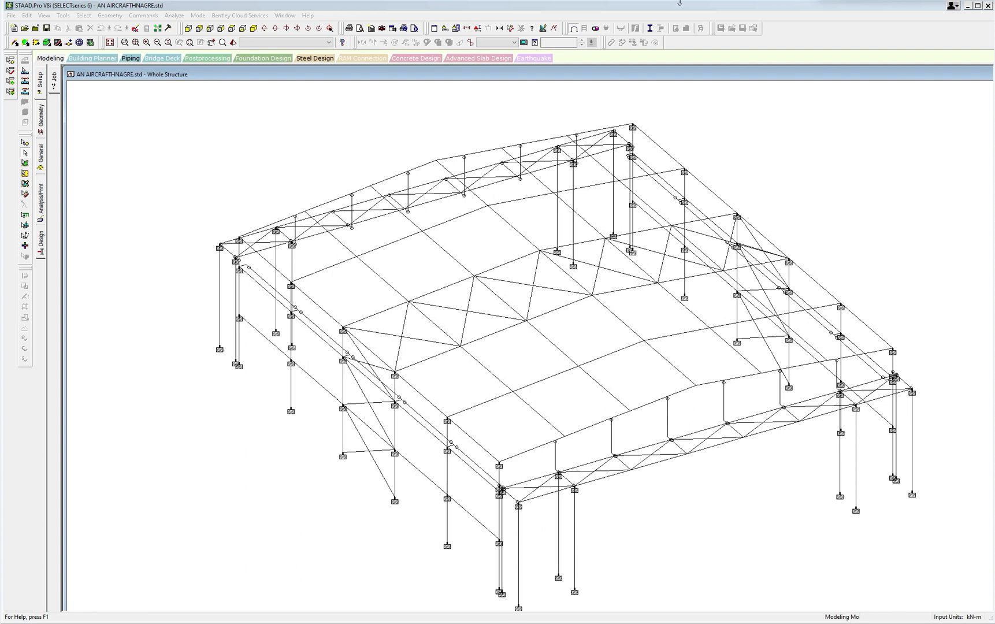
Switch to the WIND LOADS workbook in Excel and review the roof, wall cladding and solar panel dead loads and the roof live load.
click(970, 7)
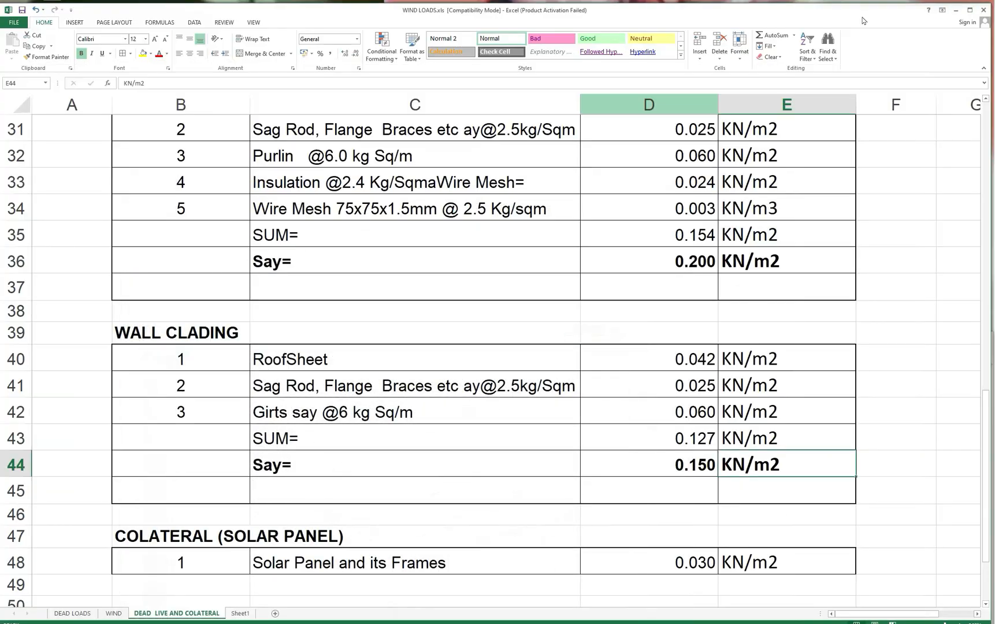
scroll(483, 250, up, 2)
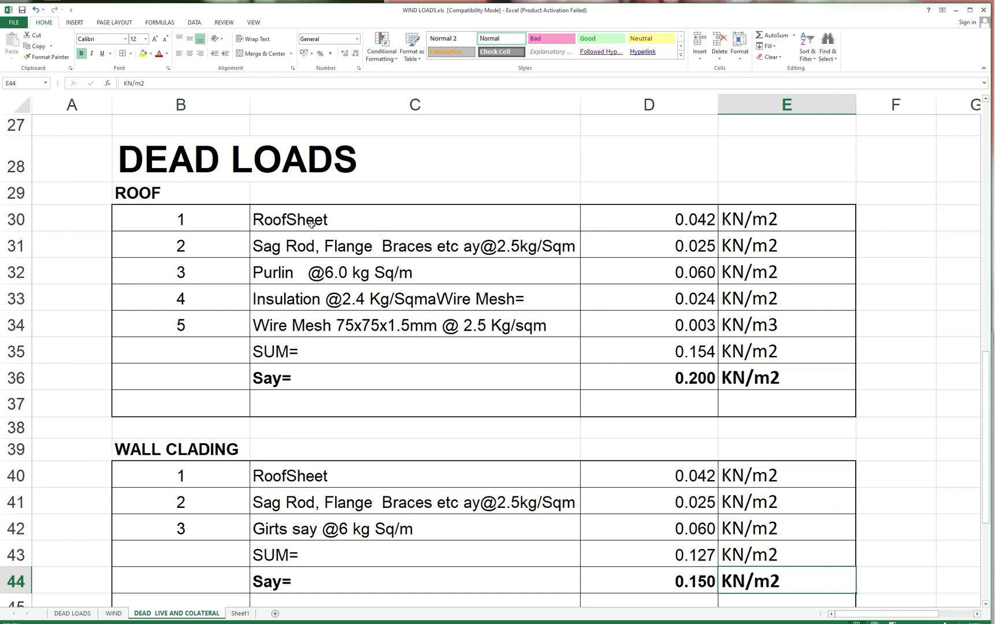
scroll(330, 295, down, 2)
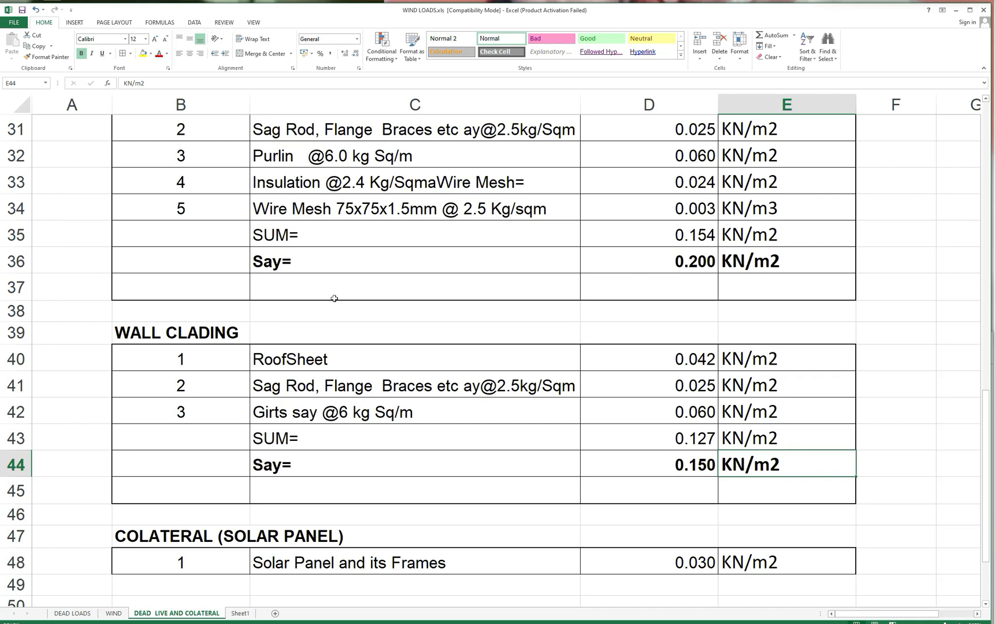
scroll(334, 298, down, 1)
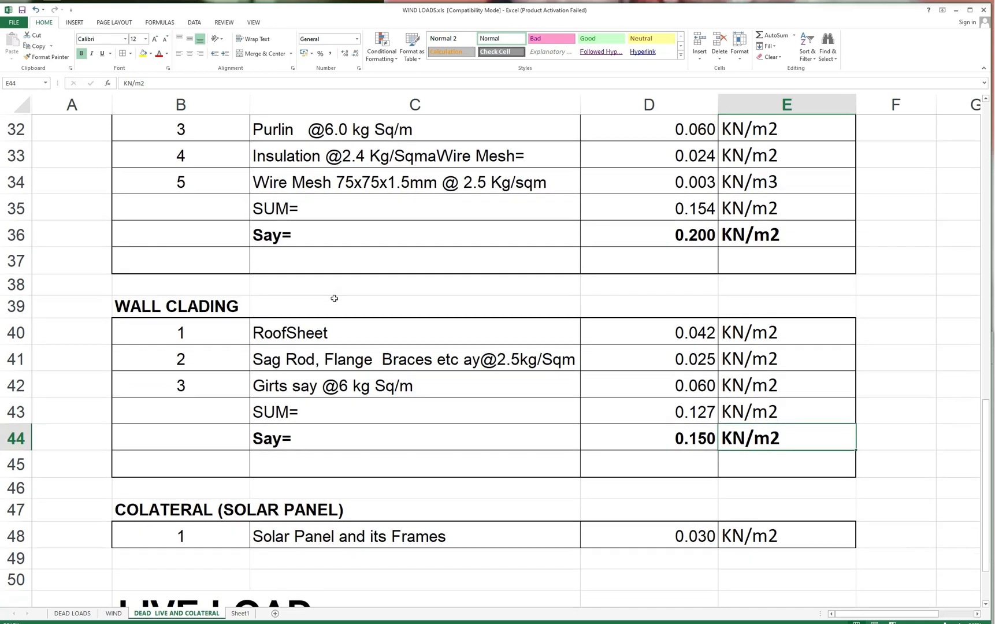
scroll(334, 298, up, 1)
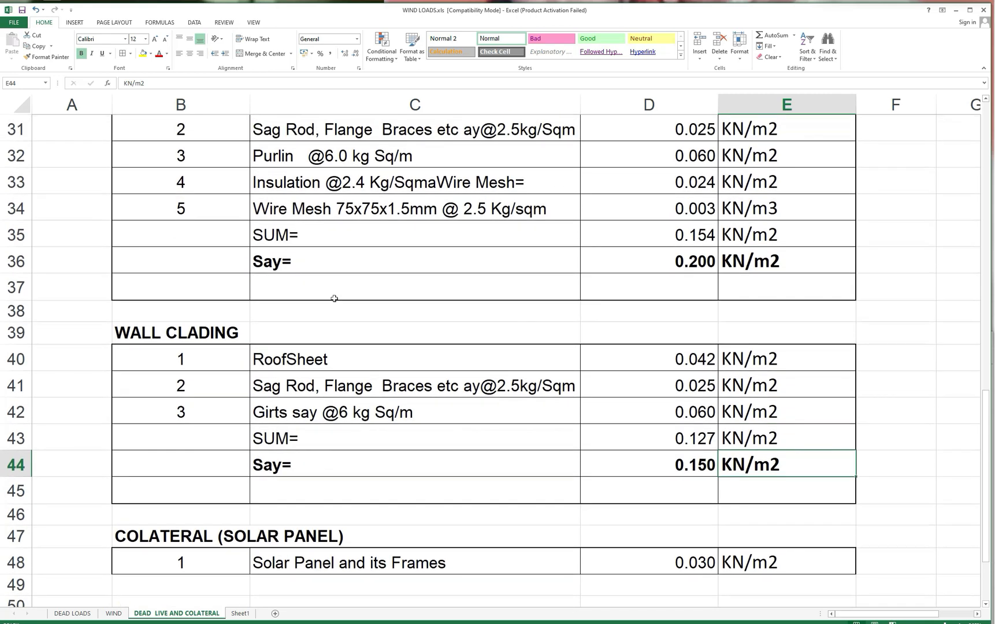
scroll(334, 298, down, 1)
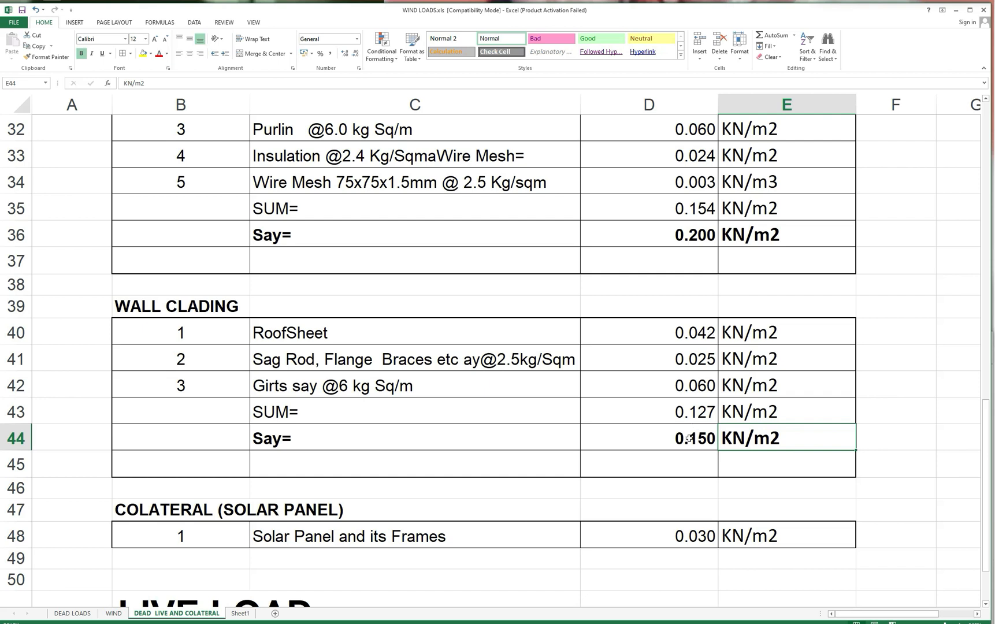
scroll(453, 402, down, 1)
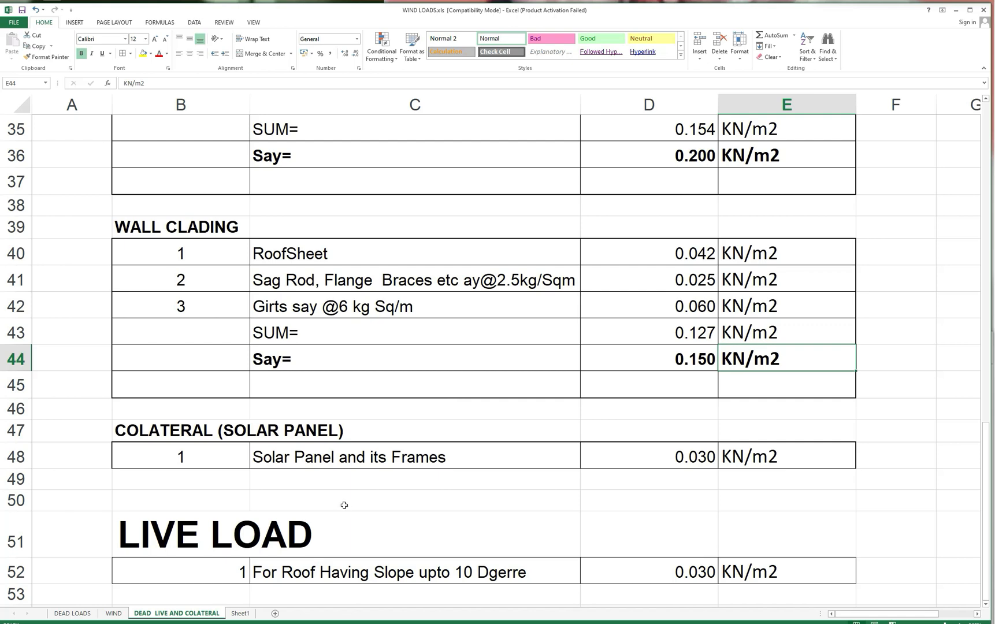
scroll(344, 505, down, 1)
scroll(344, 505, down, 1)
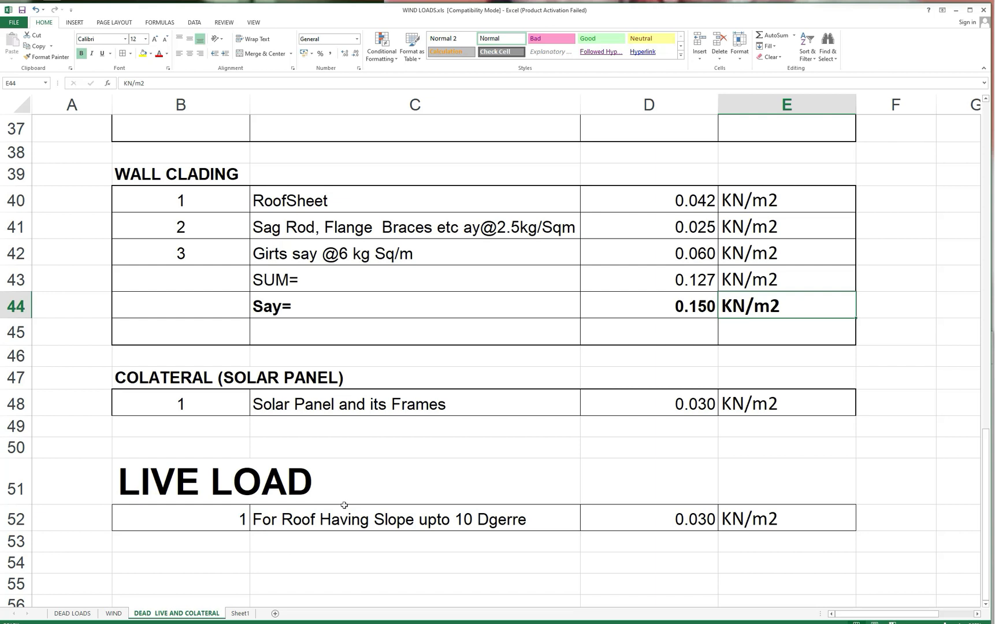
Correct the live load description in cell C52 to "For Roof Having Slope upto 10 Degree".
click(477, 526)
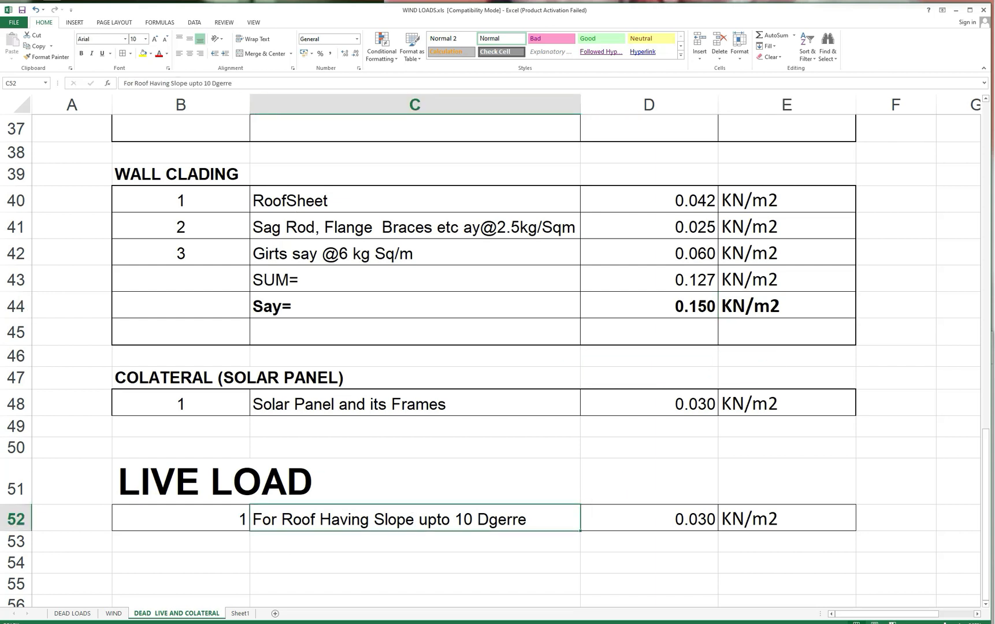
drag(216, 84, 231, 83)
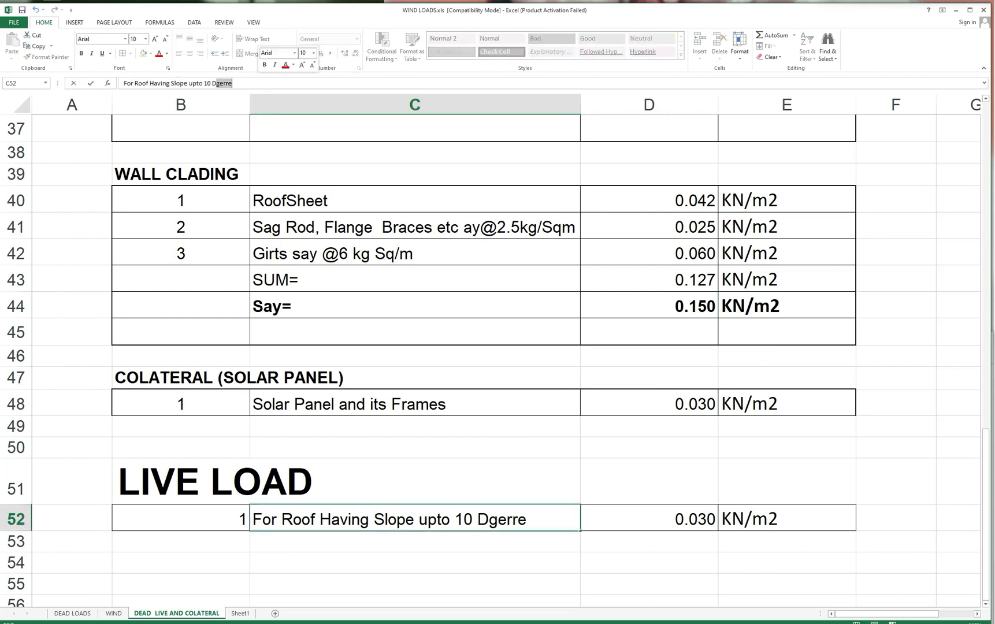
text(egr)
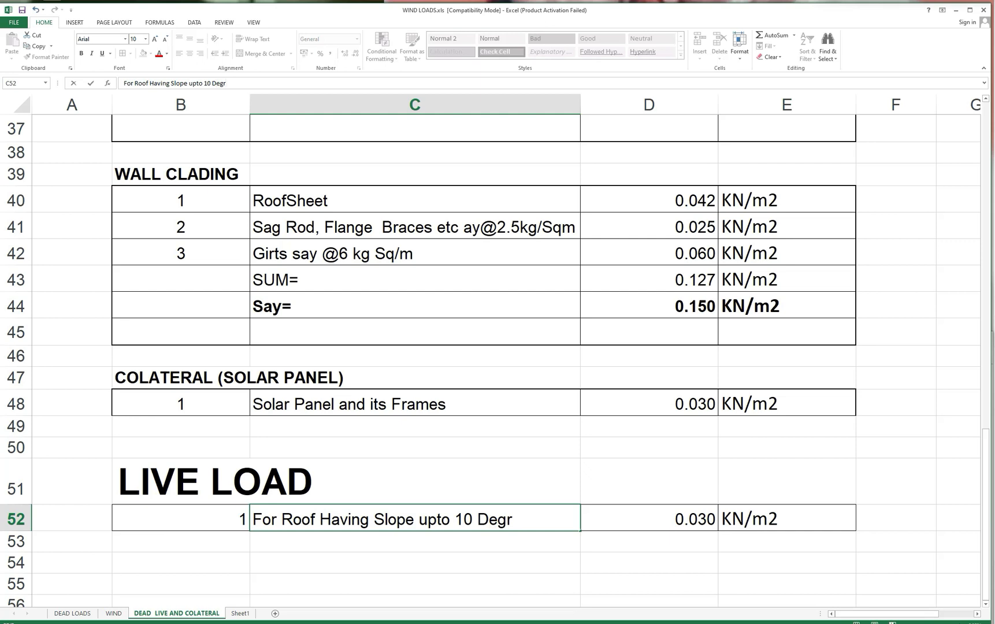
text(ee)
Consult Table 2 of the code document for imposed loads on roofs, and return to the workbook's WIND sheet.
key(alt+Tab)
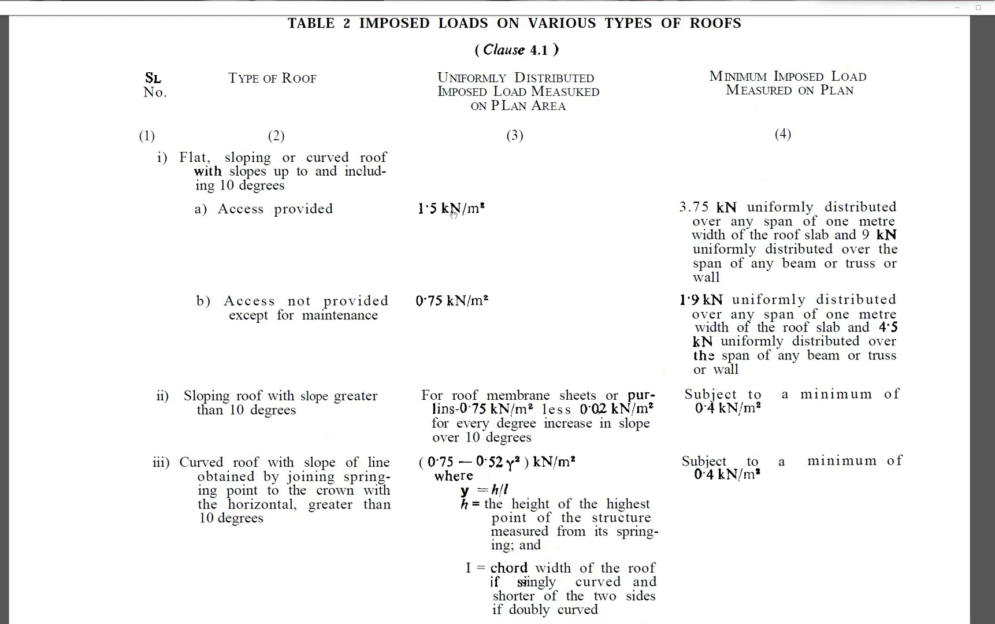
scroll(453, 215, up, 1)
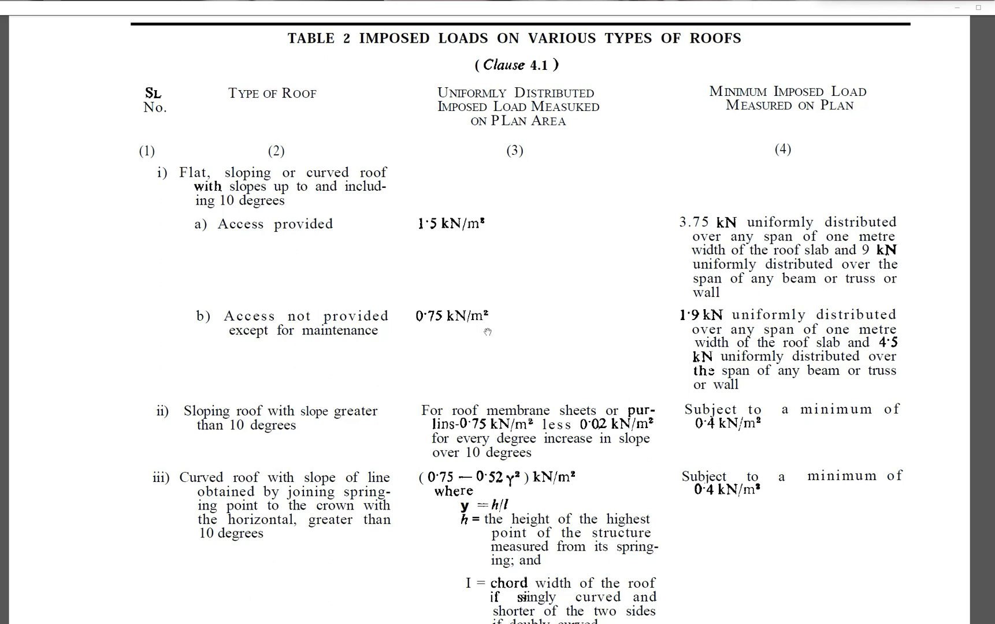
click(959, 13)
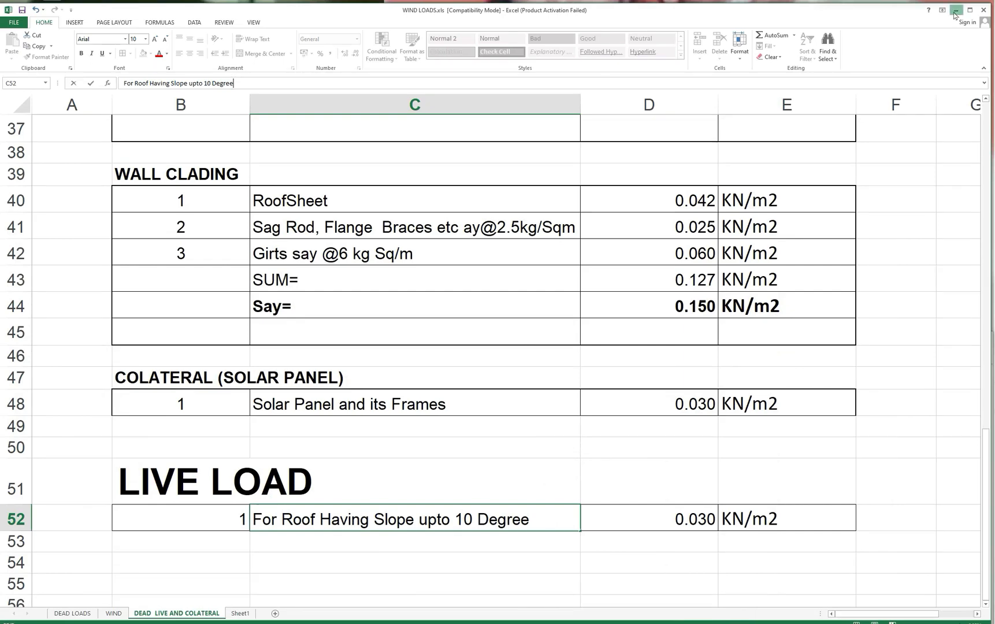
click(956, 11)
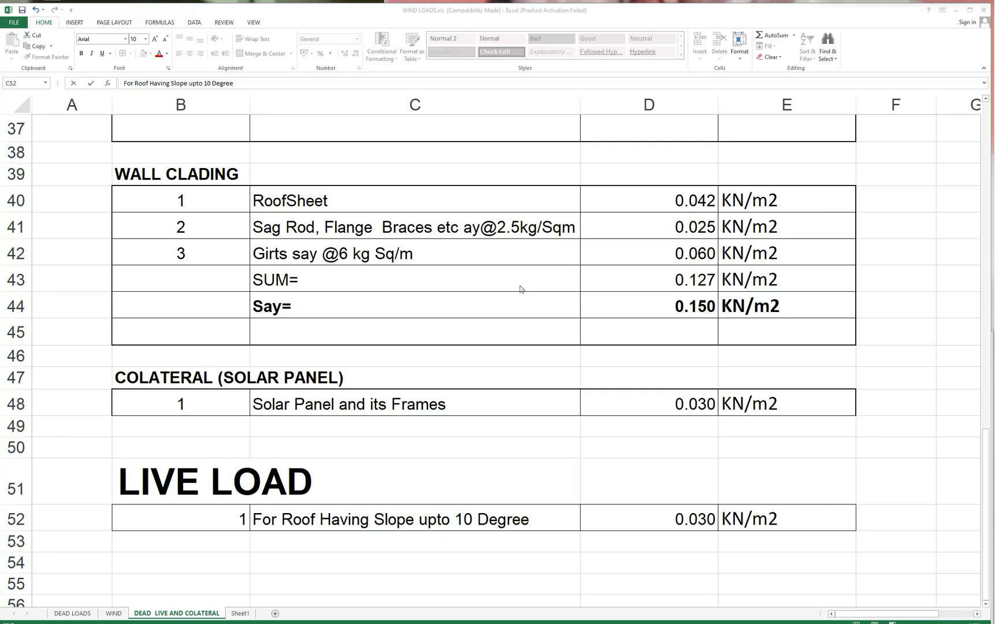
click(113, 614)
click(113, 614)
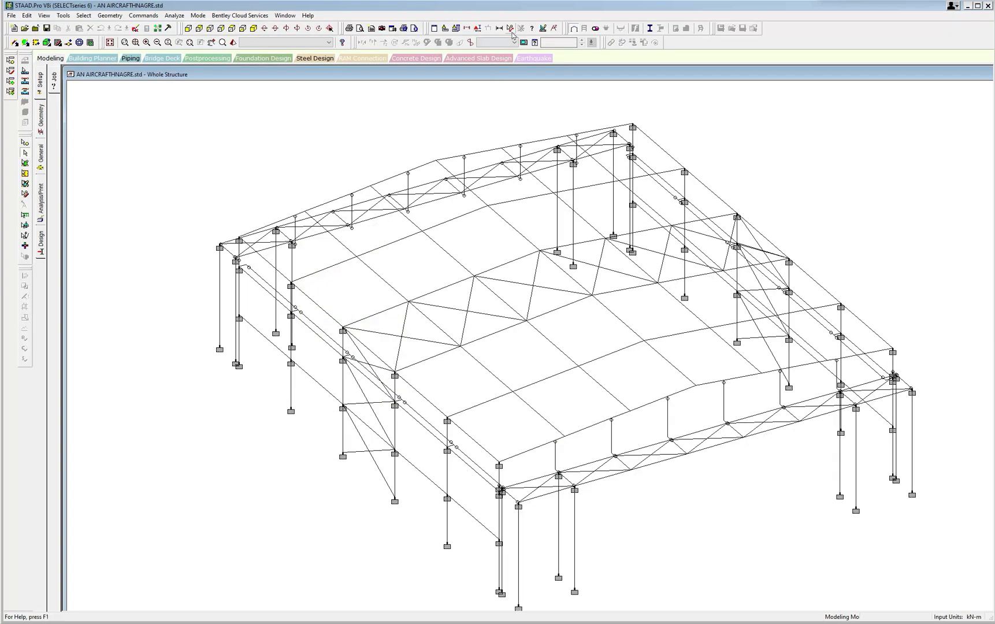
In STAAD.Pro, measure the hangar's overall length and width between the outer column bases.
click(510, 27)
click(220, 348)
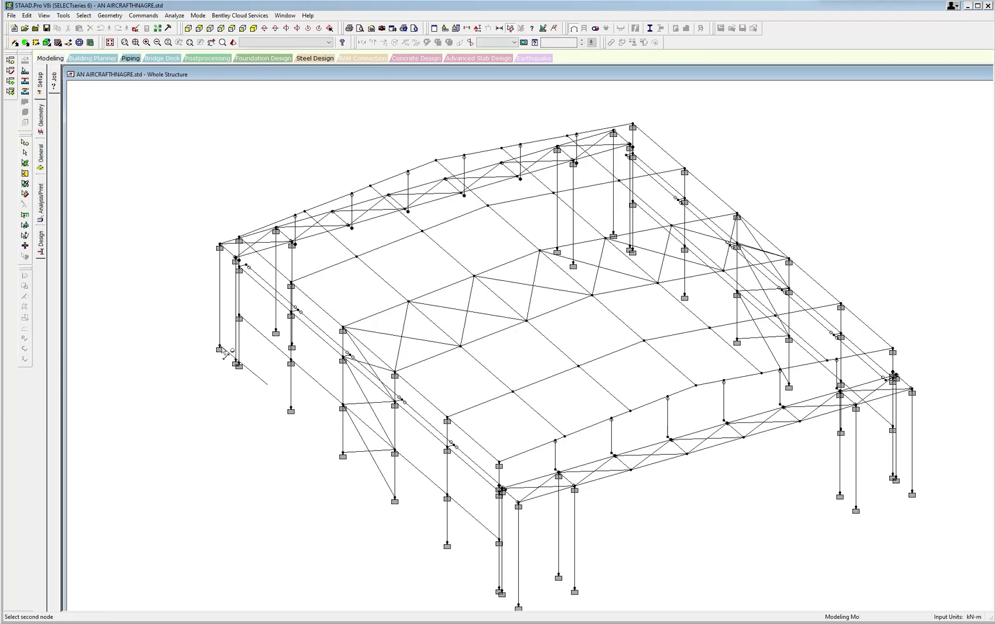
click(518, 607)
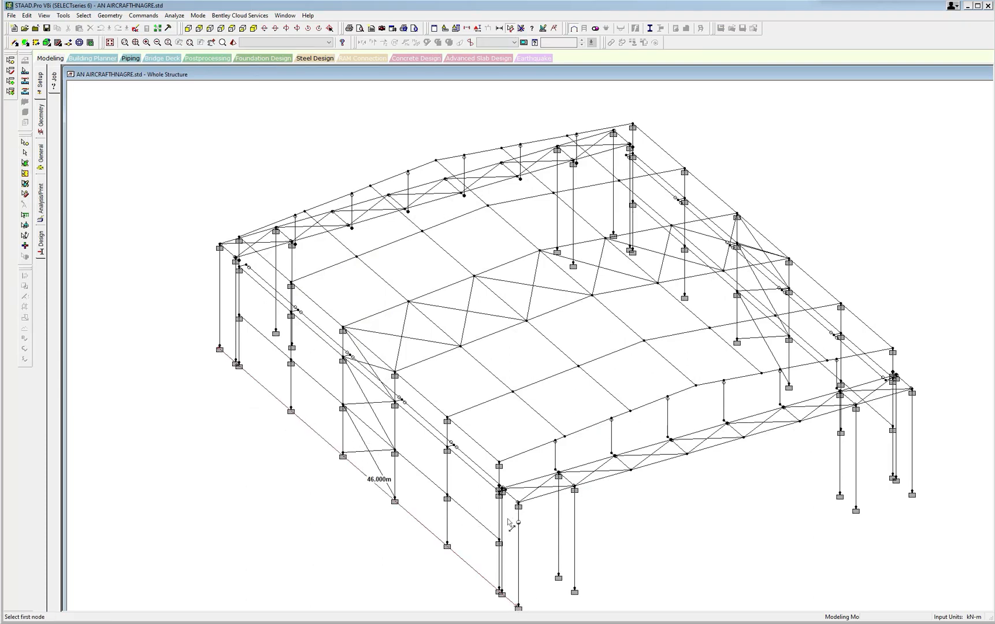
scroll(536, 476, down, 1)
scroll(535, 478, up, 1)
click(494, 582)
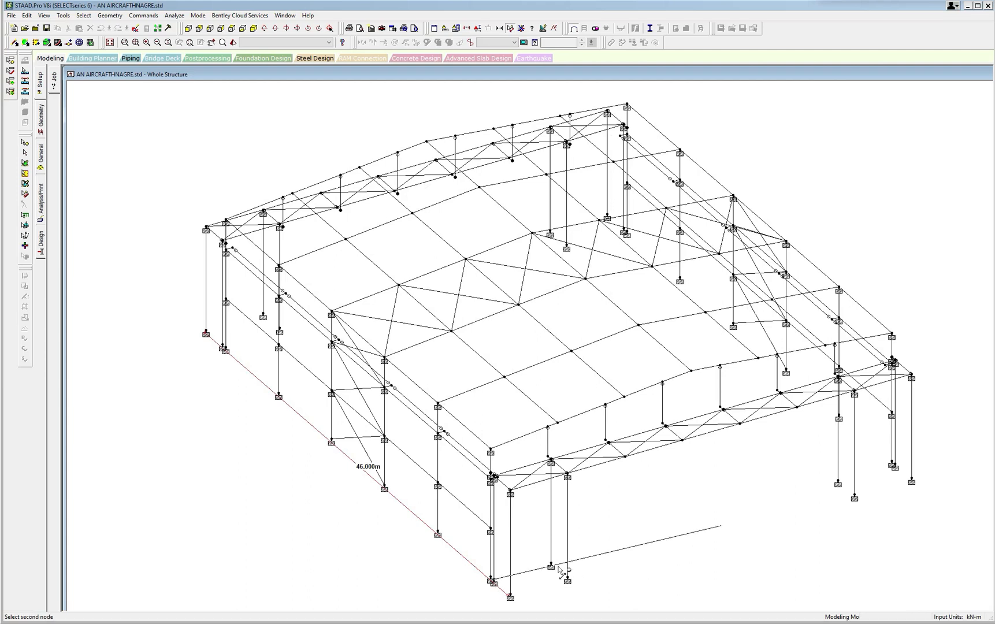
click(894, 466)
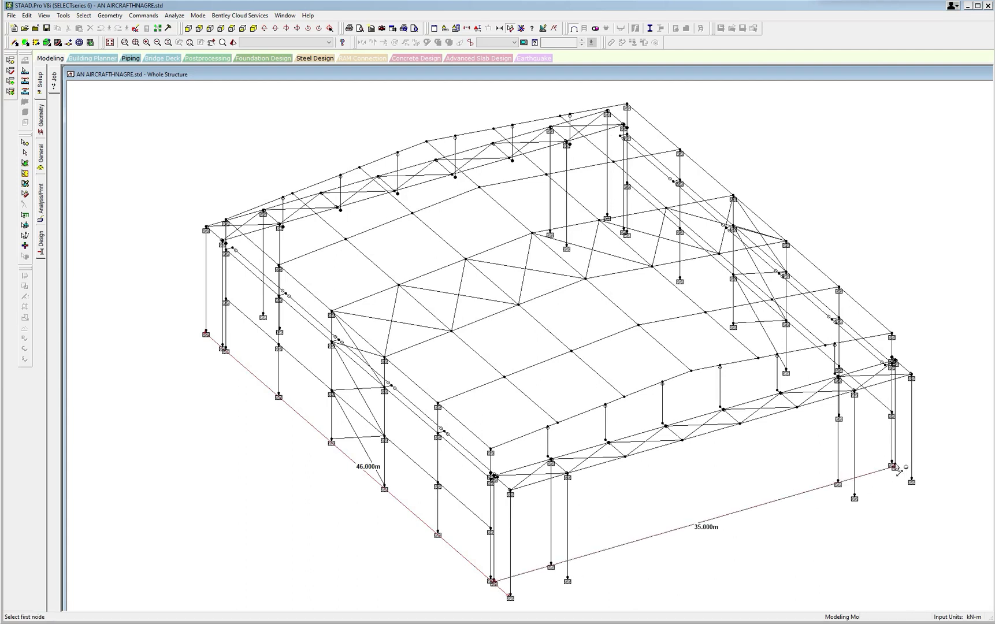
Measure the height of a side column from its eave node down to its base support.
scroll(520, 465, up, 1)
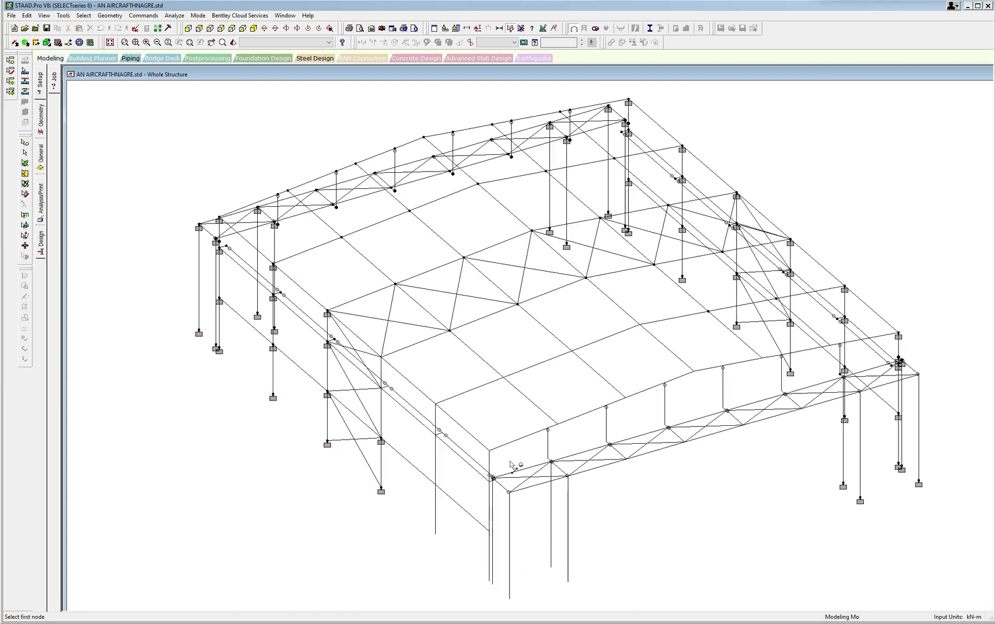
click(433, 408)
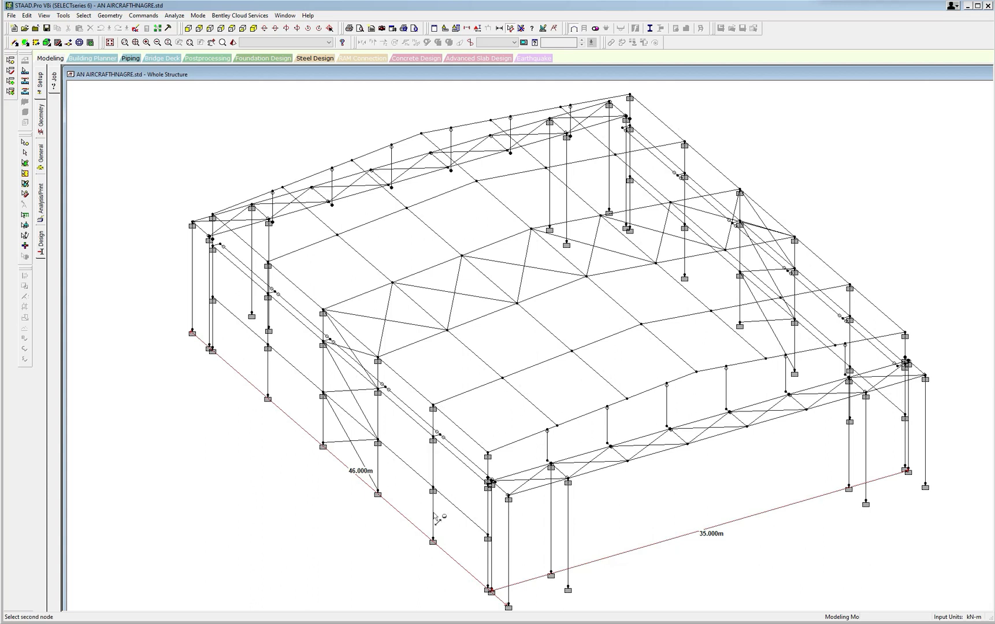
click(433, 543)
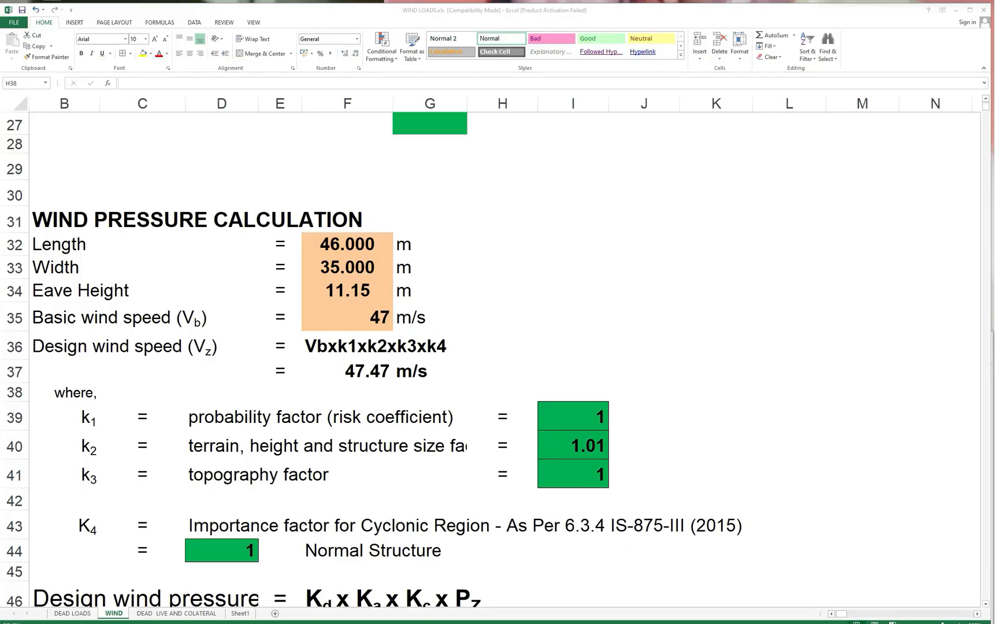
In Excel's WIND sheet, set the Eave Height in cell F34 to the formula =11.15-0.2+0.45.
click(358, 286)
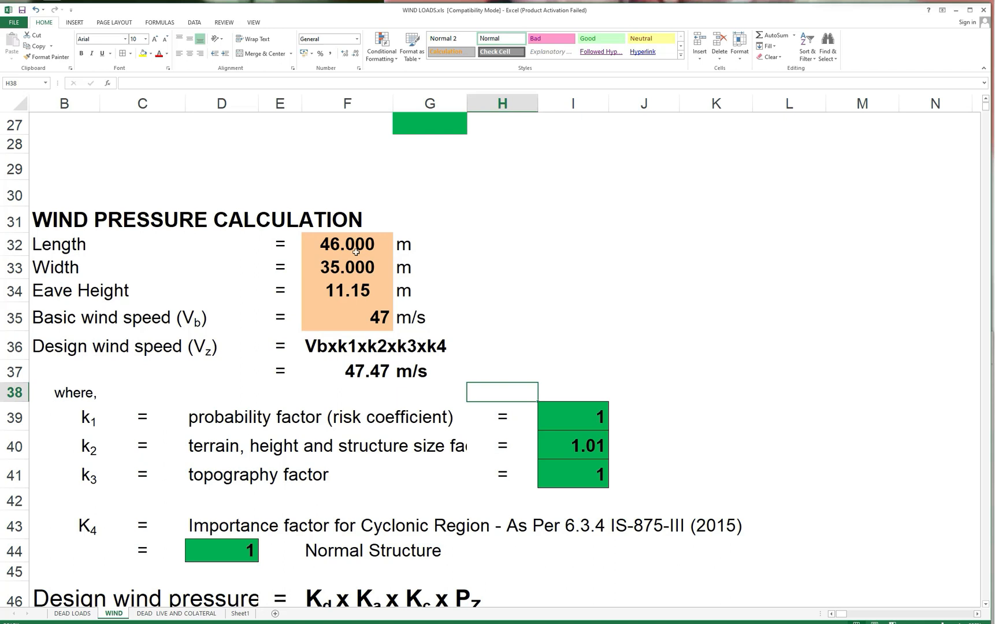
click(341, 289)
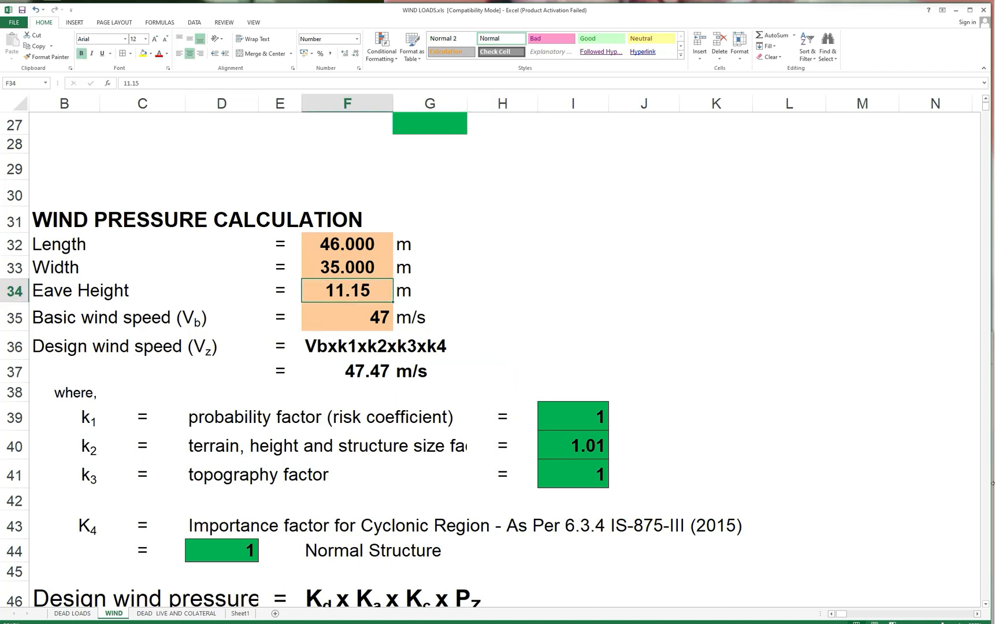
click(124, 83)
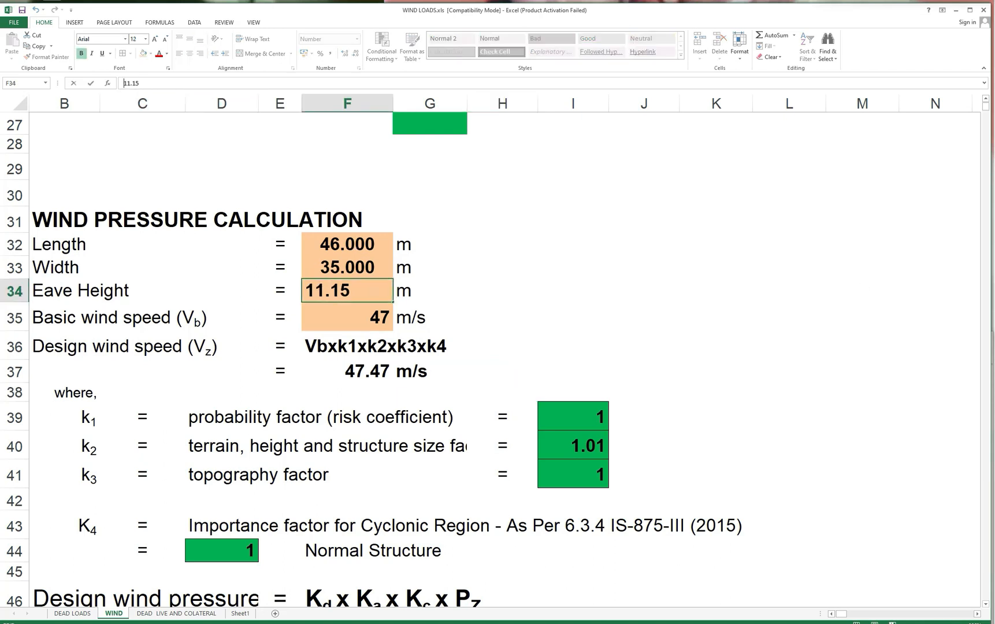
text(=)
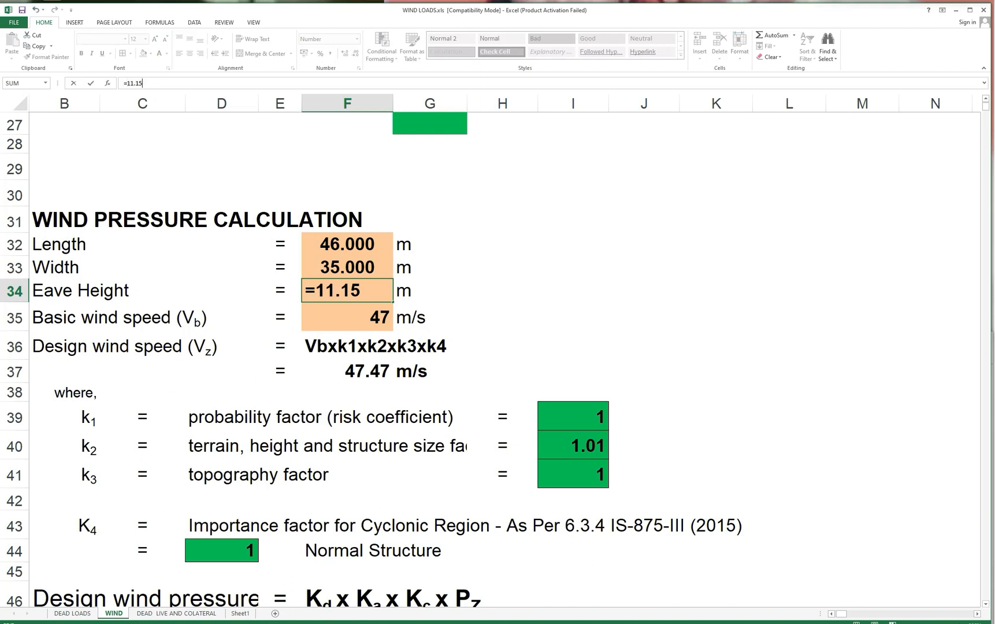
text(=)
key(BackSpace)
text(+)
key(BackSpace)
text(-0.2+)
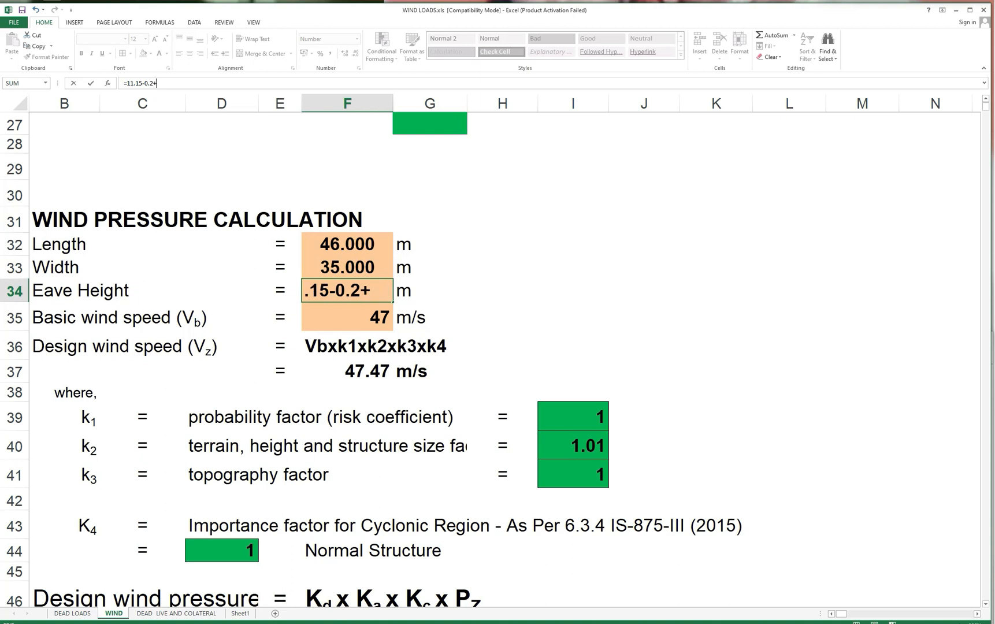
text(0.45)
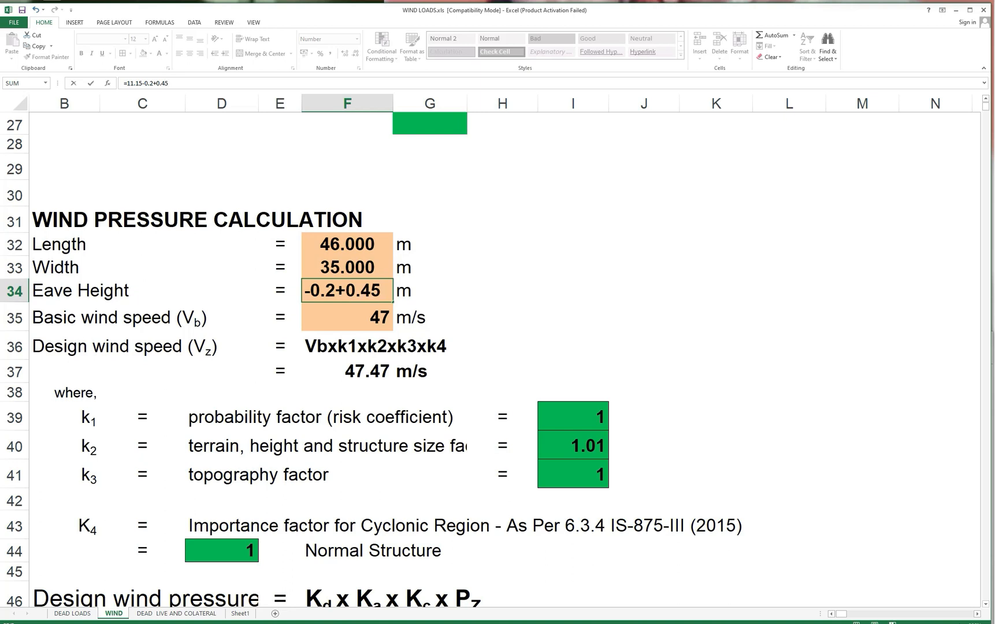
key(Return)
click(334, 290)
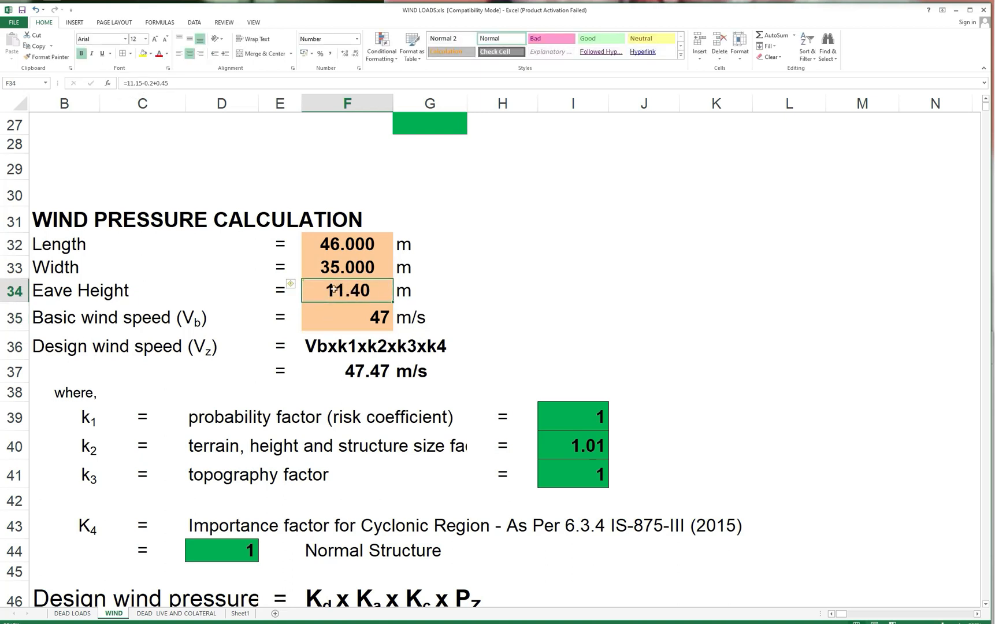
click(478, 313)
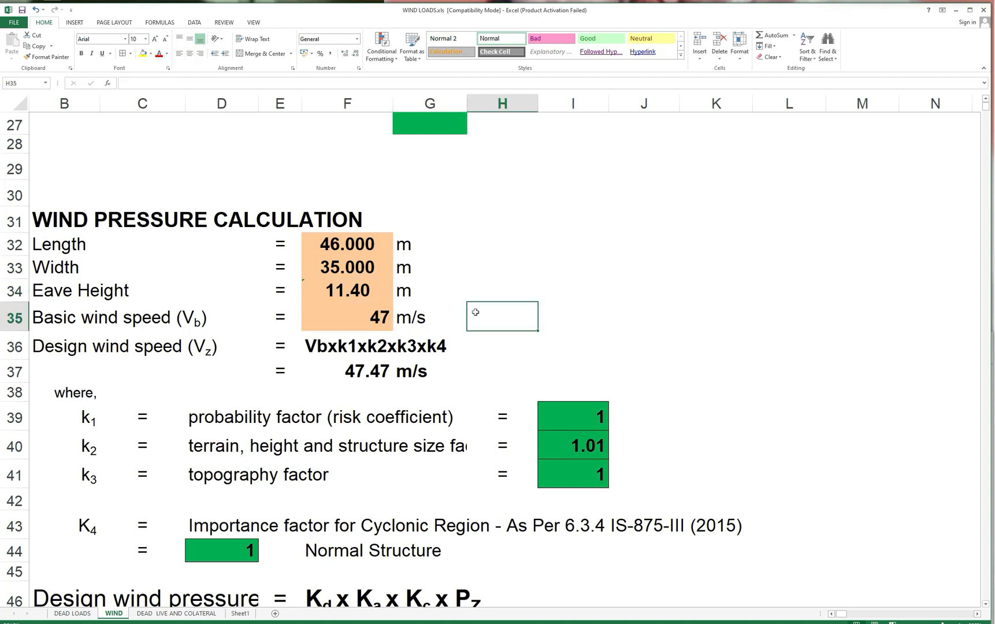
Review the design wind speed factors, the design wind pressure calculation and the enclosure condition on the WIND sheet.
scroll(475, 312, down, 2)
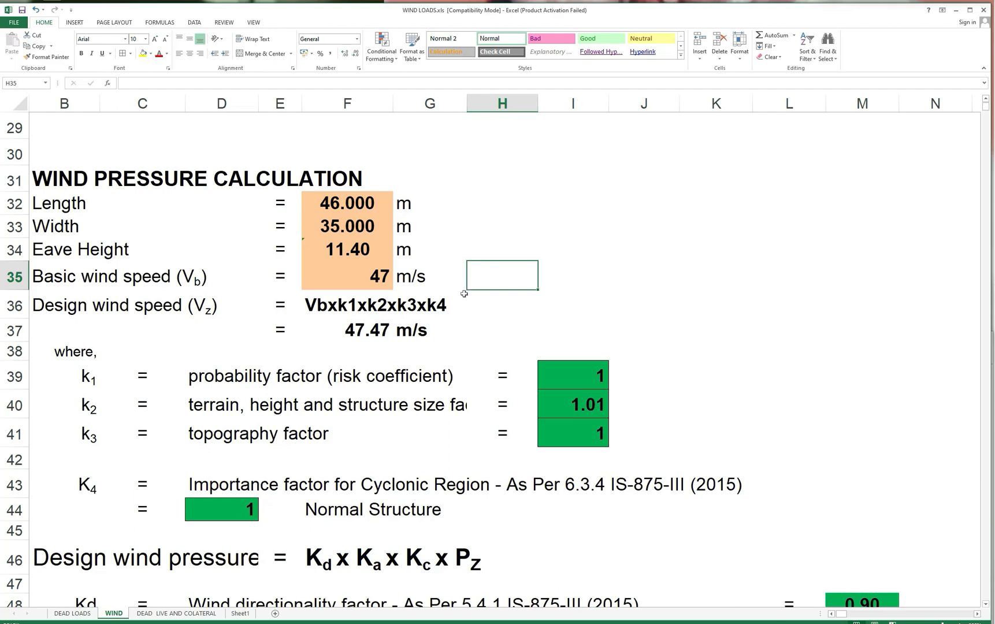
scroll(201, 359, down, 2)
scroll(201, 360, down, 3)
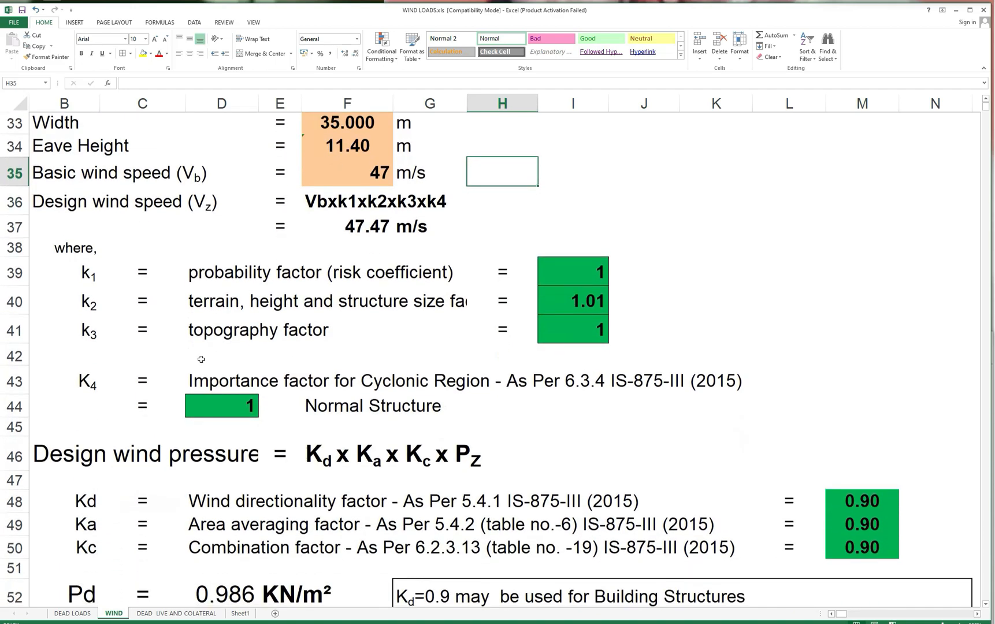
scroll(201, 359, down, 1)
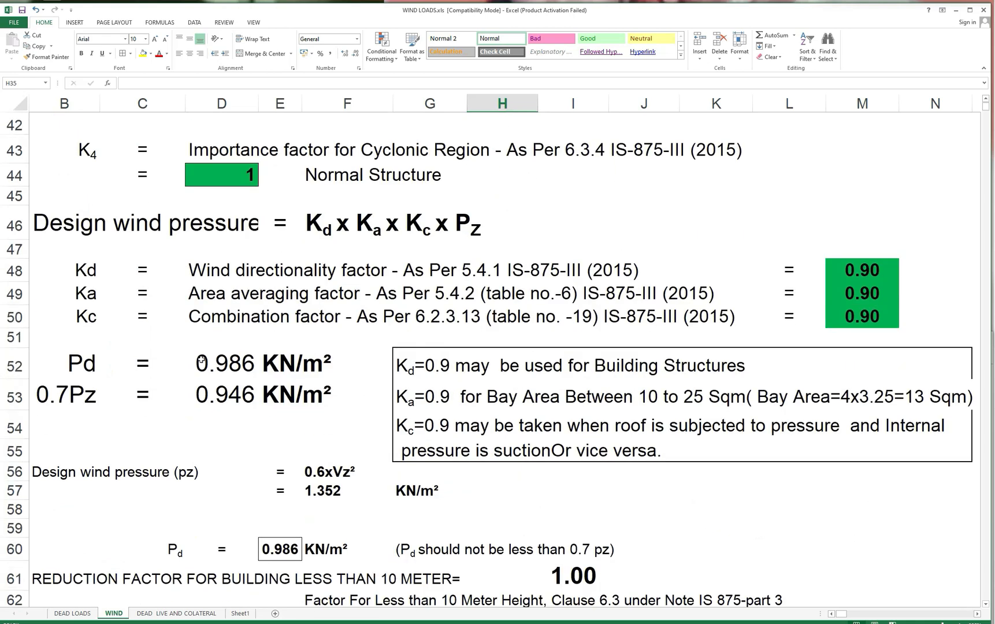
scroll(201, 359, down, 3)
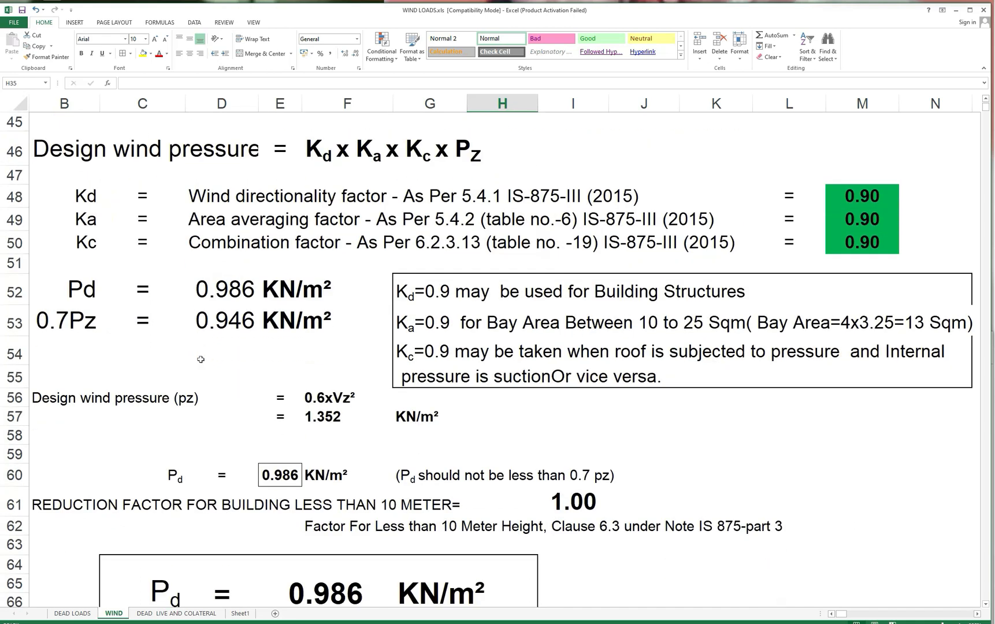
scroll(201, 360, down, 2)
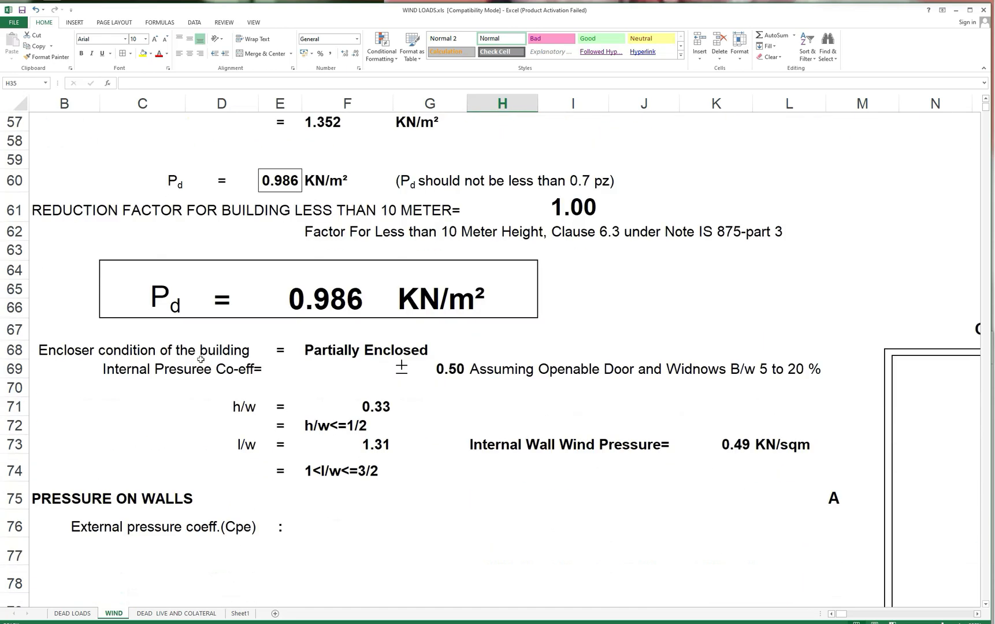
scroll(201, 359, down, 1)
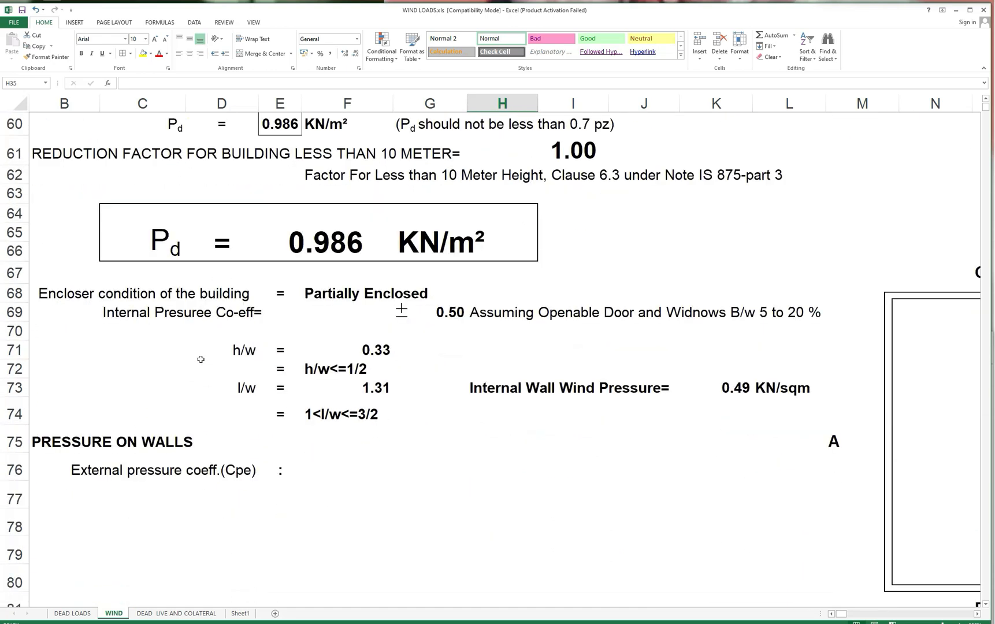
scroll(201, 359, up, 1)
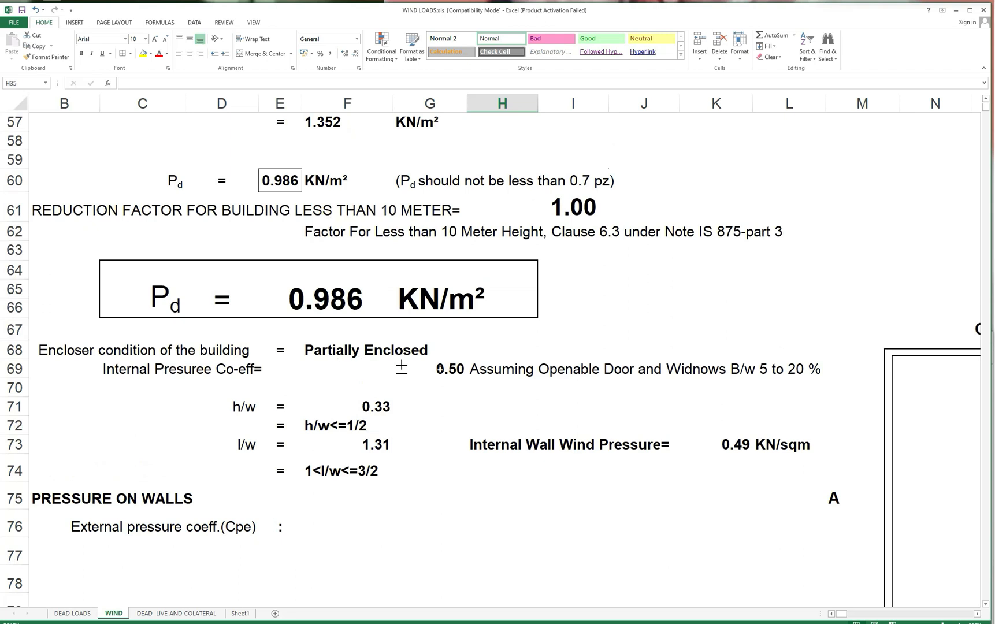
Set the internal pressure coefficient in cell G69 to 0.7.
click(440, 370)
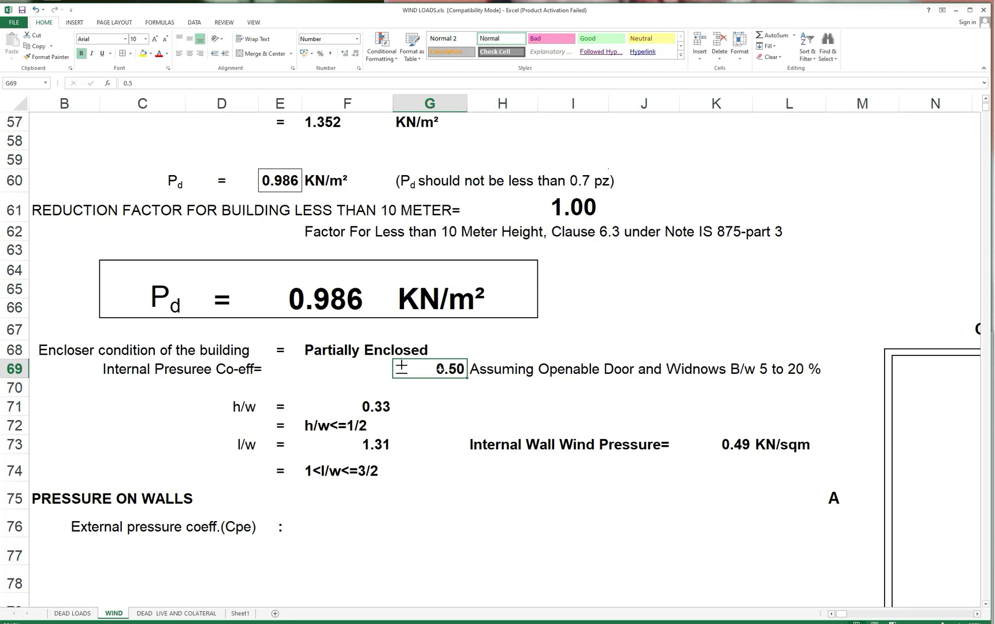
double_click(440, 369)
key(BackSpace)
text(7)
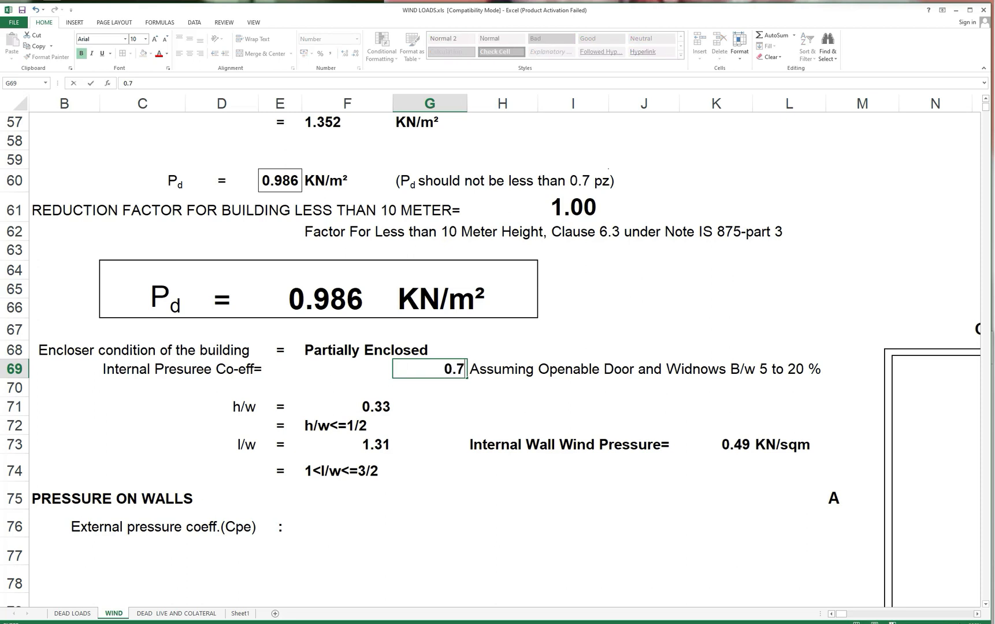
click(464, 403)
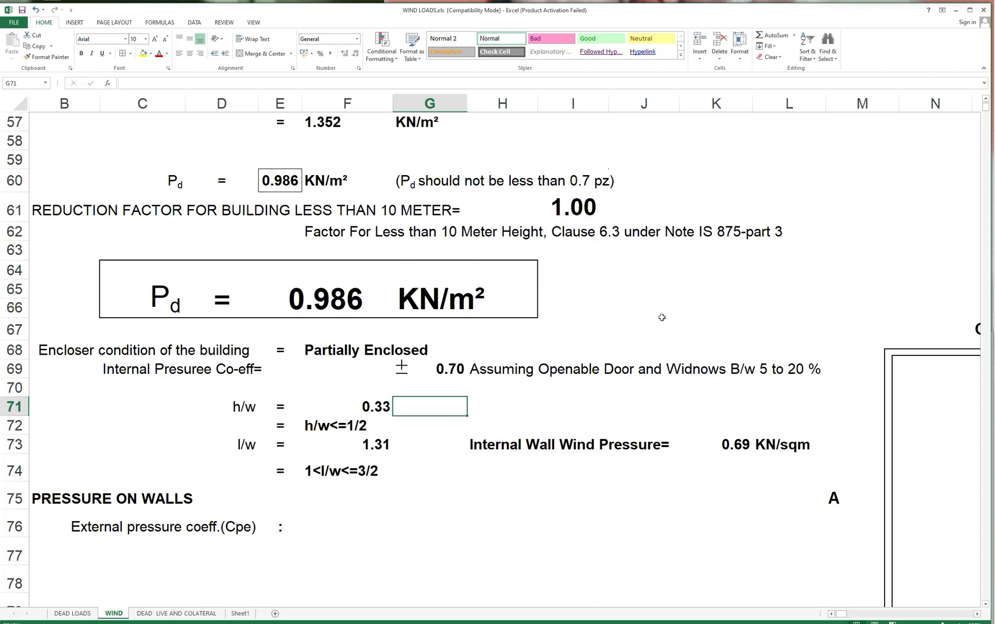
click(767, 311)
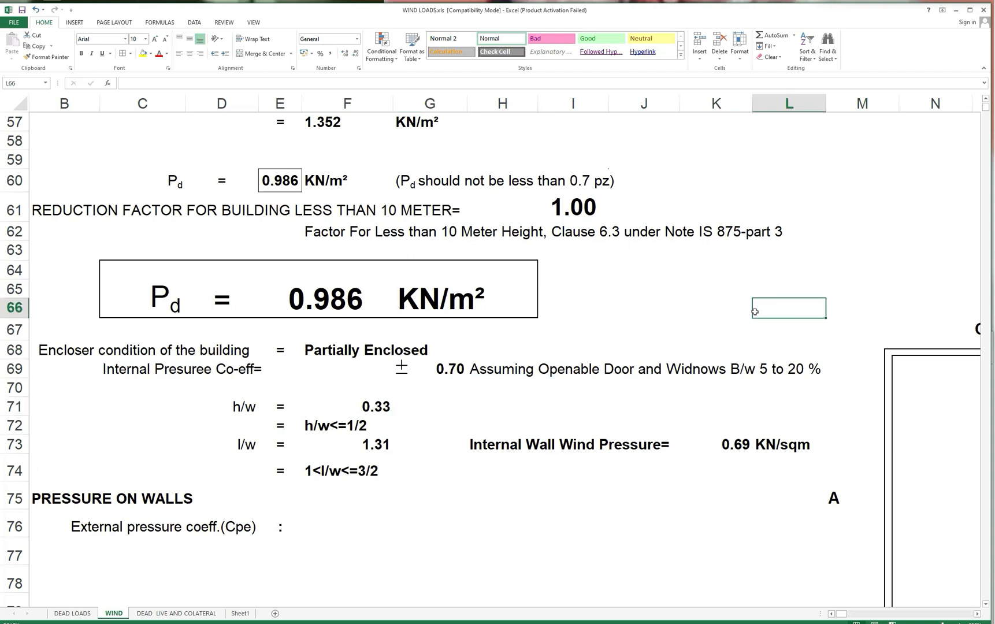
Examine the h/w and l/w ratios against Table 5, circling the wall pressure coefficients for 3/2 < l/w < 4 in red.
scroll(763, 311, down, 1)
scroll(755, 311, down, 1)
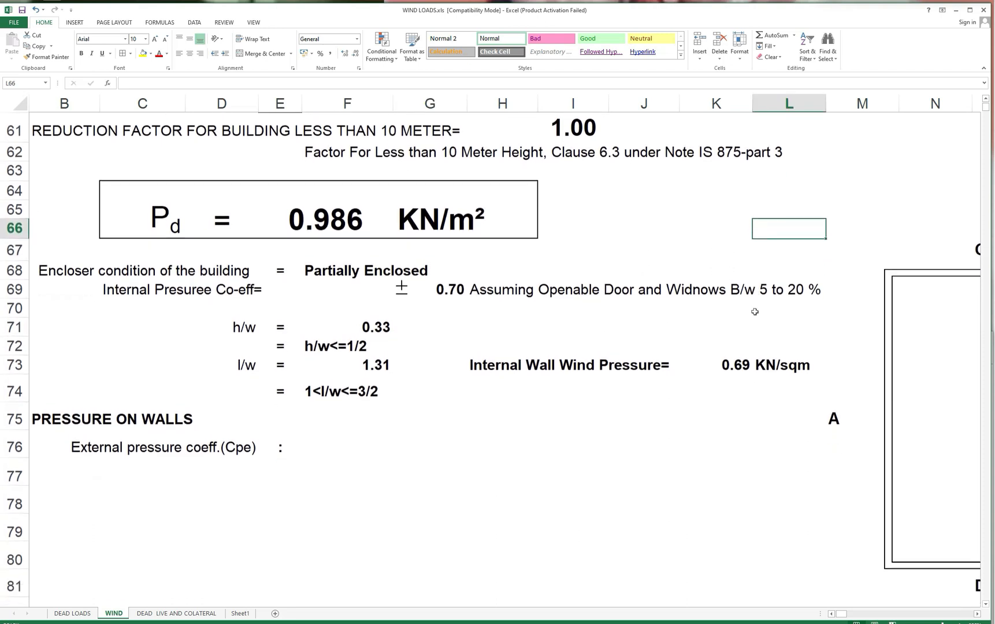
scroll(454, 310, down, 1)
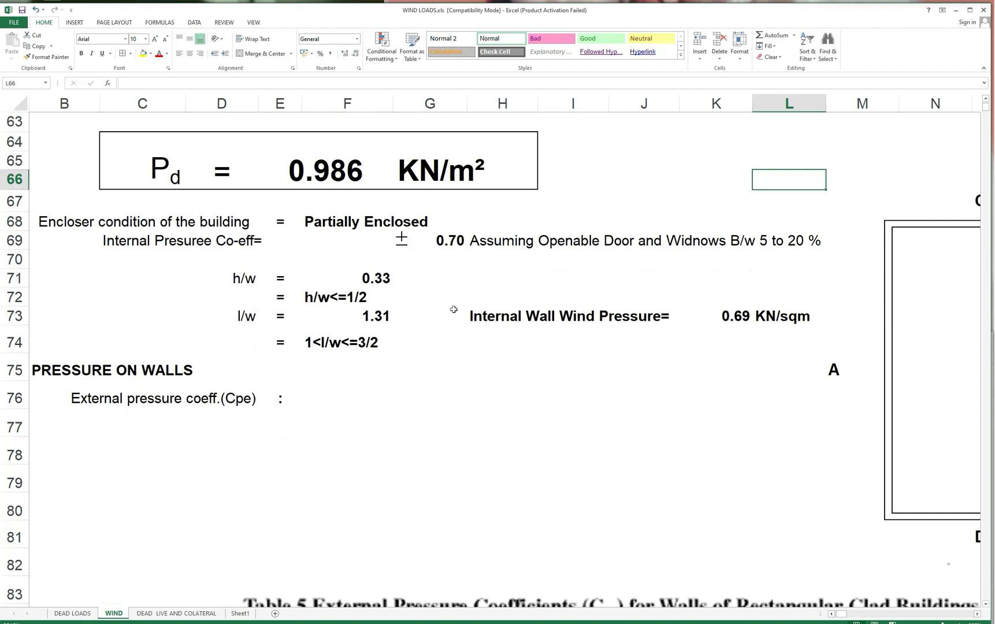
scroll(454, 310, down, 1)
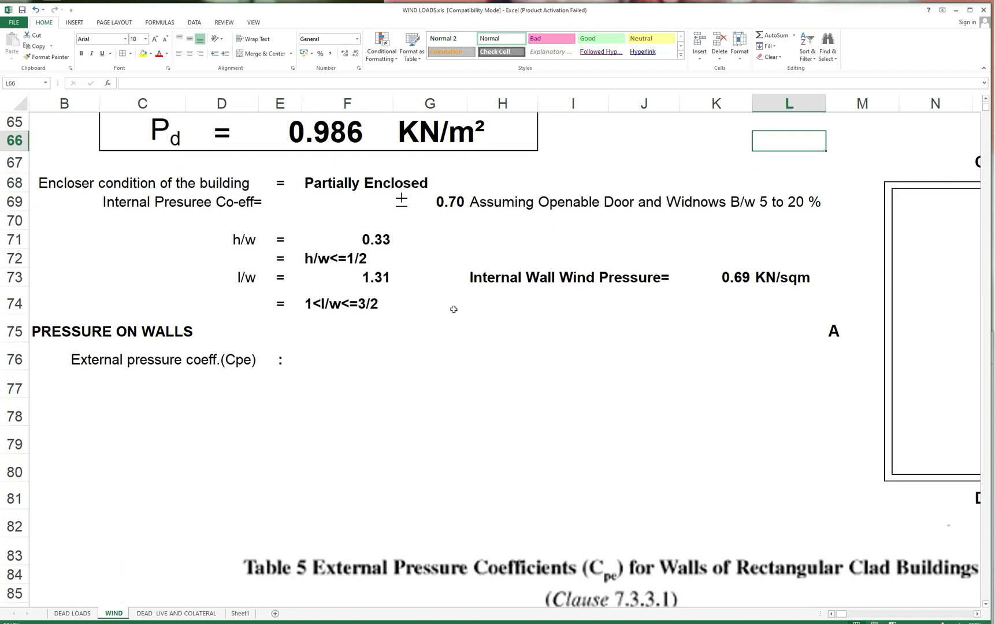
scroll(453, 310, down, 6)
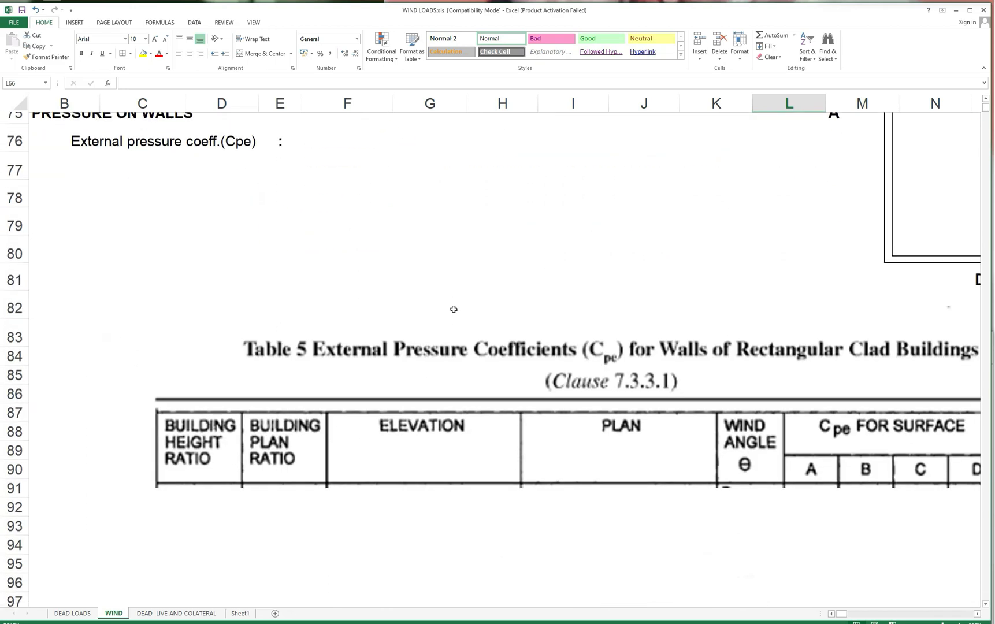
scroll(454, 309, down, 1)
scroll(454, 309, up, 1)
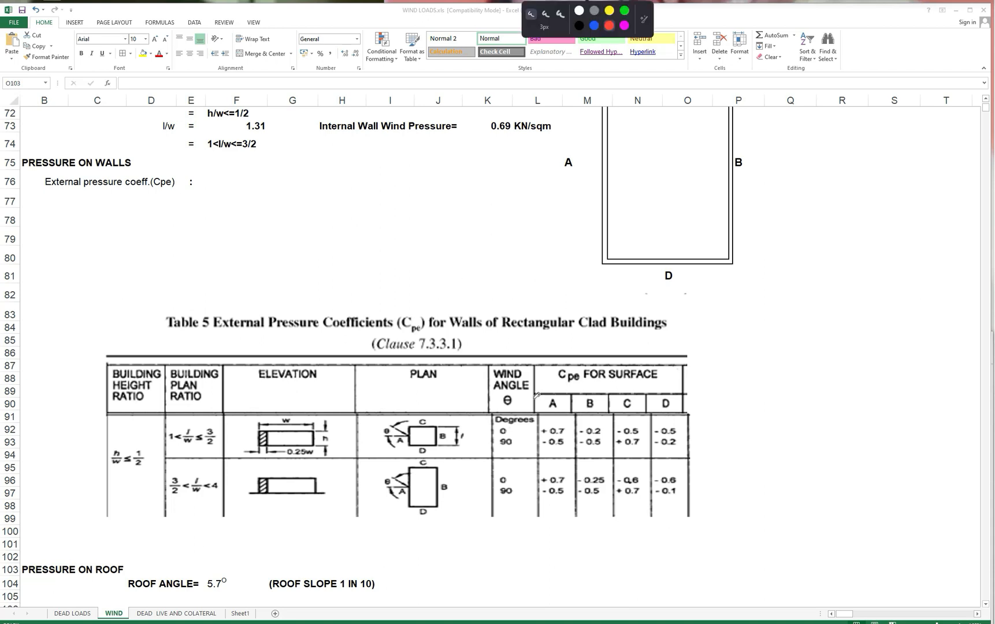
mouse_move(634, 459)
mouse_down()
mouse_move(479, 465)
mouse_move(688, 505)
mouse_move(624, 454)
mouse_up()
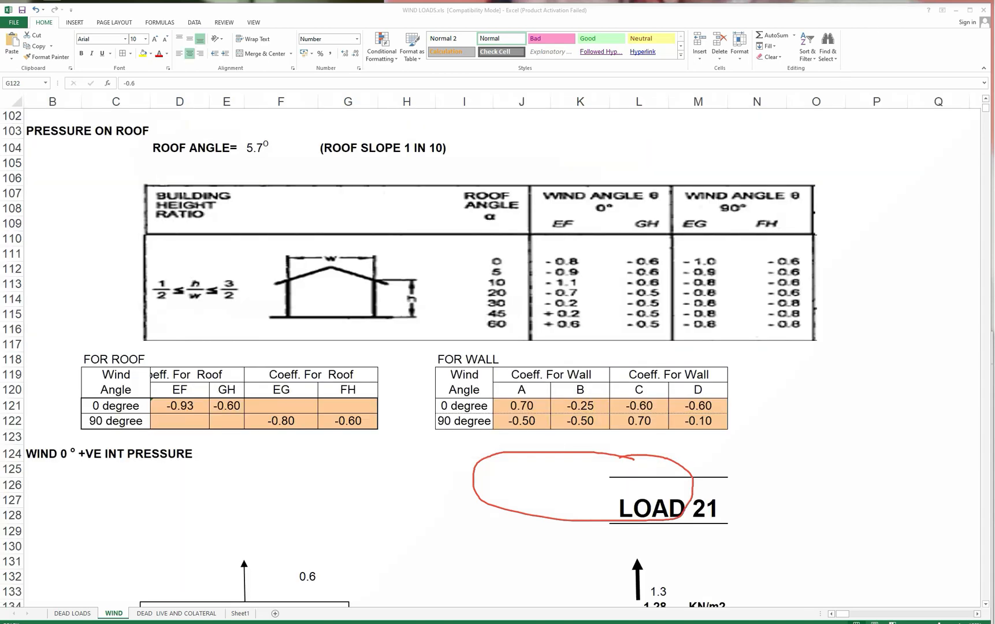
Review the 0° wind load diagrams for positive and negative internal pressure, LOAD 21 and LOAD 23, and clear the red annotation.
scroll(395, 409, down, 4)
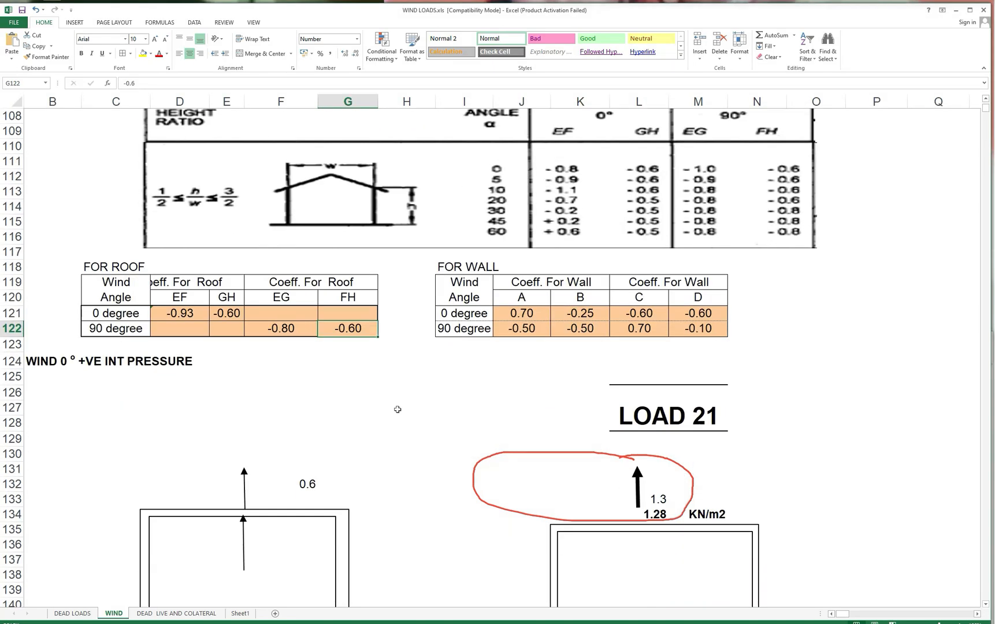
scroll(398, 409, down, 14)
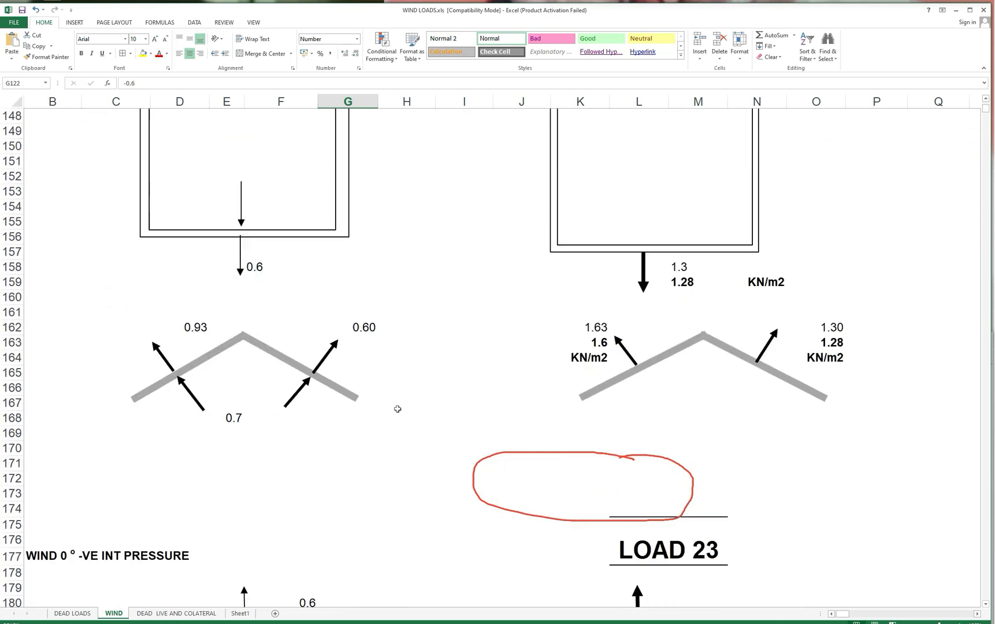
scroll(397, 408, down, 2)
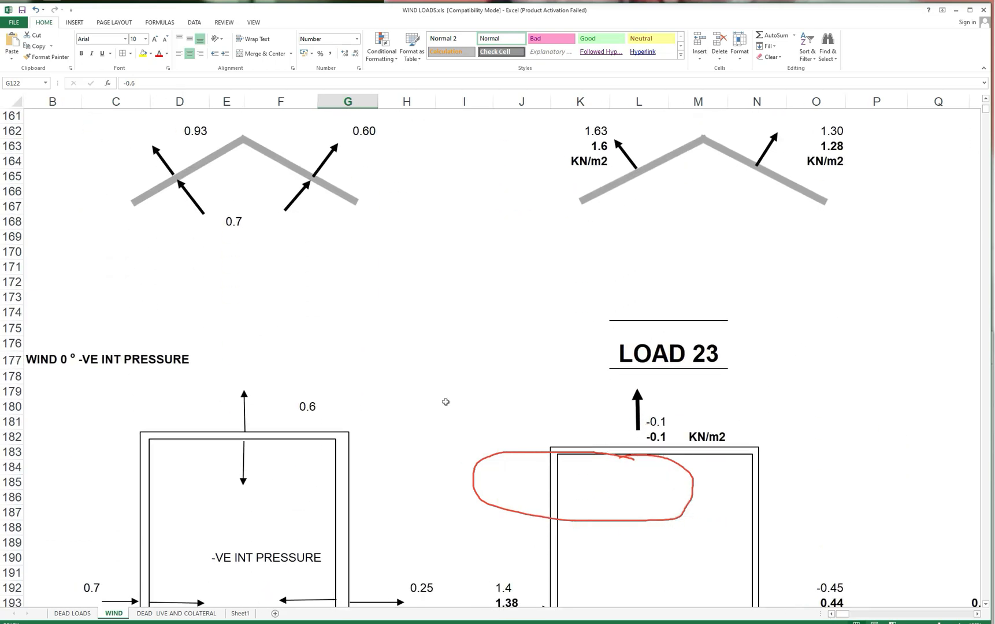
scroll(446, 401, up, 8)
scroll(446, 401, up, 6)
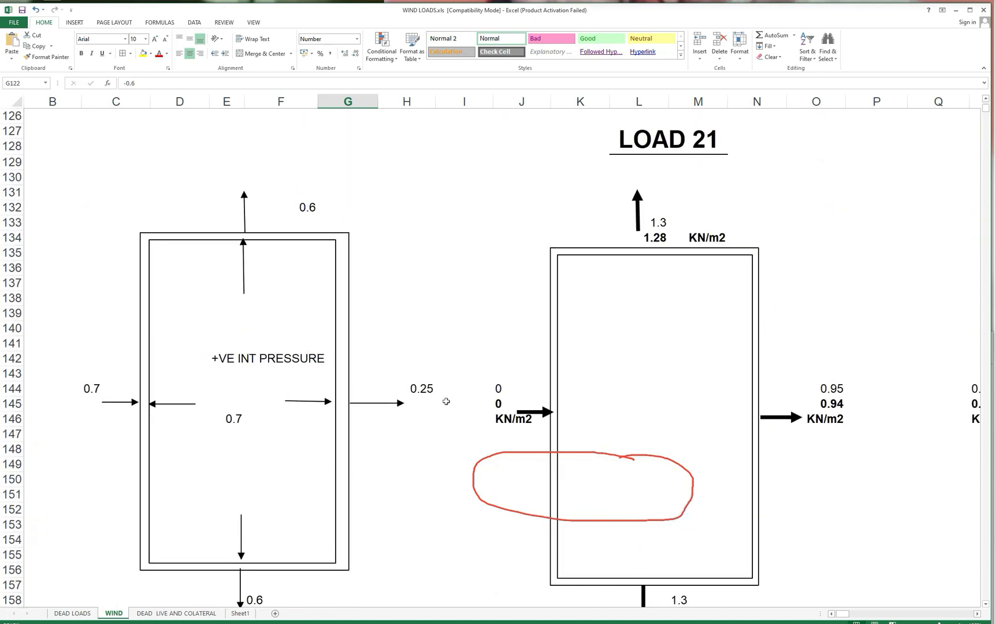
scroll(446, 404, down, 4)
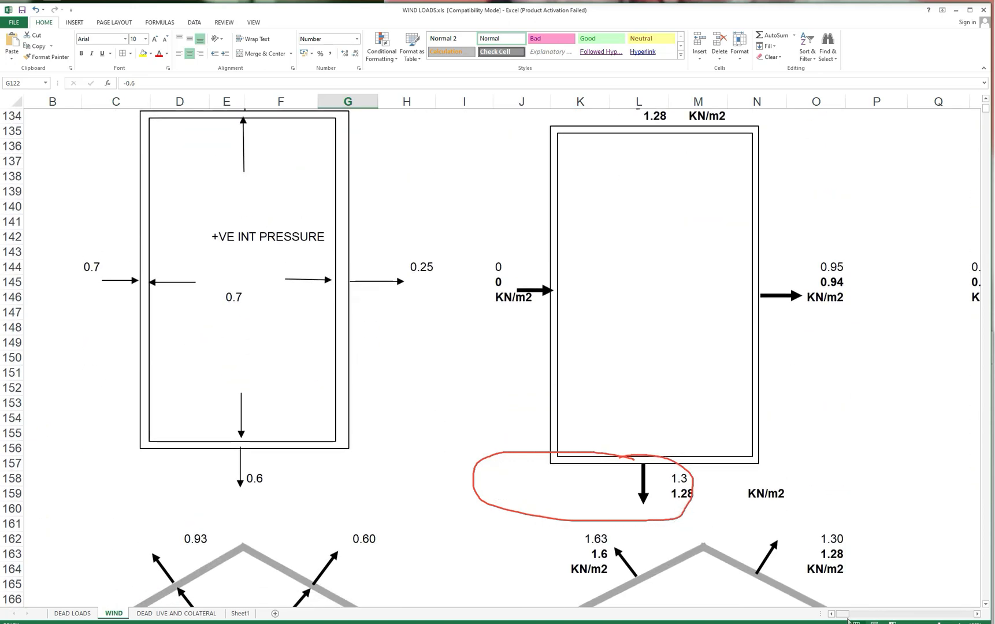
mouse_move(842, 614)
mouse_down()
mouse_move(852, 618)
mouse_move(832, 615)
mouse_up()
scroll(815, 538, up, 4)
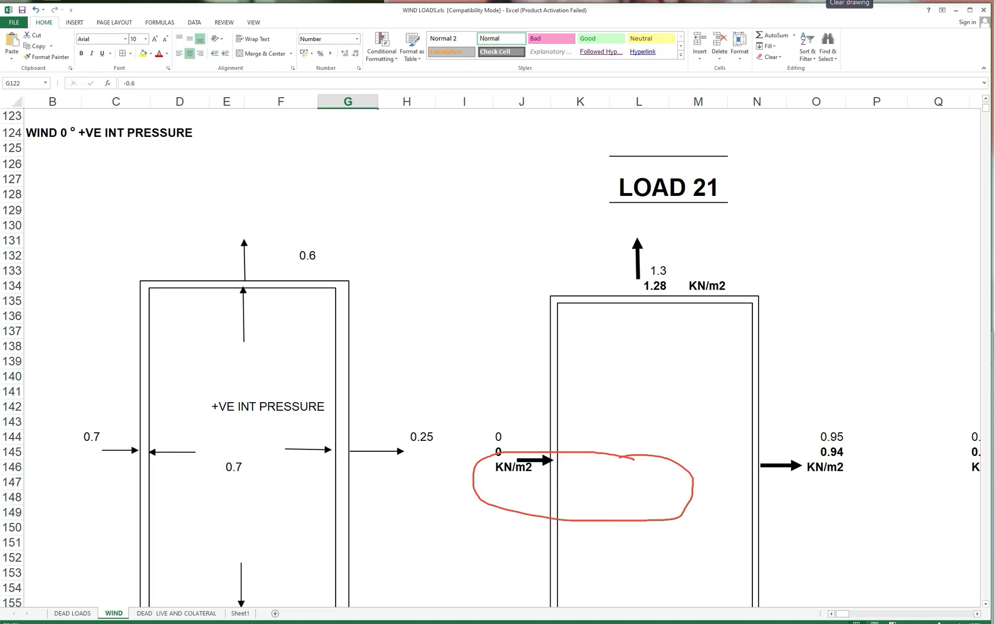
click(821, 2)
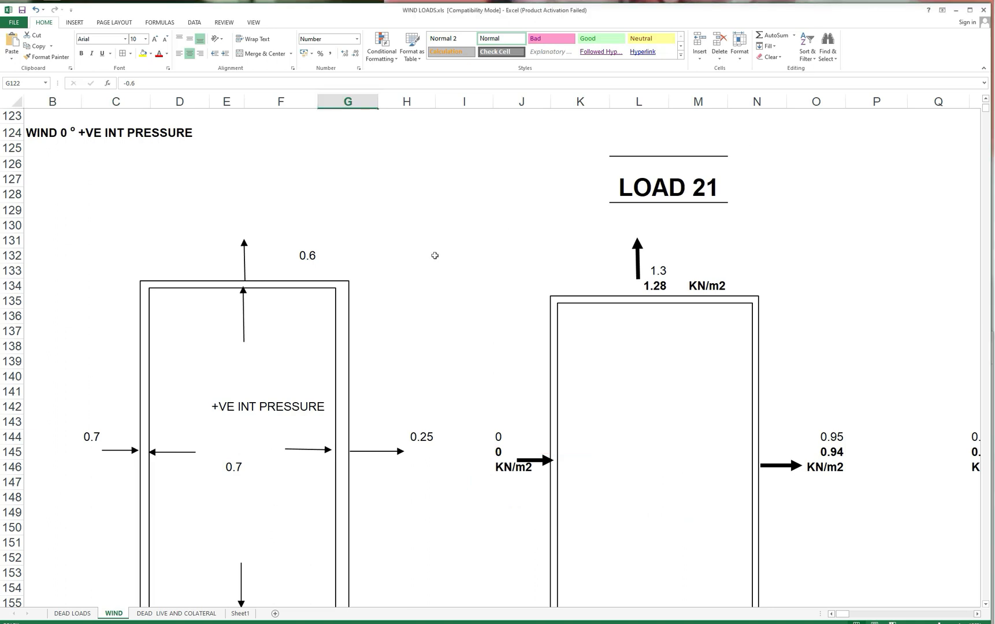
click(932, 1)
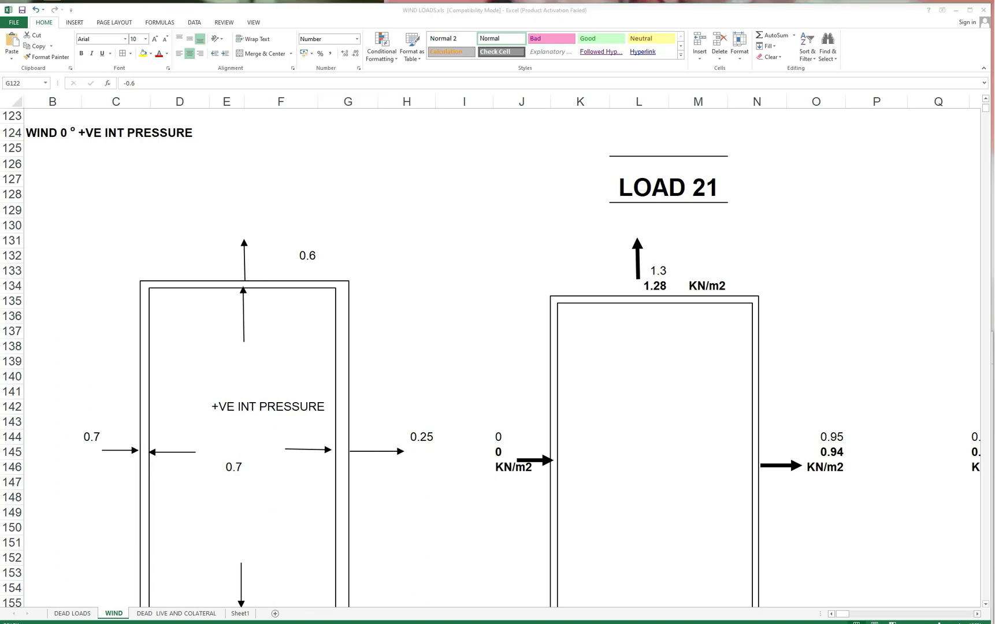
Label the axis arrows beside the LOAD 21 diagram X+VE in cell K130 and Z+VE in cell H141.
scroll(572, 225, up, 1)
click(568, 239)
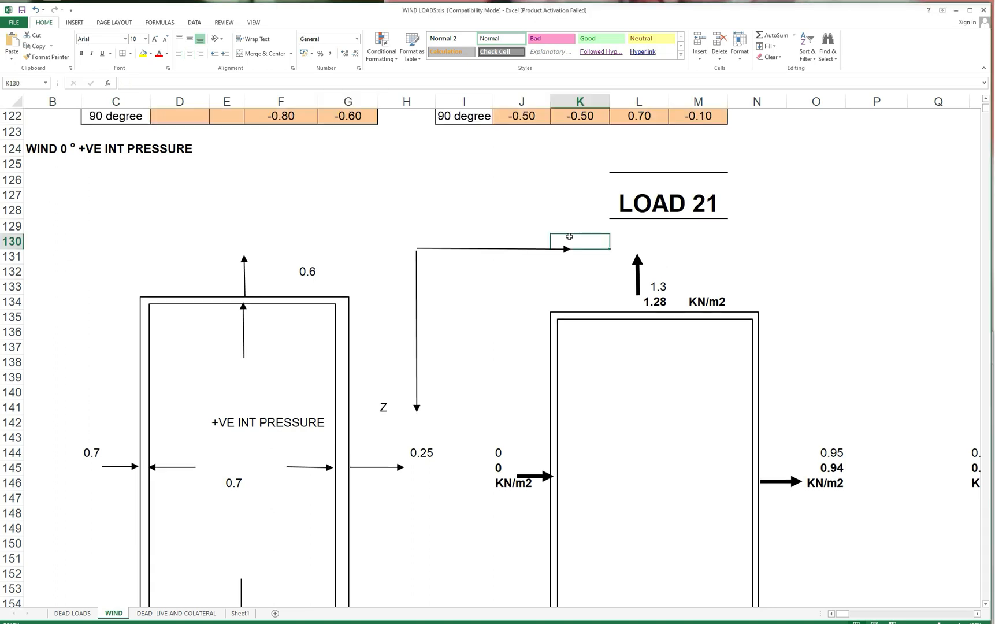
text(x)
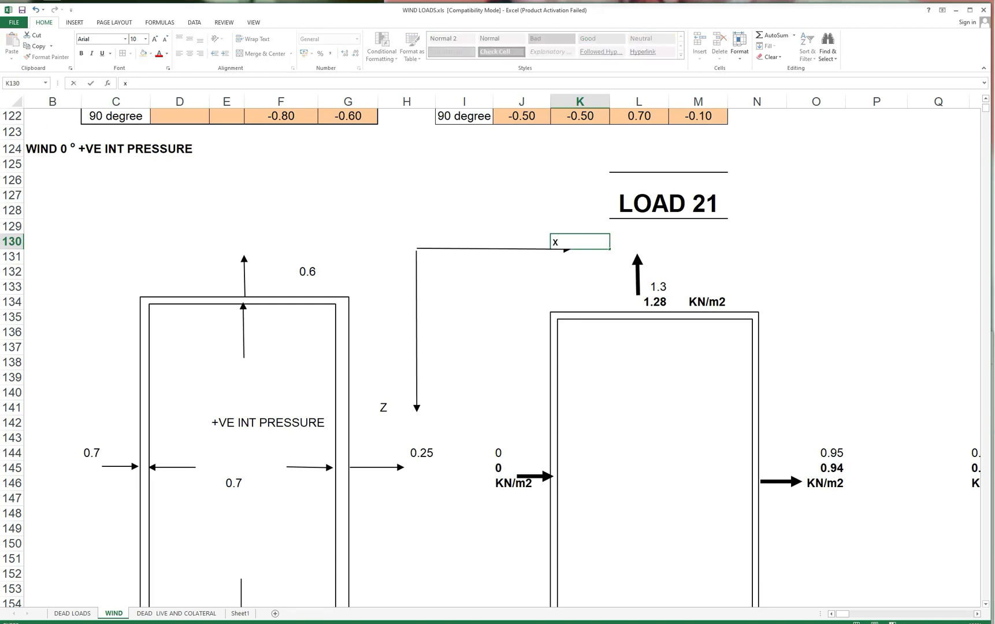
key(BackSpace)
text(X+VE)
click(389, 405)
key(F2)
text(+VE)
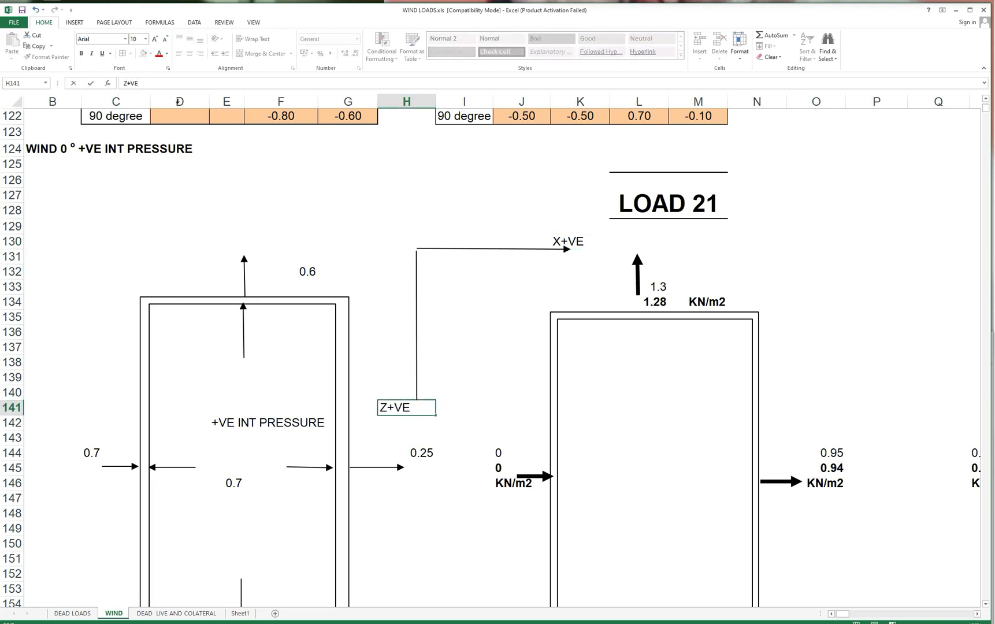
click(441, 346)
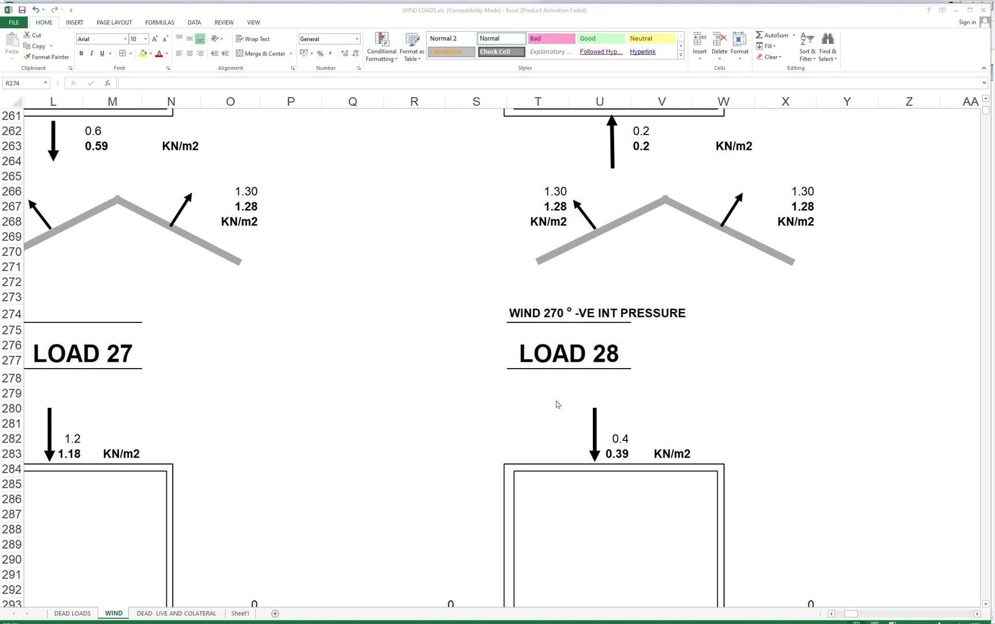
Switch to STAAD.Pro and open the hangar model's load definitions at Load Cases Details.
key(alt+Tab)
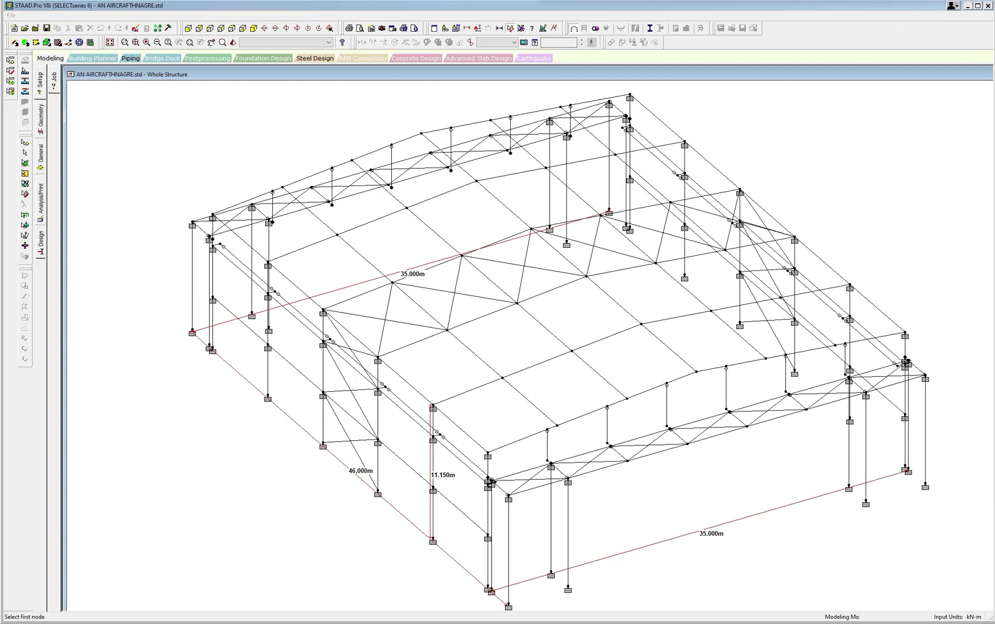
click(40, 162)
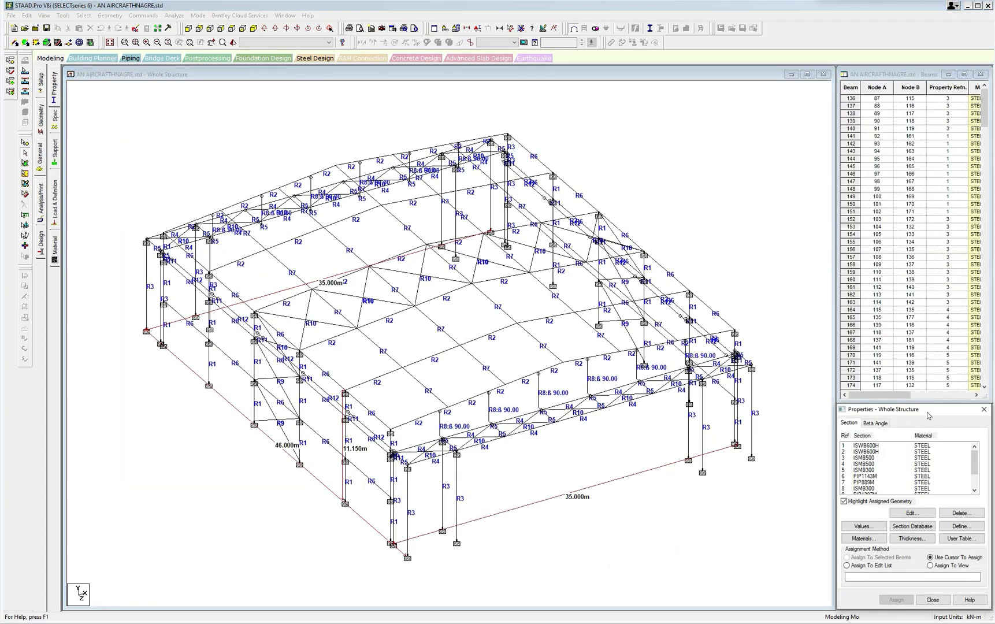
click(55, 194)
click(843, 83)
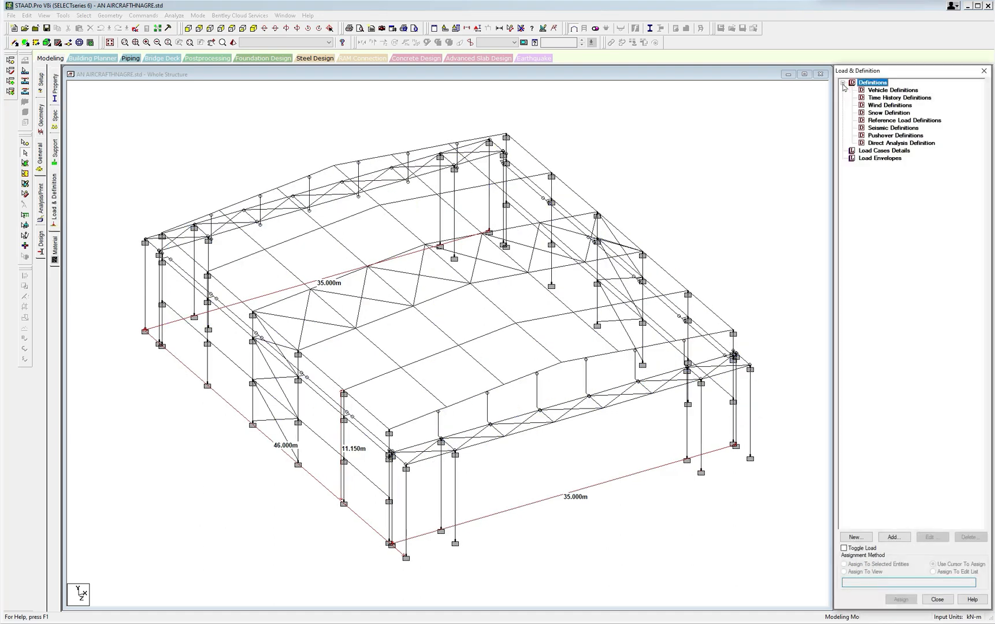
click(859, 154)
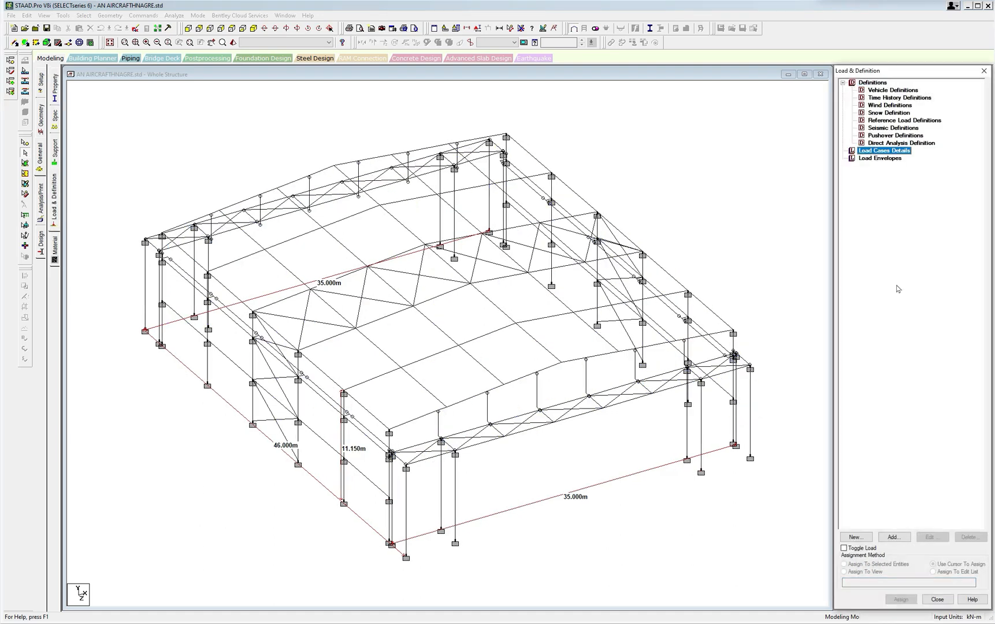
click(895, 537)
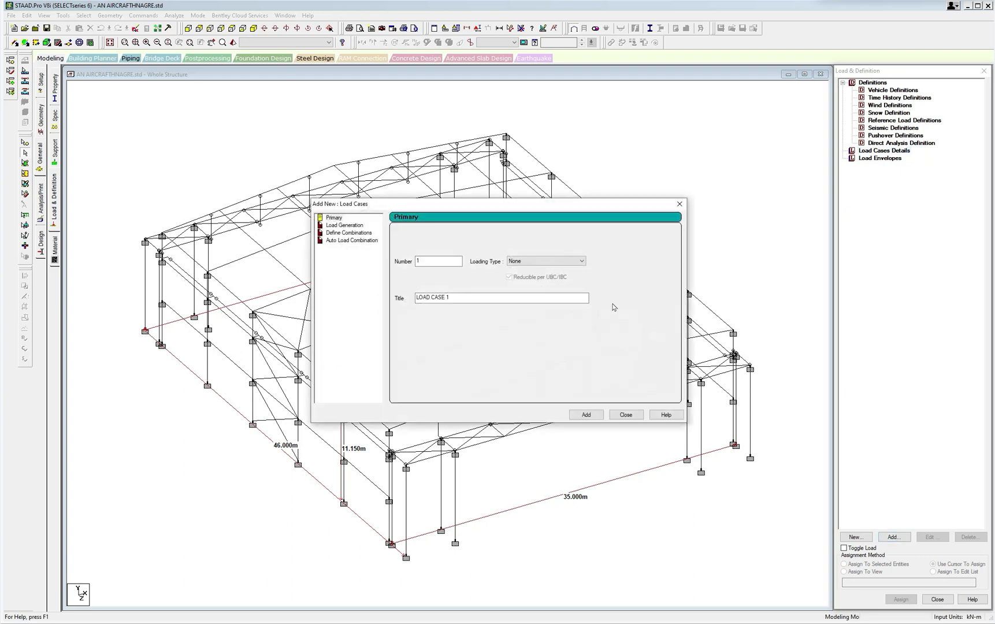
drag(475, 298, 357, 296)
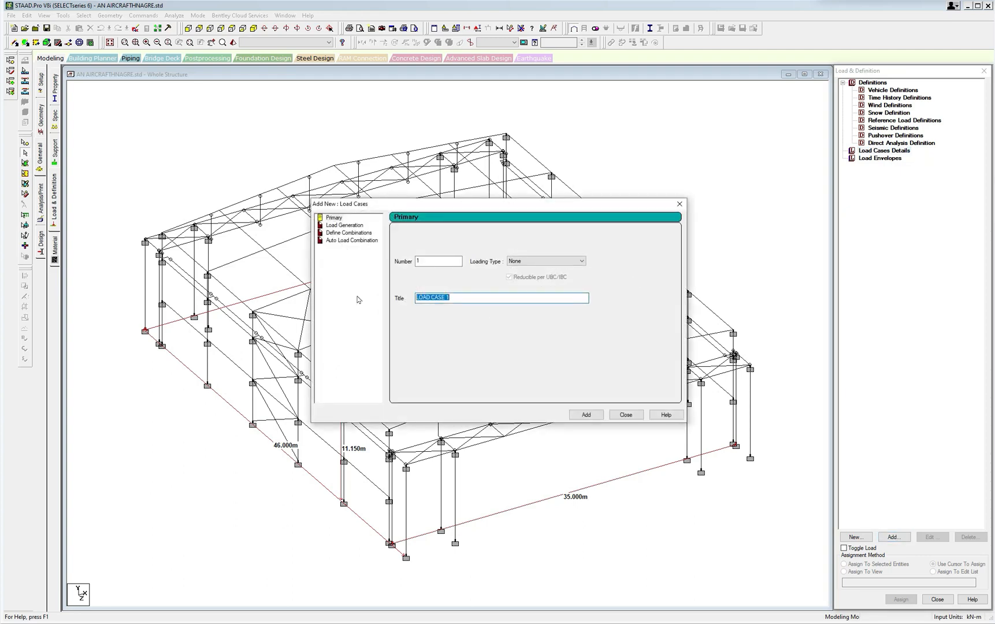
text(D)
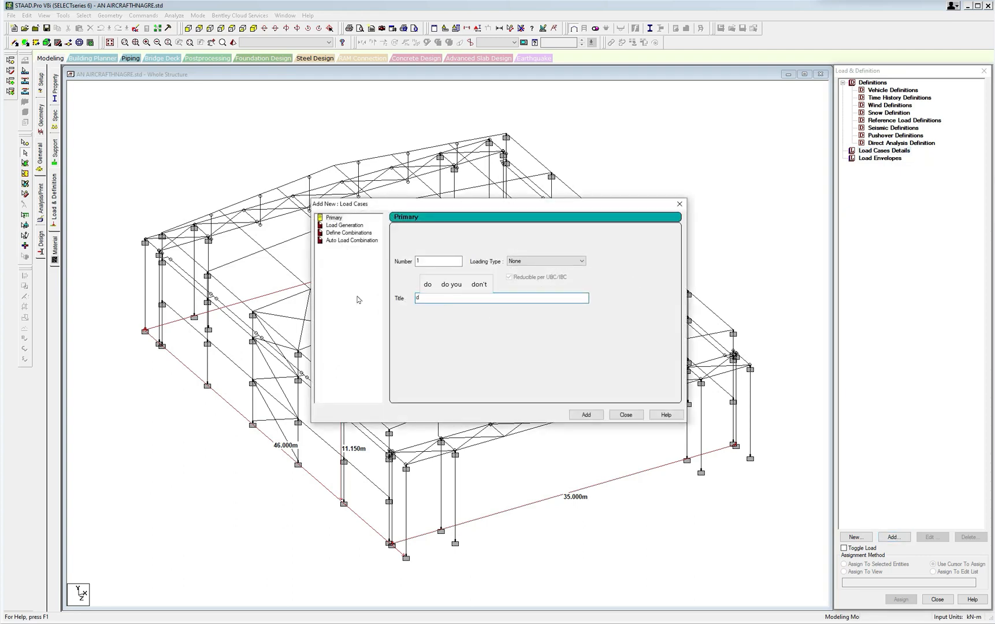
text(EADLOAD)
click(452, 263)
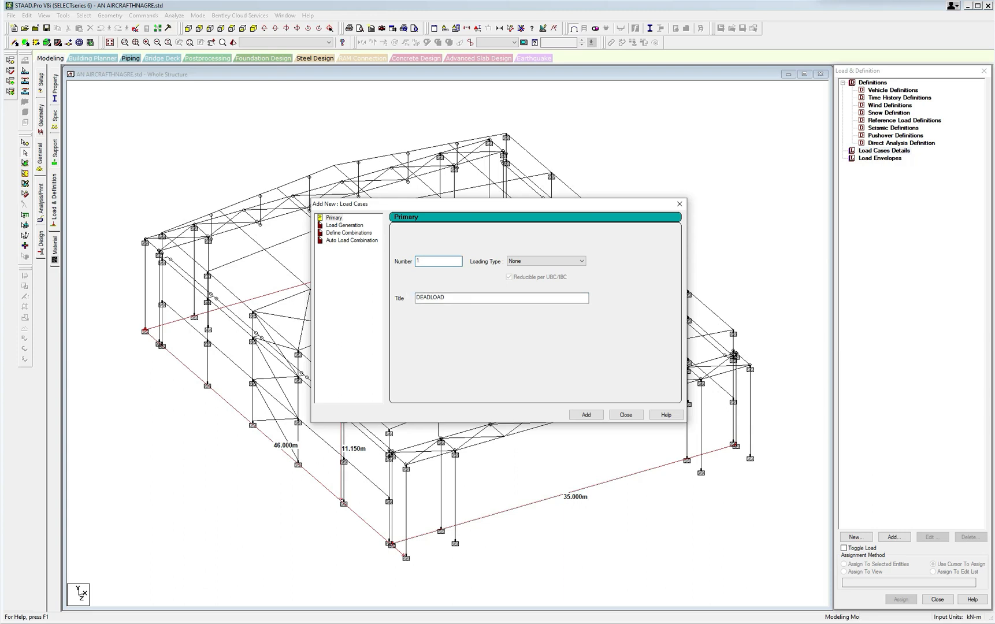
key(Tab)
text(FLO)
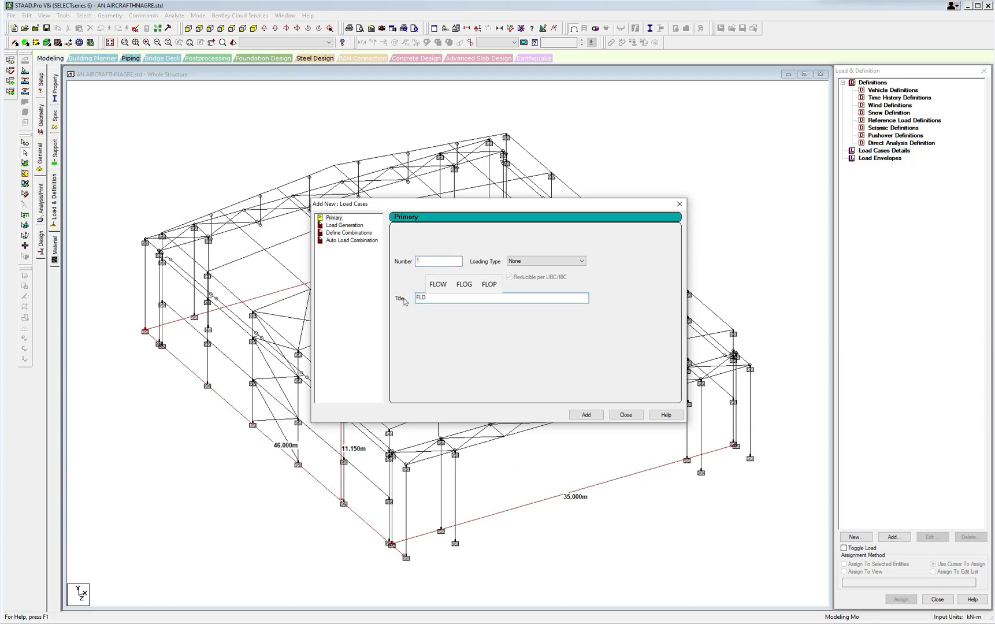
text(ORDWE)
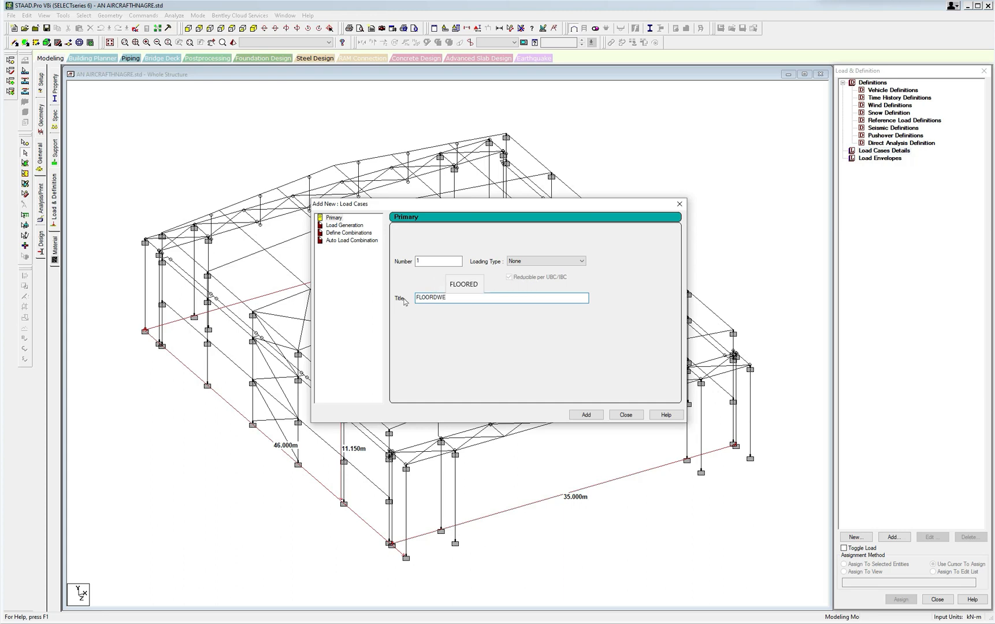
key(BackSpace)
key(BackSpace)
text(DEAD)
key(BackSpace)
key(BackSpace)
key(BackSpace)
key(BackSpace)
key(BackSpace)
key(BackSpace)
key(BackSpace)
key(BackSpace)
key(BackSpace)
key(BackSpace)
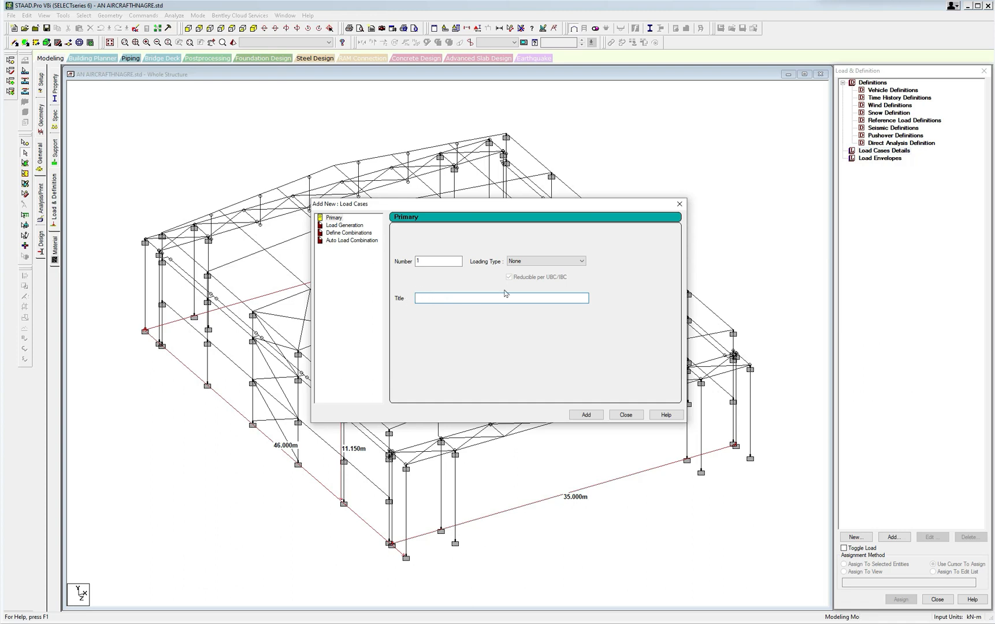
click(680, 204)
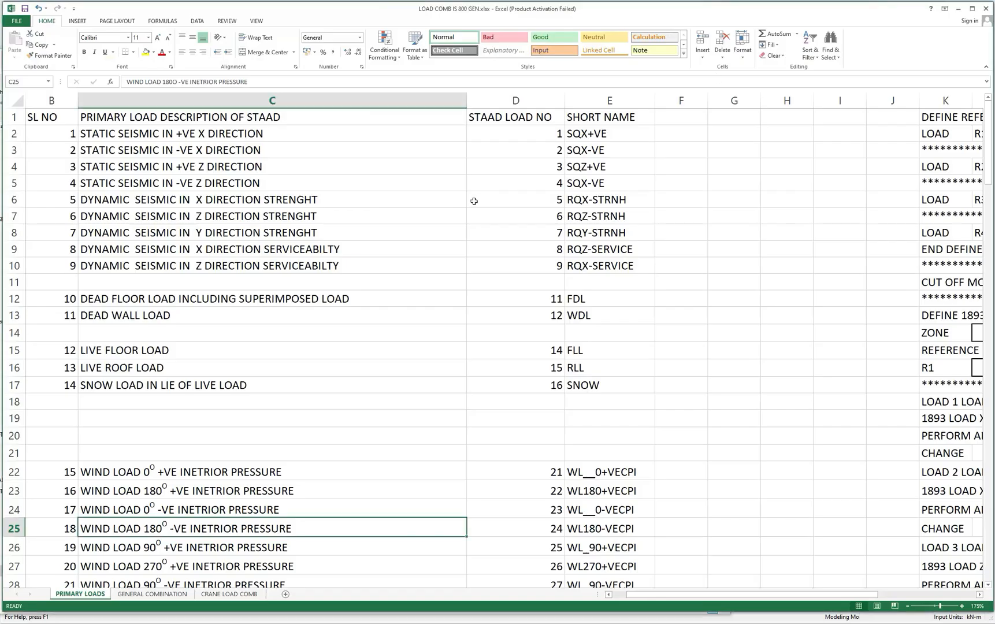
Review the seismic, dead, live, snow, wind and crane primary load descriptions, STAAD load numbers and short names in LOAD COMB IS 800 GEN.xlsx.
click(139, 135)
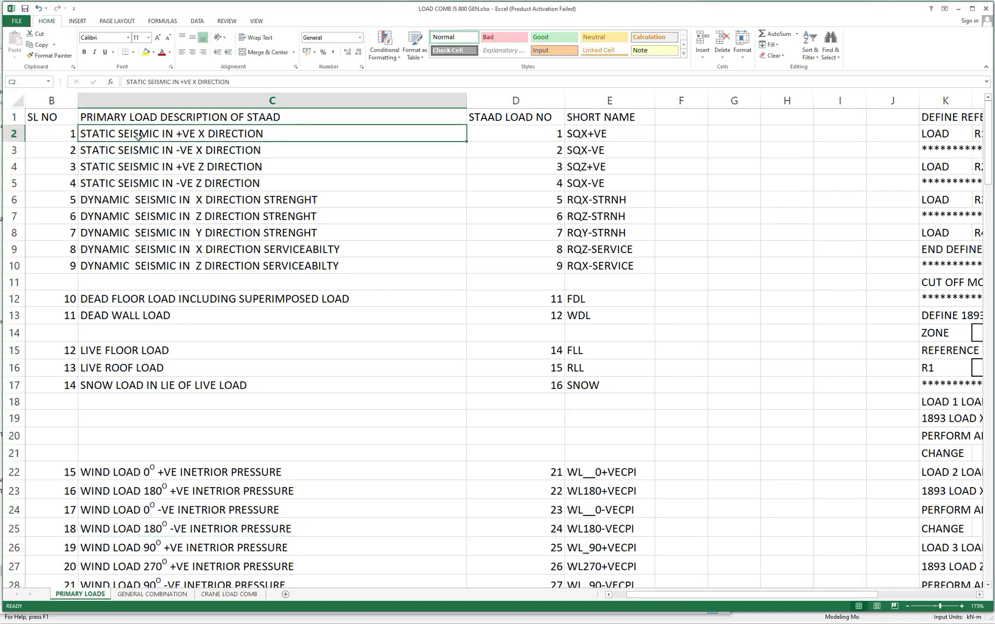
click(187, 154)
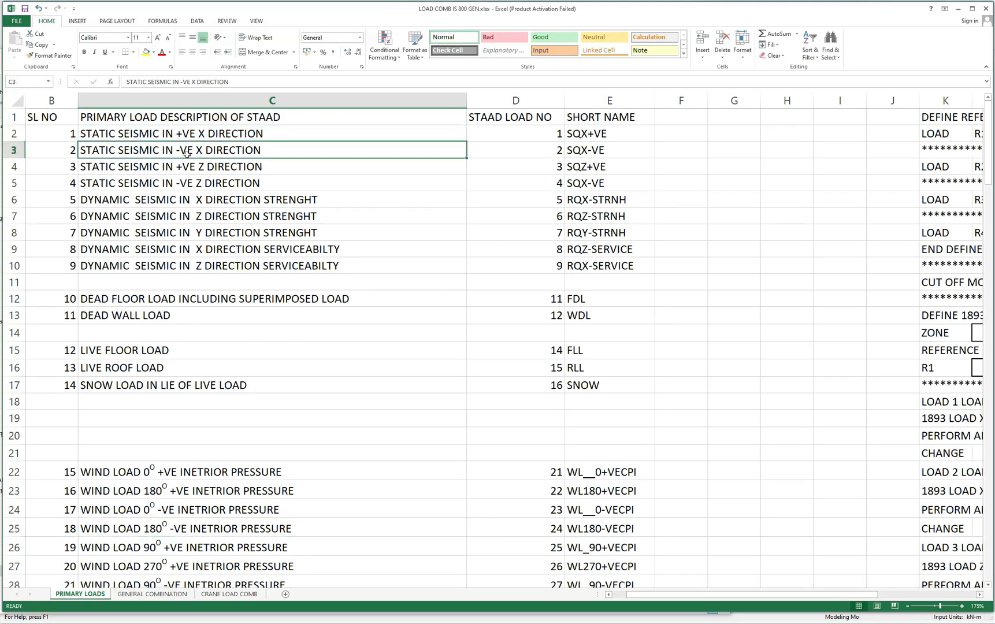
click(191, 171)
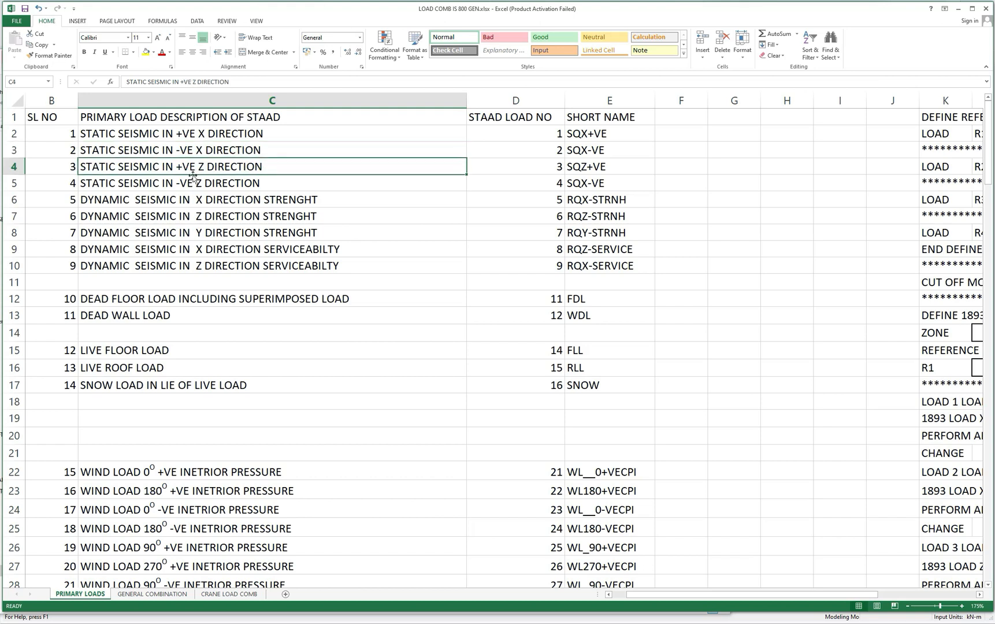
click(192, 184)
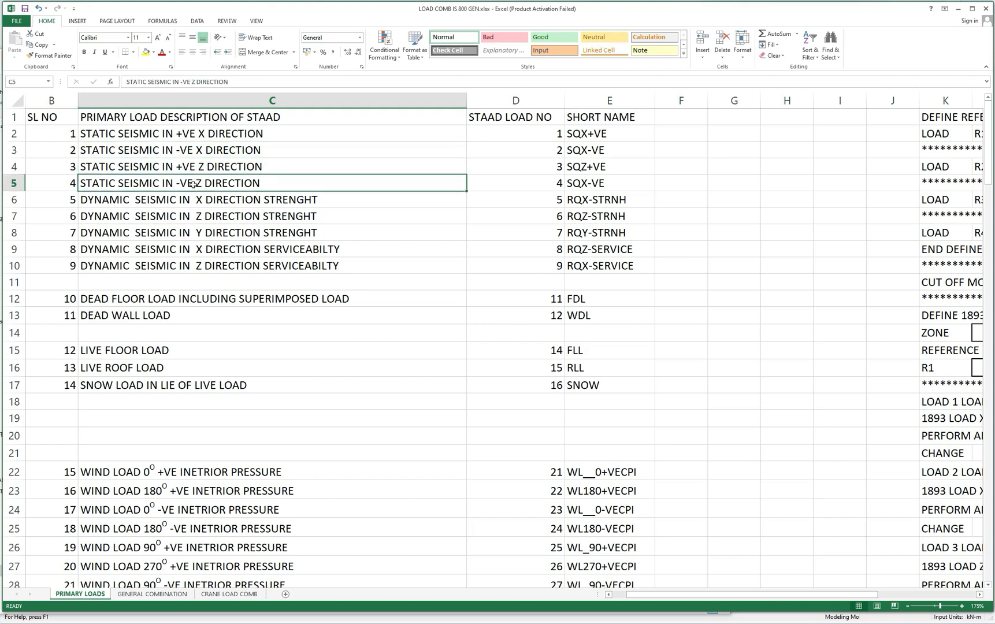
click(169, 202)
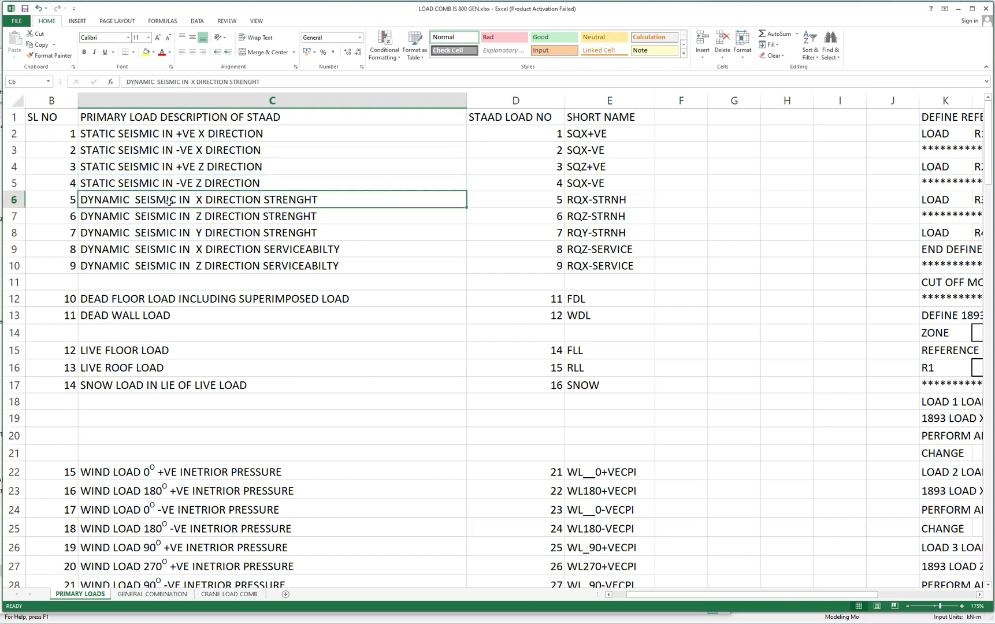
click(149, 234)
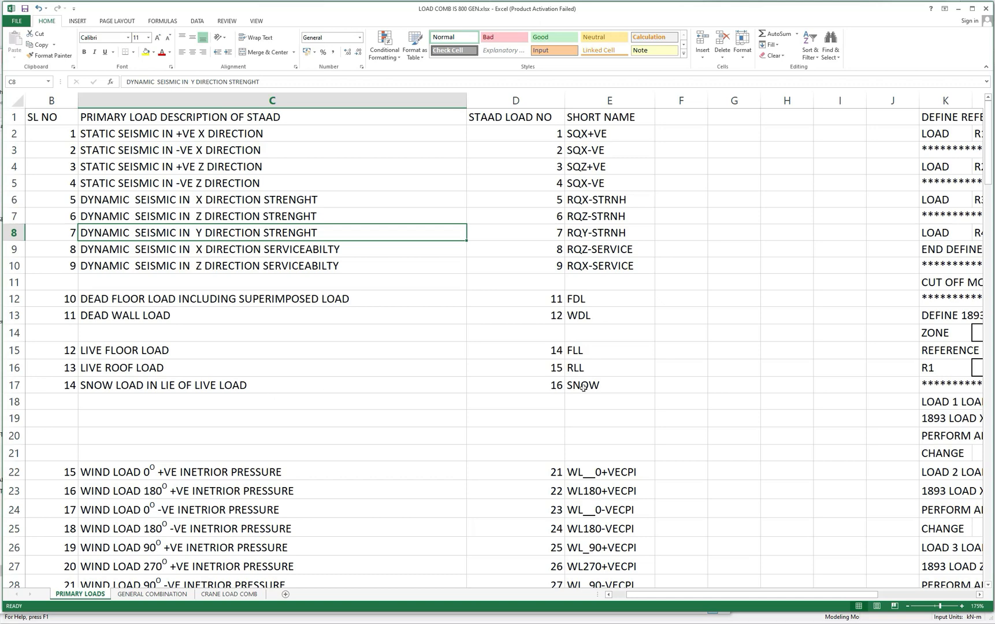
scroll(390, 406, down, 3)
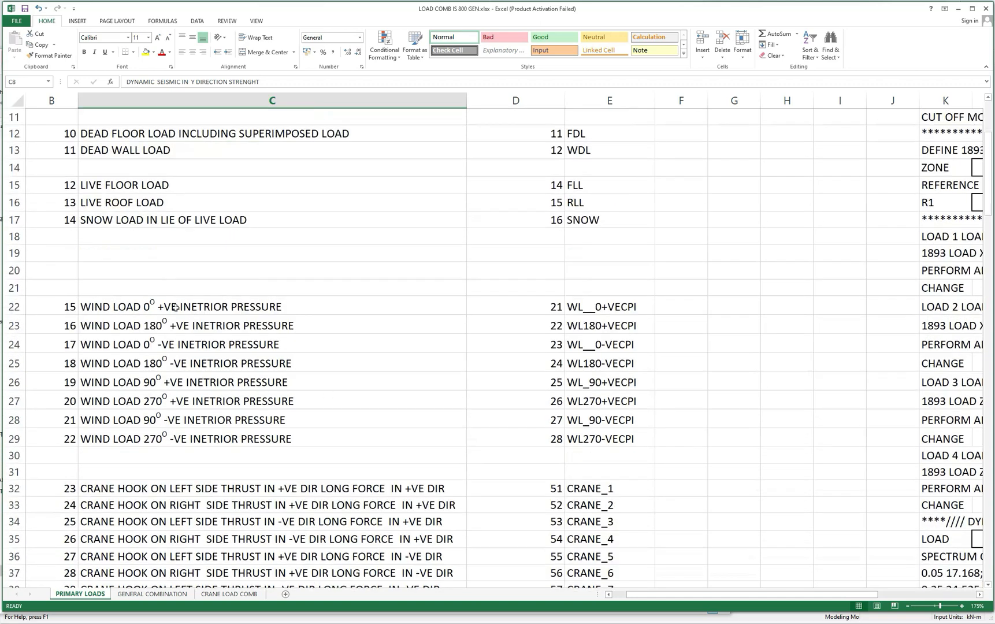
scroll(176, 308, down, 1)
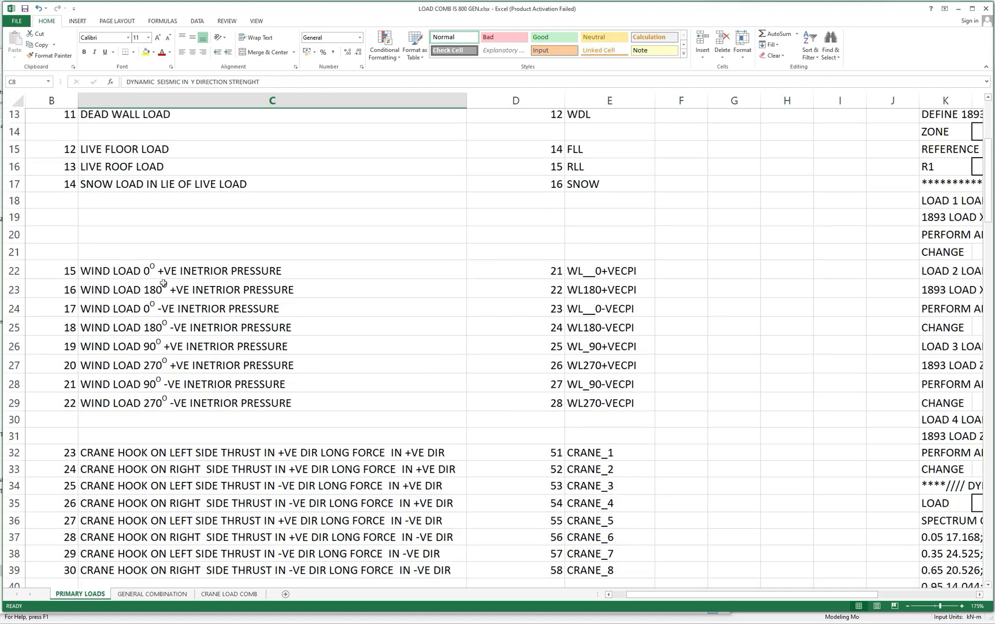
scroll(163, 286, down, 1)
scroll(163, 341, down, 1)
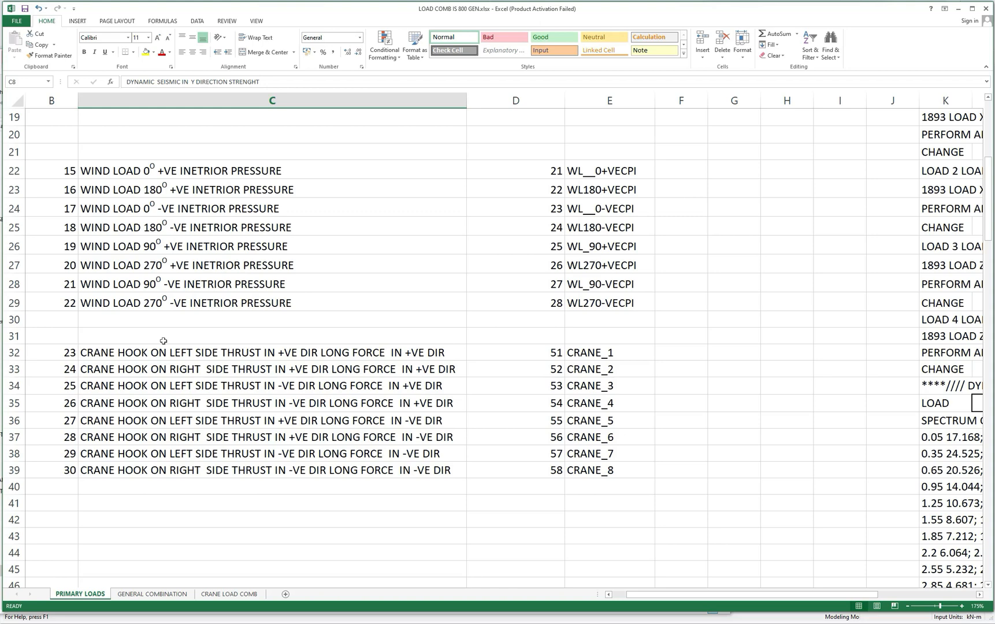
scroll(611, 424, up, 2)
scroll(610, 424, down, 1)
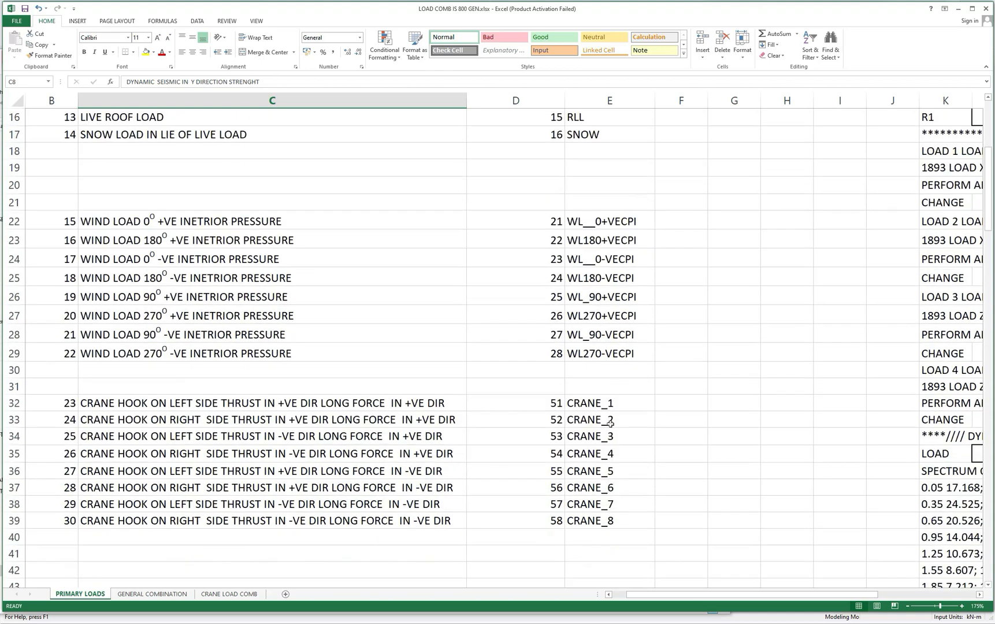
scroll(611, 424, down, 1)
scroll(578, 413, up, 2)
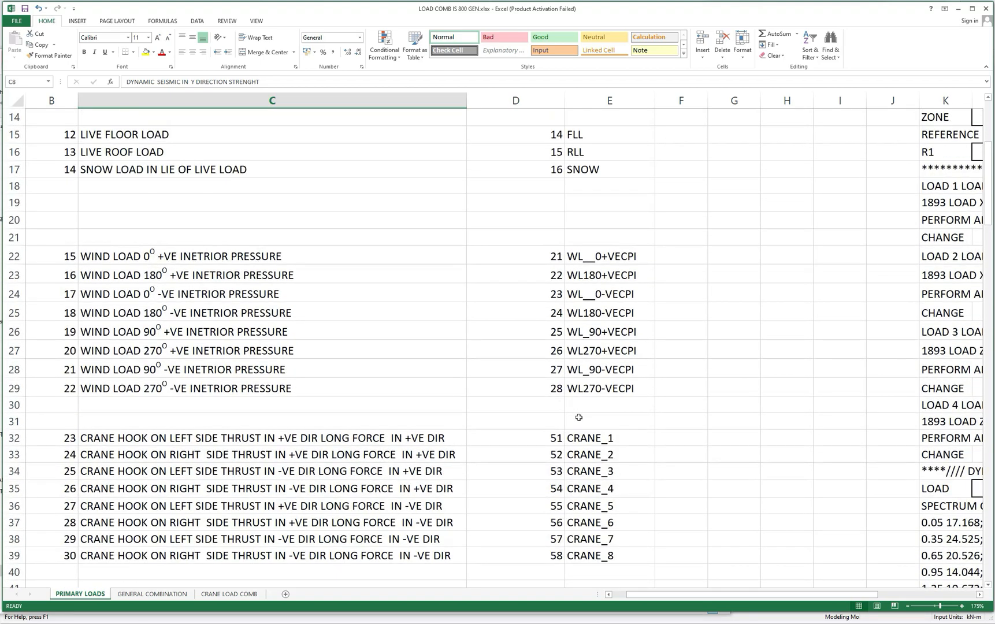
scroll(579, 418, up, 5)
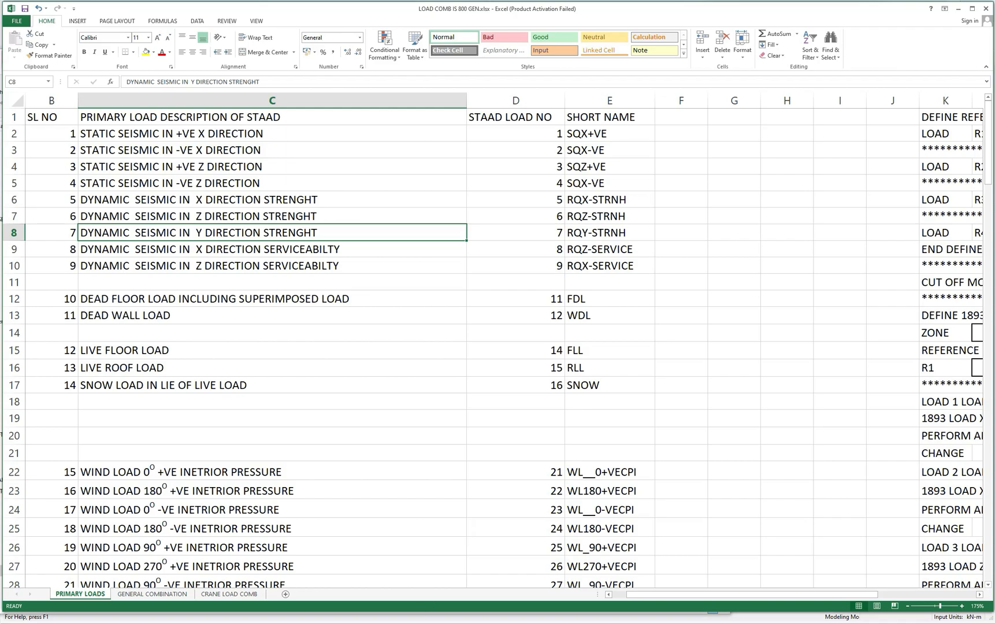
Switch to STAAD.Pro and start a new primary load case under Load Cases Details.
key(alt+Tab)
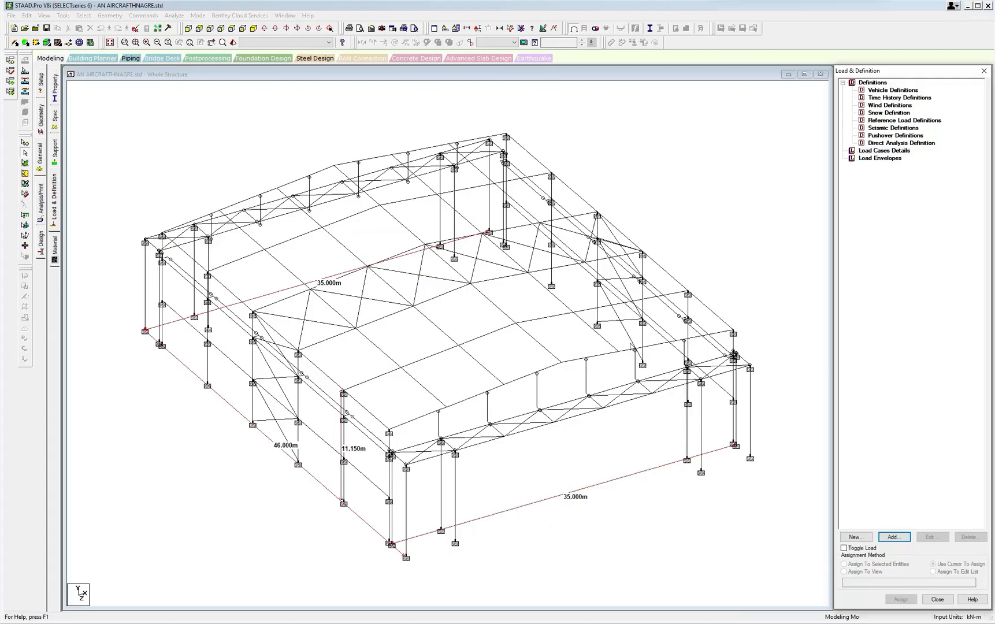
click(870, 151)
click(900, 538)
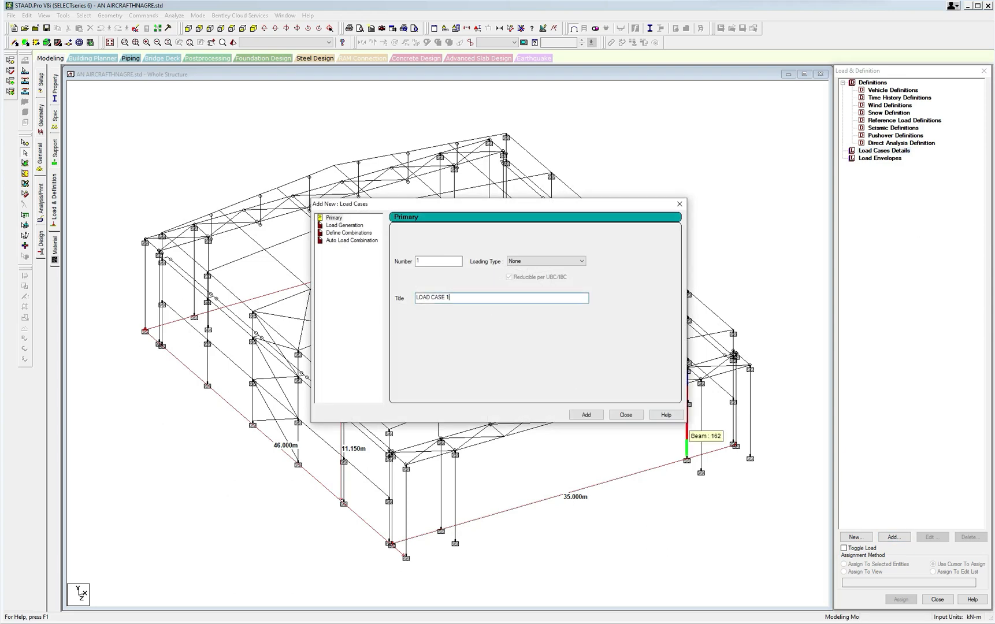
Switch to LOAD COMB IS 800 GEN.xlsx in Excel and copy the load description STATIC SEISMIC IN +VE X DIRECTION from cell C2.
click(329, 618)
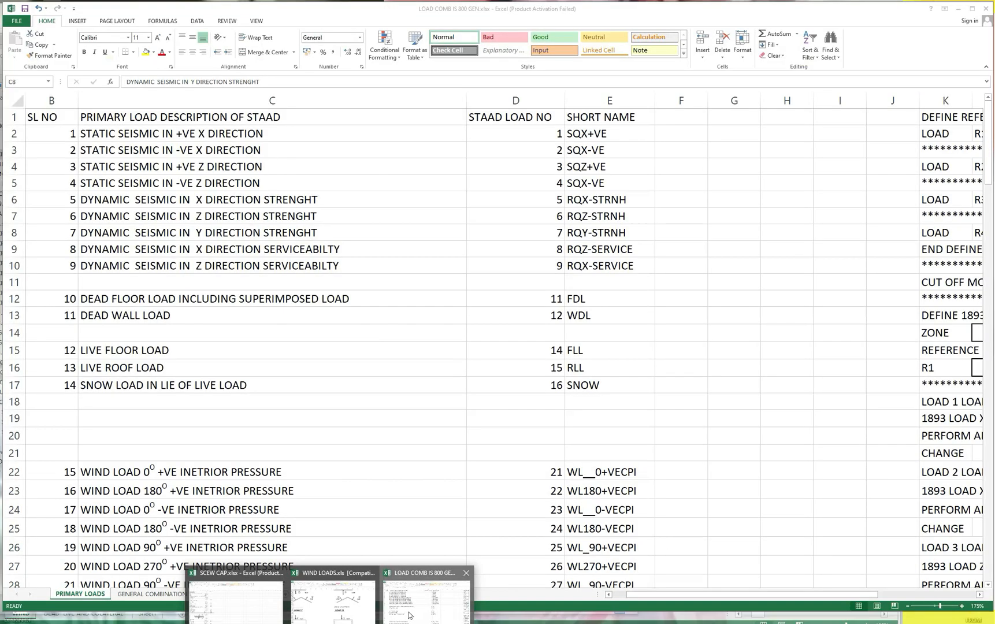
click(427, 595)
click(127, 167)
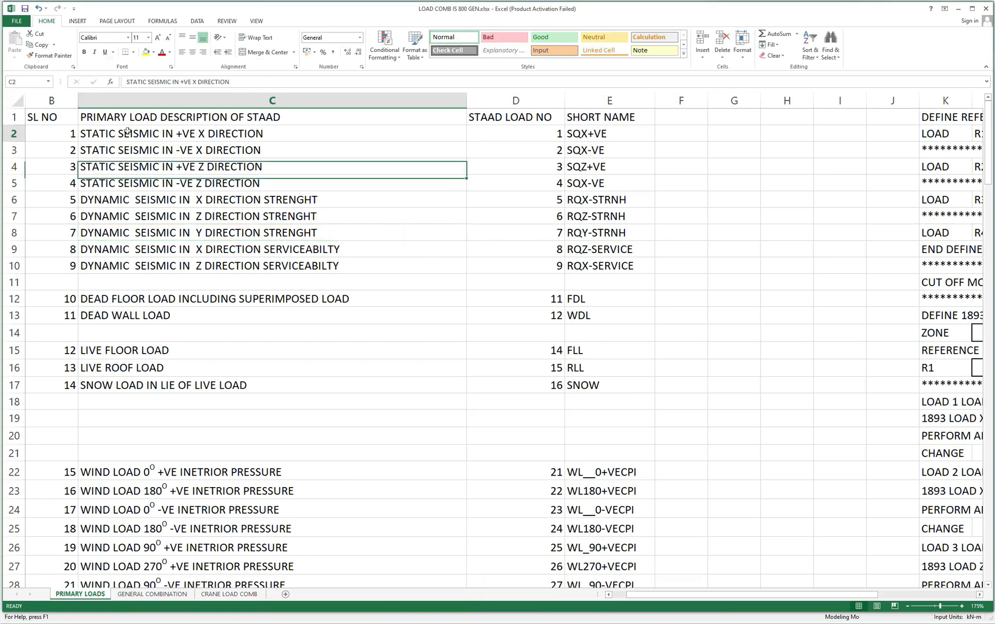
right_click(127, 133)
click(150, 147)
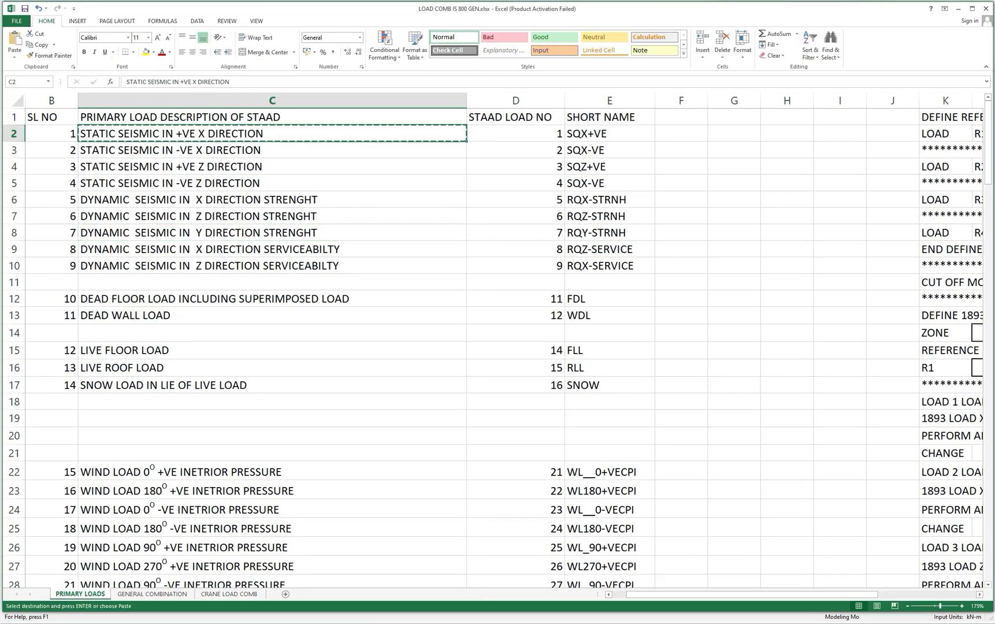
Switch to STAAD.Pro and add primary load case 1 with the copied title STATIC SEISMIC IN +VE X DIRECTION.
mouse_move(283, 623)
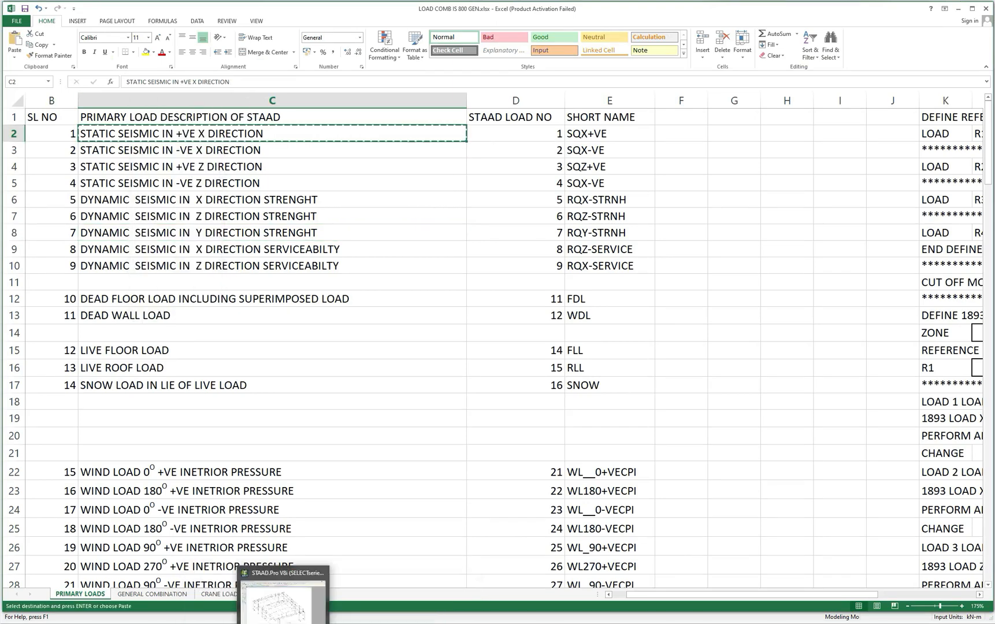
click(283, 601)
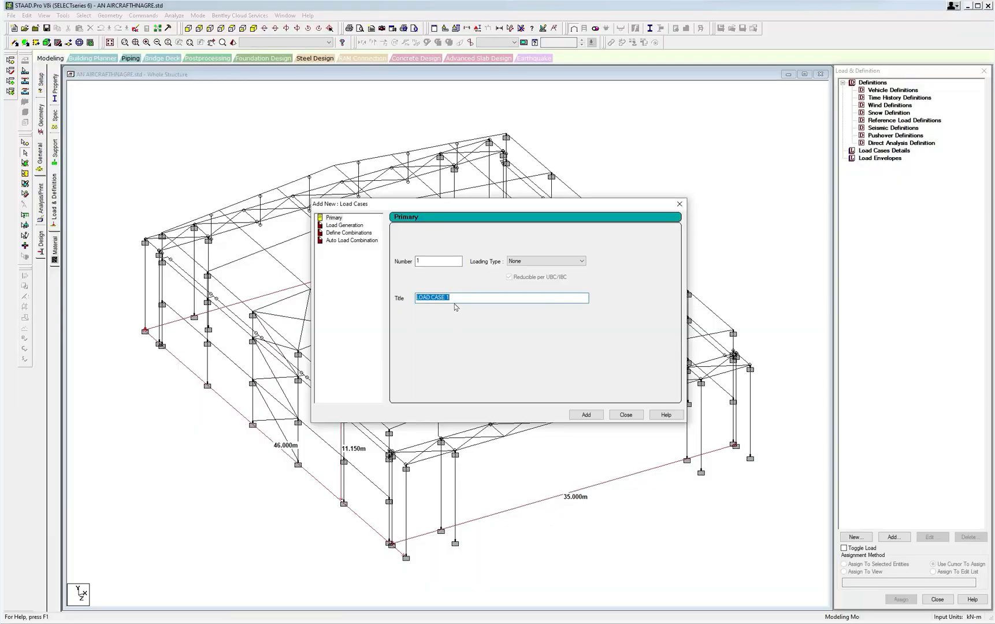
key(ctrl+v)
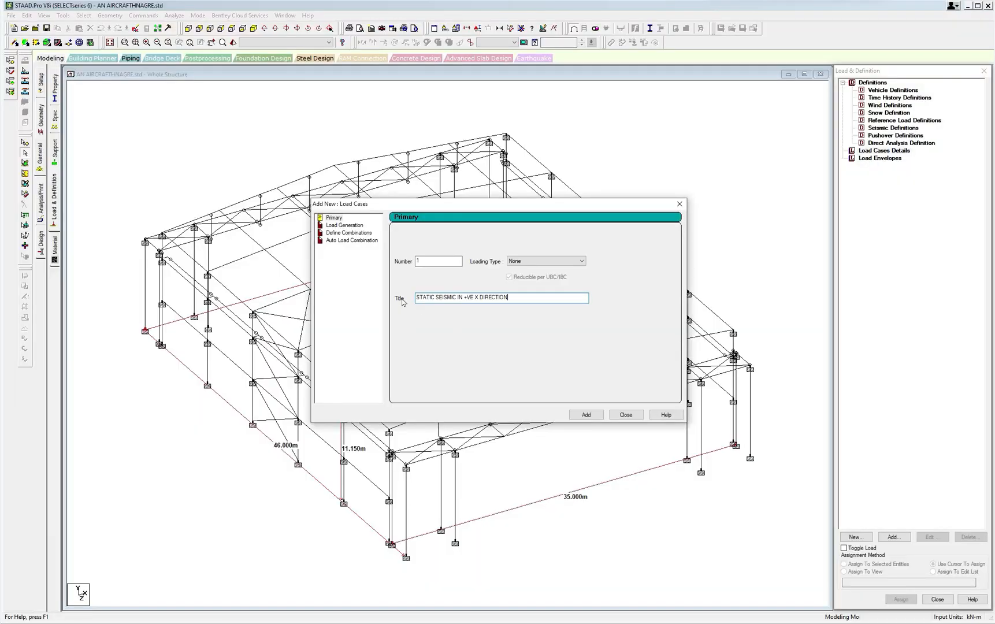
click(586, 415)
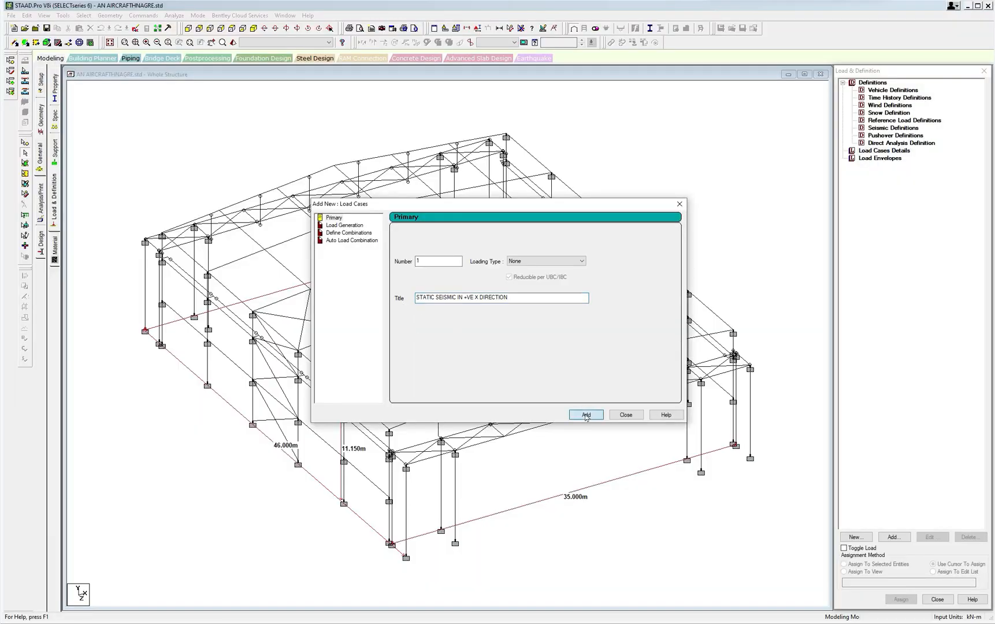
click(624, 416)
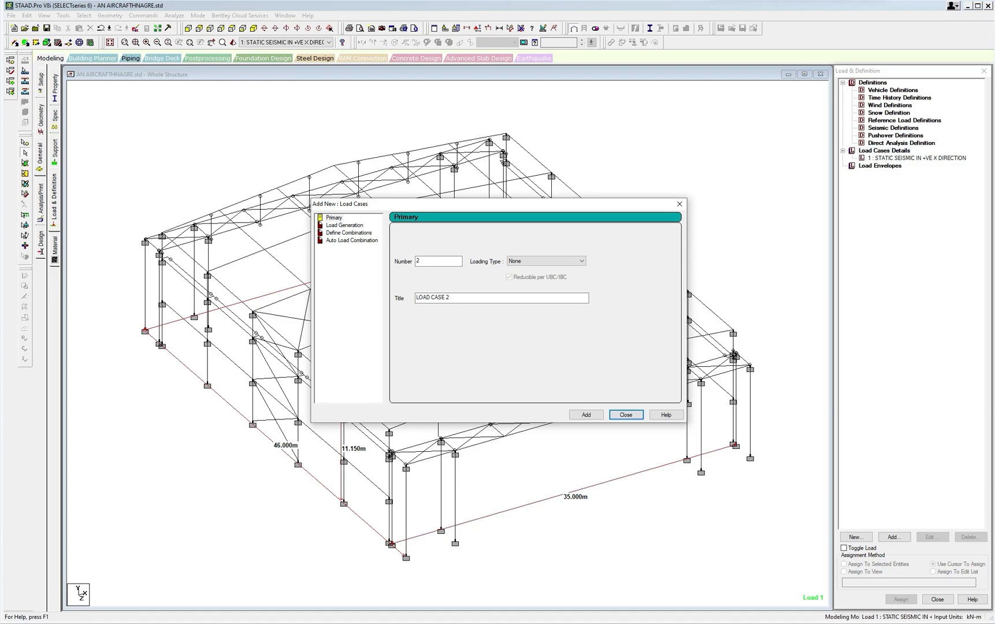
Switch back to the load combination workbook in Excel and copy the description STATIC SEISMIC IN -VE X DIRECTION from cell C3.
mouse_move(330, 622)
click(428, 606)
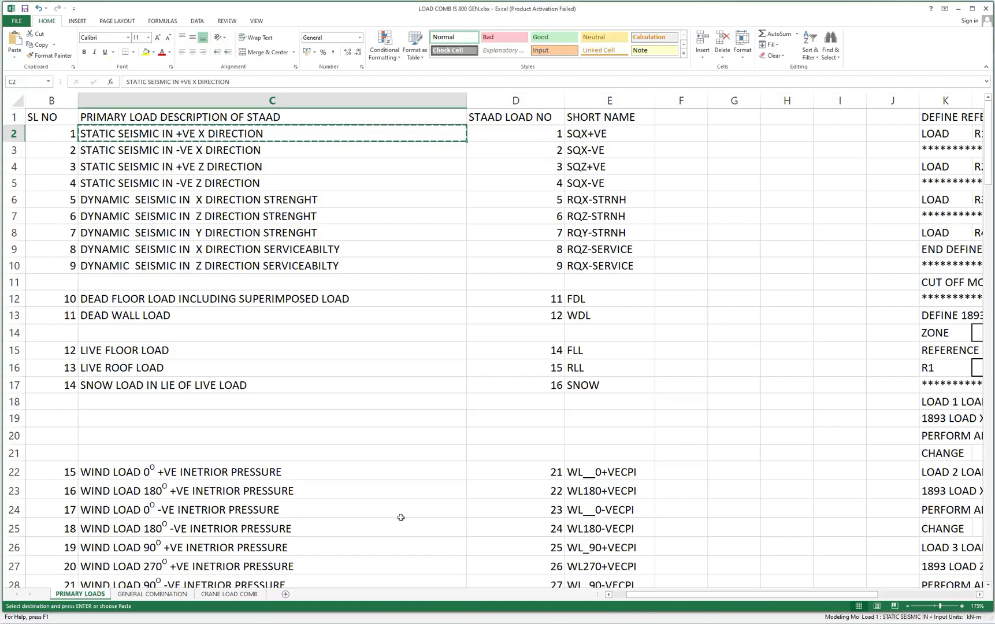
click(169, 149)
right_click(168, 149)
click(191, 177)
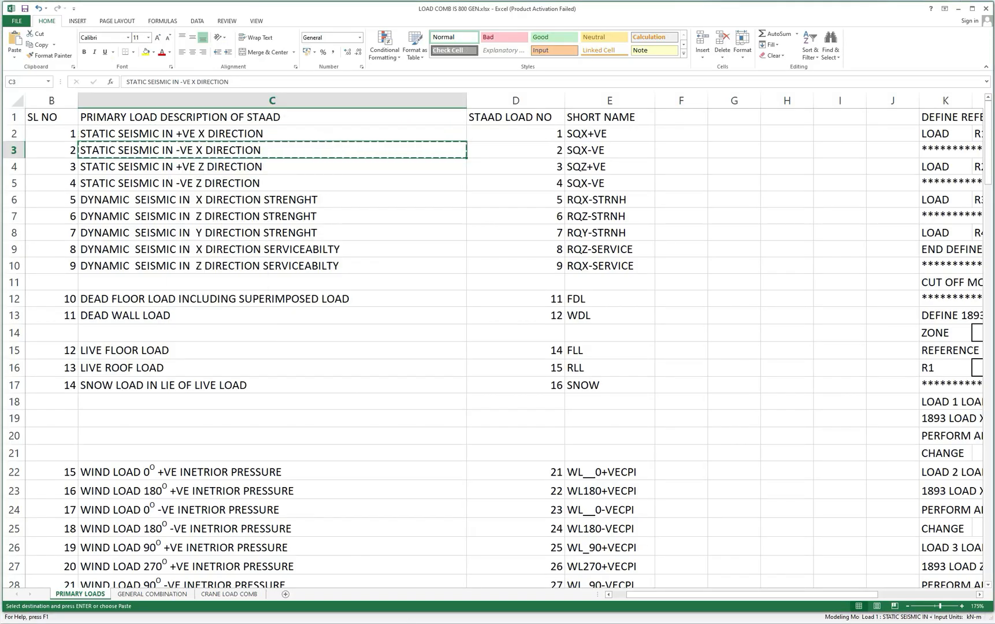
Switch to STAAD.Pro and add primary load case 2 with the copied title STATIC SEISMIC IN -VE X DIRECTION.
click(283, 604)
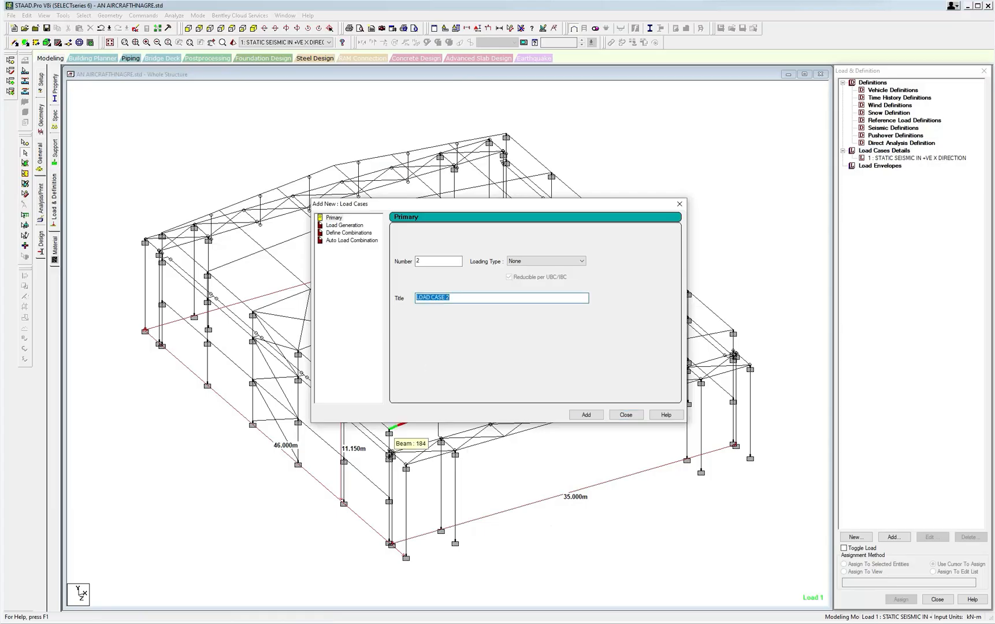
text(STATIC SEISMIC IN -VE X DIRECTION)
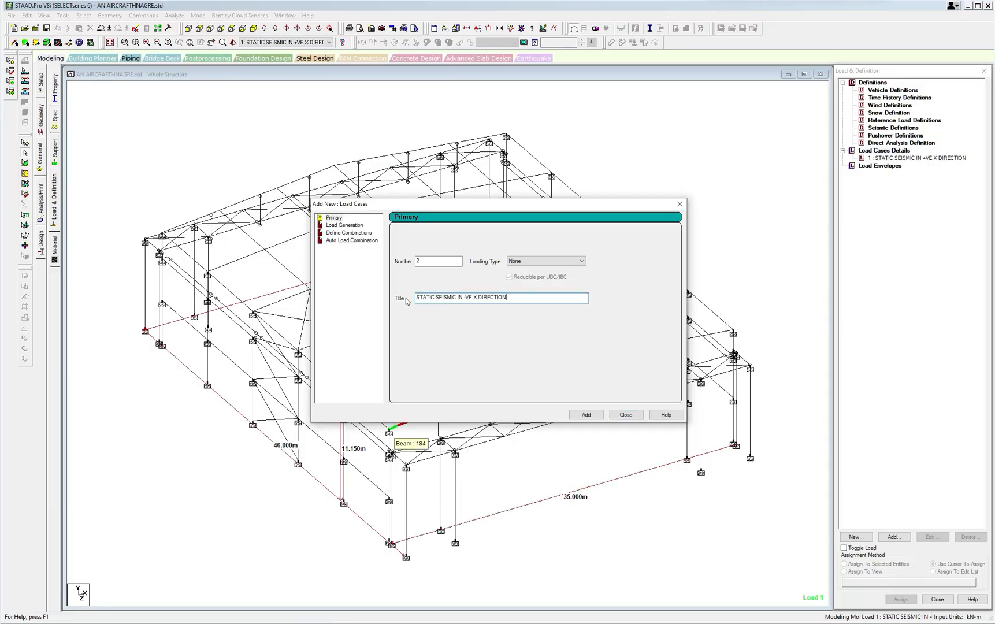
click(586, 415)
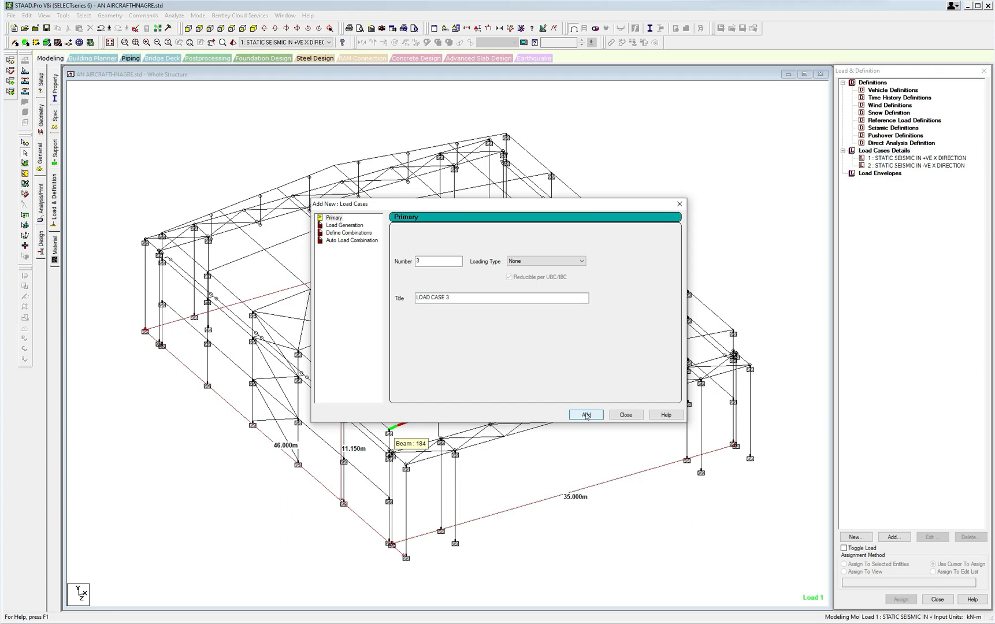
click(586, 415)
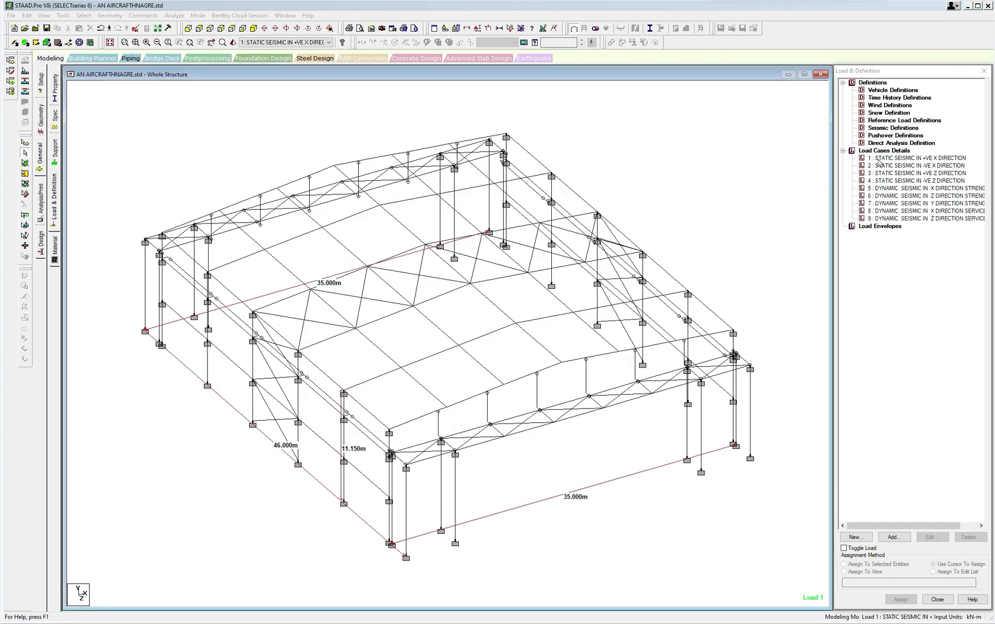
Start a new primary load case under Load Cases Details and set its number to 11.
click(878, 151)
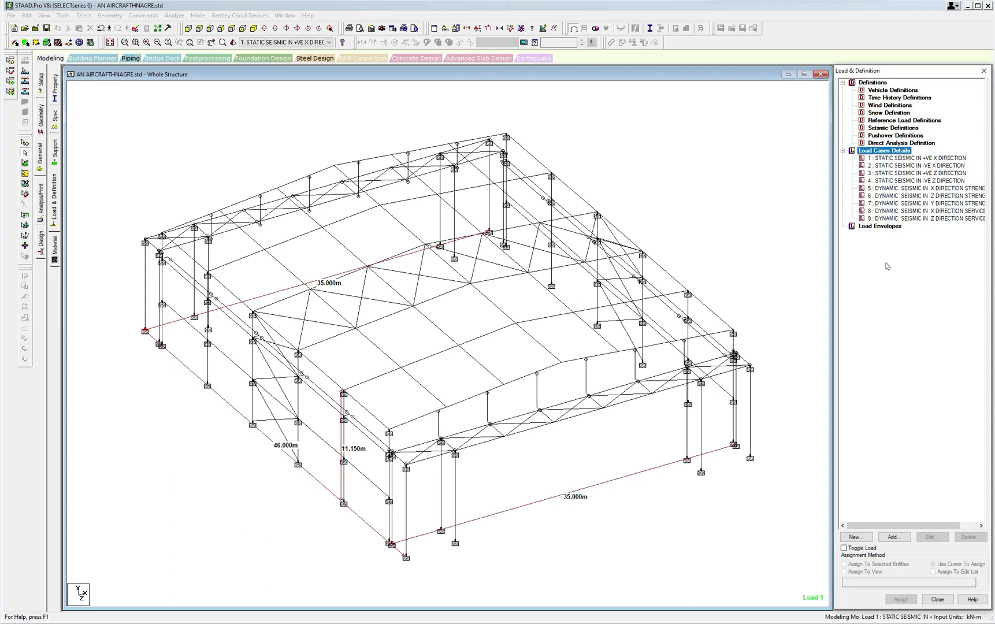
click(894, 535)
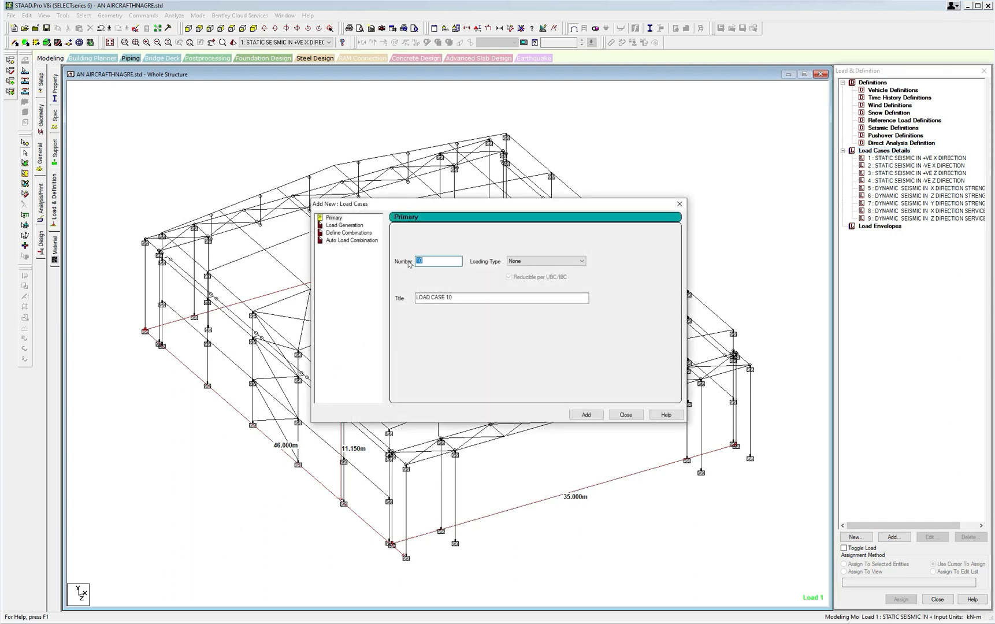
text(11)
Switch to LOAD COMB IS 800 GEN.xlsx in Excel and select the description DEAD FLOOR LOAD INCLUDING SUPERIMPOSED LOAD in cell C12.
mouse_move(346, 613)
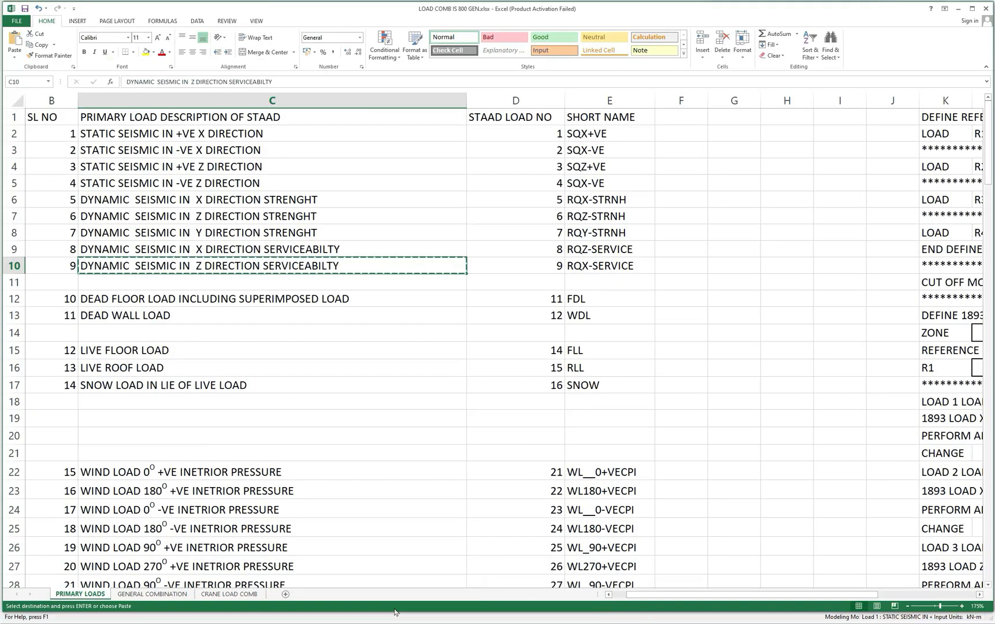
click(394, 612)
click(125, 298)
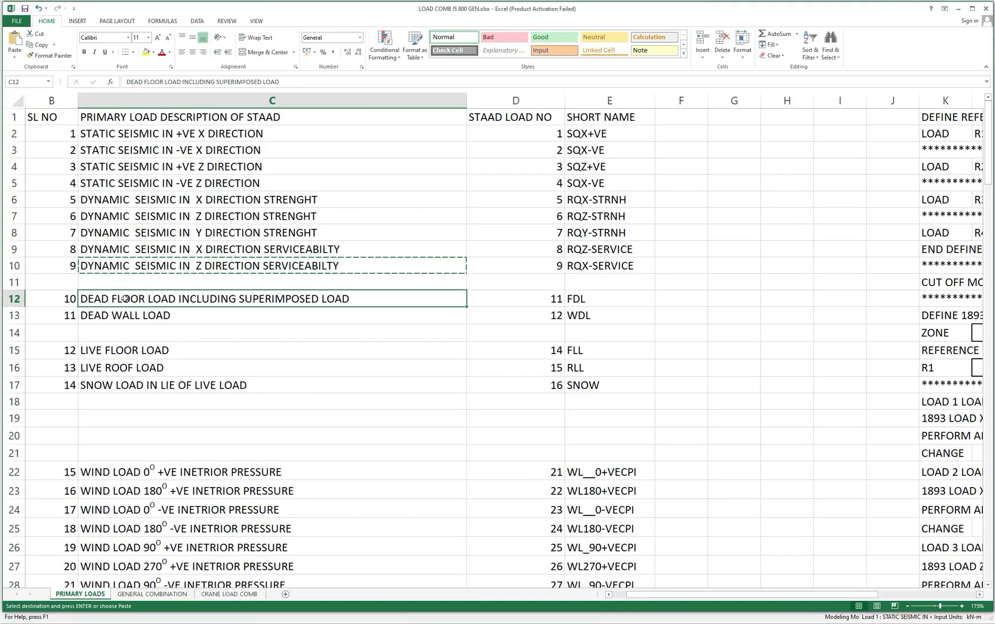
text(DYNAMIC  SEISMIC IN  Z DIRECTION SERVICEABILTY)
key(Escape)
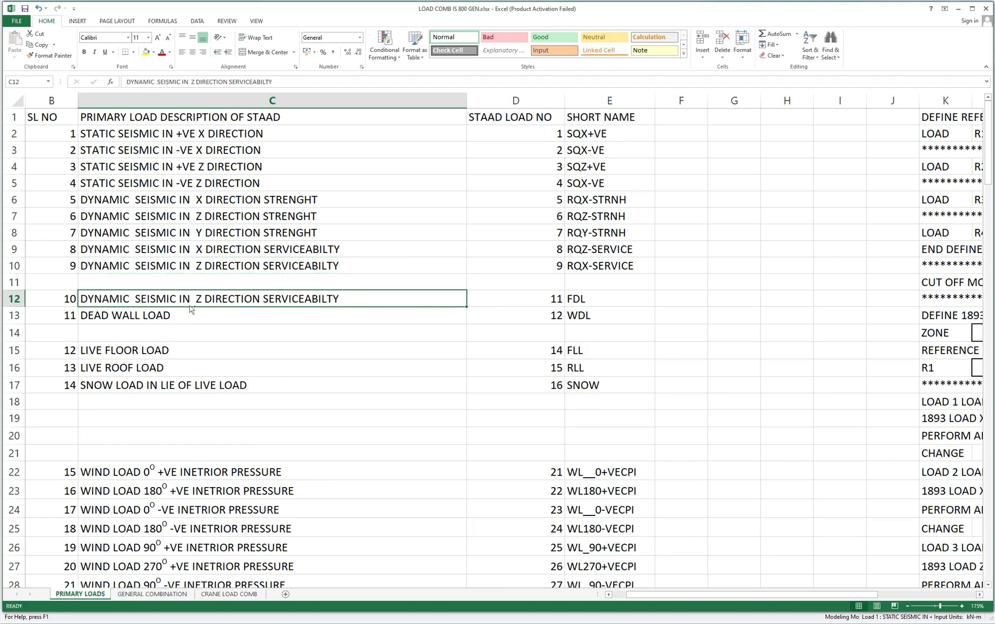
key(ctrl+z)
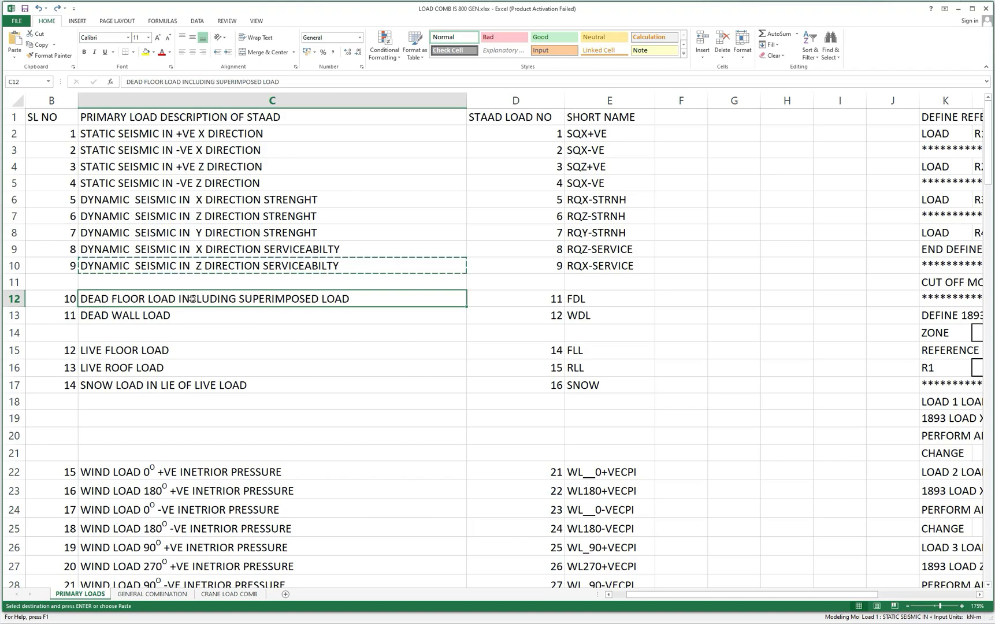
Copy the description in cell C12 and add it in STAAD.Pro as the title of primary load case 11, accepting the auto save.
key(ctrl+c)
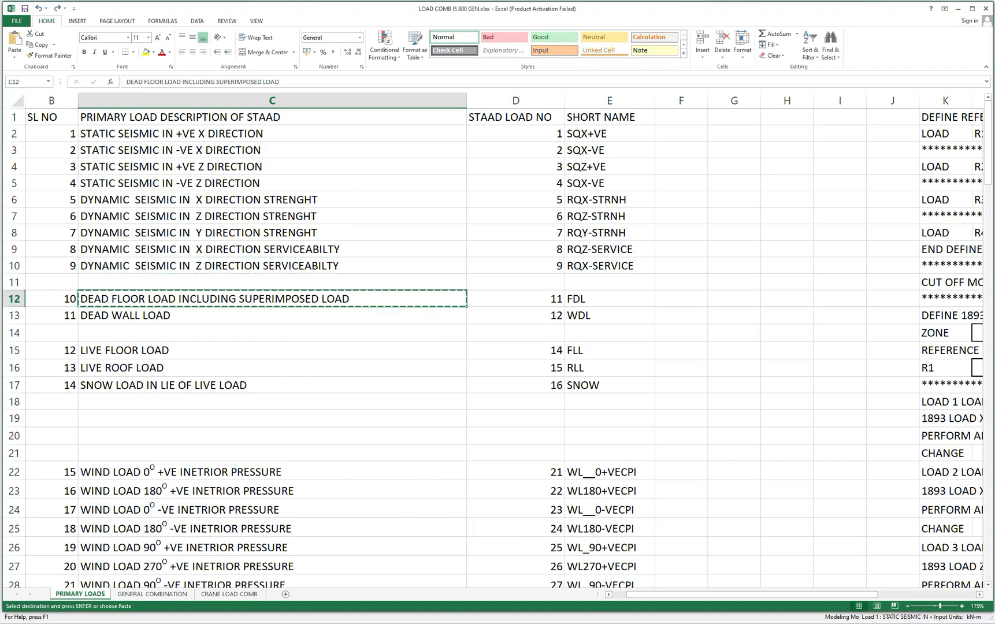
key(alt+Tab)
drag(458, 298, 384, 298)
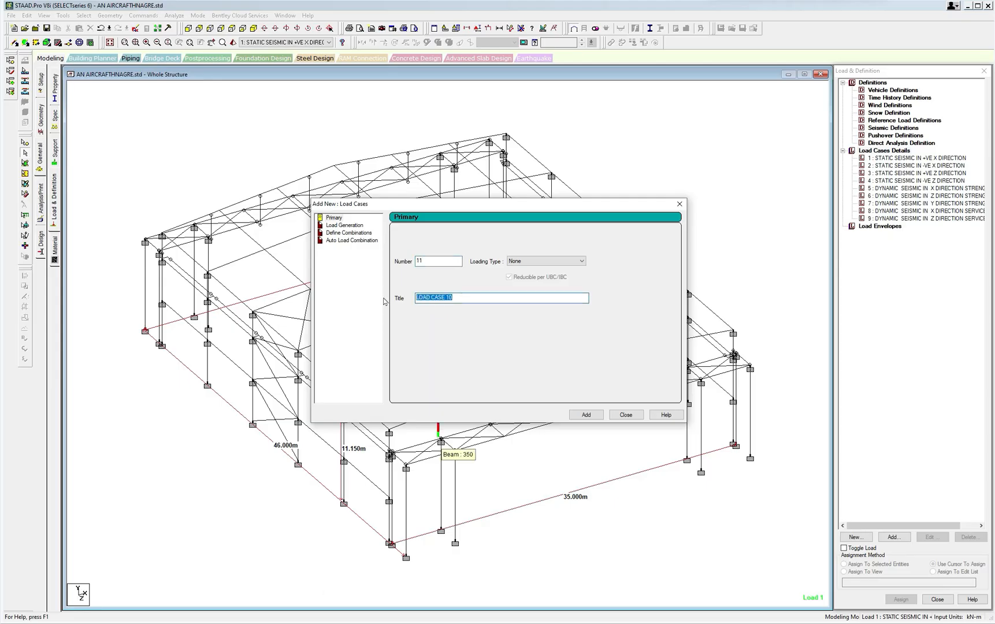
key(ctrl+v)
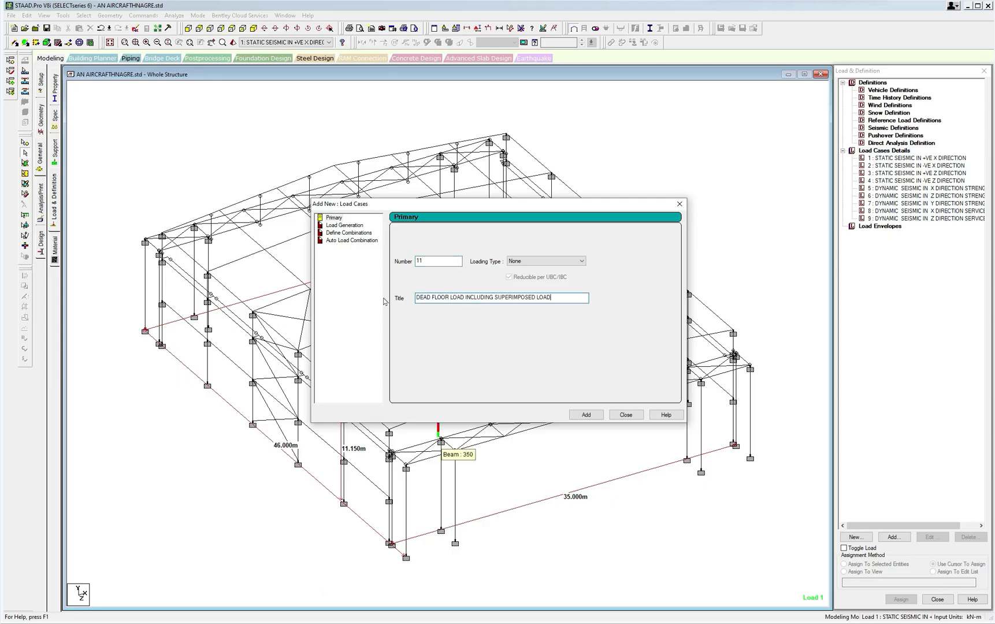
click(586, 415)
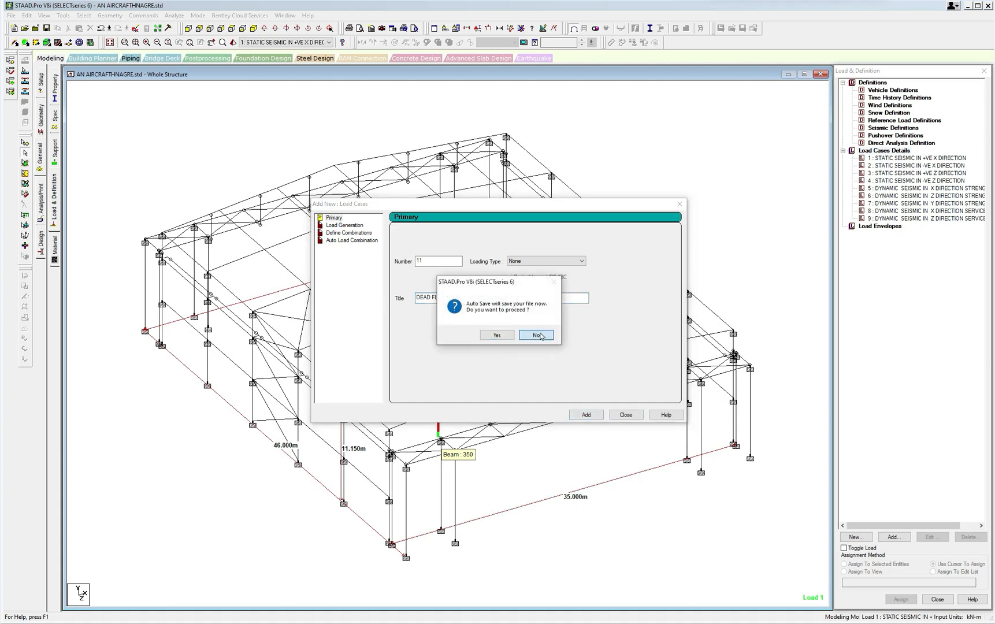
click(508, 337)
Set the next primary load case's number to 12 and switch to the DEAD WALL LOAD description in the Excel load combination workbook.
click(439, 327)
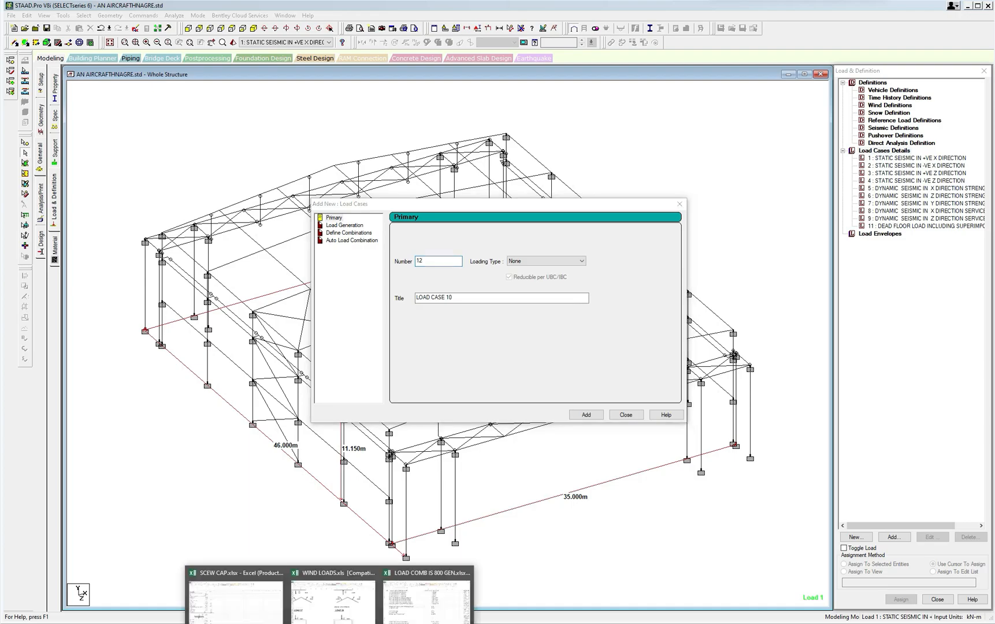
click(402, 612)
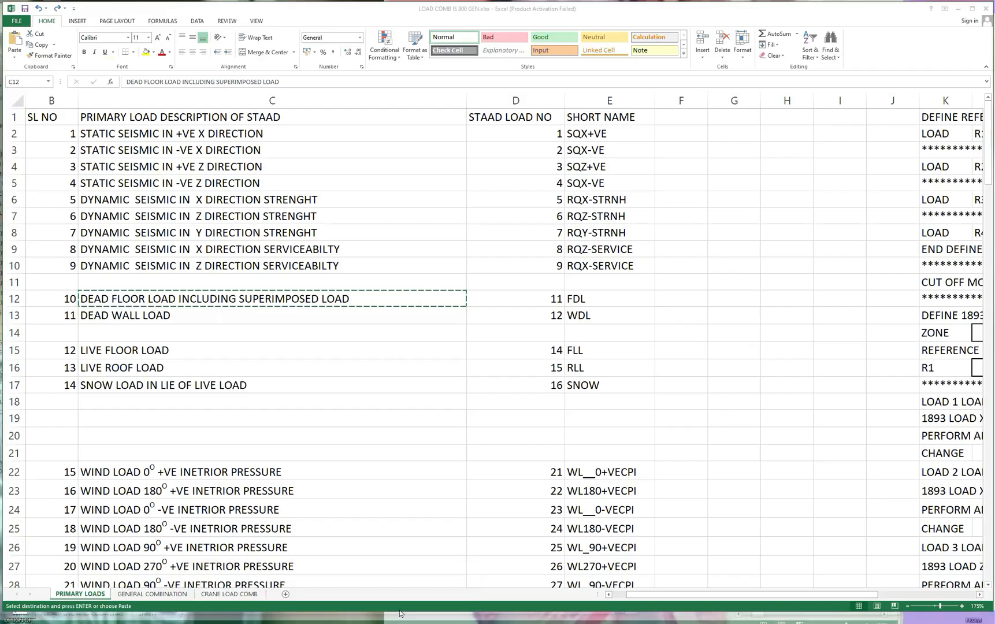
click(134, 316)
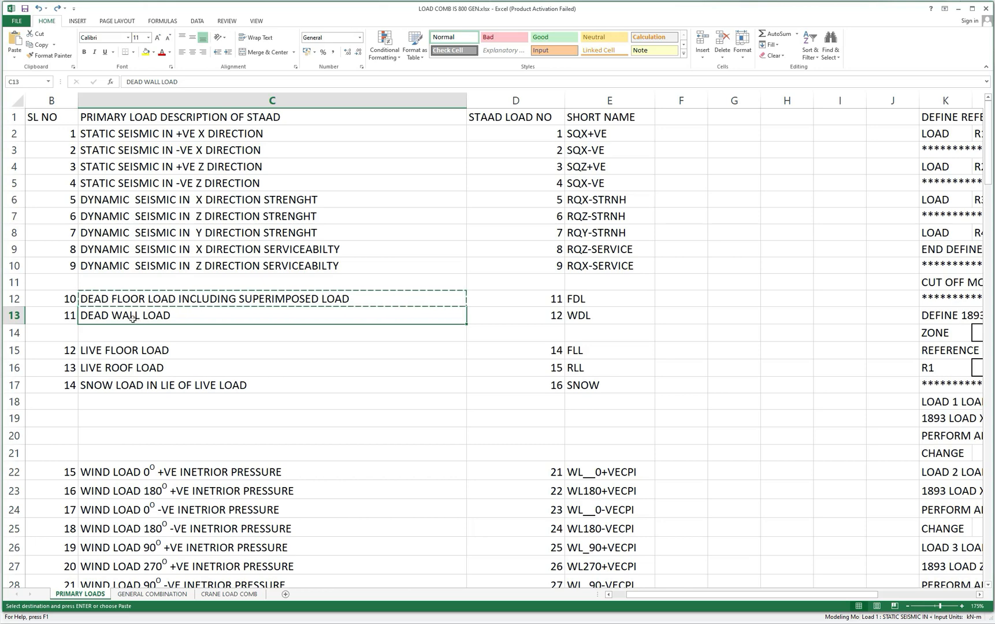
Renumber the SL NO entries of the two dead loads in cells B12 and B13 as 11 and 12.
click(69, 300)
text(11)
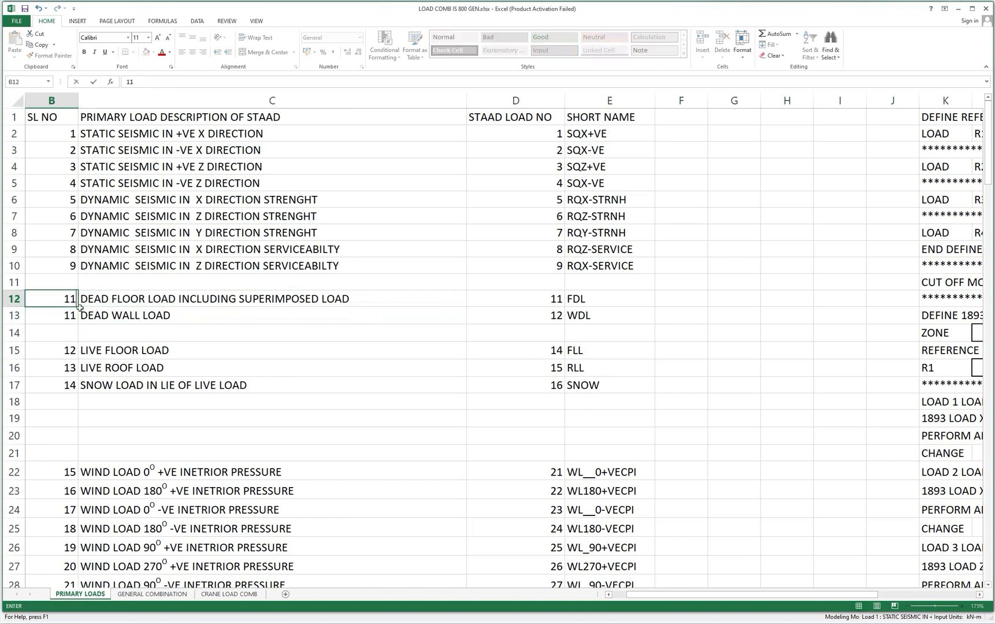
click(74, 316)
text(12)
click(151, 336)
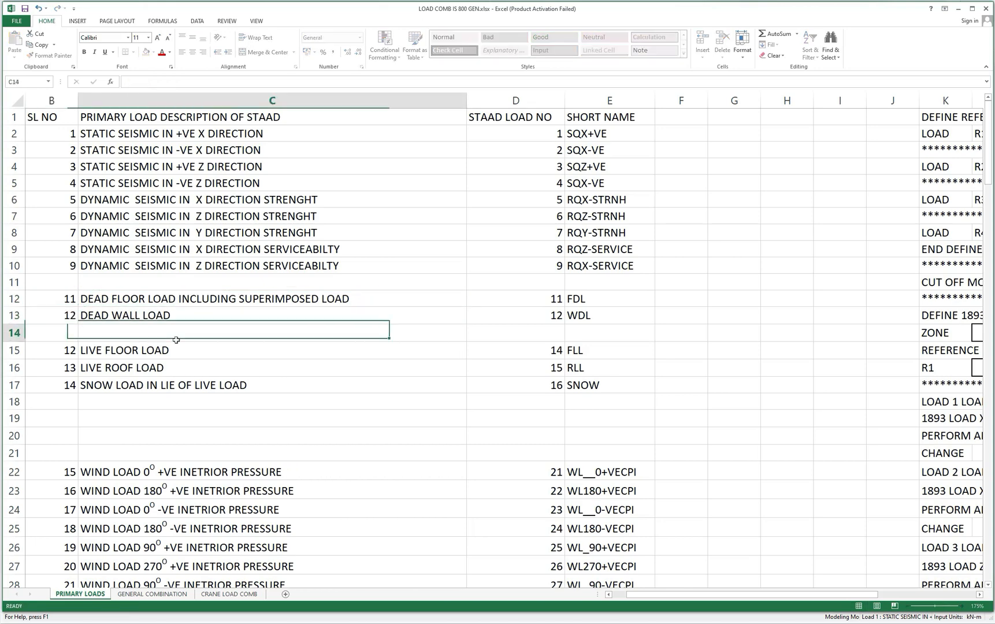
Renumber the SL NO entries of the live floor, live roof and snow loads in B15:B17 as 14, 15 and 16.
click(73, 352)
text(1)
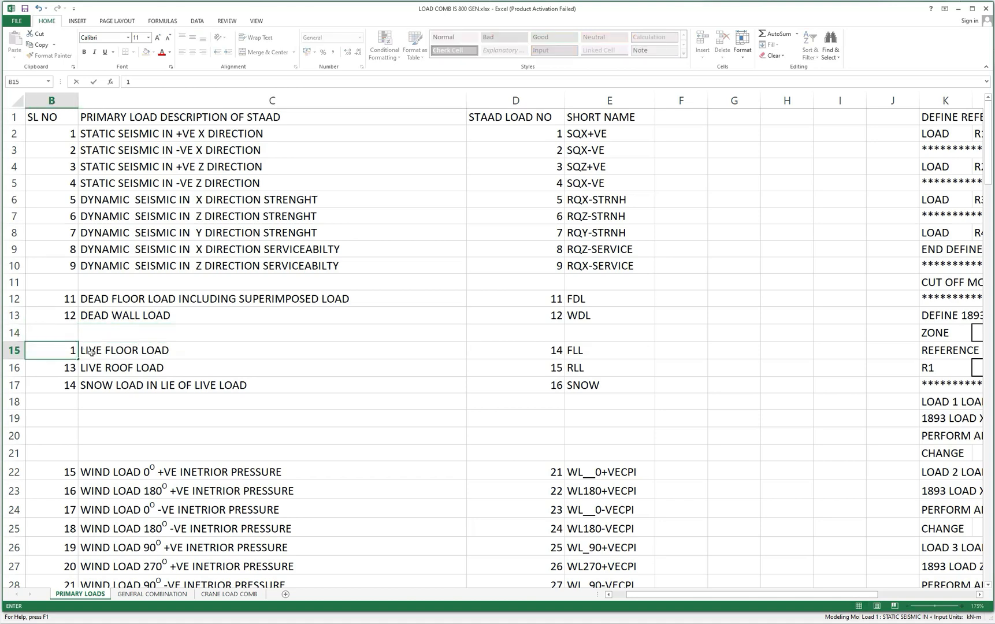
text(3)
click(74, 365)
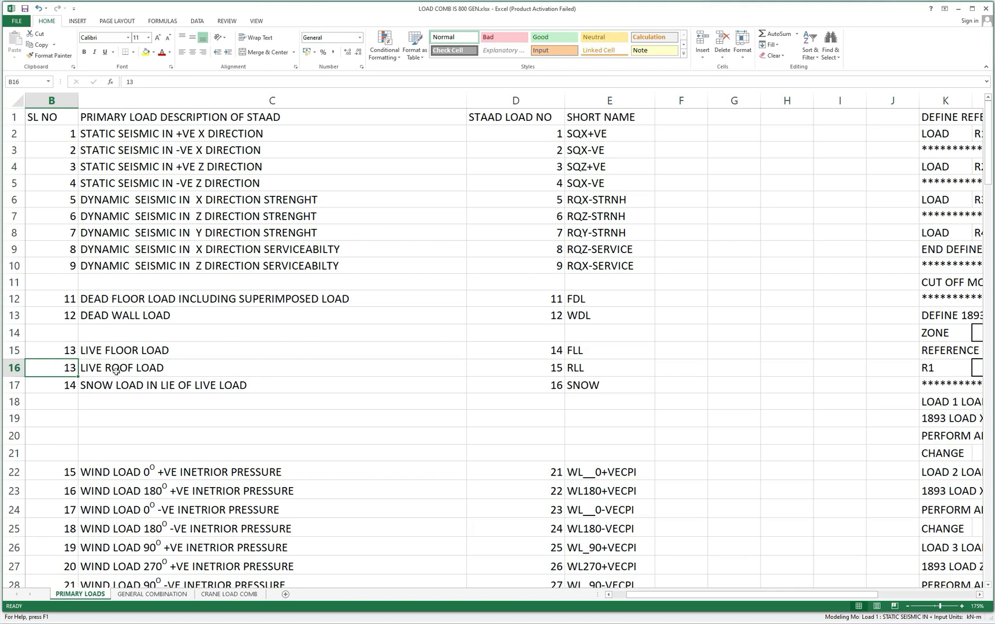
click(74, 355)
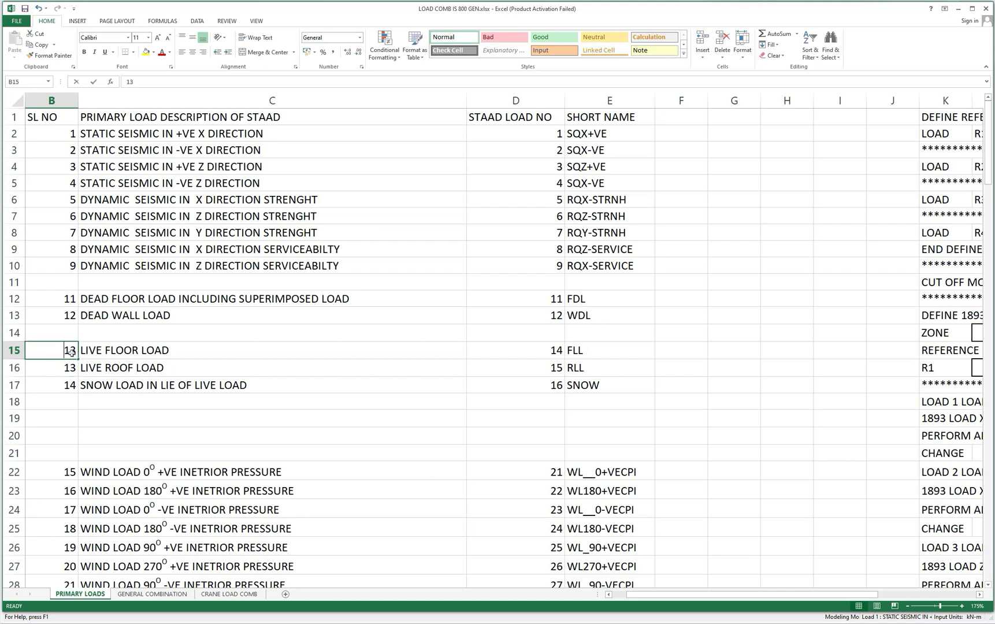
text(14)
click(74, 364)
text(1)
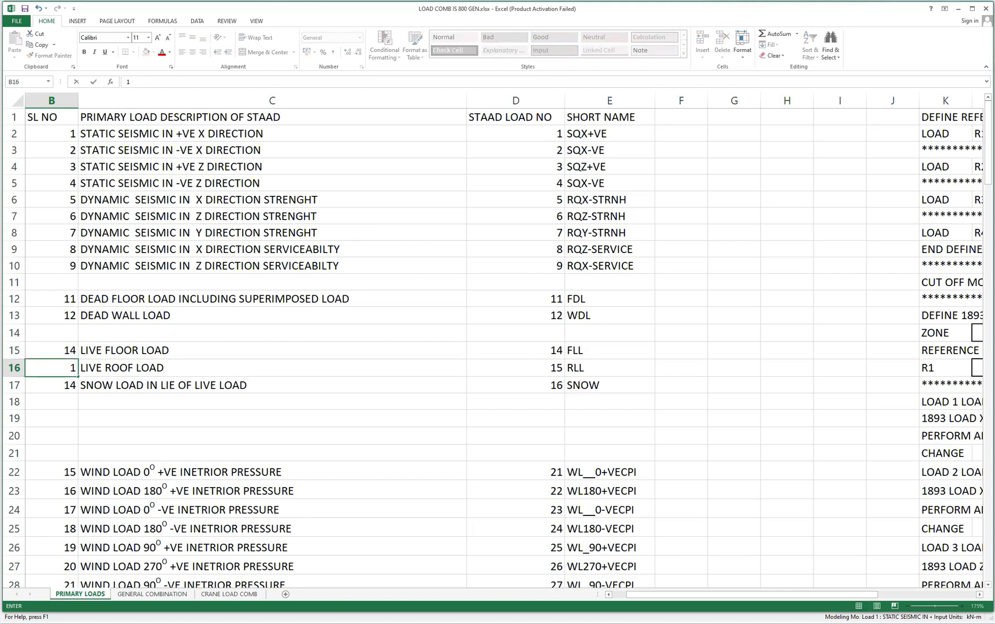
text(5)
click(73, 387)
text(1)
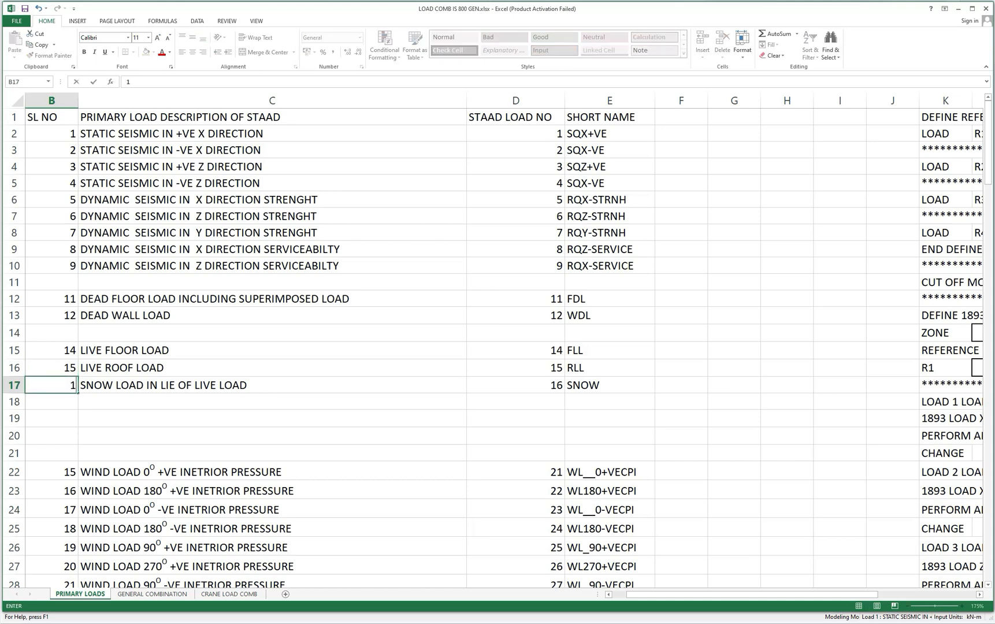
text(6)
click(209, 416)
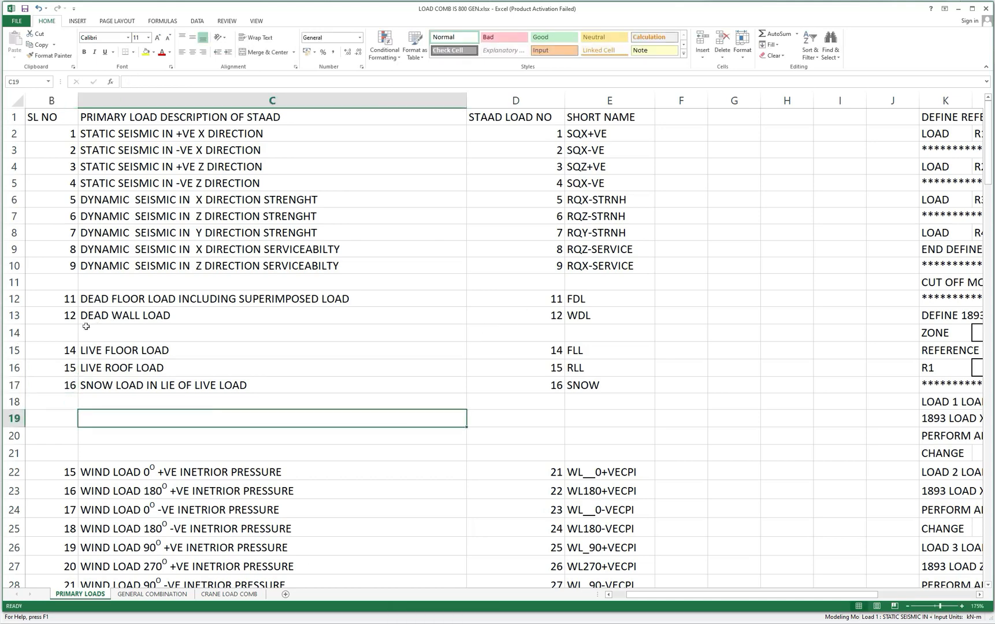
Restore the SL NO entries of the two dead loads in cells B12 and B13 to 10 and 11.
click(75, 299)
text(10)
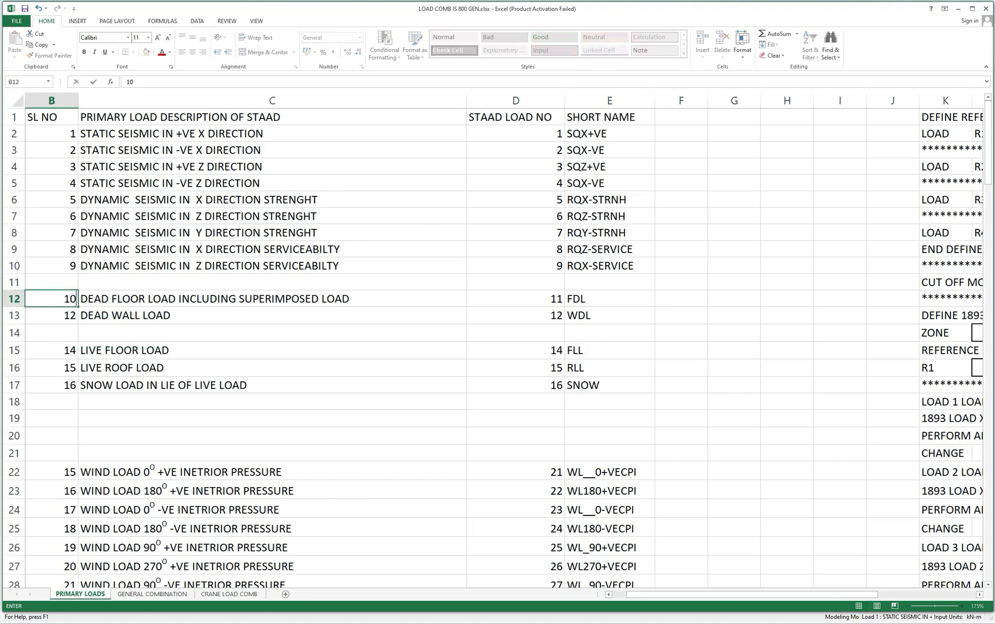
key(Return)
text(11)
key(Return)
Restore the SL NO entries of the live floor, live roof and snow loads in B15:B17 to 12, 13 and 14.
click(71, 350)
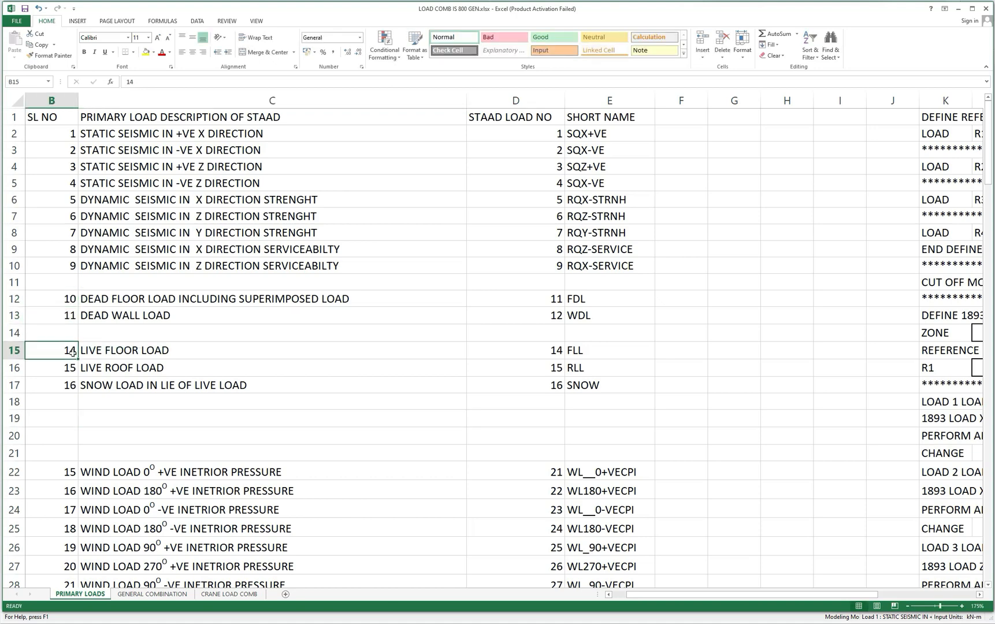
text(12)
click(74, 368)
text(13)
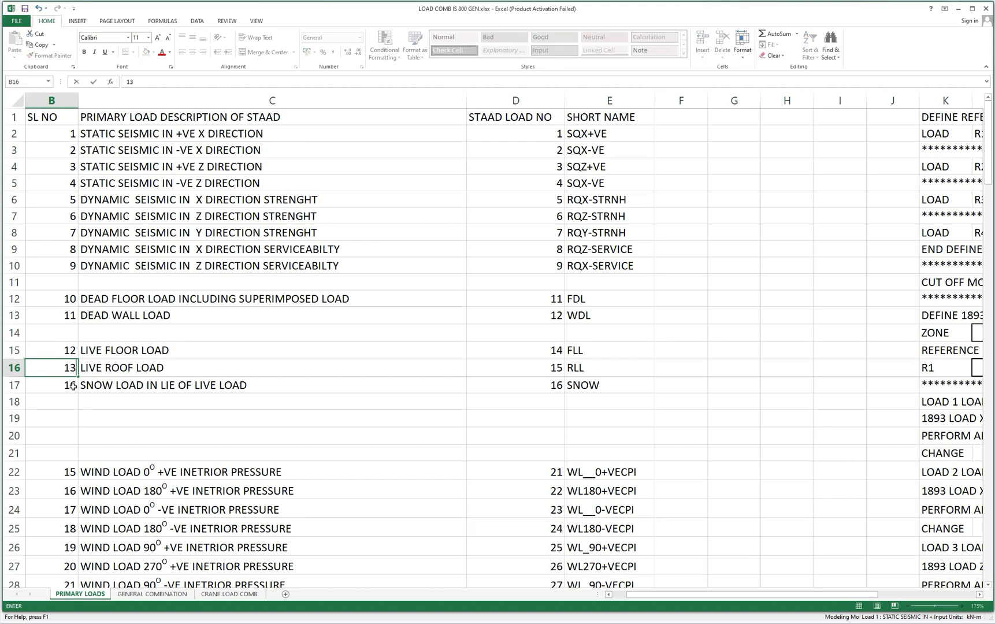
key(Return)
text(14)
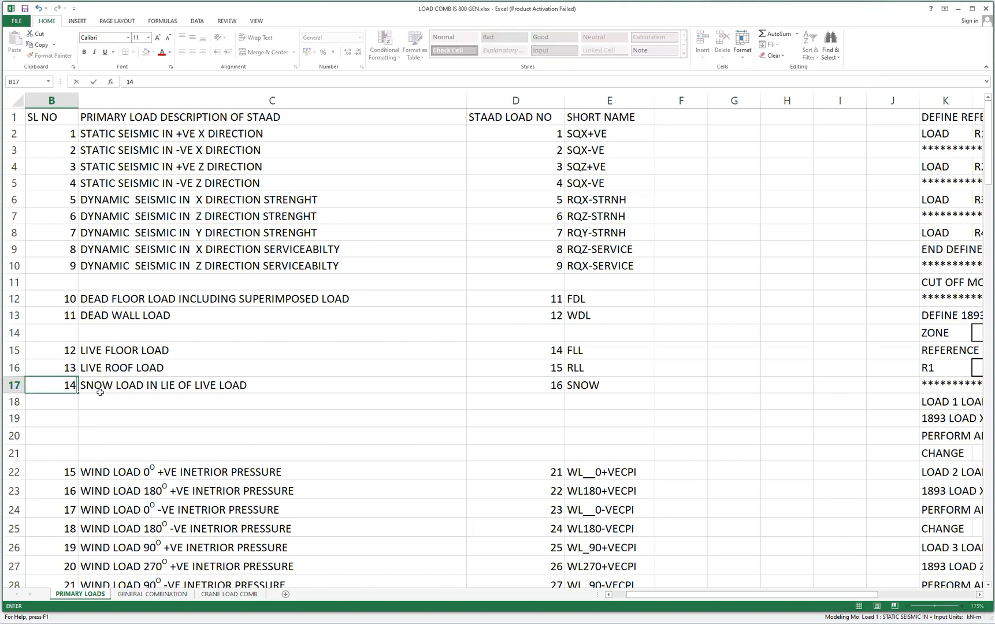
click(558, 299)
Copy the load description LIVE FLOOR LOAD from cell C15.
click(557, 314)
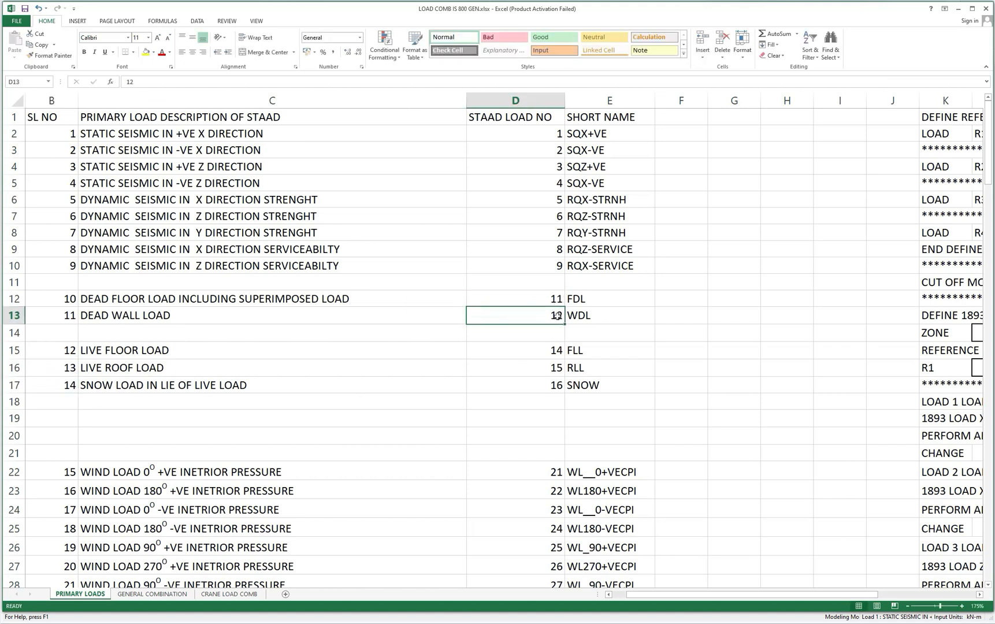
click(556, 354)
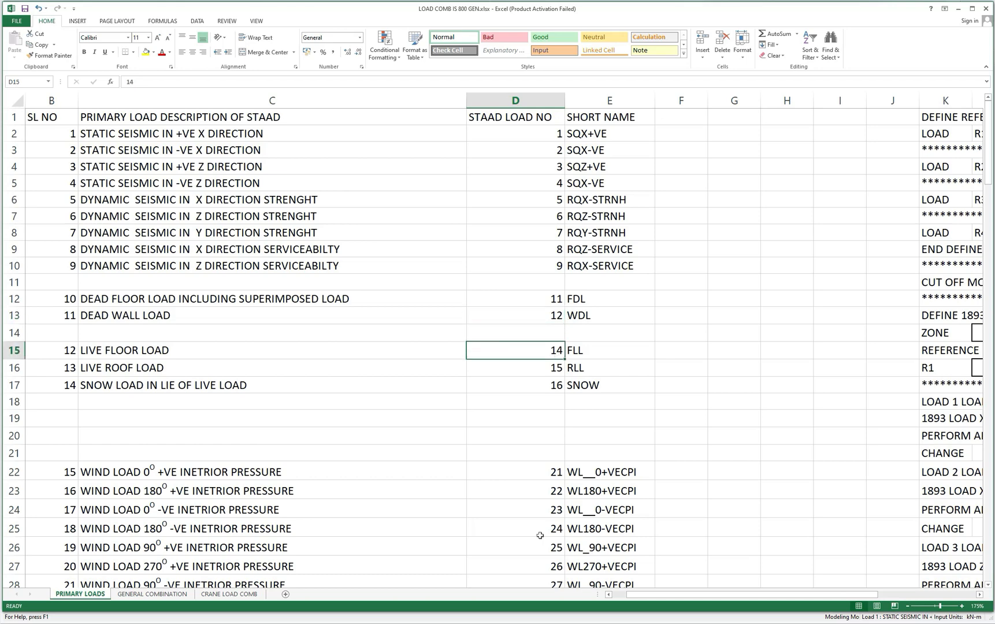
click(120, 351)
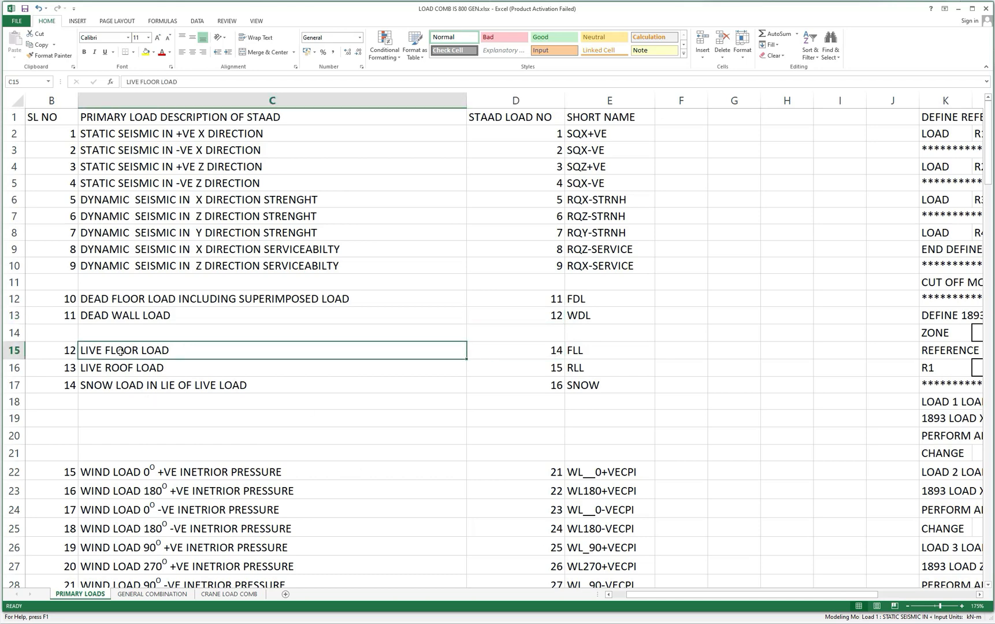
right_click(120, 351)
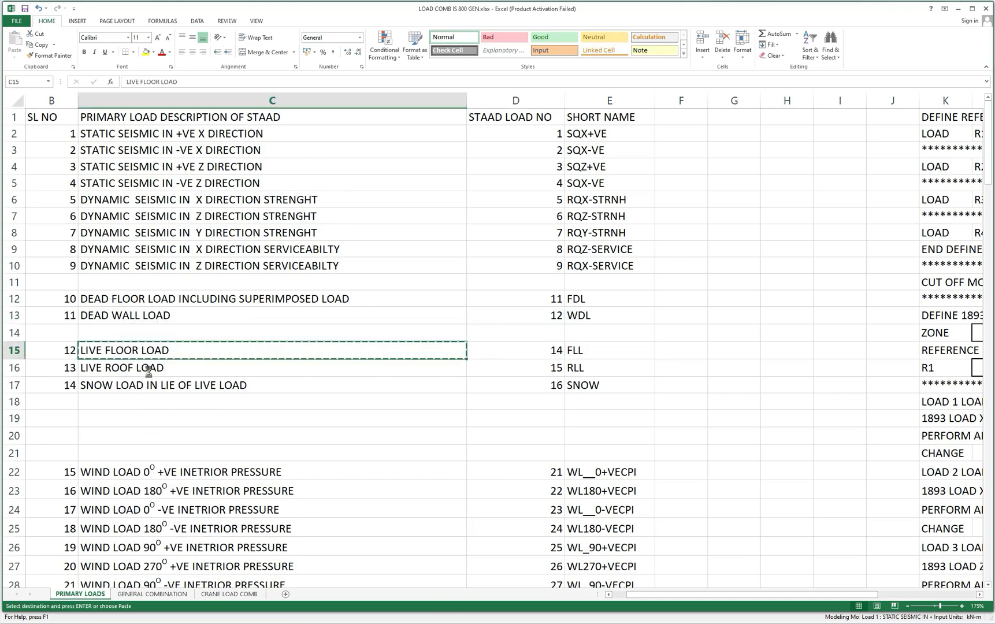
click(149, 373)
Copy the load description DEAD WALL LOAD from cell C13 and switch to the new load case in STAAD.Pro.
click(140, 315)
right_click(139, 315)
click(169, 336)
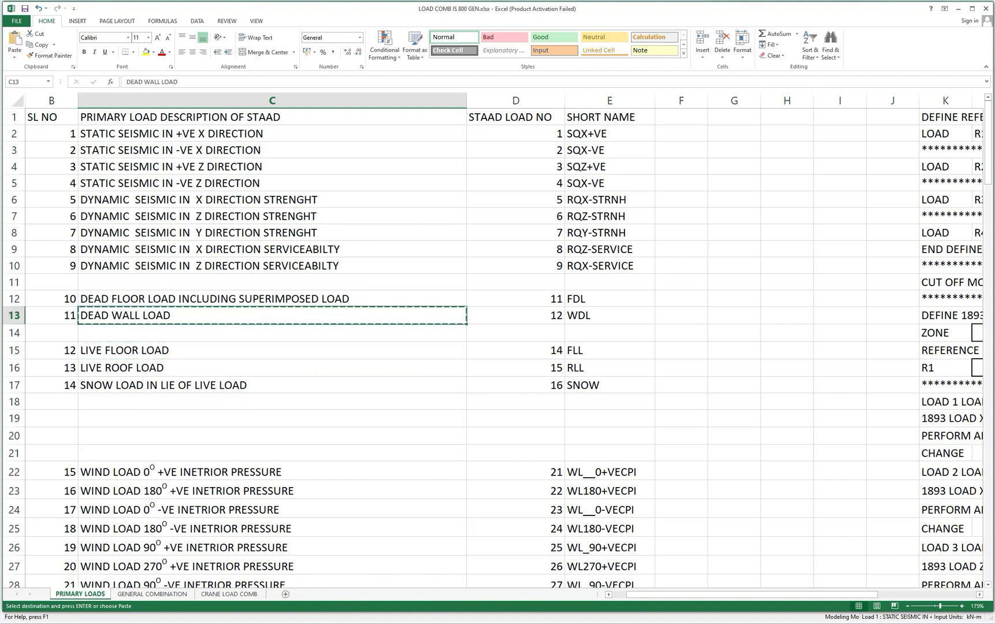
key(alt+Tab)
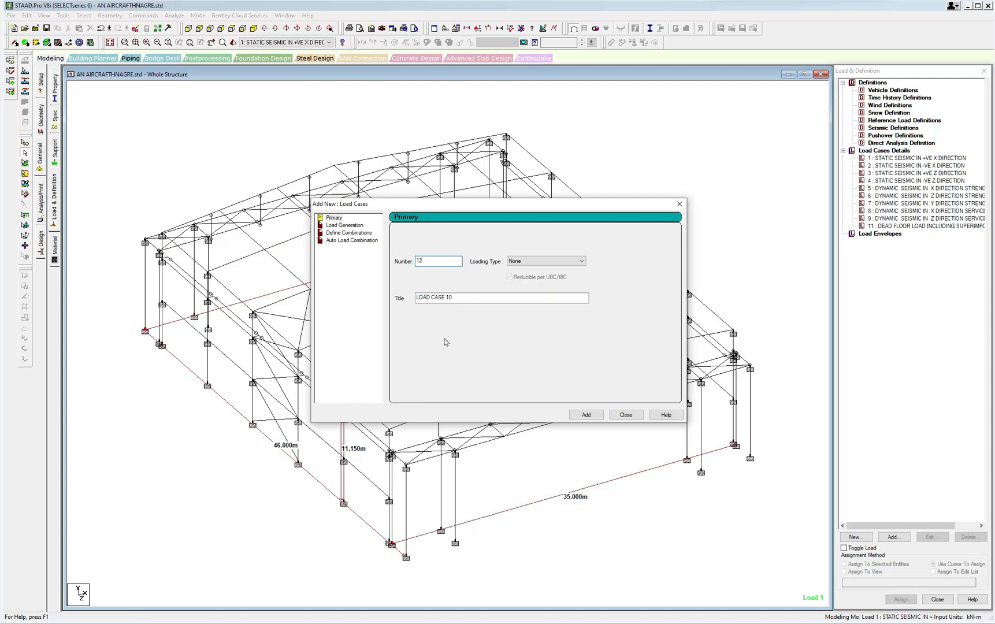
Add primary load case 12 with the title DEAD WALL LOAD and close the load case dialog.
double_click(419, 261)
key(Tab)
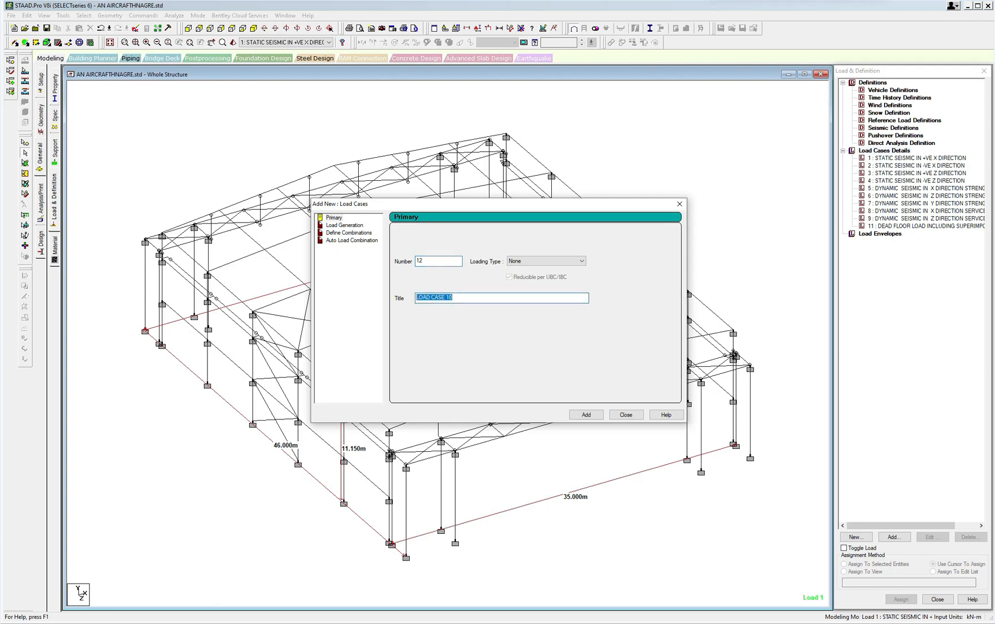
text(DEAD WALL LOAD)
click(585, 414)
click(624, 416)
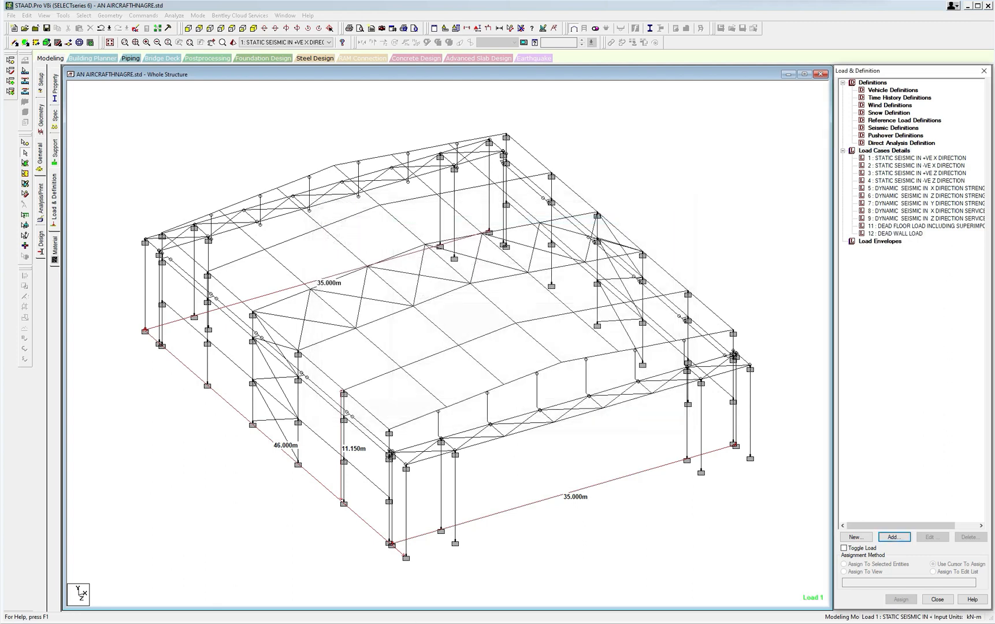
Switch to the Excel load list, paste DEAD WALL LOAD into cell C15 and return to STAAD.Pro.
mouse_move(332, 621)
click(409, 610)
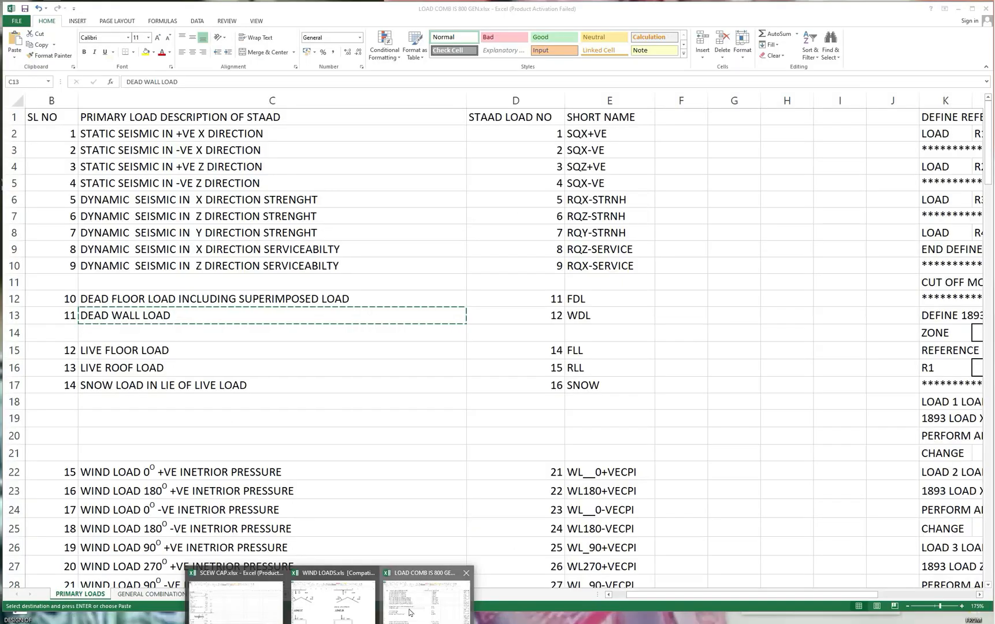
click(549, 351)
click(161, 351)
key(ctrl+v)
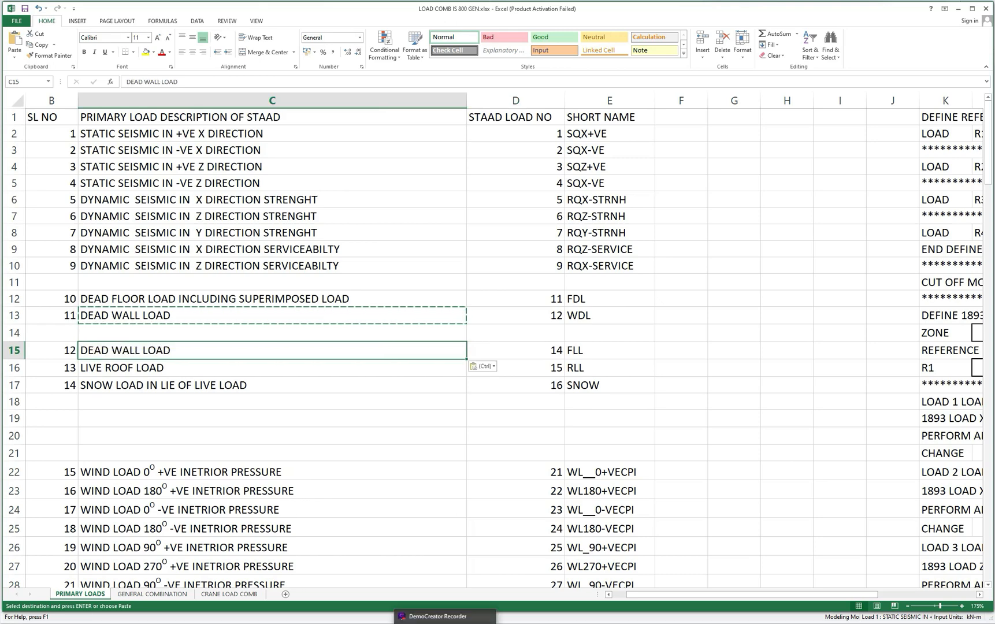
click(284, 622)
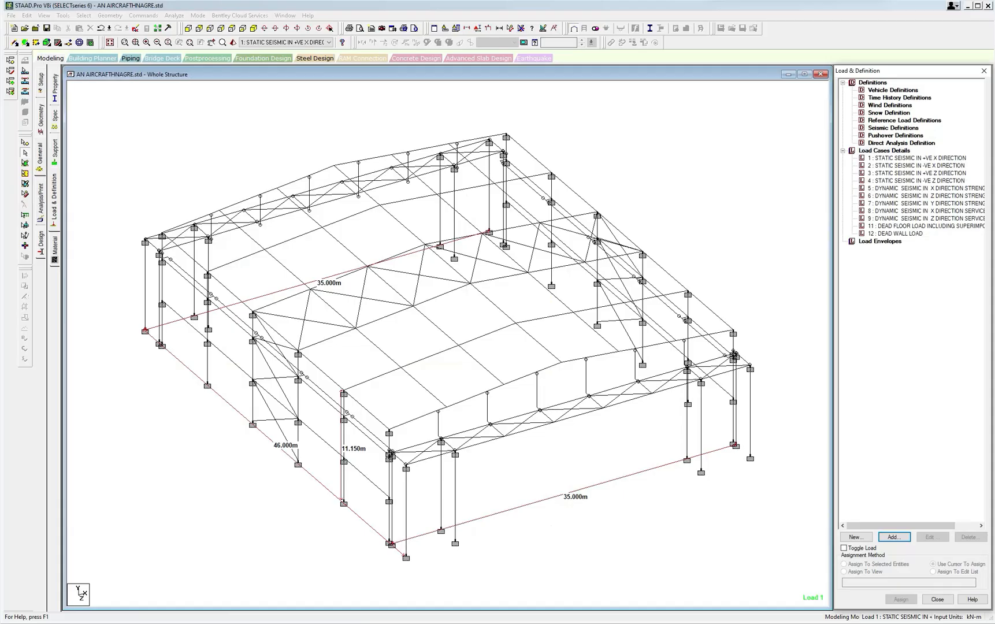
click(431, 622)
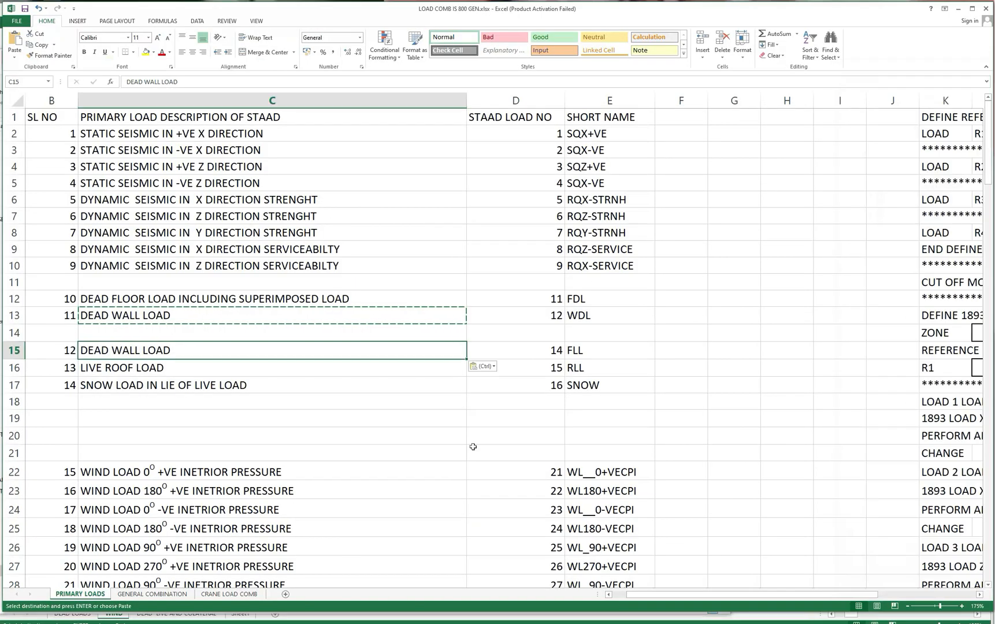
click(284, 622)
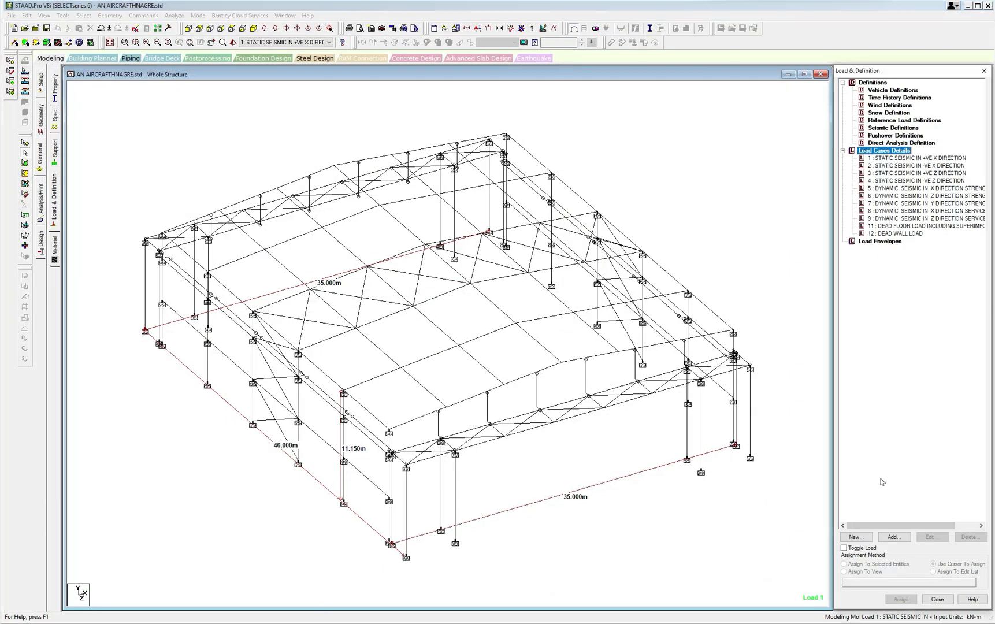
Start a new primary load case numbered 14 with the copied title DEAD WALL LOAD.
click(894, 537)
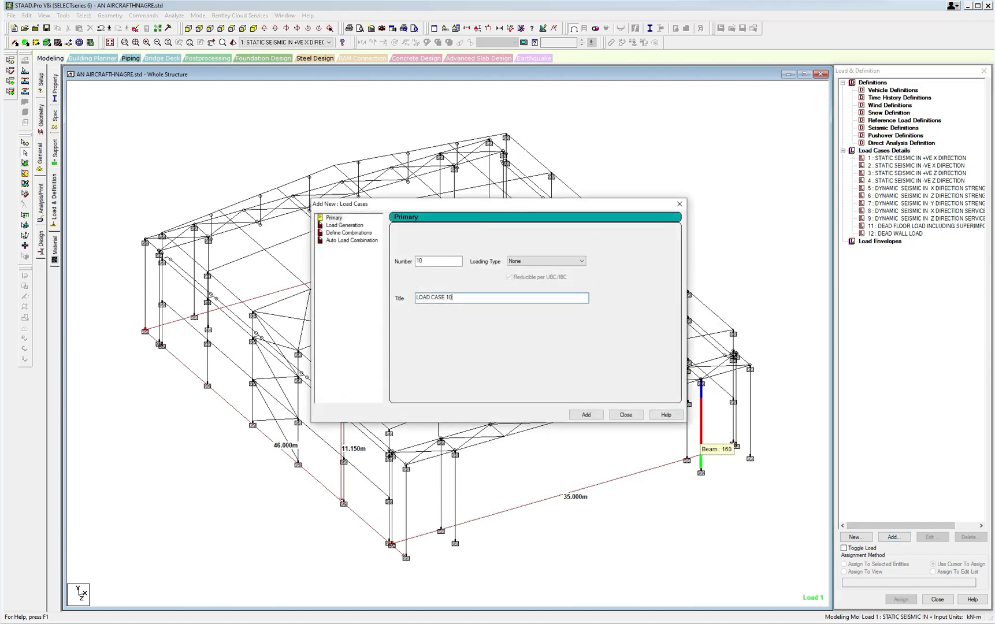
text(14)
key(Tab)
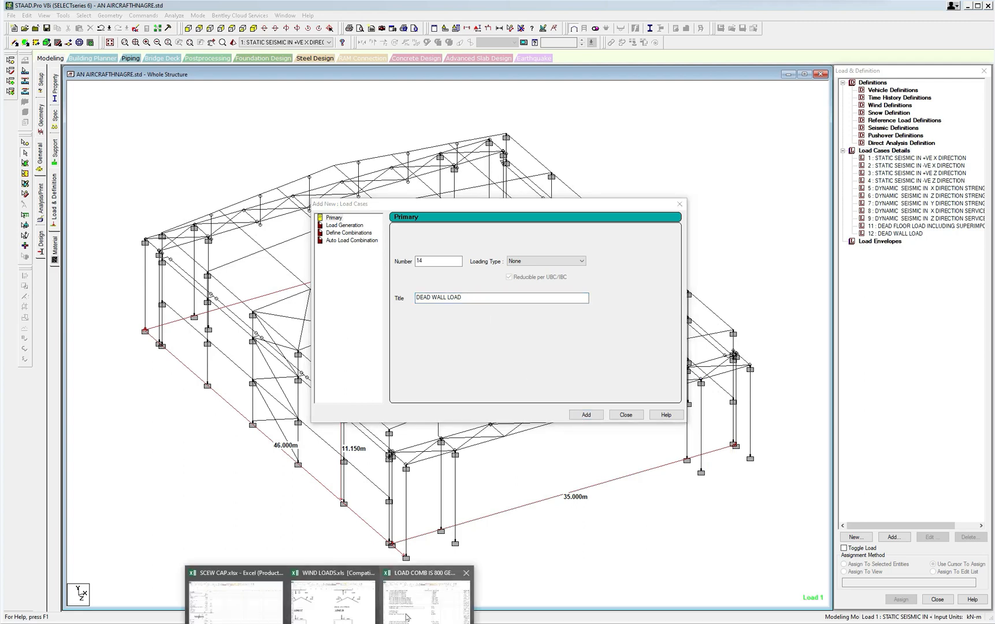
Switch to the Excel load list, undo the paste in cell C15 and copy its LIVE FLOOR LOAD description.
click(336, 615)
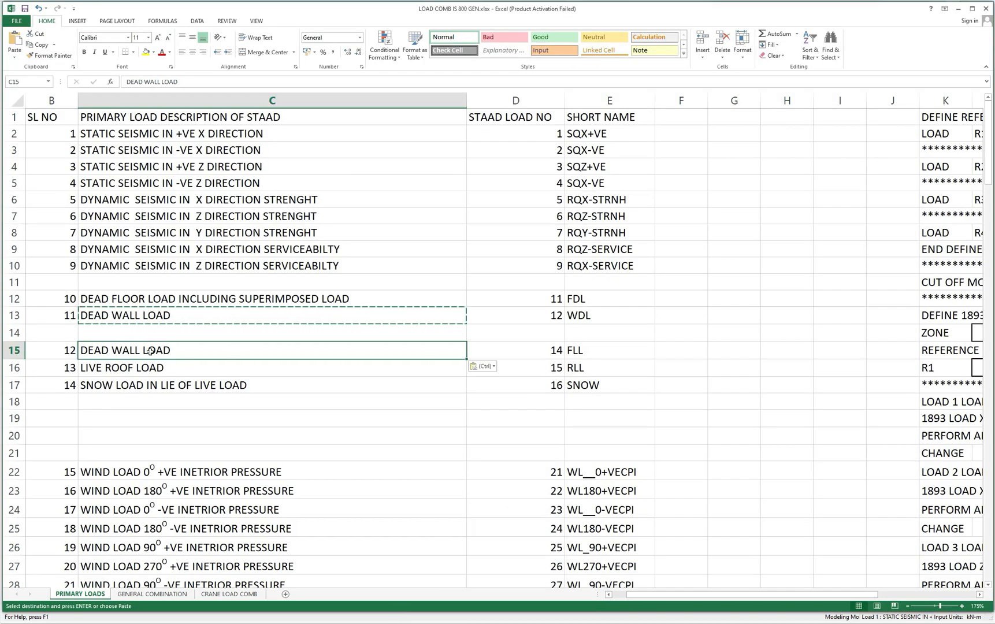
click(146, 368)
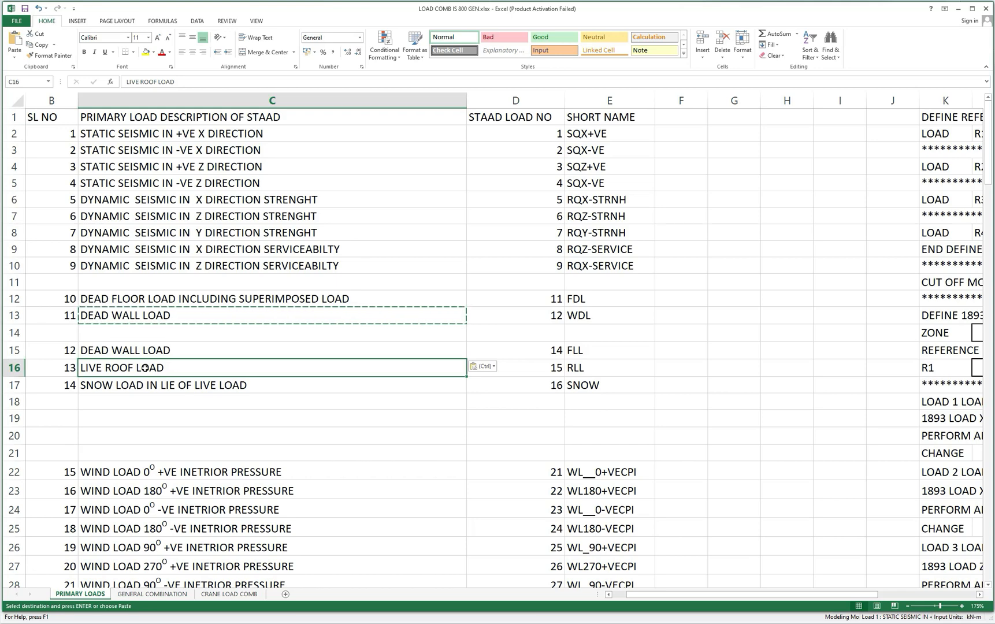
click(483, 366)
click(164, 349)
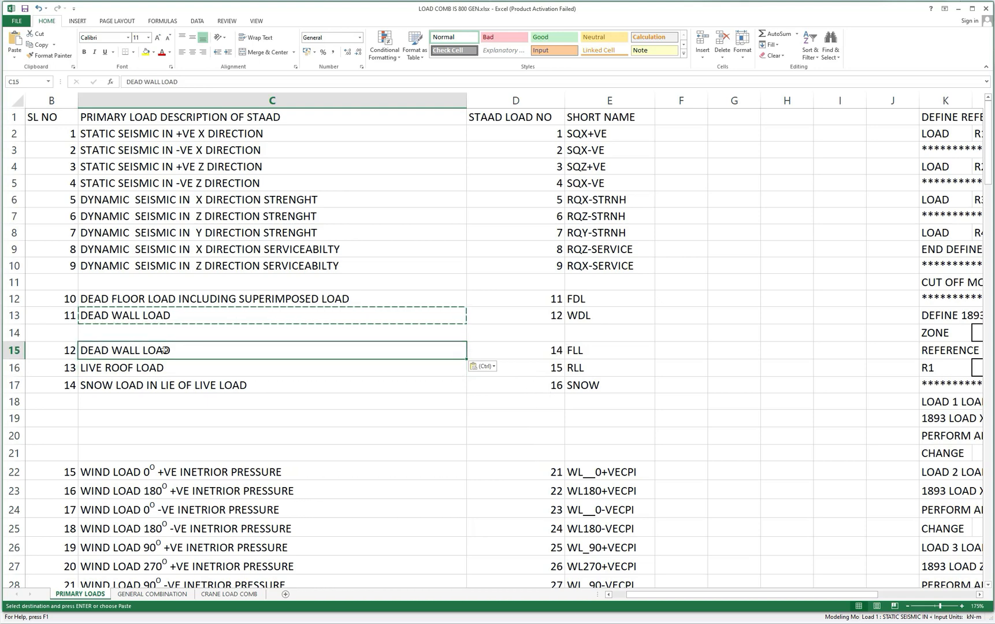
click(154, 369)
key(ctrl+z)
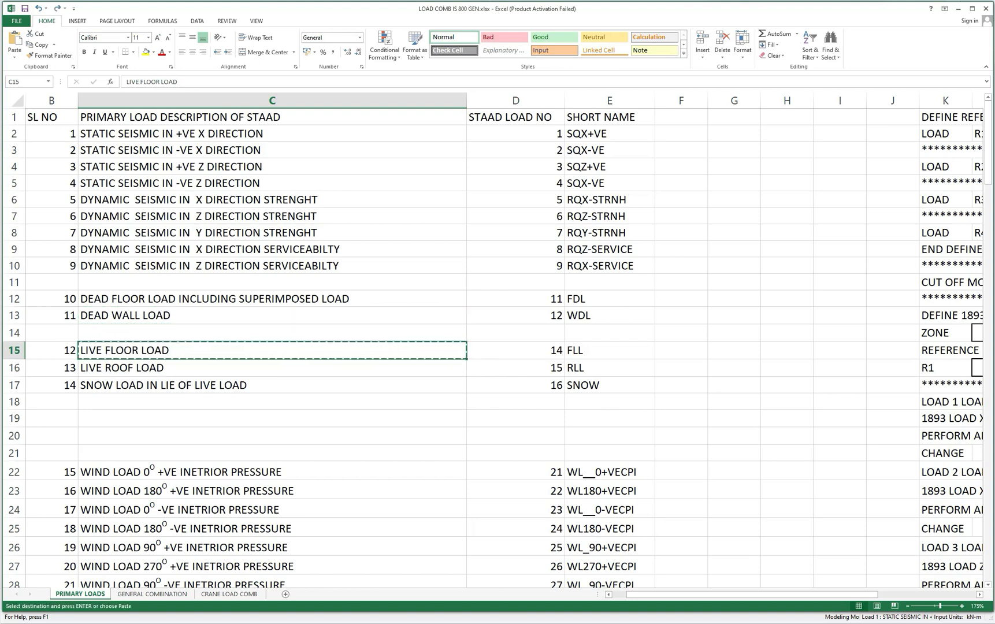
Switch to STAAD.Pro, replace the title of load case 14 with LIVE FLOOR LOAD and add it.
click(283, 621)
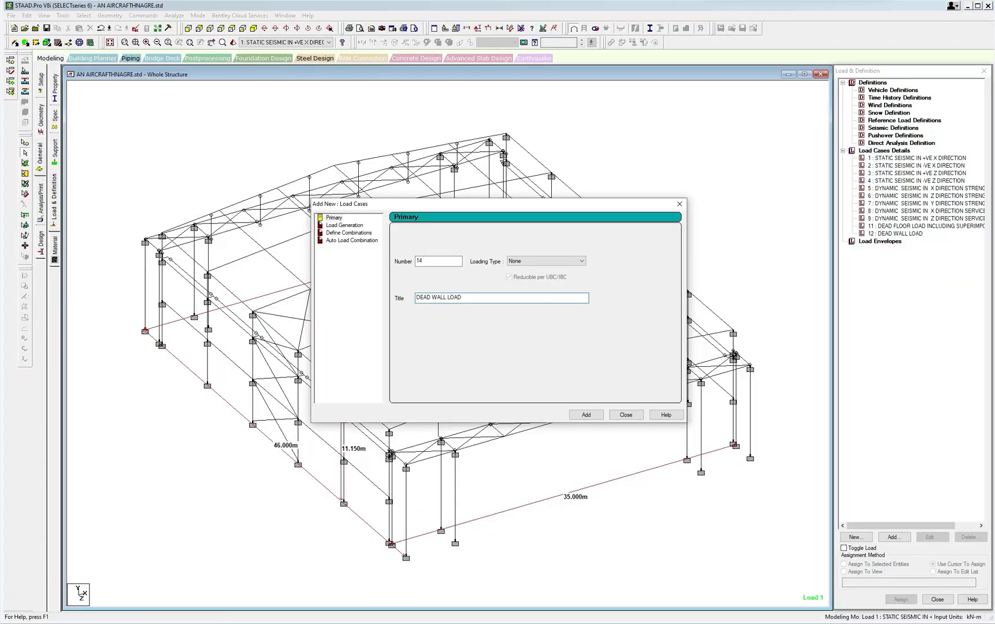
drag(466, 298, 382, 303)
text(LIVE FLOOR LOAD)
click(586, 414)
Set the next load case number to 15 and copy the LIVE ROOF LOAD description from cell C16 of the Excel load list.
drag(456, 261, 409, 265)
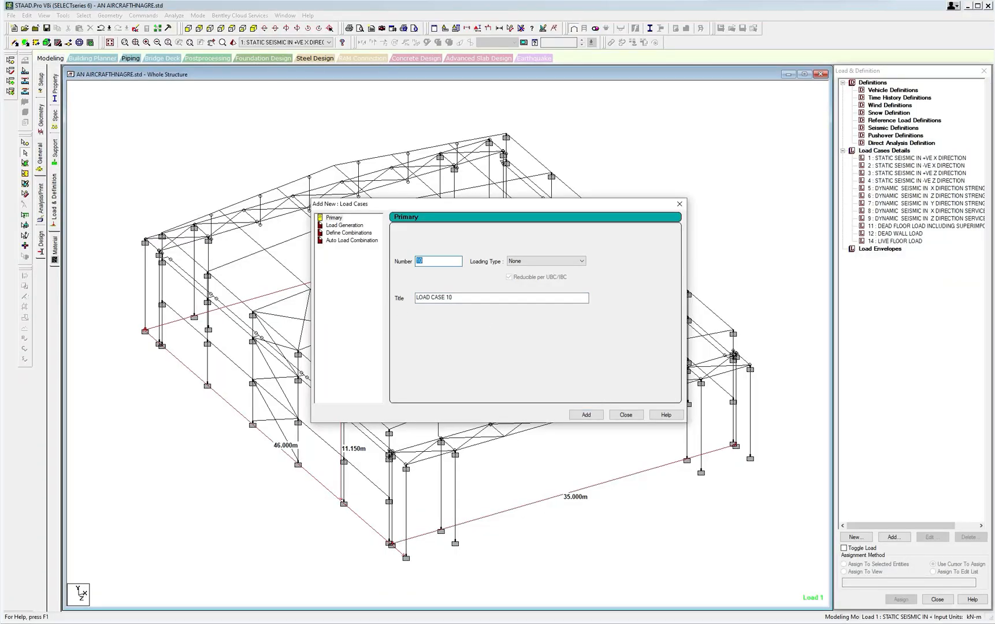
text(15)
click(331, 623)
click(334, 598)
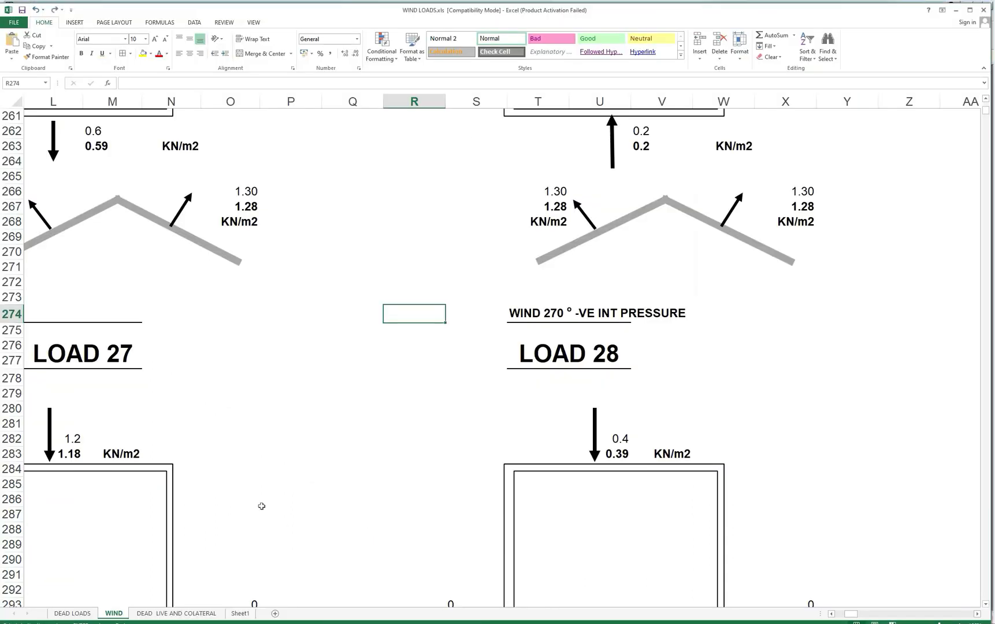
mouse_move(334, 621)
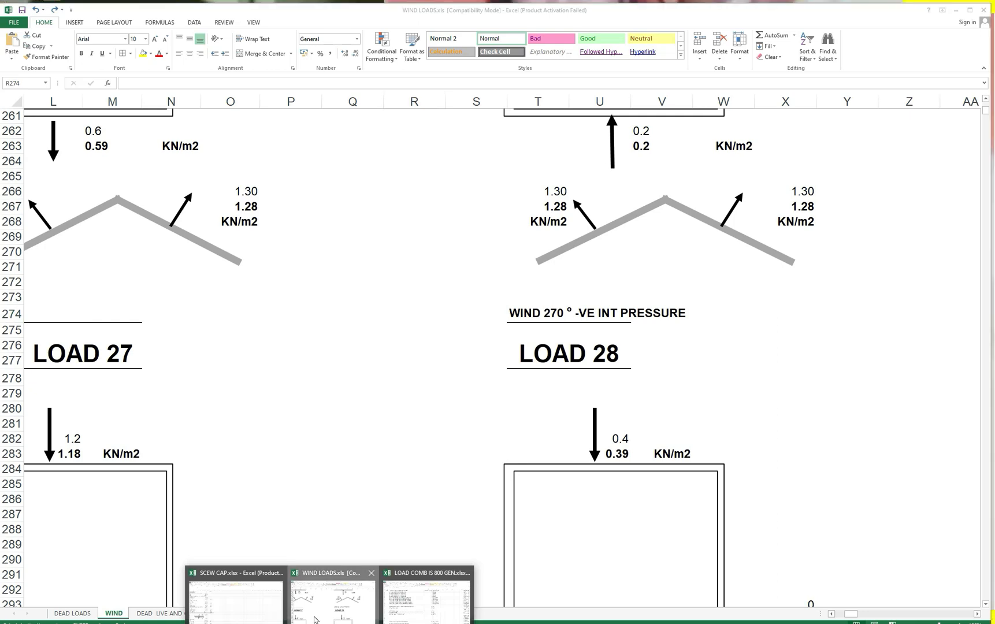
click(394, 616)
click(168, 367)
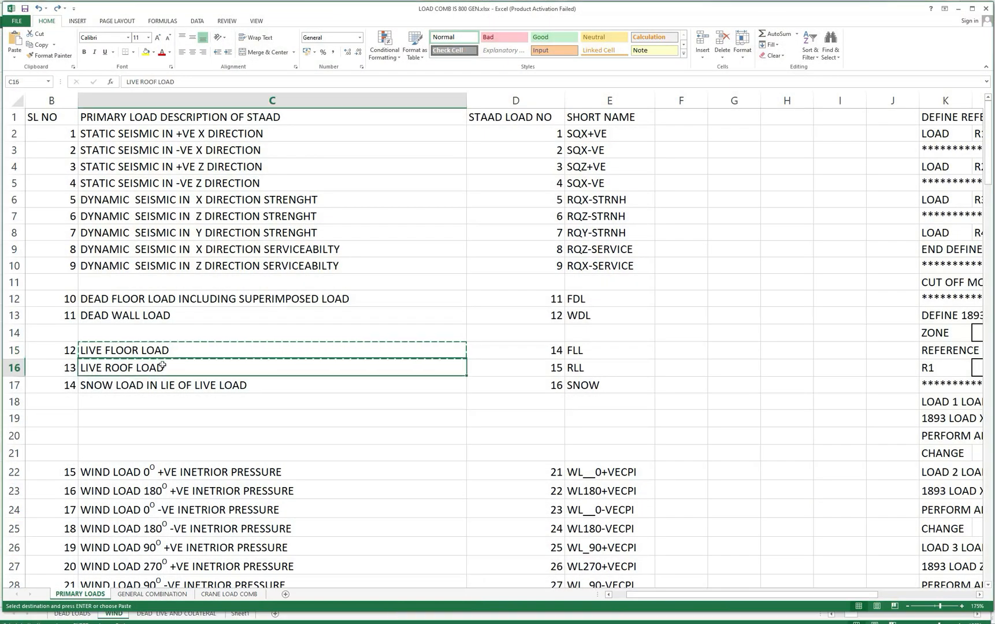
key(ctrl+c)
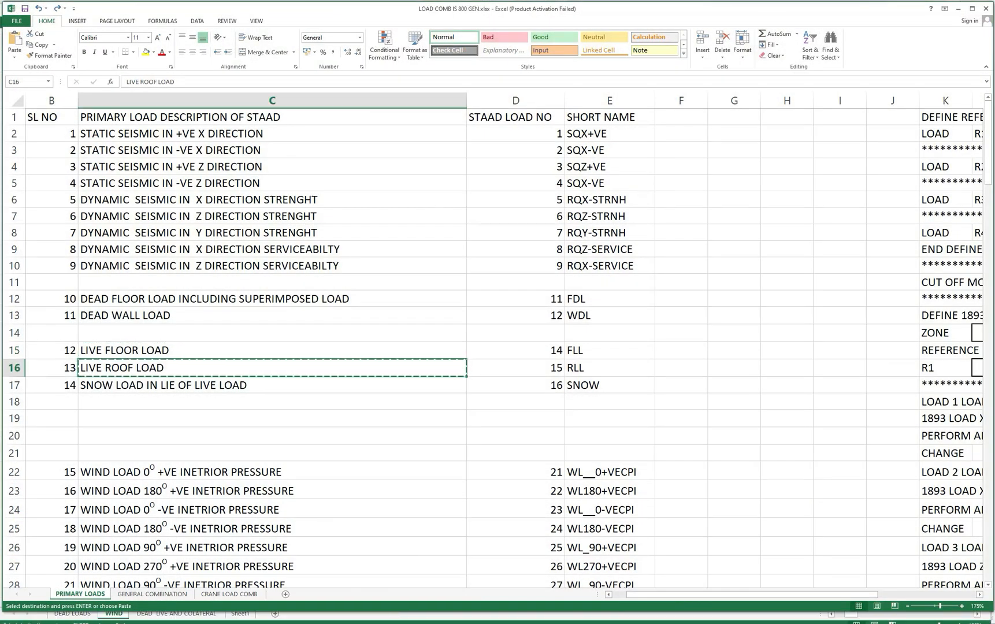
Switch to STAAD.Pro, title load case 15 LIVE ROOF LOAD and add it.
key(alt+Tab)
drag(454, 297, 409, 303)
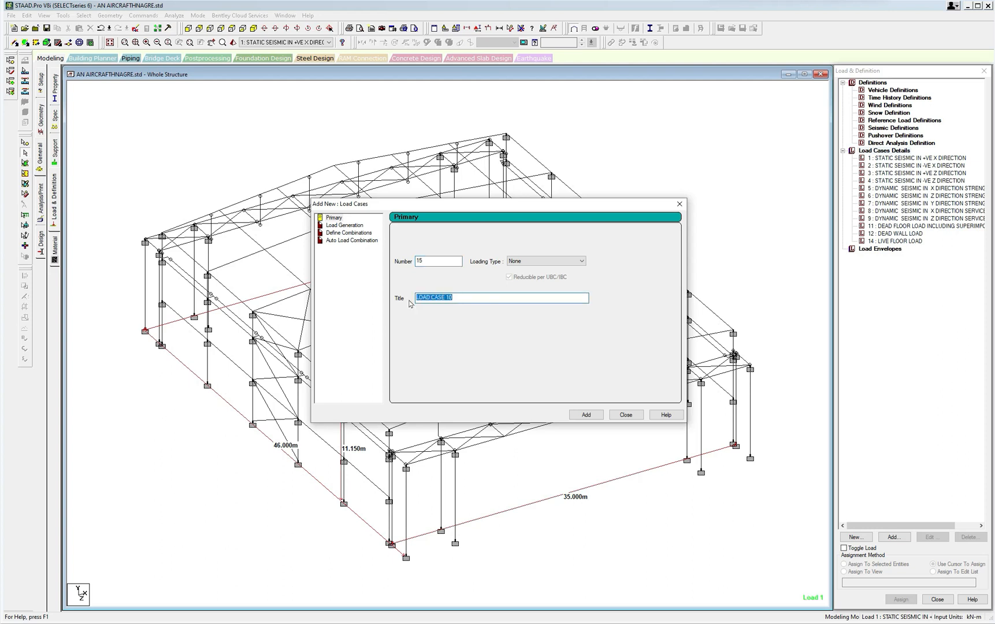
key(ctrl+v)
click(585, 416)
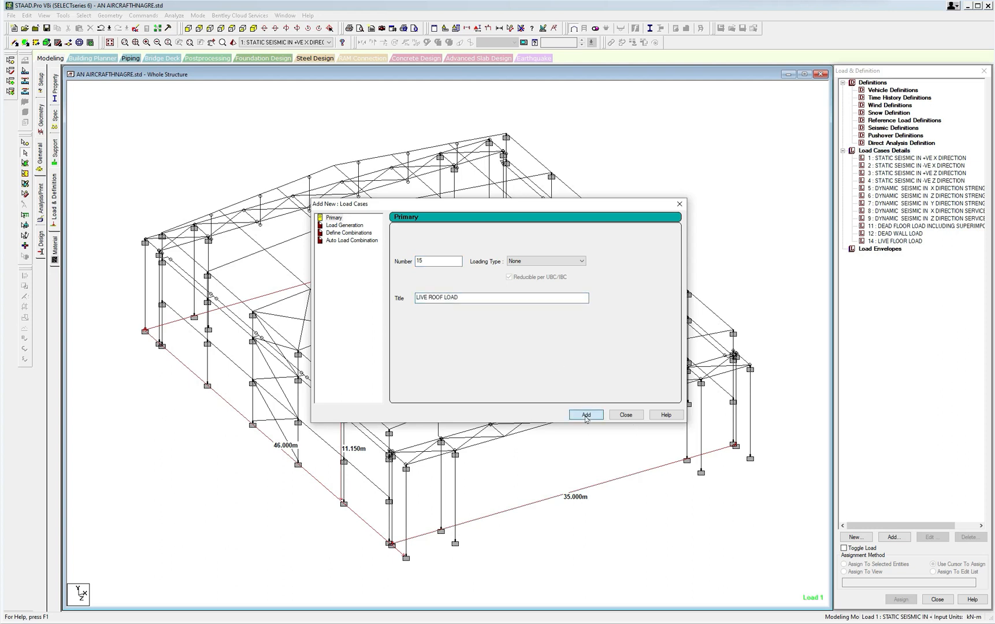
Enter 15 as the next load case number and copy SNOW LOAD IN LIE OF LIVE LOAD from cell C17 of the Excel load list.
text(1)
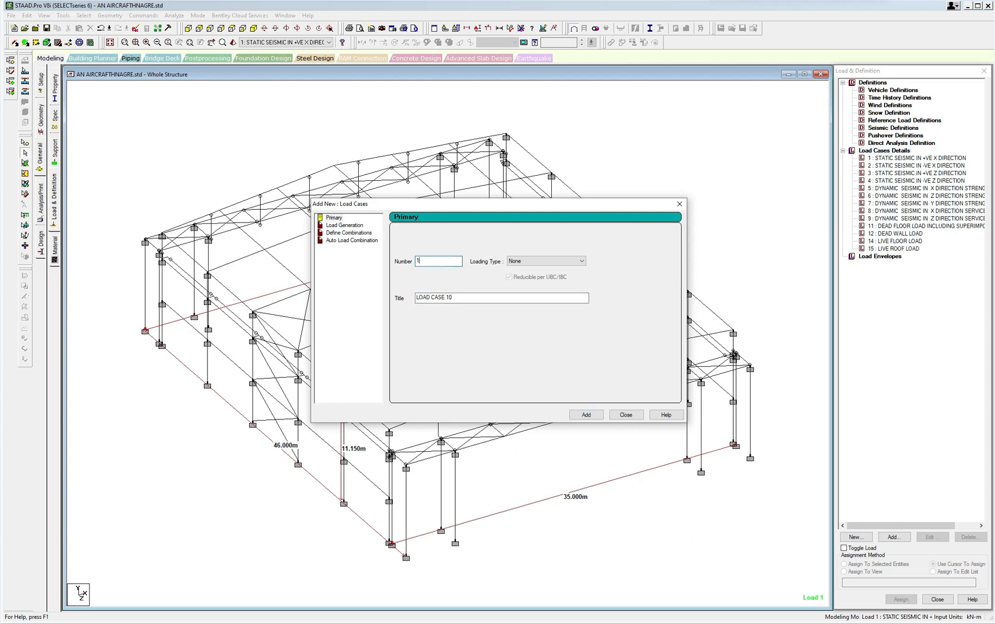
click(329, 623)
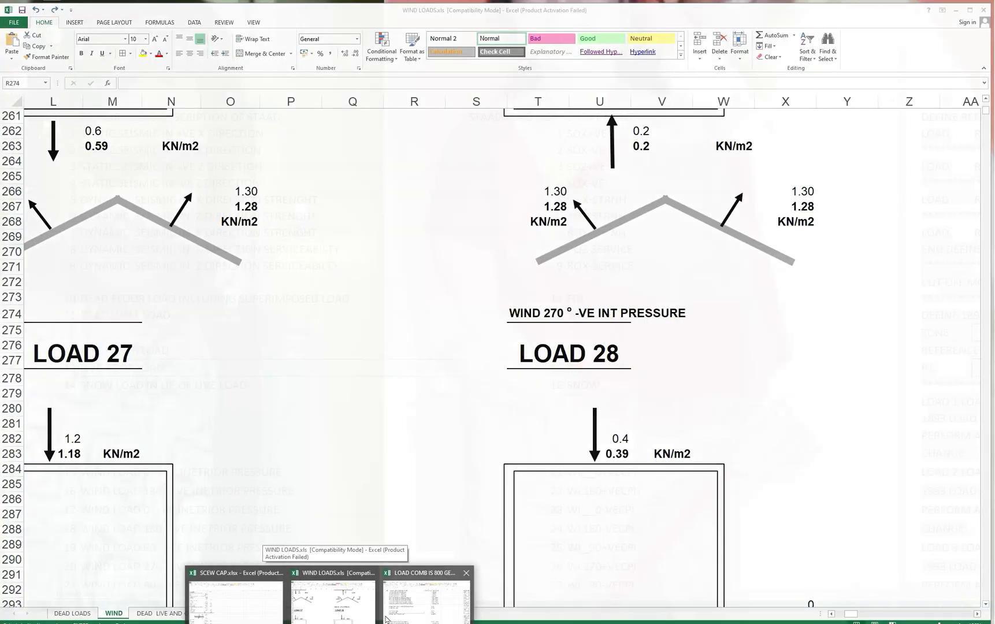
click(387, 612)
click(185, 386)
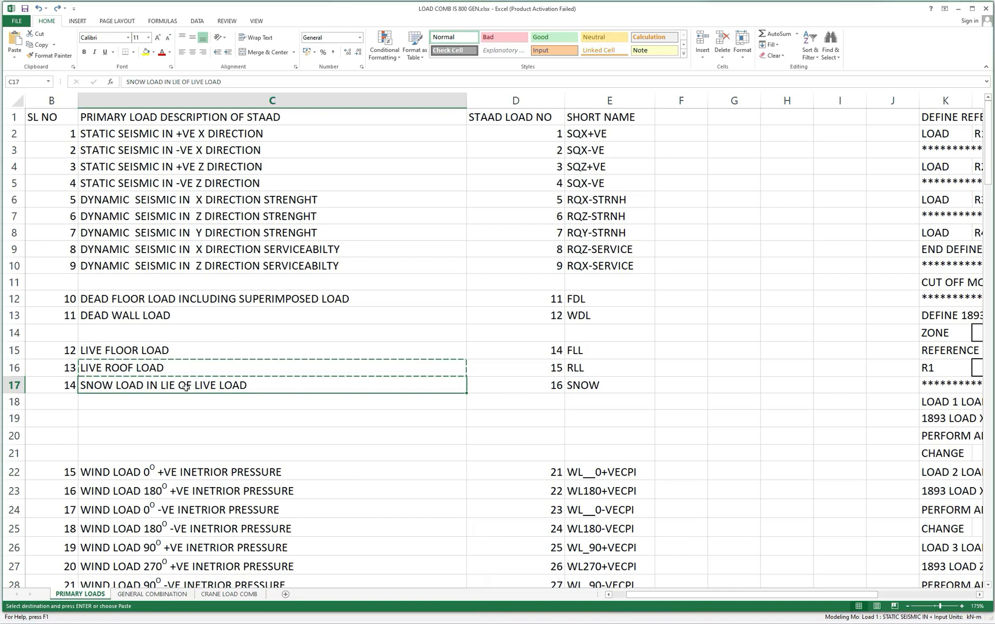
key(ctrl+c)
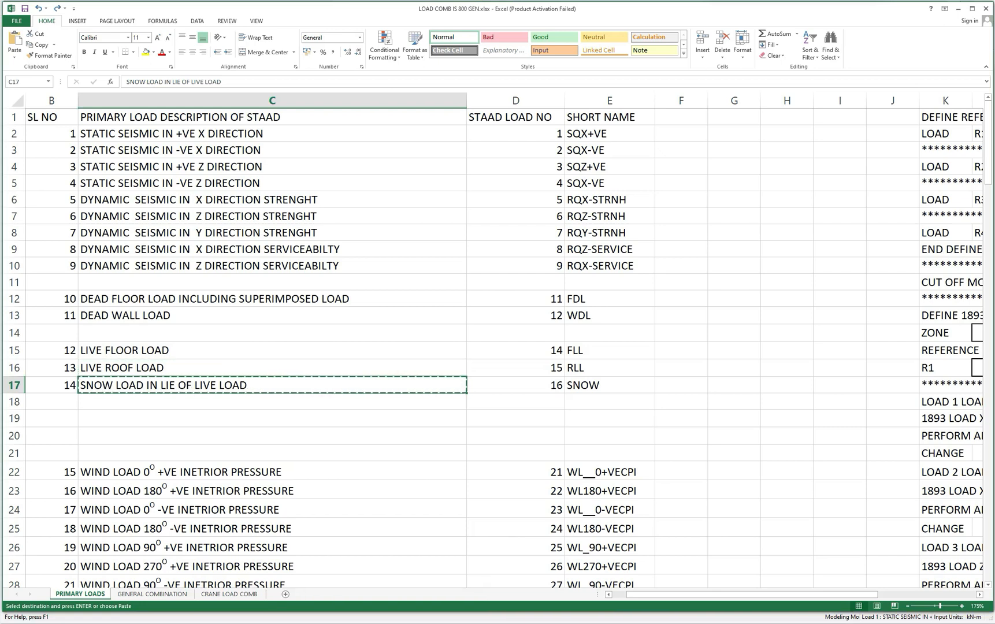
Switch to STAAD.Pro, title the new load case SNOW LOAD IN LIE OF LIVE LOAD and try to add it as number 15.
click(330, 623)
click(409, 618)
click(399, 623)
drag(461, 298, 413, 298)
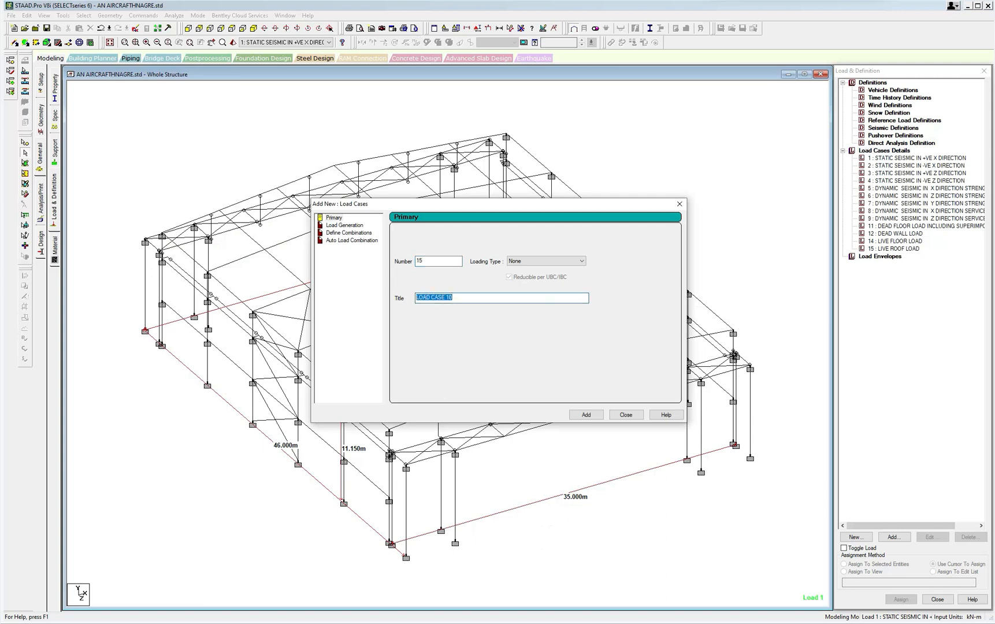
key(ctrl+v)
click(585, 414)
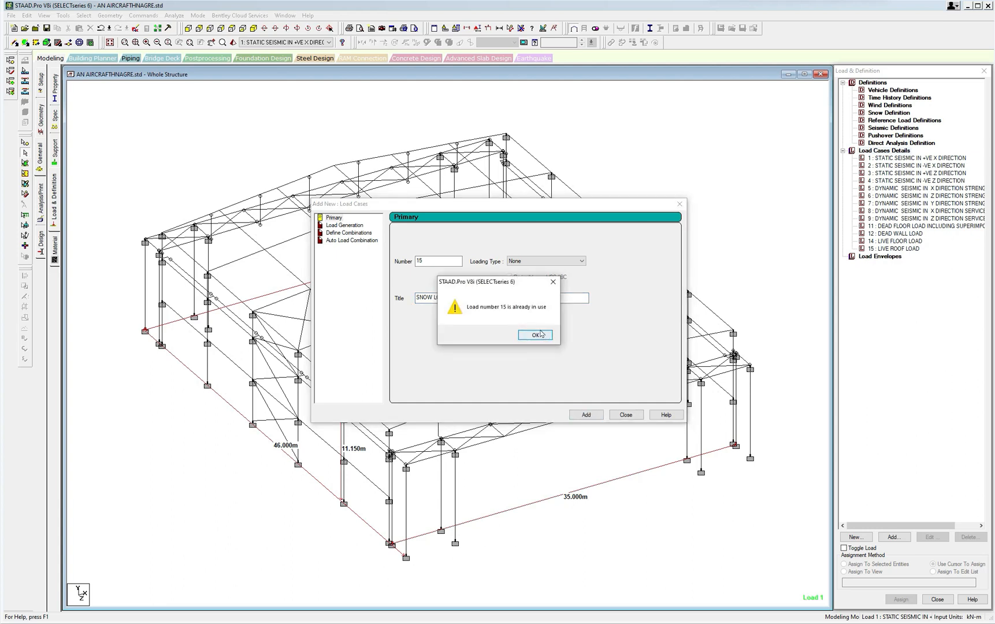
Dismiss the warning, set the snow load case number to 16 and add the load case.
click(556, 275)
click(553, 282)
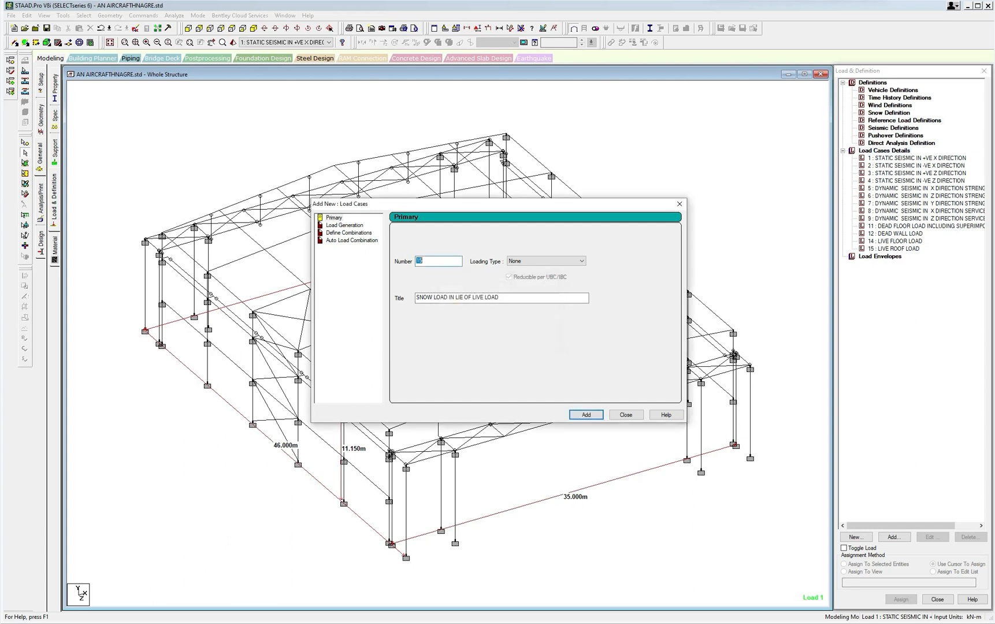
text(16)
click(586, 415)
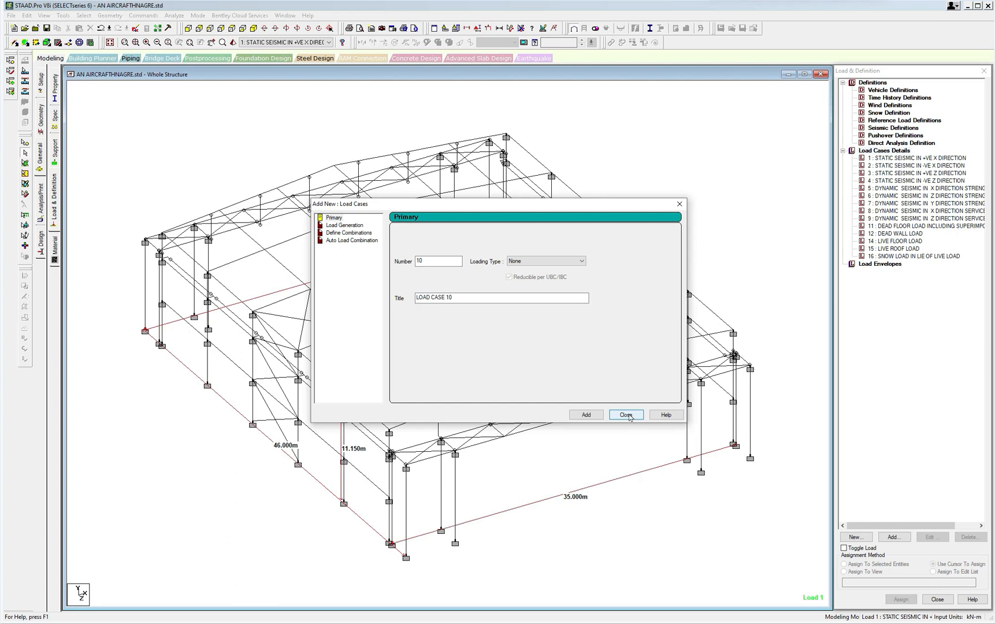
Review the STAAD load numbers of the wind and crane loads in the Excel load list and return to STAAD.Pro.
click(329, 623)
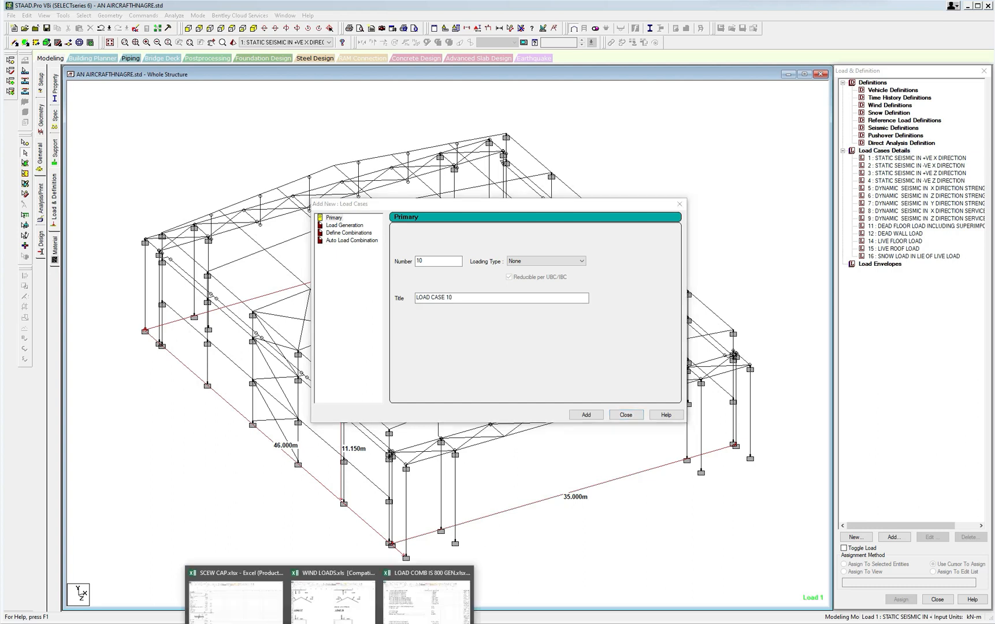
click(435, 614)
scroll(318, 548, down, 3)
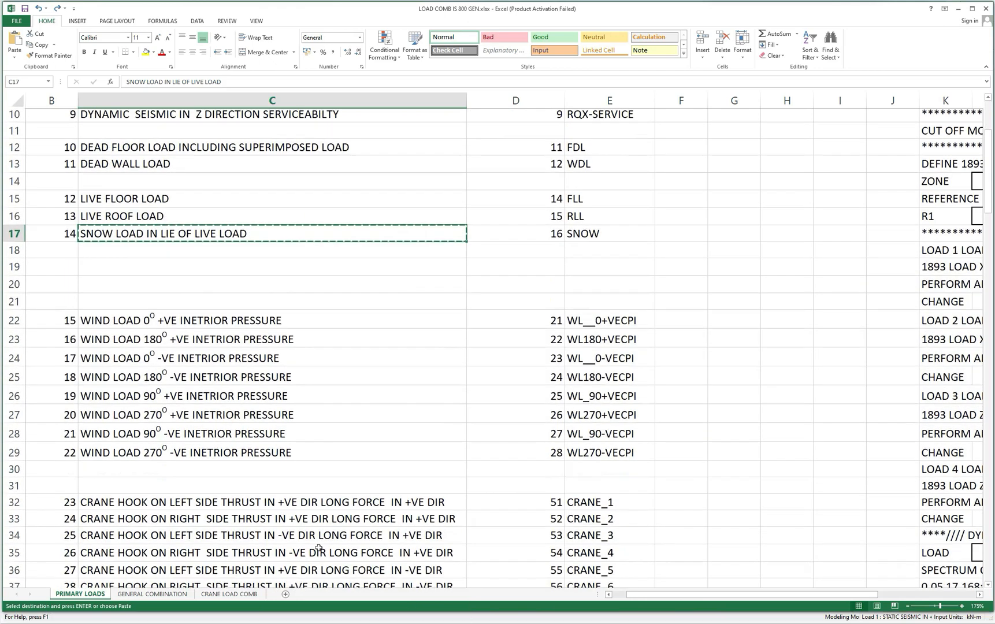
scroll(319, 548, down, 2)
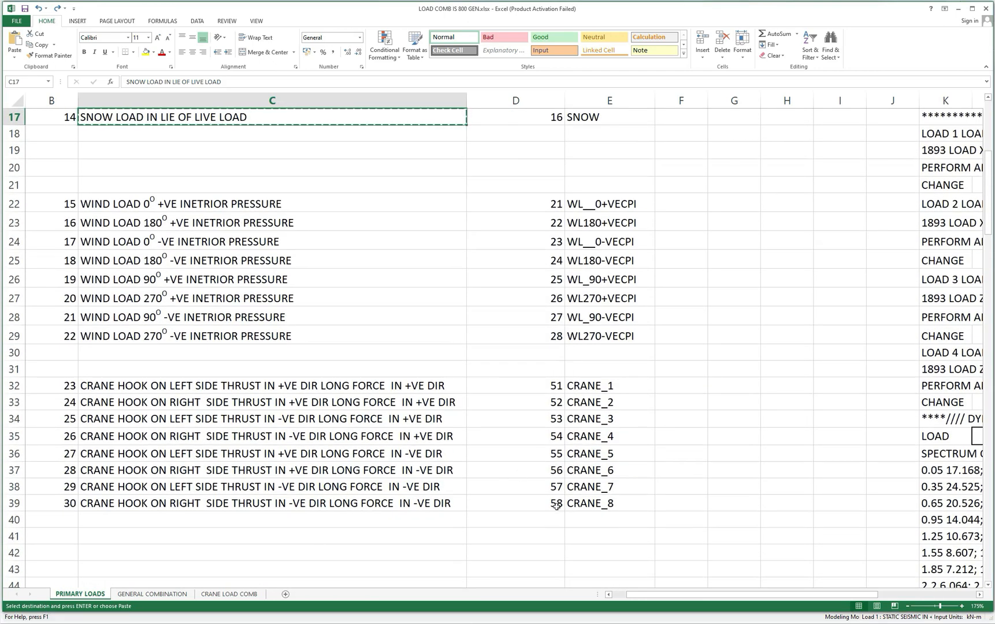
scroll(556, 506, up, 1)
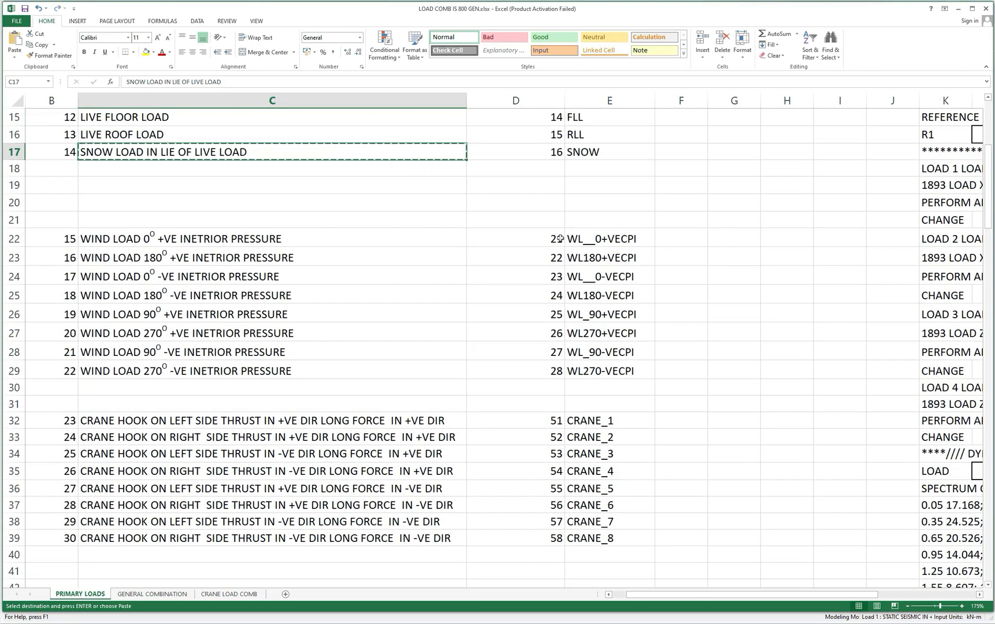
drag(560, 238, 557, 383)
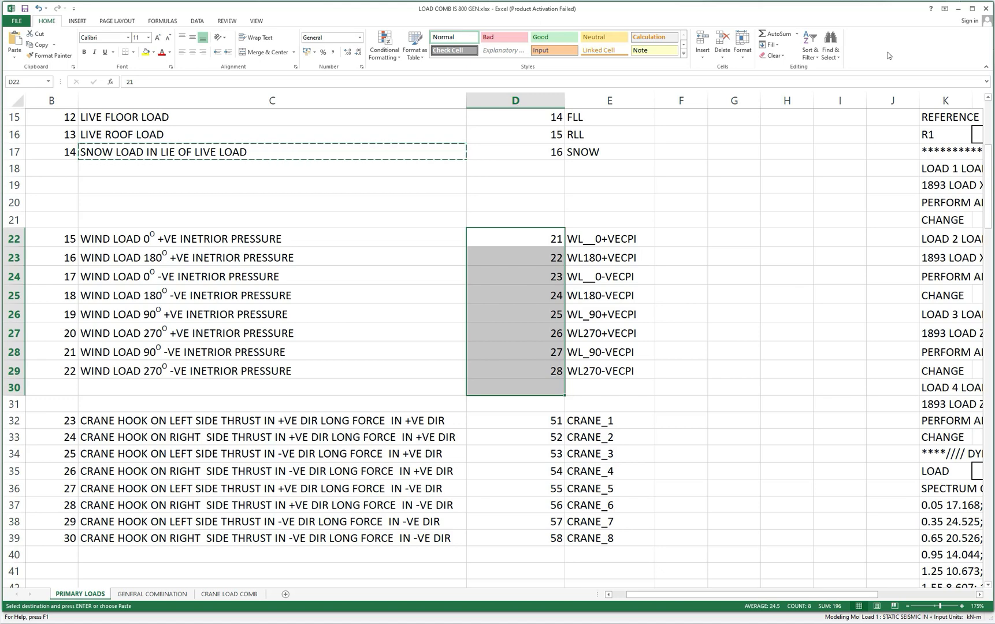
click(958, 10)
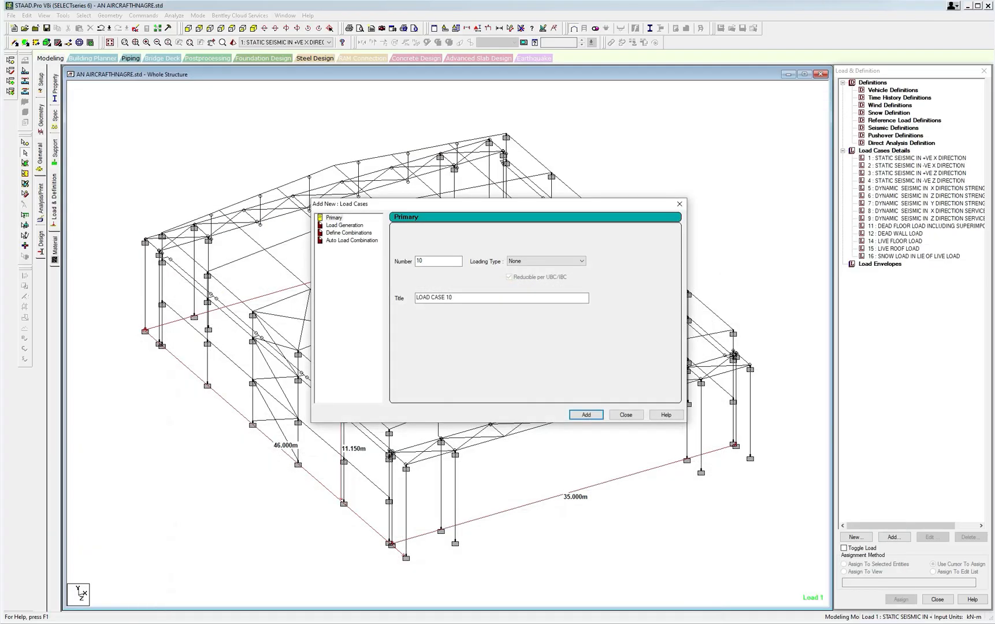
Cancel adding a new load case, select wind load case 10 and open the model's command file in the STAAD editor.
key(Escape)
click(884, 278)
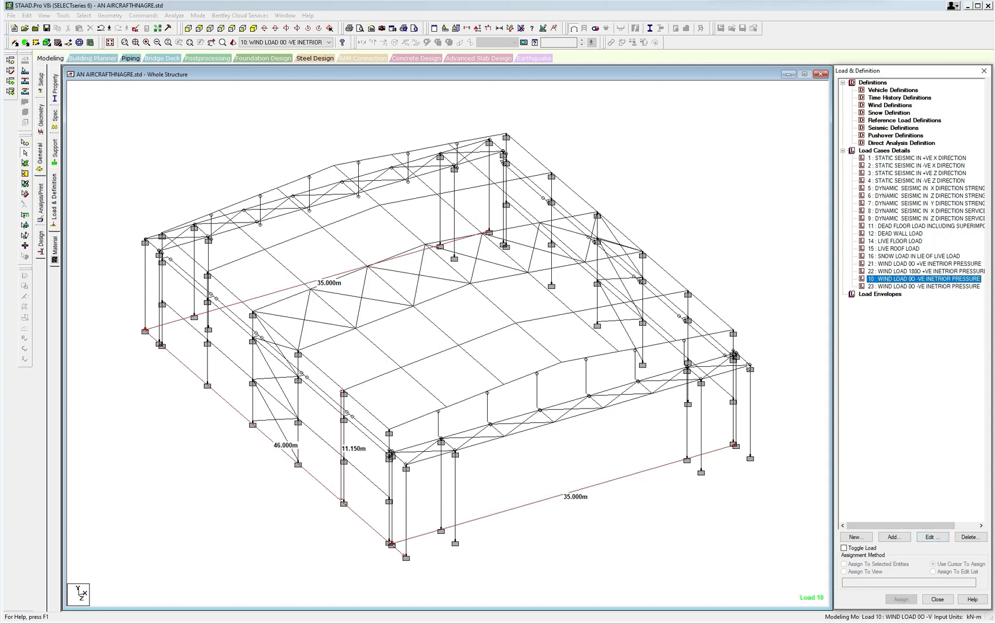
click(137, 29)
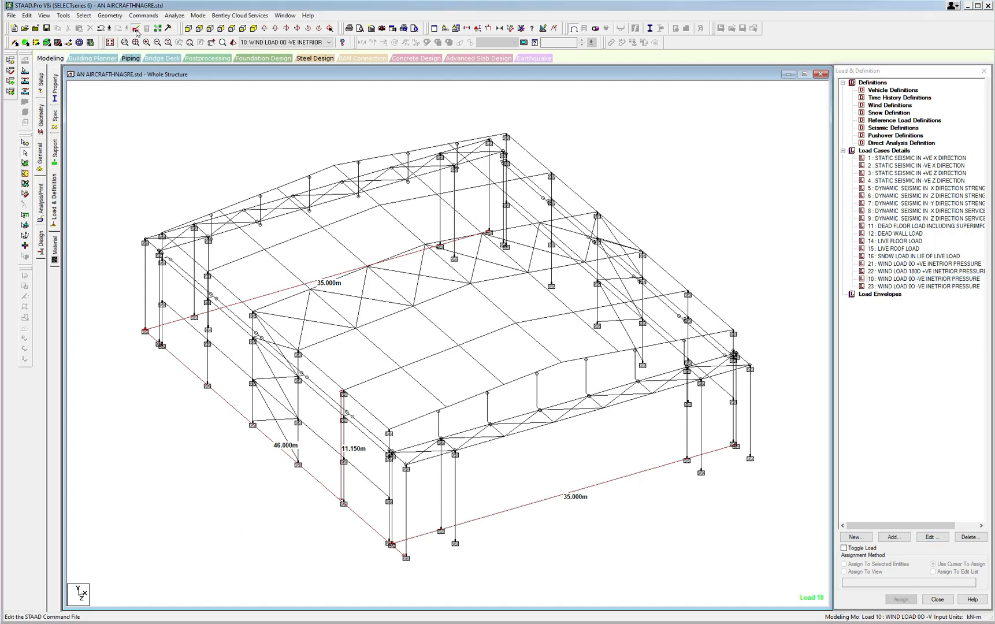
click(443, 325)
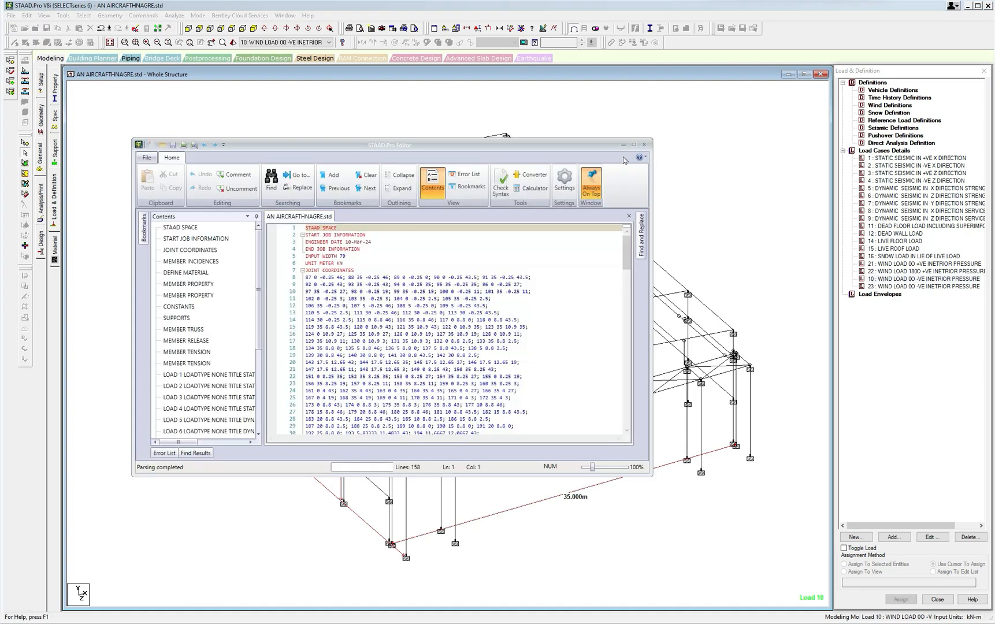
Enlarge the STAAD editor window so that it covers nearly the whole screen.
click(634, 145)
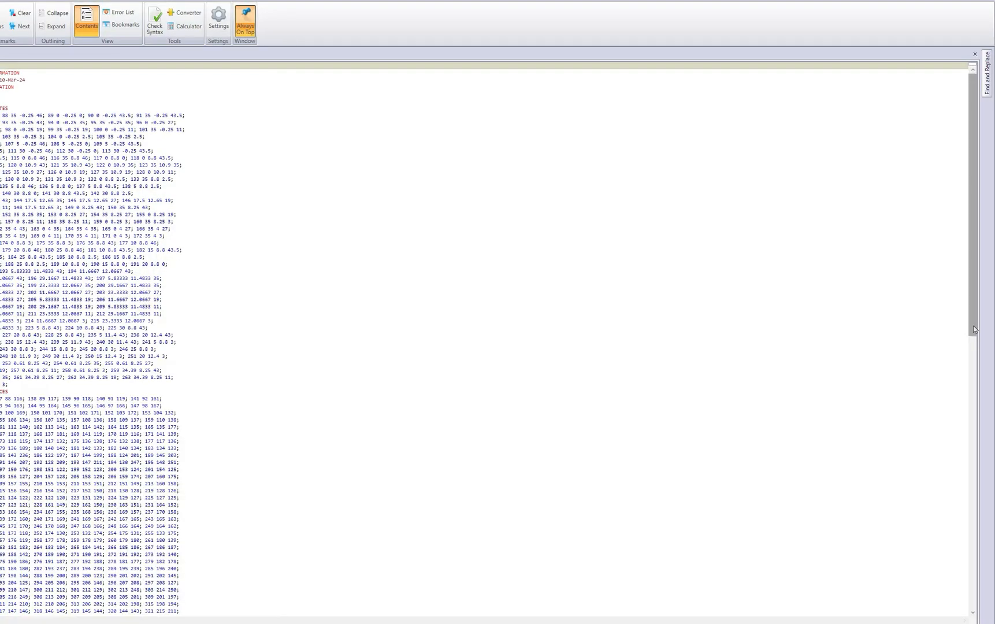
click(980, 0)
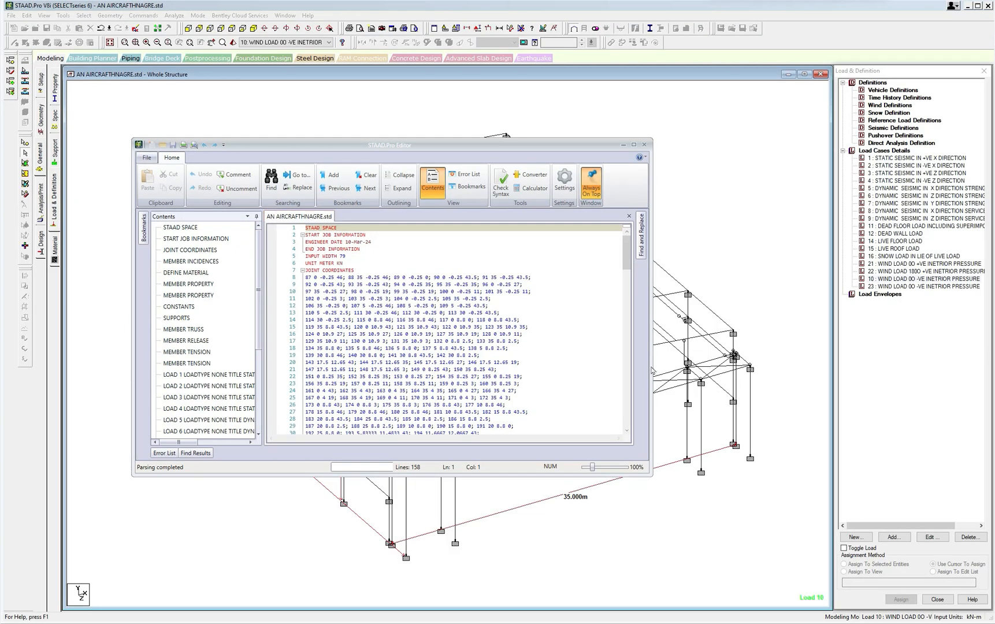
drag(652, 370, 923, 370)
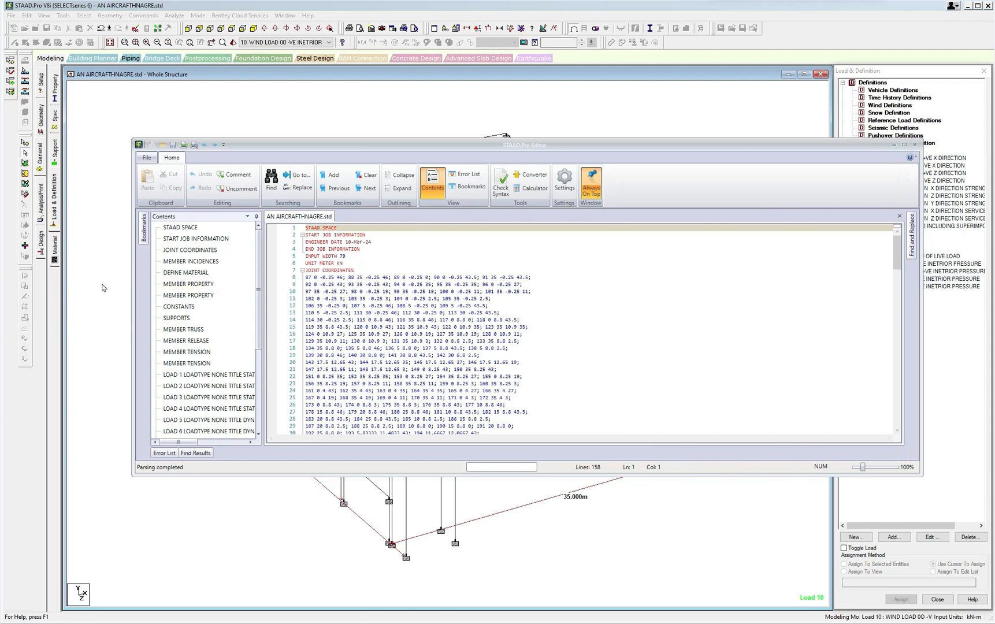
drag(132, 290, 0, 291)
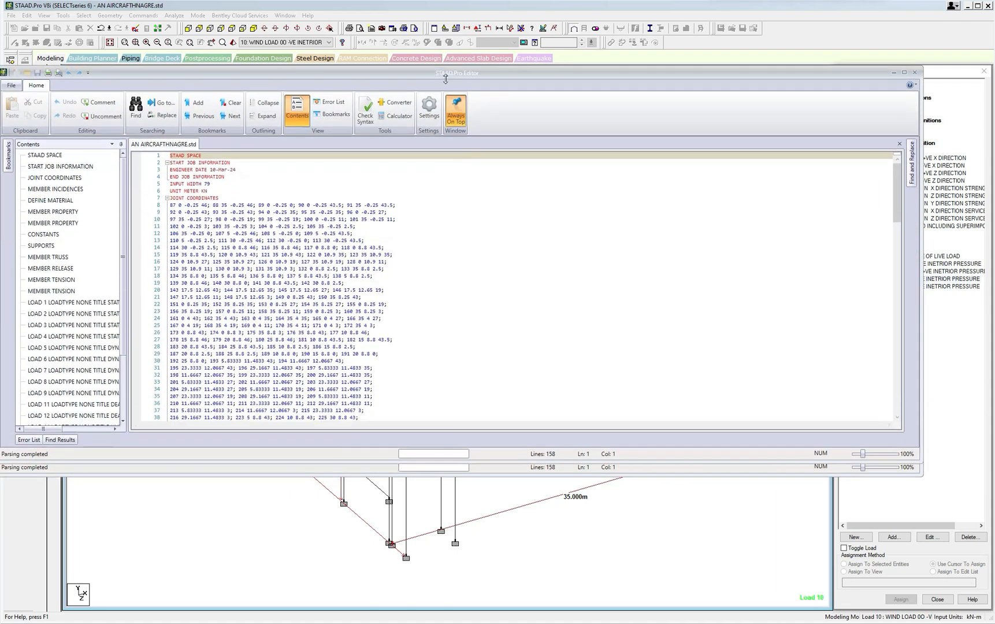
drag(436, 139, 462, 5)
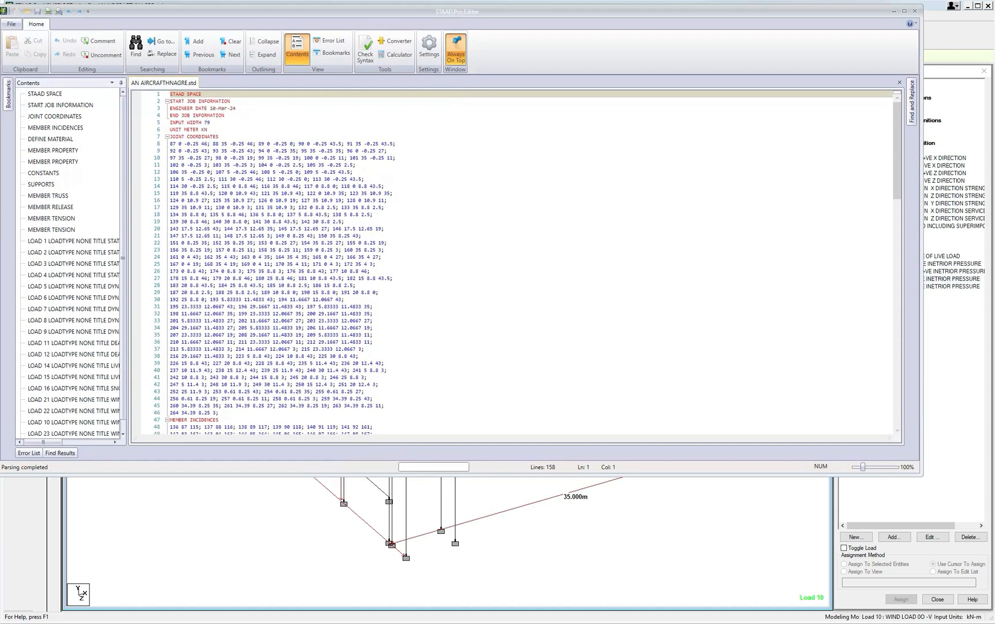
drag(513, 479, 543, 622)
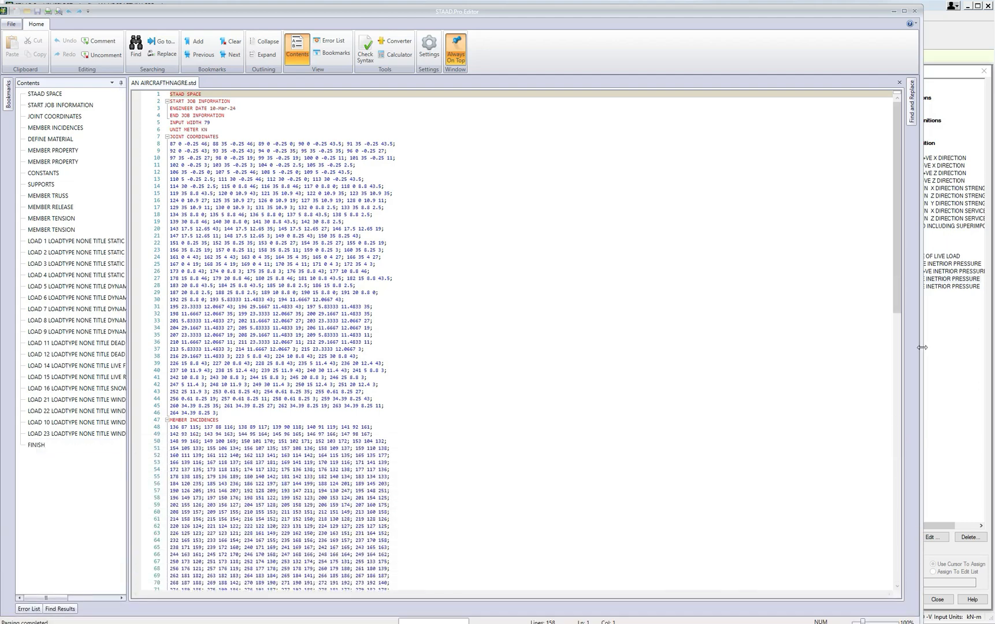
drag(922, 348, 977, 348)
Delete the LOAD 10 line titled WIND LOAD 0O -VE INETRIOR PRESSURE from the command file and save it before returning to the model.
ctrl+scroll(530, 343, up, 7)
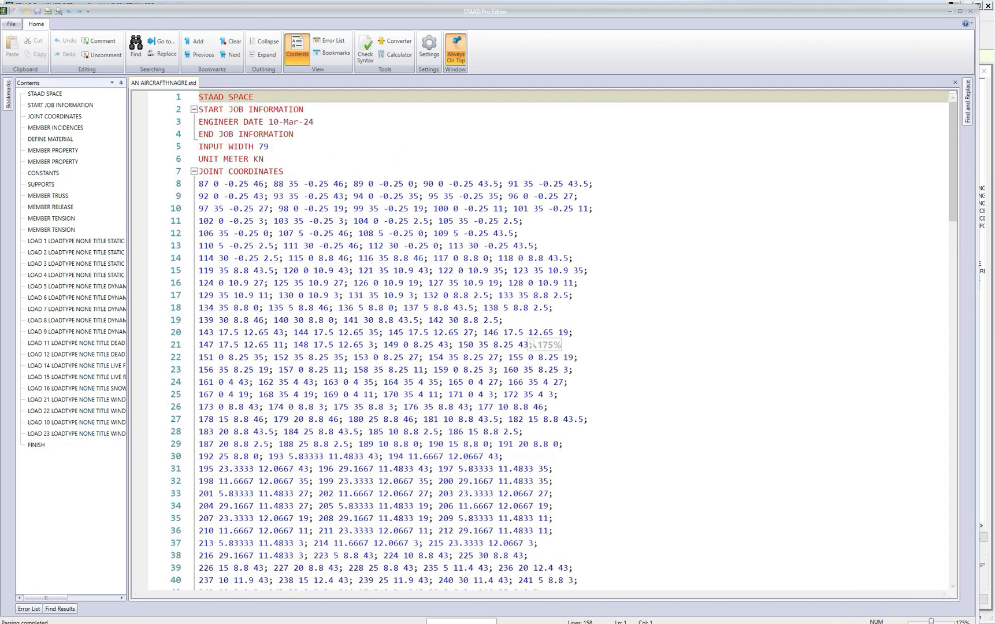
drag(953, 214, 946, 583)
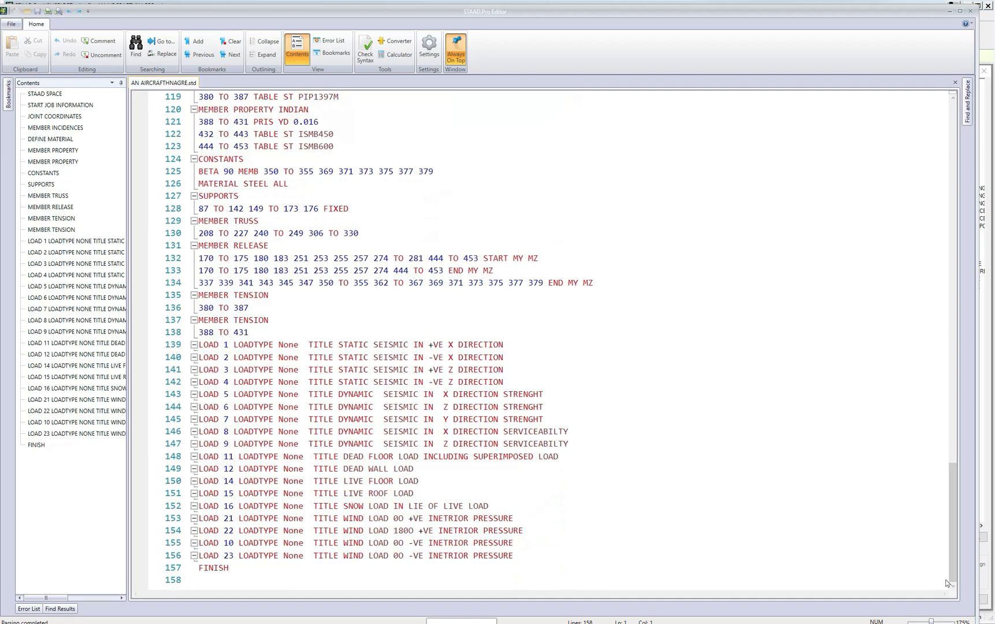
drag(199, 543, 515, 543)
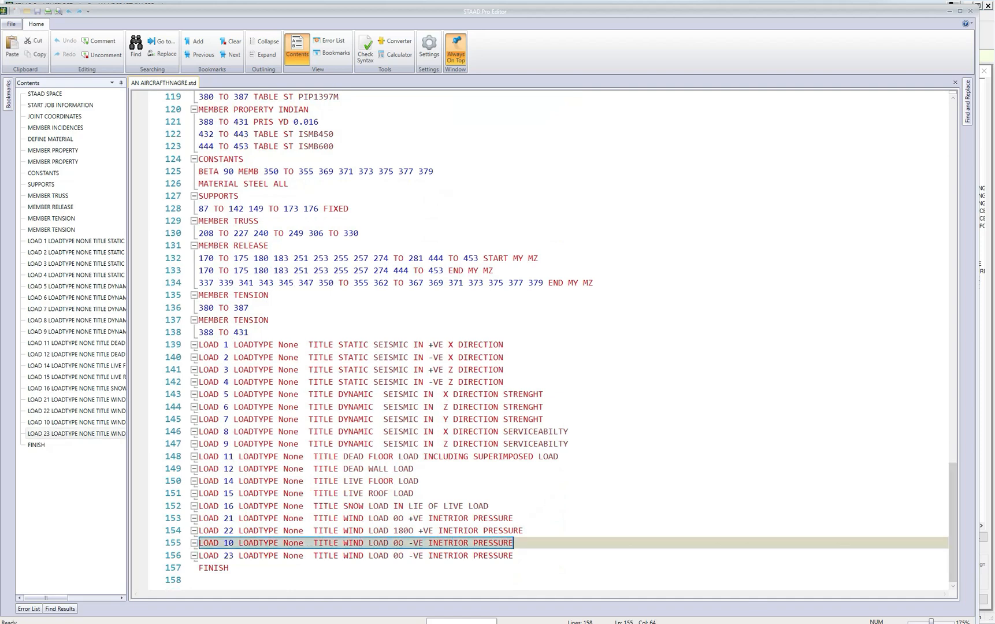
key(Delete)
key(Left)
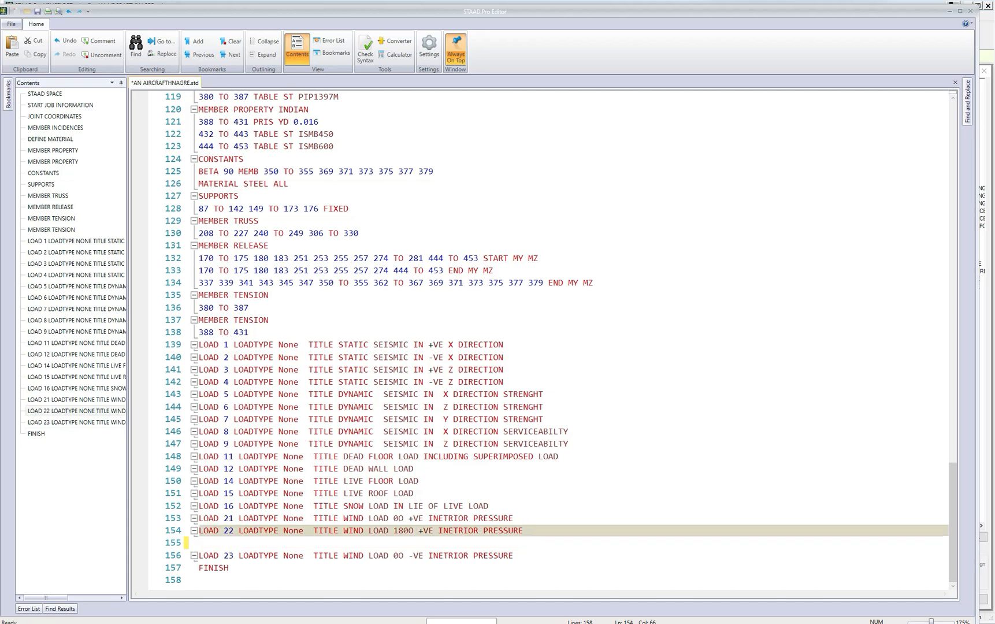
key(Delete)
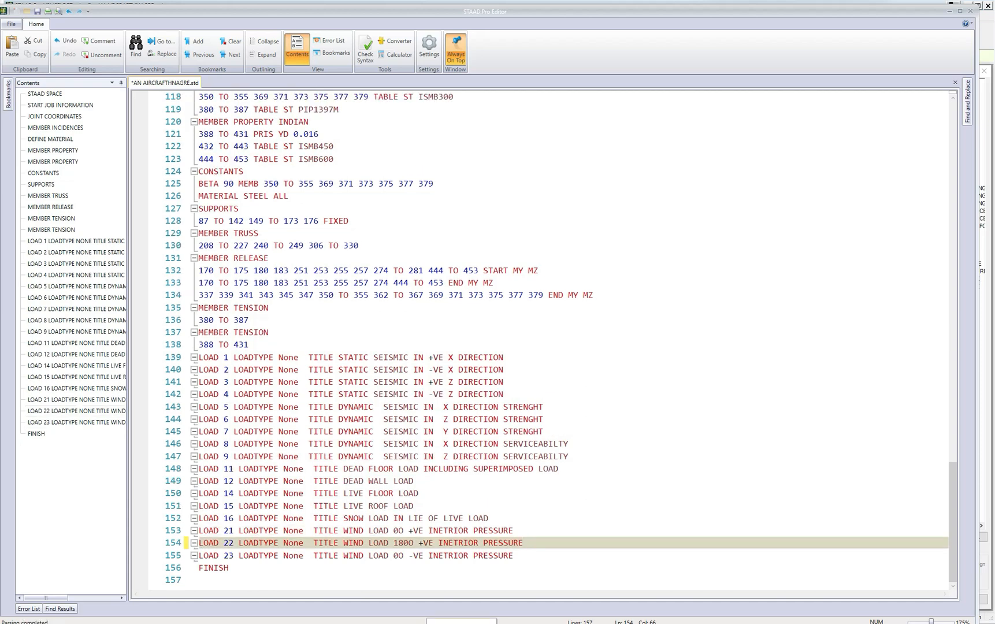
click(37, 11)
click(950, 11)
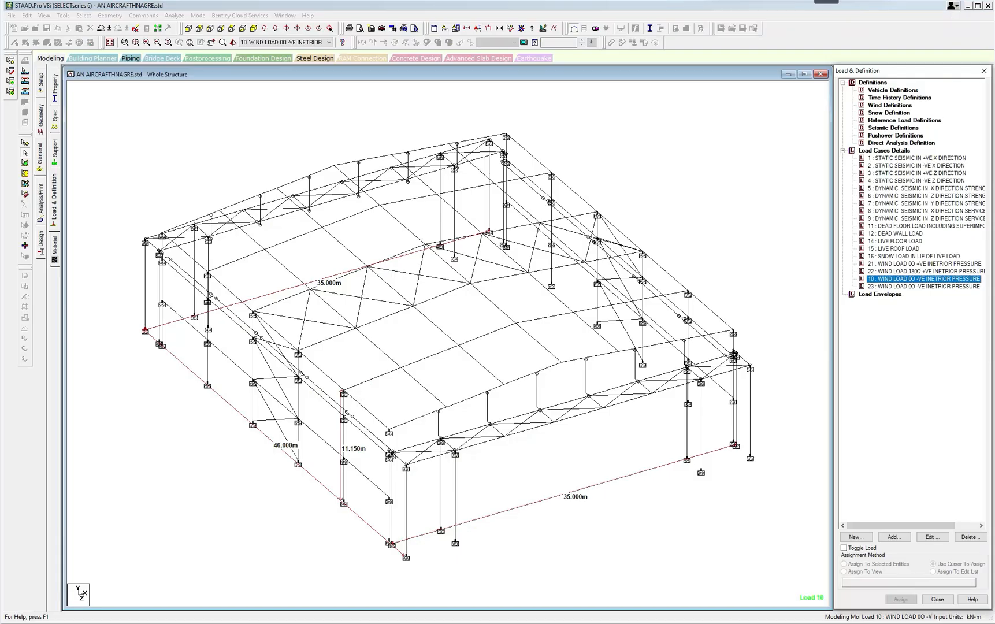
Detach the load list over the model and go through the static and dynamic seismic load cases 1 to 9.
drag(907, 78, 448, 76)
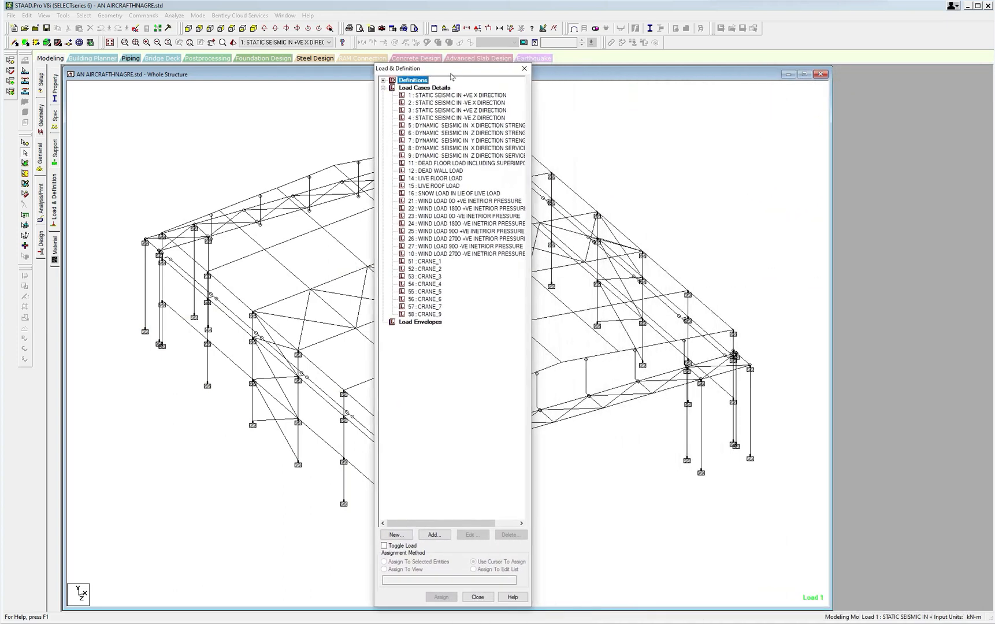
click(416, 96)
click(418, 103)
click(425, 111)
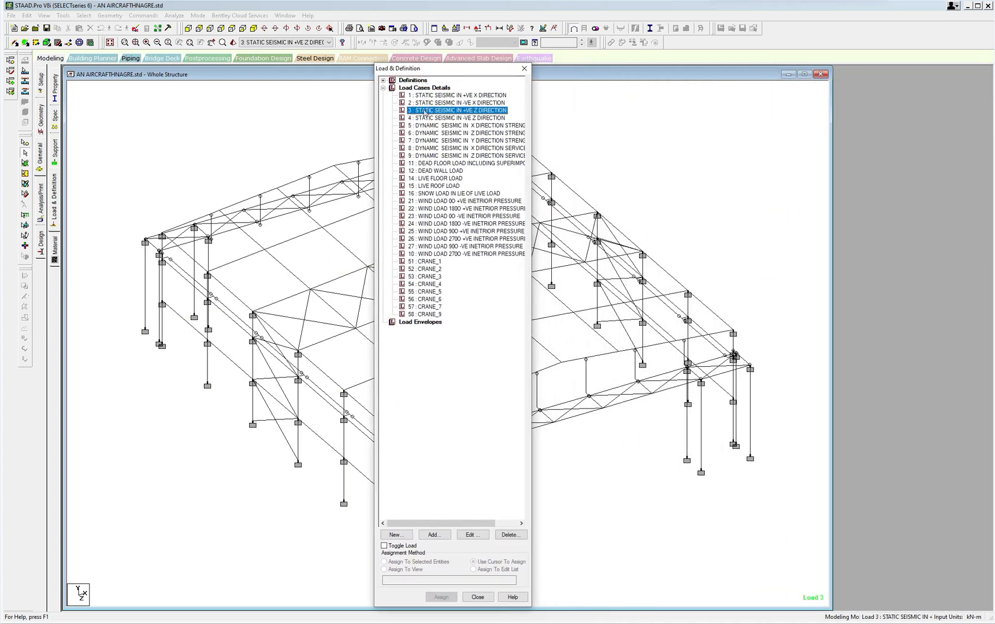
click(426, 118)
click(430, 125)
click(430, 133)
click(430, 140)
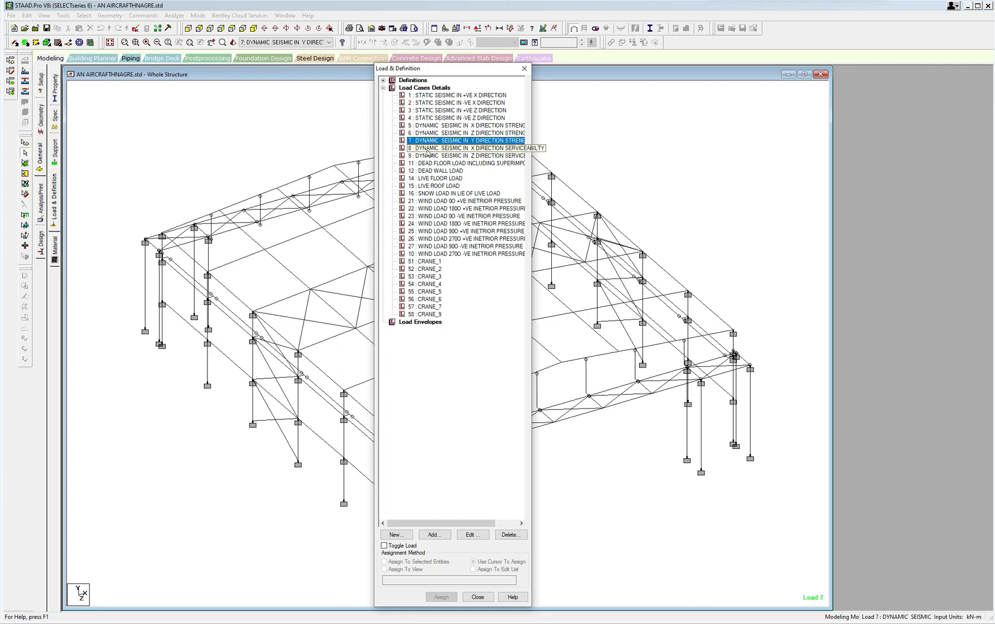
click(428, 149)
click(428, 156)
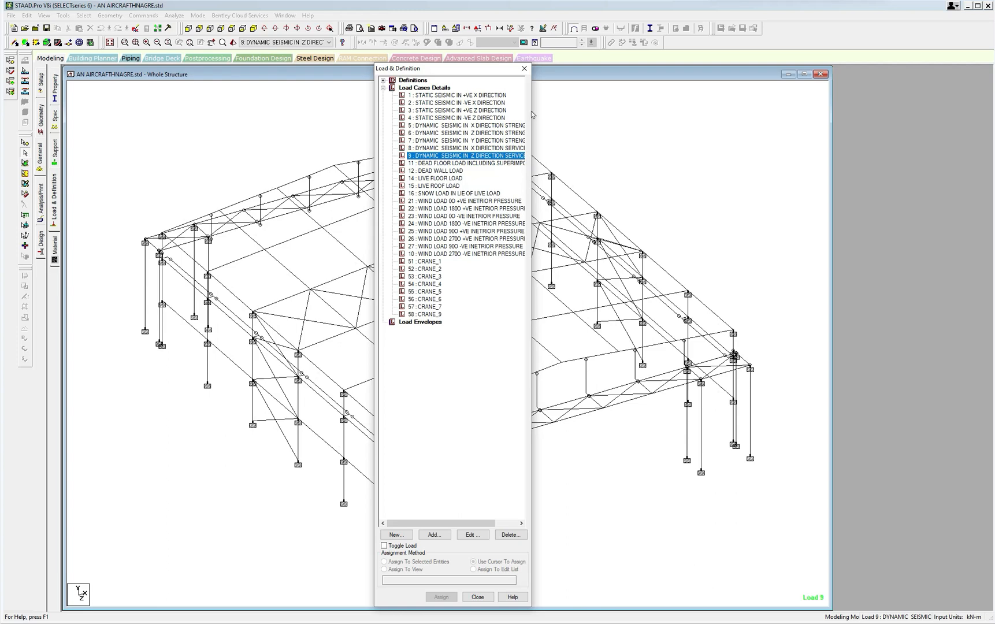
Go through the dead and live load cases 11 to 15 and the first wind load case, 21.
click(455, 163)
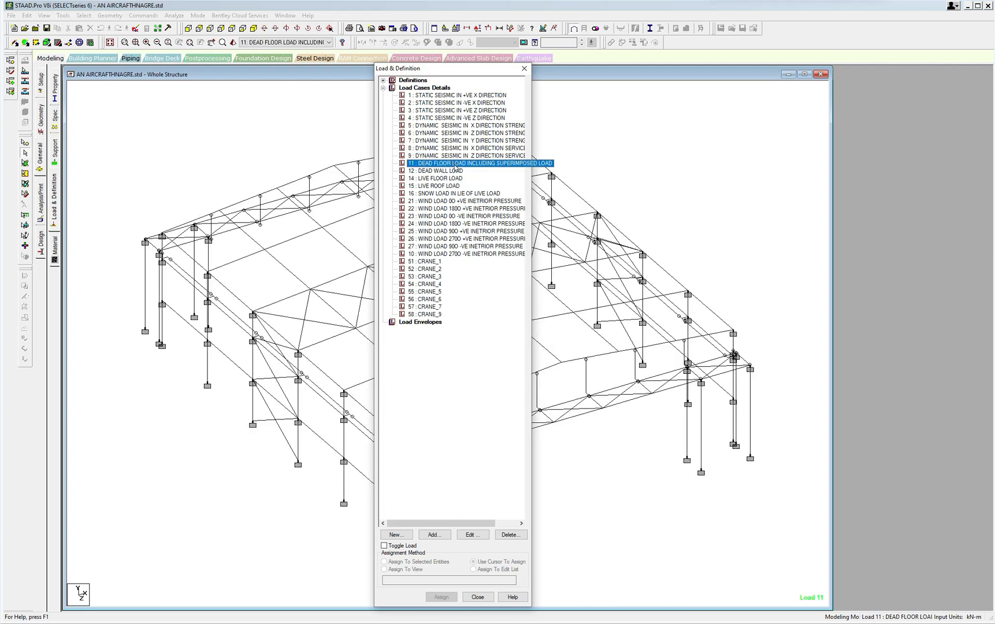
click(446, 171)
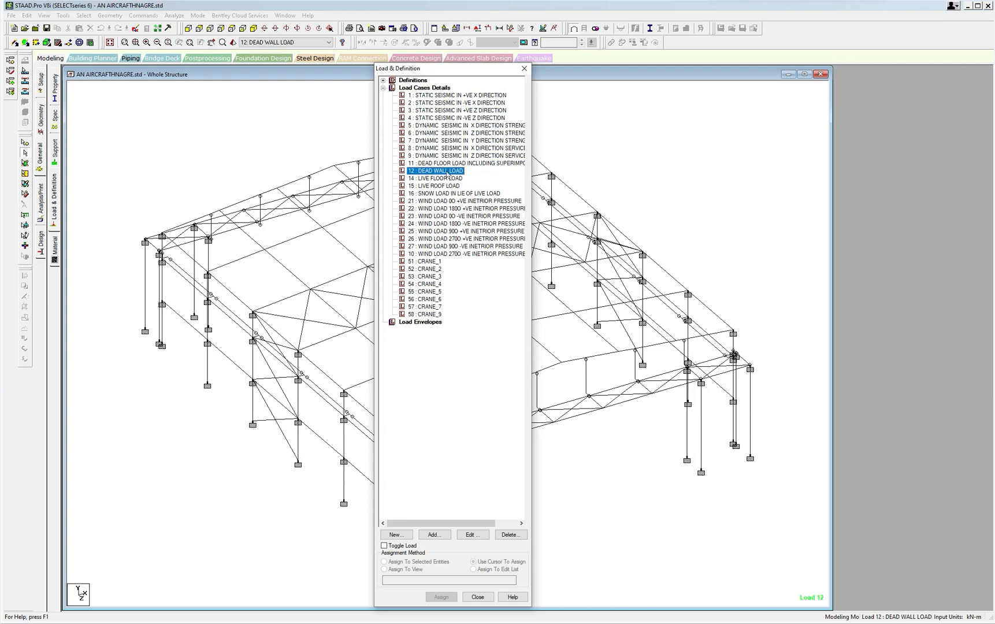
click(447, 179)
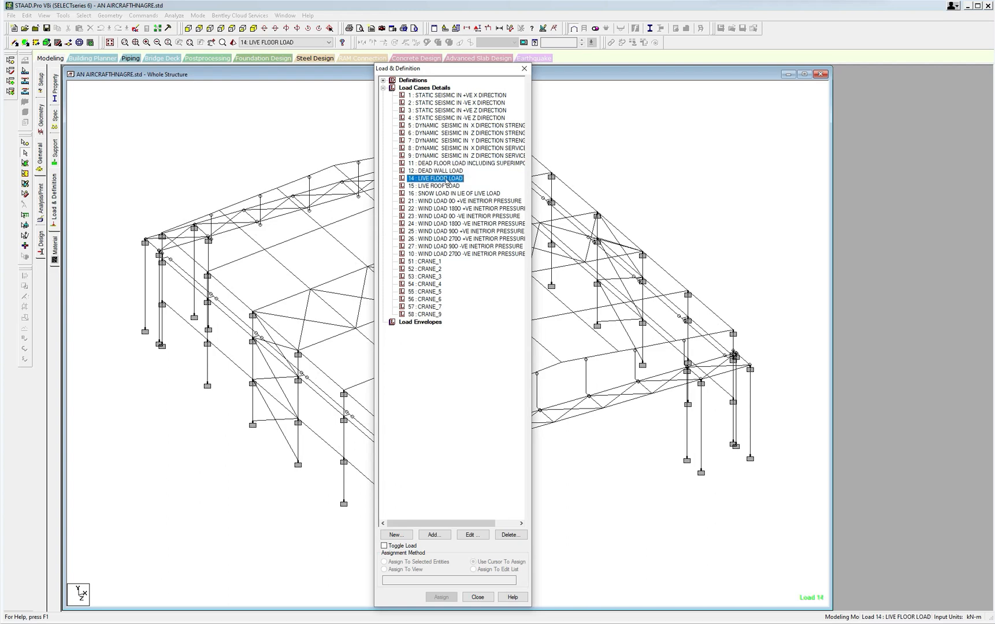
click(447, 186)
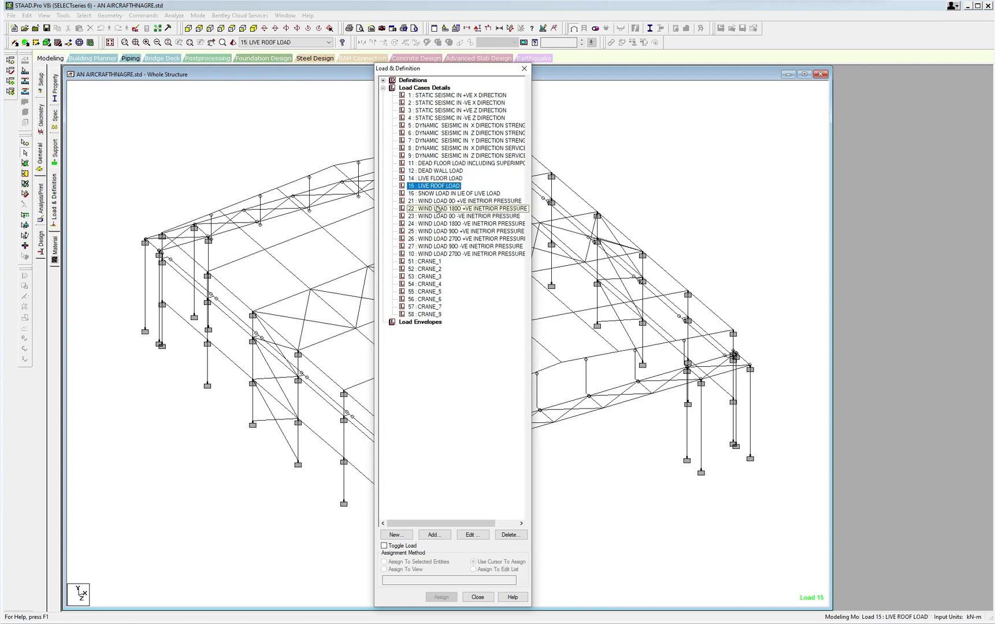
click(438, 202)
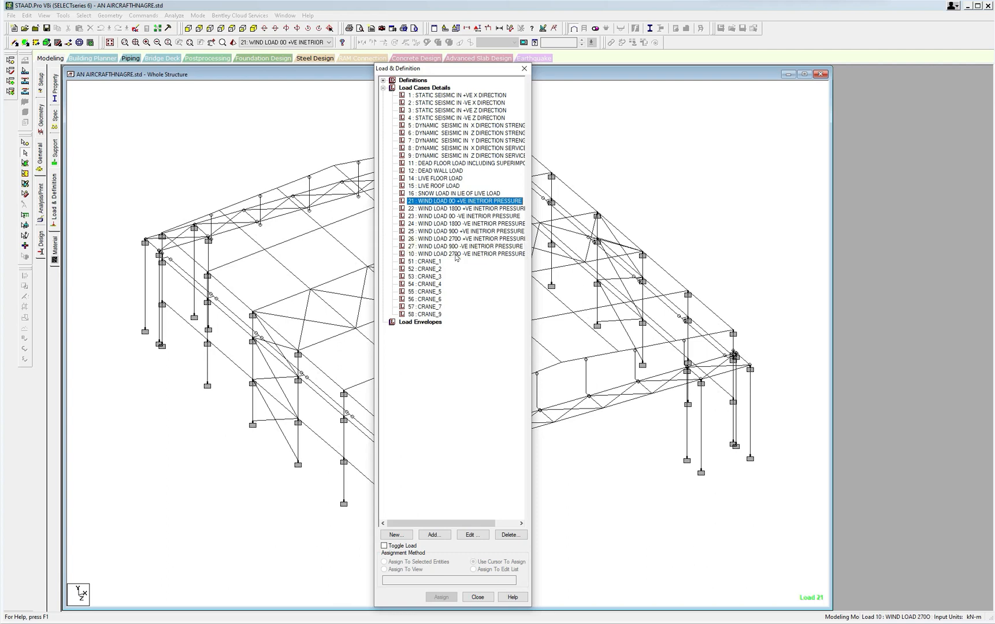
click(460, 254)
click(472, 534)
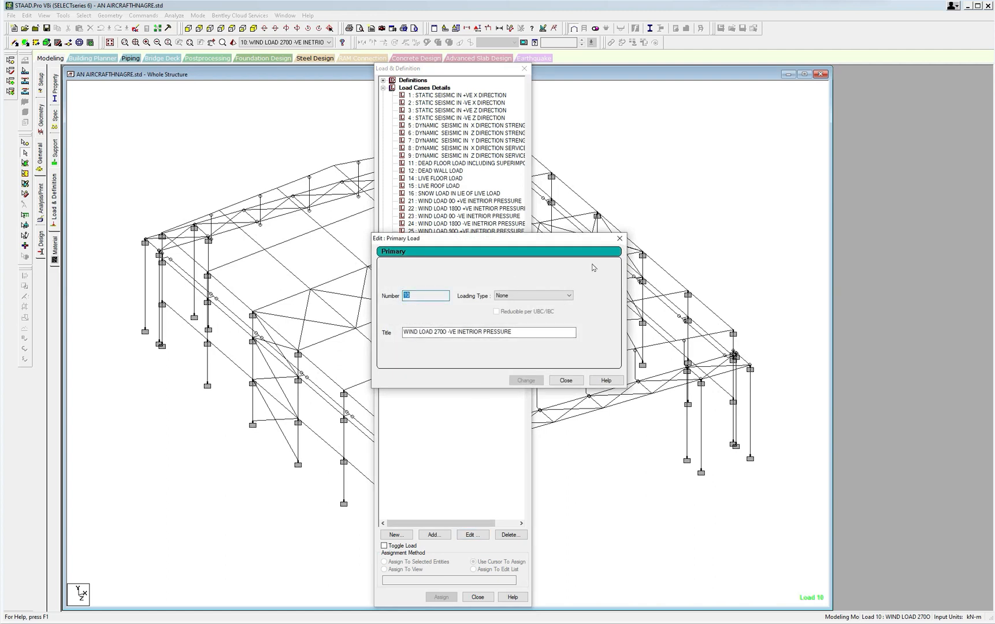
click(619, 238)
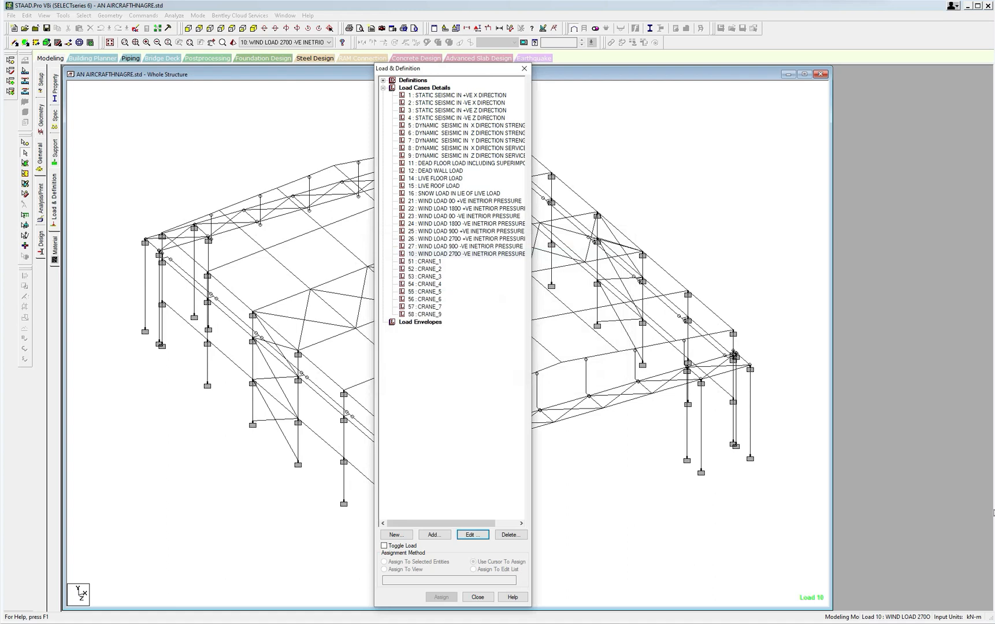
Renumber load case 10, WIND LOAD 270O -VE INETRIOR PRESSURE, as 28 in the command file and save the file.
click(135, 29)
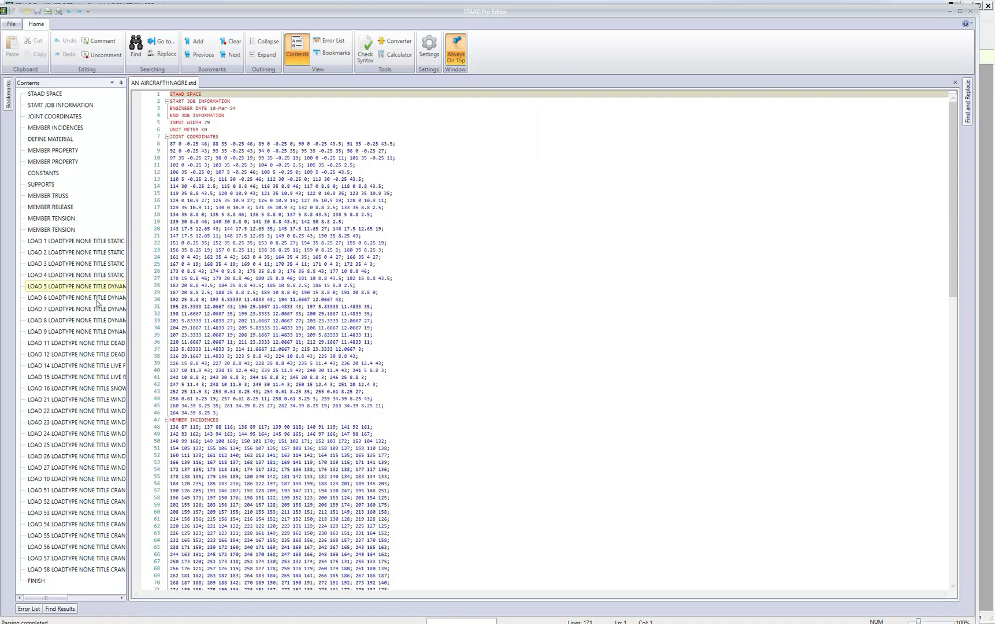
drag(952, 285, 907, 572)
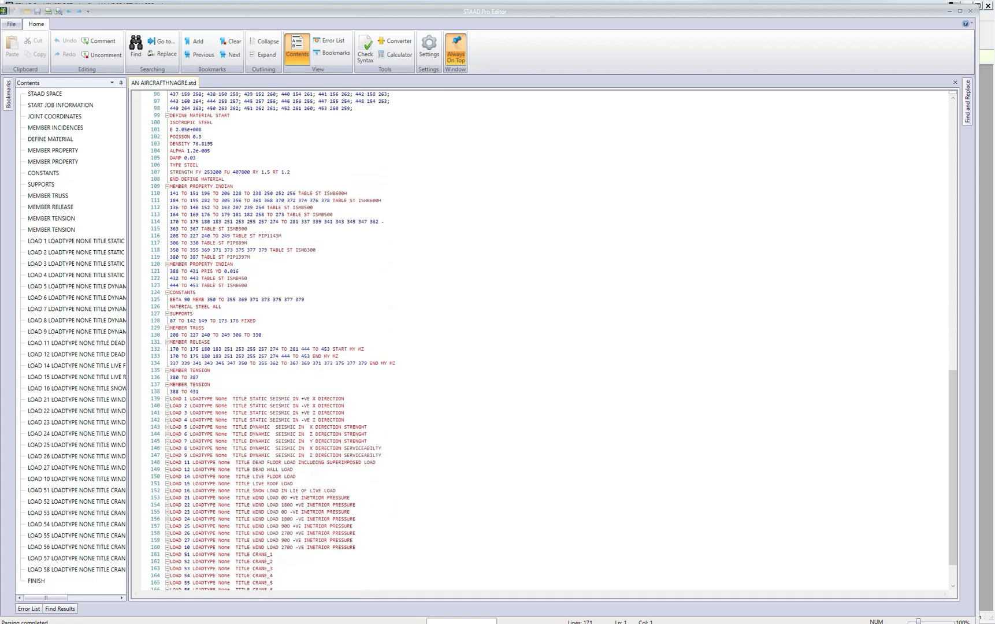
double_click(186, 512)
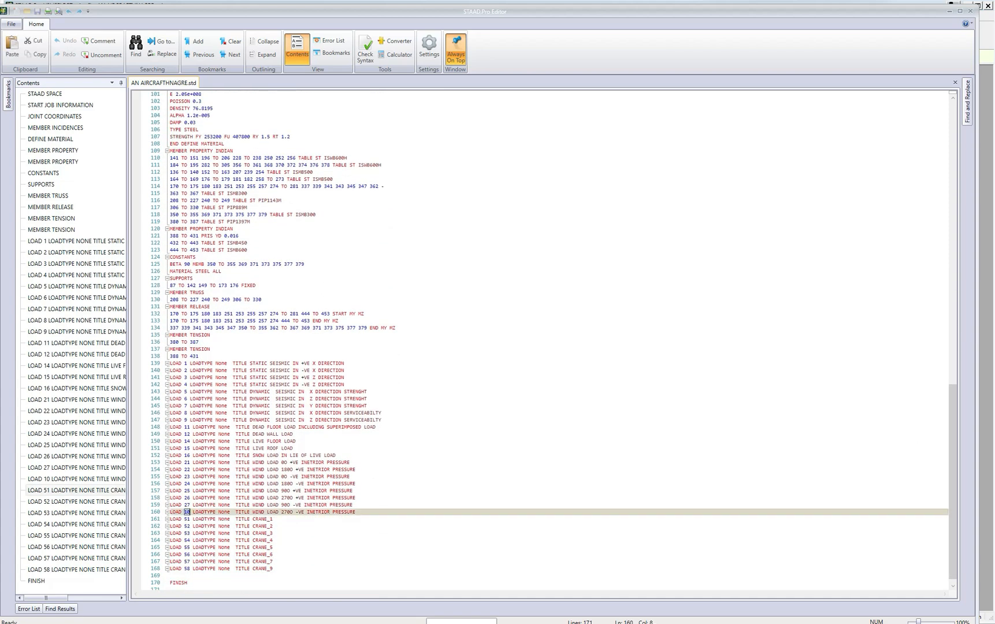
text(28)
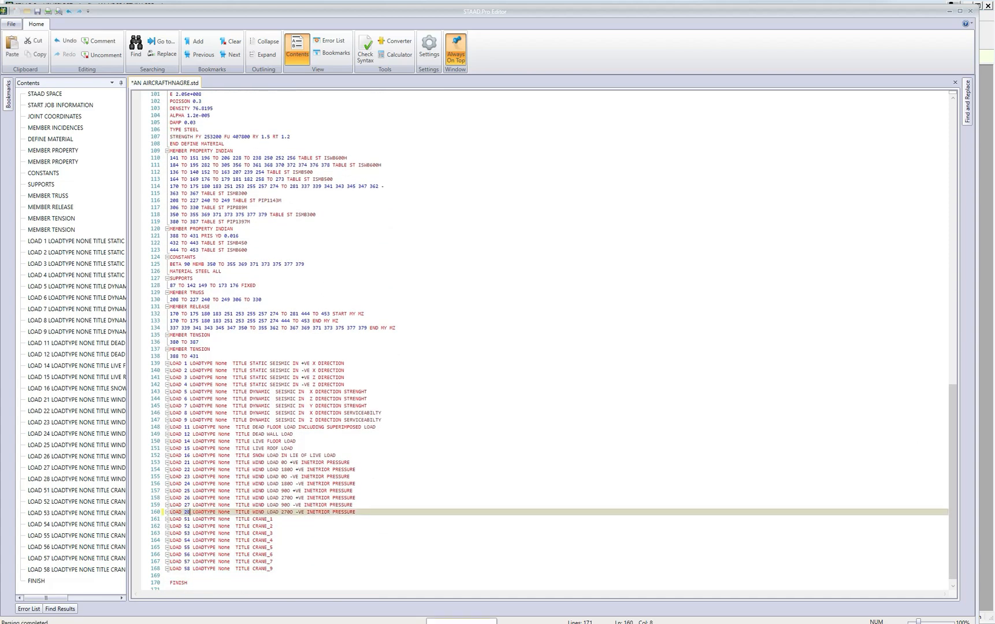
click(37, 11)
Check the wind load case numbers 27 and 28 in the command file and close the editor.
ctrl+scroll(543, 344, up, 10)
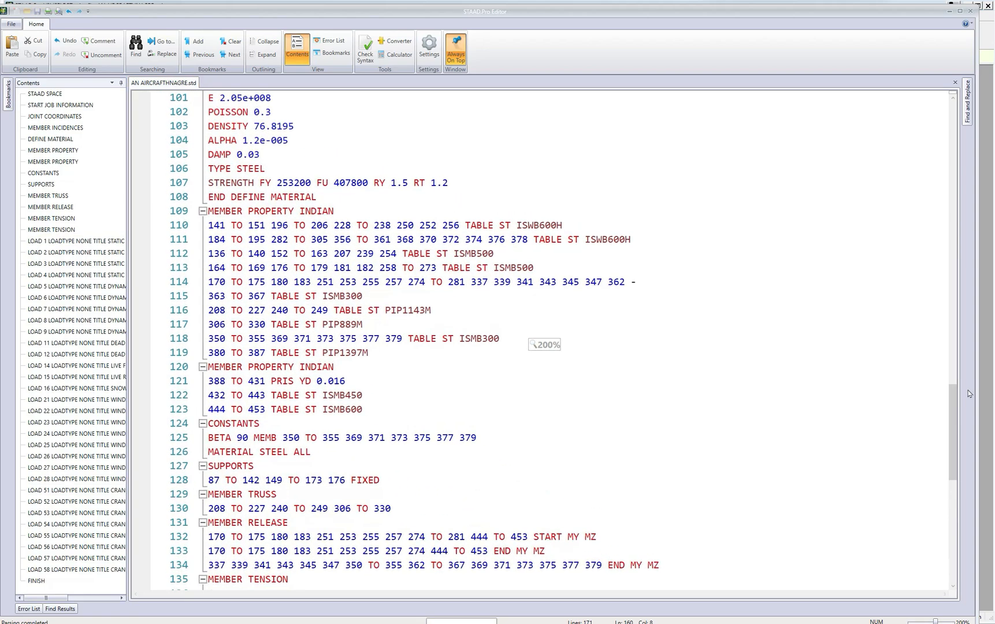
drag(952, 403, 952, 504)
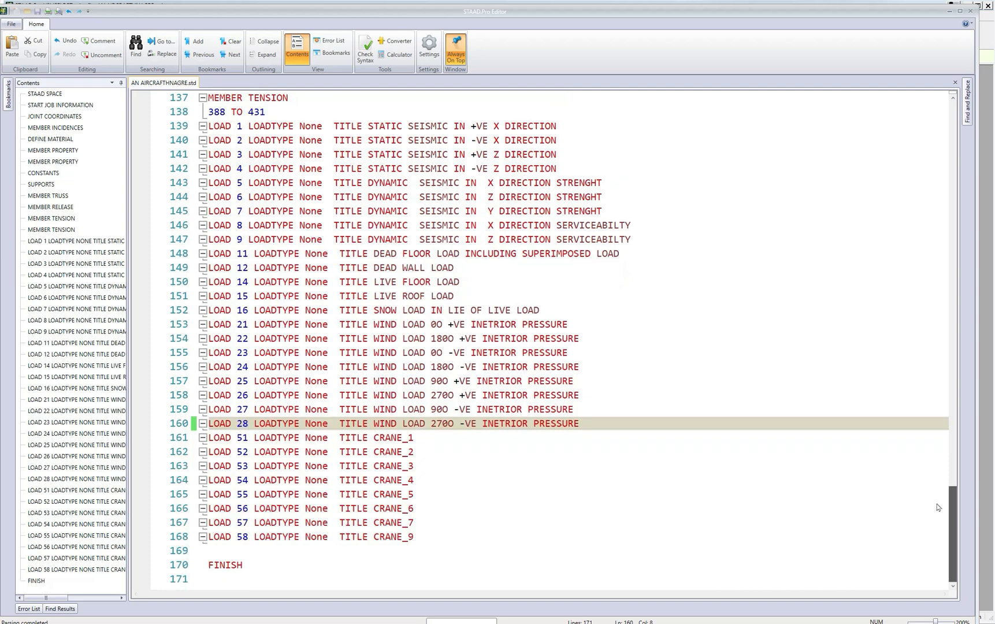
click(237, 410)
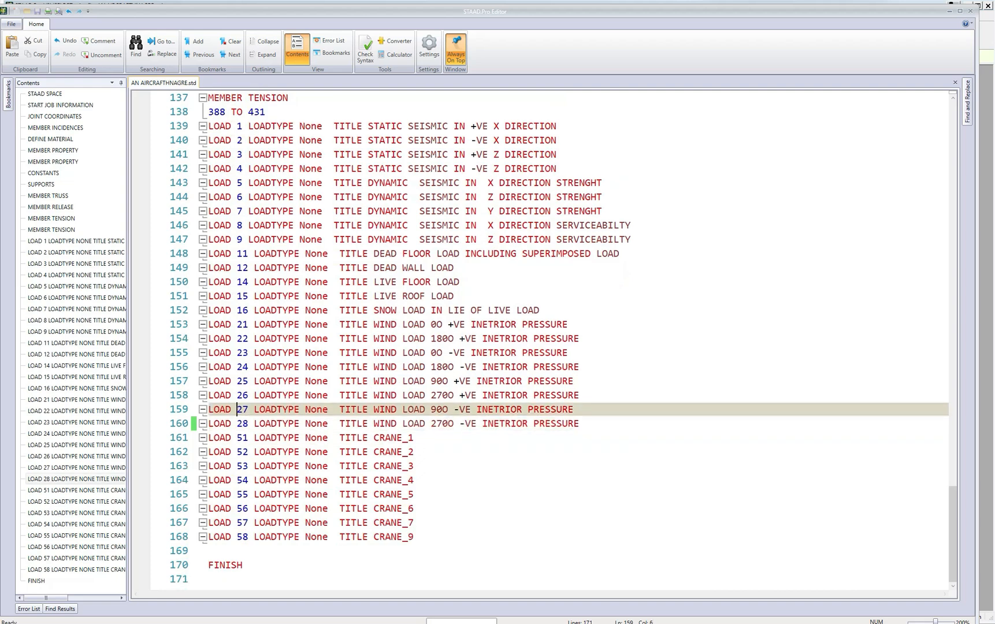
drag(237, 423, 248, 424)
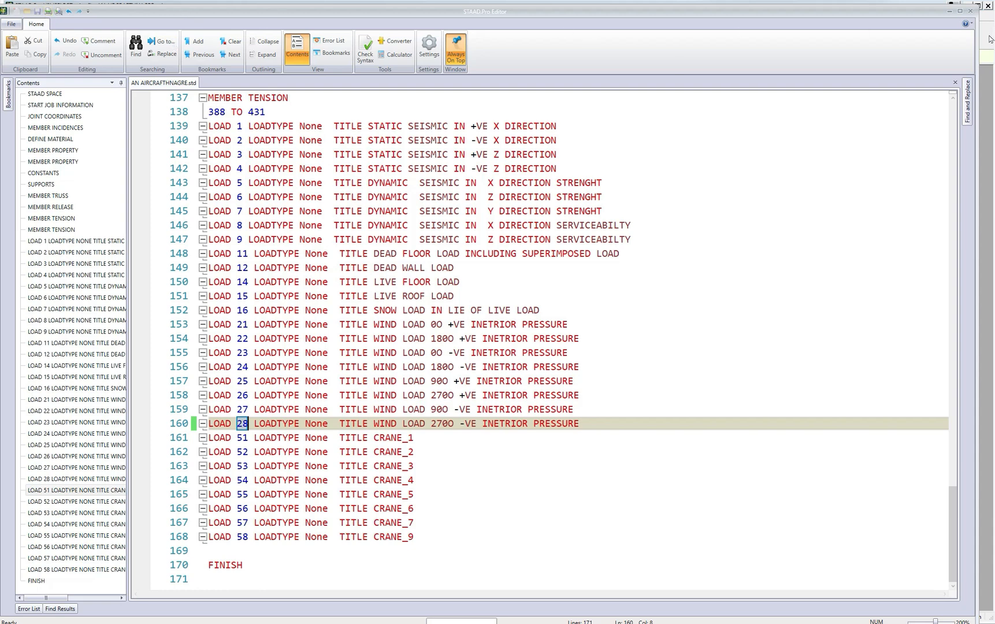
click(955, 82)
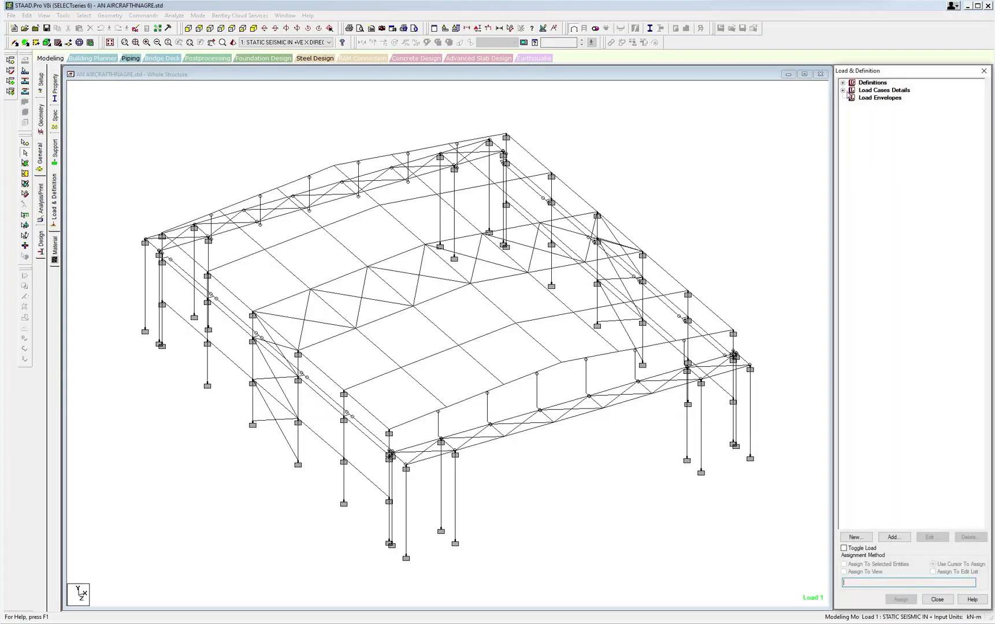
Expand the load cases in the load list, detach it over the model and go through the crane load cases 51 to 58.
click(845, 91)
drag(887, 71, 451, 42)
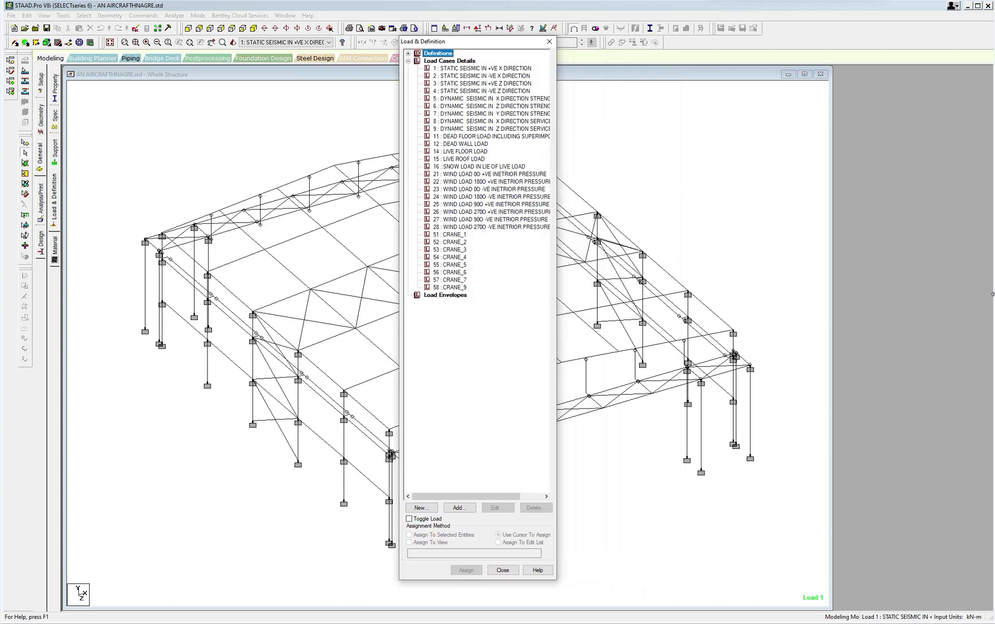
click(456, 235)
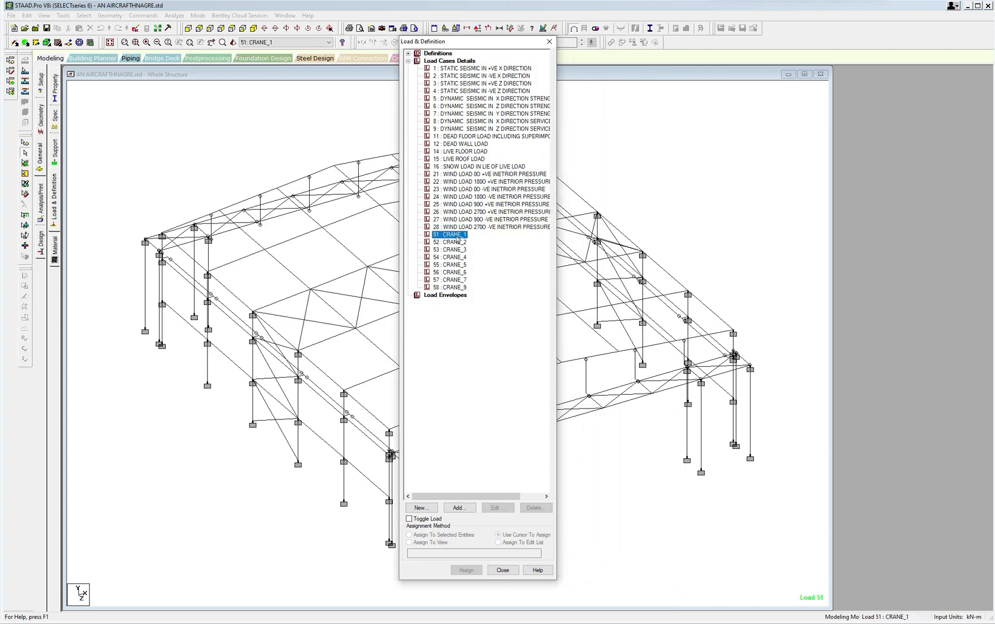
click(458, 243)
click(458, 250)
click(458, 257)
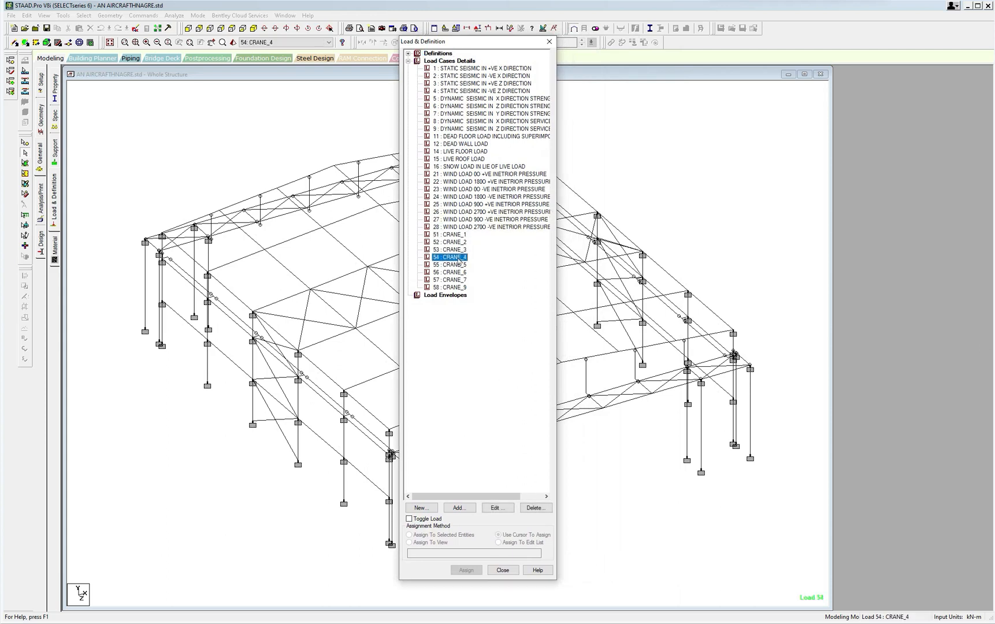
click(458, 264)
click(459, 272)
click(460, 280)
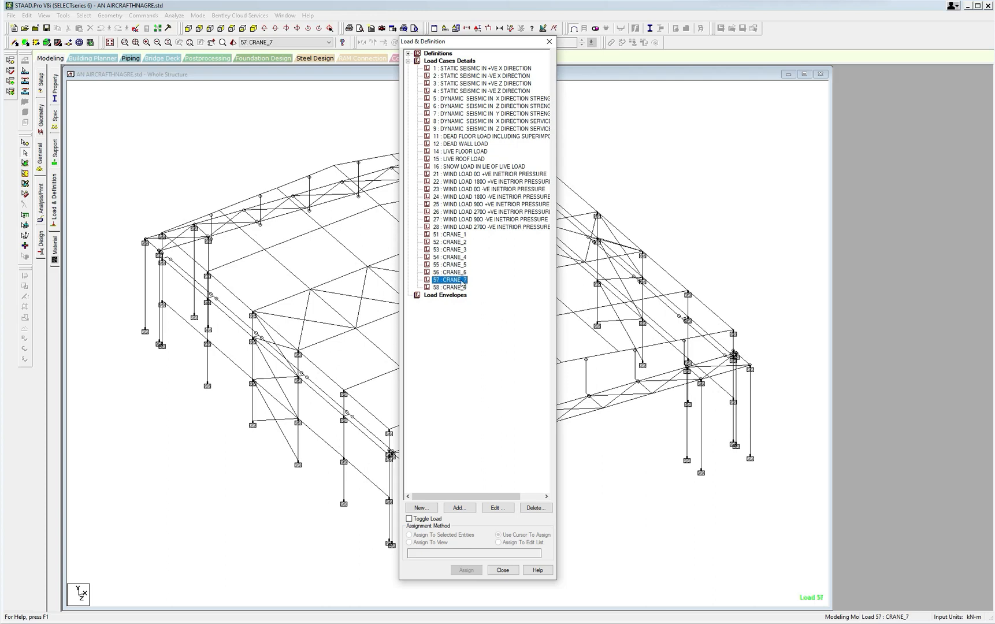
click(460, 287)
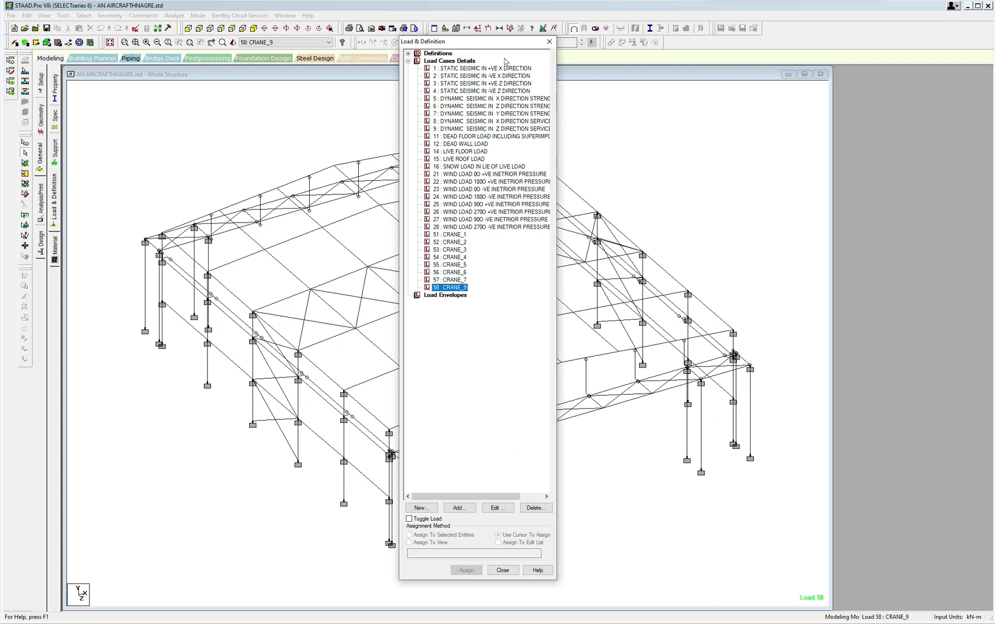
Move the Load & Definition window clear of the model view.
drag(508, 44, 942, 81)
click(910, 178)
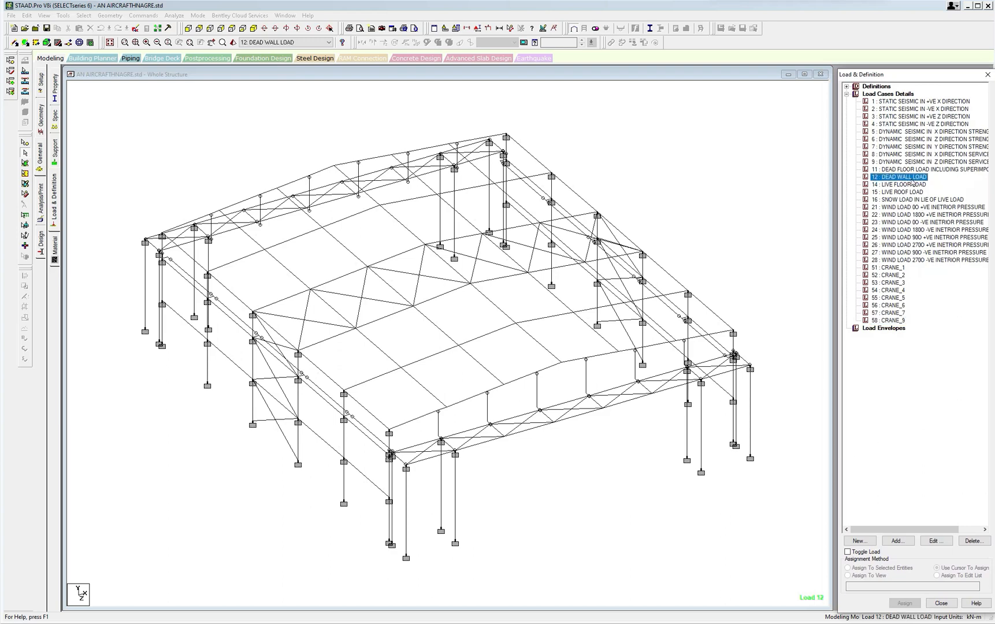
click(896, 540)
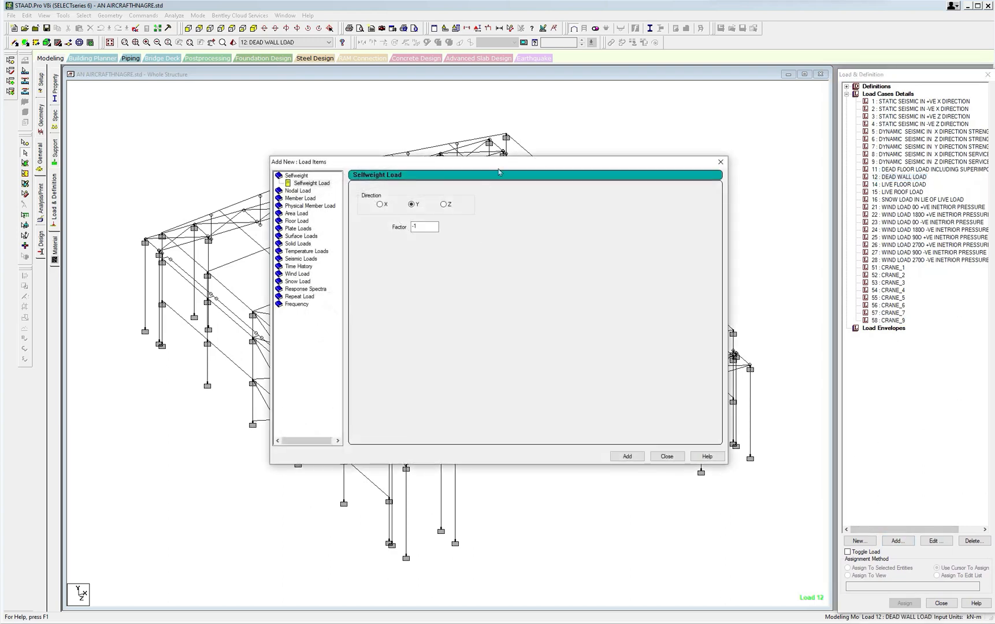
drag(500, 163, 711, 138)
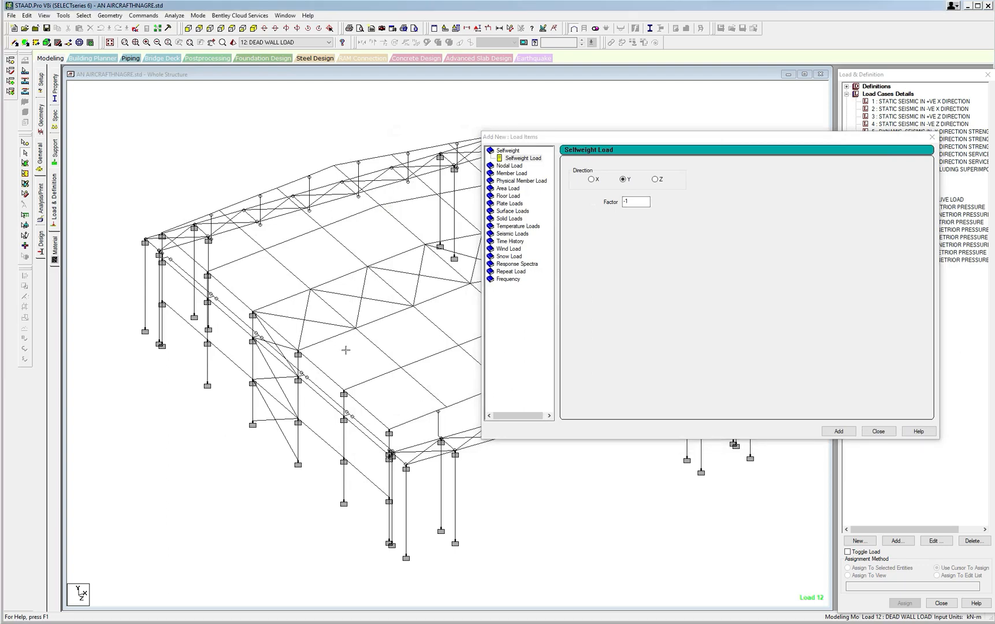
click(941, 140)
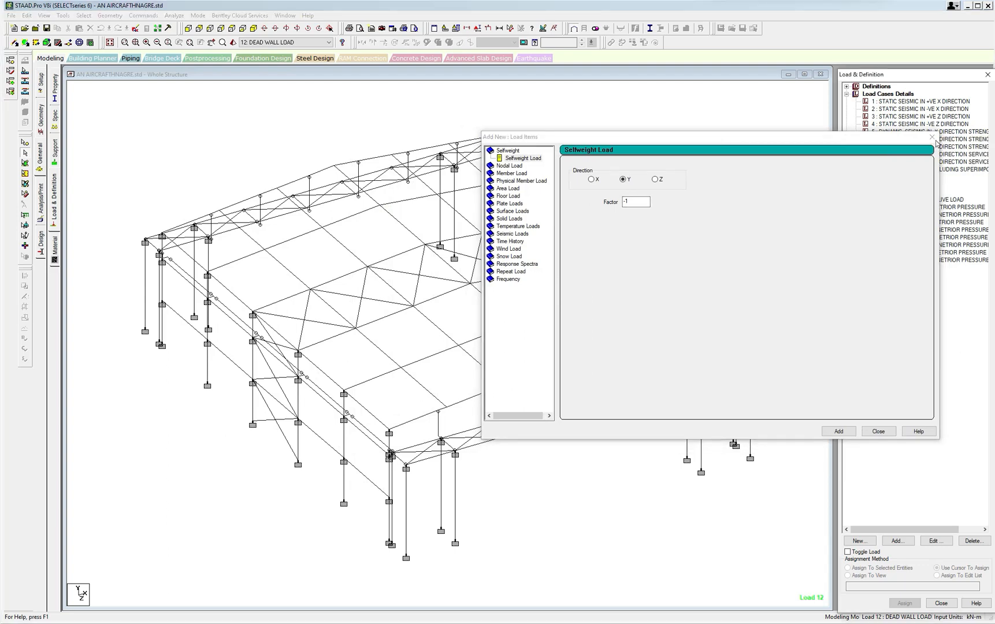
click(782, 174)
click(933, 137)
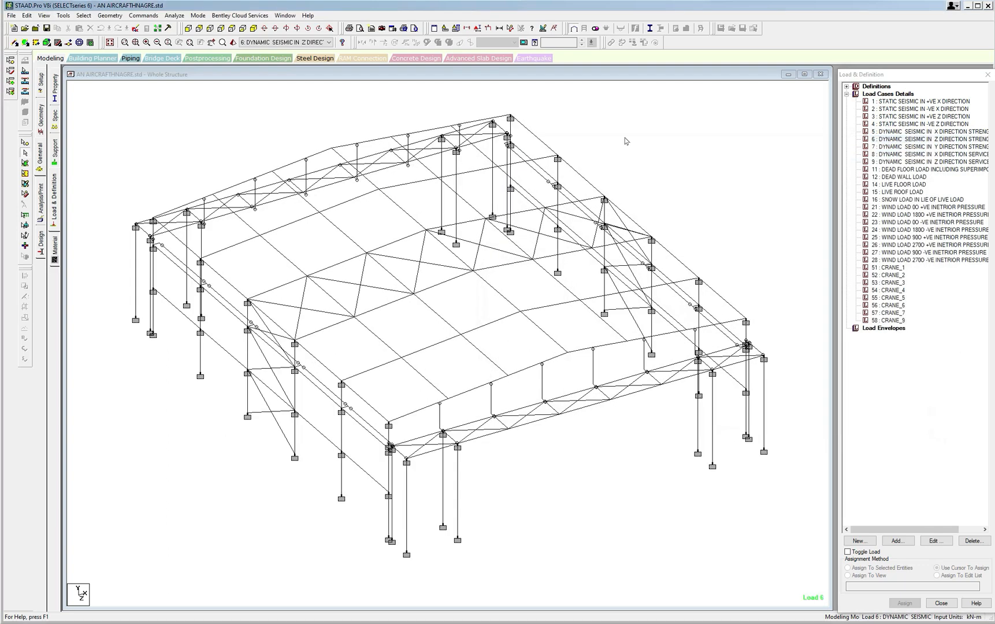
Measure the bay spacing between the near corner column base and the adjacent side-wall column base.
click(510, 28)
scroll(412, 414, up, 3)
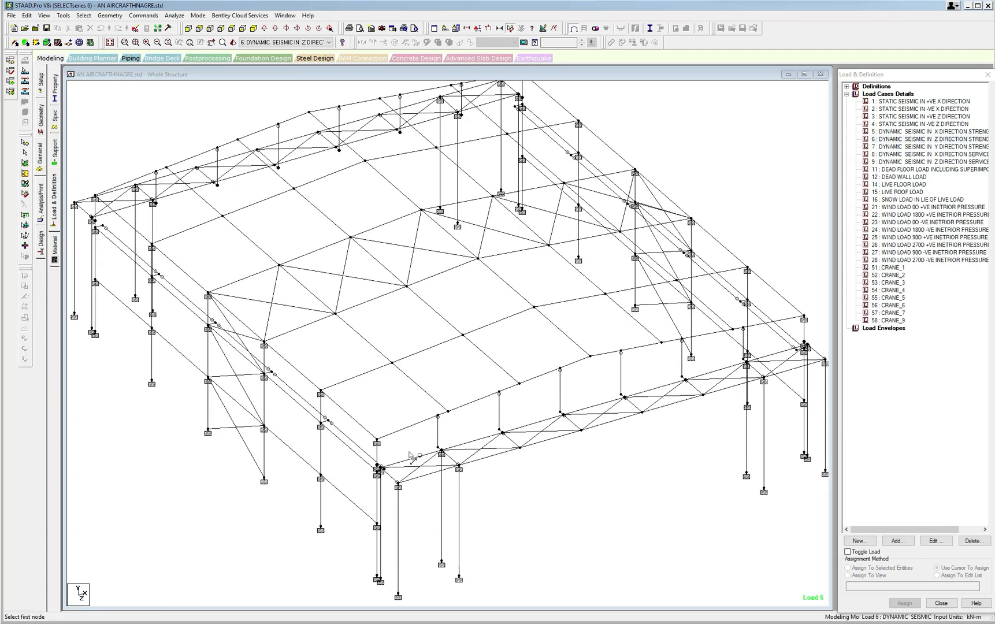
scroll(412, 414, up, 1)
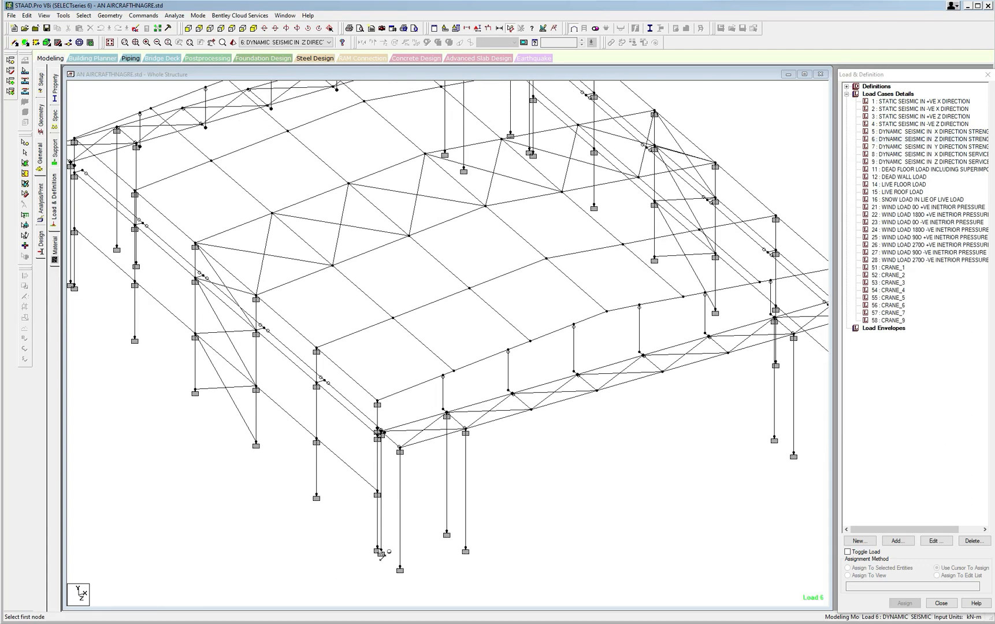
click(378, 550)
click(316, 498)
middle_drag(405, 523, 397, 482)
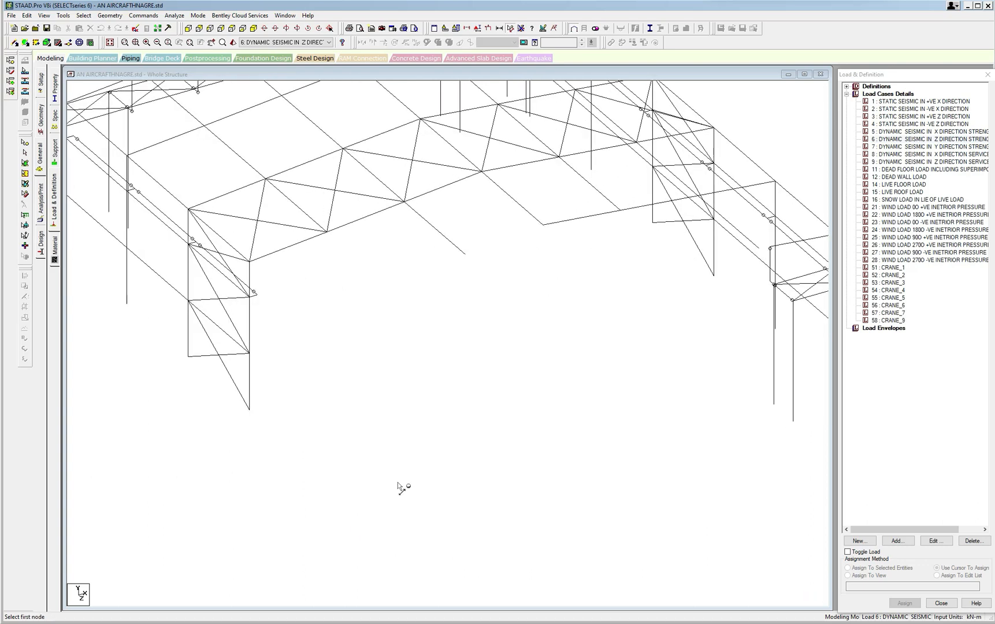
Measure five consecutive bottom-chord panels of the front truss, starting at its near corner column.
scroll(422, 404, up, 1)
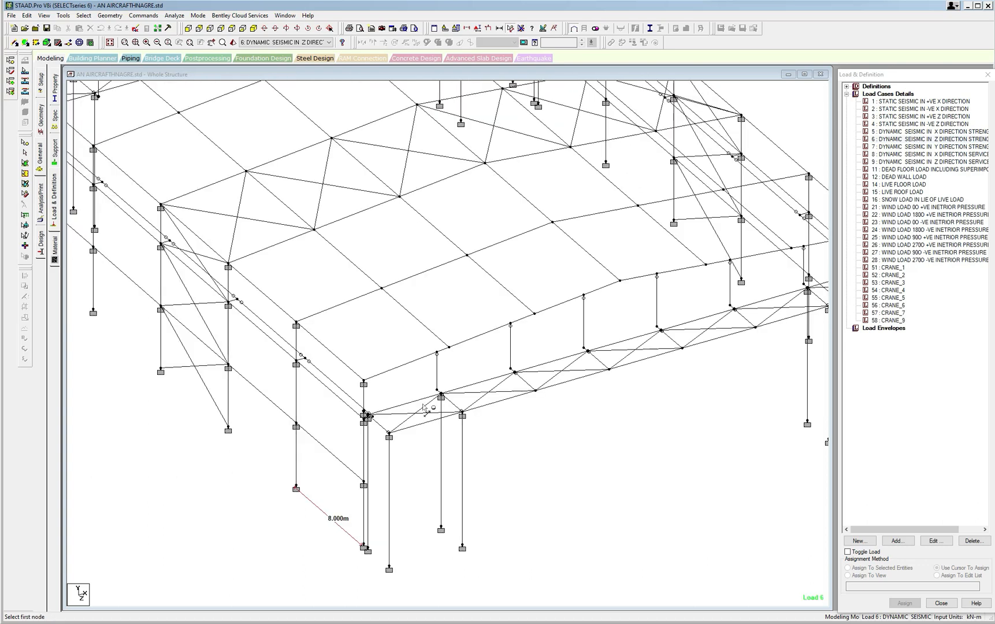
click(389, 433)
click(463, 415)
middle_drag(490, 429, 435, 456)
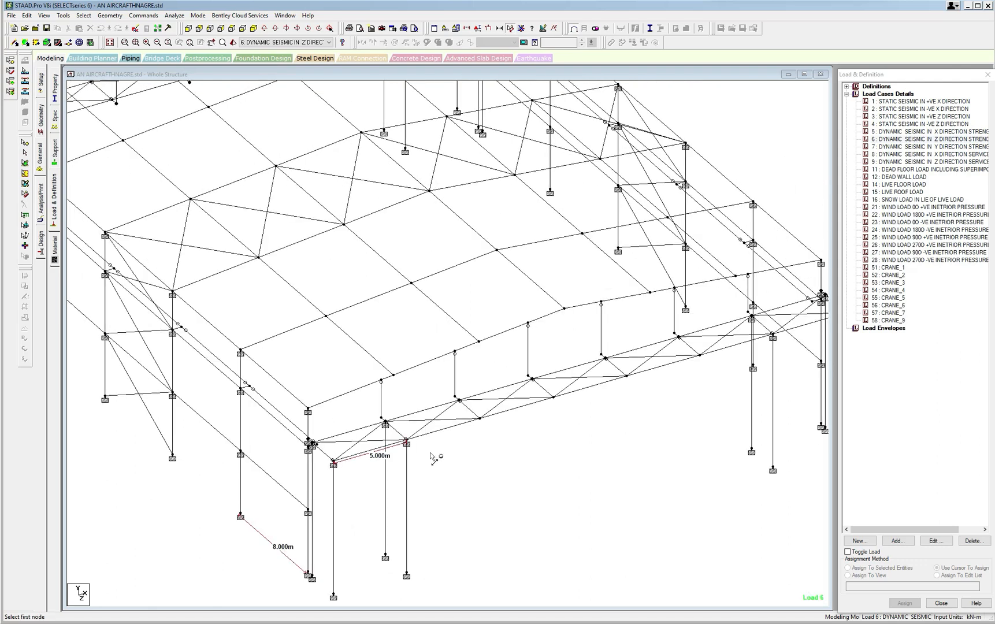
click(407, 433)
click(475, 411)
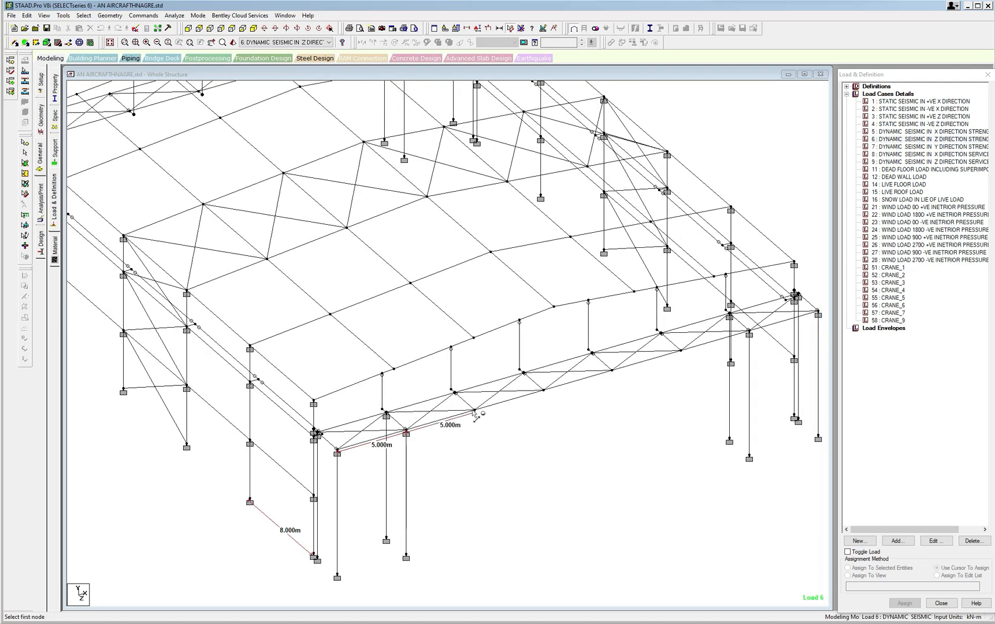
click(543, 392)
click(544, 392)
click(613, 371)
middle_drag(616, 376, 572, 426)
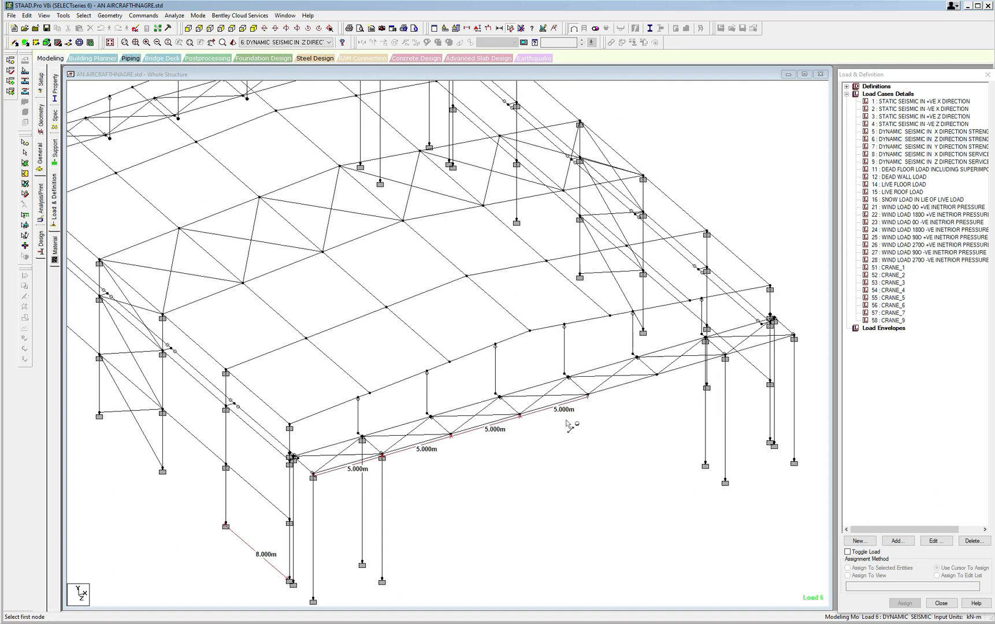
click(589, 395)
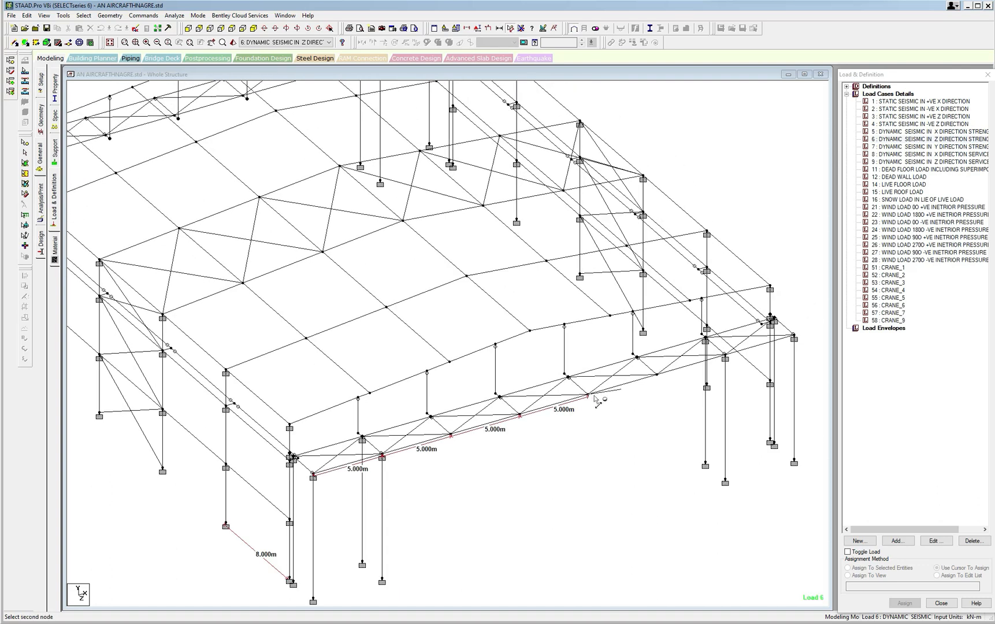
click(658, 375)
scroll(573, 455, down, 2)
scroll(438, 436, down, 1)
middle_drag(448, 449, 508, 467)
middle_drag(406, 406, 408, 428)
scroll(408, 430, down, 1)
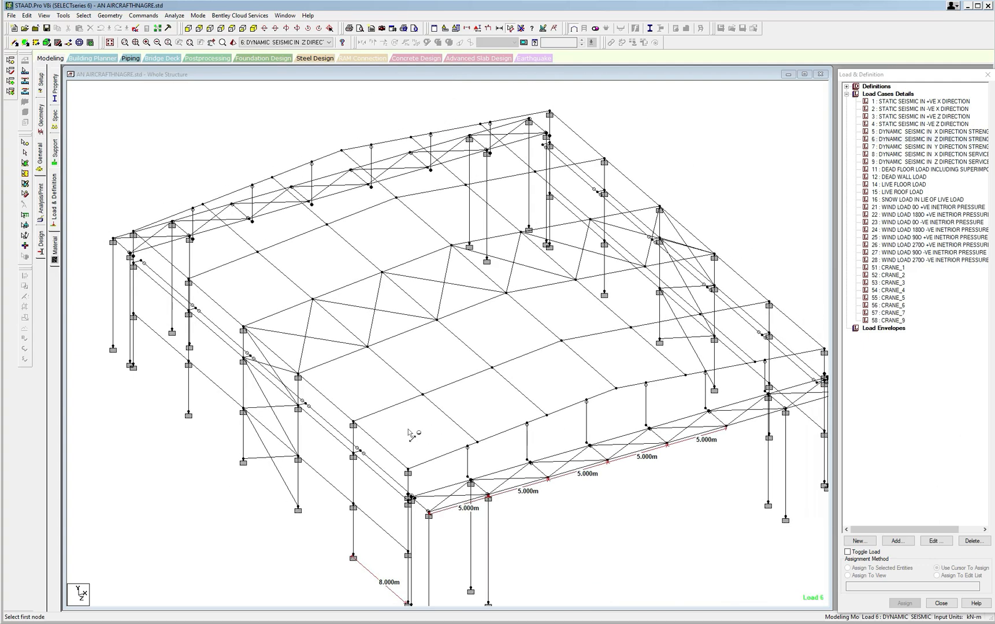
Switch to the WIND LOADS.xls workbook in Excel and show the DEAD LIVE AND COLATERAL sheet.
click(329, 623)
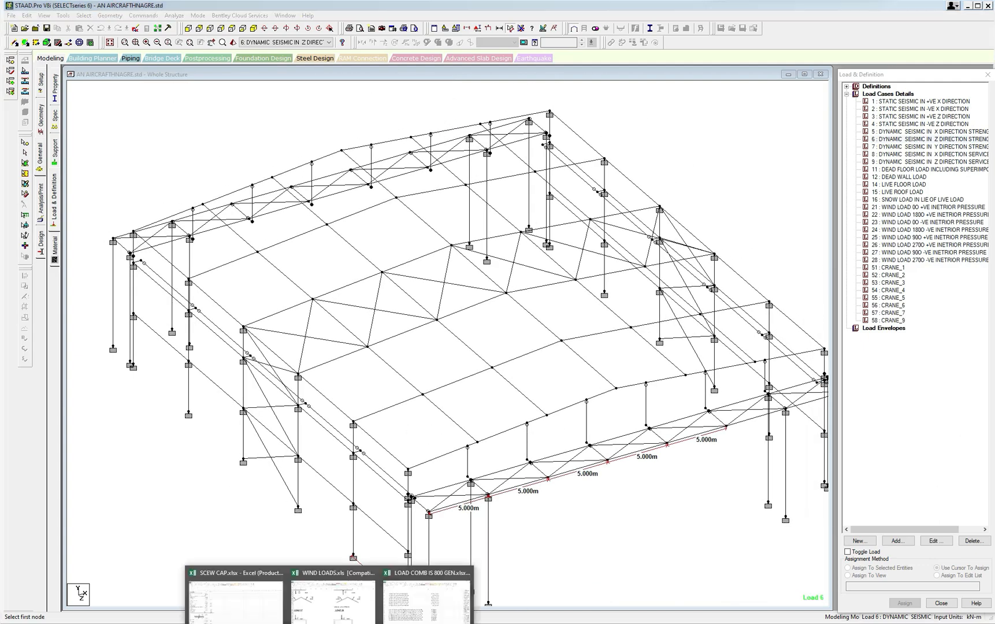
click(347, 600)
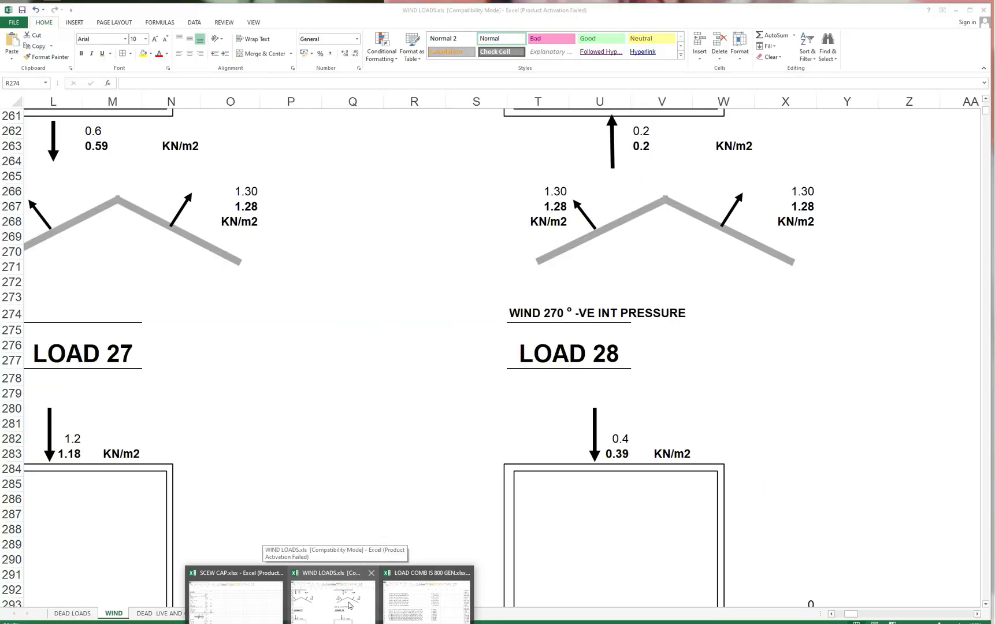
scroll(334, 347, up, 13)
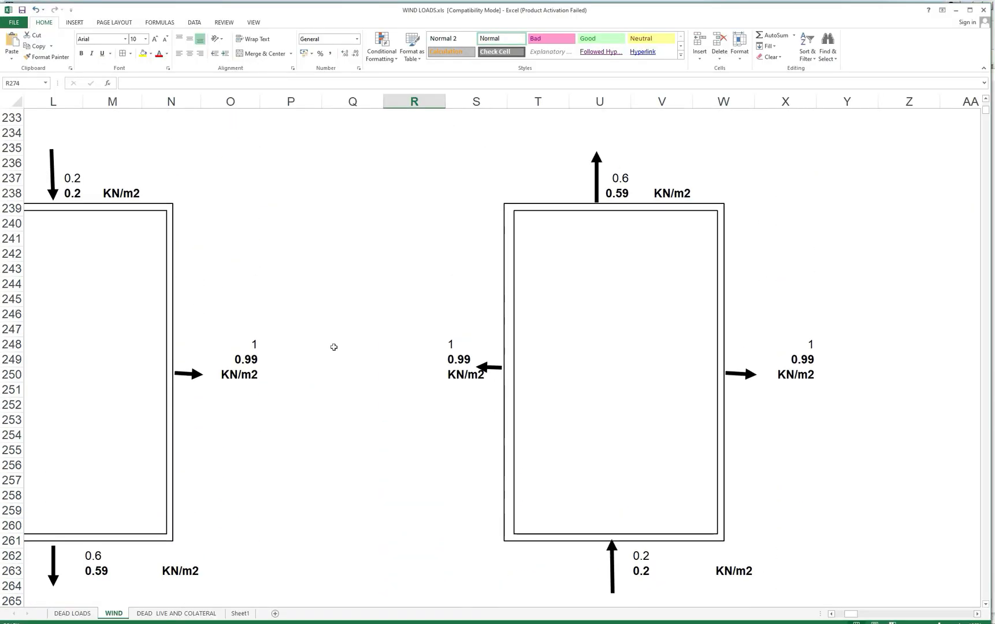
scroll(334, 347, up, 15)
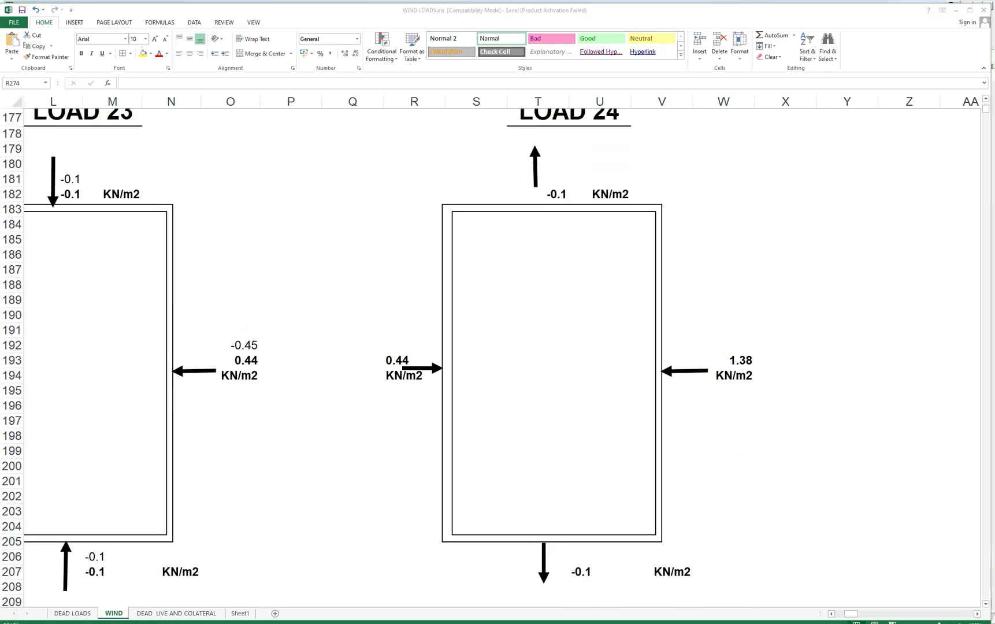
key(ctrl+Page_Down)
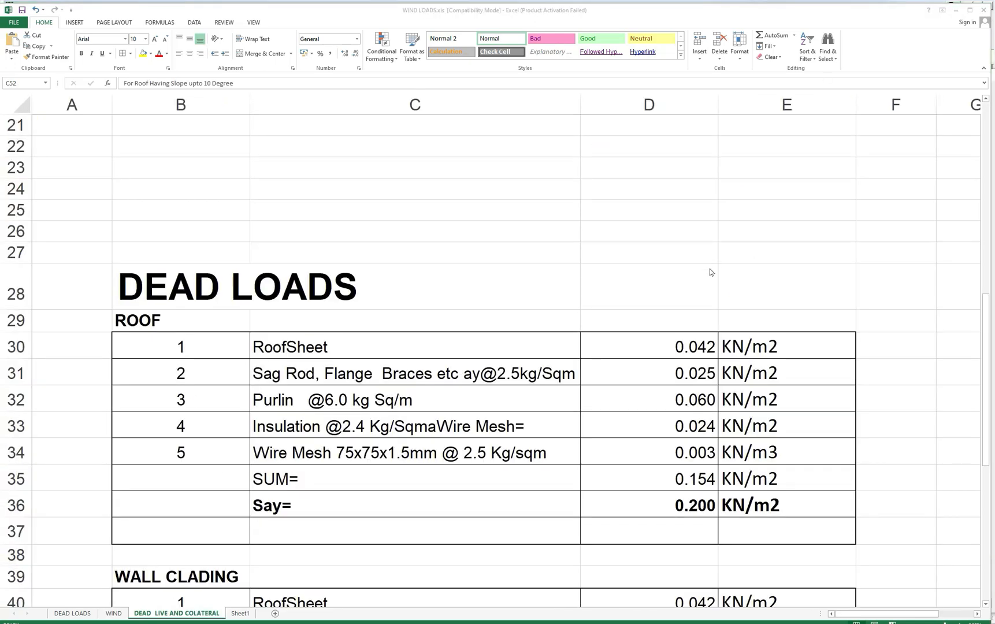
Calculate the line load for half a bay as =8/2*0.2 in D25 and enter the unit KN/m in E25.
click(628, 211)
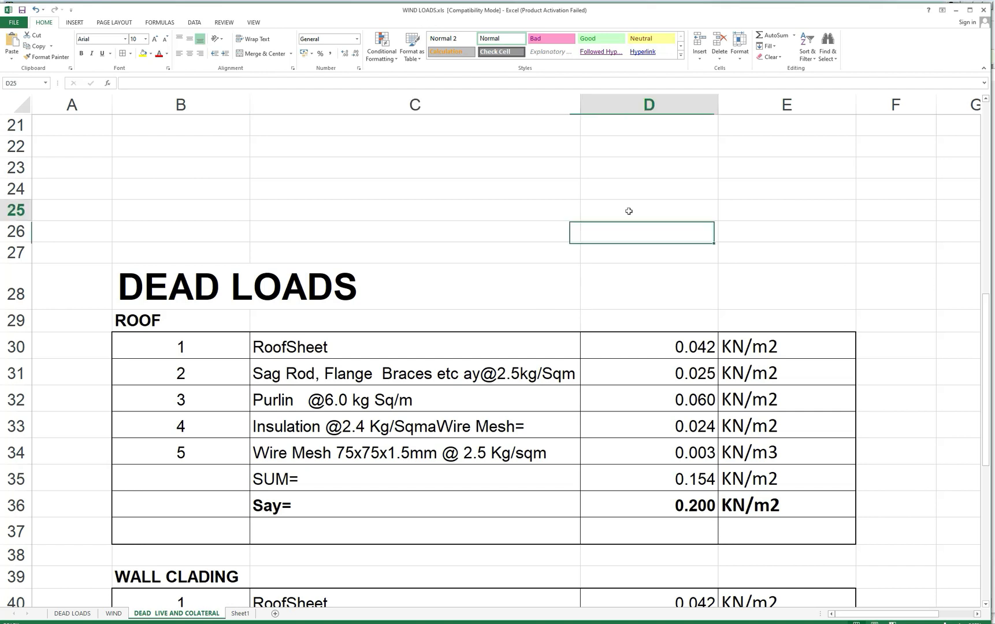
text(=)
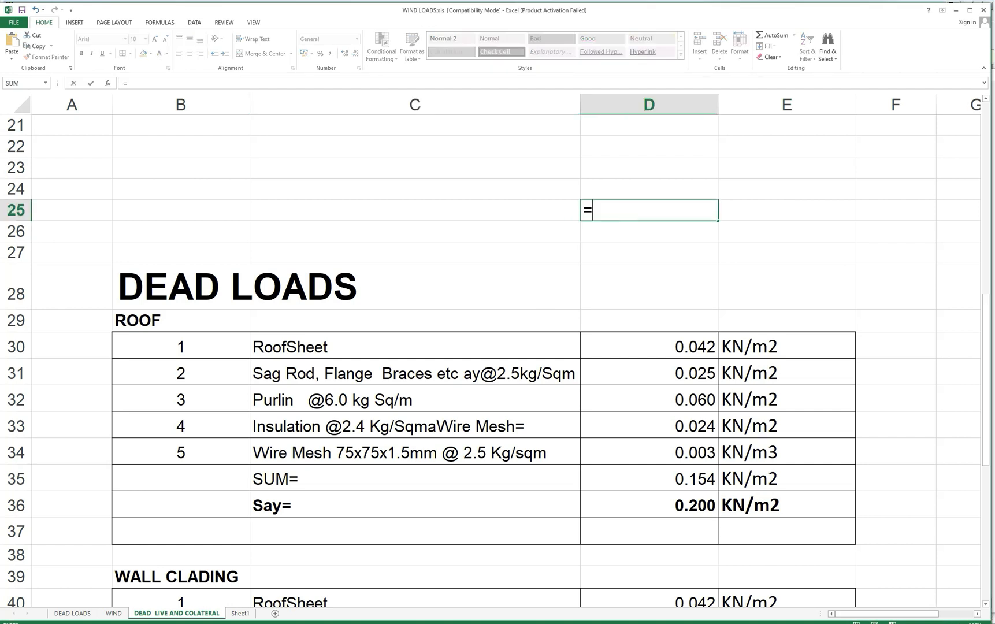
key(BackSpace)
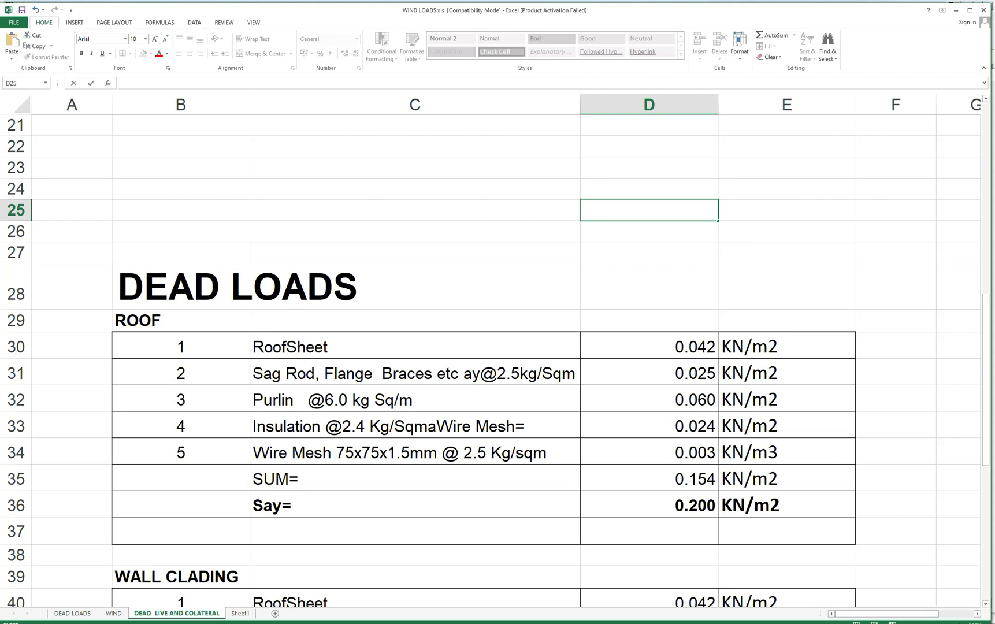
text(=8/2)
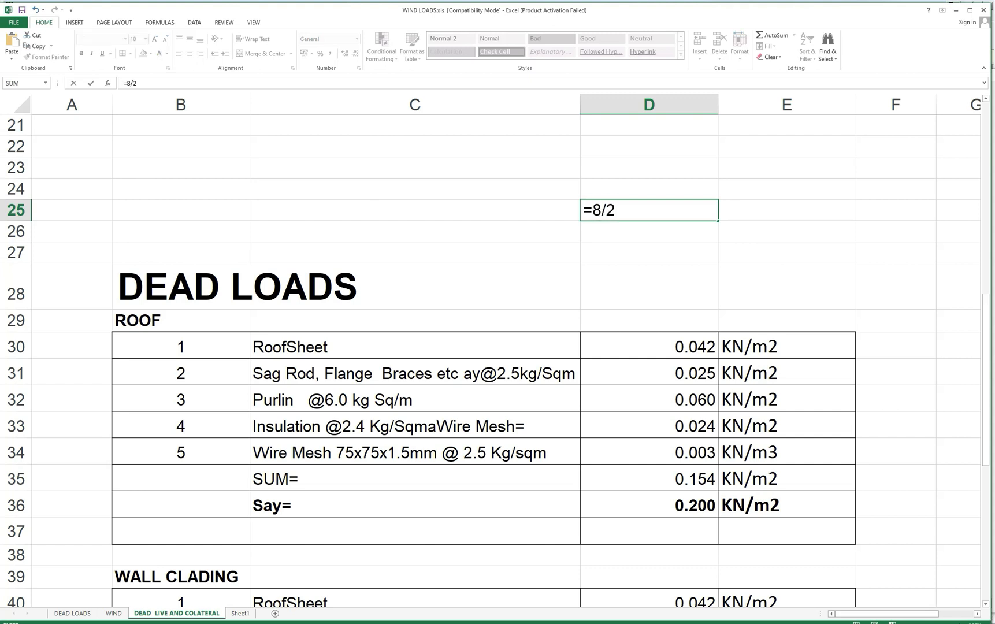
text(*0.2)
key(Return)
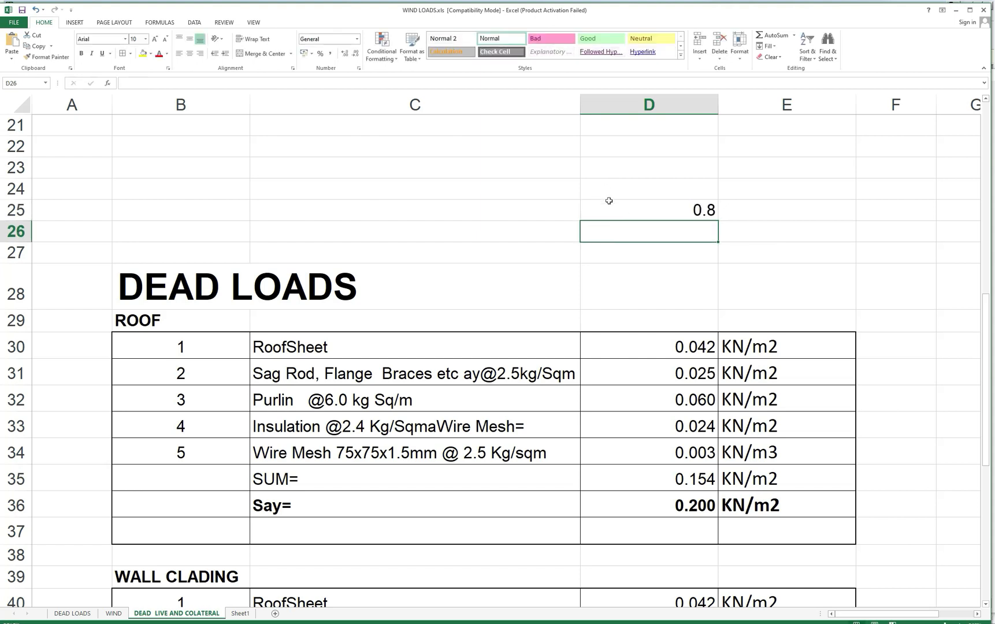
click(731, 214)
text(KN)
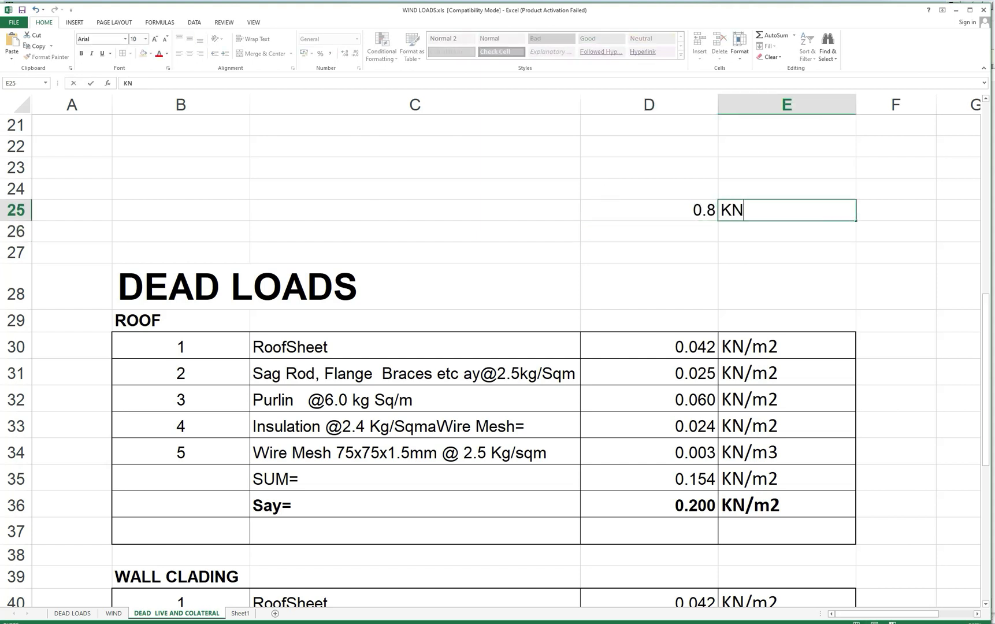
text(/m)
click(705, 234)
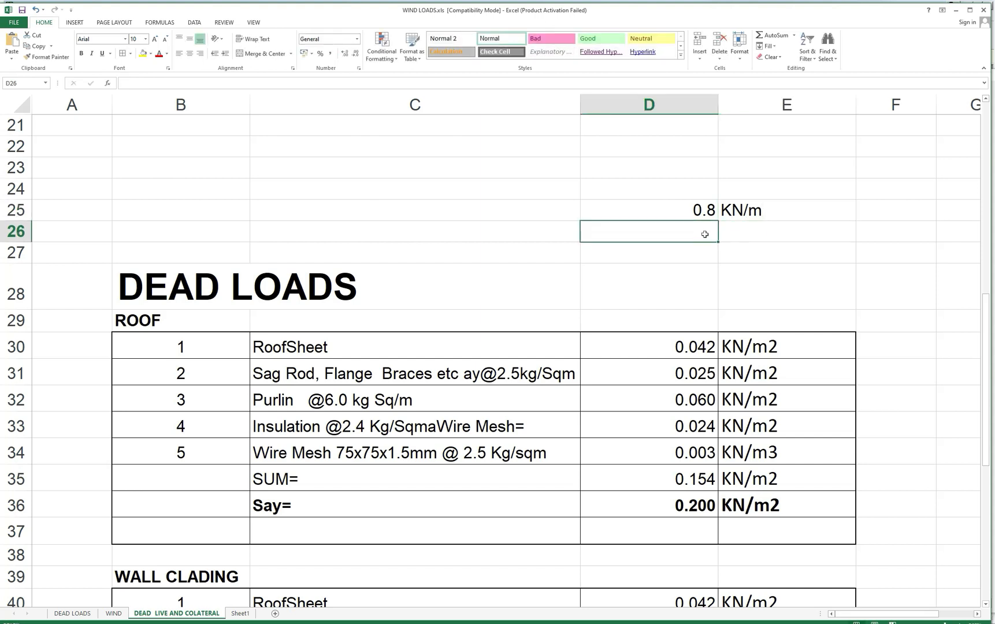
Calculate the line load for a full bay as =8*0.2 in D26 and copy the KN/m unit down to E26.
text(=)
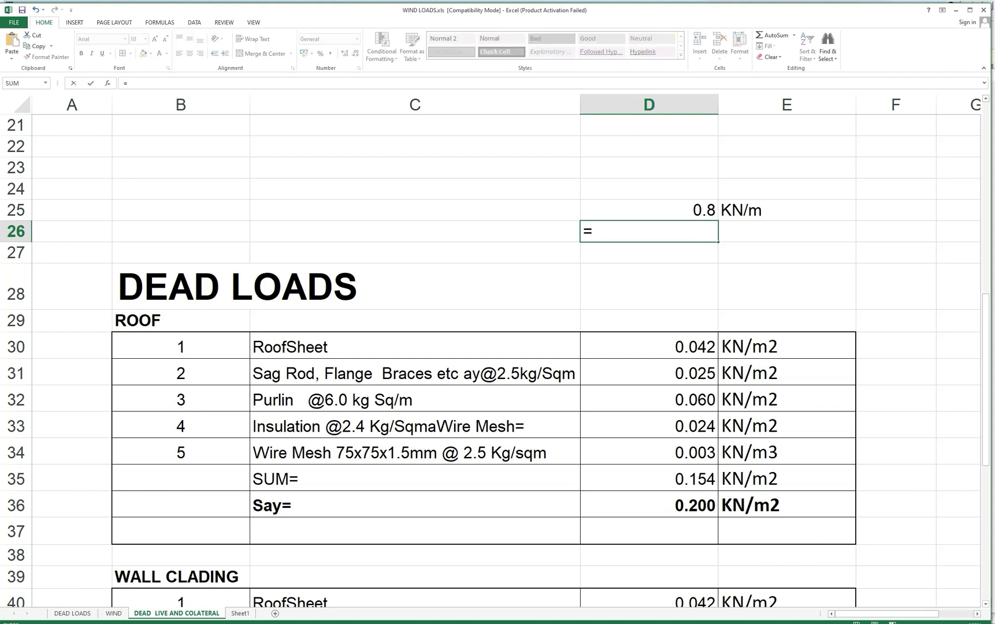
text(8*0.2)
key(Return)
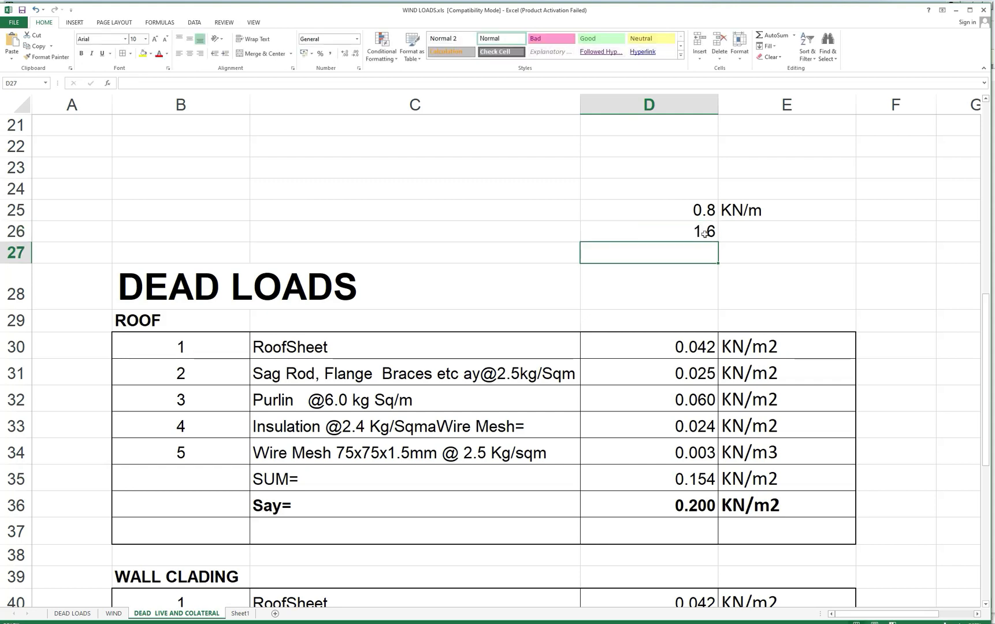
click(760, 215)
drag(856, 220, 855, 241)
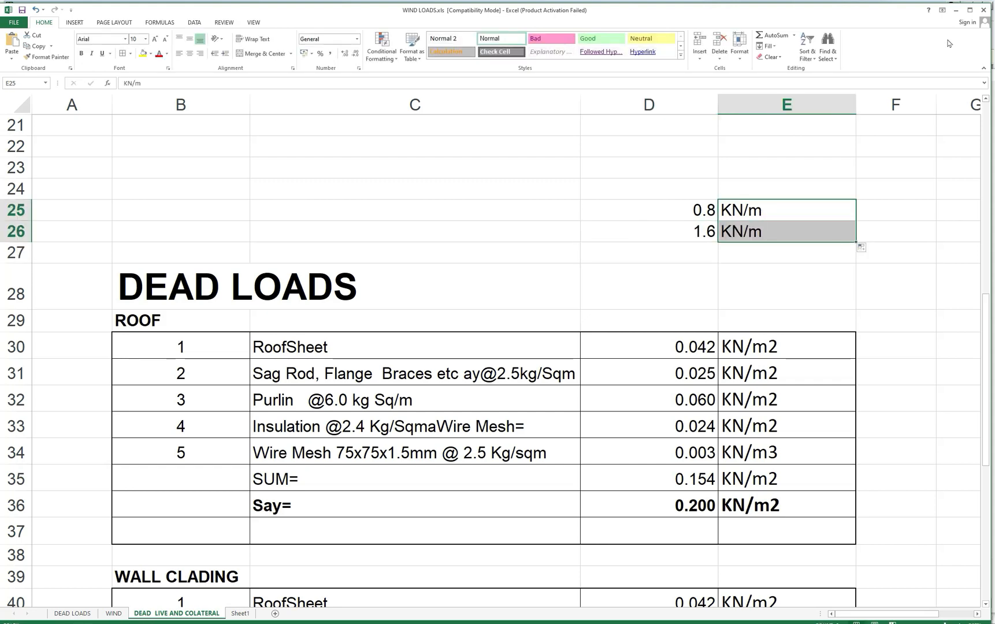
Return to the STAAD.Pro model and measure the first two bays along the side eave from the near corner column.
click(956, 10)
scroll(404, 307, up, 4)
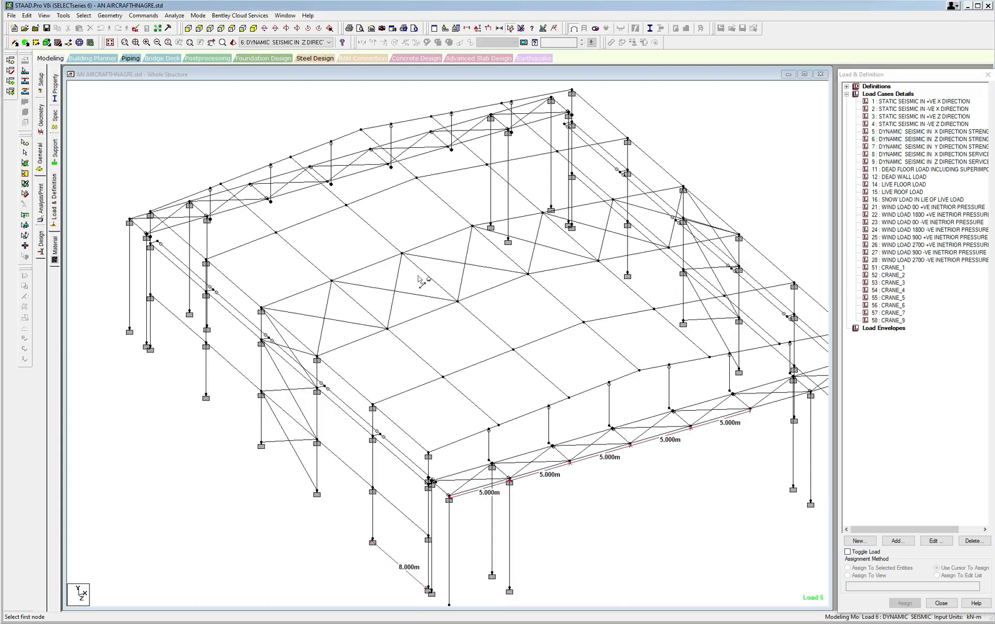
scroll(338, 393, down, 3)
scroll(375, 377, up, 3)
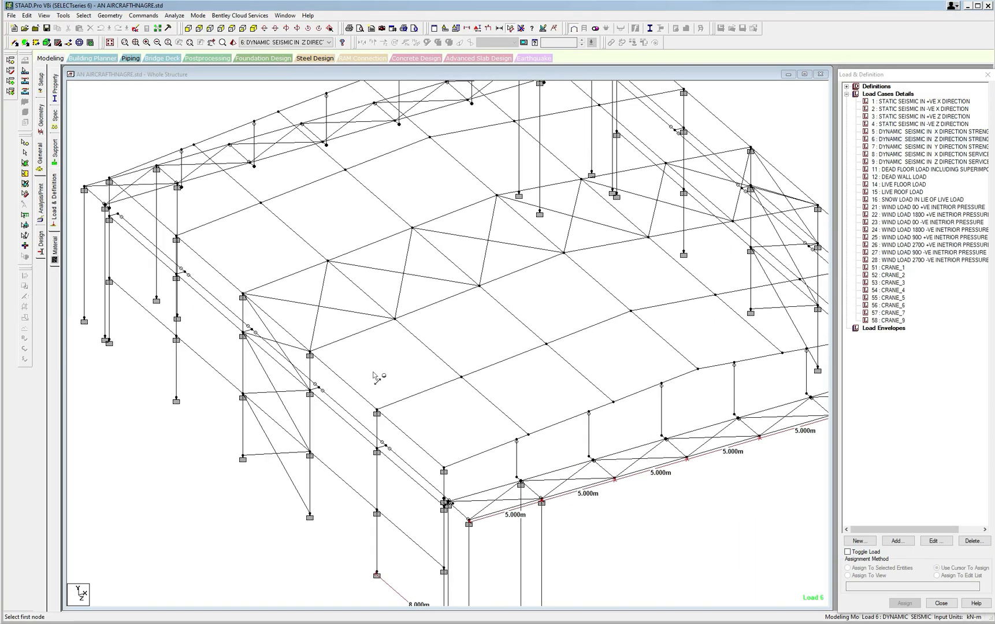
scroll(220, 262, up, 1)
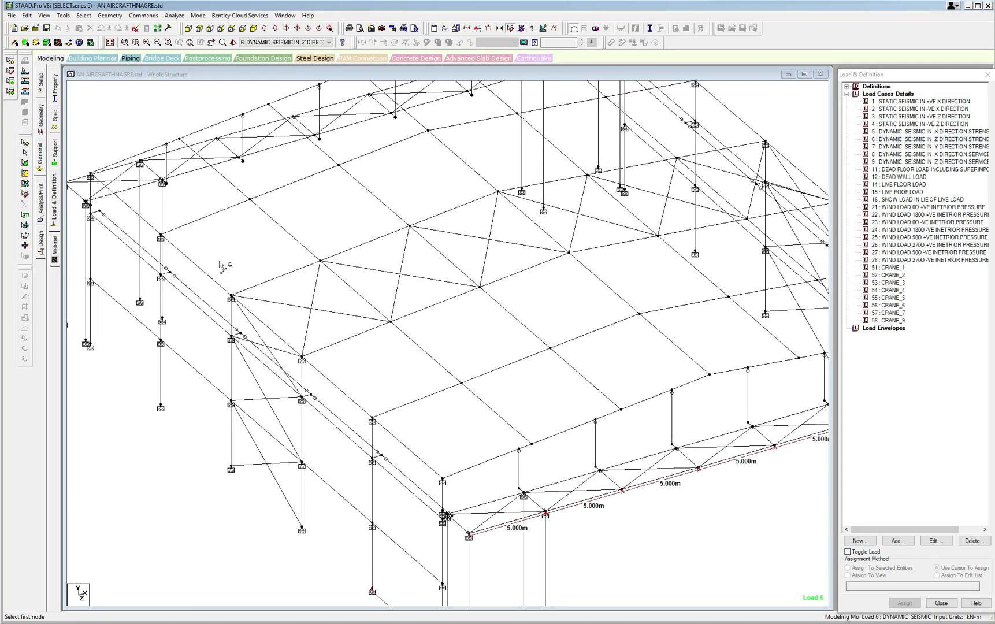
click(443, 482)
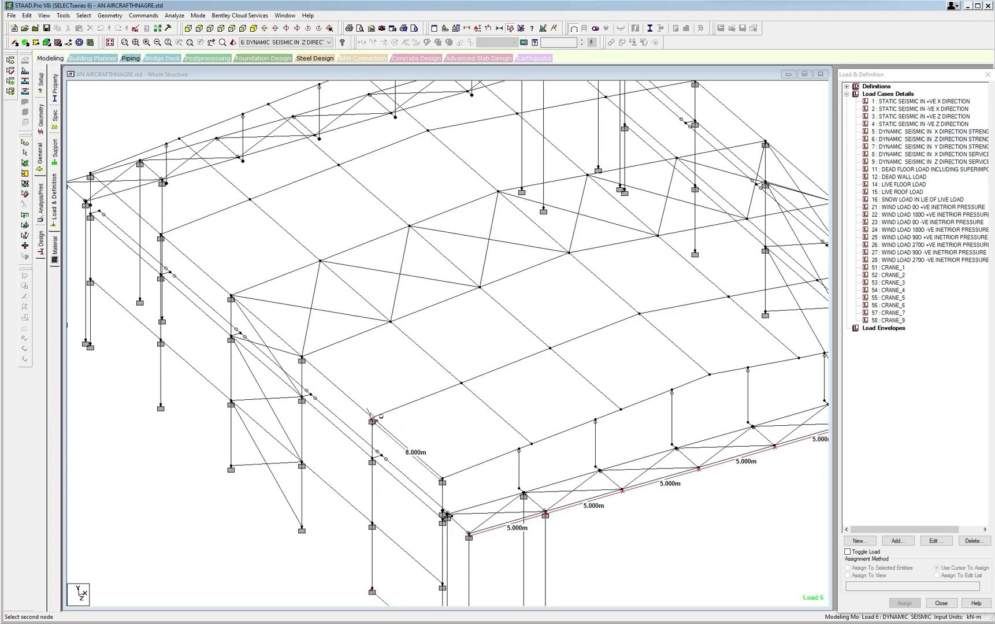
click(302, 361)
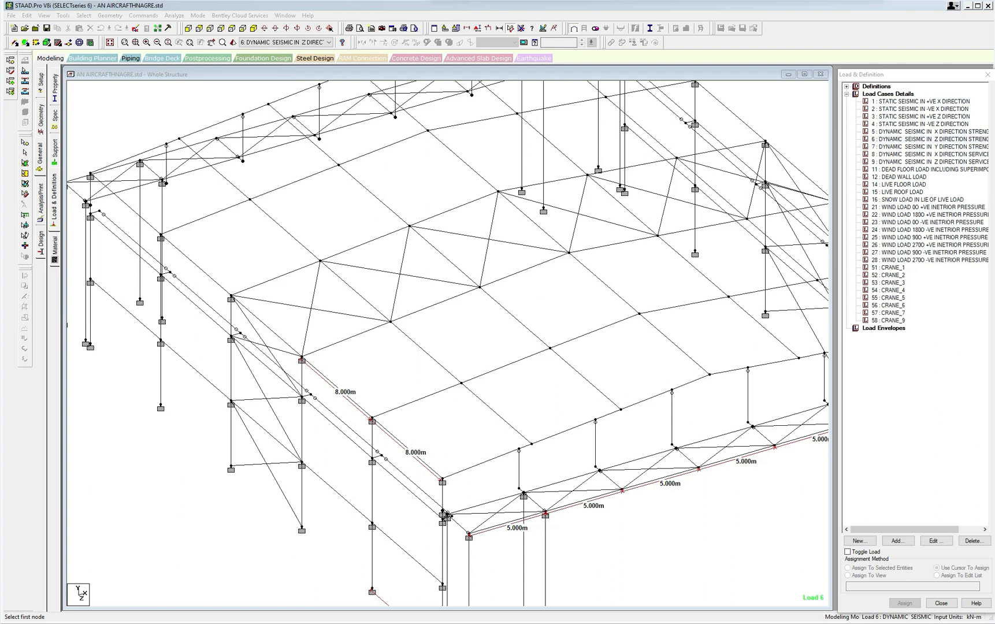
key(ctrl+shift+d)
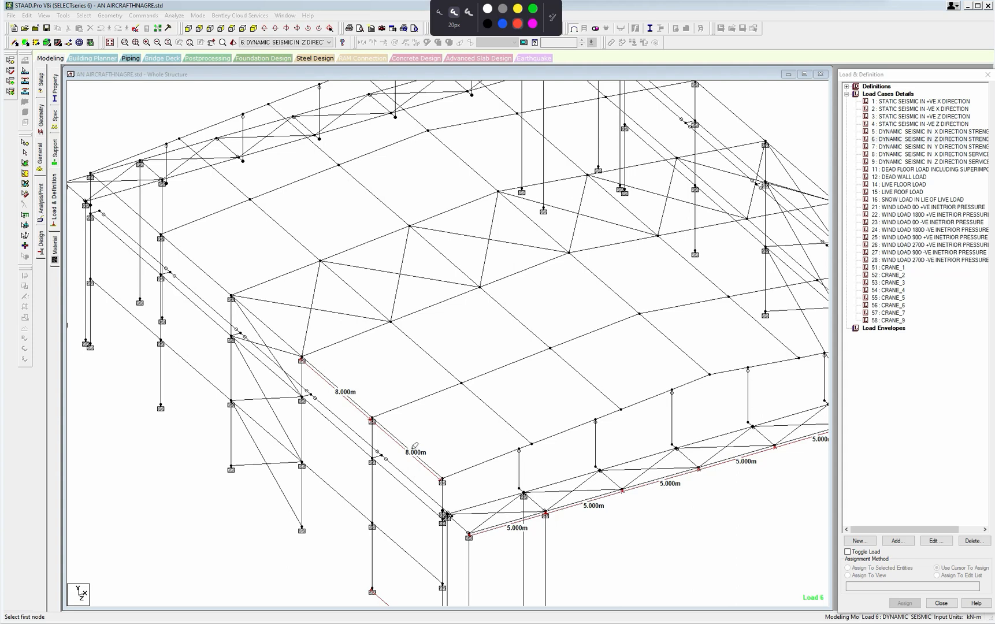
drag(407, 449, 583, 388)
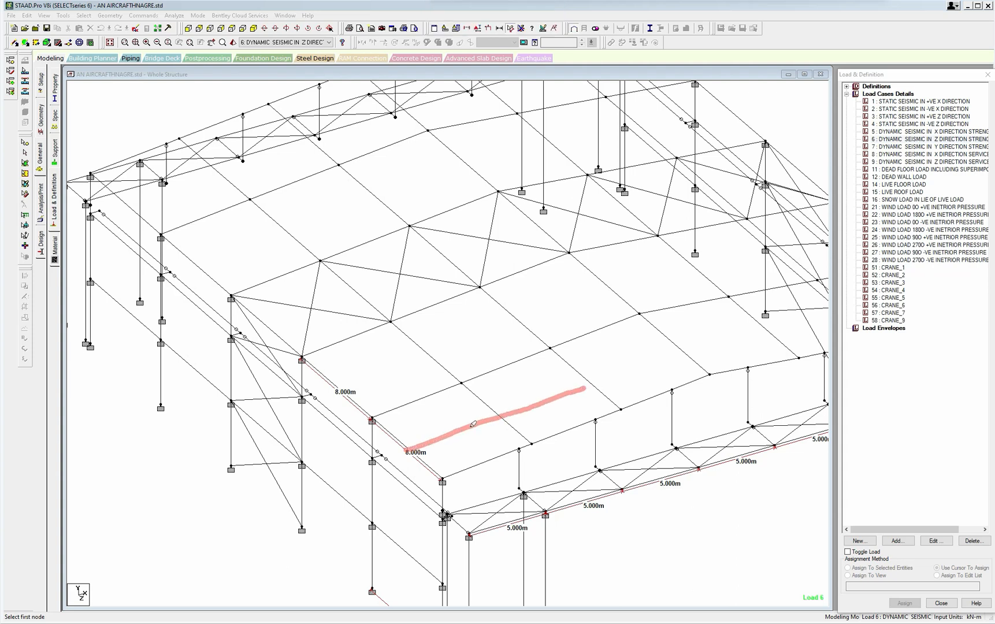
mouse_move(472, 424)
mouse_down()
mouse_move(501, 455)
mouse_move(482, 432)
mouse_move(460, 473)
mouse_move(462, 461)
mouse_up()
mouse_move(470, 434)
mouse_down()
mouse_move(471, 462)
mouse_move(485, 445)
mouse_move(488, 459)
mouse_move(481, 457)
mouse_up()
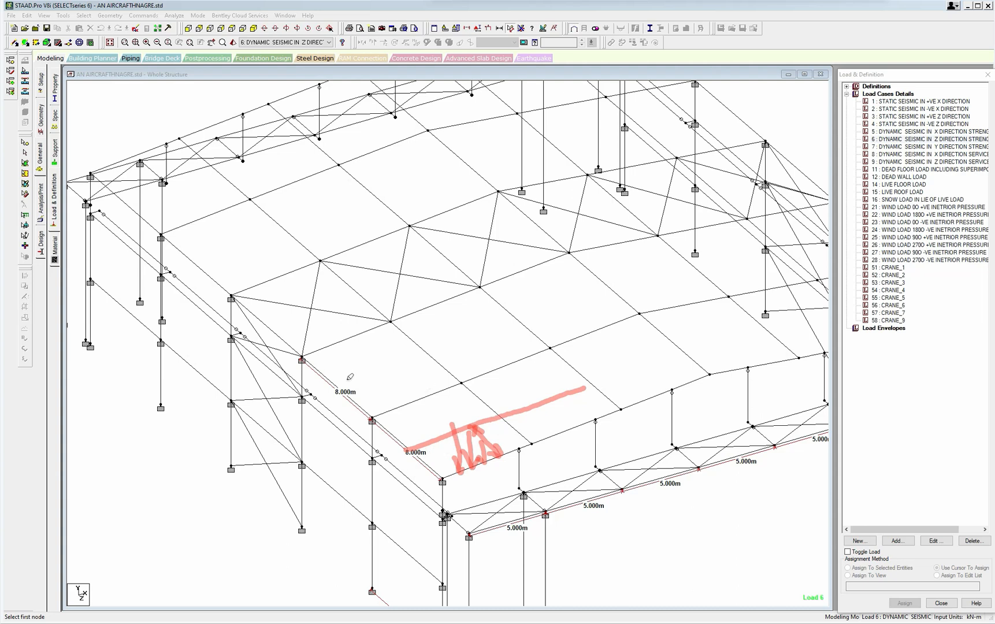
drag(338, 382, 522, 322)
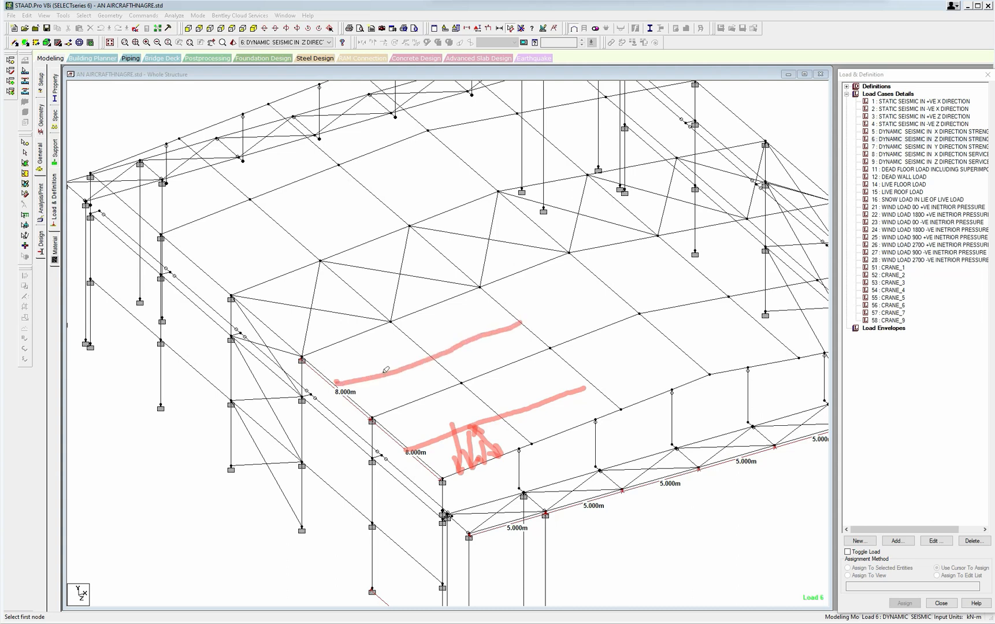
mouse_move(386, 371)
mouse_down()
mouse_move(441, 434)
mouse_move(432, 449)
mouse_up()
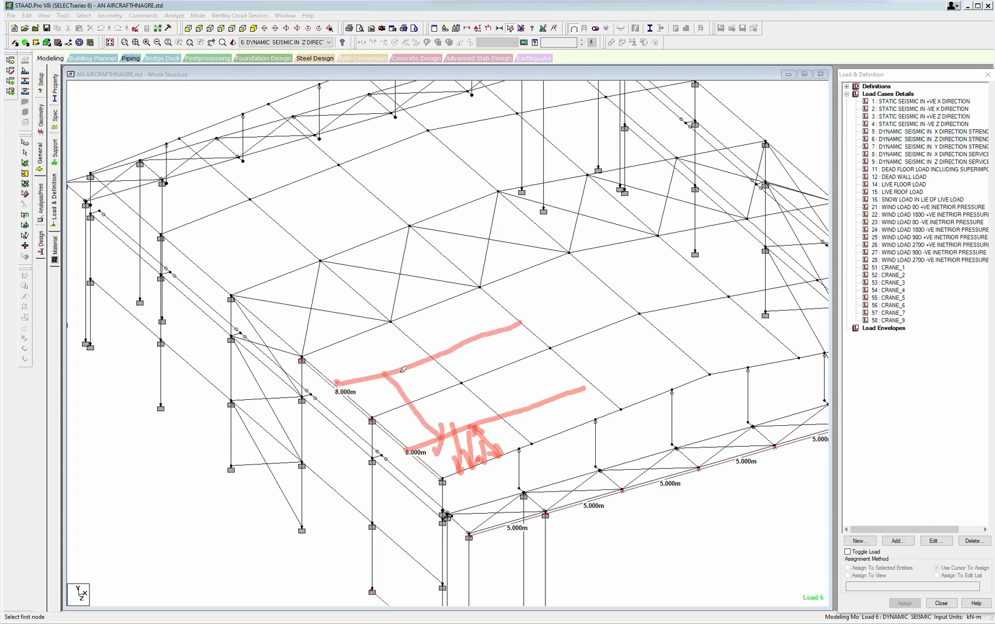
mouse_move(383, 381)
mouse_down()
mouse_move(434, 386)
mouse_move(450, 363)
mouse_move(483, 363)
mouse_up()
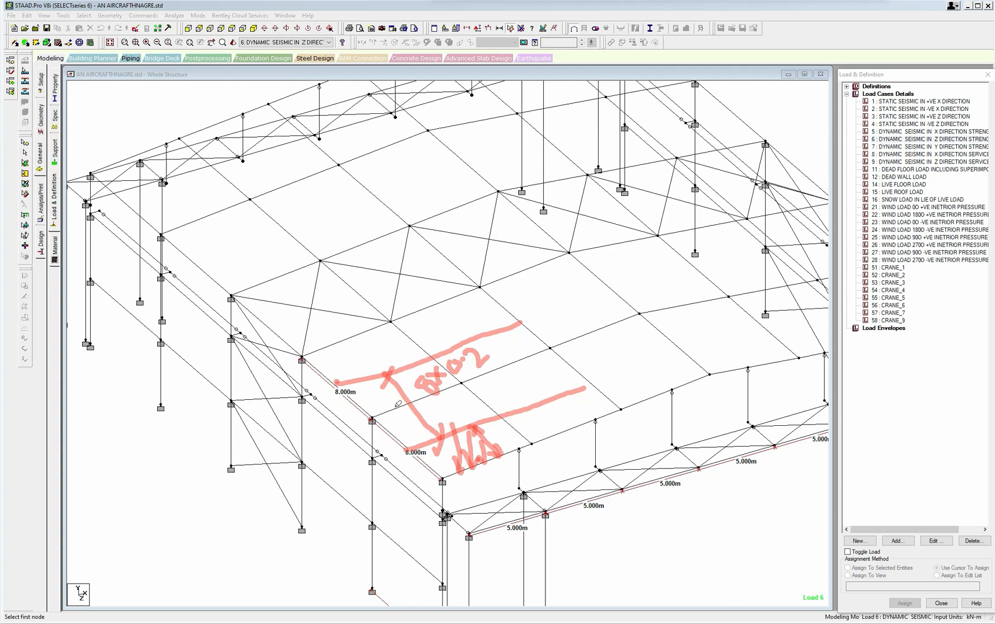
mouse_move(504, 354)
mouse_down()
mouse_move(502, 367)
mouse_move(610, 326)
mouse_up()
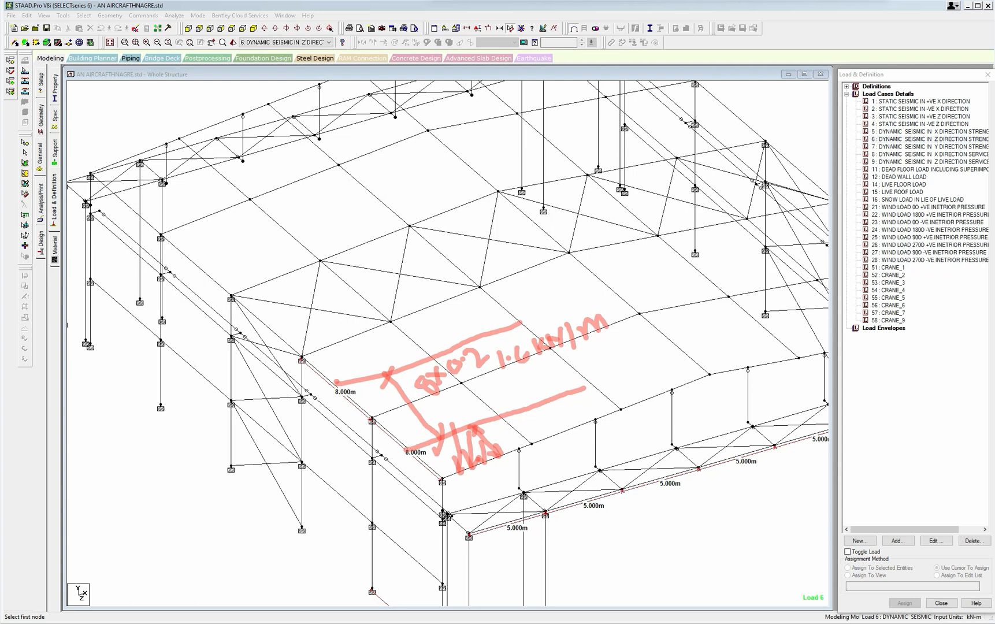
key(Escape)
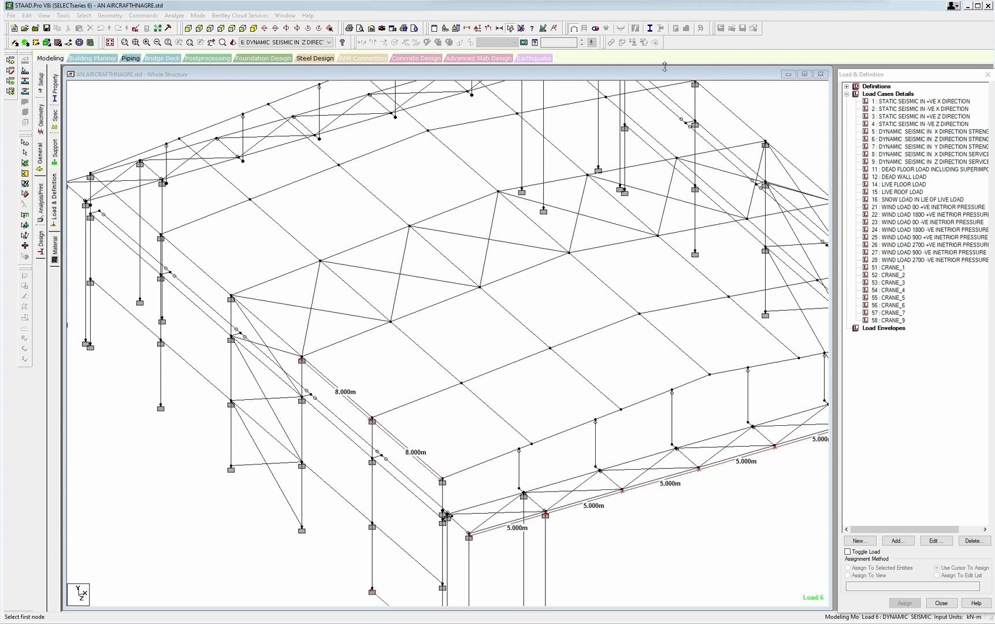
Add uniform GY member loads of -0.8 kN/m and -1.6 kN/m to load case 12, DEAD WALL LOAD.
click(893, 179)
click(897, 541)
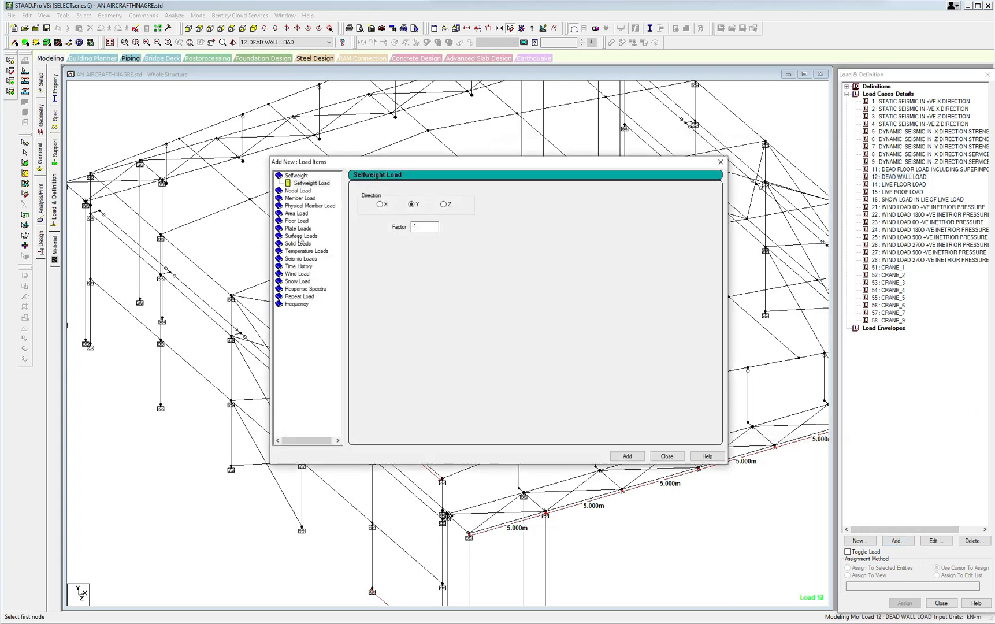
click(299, 198)
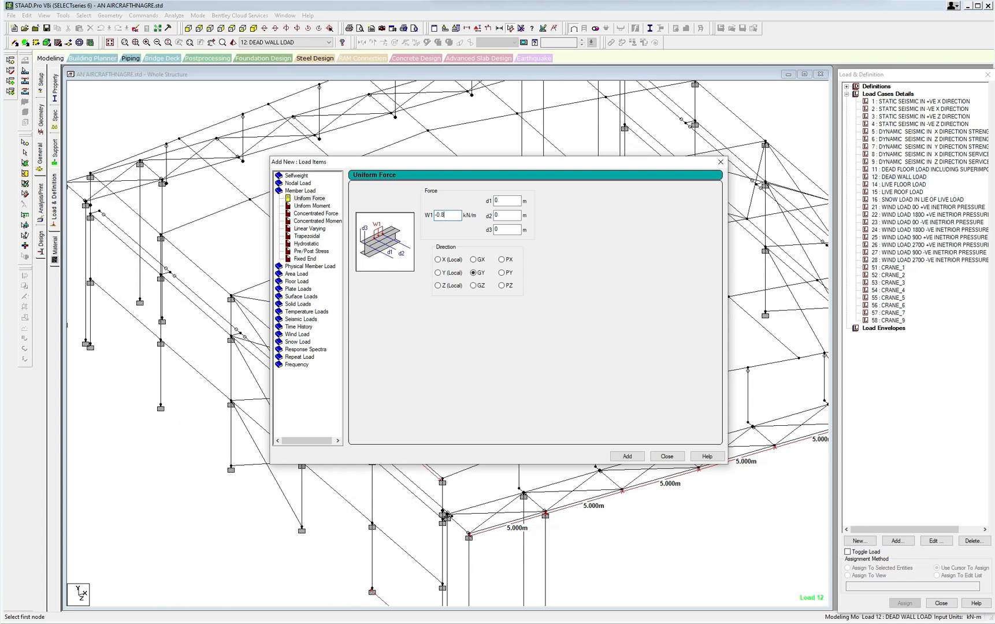
click(627, 456)
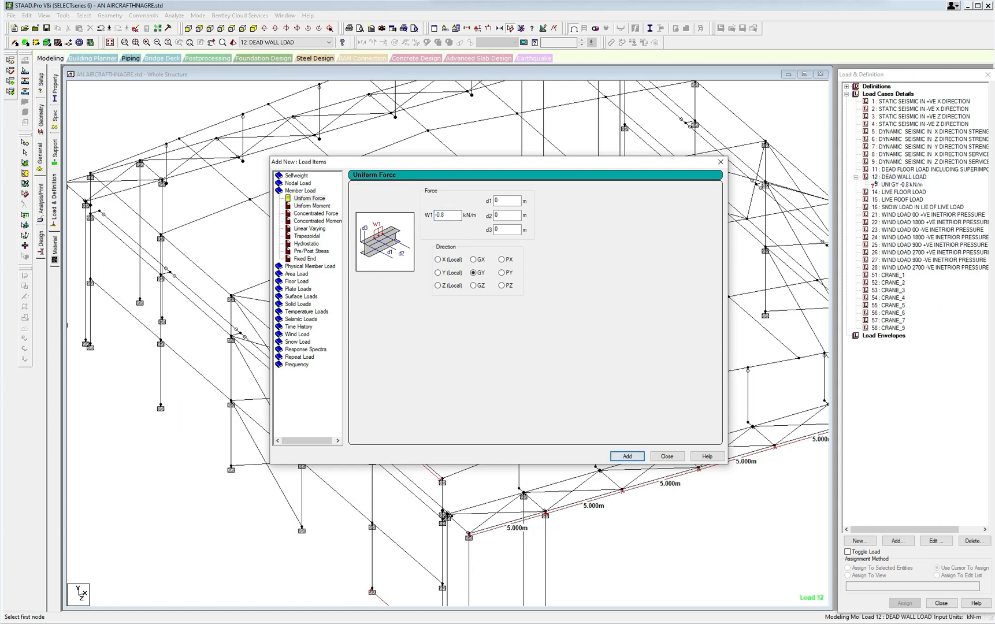
double_click(445, 215)
text(-1)
click(627, 457)
click(667, 456)
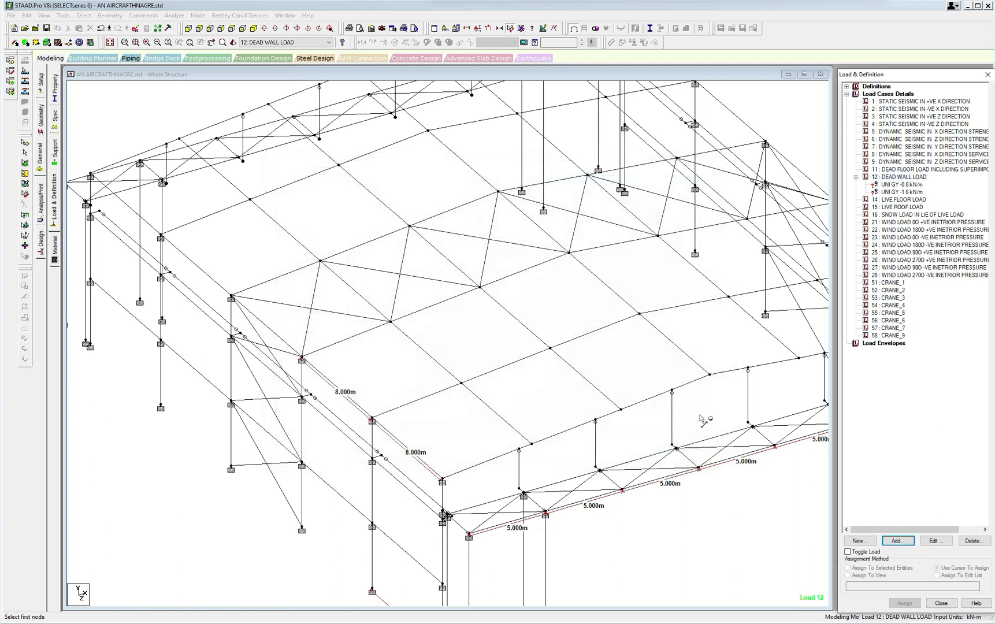
Select the roof rafters by their section property, 2 ISWB600H, and isolate them in the view.
click(895, 185)
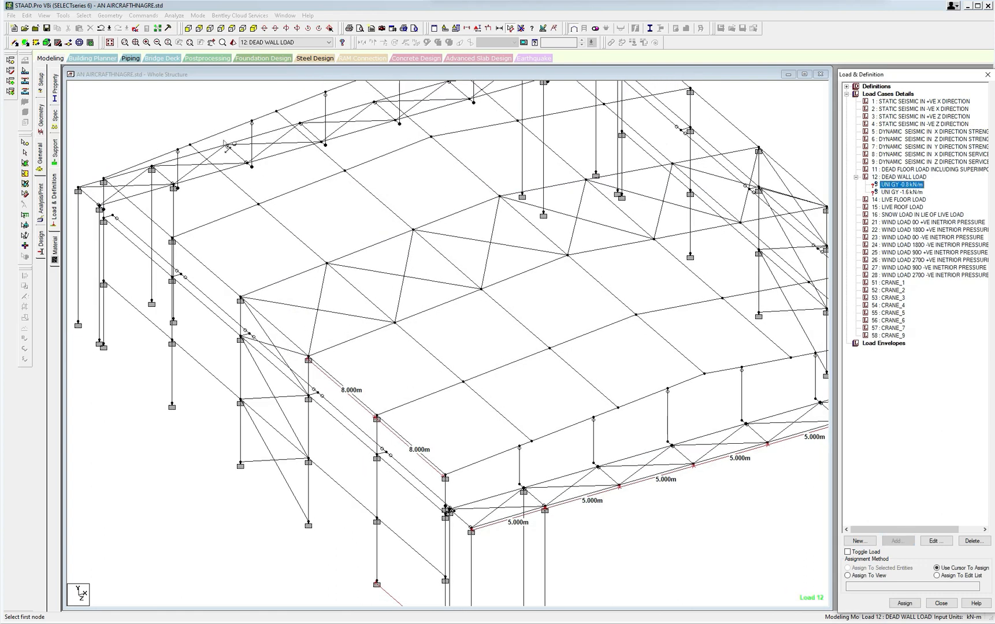
click(83, 15)
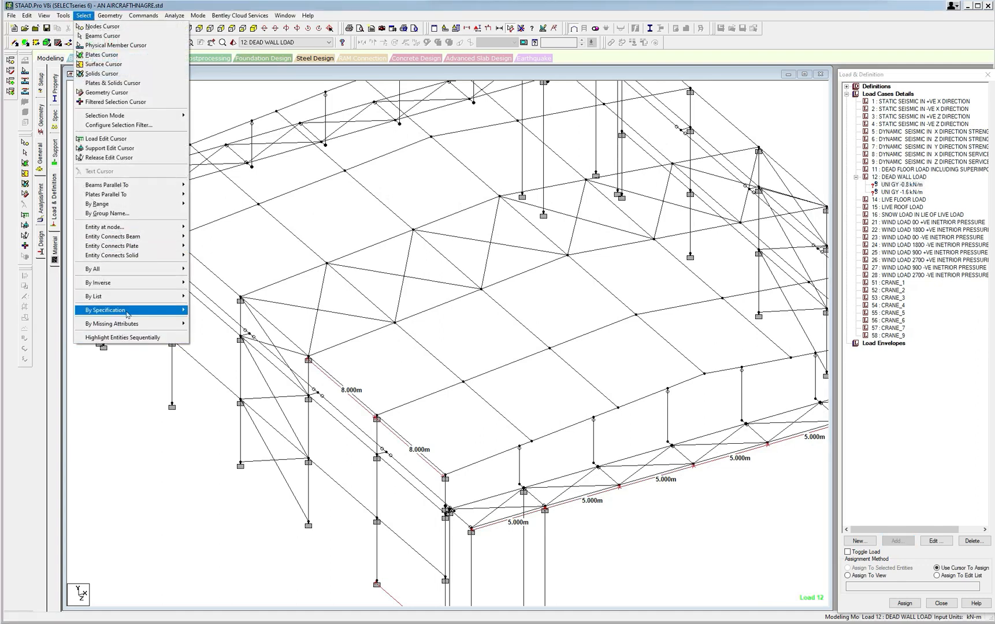
mouse_move(128, 314)
click(211, 319)
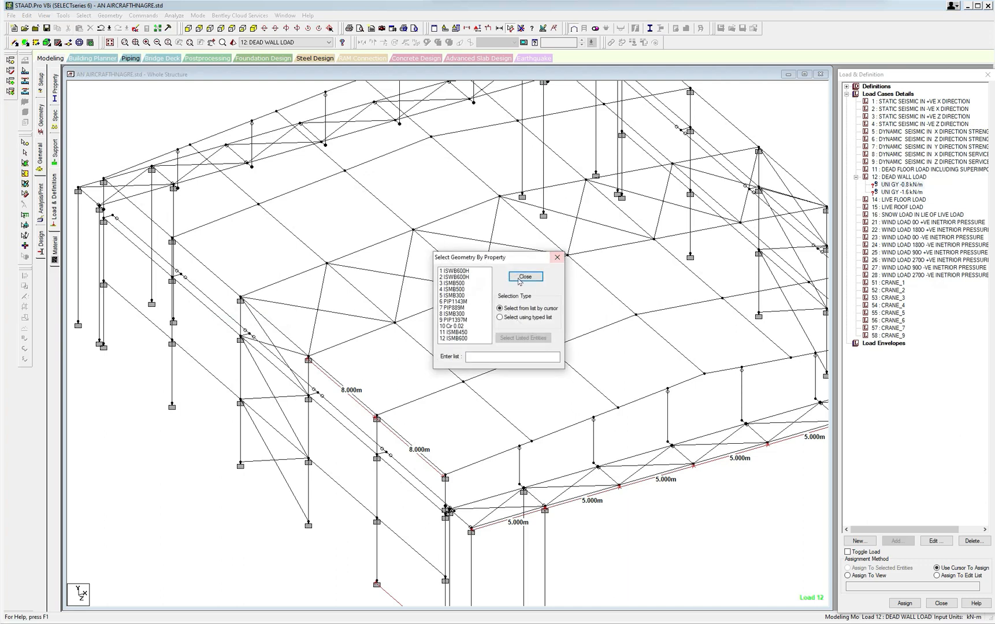
click(457, 276)
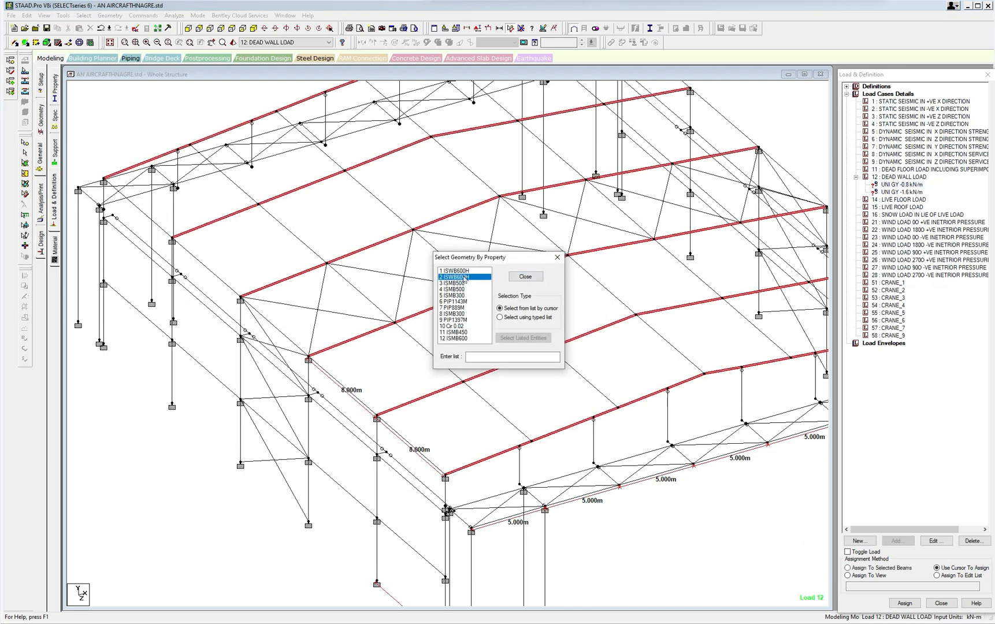
click(557, 258)
click(44, 16)
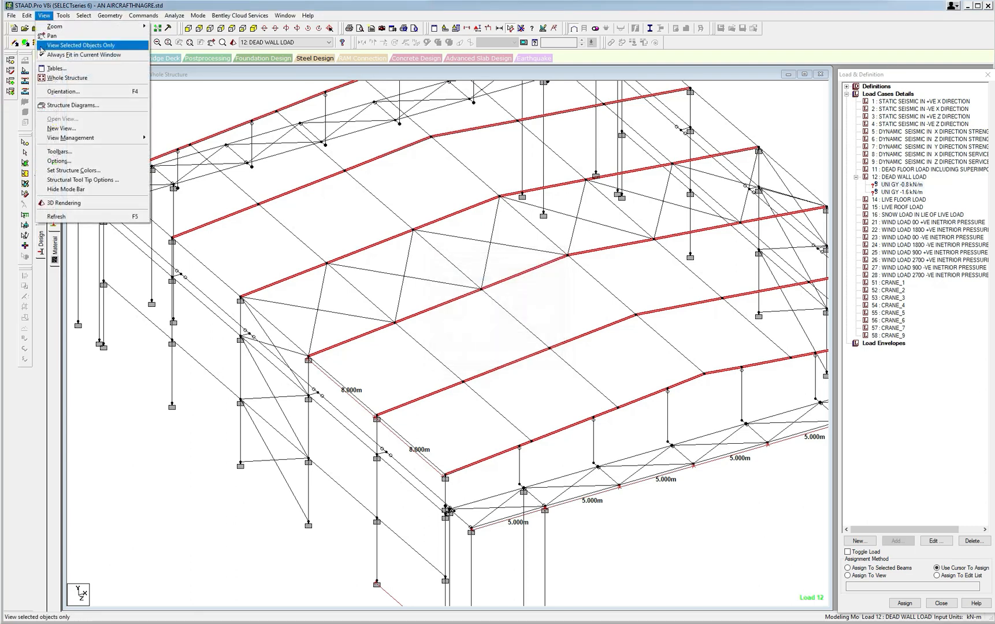
click(81, 45)
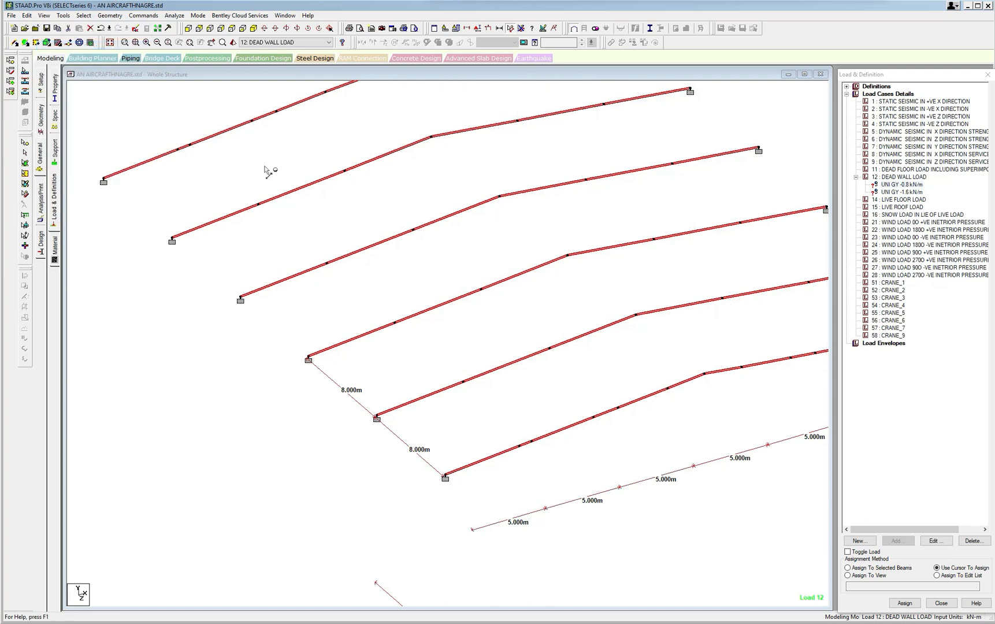
In plan view, assign the UNI GY -0.8 kN/m load to the rafters of the first and last frames.
click(232, 28)
scroll(351, 205, down, 2)
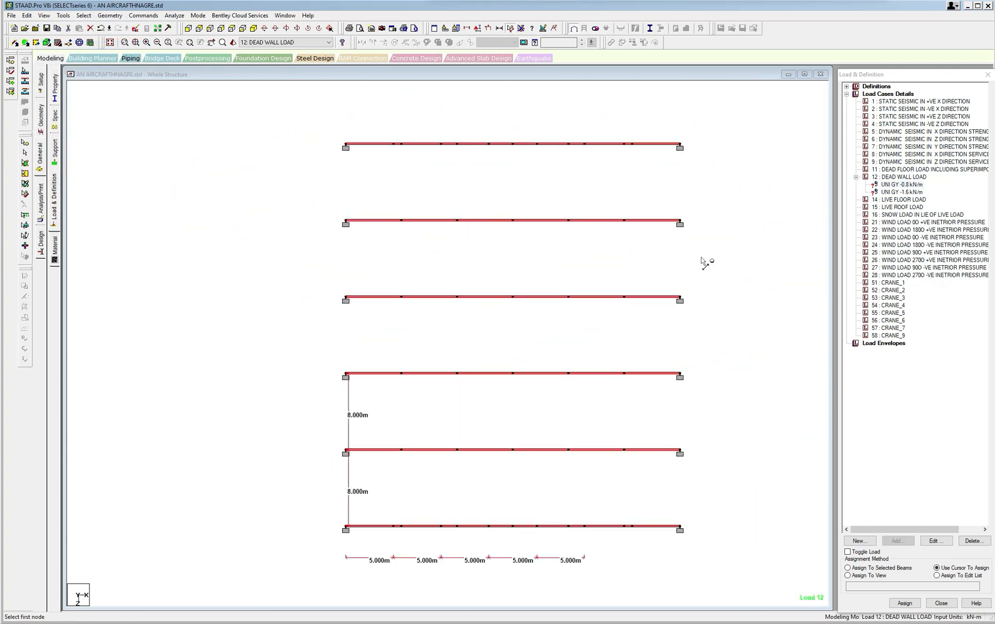
click(897, 186)
middle_drag(539, 190, 535, 189)
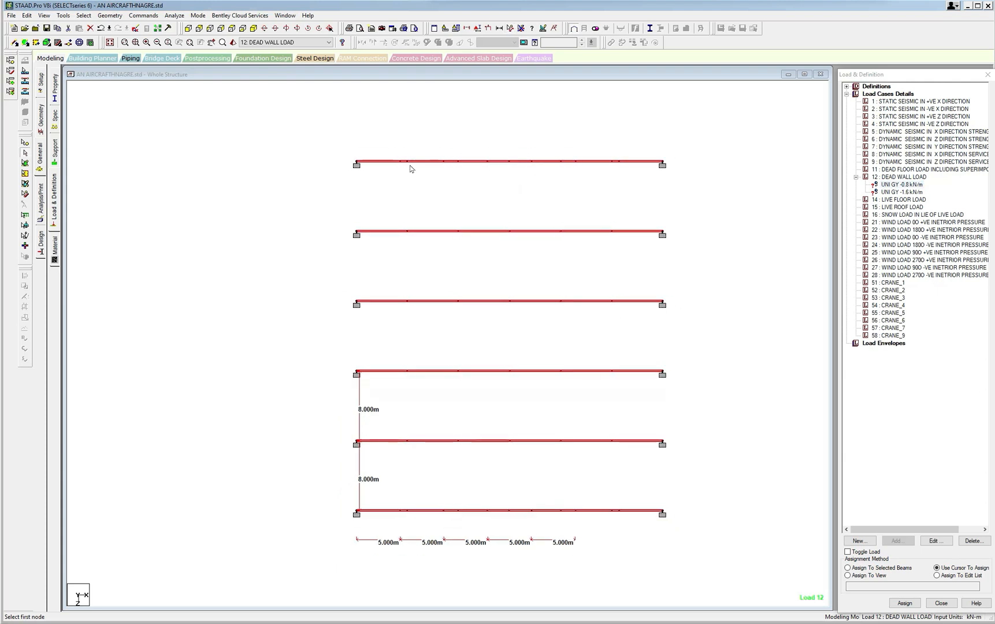
drag(404, 155, 667, 172)
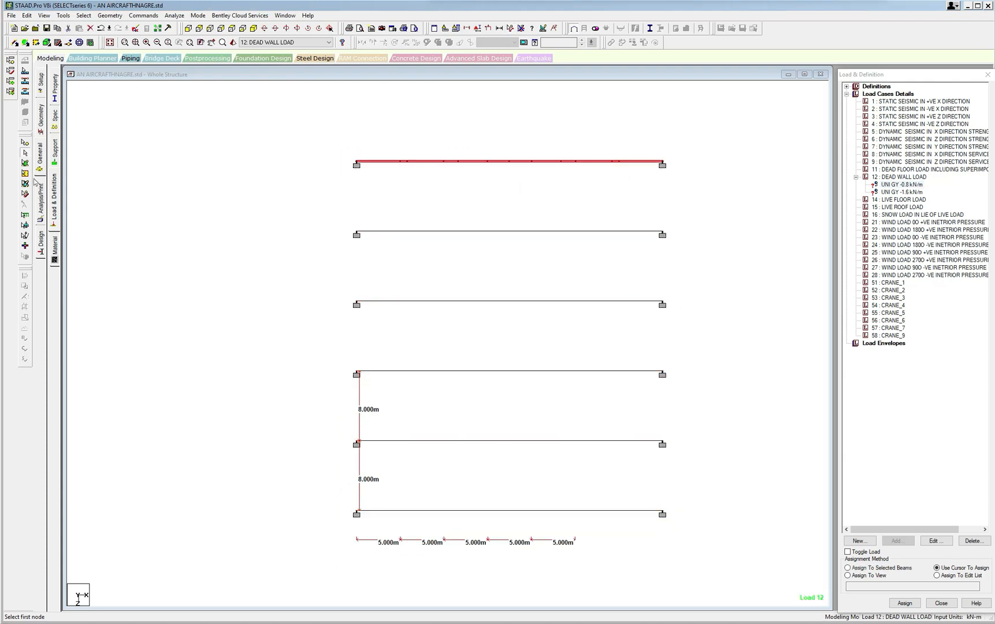
middle_drag(430, 263, 387, 168)
drag(288, 397, 680, 442)
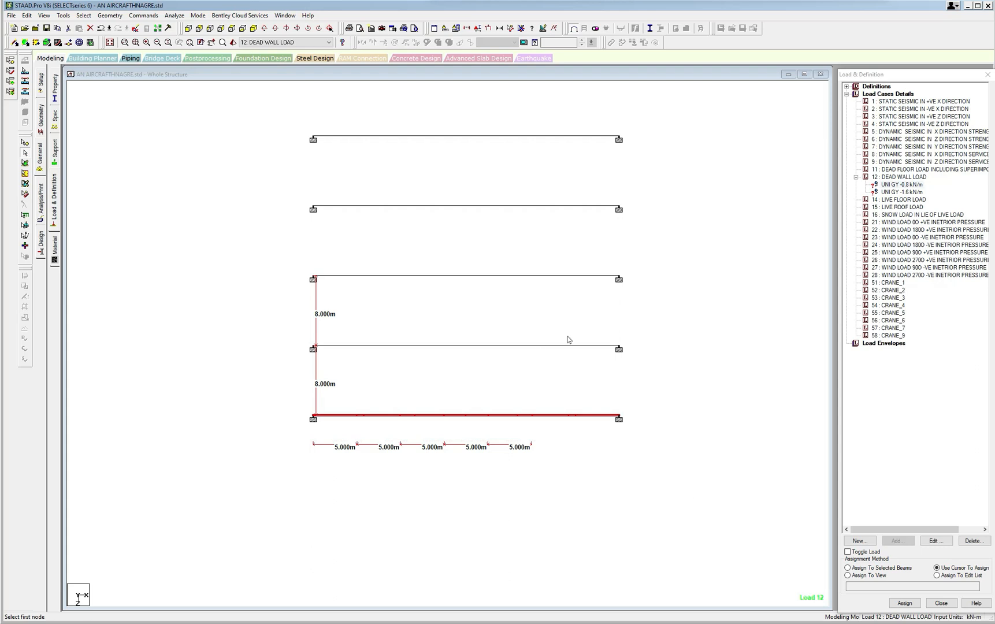
click(849, 568)
click(905, 603)
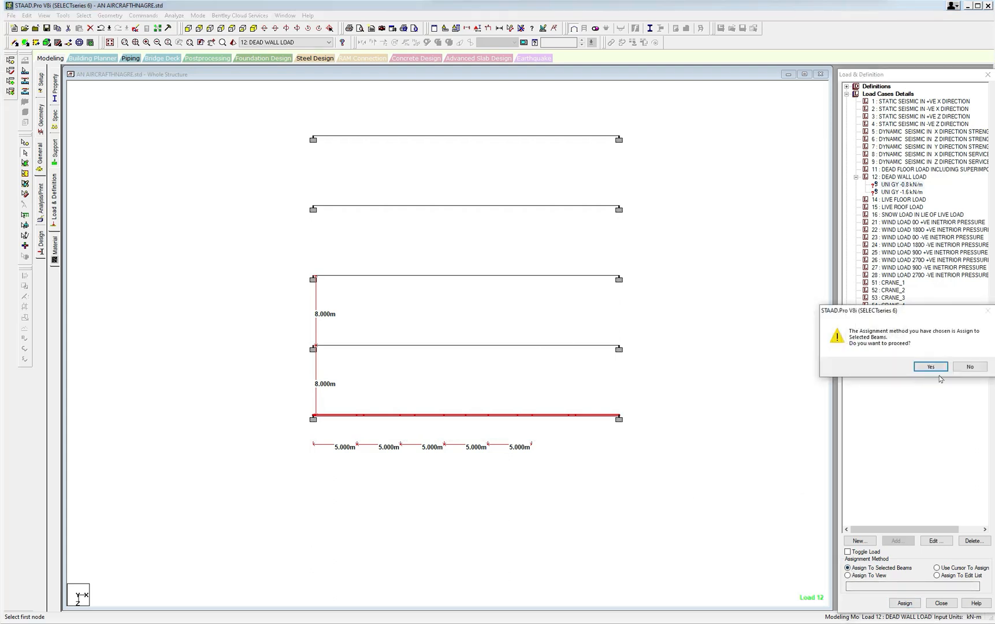
click(931, 367)
Assign the UNI GY -1.6 kN/m load to the rafters of the four intermediate frames.
click(897, 196)
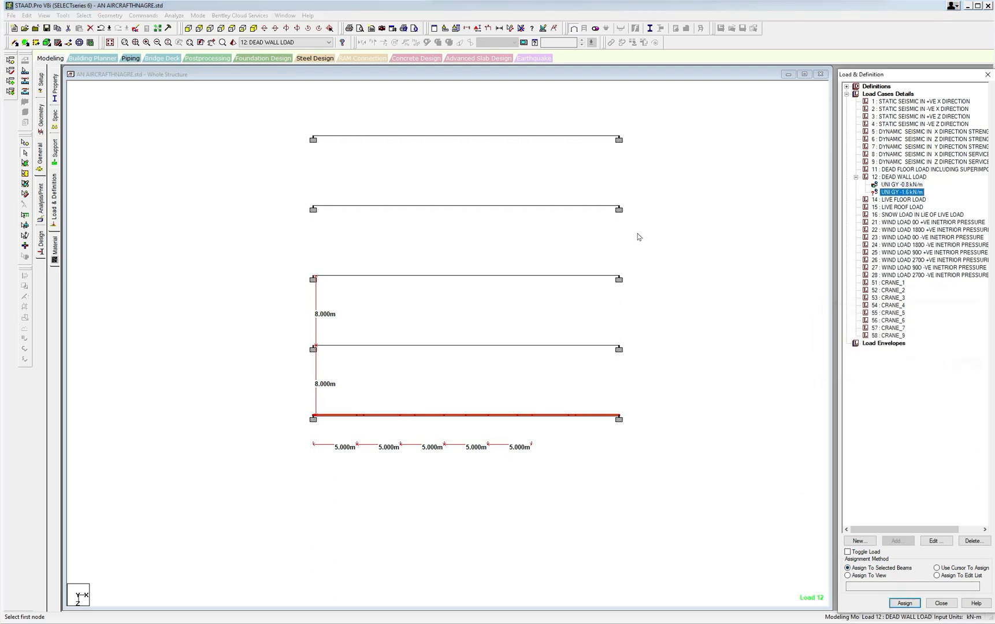
mouse_move(292, 187)
mouse_down()
mouse_move(651, 362)
mouse_move(644, 355)
mouse_up()
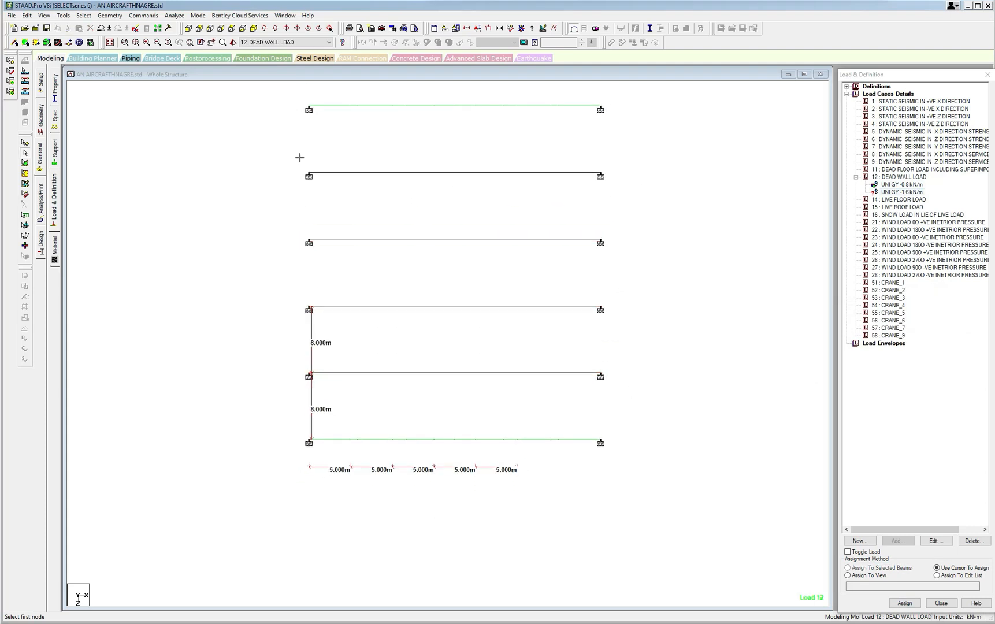
drag(300, 155, 656, 406)
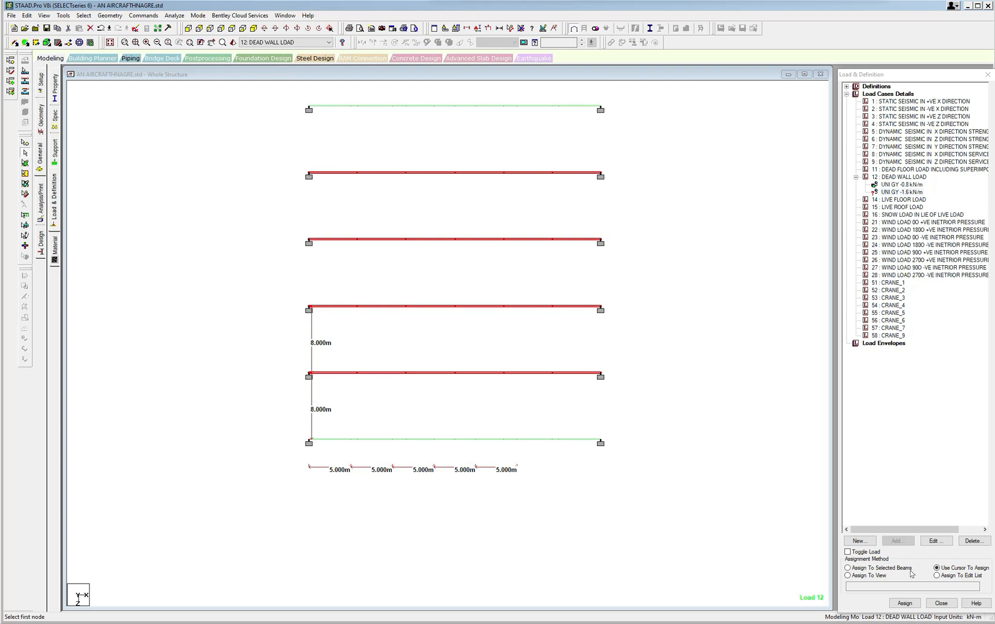
click(856, 570)
click(905, 603)
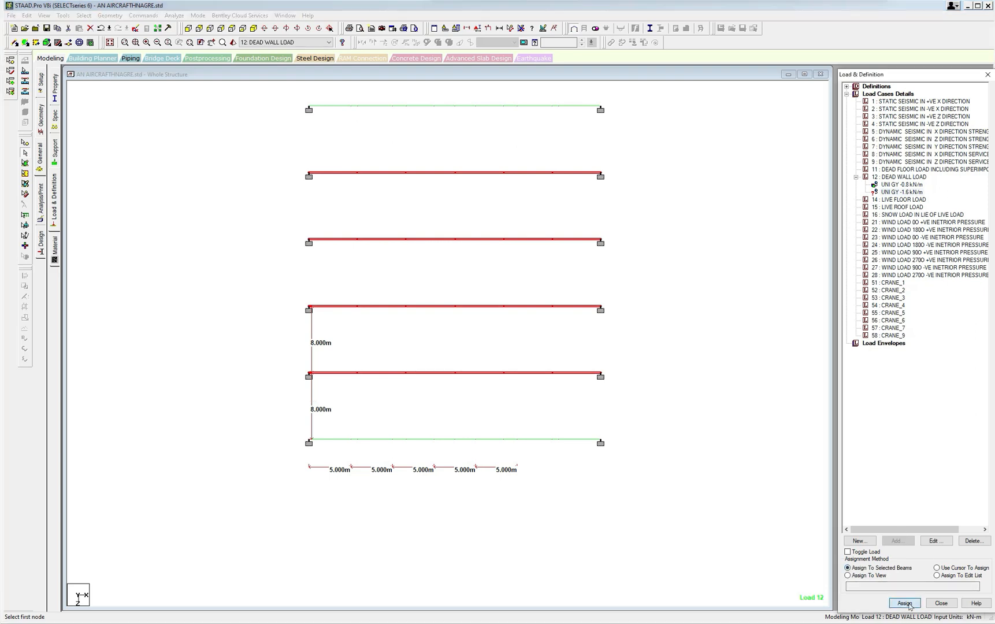
click(925, 368)
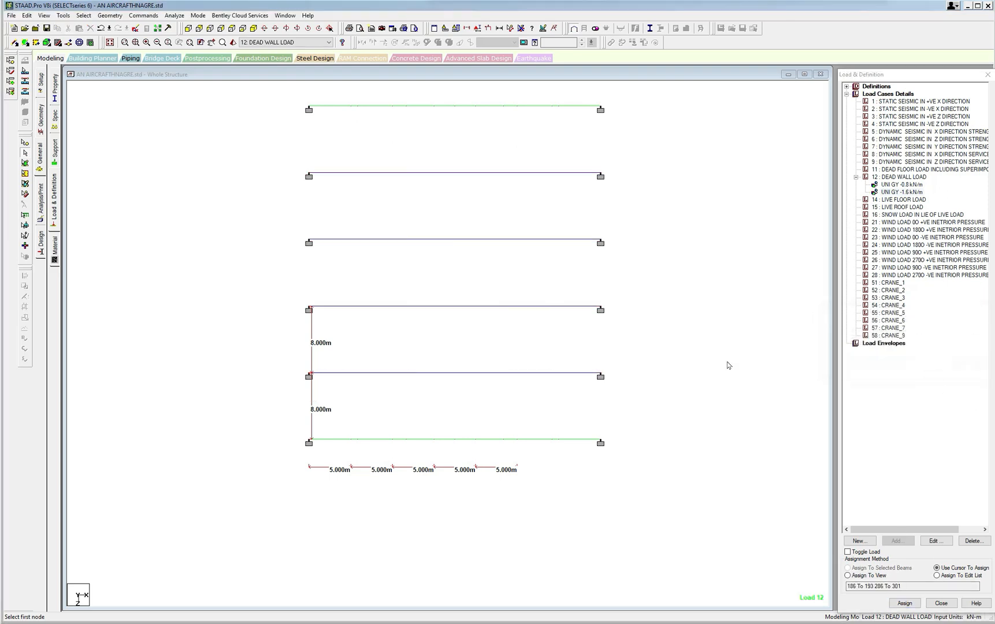
Return to the isometric view and set the distributed force diagram scale to 1 kN/m per m.
click(253, 28)
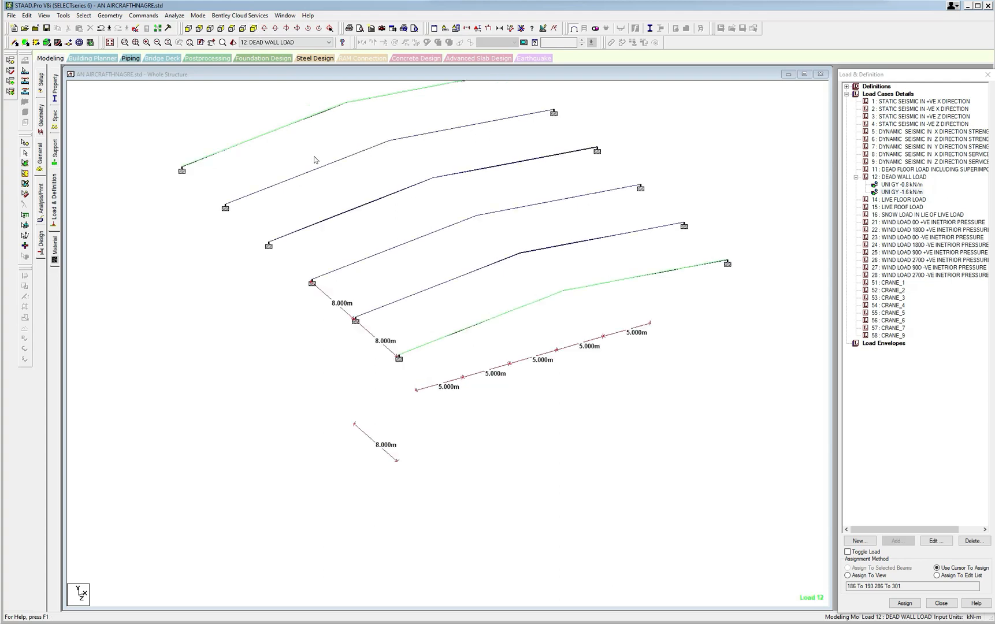
right_click(276, 168)
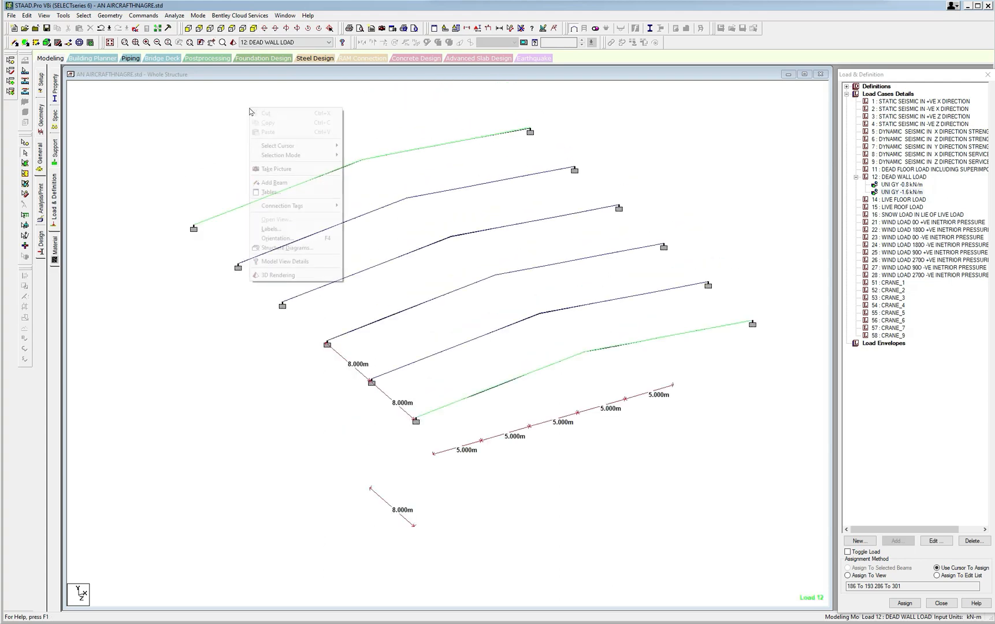
click(286, 233)
click(536, 189)
click(456, 224)
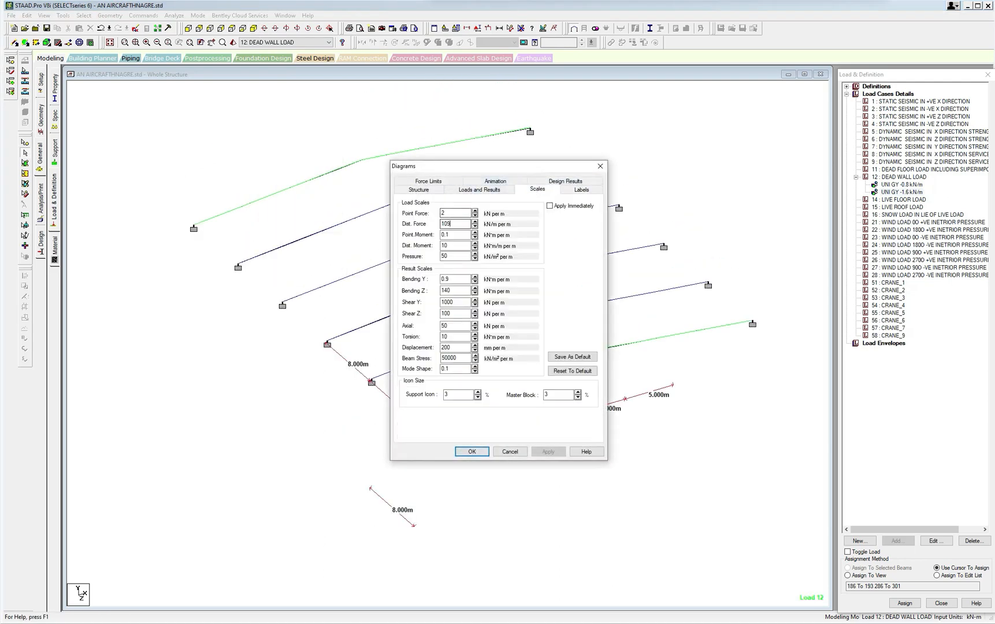
drag(453, 224, 438, 227)
text(1)
click(548, 451)
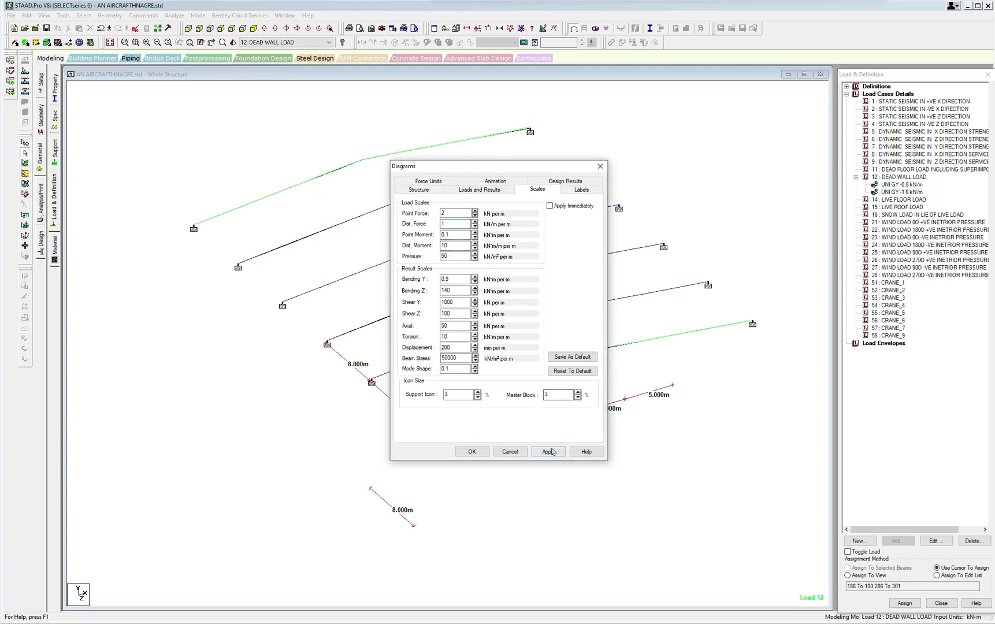
click(600, 166)
Turn on the load value labels and display the whole structure again.
right_click(560, 114)
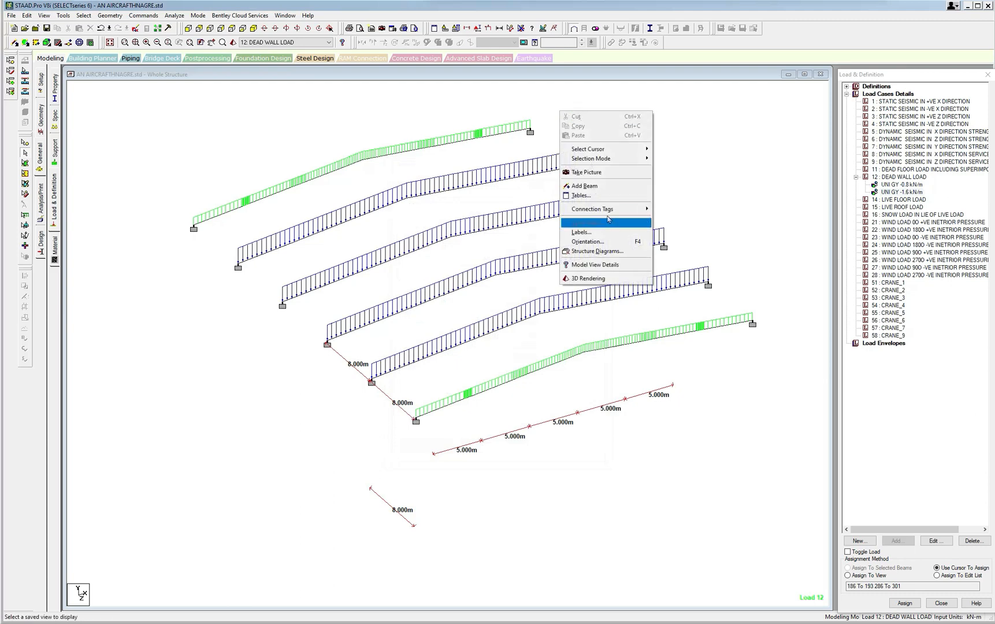
click(598, 236)
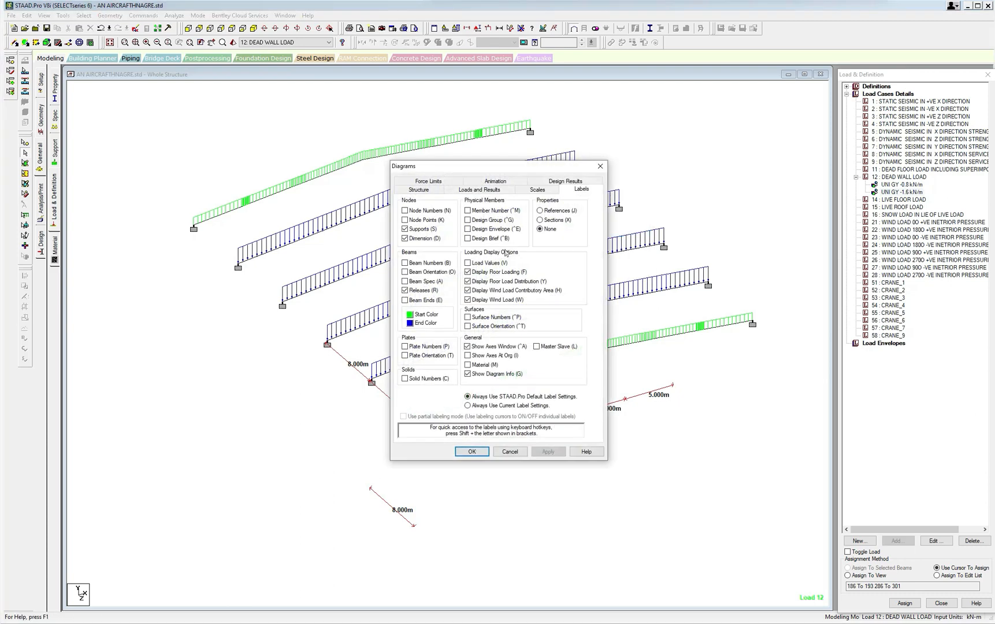
click(472, 265)
click(548, 451)
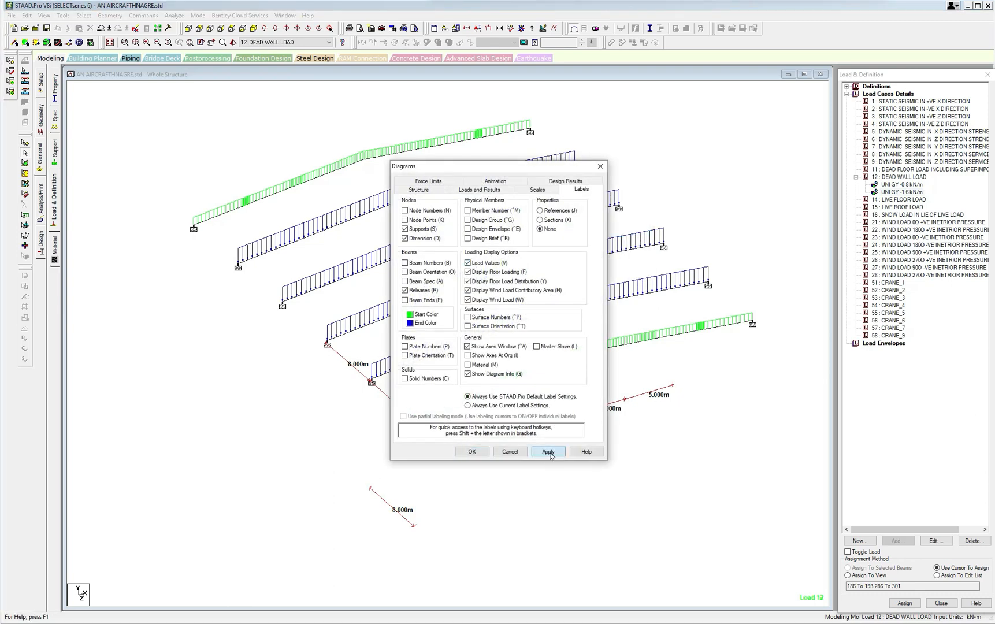
click(471, 451)
scroll(484, 354, up, 5)
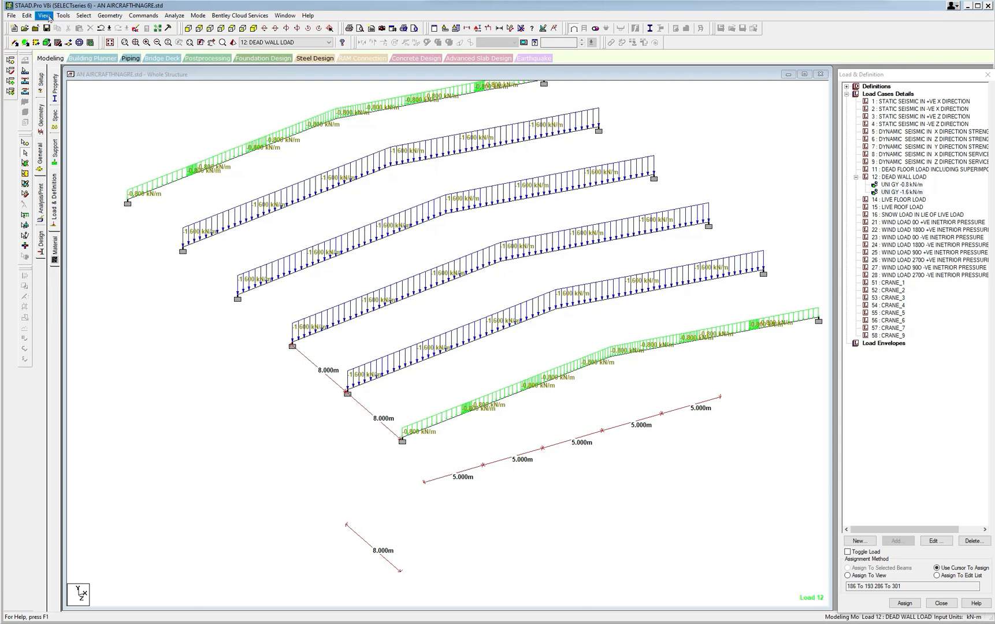
click(44, 15)
click(60, 78)
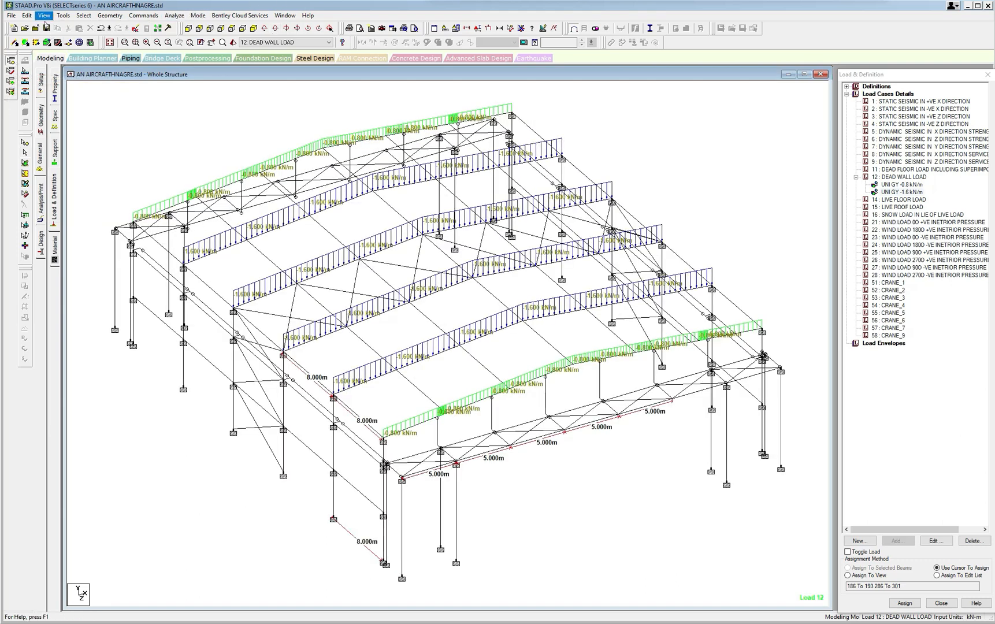
Query the corner node of the horizontal truss level and cut an X-Z plane section through node 117.
click(83, 15)
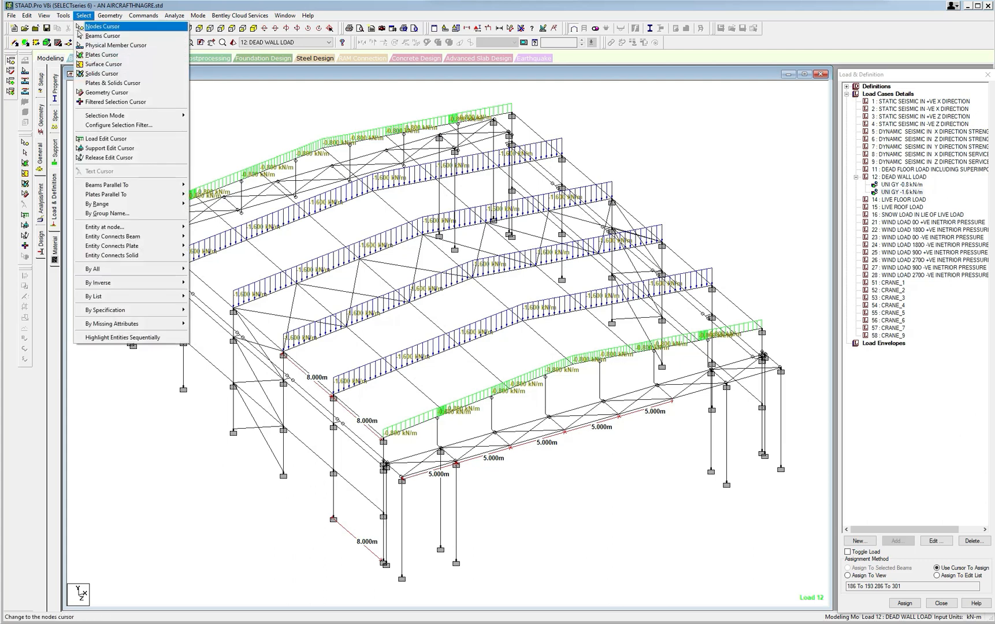
click(103, 26)
double_click(115, 231)
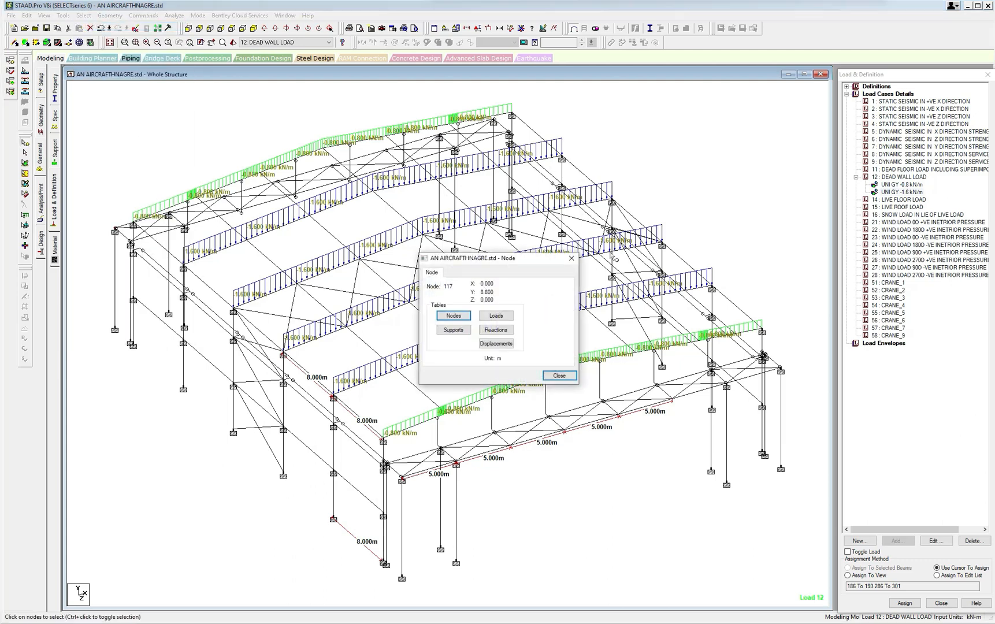
click(569, 260)
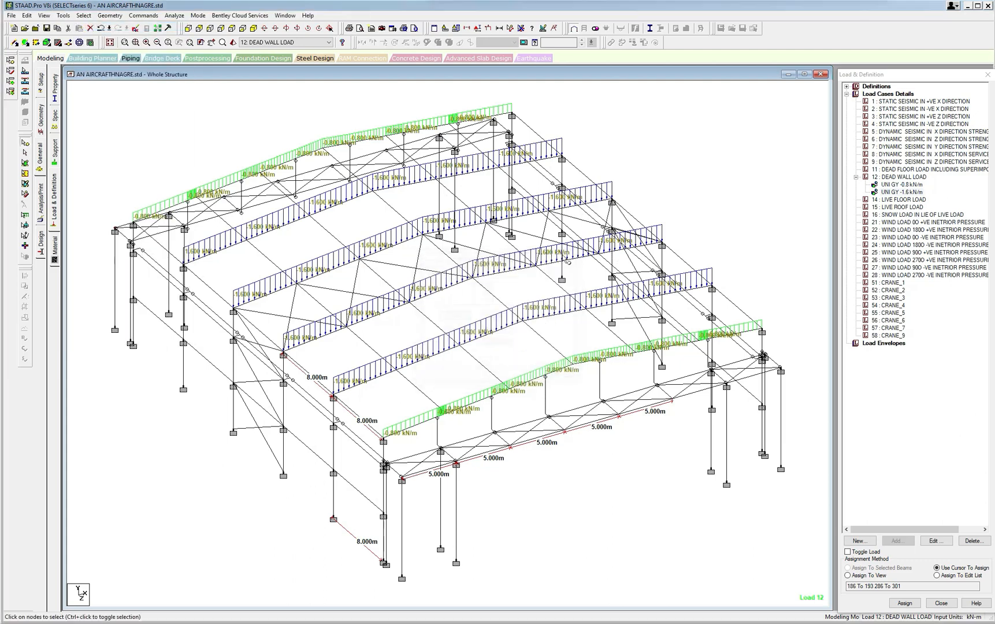
click(85, 15)
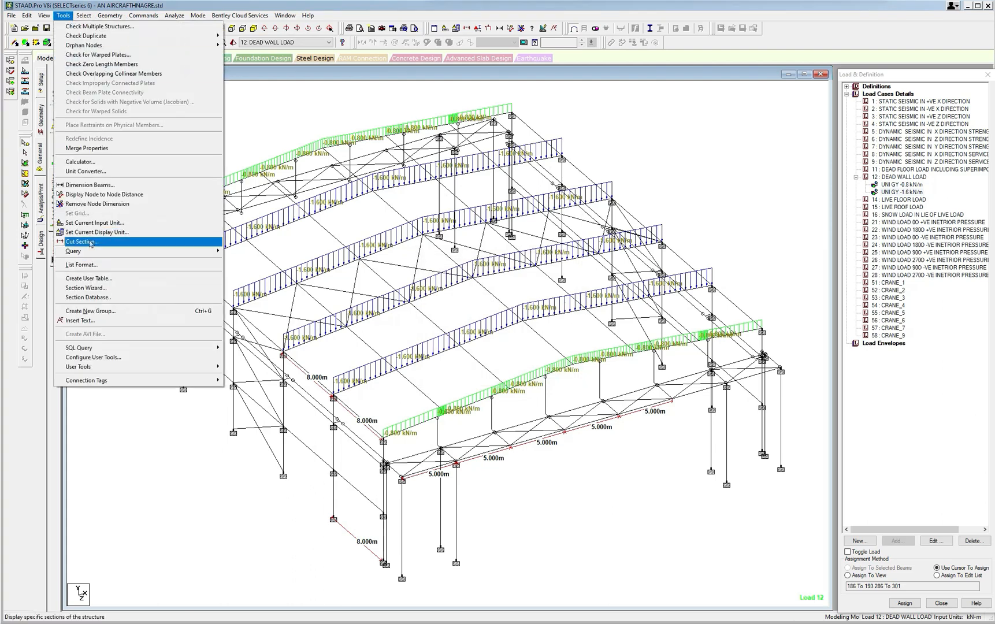
click(86, 242)
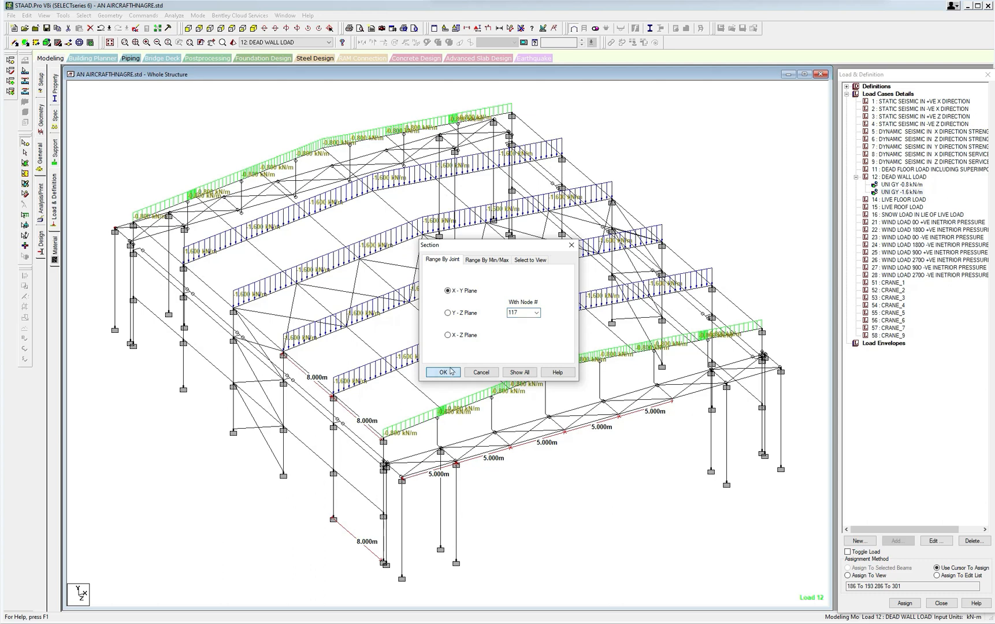
click(448, 336)
click(444, 373)
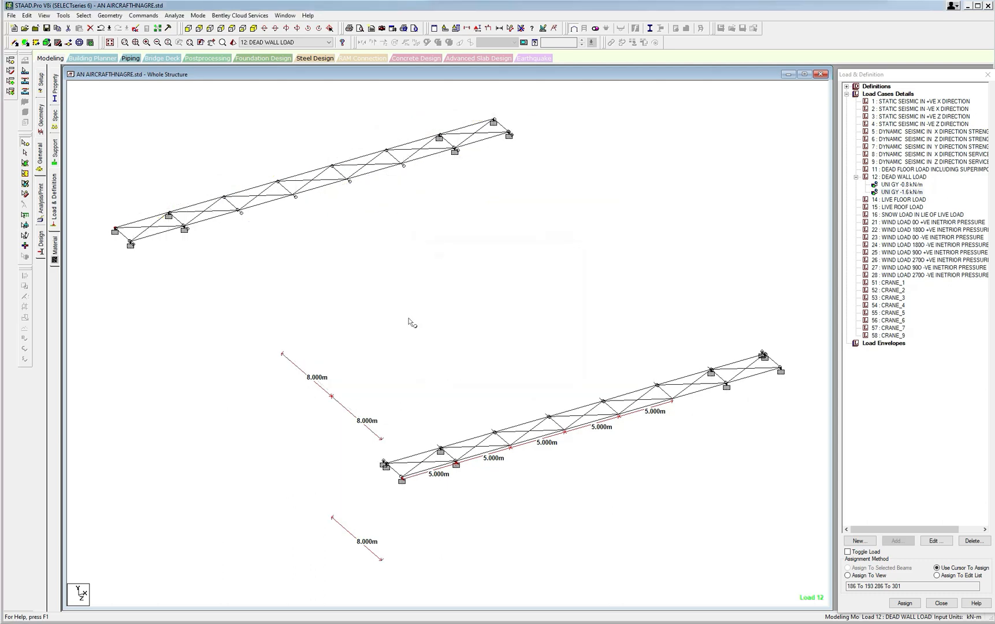
In plan view, select all beams parallel to the Z axis and display only those beams.
click(232, 28)
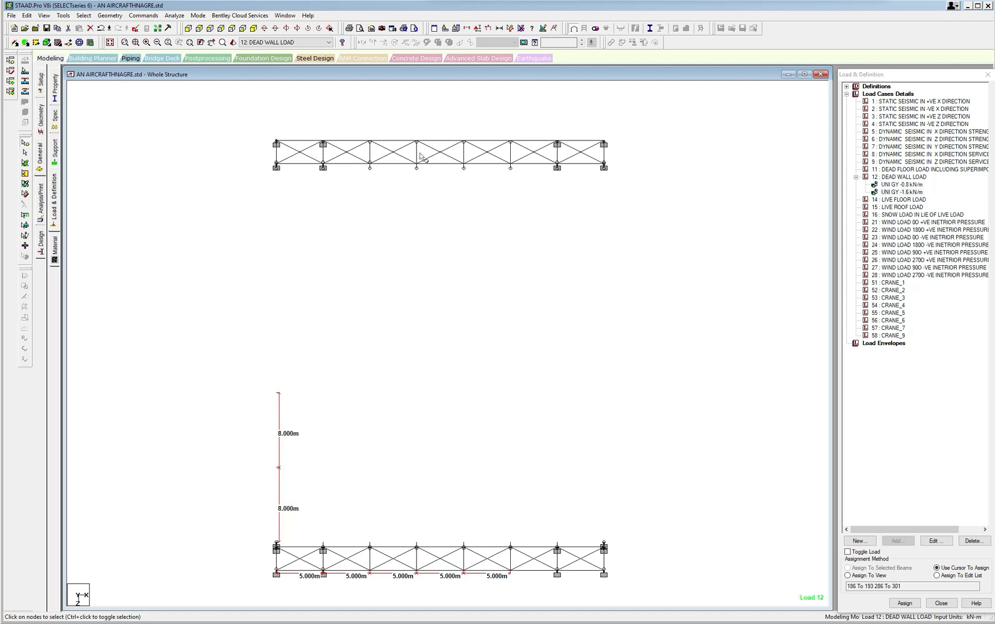
middle_drag(404, 185, 402, 205)
scroll(403, 206, up, 2)
scroll(368, 211, down, 3)
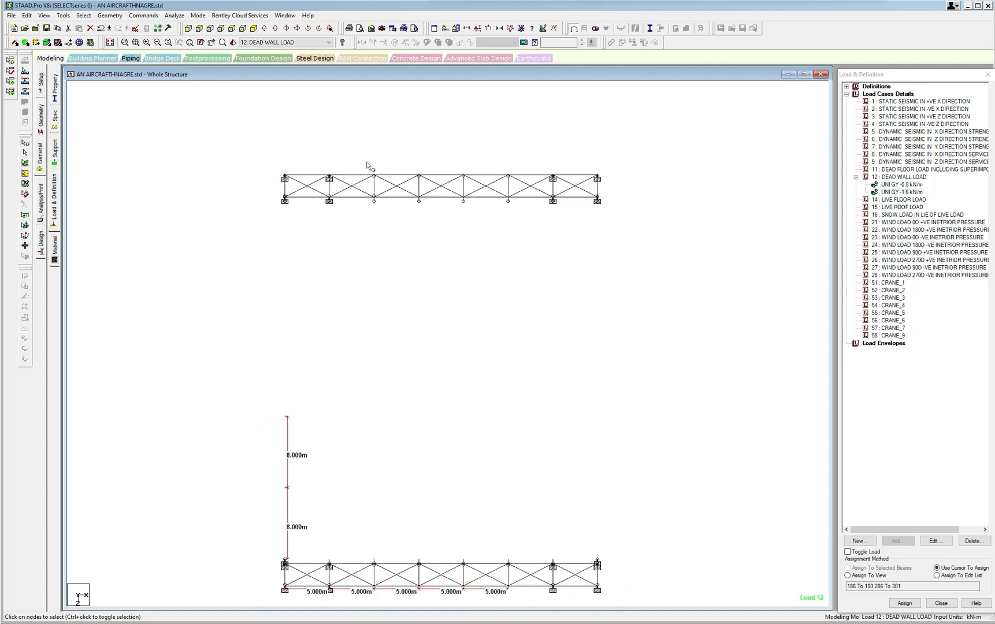
click(85, 17)
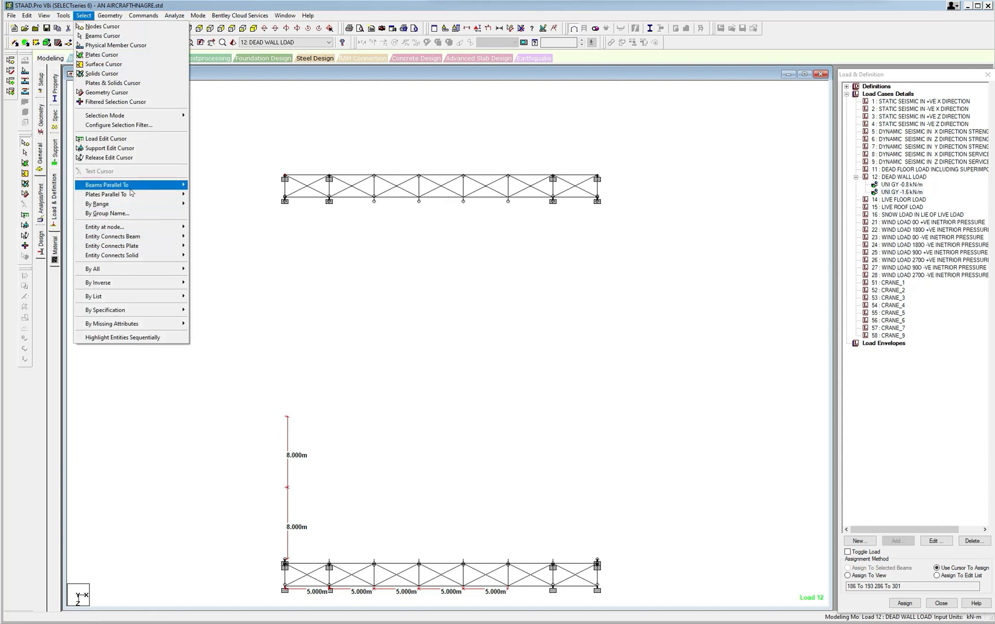
mouse_move(132, 192)
click(200, 195)
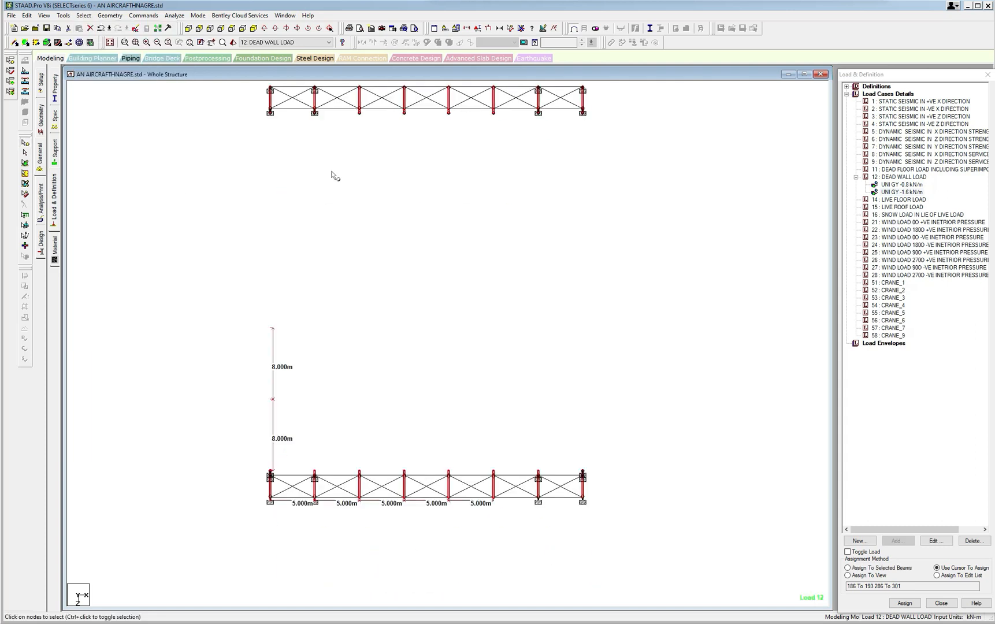
click(43, 15)
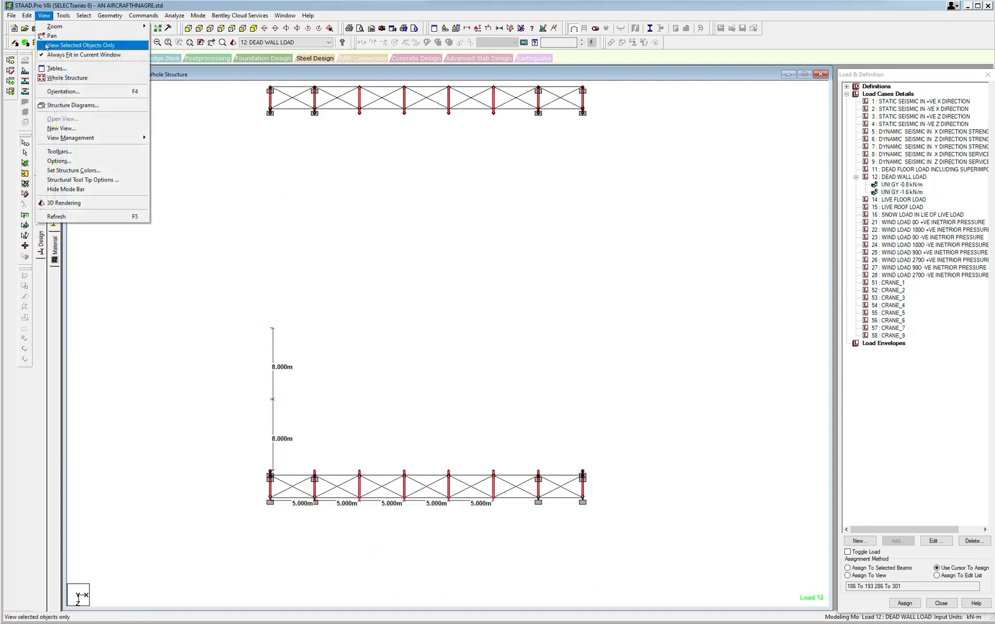
click(76, 45)
middle_drag(240, 152, 231, 173)
scroll(240, 179, down, 1)
click(404, 240)
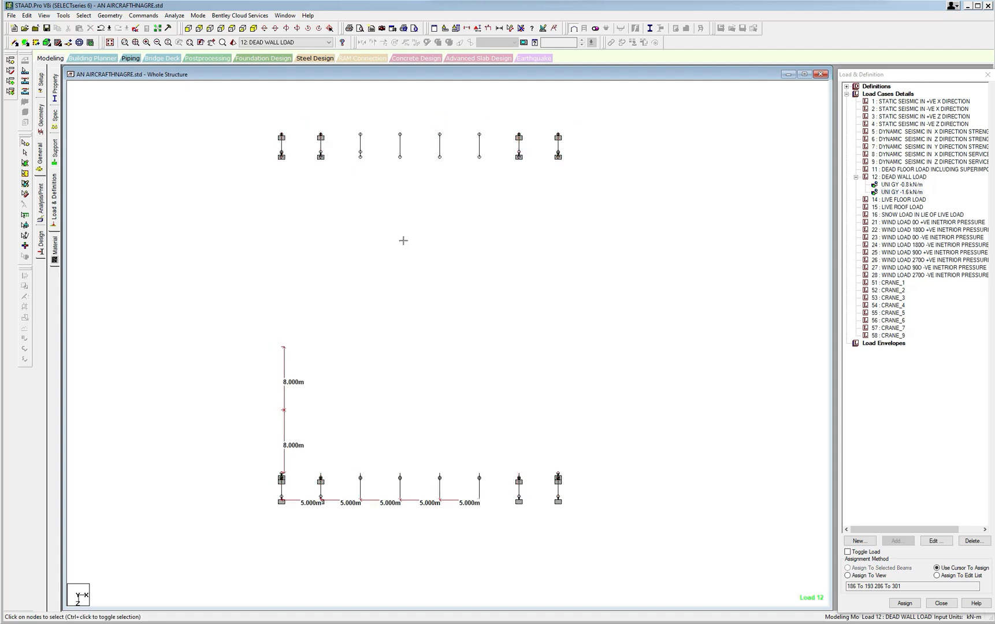
Add a uniform member force of -0.5 kN/m in the GY direction to load case 12, DEAD WALL LOAD.
click(913, 178)
click(897, 541)
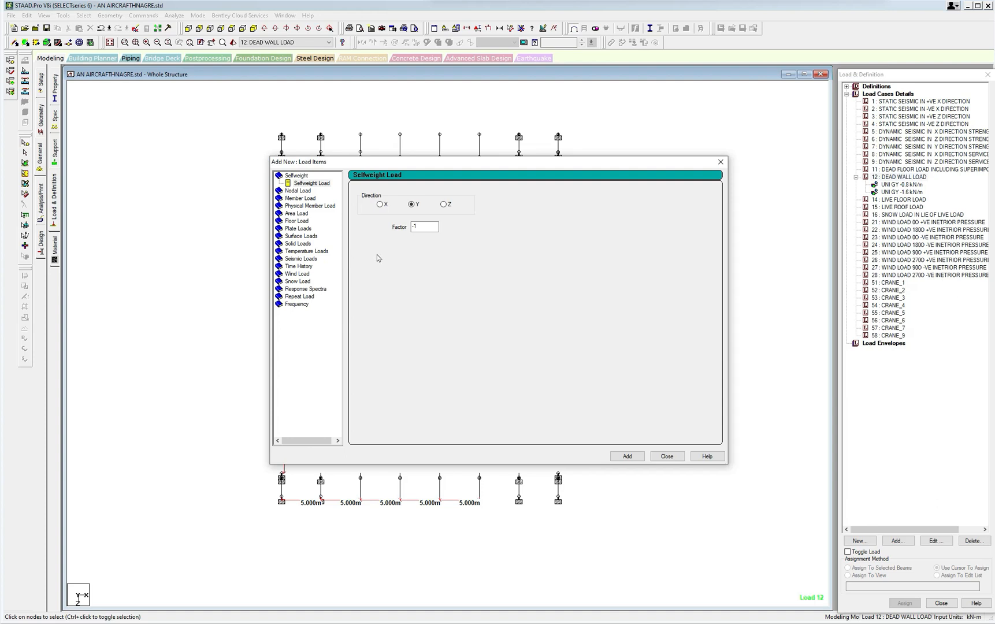
click(307, 199)
double_click(437, 215)
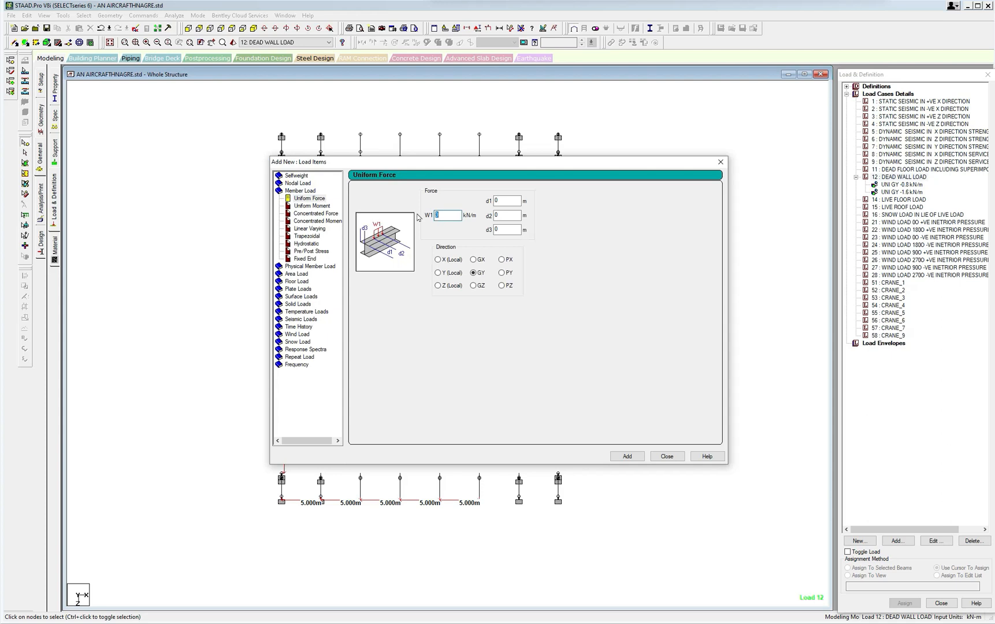
click(631, 457)
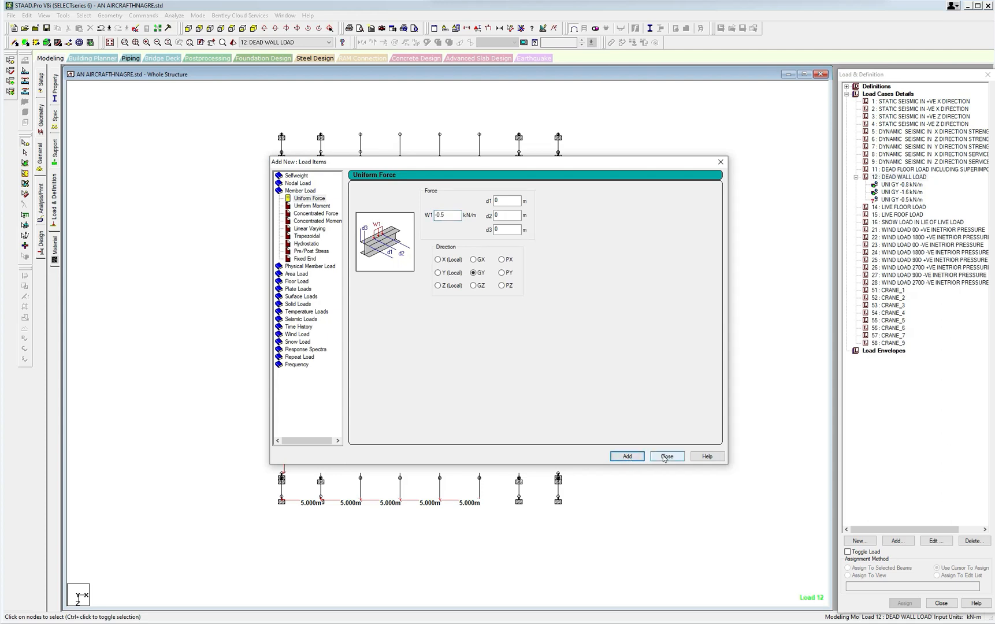
Add a second uniform member force of -1 kN/m in GY to load case 12 and finish adding load items.
double_click(441, 215)
drag(446, 216, 437, 216)
text(1)
click(627, 457)
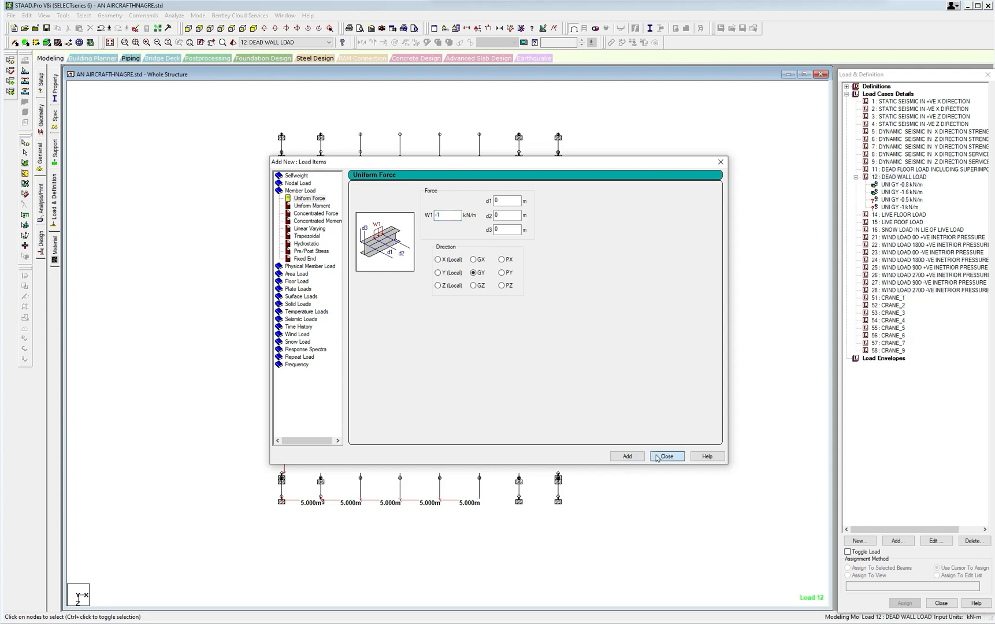
click(667, 457)
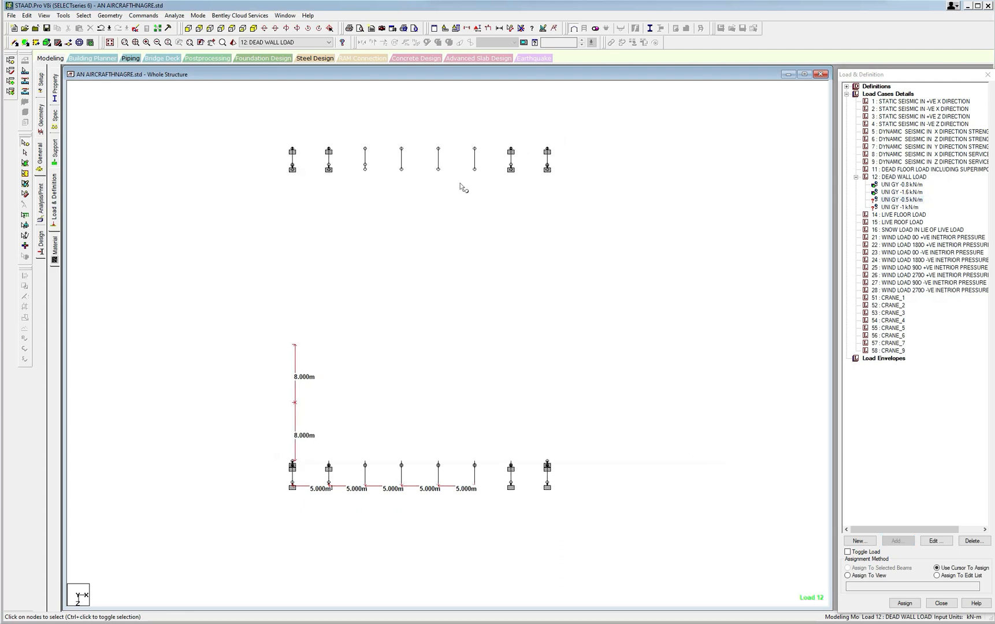
Assign the UNI GY -0.5 kN/m load to the outermost beams at both ends of the two beam rows.
drag(271, 128, 306, 222)
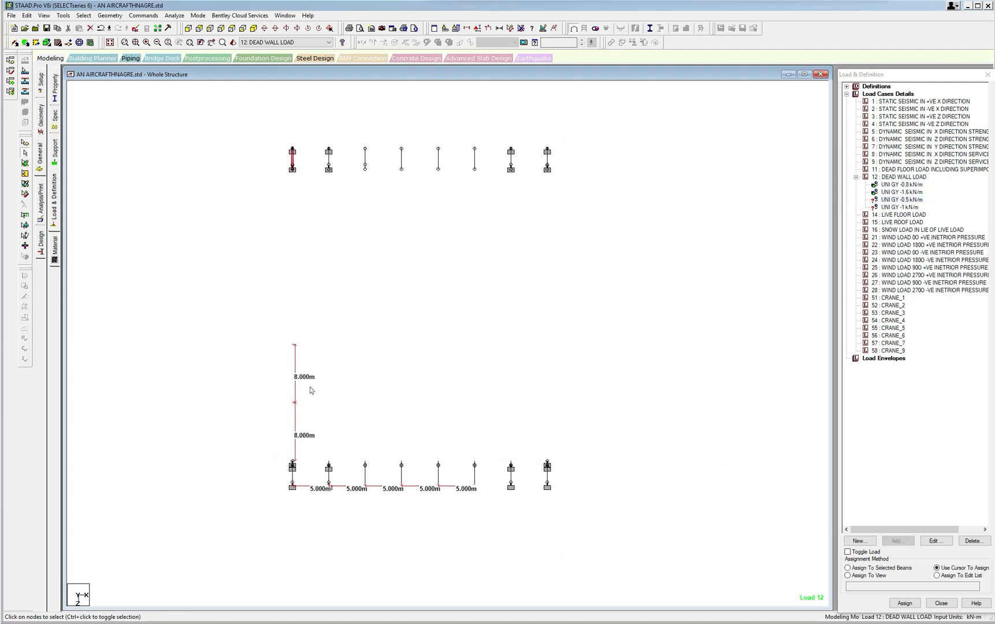
drag(284, 440, 307, 504)
drag(544, 455, 565, 523)
drag(540, 136, 586, 291)
click(848, 568)
click(898, 602)
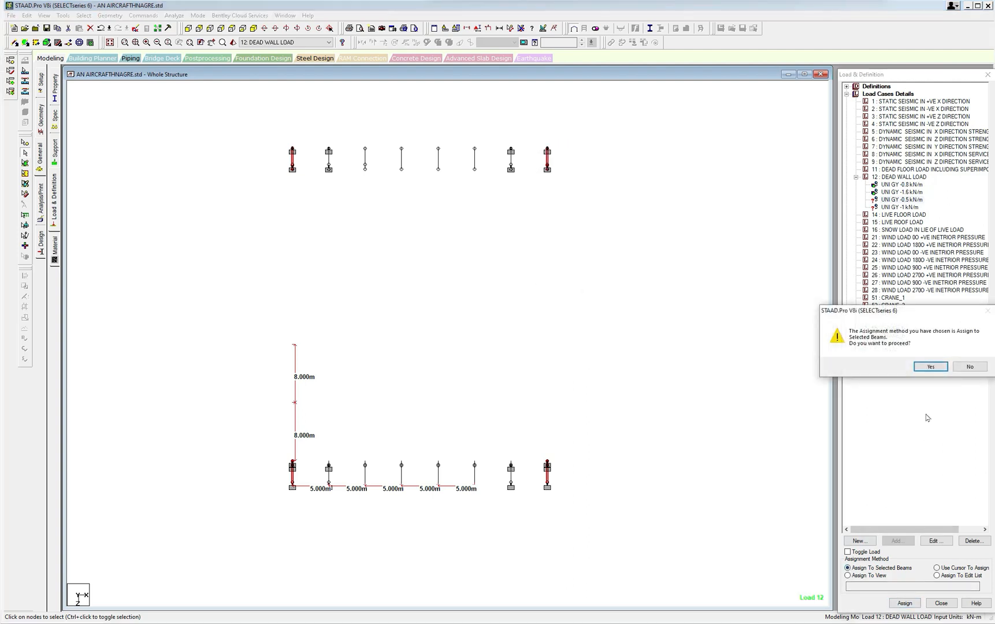
click(930, 367)
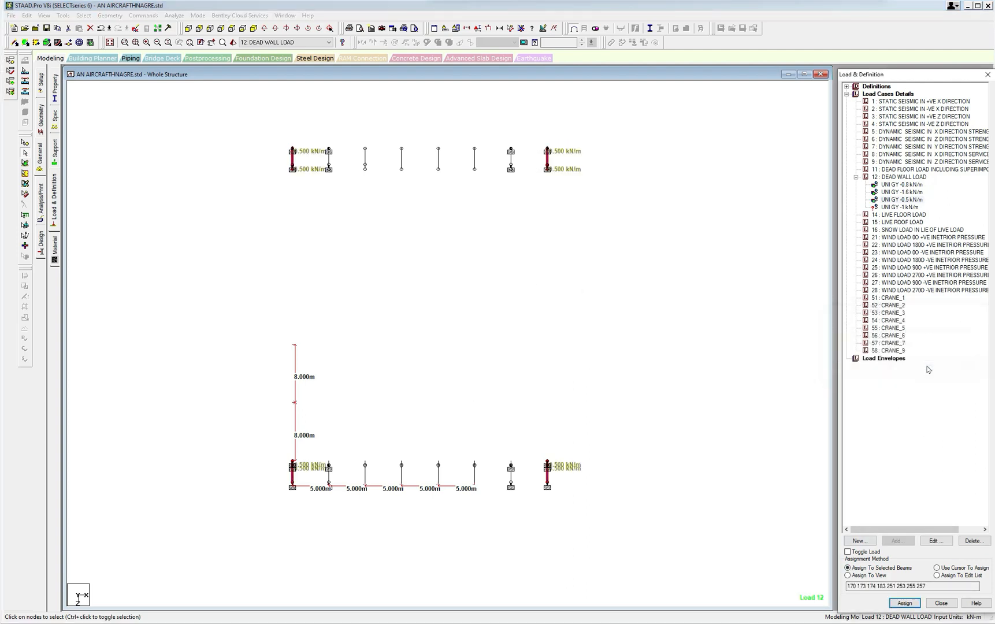
Assign the UNI GY -1 kN/m load to all intermediate beams of the two rows.
click(900, 208)
drag(320, 135, 525, 509)
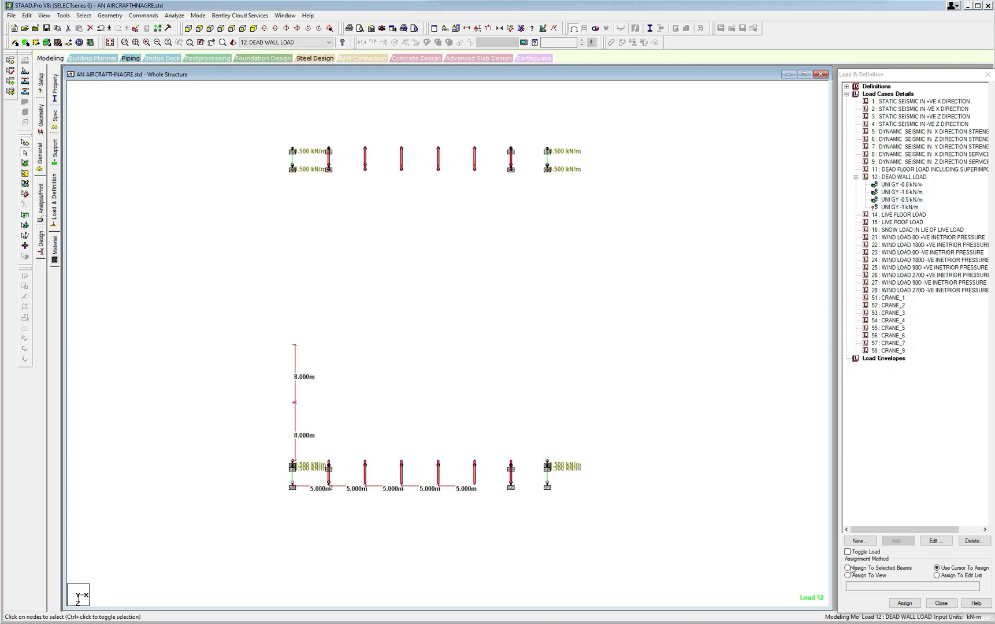
click(848, 568)
click(905, 603)
click(931, 367)
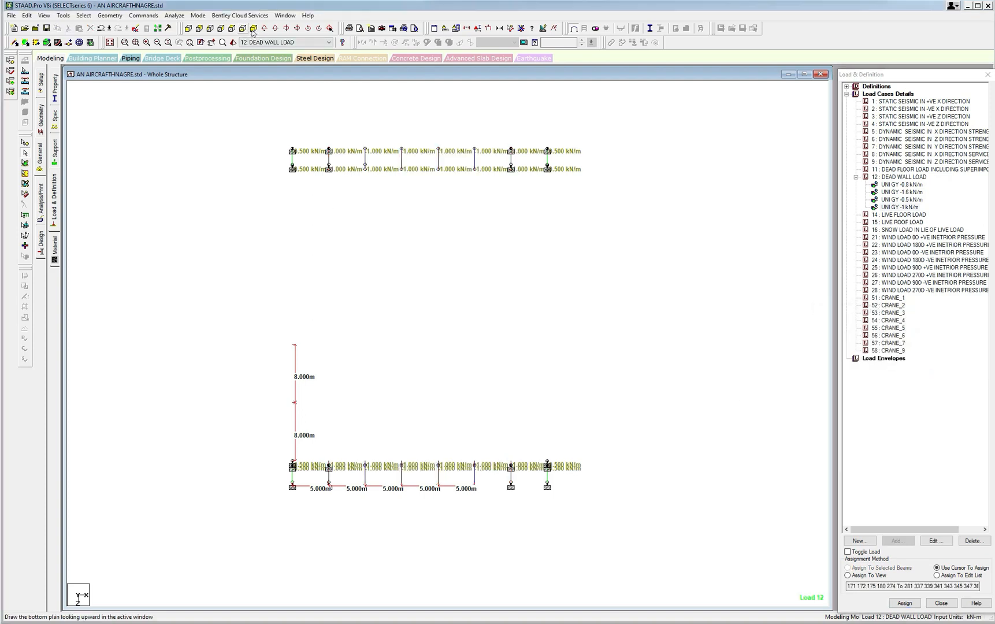
Examine the assigned uniform loads of load case 12 in isometric view and compare them with load case 11.
click(253, 28)
scroll(423, 248, up, 1)
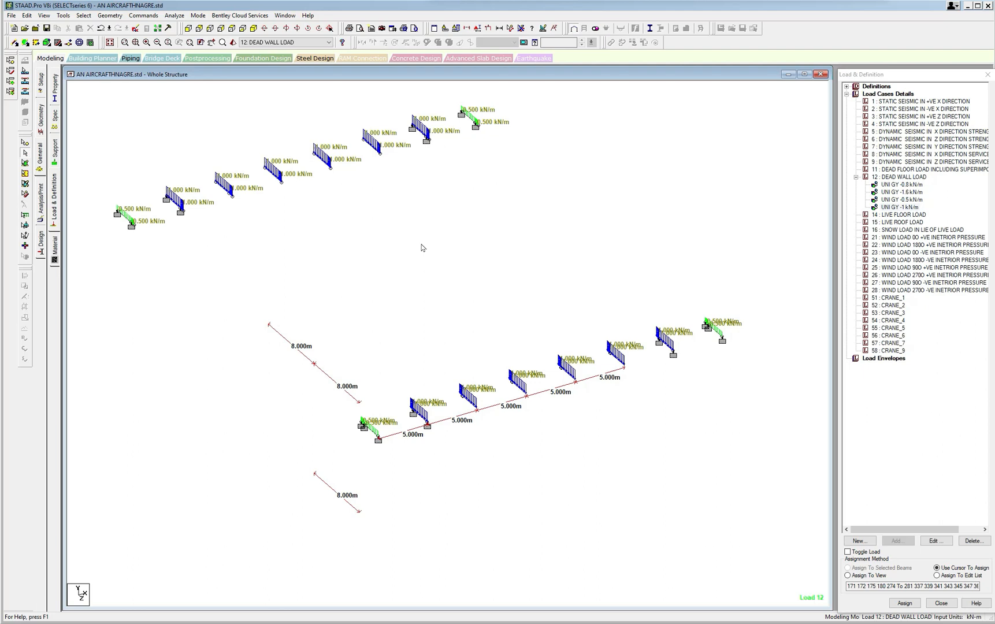
scroll(422, 247, down, 2)
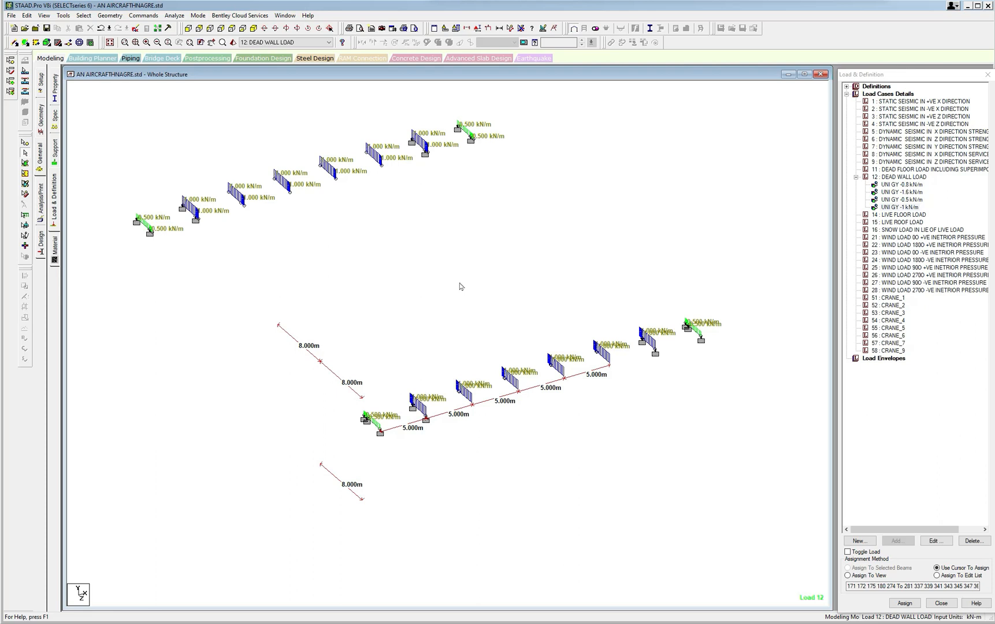
middle_drag(460, 286, 461, 303)
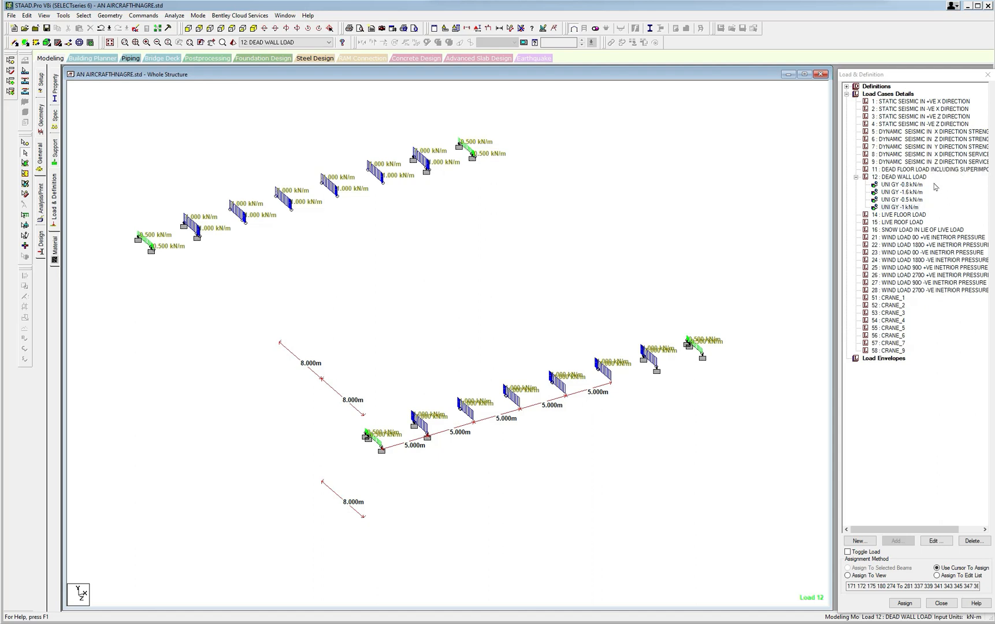
click(916, 186)
click(910, 199)
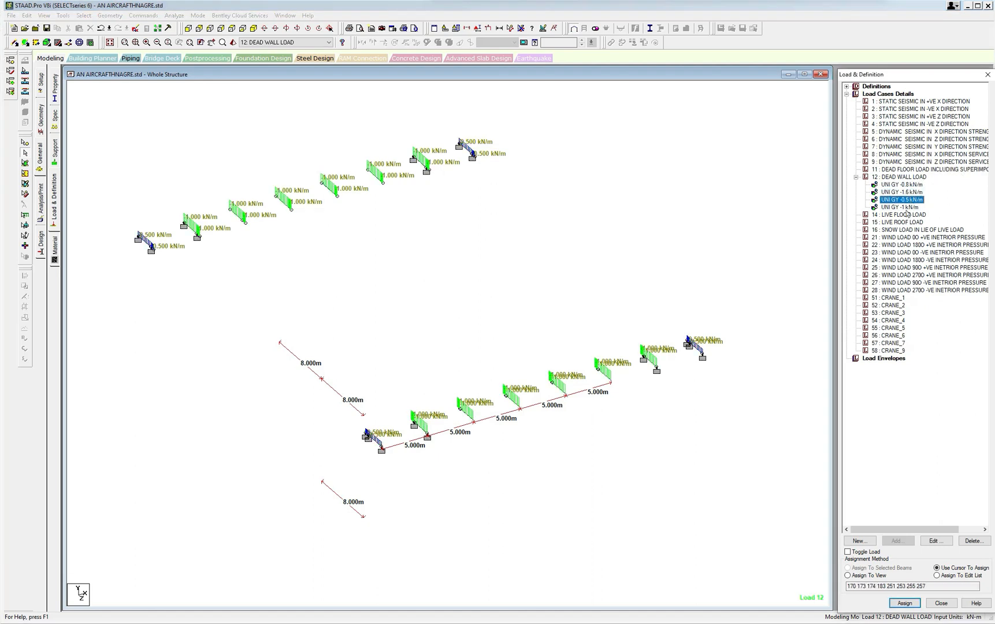
click(907, 207)
click(912, 186)
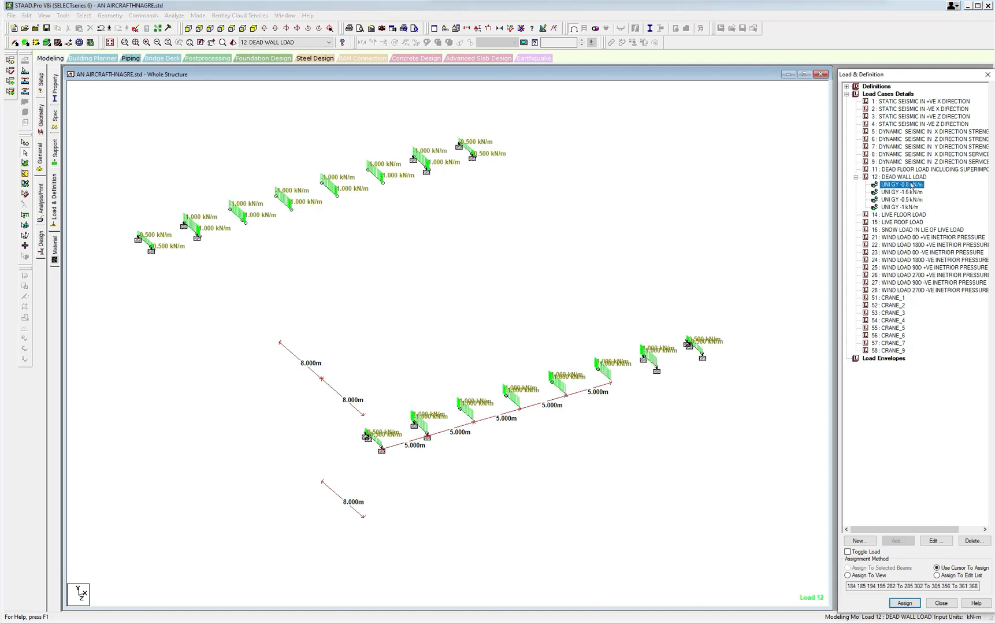
click(911, 169)
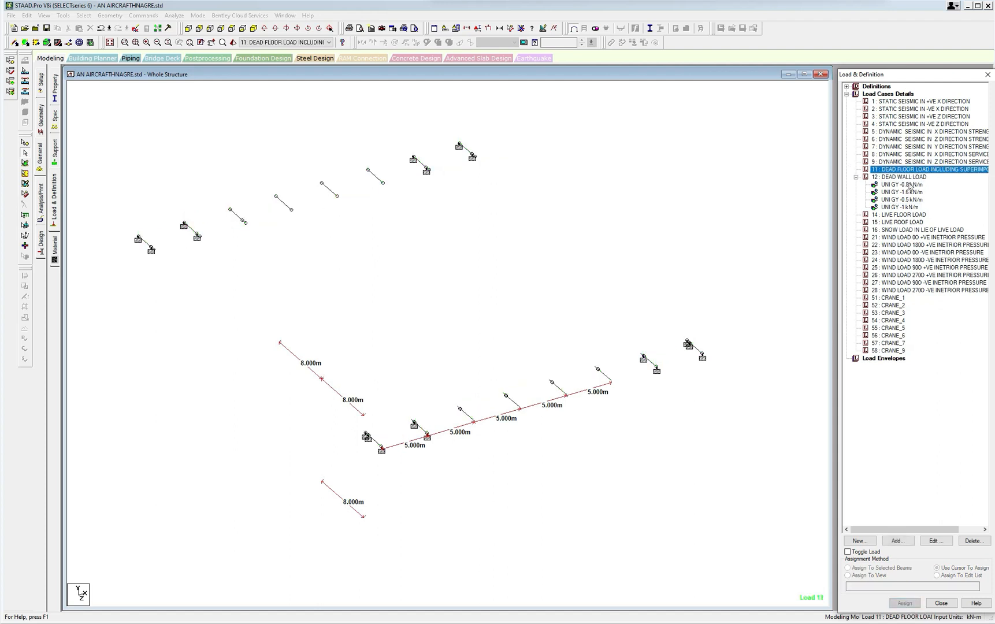
click(904, 208)
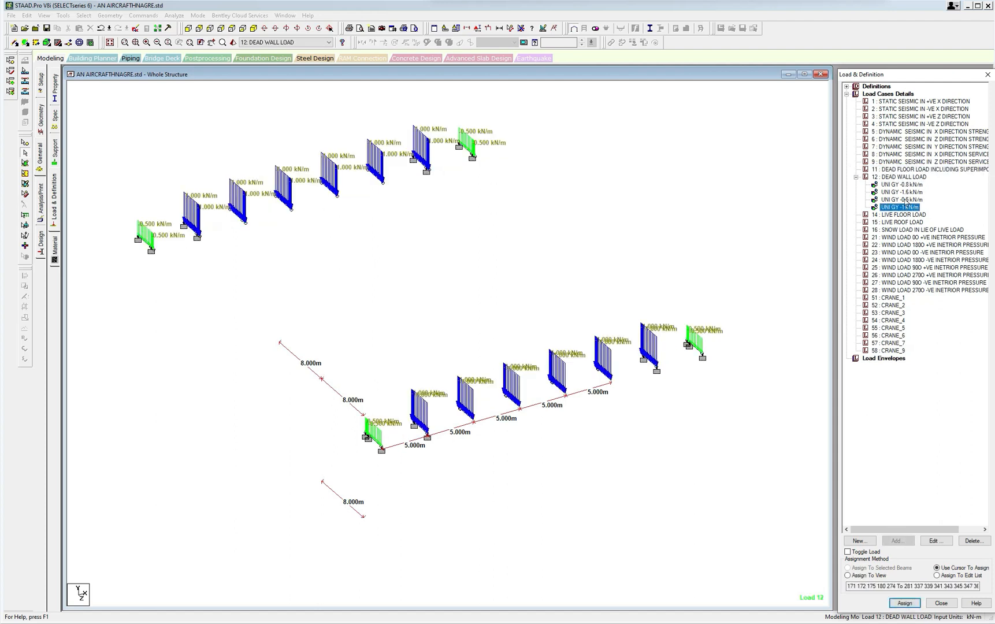
click(906, 199)
click(911, 171)
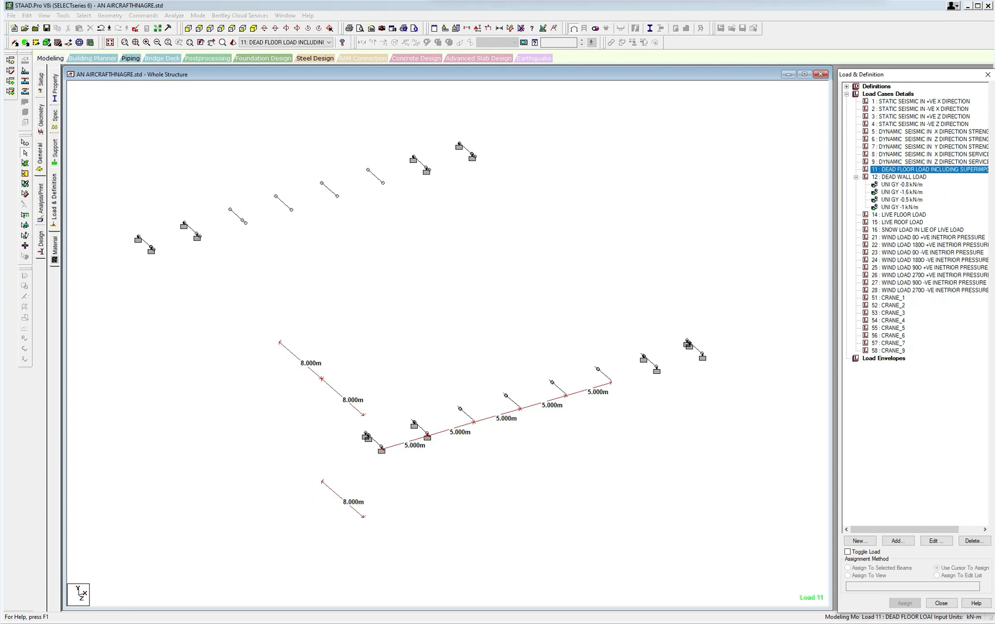
Open the model's command file in the STAAD.Pro Editor and examine the load case and member load commands.
click(134, 28)
click(441, 328)
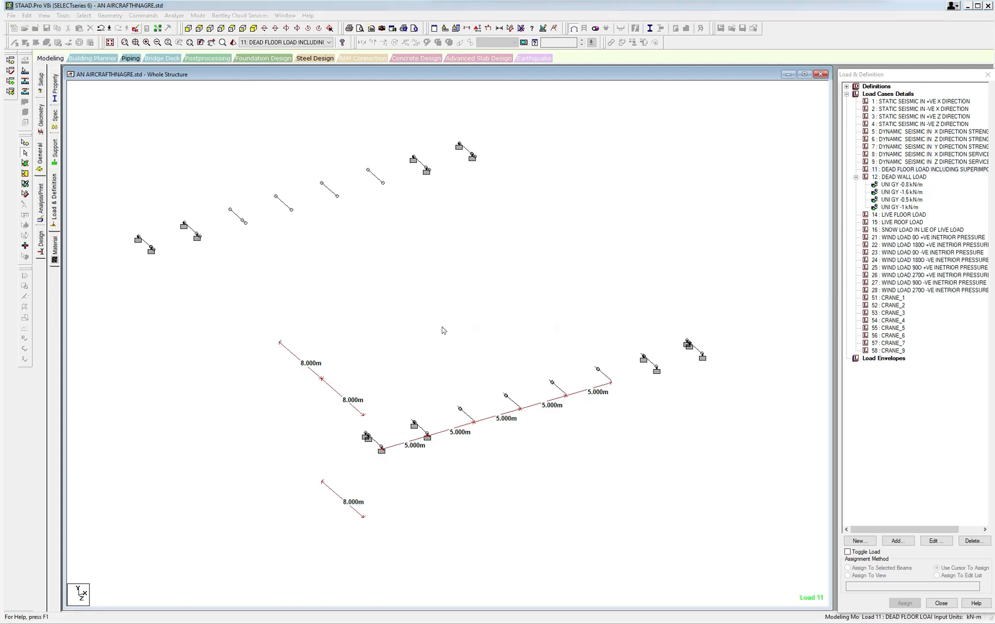
scroll(956, 267, down, 2)
drag(955, 267, 931, 578)
scroll(862, 421, up, 8)
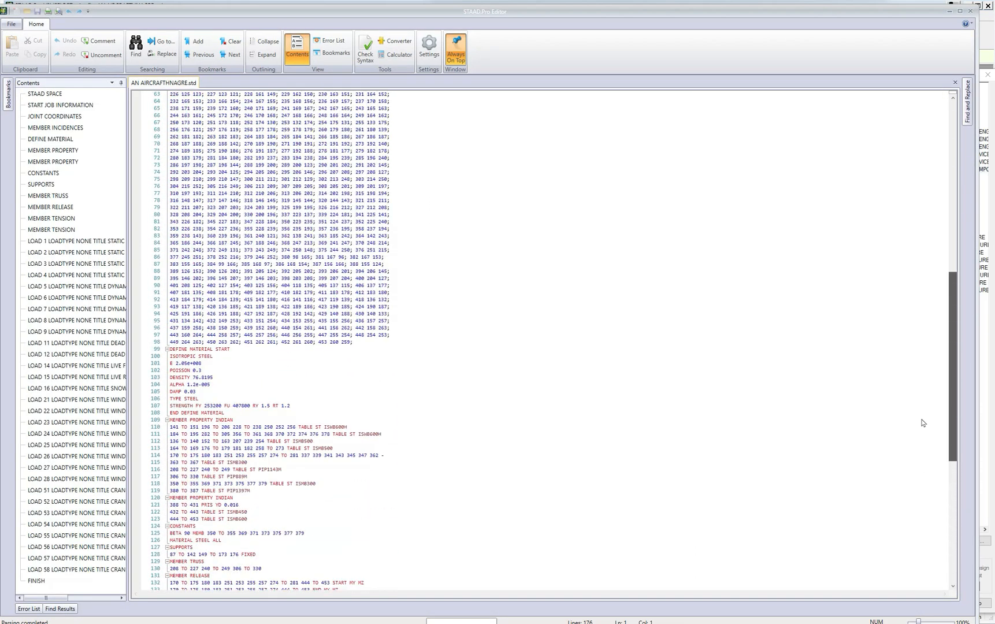
scroll(915, 478, down, 8)
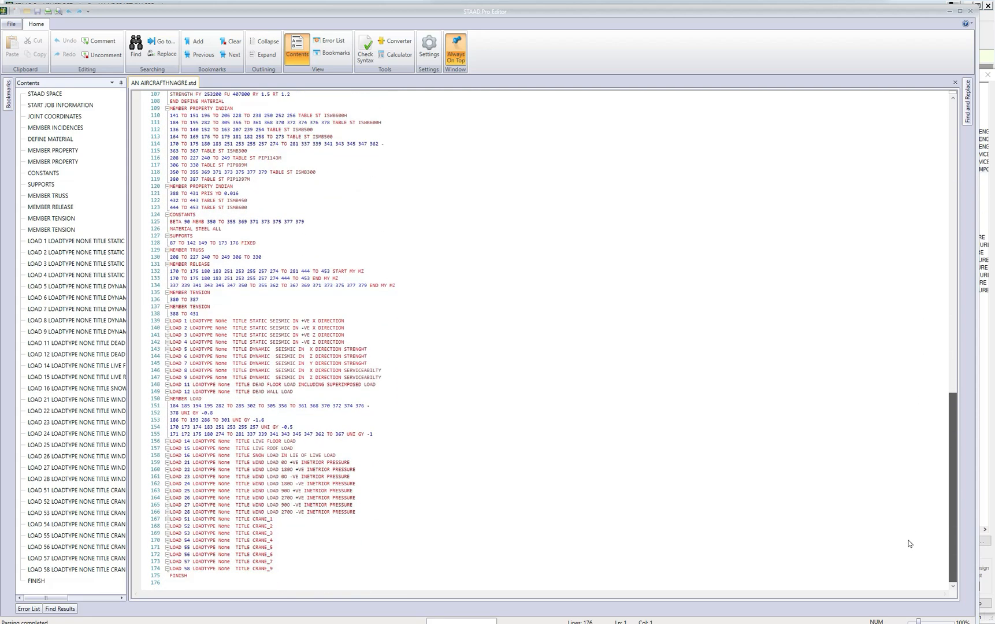
scroll(909, 544, up, 9)
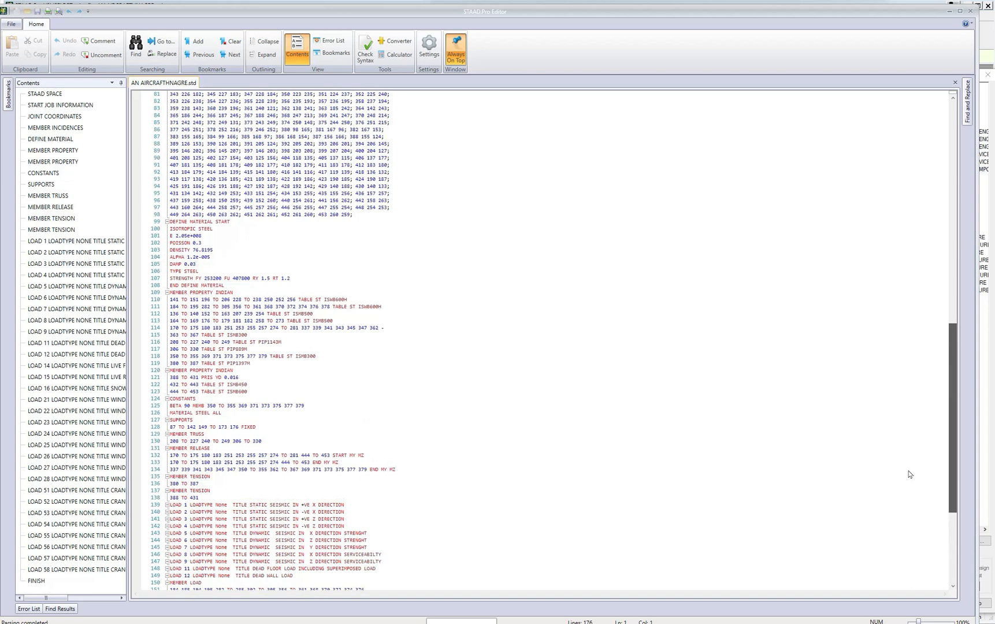
scroll(909, 474, up, 1)
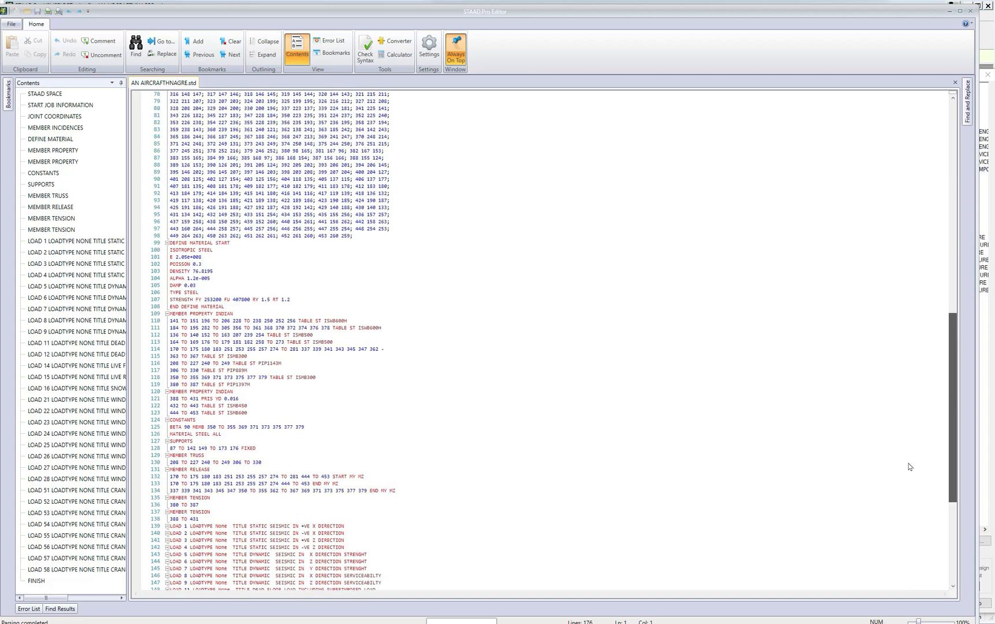
scroll(909, 456, up, 5)
scroll(909, 423, down, 7)
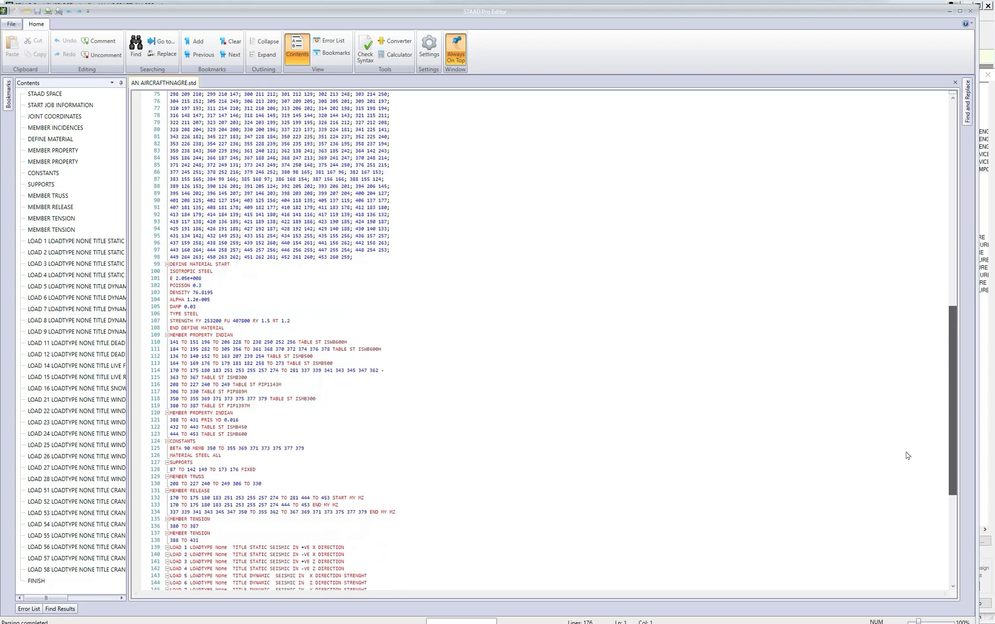
scroll(908, 463, down, 4)
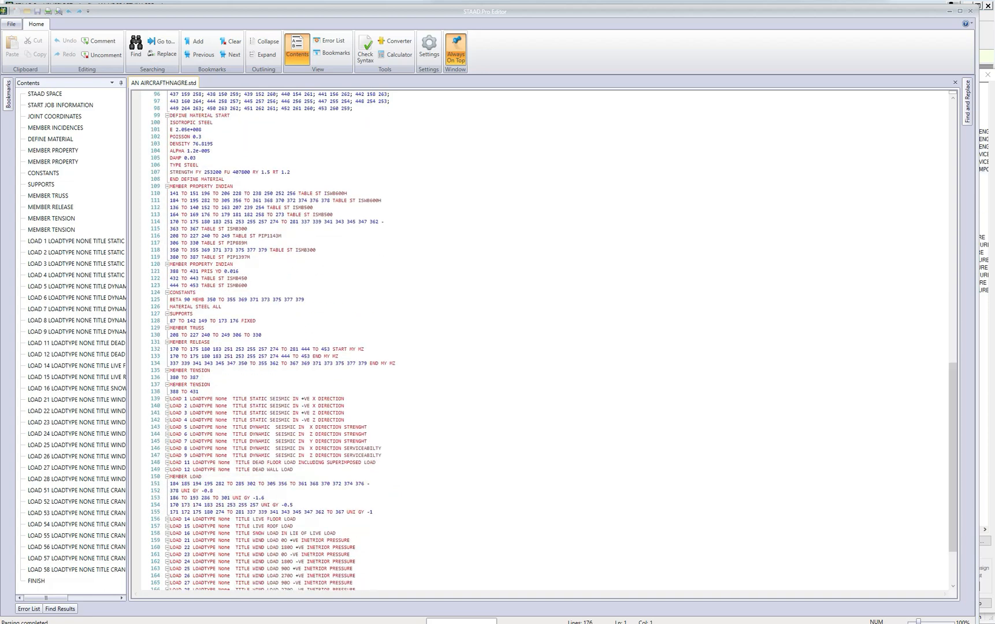
scroll(903, 513, down, 4)
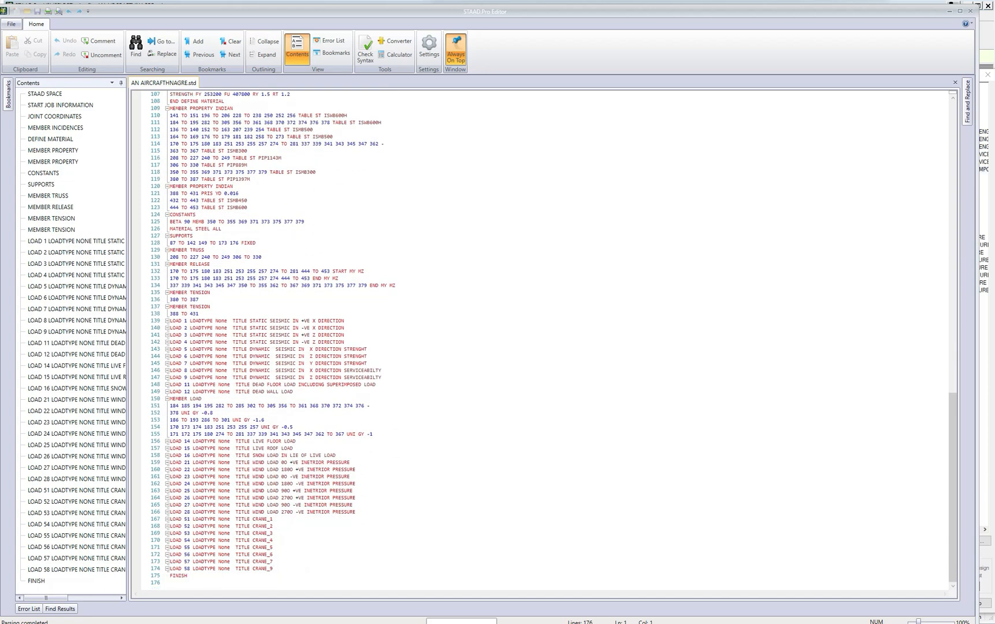
Add ROOF directly after FLOOR in the title of load case 11.
drag(267, 384, 297, 385)
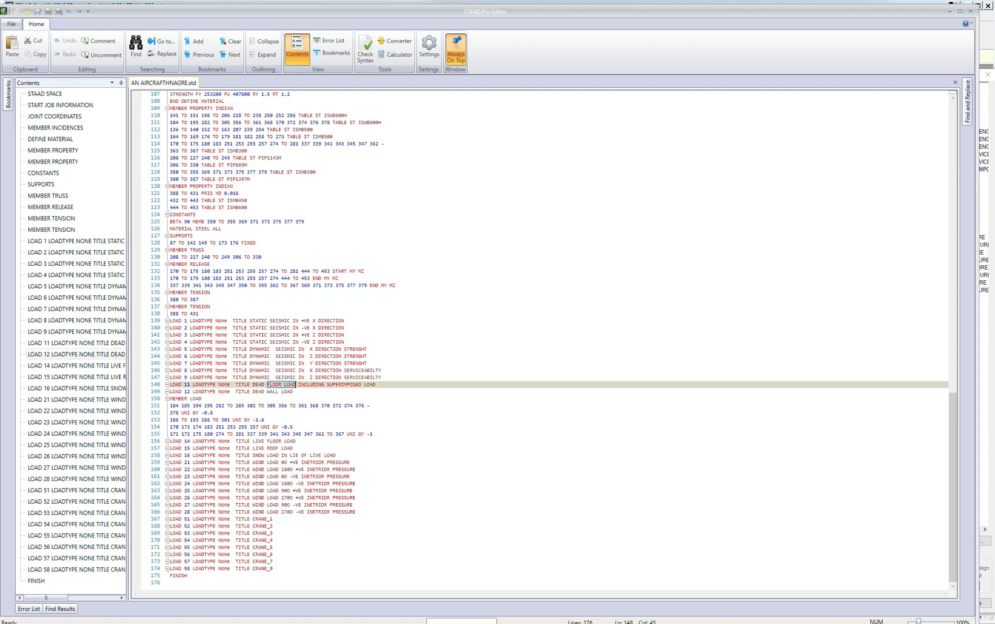
click(296, 385)
text(ROFF)
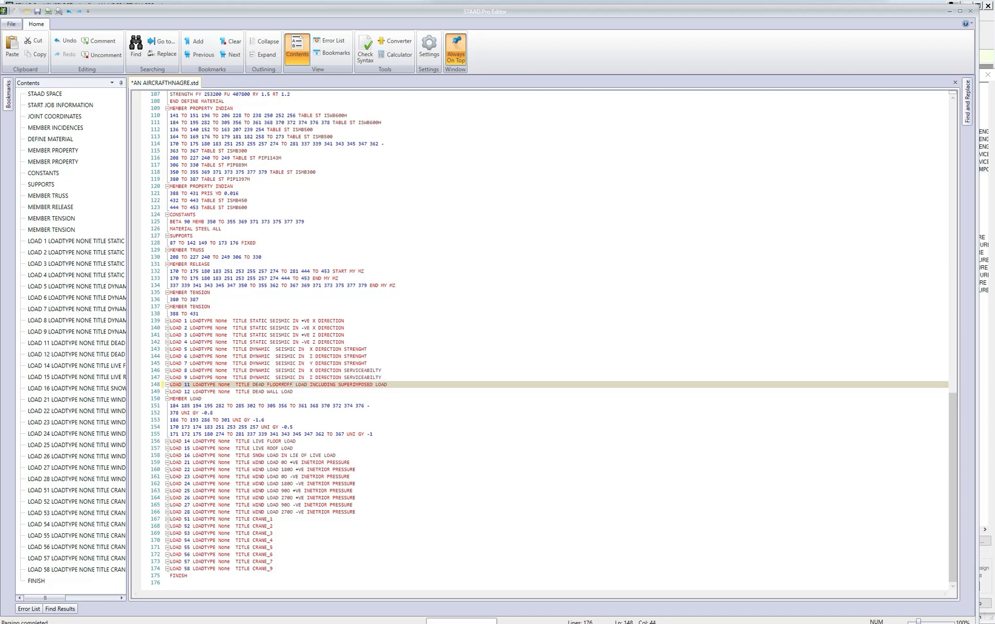
key(Left)
key(BackSpace)
text(O)
Move the whole MEMBER LOAD block from load case 12 to directly below the title line of load case 11.
click(202, 398)
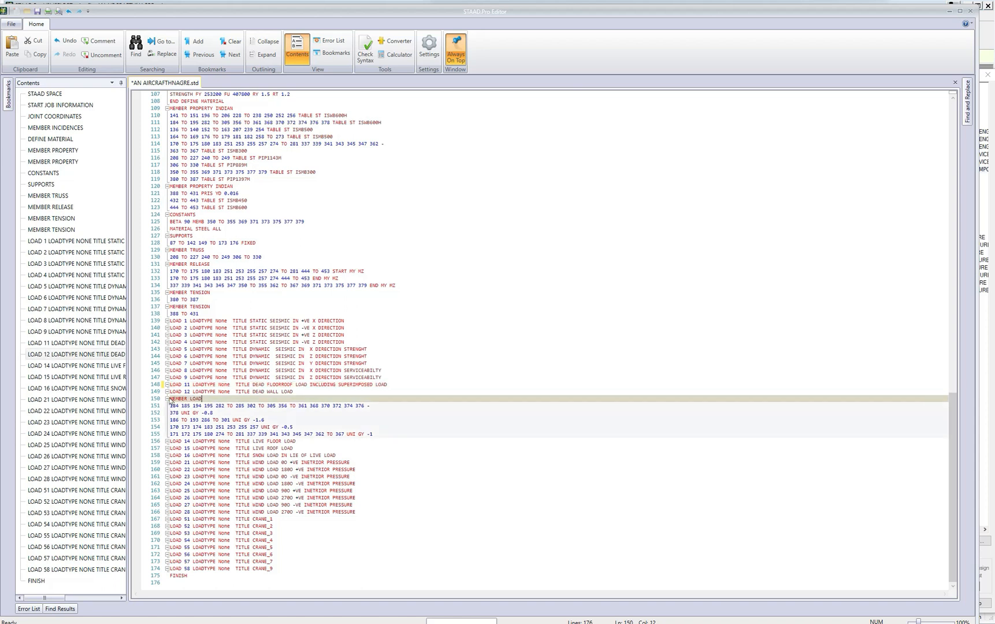
drag(169, 399, 373, 434)
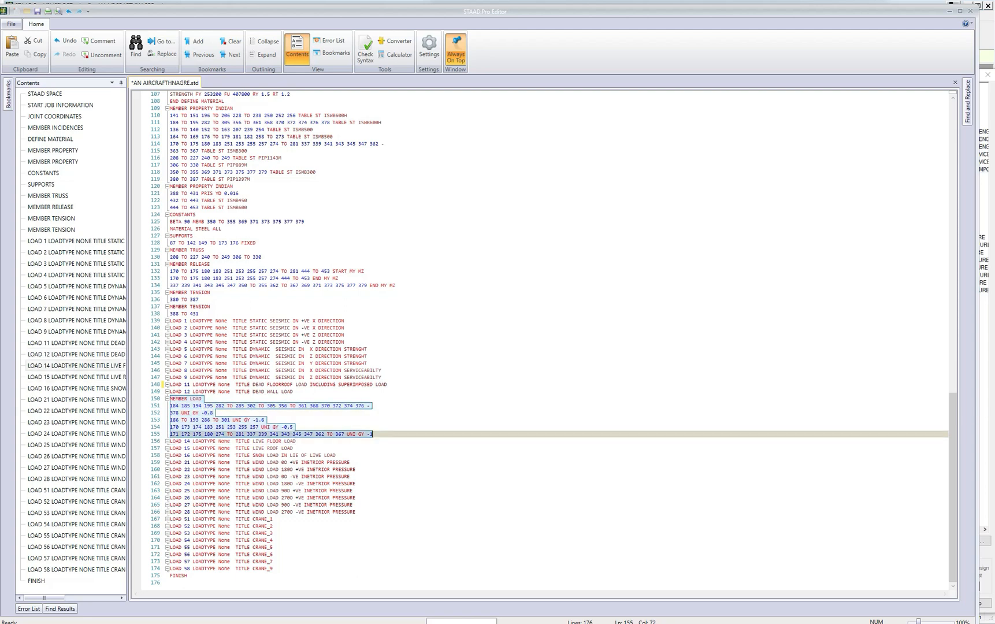
key(ctrl+x)
click(388, 421)
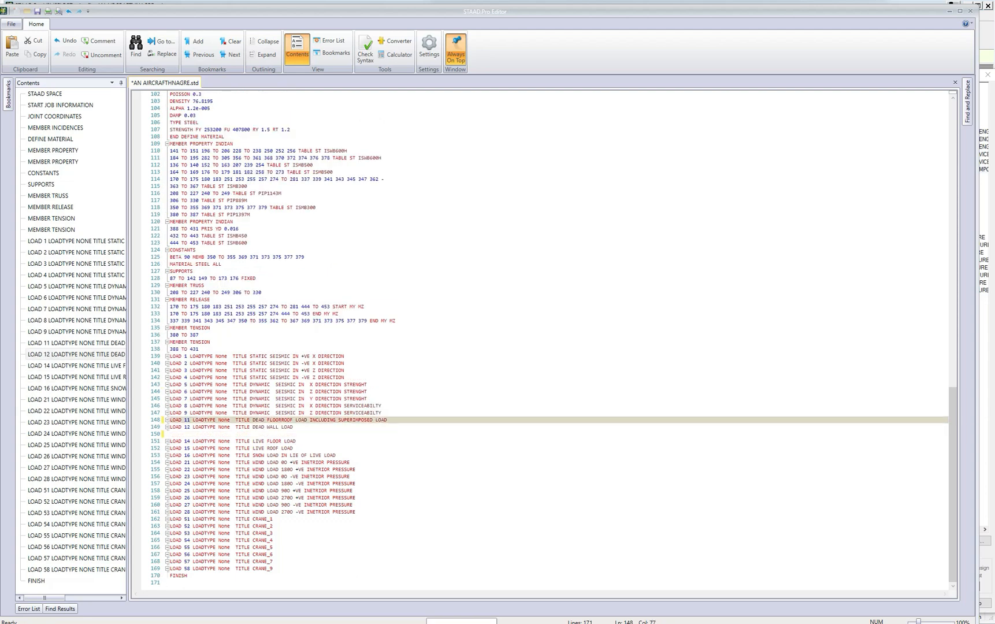
key(Return)
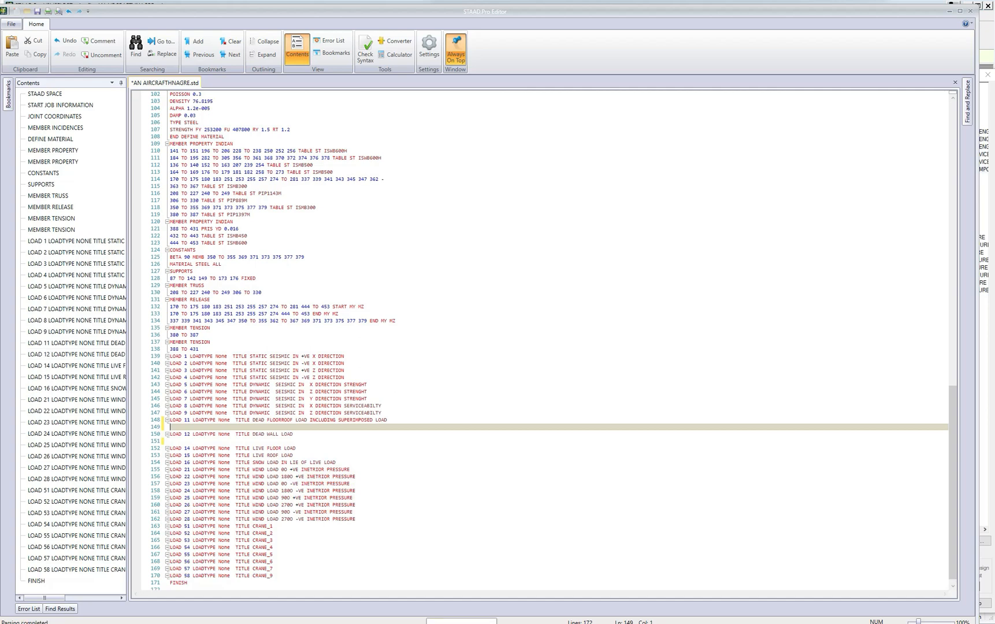
key(ctrl+v)
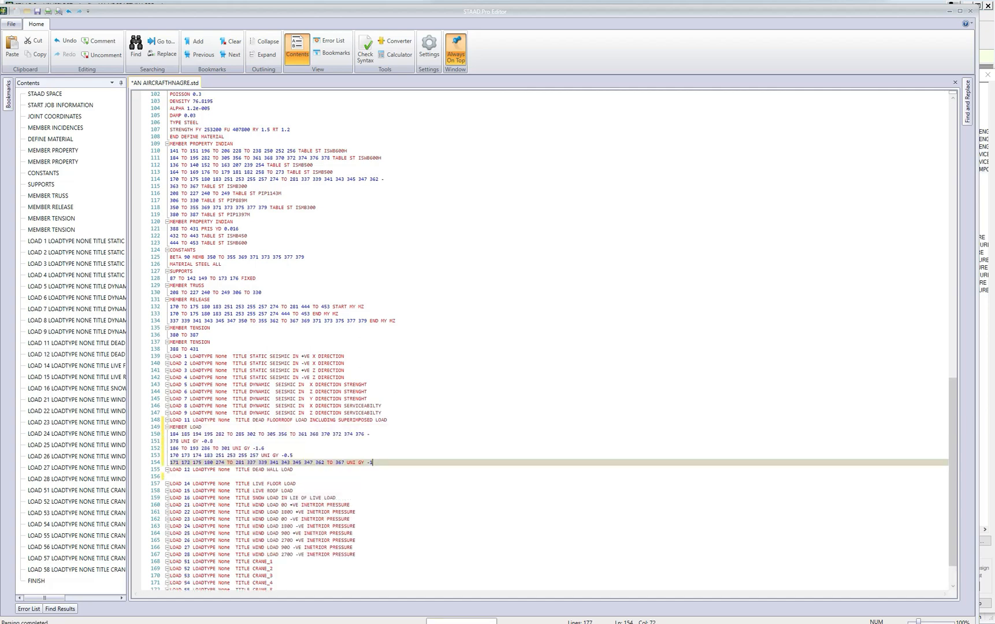
Retitle load case 11 as DEAD FLOOR_OTHER LOAD INCLUDING SUPERIMPOSED LOAD.
click(286, 420)
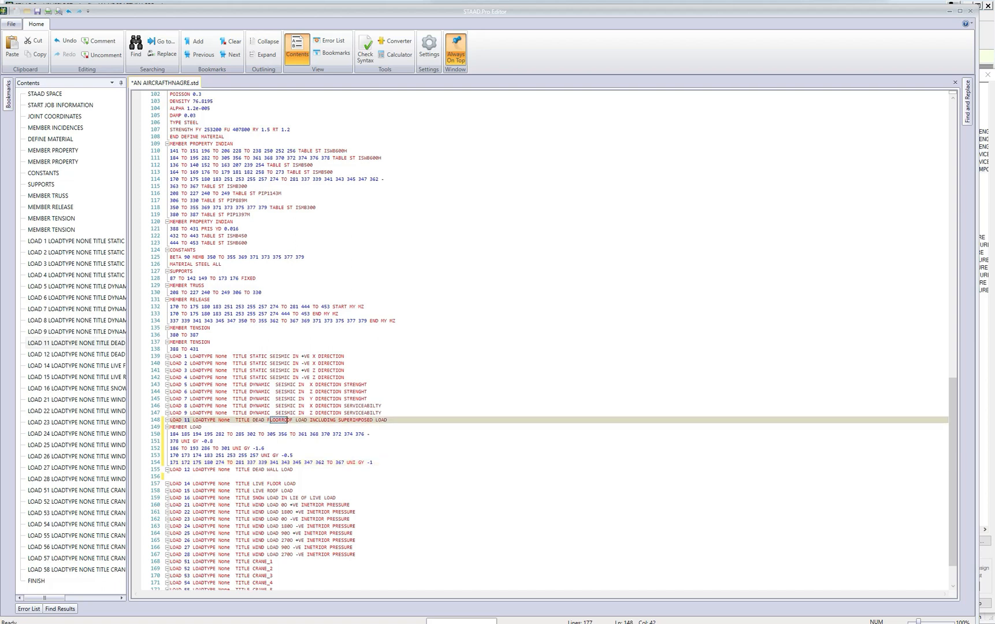
key(ctrl+shift+Right)
key(Delete)
key(Down)
key(Down)
key(Down)
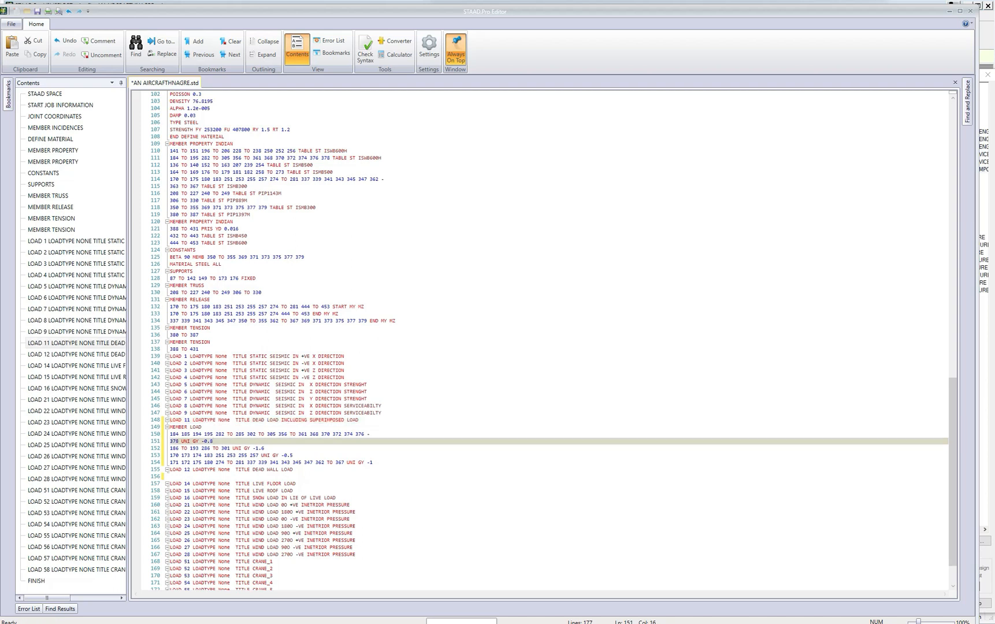
click(265, 420)
text(FLOOR )
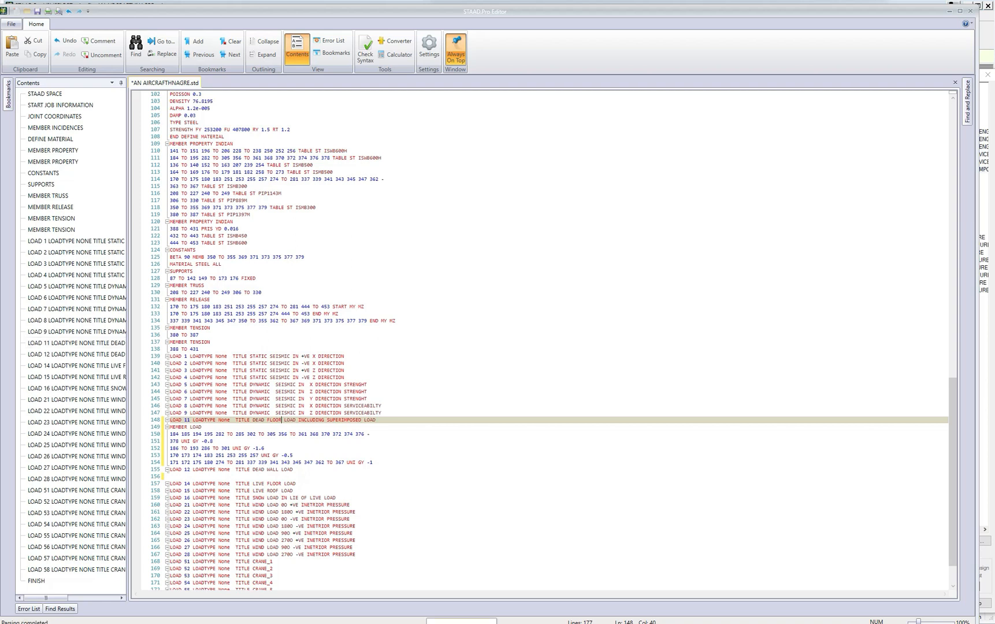
text(OTHER)
click(281, 420)
text(_)
click(312, 420)
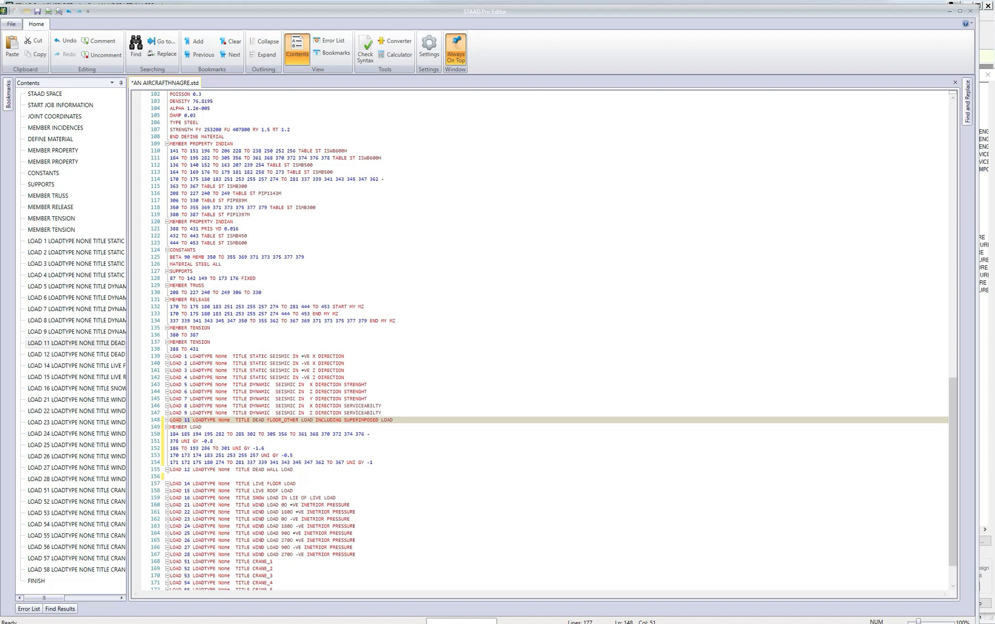
Save the edited command file and close the editor to return to the model.
scroll(313, 420, down, 1)
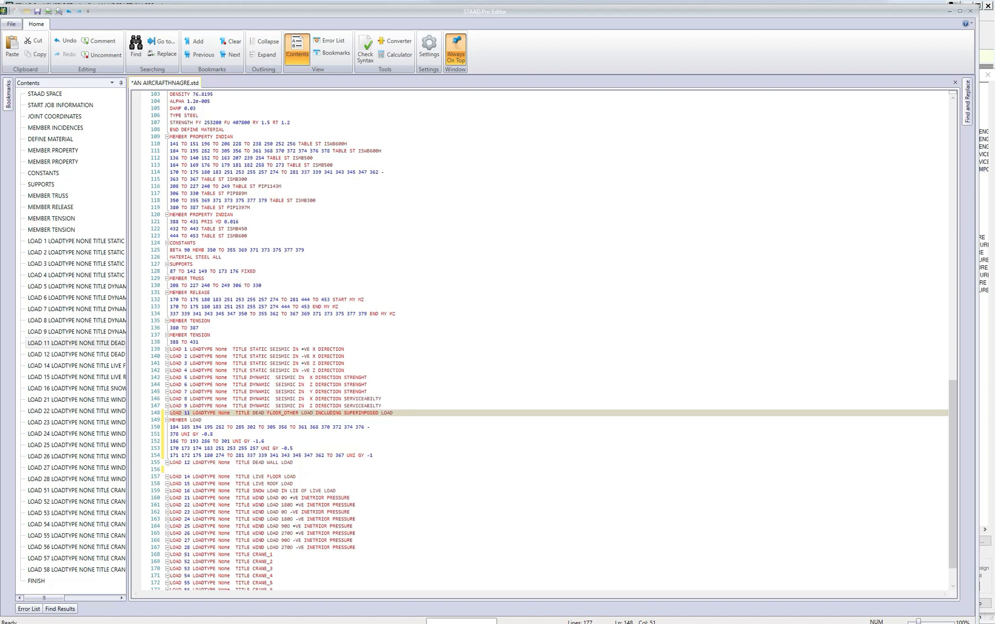
scroll(312, 420, down, 1)
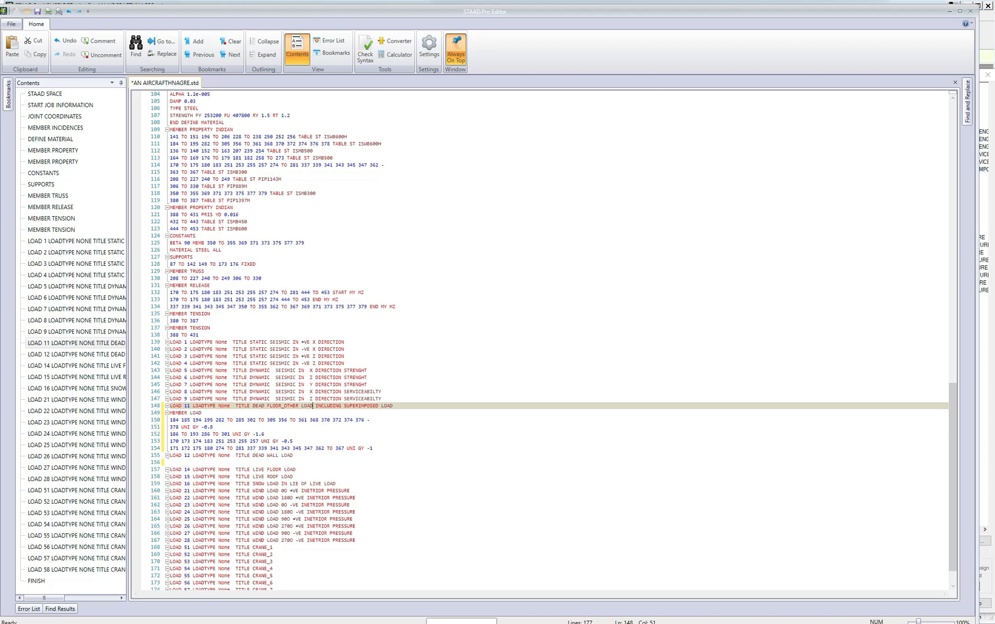
scroll(313, 420, down, 2)
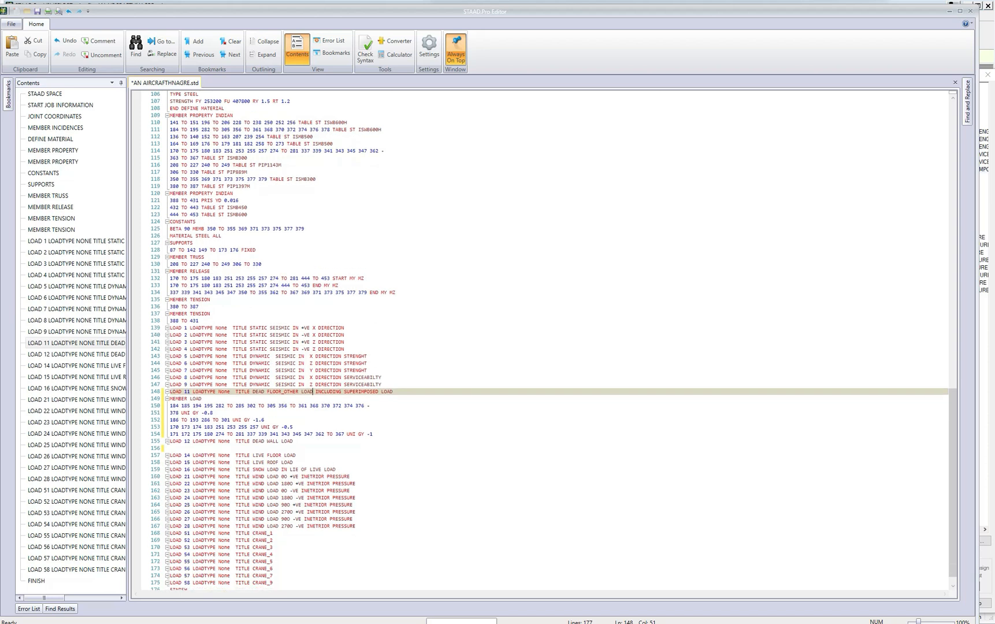
click(37, 11)
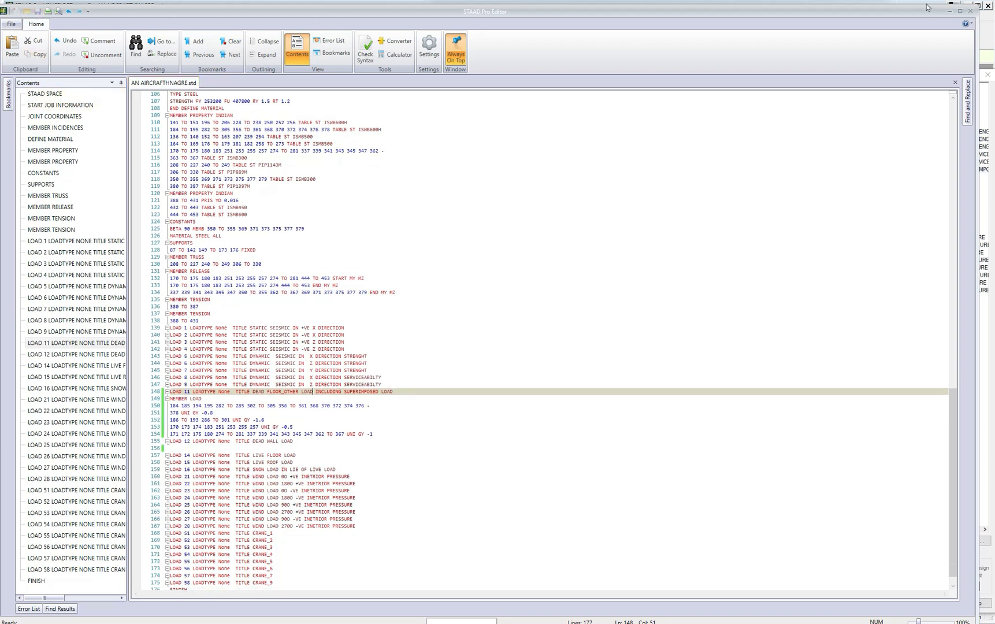
click(970, 11)
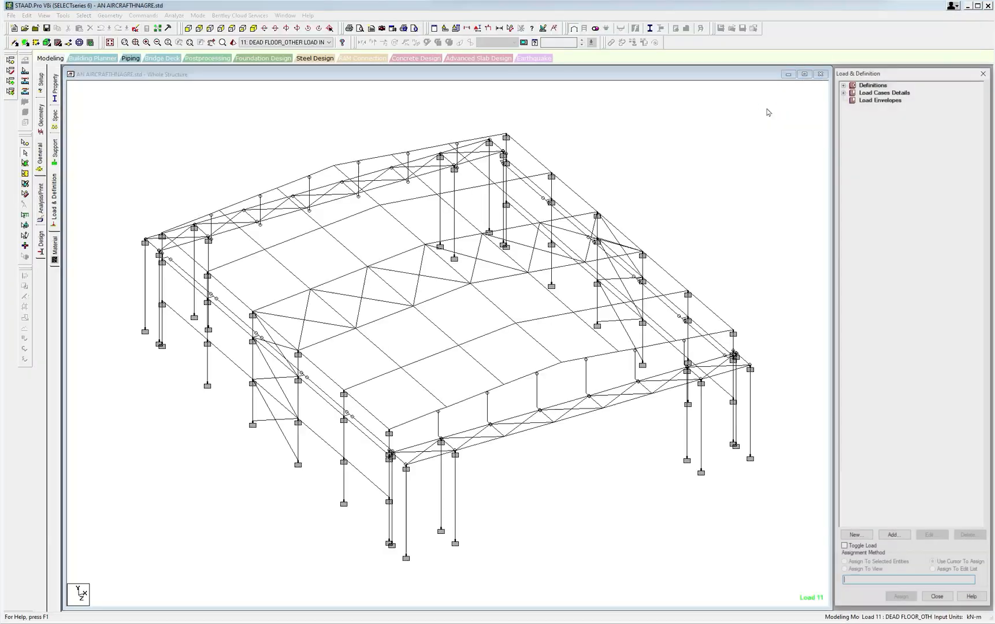
Expand load case 11 and display its UNI GY -0.8 and -1.6 kN/m member loads on the structure for checking.
click(843, 91)
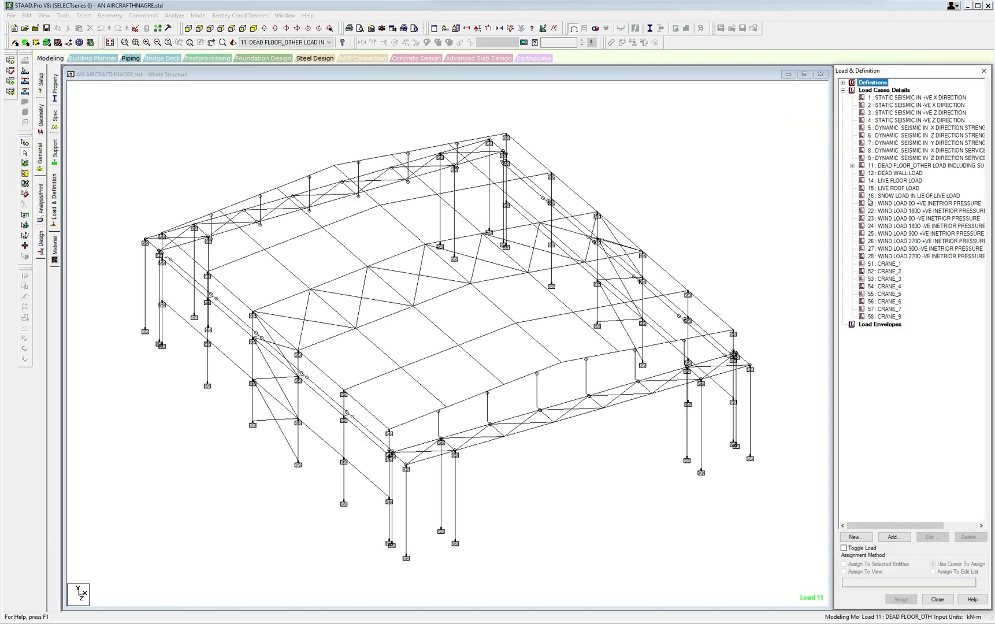
click(852, 166)
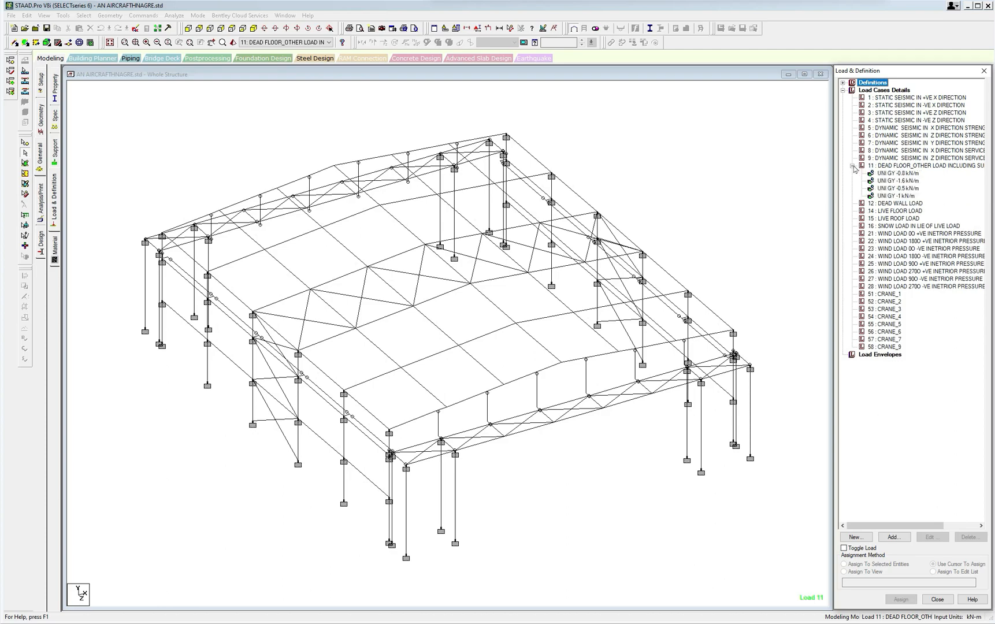
click(896, 172)
click(897, 180)
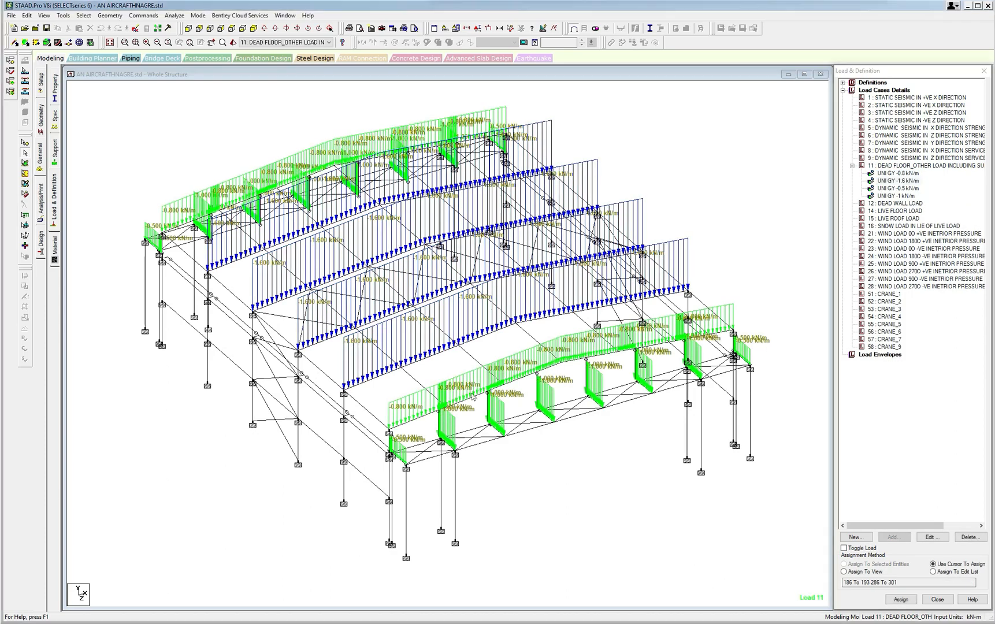
scroll(494, 427, up, 1)
scroll(494, 427, down, 1)
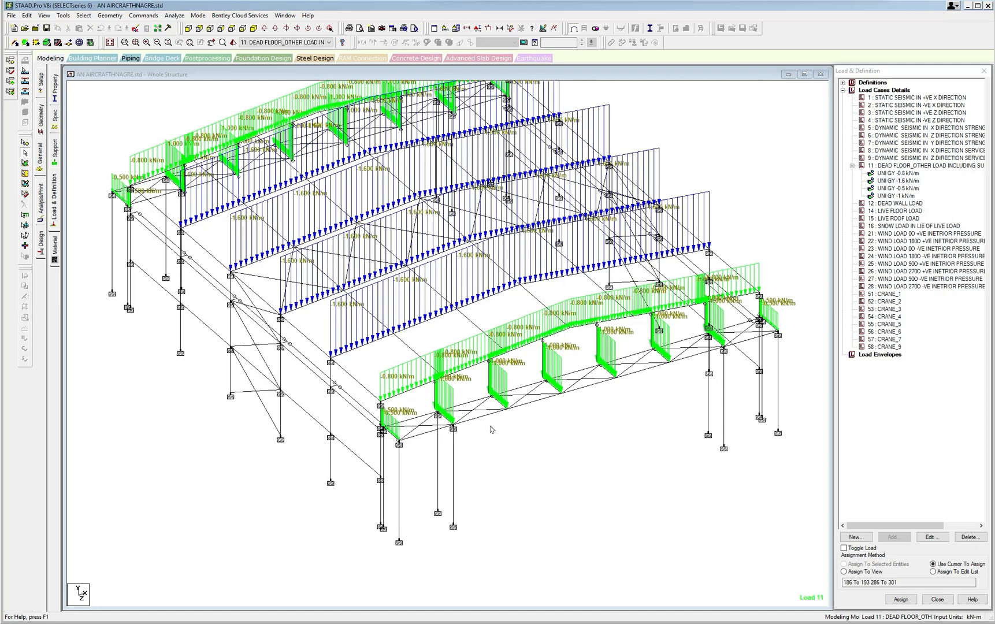
Switch to the LOAD COMB IS 800 GEN workbook in Excel, move the GENERAL COMBINATION sheet after CRANE LOAD COMB, and return to STAAD.Pro.
mouse_move(341, 620)
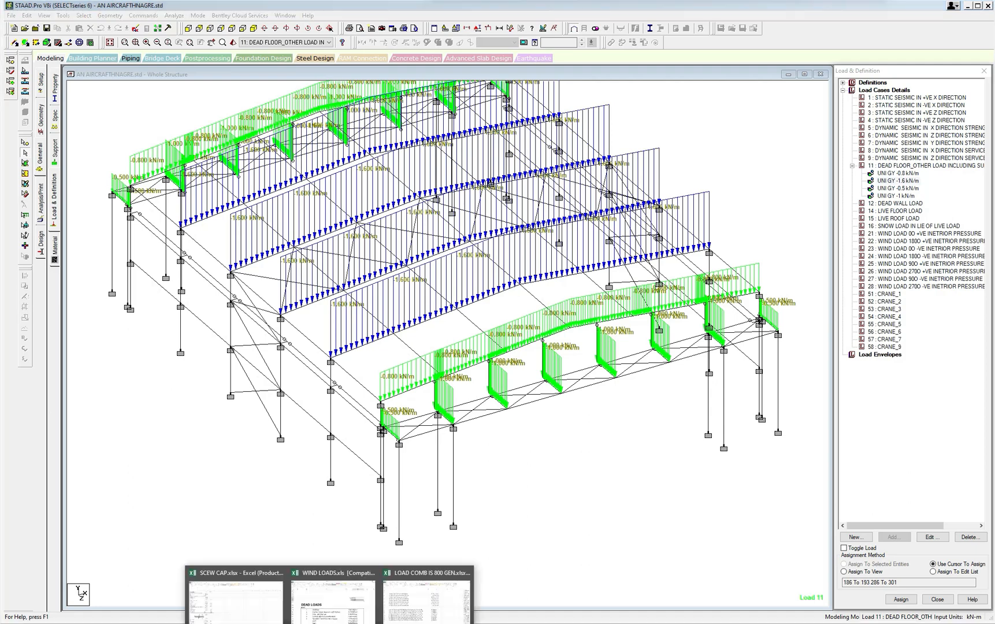
click(414, 617)
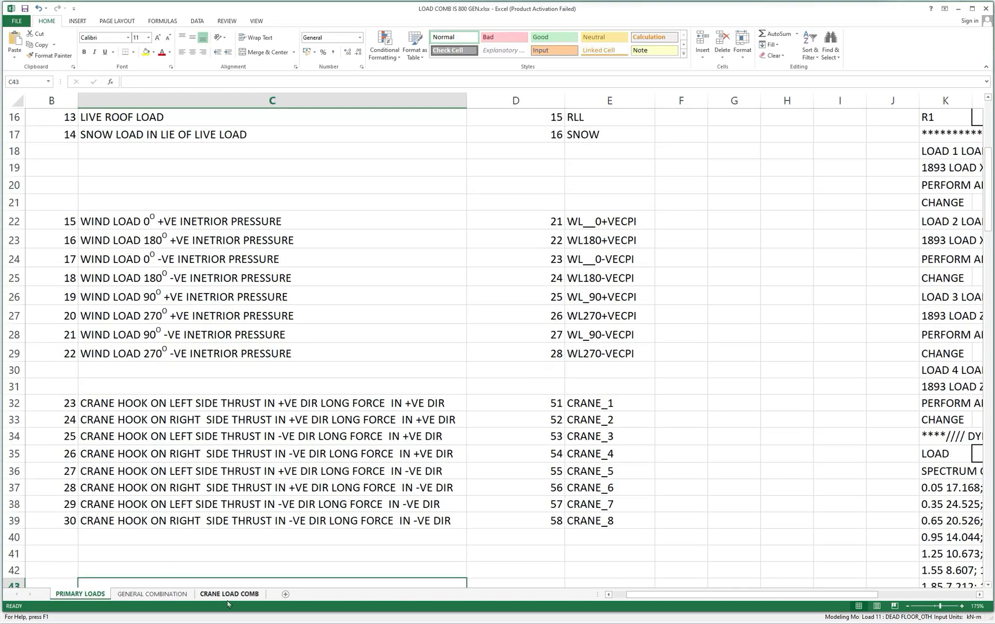
drag(186, 594, 261, 594)
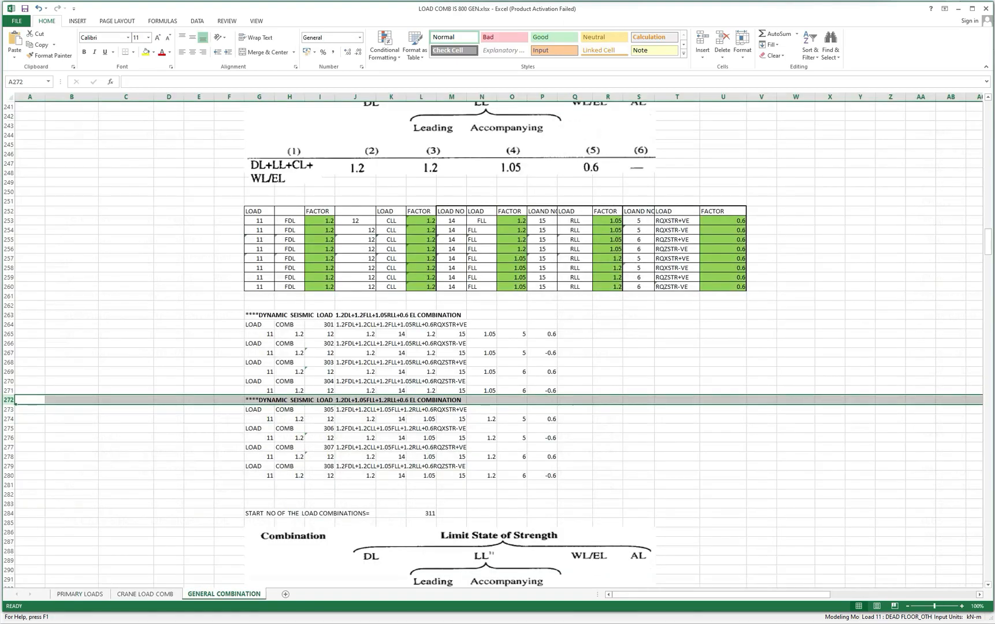
click(958, 9)
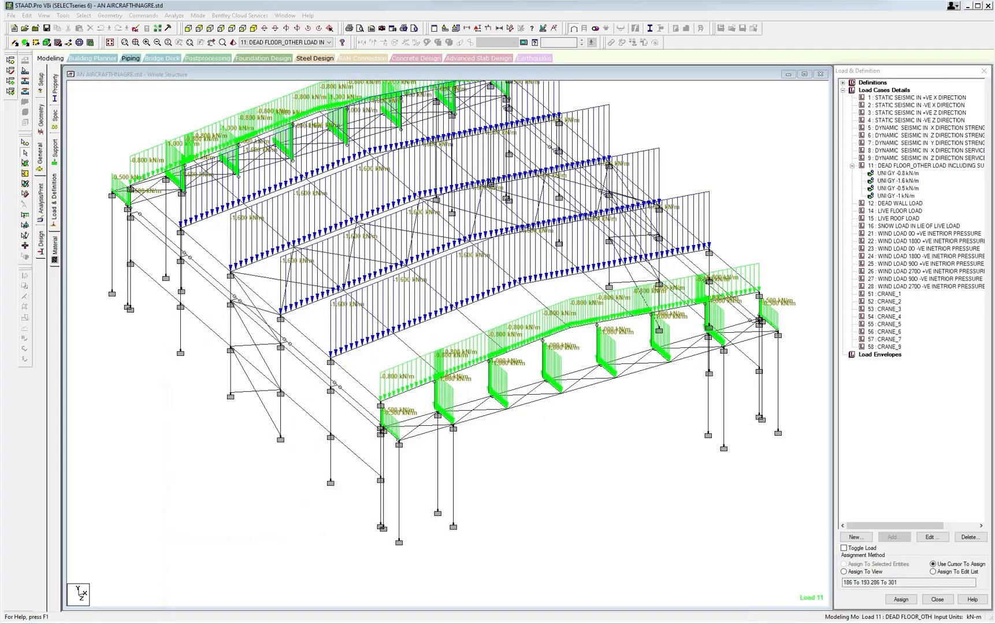
Look up the wall cladding and collateral dead loads in the WIND LOADS workbook in Excel and return to STAAD.Pro.
mouse_move(350, 617)
click(334, 596)
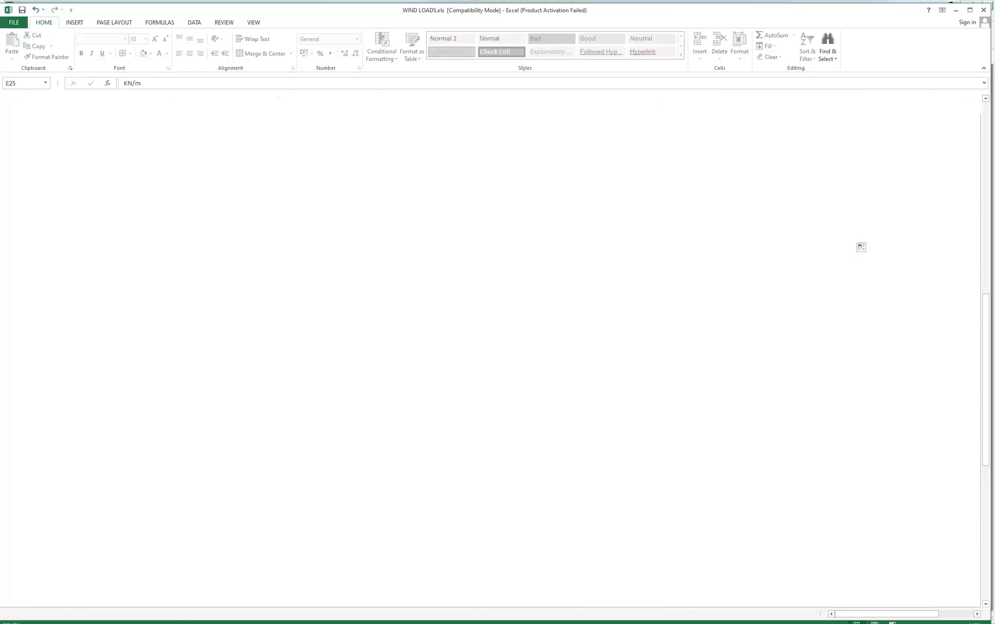
scroll(382, 442, down, 2)
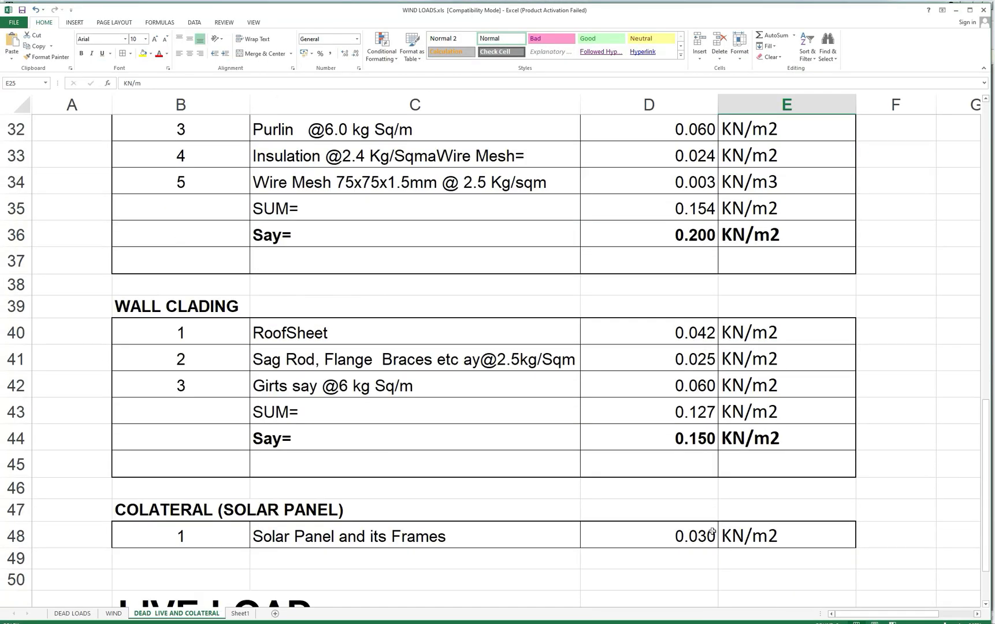
click(955, 14)
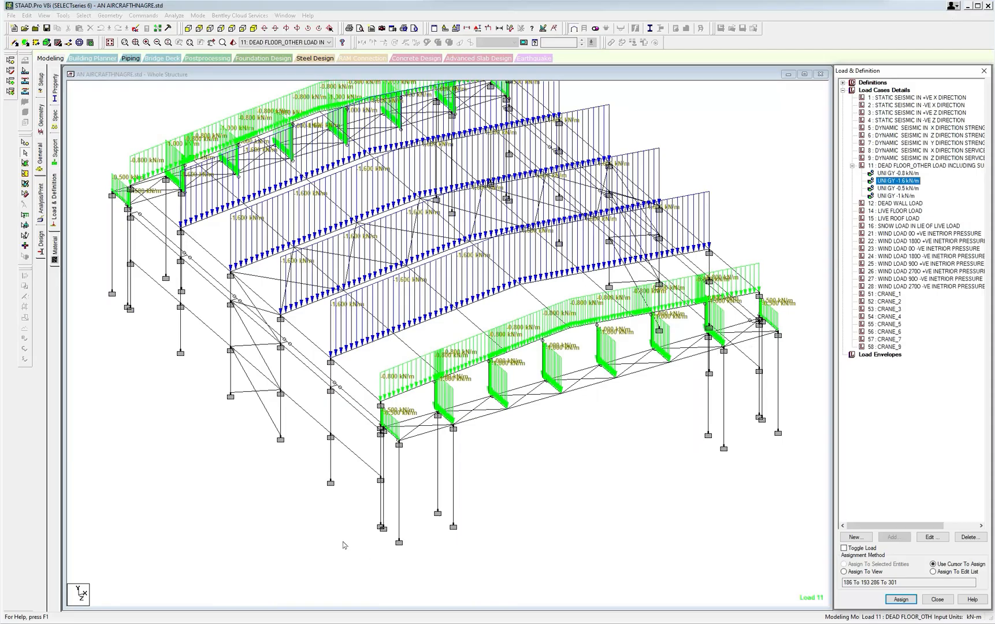
Measure the offset at the front corner column base, the spacing to the adjacent column and that column's lowest segment height.
scroll(380, 516, up, 2)
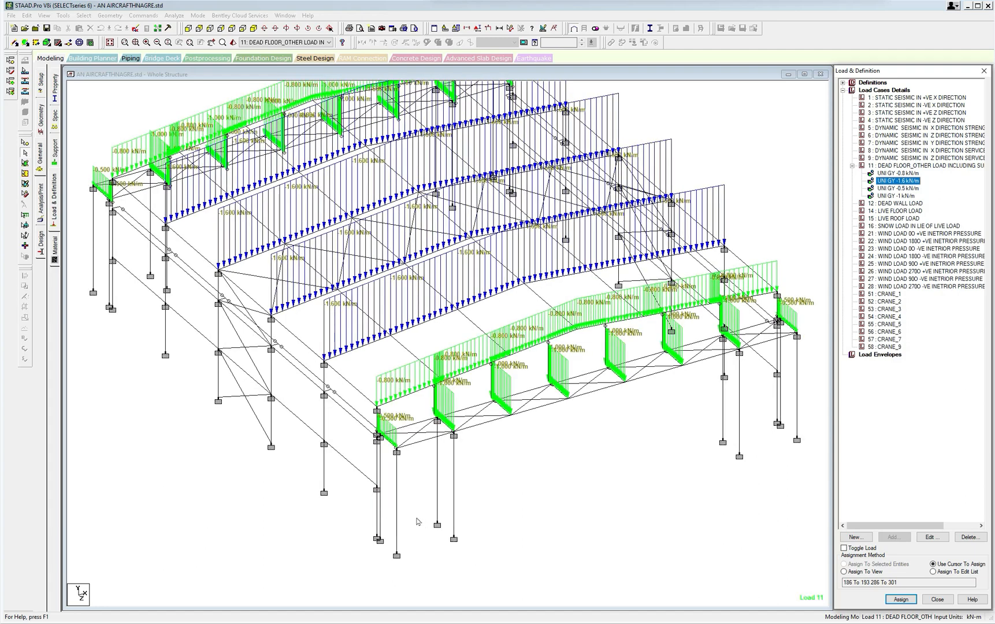
click(510, 29)
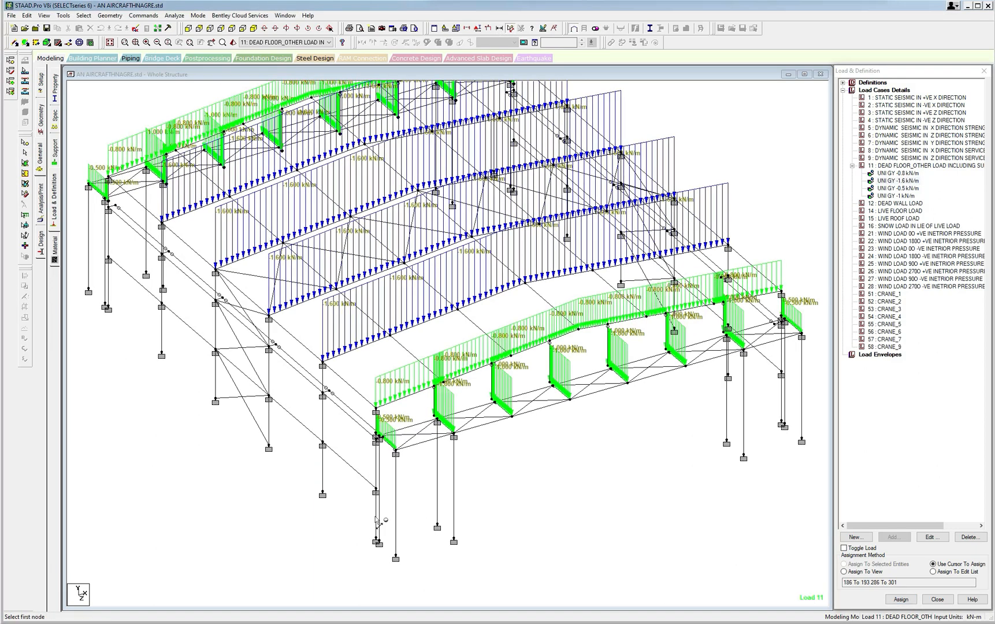
scroll(381, 500, up, 1)
click(377, 542)
click(376, 540)
click(376, 542)
click(379, 545)
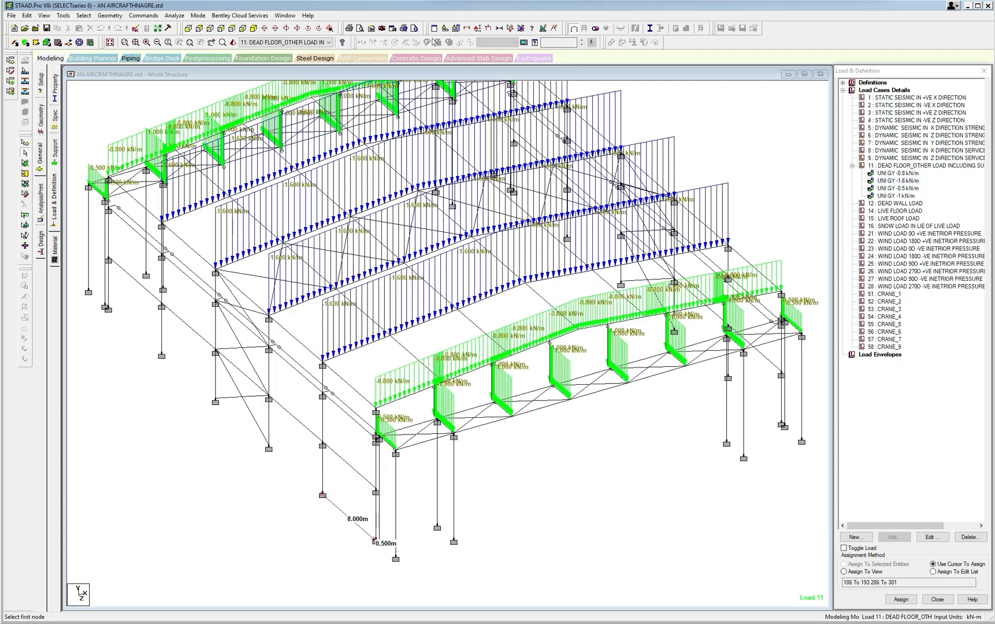
click(510, 29)
click(323, 443)
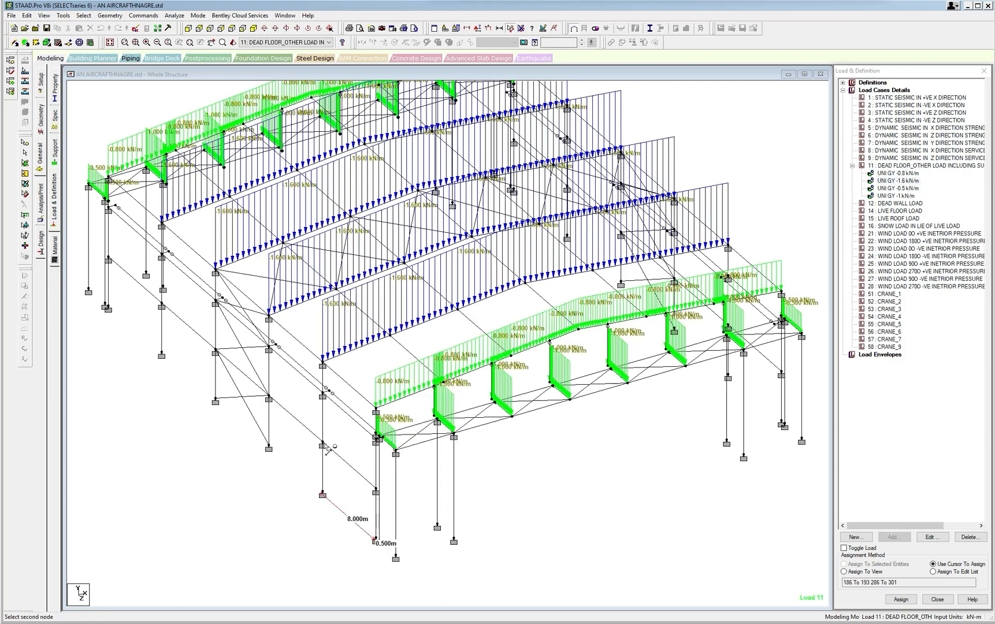
click(322, 493)
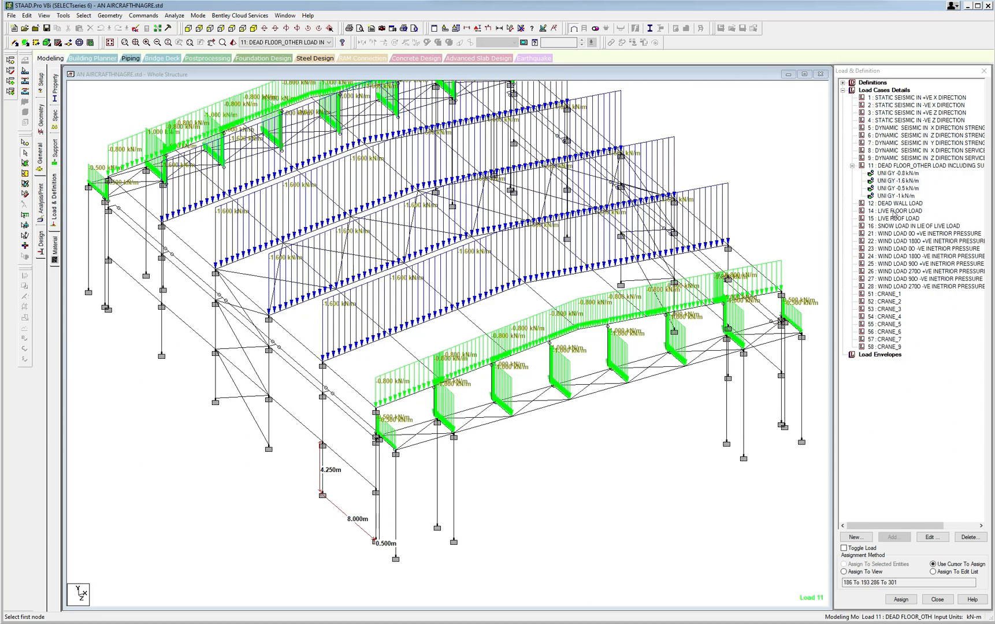
Add a GY uniform member load of -0.63 kN/m to load case 11 with d1 3 m and d2 4.25 m.
click(895, 166)
click(894, 536)
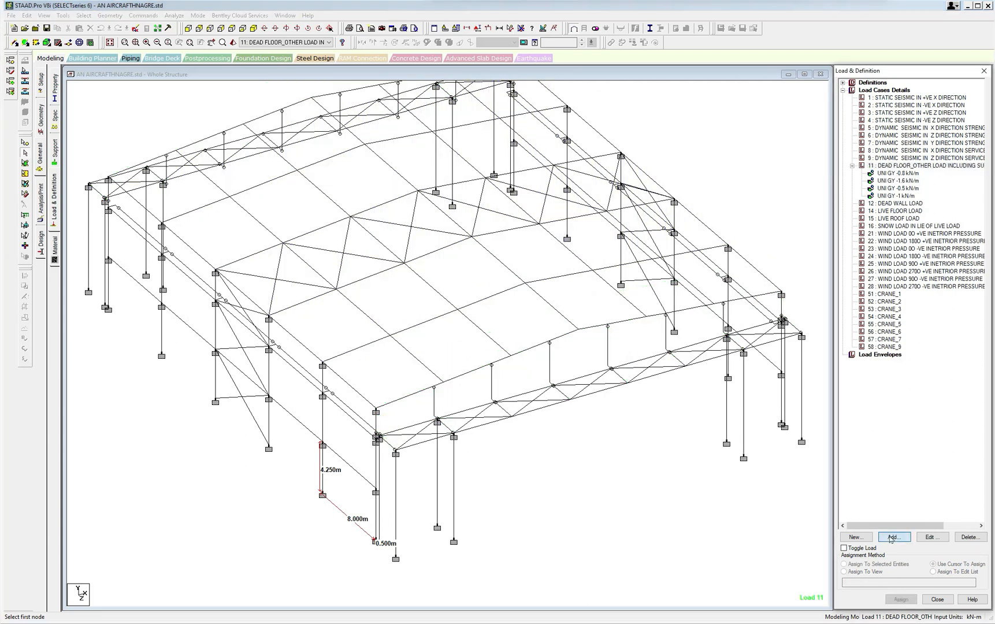
drag(379, 164, 416, 166)
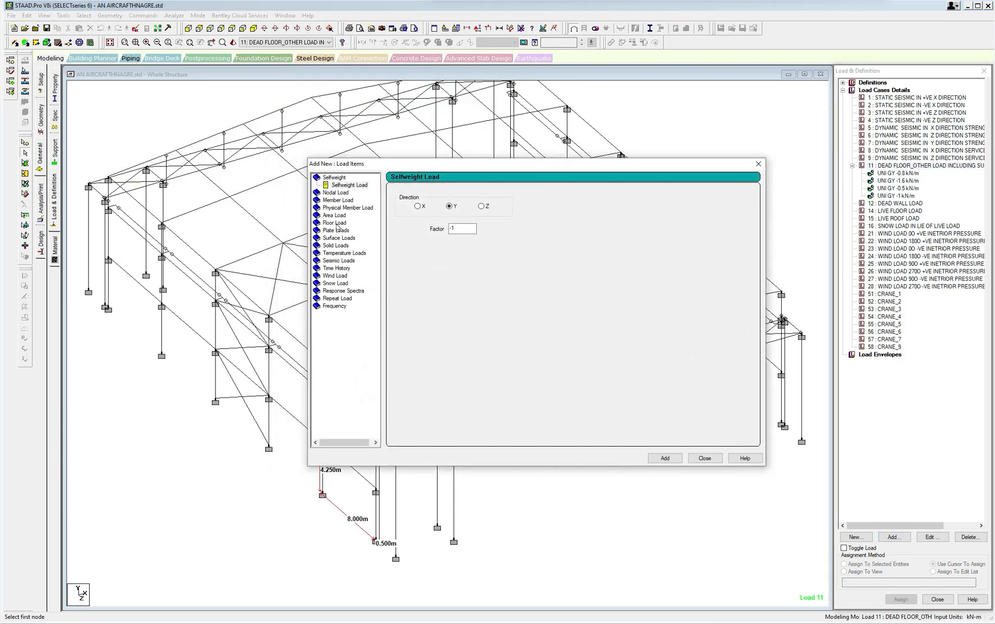
click(340, 203)
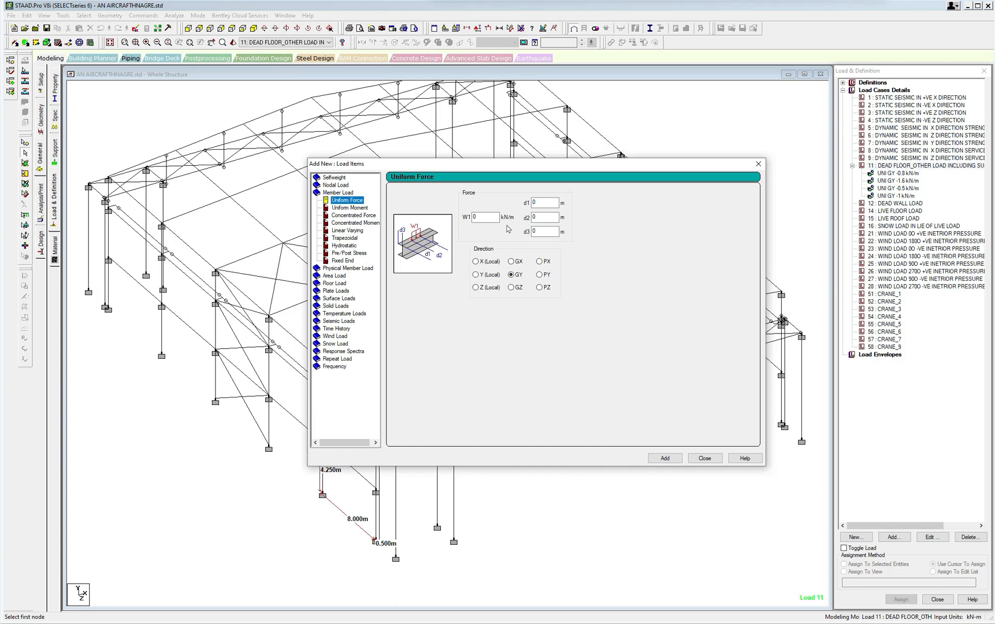
click(475, 217)
key(Tab)
text(3)
key(Tab)
text(4.25)
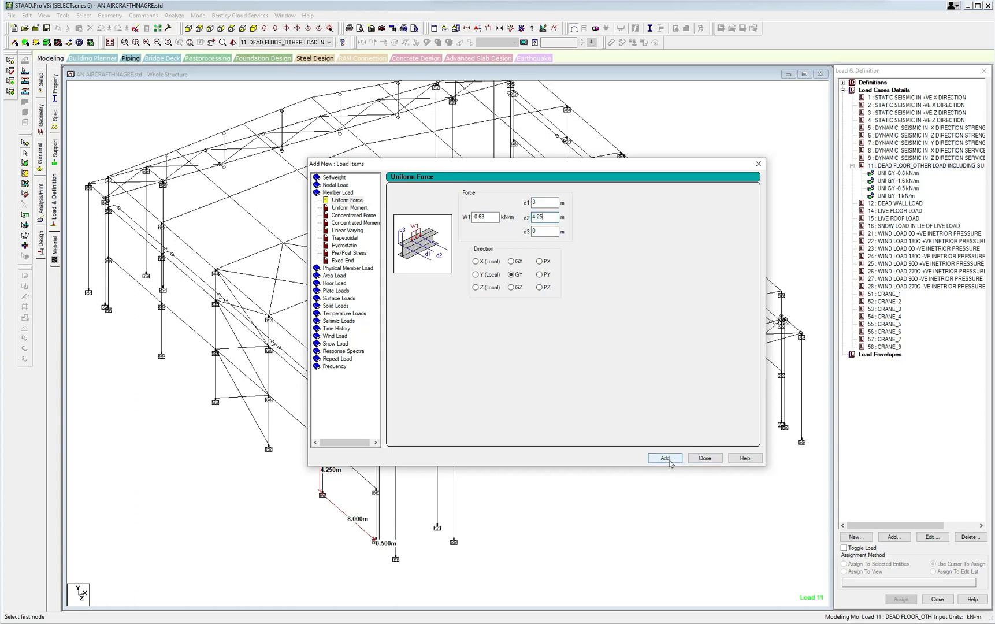
click(665, 458)
Add a second -0.63 kN/m GY uniform load to load case 11 with d1 3 m and d2 0.
double_click(543, 216)
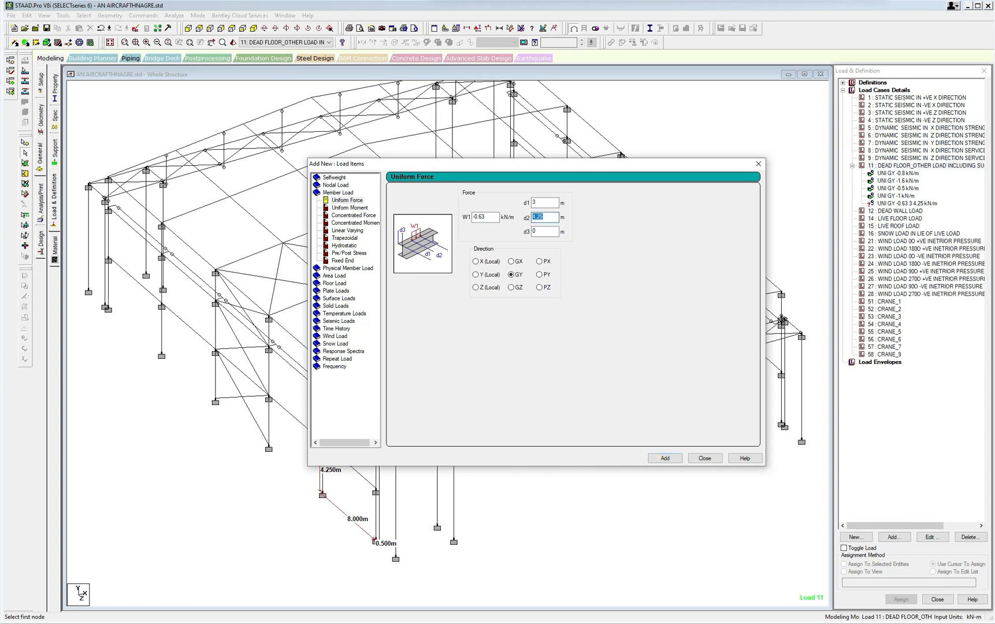
text(0)
double_click(535, 203)
click(664, 458)
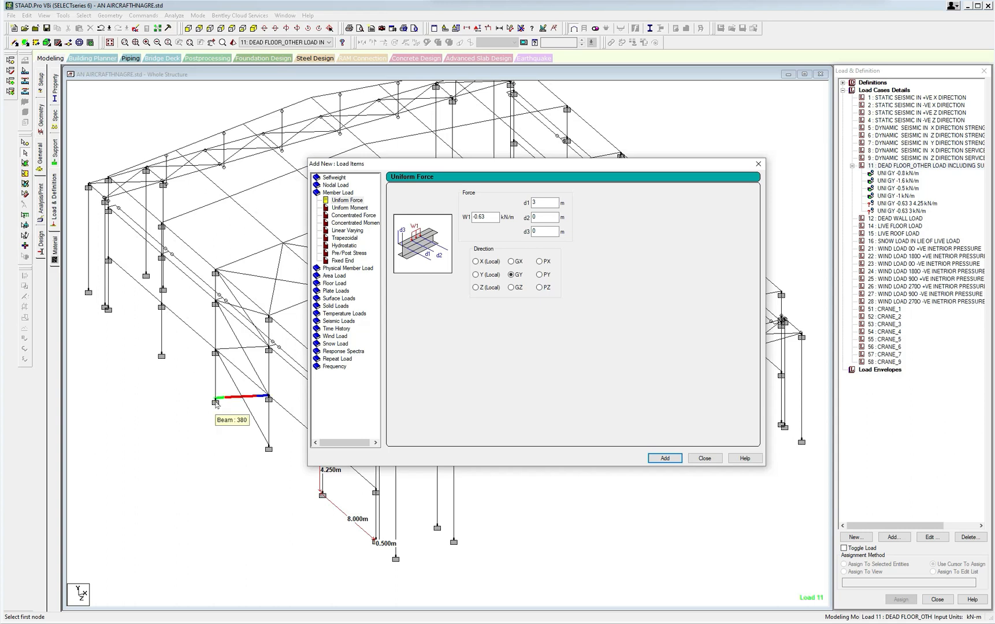
Add a -1.2 kN/m GY uniform load to load case 11 with d1 3 m and d2 4.25 m.
click(475, 217)
double_click(475, 218)
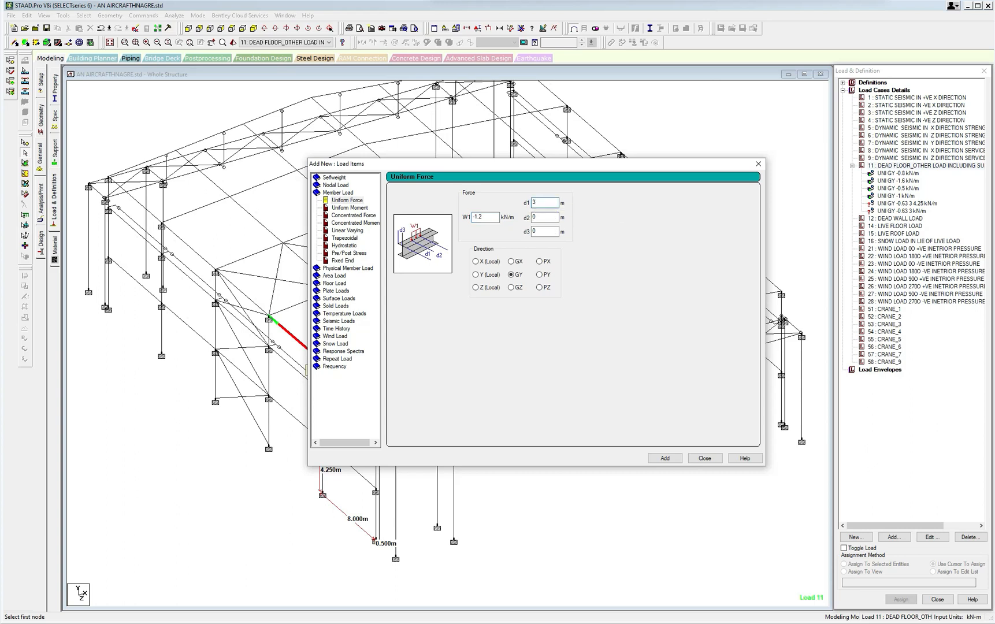
key(Tab)
text(4.25)
click(665, 458)
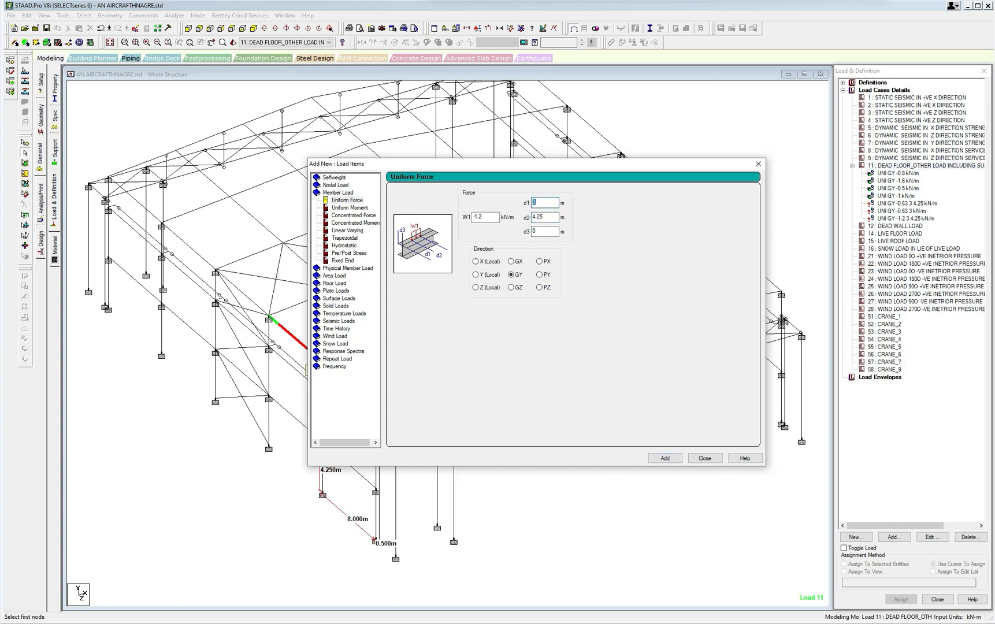
Add a full-length -1.2 kN/m GY uniform load with d1 and d2 at 0, and finish adding load items.
text(0)
key(Tab)
text(0)
click(663, 461)
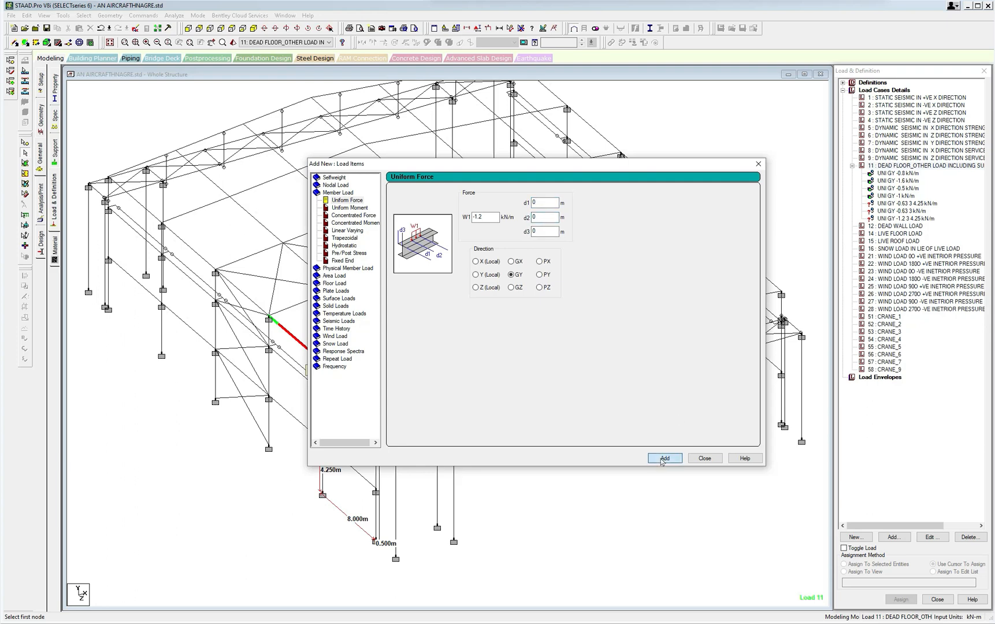
click(704, 459)
Edit the second -0.63 kN/m load so d1 is 0 and it covers the full member length.
click(912, 219)
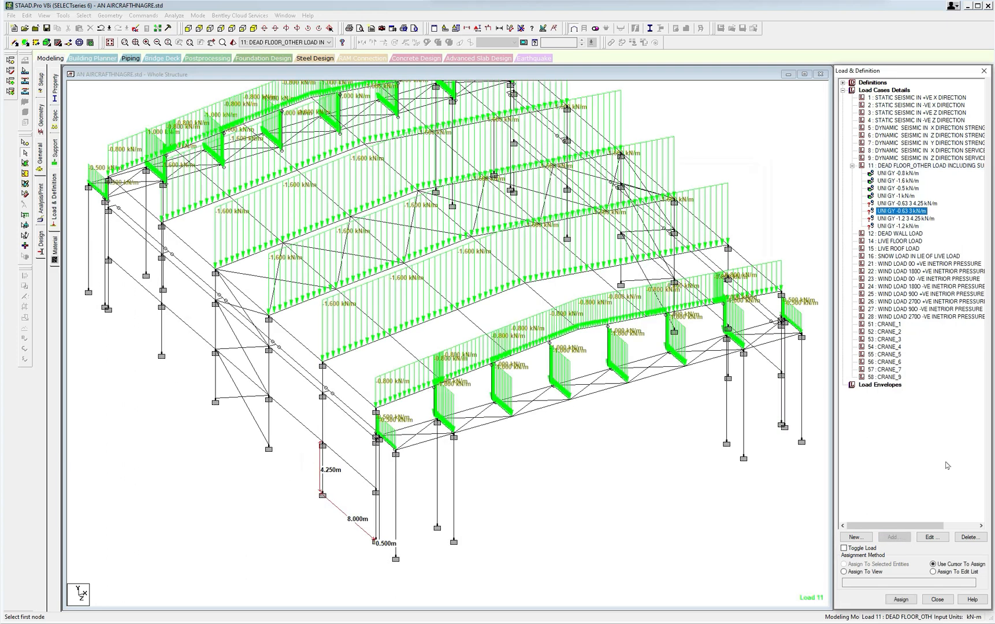
click(928, 537)
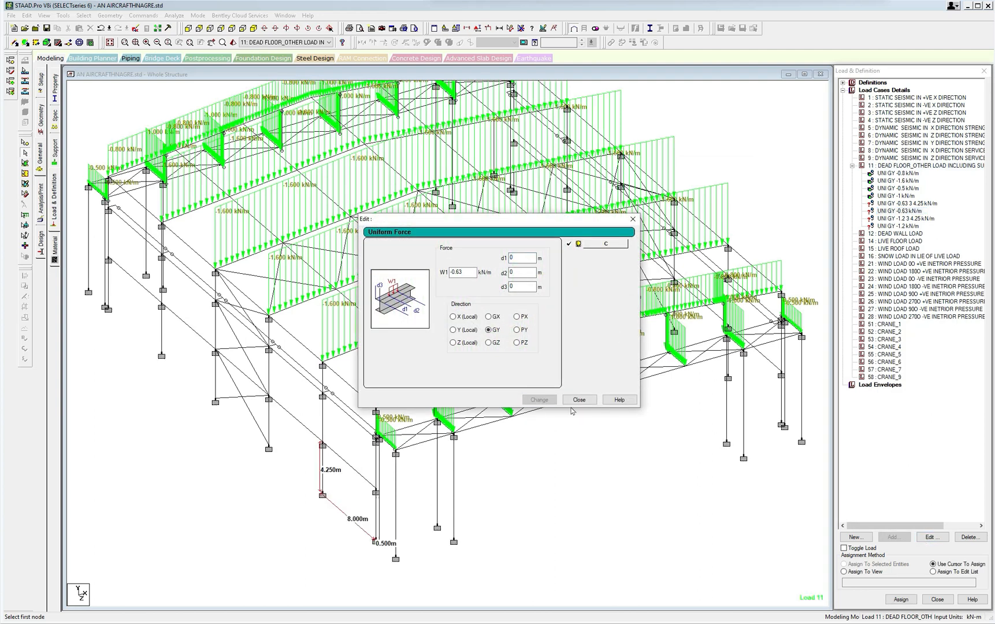
click(539, 399)
click(579, 400)
click(907, 213)
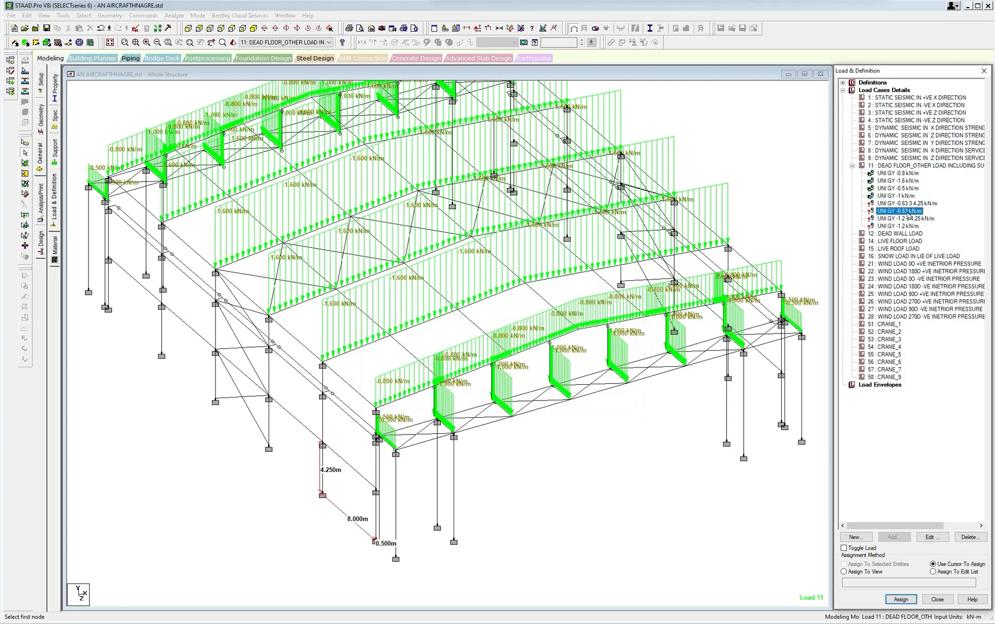
Select the lowest segments of both corner columns on the near sidewall and of the front corner column on the opposite sidewall.
scroll(448, 477, up, 2)
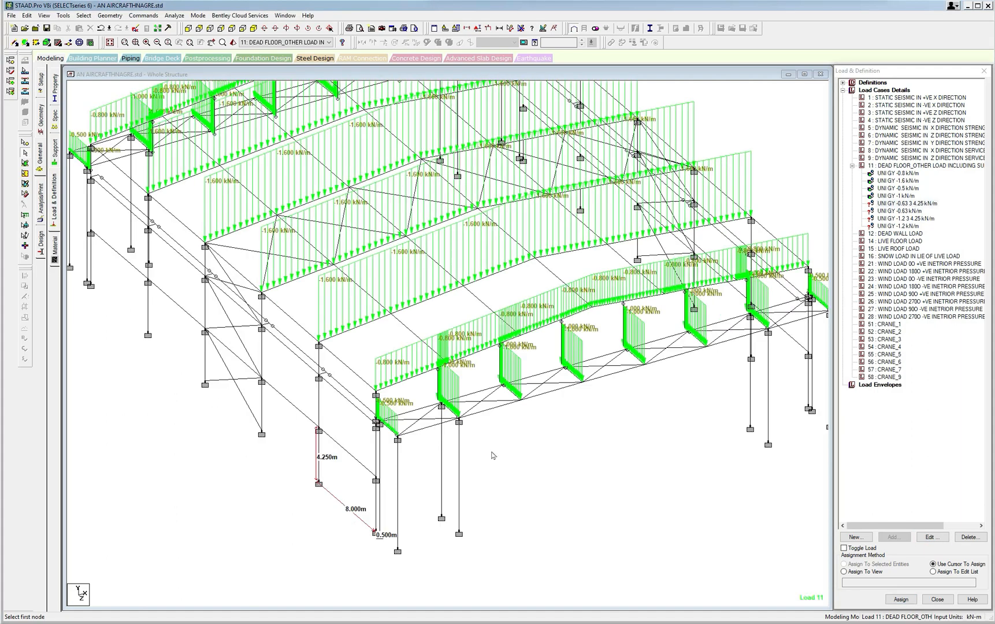
click(373, 510)
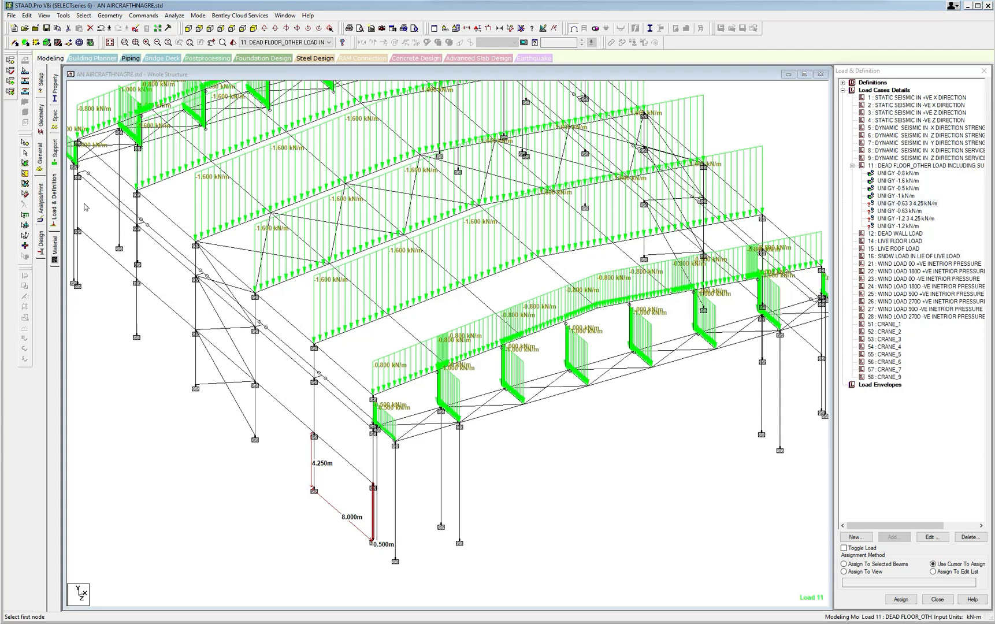
middle_drag(94, 318, 245, 322)
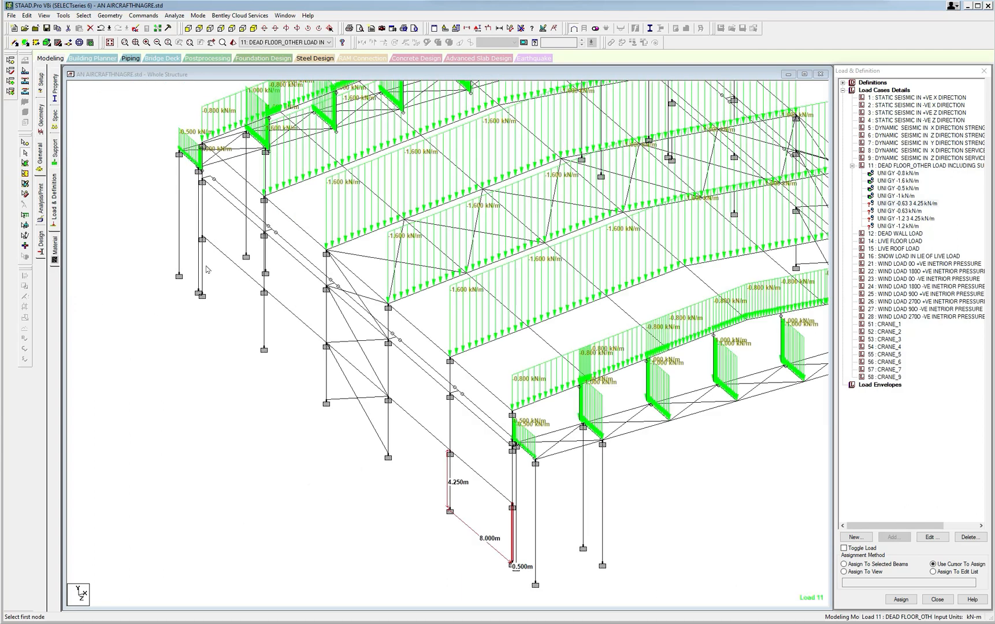
ctrl+click(202, 264)
middle_drag(408, 318, 364, 327)
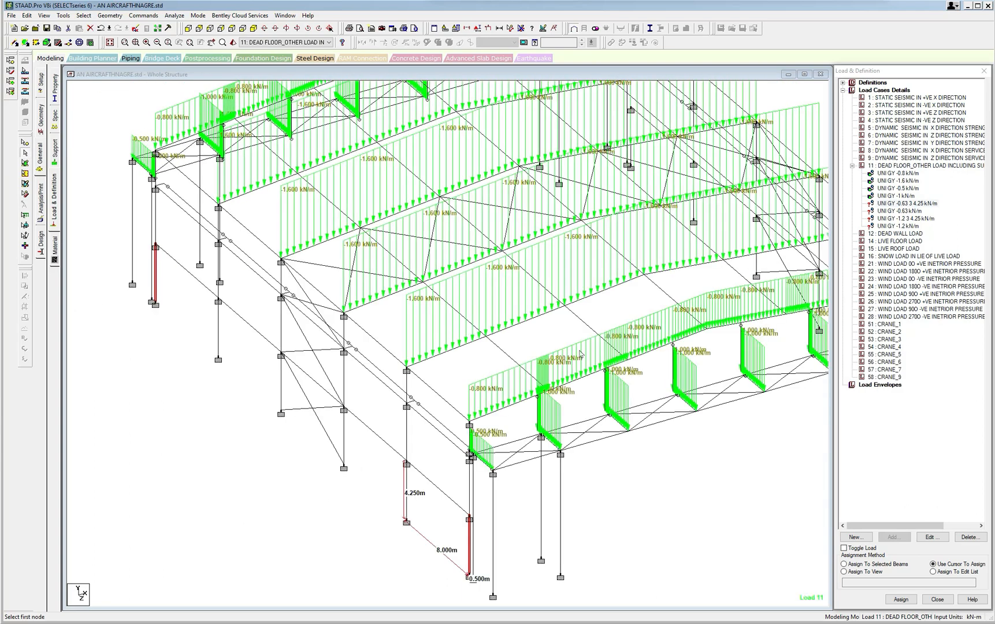
middle_drag(696, 359, 369, 398)
middle_drag(527, 437, 418, 434)
scroll(525, 428, up, 2)
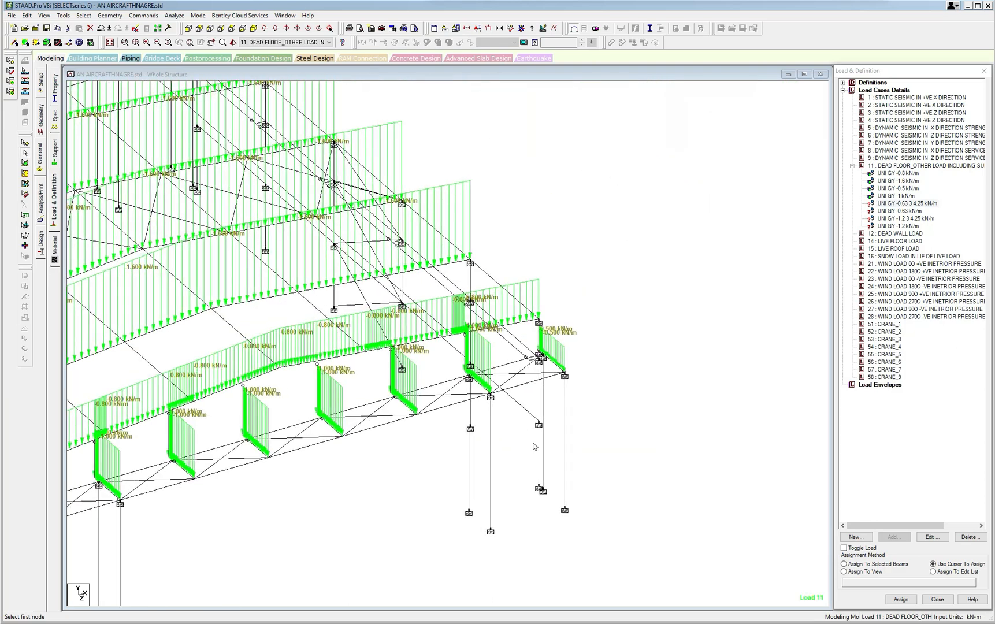
ctrl+click(538, 447)
middle_drag(312, 367, 395, 393)
middle_drag(224, 239, 229, 243)
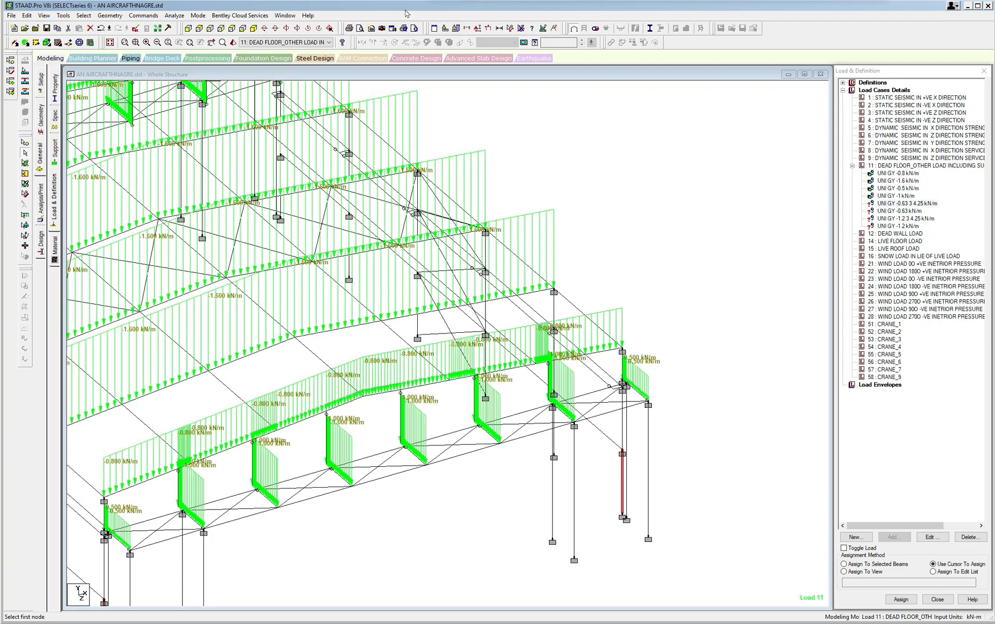
Add the fourth corner column's lowest segment to the selection and assign the -0.63 kN/m load from 3 to 4.25 m to the selected beams.
middle_drag(459, 184, 668, 277)
scroll(511, 234, up, 1)
scroll(512, 231, up, 1)
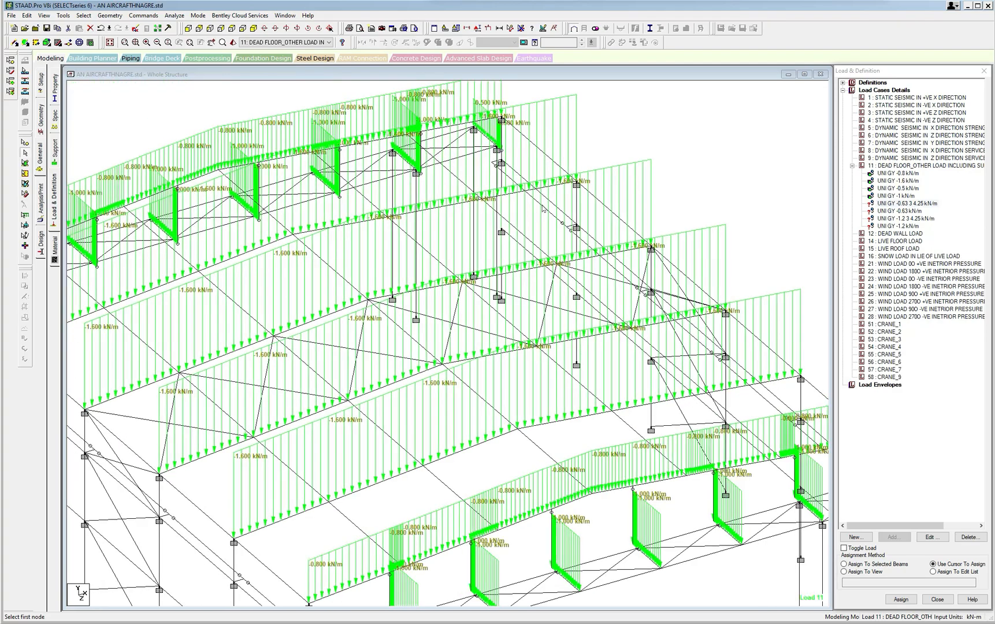
middle_drag(586, 182, 588, 178)
key(Left)
key(Left)
key(Left)
key(Left)
key(Left)
key(Left)
key(Left)
key(Left)
key(Left)
key(Left)
key(Left)
key(Left)
key(Left)
key(Left)
key(Left)
key(Left)
key(Left)
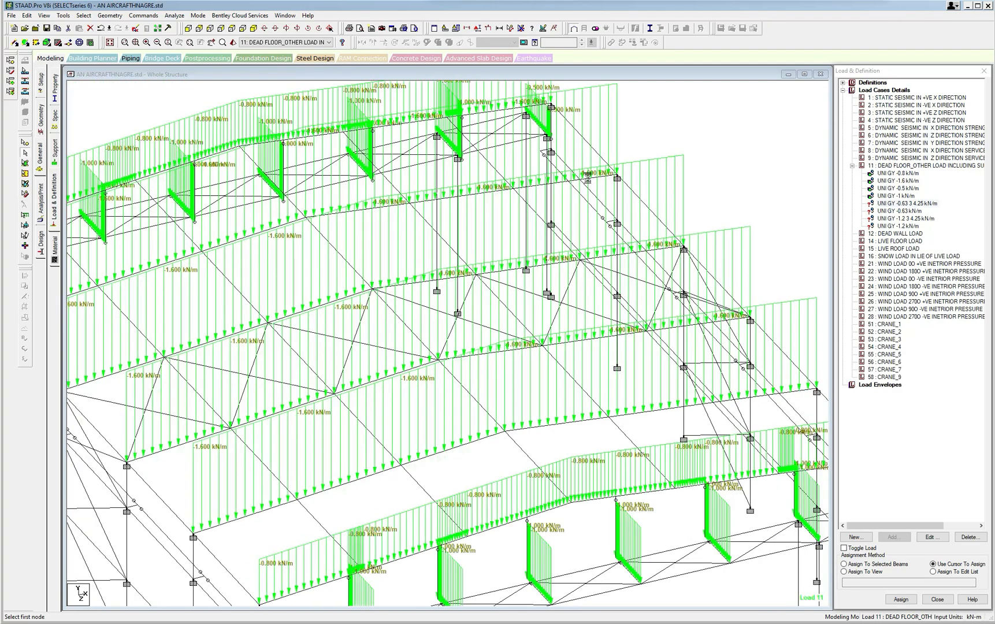
middle_drag(719, 249, 522, 203)
scroll(603, 288, down, 1)
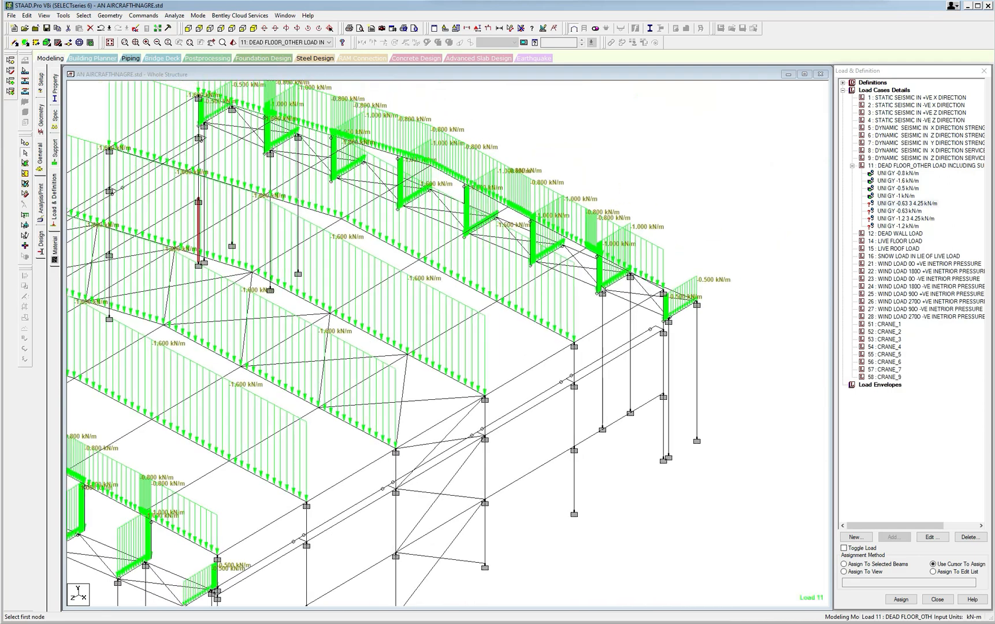
middle_drag(748, 405, 701, 324)
scroll(701, 324, up, 1)
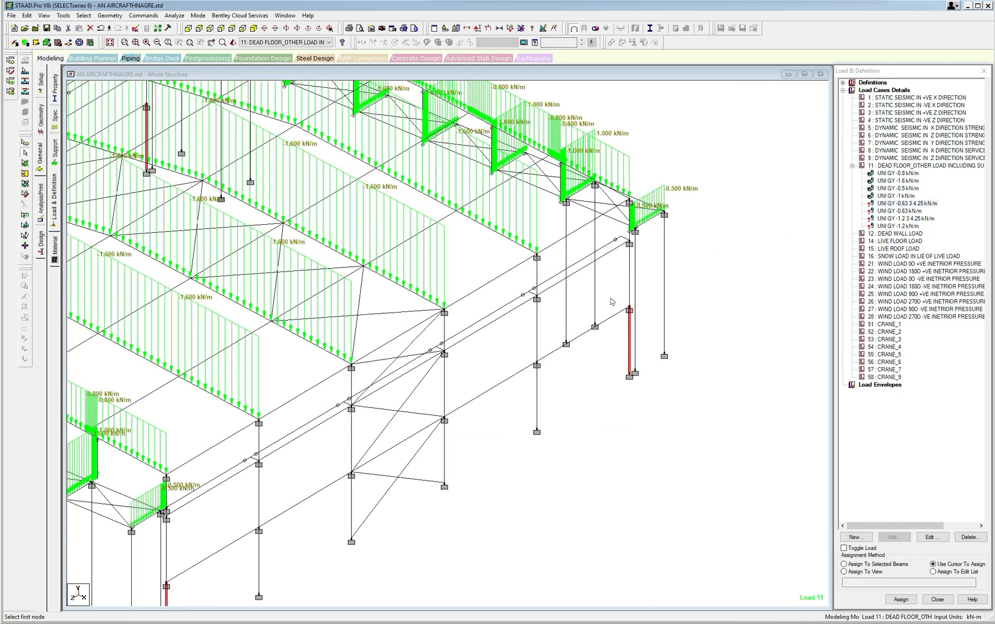
click(845, 564)
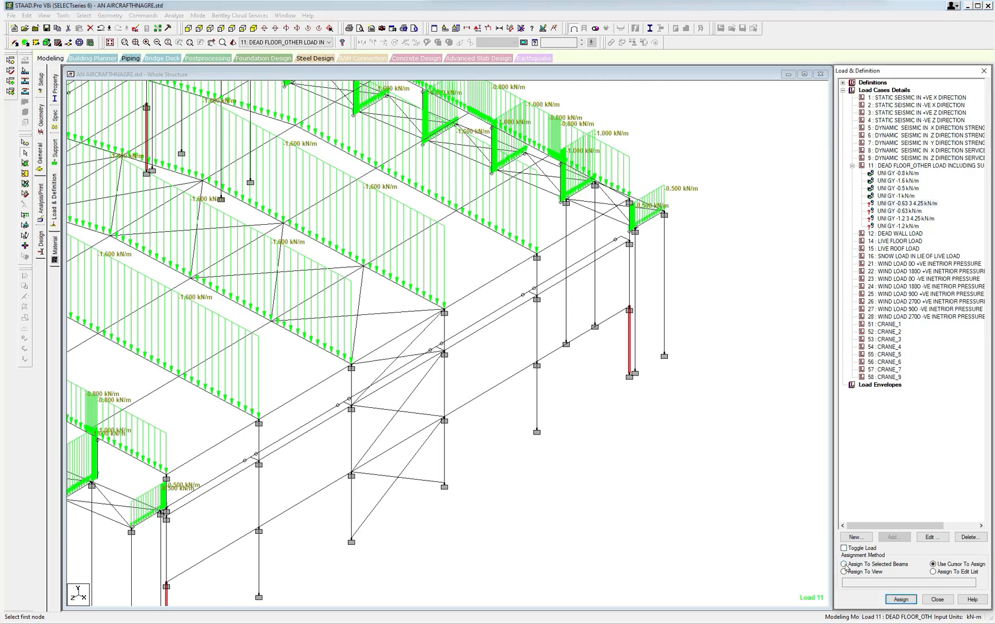
click(904, 601)
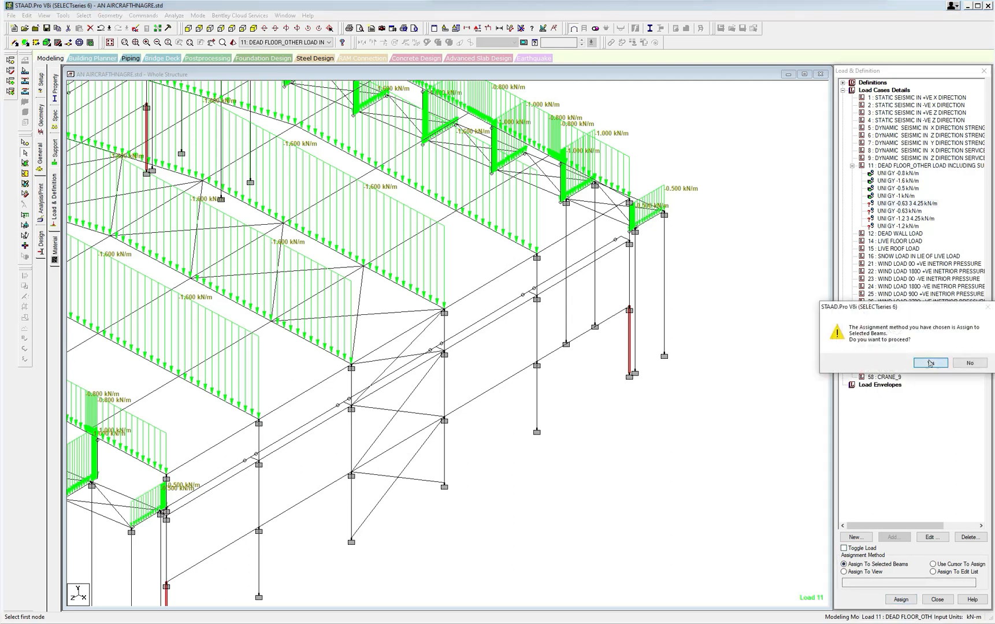
click(931, 363)
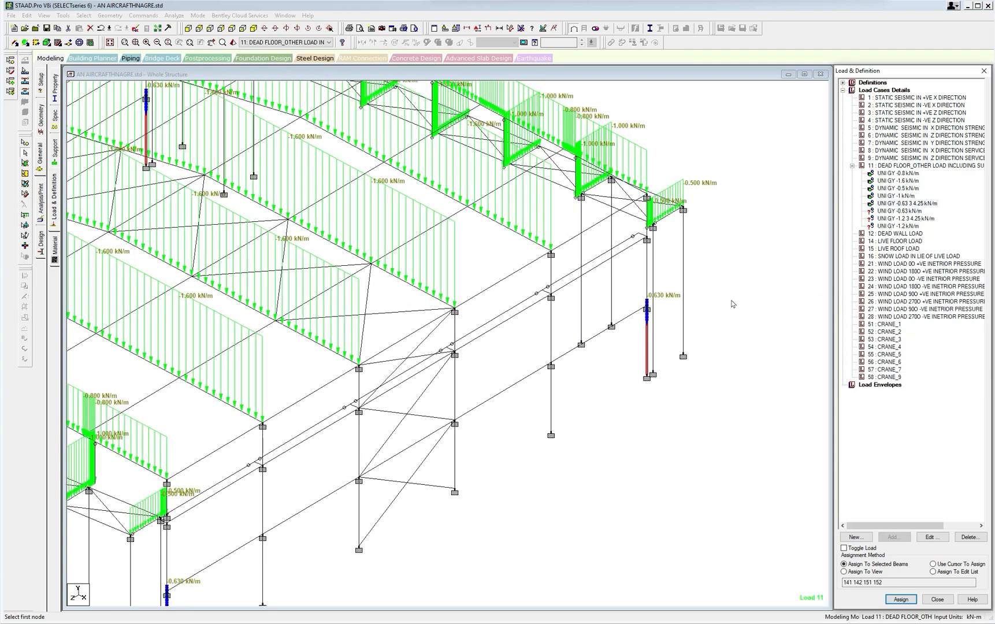
Select the corner columns' segments directly above the lower strut on both sidewalls and assign the full-length -0.63 kN/m load to the selected beams.
click(910, 213)
click(734, 292)
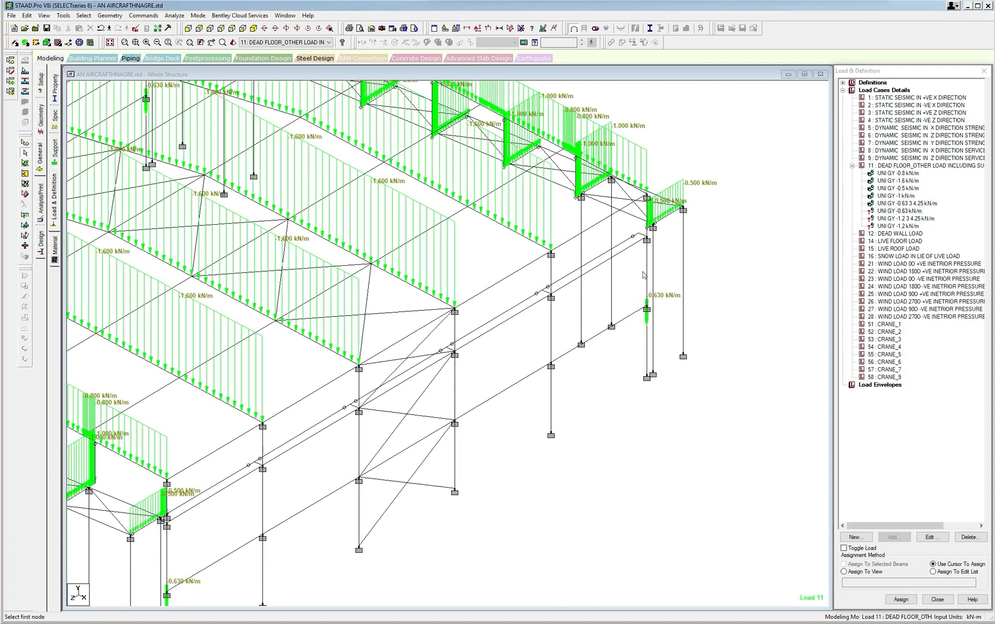
middle_drag(644, 276, 409, 377)
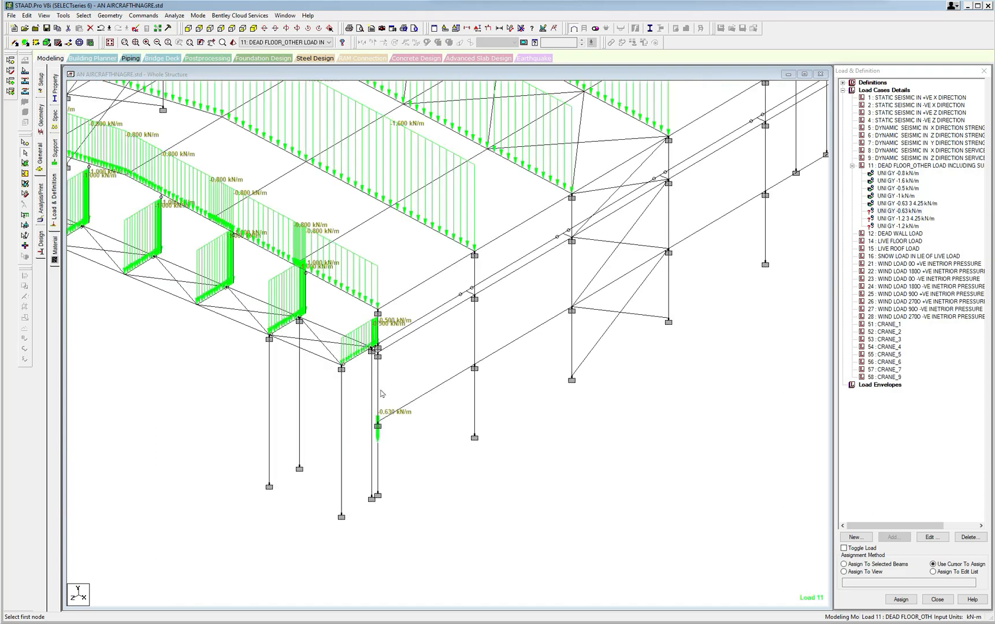
key(Right)
key(Right)
key(Right)
key(Right)
key(Right)
key(Right)
key(Right)
key(Right)
key(Right)
key(Right)
key(Right)
key(Right)
key(Right)
key(Right)
key(Right)
key(Right)
key(Right)
key(Right)
key(Right)
key(Right)
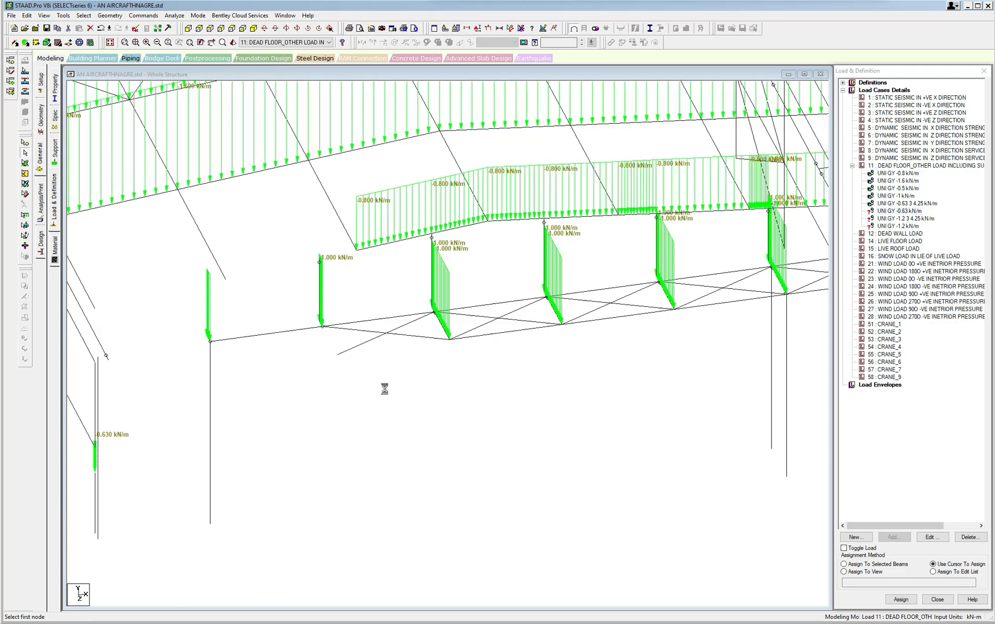
middle_drag(257, 377, 441, 378)
middle_drag(260, 344, 410, 380)
middle_drag(356, 349, 418, 370)
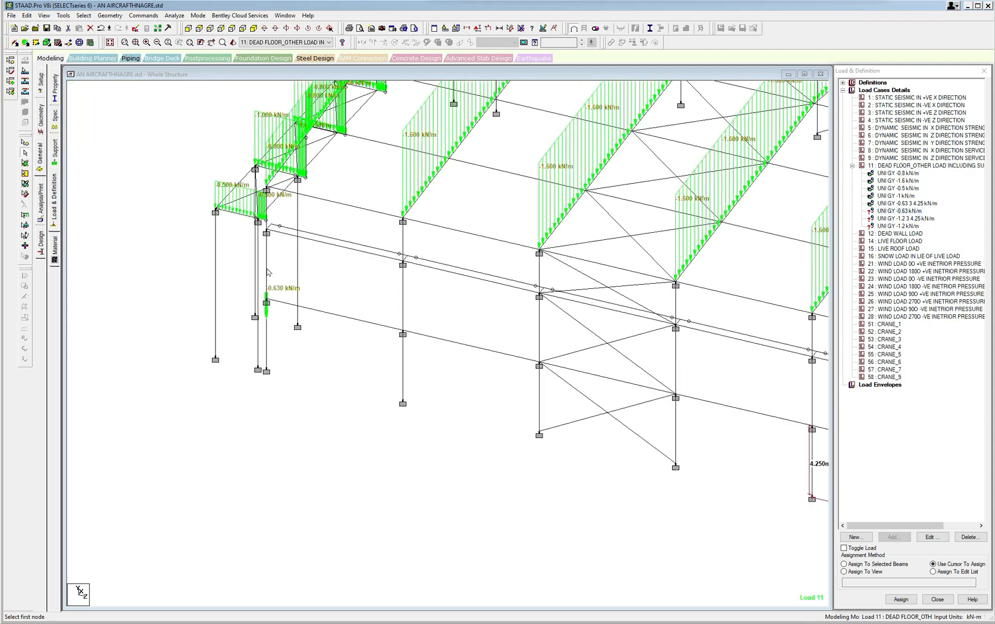
click(844, 564)
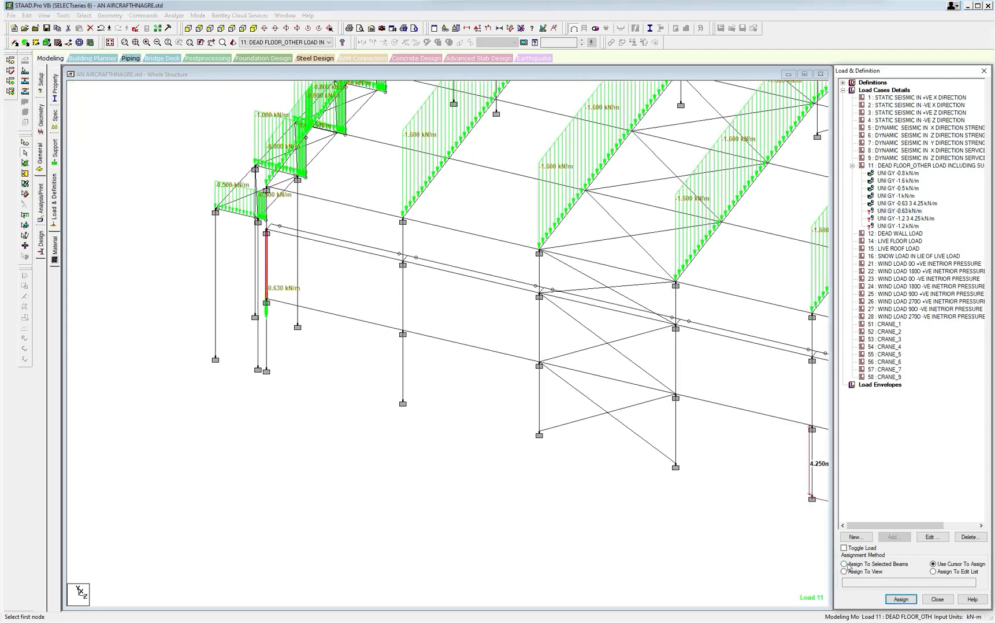
click(901, 600)
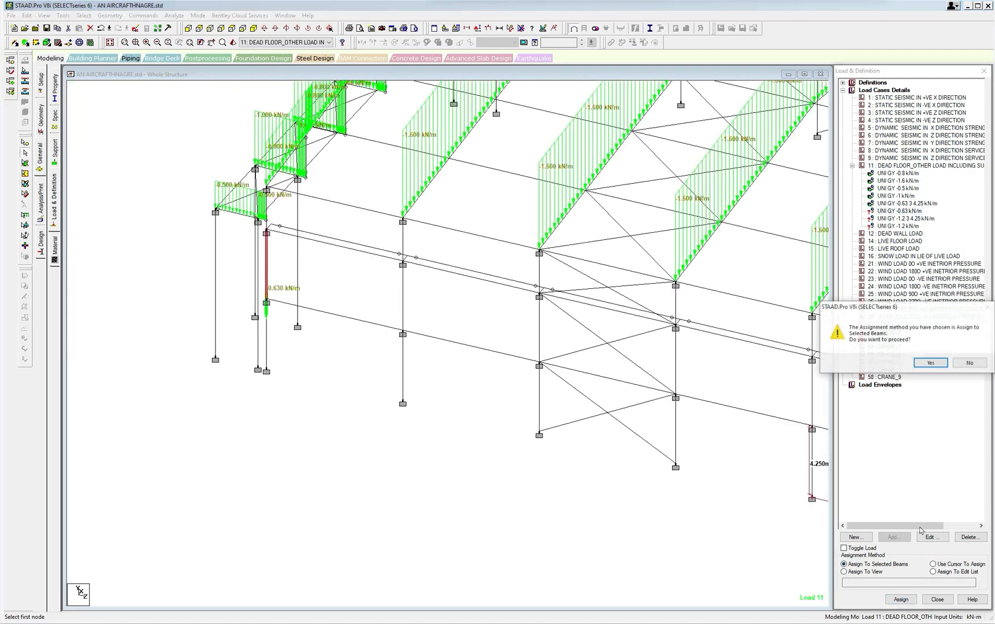
click(931, 362)
Select the topmost segments of the four corner columns on both sidewalls and assign the full-length -0.63 kN/m load to the selected beams.
middle_drag(704, 364, 546, 367)
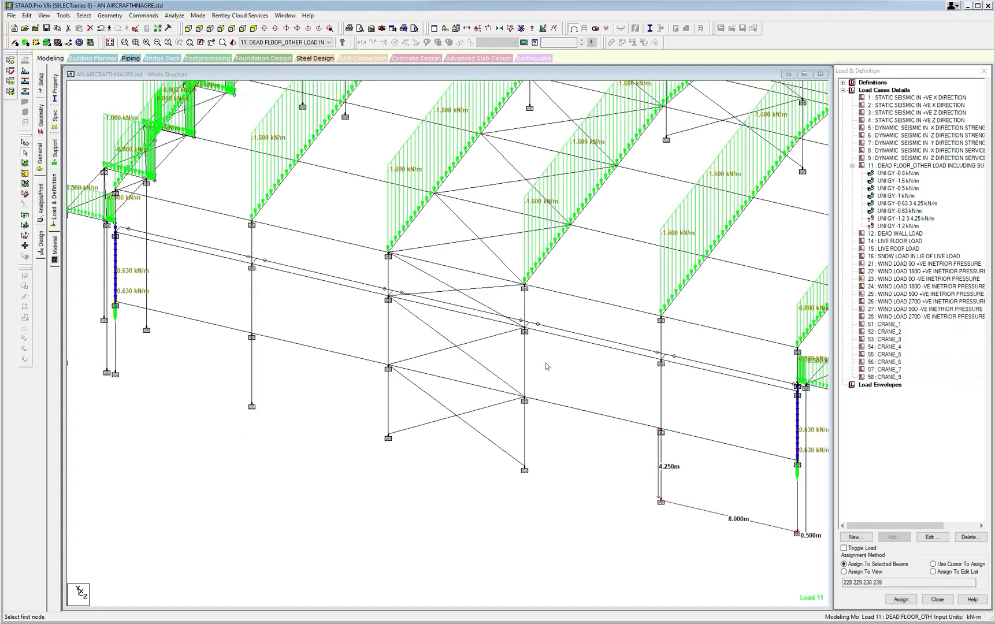
ctrl+click(797, 371)
ctrl+click(116, 206)
key(Left)
key(Left)
key(Left)
key(Left)
key(Left)
key(Left)
key(Left)
key(Left)
key(Left)
key(Left)
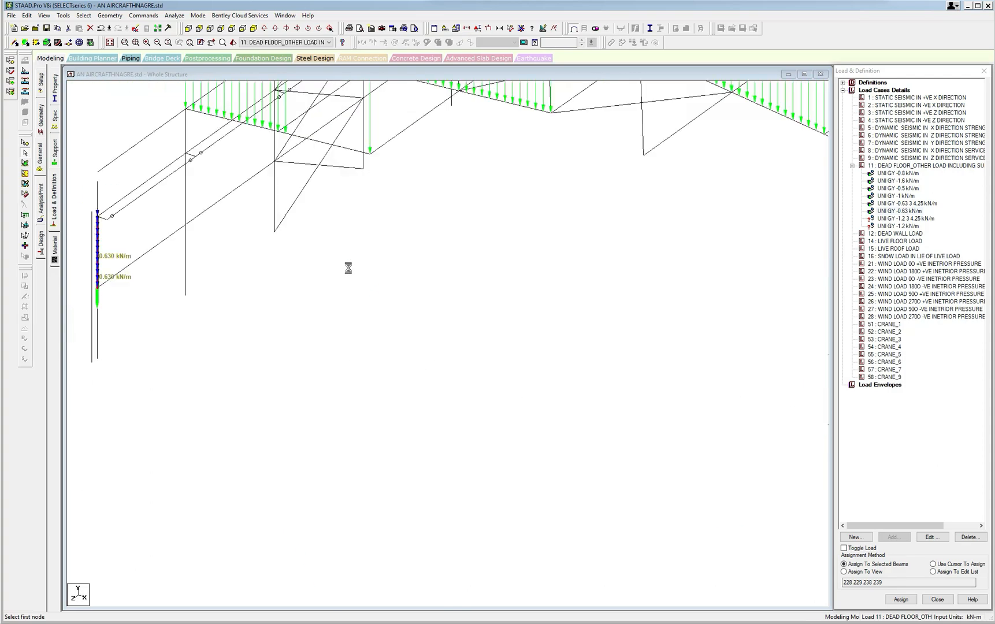
key(Left)
key(Left)
key(Left)
key(Left)
key(Left)
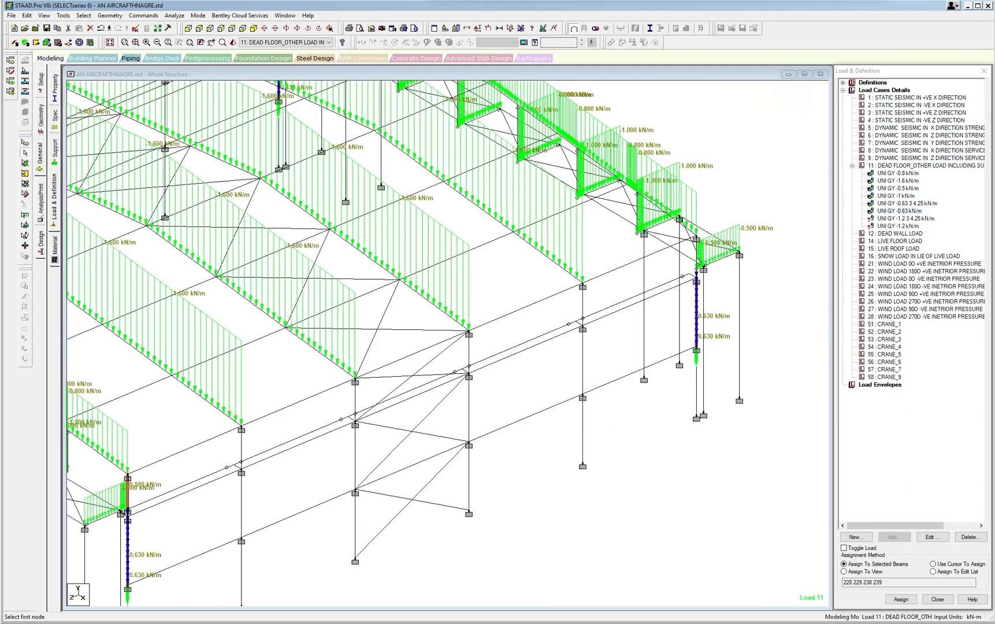
ctrl+click(697, 262)
ctrl+click(692, 252)
click(901, 599)
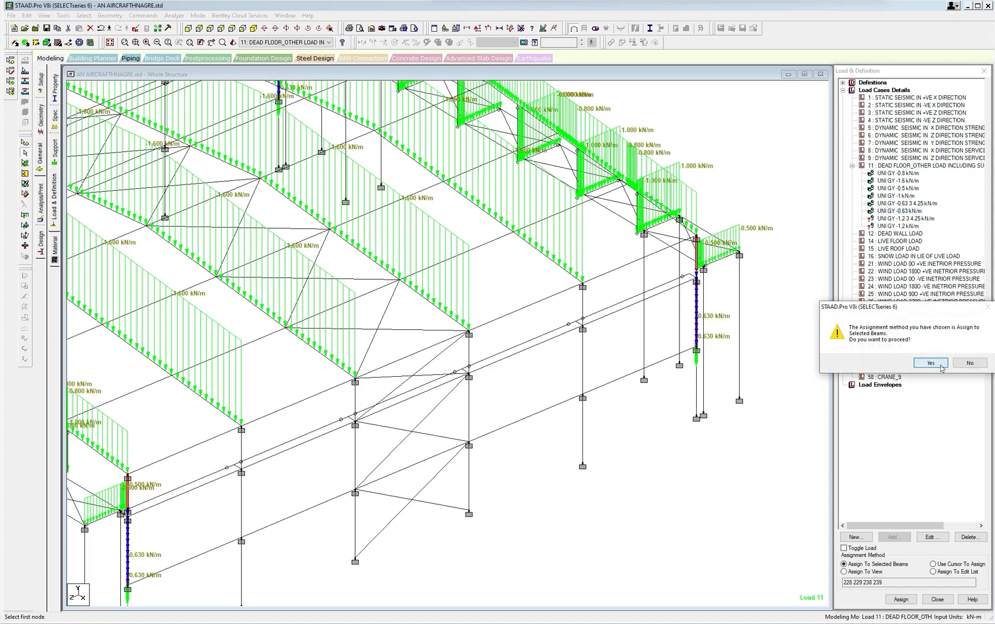
click(941, 366)
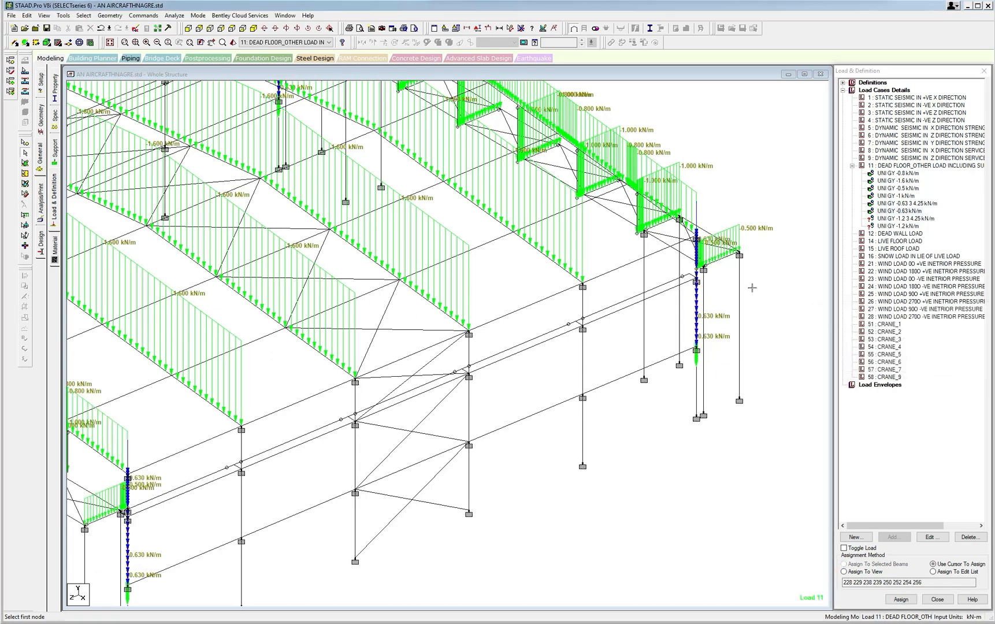
Choose the -1.2 kN/m load from 3 to 4.25 m and select the lowest segments of the intermediate columns on the near sidewall.
scroll(690, 306, down, 4)
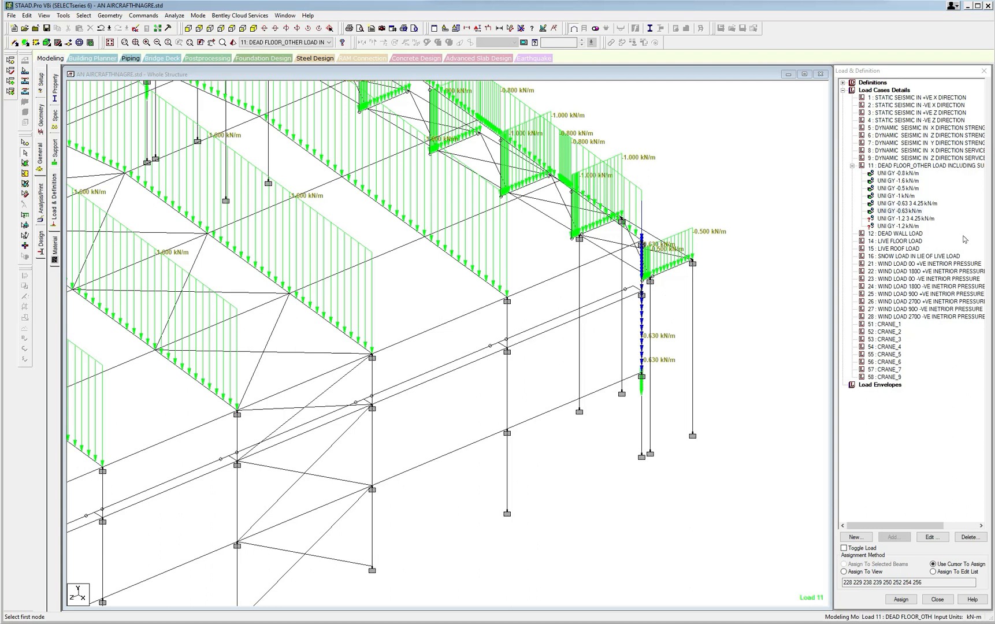
click(903, 220)
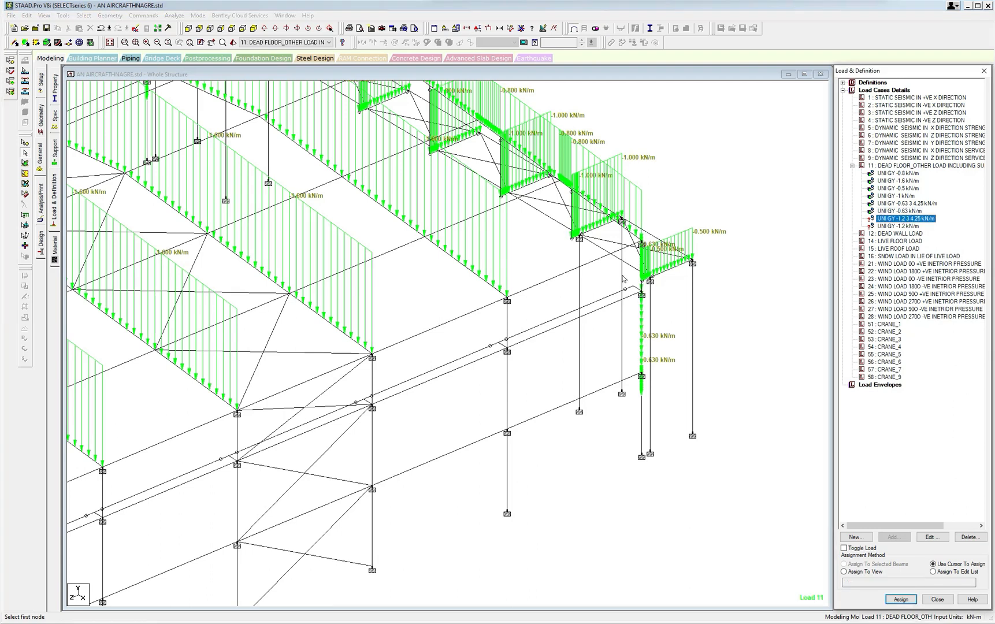
middle_drag(621, 274, 673, 202)
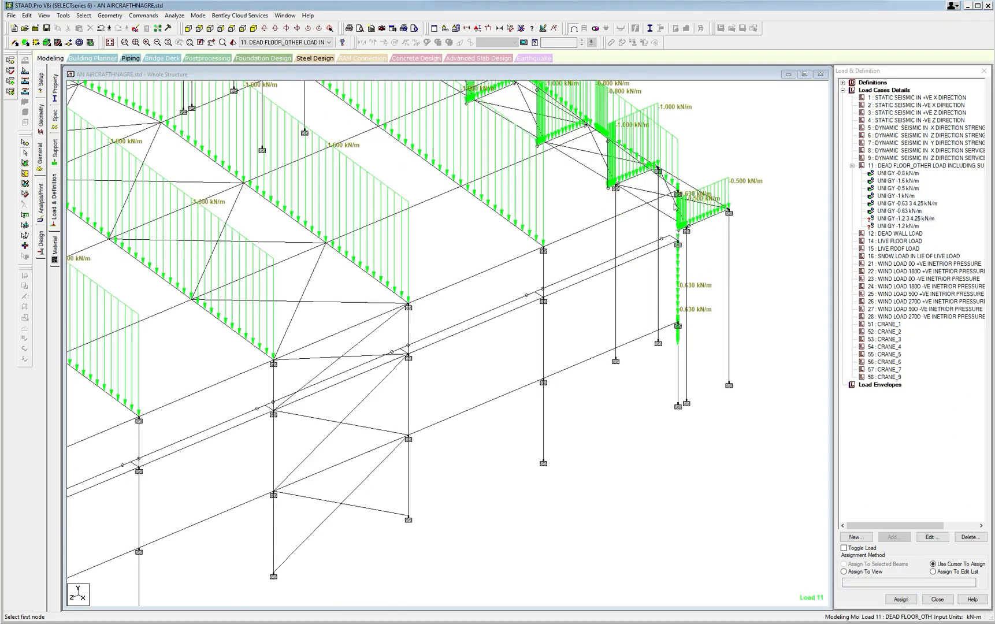
click(543, 415)
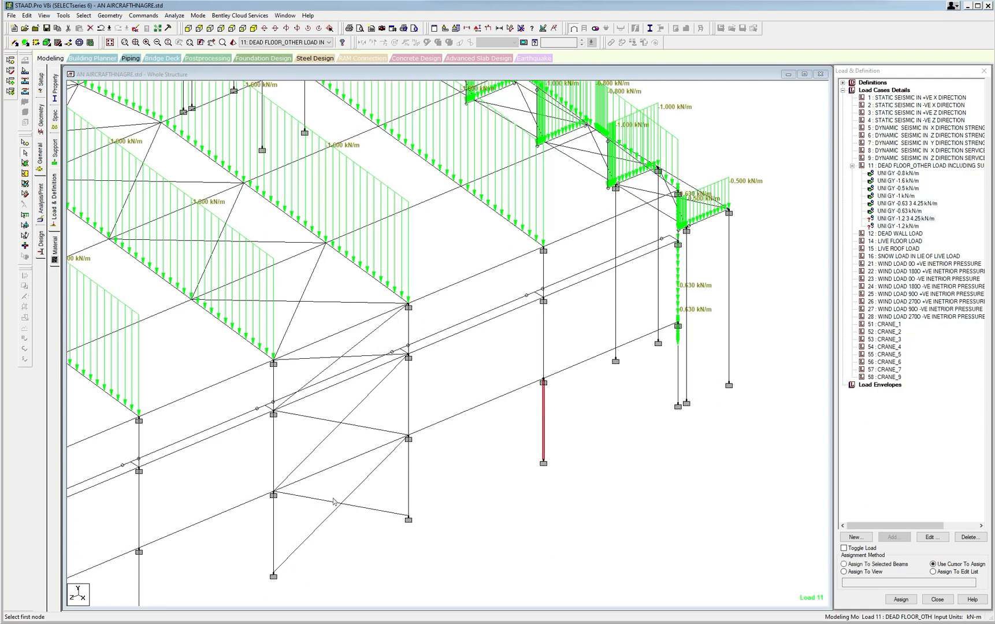
click(409, 479)
middle_drag(284, 524, 436, 435)
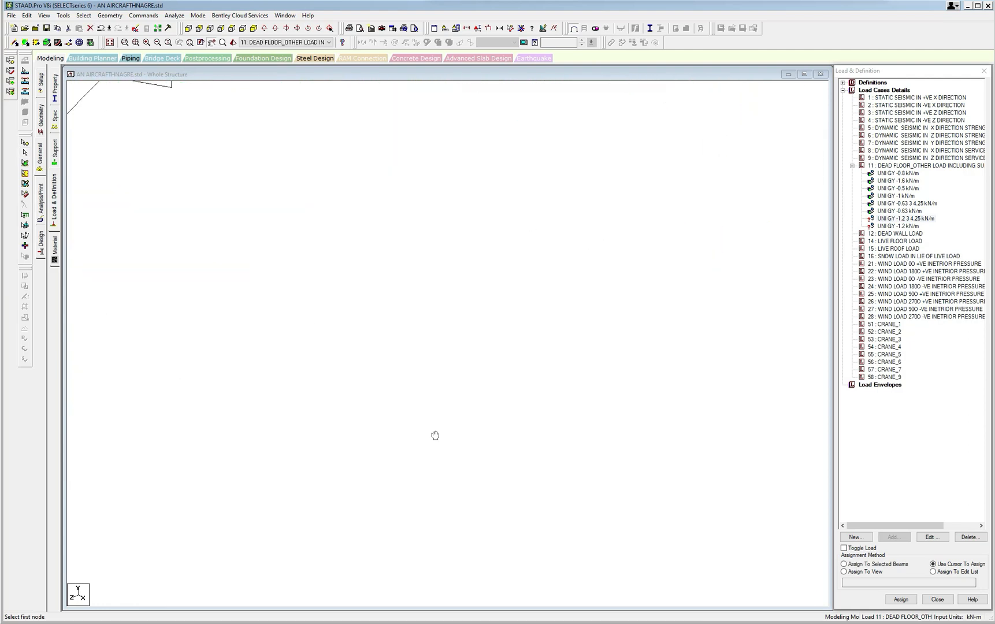
scroll(426, 437, up, 3)
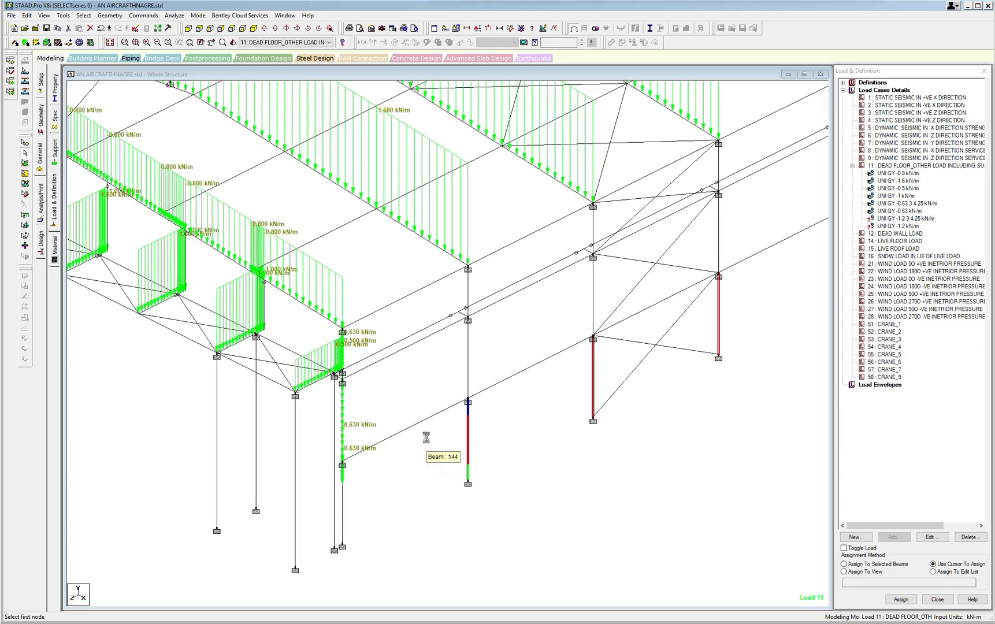
Add the lowest segments of the four intermediate columns on the opposite sidewall to the selection.
key(Right)
key(Right)
key(Right)
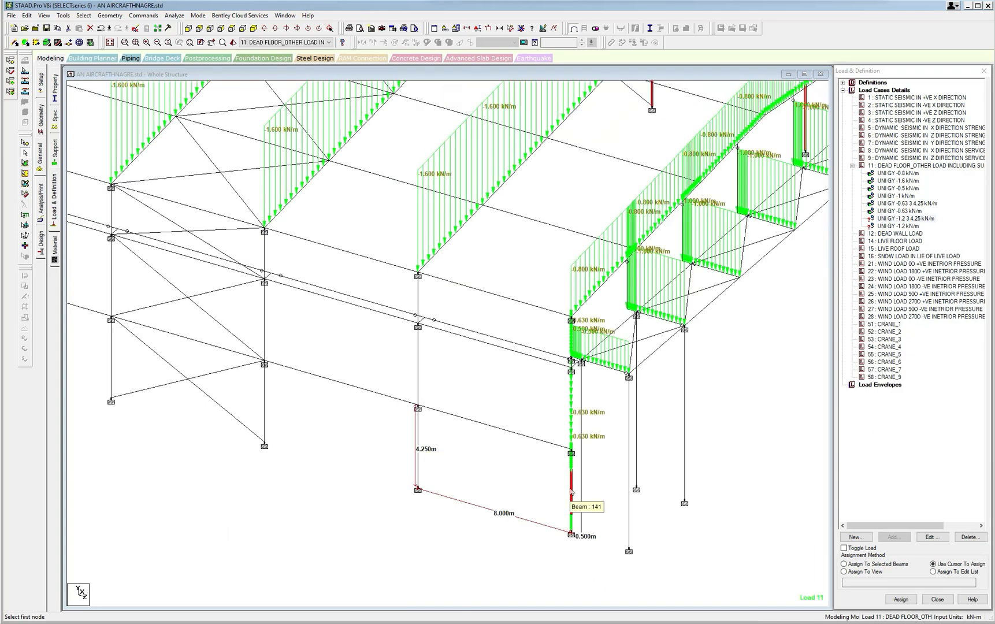
ctrl+click(572, 490)
ctrl+click(417, 458)
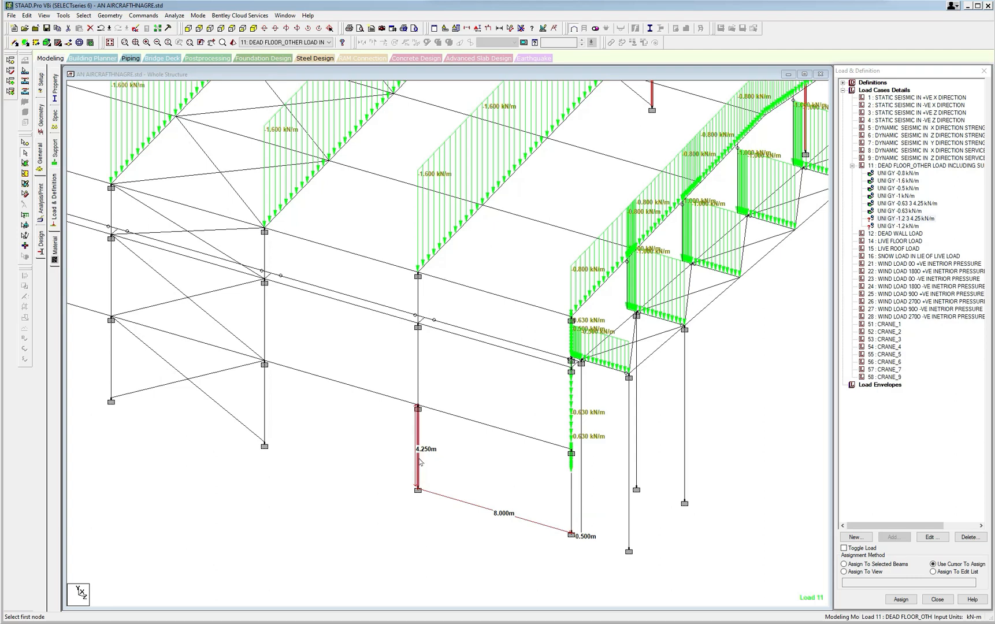
middle_drag(278, 434, 508, 468)
ctrl+click(496, 445)
ctrl+click(342, 412)
middle_drag(233, 411, 469, 464)
ctrl+click(423, 412)
middle_drag(417, 423, 341, 439)
scroll(340, 441, down, 2)
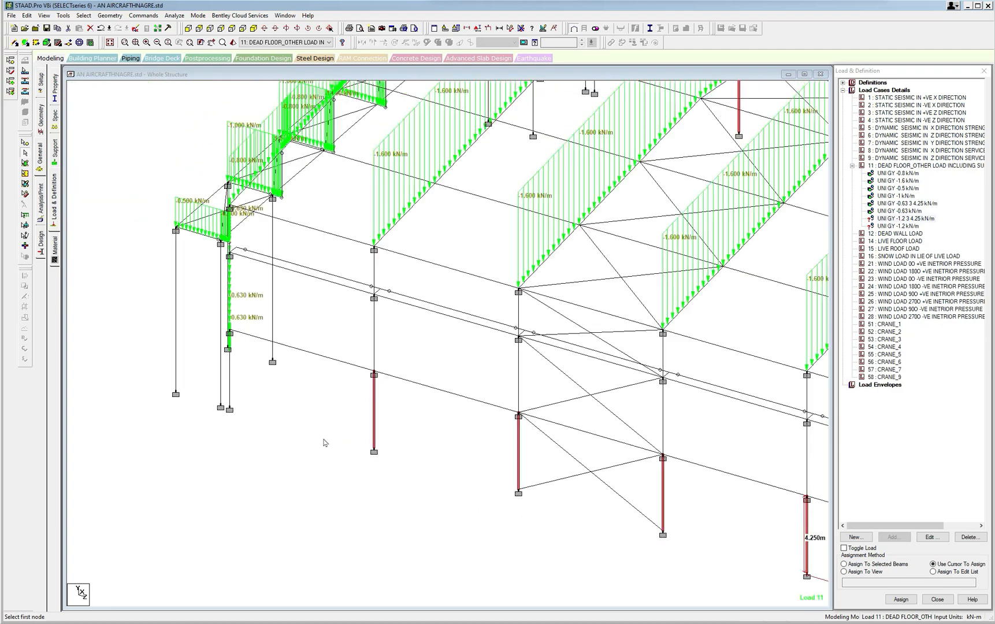
Assign the -1.2 kN/m load from 3 to 4.25 m to the selected lowest segments of the intermediate columns on both sidewalls.
middle_drag(443, 434, 330, 453)
scroll(330, 453, down, 2)
middle_drag(568, 448, 258, 463)
scroll(257, 462, down, 1)
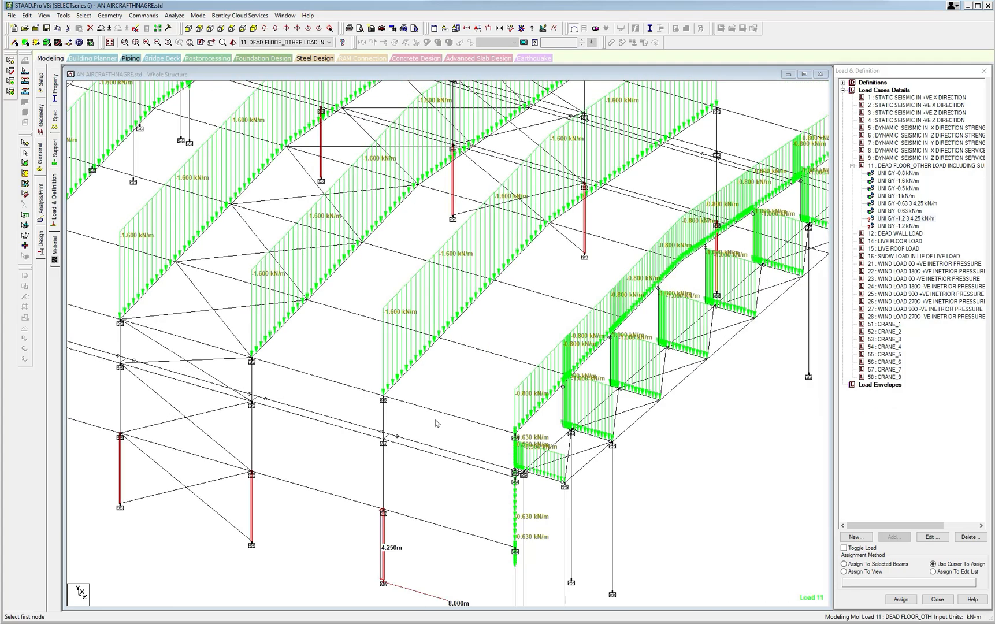
middle_drag(670, 271, 643, 287)
scroll(643, 286, down, 3)
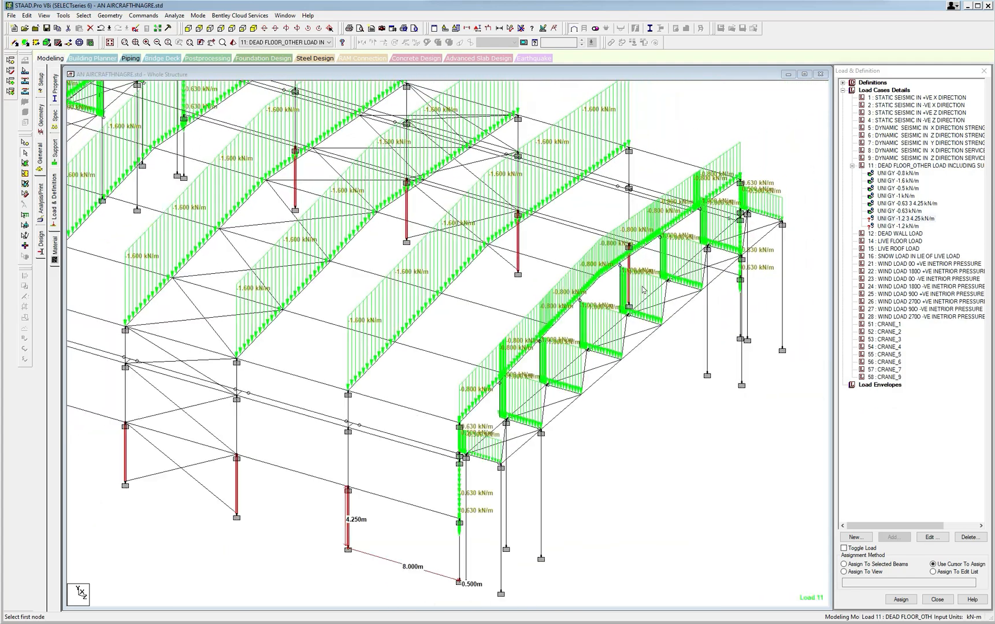
click(850, 564)
click(901, 599)
click(930, 363)
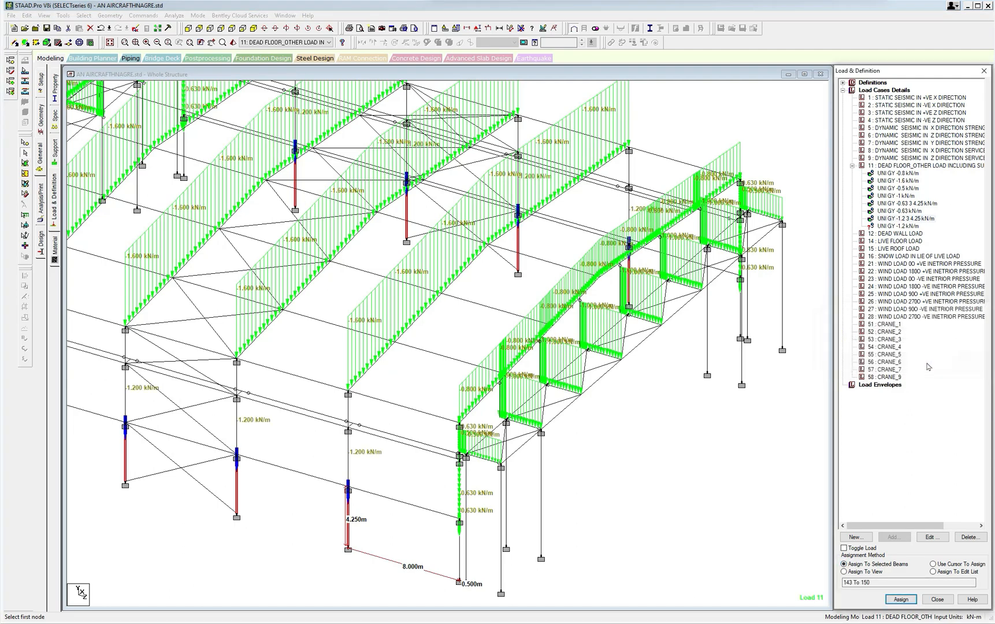
Choose the full-length -1.2 kN/m load and select the middle and upper segments of the four intermediate columns on one sidewall.
middle_drag(232, 517, 464, 491)
scroll(545, 512, down, 1)
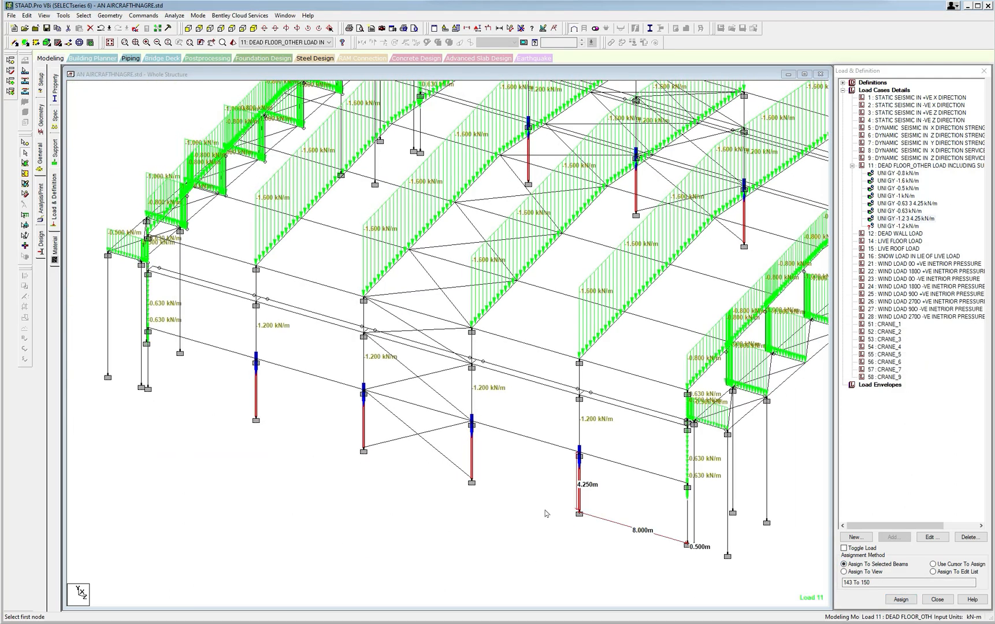
click(916, 227)
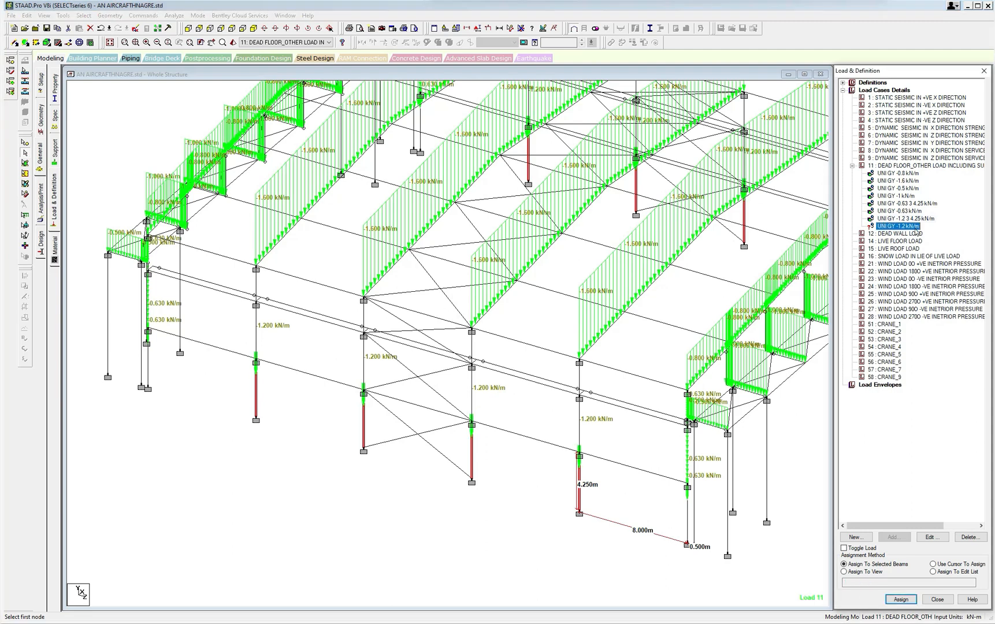
ctrl+click(472, 404)
ctrl+click(363, 361)
ctrl+click(364, 322)
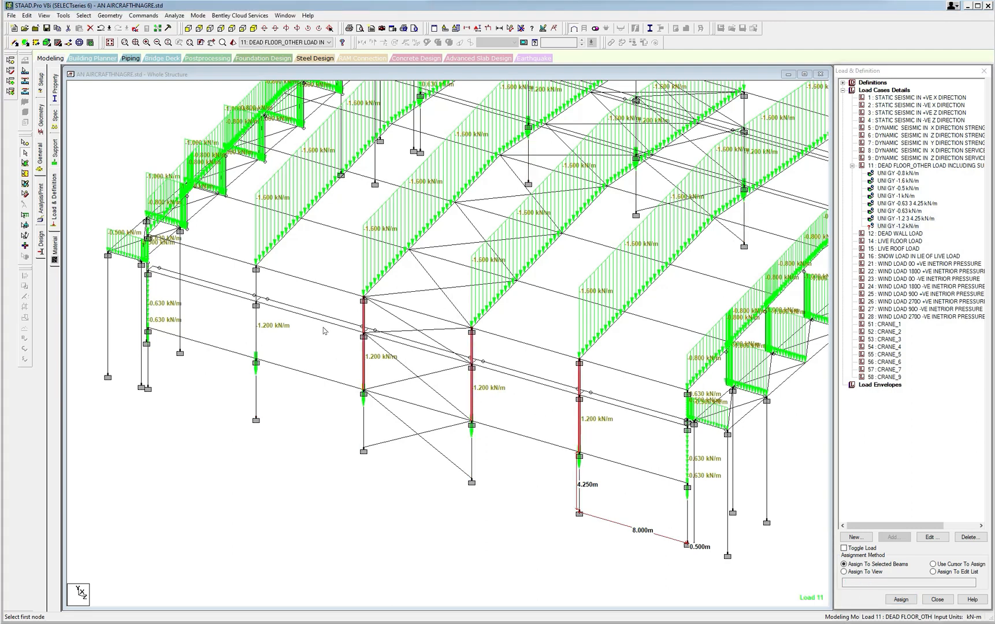
ctrl+click(256, 330)
ctrl+click(256, 293)
Add the middle and upper segments of the first three intermediate columns on the opposite sidewall to the selection.
key(Left)
key(Left)
key(Left)
key(Left)
key(Left)
key(Left)
key(Left)
key(Left)
key(Left)
key(Left)
key(Left)
key(Left)
key(Left)
key(Left)
key(Left)
key(Left)
key(Left)
key(Left)
key(Left)
key(Left)
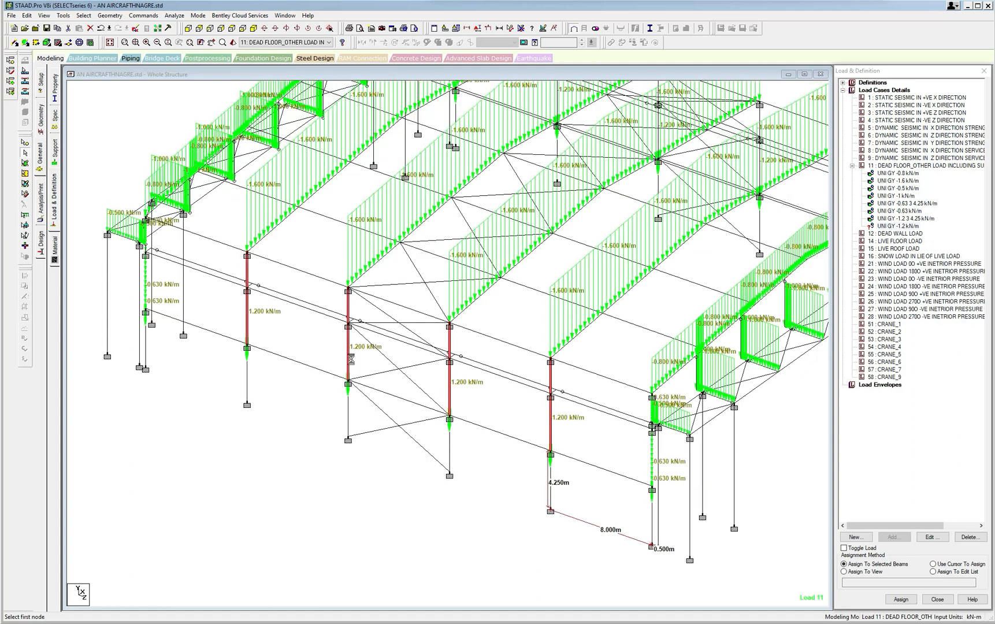
middle_drag(480, 432, 406, 420)
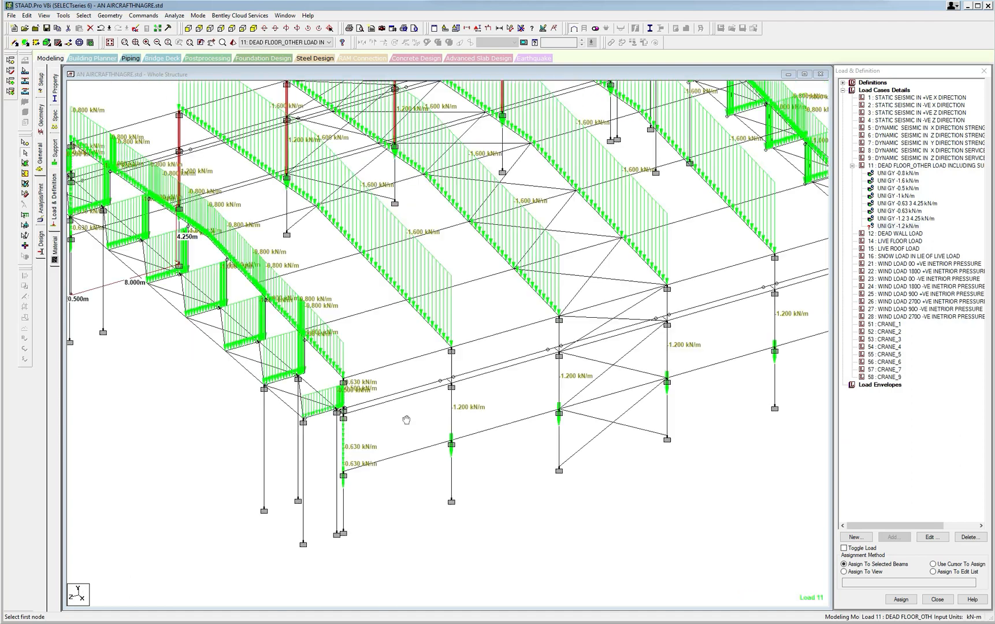
ctrl+click(451, 408)
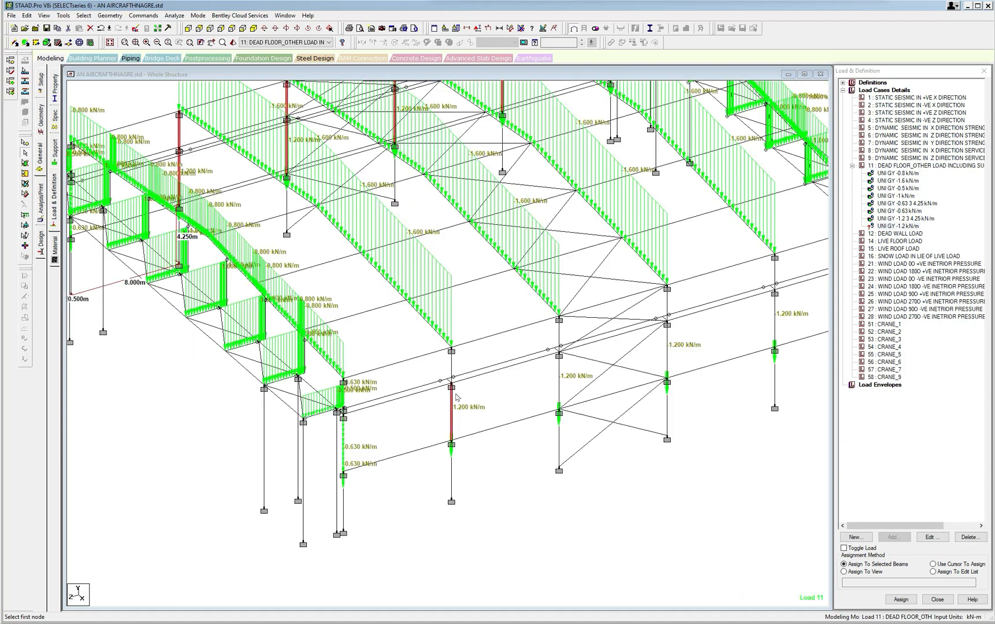
ctrl+click(559, 389)
ctrl+click(558, 341)
middle_drag(689, 367, 683, 374)
ctrl+click(661, 359)
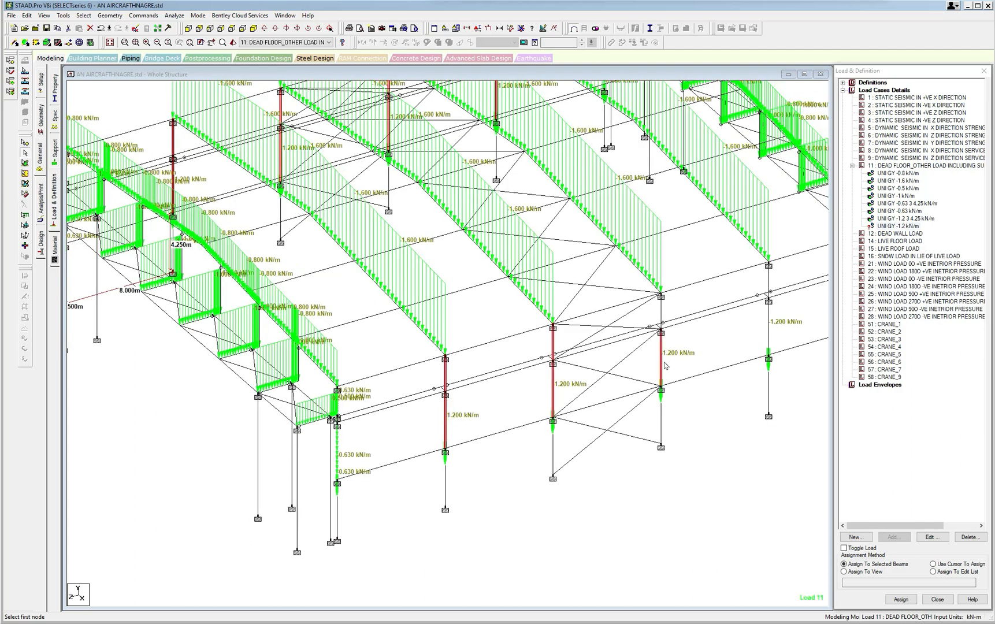
ctrl+click(662, 315)
Add the last intermediate column's middle and upper segments to the selection and assign the full-length -1.2 kN/m load to the selected beams.
key(Left)
key(Left)
key(Left)
key(Left)
key(Left)
key(Left)
key(Left)
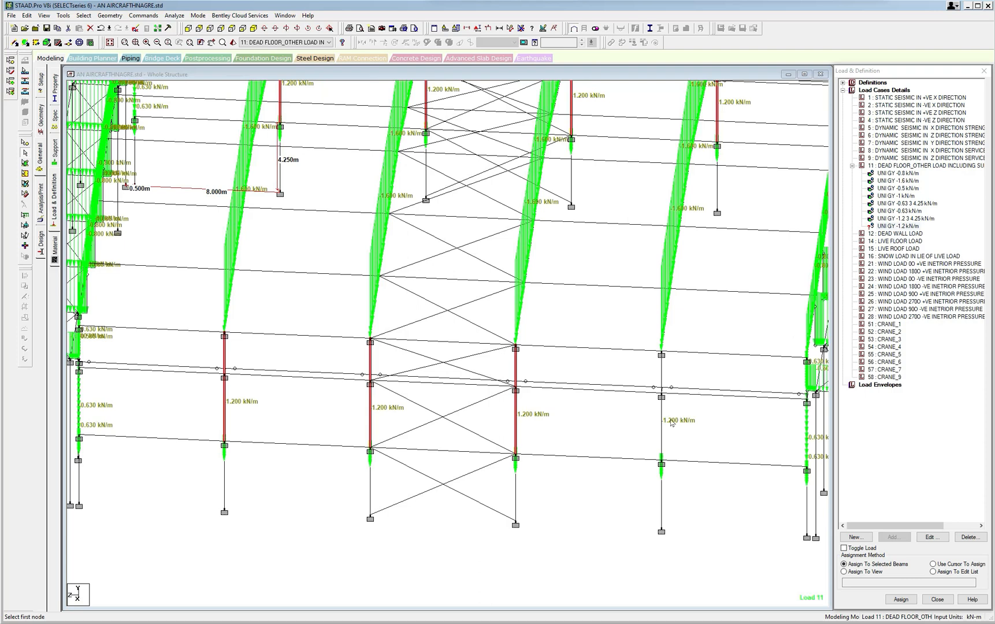
key(Left)
key(Left)
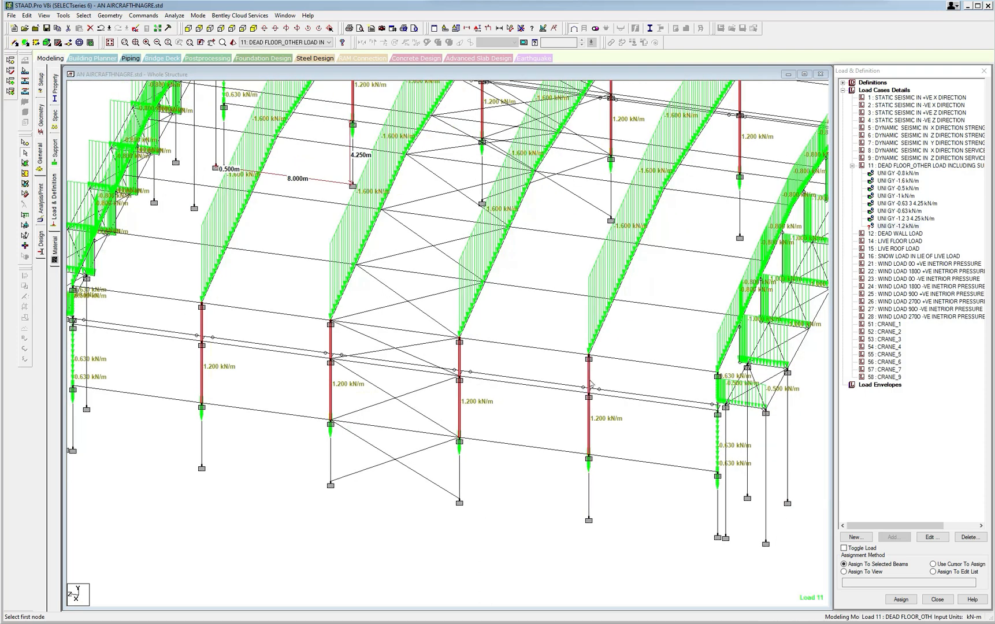
click(902, 599)
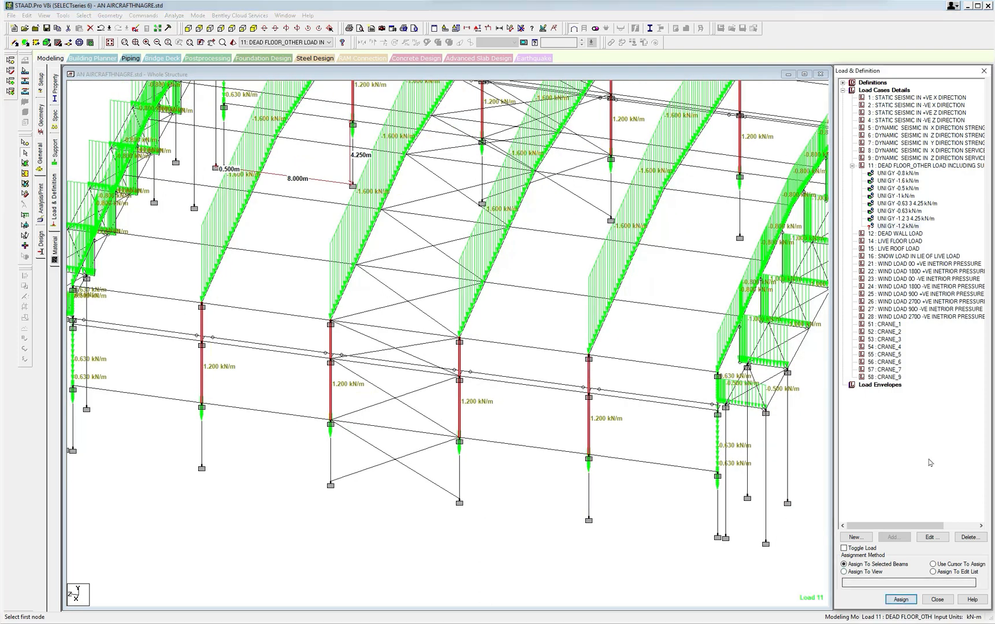
click(913, 598)
click(930, 367)
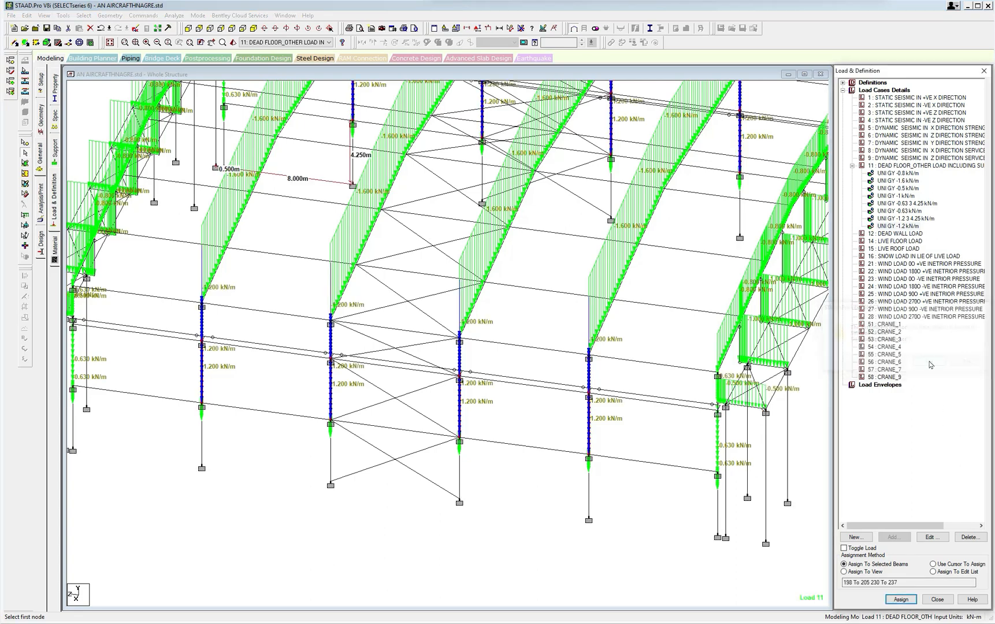
click(650, 502)
key(Right)
key(Right)
key(Right)
key(Right)
key(Right)
key(Right)
key(Right)
key(Right)
key(Right)
key(Right)
key(Right)
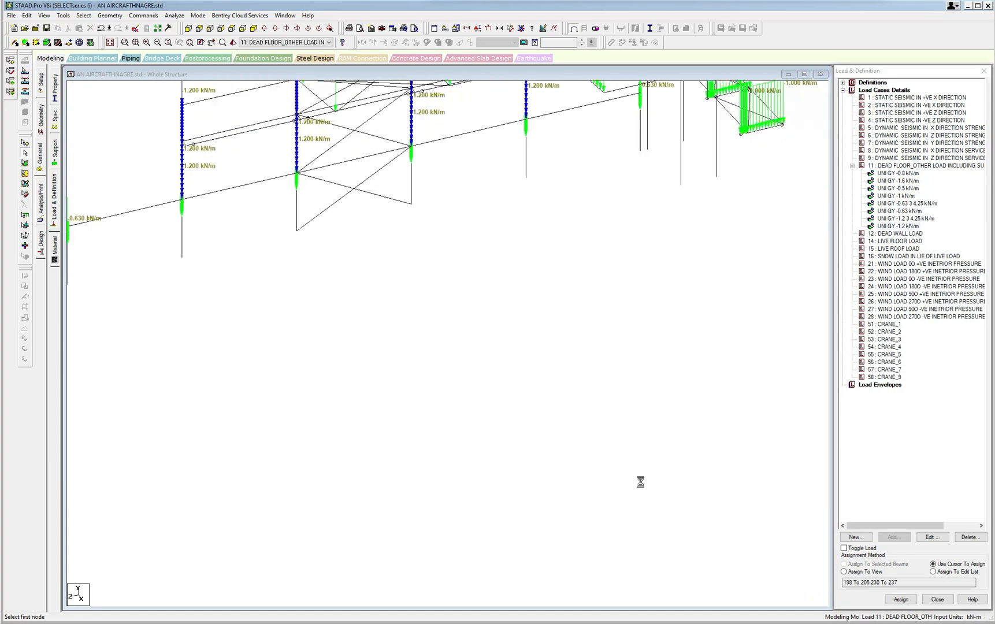
mouse_move(546, 513)
middle_down()
mouse_move(578, 476)
mouse_move(528, 508)
middle_up()
scroll(529, 508, up, 2)
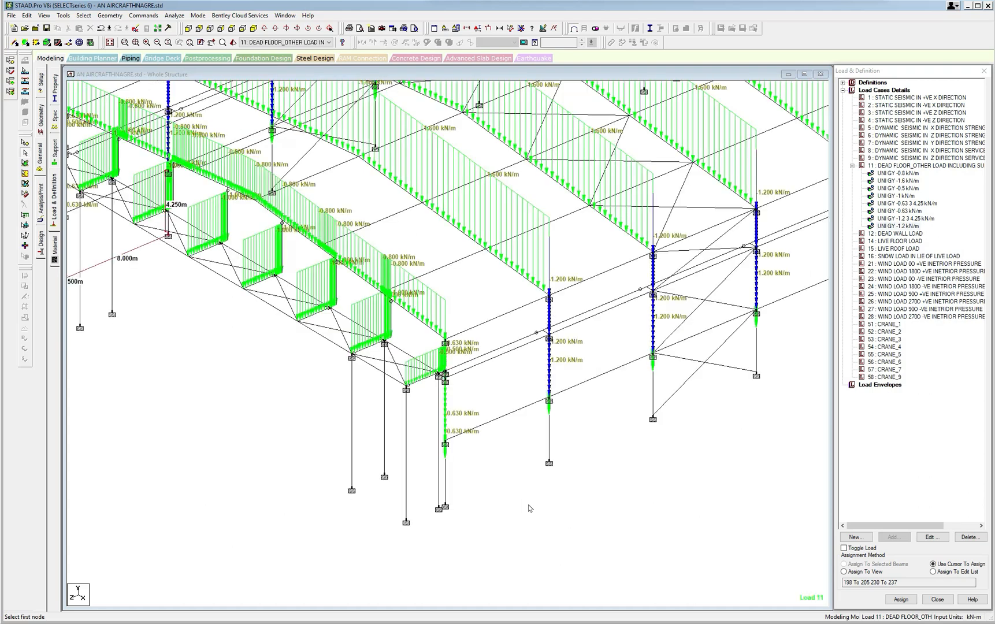
Measure the distance between the outer and inner column bases at the front corner of the hangar.
scroll(529, 509, down, 1)
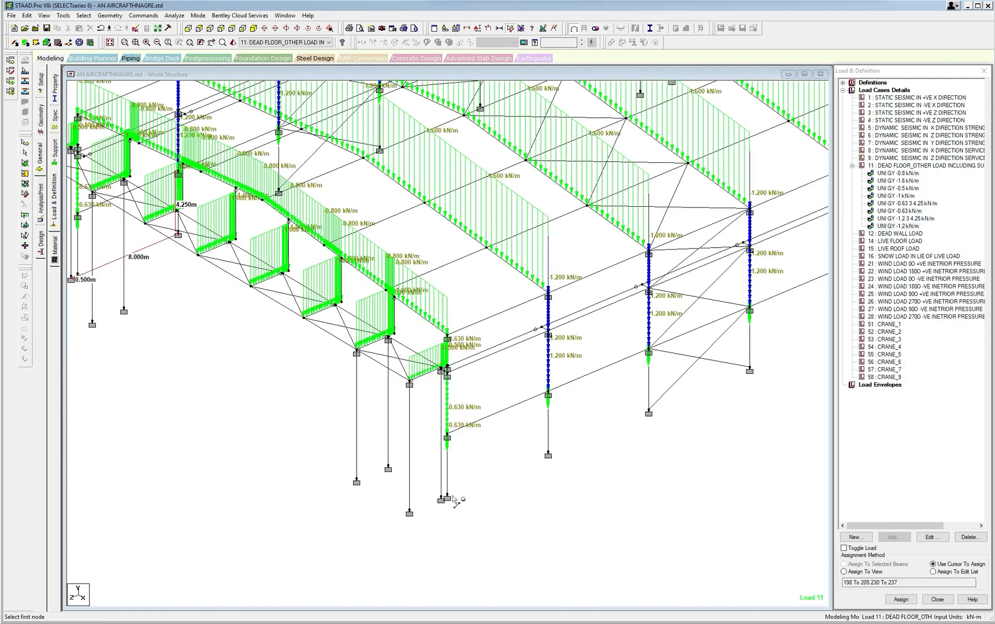
scroll(460, 508, up, 1)
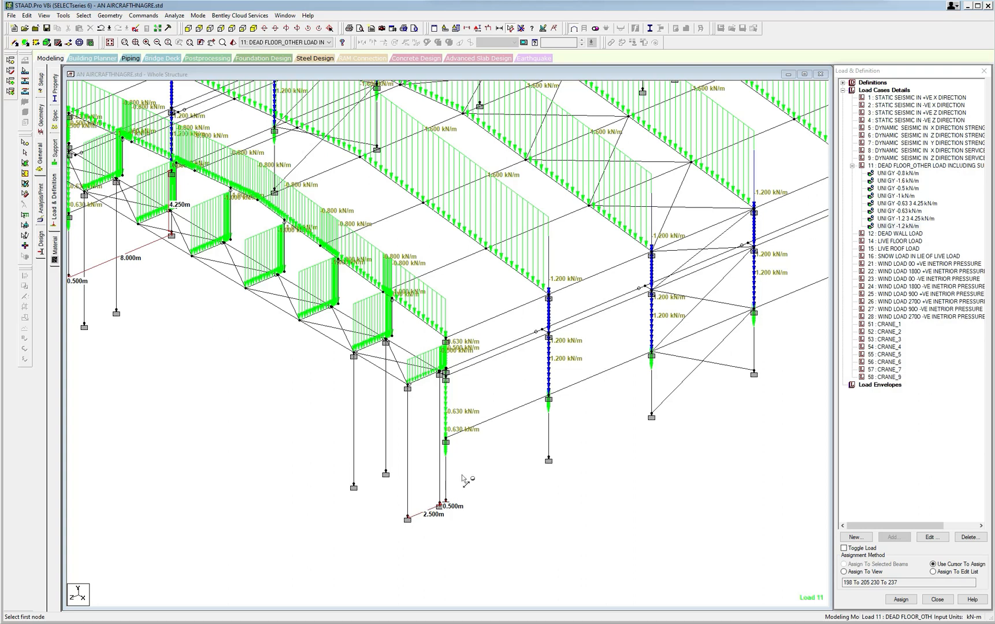
scroll(462, 479, up, 1)
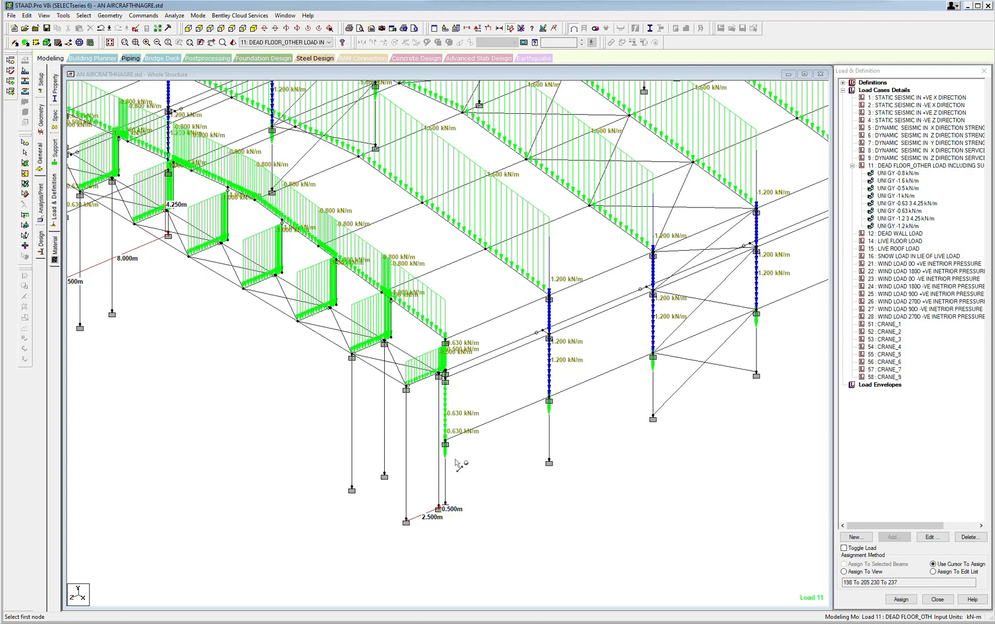
click(887, 167)
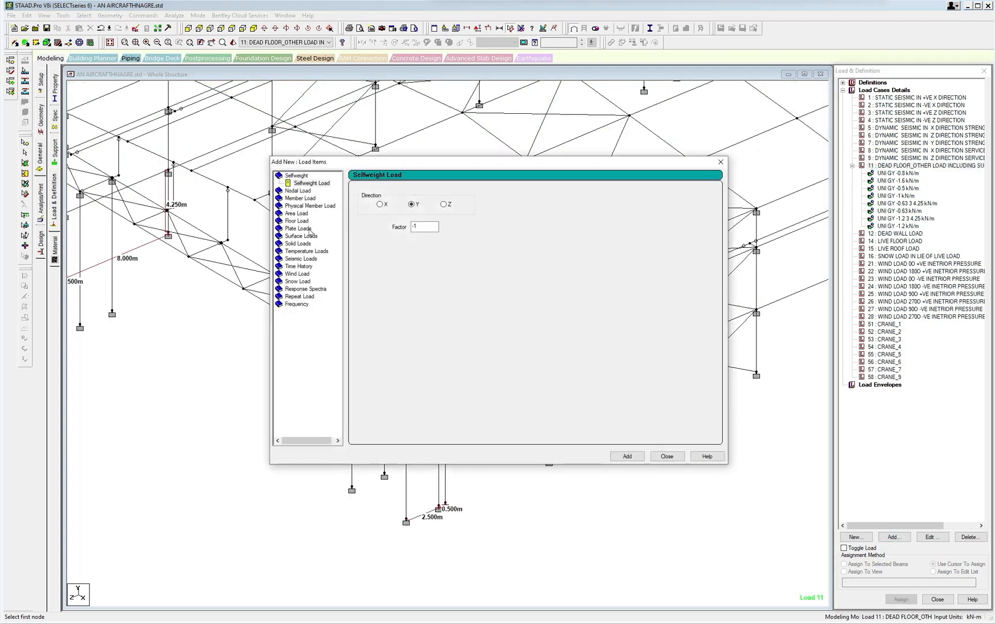
click(302, 199)
drag(447, 217, 421, 216)
drag(503, 202, 494, 202)
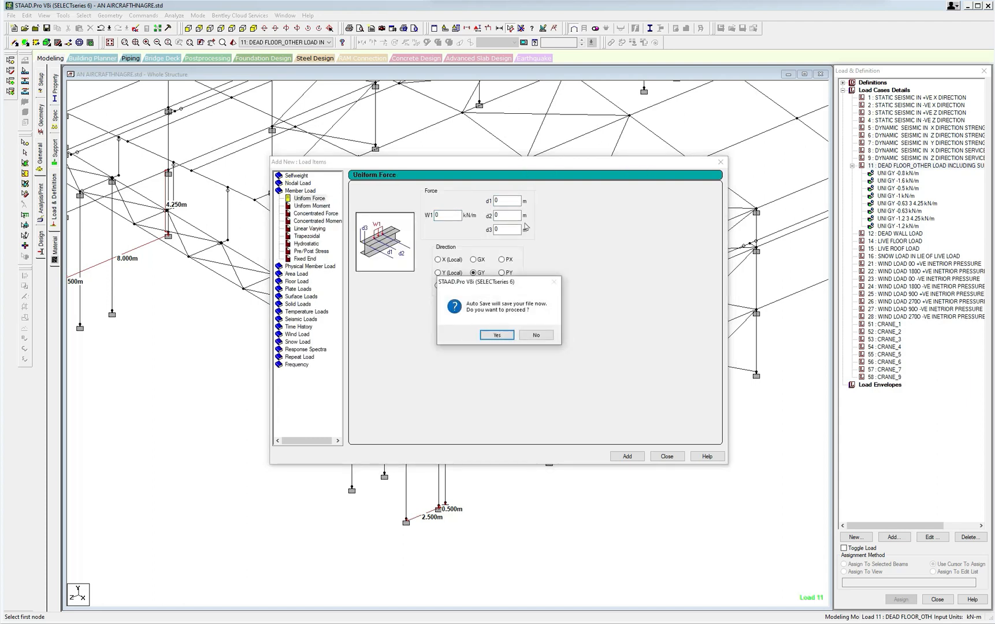
key(Return)
drag(566, 164, 419, 406)
click(522, 406)
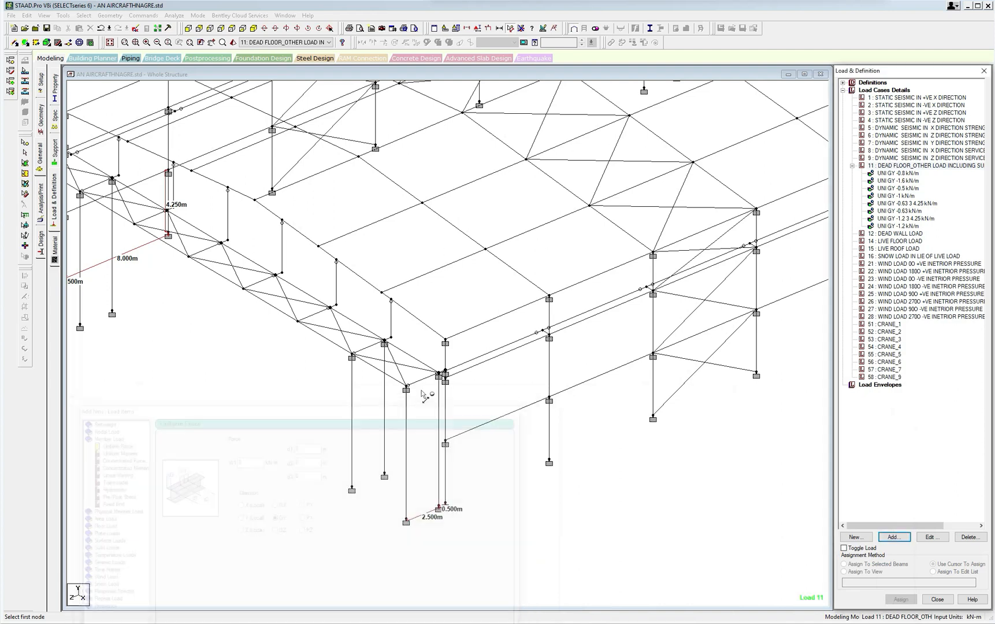
Look up the coordinates of the node at the top of the outer front corner column.
click(11, 57)
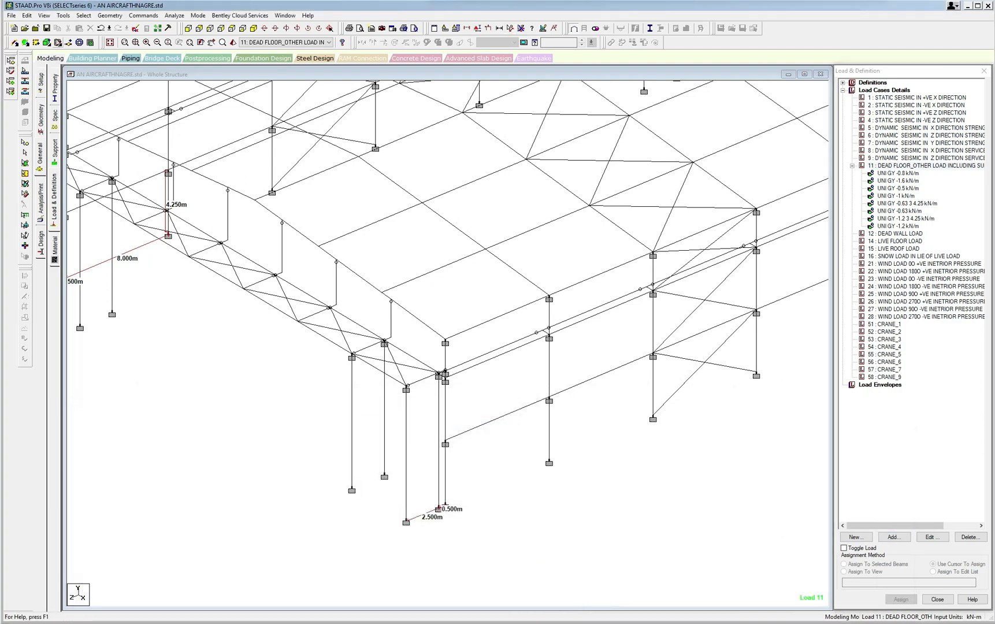
click(83, 16)
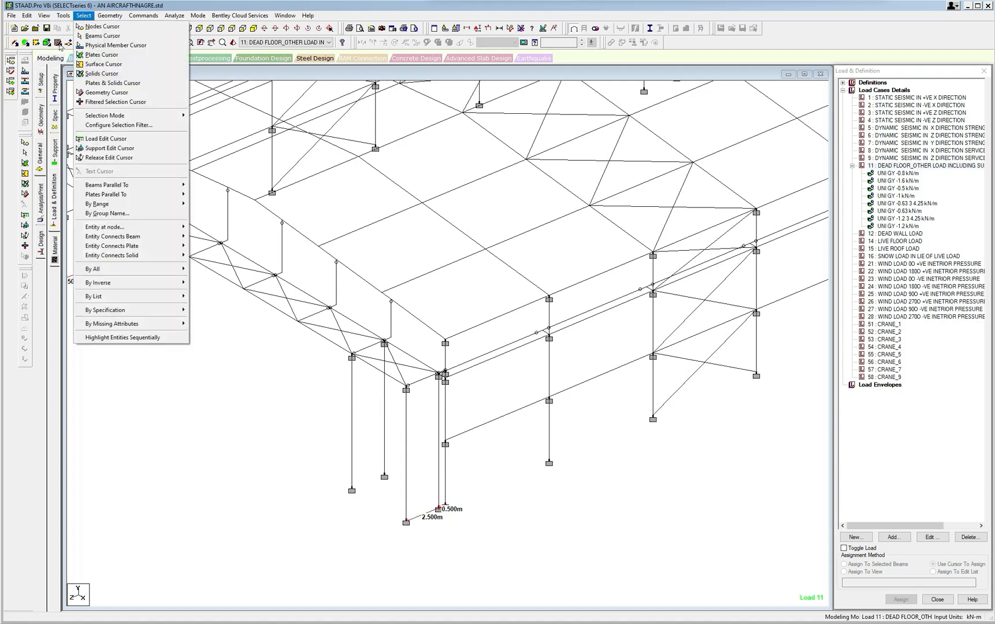
click(95, 26)
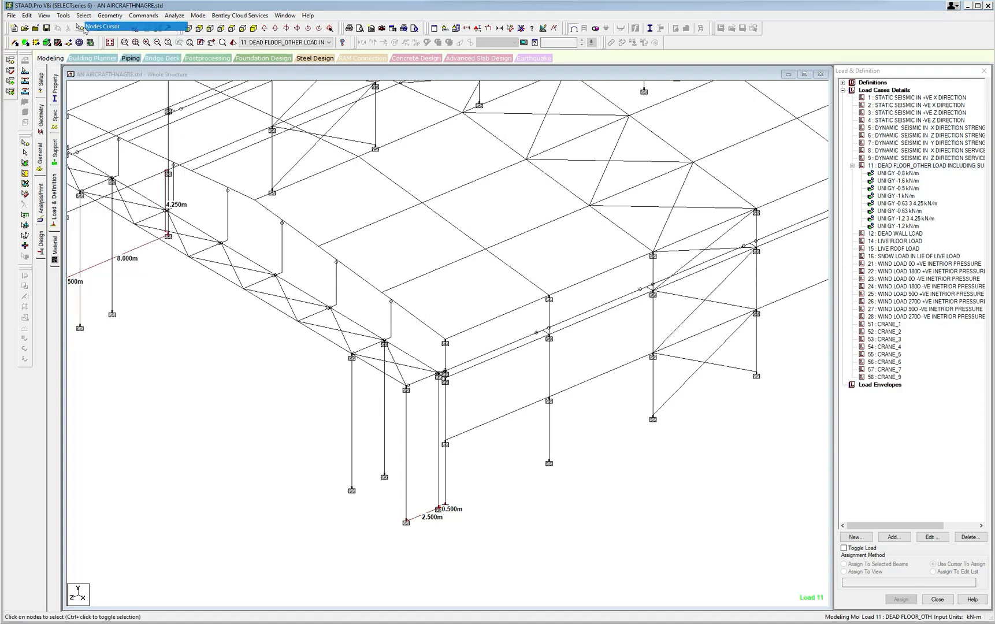
double_click(407, 389)
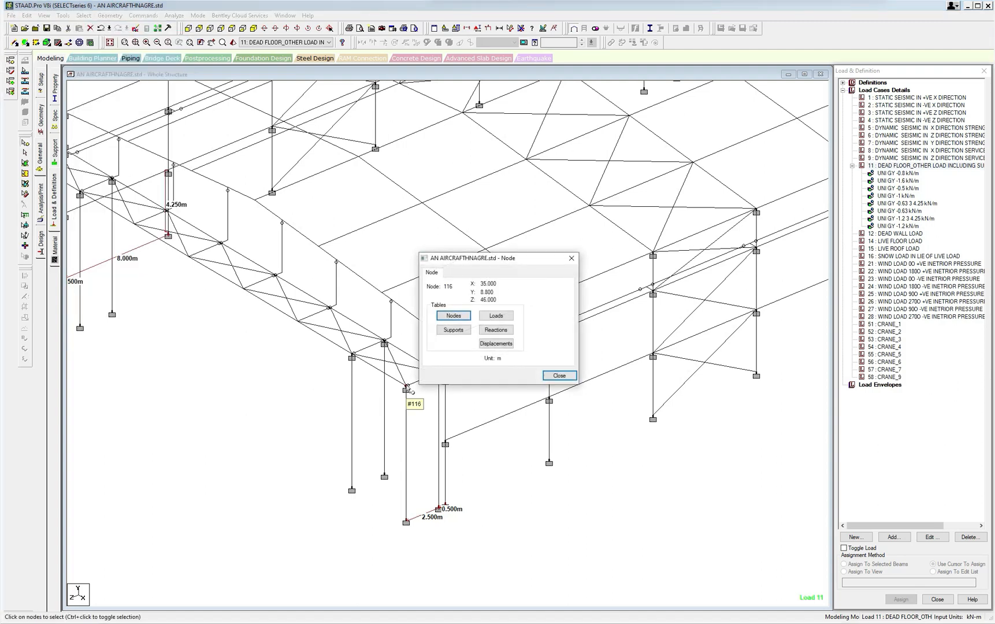
click(571, 258)
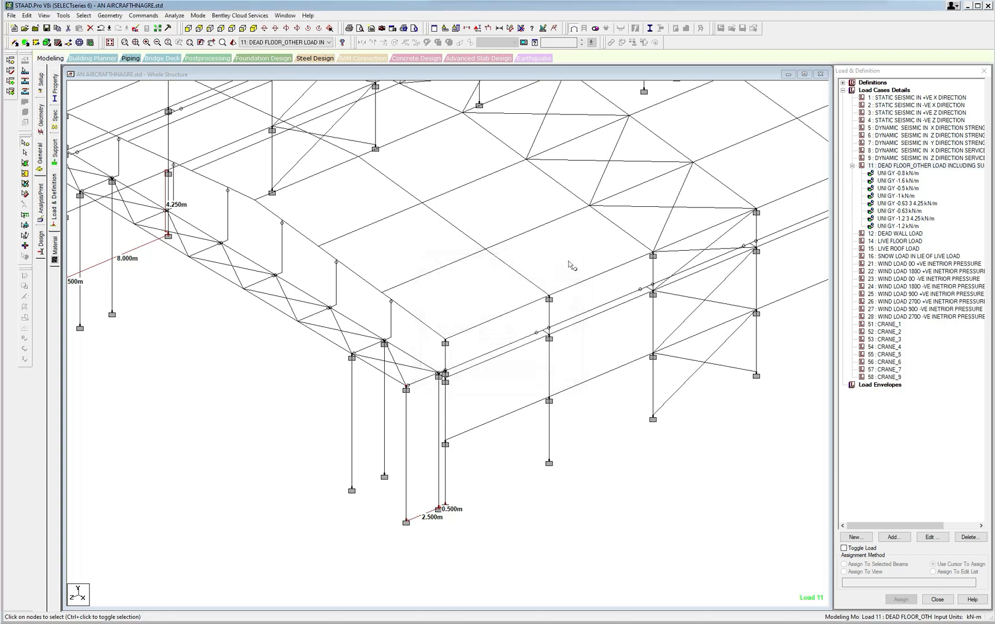
click(442, 457)
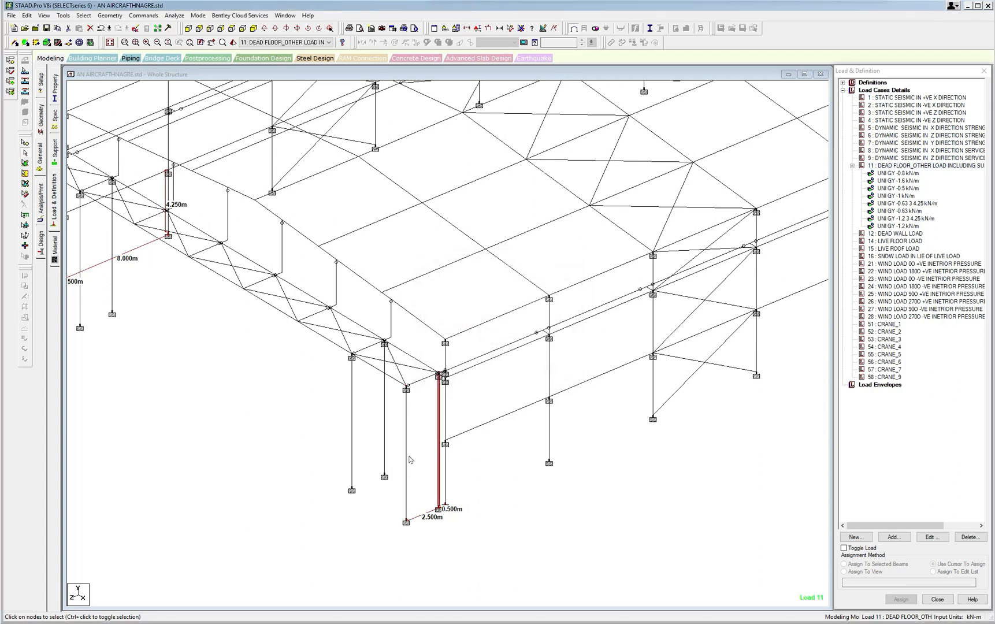
ctrl+click(408, 459)
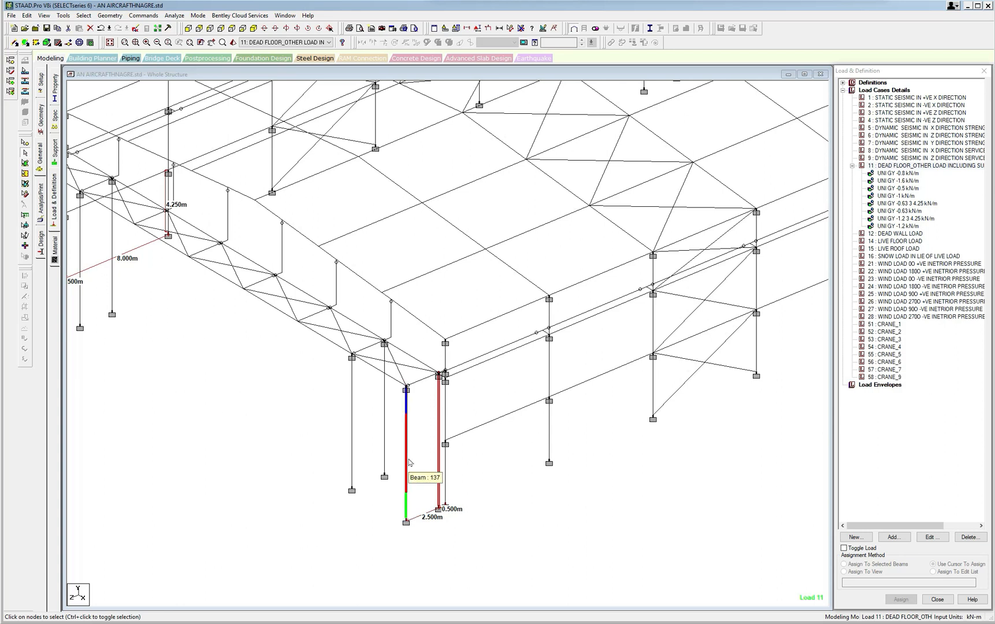
ctrl+click(409, 462)
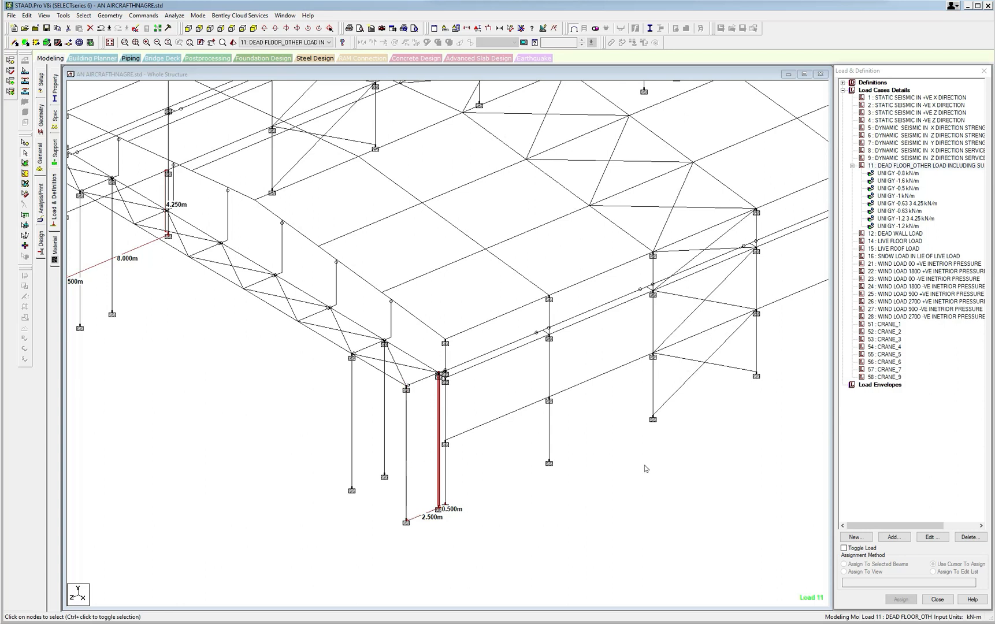
Add a uniform GY member load of -0.225 kN/m from 3 to 8.8 m to load case 11.
click(894, 538)
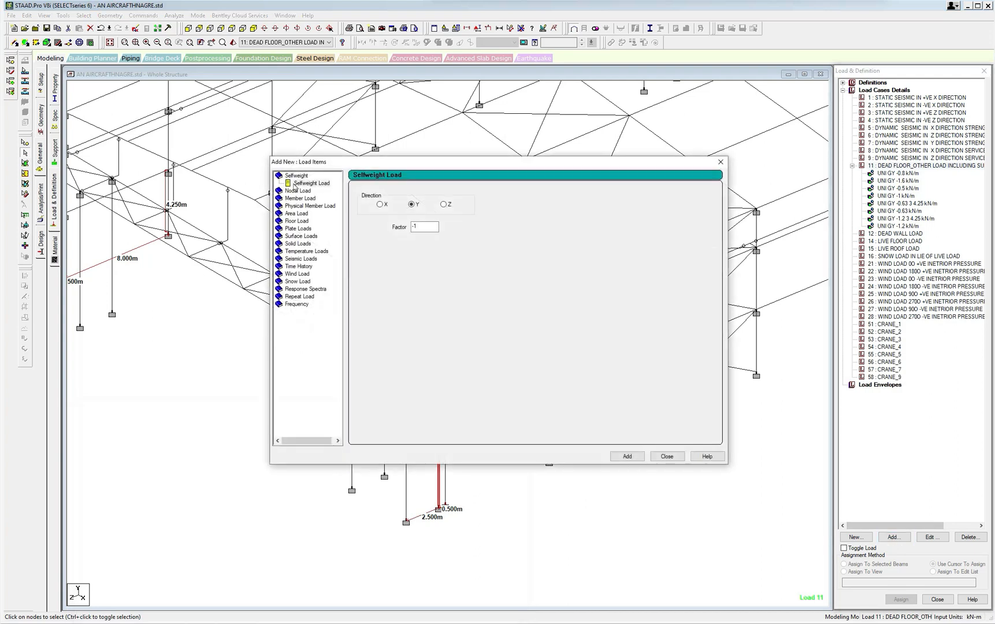
click(301, 199)
click(448, 215)
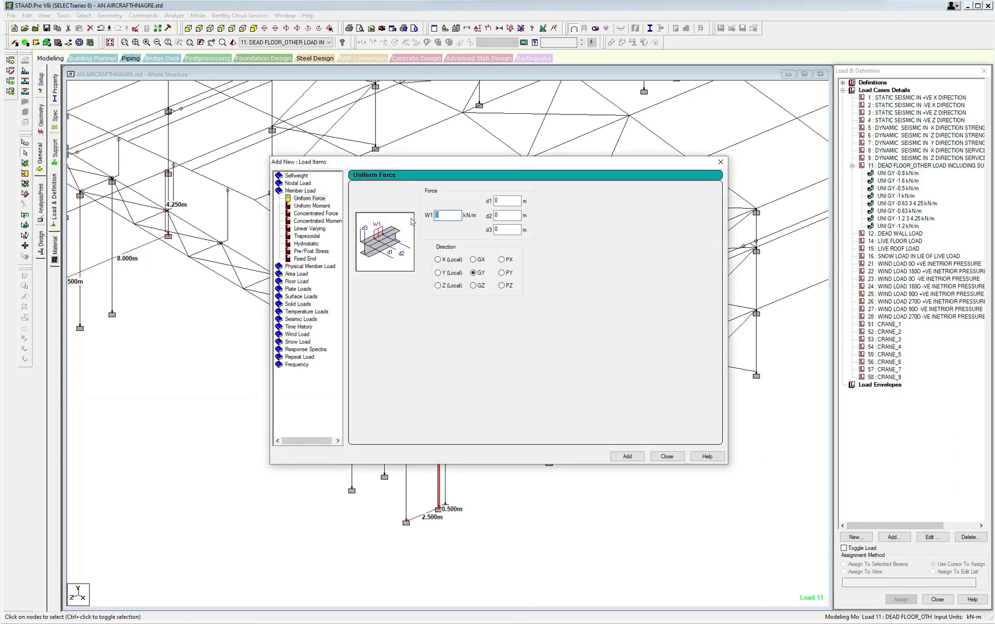
text(-0.225)
key(Tab)
text(3)
key(Tab)
text(8.8)
click(627, 456)
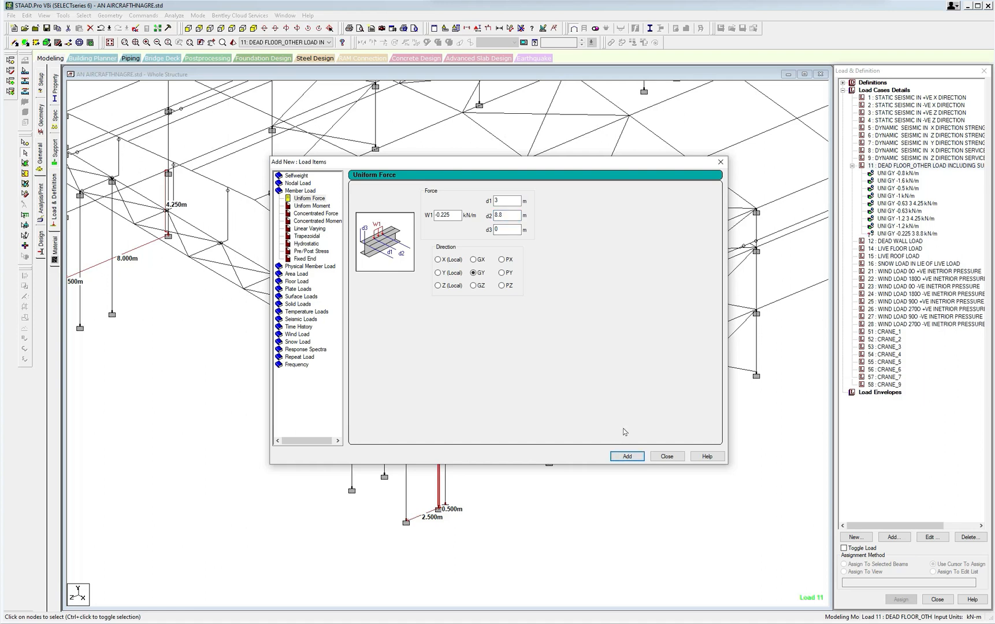
Move the load dialog clear of the front columns and measure the spacing between the corner column base and its neighbour along the front.
drag(486, 162, 617, 58)
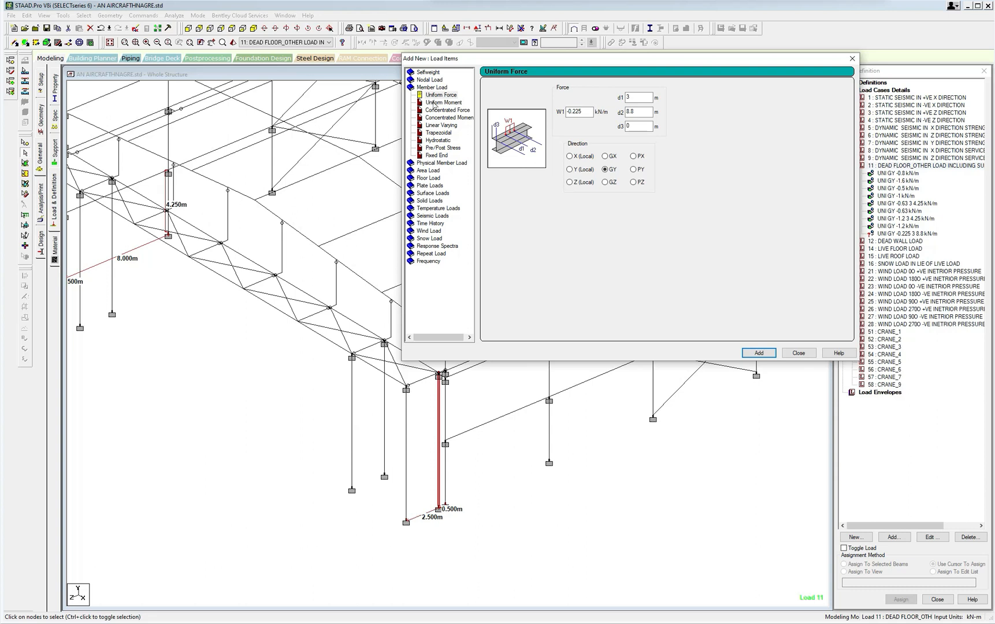
click(509, 28)
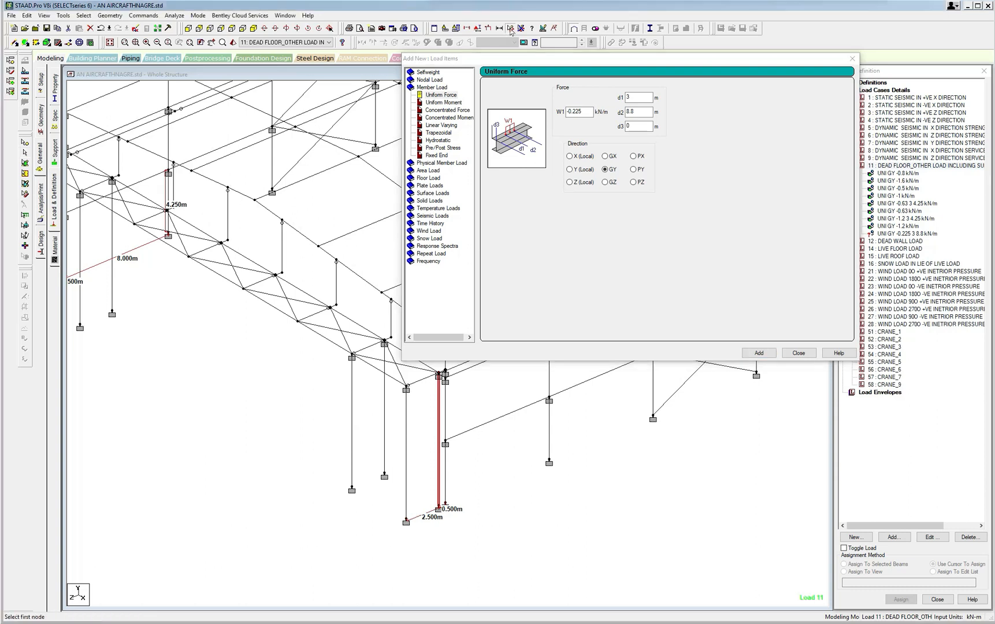
click(351, 489)
click(406, 521)
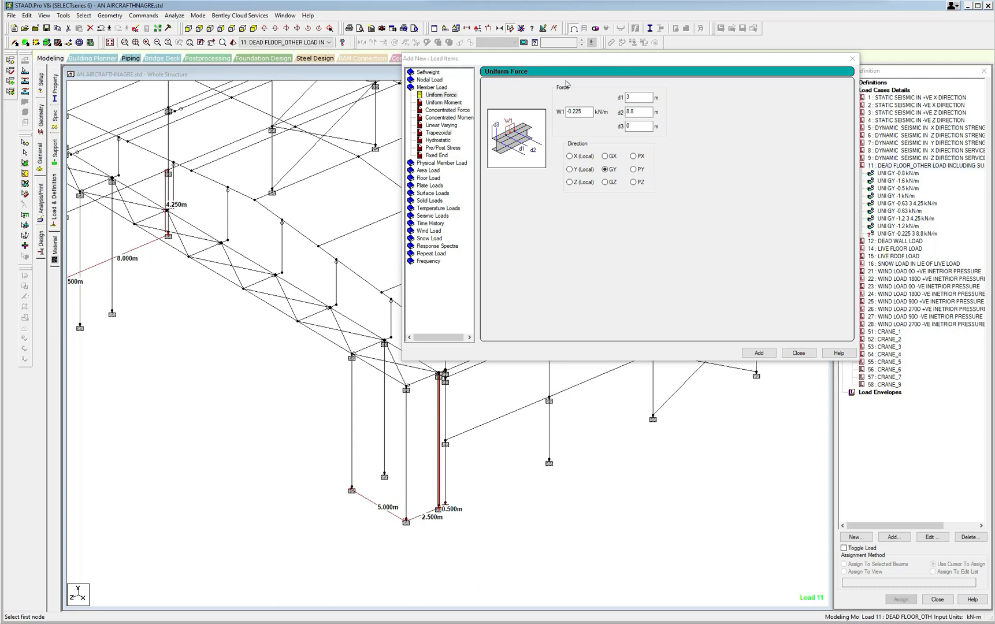
Add uniform GY member loads of -0.393 and -0.375 kN/m, each from 3 to 8.8 m, to load case 11.
double_click(580, 112)
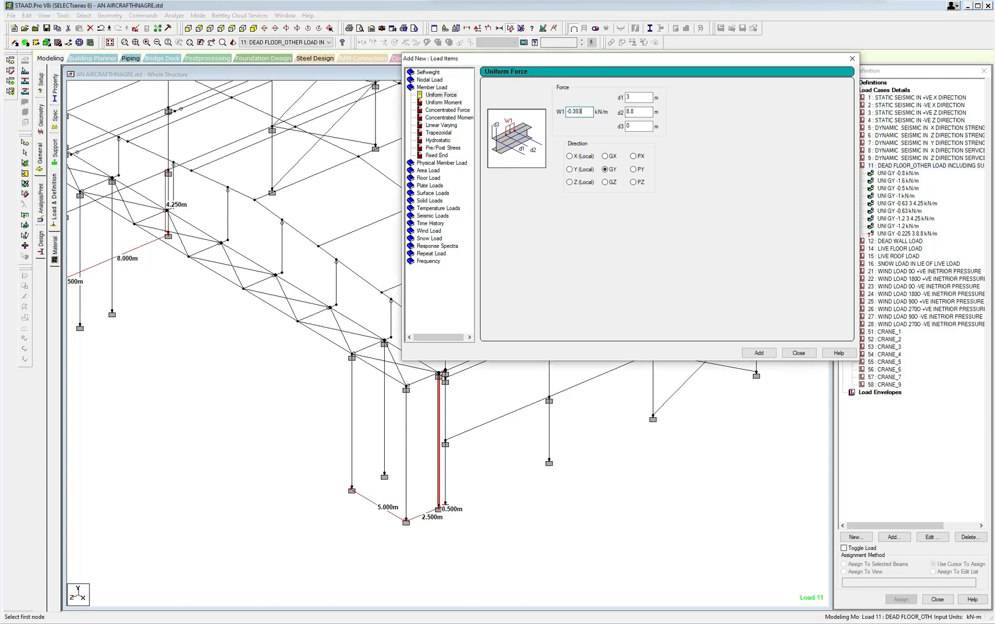
click(759, 353)
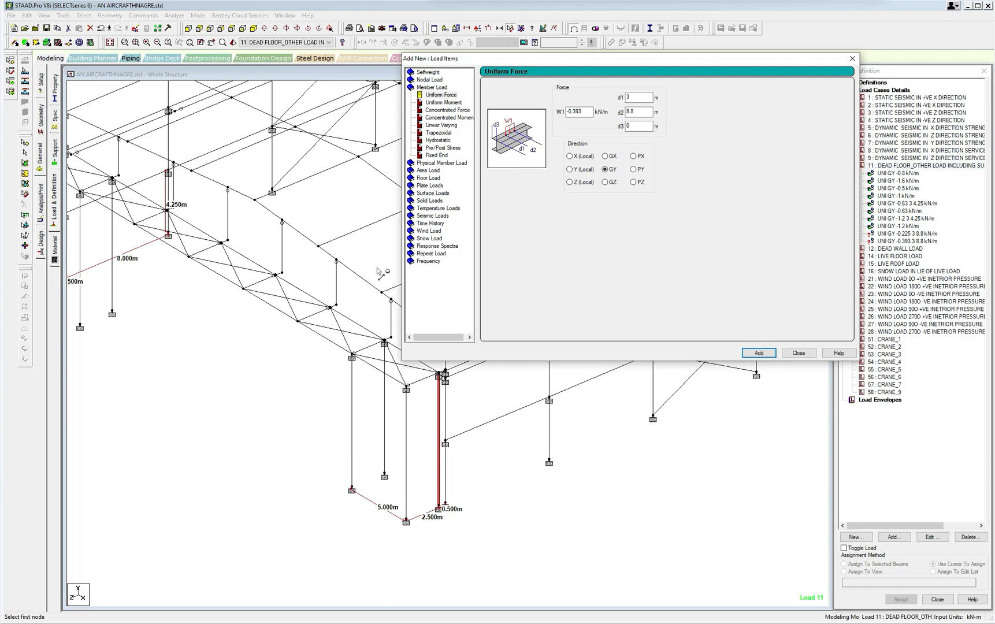
drag(581, 111, 574, 111)
click(759, 354)
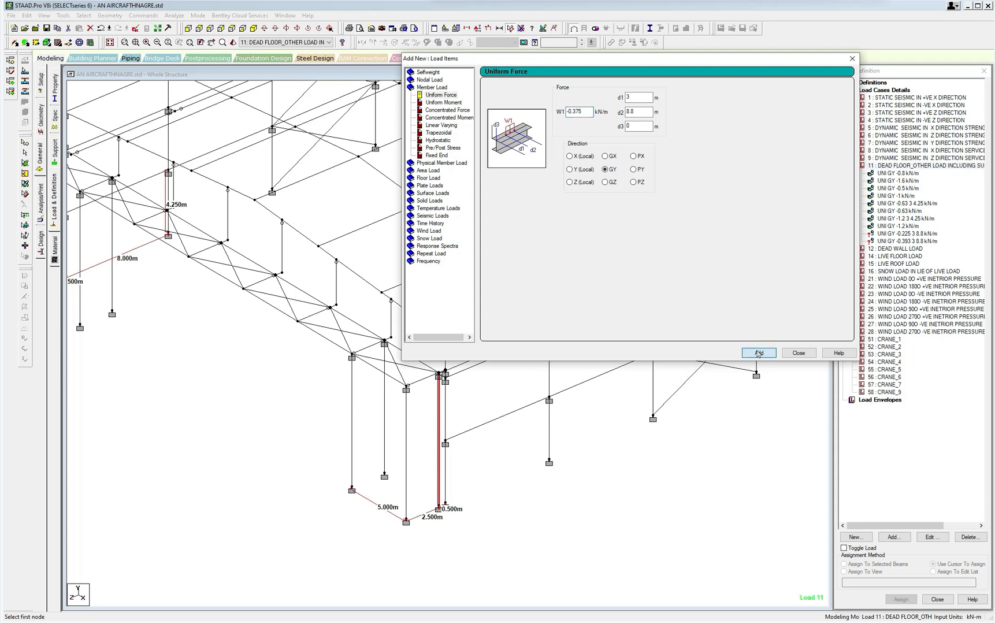
click(799, 353)
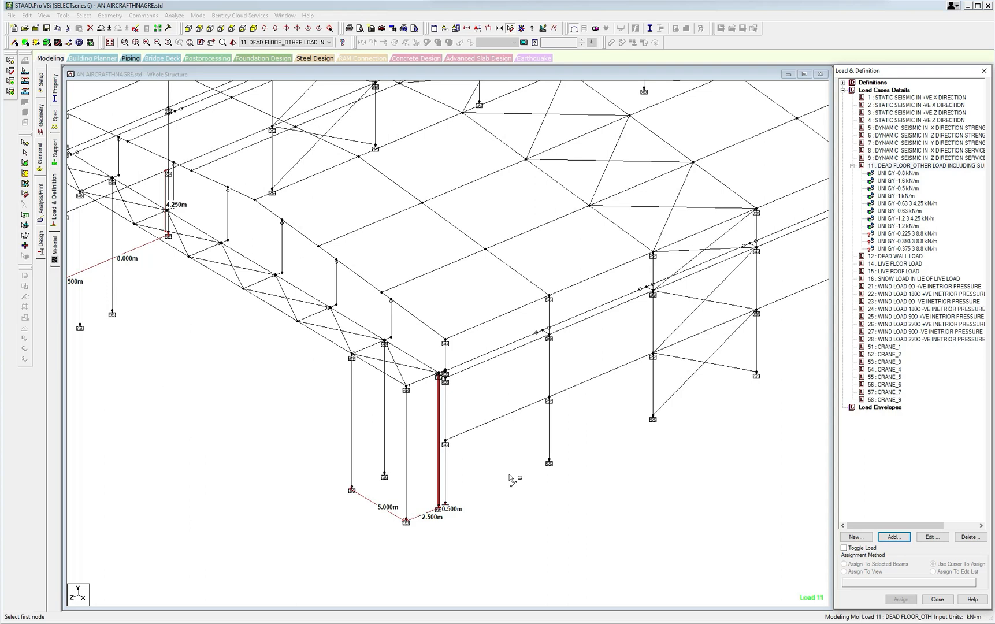
click(907, 241)
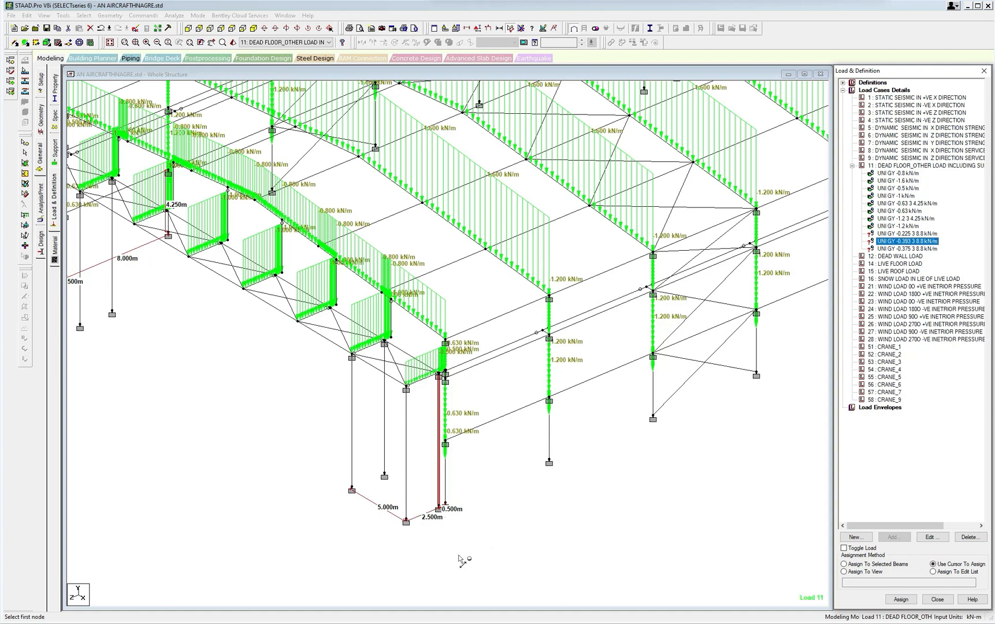
click(932, 537)
click(456, 272)
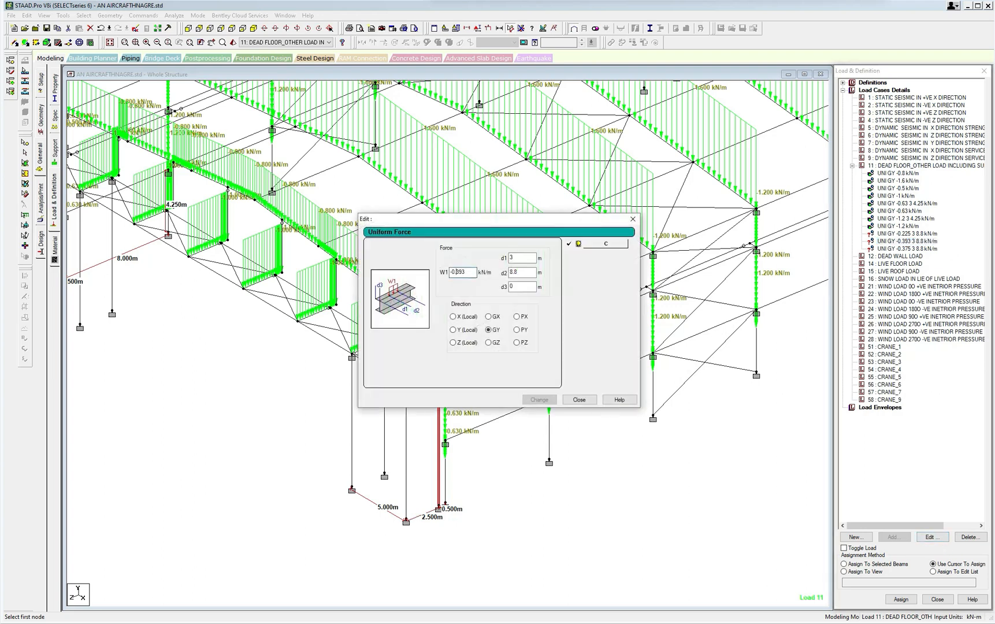
text(56)
click(632, 219)
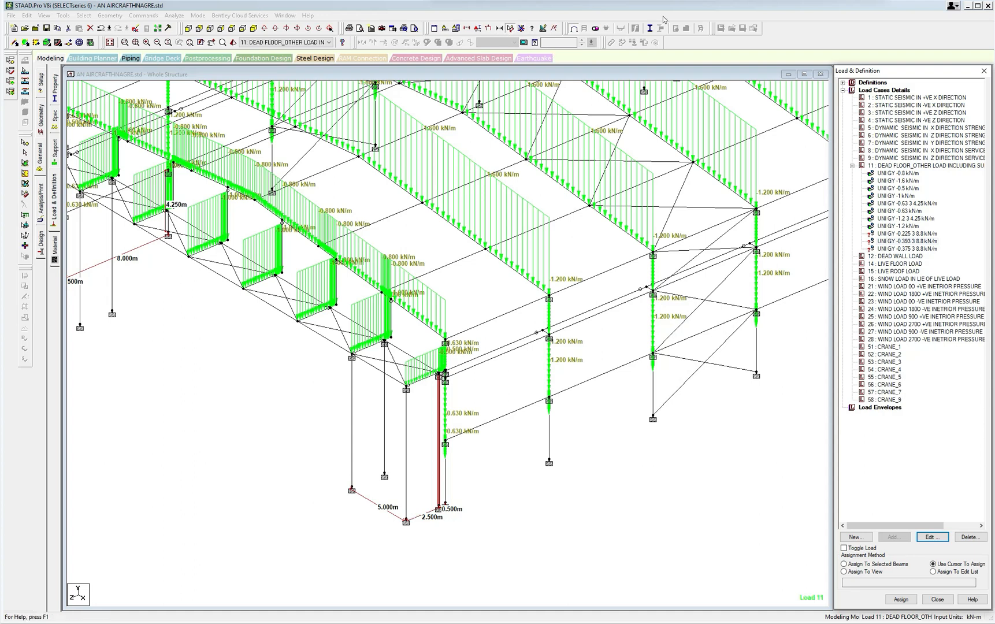
Annotate the front corner with the load calculation 2.5 × 0.15 + 1.25 × 0.15 = 0.56 kN/m, and clear the markup.
click(454, 8)
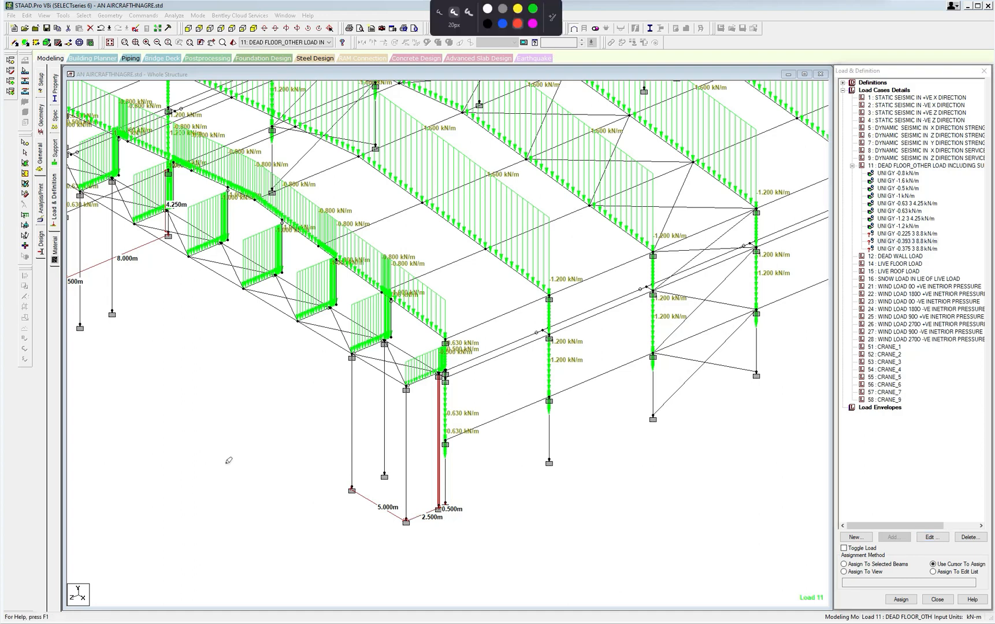
mouse_move(362, 521)
mouse_down()
mouse_move(399, 538)
mouse_move(417, 535)
mouse_move(408, 538)
mouse_move(419, 557)
mouse_move(446, 547)
mouse_up()
click(423, 553)
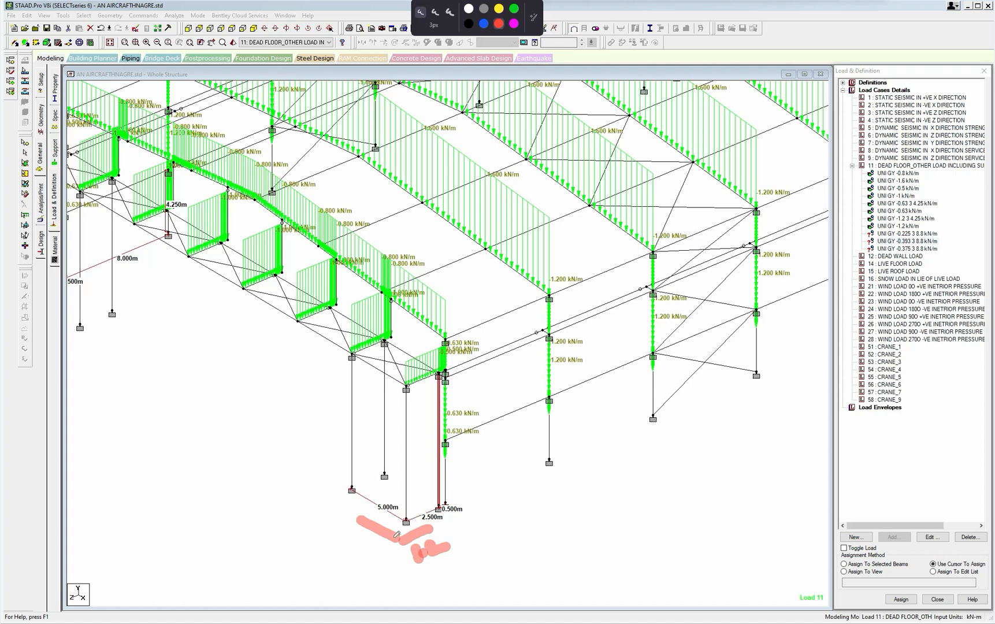
mouse_move(428, 545)
mouse_down()
mouse_move(440, 556)
mouse_move(458, 552)
mouse_move(452, 544)
mouse_move(469, 549)
mouse_move(467, 529)
mouse_up()
mouse_move(364, 549)
mouse_down()
mouse_move(377, 564)
mouse_move(403, 539)
mouse_up()
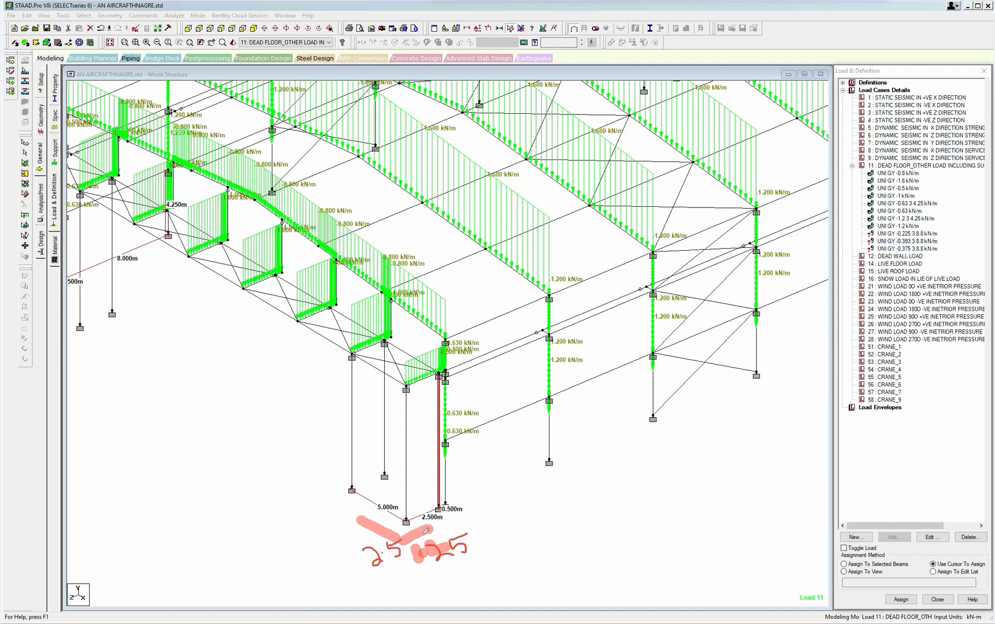
mouse_move(513, 523)
mouse_down()
mouse_move(531, 541)
mouse_move(559, 508)
mouse_move(587, 513)
mouse_move(573, 519)
mouse_move(599, 498)
mouse_move(613, 501)
mouse_move(627, 478)
mouse_up()
click(540, 528)
click(603, 497)
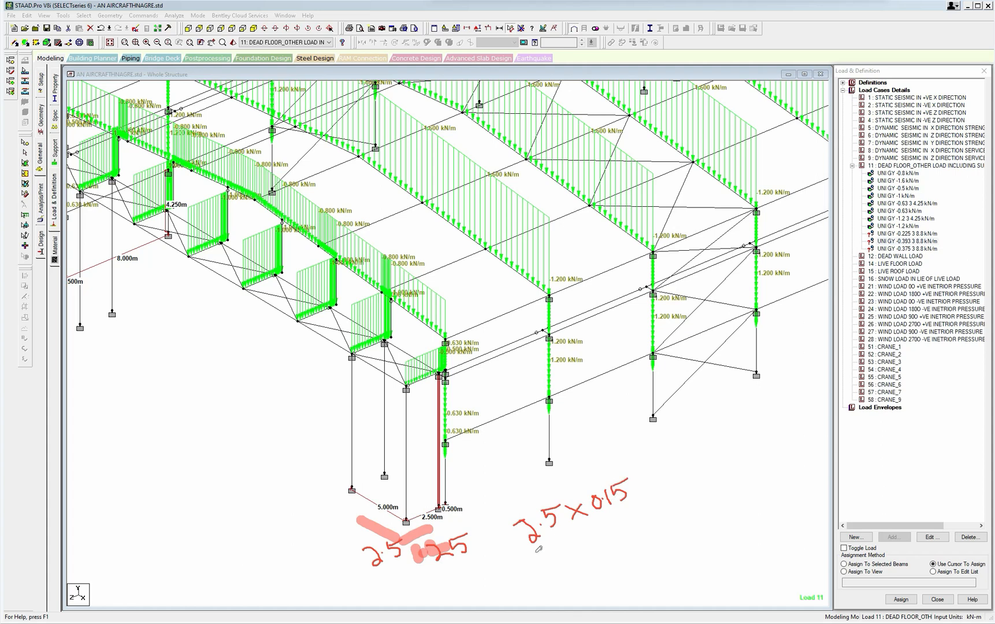
mouse_move(543, 549)
mouse_down()
mouse_move(541, 559)
mouse_move(564, 553)
mouse_move(584, 527)
mouse_move(602, 536)
mouse_up()
drag(600, 523, 590, 544)
mouse_move(619, 514)
mouse_down()
mouse_move(611, 524)
mouse_move(621, 514)
mouse_move(649, 518)
mouse_up()
drag(646, 502, 657, 504)
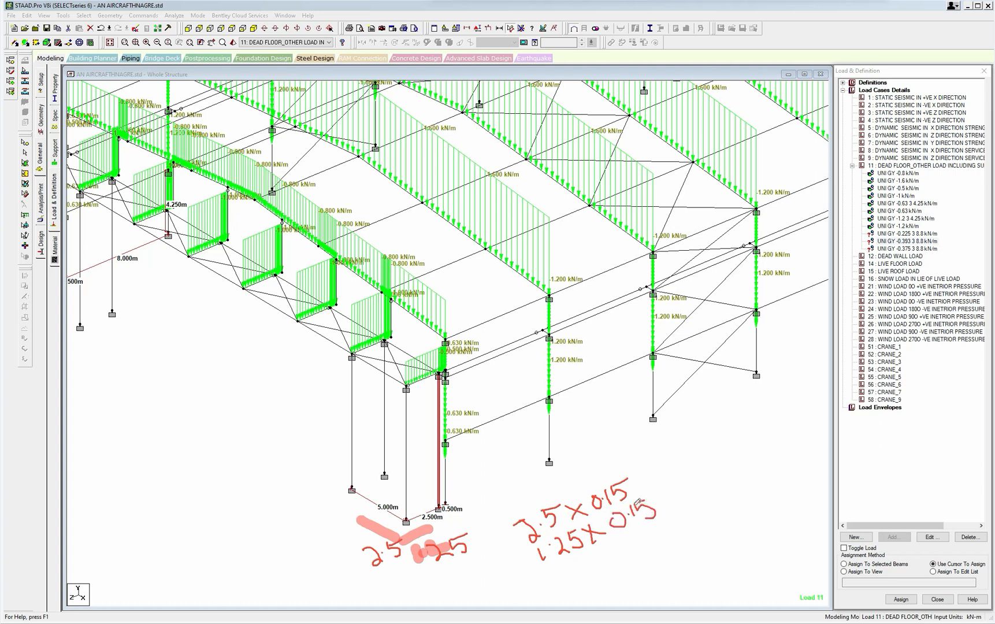
drag(520, 565, 696, 513)
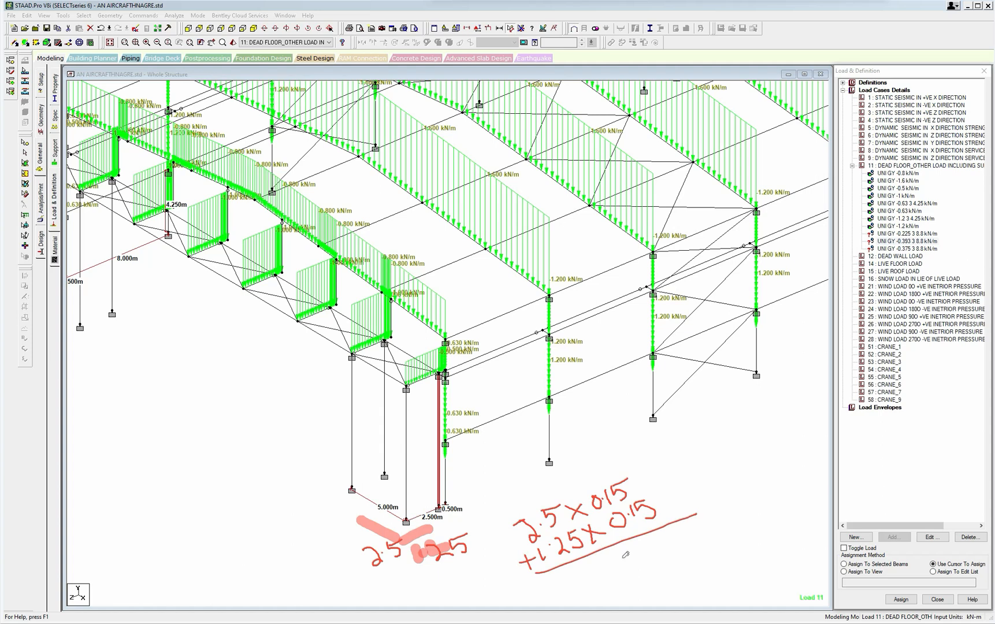
mouse_move(623, 555)
mouse_down()
mouse_move(653, 557)
mouse_move(664, 535)
mouse_move(696, 534)
mouse_move(691, 549)
mouse_move(703, 517)
mouse_move(708, 536)
mouse_move(724, 514)
mouse_move(722, 523)
mouse_up()
mouse_move(735, 507)
mouse_down()
mouse_move(727, 516)
mouse_move(752, 503)
mouse_move(761, 523)
mouse_move(771, 496)
mouse_move(781, 502)
mouse_up()
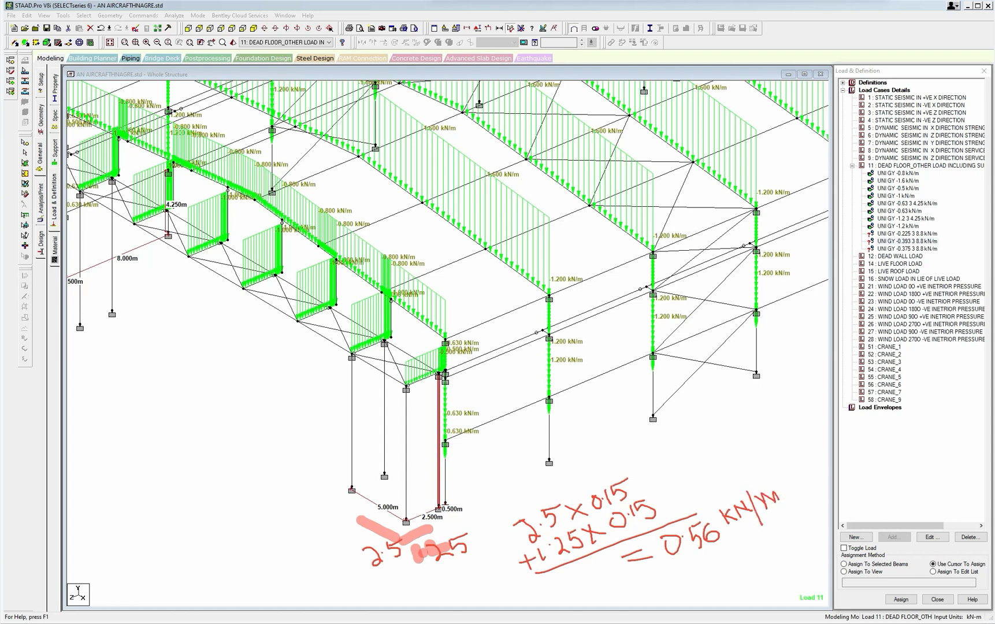
key(Escape)
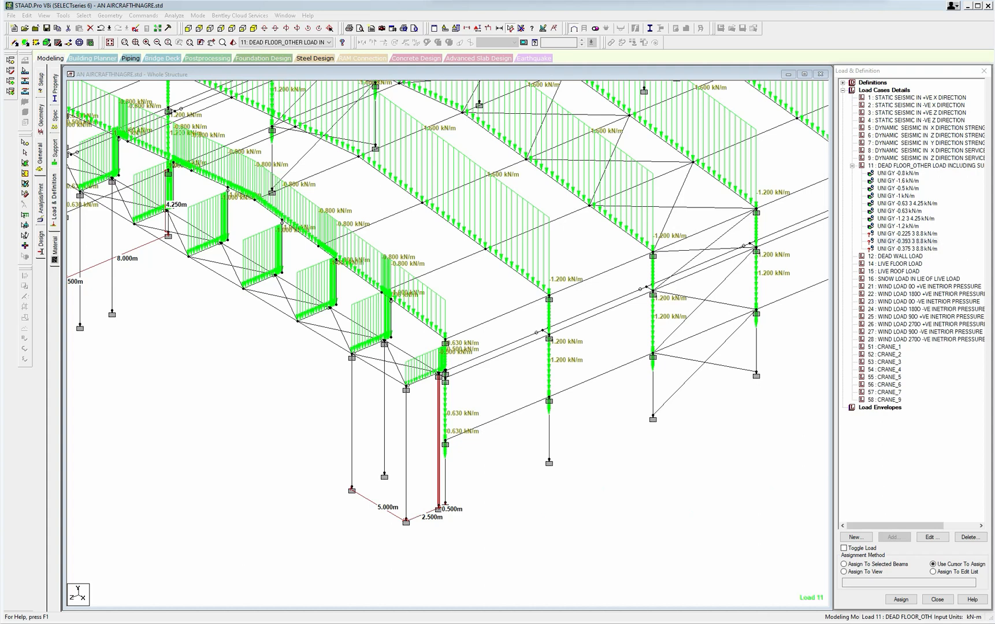
Assign the -0.225 kN/m load from 3 to 8.8 m to the four columns standing 0.5 m from the main corner columns.
click(898, 234)
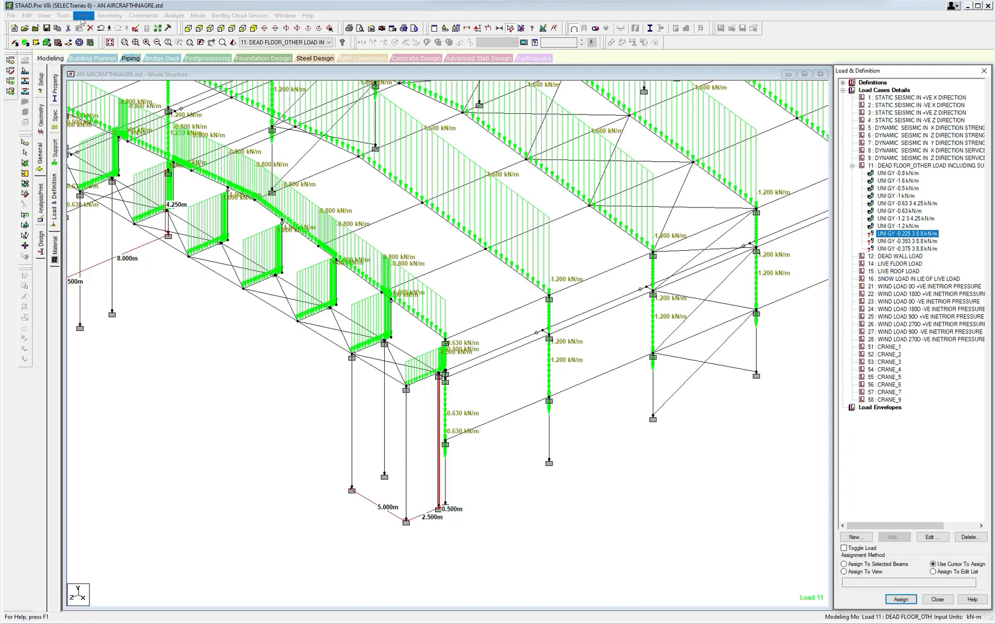
click(14, 42)
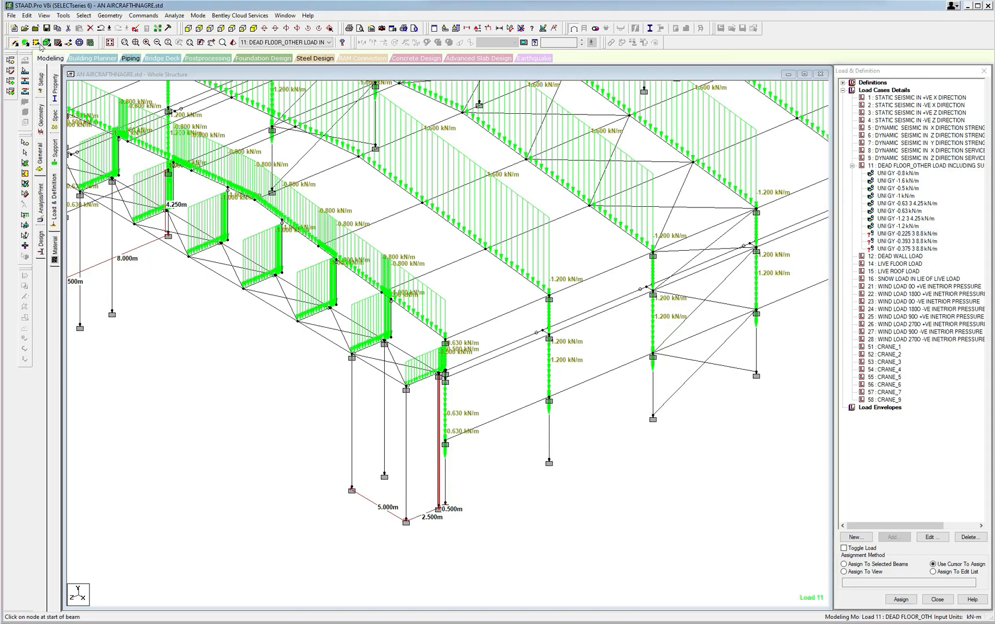
click(83, 15)
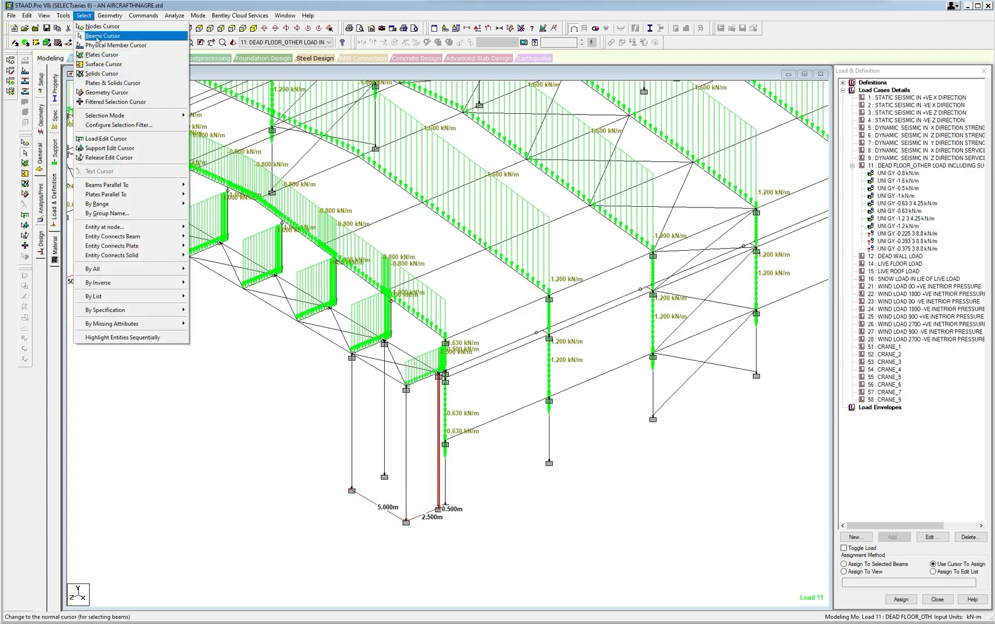
click(98, 36)
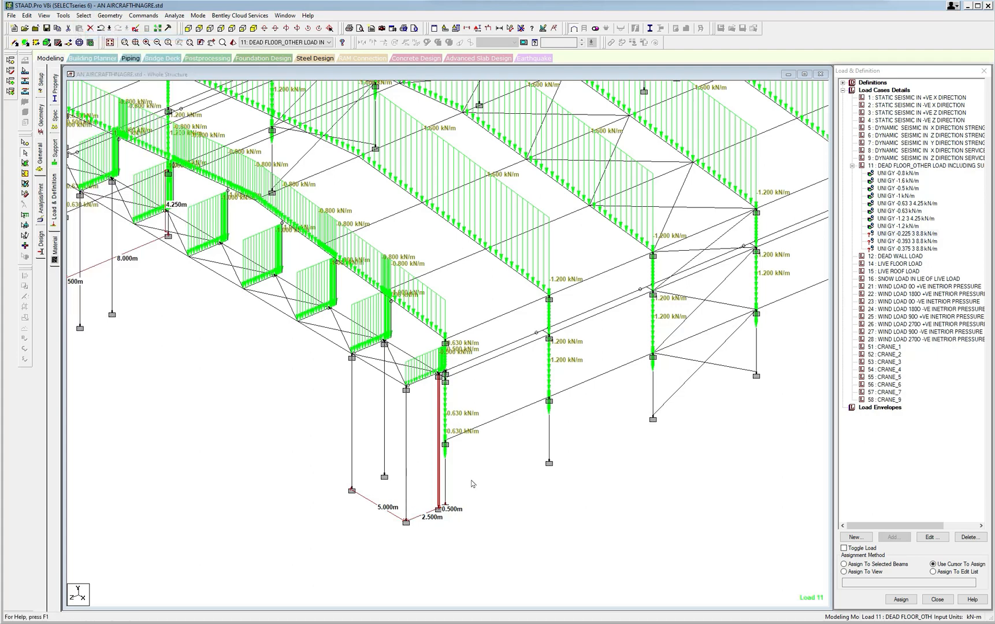
middle_drag(531, 417, 534, 441)
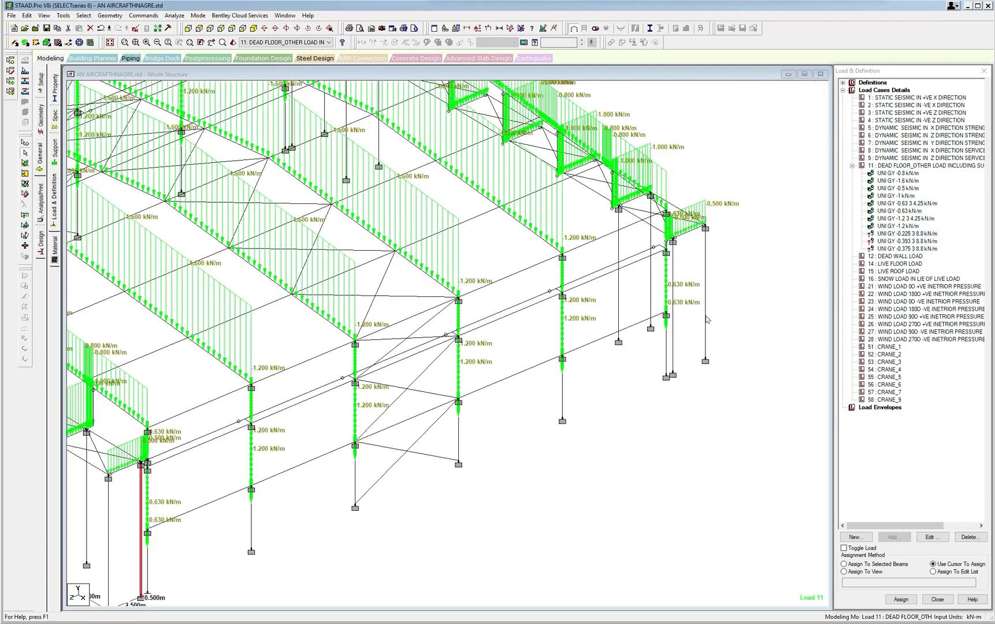
click(671, 336)
key(Right)
key(Right)
key(Right)
key(Right)
key(Right)
key(Right)
key(Right)
key(Right)
key(Right)
key(Right)
key(Right)
key(Right)
key(Right)
key(Right)
key(Right)
key(Right)
key(Right)
key(Right)
key(Right)
key(Right)
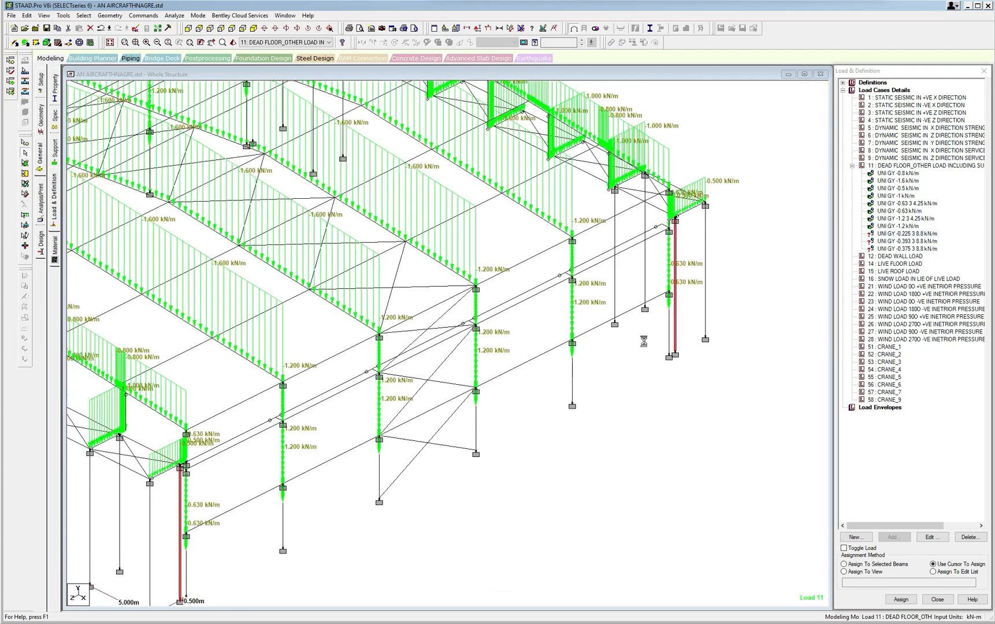
middle_drag(529, 429, 652, 328)
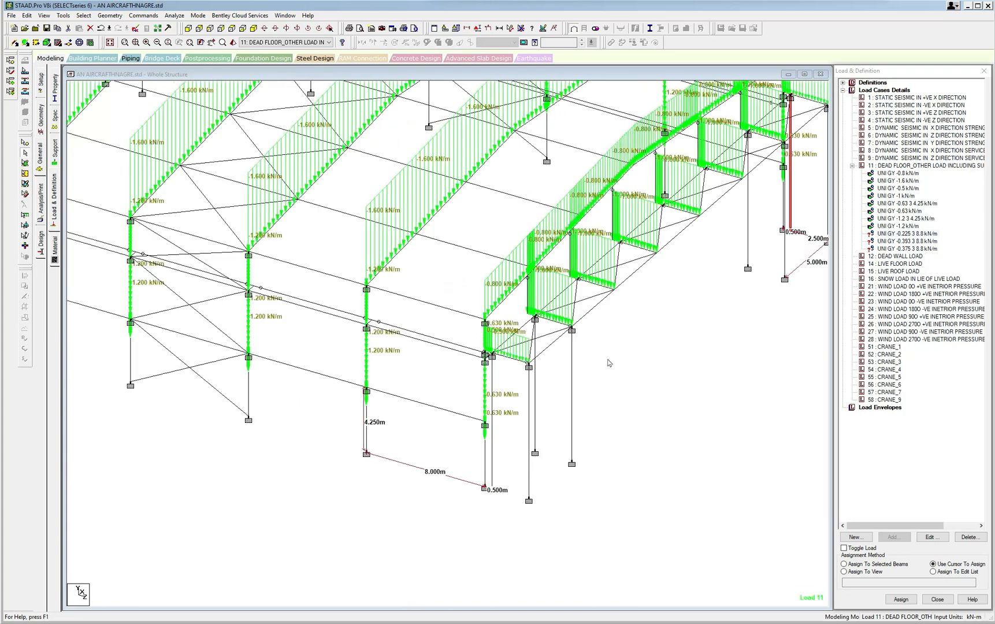
click(493, 431)
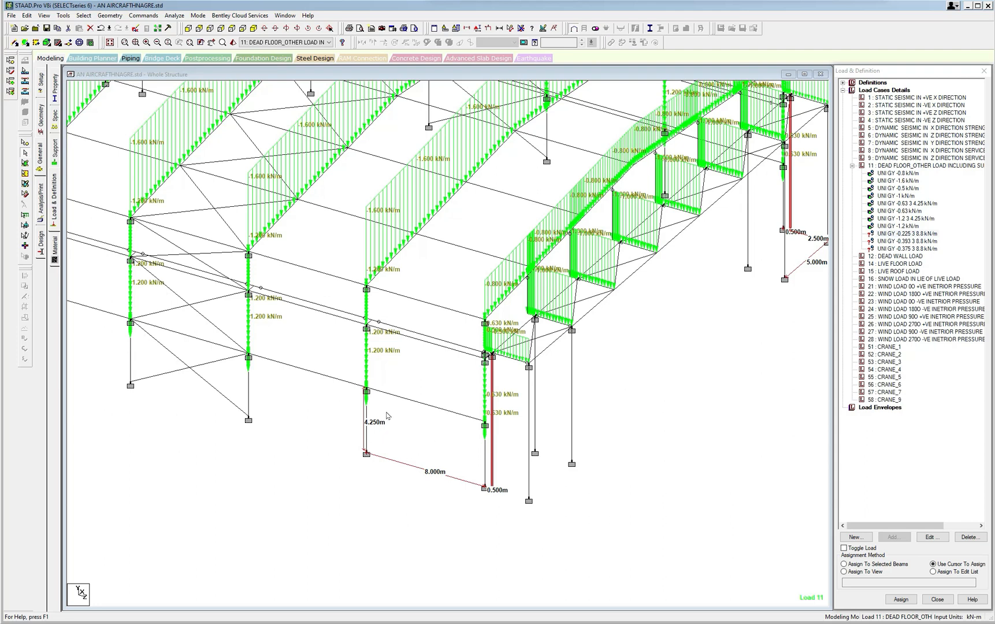
key(Right)
key(Right)
key(Right)
key(Right)
key(Right)
key(Right)
key(Right)
key(Right)
key(Right)
key(Right)
key(Right)
key(Right)
key(Right)
key(Right)
key(Right)
key(Right)
key(Right)
key(Right)
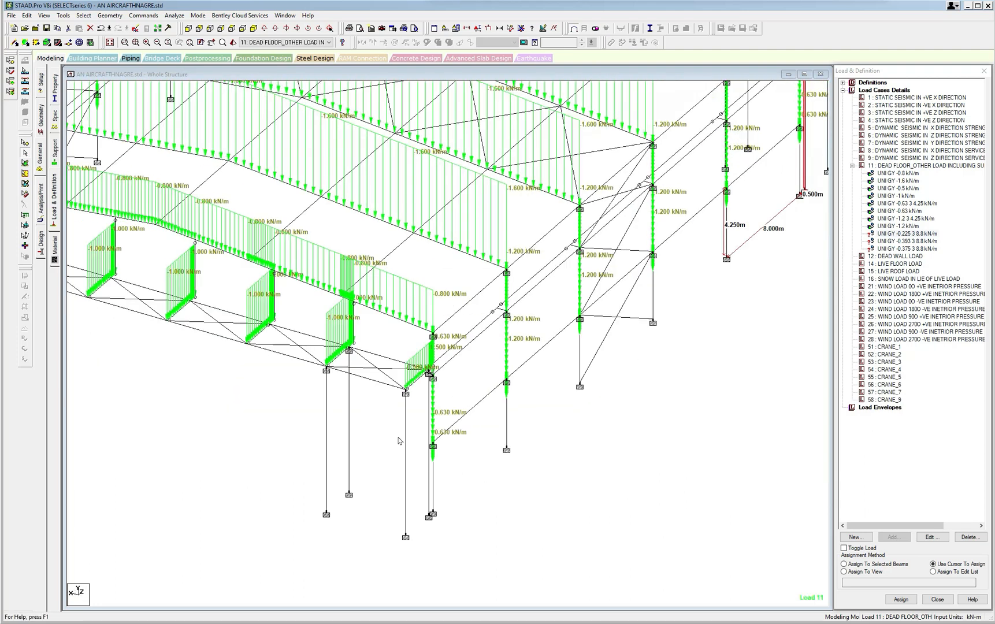
click(407, 457)
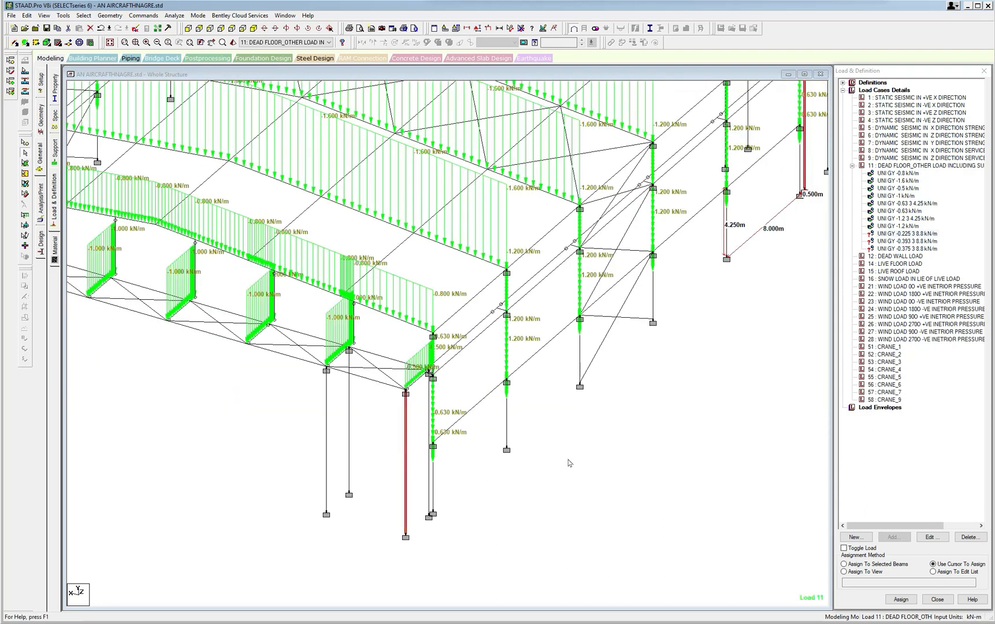
click(409, 464)
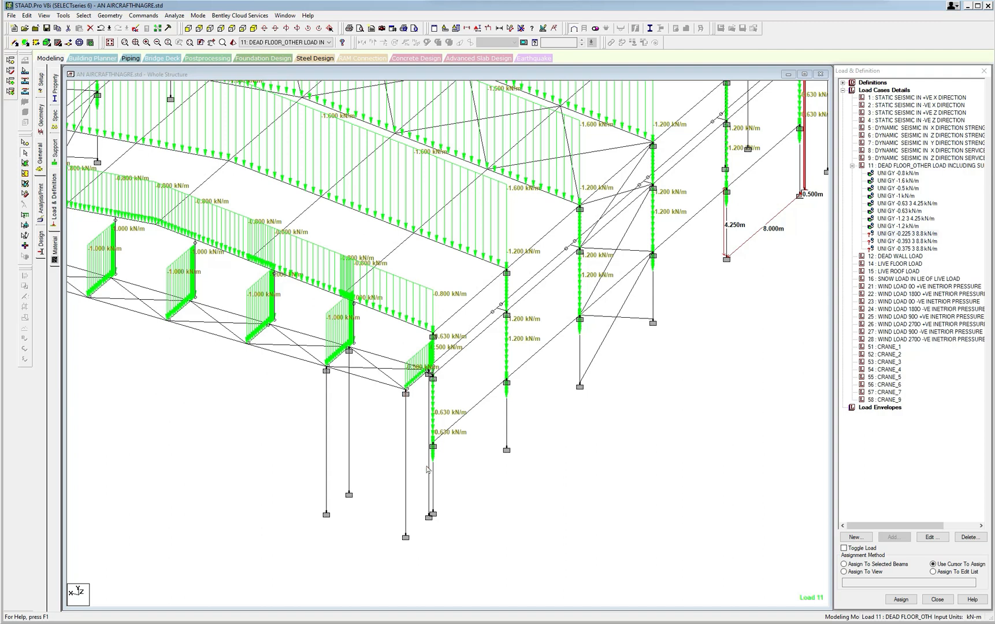
click(430, 468)
click(843, 564)
click(901, 599)
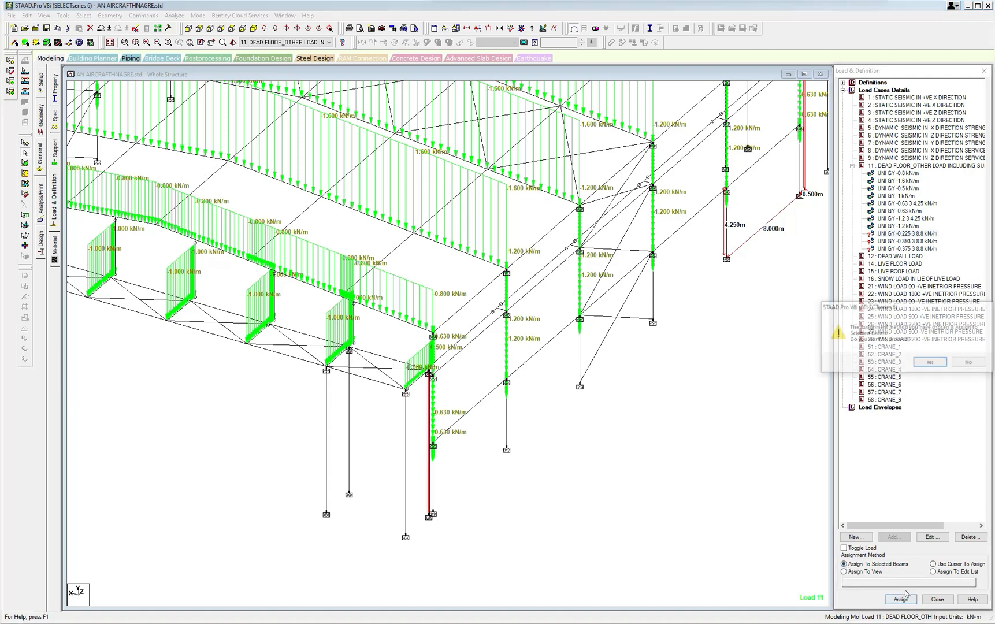
click(934, 362)
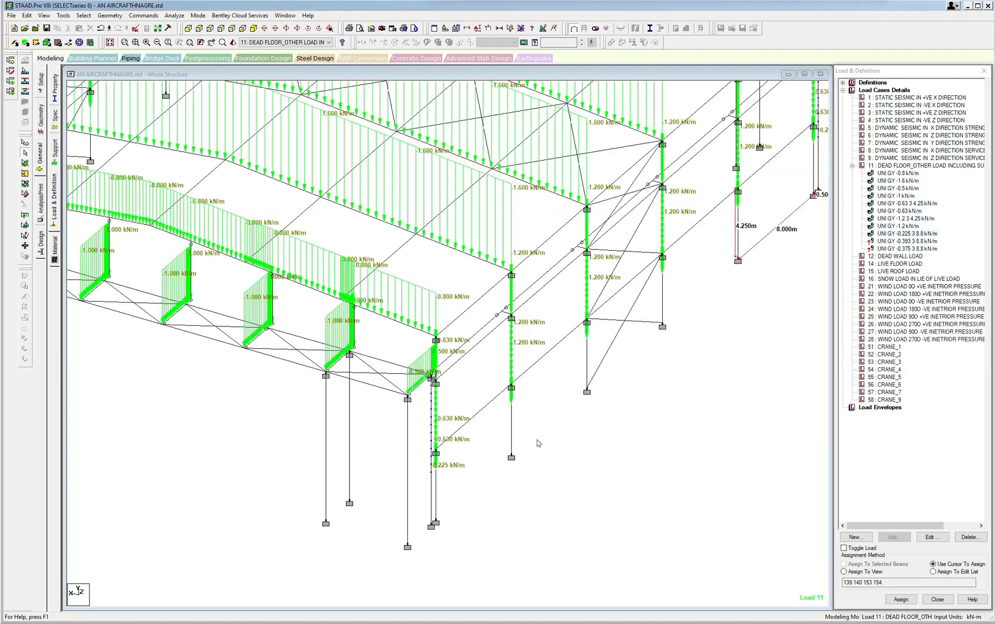
Change the intensity of the -0.393 kN/m uniform load in load case 11 to -0.56 kN/m.
click(901, 243)
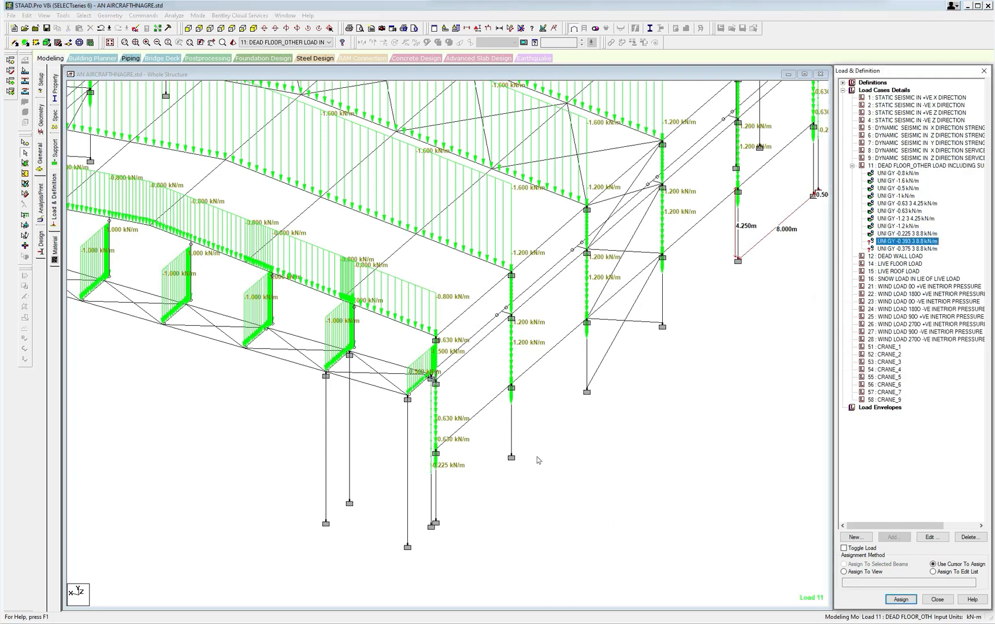
click(932, 537)
drag(456, 273, 462, 272)
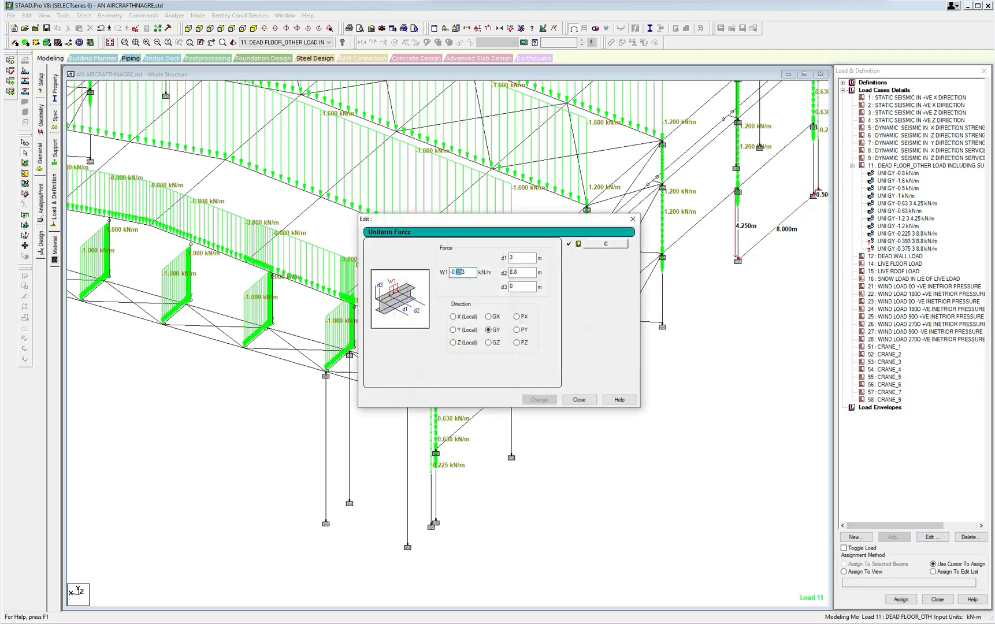
text(56)
click(539, 399)
click(579, 399)
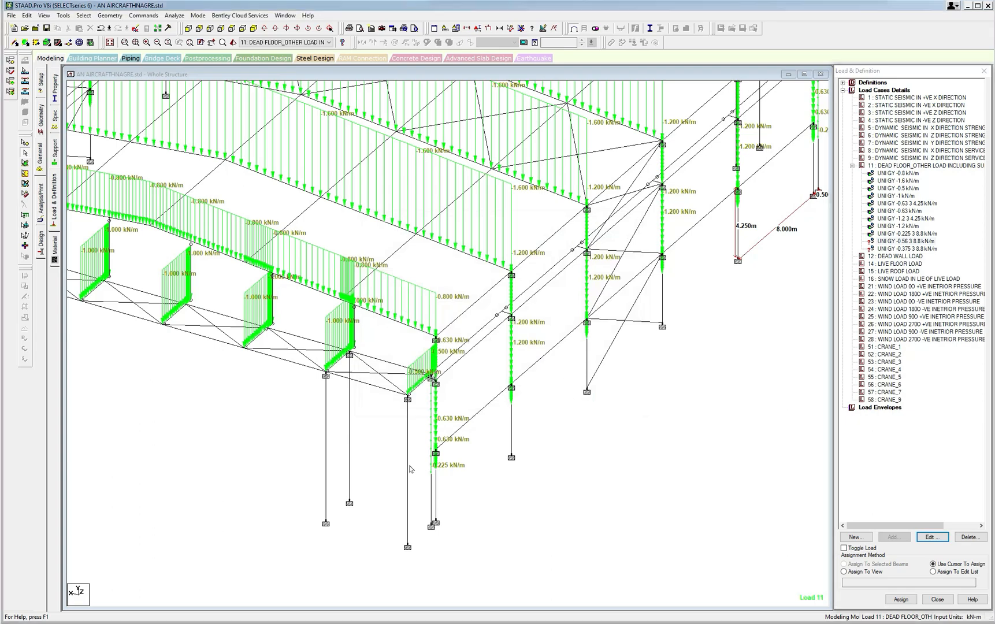
Assign the -0.56 kN/m load from 3 to 8.8 m to the four outermost corner columns of the two end trusses.
click(408, 468)
middle_drag(553, 438, 359, 416)
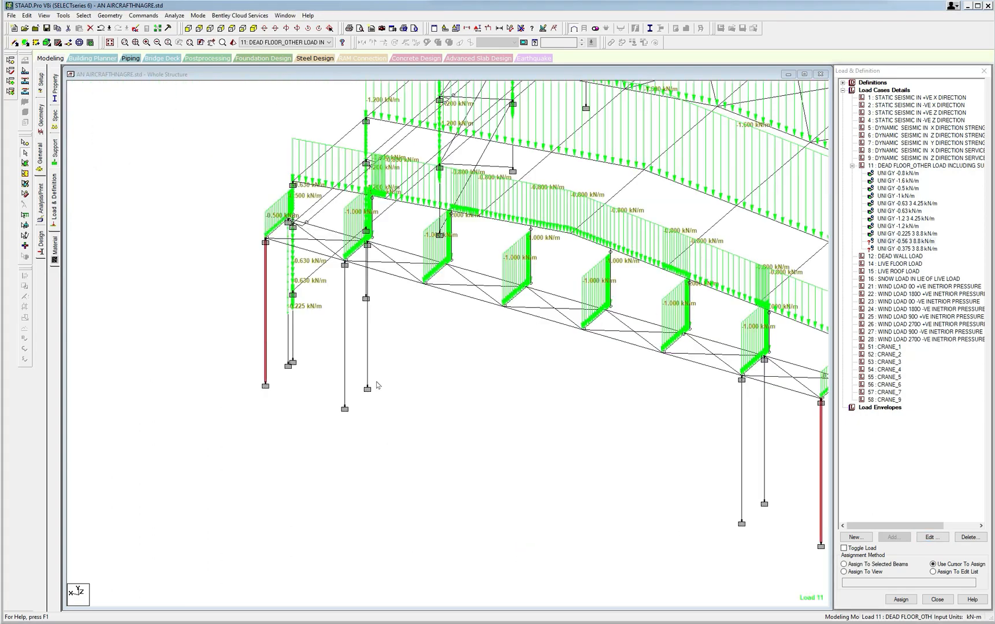
key(Left)
key(Left)
key(Left)
key(Left)
key(Left)
key(Left)
key(Left)
key(Left)
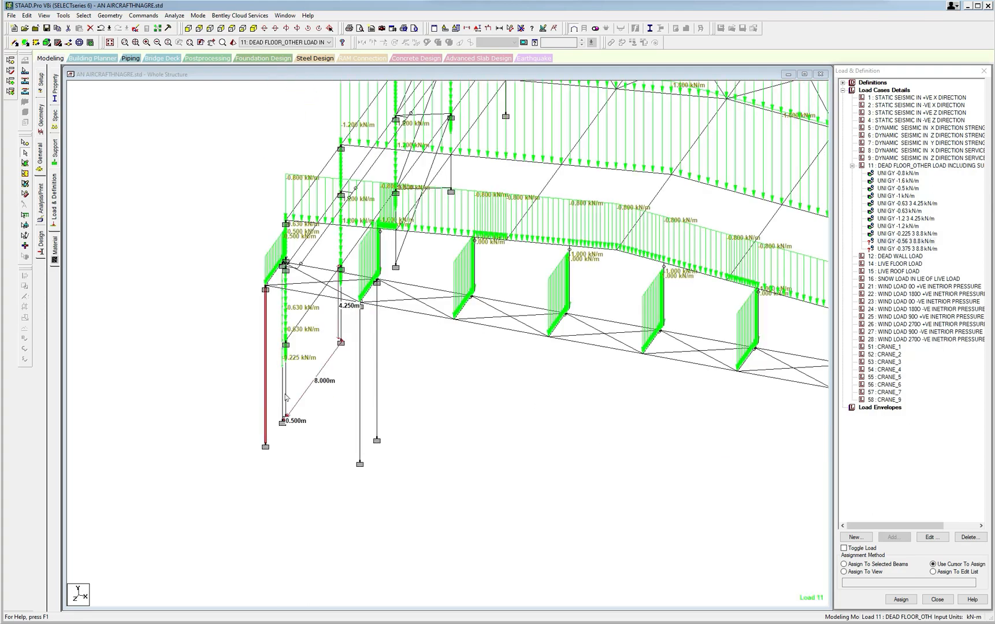
middle_drag(476, 401, 259, 406)
click(710, 493)
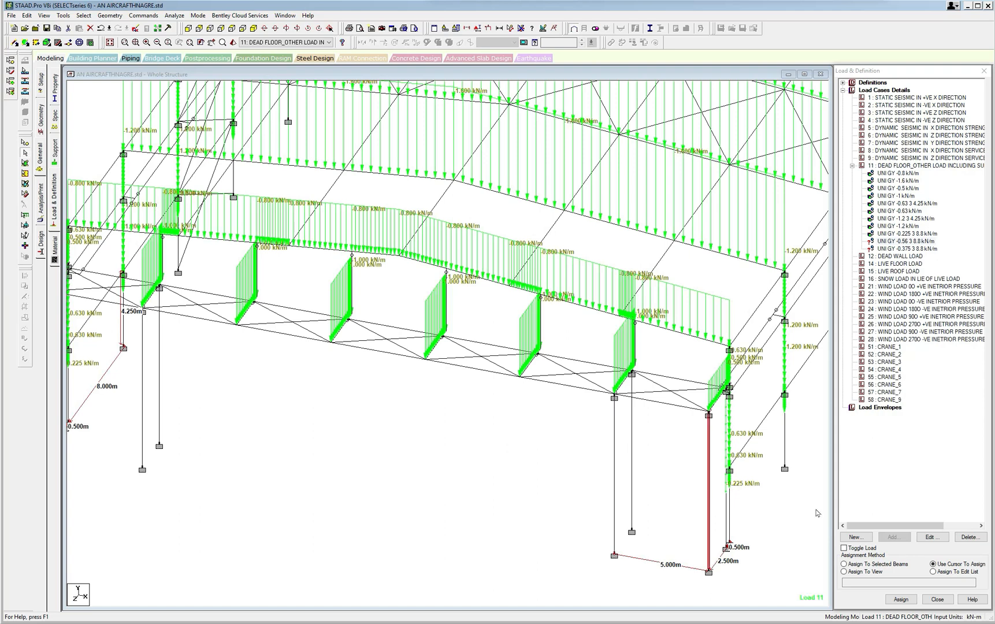
click(845, 565)
click(901, 599)
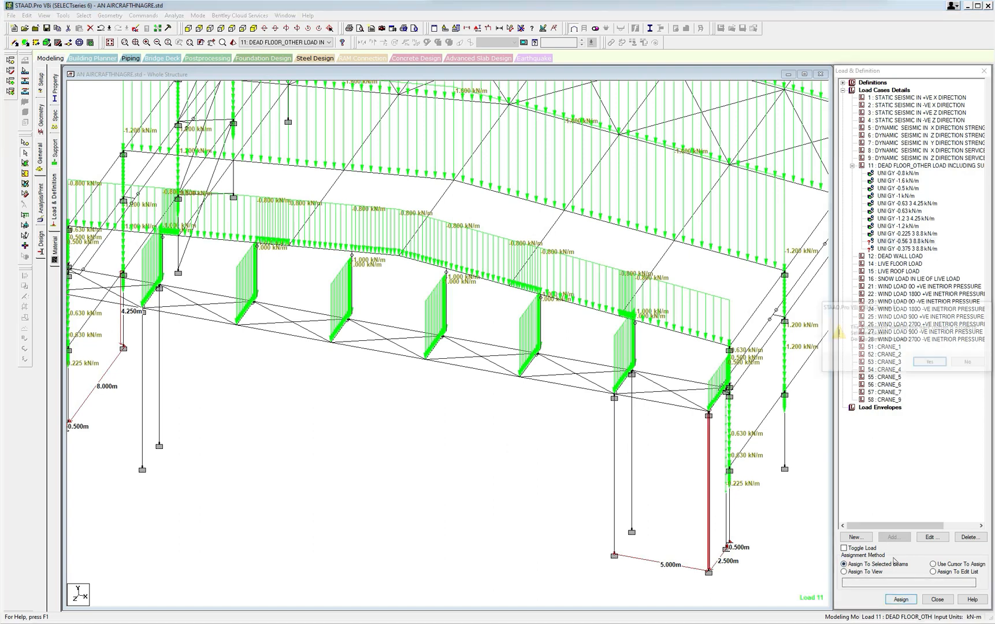
click(936, 364)
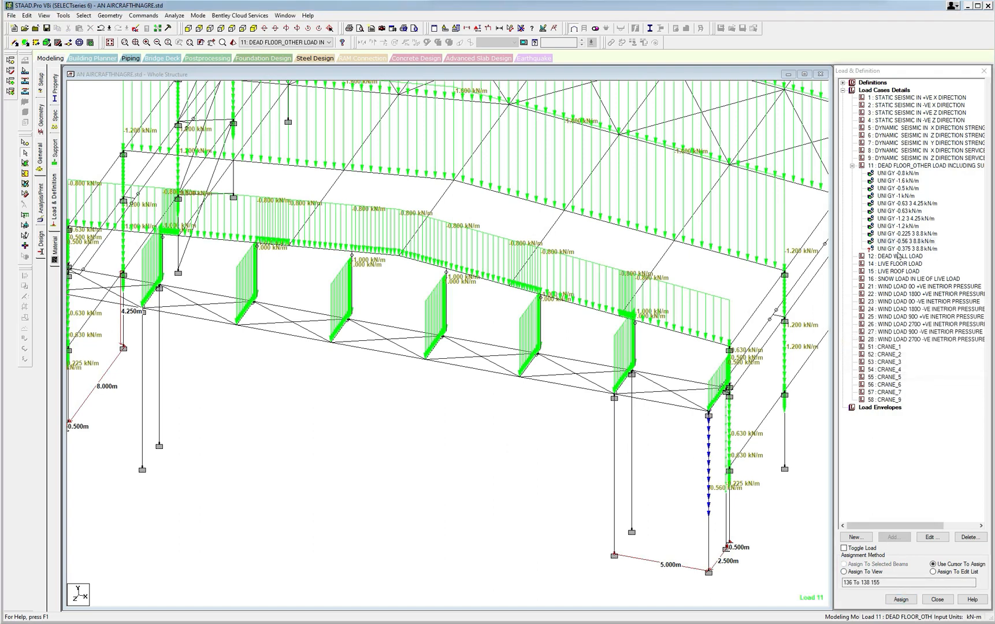
Assign the -0.375 kN/m load from 3 to 8.8 m to the four end-truss columns standing 5 m from the outermost corner columns.
click(898, 250)
click(614, 429)
middle_drag(284, 395, 497, 399)
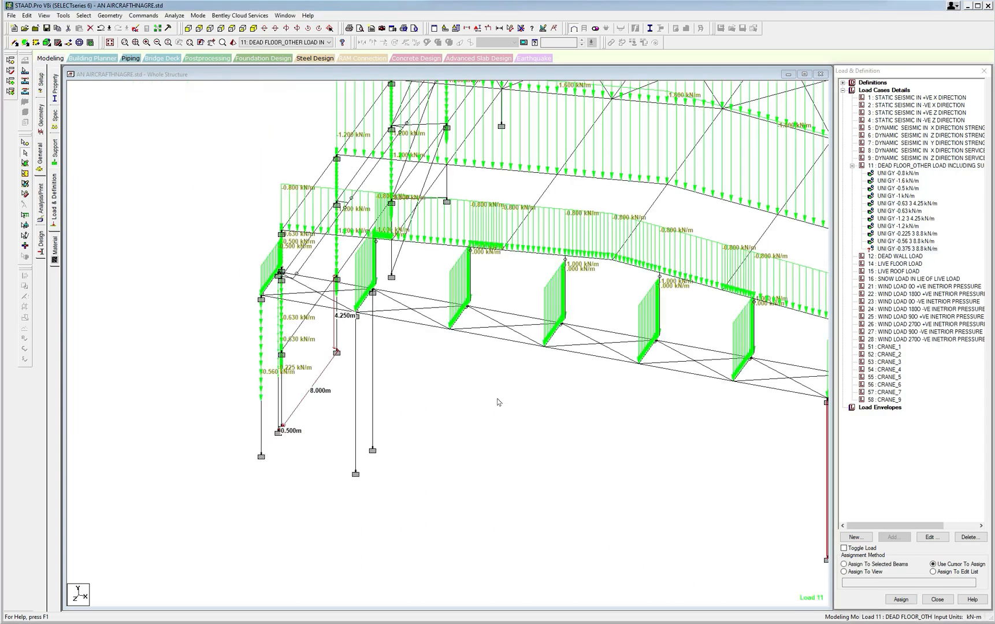
ctrl+click(356, 409)
key(Right)
key(Right)
key(Right)
key(Right)
key(Right)
key(Right)
key(Right)
key(Right)
key(Right)
key(Right)
key(Right)
key(Right)
key(Right)
key(Right)
key(Right)
key(Right)
key(Right)
key(Right)
key(Right)
key(Right)
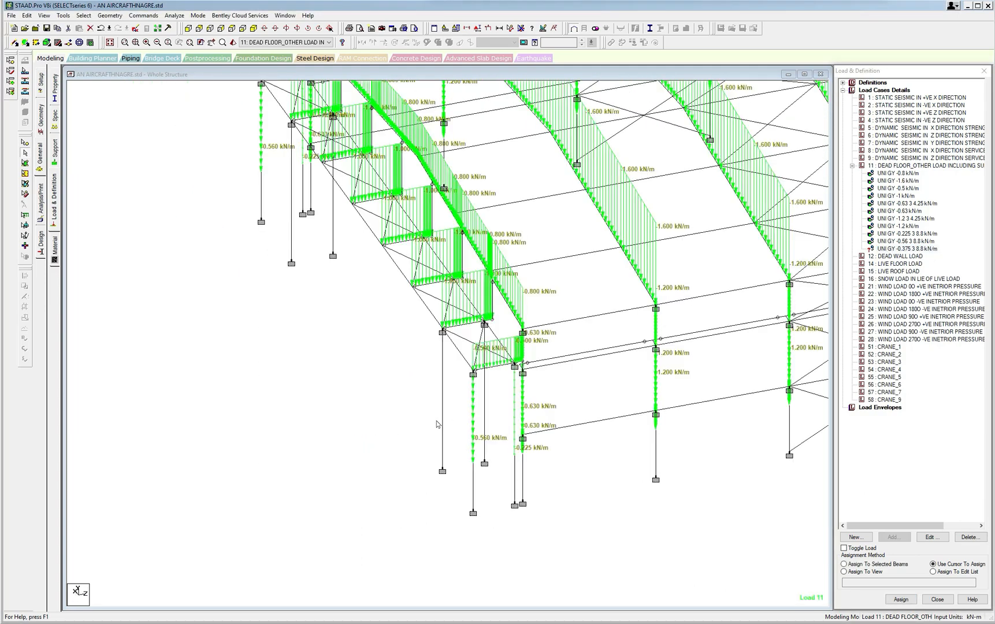
click(442, 425)
ctrl+click(291, 211)
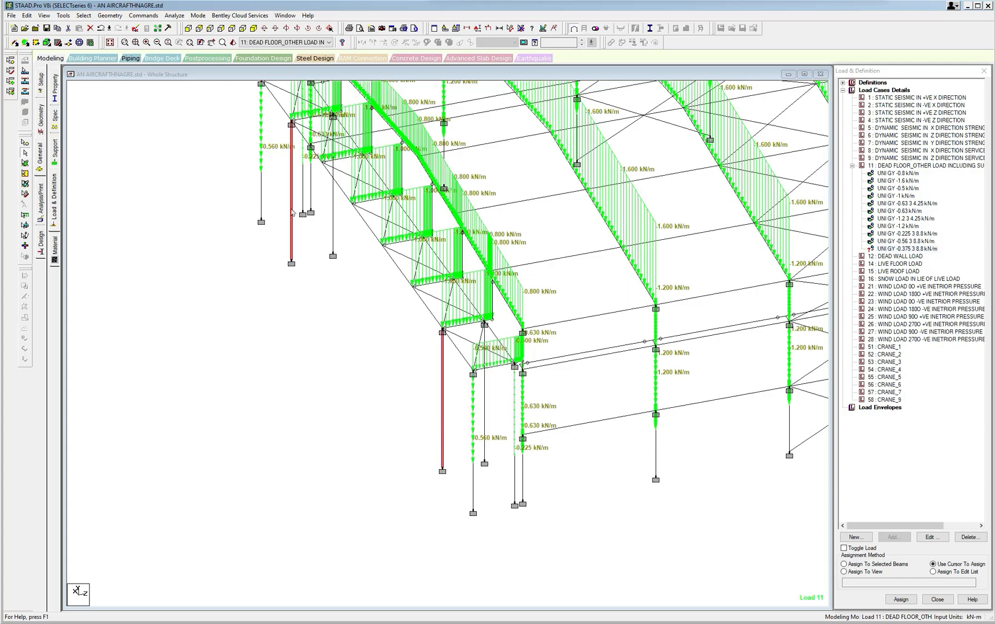
middle_drag(405, 297, 257, 337)
scroll(256, 338, down, 2)
middle_drag(528, 340, 339, 367)
scroll(339, 367, down, 4)
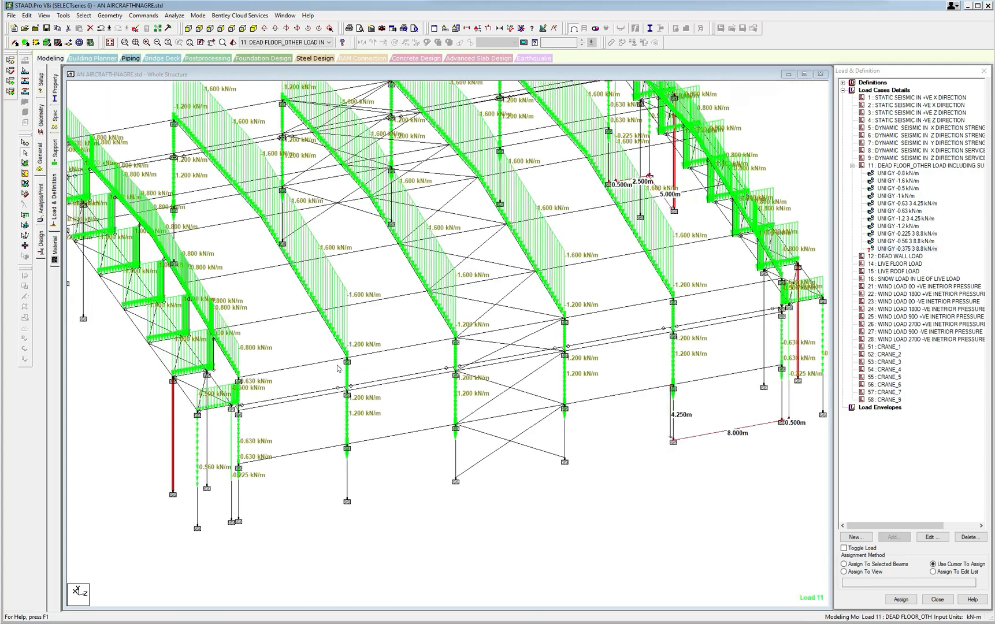
click(845, 564)
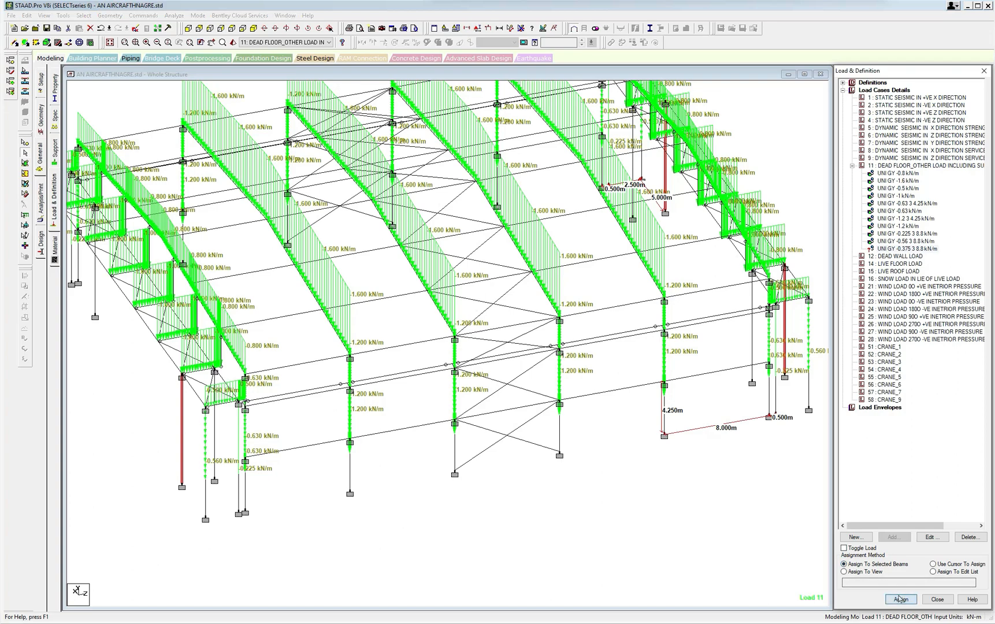
click(901, 599)
click(926, 364)
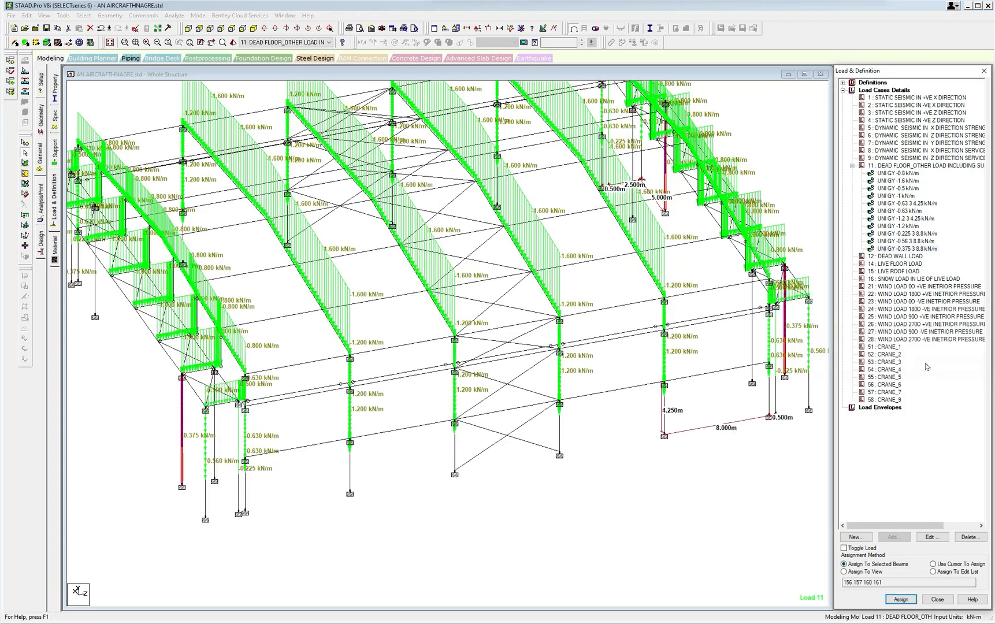
click(701, 507)
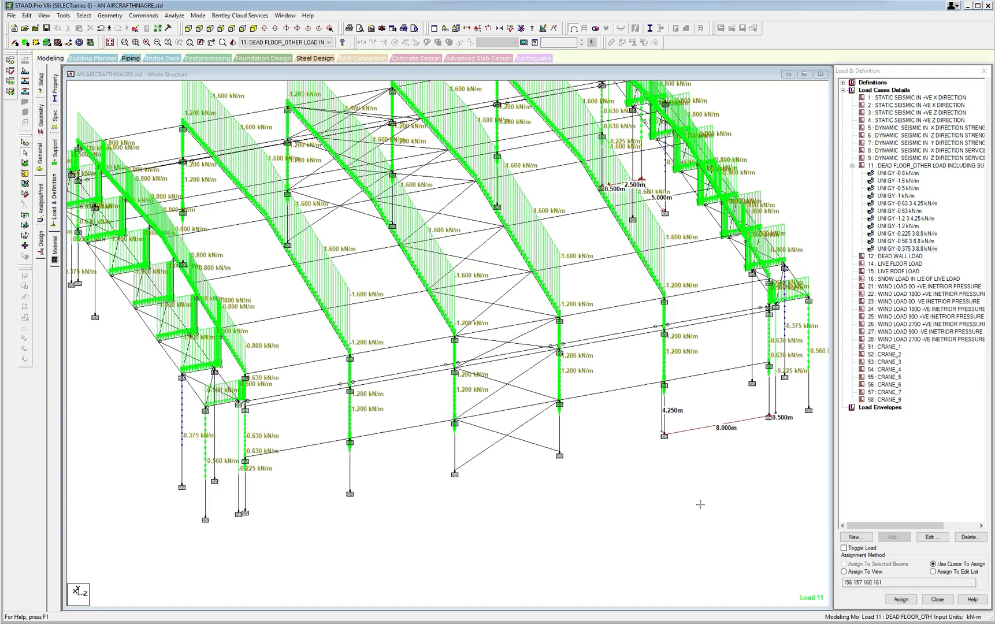
Look over the hangar model under load case 11 and under the dead wall, live floor and live roof load cases.
scroll(683, 511, down, 3)
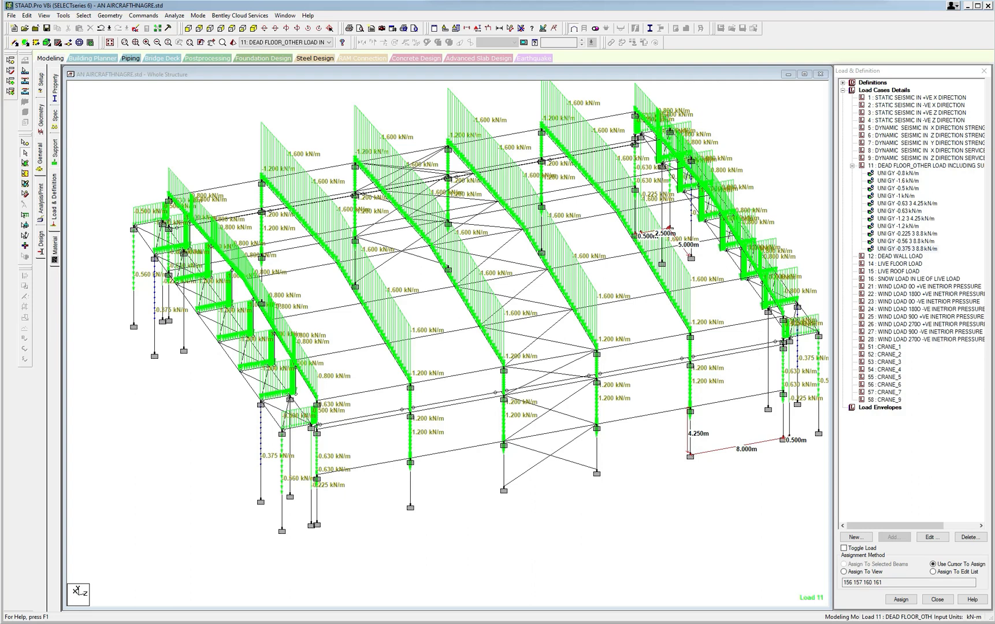
scroll(473, 323, up, 1)
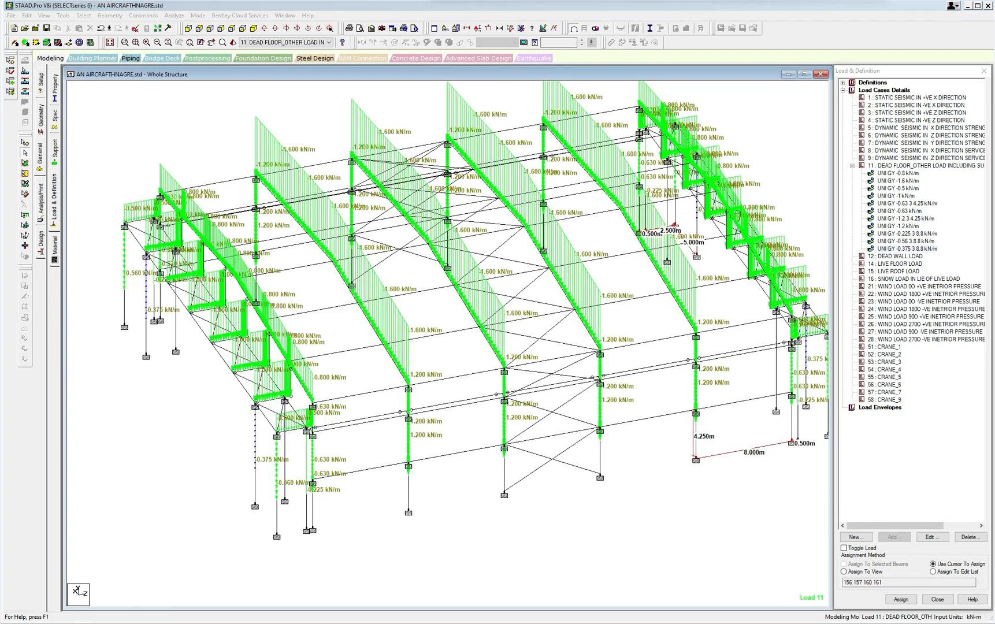
click(898, 256)
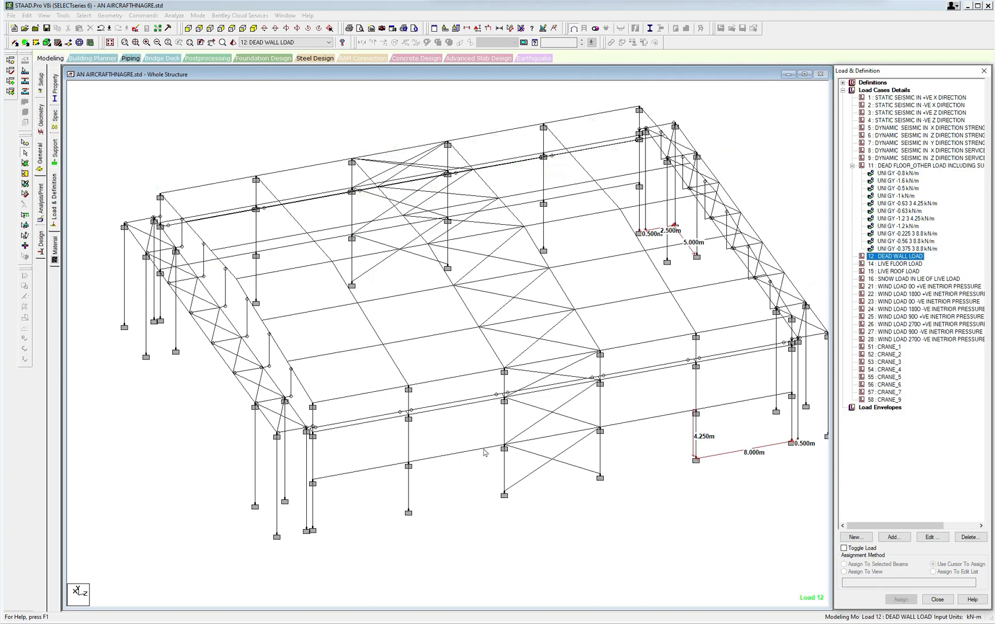
middle_drag(488, 453, 497, 439)
scroll(367, 443, up, 4)
scroll(367, 443, down, 2)
scroll(366, 443, down, 1)
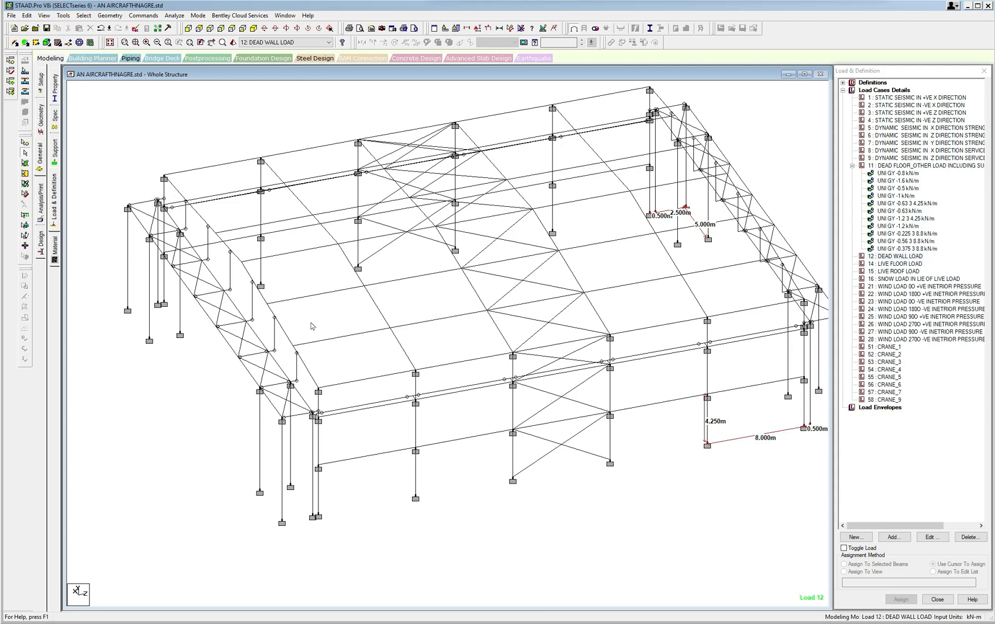
click(902, 265)
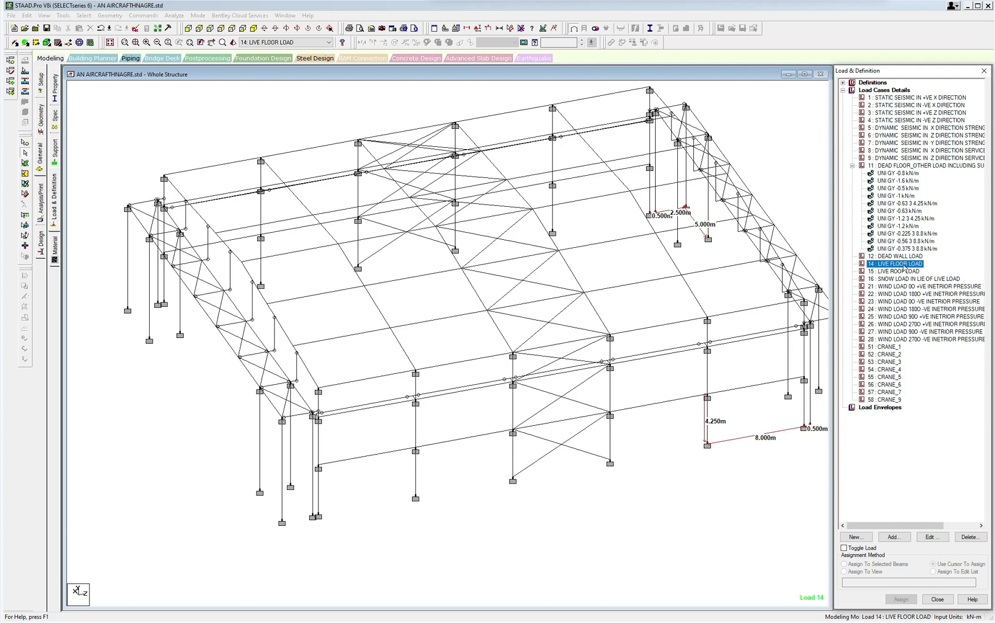
click(898, 271)
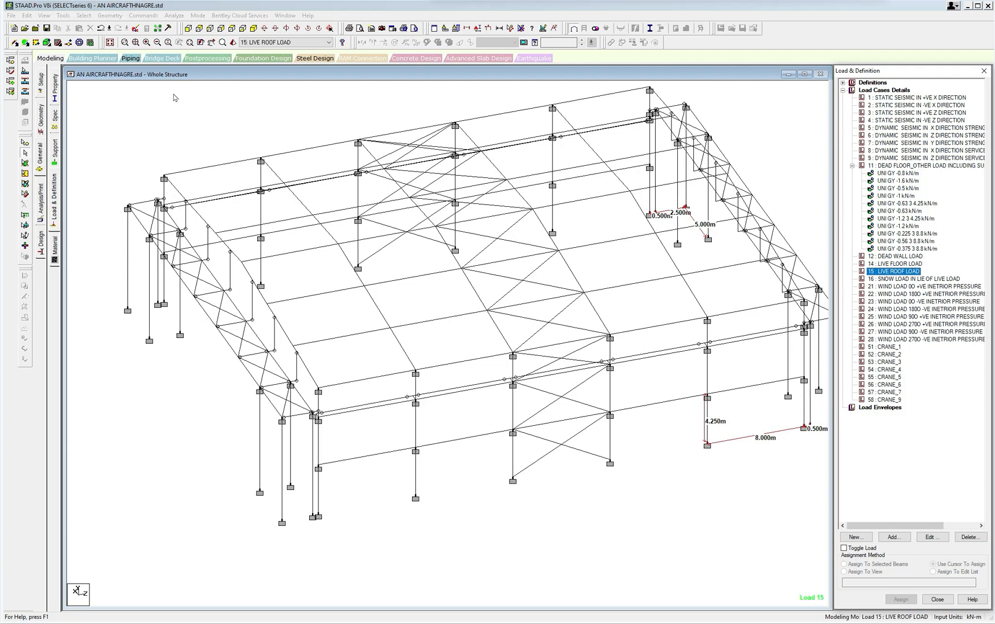
Open the model's input file in the STAAD editor and find load case 11's member load lines, with the text enlarged to 200%.
click(135, 29)
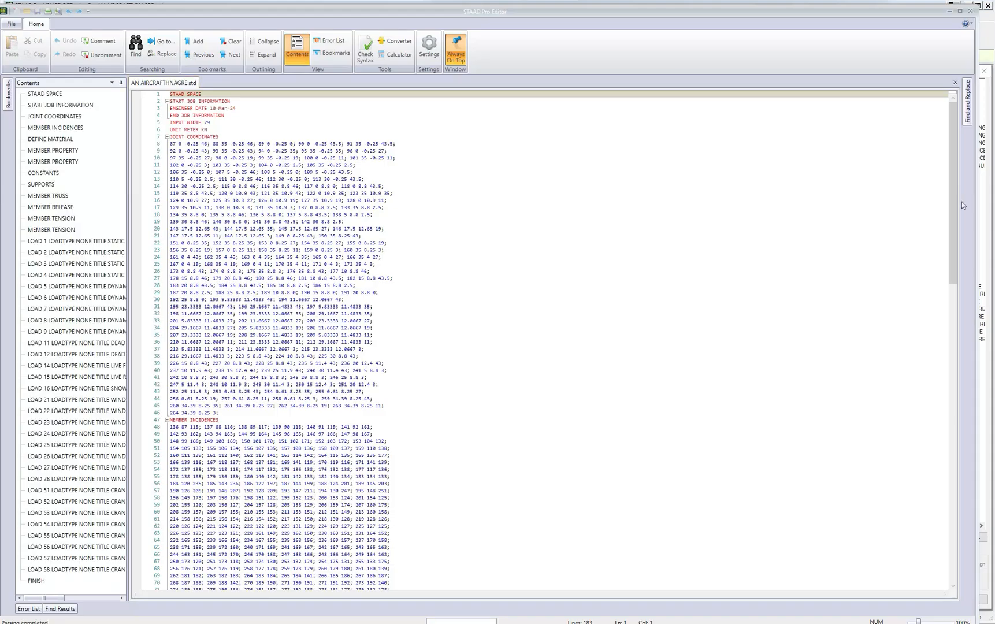
drag(955, 212, 919, 517)
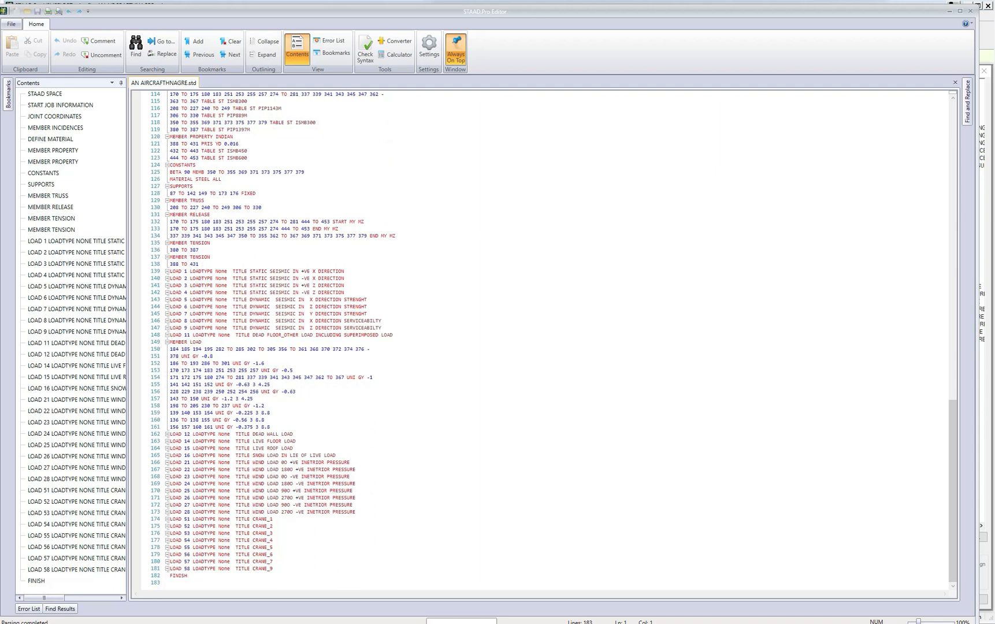
click(203, 342)
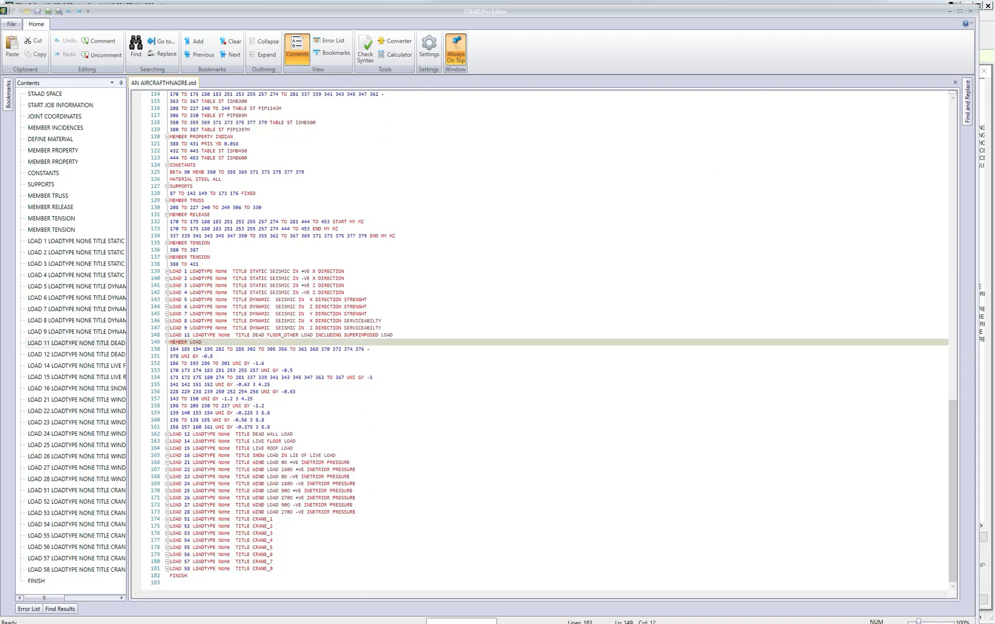
scroll(952, 422, up, 1)
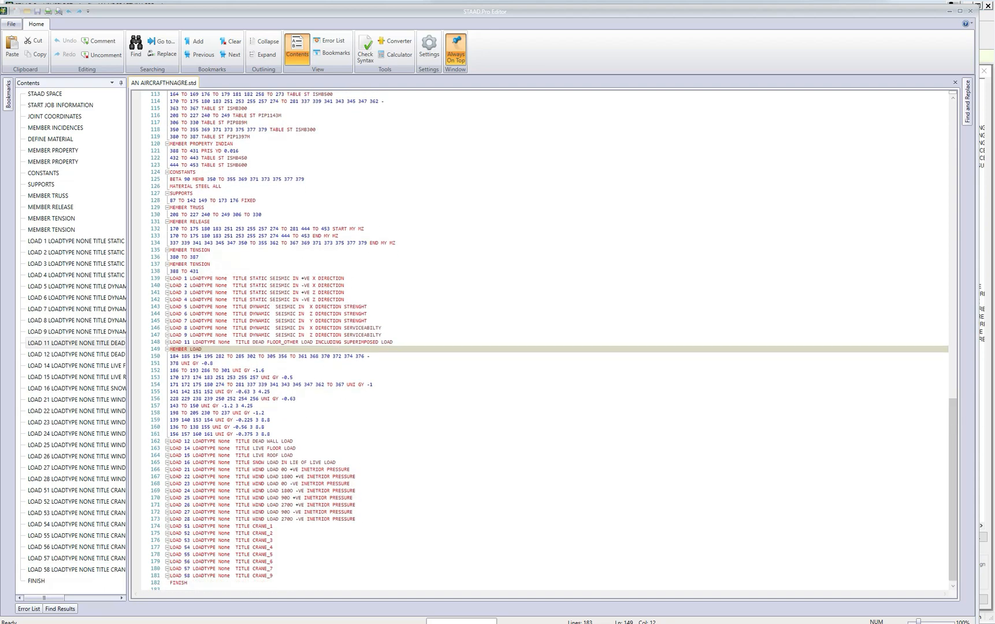
click(374, 384)
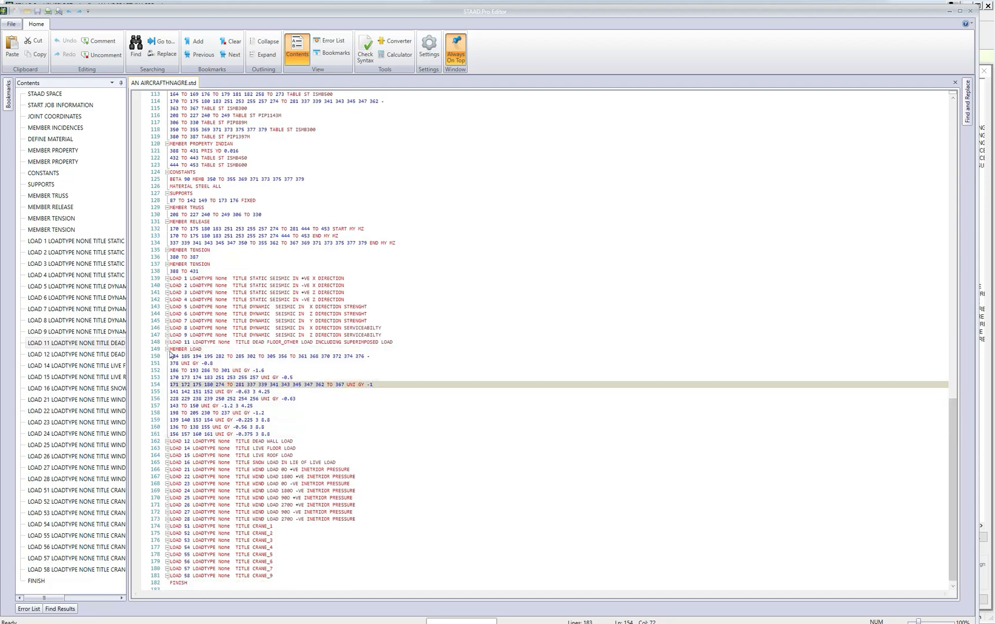
ctrl+scroll(952, 442, up, 10)
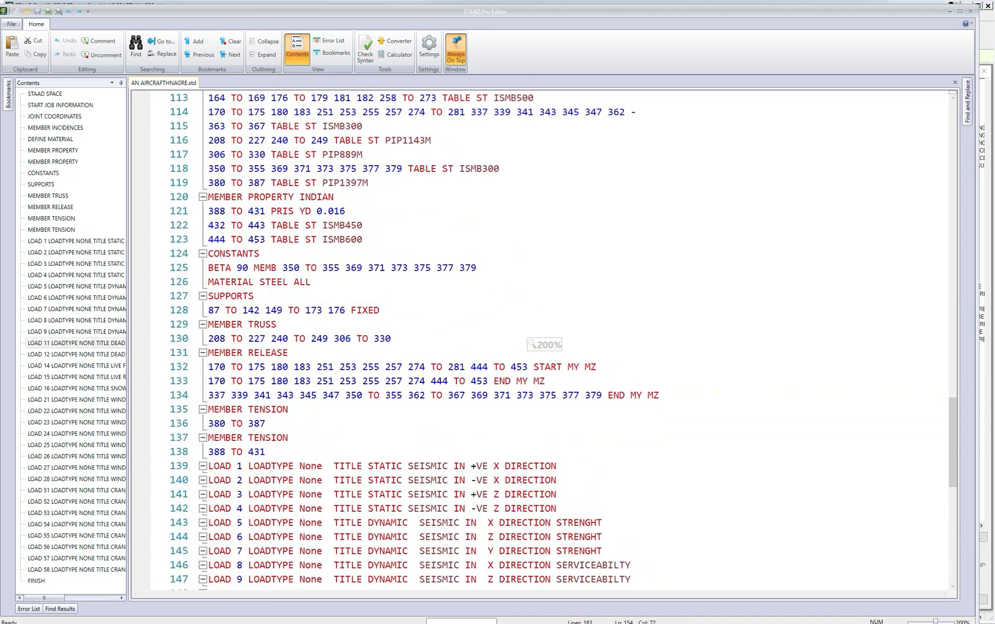
scroll(952, 442, down, 4)
scroll(951, 442, down, 3)
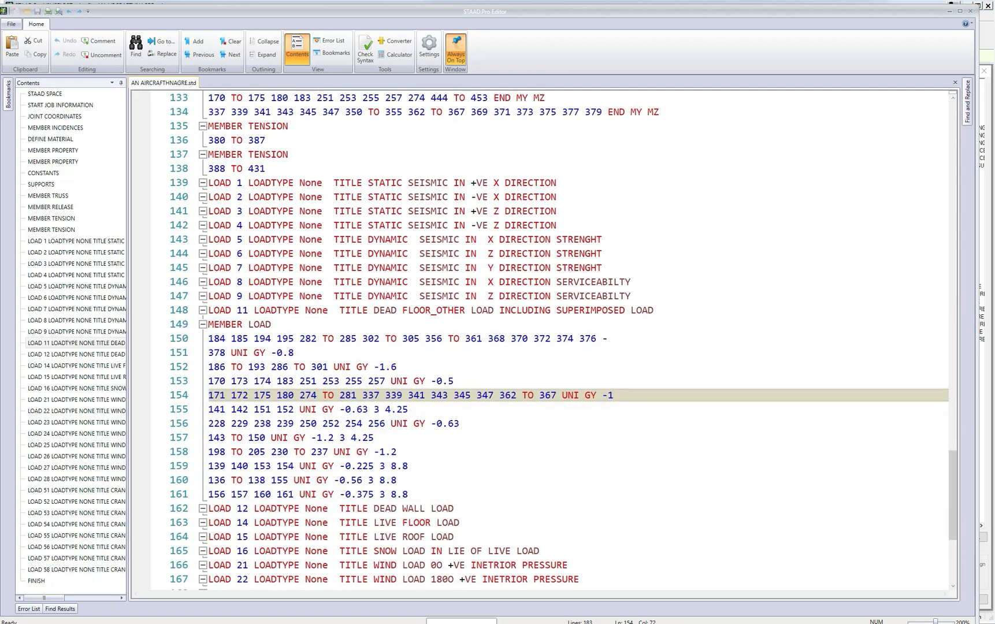
Copy load case 11's lines from MEMBER LOAD through UNI GY -1 and paste them beneath the LOAD 15 live roof load title.
drag(208, 324, 397, 367)
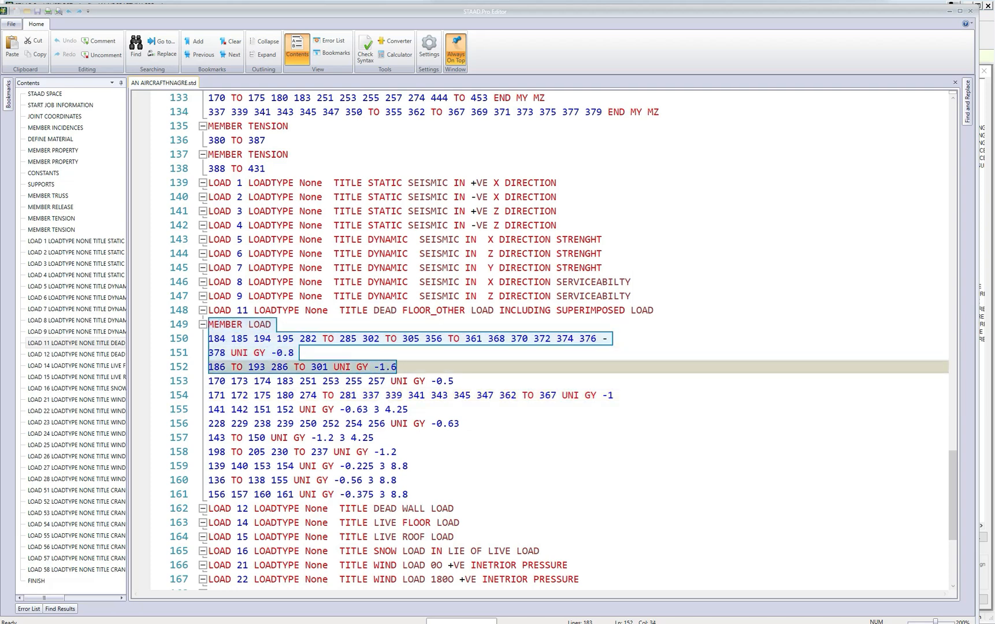
drag(208, 381, 362, 381)
click(214, 338)
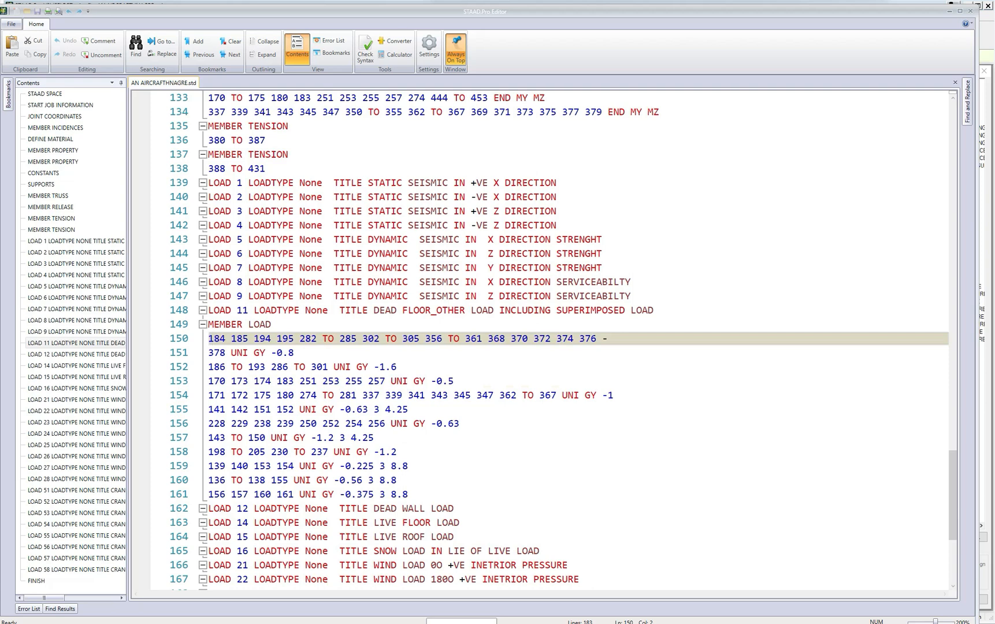
drag(208, 324, 614, 395)
key(ctrl+c)
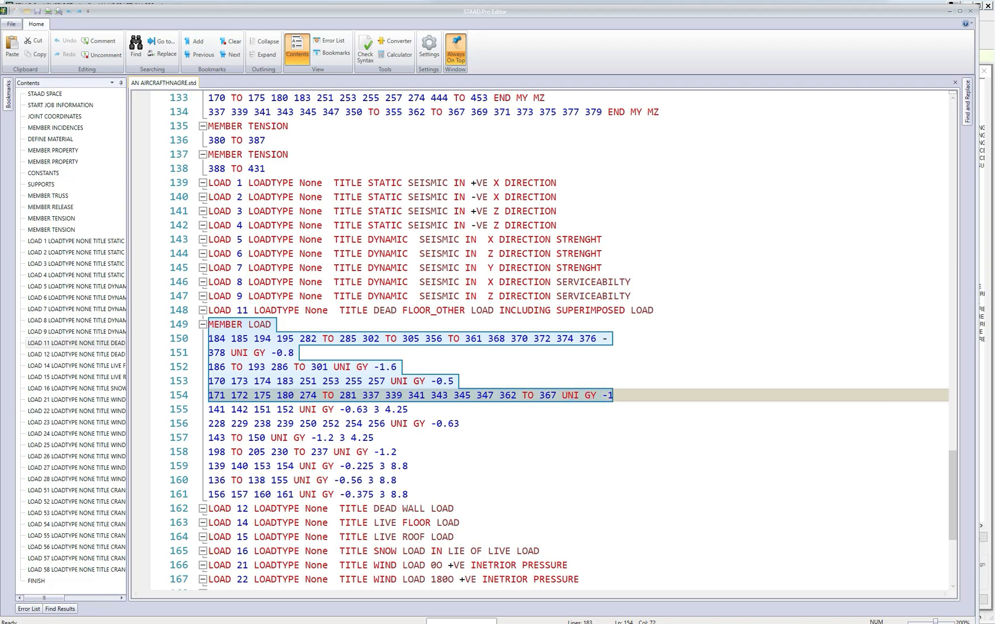
scroll(543, 341, down, 2)
scroll(543, 341, down, 1)
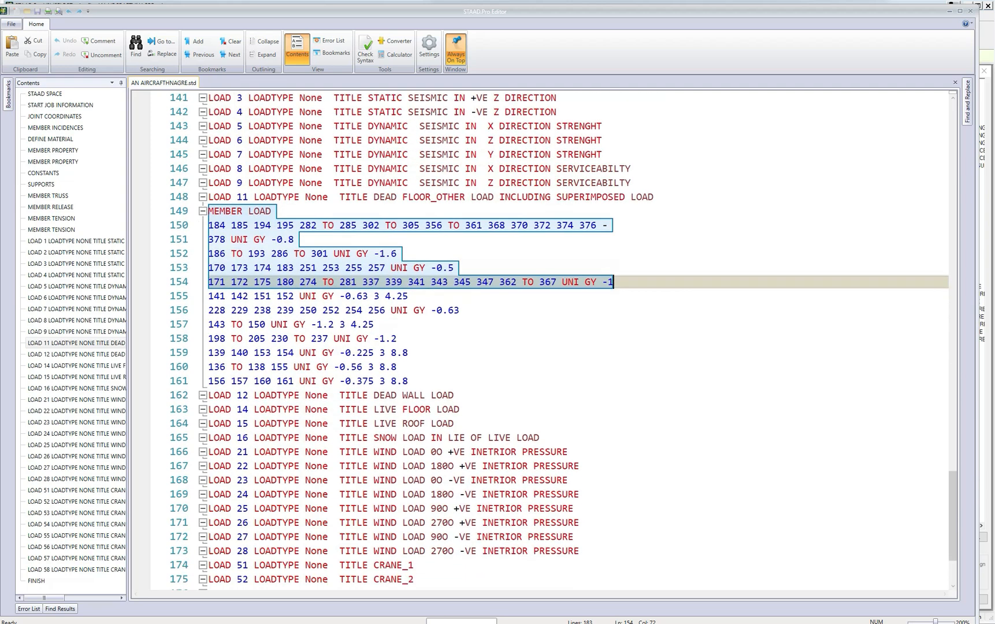
scroll(543, 341, down, 1)
click(454, 409)
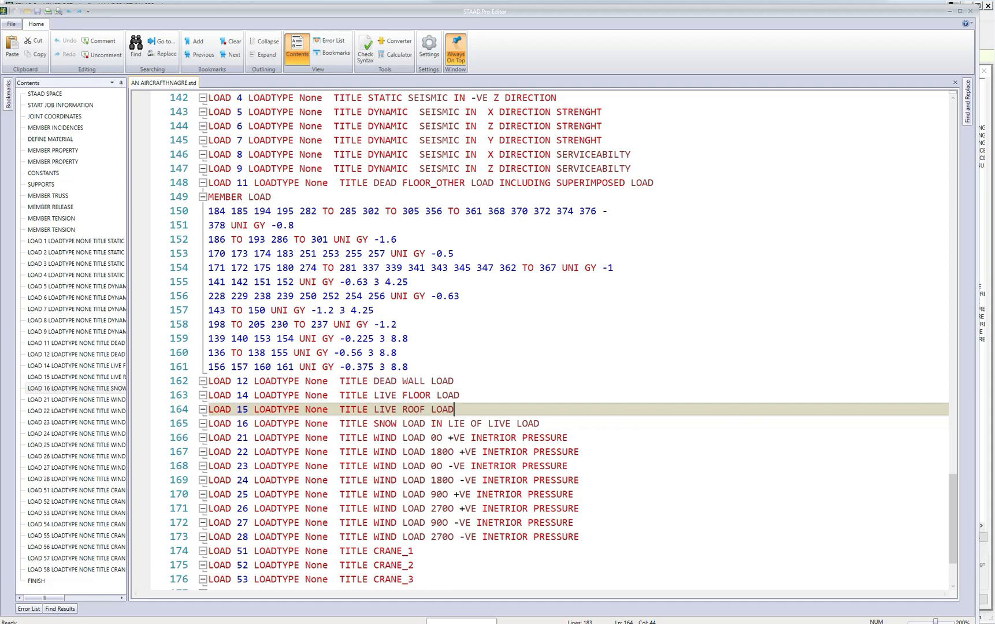
key(Return)
key(ctrl+v)
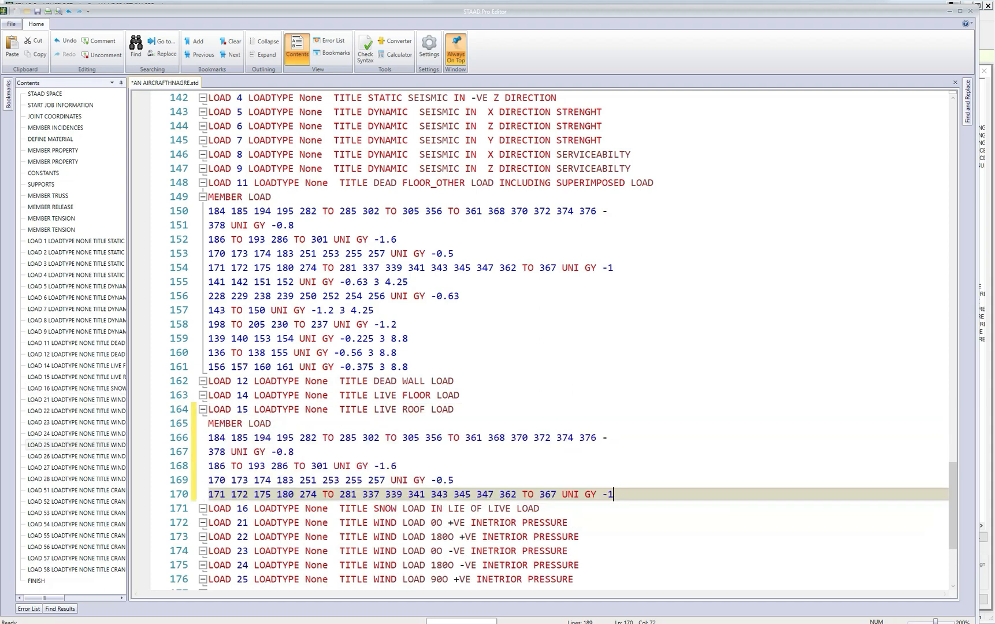
In load case 15, set UNI GY to -3.0 for the first member list and -6 for members 186 to 193 and 286 to 301.
scroll(543, 341, down, 2)
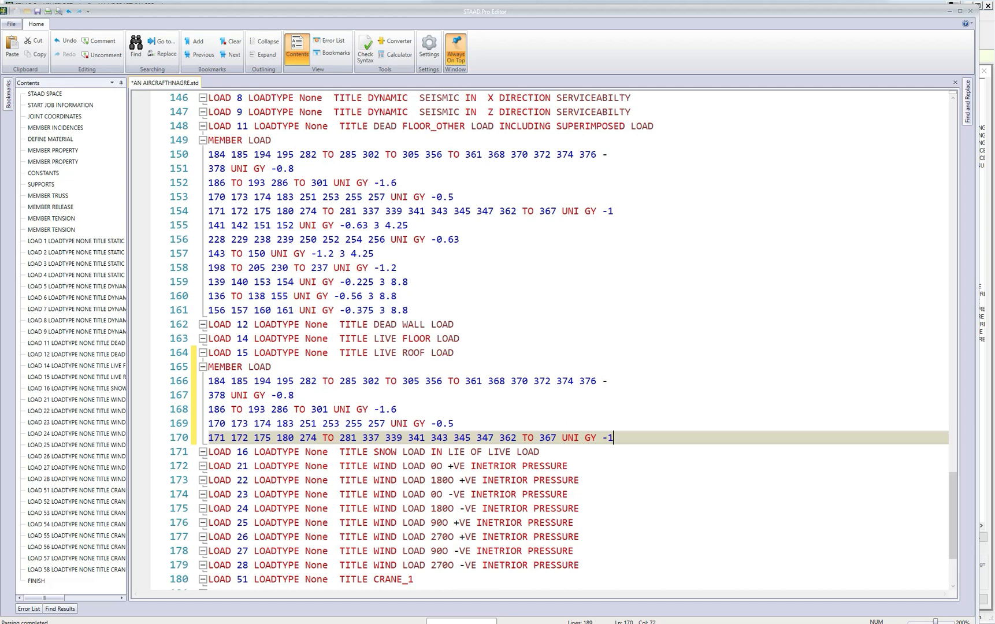
drag(277, 395, 295, 396)
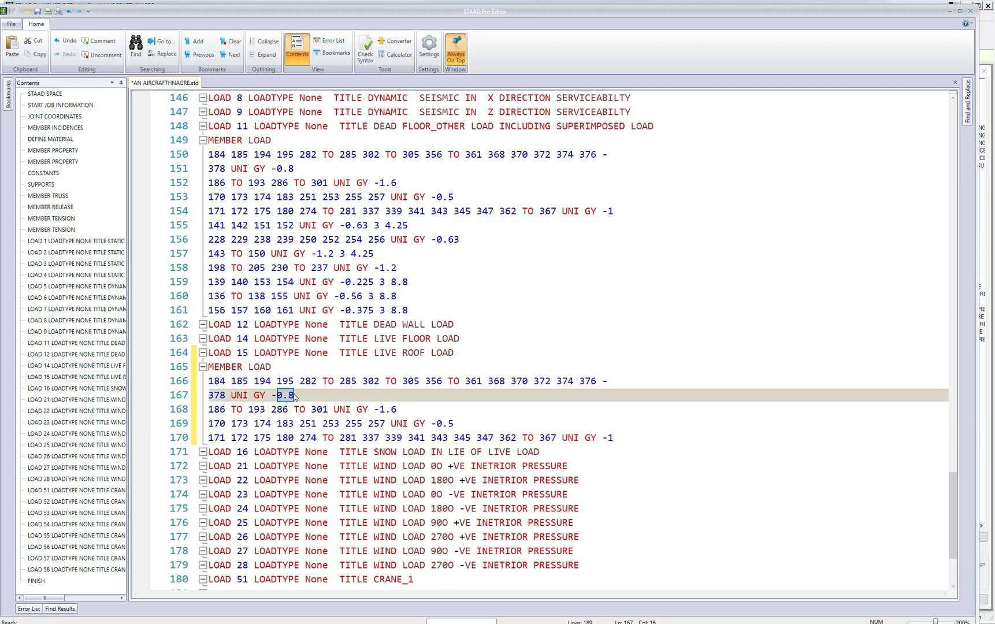
text(3.0)
drag(379, 409, 397, 410)
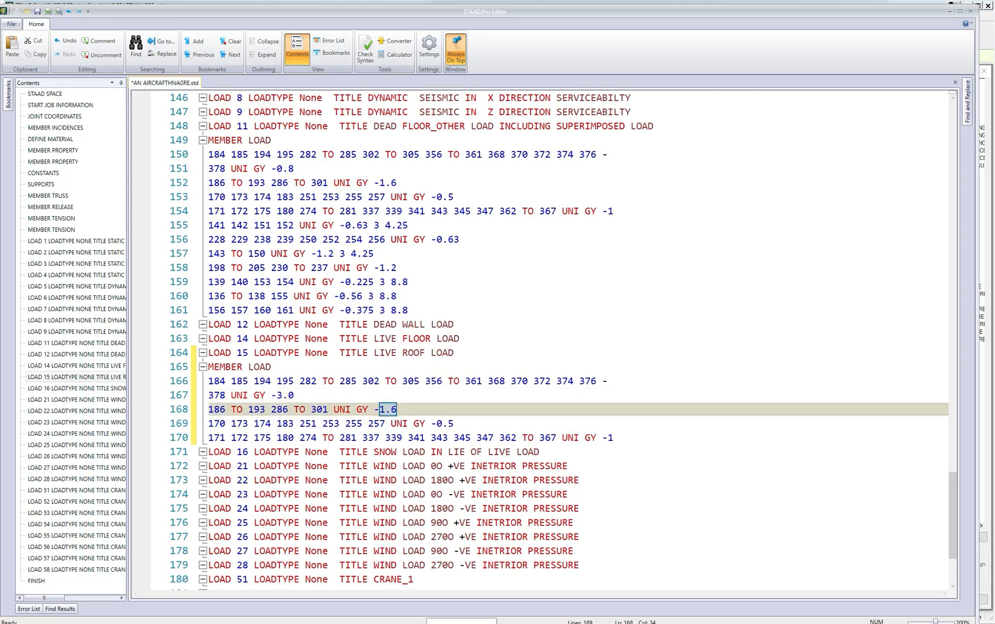
text(6)
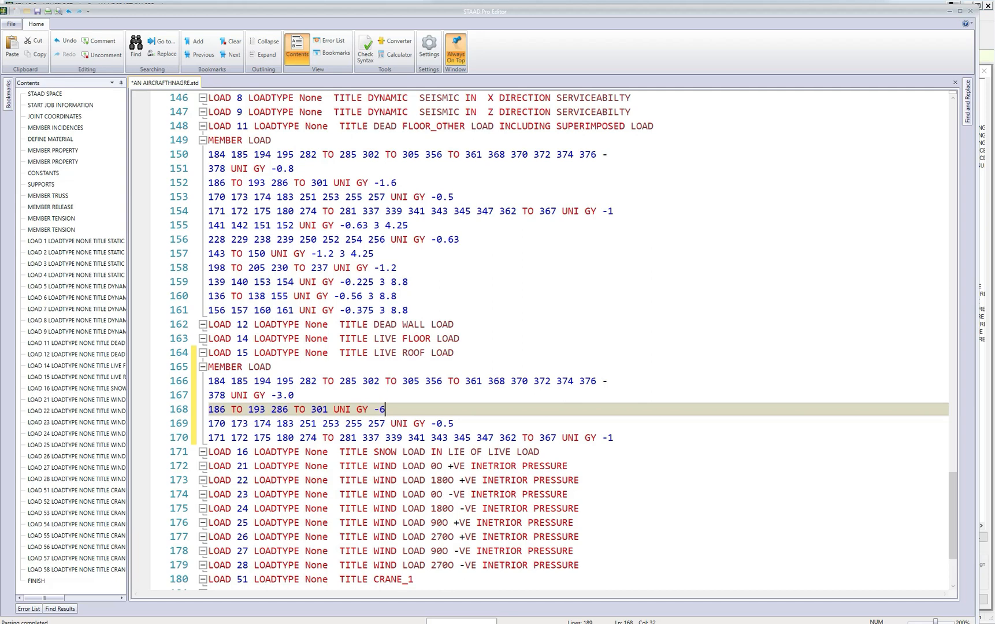
In load case 15, set UNI GY to -1.88 for the members 170–257 line and -3.75 for the members 171–367 line, and save the file.
drag(436, 424, 455, 423)
text(1)
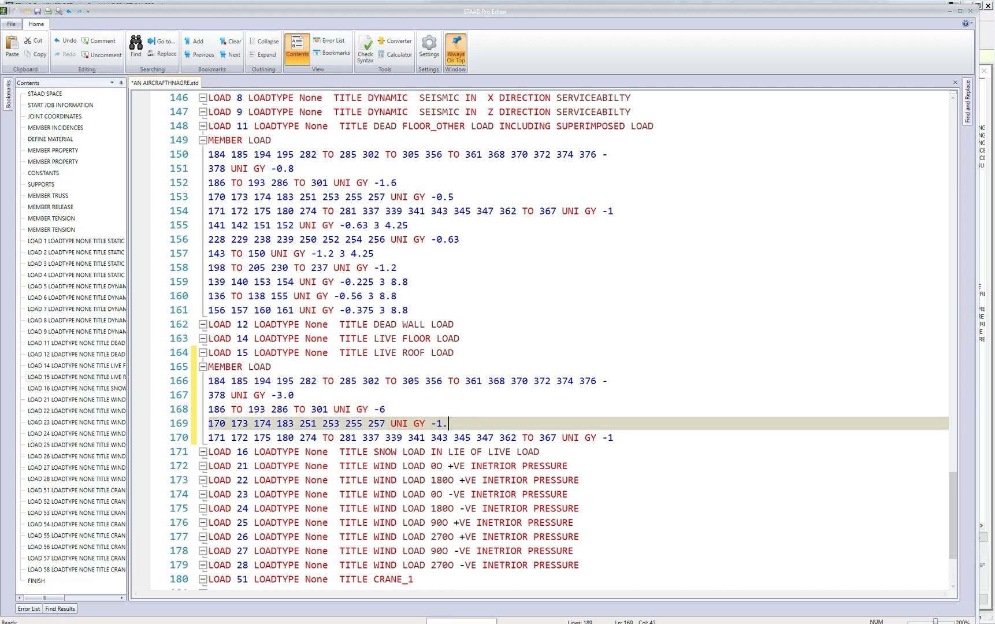
text(.88)
click(614, 437)
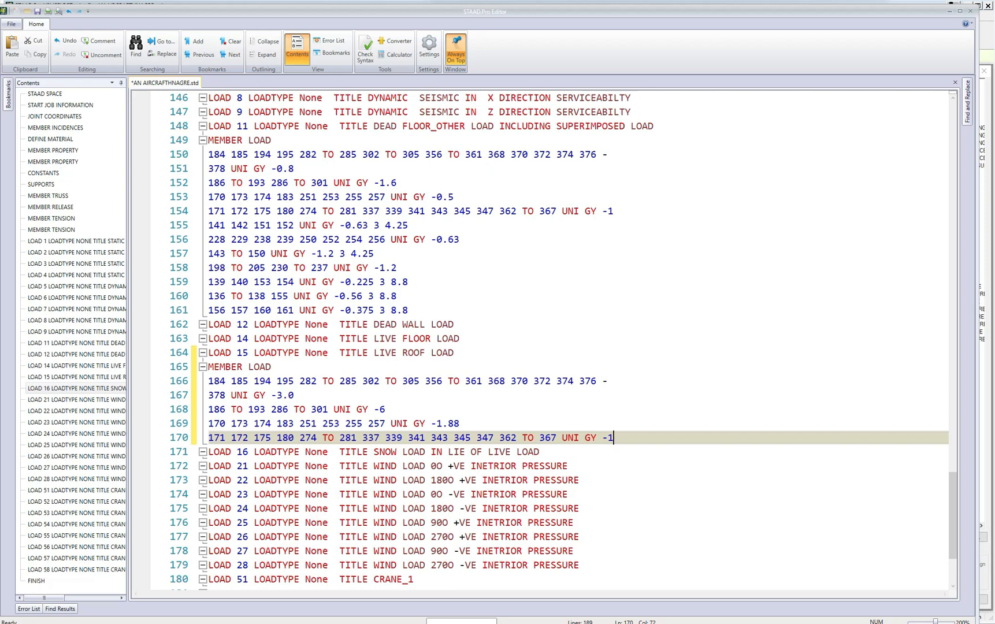
key(shift+Left)
text(3.75)
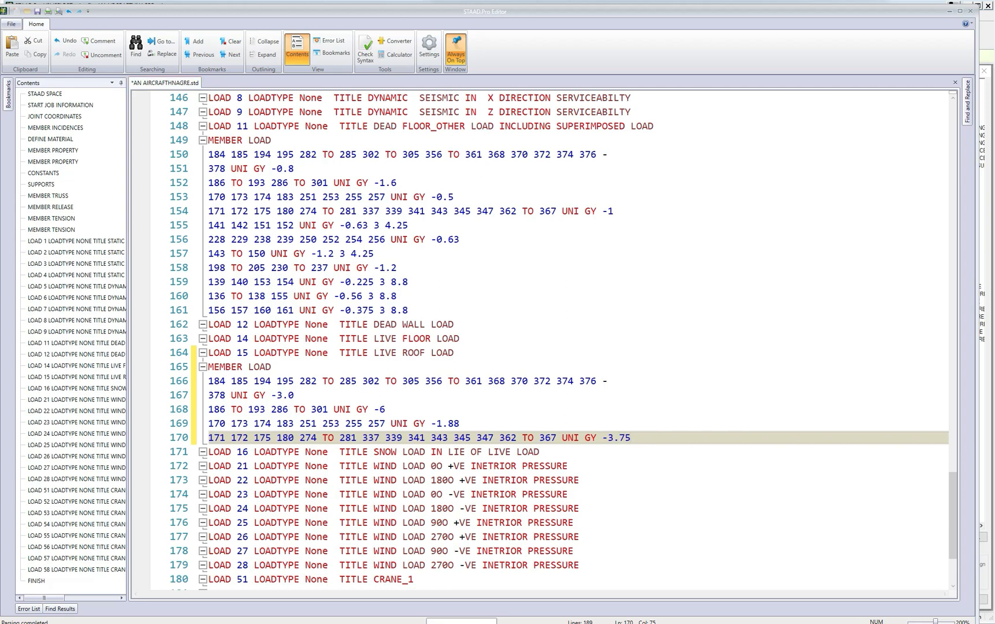
scroll(543, 338, down, 2)
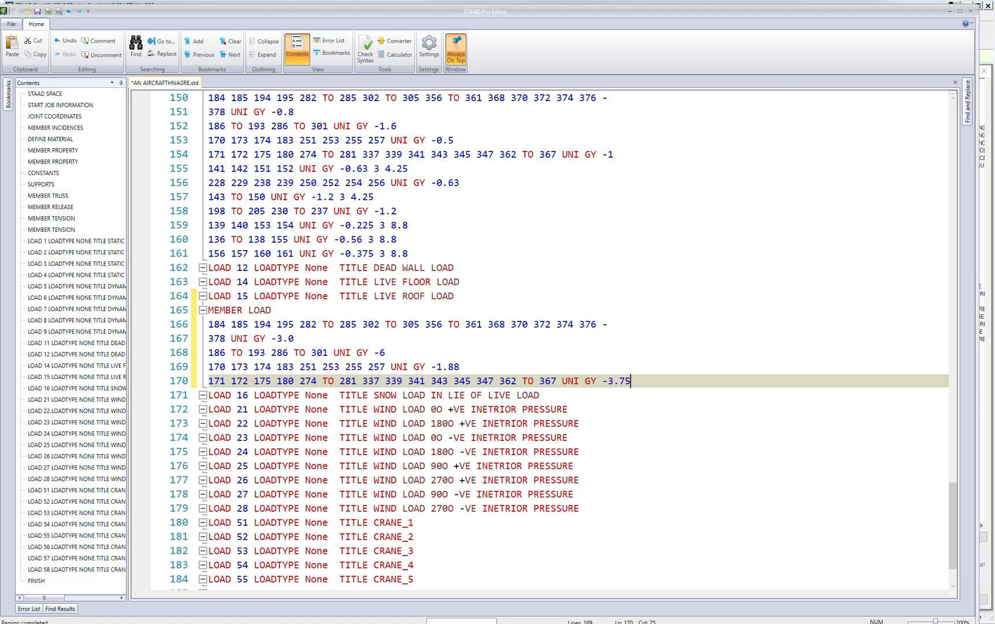
scroll(566, 338, up, 1)
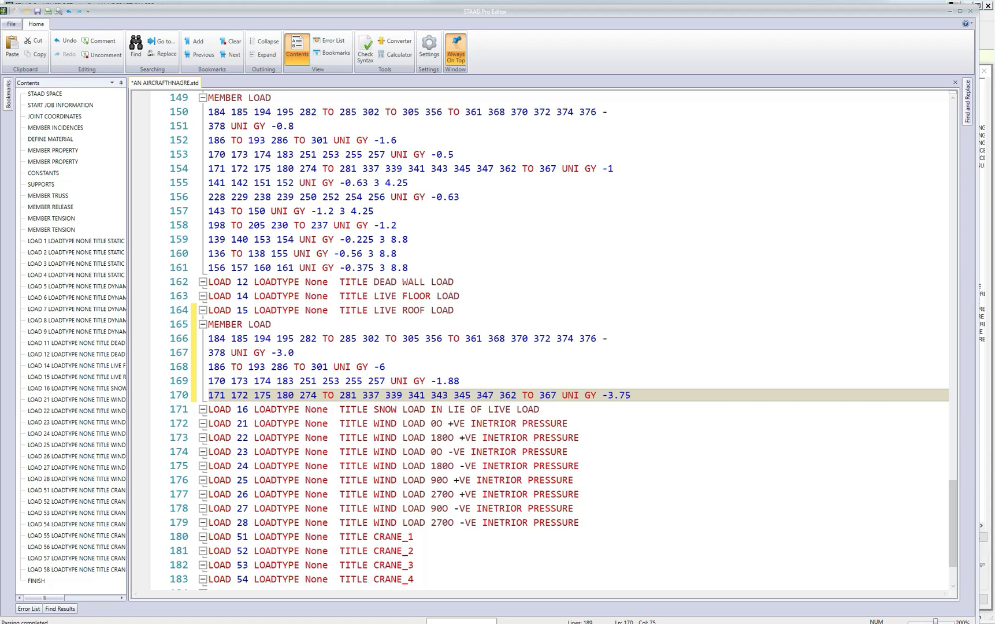
click(37, 11)
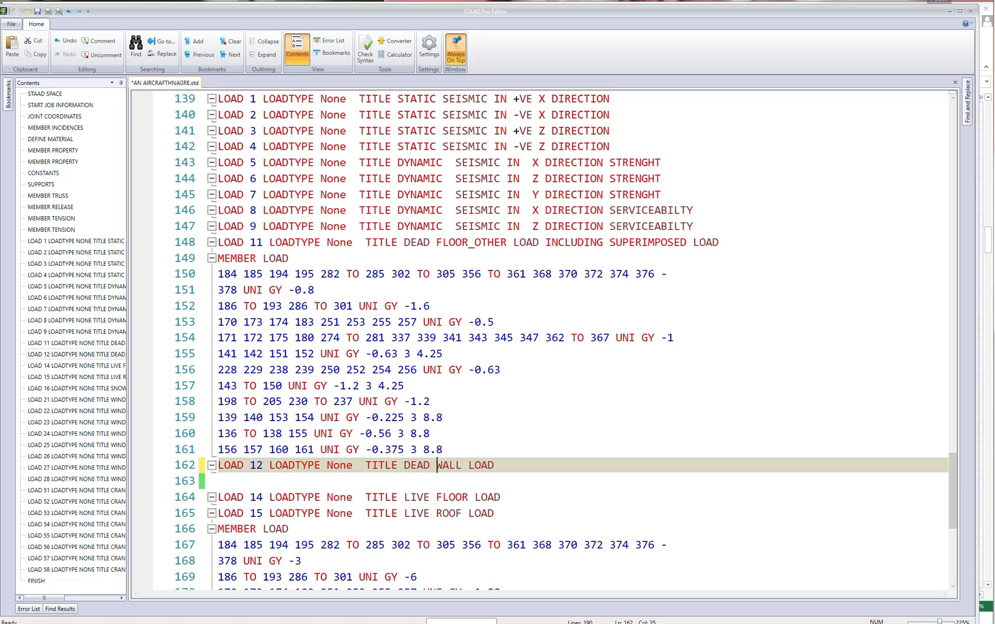
Change WALL to COLAT in the LOAD 12 title so it reads DEAD COLAT LOAD.
drag(437, 465, 462, 466)
key(BackSpace)
text(colaT)
Copy load case 15's lines from MEMBER LOAD through UNI GY -6 and paste them beneath the LOAD 12 title.
scroll(543, 341, down, 1)
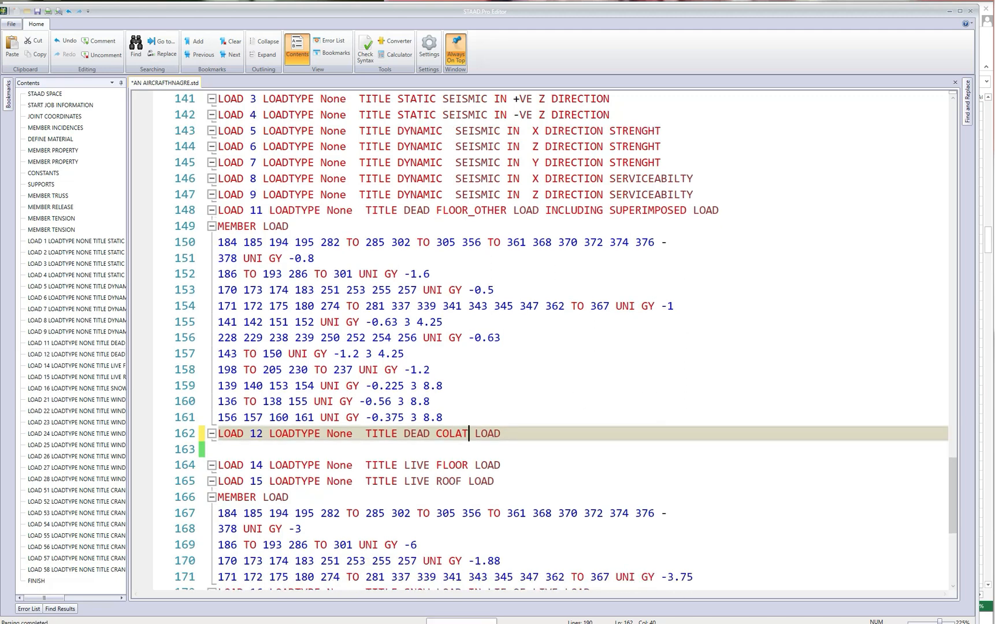
scroll(543, 341, down, 1)
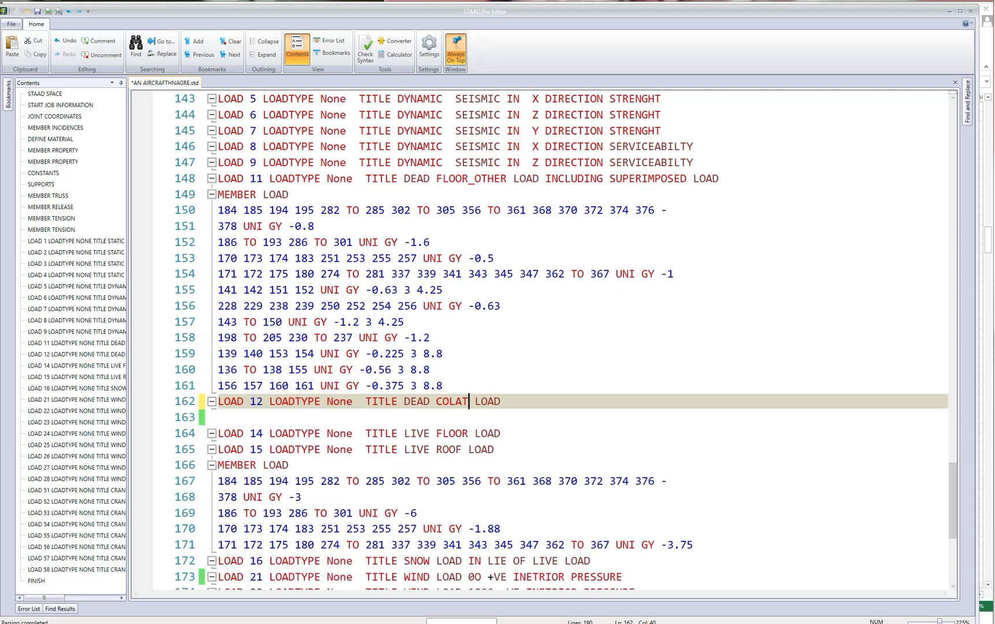
scroll(543, 341, down, 2)
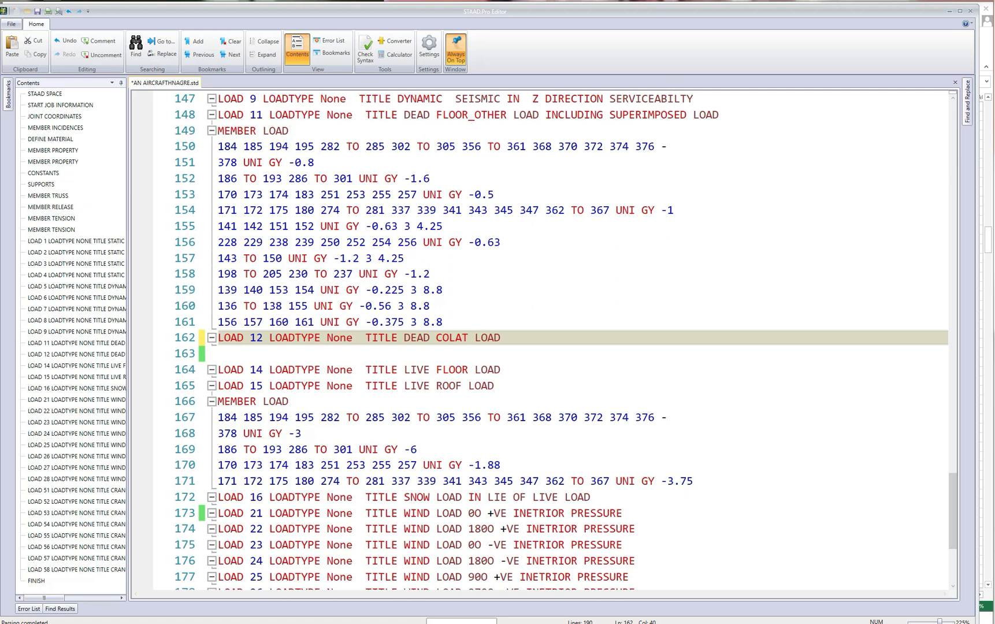
drag(218, 401, 418, 450)
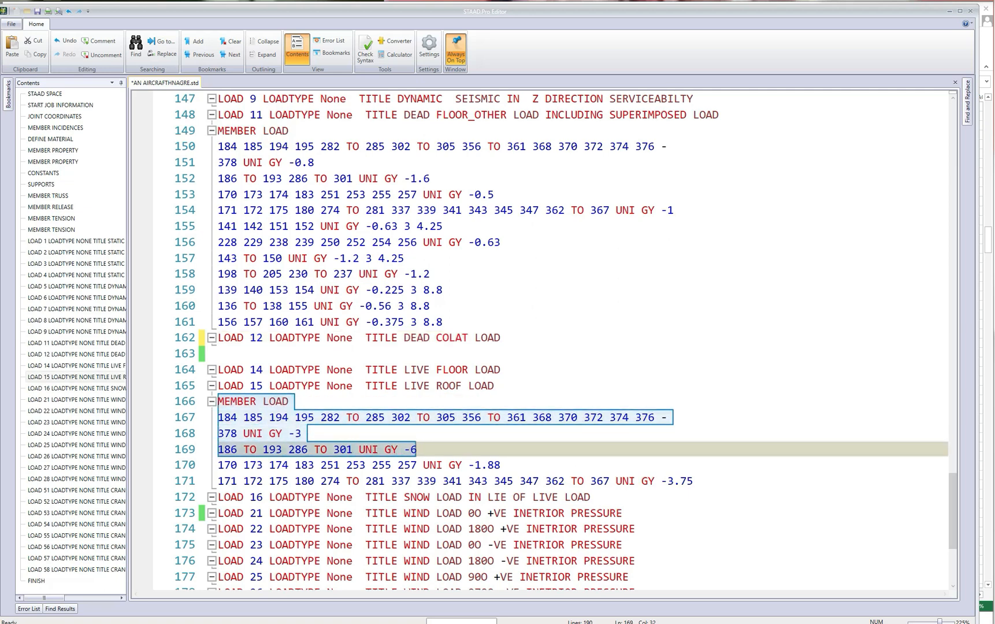
right_click(299, 418)
click(322, 457)
click(504, 338)
key(Return)
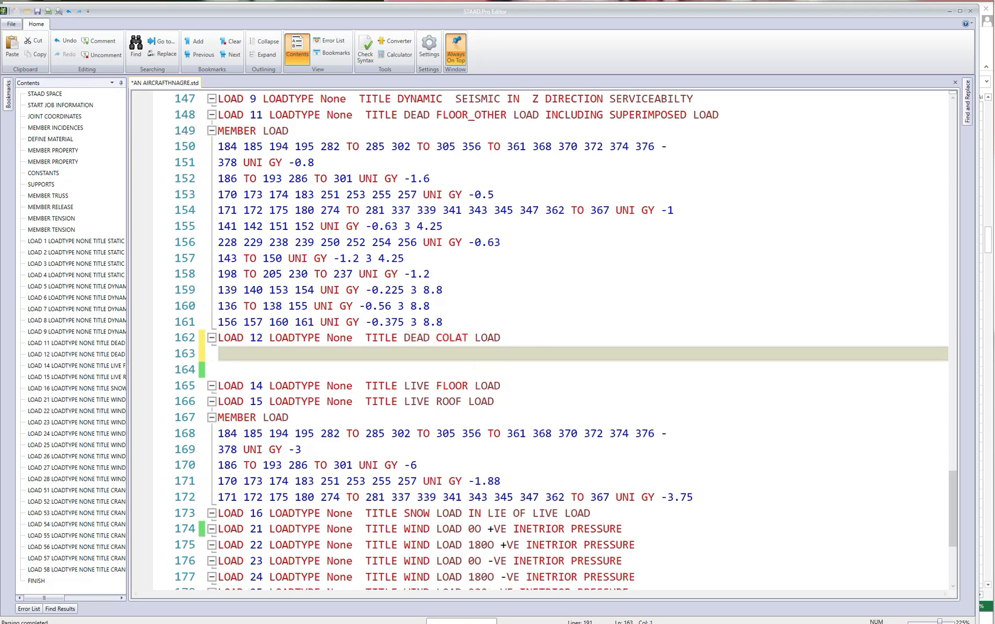
key(ctrl+v)
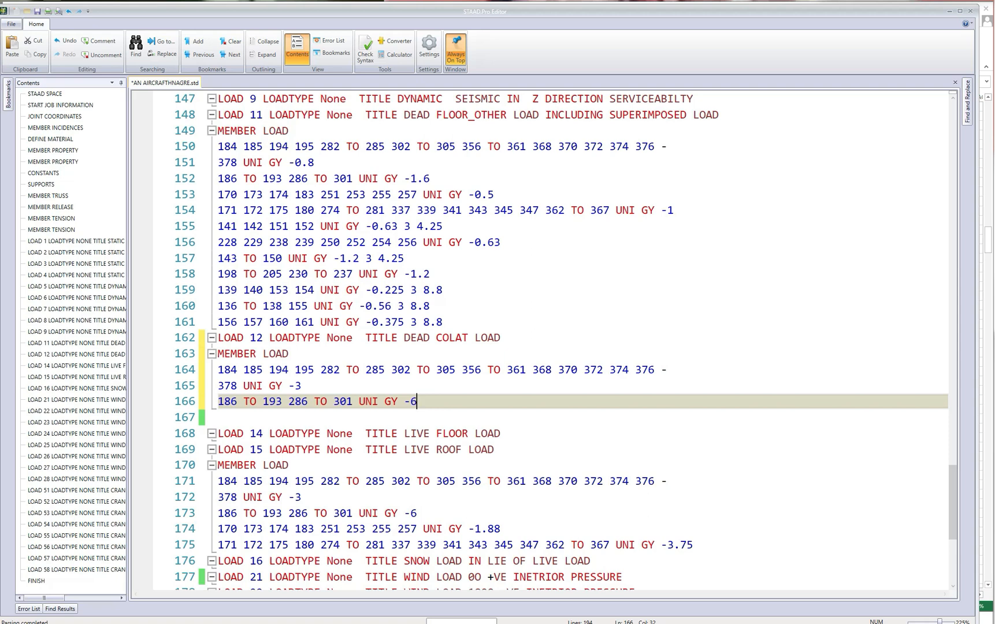
In load case 12, set UNI GY to -1.2 for the first member list and -2.4 for members 186 to 193 and 286 to 301, and save.
key(Up)
key(shift+Left)
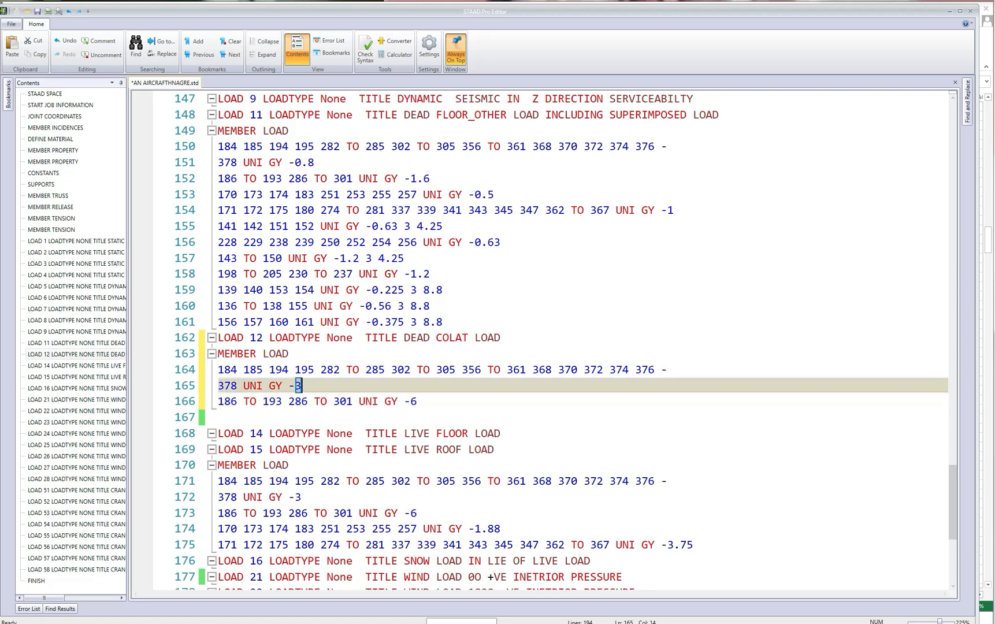
text(1.2)
key(Down)
key(End)
key(shift+Left)
text(2)
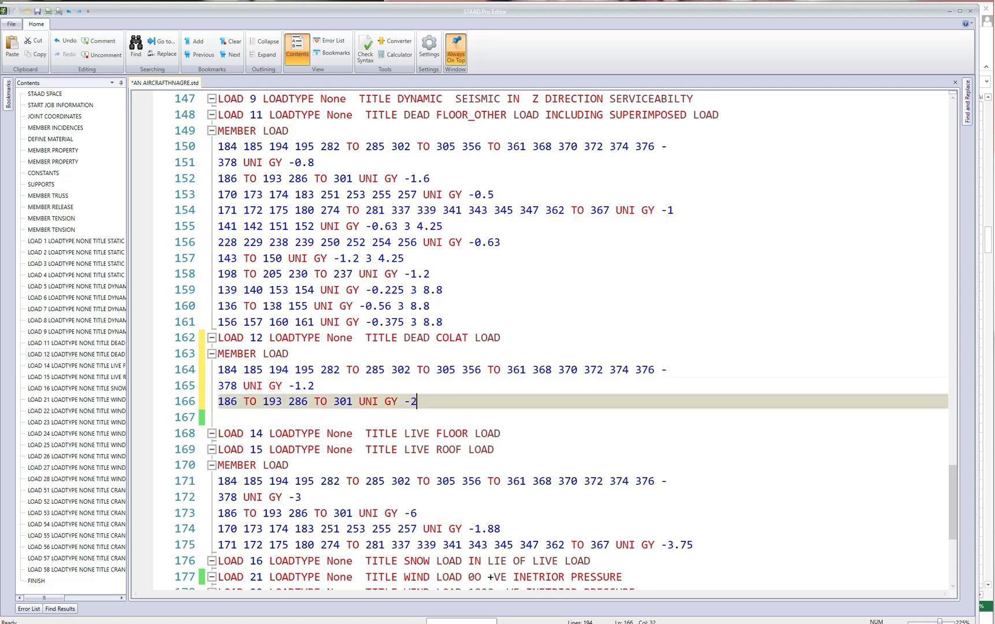
text(.4)
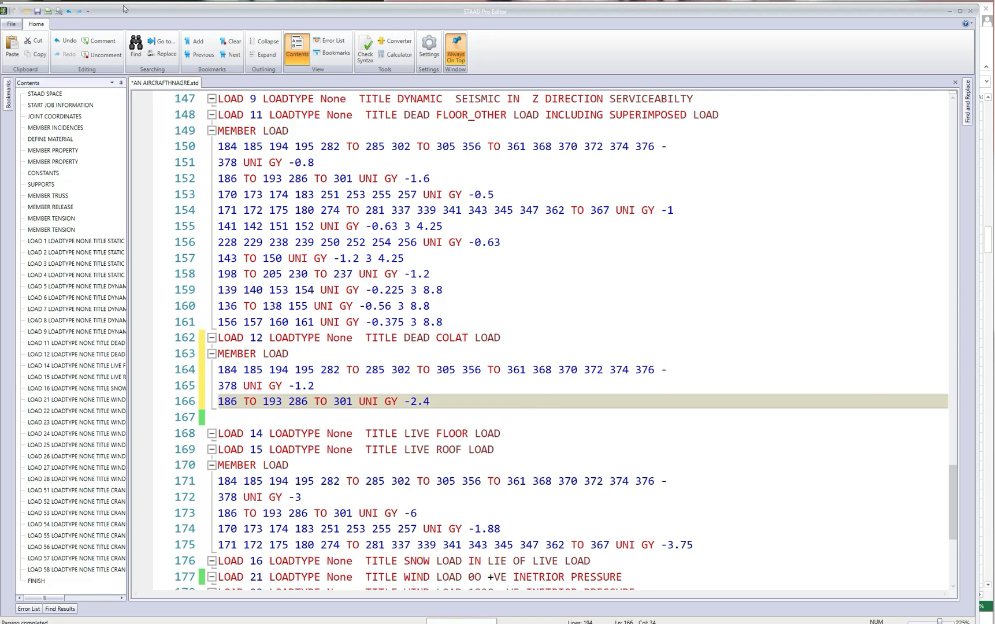
click(39, 11)
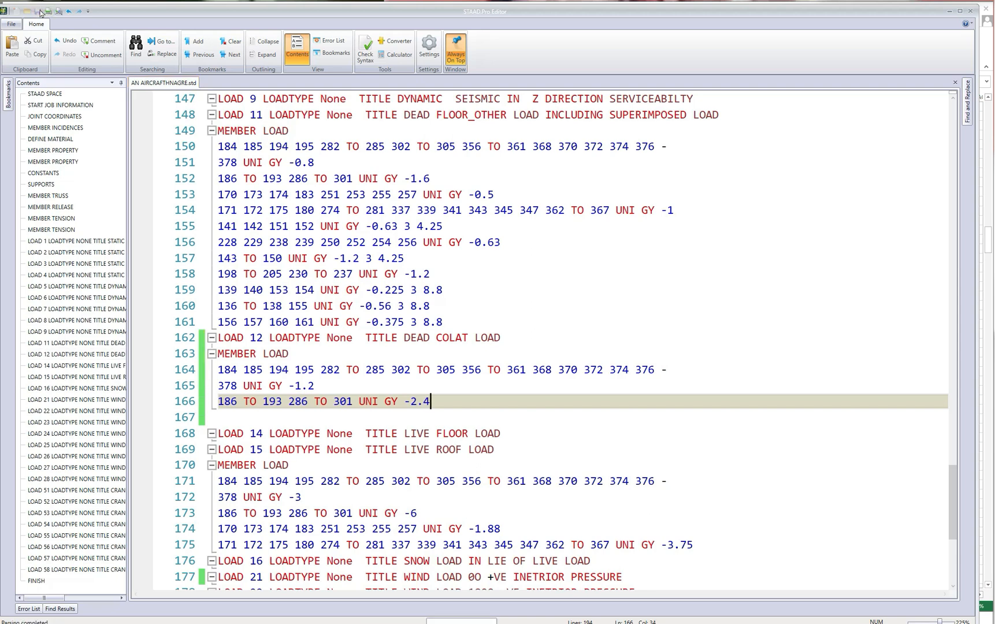
Return to the STAAD.Pro hangar model, list its load cases and select load case 21, wind load 0° with positive interior pressure.
click(949, 12)
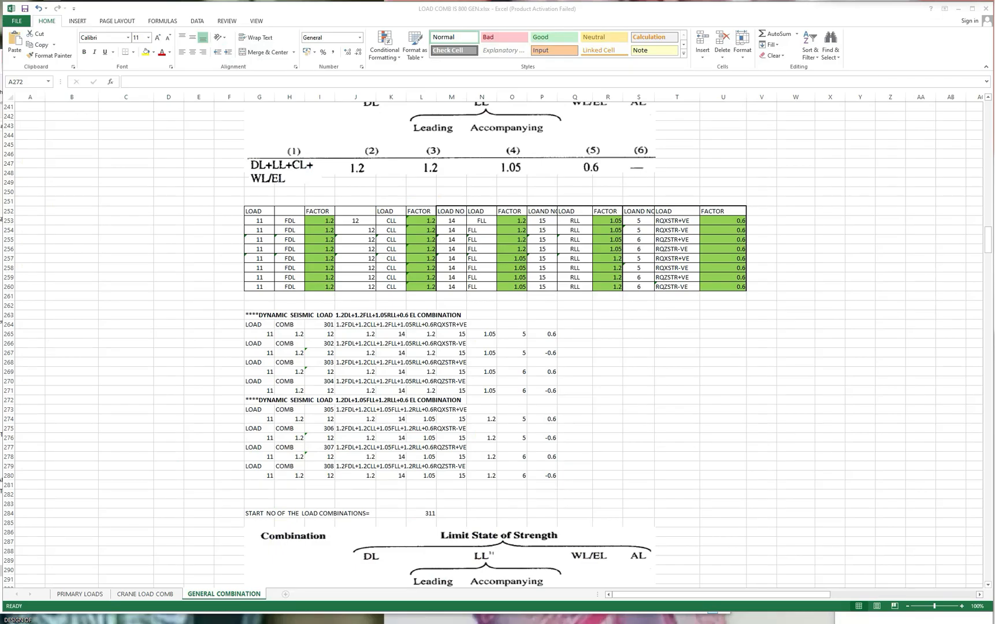
key(alt+Tab)
click(104, 75)
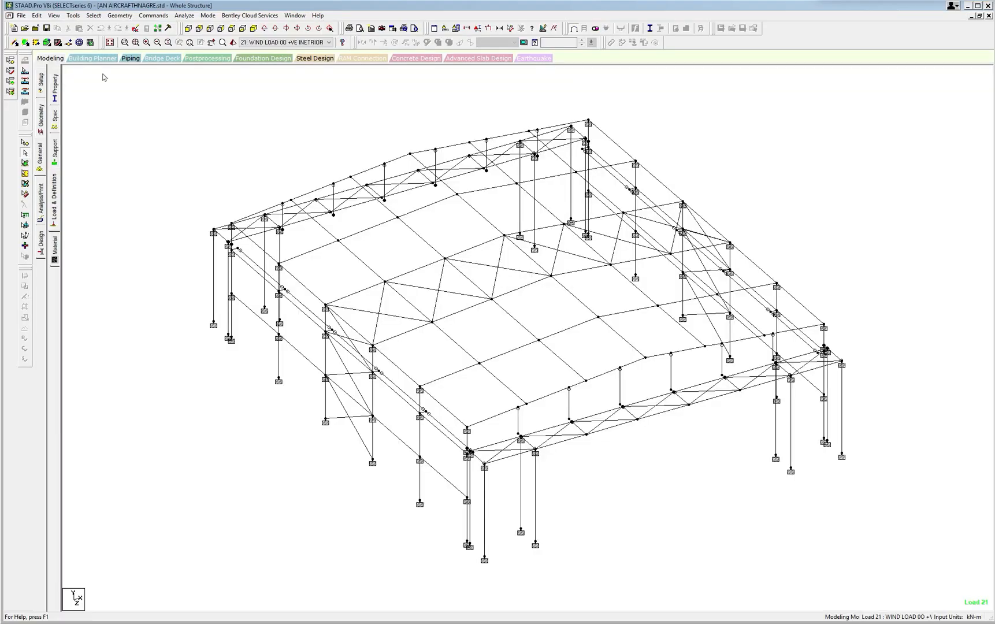
click(51, 199)
click(845, 91)
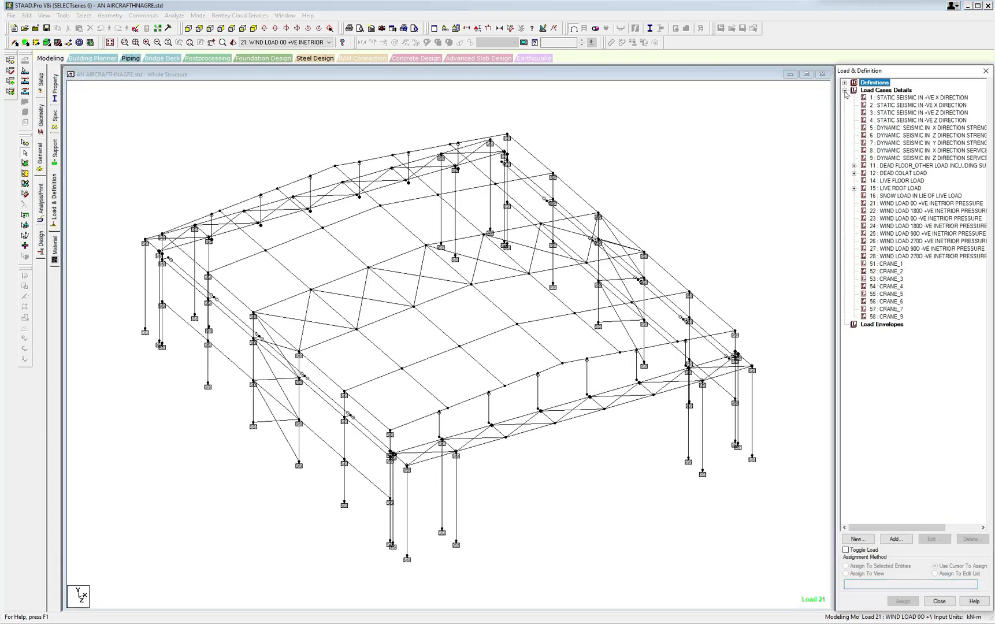
click(871, 204)
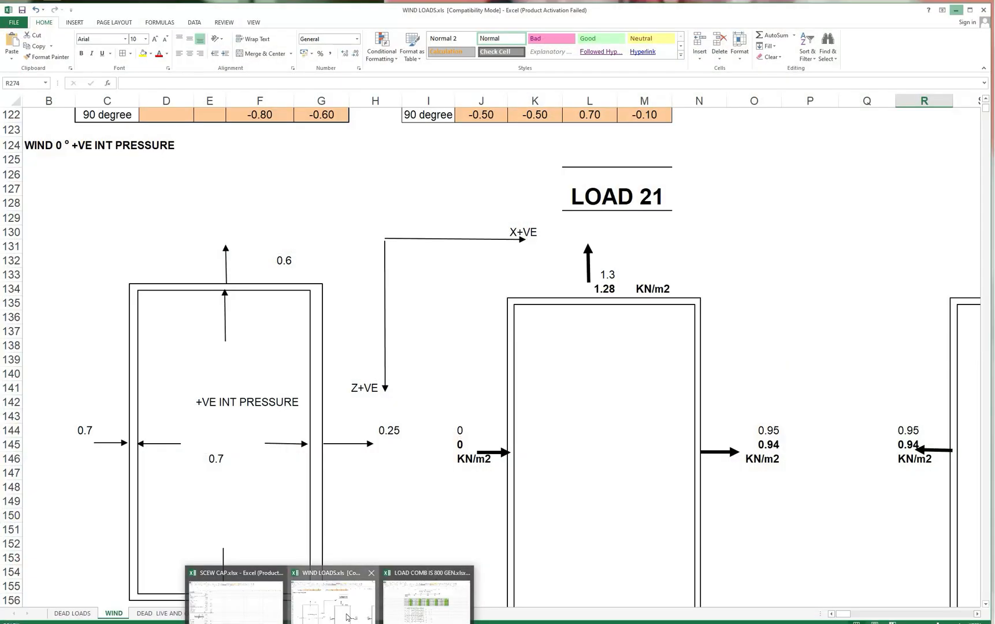
Switch to the WIND LOADS.xls workbook, examine the LOAD 21 wall and roof pressures on the WIND sheet, and return to the STAAD.Pro model.
click(346, 617)
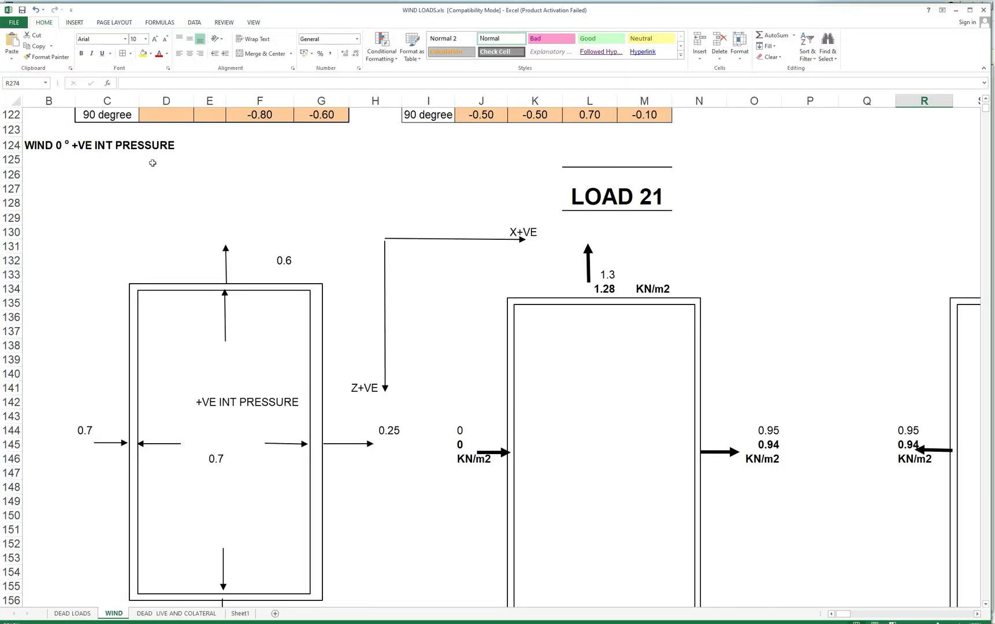
click(467, 447)
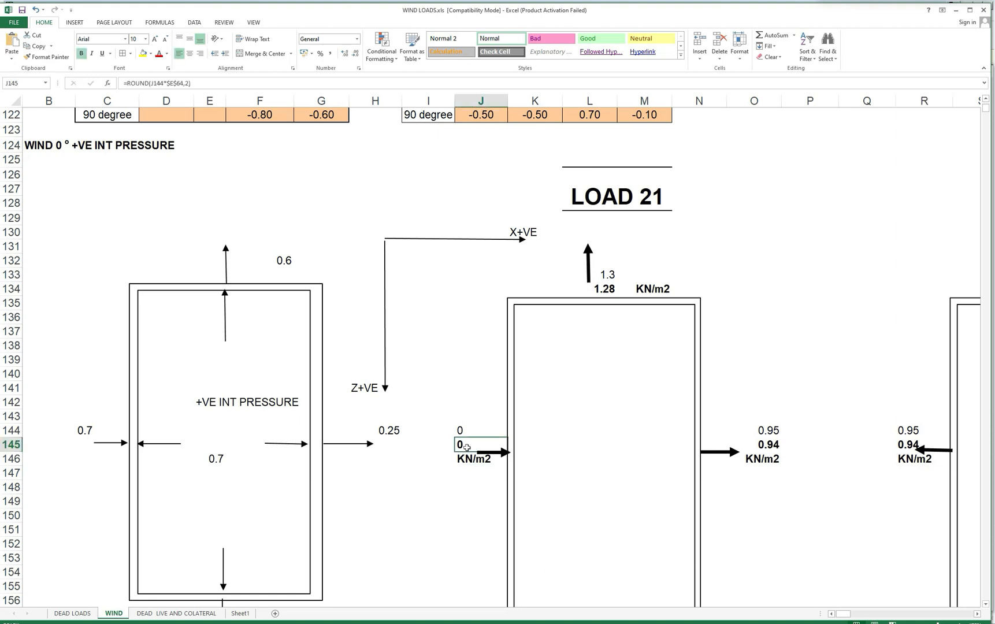
scroll(467, 448, down, 1)
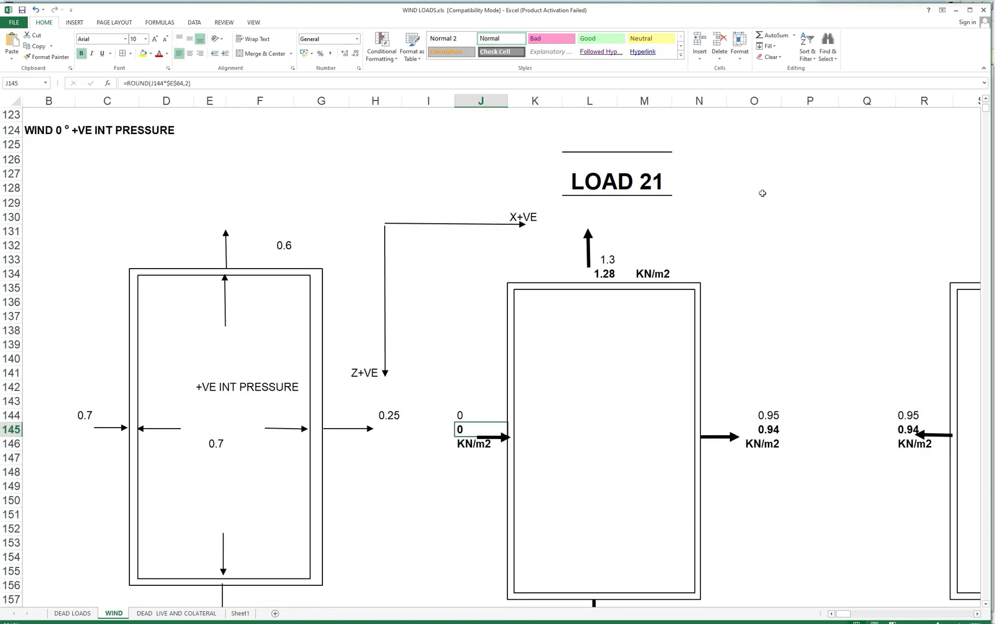
click(956, 10)
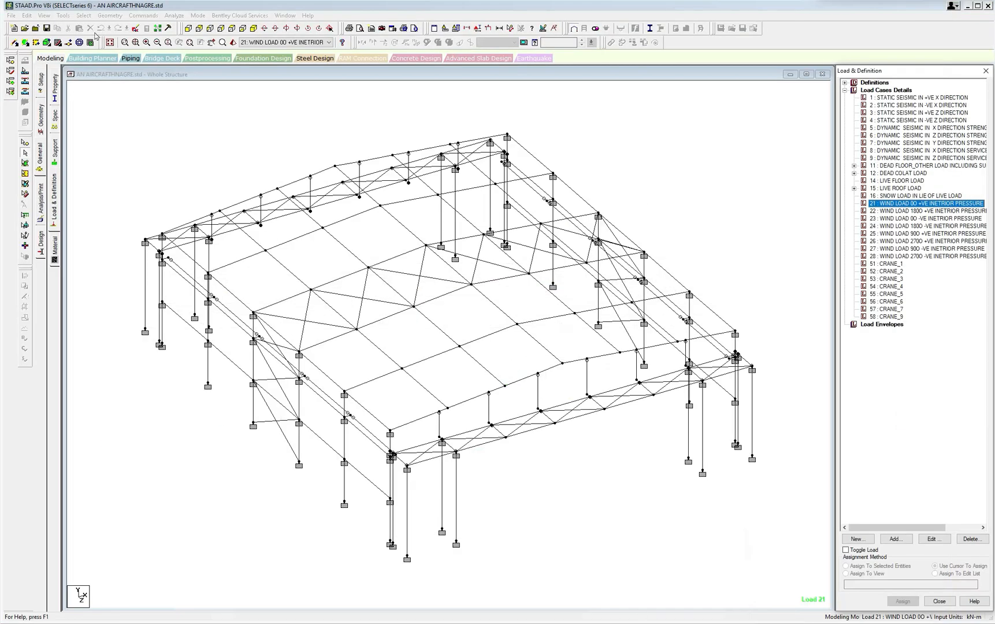
Select all beams parallel to Y and show only those vertical members.
click(84, 16)
mouse_move(110, 186)
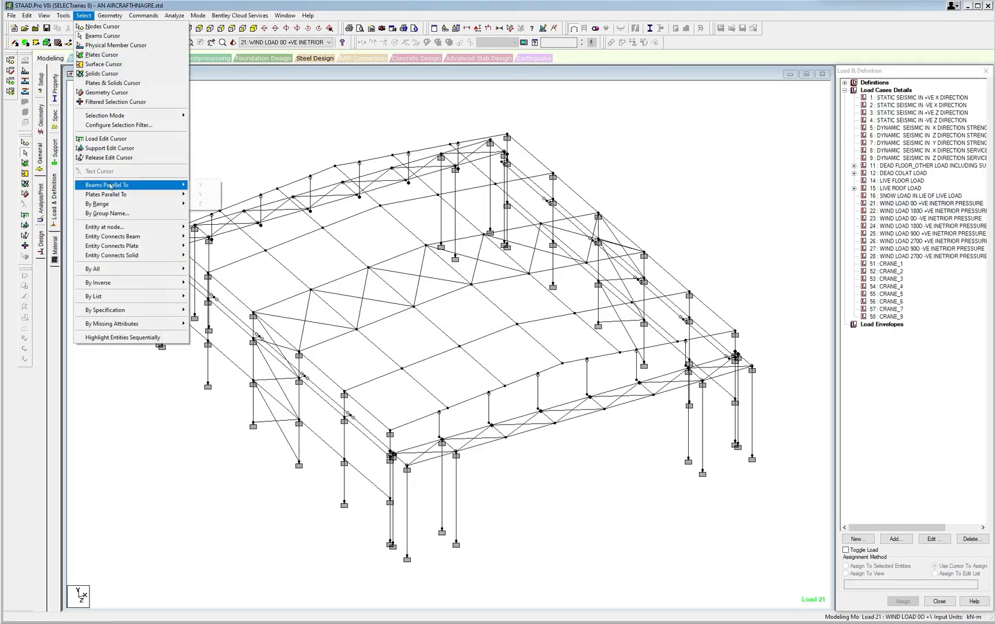
click(900, 2)
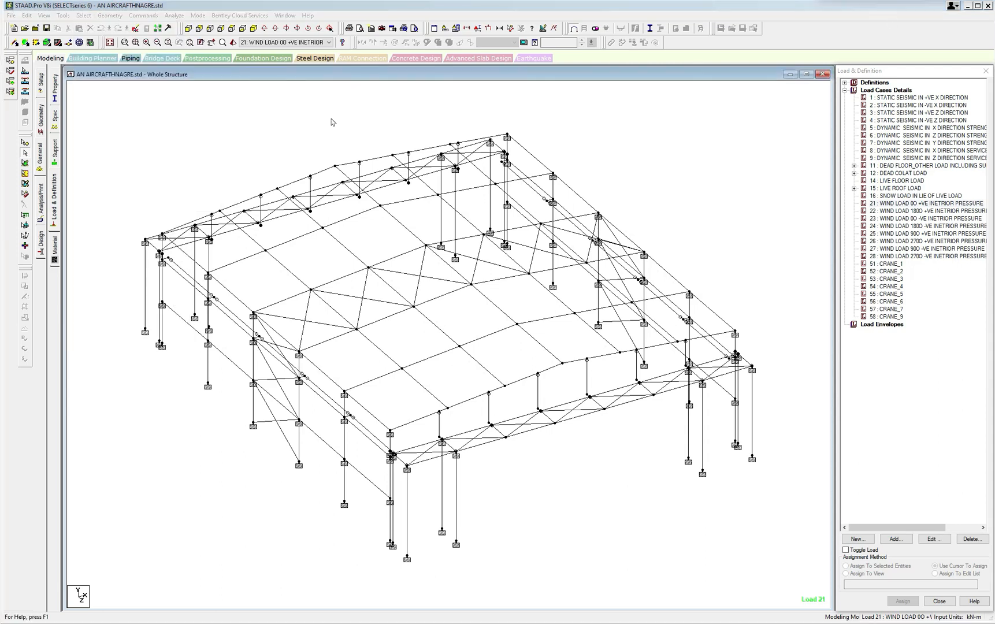
click(84, 15)
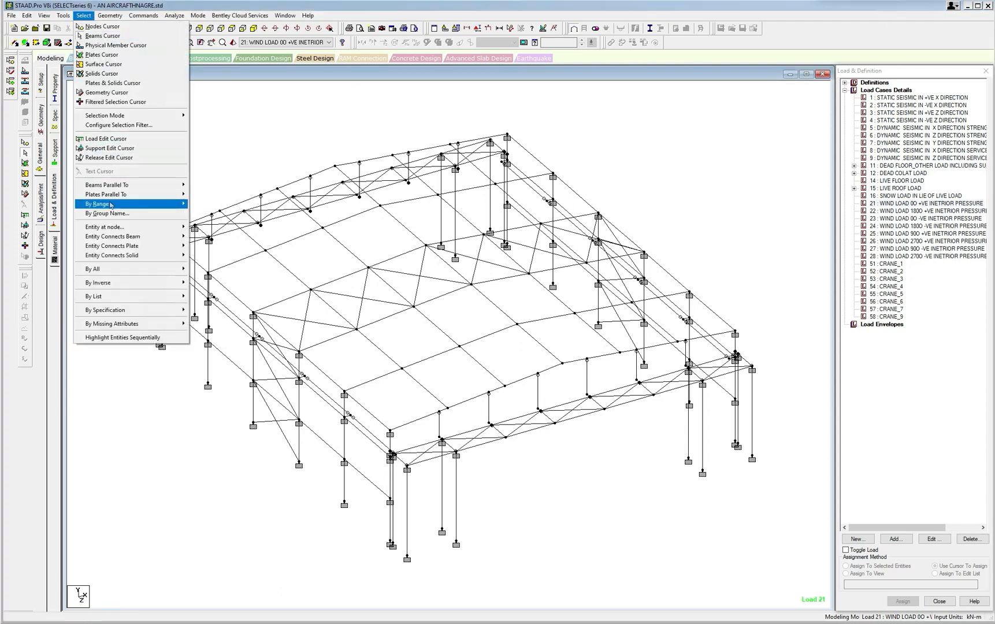
mouse_move(116, 185)
click(201, 195)
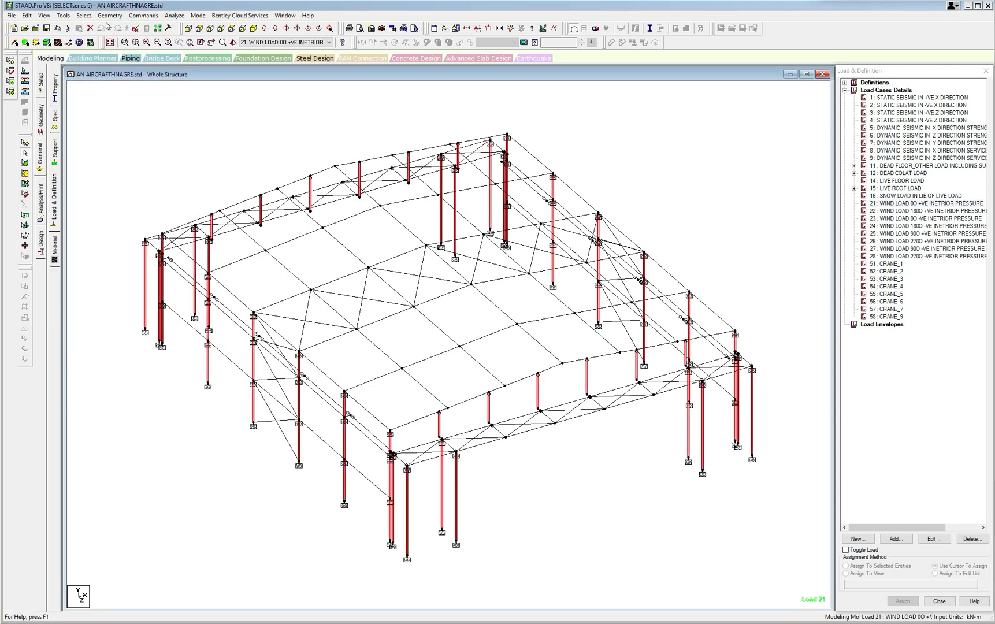
click(44, 15)
click(70, 52)
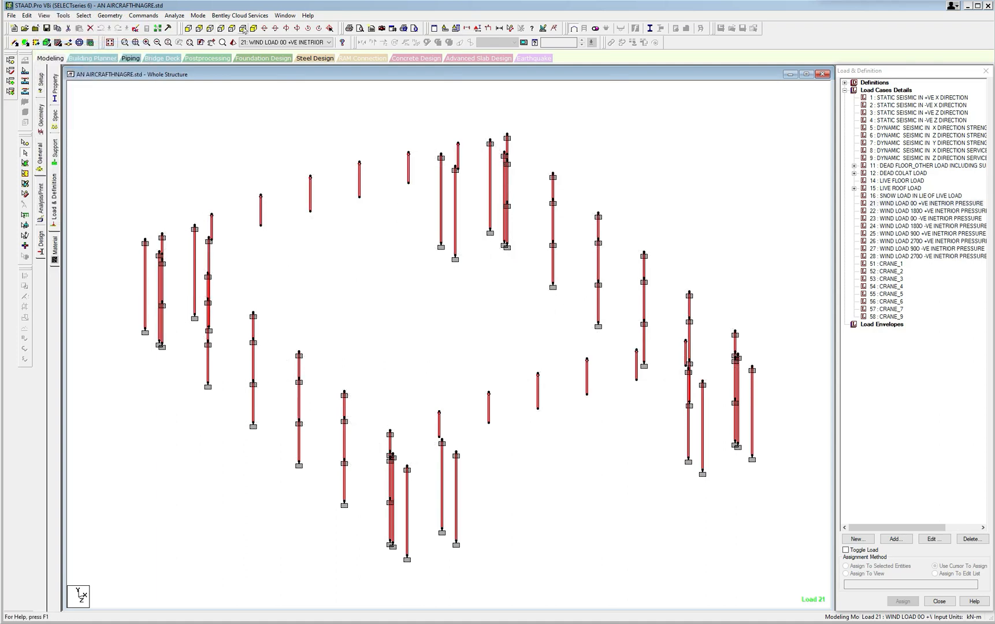
In plan view, isolate the row of columns along the lowest-X side wall and show them in isometric view.
click(243, 29)
drag(268, 120, 305, 569)
click(43, 15)
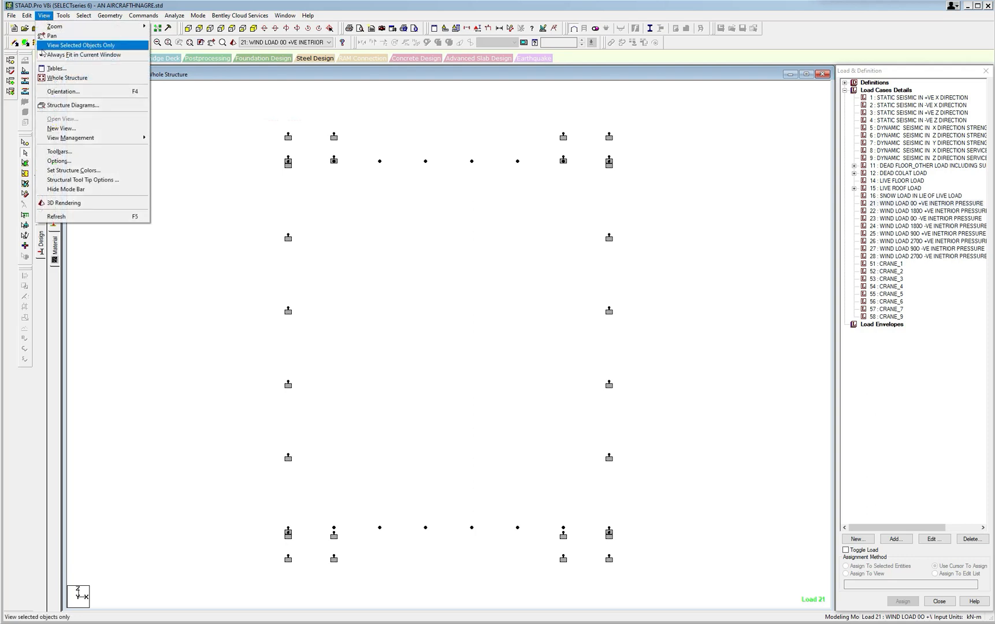
click(42, 49)
click(264, 30)
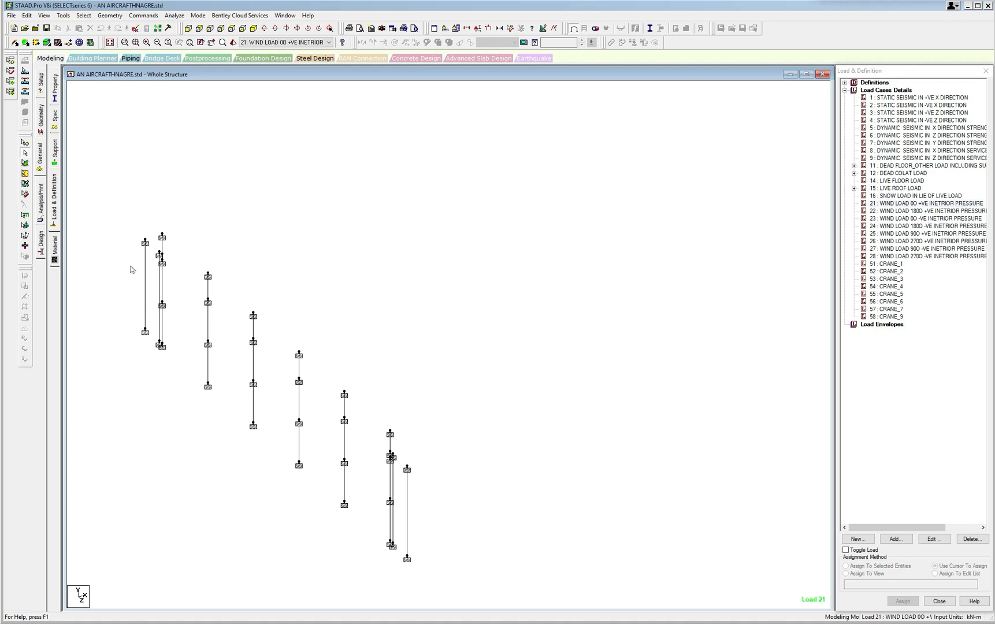
With all the side-wall columns selected, add a uniform member force of 0.0001 kN/m in direction GX to load case 21.
drag(115, 210, 466, 571)
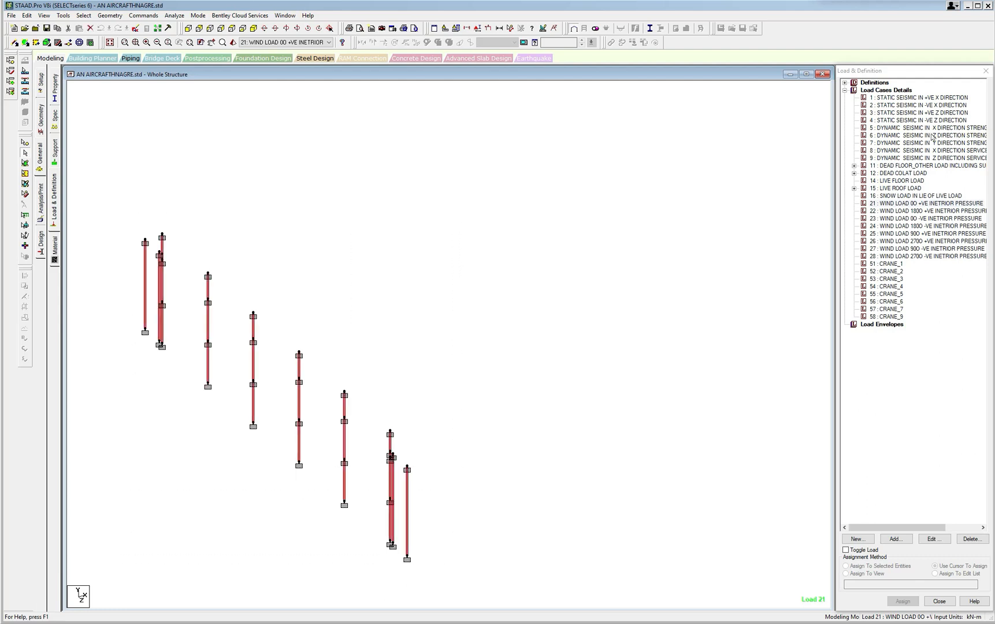
click(885, 204)
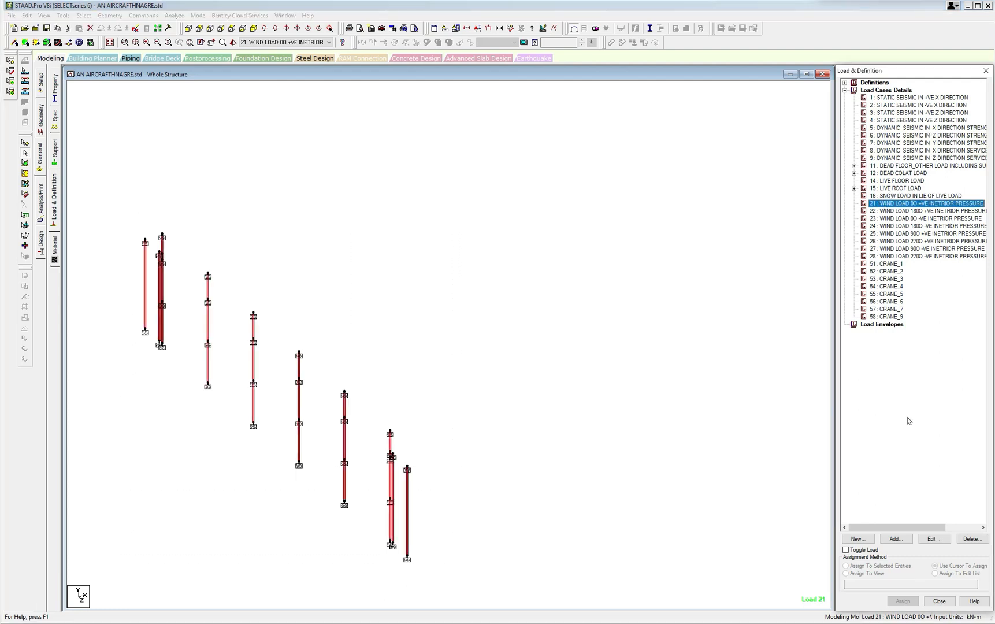
click(896, 539)
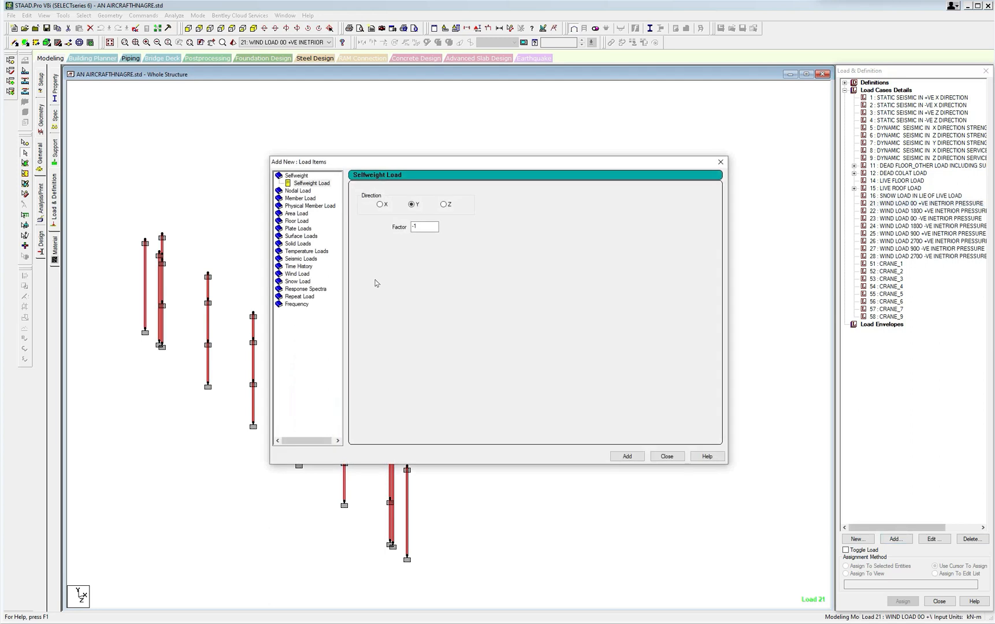
click(308, 199)
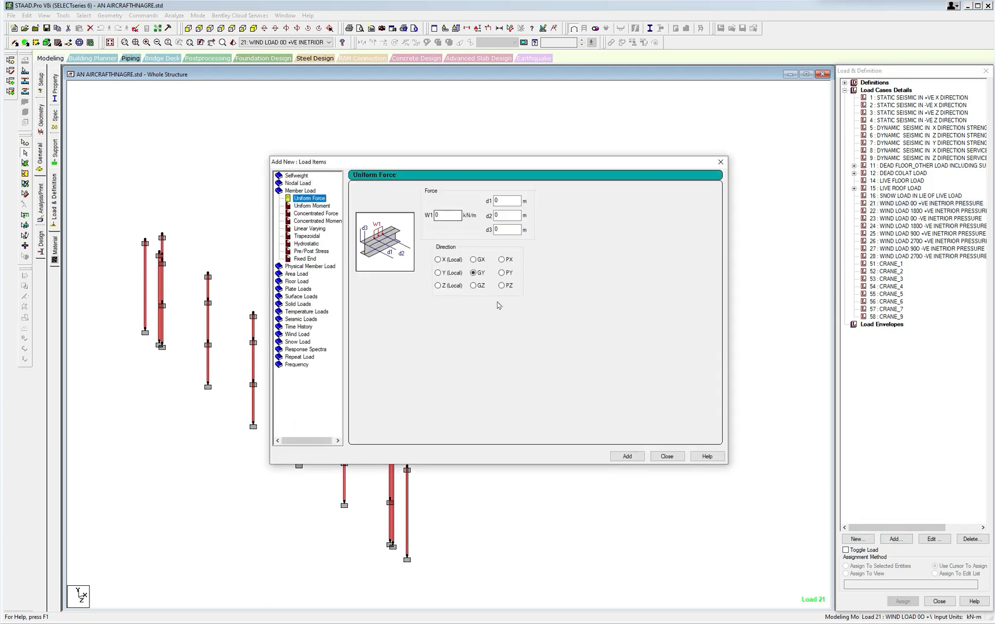
click(473, 260)
click(457, 215)
click(627, 456)
click(664, 457)
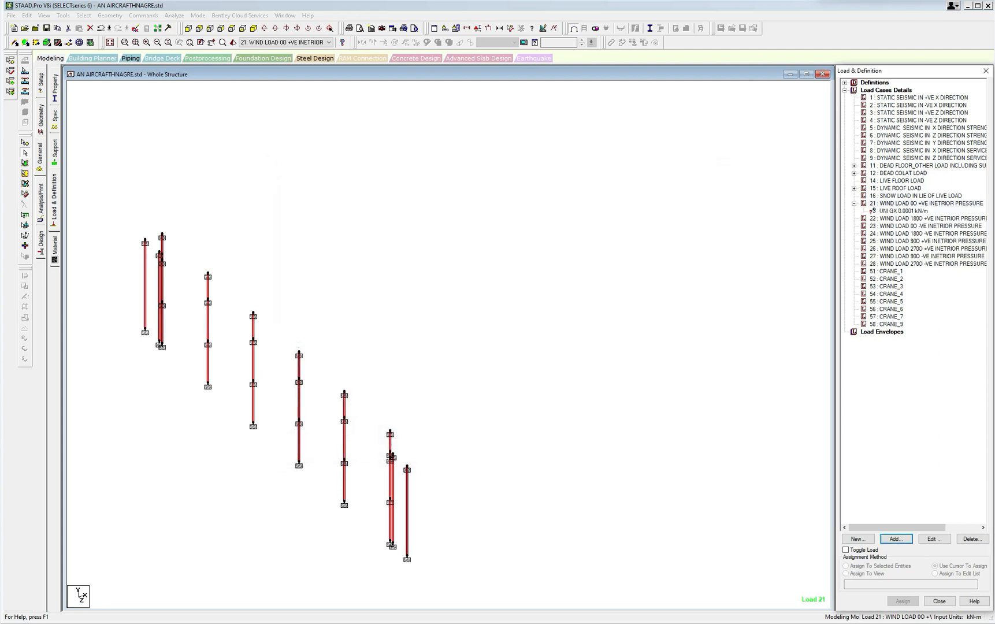
Assign the GX 0.0001 kN/m uniform load of load case 21 to the selected side-wall columns.
click(903, 211)
click(553, 266)
scroll(561, 258, up, 1)
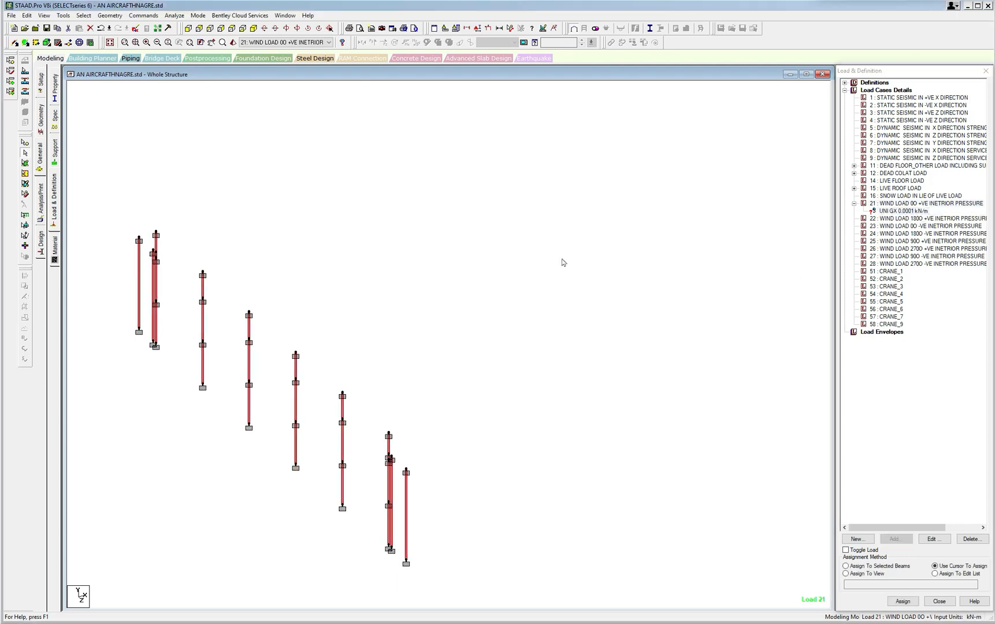
scroll(560, 257, down, 1)
click(850, 566)
click(847, 566)
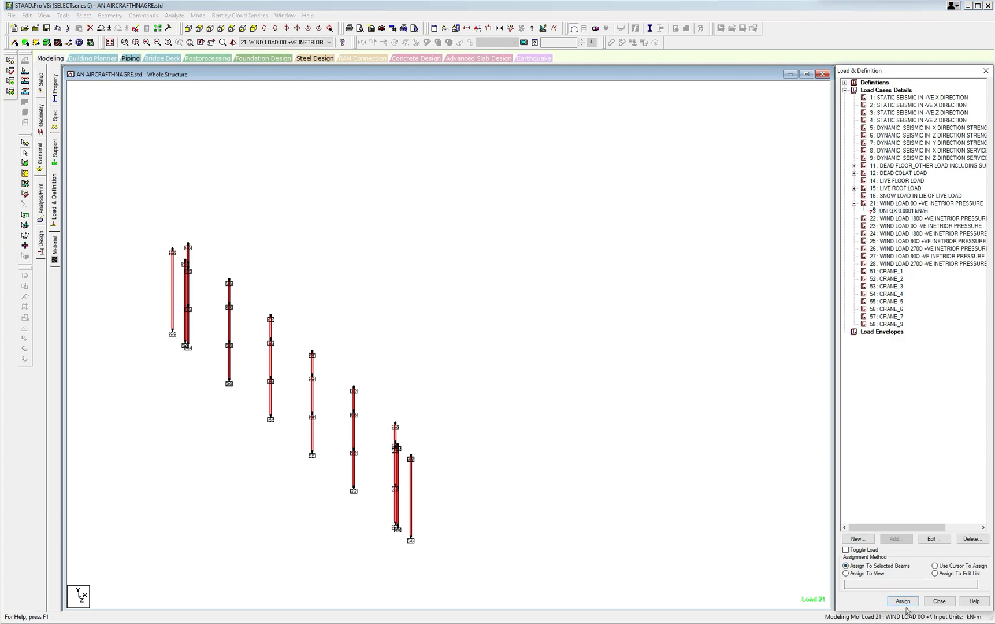
click(903, 601)
click(928, 363)
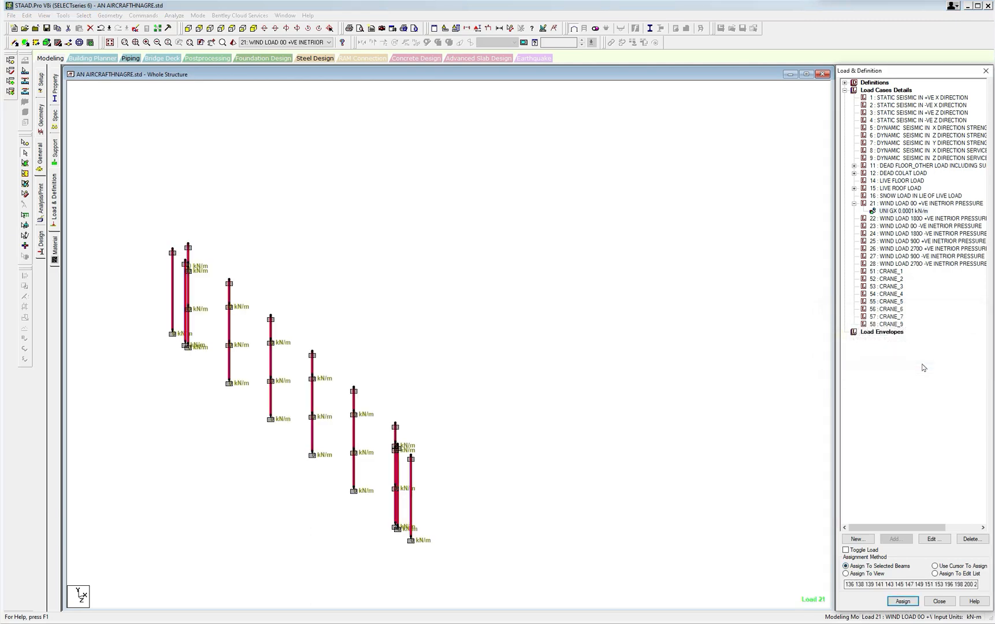
Display the whole structure again and try selecting all beams parallel to Y, clearing the selection.
click(43, 15)
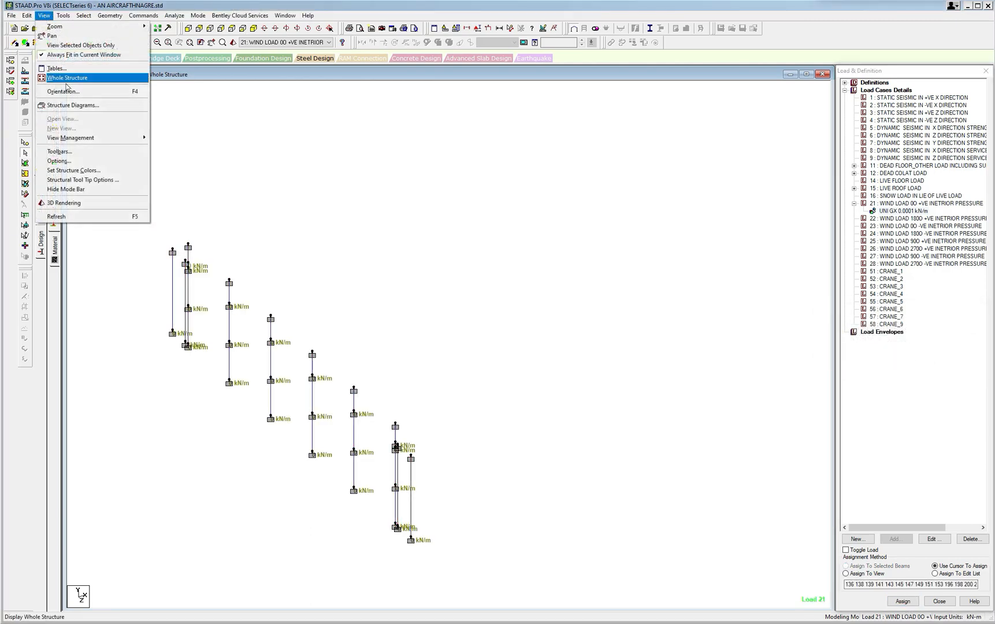
click(67, 83)
click(82, 15)
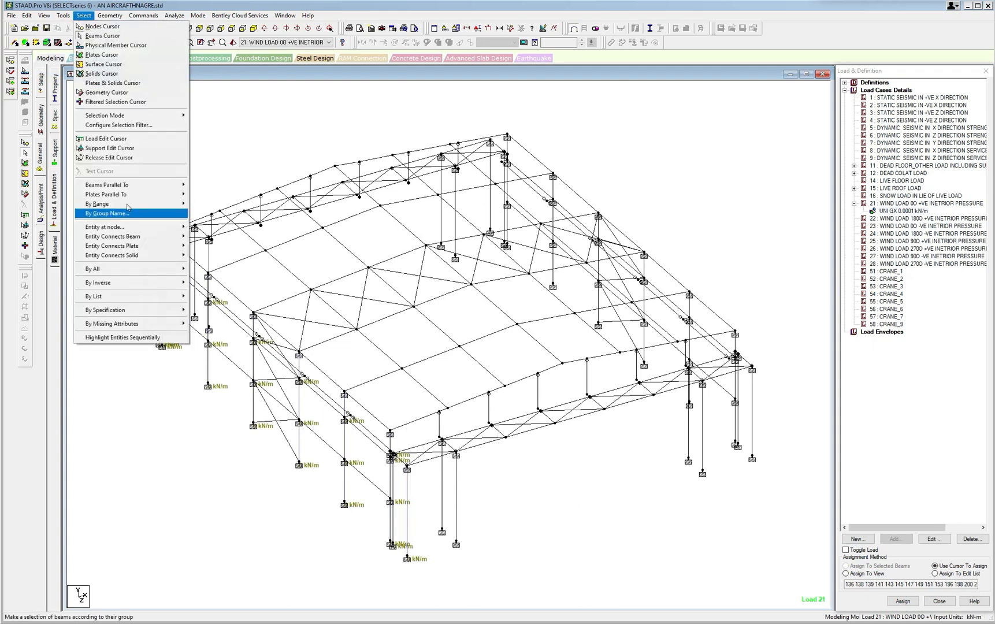
mouse_move(137, 185)
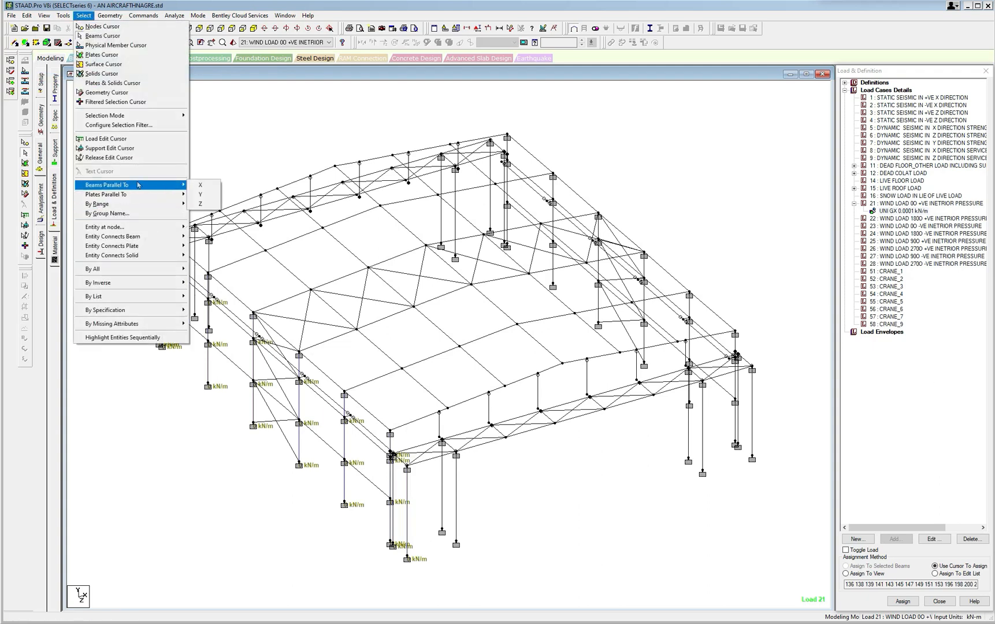
click(201, 195)
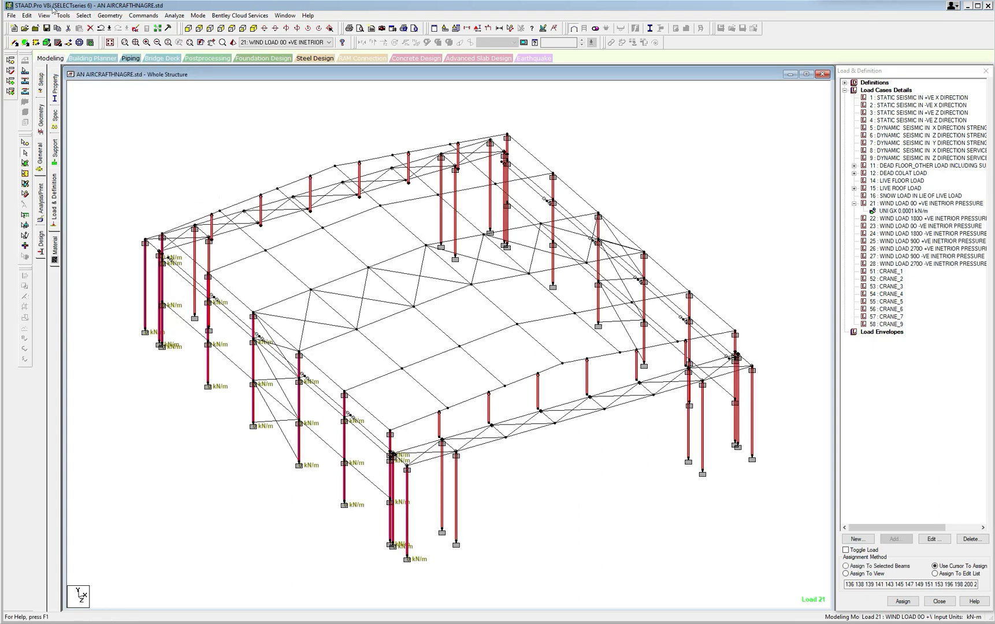
click(282, 145)
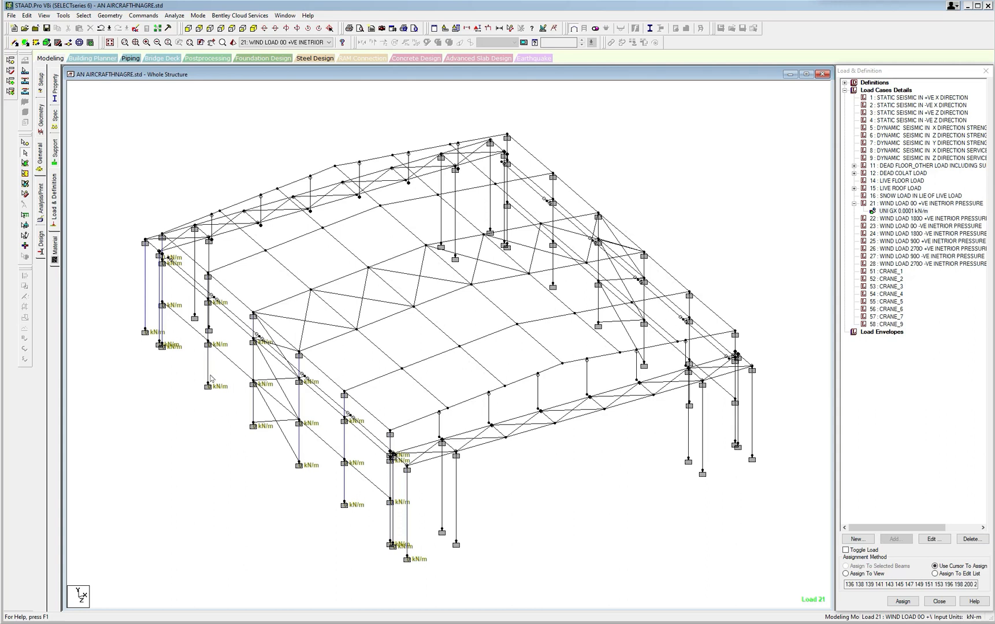
click(343, 489)
click(333, 515)
Check the members assigned to the GX 0.0001 kN/m load and delete that load item from load case 21.
click(908, 211)
click(934, 539)
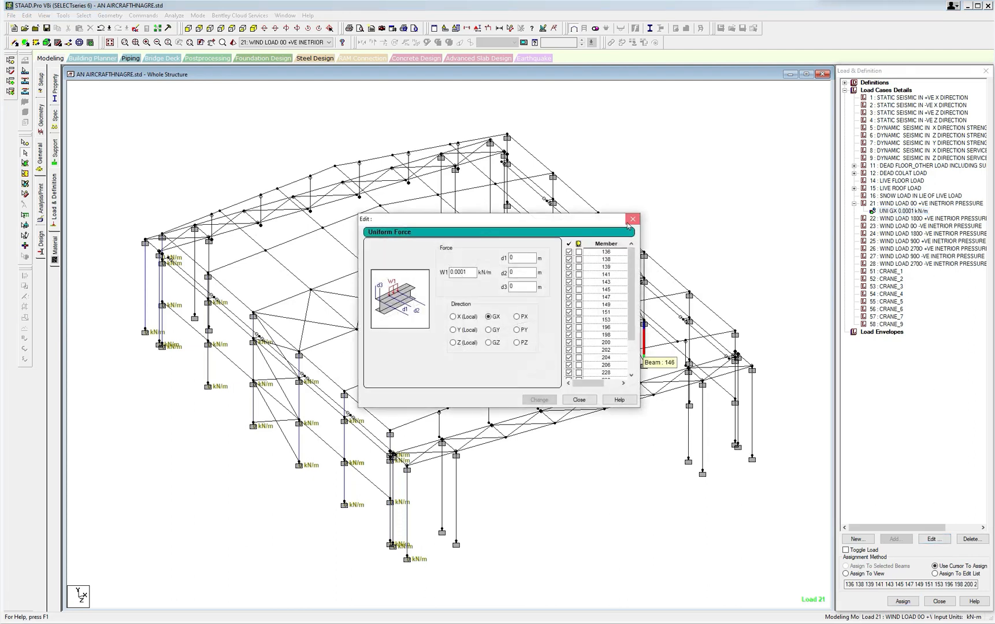
click(633, 219)
click(921, 212)
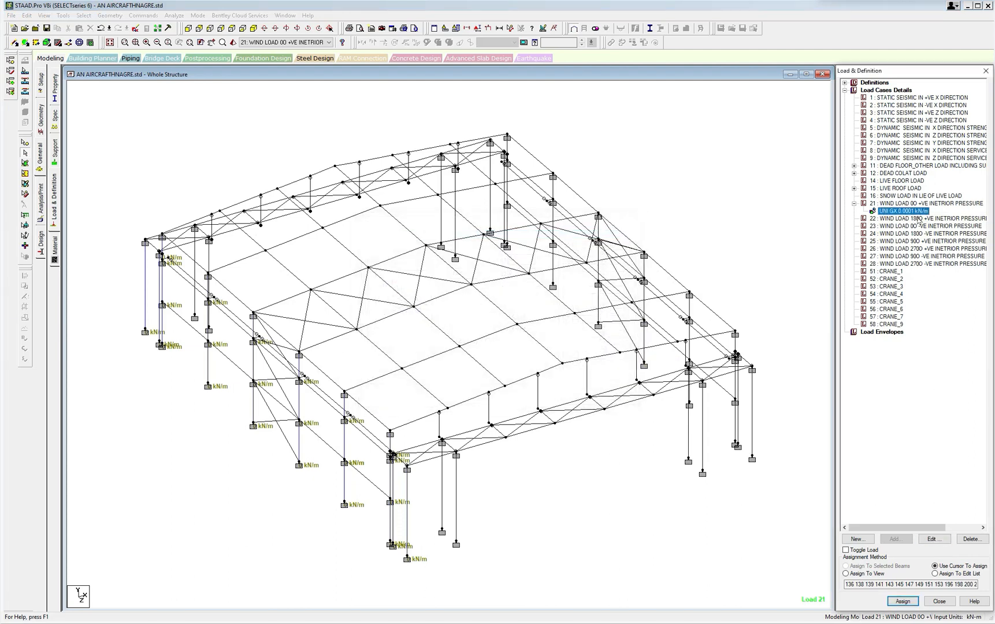
click(973, 540)
Start a new uniform member force in load case 21 and measure the lowest segment of the braced side-wall column.
click(894, 204)
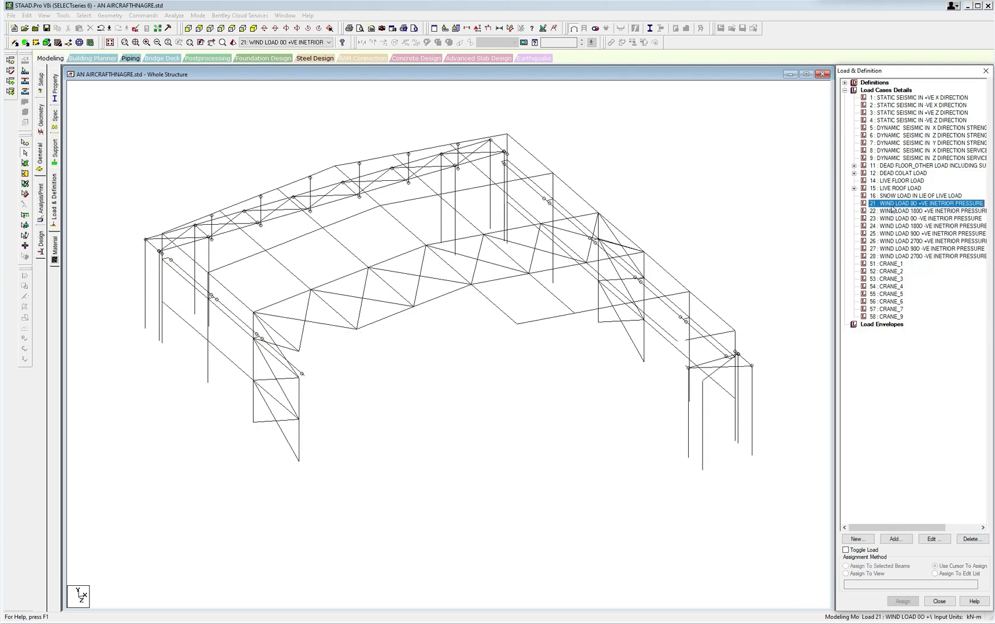
click(896, 539)
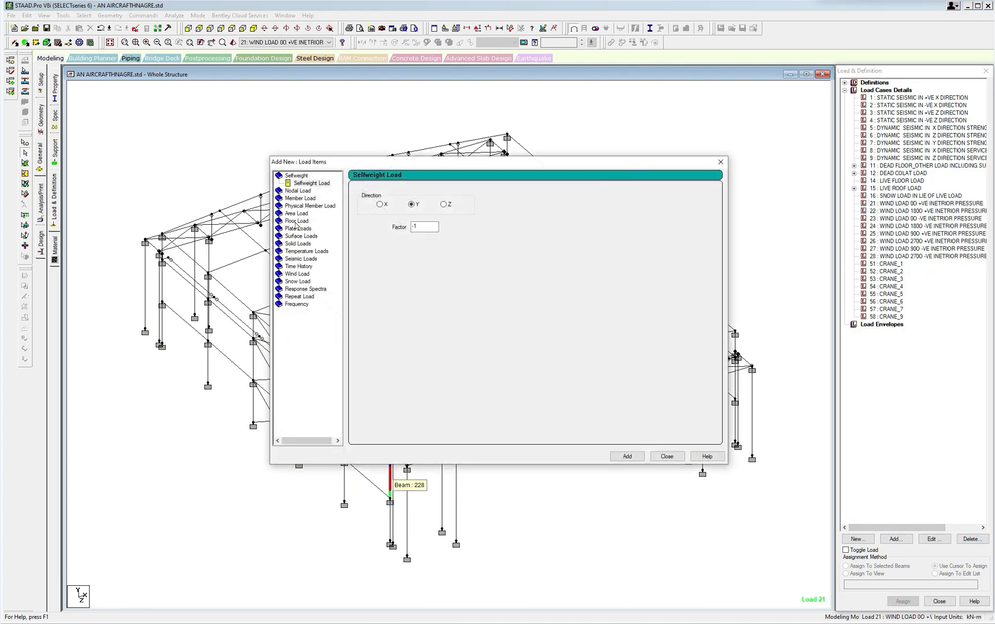
click(301, 198)
click(500, 218)
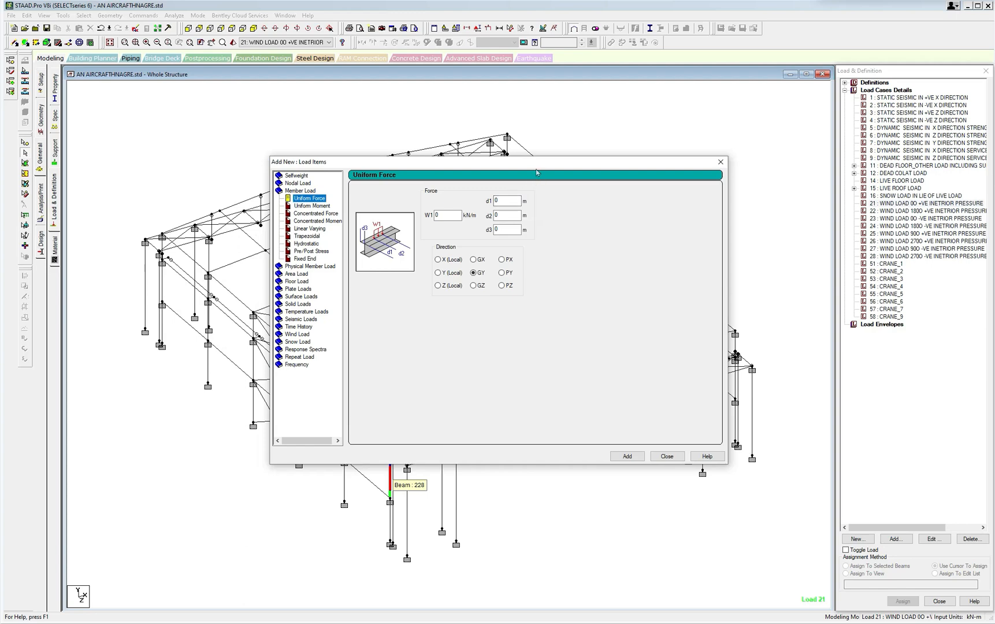
drag(554, 162, 706, 197)
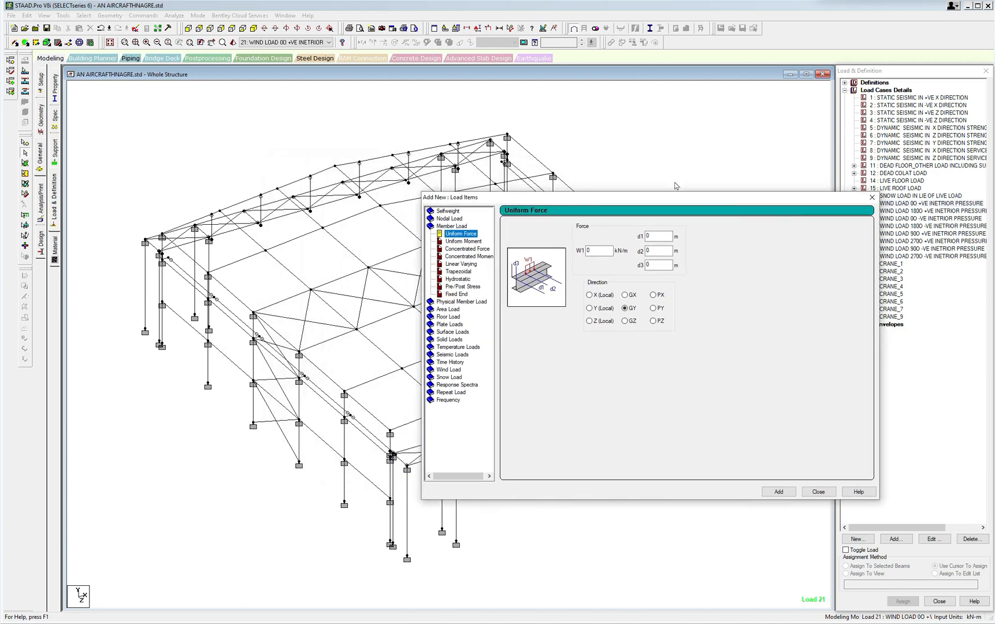
click(510, 28)
click(300, 421)
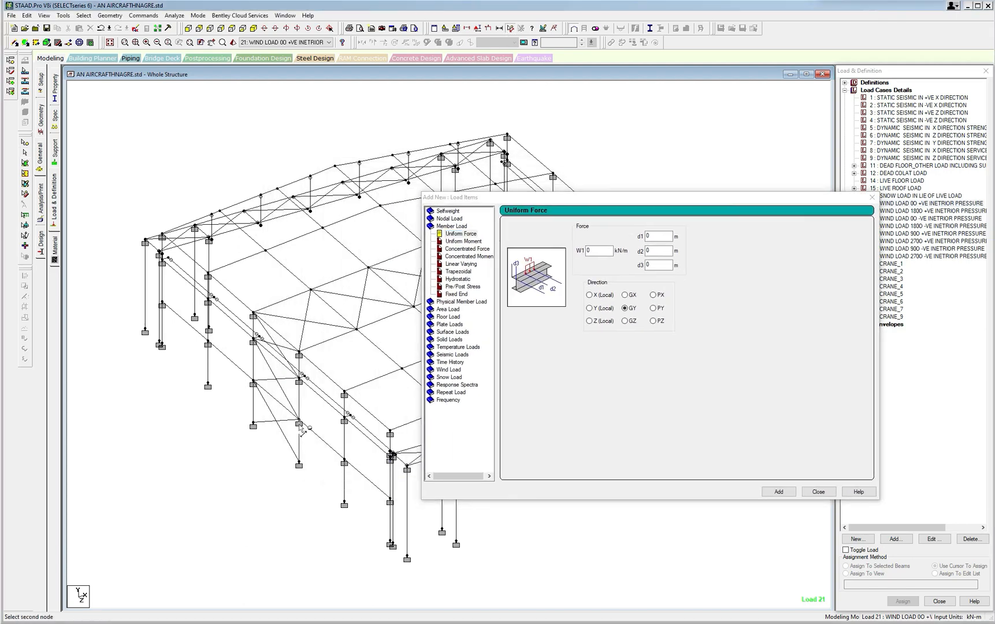
click(299, 463)
Add a partial uniform load to load case 21 with W1 0.0001 kN/m, d1 3.25 m, d2 4.25 m and direction GY.
click(599, 251)
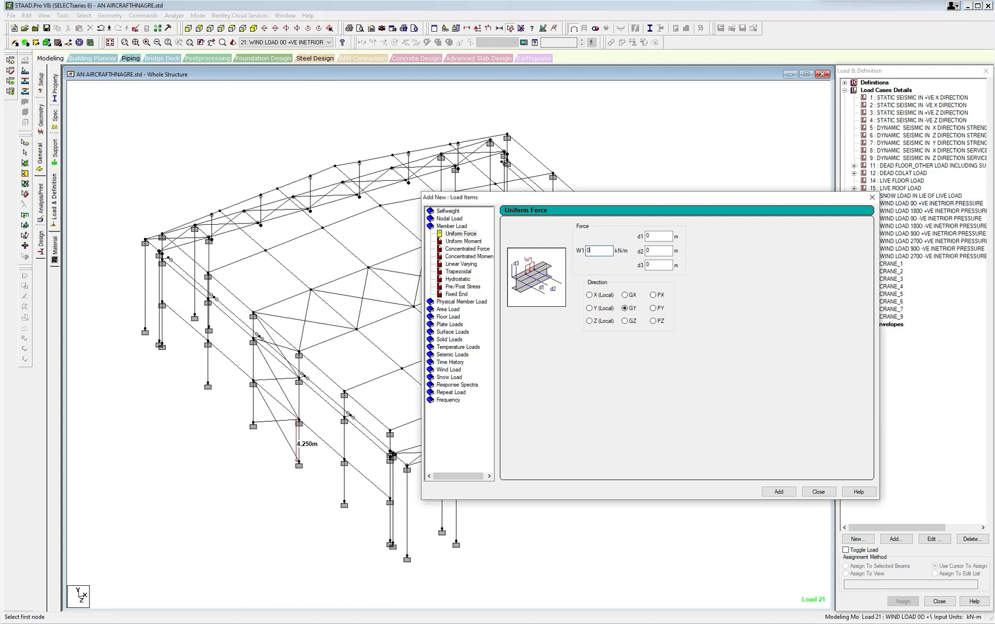
key(Tab)
text(4)
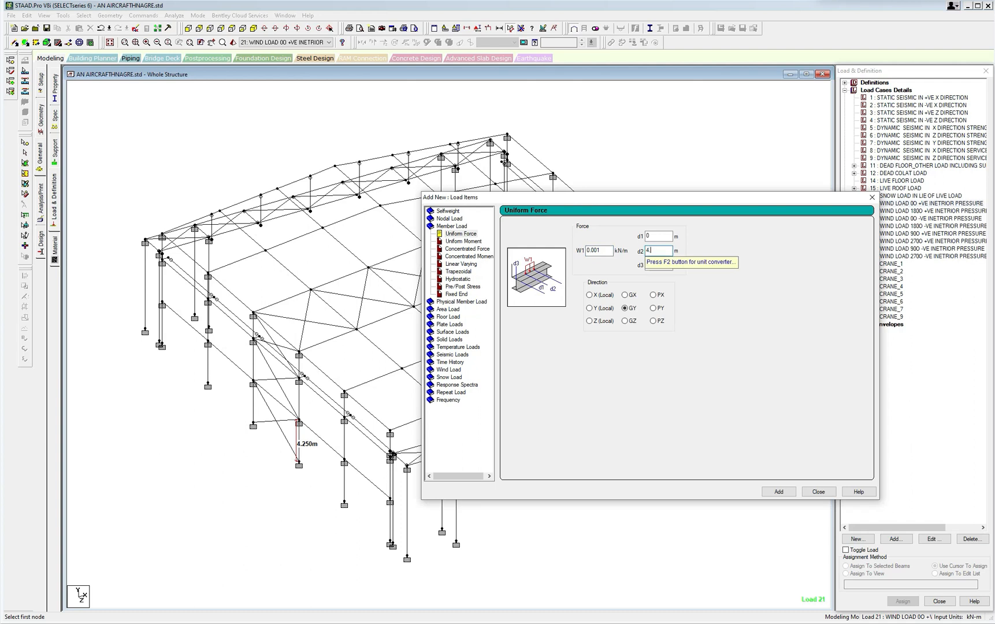
text(.25)
click(597, 250)
double_click(652, 251)
double_click(648, 237)
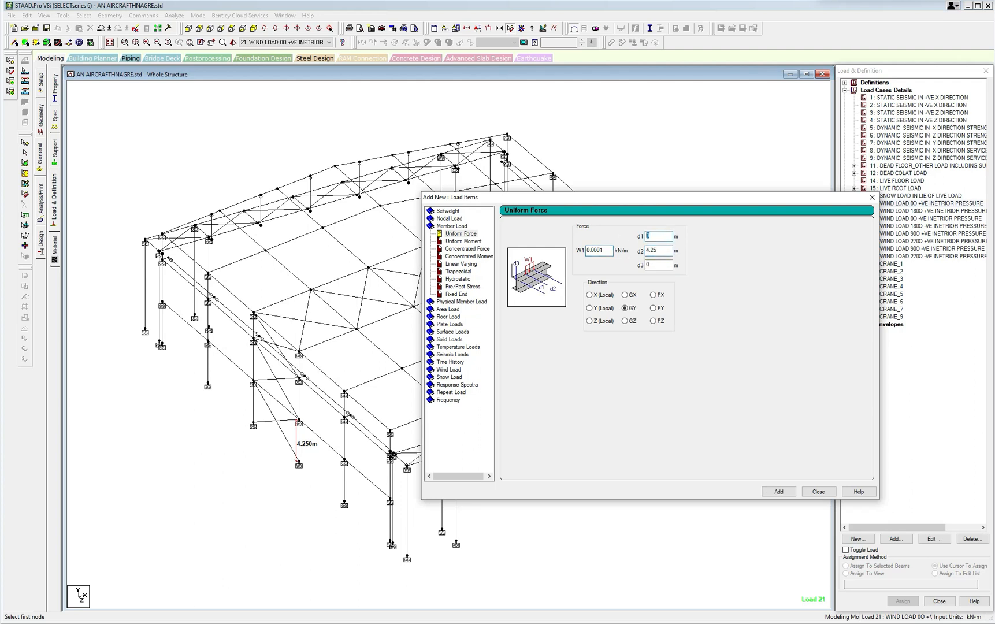
text(3.25)
click(780, 491)
Reset d1 and d2 to 0 and add a full-length GY uniform load of 0.0001 kN/m to load case 21.
text(0)
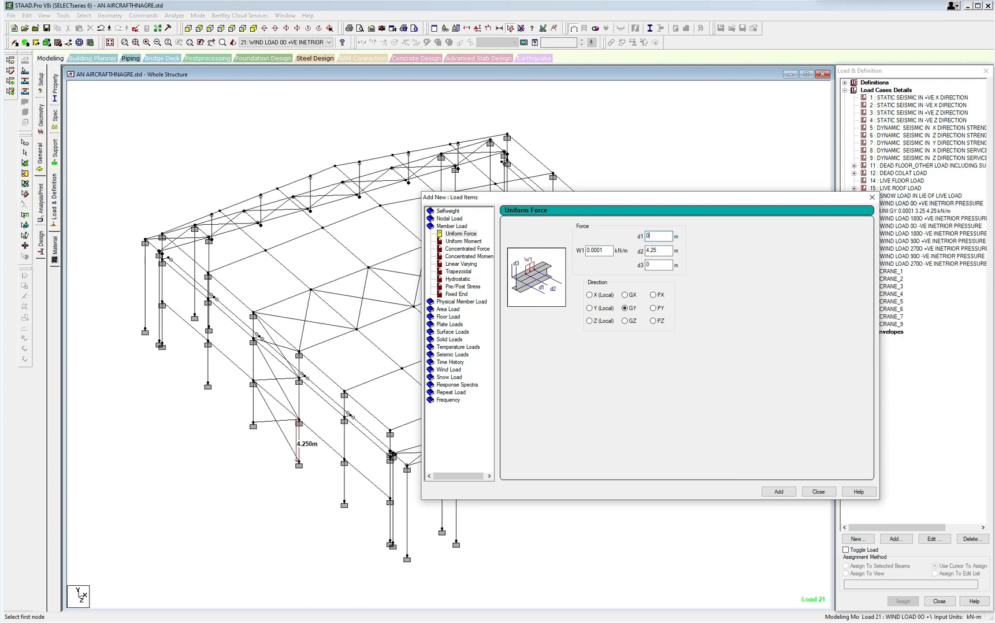
key(Tab)
text(0)
click(778, 494)
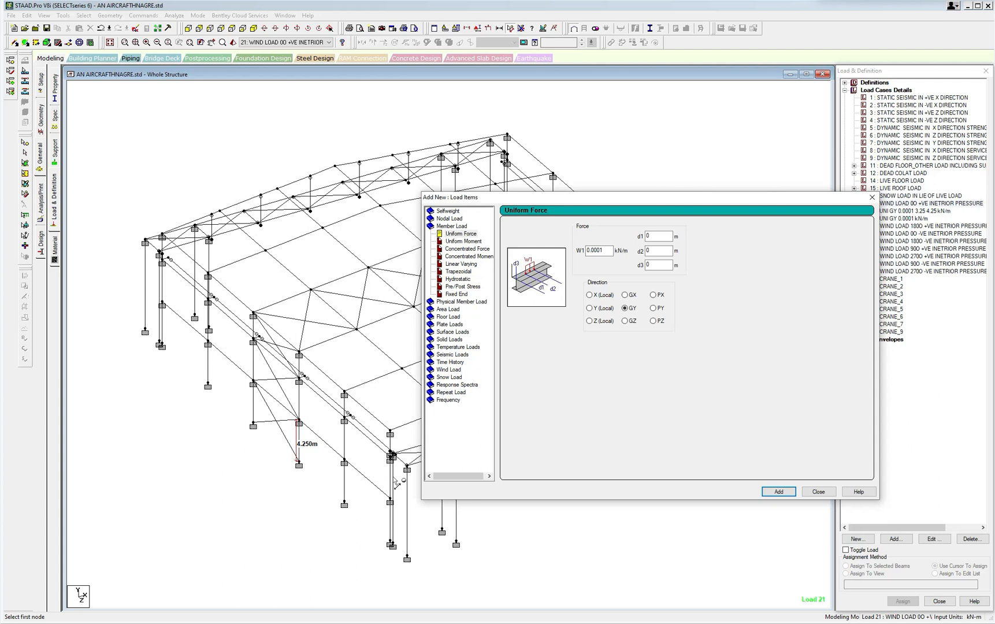
Pick the top column segment at each end of the side wall in turn and add another GY 0.0001 kN/m uniform load.
scroll(396, 484, up, 1)
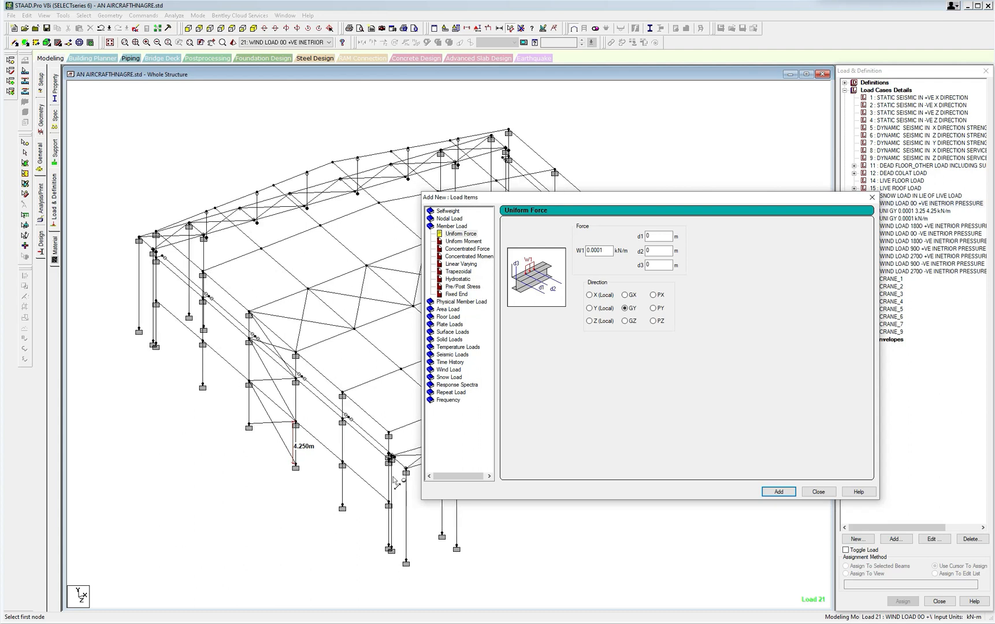
click(393, 446)
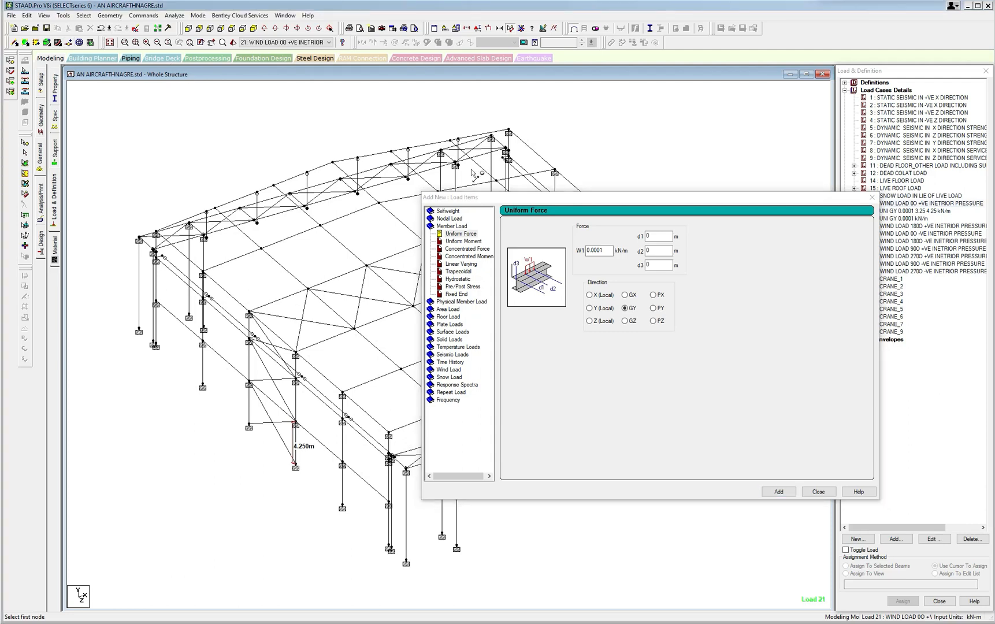
click(83, 15)
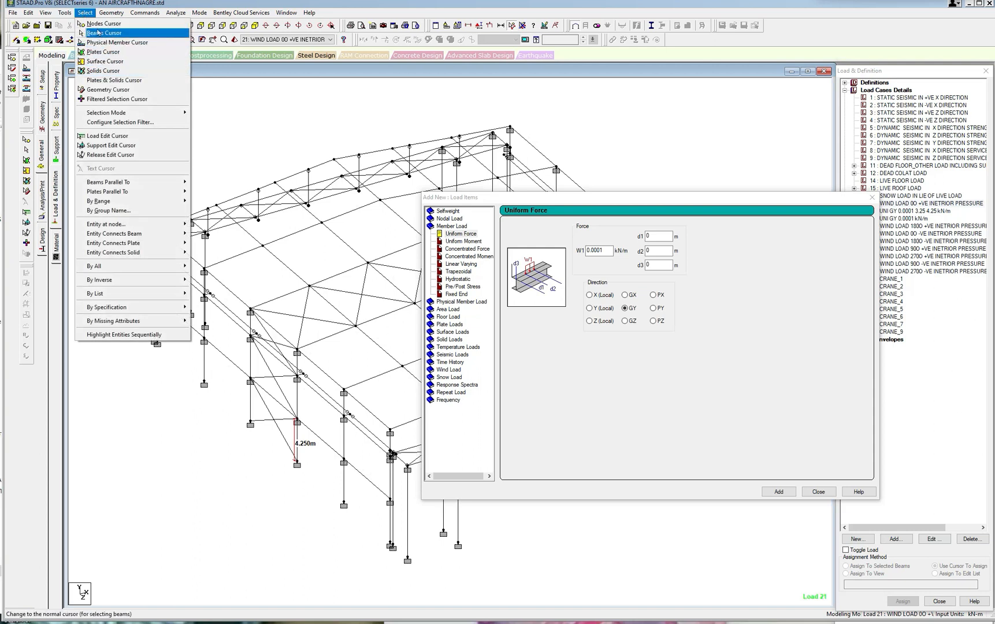
click(97, 33)
click(392, 441)
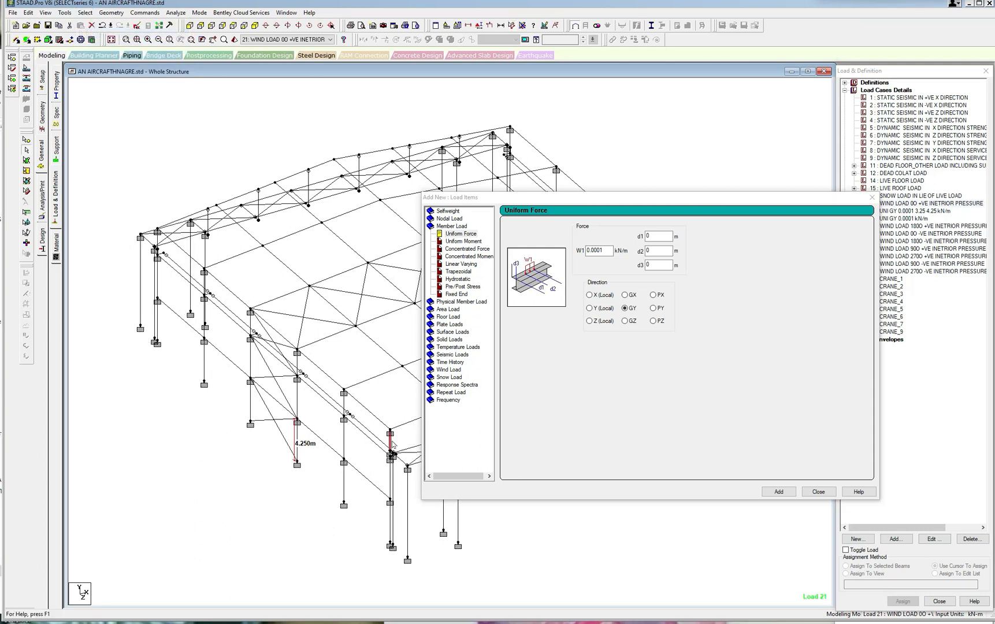
click(158, 243)
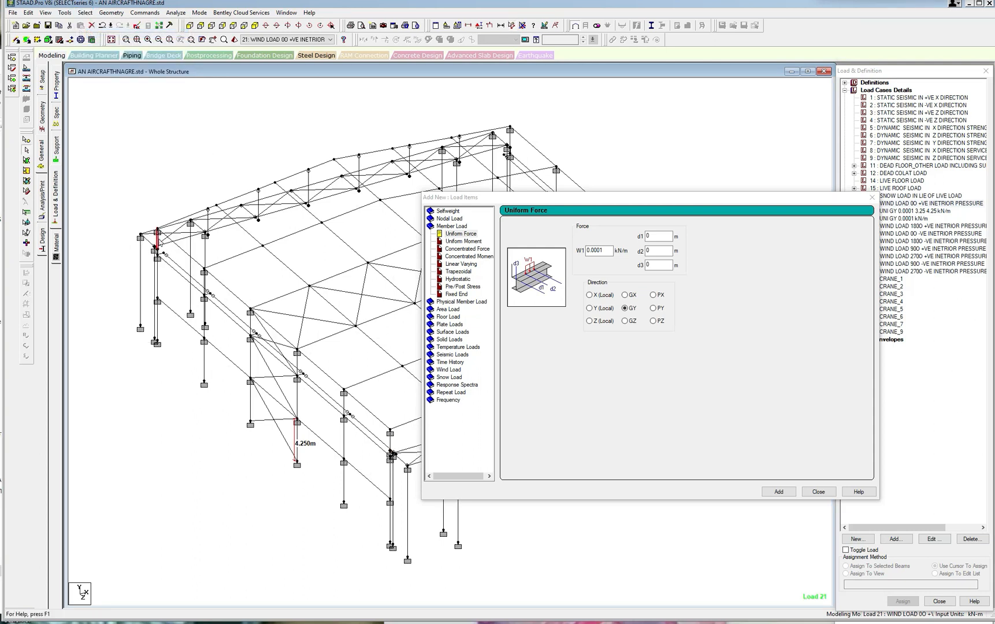
click(778, 491)
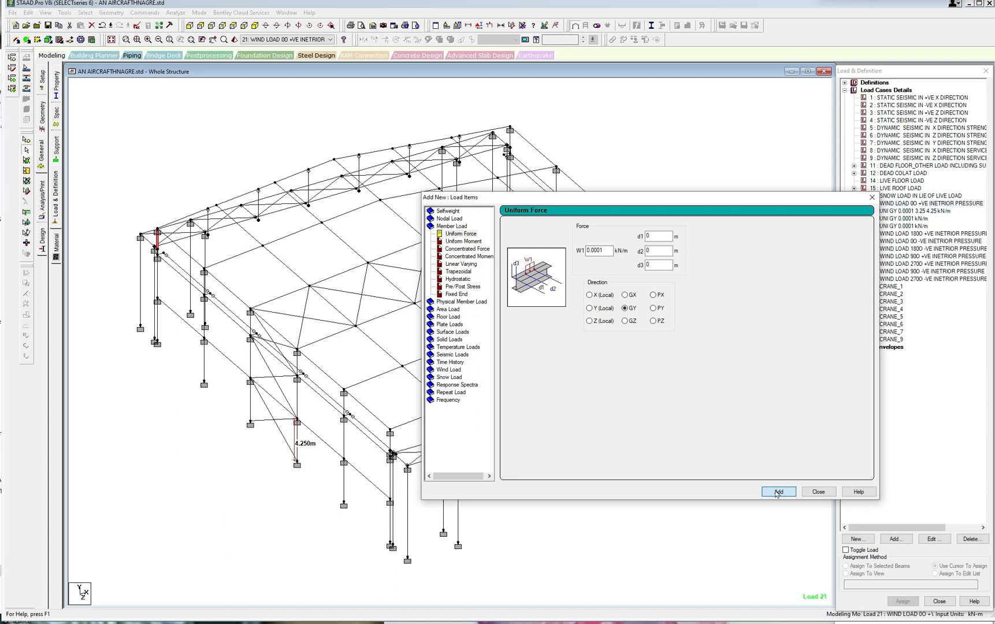
Set the uniform load's d1 to 3.25 m, save the model when prompted, and measure the full height of the gable corner column.
drag(659, 238, 641, 240)
text(5)
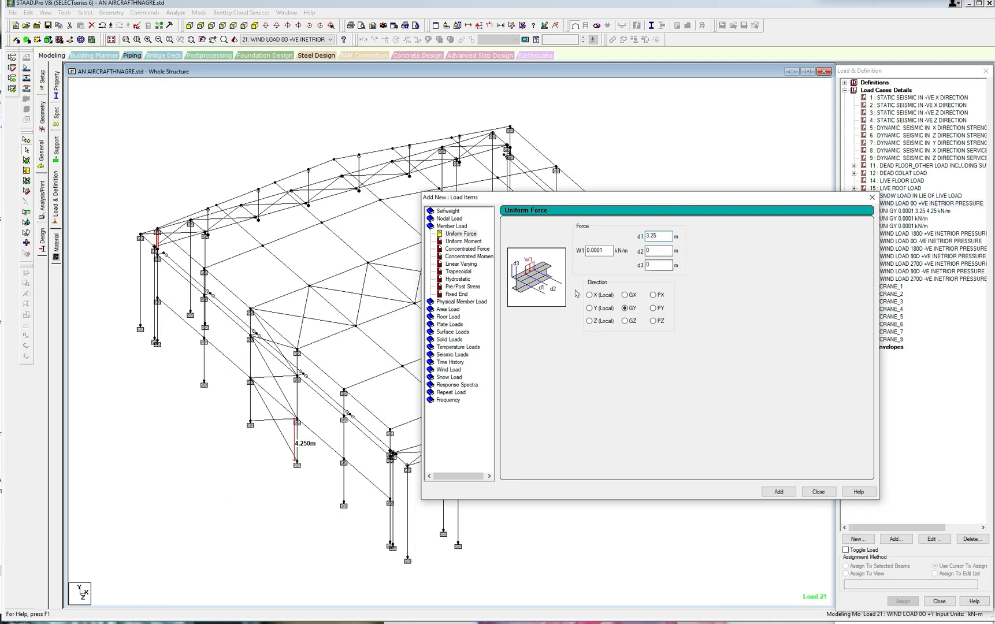
click(513, 26)
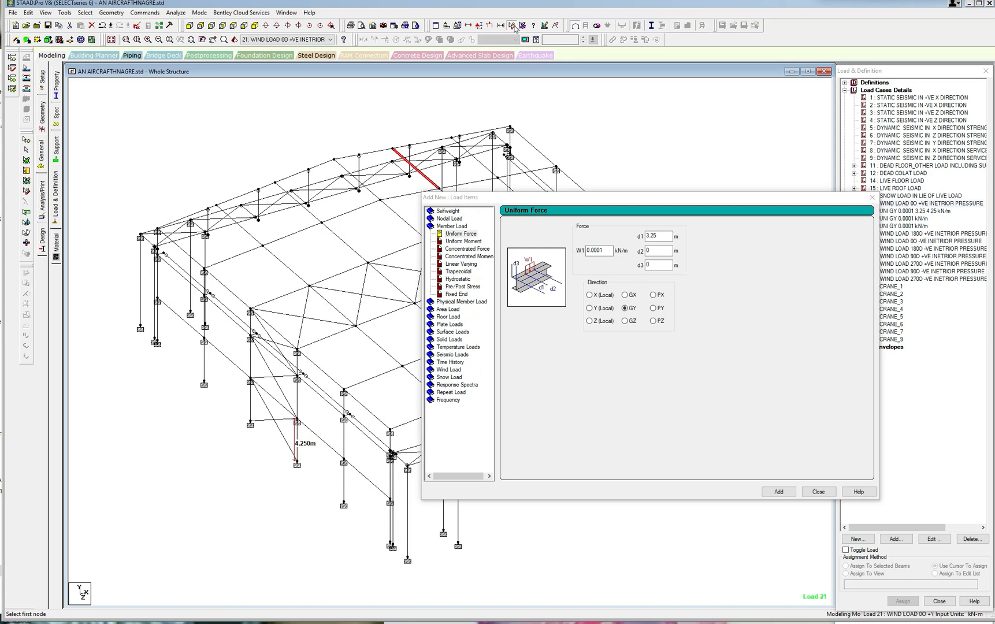
click(407, 467)
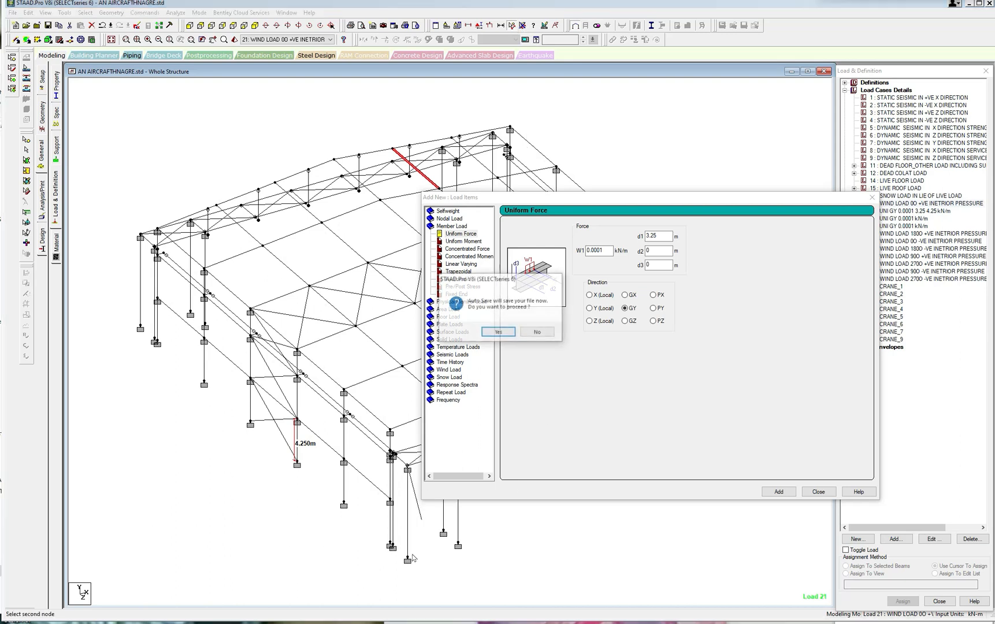
click(501, 333)
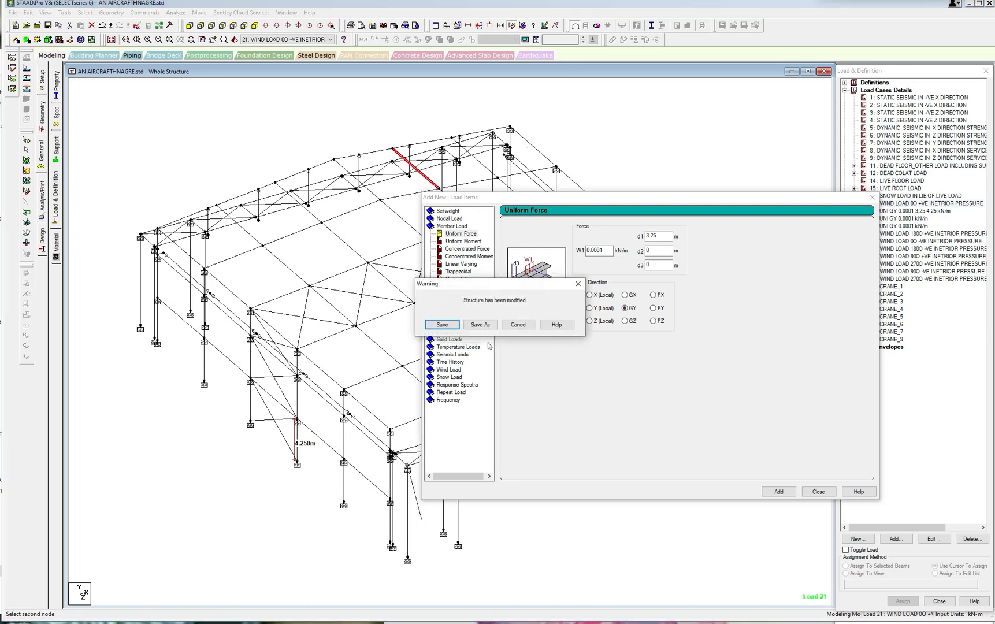
click(442, 324)
click(408, 560)
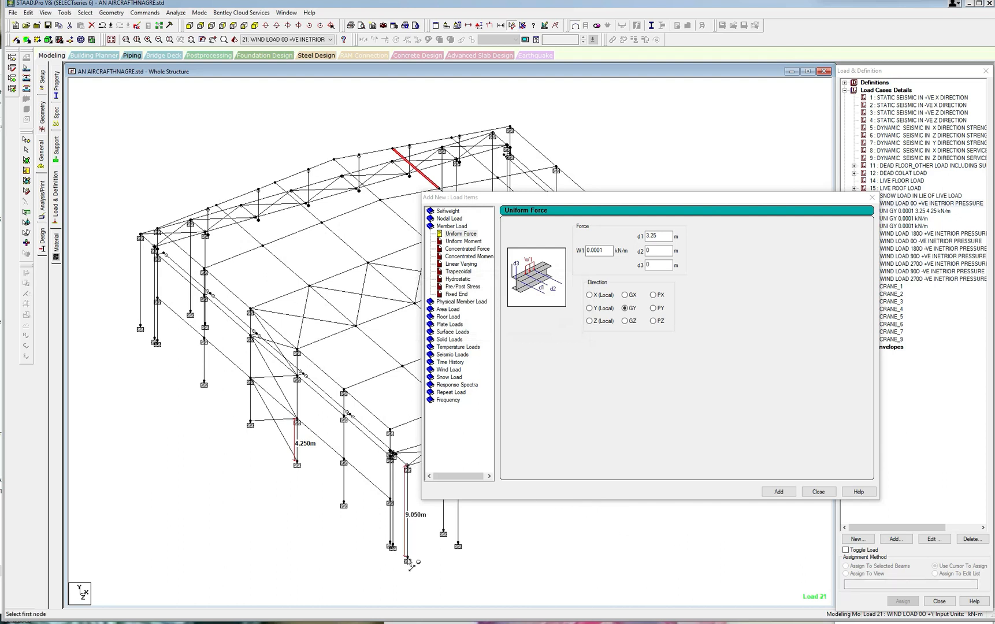
Set d2 to 9.05 m and add the partial GY 0.0001 kN/m uniform load twice to load case 21.
drag(654, 252, 627, 255)
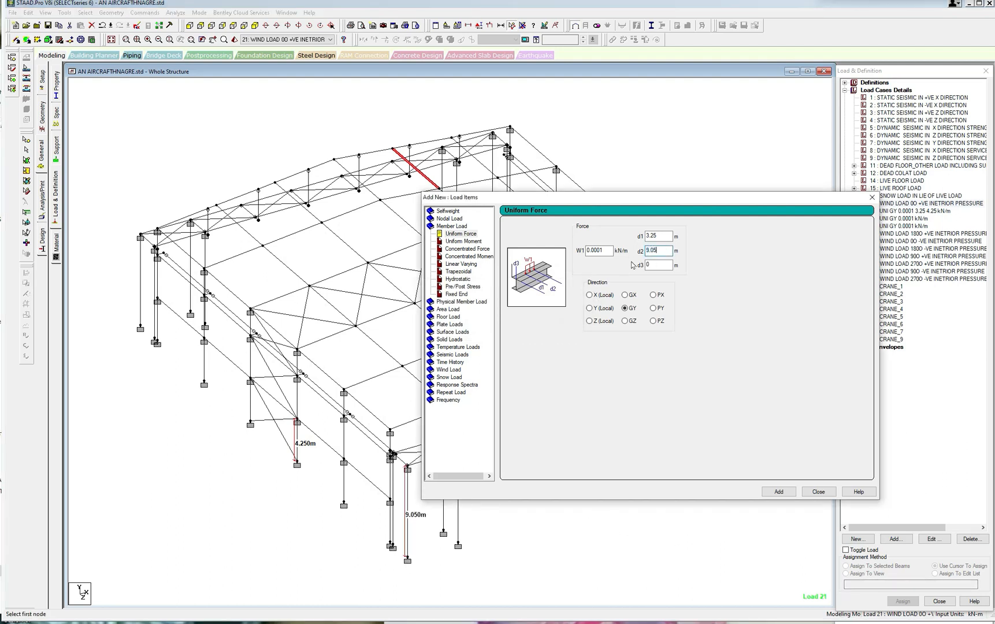
click(779, 493)
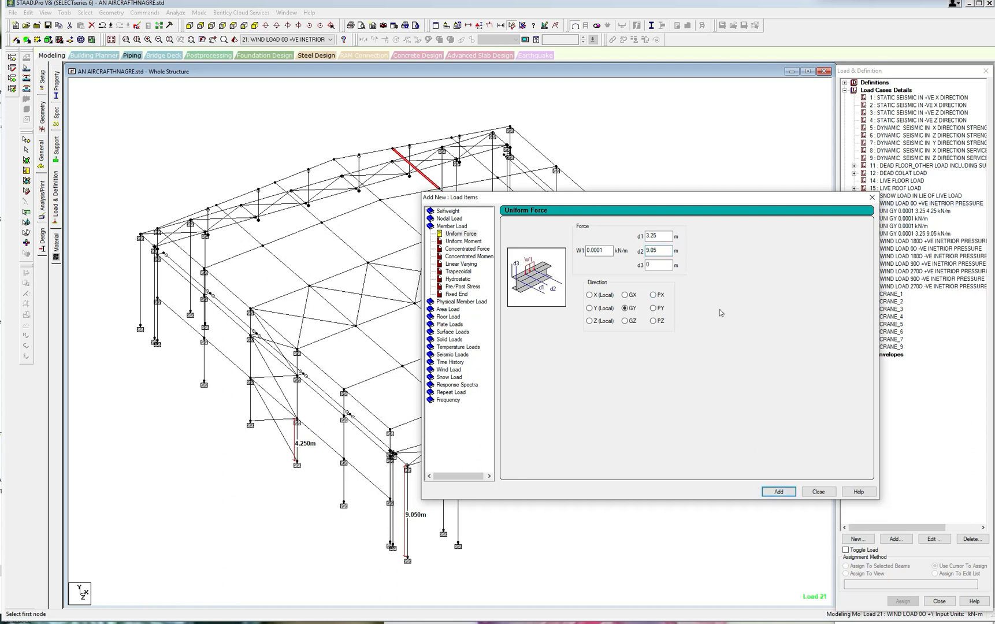
click(778, 492)
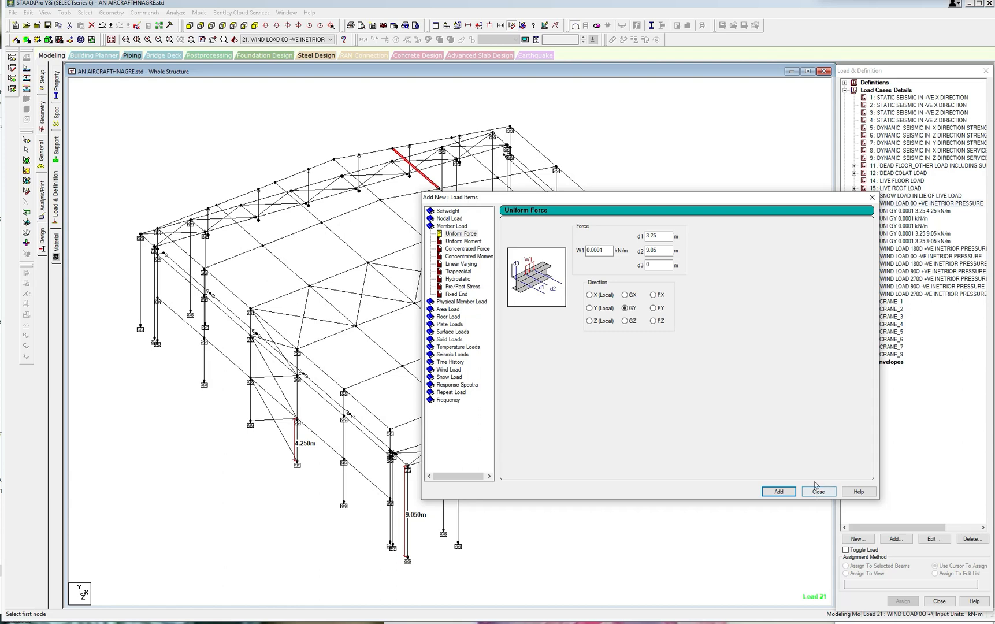
click(817, 491)
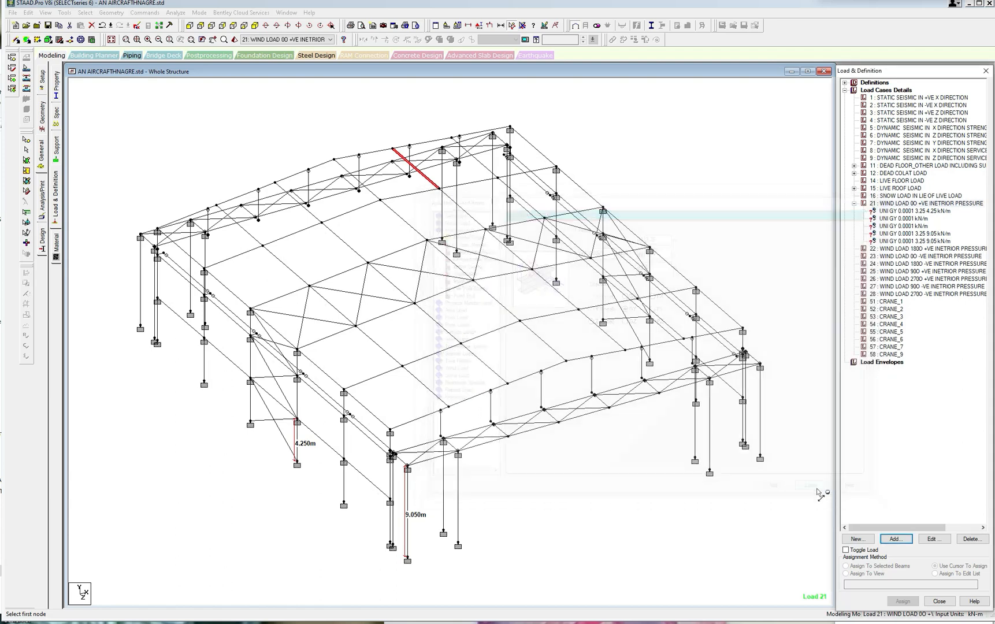
Display the section property labels, select the lowest segment of the near side-wall corner column, and return to the load definitions.
click(915, 213)
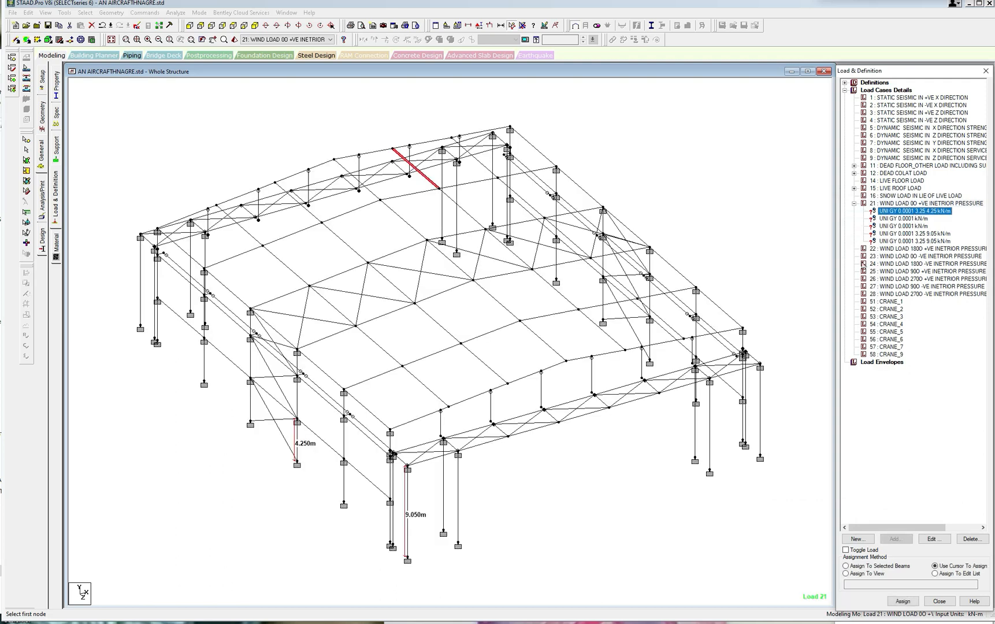
scroll(340, 439, up, 5)
key(Escape)
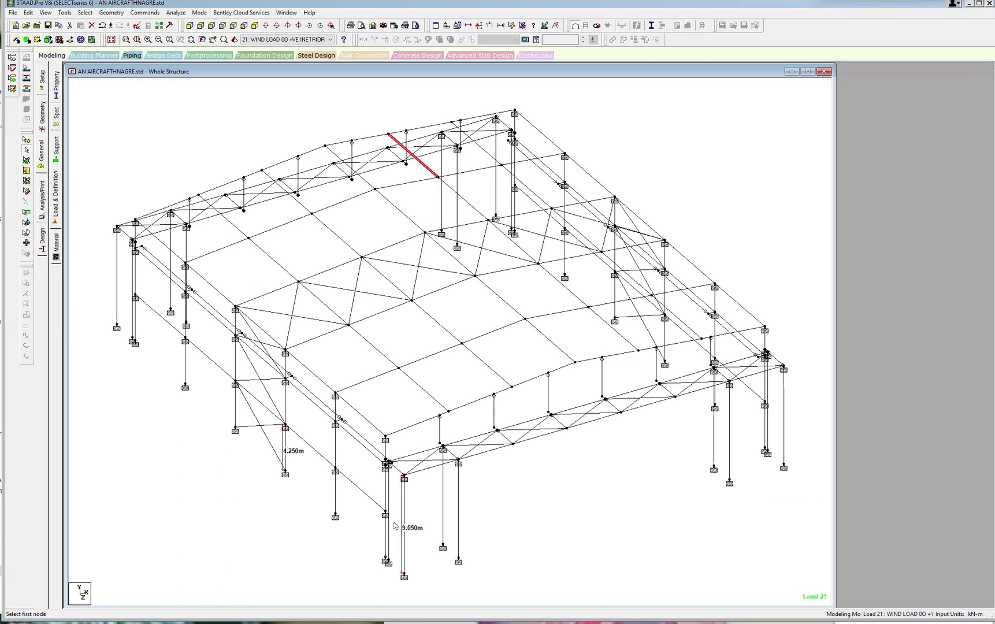
click(57, 86)
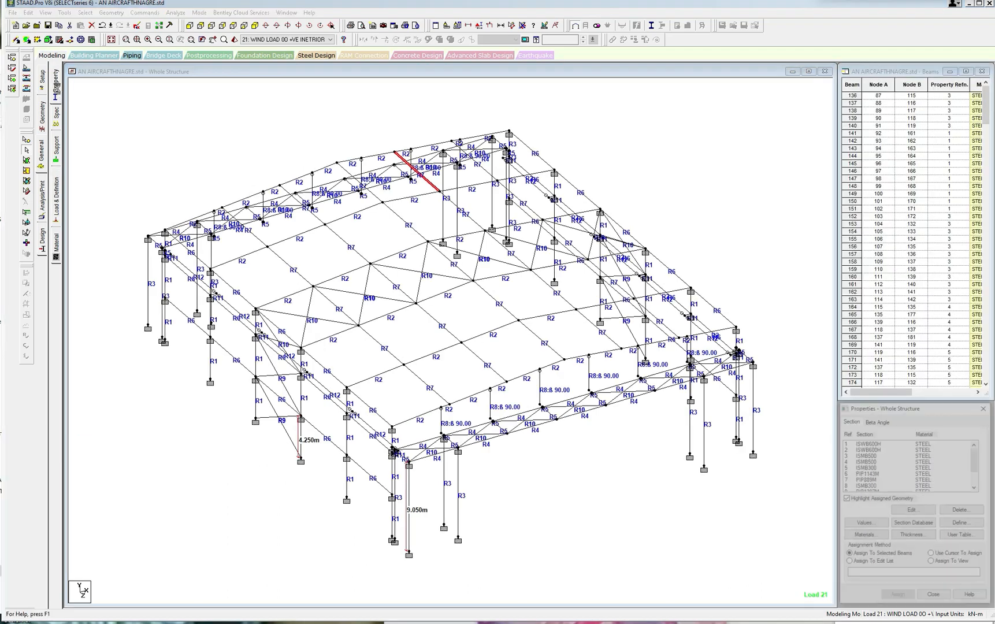
click(393, 513)
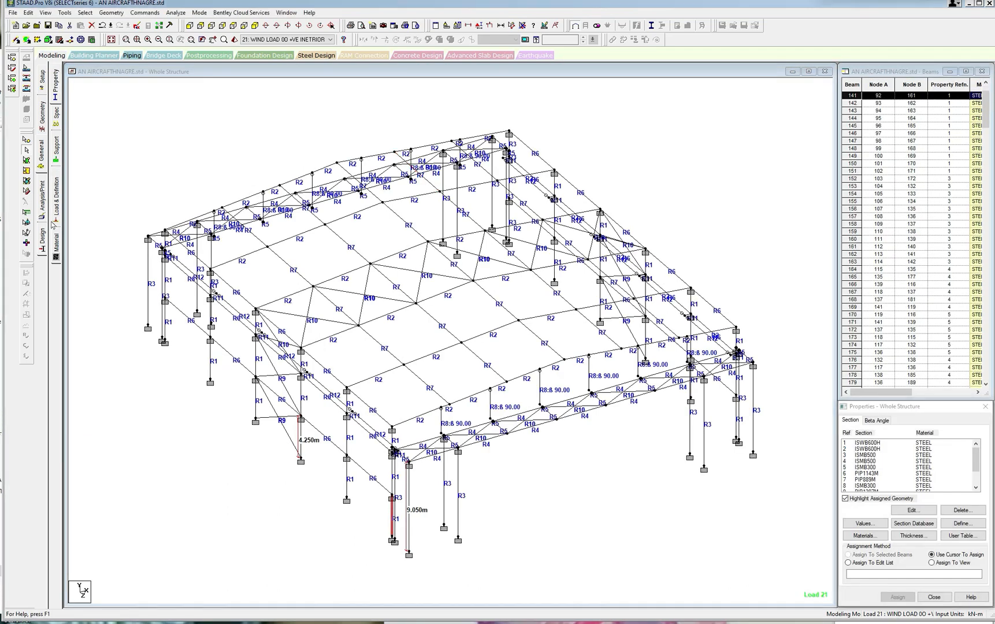
click(56, 197)
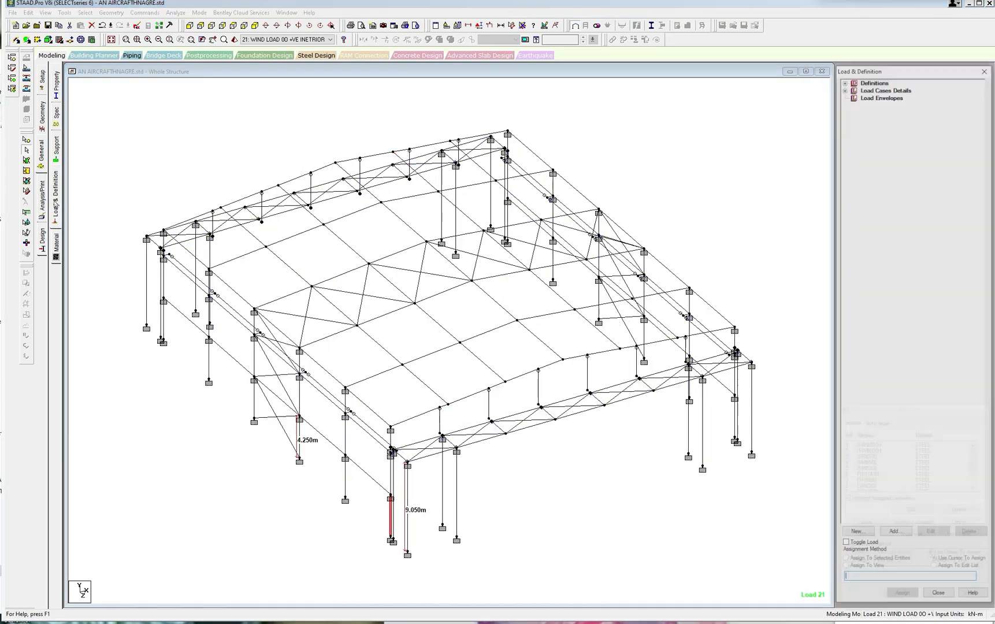
List the load items of cases 12 and 21 and check the second full-length GY uniform load of case 21.
click(845, 87)
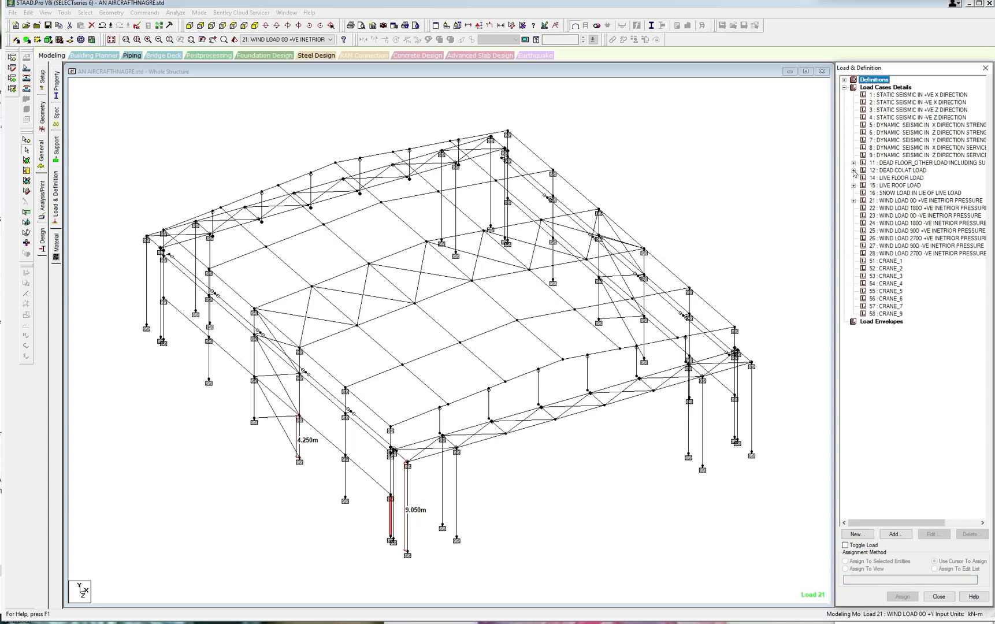
click(854, 171)
click(854, 216)
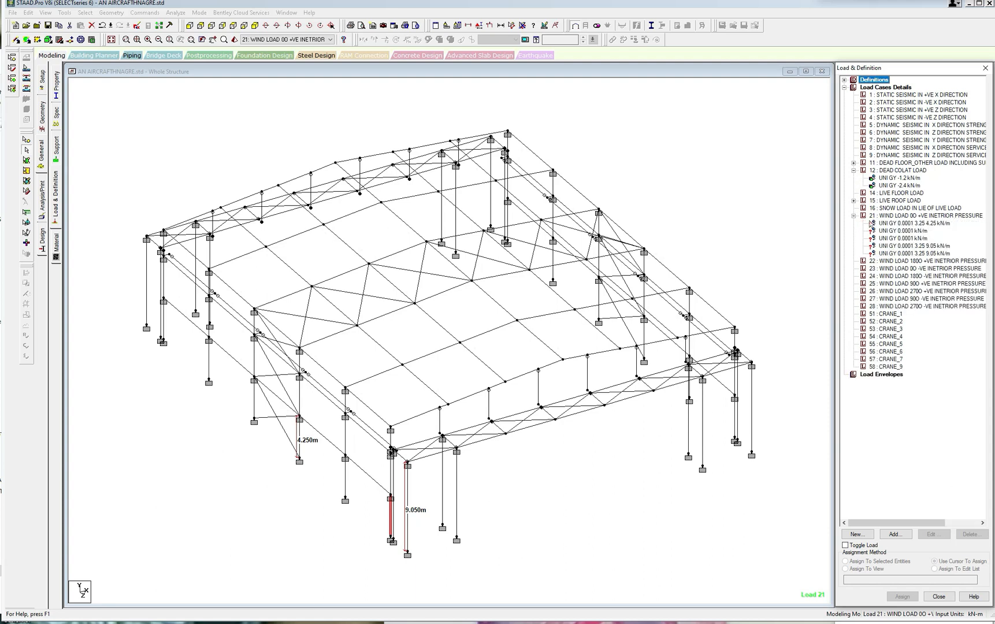
click(905, 227)
click(911, 239)
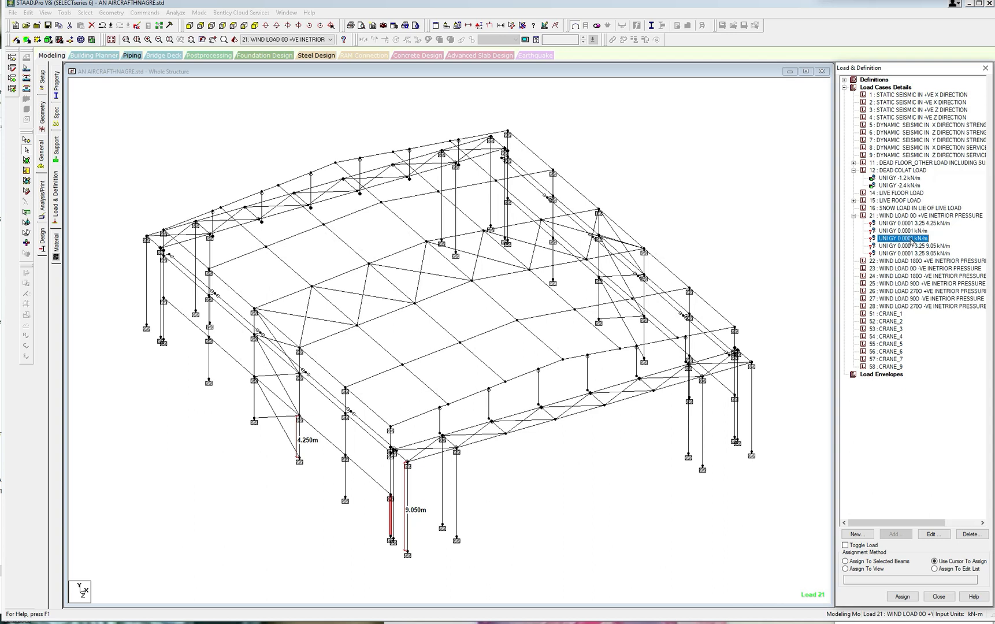
click(931, 535)
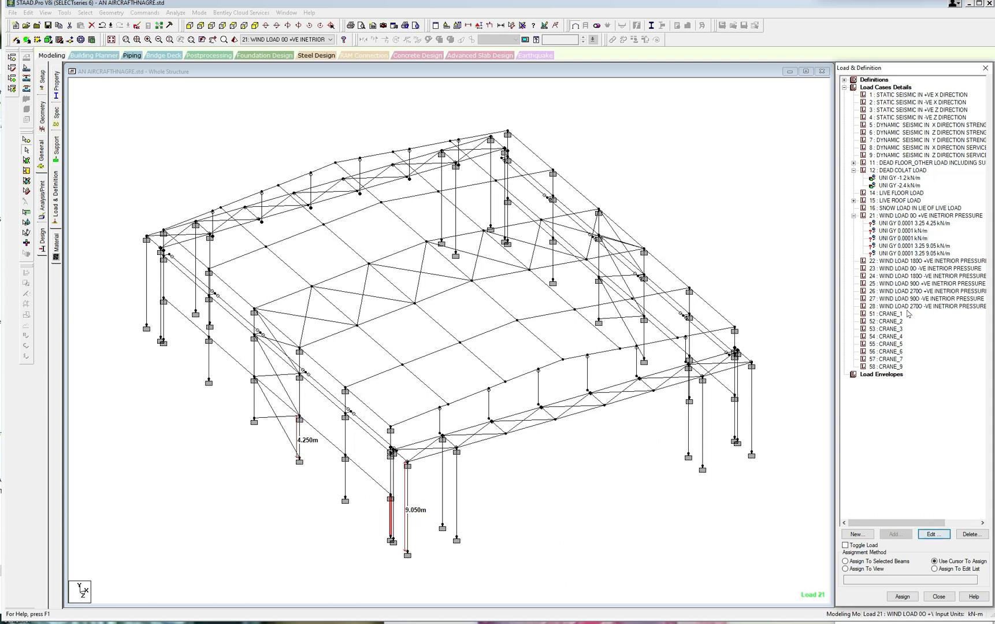
click(908, 239)
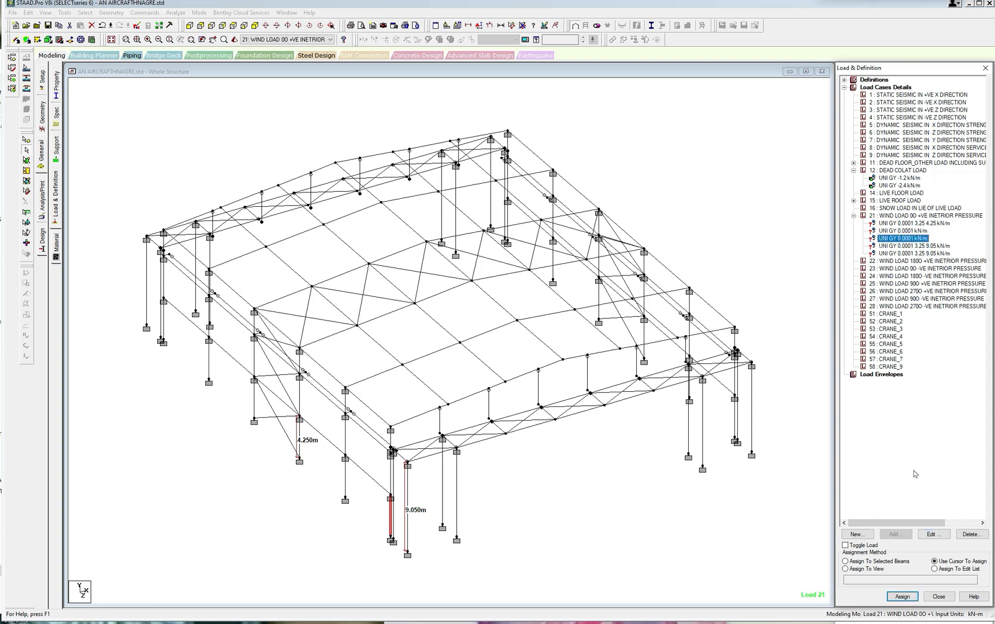
Assign the GY 0.0001 load with distances 3.25 and 4.25 m to the lowest segments of both side-wall corner columns.
click(901, 225)
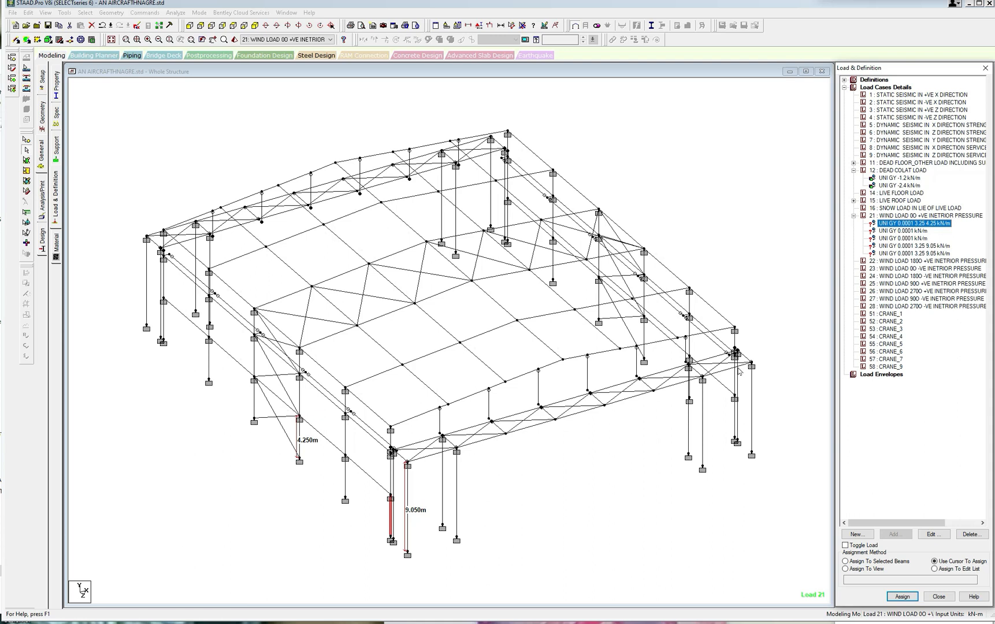
click(165, 324)
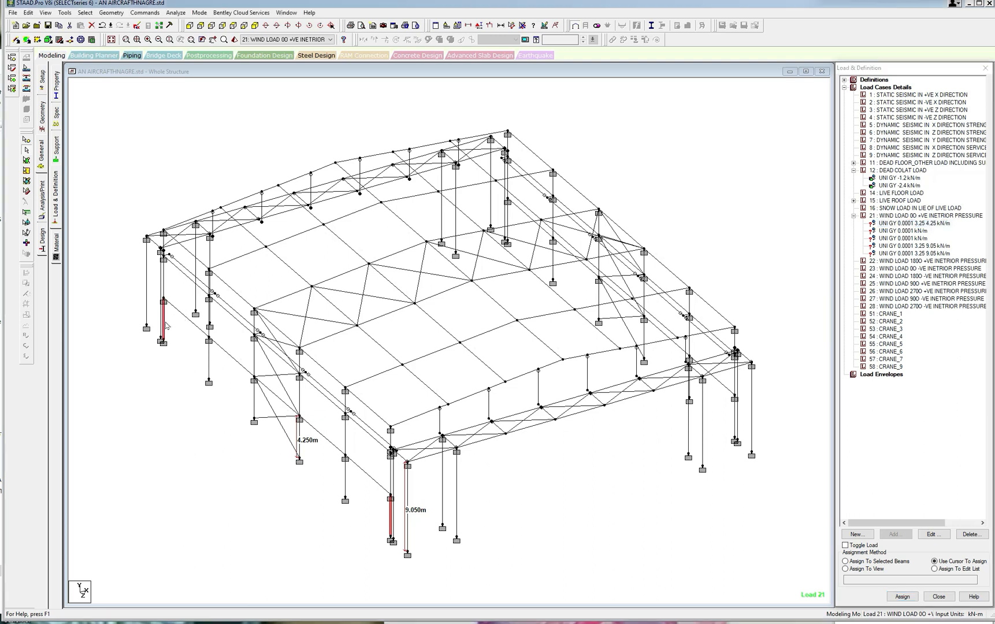
click(847, 561)
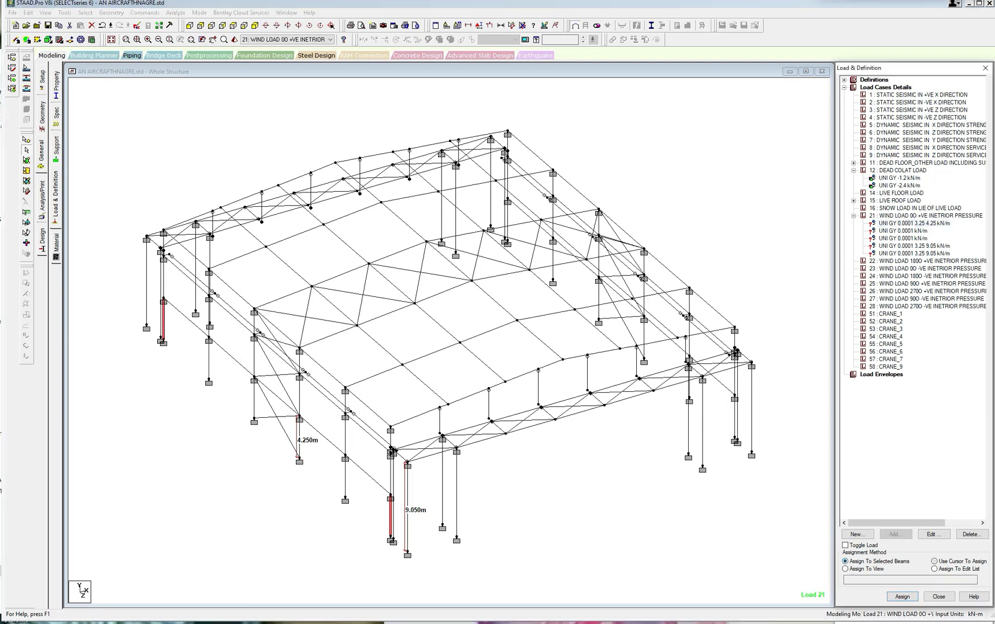
click(902, 596)
click(930, 360)
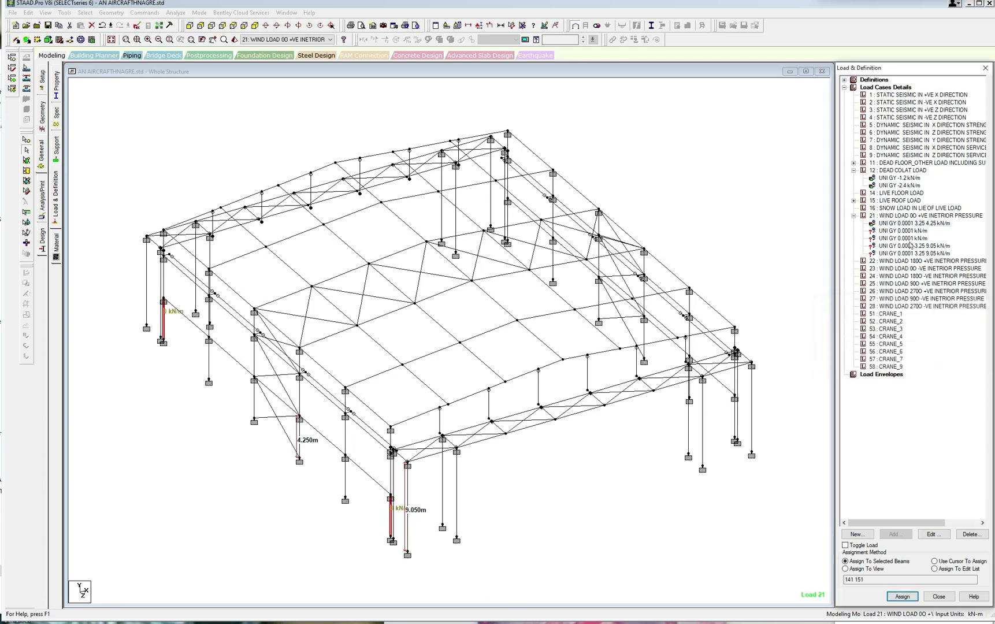
Assign the first full-length GY 0.0001 kN/m load to the middle segments of both side-wall corner columns.
click(913, 231)
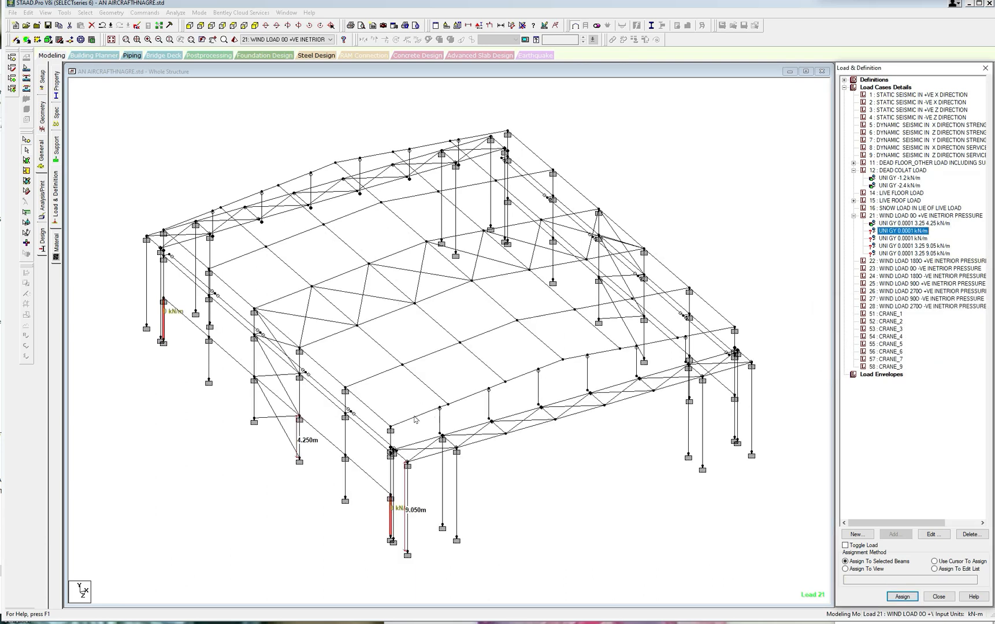
click(389, 465)
scroll(391, 448, up, 4)
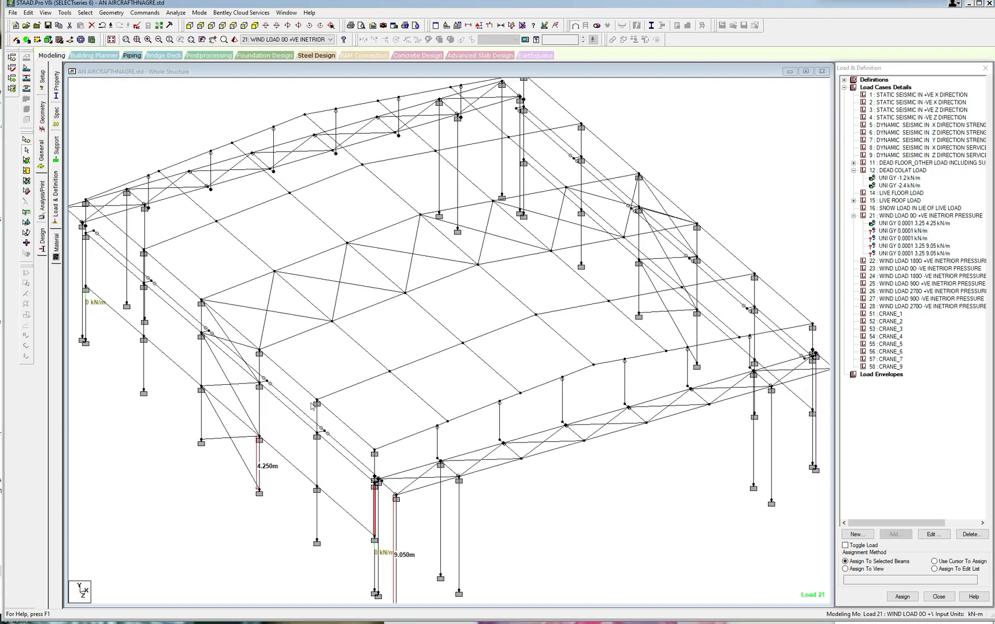
ctrl+click(87, 274)
click(903, 597)
click(929, 361)
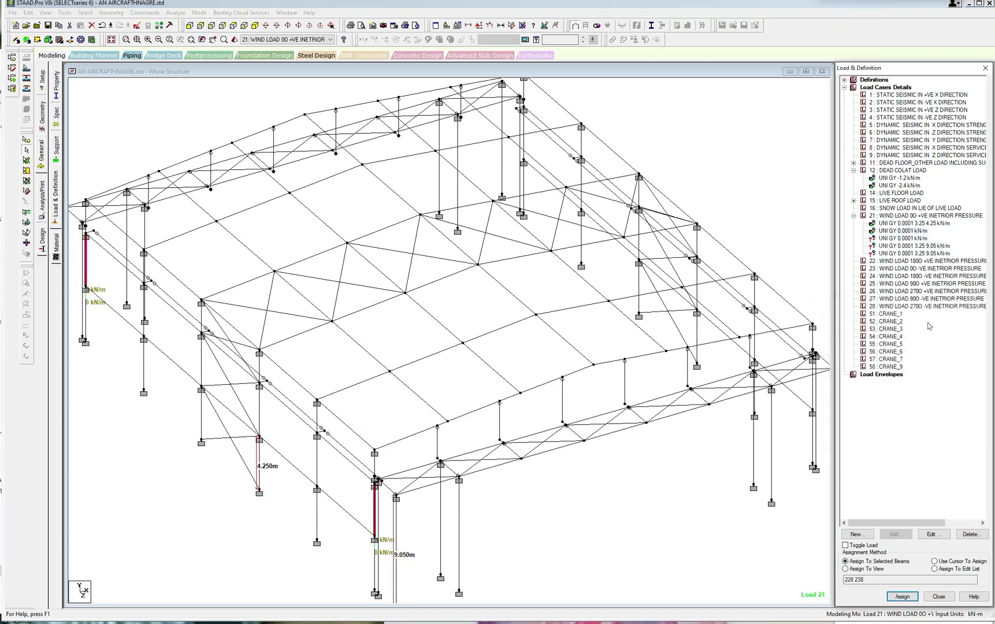
Try to select the top segments of both side-wall corner columns for the second full-length GY 0.0001 kN/m load.
click(894, 239)
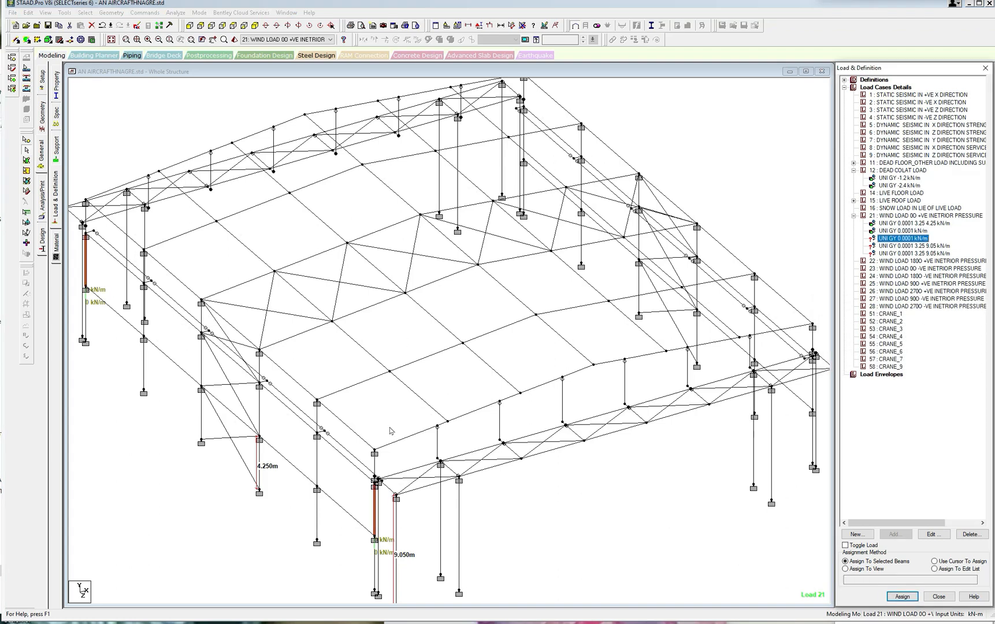
drag(374, 441, 377, 488)
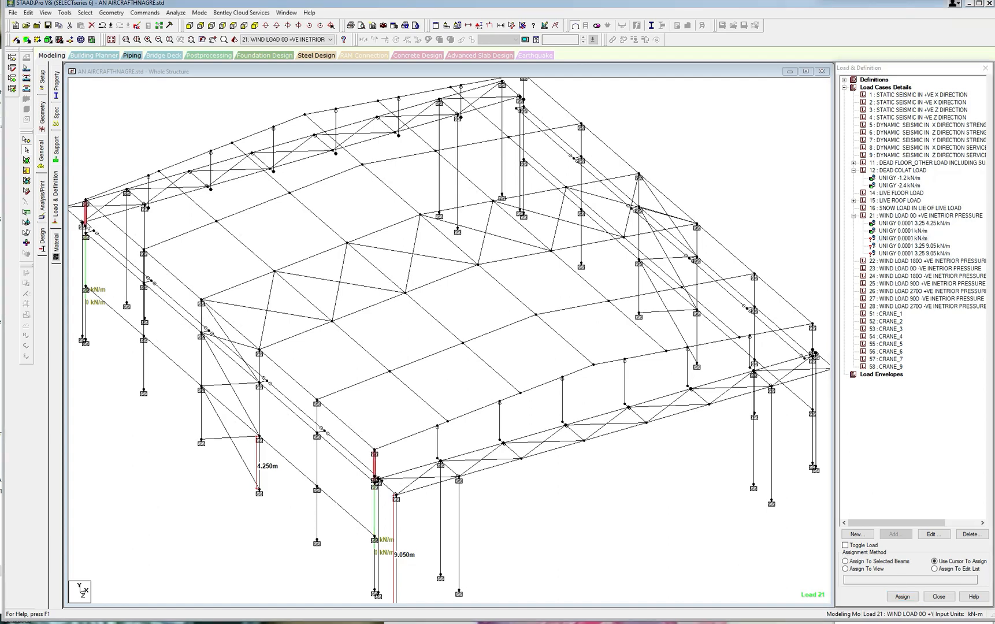
scroll(101, 227, up, 1)
scroll(101, 226, down, 2)
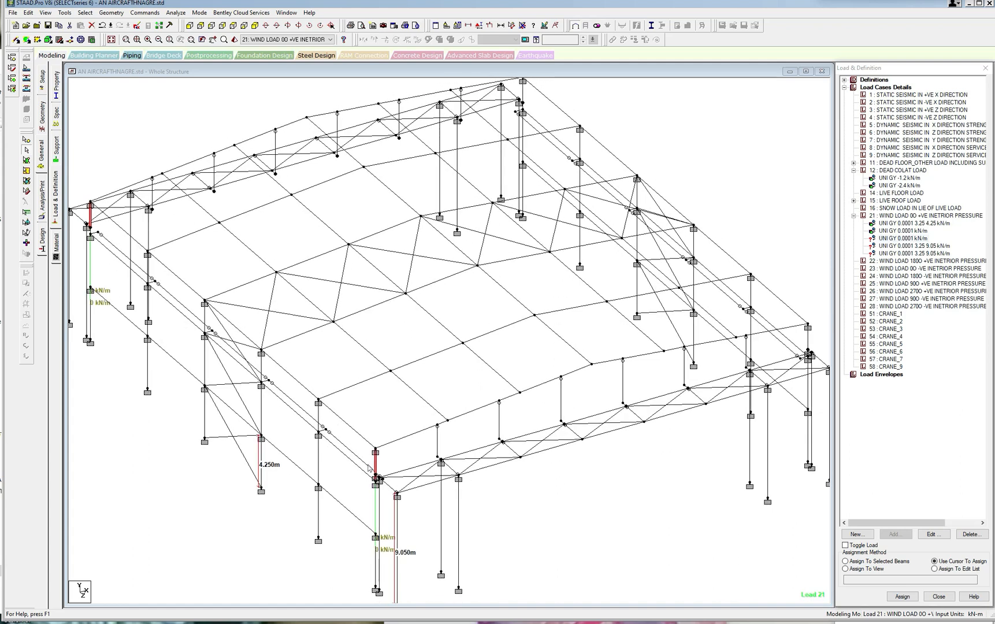
key(Right)
key(Right)
key(Right)
key(Right)
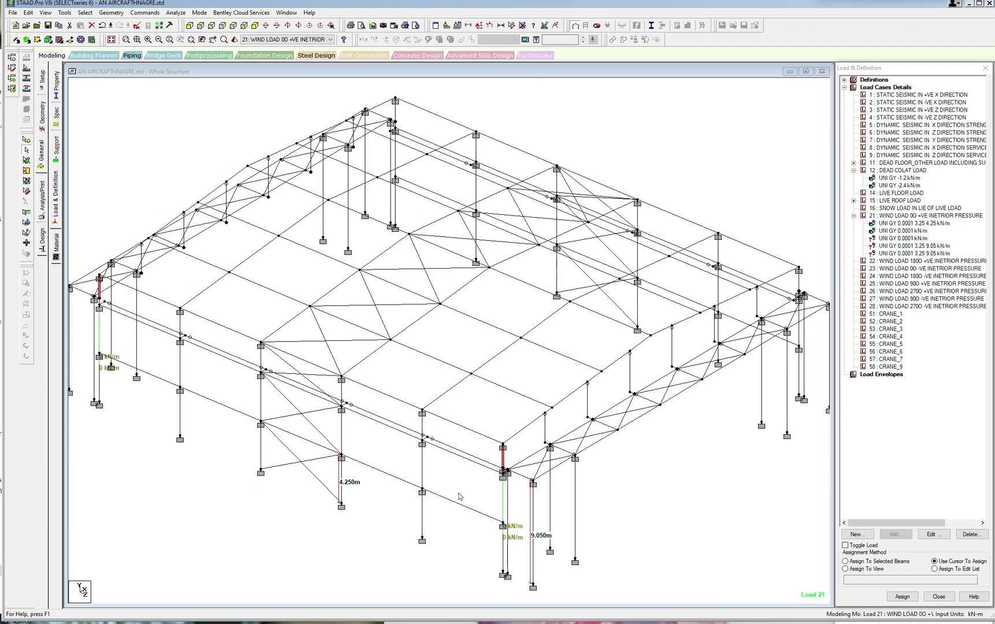
click(521, 497)
scroll(506, 468, up, 2)
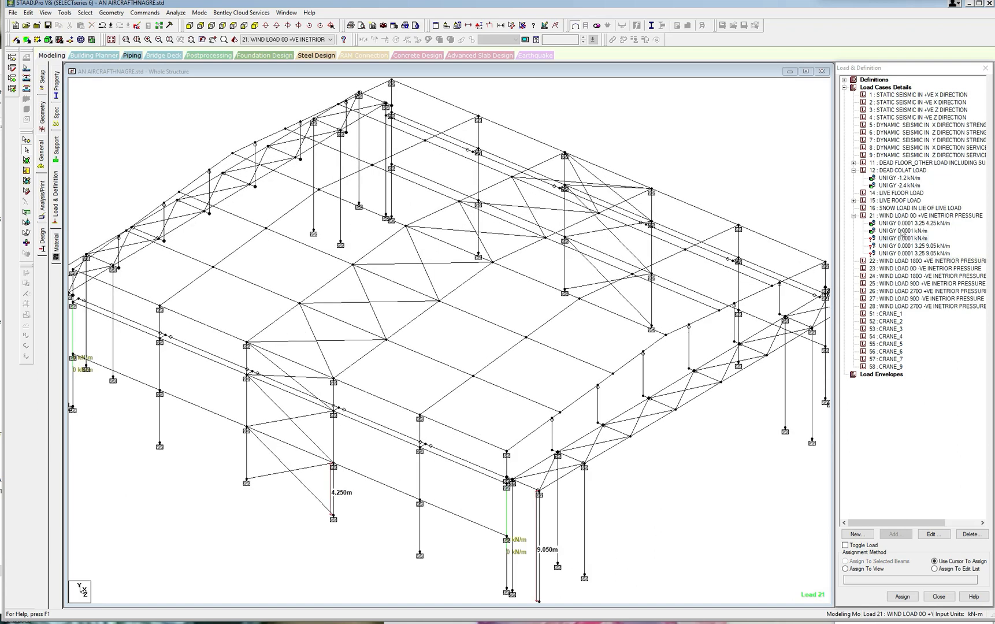
Check the members assigned to the first full-length GY load and pick the near corner column's top segment.
click(902, 232)
scroll(478, 499, up, 1)
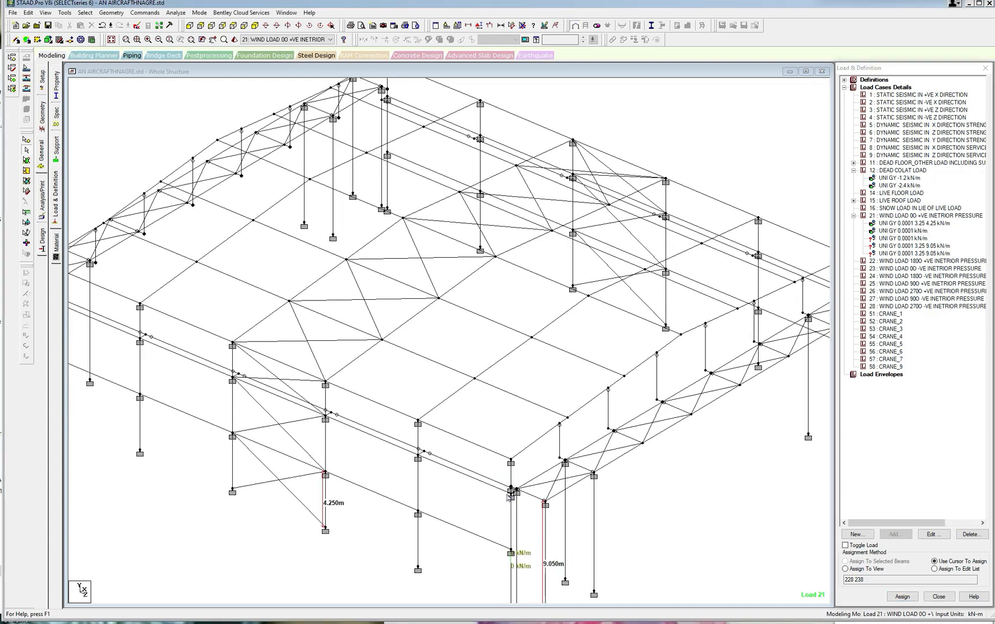
click(509, 495)
click(512, 480)
scroll(518, 484, up, 1)
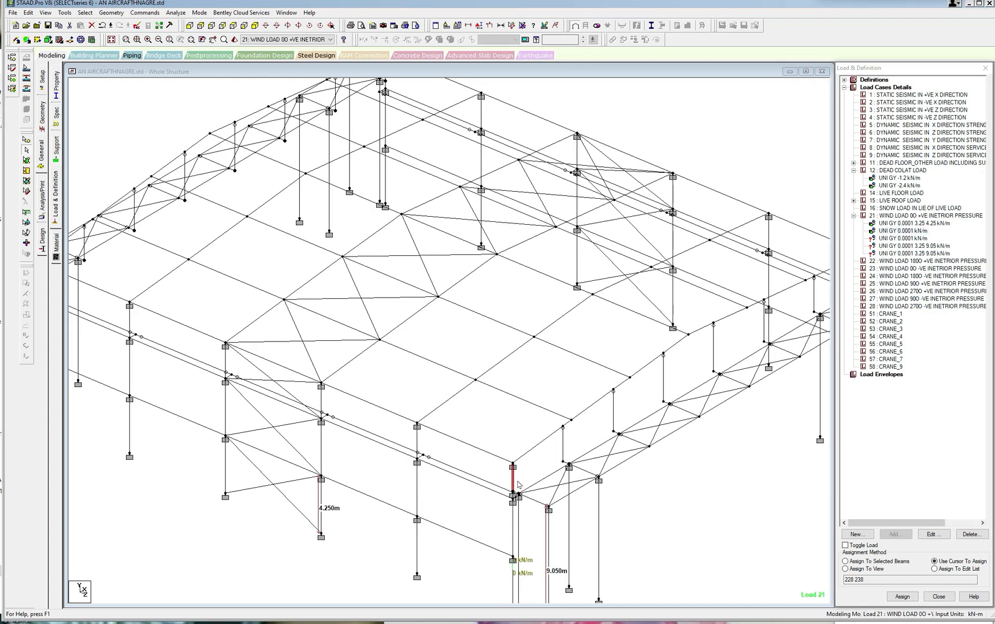
Assign the first full-length GY 0.0001 kN/m load also to the short segments above the middle segments of both side-wall corner columns.
key(Right)
key(Right)
key(Right)
key(Right)
key(Right)
key(Right)
key(Right)
key(Right)
key(Right)
key(Right)
key(Right)
key(Right)
key(Right)
key(Right)
key(Right)
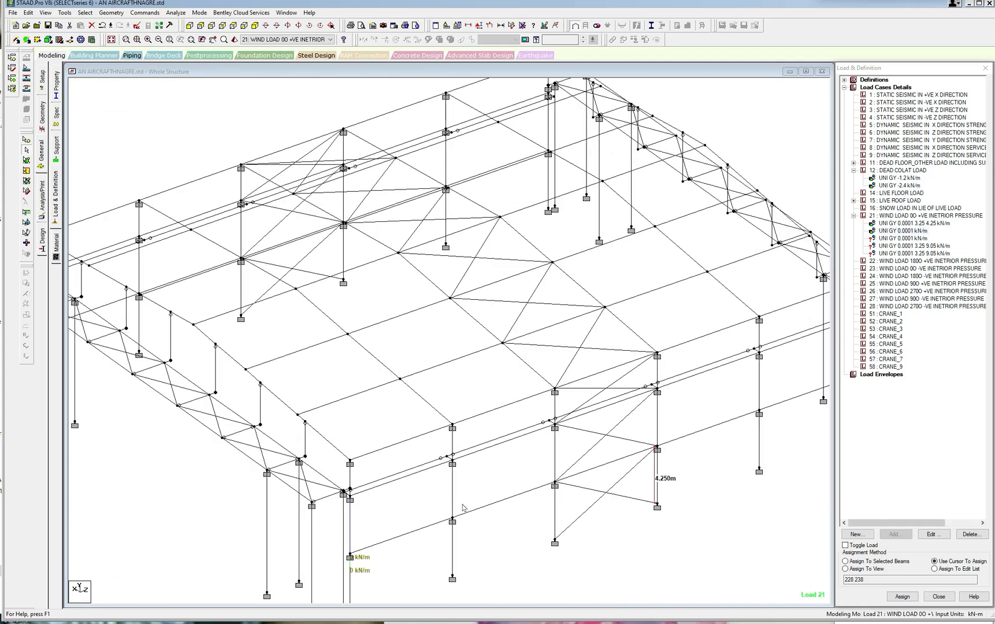
key(Right)
key(Right)
key(Right)
key(Right)
key(Right)
key(Right)
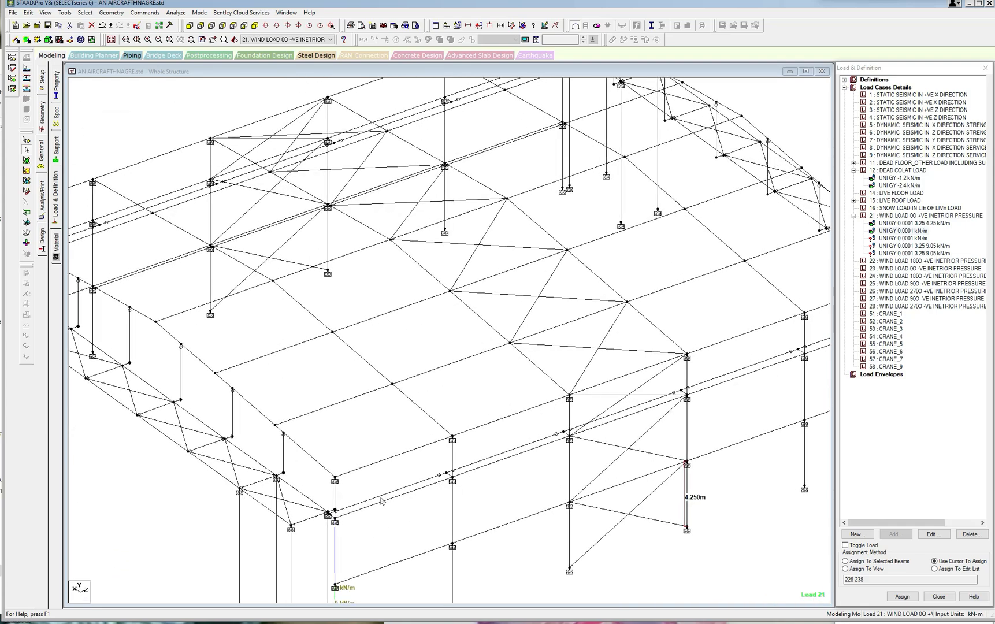
key(Right)
click(327, 529)
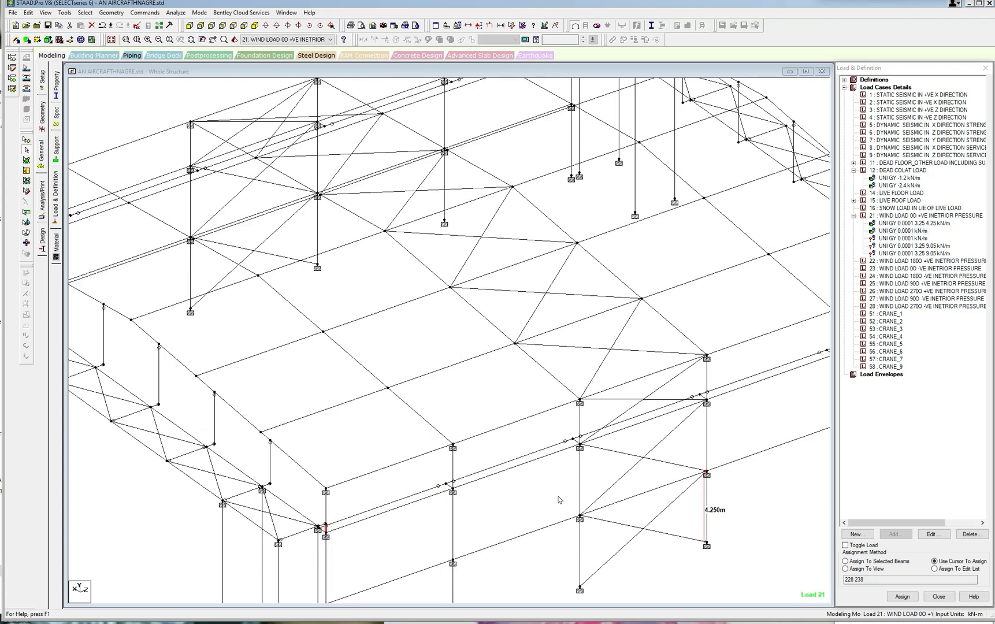
key(Right)
key(Right)
key(Right)
key(Right)
key(Right)
key(Right)
key(Right)
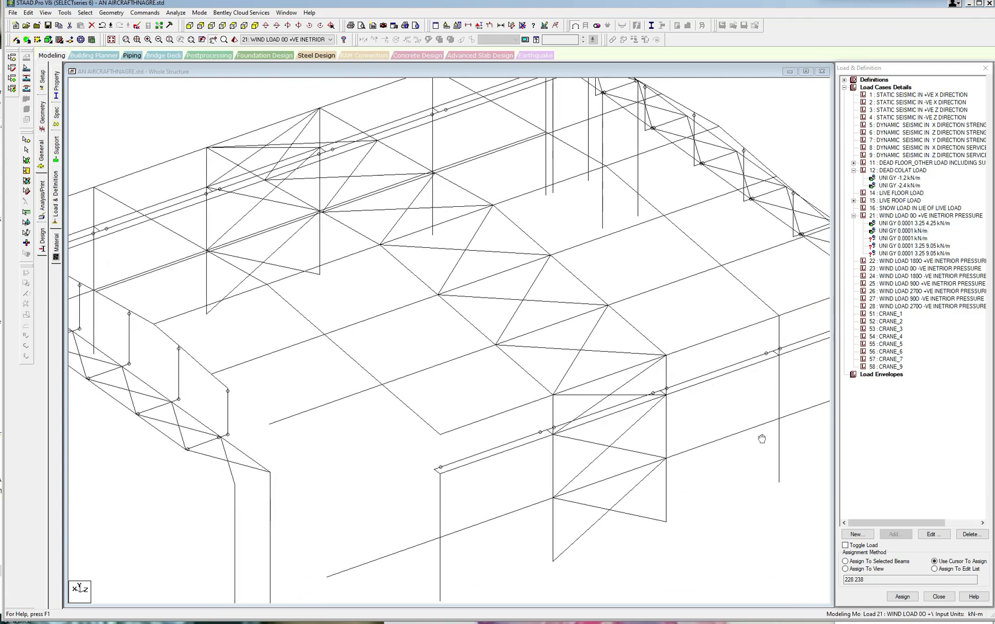
key(Right)
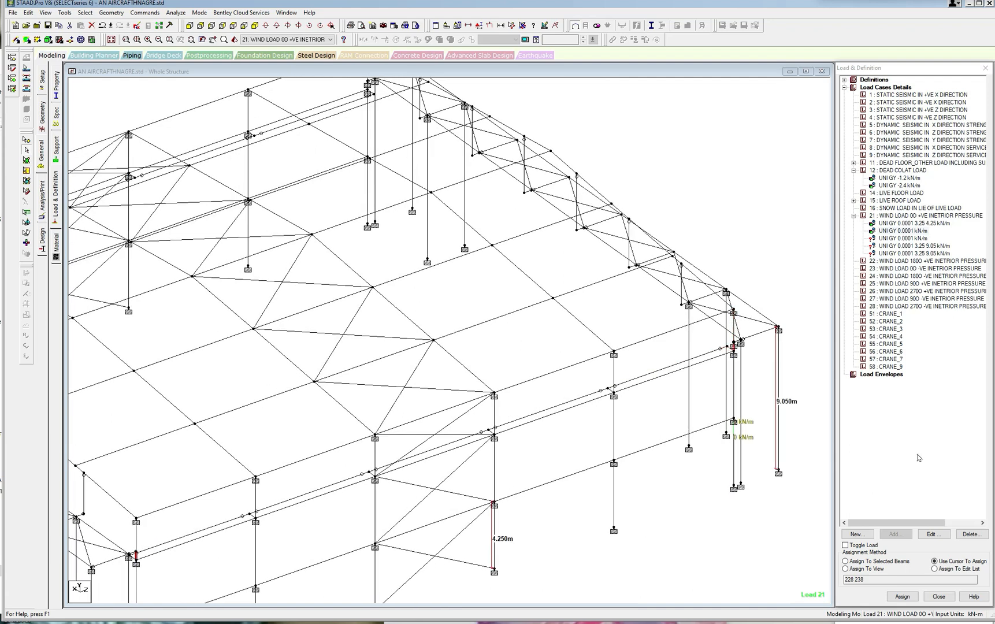
click(848, 559)
click(902, 595)
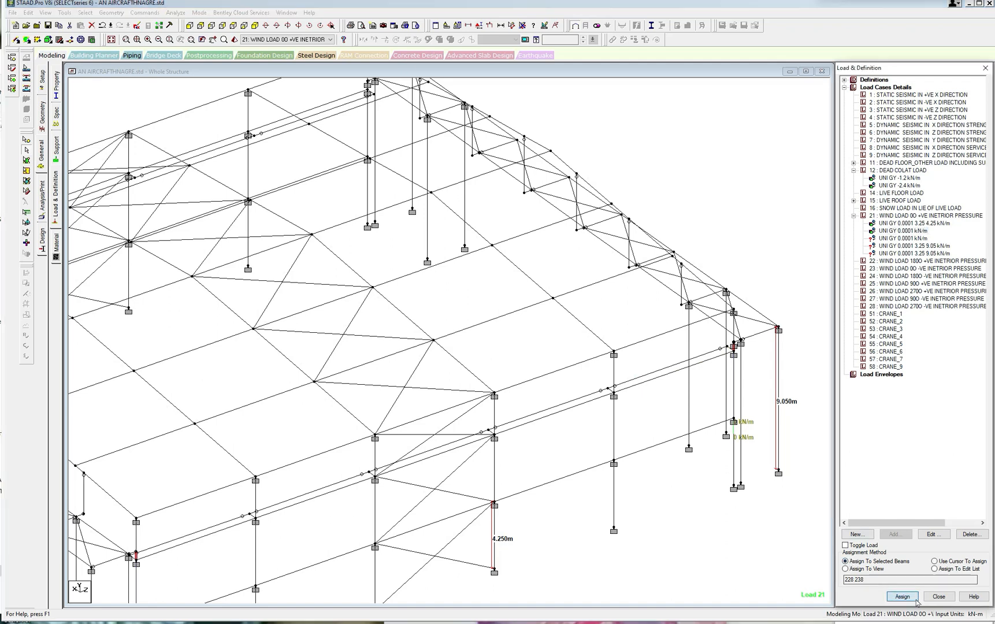
click(937, 360)
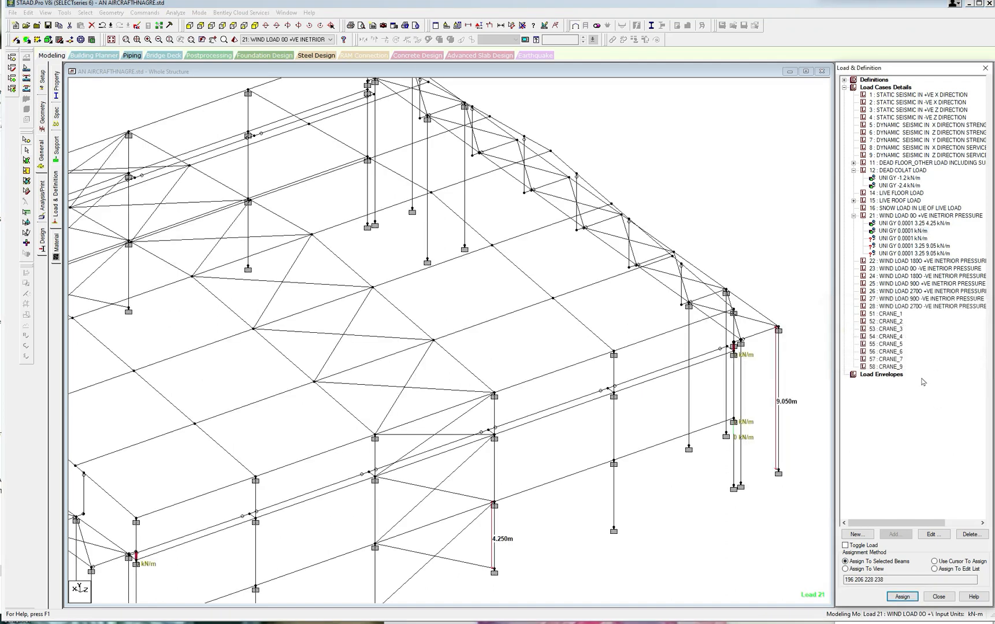
Assign the second full-length GY 0.0001 kN/m load to the top segments of both side-wall corner columns.
click(911, 238)
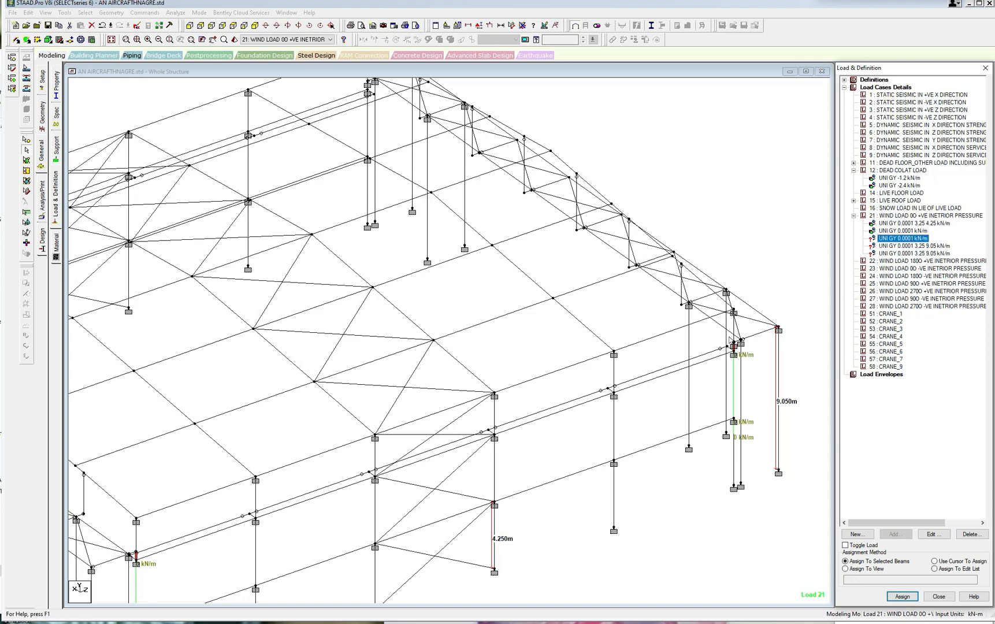
click(734, 328)
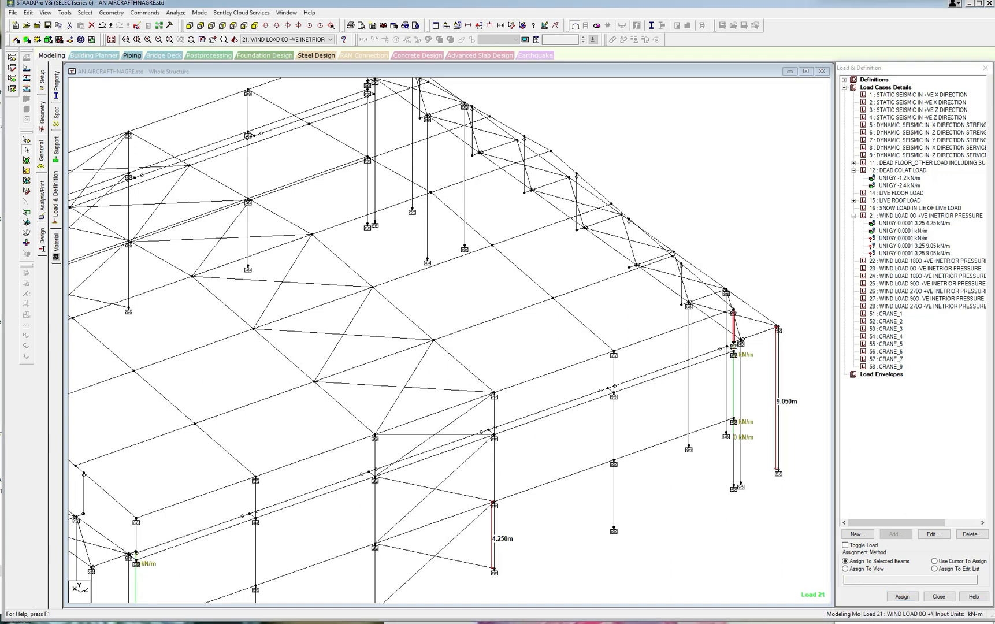
middle_drag(420, 532, 437, 524)
middle_drag(339, 505, 453, 435)
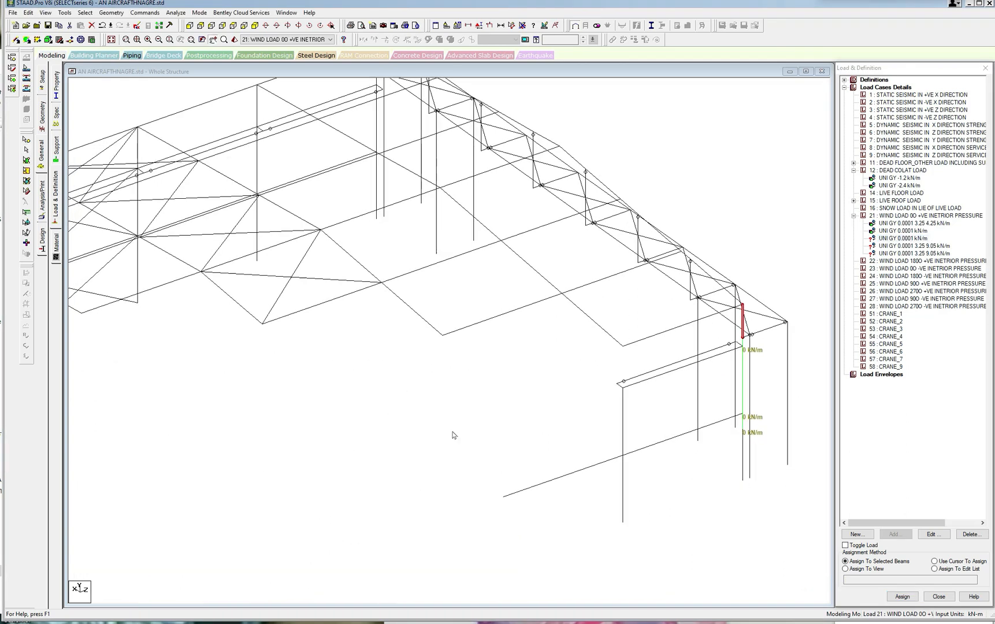
middle_drag(296, 473, 321, 437)
click(146, 531)
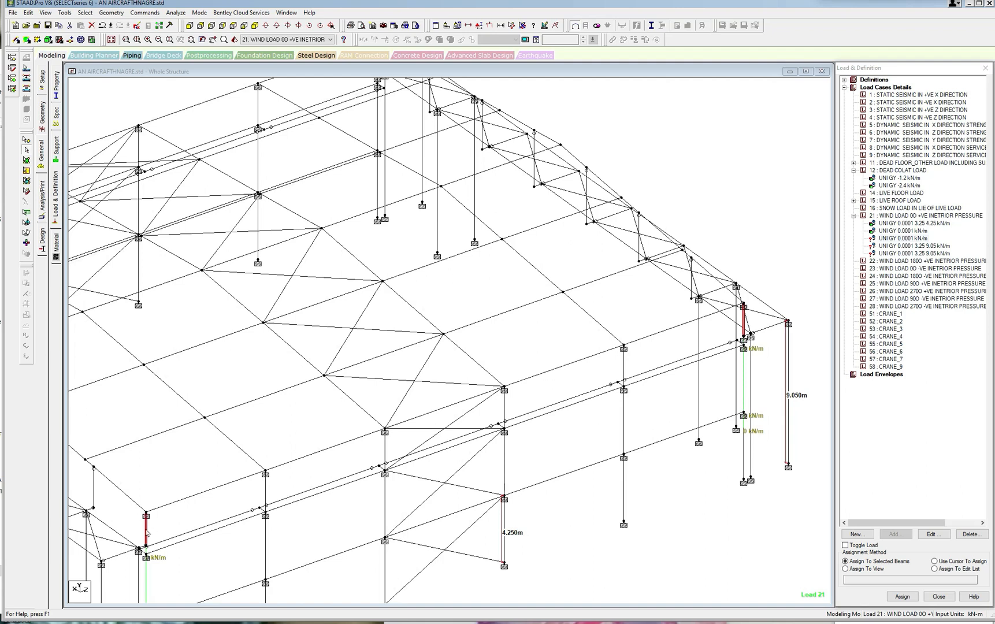
click(898, 598)
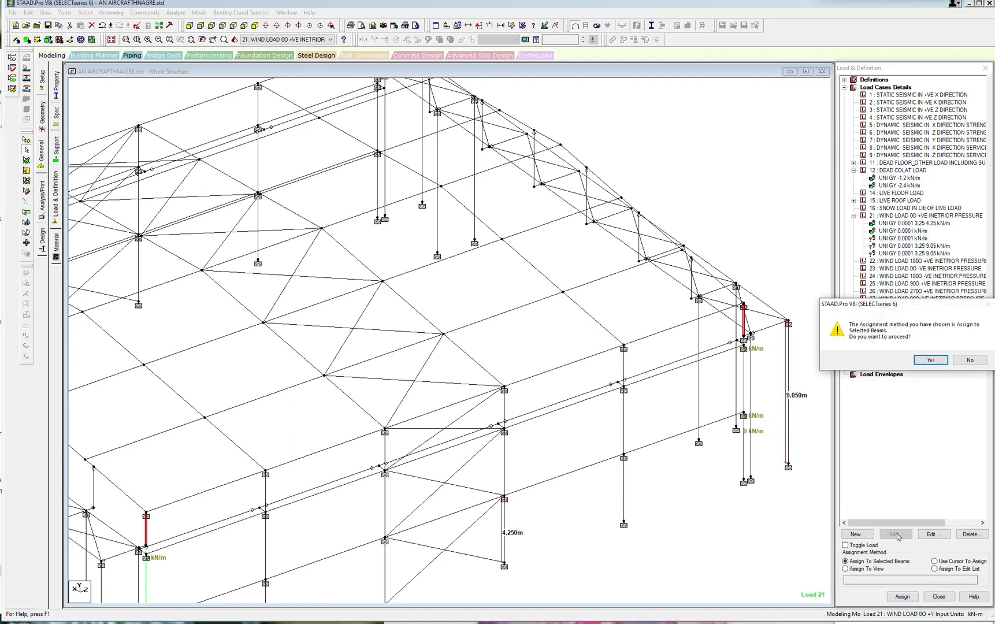
click(931, 371)
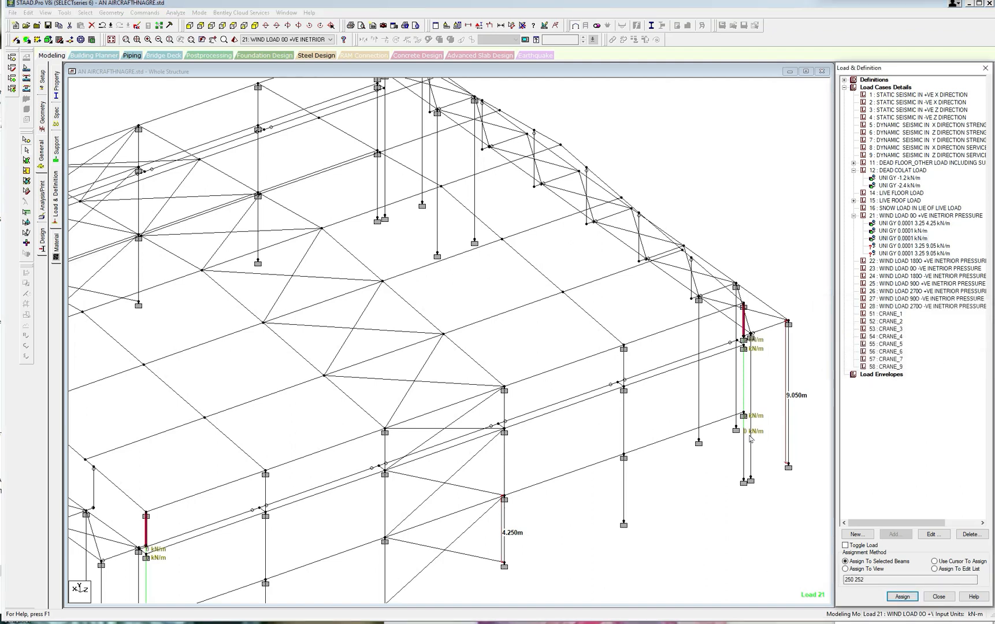
Change the direction of load case 21's uniform load with distances 3.25 and 4.25 m to GX.
click(903, 223)
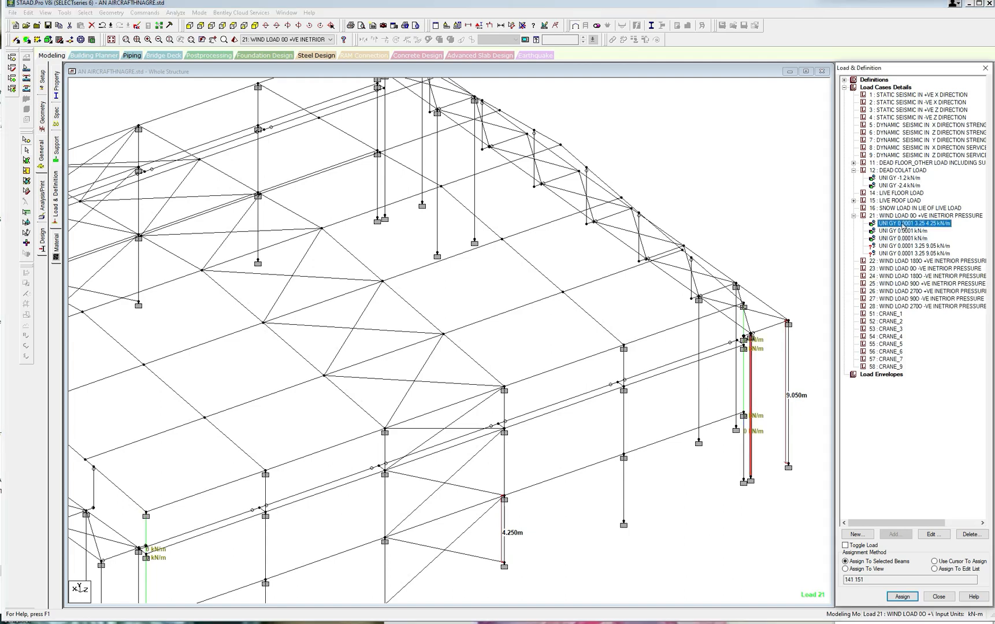
click(933, 535)
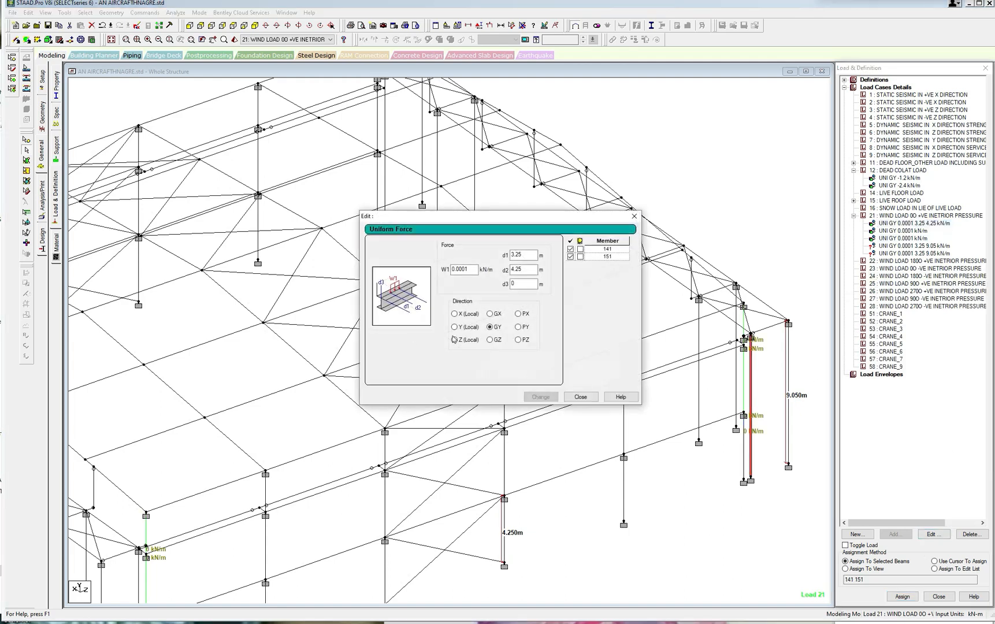
click(490, 314)
click(541, 397)
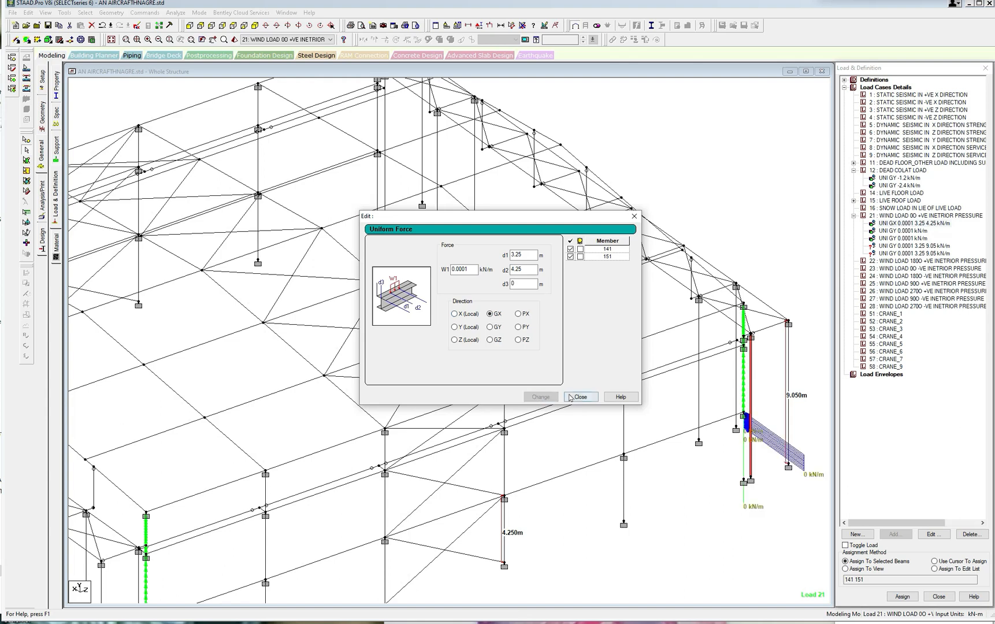
Change the direction of both full-length 0.0001 kN/m uniform loads in load case 21 to GX.
click(904, 231)
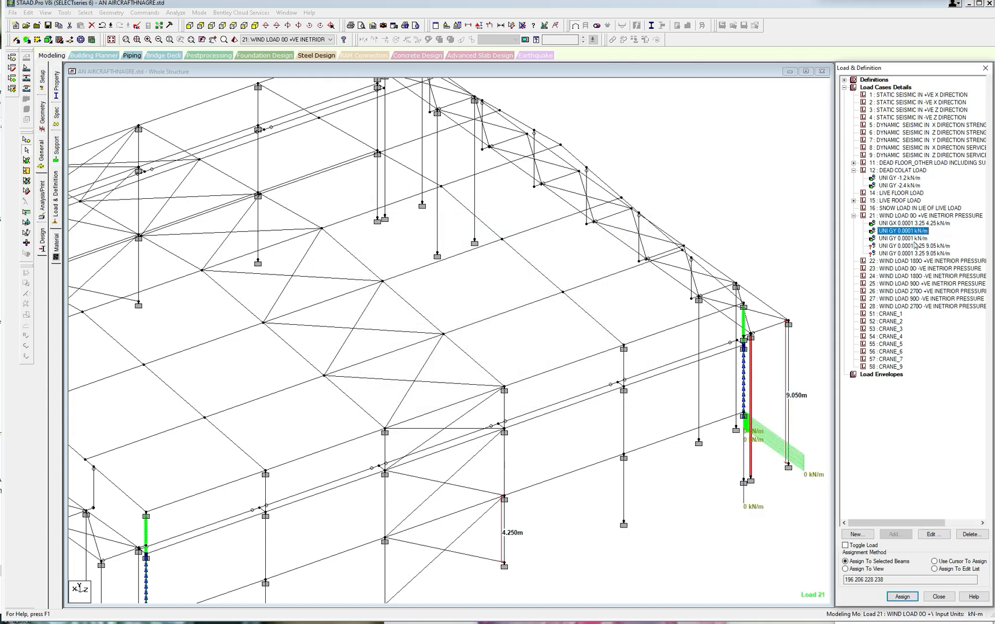
click(933, 535)
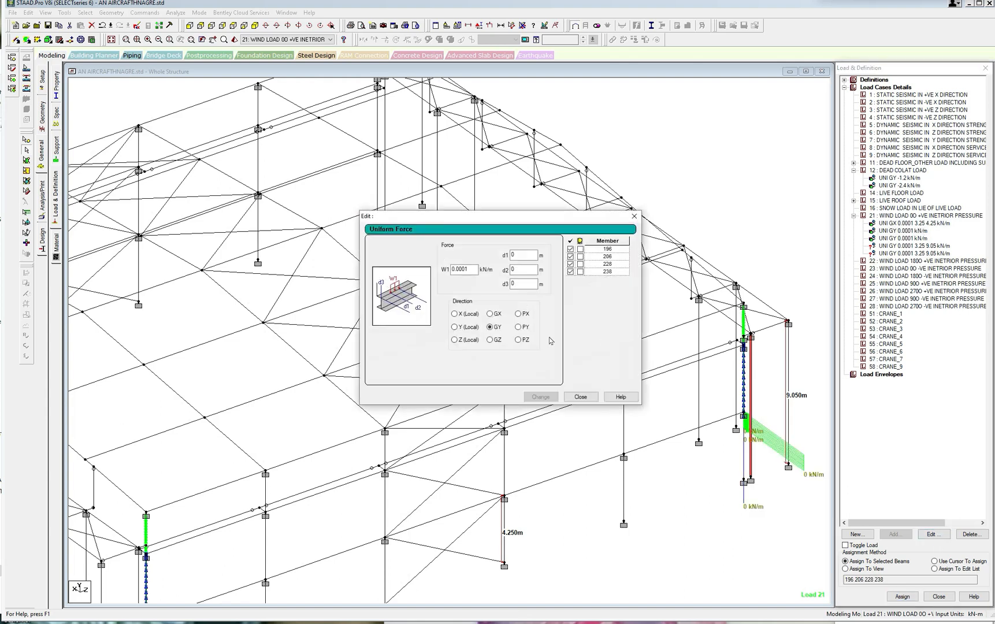
click(490, 314)
click(540, 397)
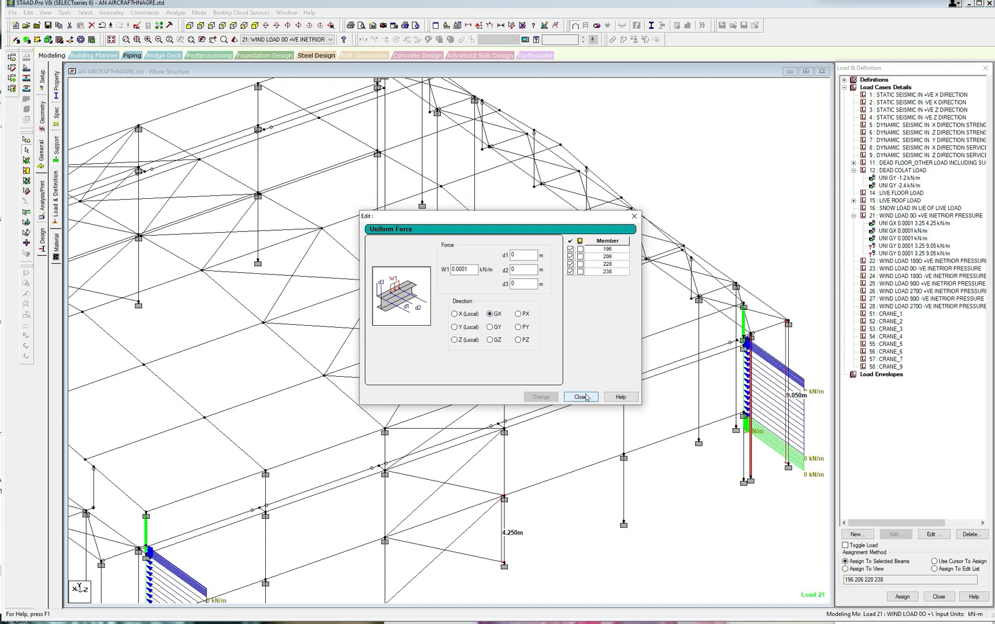
click(581, 397)
click(927, 239)
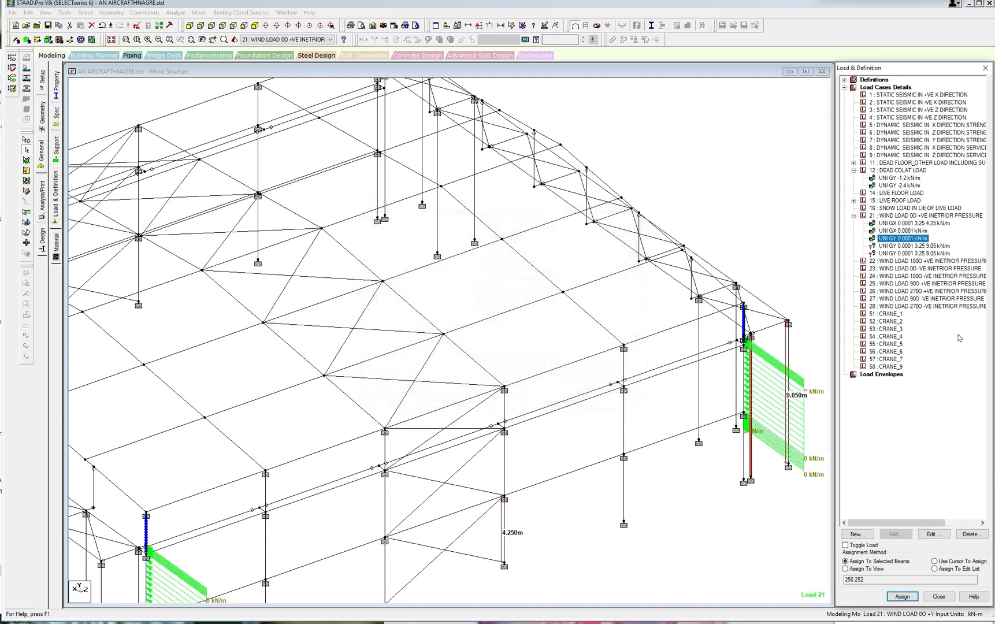
click(933, 534)
click(491, 314)
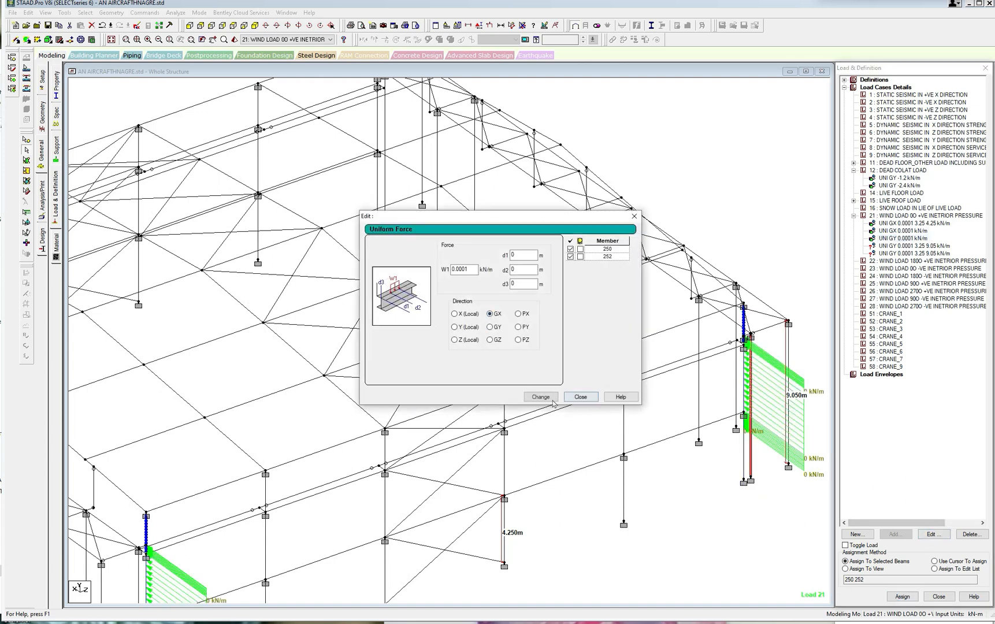
click(540, 397)
click(581, 396)
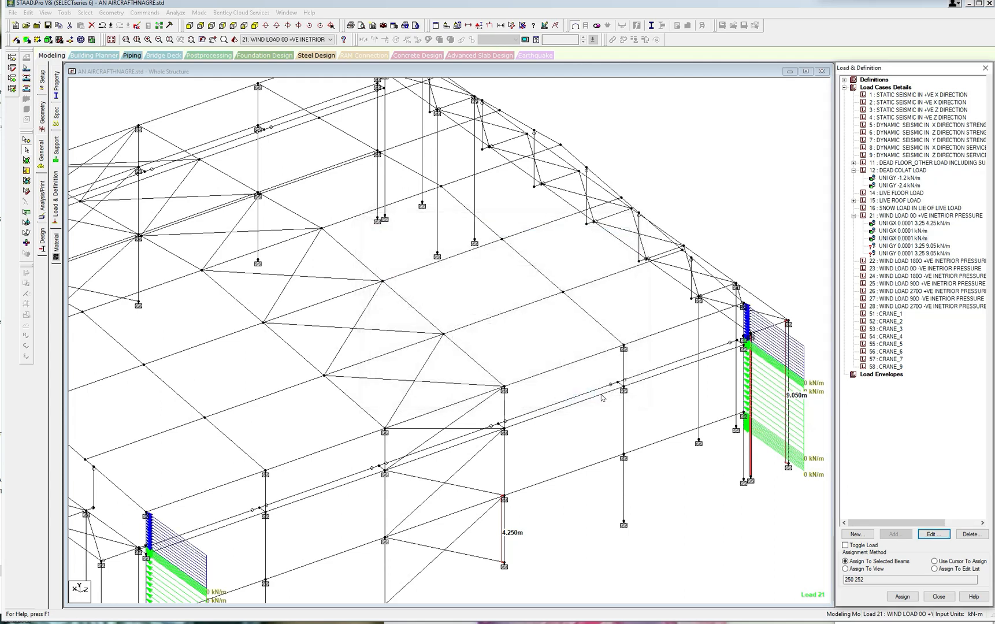
Change the direction of both uniform loads with distances 3.25 and 9.05 m in load case 21 to GX.
click(897, 245)
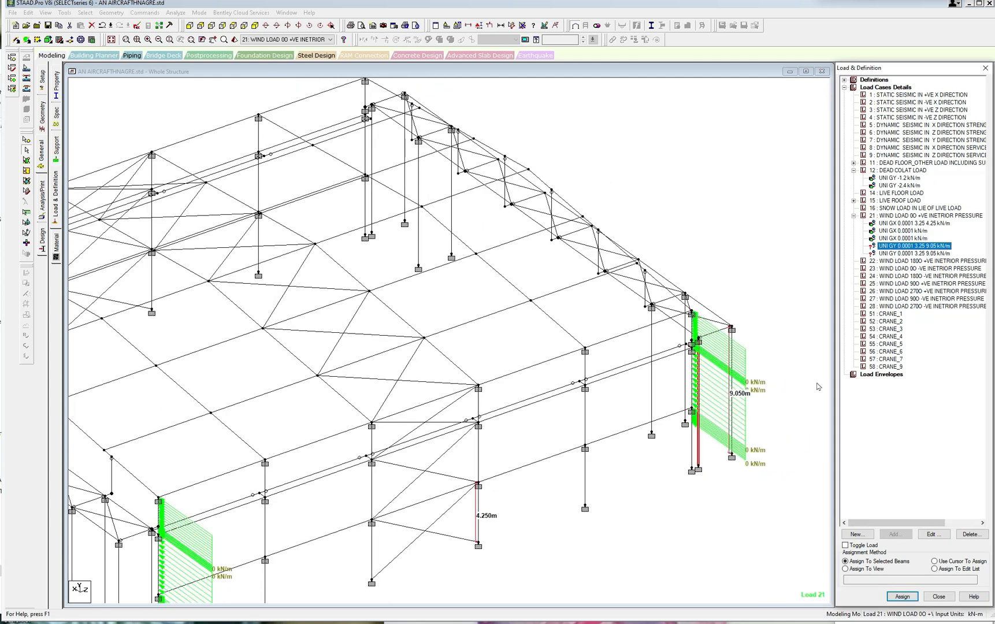
click(934, 534)
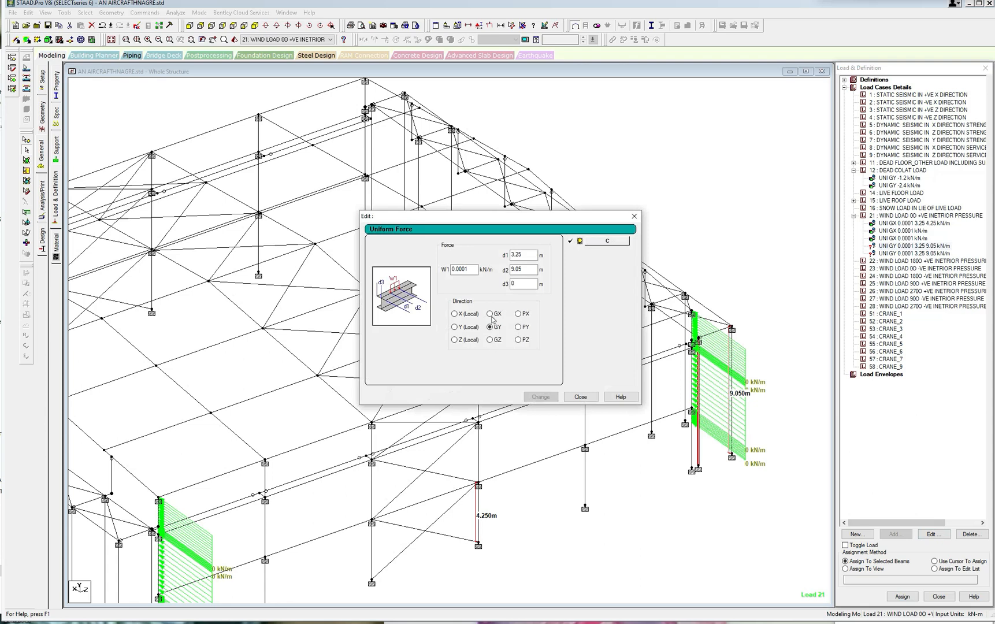
click(491, 314)
click(541, 396)
click(585, 396)
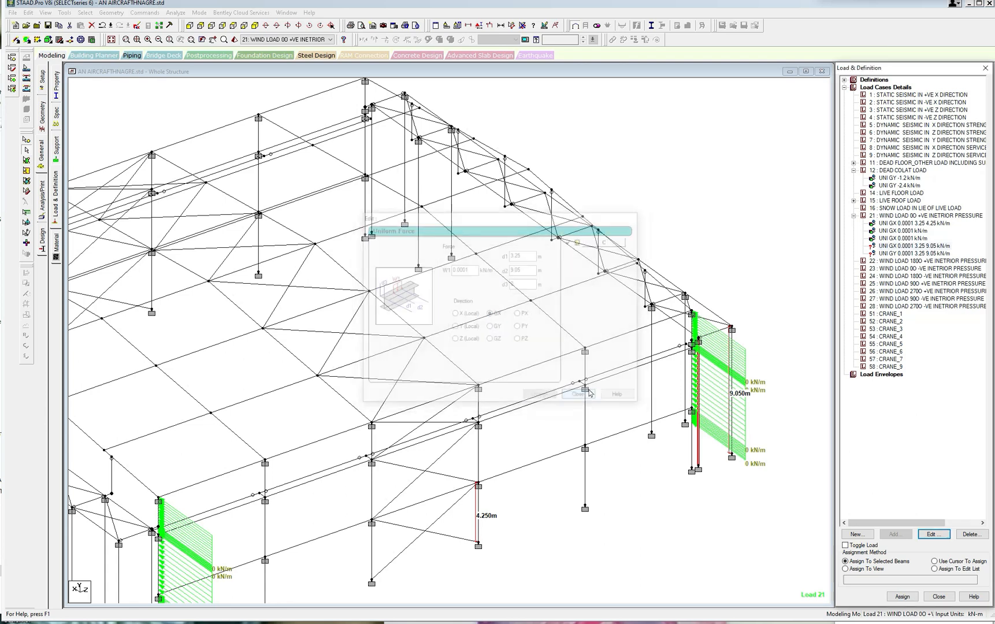
click(892, 253)
click(934, 534)
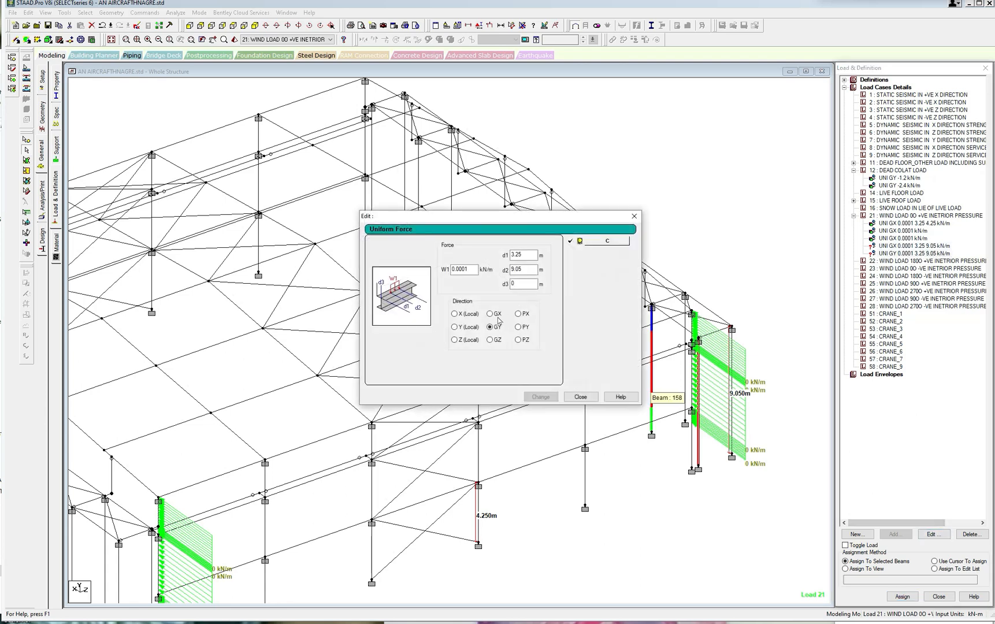
click(541, 397)
click(581, 396)
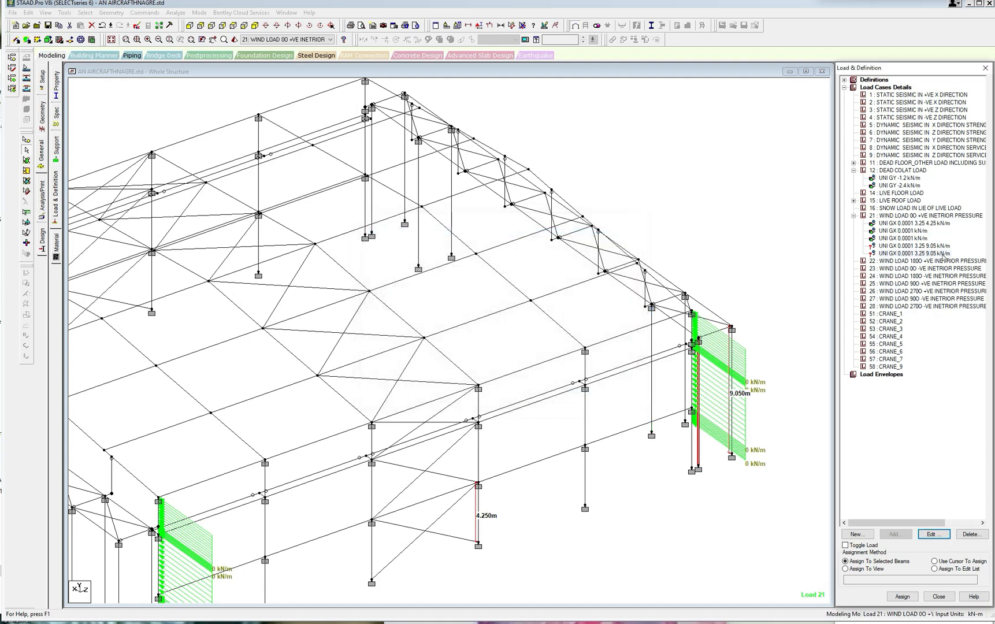
Assign the first GX 0.0001 load with distances 3.25 and 9.05 m to the full-height columns directly beside both side-wall corner columns.
click(934, 247)
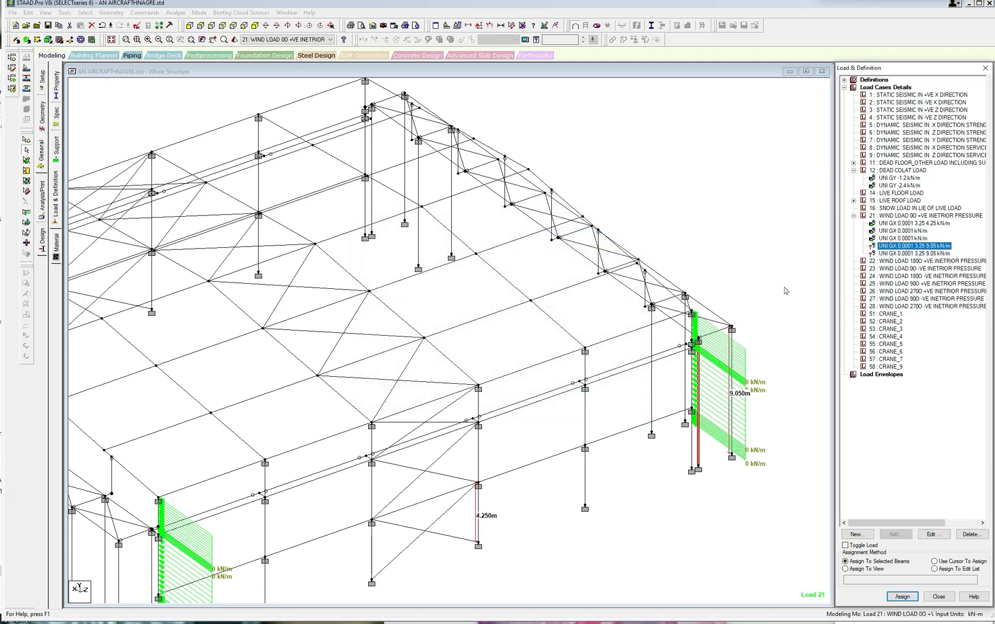
scroll(529, 377, down, 2)
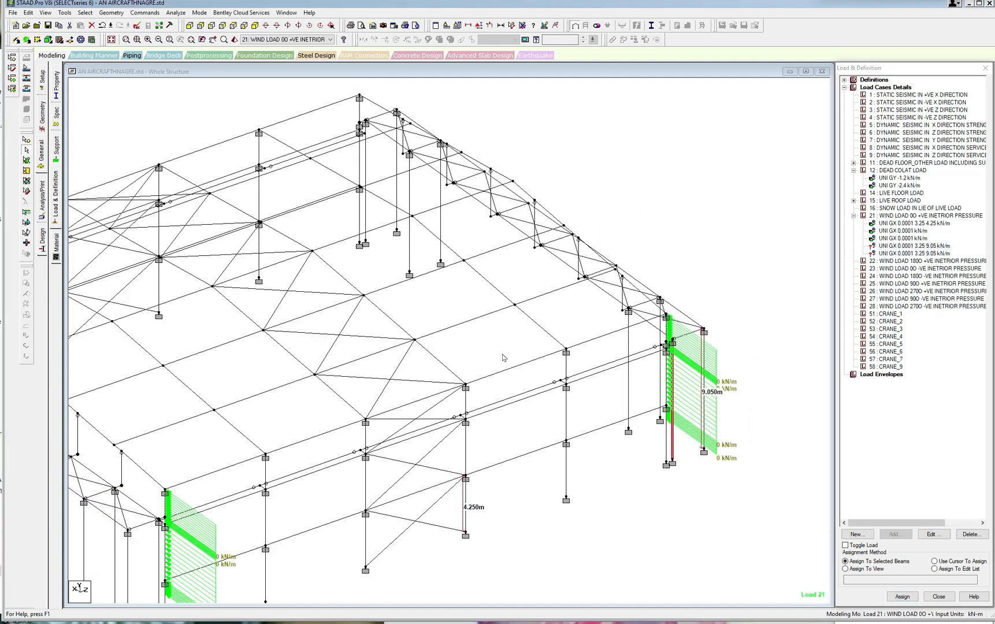
scroll(504, 359, down, 1)
middle_drag(504, 359, 560, 290)
scroll(221, 501, up, 1)
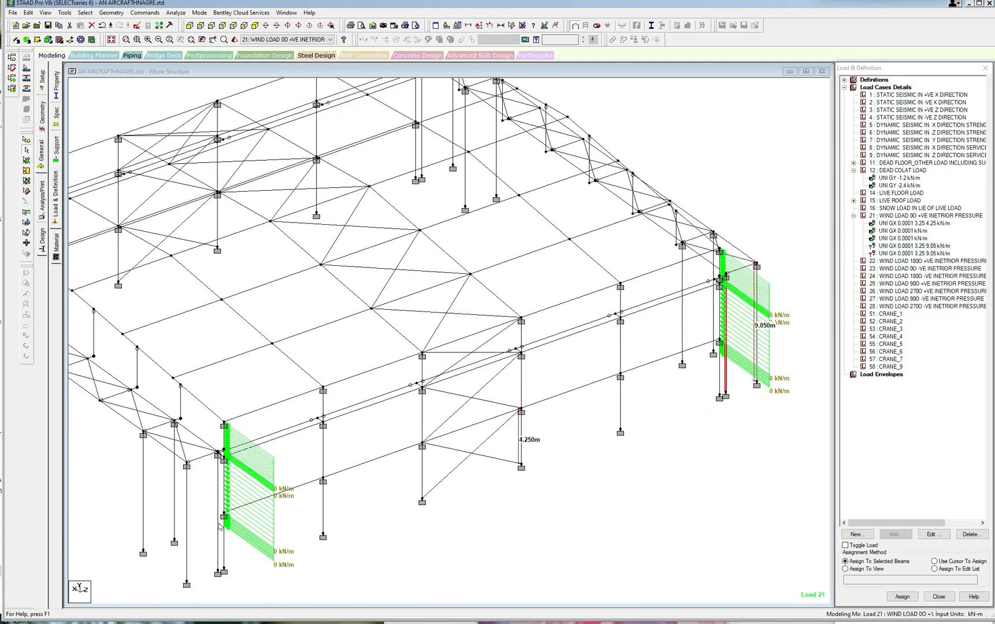
click(218, 525)
click(901, 597)
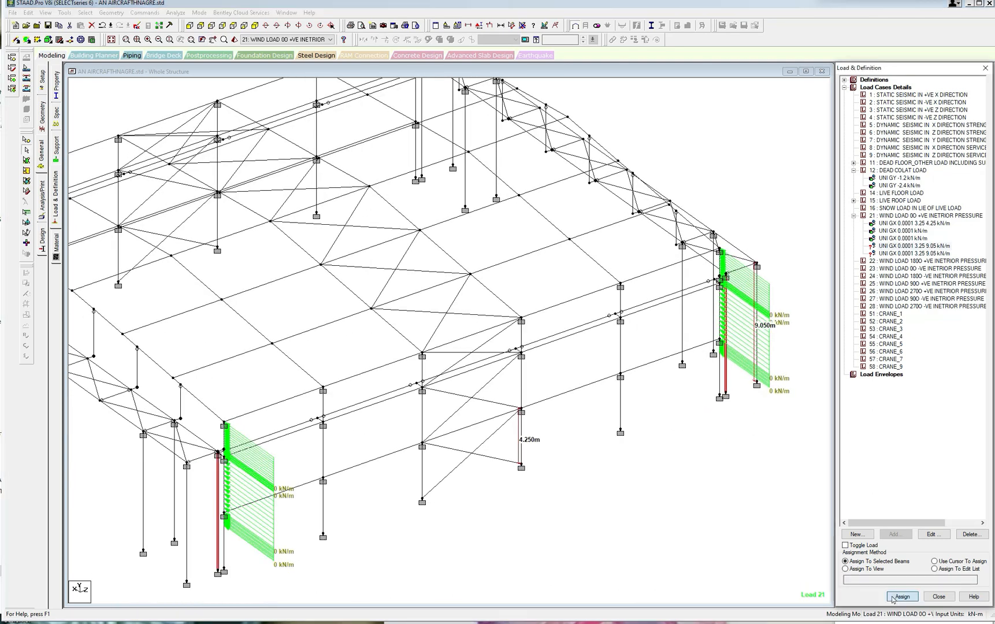
click(928, 359)
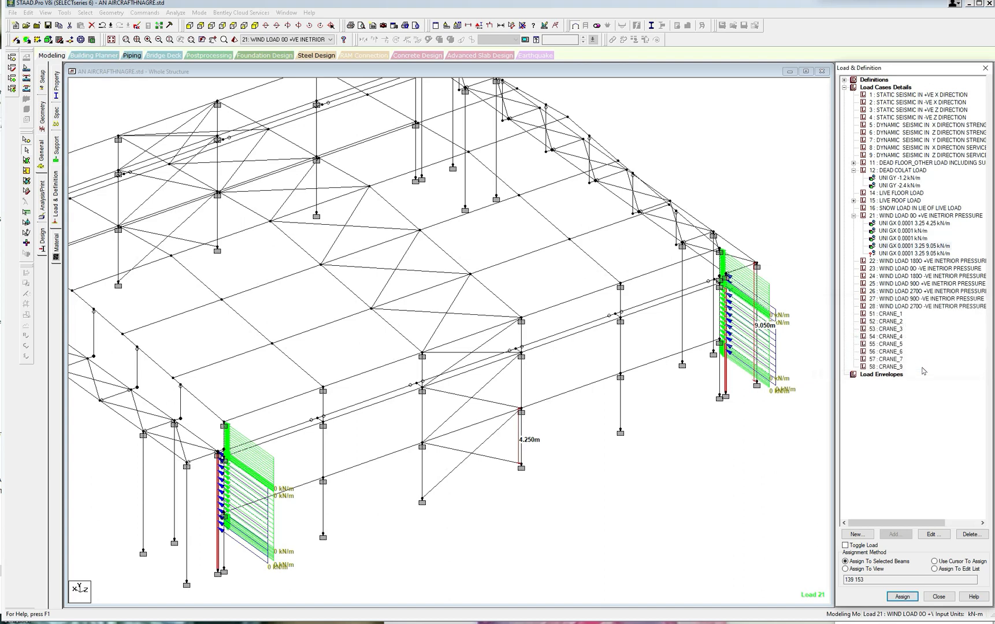
Assign the second GX 0.0001 load with distances 3.25 and 9.05 m to the outermost column at each end of the side wall.
click(900, 255)
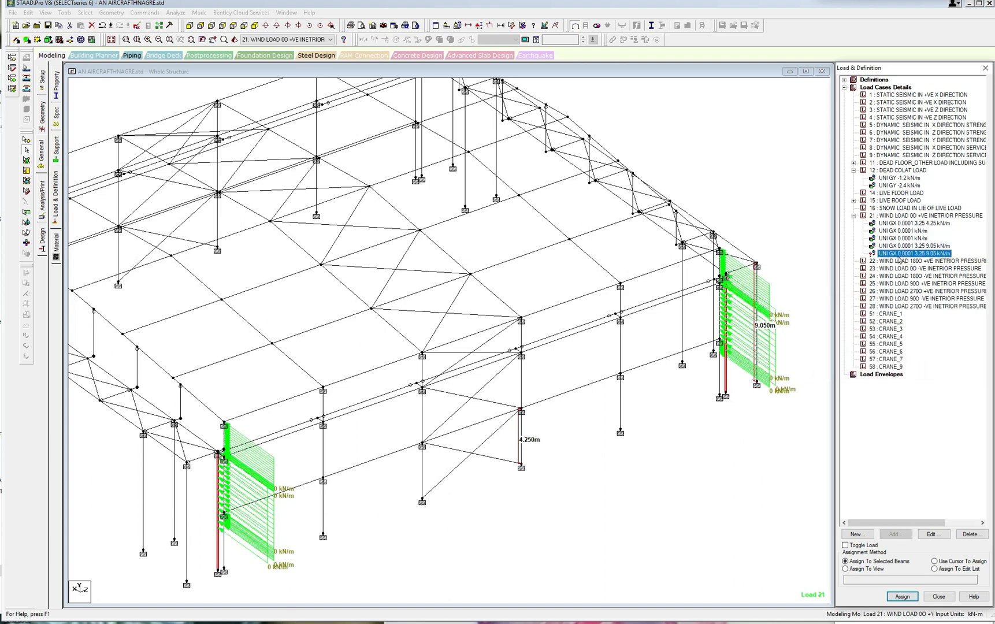
click(758, 365)
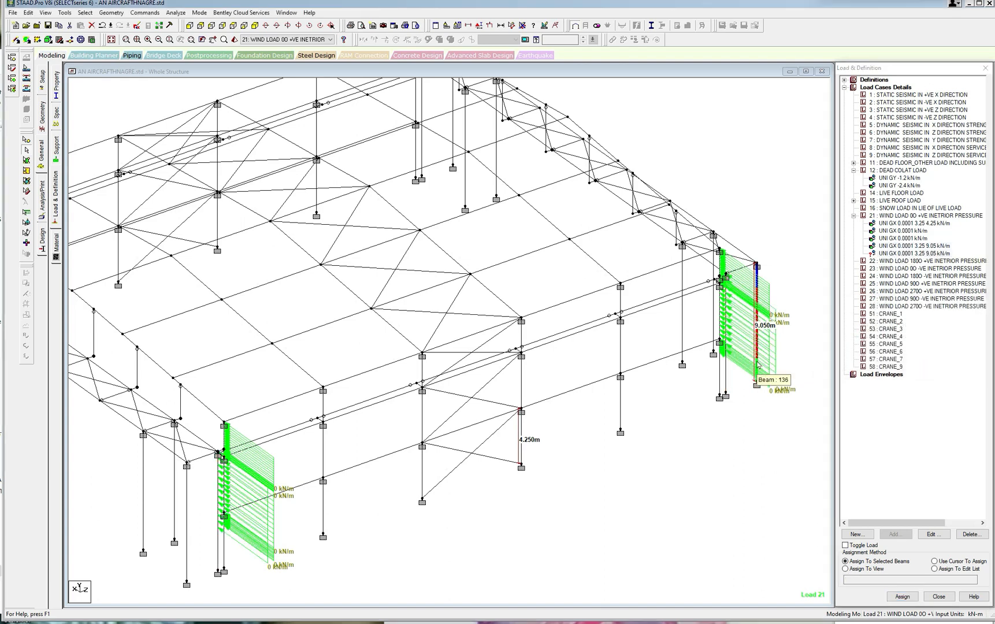
ctrl+click(189, 521)
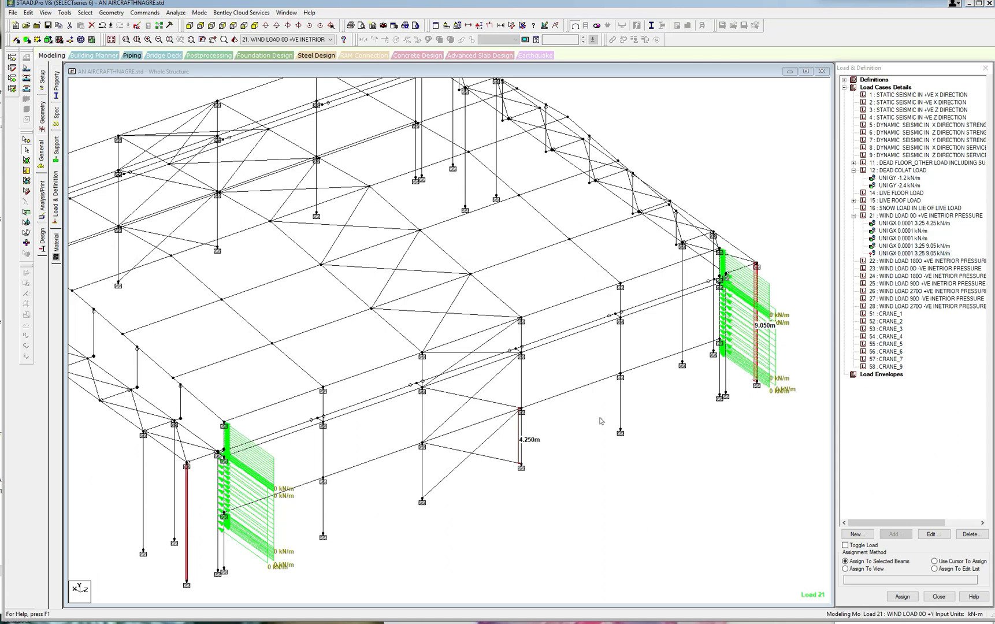
click(902, 596)
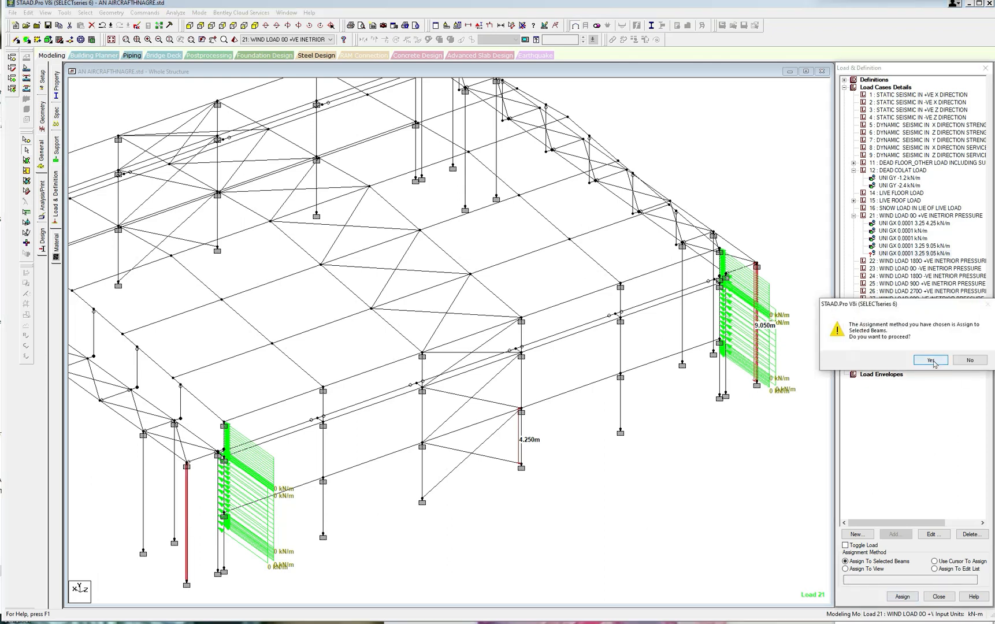
click(931, 361)
Add a GX uniform force of 0.0001 kN/m with d1 3.25 m and d2 4.25 m to load case 21.
scroll(630, 458, down, 2)
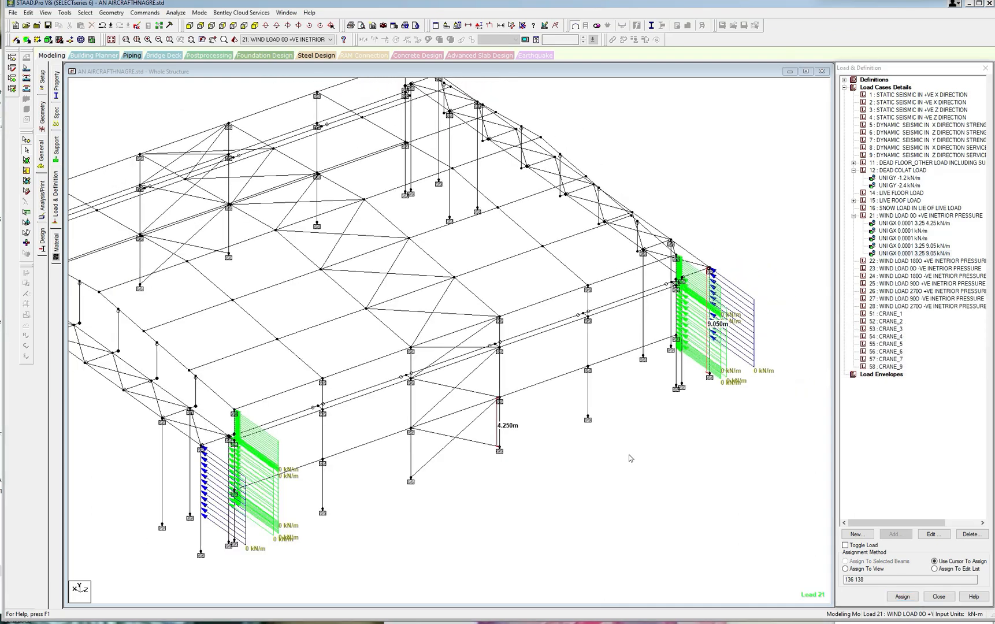
key(Left)
key(Left)
key(Left)
key(Left)
key(Left)
key(Left)
key(Left)
key(Left)
key(Left)
key(Left)
key(Left)
key(Left)
key(Left)
key(Left)
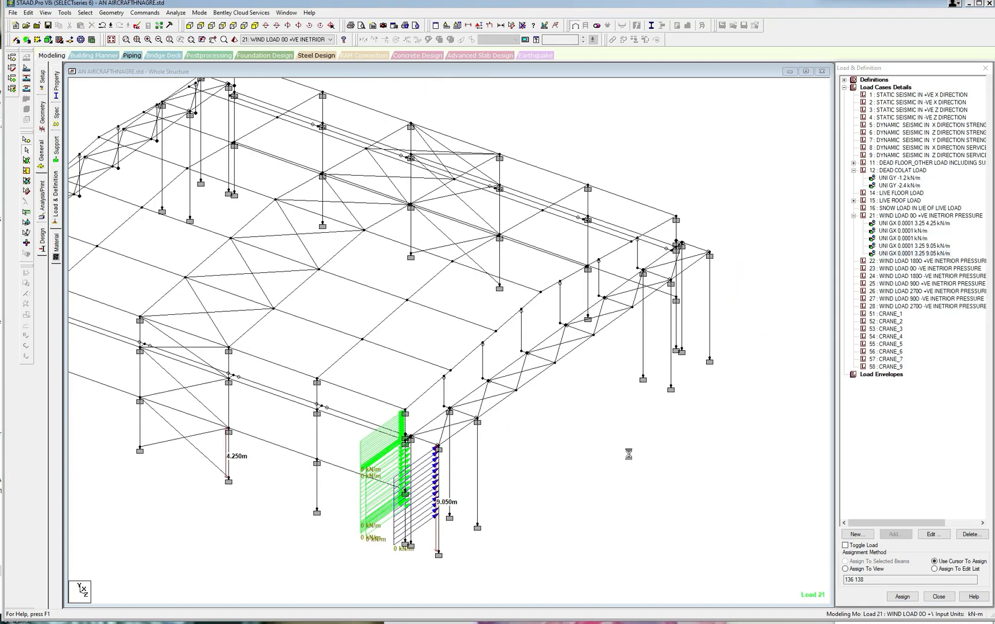
middle_drag(509, 384, 586, 356)
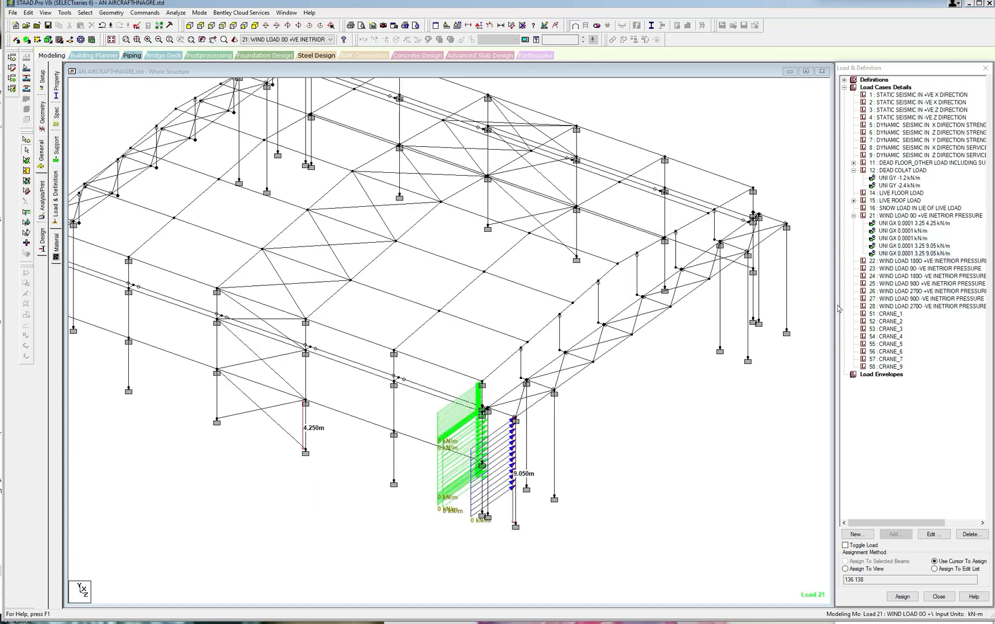
click(918, 230)
click(912, 238)
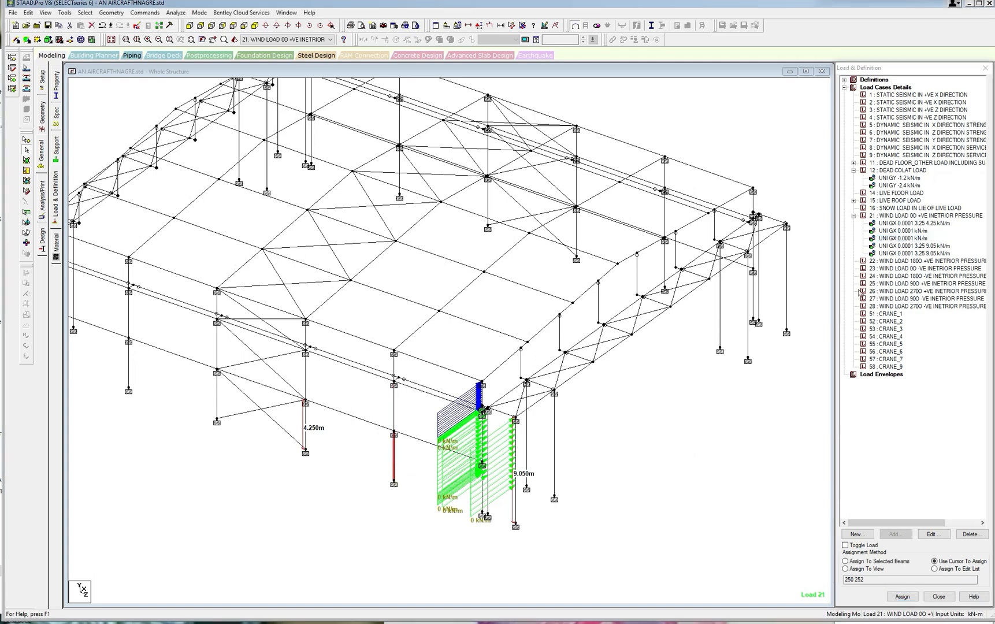
click(901, 217)
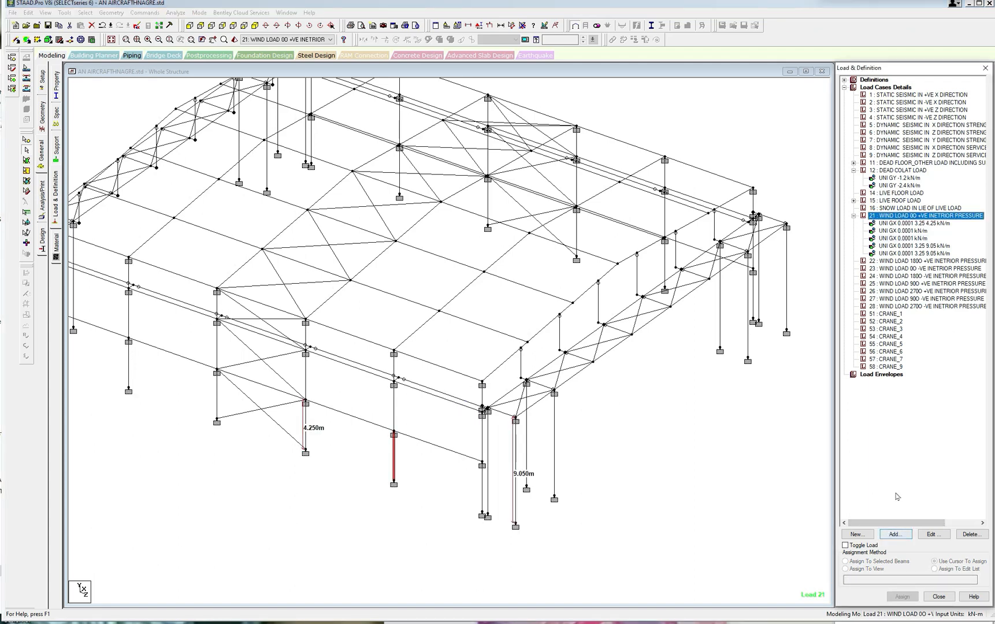
click(896, 534)
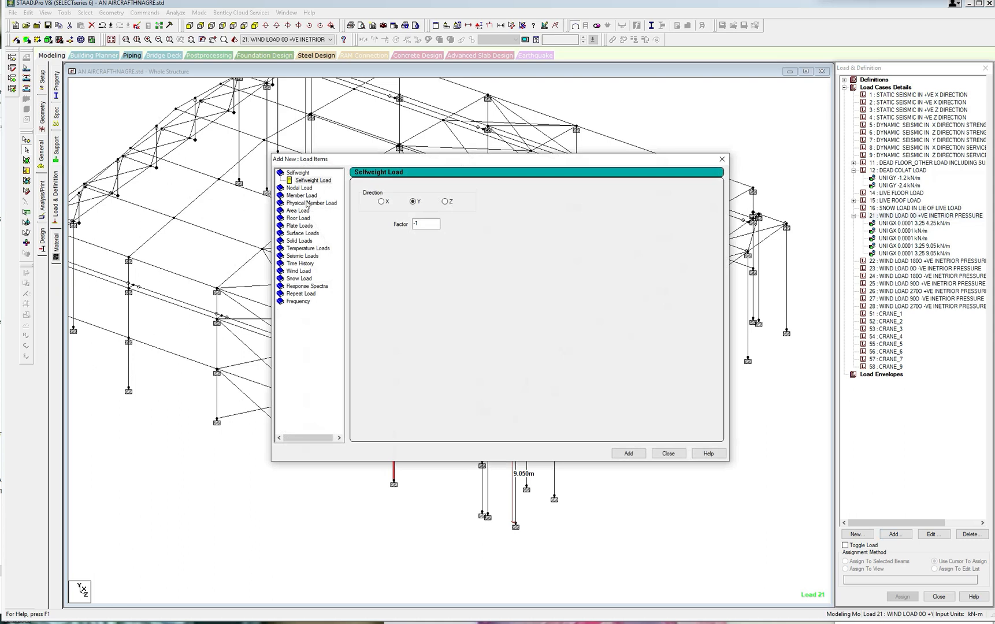
click(305, 196)
click(442, 212)
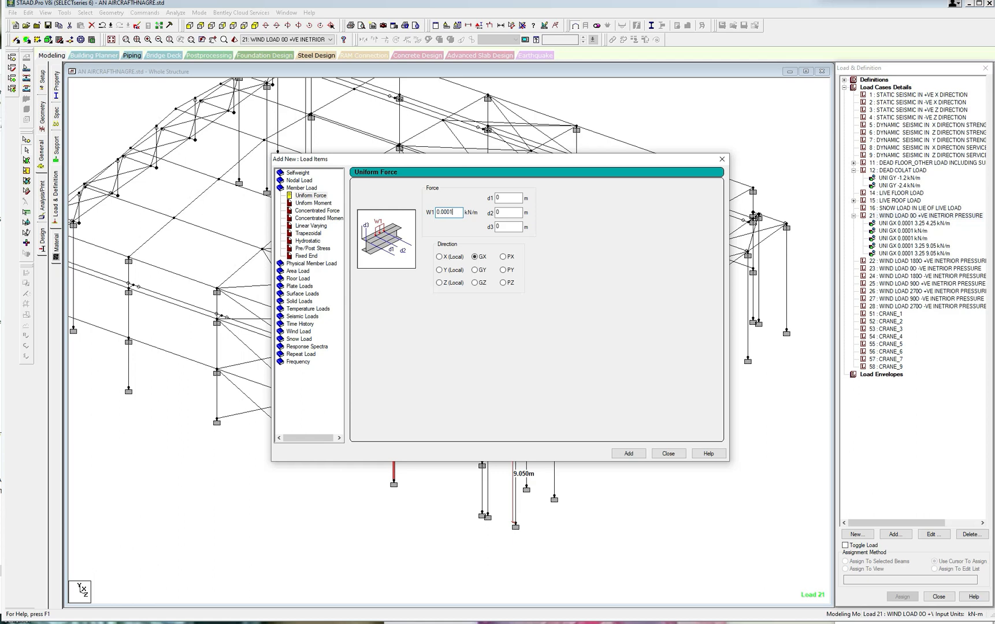
key(Tab)
key(Tab)
text(4.25)
click(625, 451)
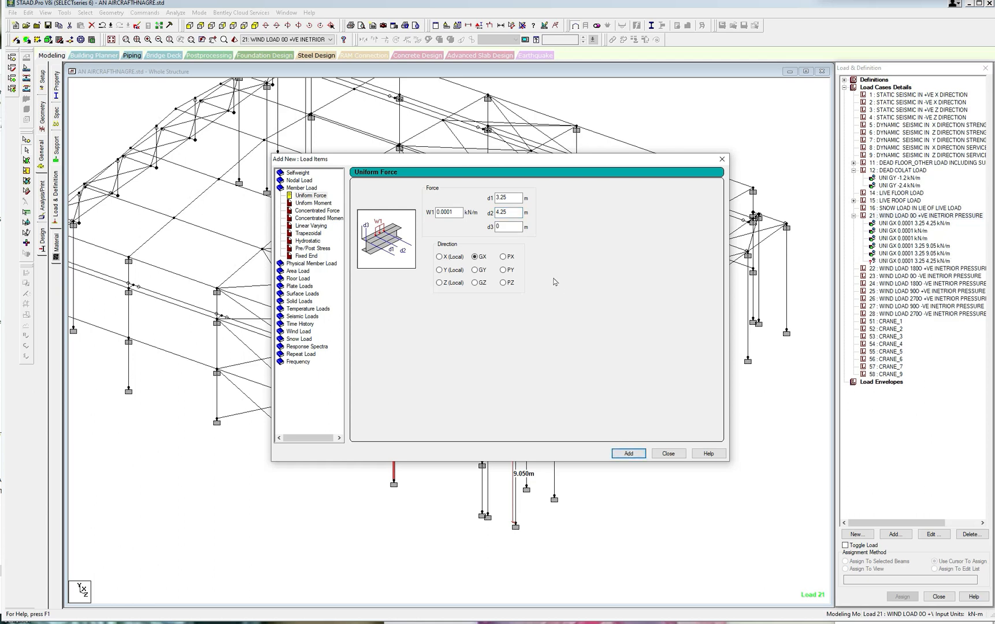
Add a GX uniform force of 0.0001 kN/m with d1 and d2 set to 0 to load case 21.
double_click(504, 198)
text(0)
drag(511, 213, 492, 214)
text(0)
click(628, 454)
click(667, 453)
Assign the new GX 0.0001 load with distances 3.25 and 4.25 m to the bottom segments of the side wall's four intermediate columns.
click(902, 262)
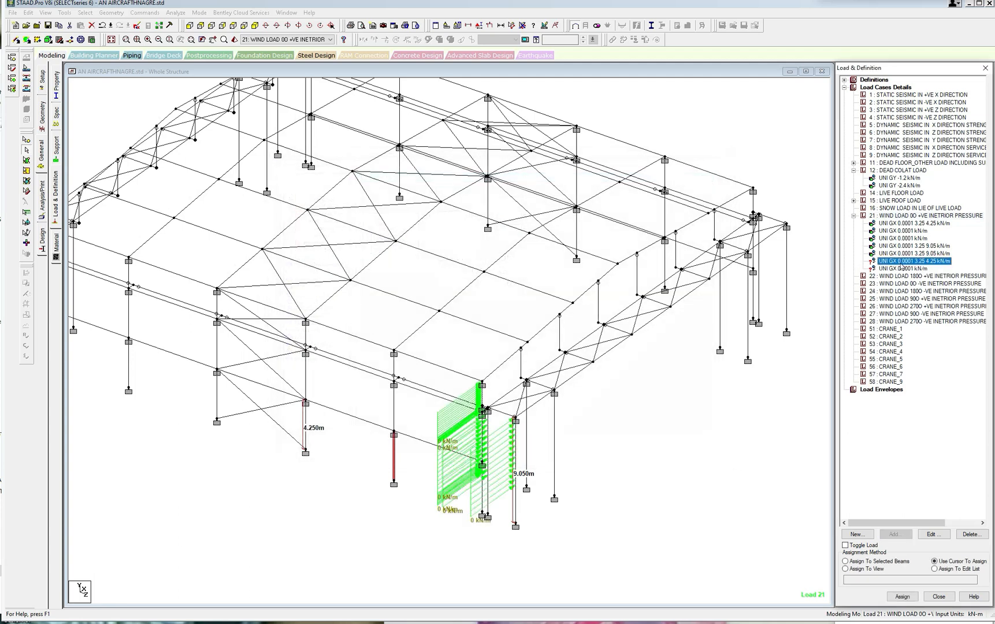
scroll(416, 386, down, 1)
scroll(416, 386, down, 2)
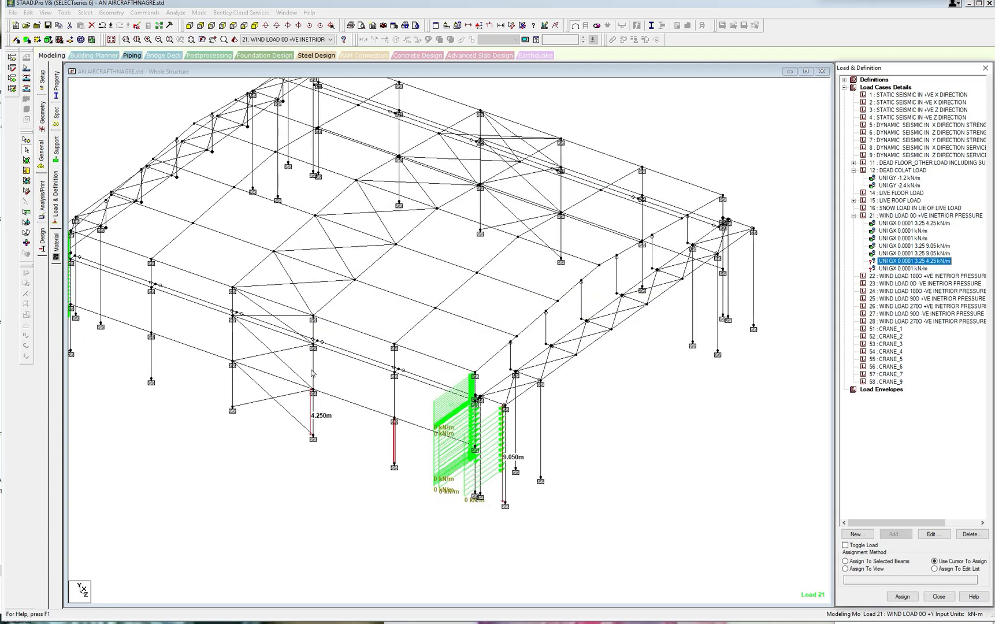
click(241, 382)
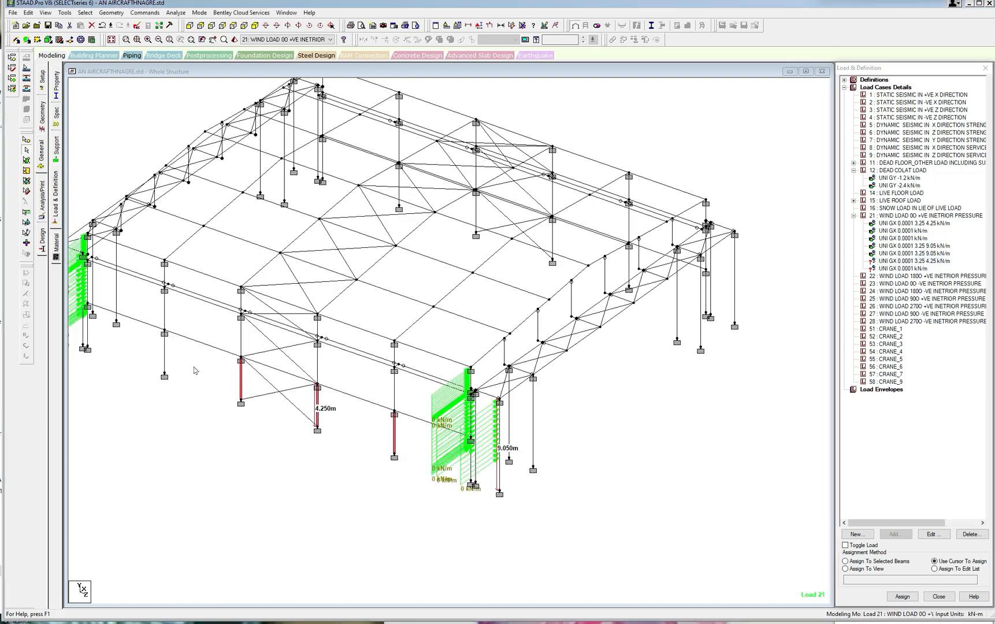
click(165, 361)
click(845, 561)
click(902, 596)
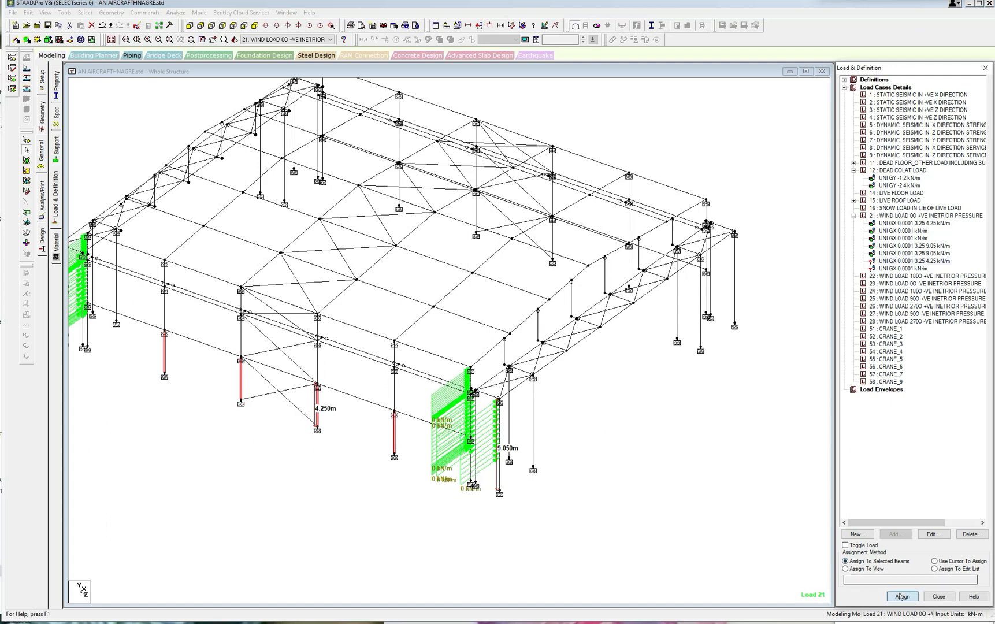
click(930, 360)
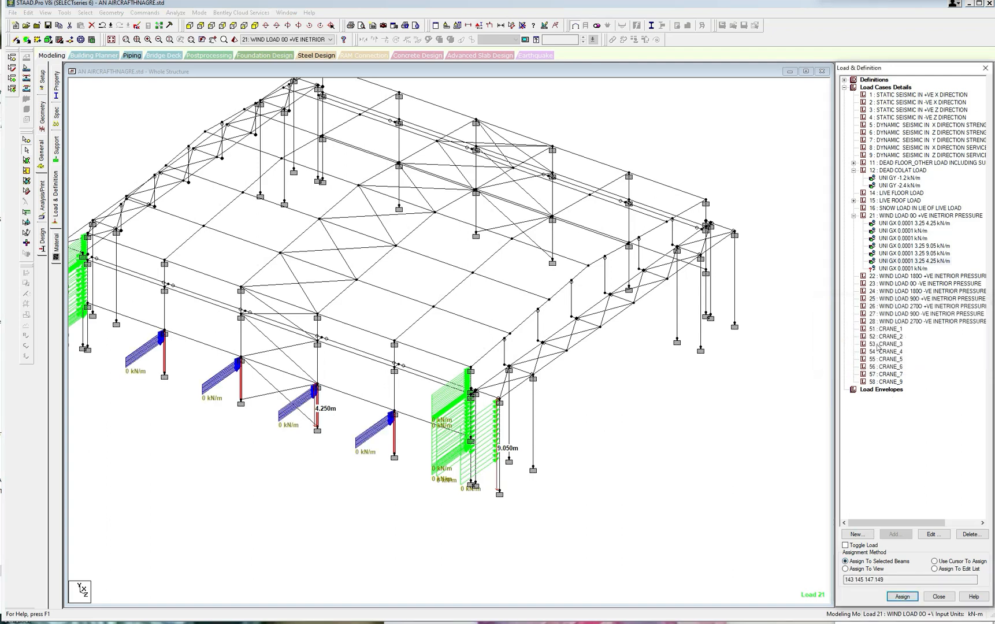
Assign the new full-length GX 0.0001 load to the two upper segments of each of the side wall's four intermediate columns.
click(923, 269)
click(394, 406)
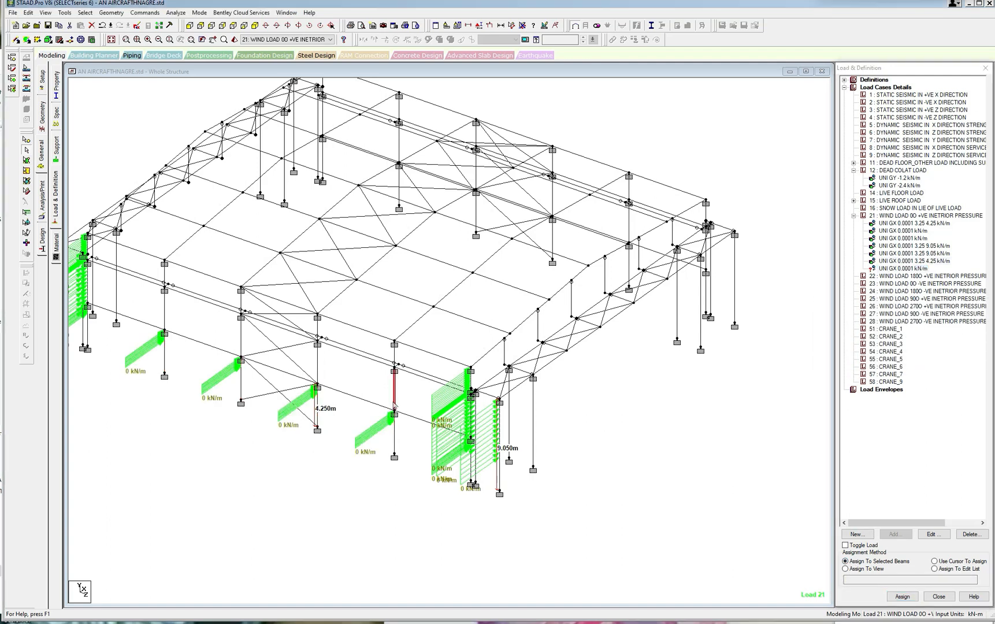
ctrl+click(395, 355)
ctrl+click(319, 367)
ctrl+click(317, 334)
ctrl+click(242, 337)
ctrl+click(242, 303)
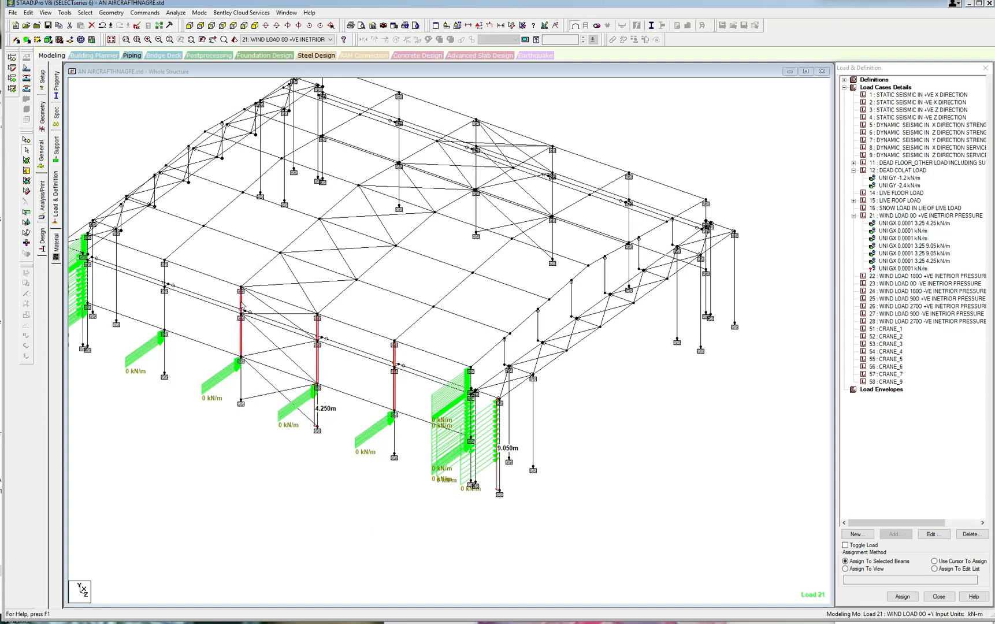
ctrl+click(165, 315)
ctrl+click(164, 277)
click(902, 597)
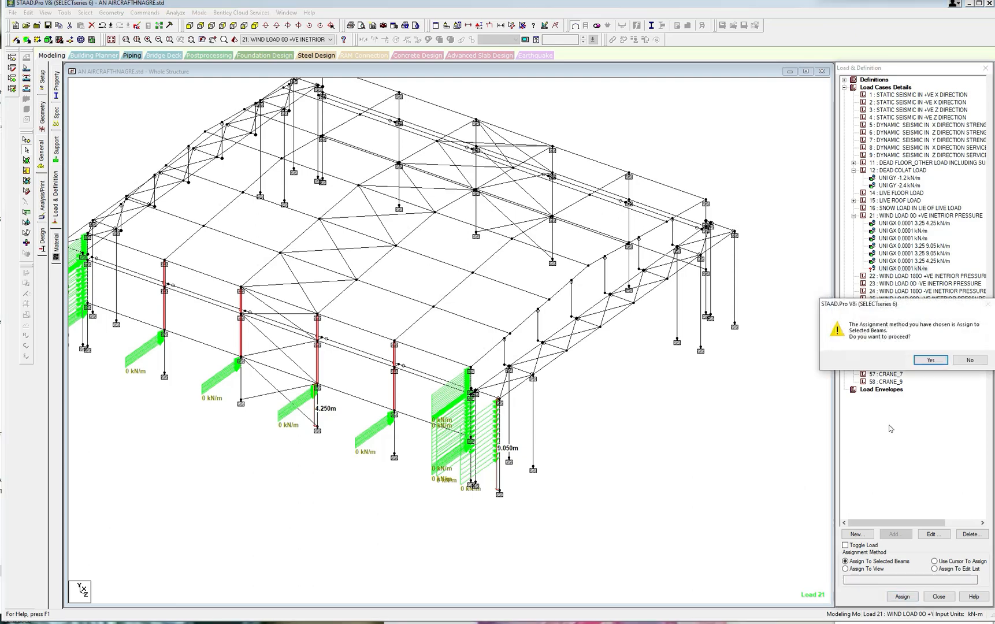
click(934, 367)
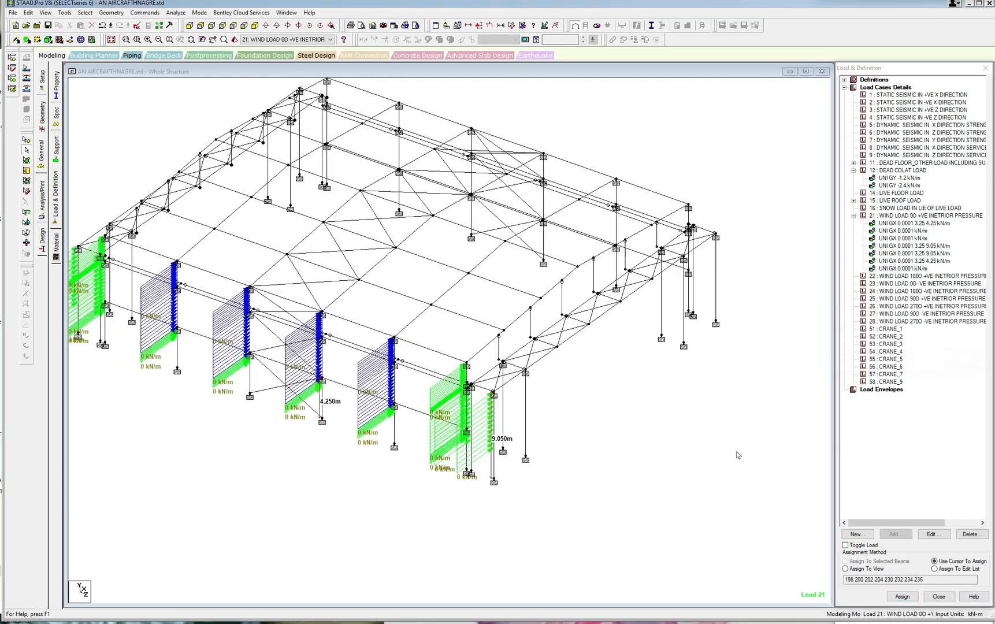
Save the modified structure and open its input file in the STAAD editor.
key(Left)
key(Left)
key(Left)
key(Left)
key(Left)
key(Left)
key(Left)
key(Left)
key(Left)
key(Left)
key(Left)
key(Left)
key(Left)
key(Left)
key(Left)
key(Left)
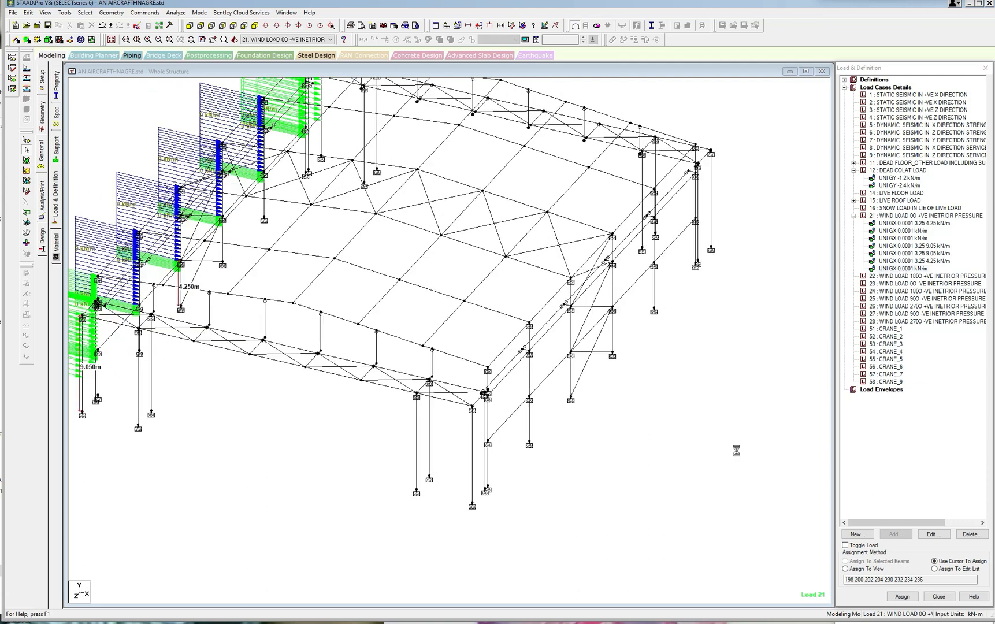
scroll(734, 464, down, 1)
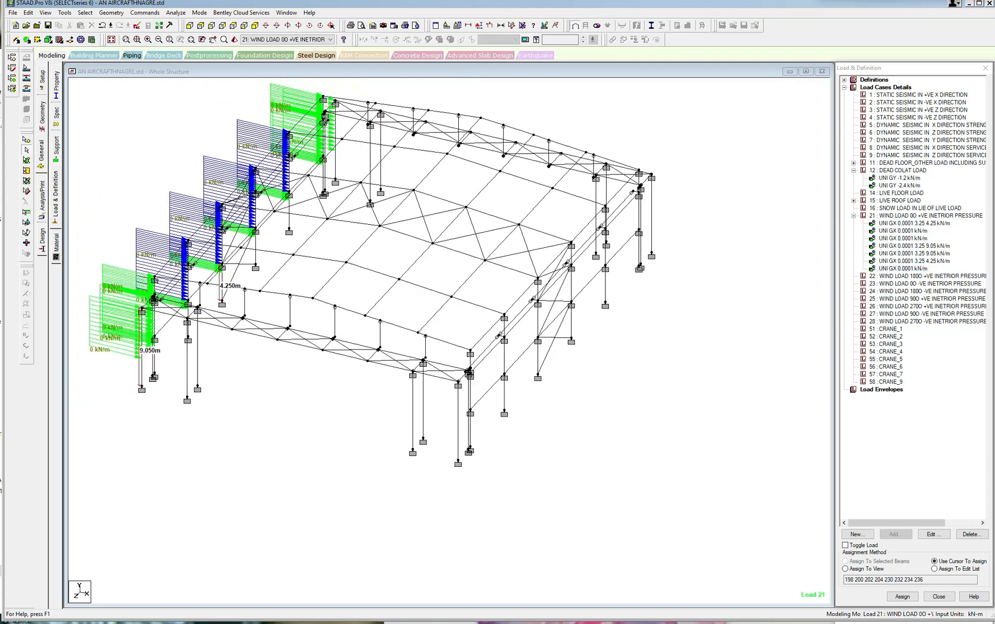
click(85, 12)
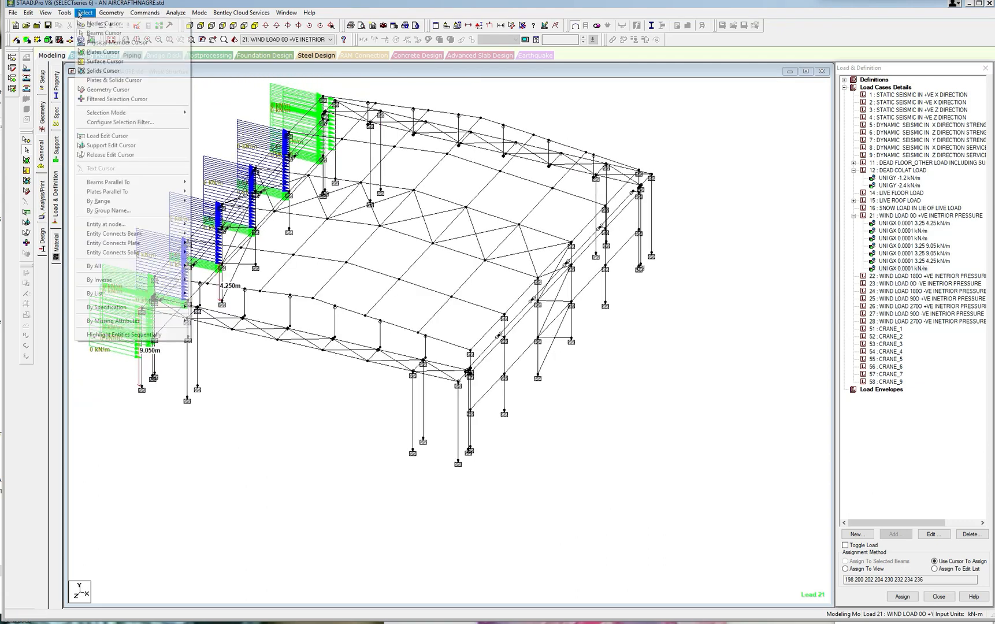
click(491, 108)
click(136, 26)
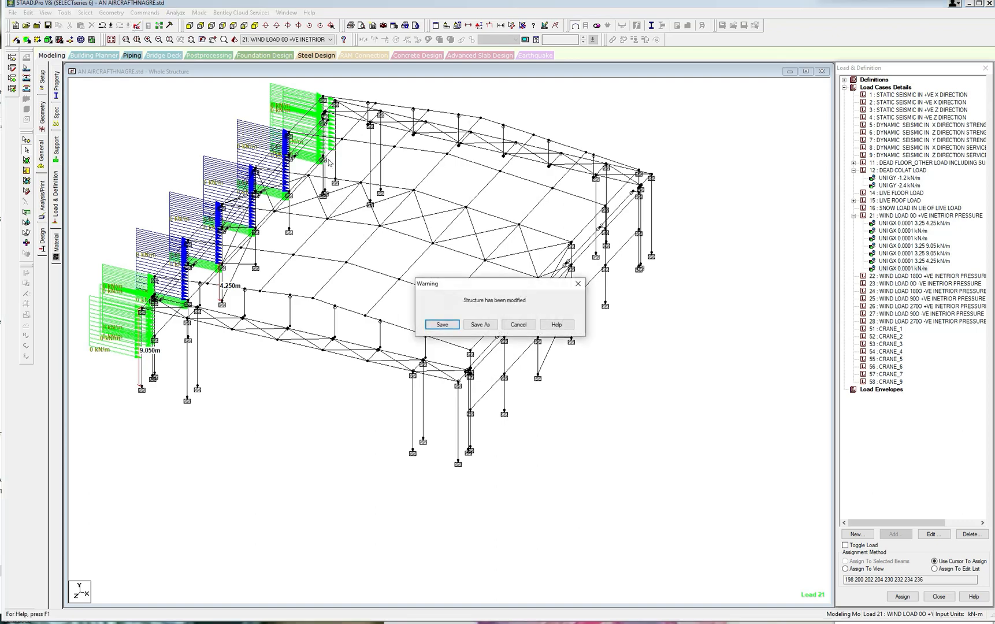
click(441, 325)
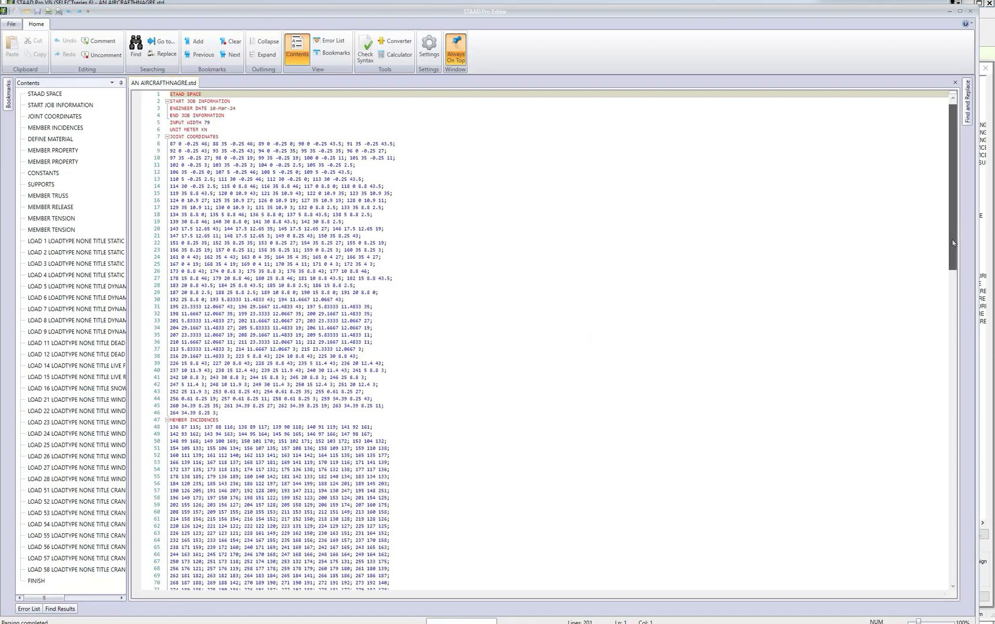
scroll(866, 493, down, 20)
scroll(928, 523, down, 2)
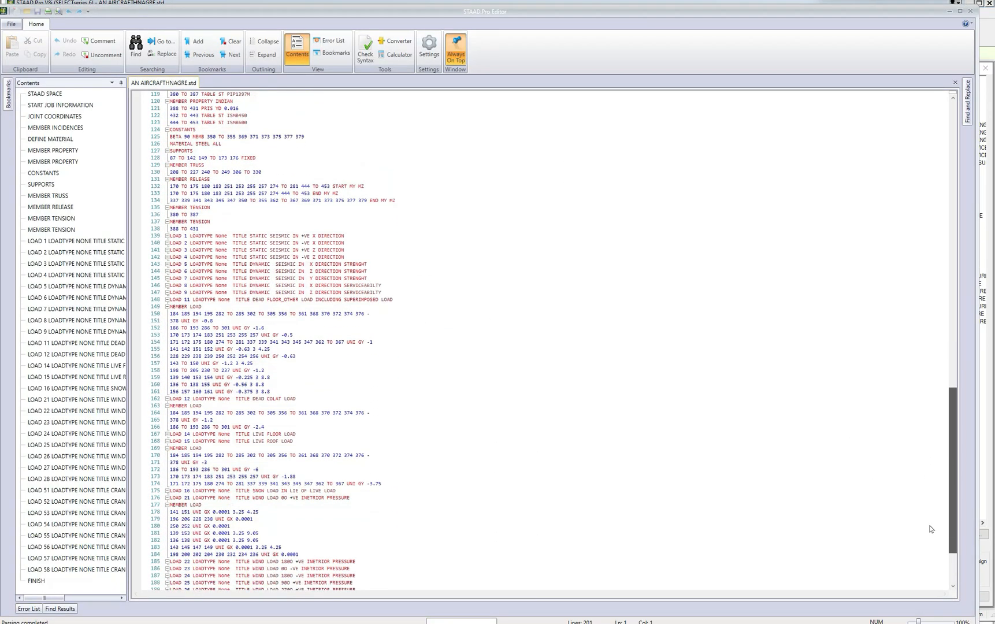
scroll(931, 543, down, 1)
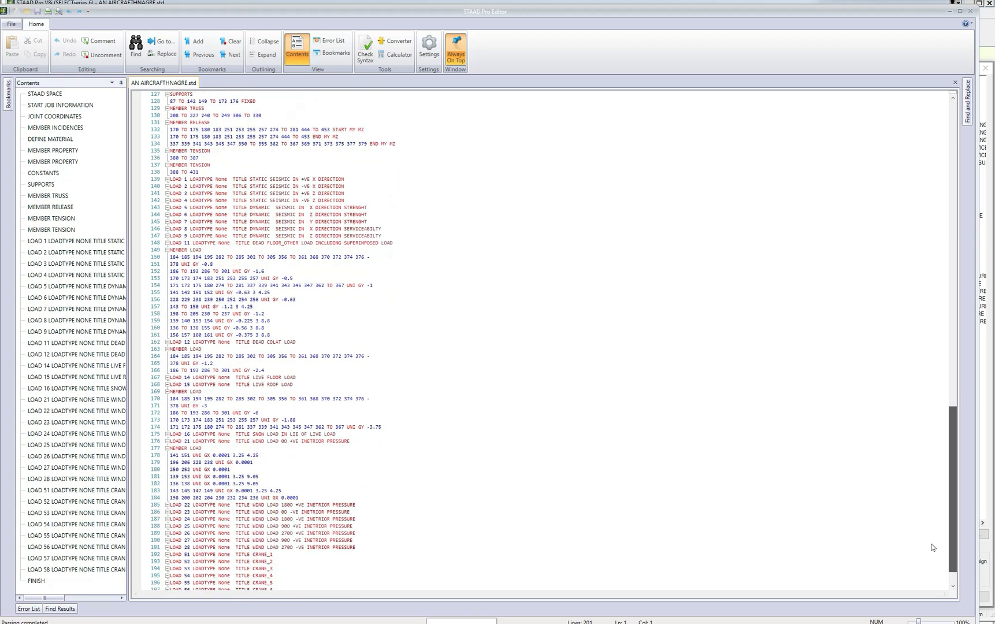
scroll(932, 548, down, 1)
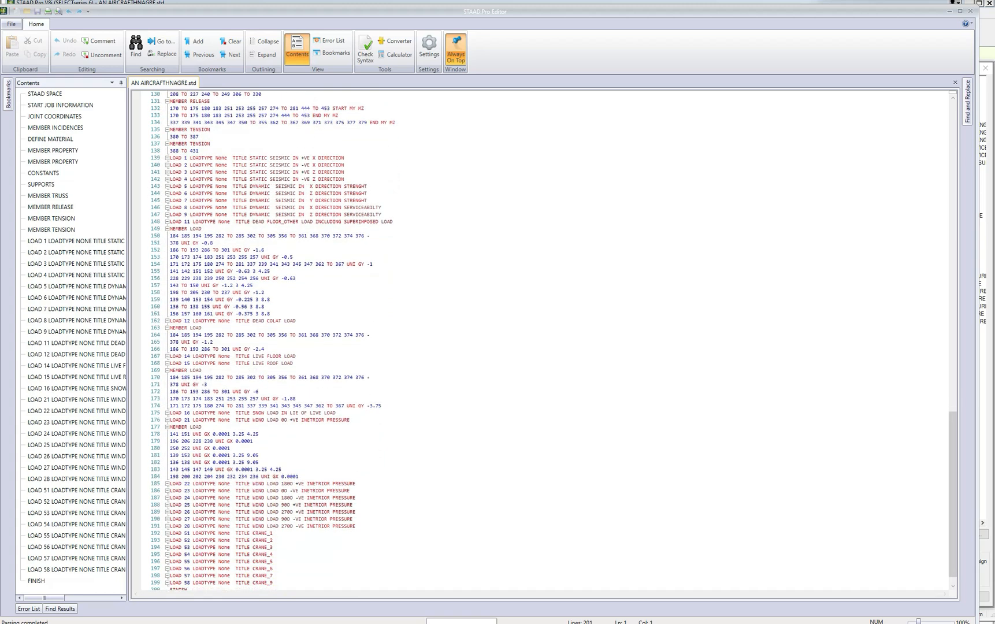
drag(170, 469, 299, 476)
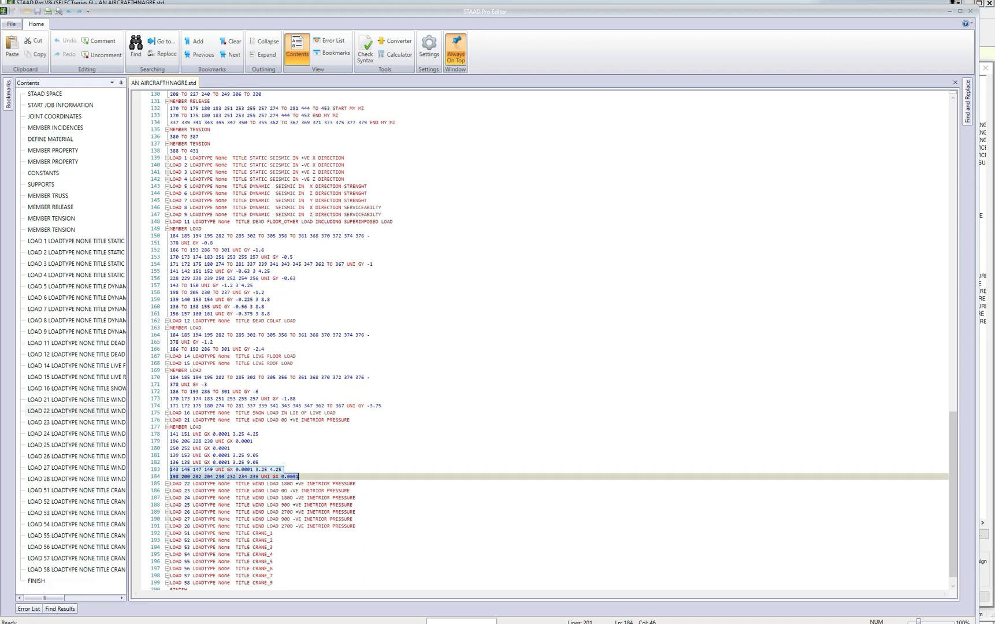
key(ctrl+x)
click(231, 448)
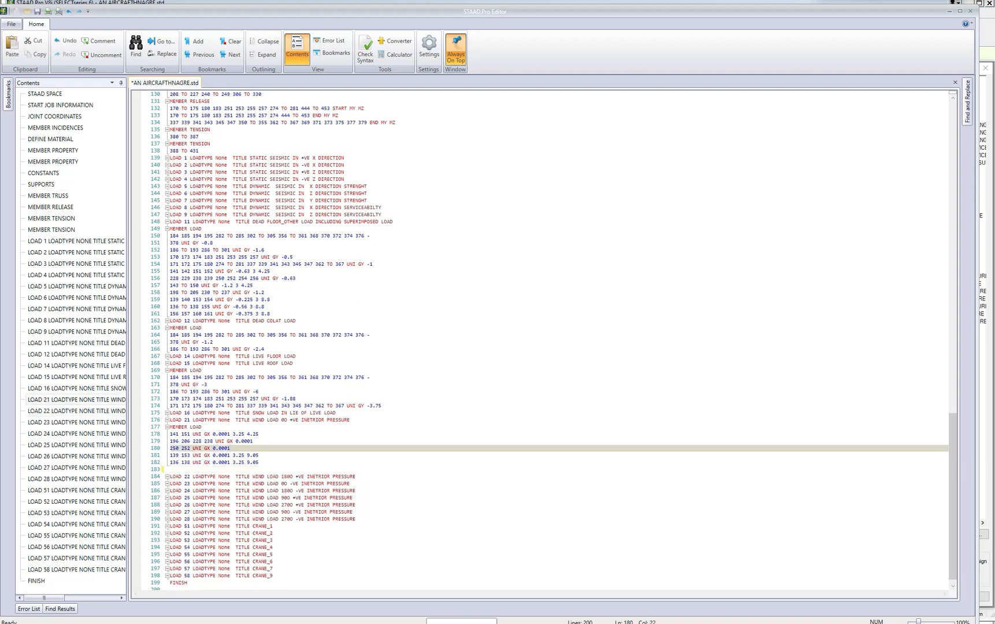
key(Return)
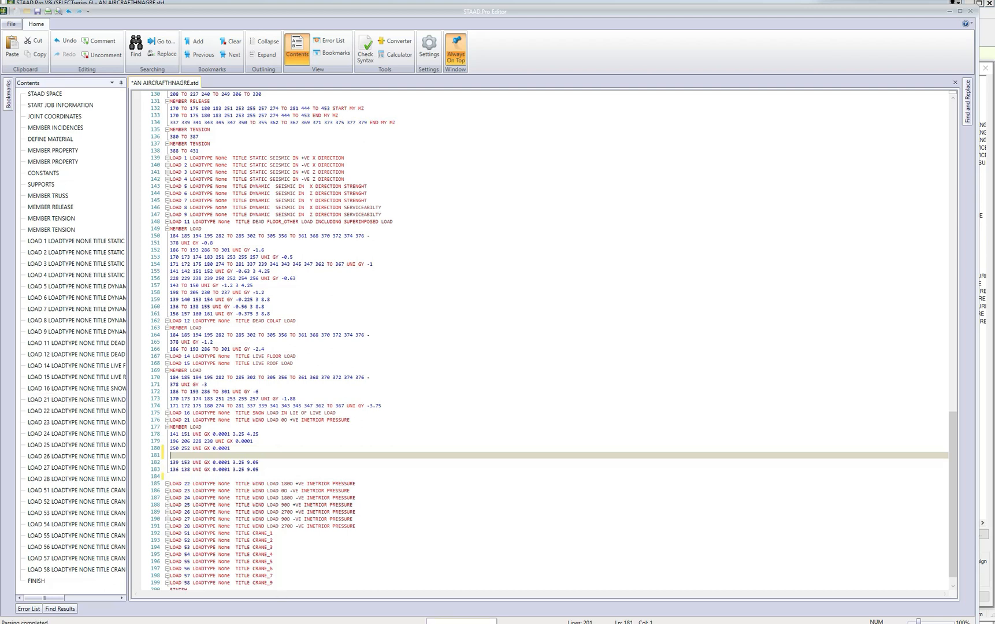
key(ctrl+v)
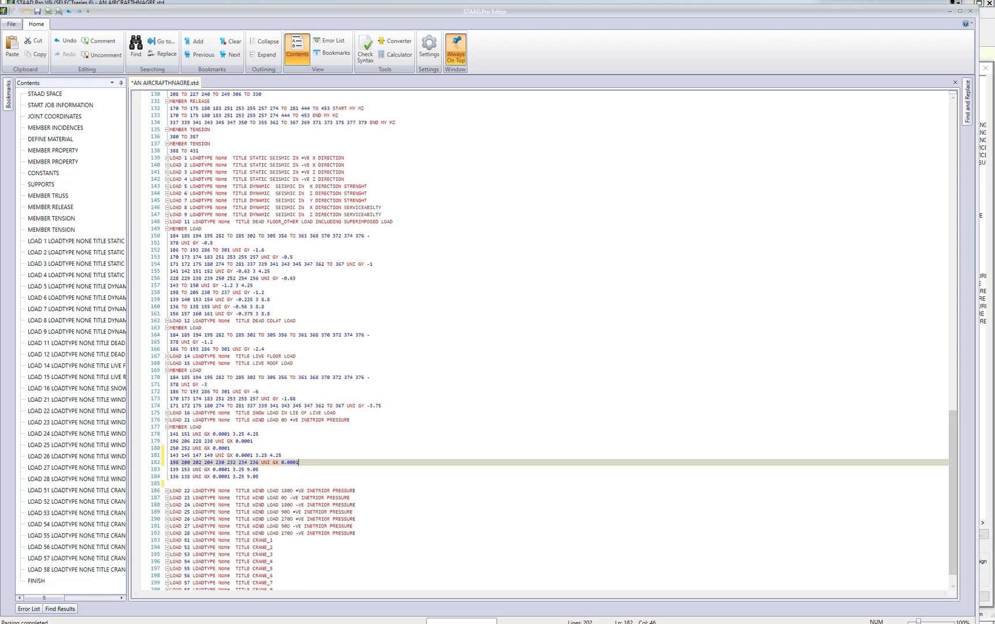
Save the edited input file, return to the model and expand the load case details.
click(37, 11)
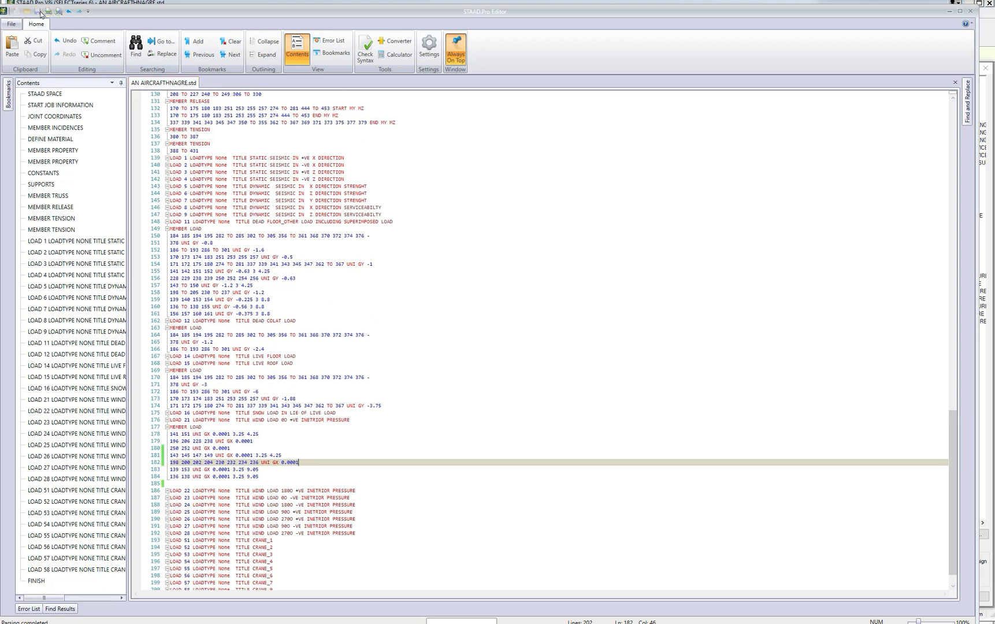
click(970, 11)
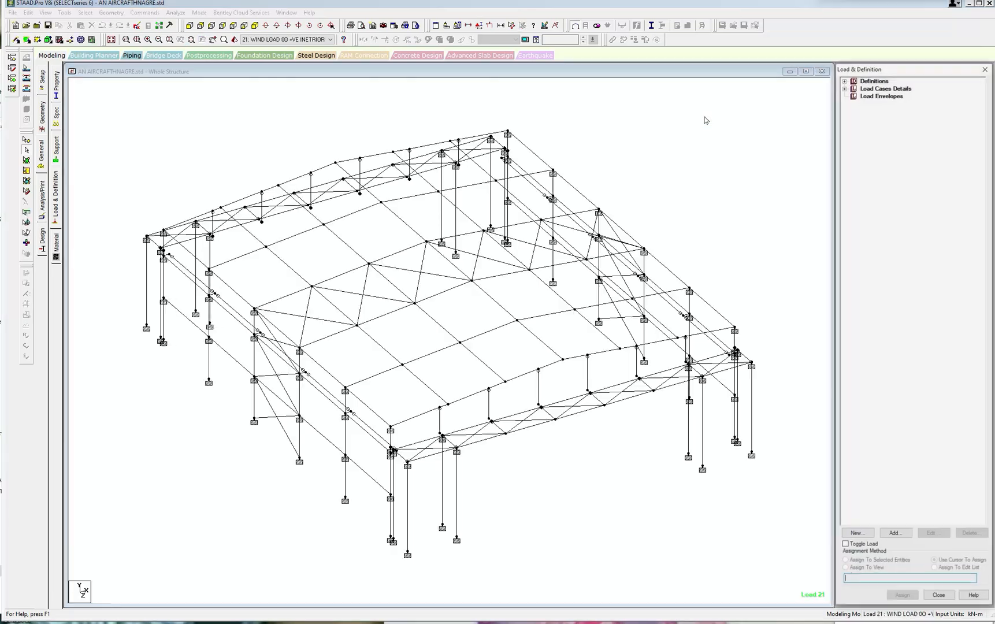
click(845, 87)
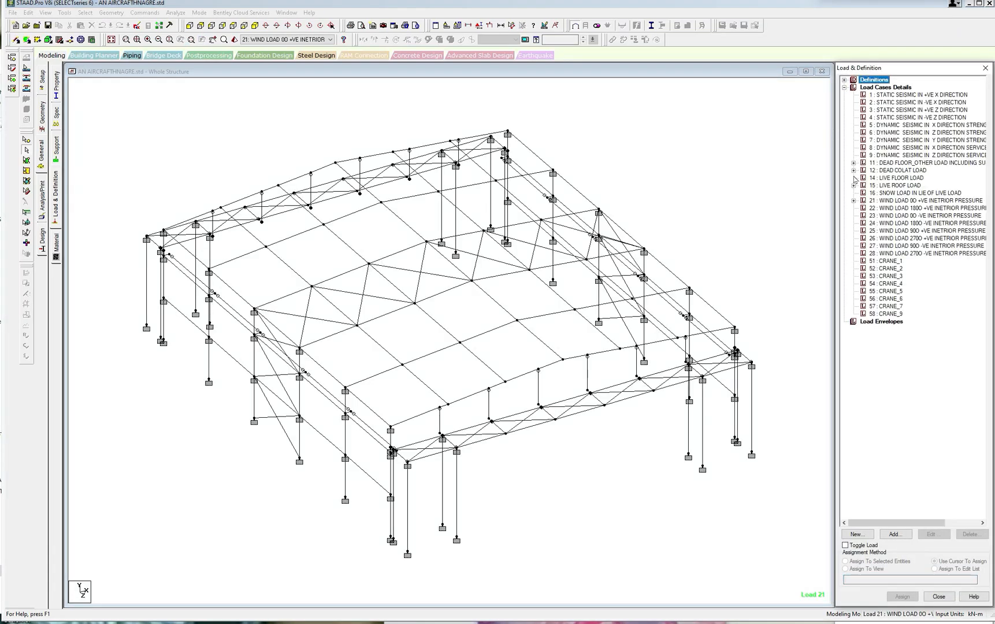
Expand load case 21, display its first GX load item, and isolate all members parallel to Y in the view.
click(853, 201)
click(902, 208)
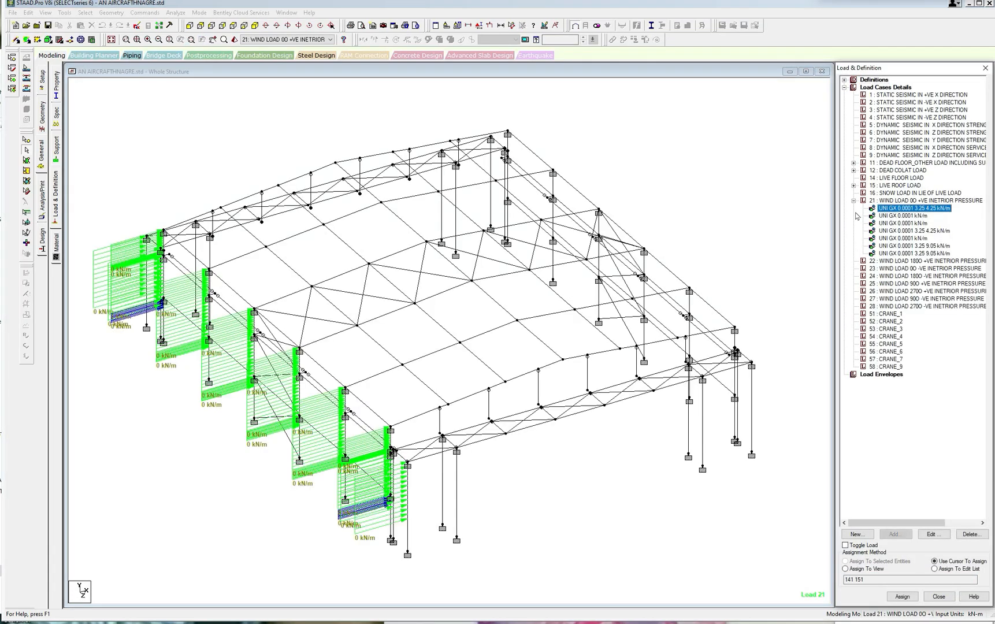
click(81, 13)
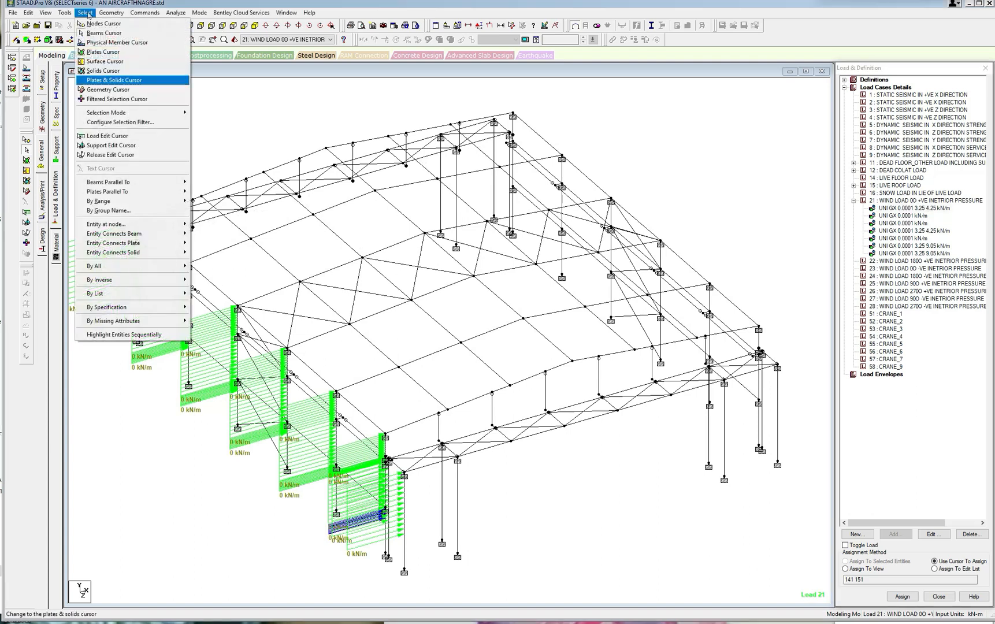
click(202, 191)
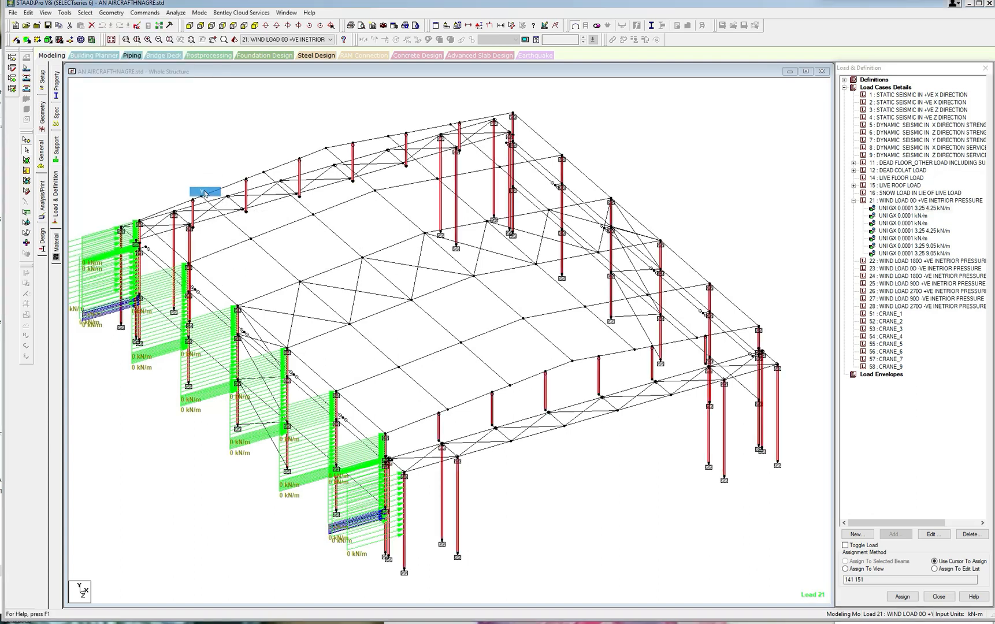
click(45, 13)
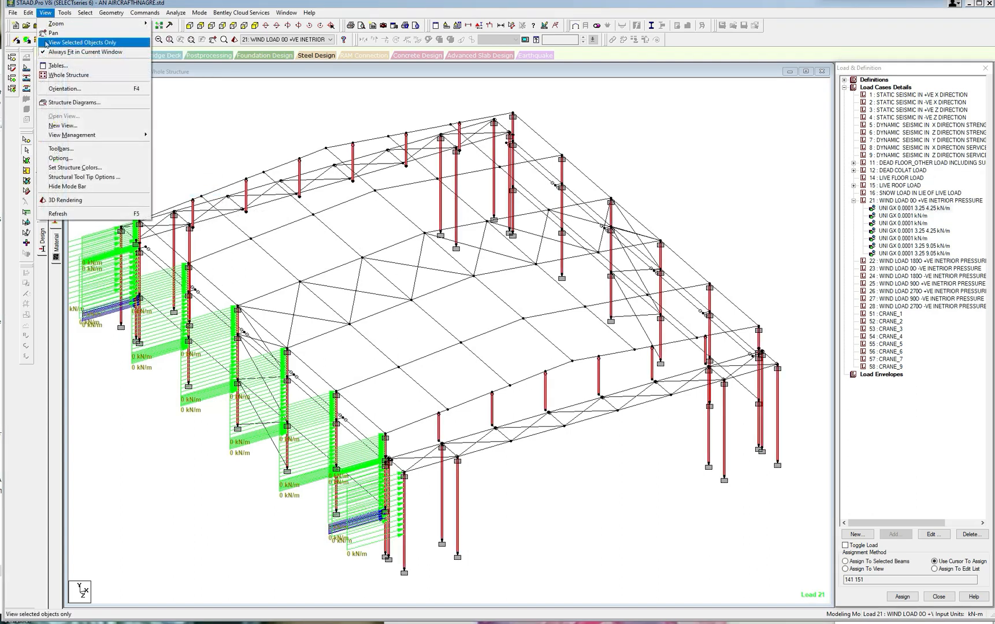
click(69, 42)
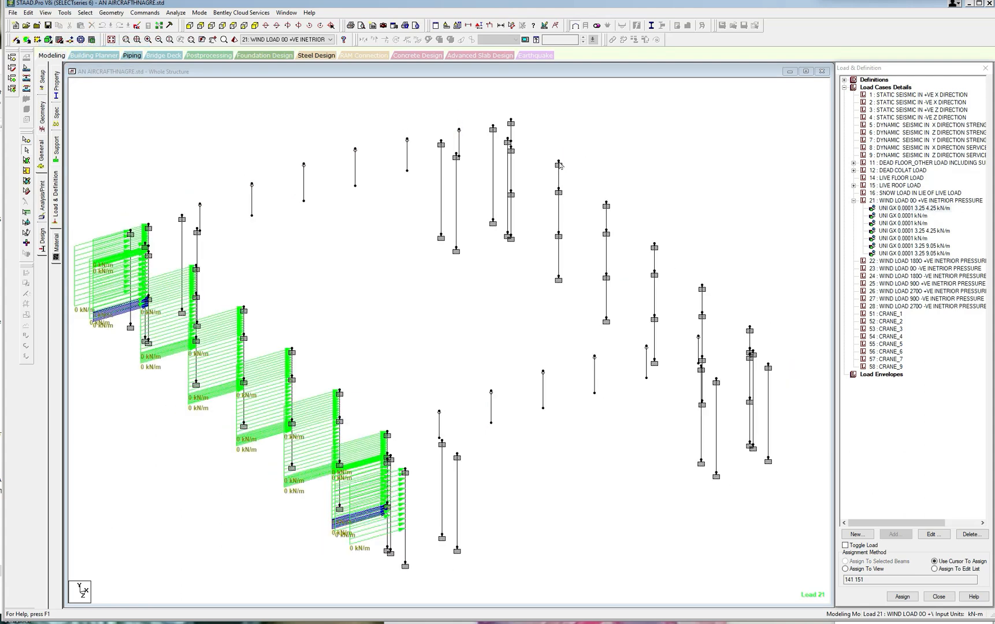
Isolate the columns of the +X side wall in plan view and show them isometrically.
click(223, 26)
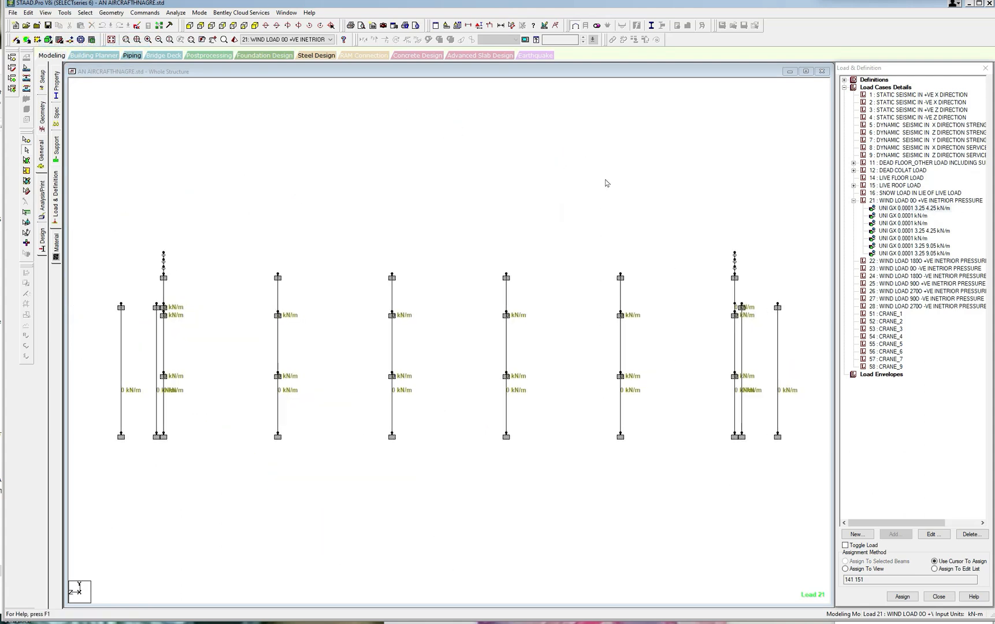
click(235, 26)
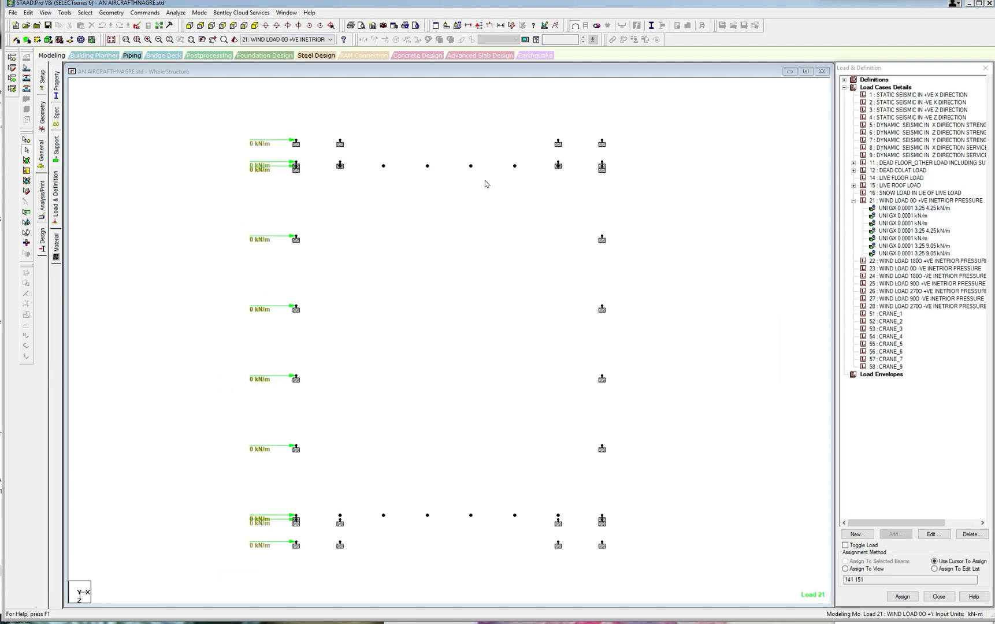
drag(575, 150, 630, 554)
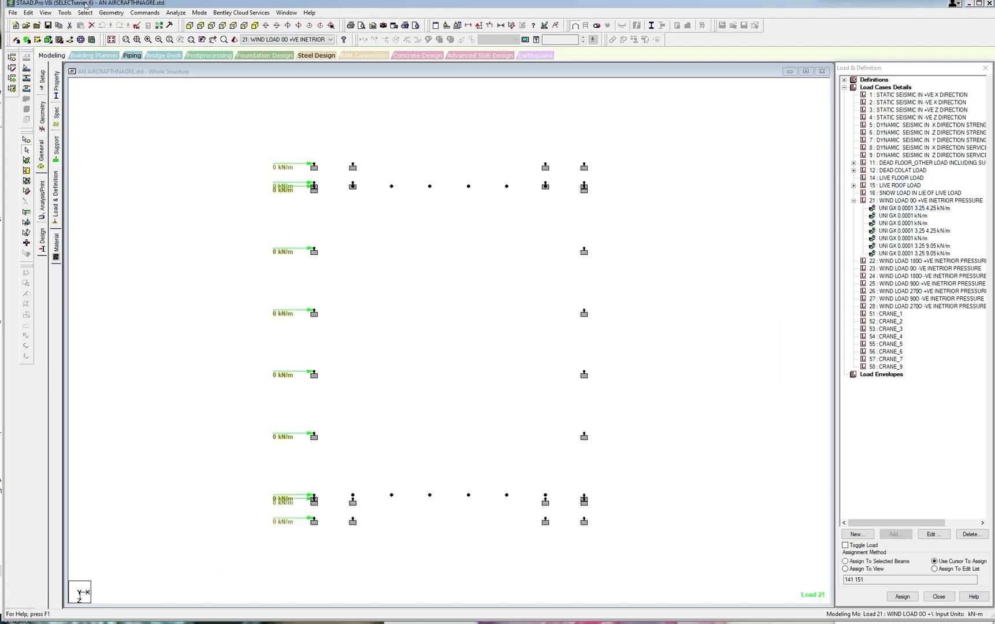
click(45, 12)
click(68, 42)
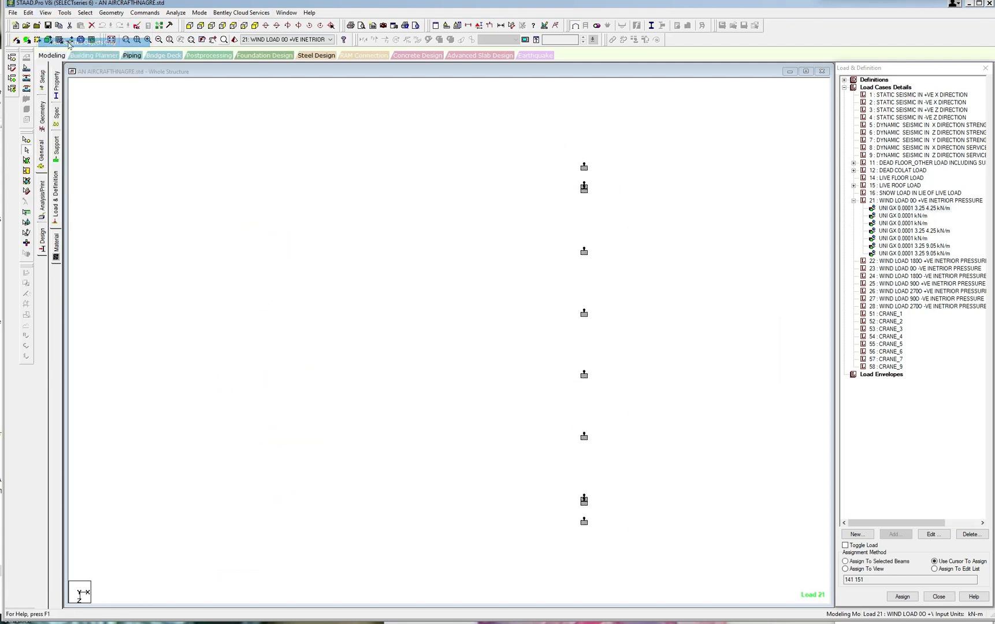
click(264, 26)
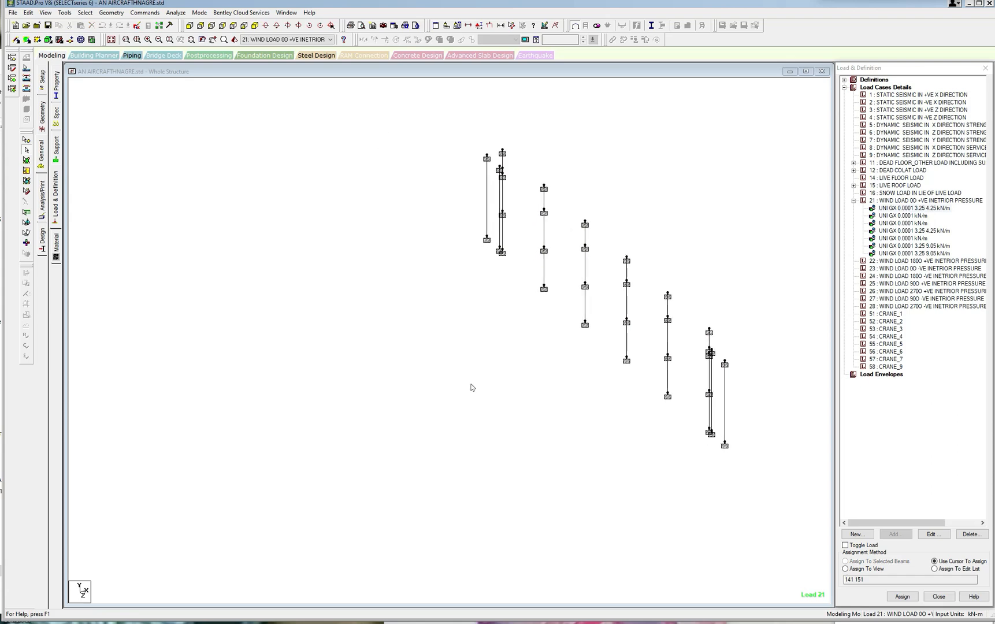
Switch to the WIND LOADS.xls workbook in Excel, check the load 21 wall pressures, and return to the model.
click(367, 616)
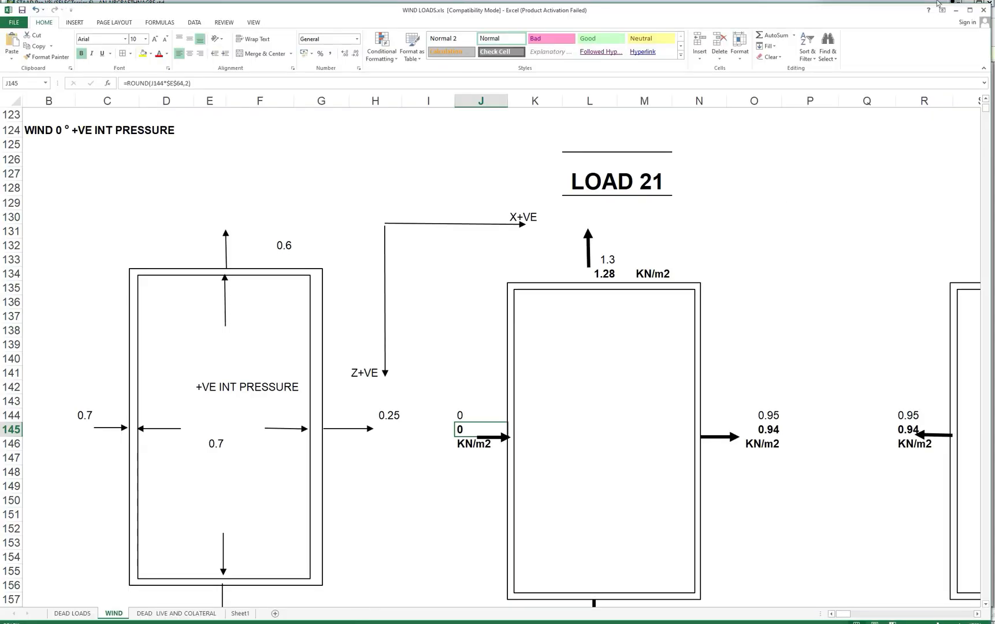
double_click(733, 11)
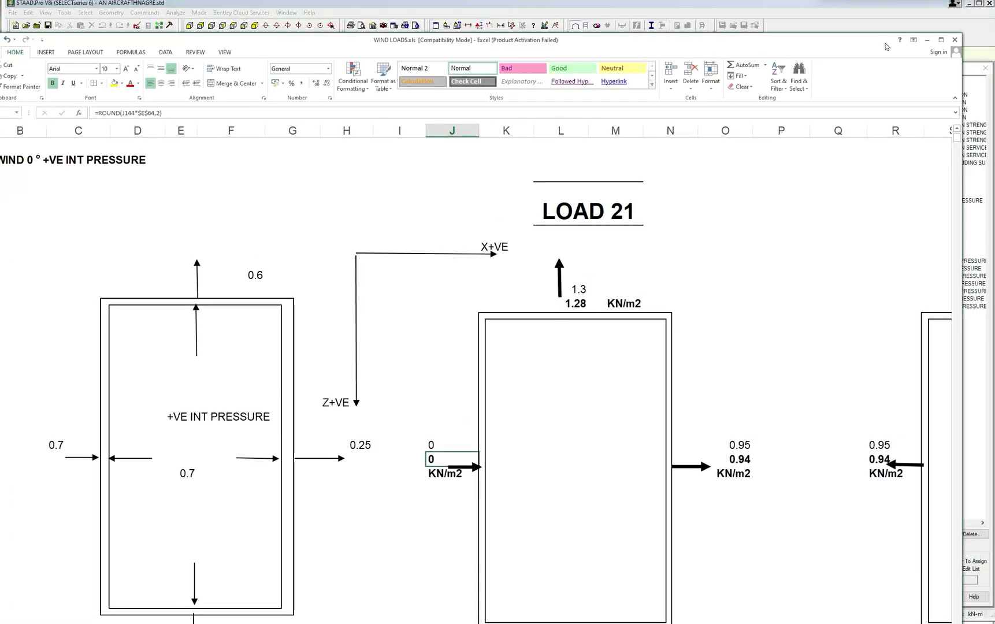
click(925, 35)
Measure the base spacings between the last intermediate column, the corner columns and the outermost end column of the +X wall.
middle_drag(634, 294, 571, 293)
scroll(582, 349, up, 6)
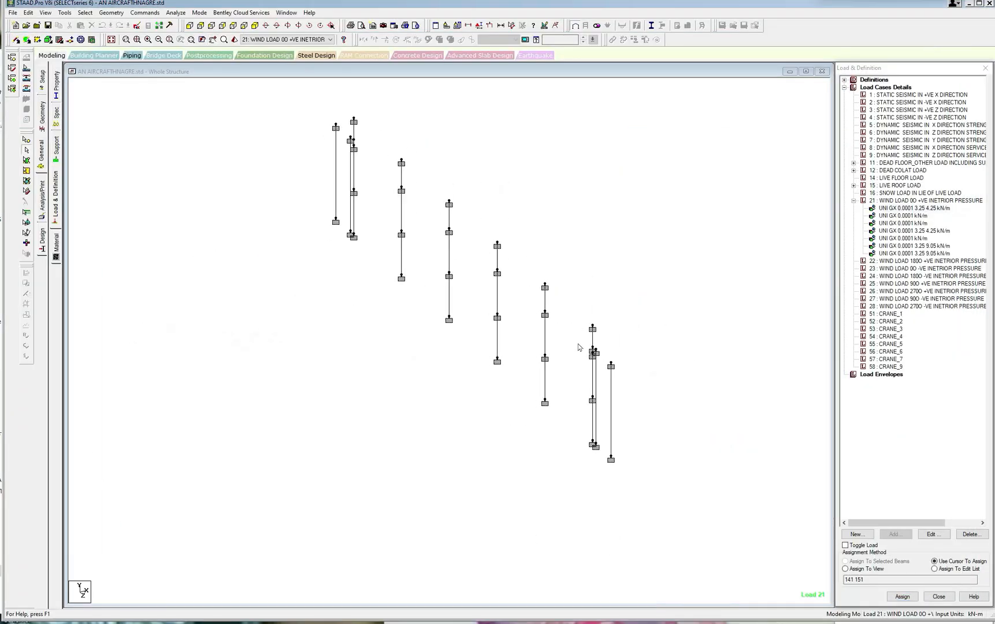
click(512, 26)
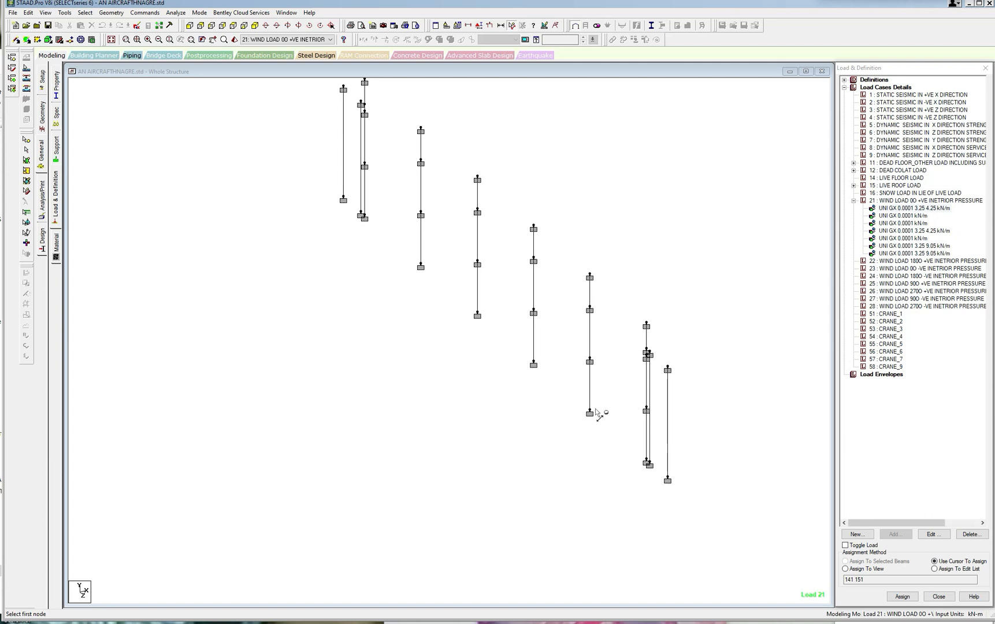
click(589, 413)
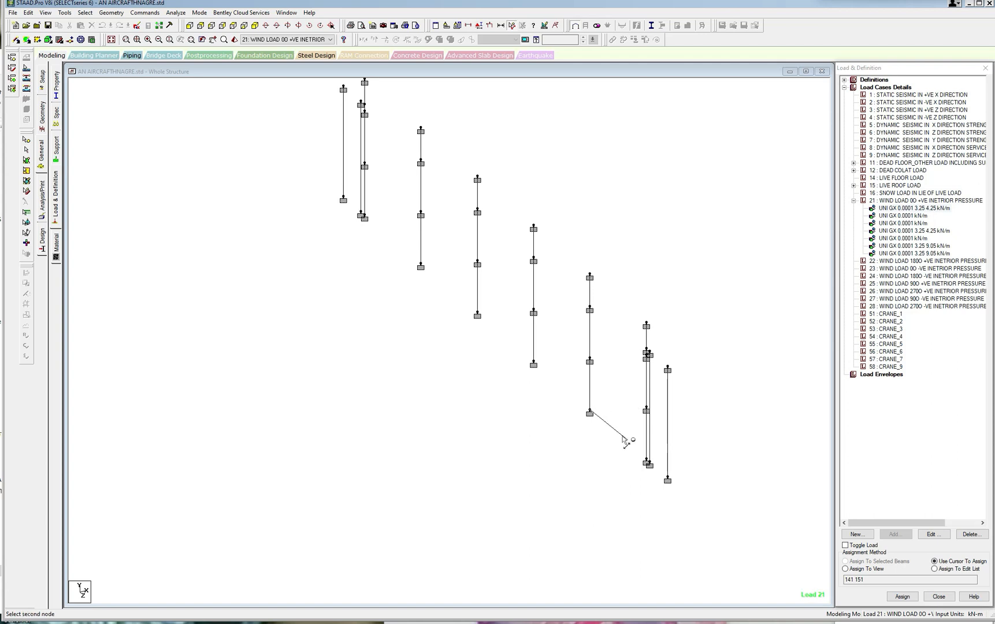
click(649, 465)
click(650, 465)
click(669, 480)
scroll(680, 448, up, 1)
scroll(683, 452, up, 1)
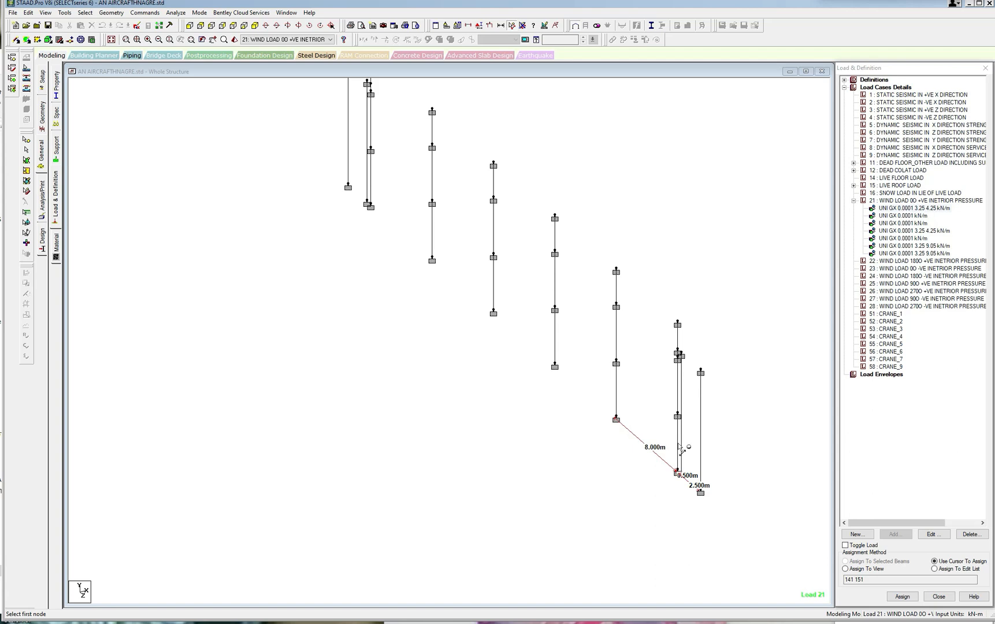
middle_drag(686, 433, 594, 433)
scroll(590, 430, up, 2)
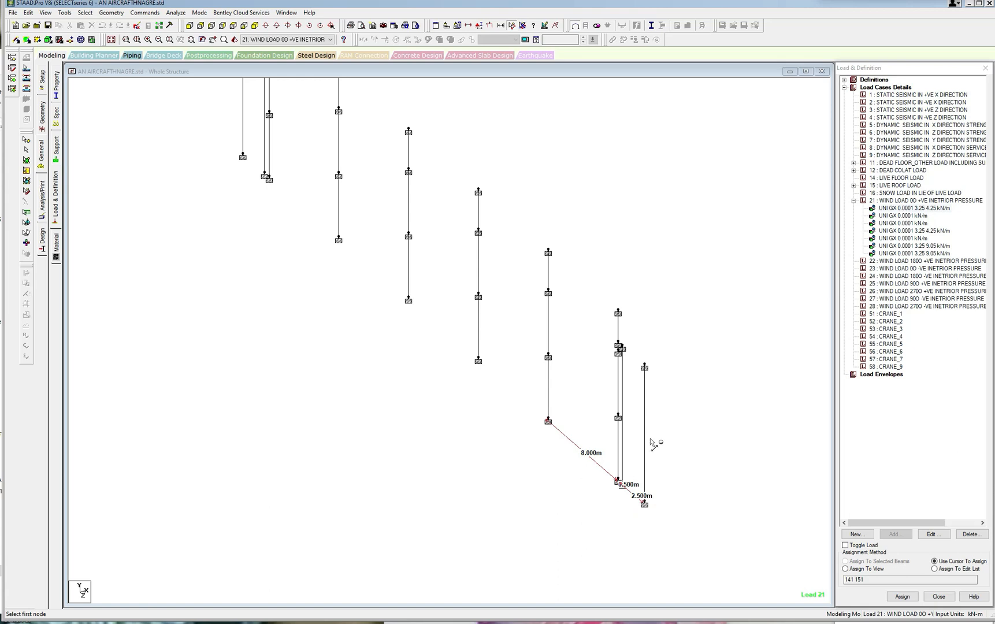
Add a 4 kN/m GX uniform member force with d1 3.25 m and d2 4.25 m to load case 21.
click(905, 203)
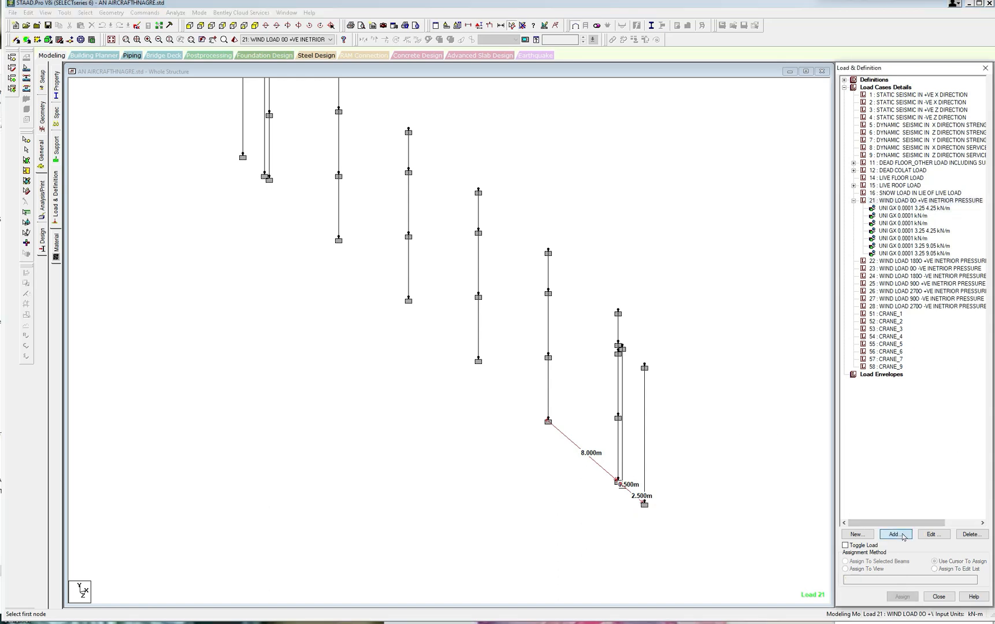
click(895, 534)
click(302, 197)
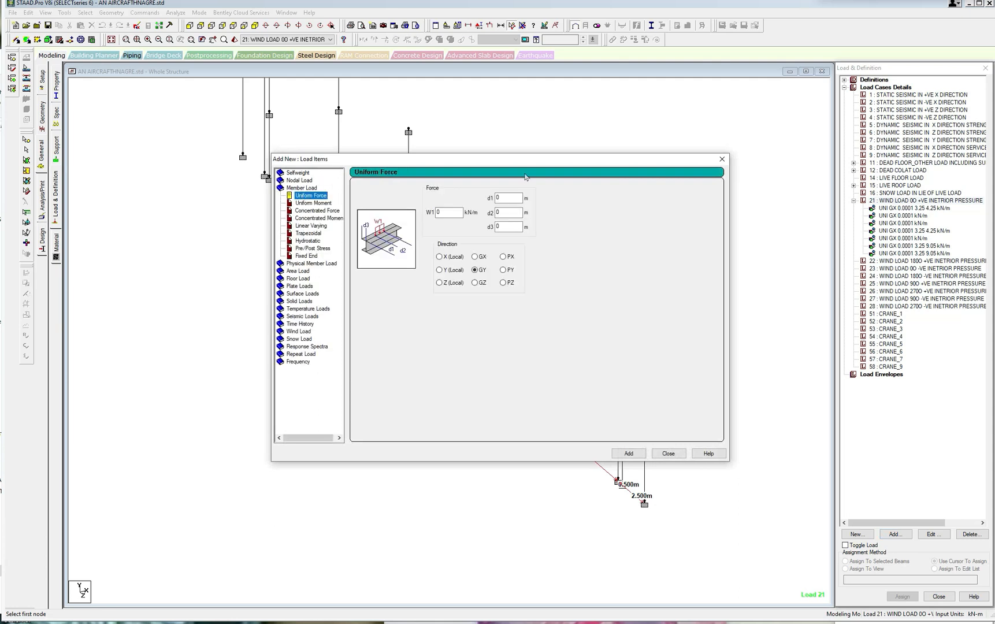
drag(523, 161, 395, 167)
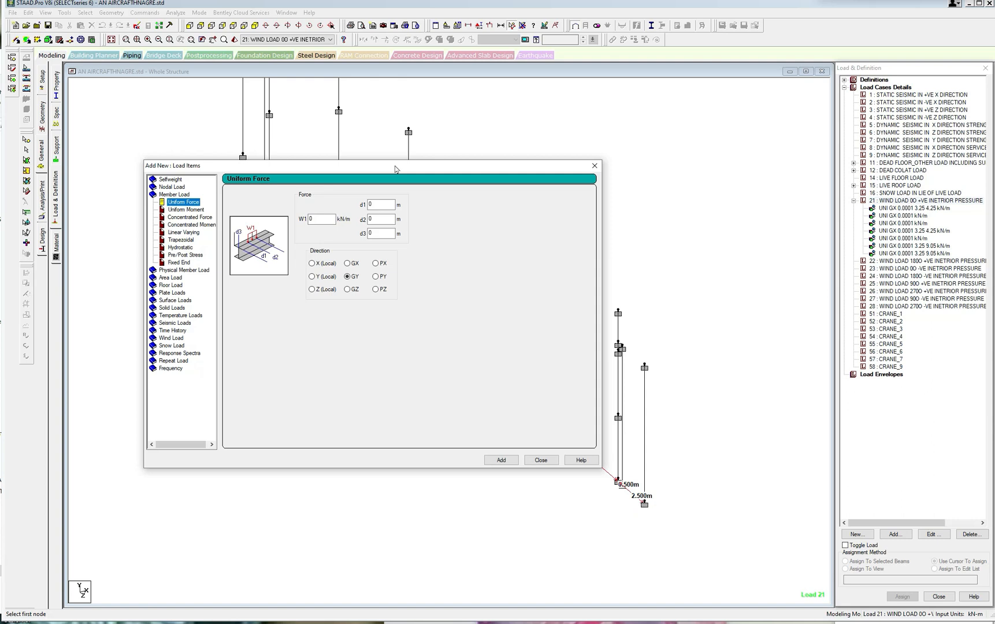
double_click(315, 219)
click(351, 264)
double_click(315, 219)
double_click(373, 204)
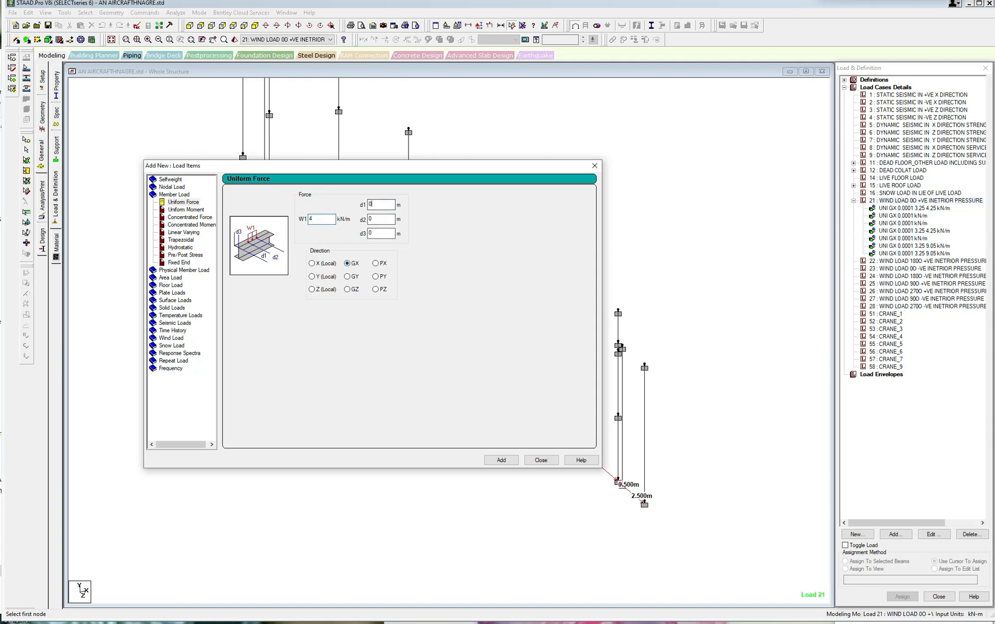
double_click(370, 220)
click(501, 460)
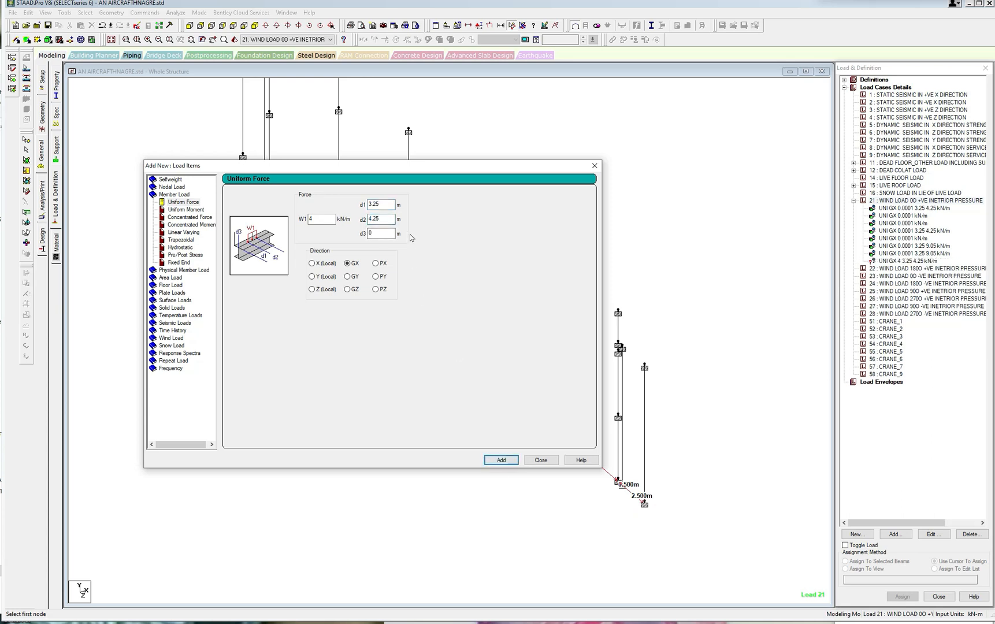
Reset d1 and d2 to 0 and add a full-length 4 kN/m GX uniform force to load case 21.
double_click(373, 204)
text(0)
key(Tab)
text(0)
click(501, 461)
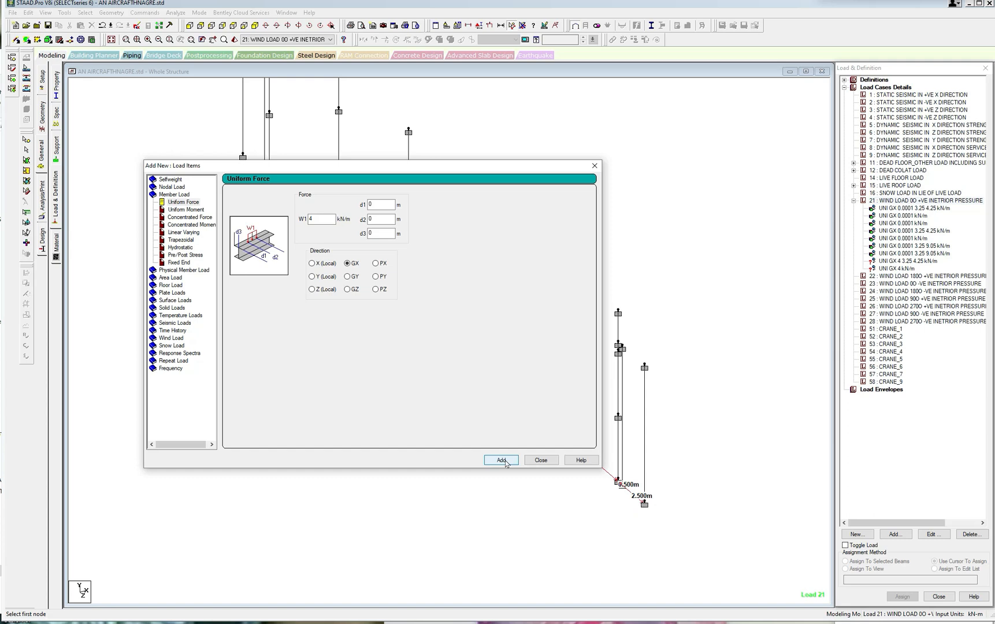
Add two more full-length GX uniform forces of 3.76 kN/m and 7.52 kN/m to load case 21.
double_click(317, 219)
click(501, 460)
drag(532, 168, 479, 391)
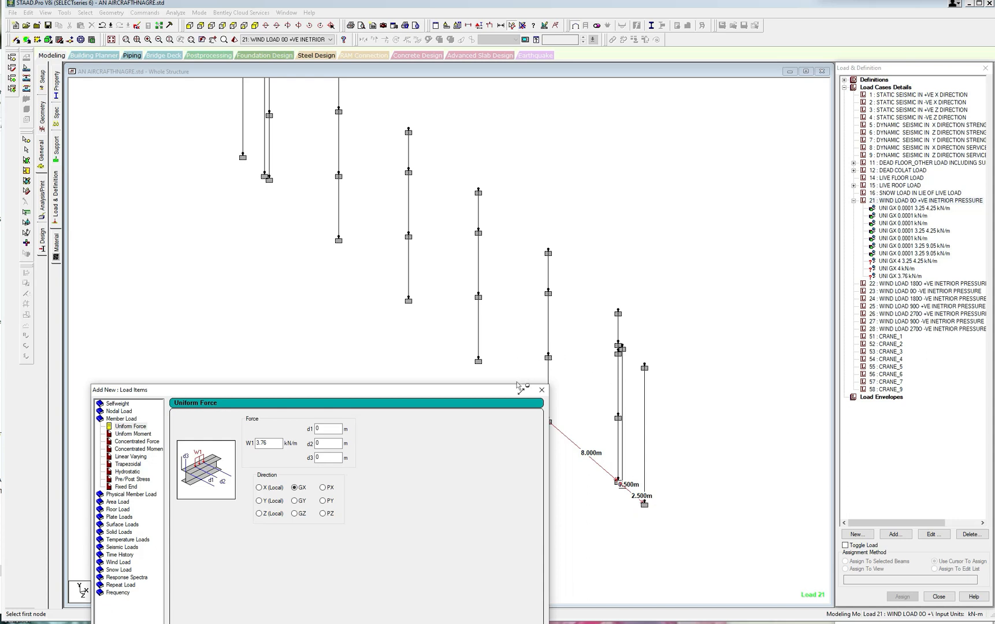
drag(463, 393, 463, 381)
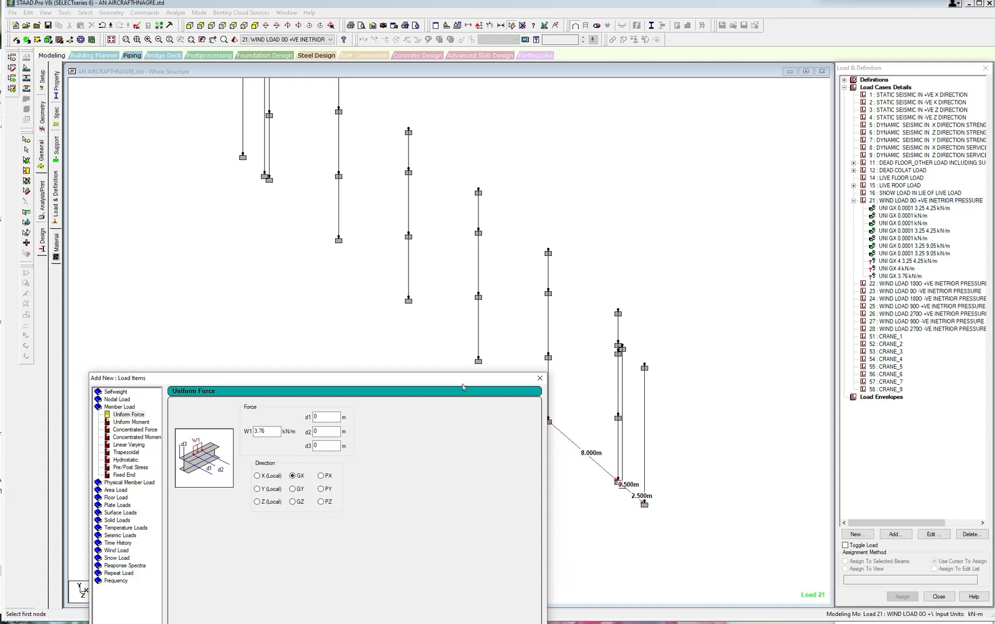
double_click(279, 428)
text(7.52)
drag(407, 378, 516, 273)
click(554, 569)
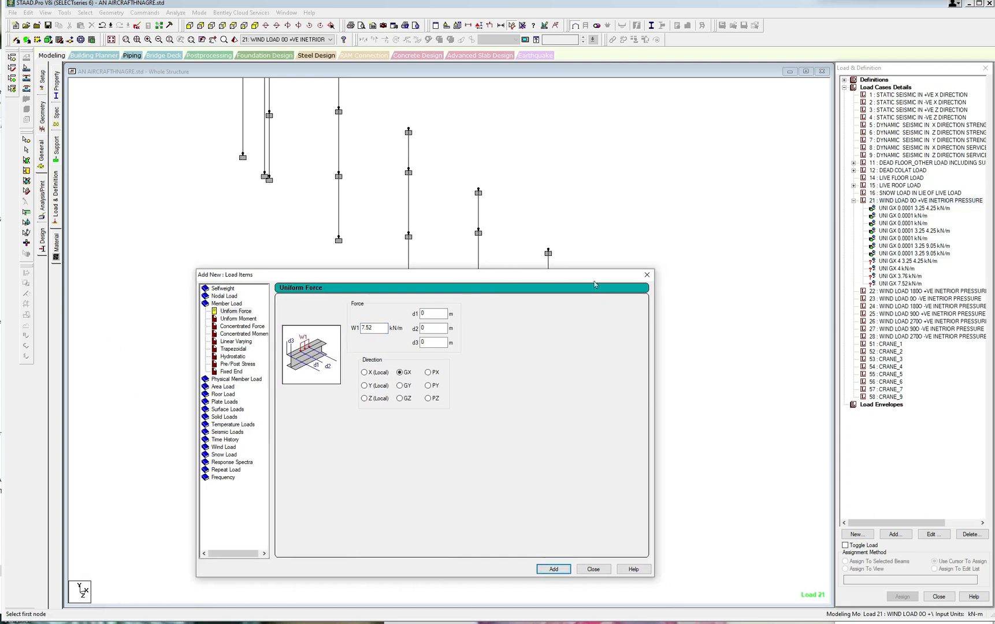
Measure the outermost end column's height and add a 1.41 kN/m GX uniform force with d1 3.25 m and d2 9.05 m.
drag(595, 284, 477, 339)
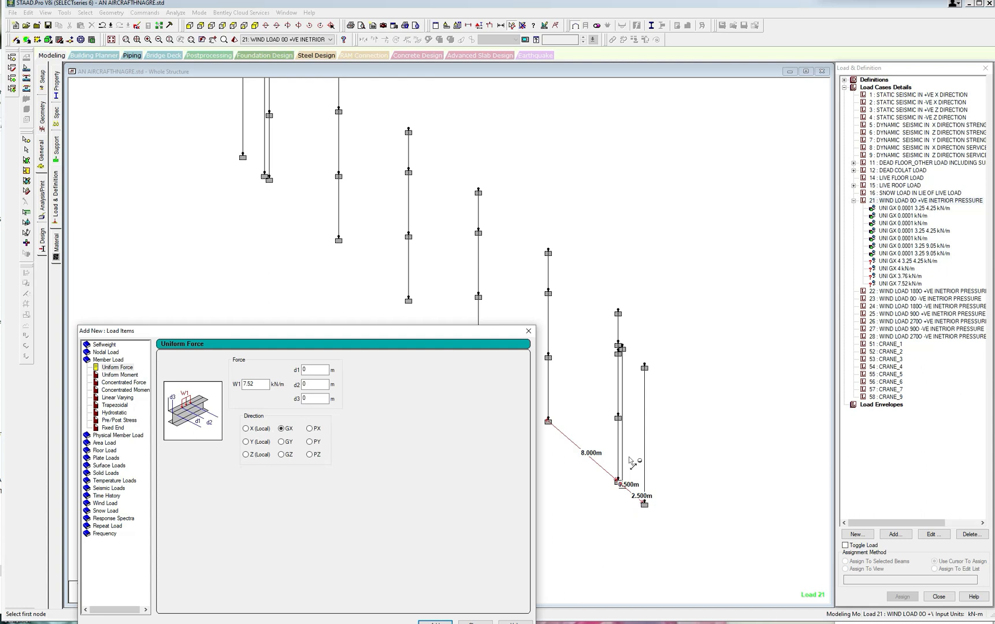
double_click(254, 384)
text(1.41)
key(Tab)
text(3.25)
click(645, 368)
click(645, 504)
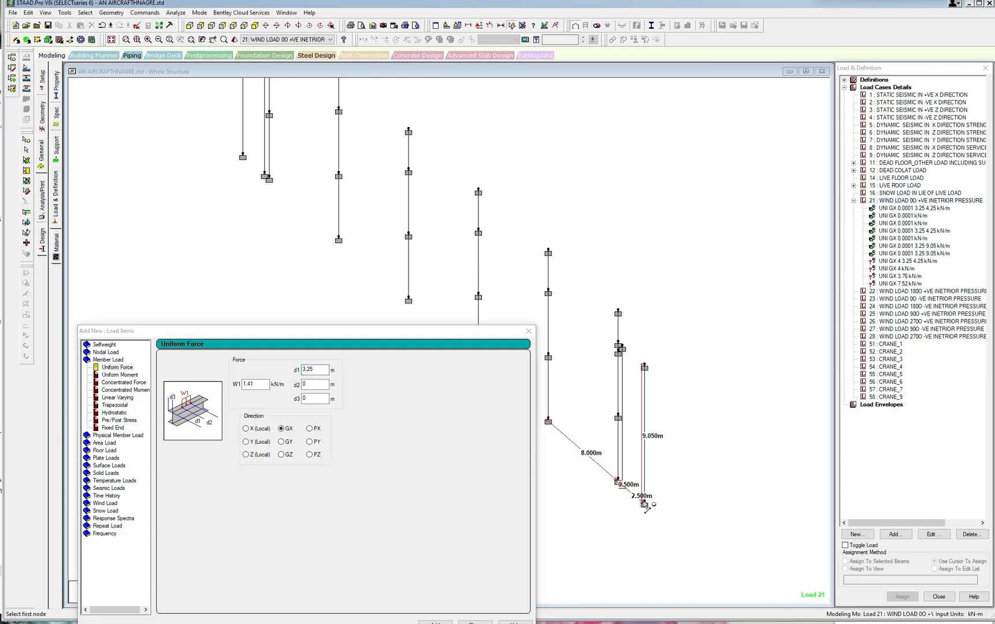
key(Tab)
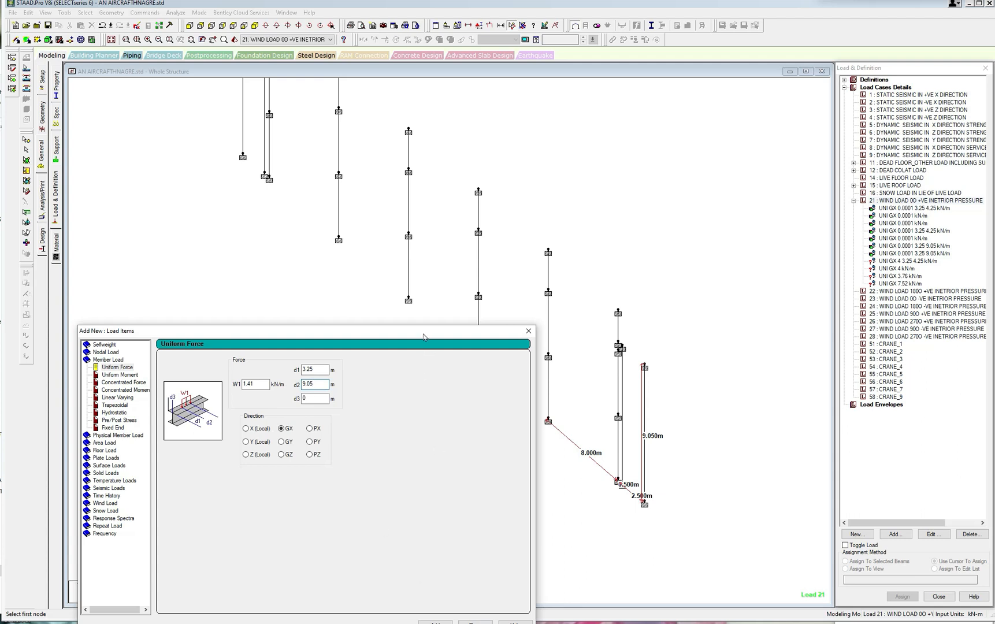
drag(424, 337, 424, 315)
click(434, 604)
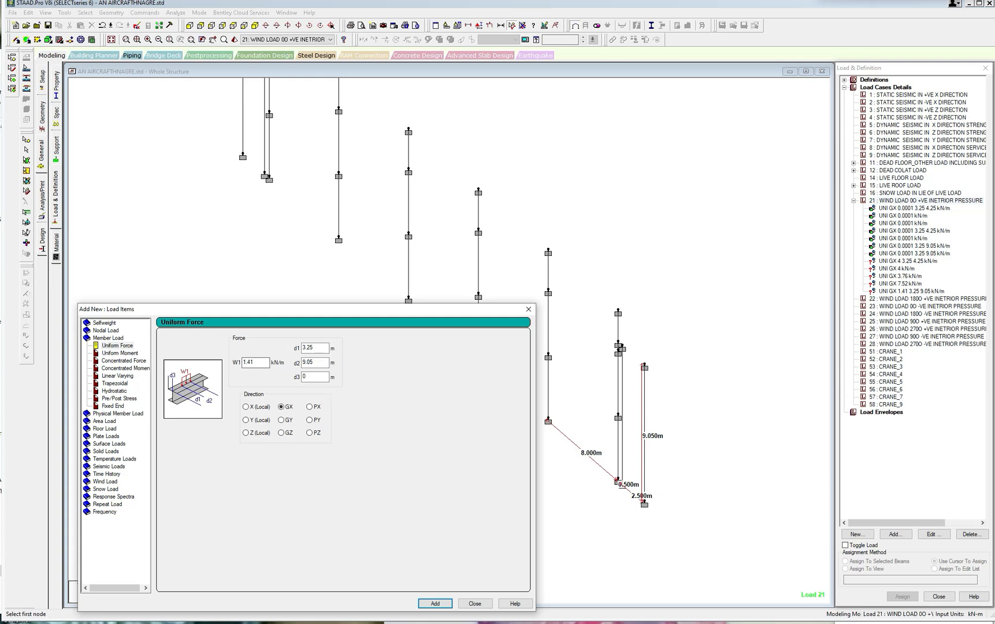
Add a 1.175 kN/m GX uniform force with d1 3.25 m and d2 9.05 m to load case 21.
drag(255, 363, 248, 363)
click(439, 606)
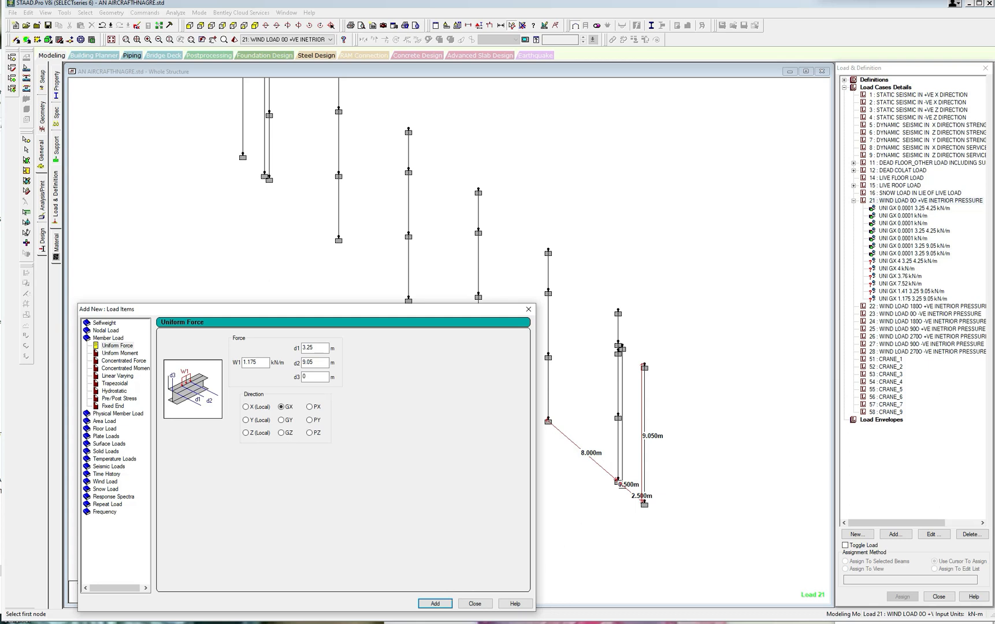
Check the Load 21 wind pressures in the WIND LOADS.xls workbook in Excel, return to STAAD.Pro and finish adding load items.
mouse_move(332, 622)
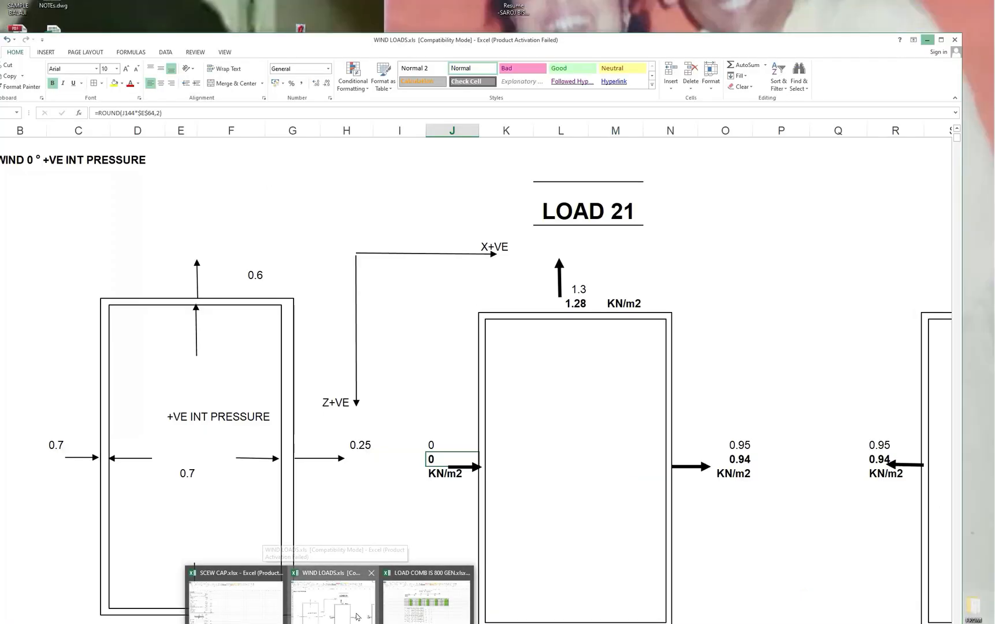
click(357, 617)
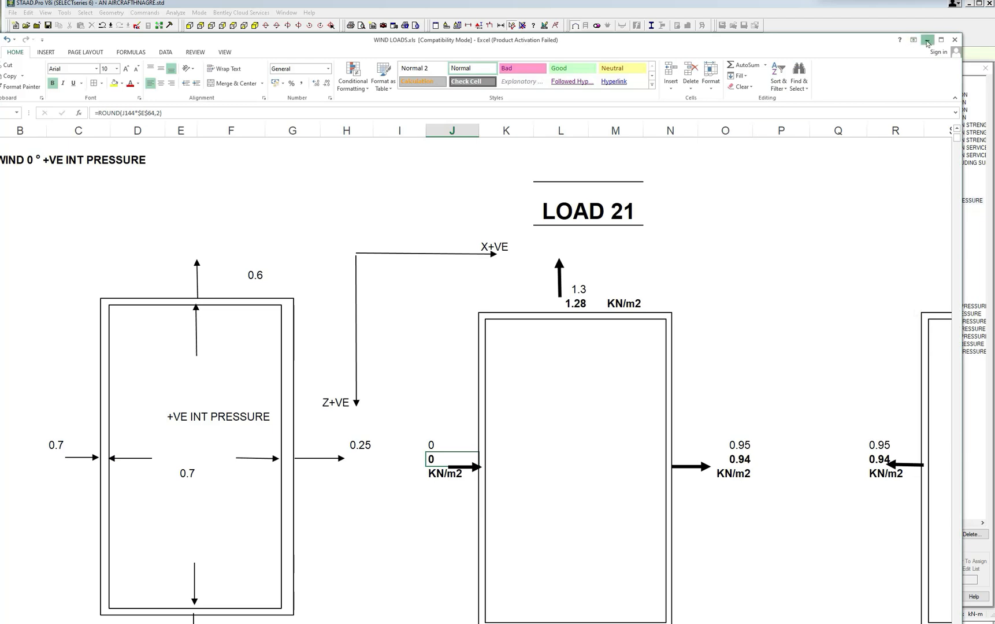
click(926, 40)
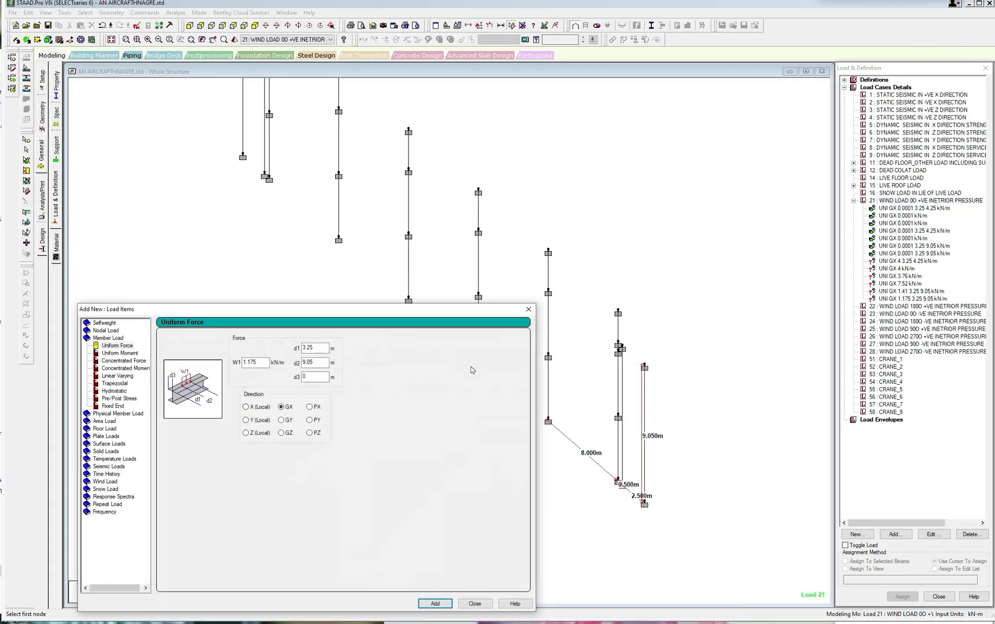
key(shift+Tab)
key(shift+Tab)
key(shift+Tab)
click(528, 310)
Assign the 4 kN/m GX force with d1 3.25 m and d2 4.25 m to the bottom segments of the two end main columns.
click(924, 299)
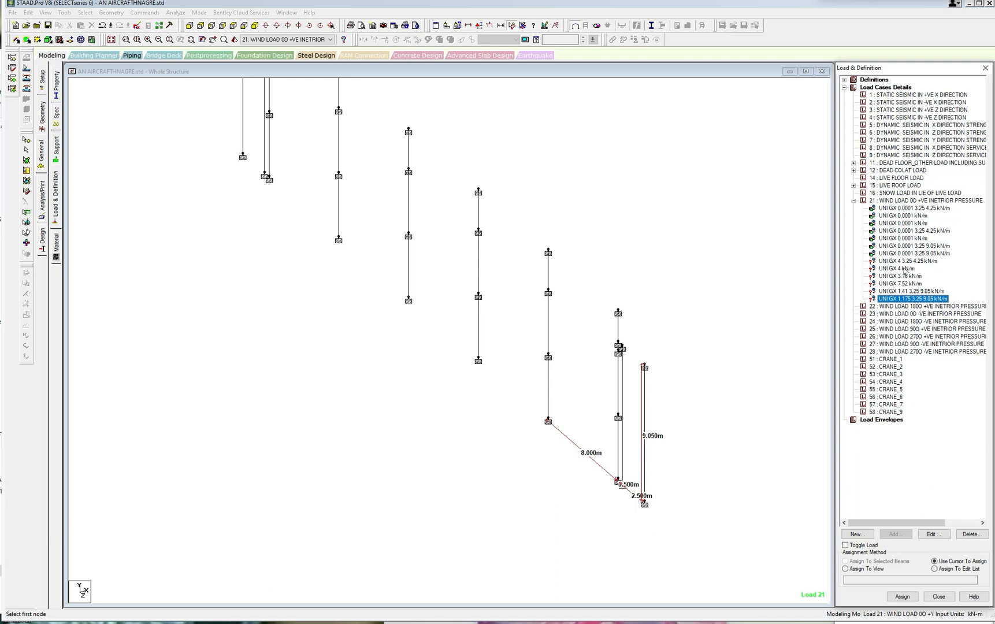
click(904, 270)
middle_drag(775, 381, 773, 348)
scroll(742, 360, up, 1)
click(888, 262)
scroll(764, 344, up, 1)
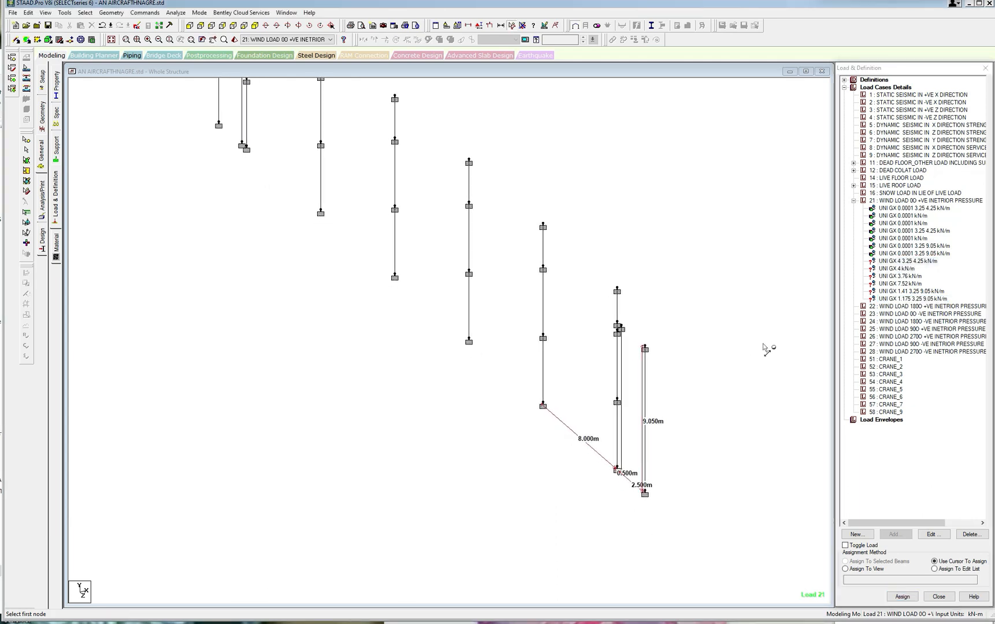
scroll(765, 349, up, 1)
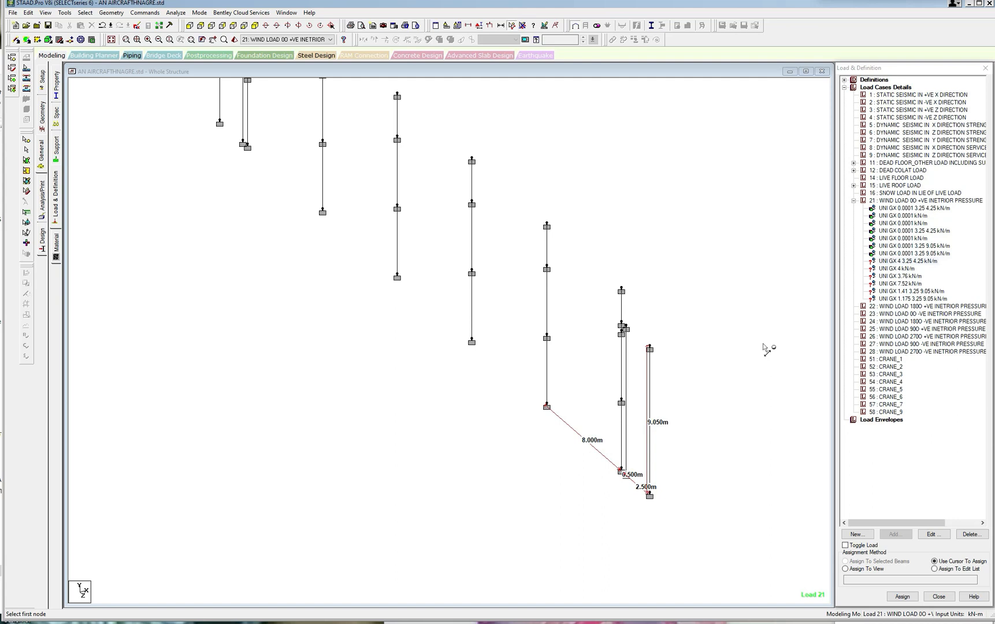
scroll(693, 379, up, 1)
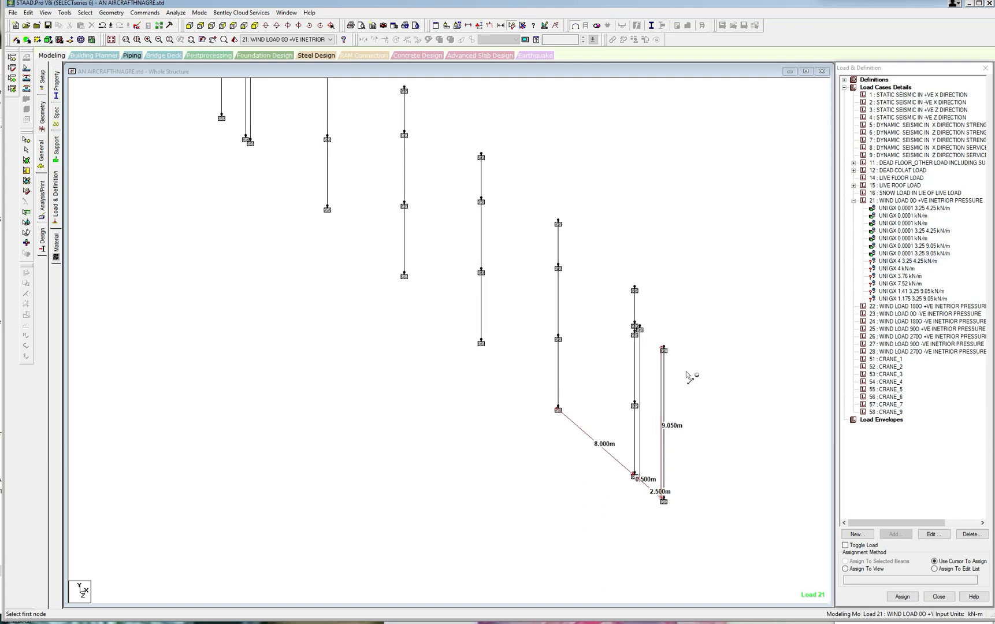
middle_drag(688, 411, 666, 415)
scroll(667, 418, down, 1)
key(Escape)
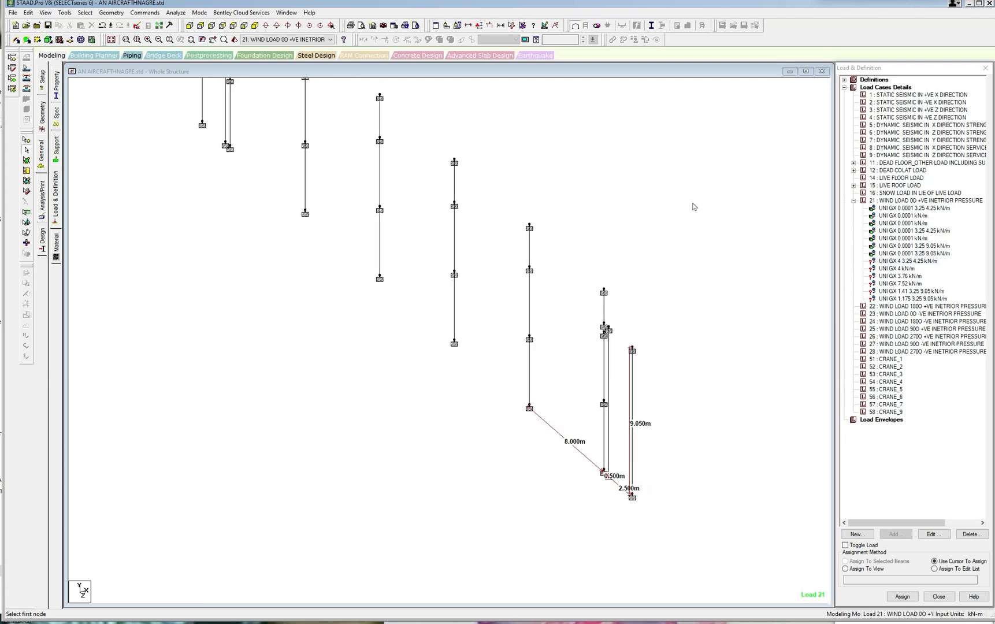
click(603, 428)
scroll(289, 217, down, 1)
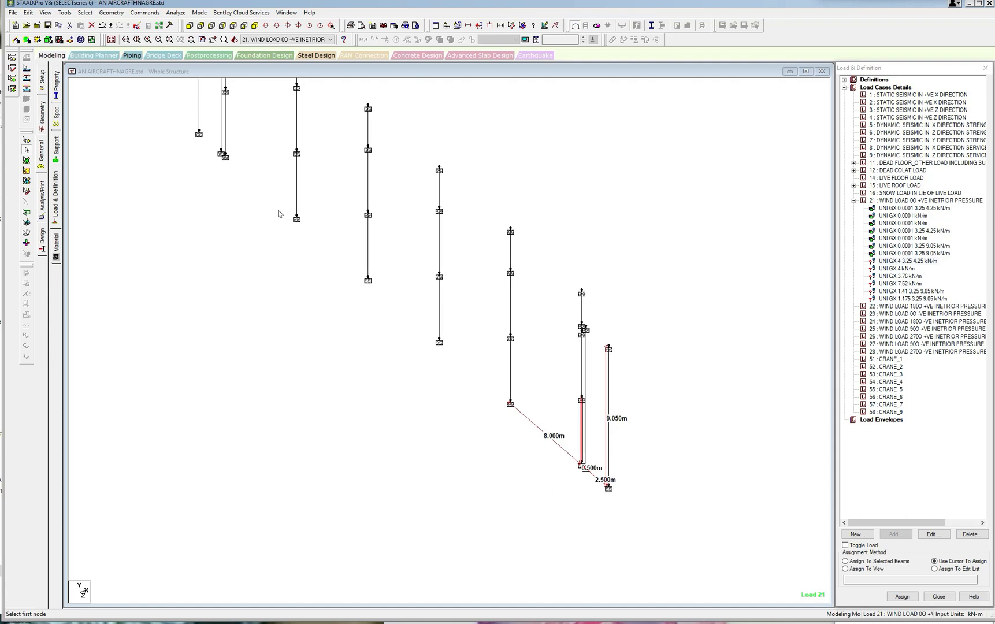
scroll(279, 213, down, 1)
click(221, 139)
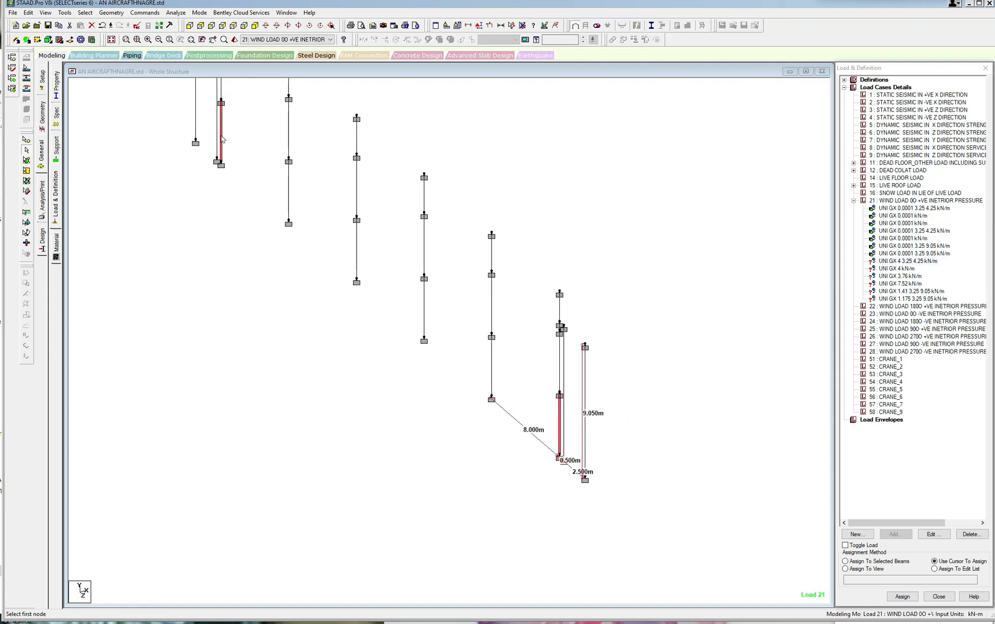
click(848, 561)
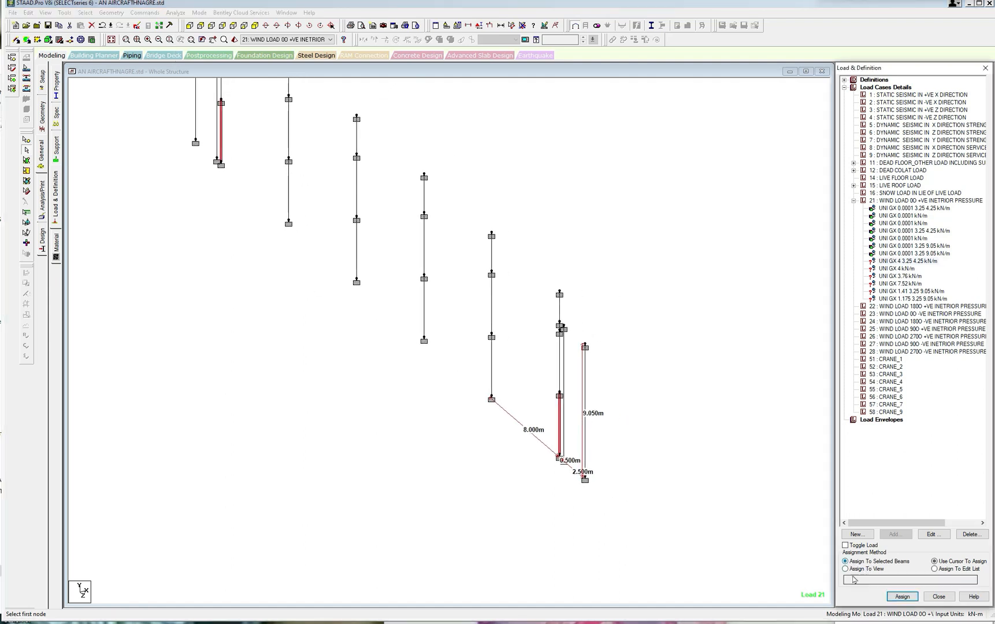
click(902, 597)
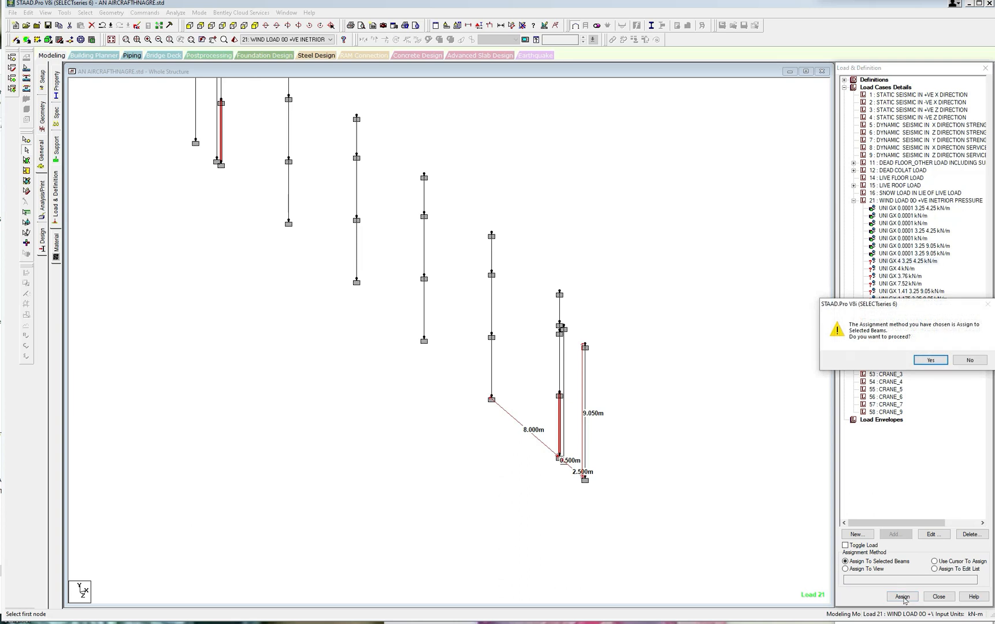
click(930, 360)
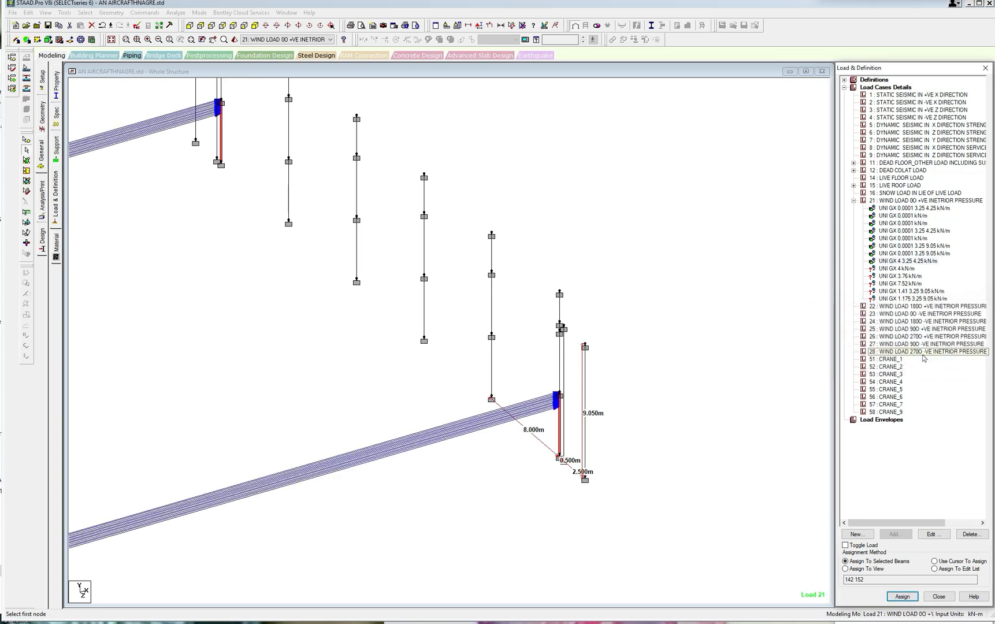
click(773, 266)
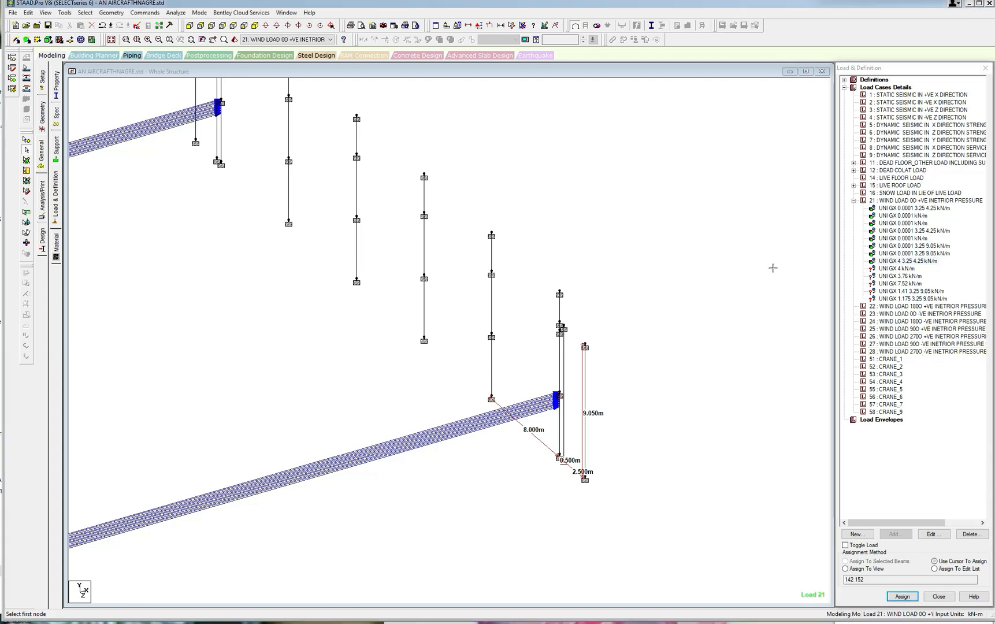
Assign the full-length 4 kN/m GX force to the segments directly above on the same two end main columns.
click(909, 276)
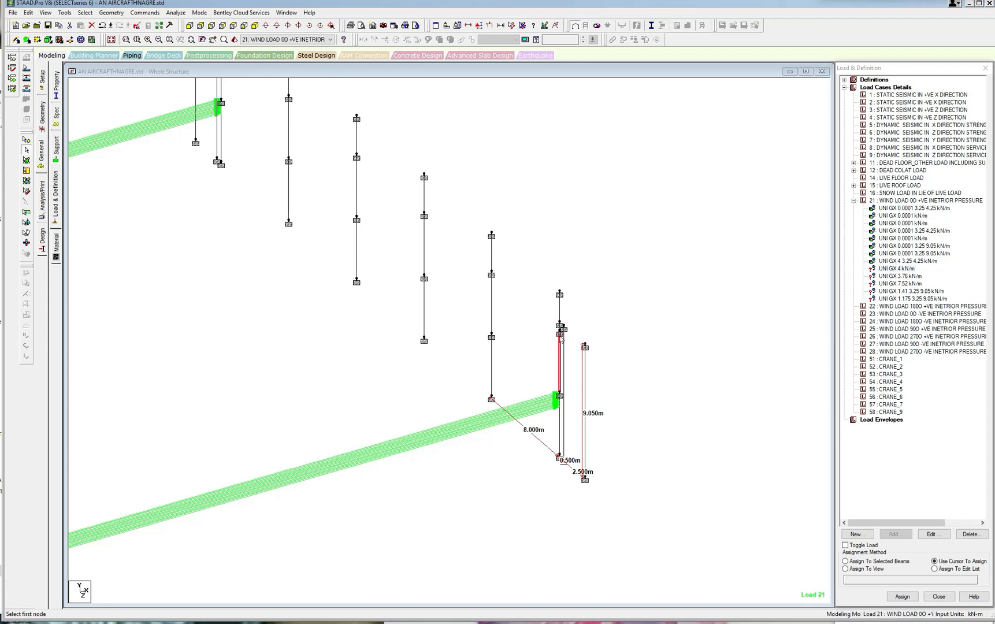
middle_drag(465, 342, 467, 346)
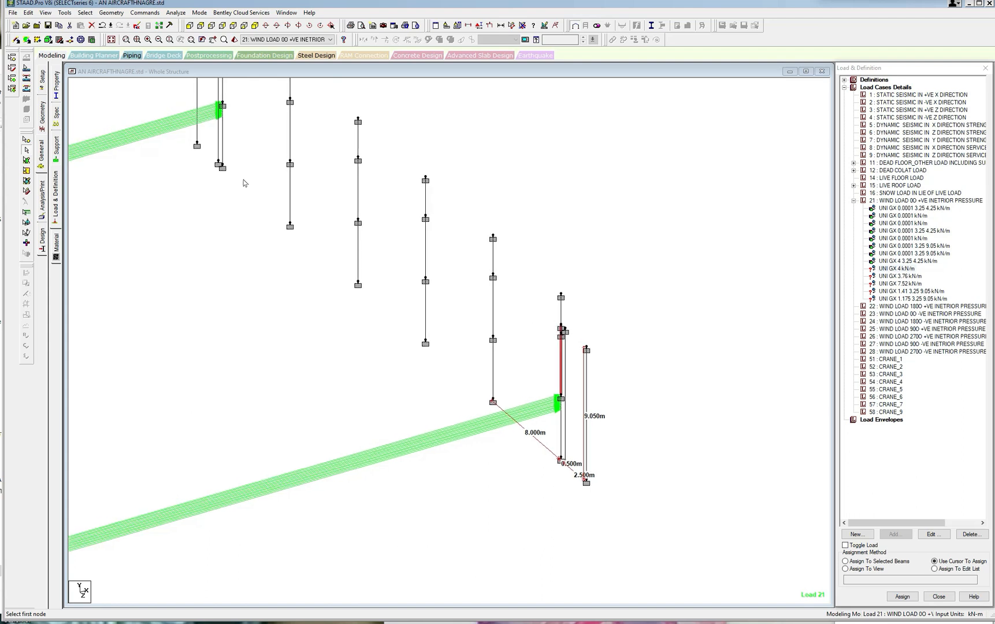
middle_drag(245, 176, 274, 266)
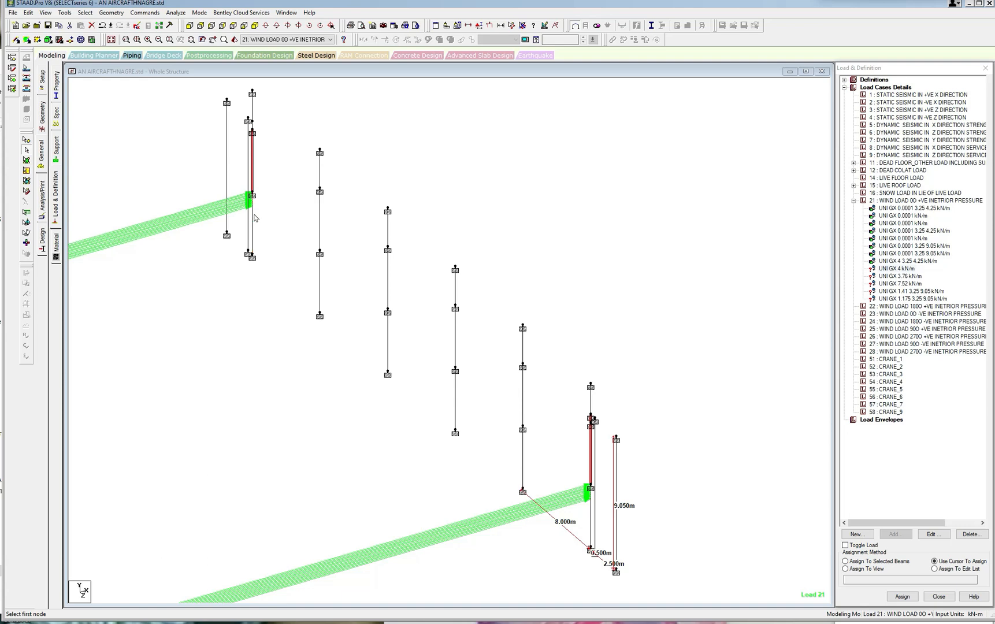
click(905, 261)
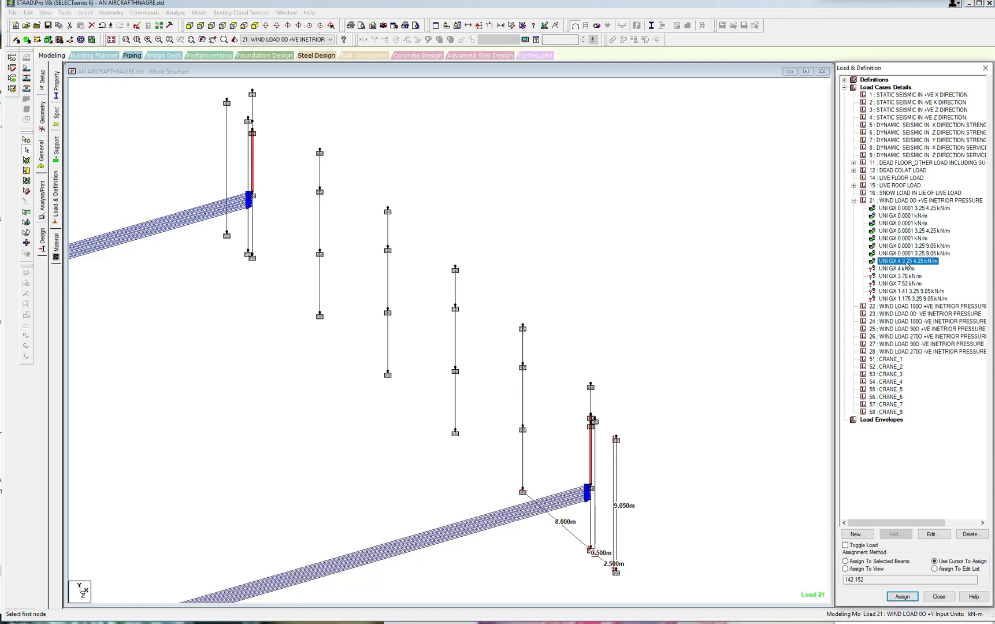
click(893, 268)
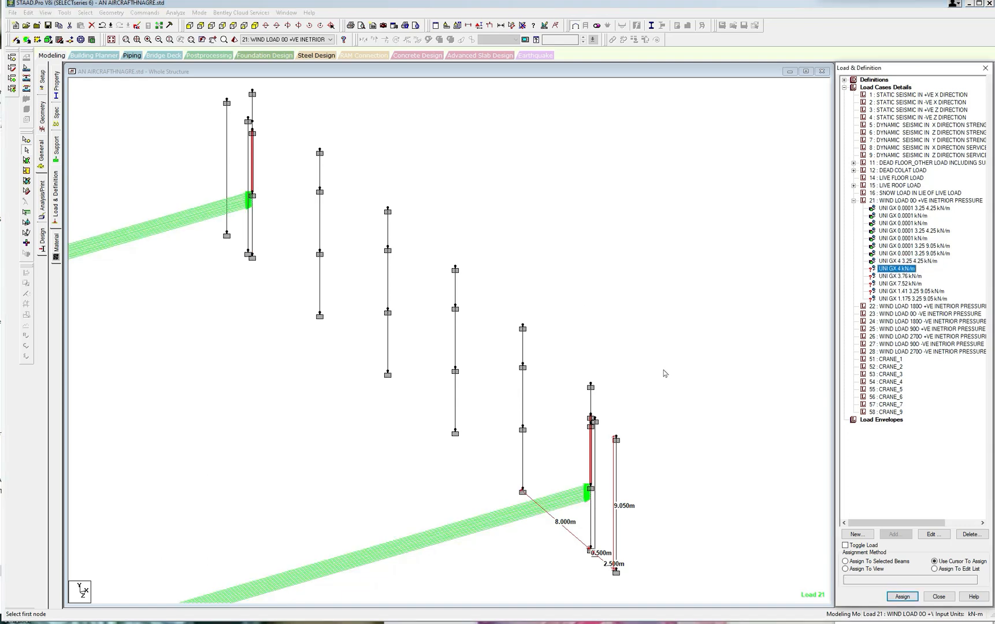
ctrl+click(253, 127)
click(867, 561)
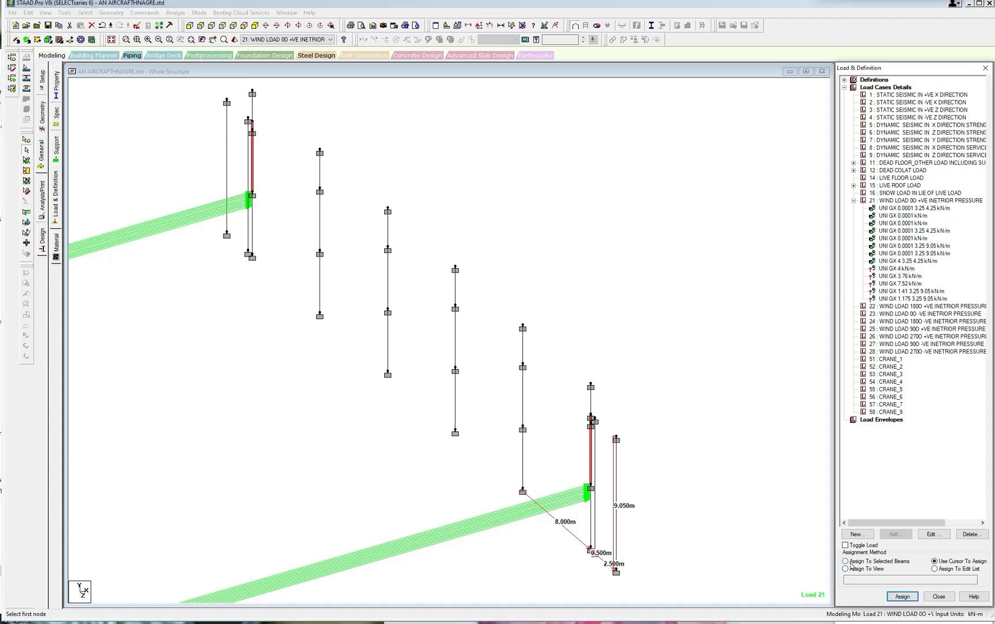
click(902, 596)
click(921, 361)
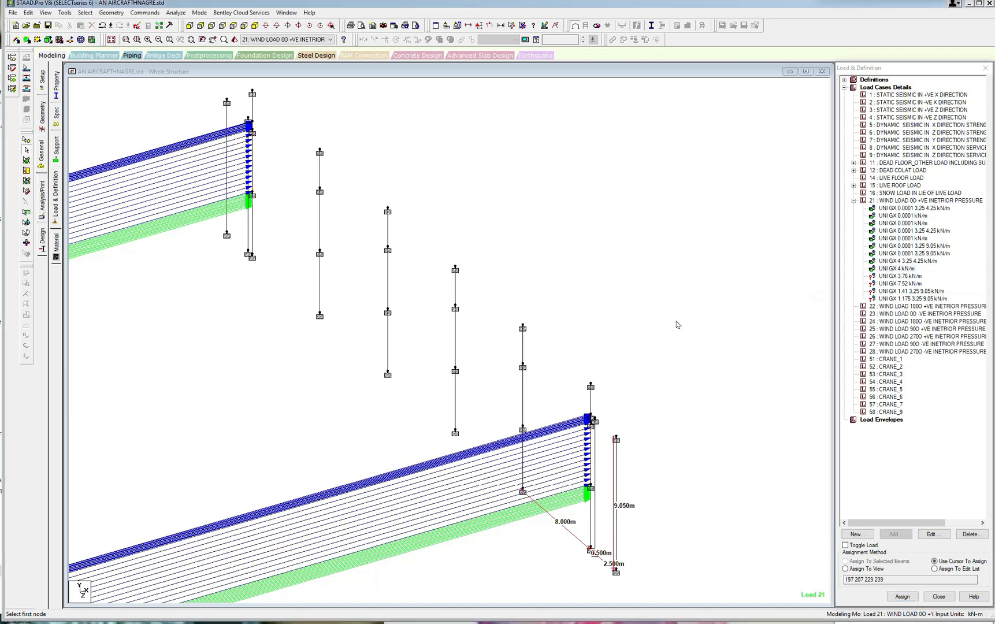
Assign the 3.76 kN/m GX force to the topmost segments of the two end main columns.
click(910, 277)
click(591, 396)
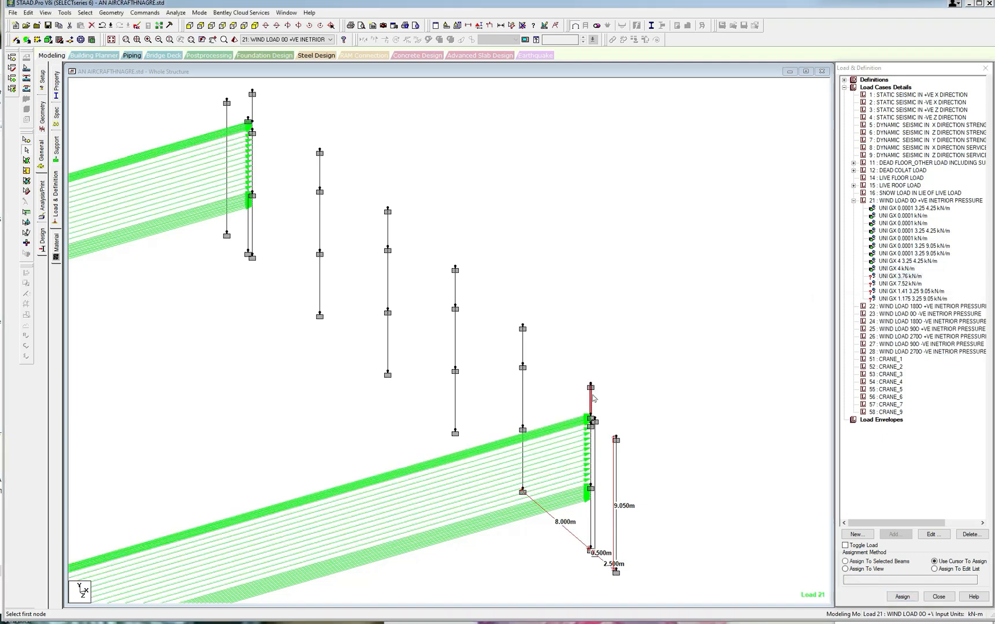
click(253, 107)
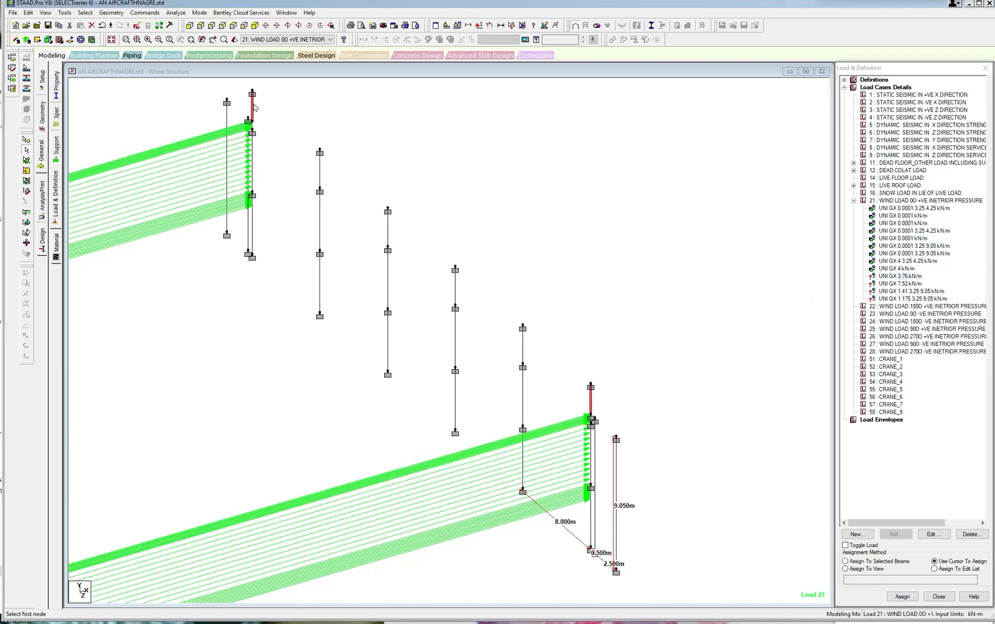
click(859, 562)
click(902, 595)
click(930, 359)
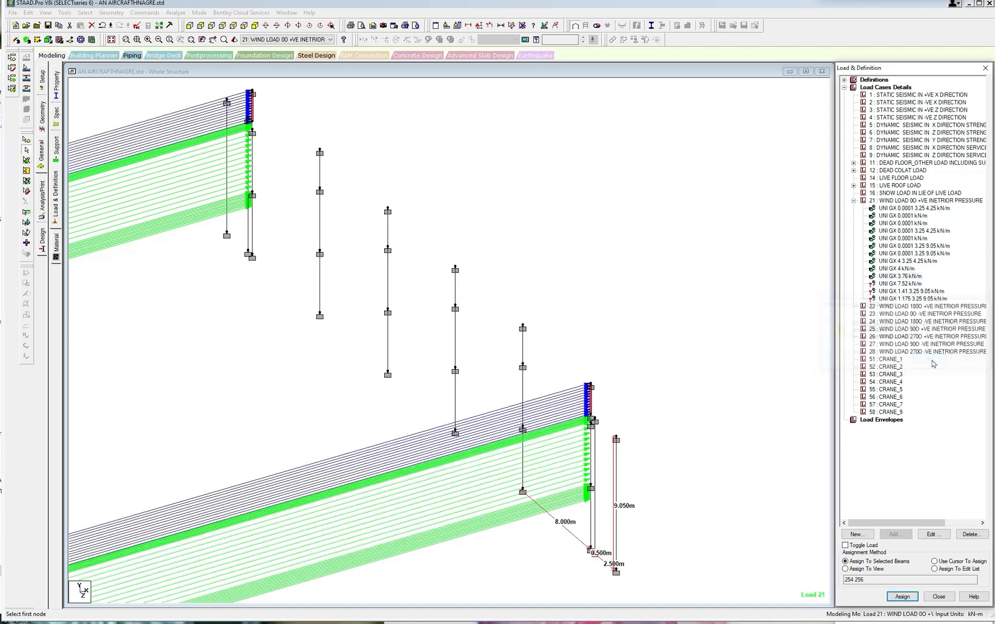
Set d1 to 3.25 m and d2 to 4.25 m for the 7.52 kN/m GX uniform force.
click(903, 284)
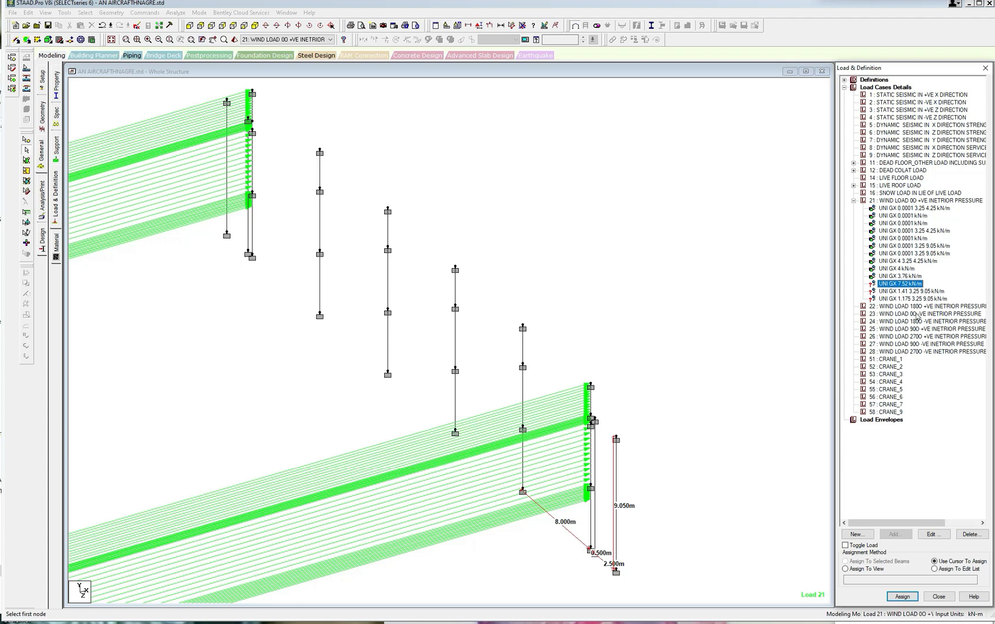
click(934, 534)
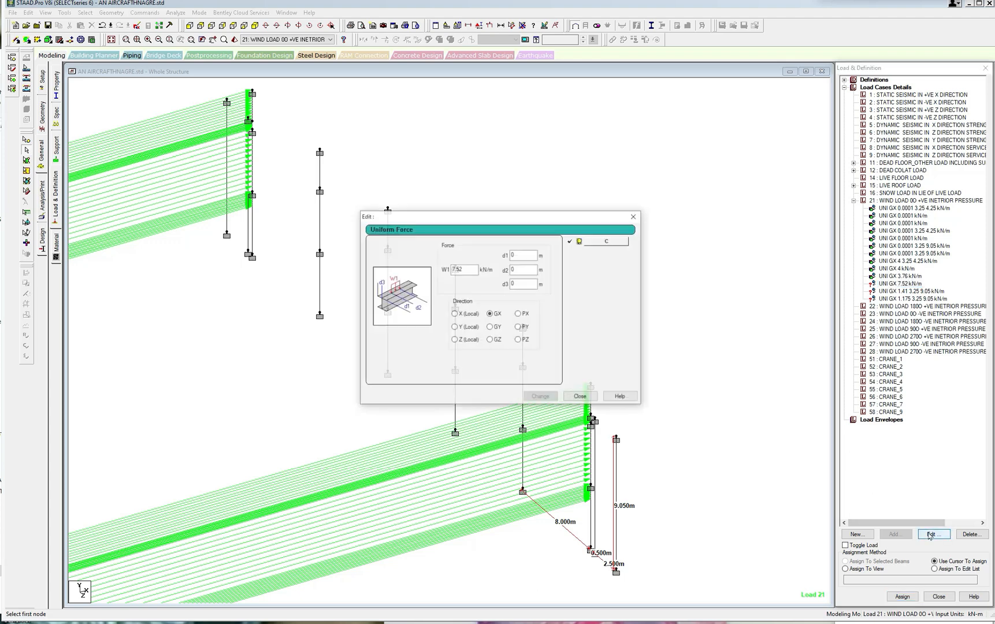
text(3.25)
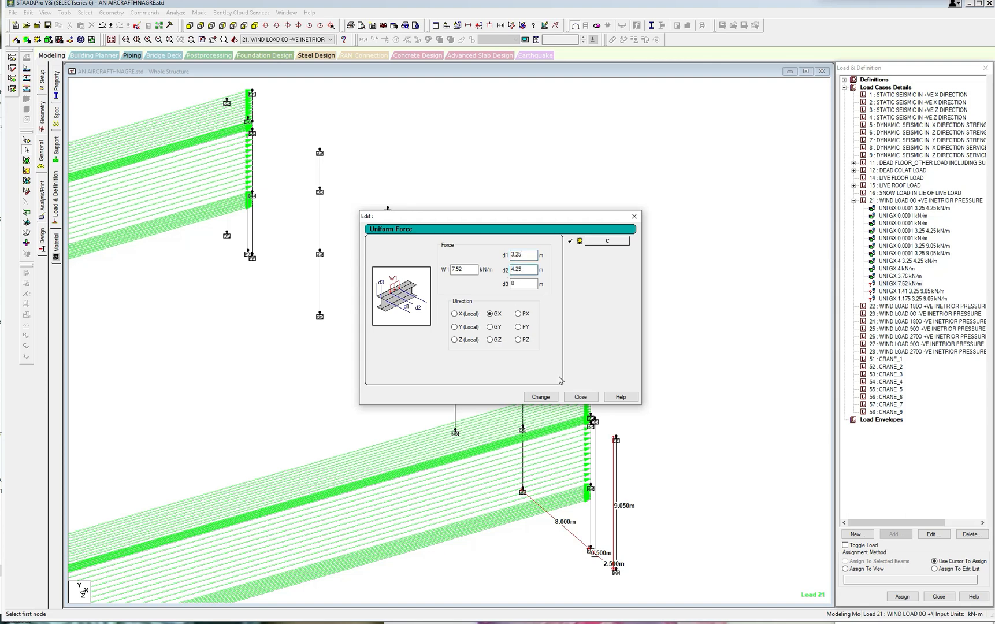
click(540, 397)
click(580, 397)
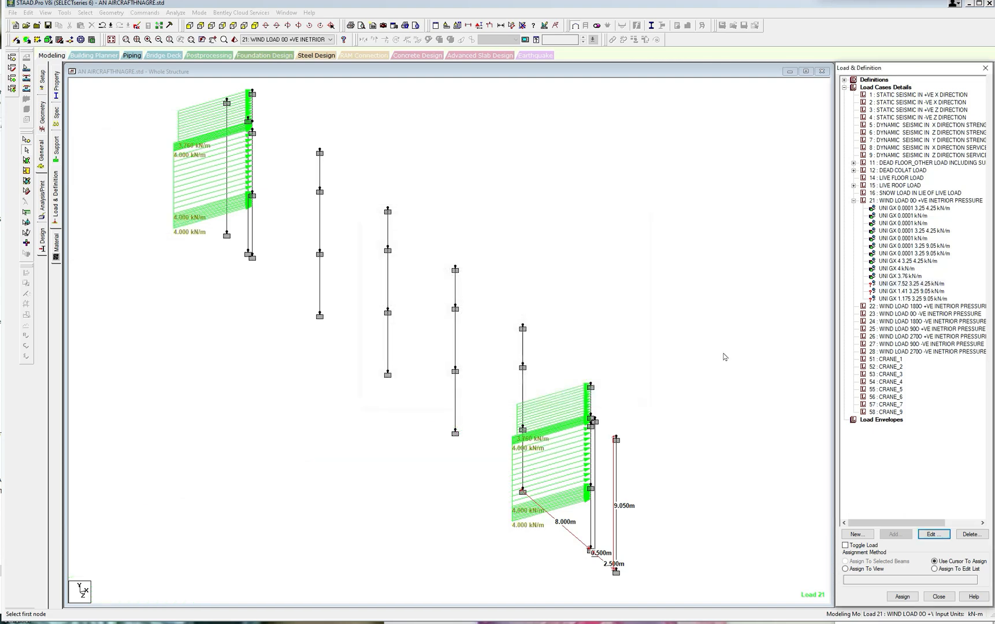
Assign the 7.52 kN/m GX force with d1 3.25 m and d2 4.25 m to the bottom segments of the four intermediate columns.
click(918, 285)
click(523, 457)
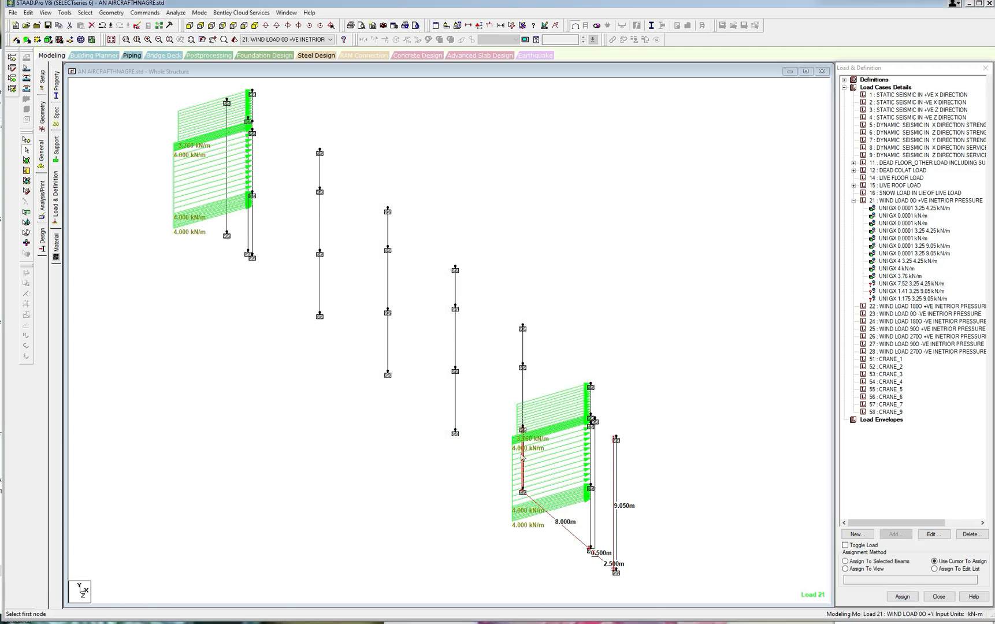
click(456, 404)
click(388, 341)
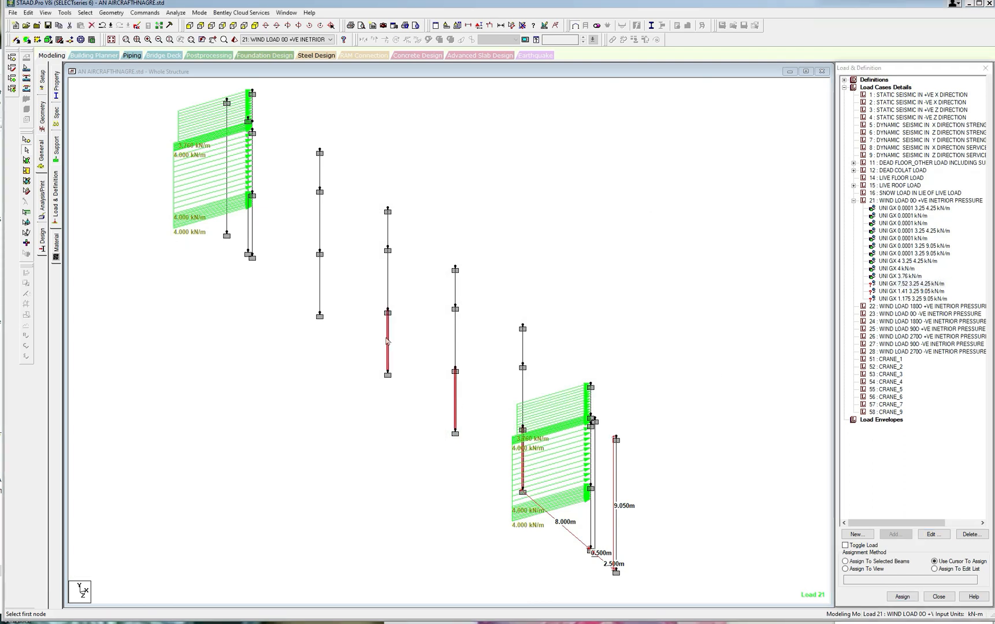
click(320, 283)
click(252, 242)
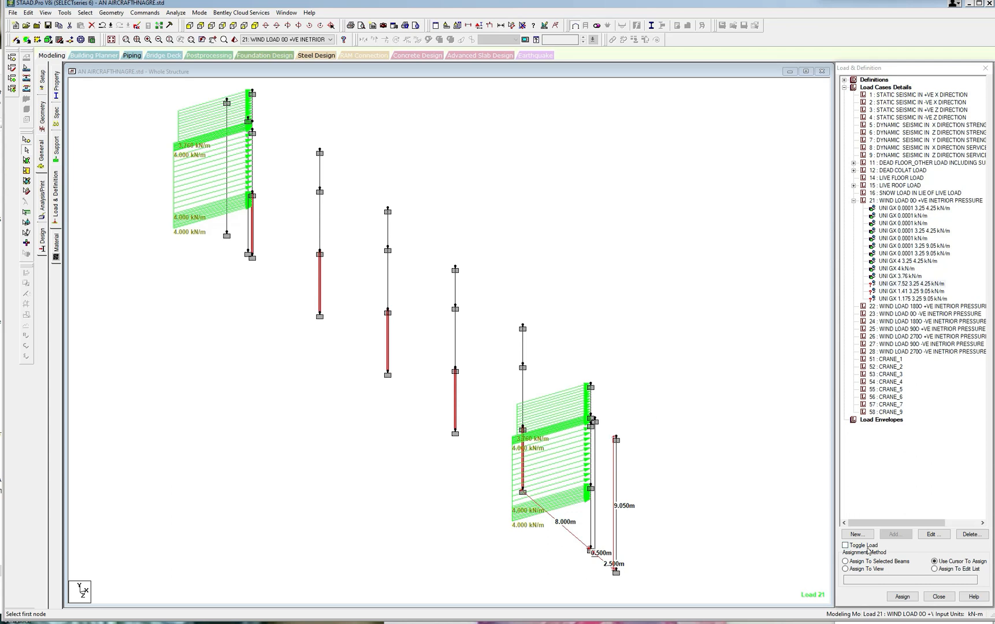
click(254, 238)
click(845, 561)
click(902, 596)
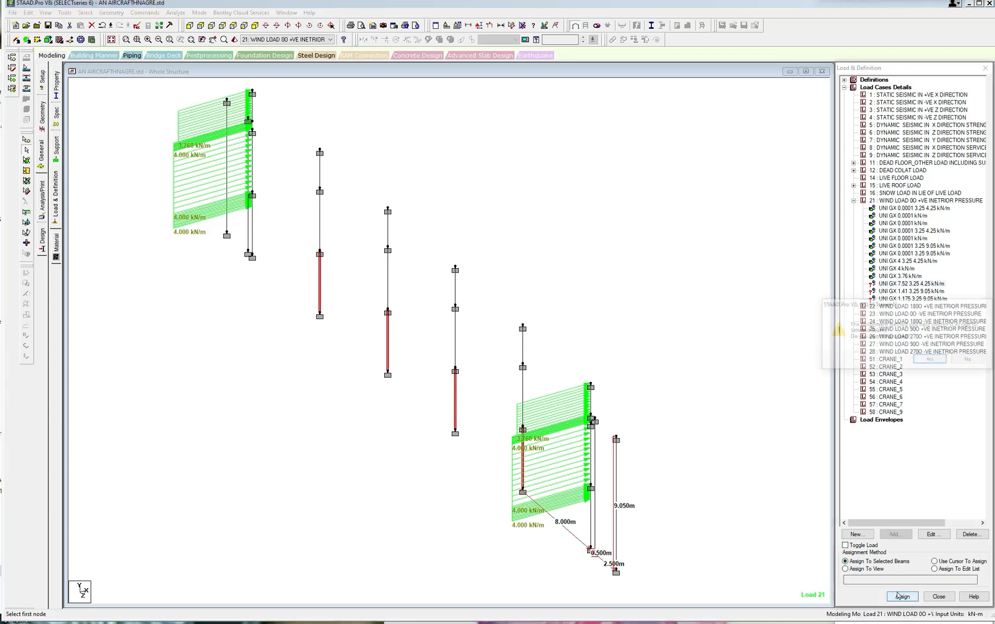
click(919, 365)
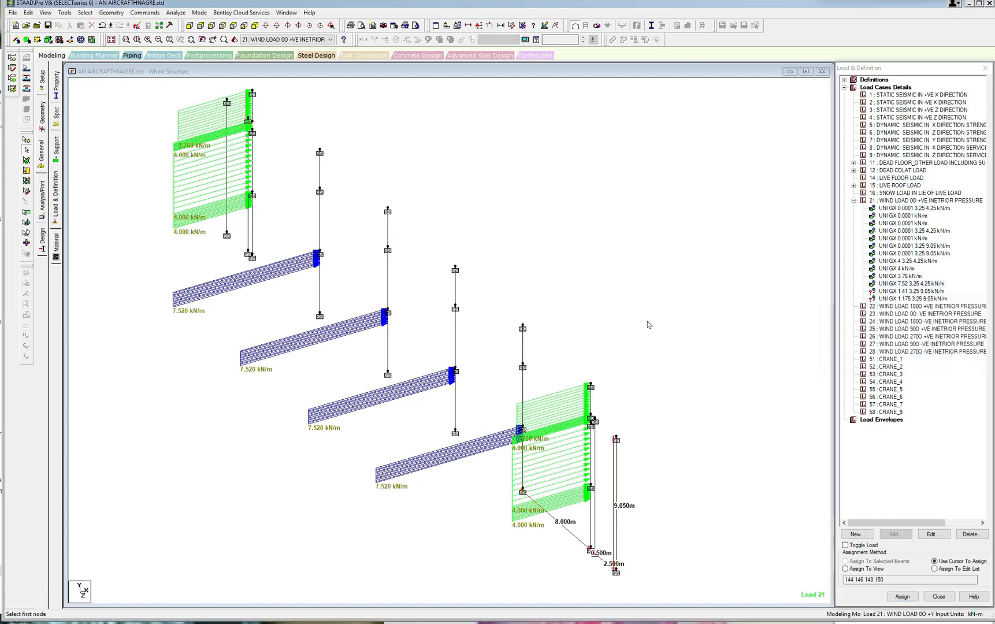
Add a full-length 7.52 kN/m uniform member force to load case 21, accepting the auto save of the model.
click(901, 201)
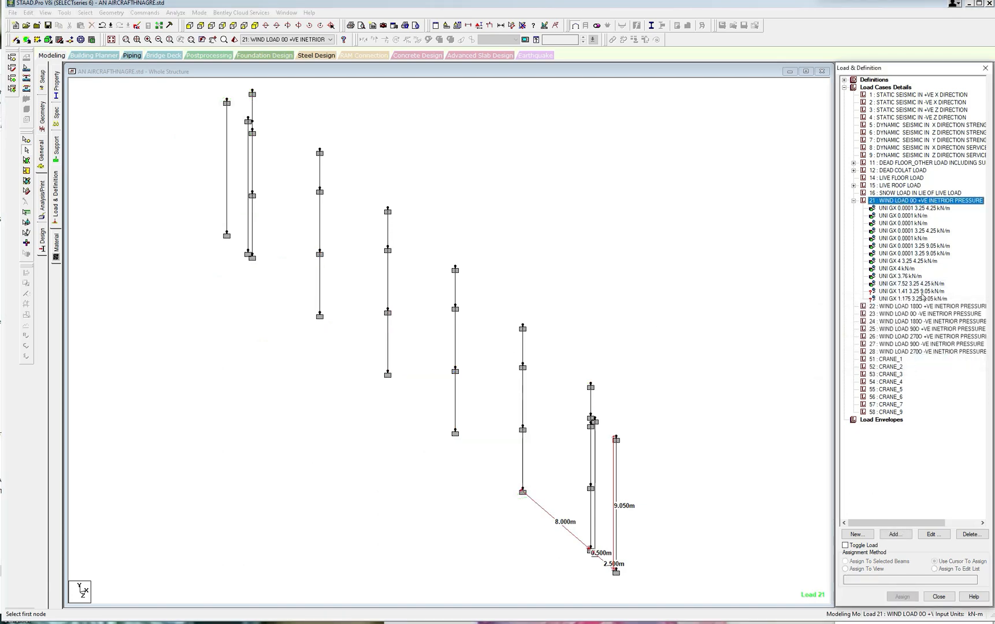
click(895, 535)
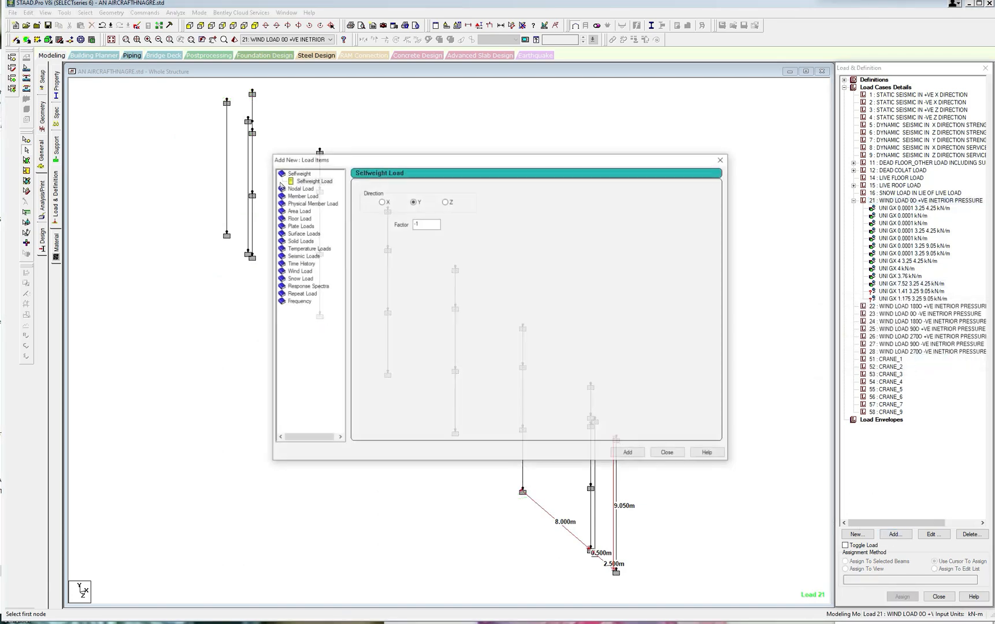
click(301, 196)
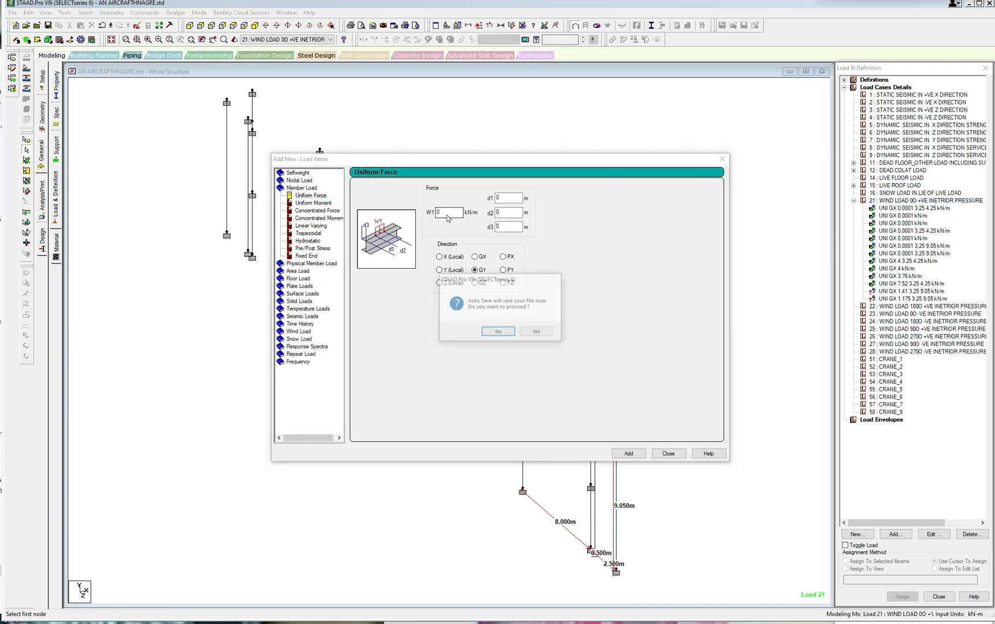
click(498, 333)
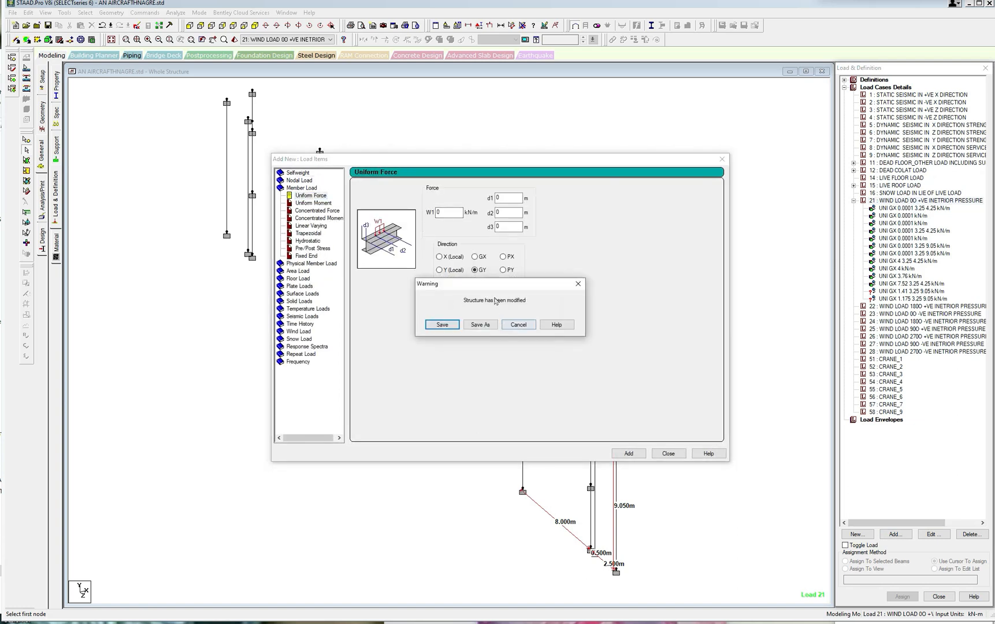
click(443, 326)
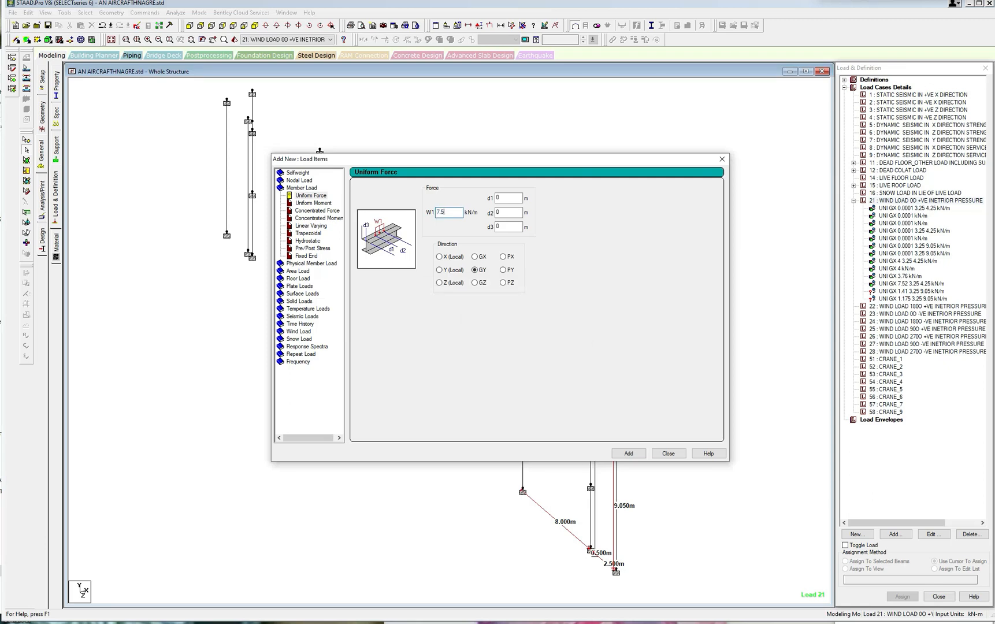
click(628, 454)
click(668, 454)
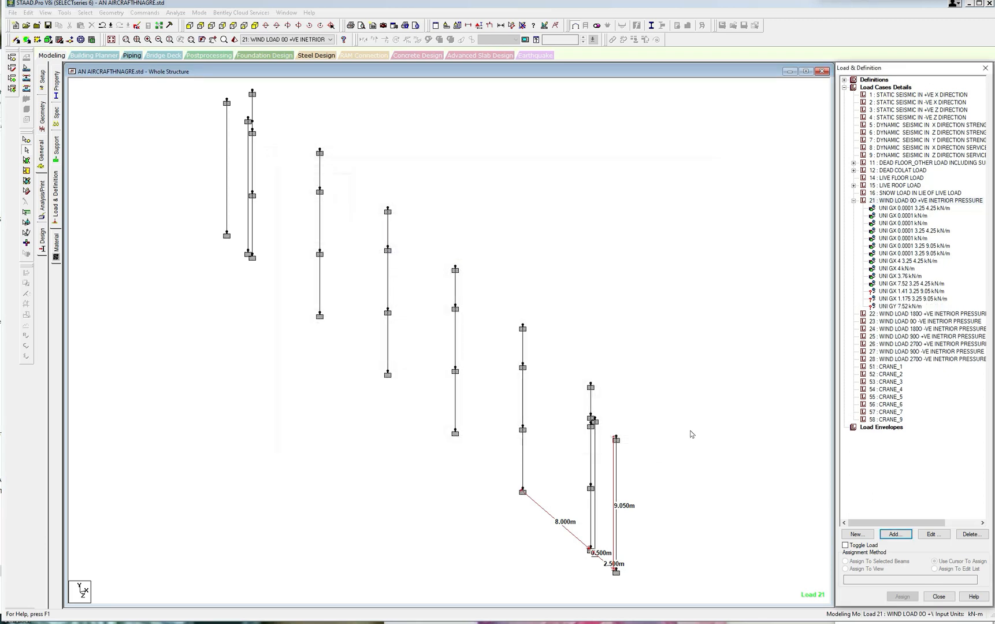
Assign the new full-length 7.52 kN/m uniform force to the middle and top segments of the four intermediate columns.
click(914, 307)
click(526, 389)
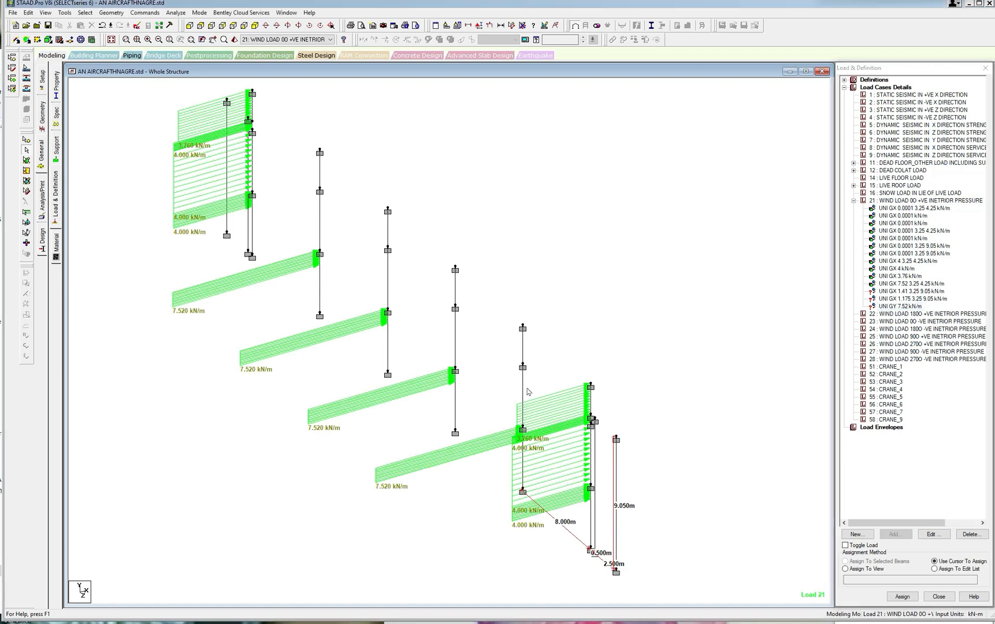
click(526, 354)
click(457, 336)
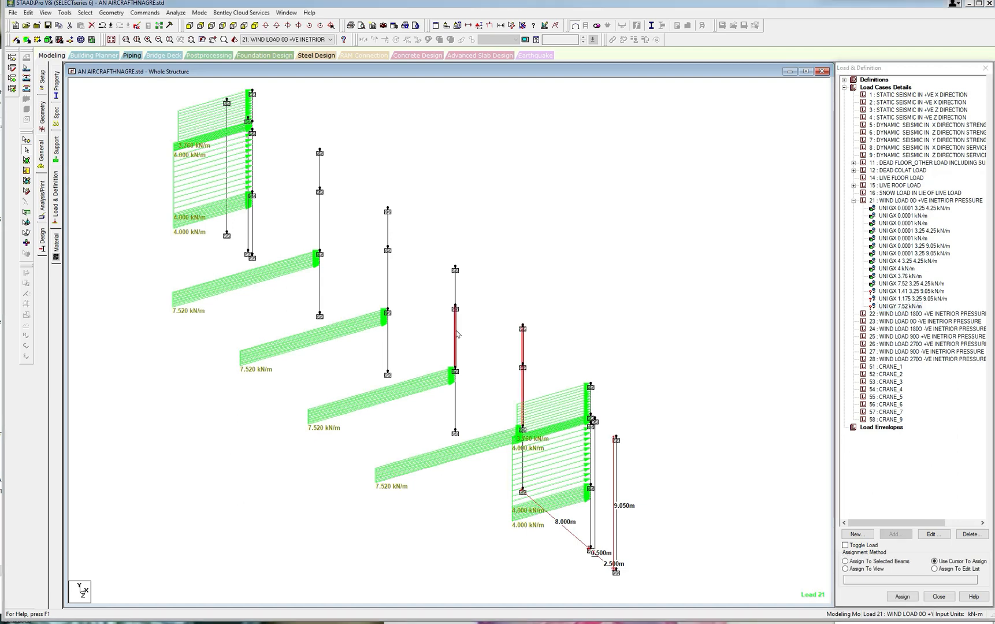
click(454, 298)
click(386, 273)
click(387, 236)
click(321, 221)
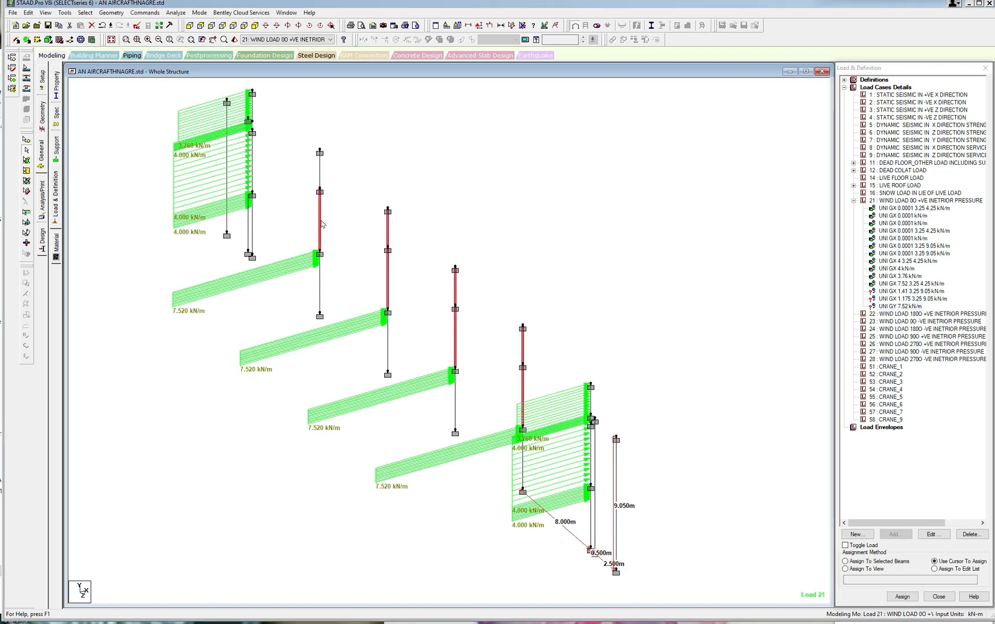
click(319, 183)
click(845, 561)
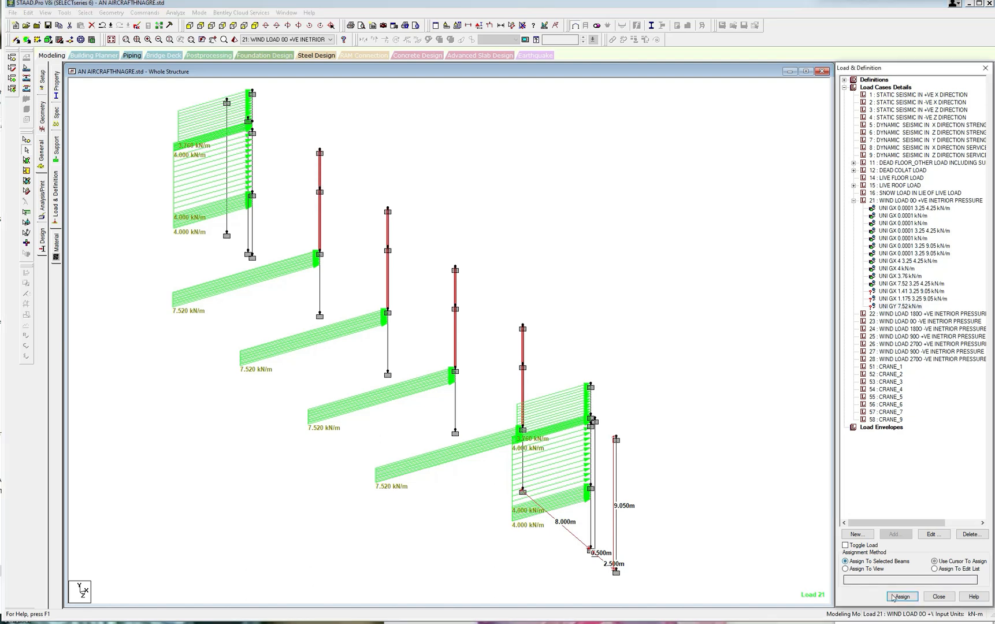
click(898, 596)
click(924, 361)
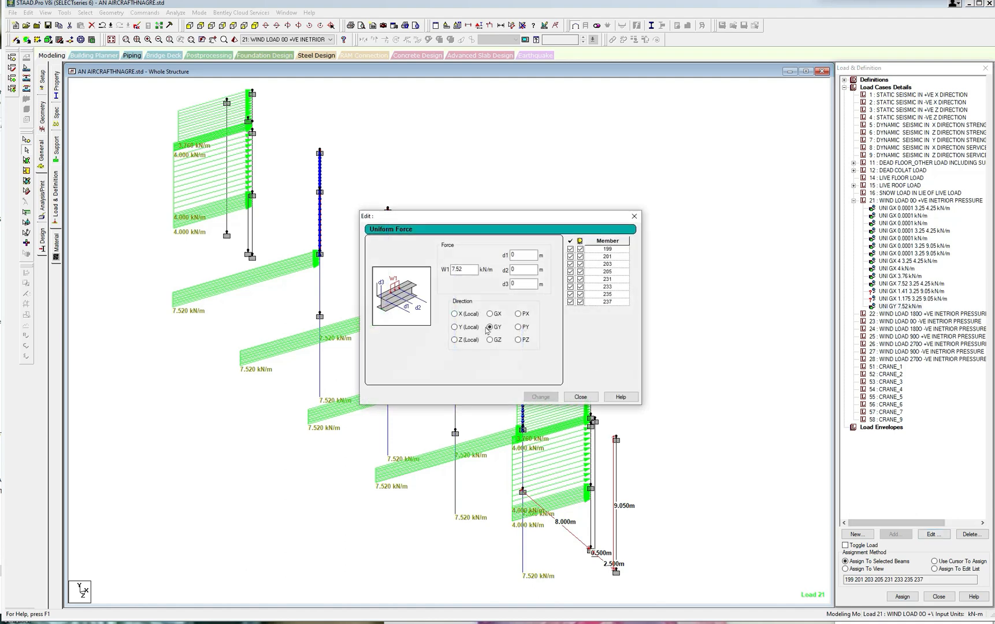
Change the direction of the full-length 7.52 kN/m uniform force to GX.
click(490, 314)
click(540, 396)
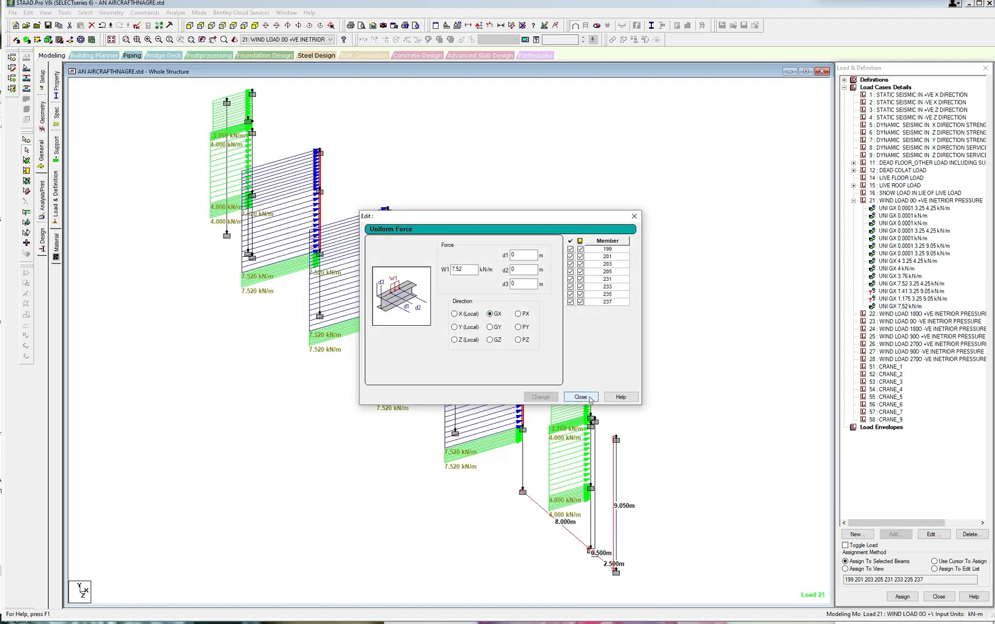
click(580, 396)
click(681, 370)
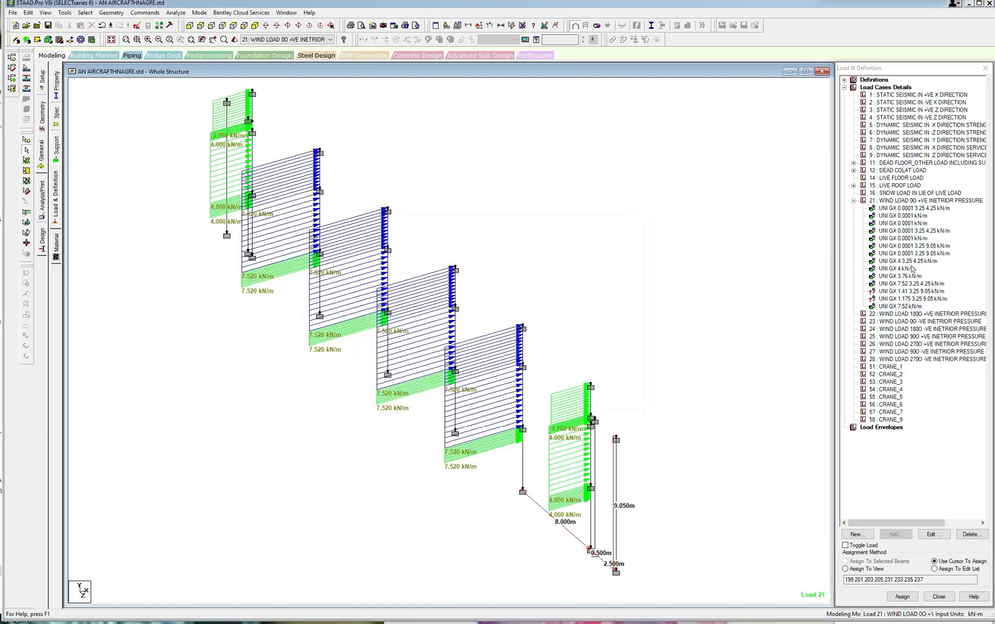
Assign the 1.41 kN/m GX force with d1 3.25 m and d2 9.05 m to the single-segment columns beside the two end main columns.
click(913, 296)
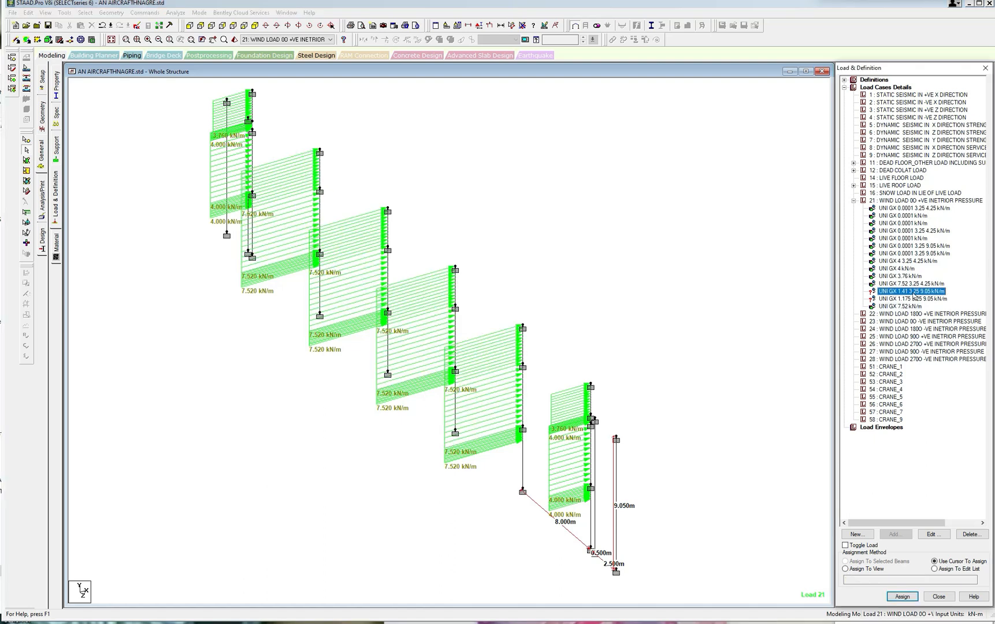
click(593, 512)
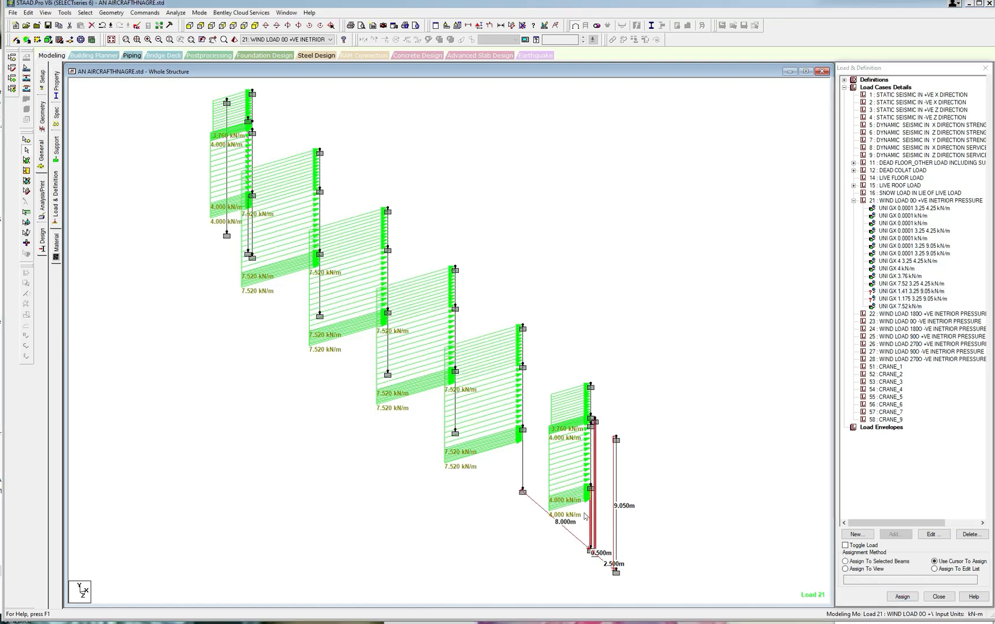
click(249, 233)
click(846, 561)
click(903, 596)
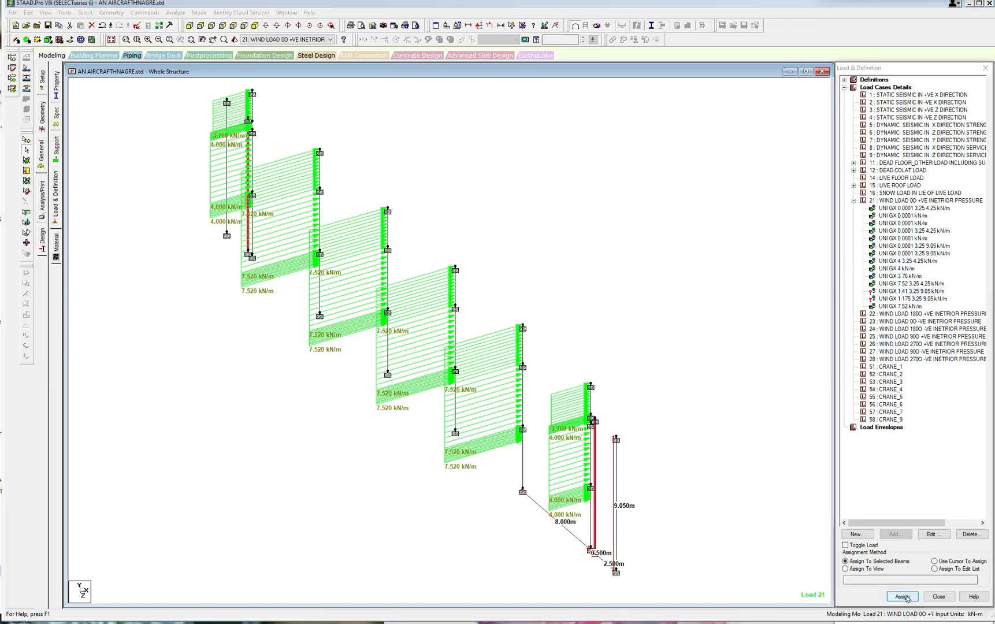
click(928, 360)
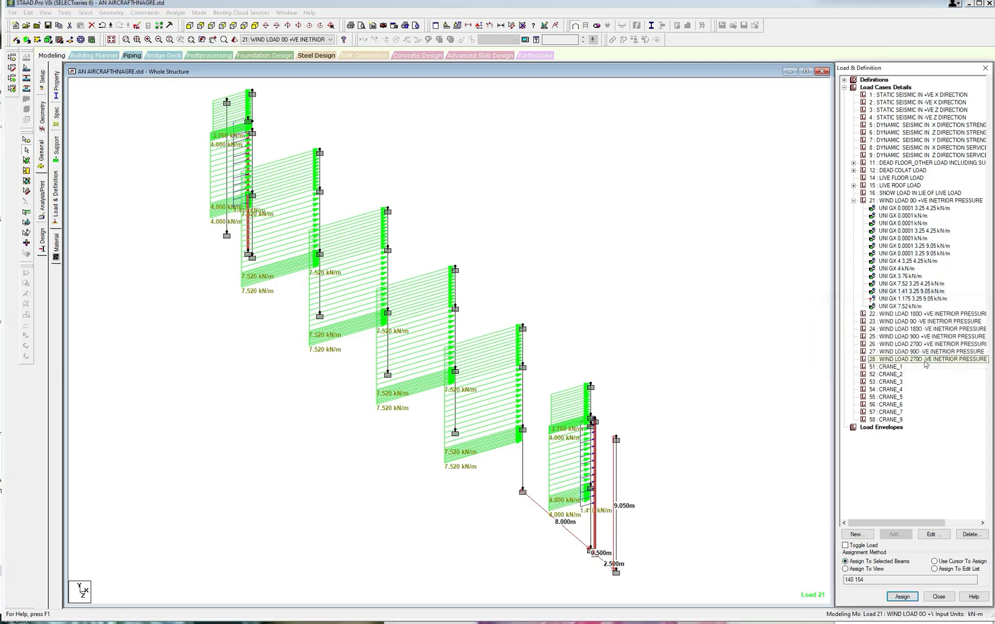
Assign the 1.175 kN/m GX force with d1 3.25 m and d2 9.05 m to the two outermost columns.
click(617, 468)
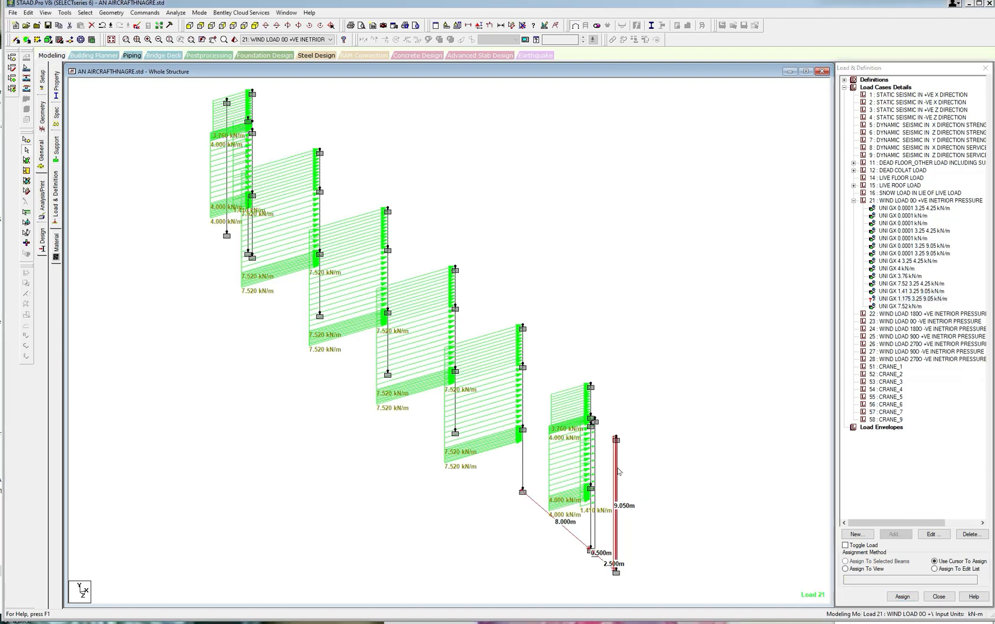
ctrl+click(228, 169)
click(851, 562)
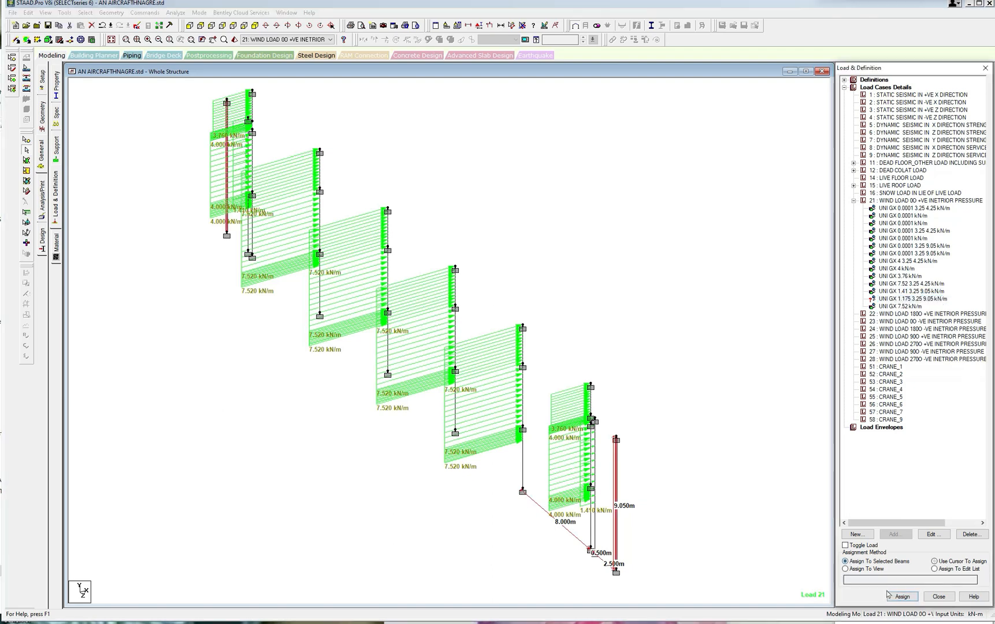
click(903, 597)
click(919, 362)
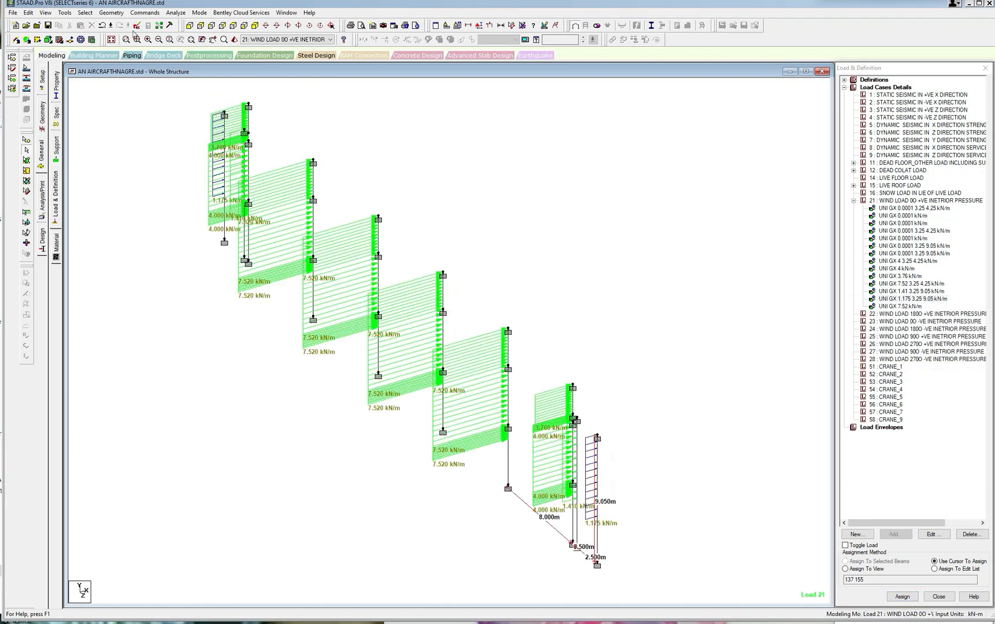
Save the model, open its input file in the STAAD editor and bring up the load 21 member loads in enlarged text.
click(137, 27)
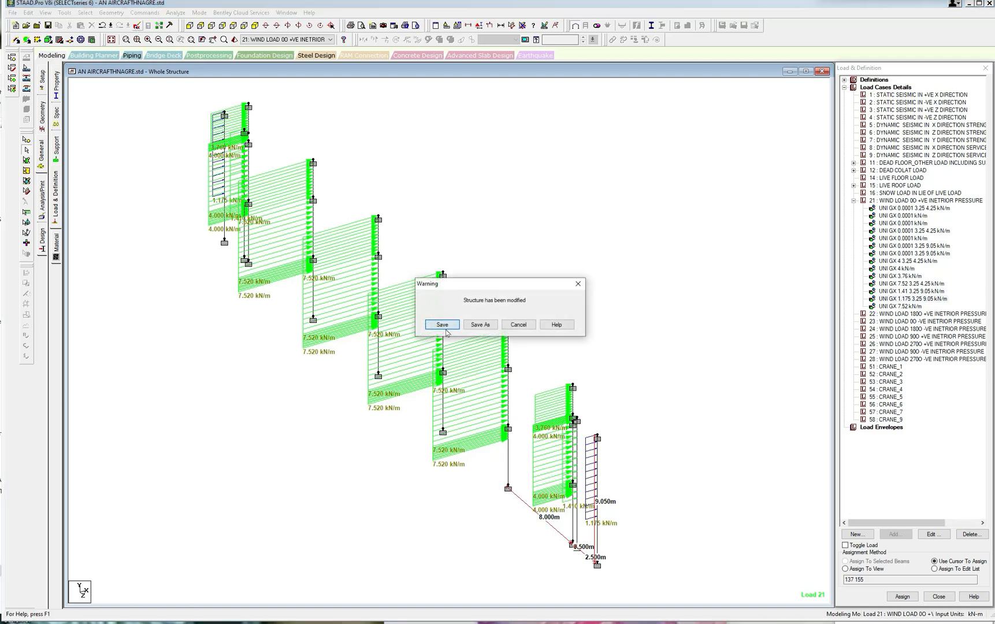
click(454, 322)
drag(953, 254, 954, 570)
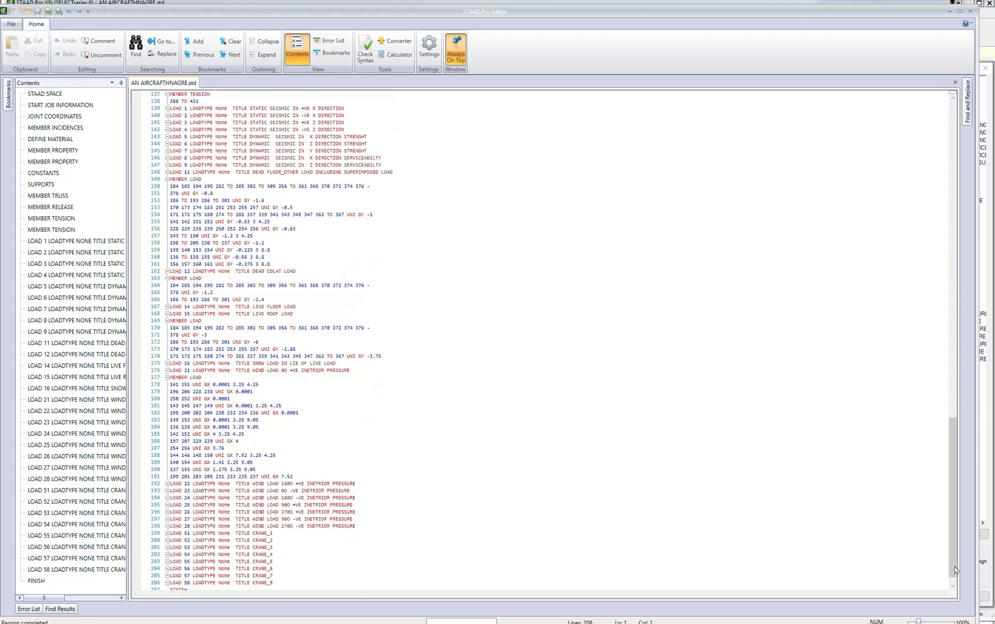
drag(170, 477, 236, 477)
click(174, 478)
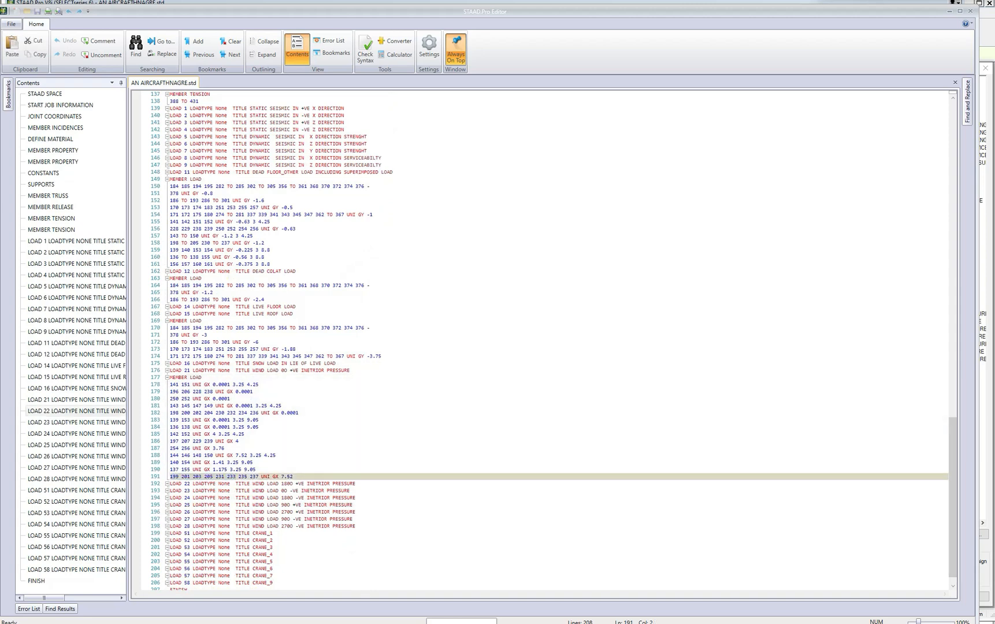
ctrl+scroll(544, 344, up, 10)
ctrl+scroll(545, 344, up, 5)
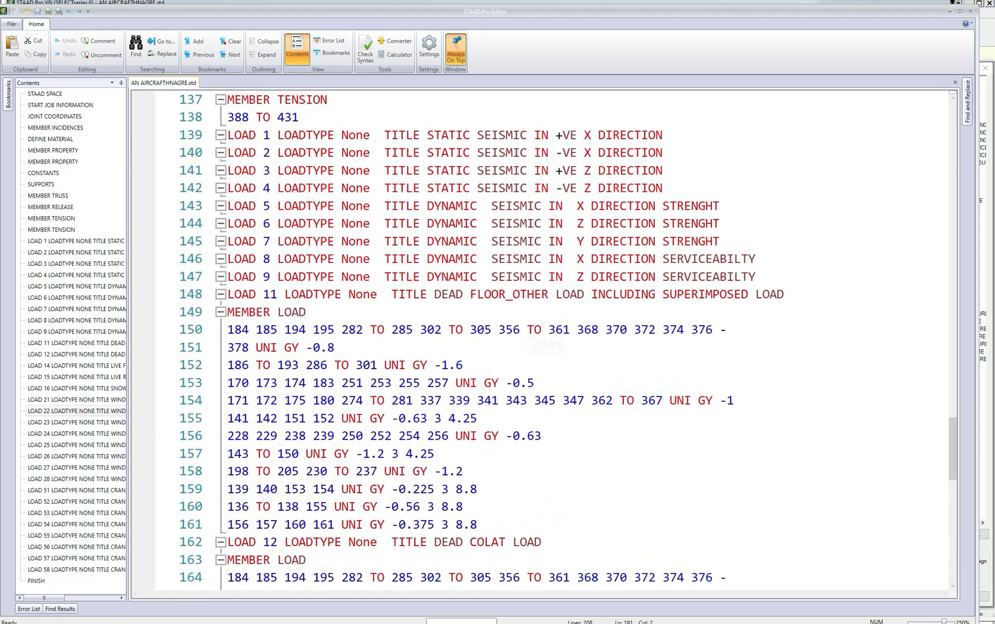
drag(952, 452, 951, 545)
drag(229, 364, 535, 364)
key(ctrl+c)
key(Delete)
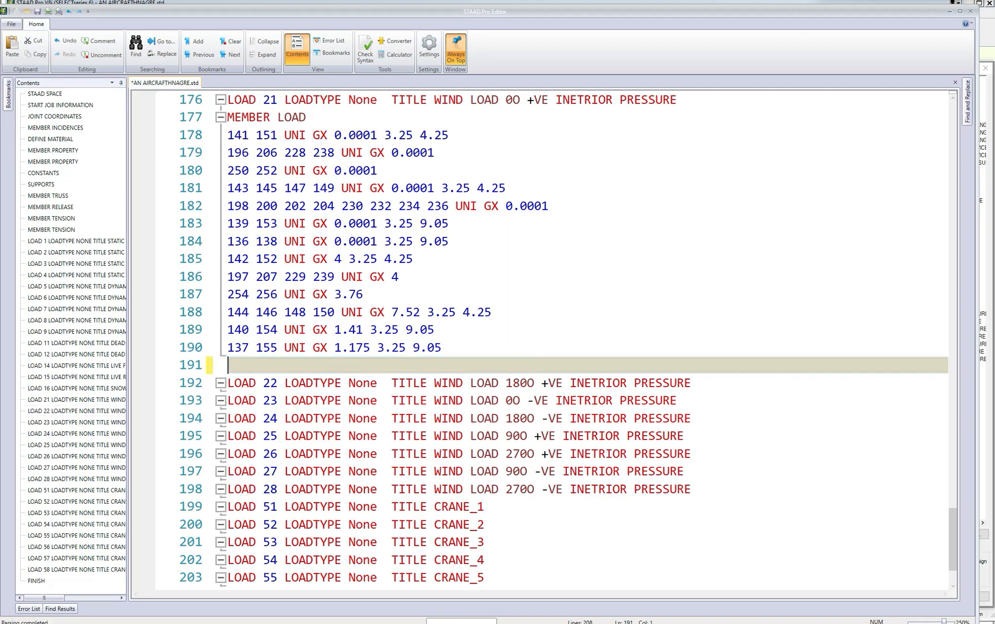
click(493, 312)
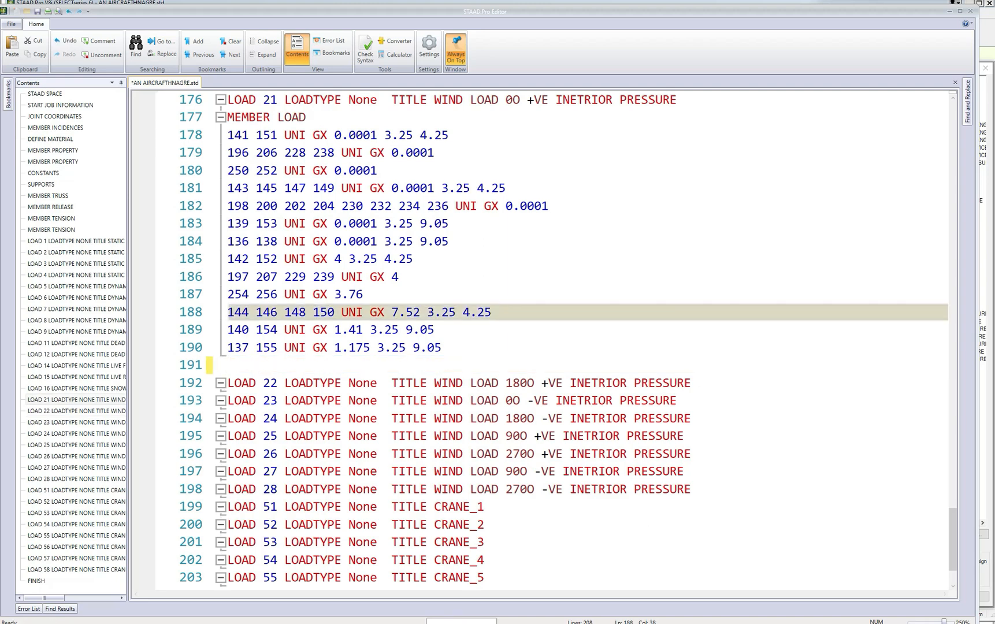
key(Return)
key(ctrl+v)
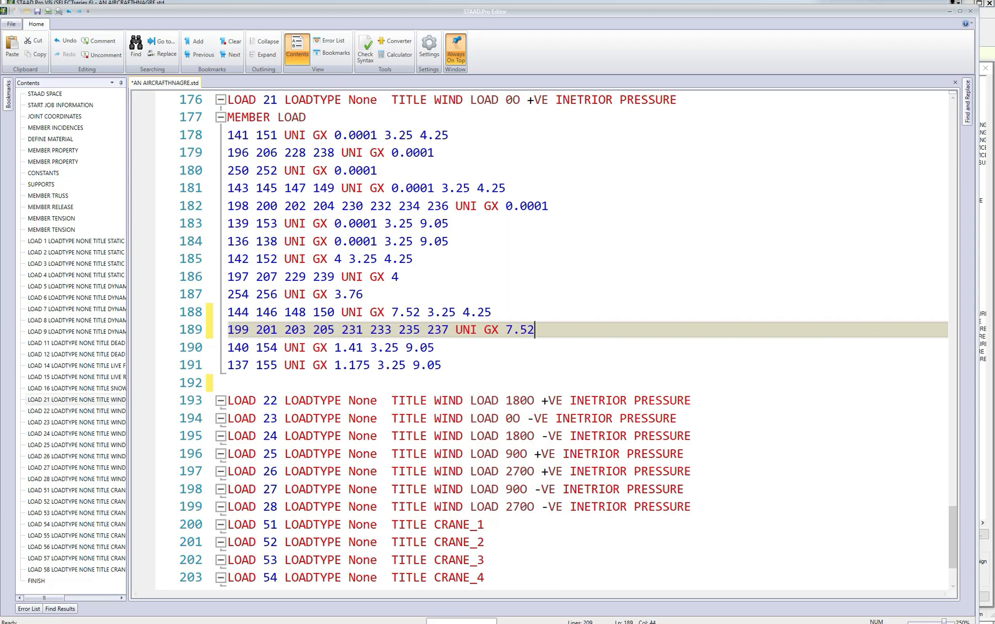
click(37, 11)
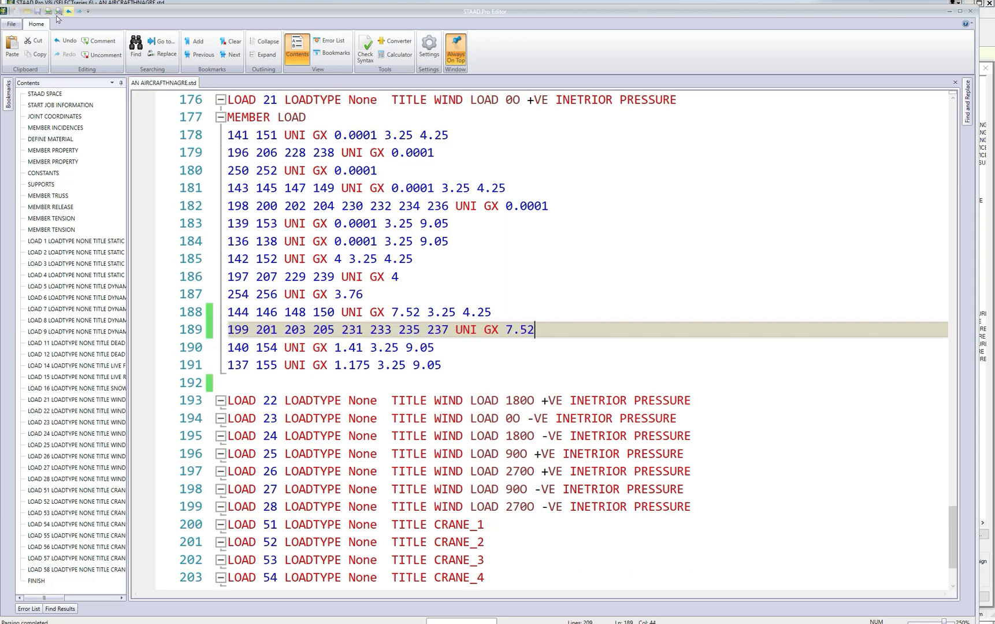
click(971, 11)
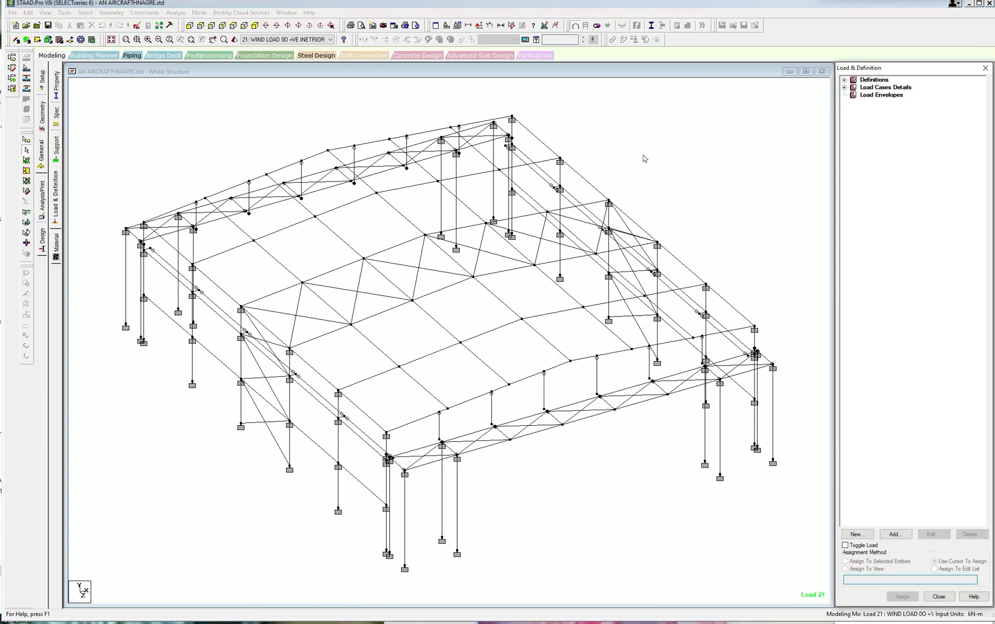
Select the outer column, the adjacent corner post and the first four truss posts of the rear gable, up to just past its ridge.
middle_drag(544, 169, 579, 161)
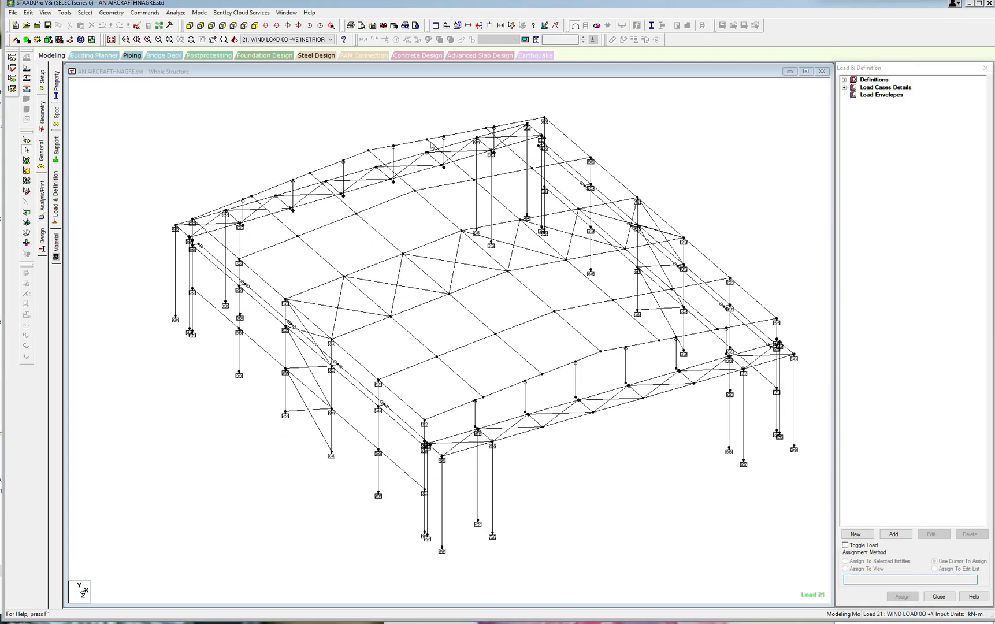
scroll(218, 182, up, 1)
middle_drag(202, 188, 306, 246)
scroll(165, 229, up, 1)
scroll(165, 229, up, 1)
scroll(233, 252, up, 1)
click(210, 248)
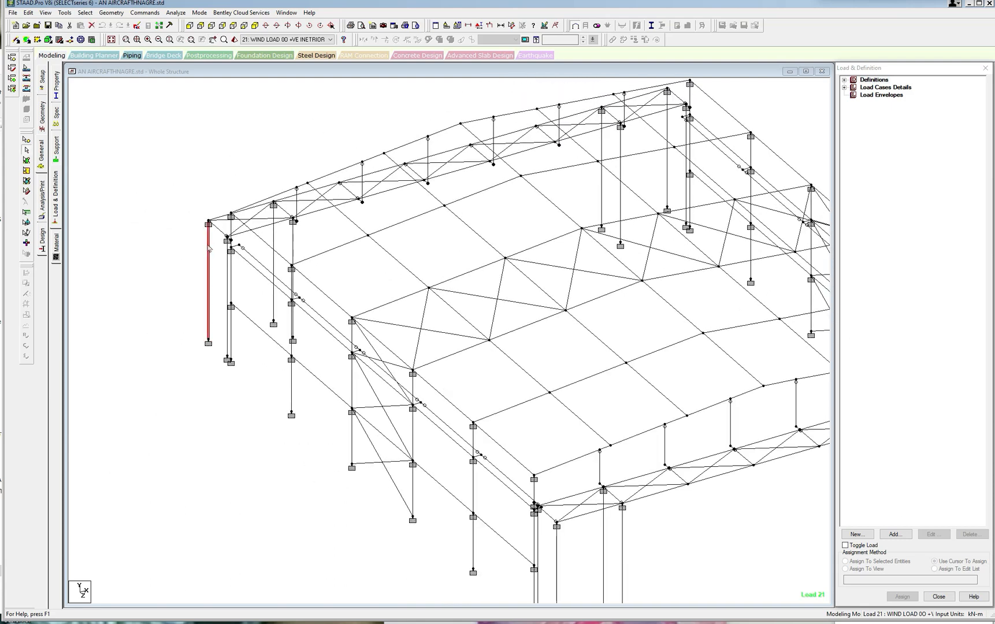
ctrl+click(231, 228)
ctrl+click(298, 204)
ctrl+click(326, 202)
ctrl+click(343, 213)
ctrl+click(362, 193)
middle_drag(468, 200, 424, 222)
ctrl+click(396, 188)
ctrl+click(461, 173)
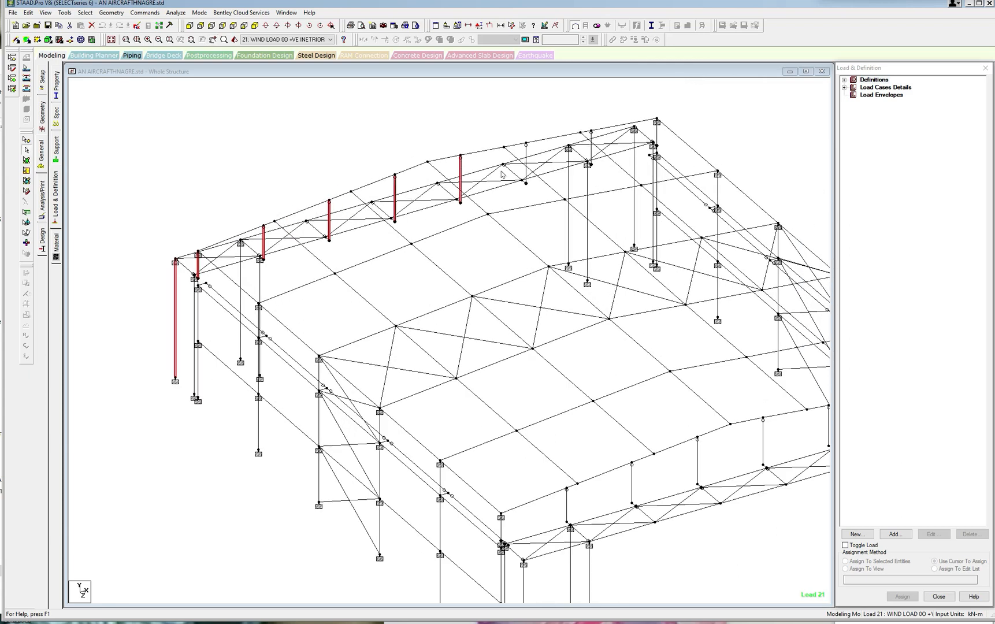
Add the rear gable's remaining truss posts, opposite corner post, opposite outer column and both intermediate gable columns to the selection.
ctrl+click(527, 155)
ctrl+click(591, 151)
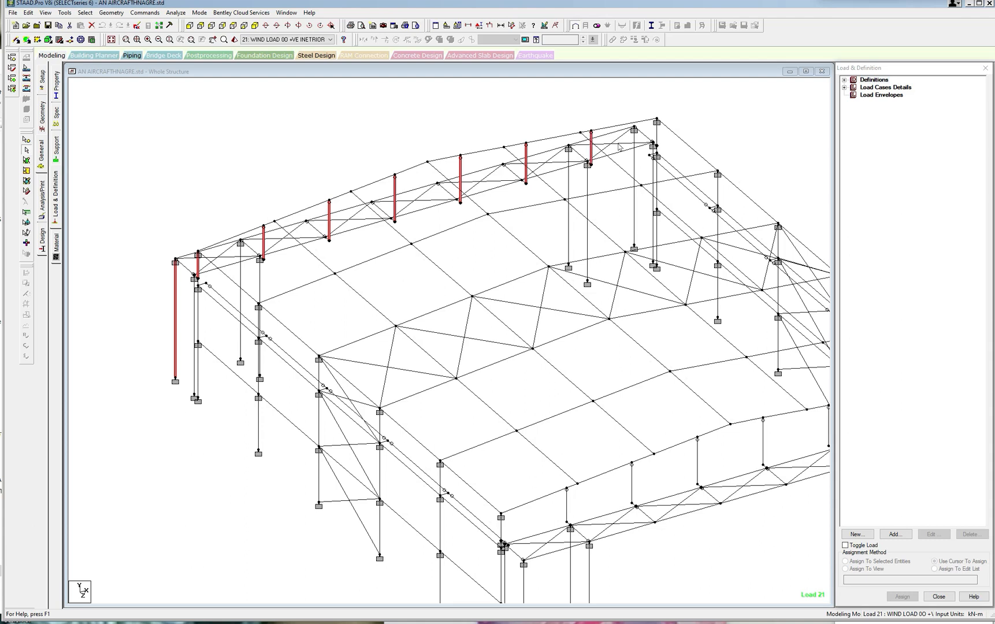
ctrl+click(657, 133)
ctrl+click(634, 156)
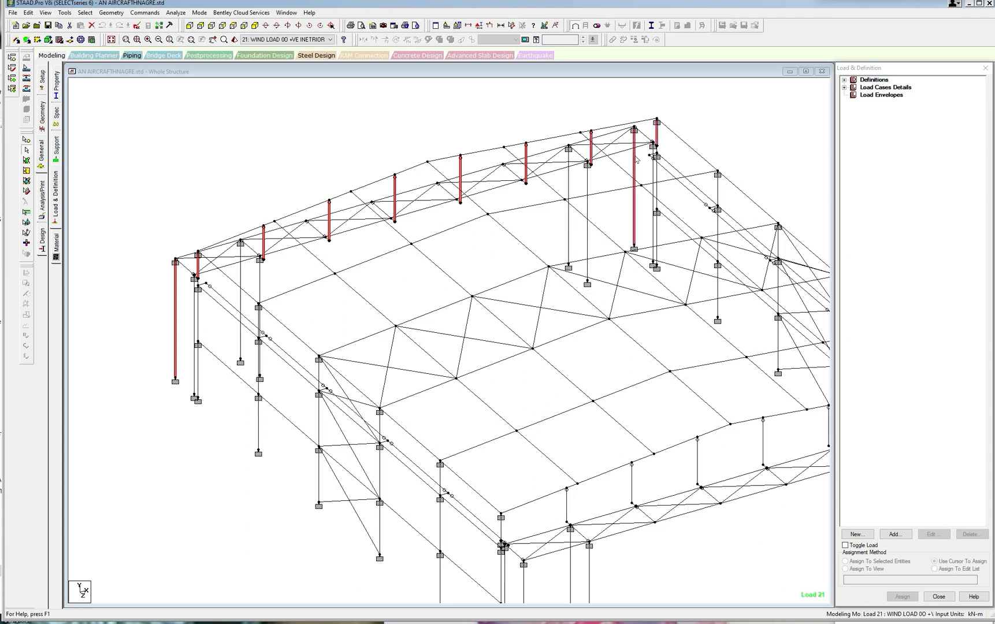
ctrl+click(569, 181)
ctrl+click(240, 274)
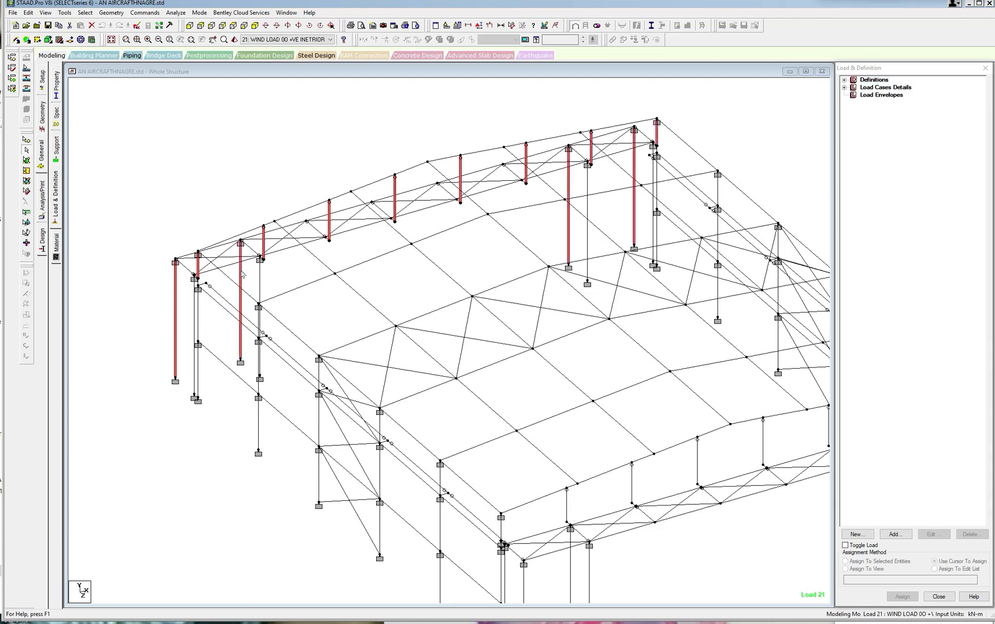
ctrl+click(285, 252)
ctrl+click(363, 229)
ctrl+click(418, 213)
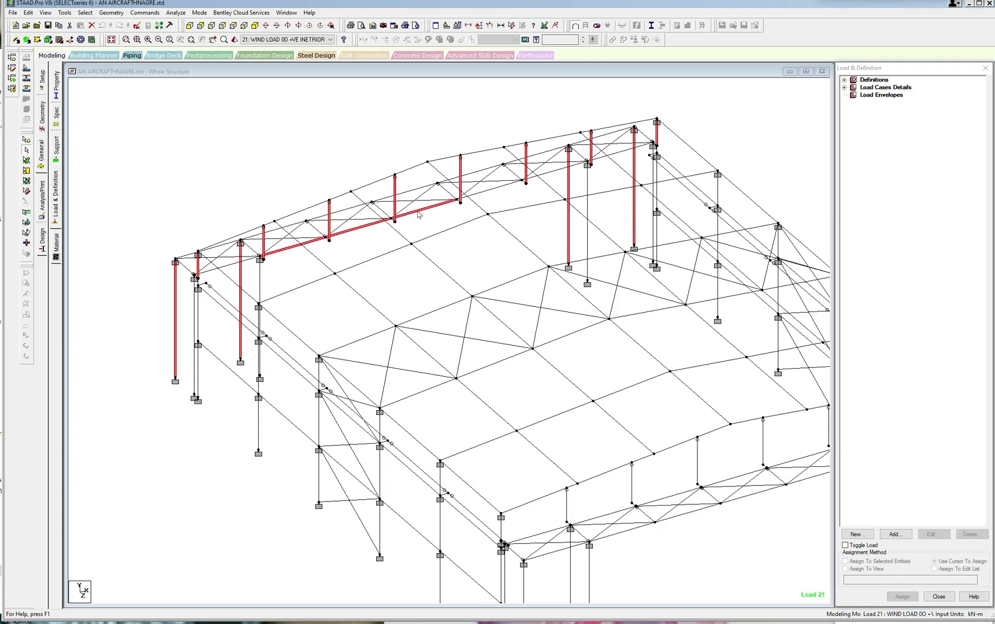
ctrl+click(484, 195)
ctrl+click(552, 174)
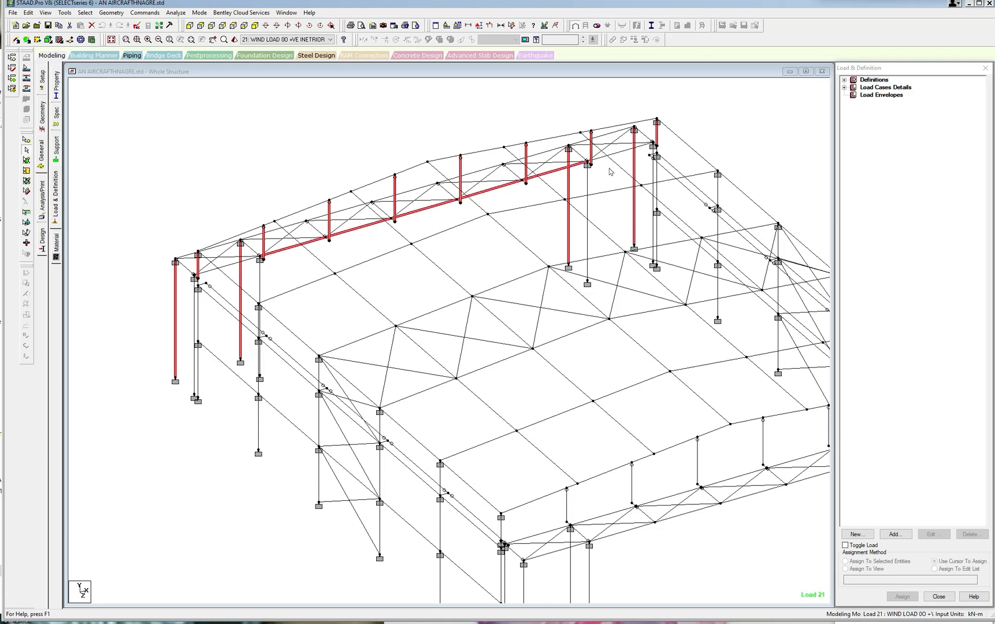
ctrl+click(548, 174)
ctrl+click(498, 191)
ctrl+click(439, 207)
ctrl+click(344, 230)
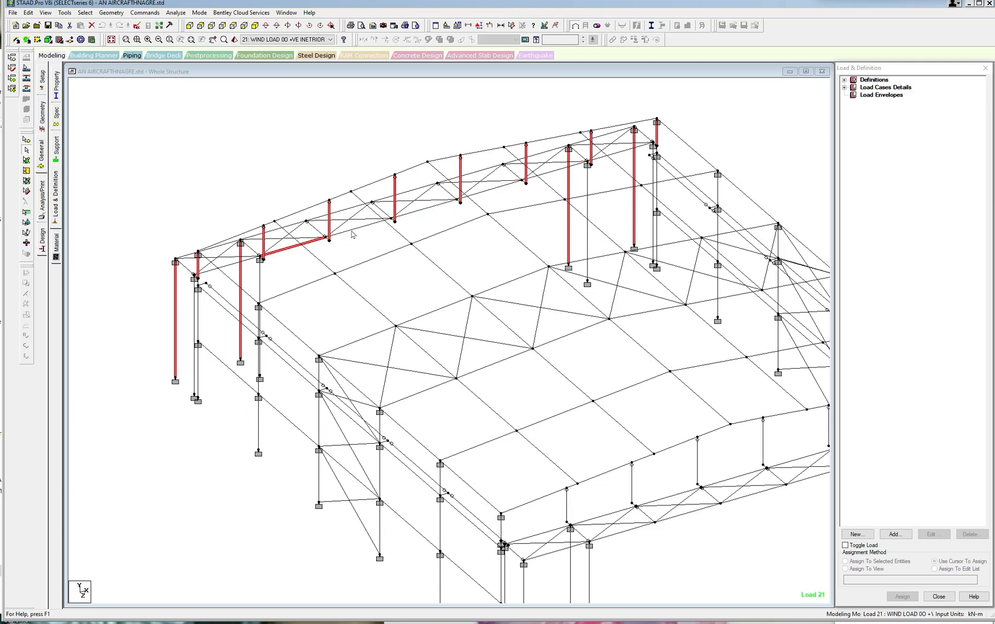
ctrl+click(308, 243)
Add the six outer horizontal chord members between the rear gable's column tops to the selection.
ctrl+click(275, 230)
ctrl+click(321, 216)
ctrl+click(409, 192)
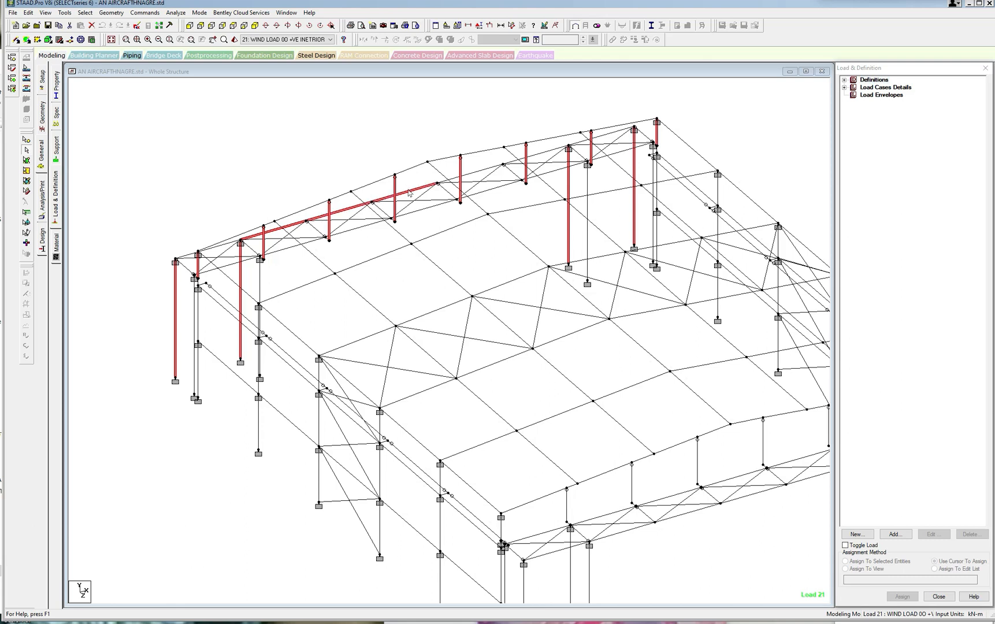
ctrl+click(463, 176)
ctrl+click(546, 154)
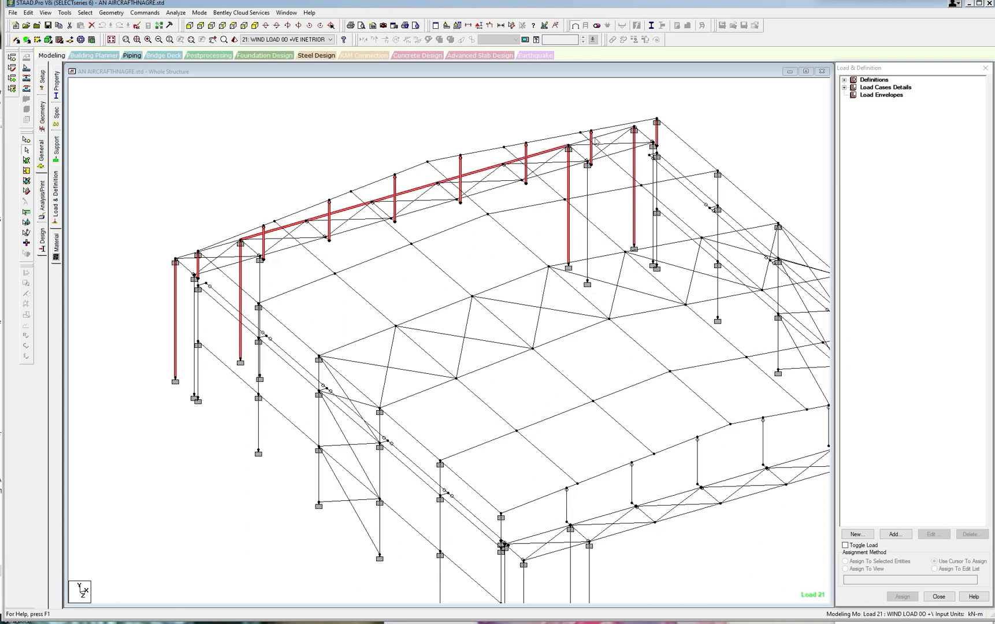
ctrl+click(608, 138)
Show only the selected rear gable members and list the load items of load case 21.
click(45, 12)
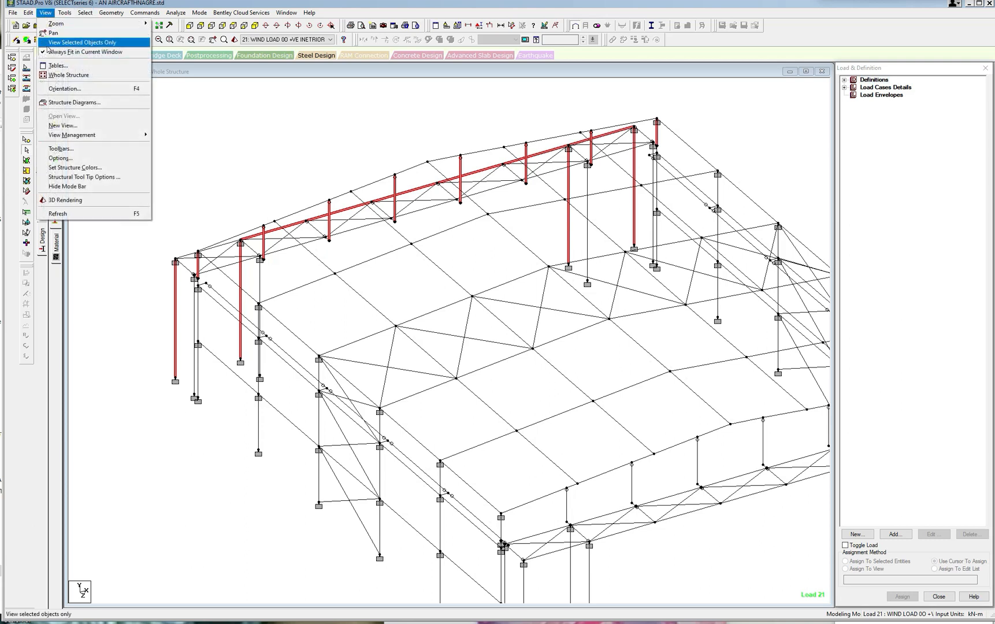
click(47, 44)
click(260, 165)
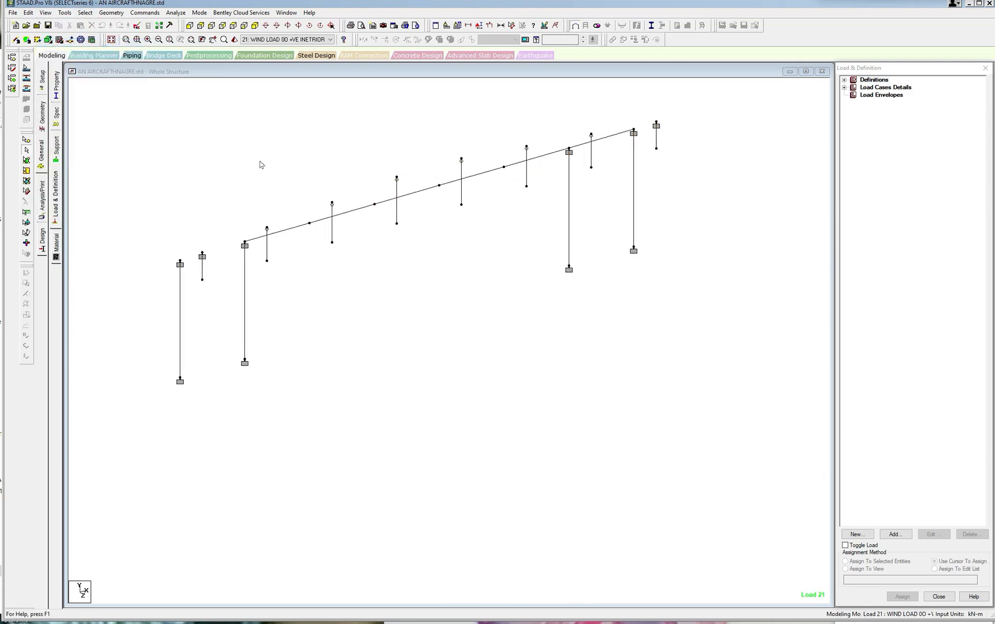
scroll(260, 165, down, 1)
click(845, 87)
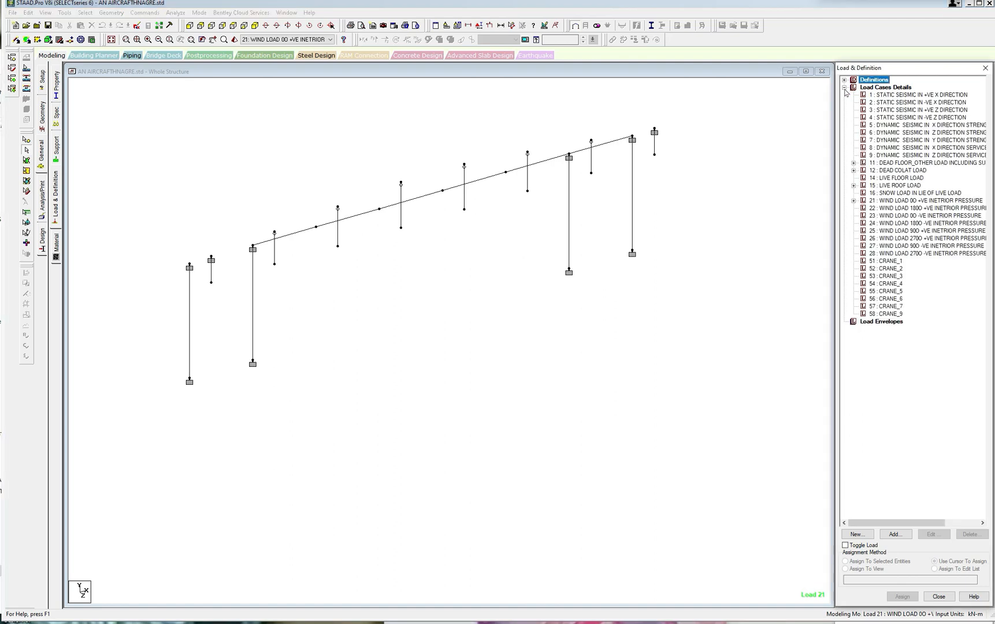
click(854, 201)
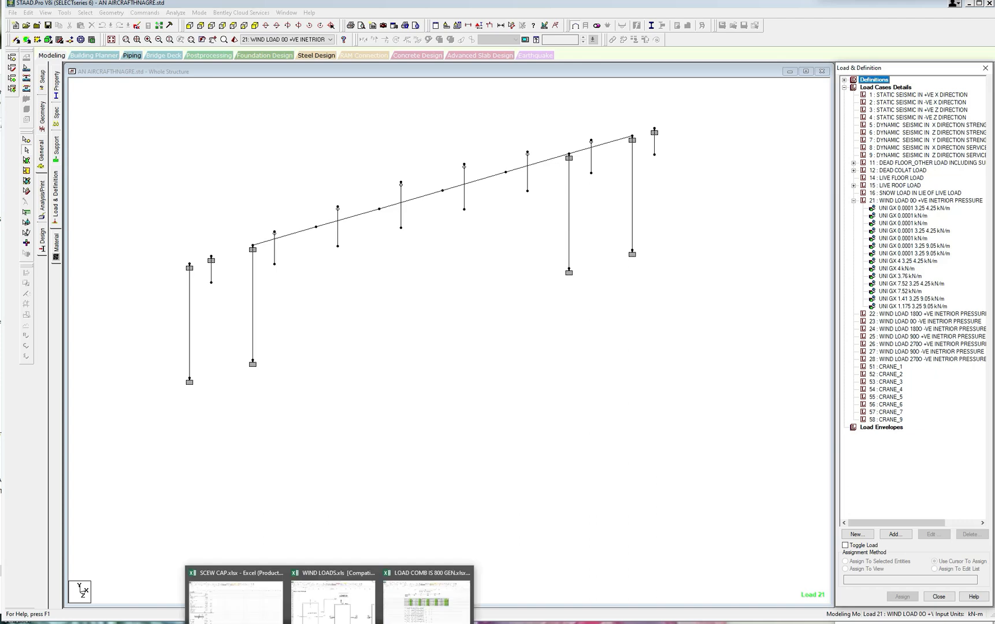
Check the load 21 pressures in WIND LOADS.xls in Excel, return to STAAD.Pro and measure the spacing from the corner post to the next post.
click(329, 622)
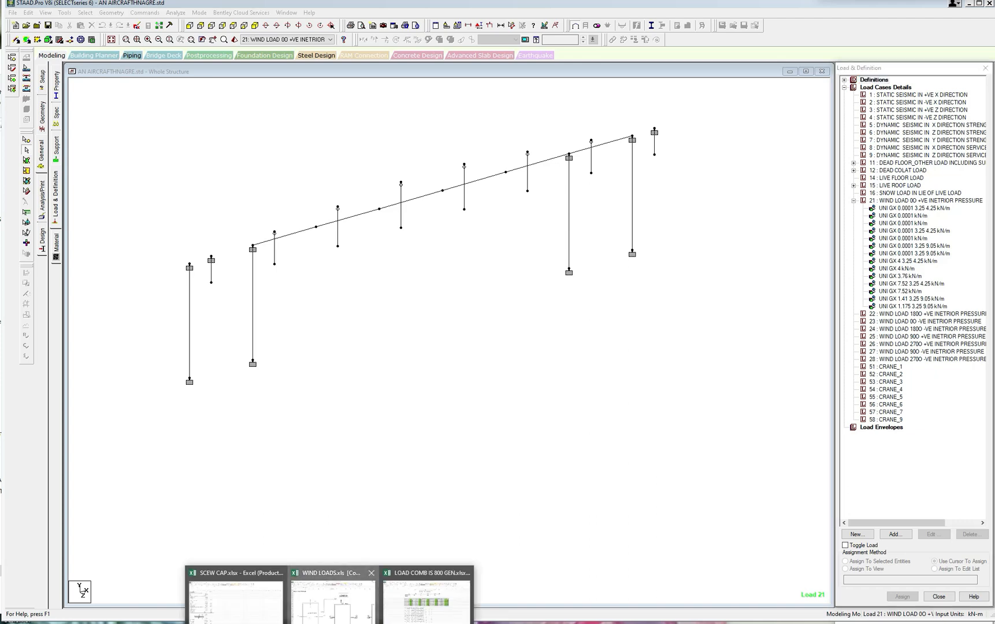
click(333, 598)
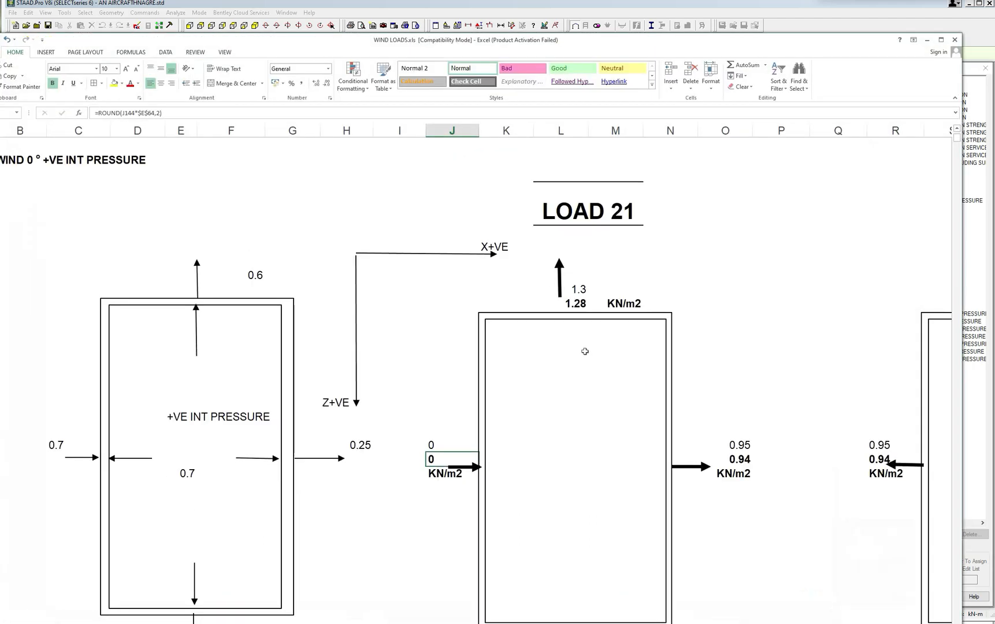
click(927, 39)
click(512, 26)
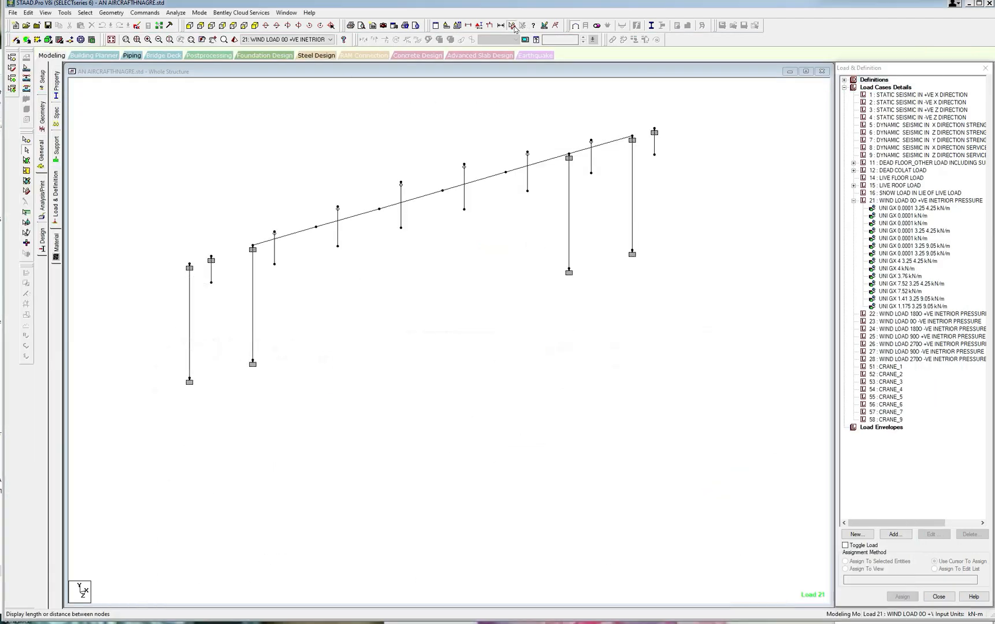
click(212, 282)
click(274, 265)
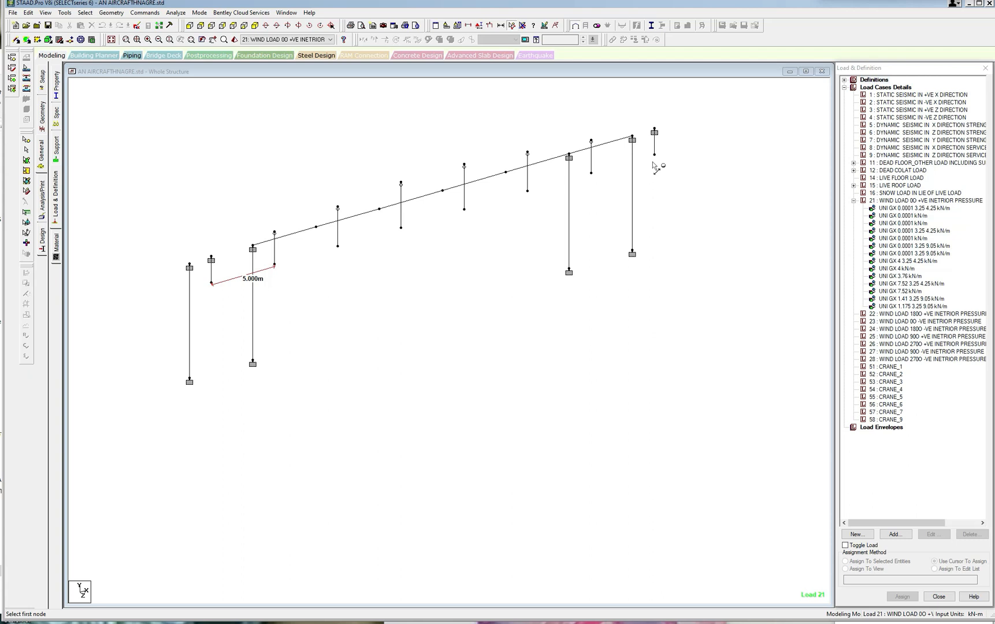
Select the two short corner posts at opposite ends of the rear gable with the Beams Cursor.
click(85, 12)
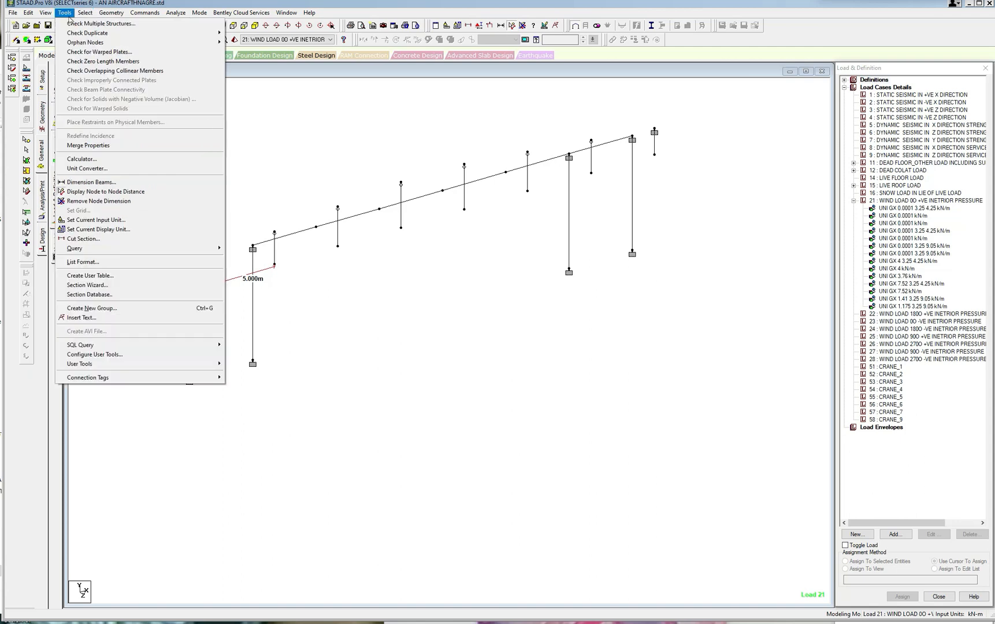
mouse_move(71, 15)
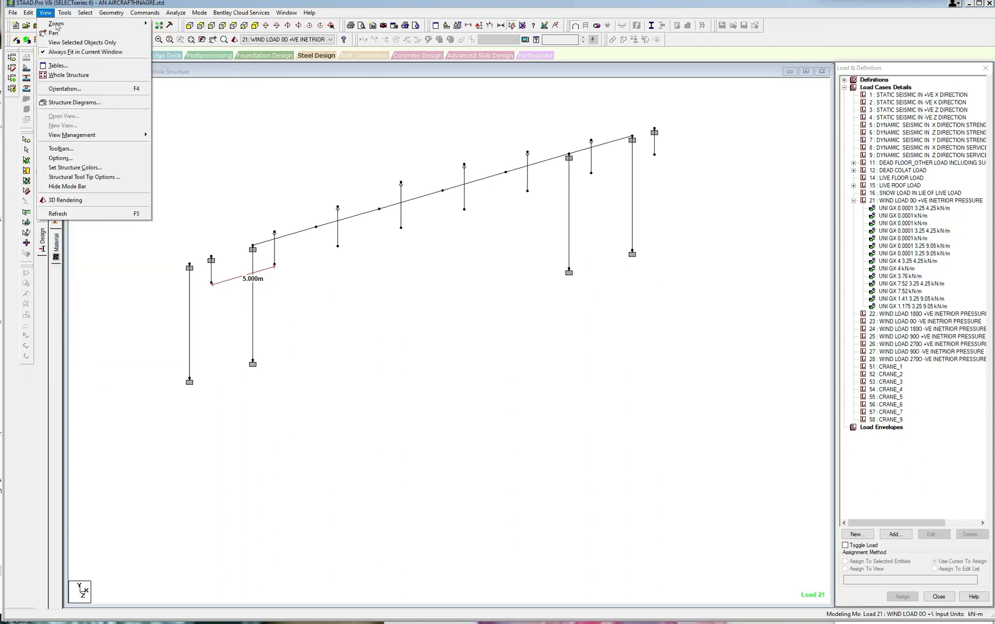
mouse_move(194, 7)
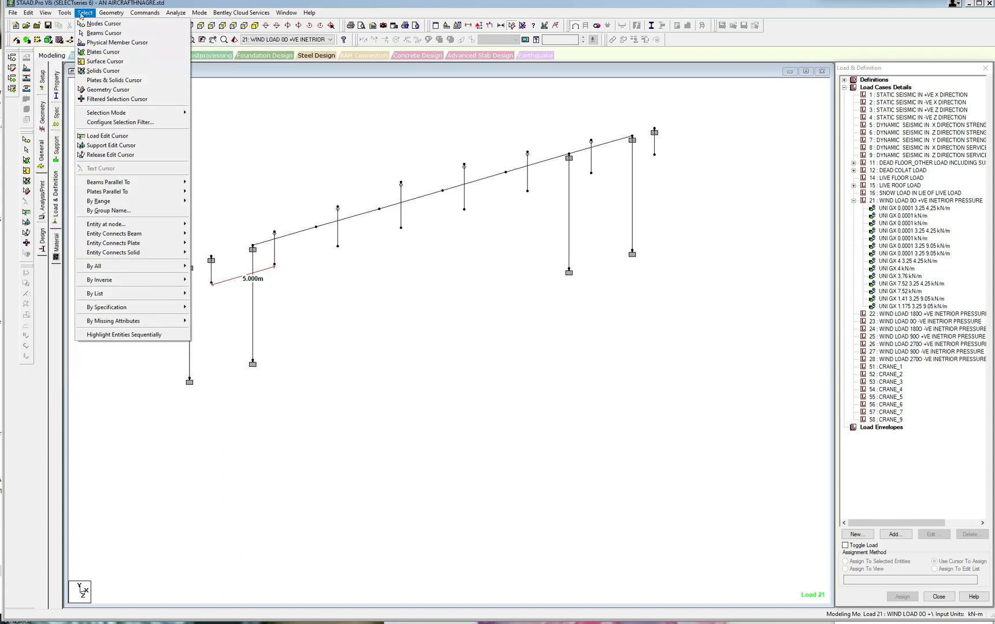
click(81, 33)
click(212, 269)
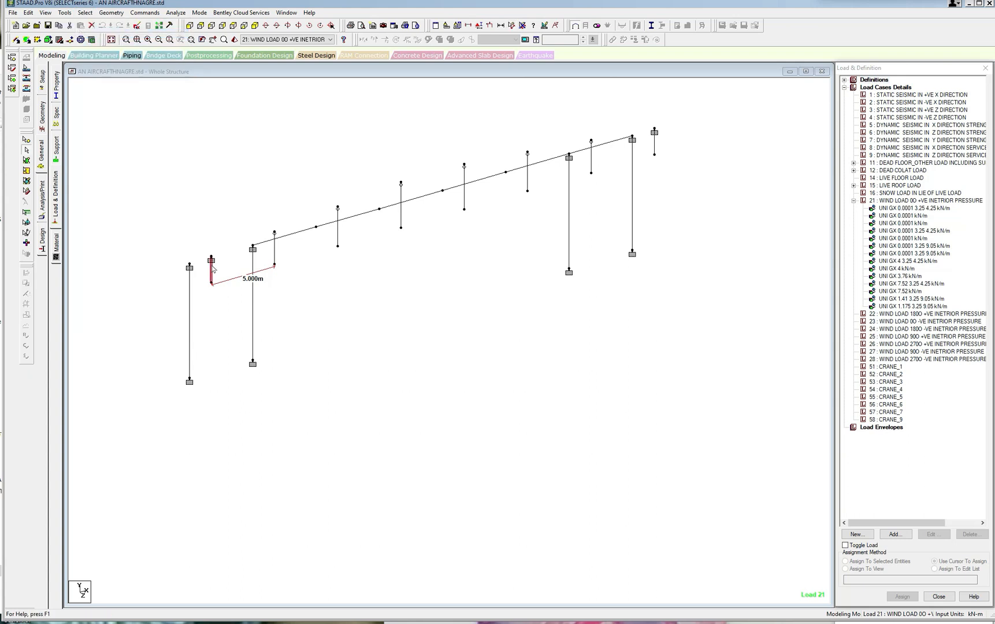
ctrl+click(656, 151)
scroll(649, 184, up, 2)
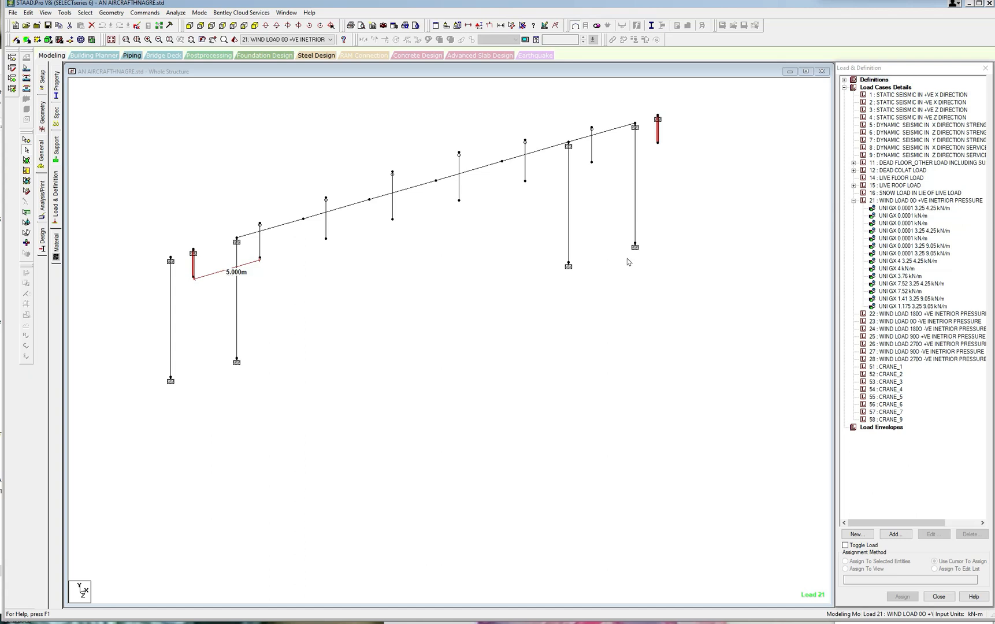
Switch to WIND LOADS.xls in Excel to review the rear wall pressure for load 21, then return to STAAD.Pro.
click(330, 623)
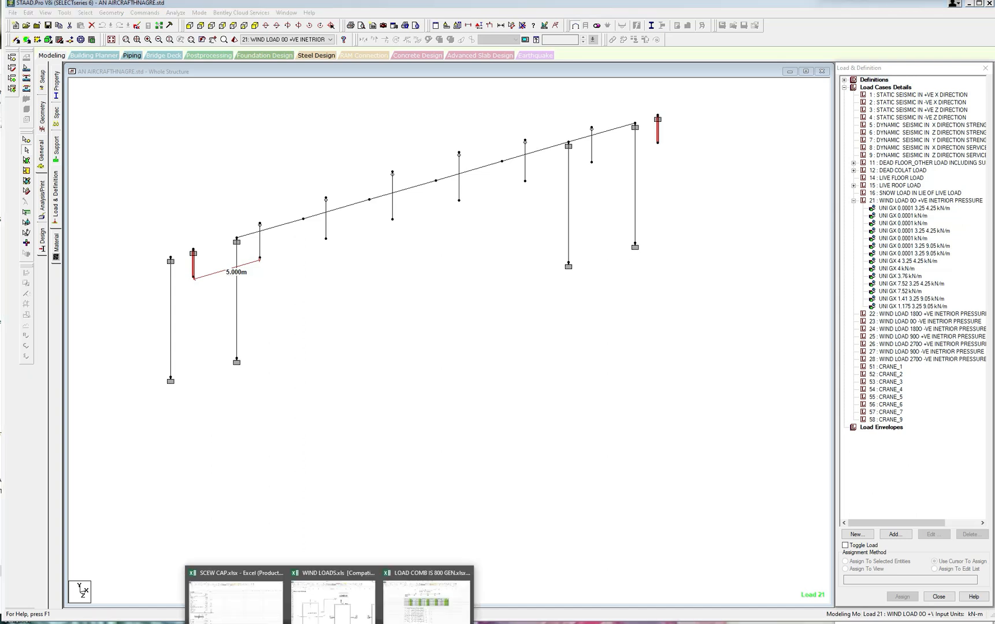
mouse_move(410, 622)
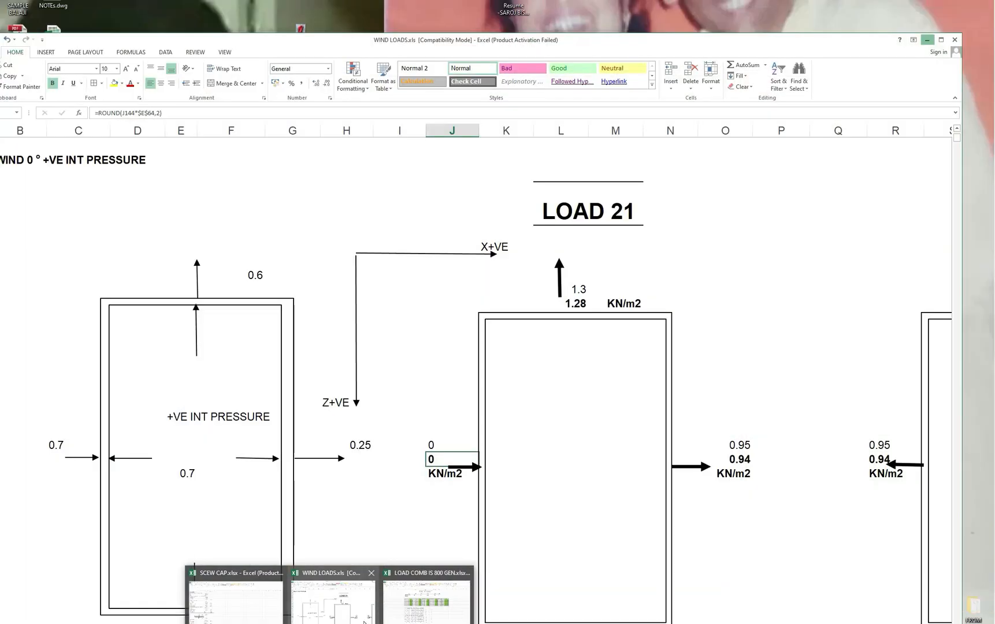
click(334, 601)
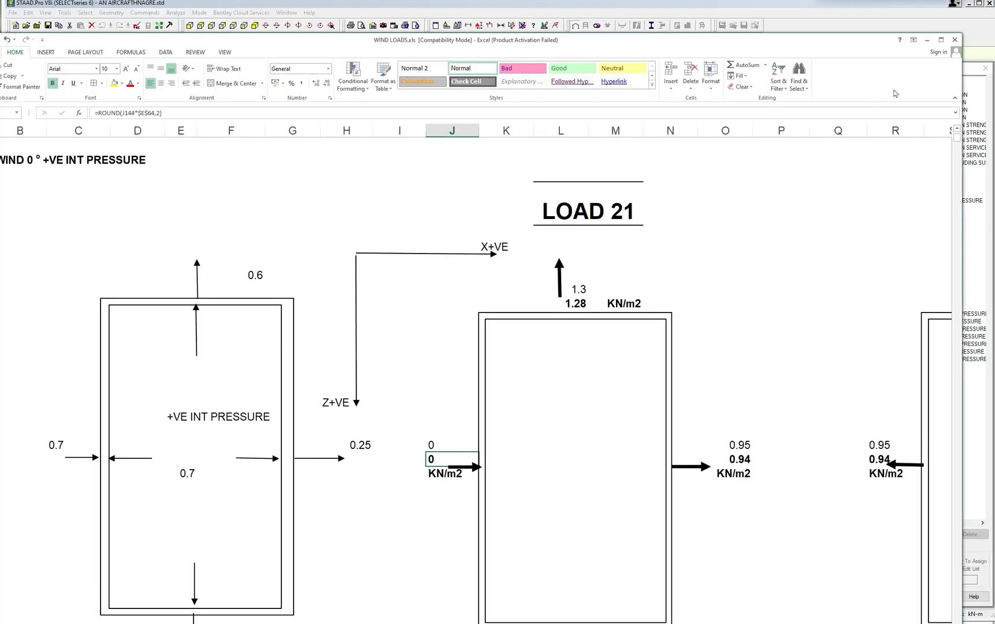
click(927, 40)
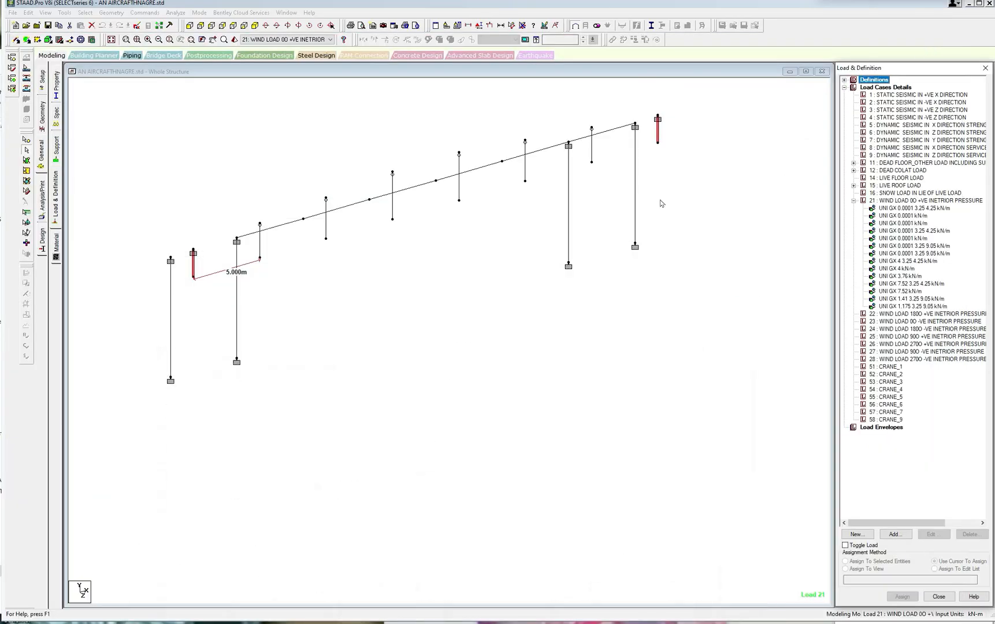
Add full-length uniform member forces of -3.2 kN/m and -6.4 kN/m in the GZ direction to load case 21.
click(895, 534)
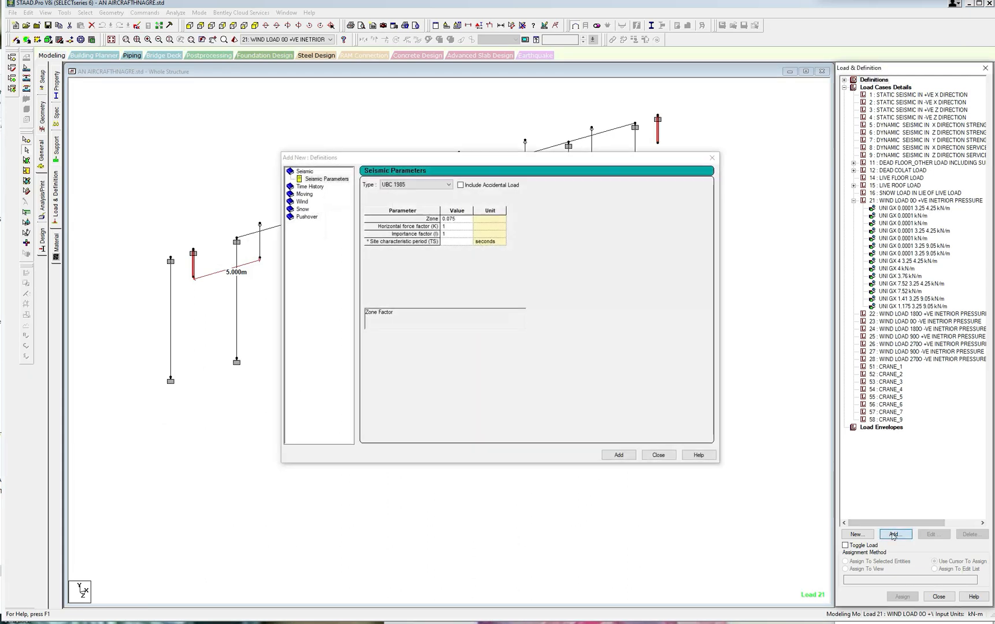
click(712, 158)
click(913, 201)
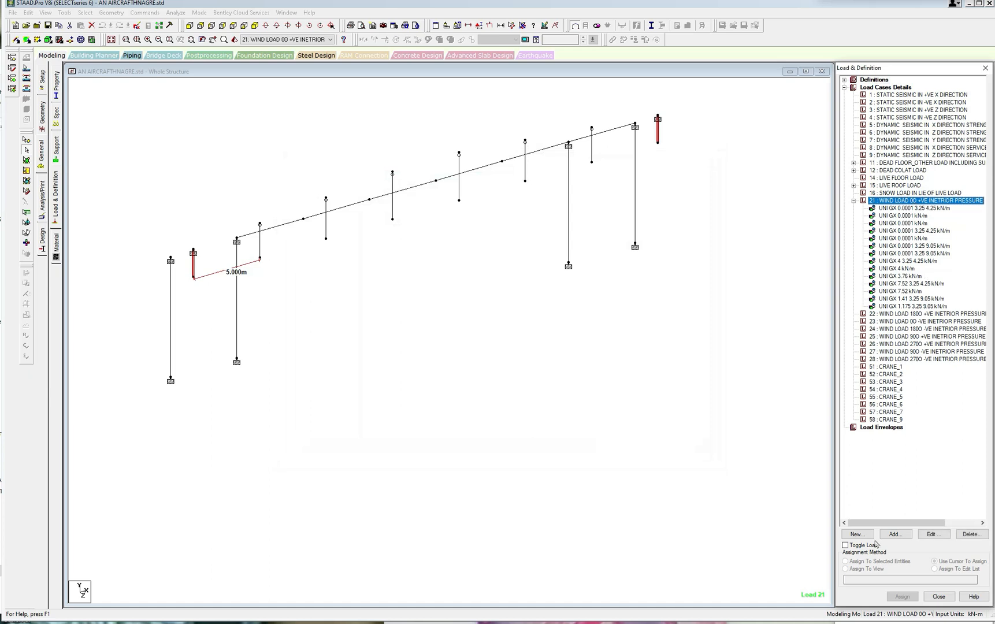
click(894, 534)
click(305, 195)
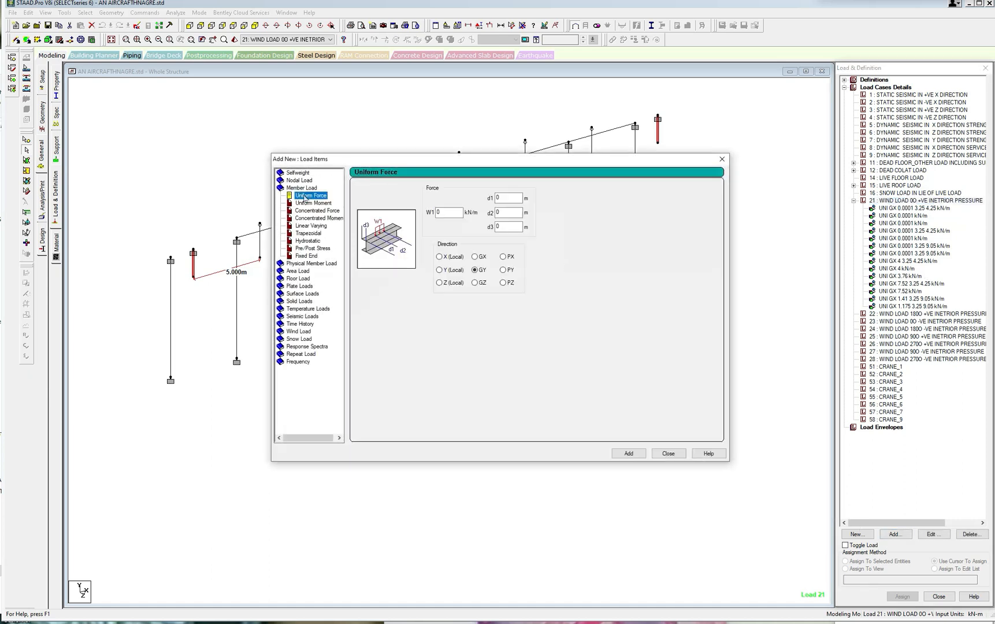
click(474, 283)
click(438, 212)
text(-3.2)
click(628, 453)
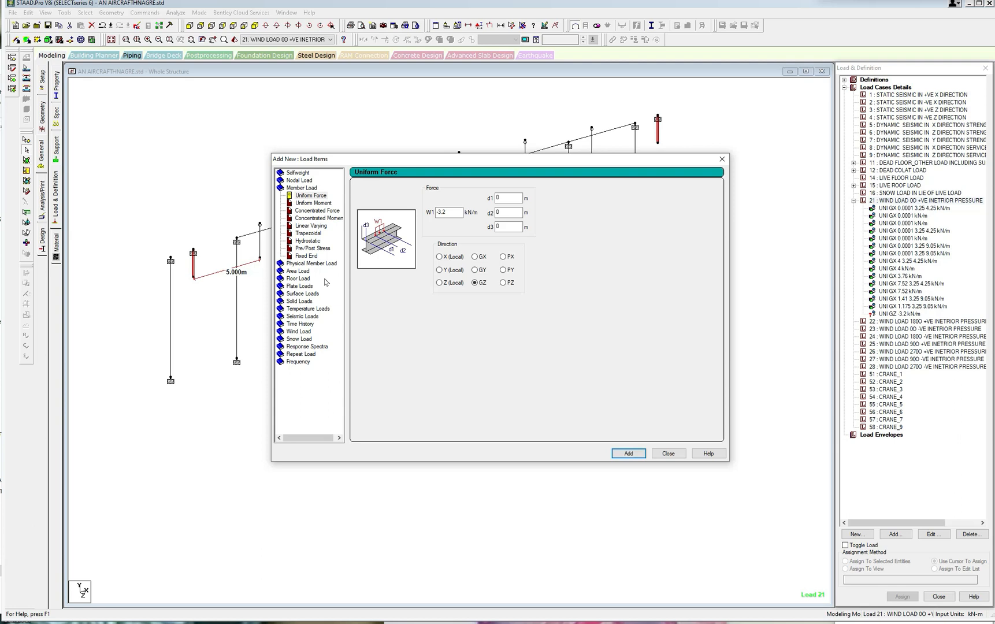
drag(450, 213, 442, 213)
click(629, 453)
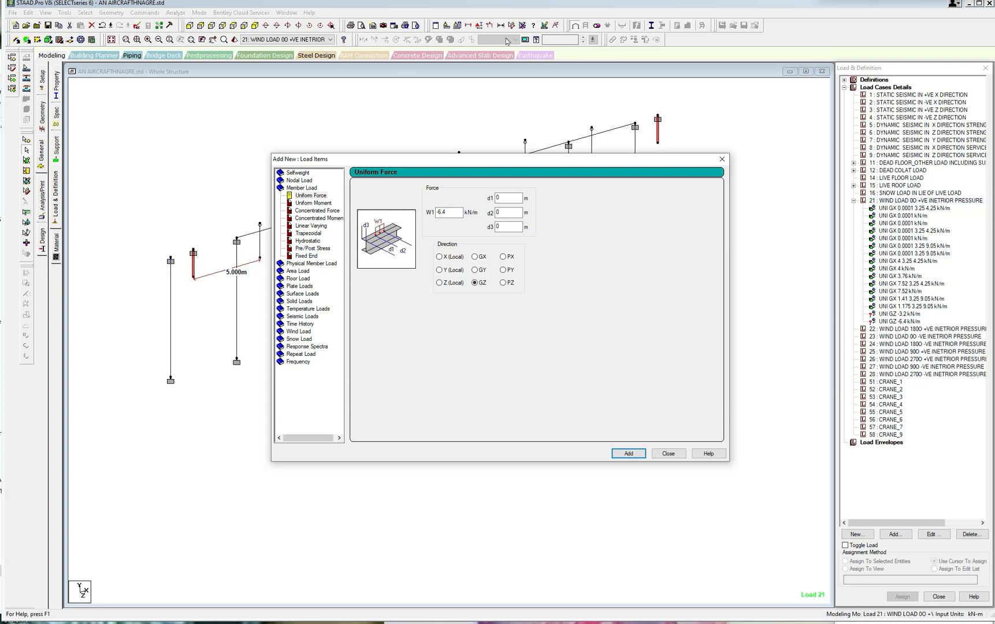
Measure the outer gable column's height and the base spacing to the adjacent column.
click(171, 260)
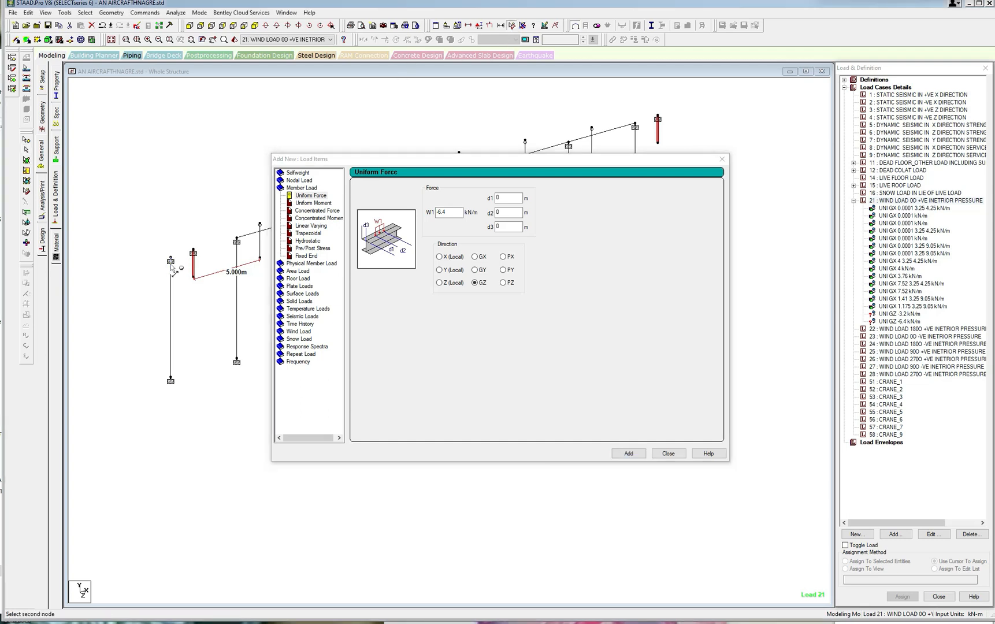
click(171, 380)
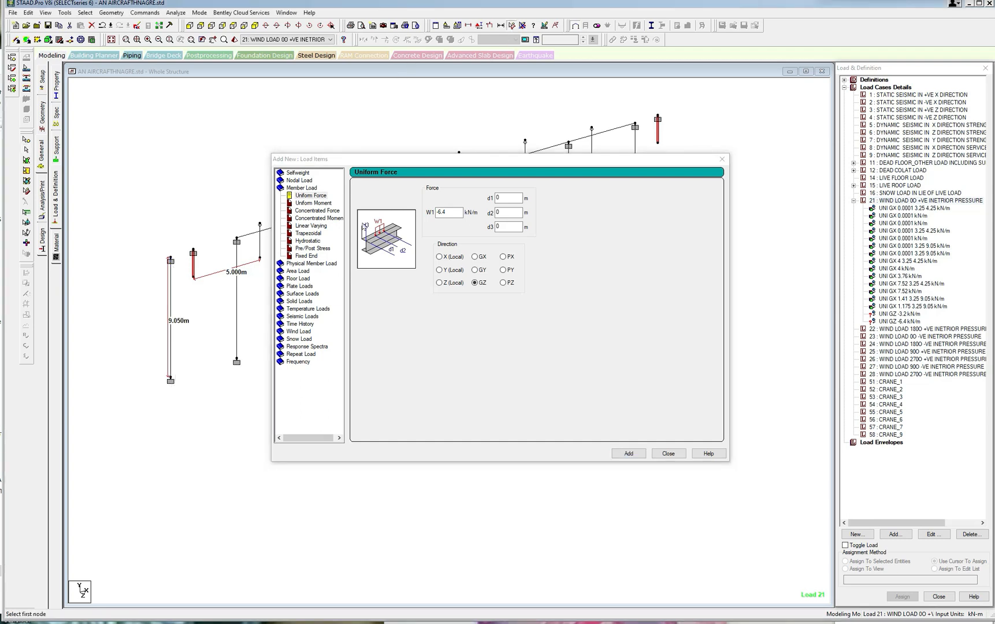
click(171, 380)
click(236, 363)
Add GZ uniform forces of -6.4 and -5.79 kN/m to load case 21, each with d1 3.25 m and d2 9.05 m, and finish adding loads.
double_click(498, 197)
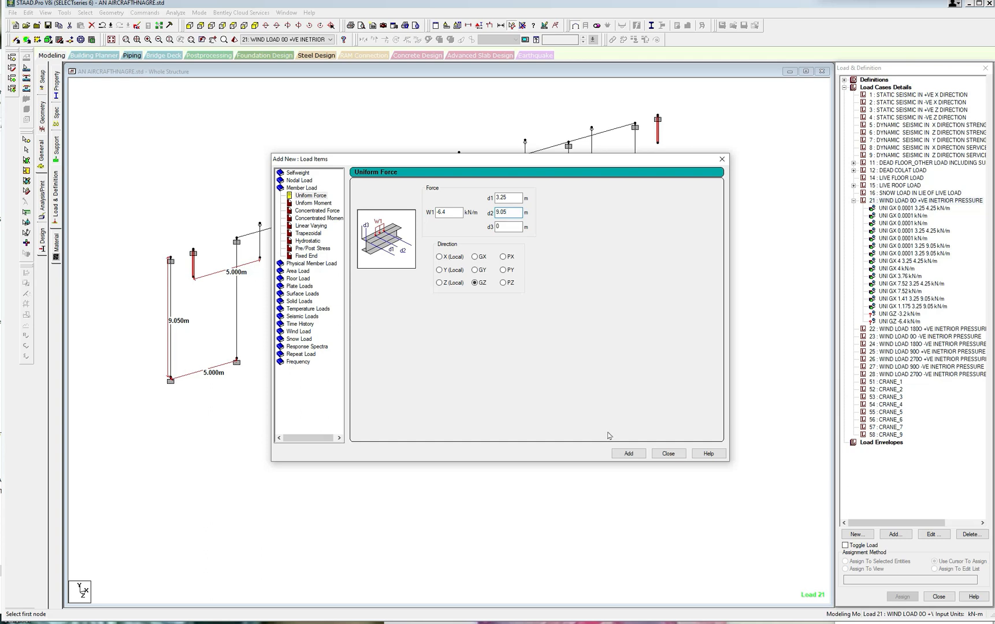
click(627, 454)
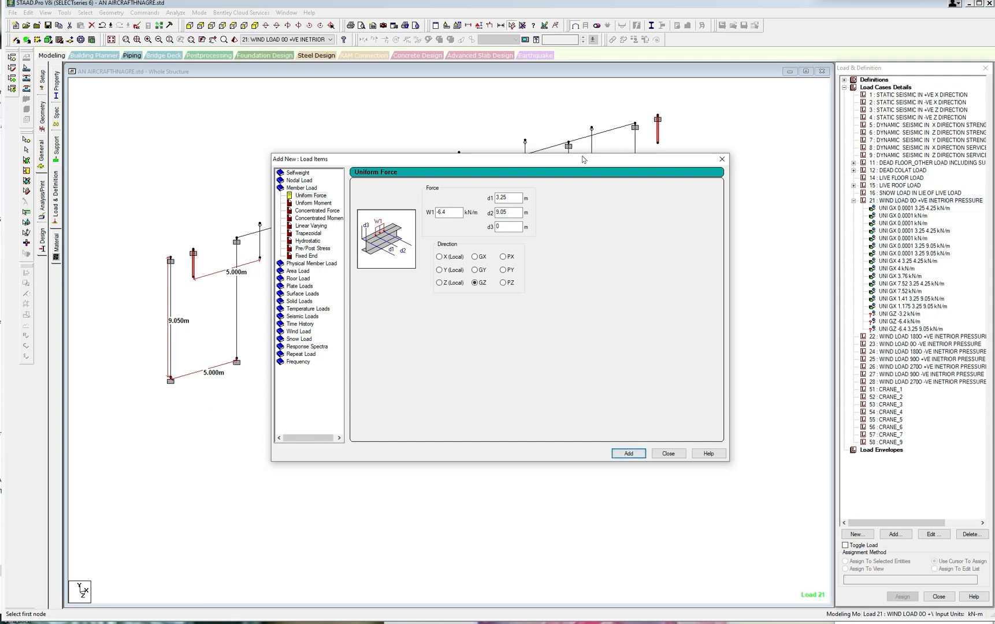
drag(581, 159, 560, 243)
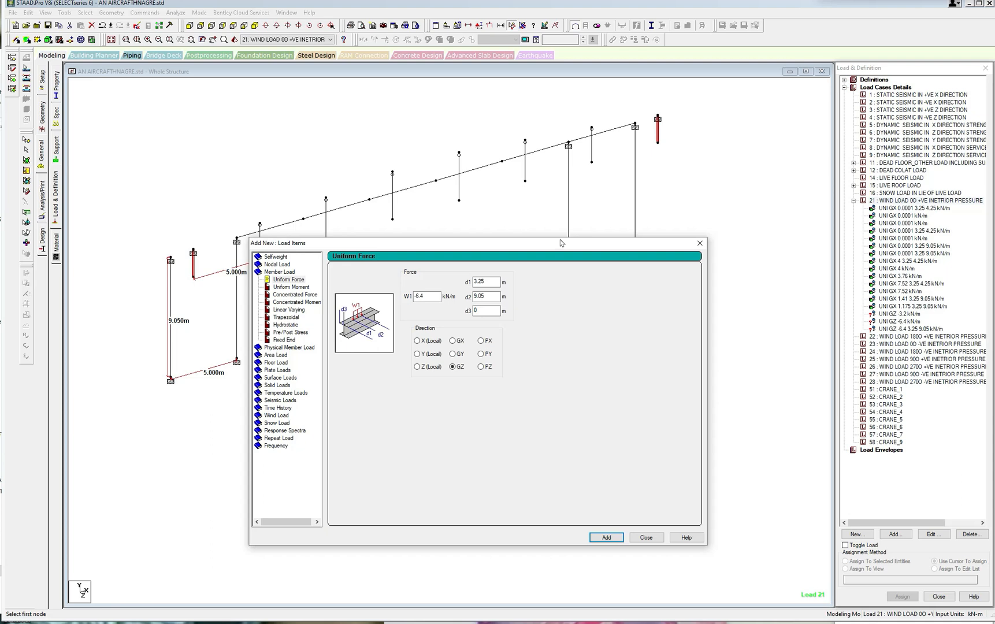
drag(624, 250, 635, 291)
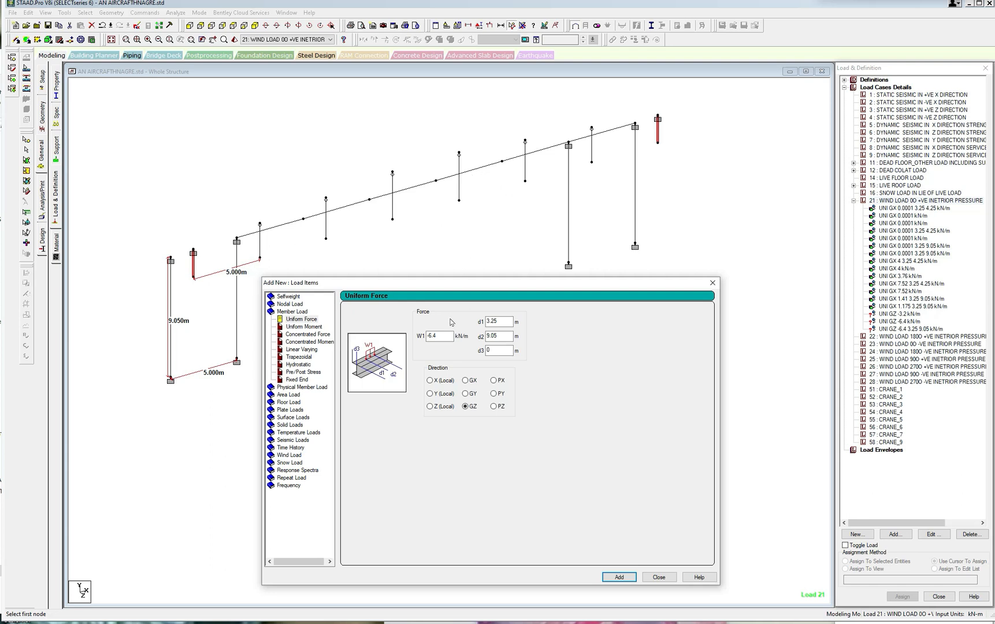
double_click(434, 335)
click(617, 578)
click(618, 577)
click(658, 578)
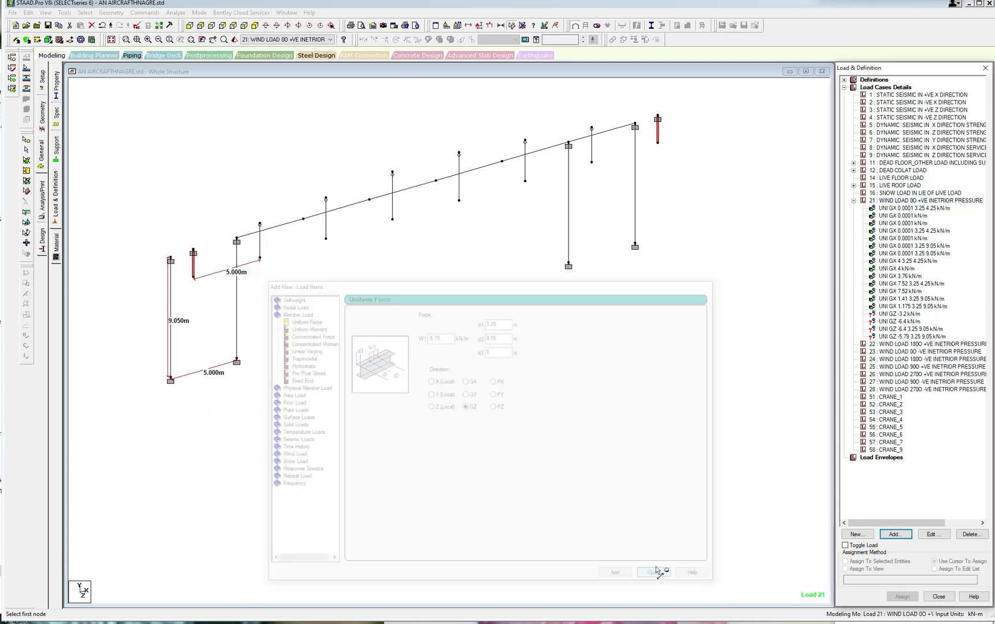
Set the partial-length GZ uniform force of load 21, running from 3.25 m to 9.05 m, to -3.2 kN/m.
click(898, 330)
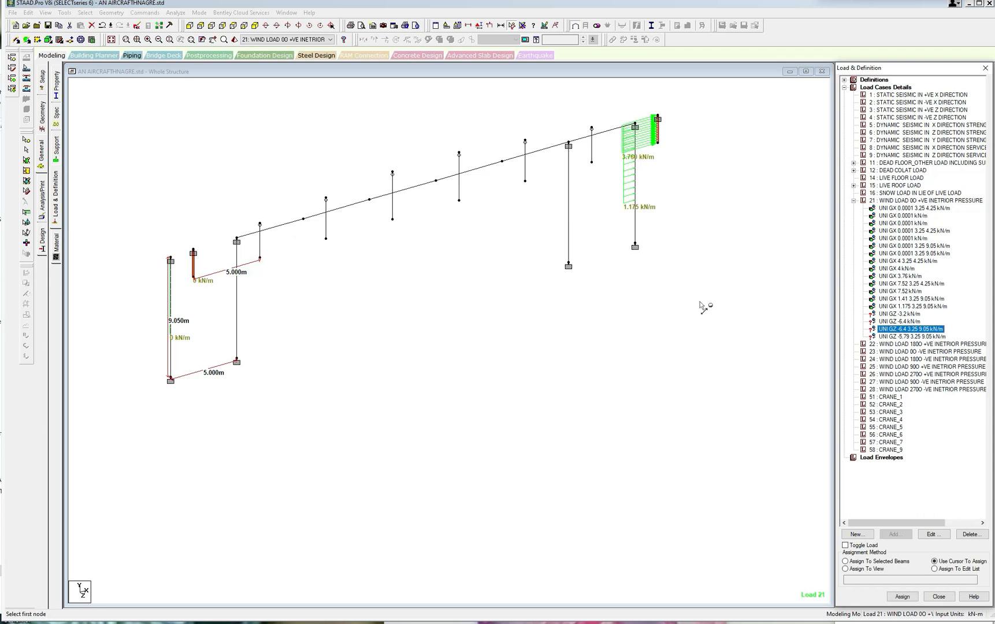
click(903, 321)
click(905, 329)
scroll(250, 271, up, 1)
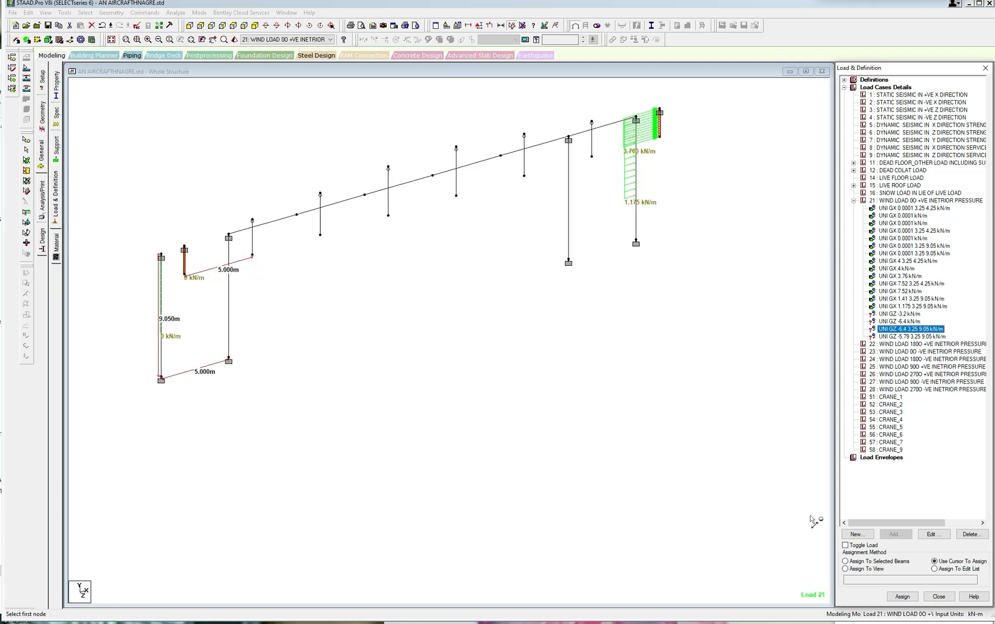
click(934, 534)
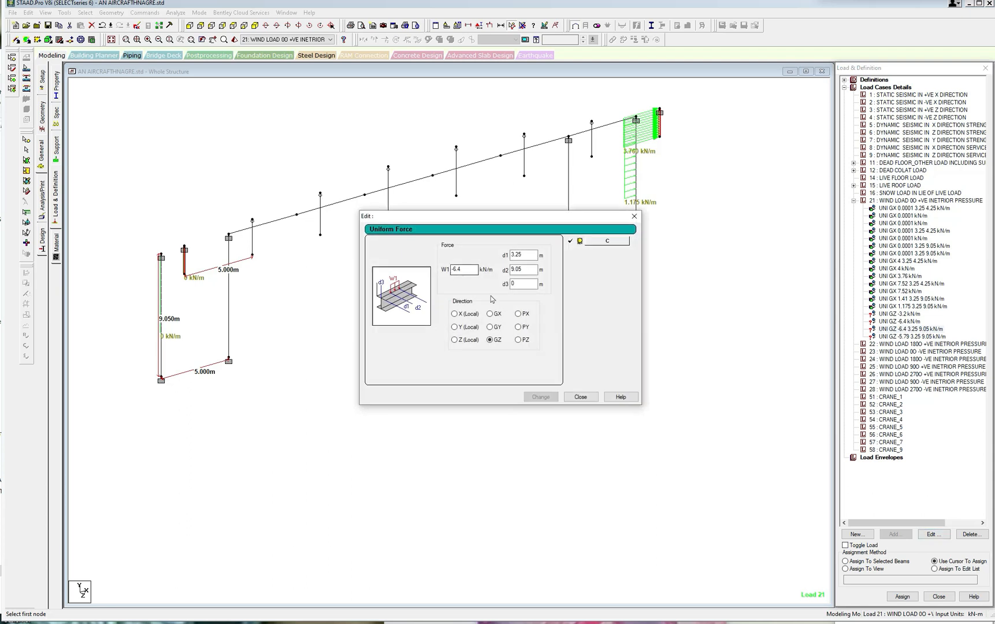
text(-3)
click(541, 397)
click(580, 397)
Assign the full-length GZ -3.2 kN/m load to the two already selected short end posts of the rear gable.
click(900, 314)
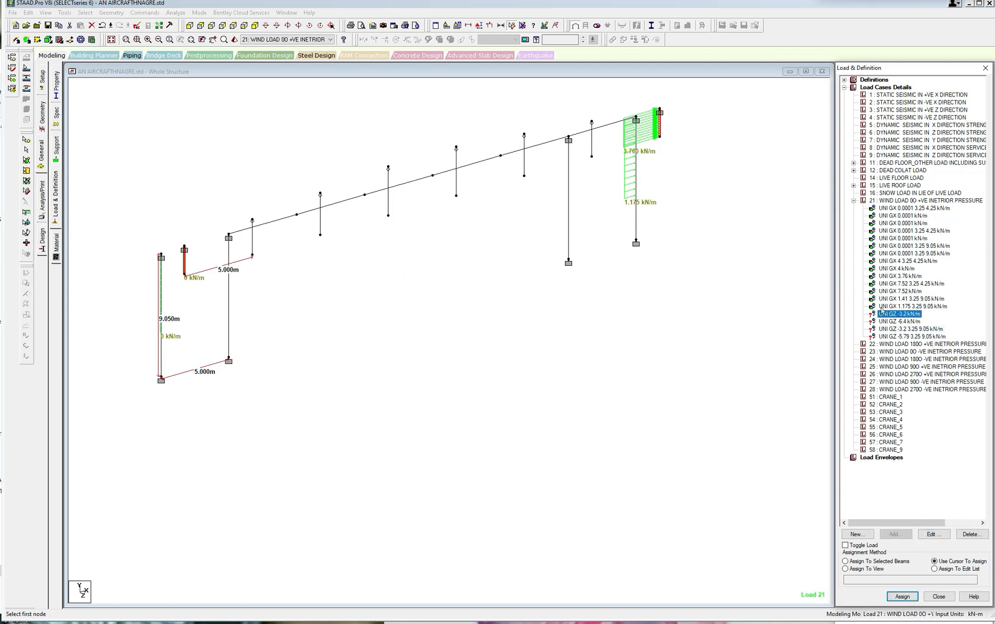
middle_drag(267, 275, 297, 282)
scroll(297, 282, up, 1)
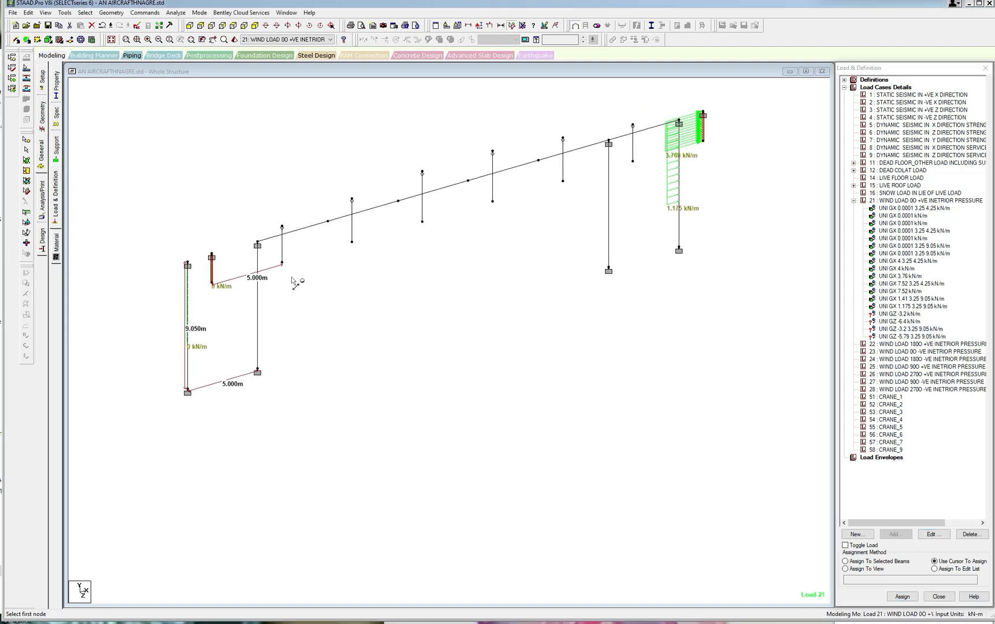
click(846, 561)
click(901, 595)
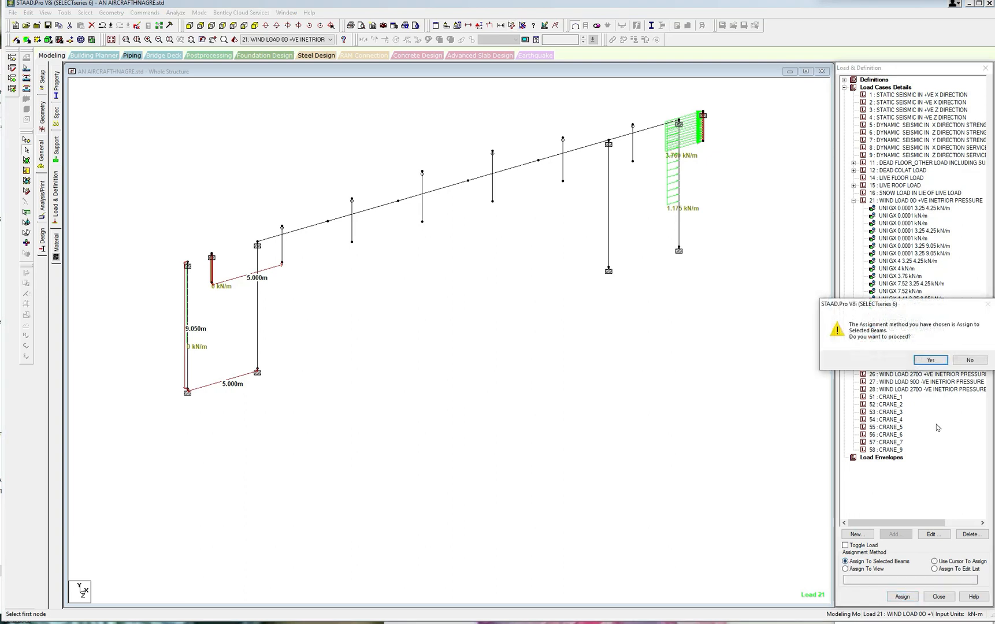
click(930, 361)
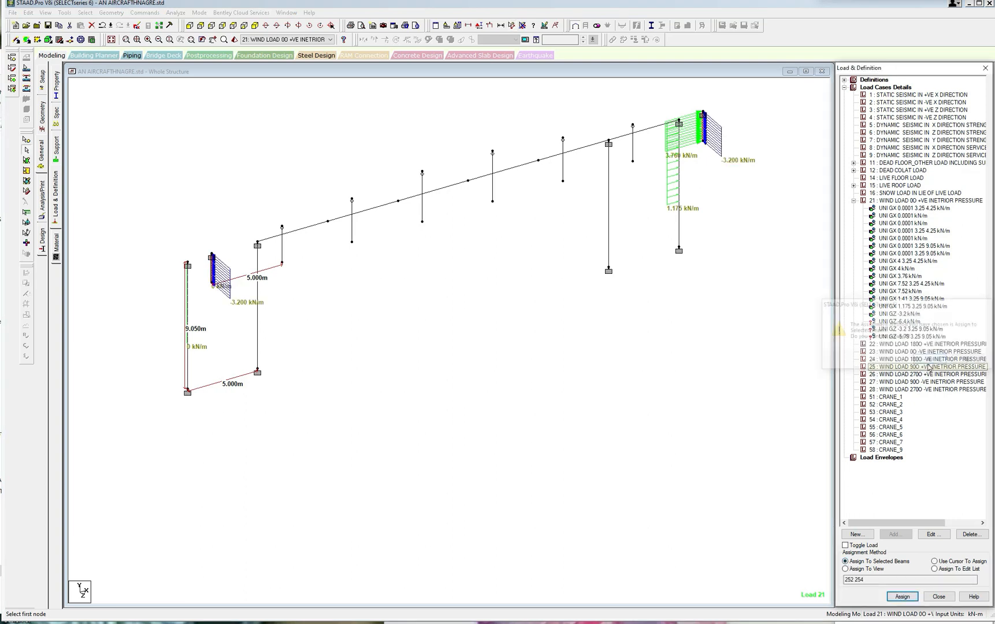
Assign the full-length GZ -6.4 kN/m load to the six intermediate short posts of the rear gable.
click(913, 322)
click(282, 255)
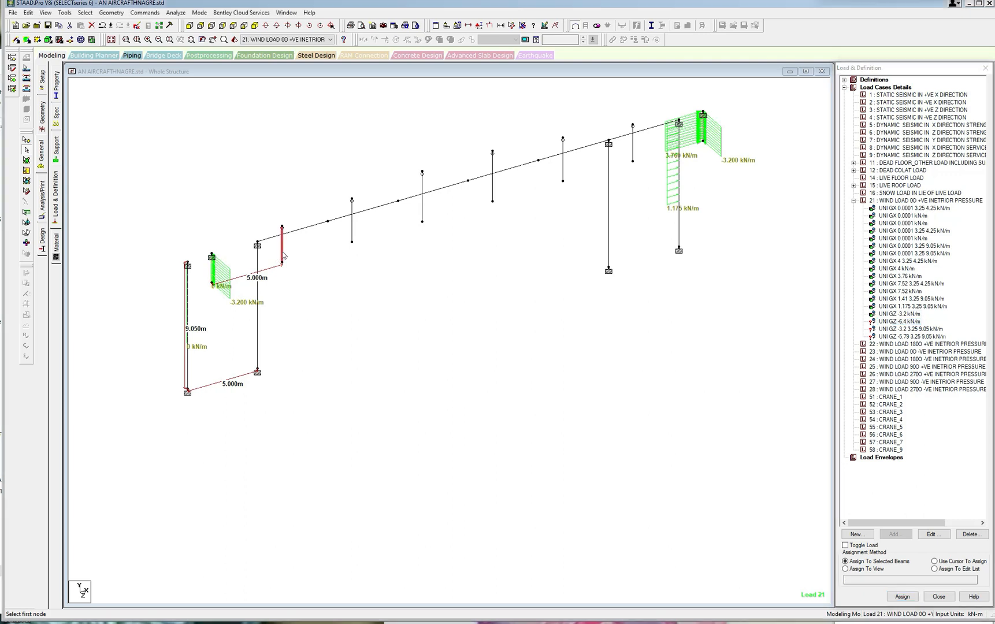
ctrl+click(352, 231)
ctrl+click(422, 217)
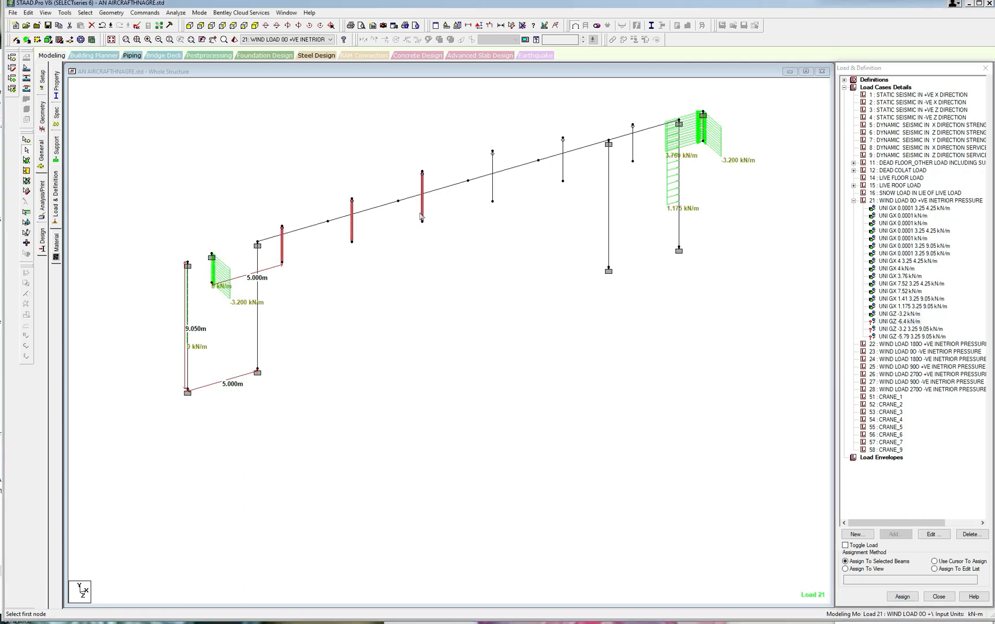
ctrl+click(492, 198)
ctrl+click(563, 176)
ctrl+click(633, 154)
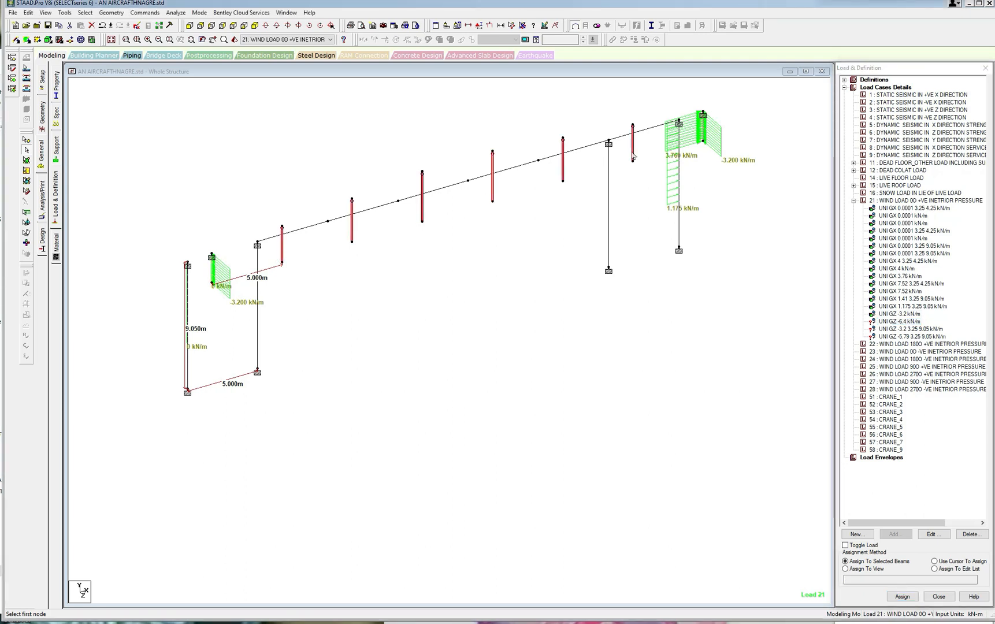
click(902, 596)
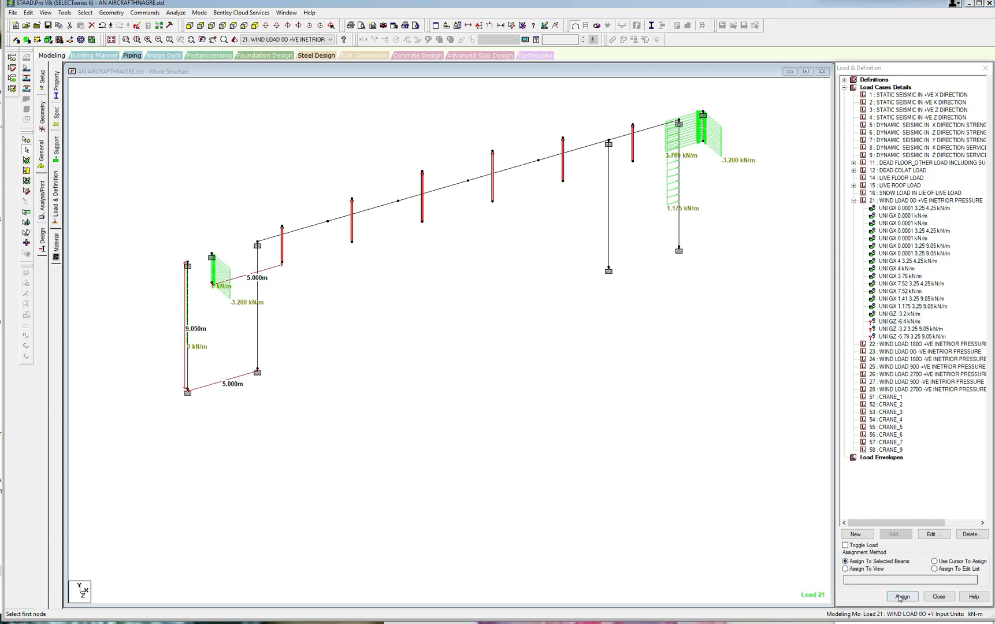
click(931, 360)
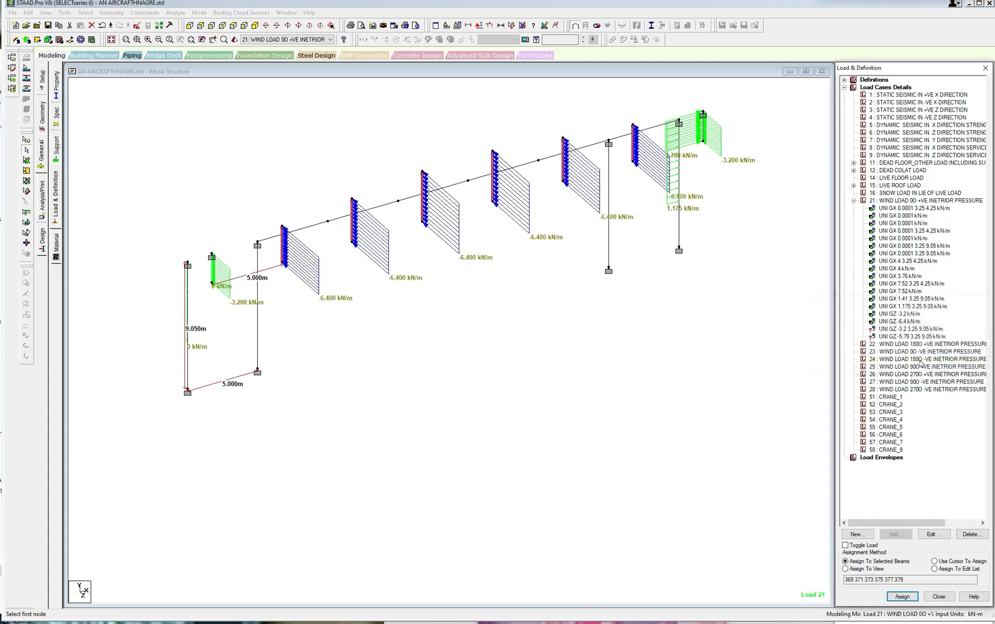
Assign the GZ -3.2 kN/m load from 3.25 m to 9.05 m to the four tall rear gable columns, then clear the selection.
click(913, 329)
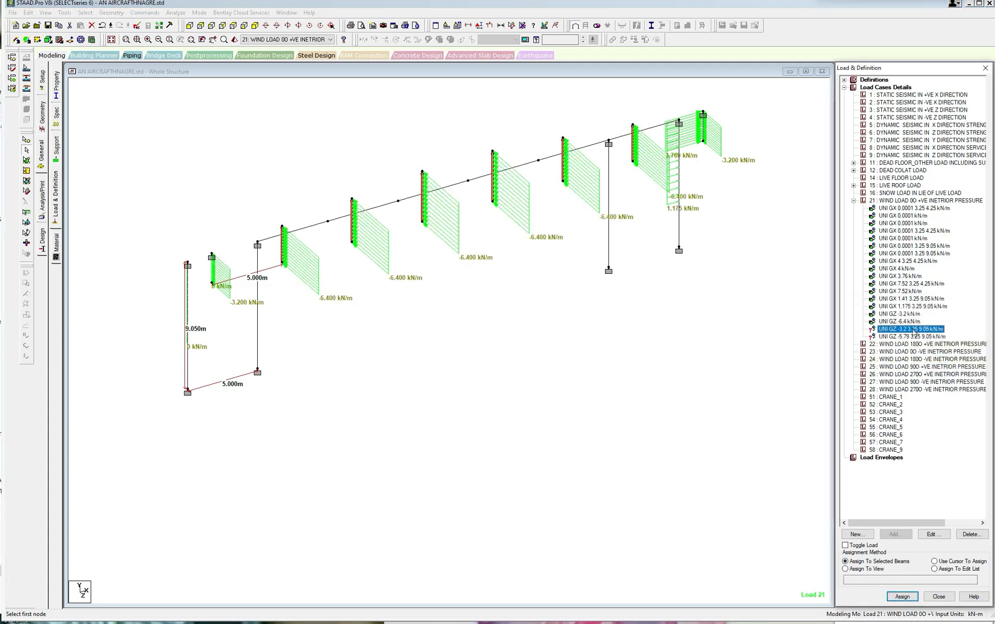
click(259, 296)
ctrl+click(189, 325)
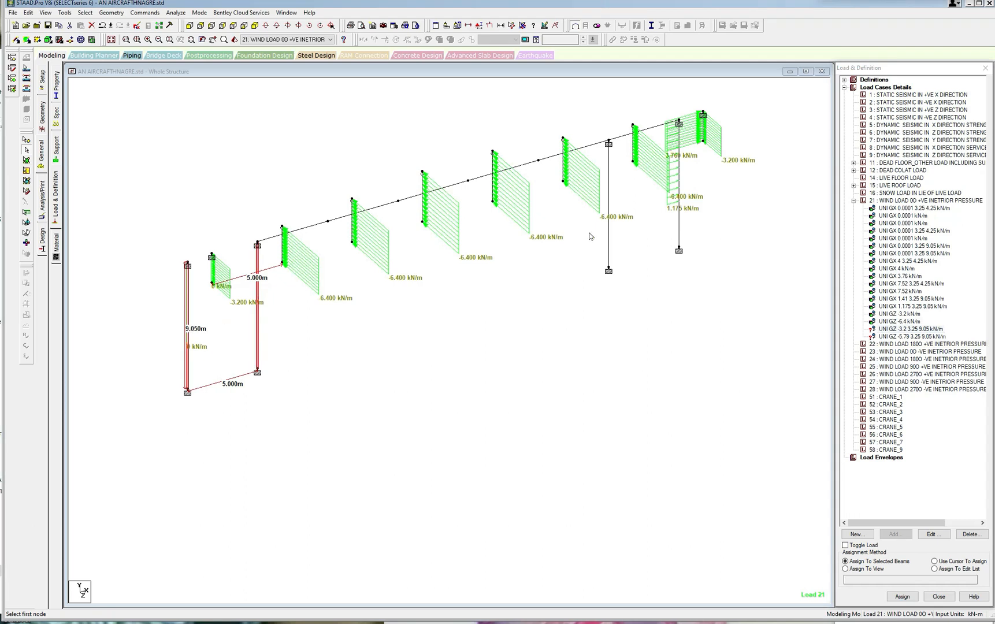
ctrl+click(610, 236)
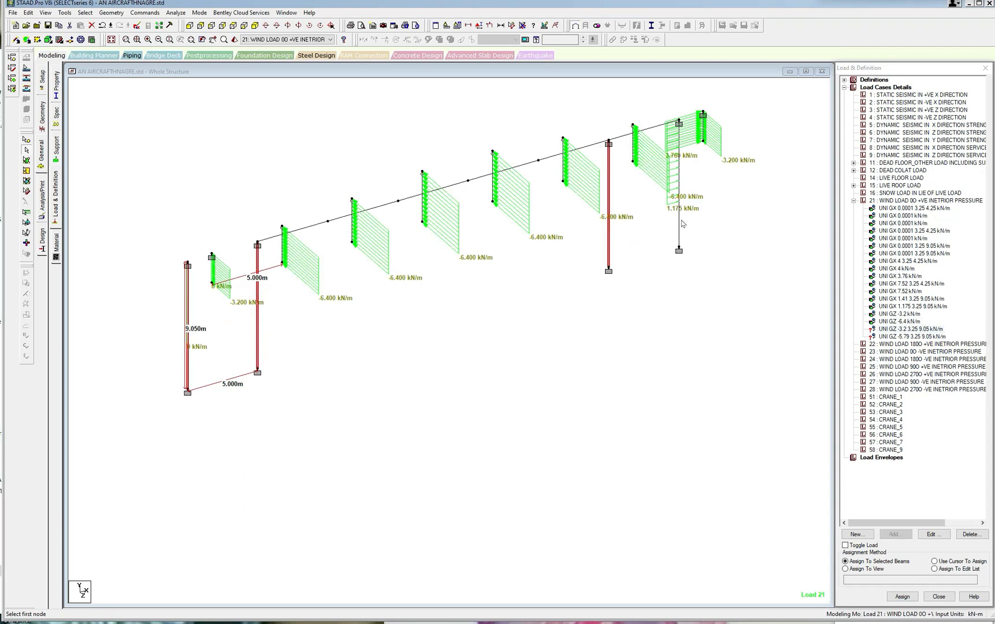
ctrl+click(680, 224)
click(902, 596)
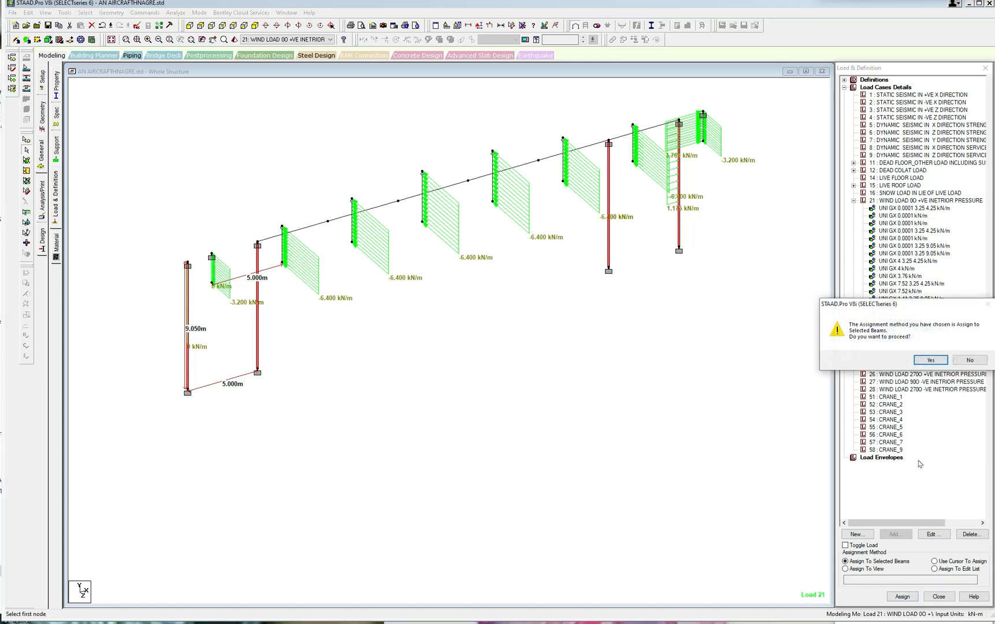
click(927, 360)
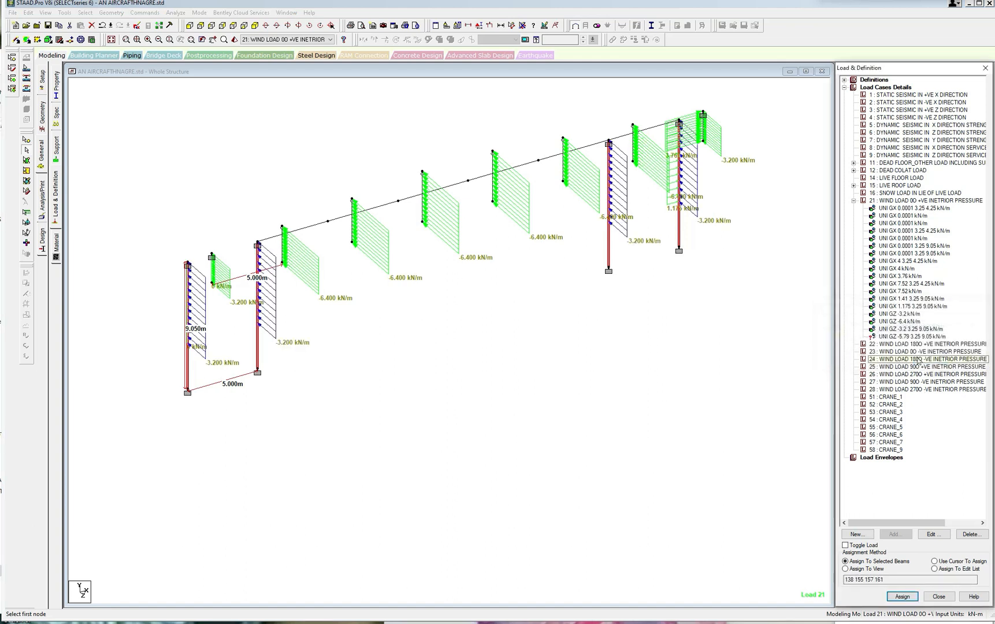
click(650, 368)
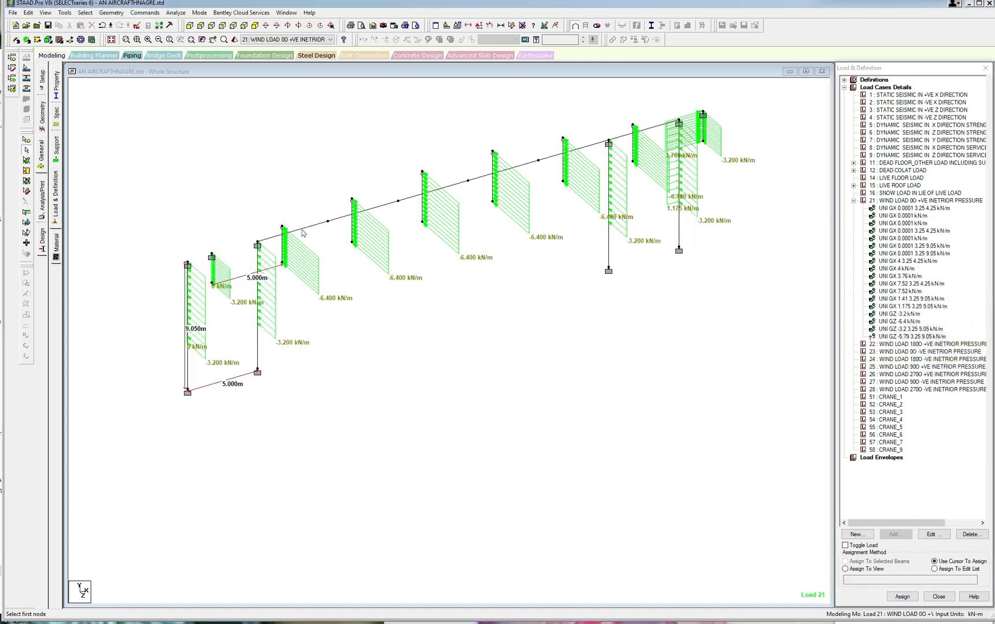
Assign the GZ -5.79 kN/m load to the six horizontal beam segments spanning between the inner rear gable columns.
click(303, 228)
click(358, 213)
click(425, 193)
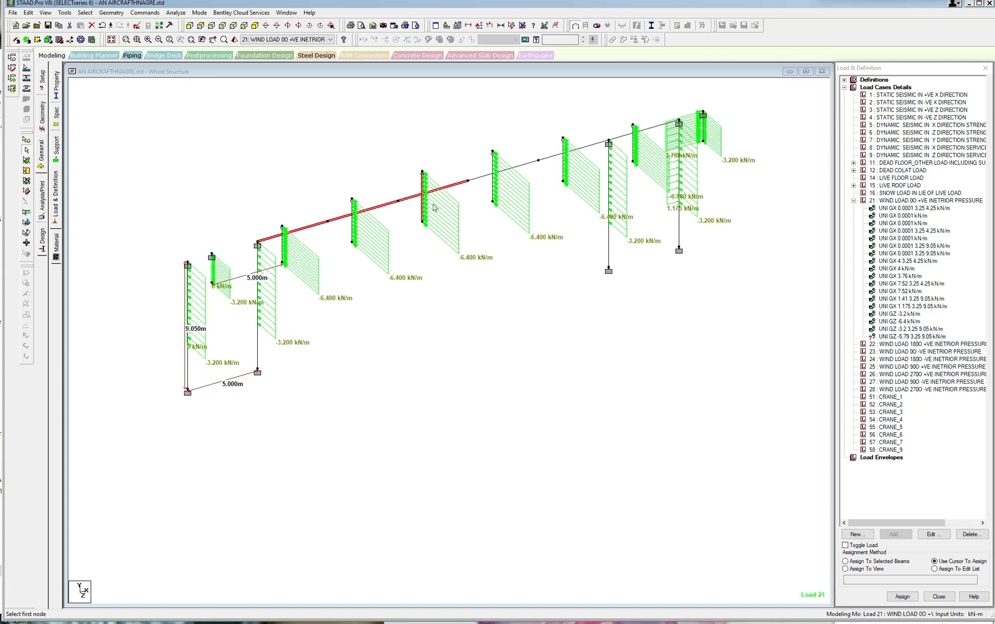
click(490, 174)
click(553, 157)
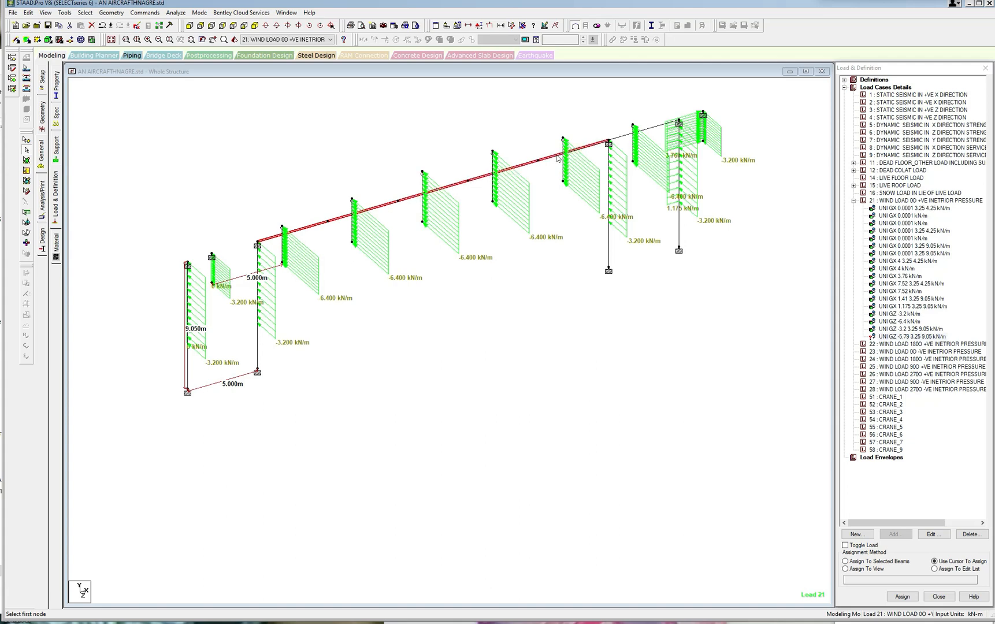
click(623, 137)
click(845, 561)
click(902, 597)
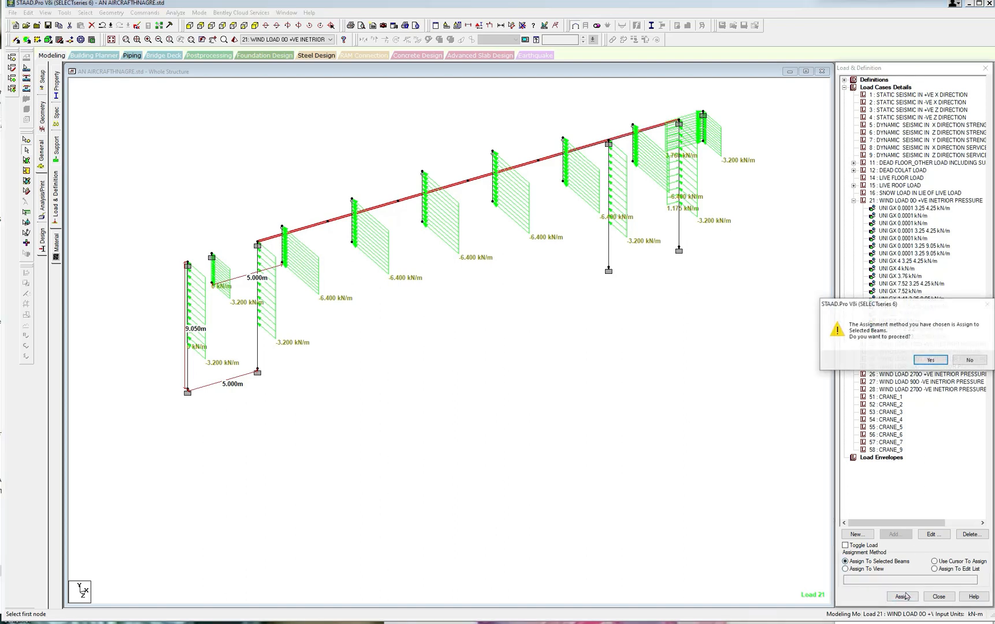
click(932, 359)
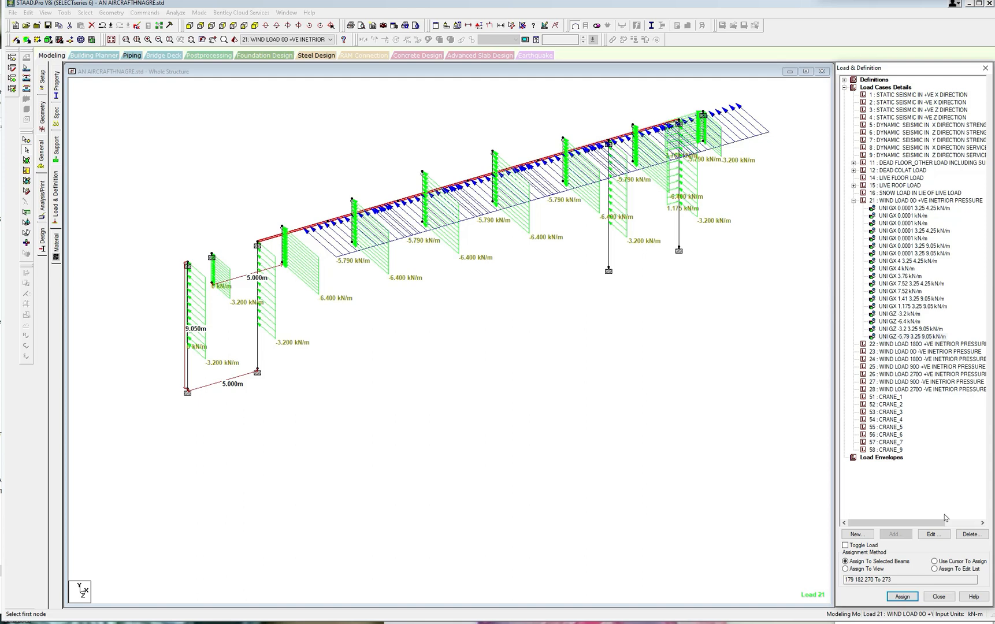
Make the GZ -5.79 kN/m force act over the full member length by setting d1 and d2 to 0.
click(932, 534)
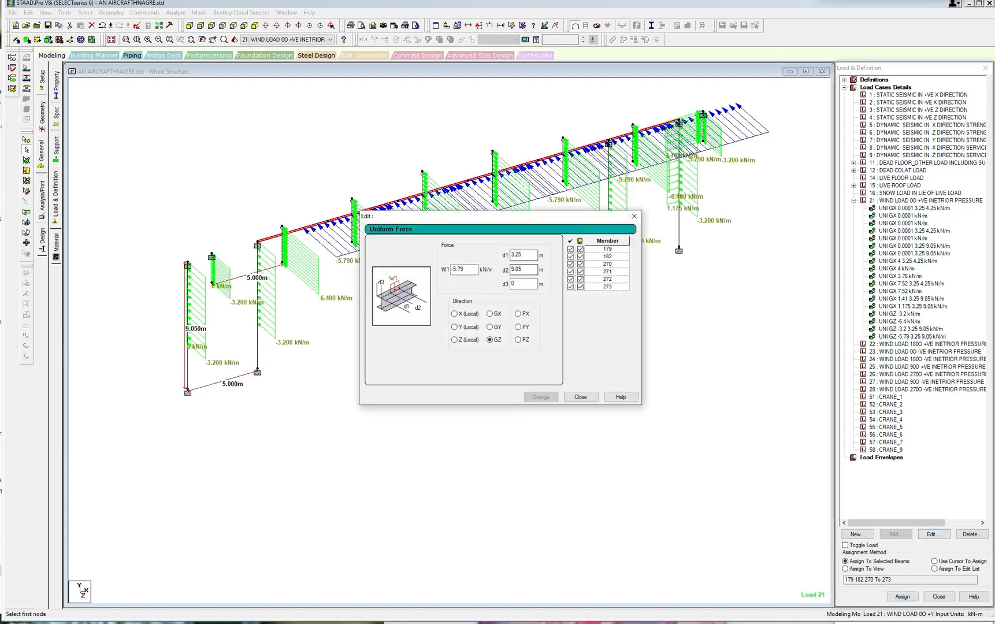
drag(525, 256, 500, 267)
text(00)
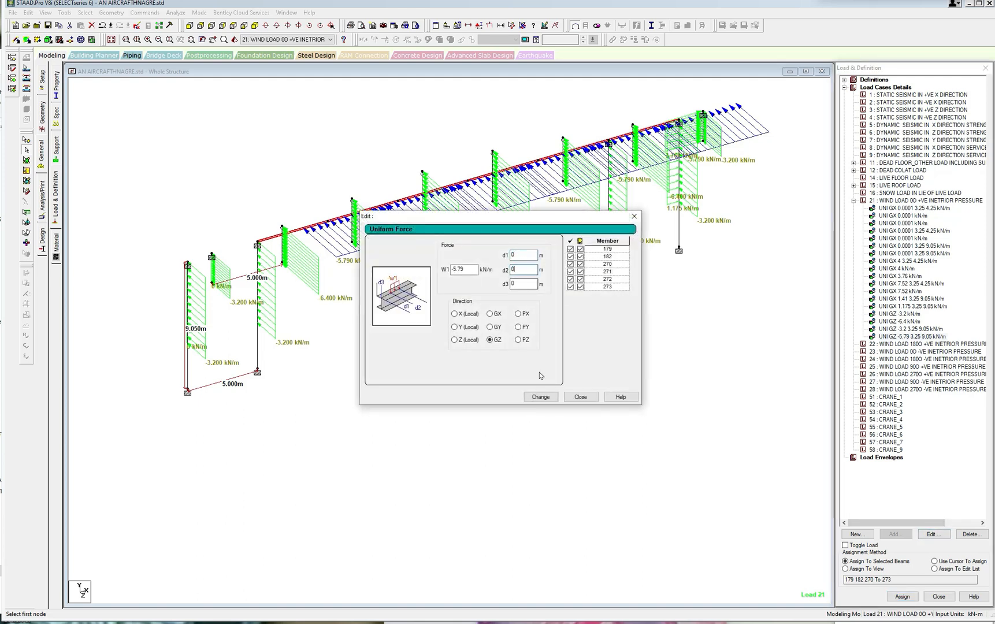
click(540, 396)
click(581, 396)
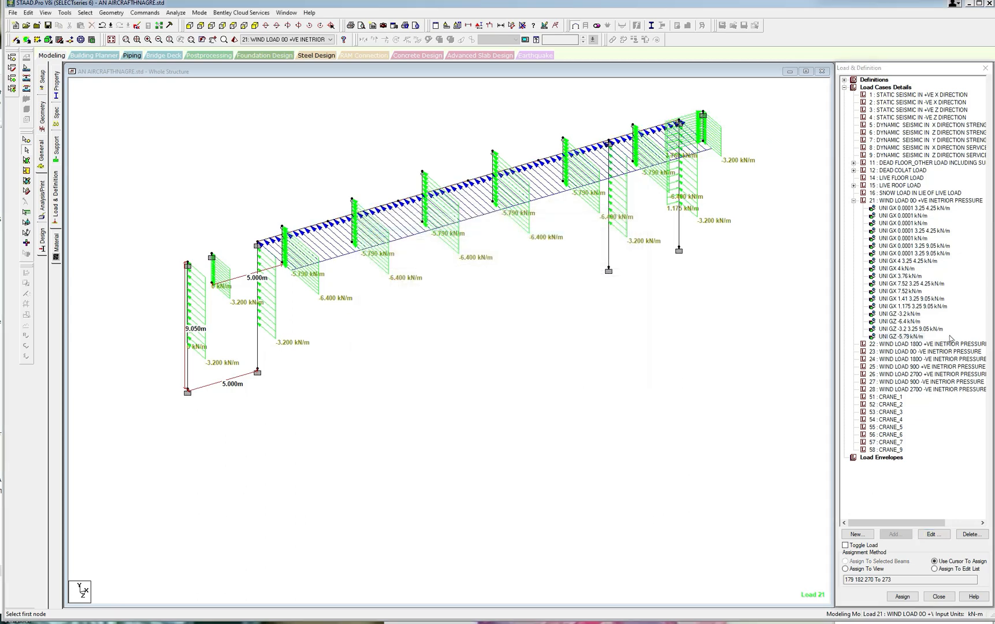
click(922, 336)
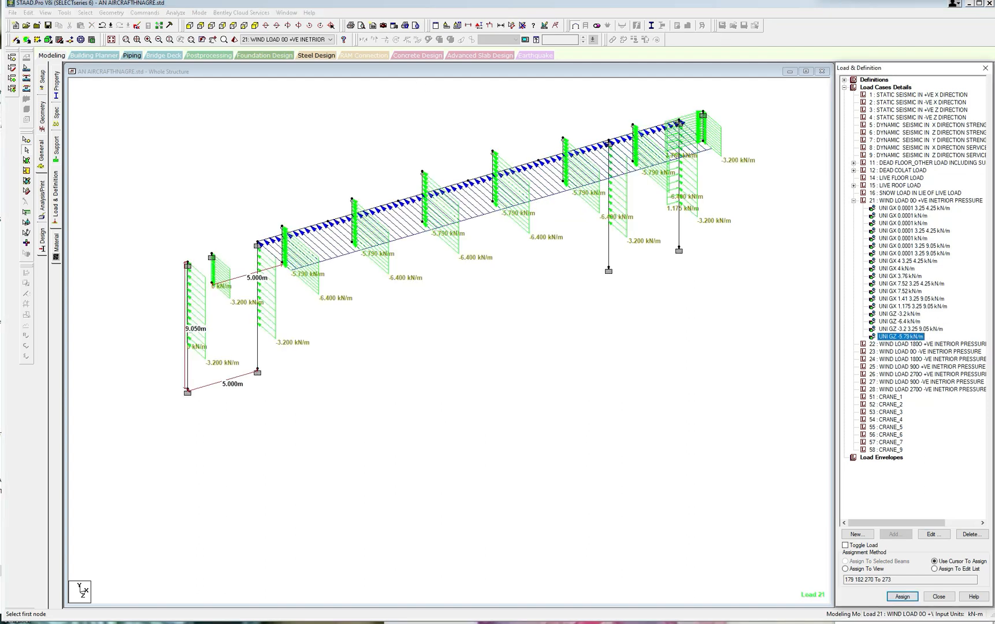
End the node-to-node distance measurement and display the whole structure again.
click(500, 26)
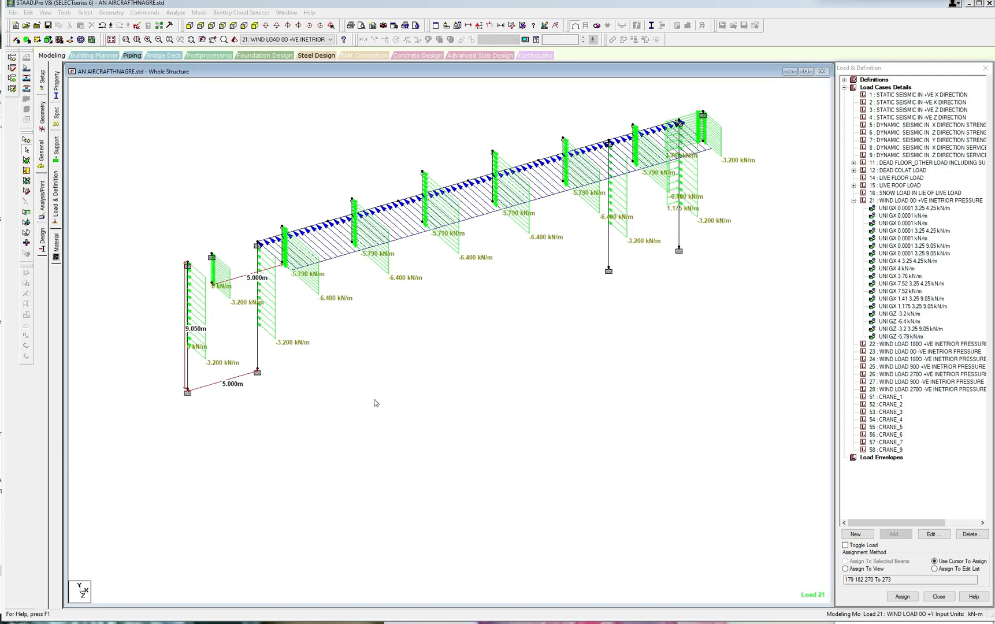
click(45, 14)
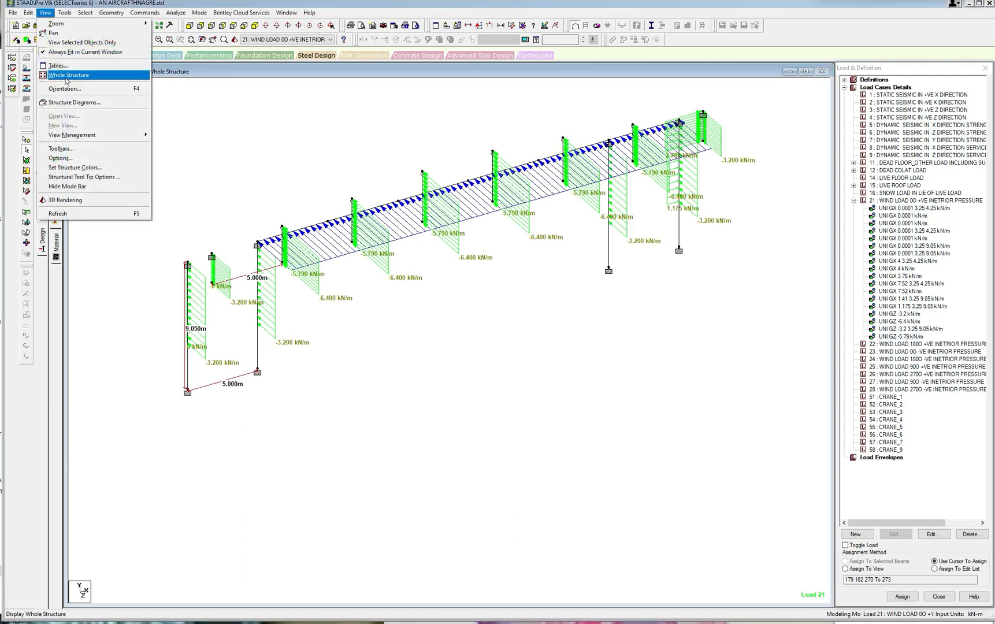
click(81, 76)
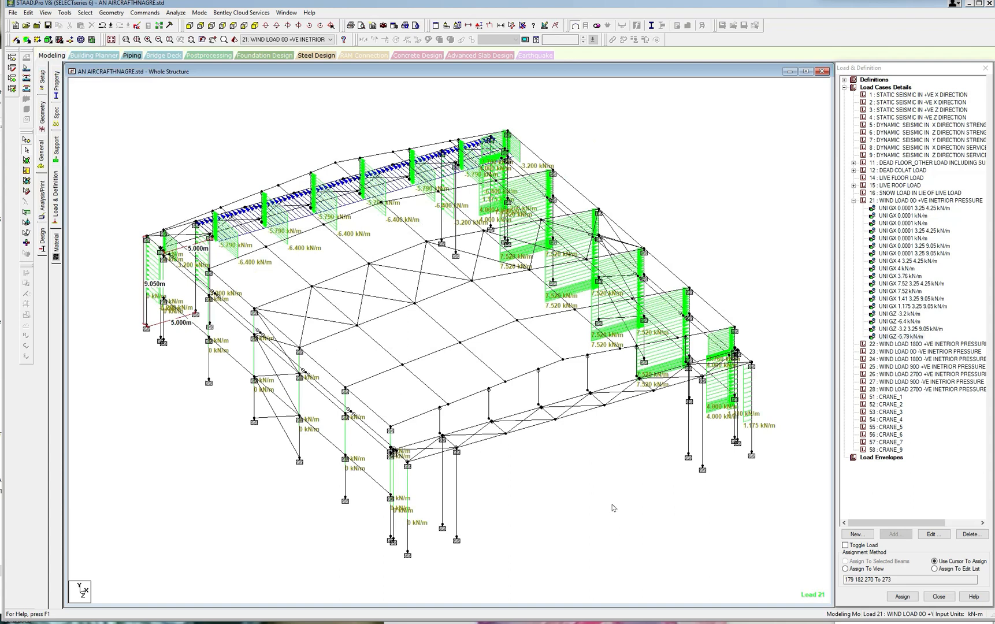
Select the four tall front gable columns and all the lower horizontal beam segments between the inner two.
scroll(564, 488, up, 2)
click(405, 512)
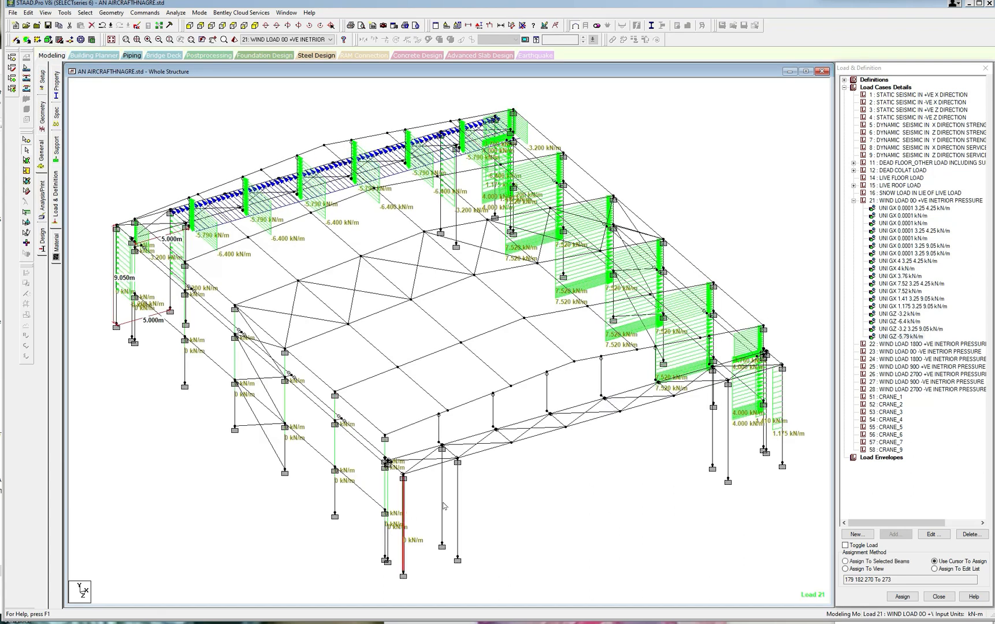
click(458, 502)
click(728, 447)
click(783, 442)
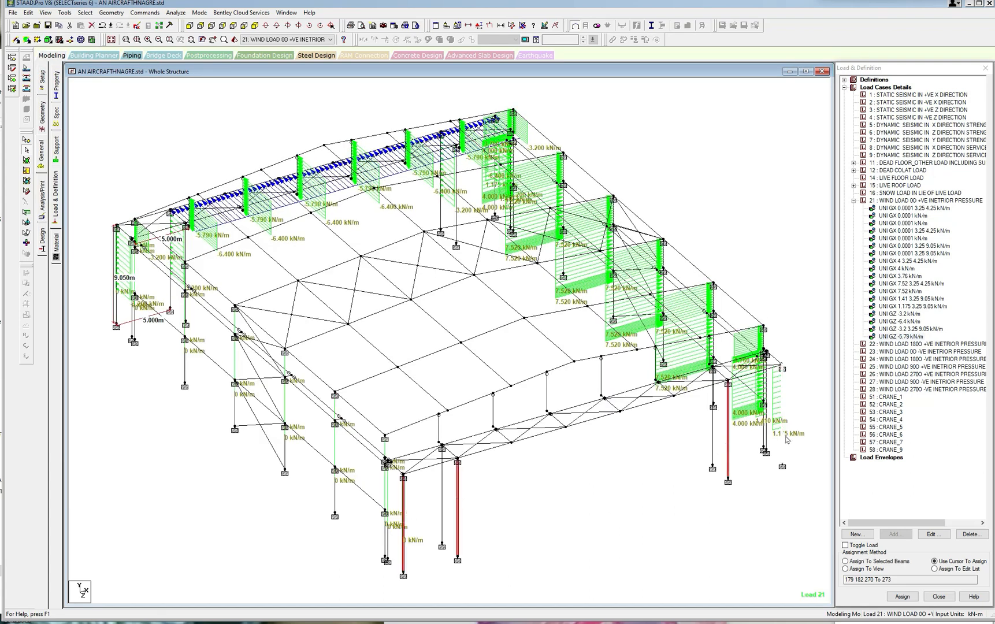
scroll(467, 449, up, 2)
click(486, 459)
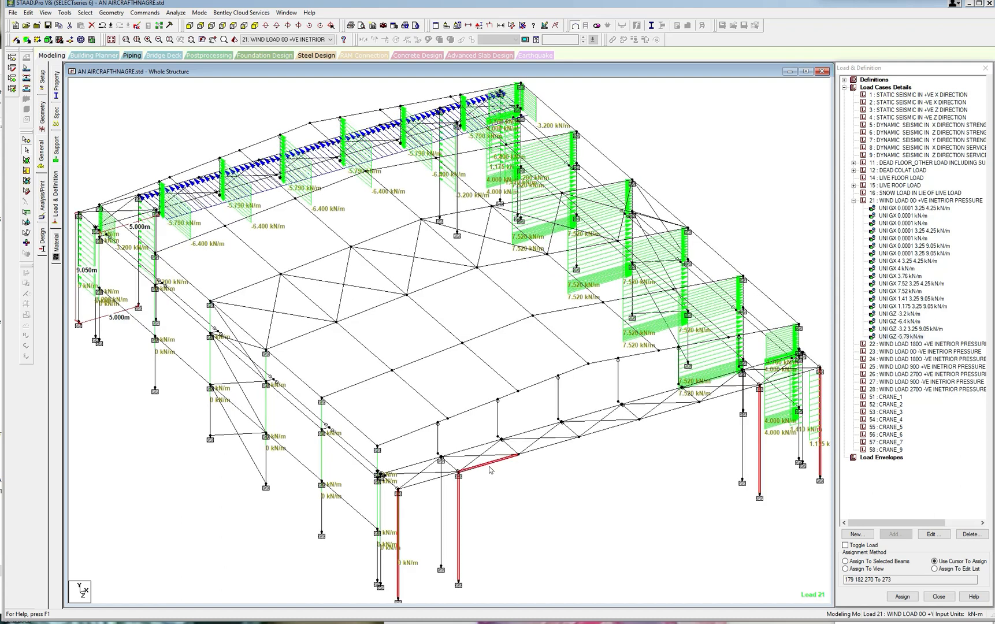
click(548, 447)
click(608, 431)
click(662, 416)
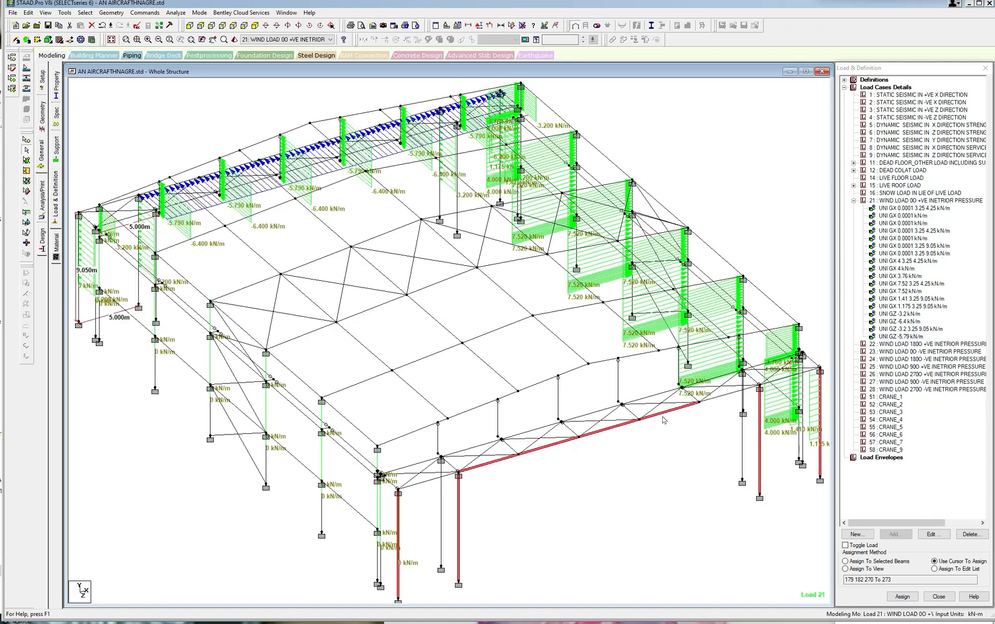
click(716, 404)
Add the eight short upper columns of the front gable to the current member selection.
click(379, 460)
click(438, 442)
click(498, 426)
click(557, 411)
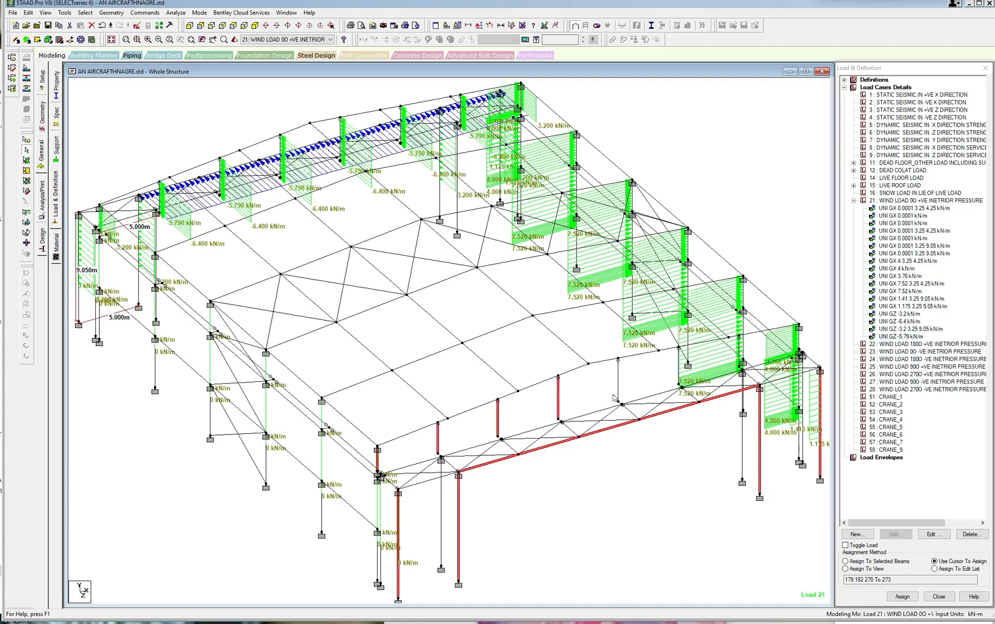
click(619, 379)
scroll(690, 412, up, 3)
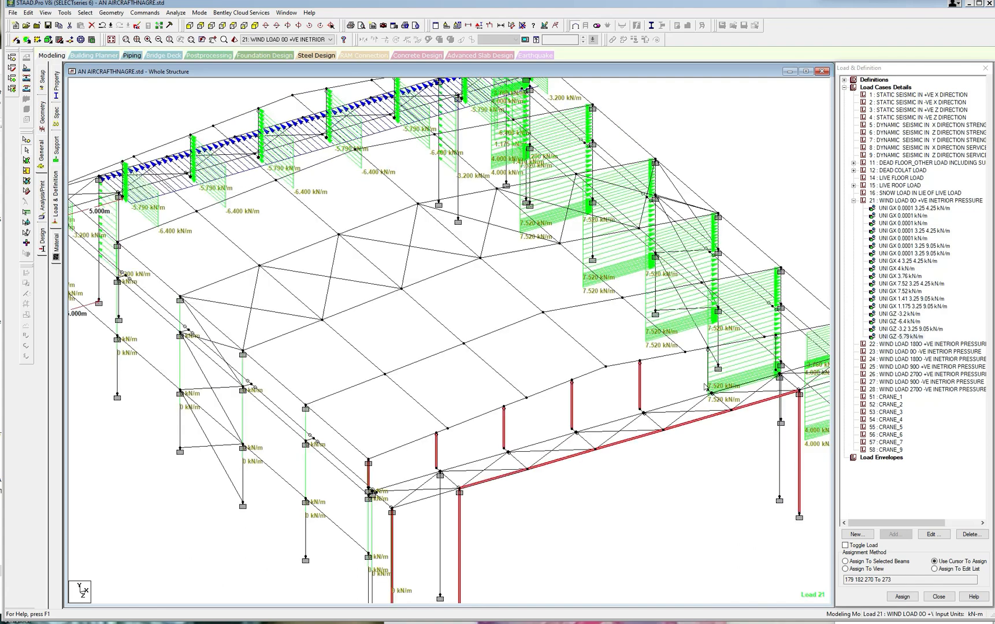
scroll(613, 482, down, 3)
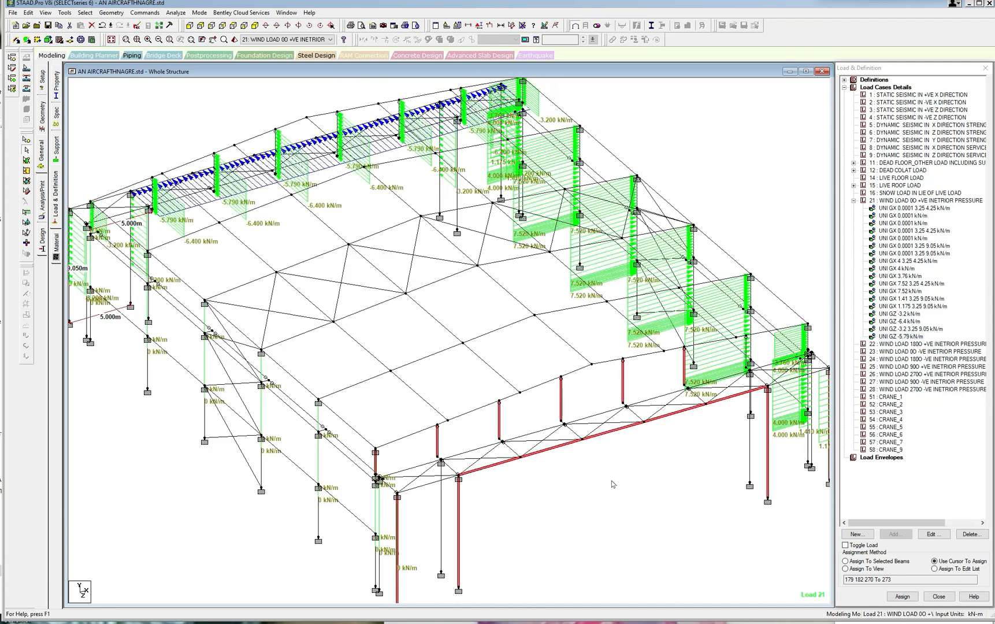
scroll(744, 365, up, 3)
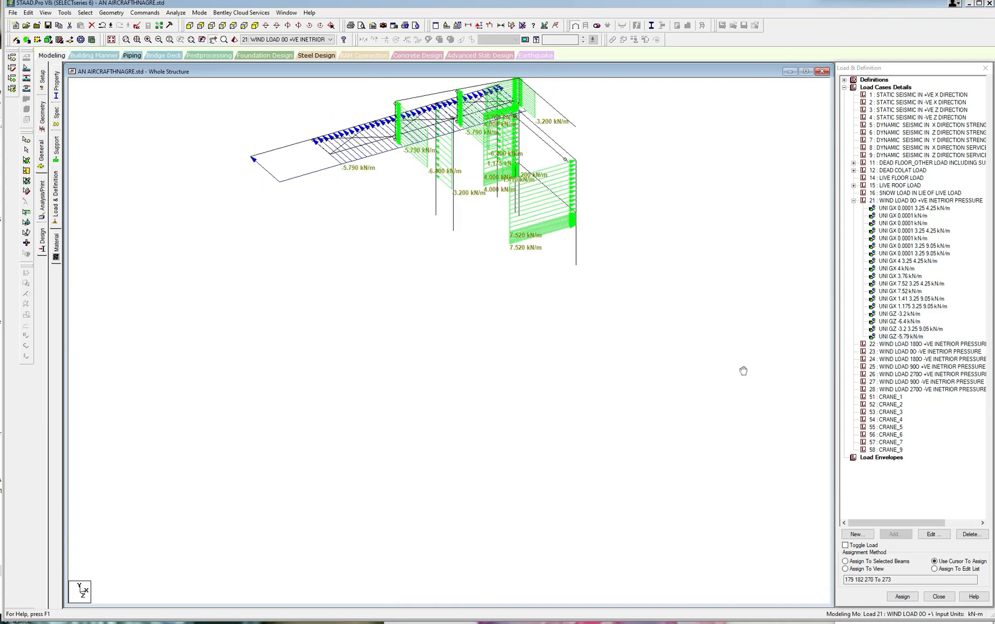
ctrl+click(610, 383)
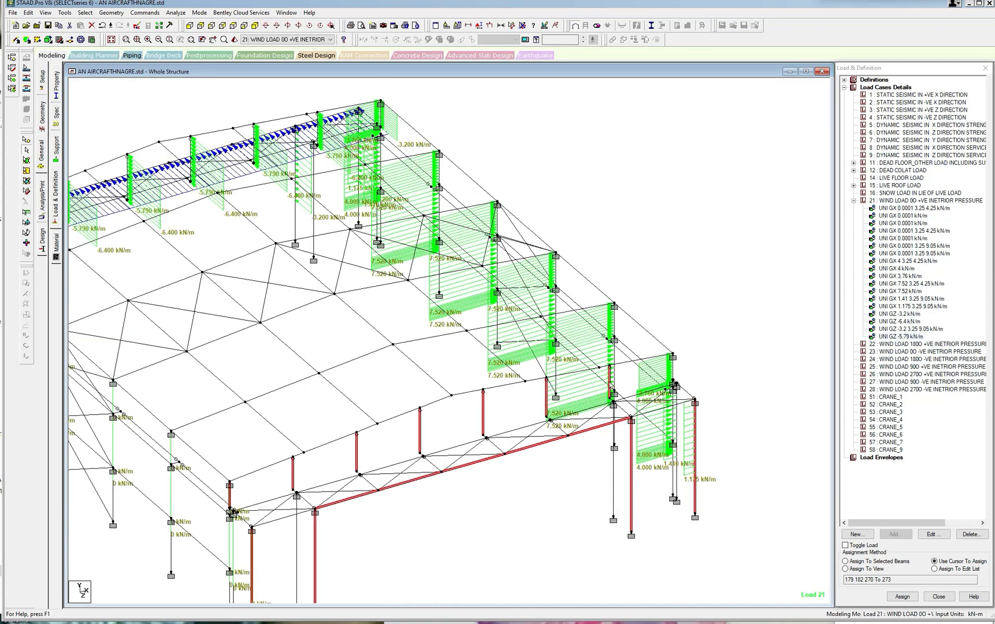
ctrl+click(673, 372)
Display only the selected front gable columns and beam segments.
scroll(537, 456, down, 1)
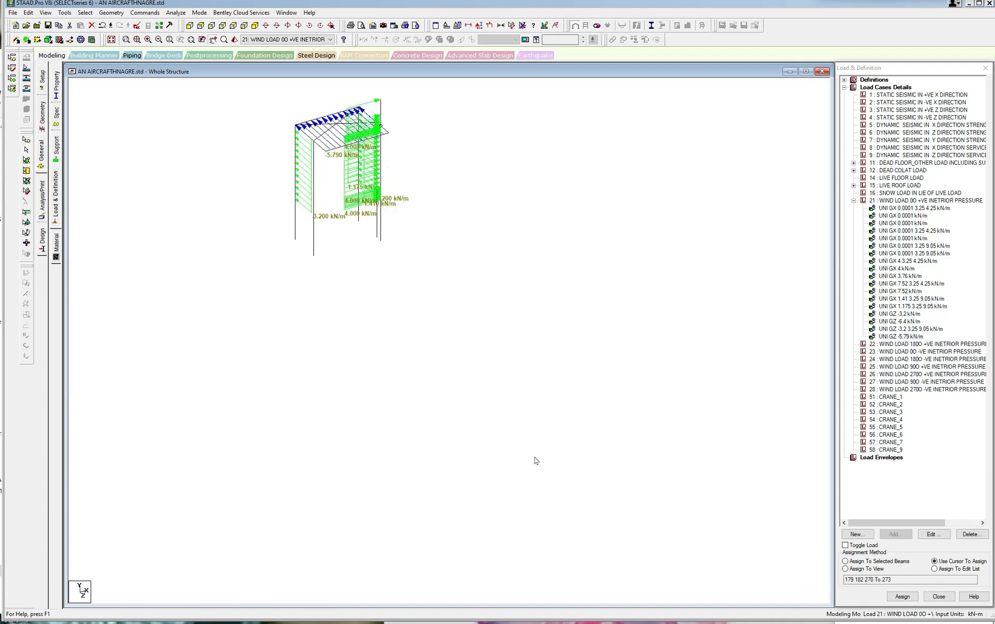
middle_drag(536, 456, 574, 419)
click(45, 13)
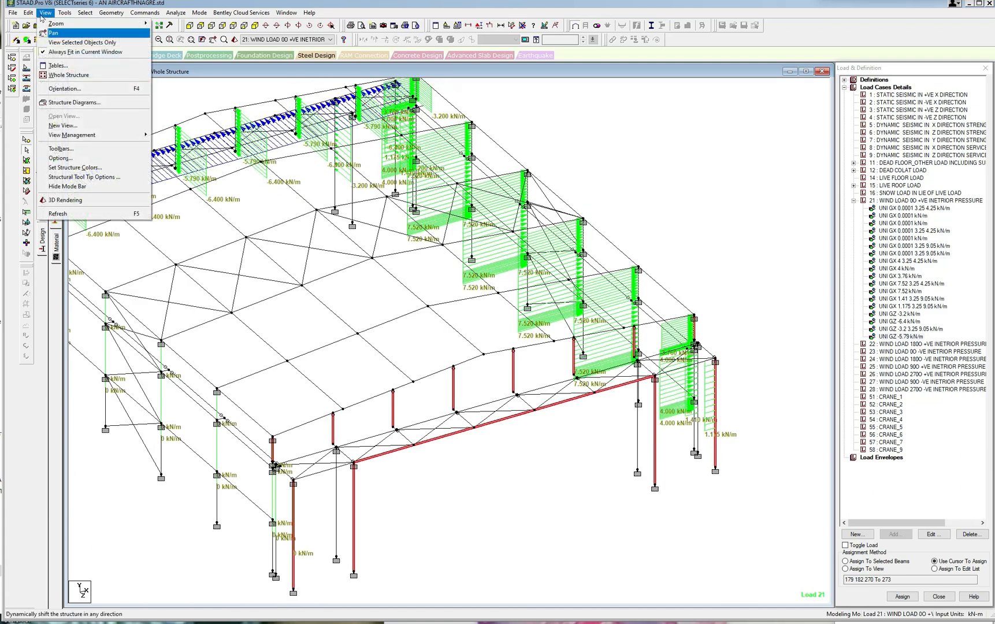
click(63, 45)
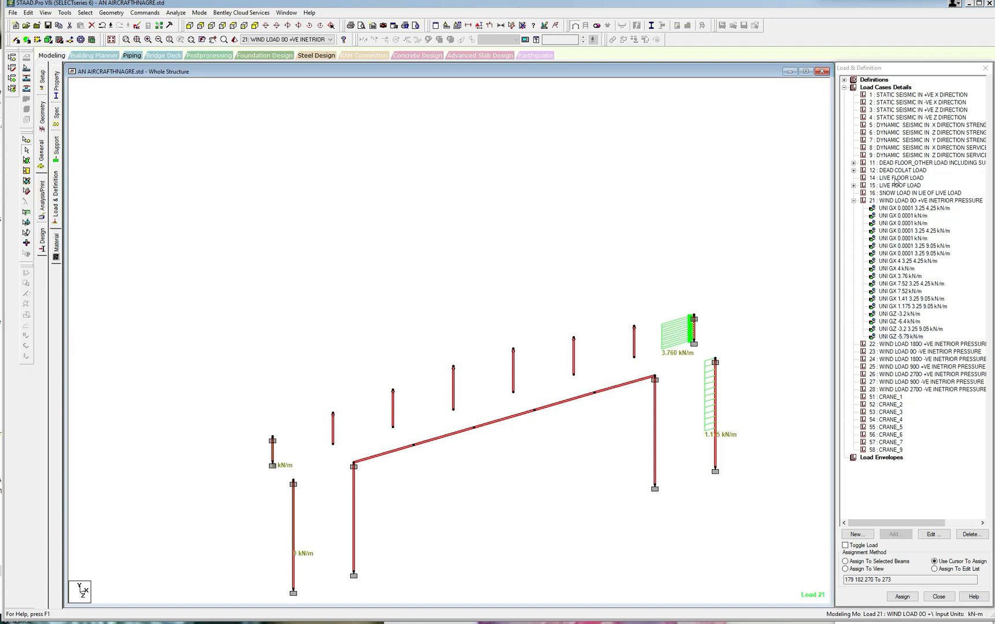
Add full-length uniform member forces of 3.2 kN/m and 6.4 kN/m in the GZ direction to wind load case 21.
click(898, 202)
click(895, 534)
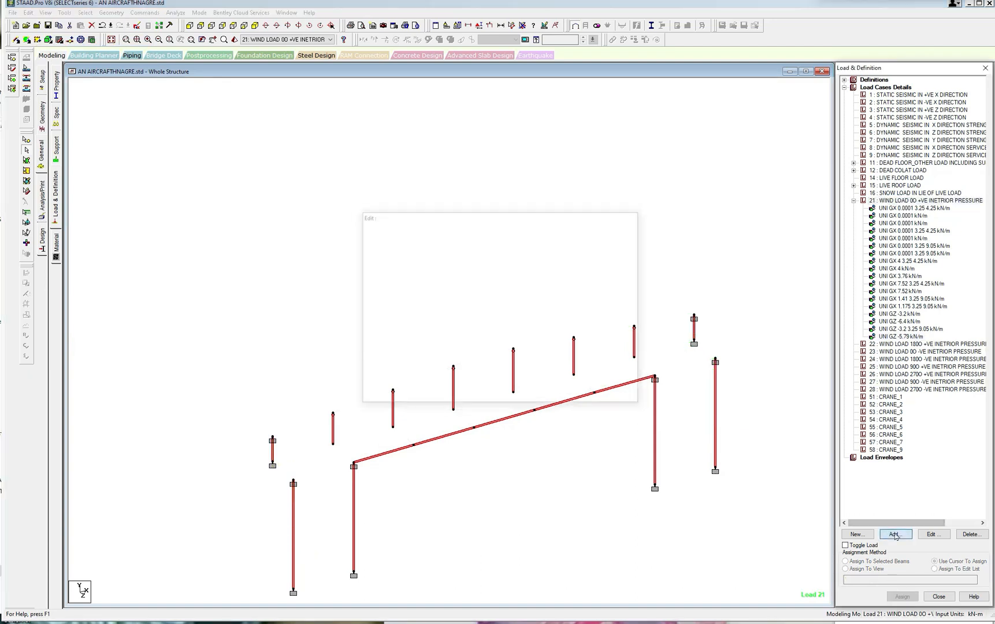
click(298, 196)
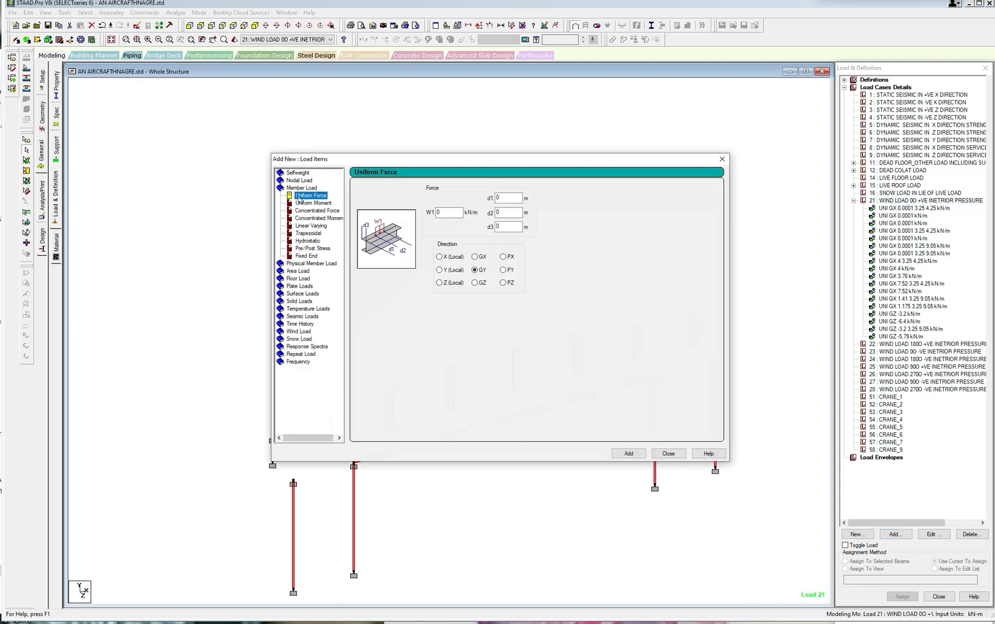
click(475, 283)
drag(496, 160, 358, 143)
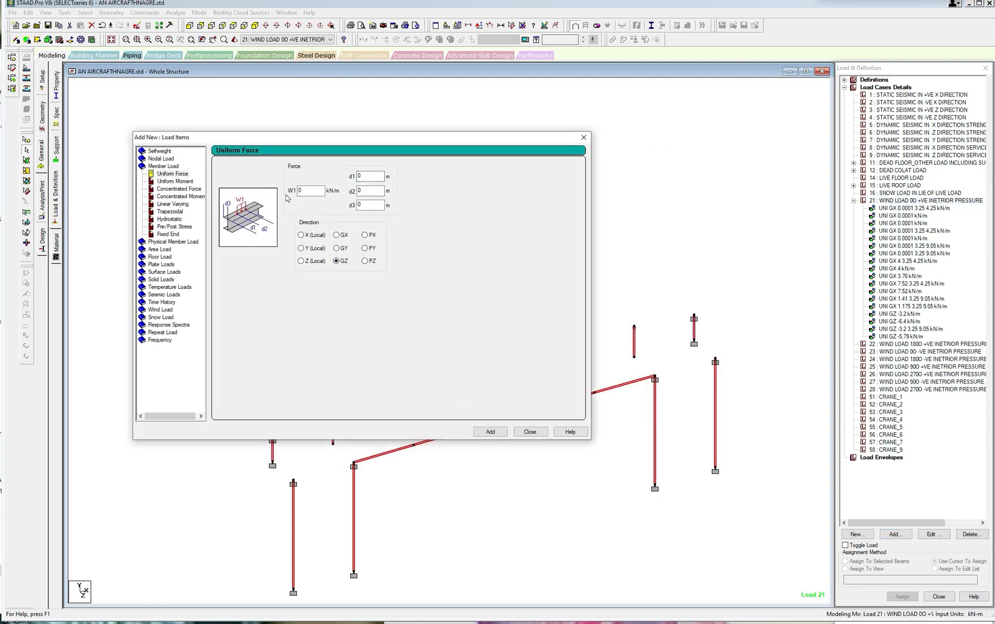
click(311, 191)
click(309, 191)
click(489, 433)
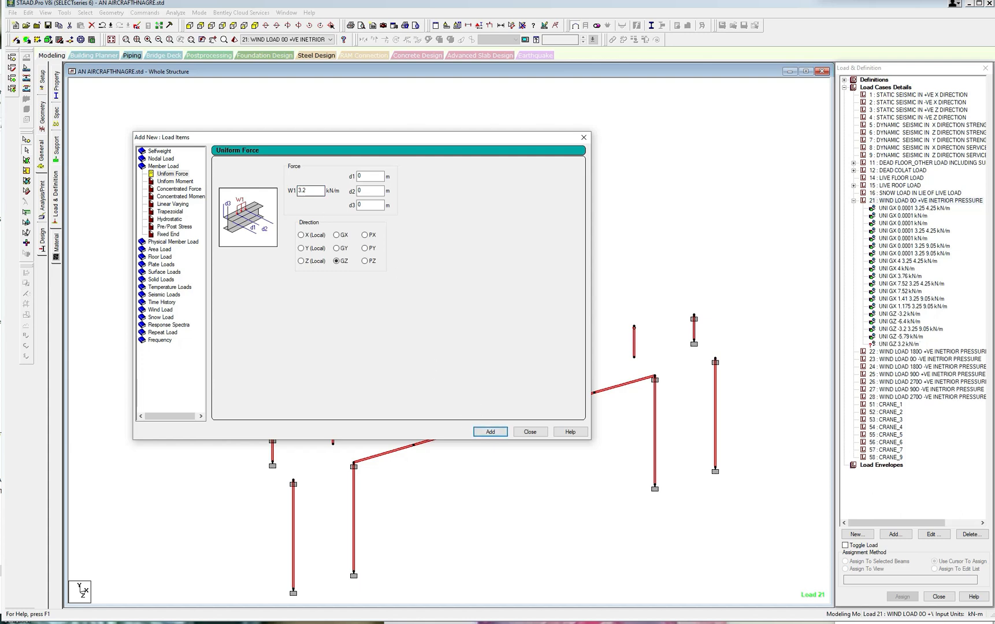
double_click(301, 191)
click(489, 432)
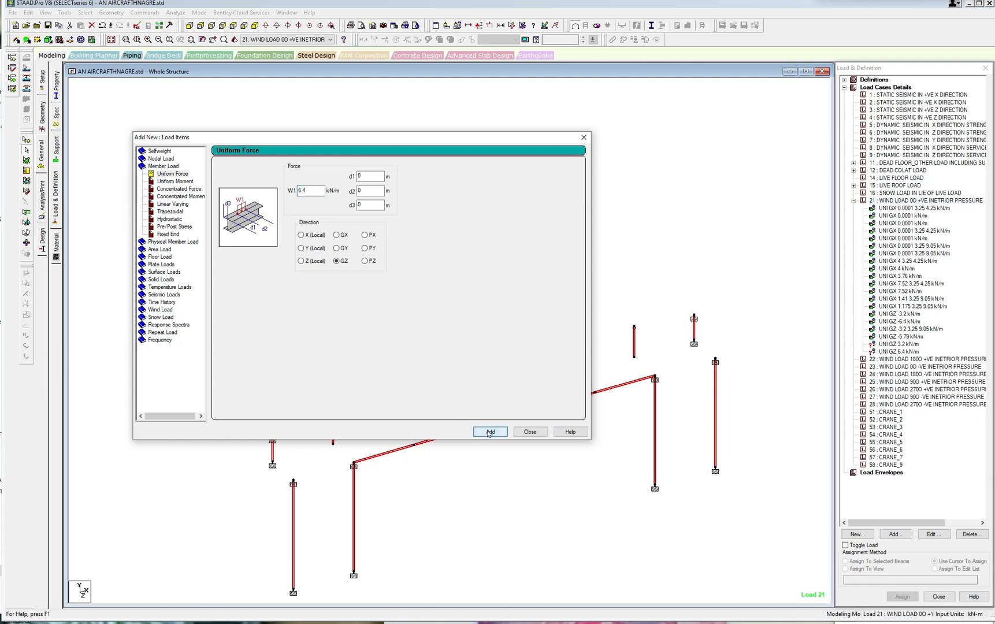
Add a GZ uniform force of 3.2 kN/m with d1 of 3.25 m and d2 of 9.05 m to load case 21.
double_click(303, 191)
double_click(360, 175)
click(359, 190)
click(494, 433)
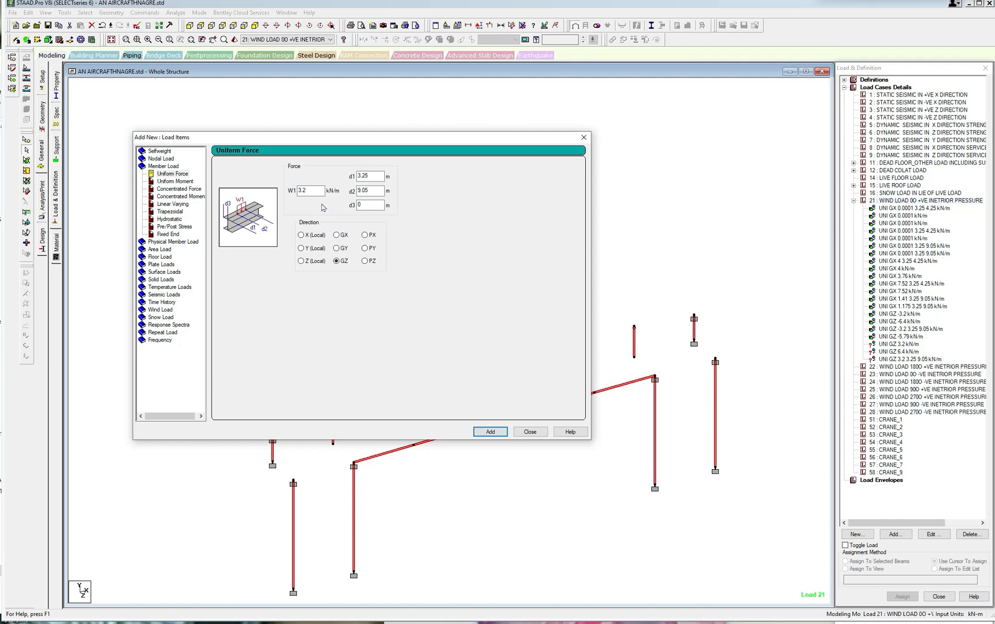
Add a GZ uniform force of 5.79 kN/m with d1 and d2 set to 0, and finish adding load items.
double_click(310, 191)
text(5.79)
key(Tab)
text(0)
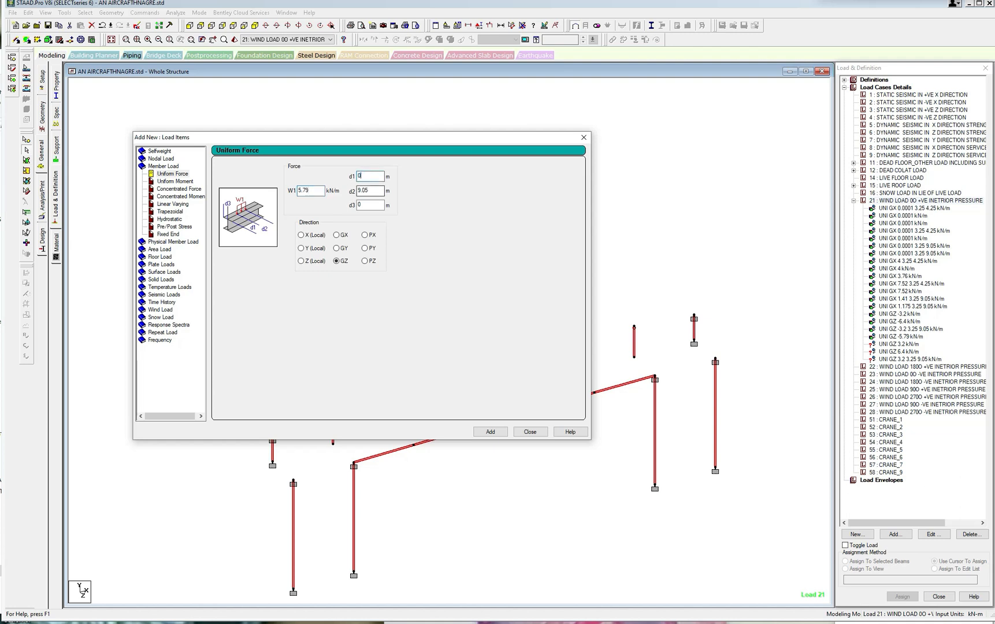
drag(375, 191, 353, 191)
text(0)
click(497, 434)
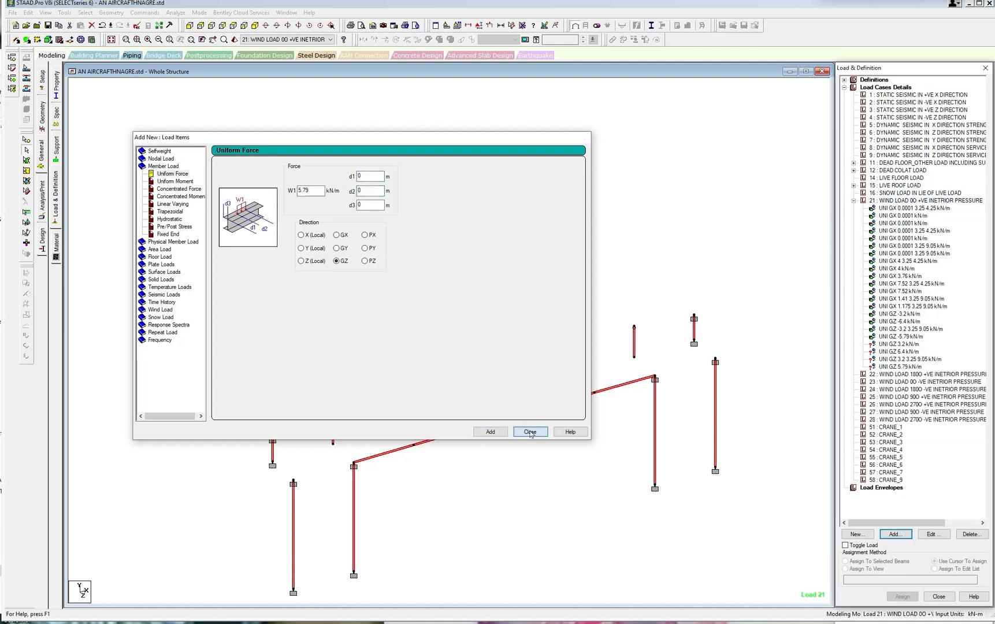
click(530, 432)
Assign the full-length GZ 3.2 kN/m load to the two outermost short upper columns of the front gable.
click(906, 345)
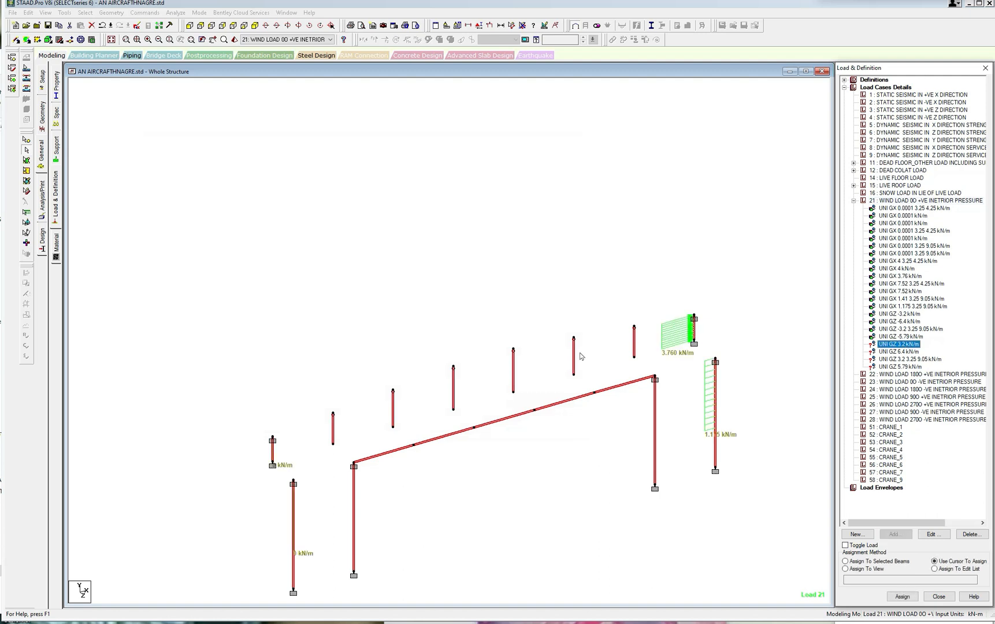
click(272, 450)
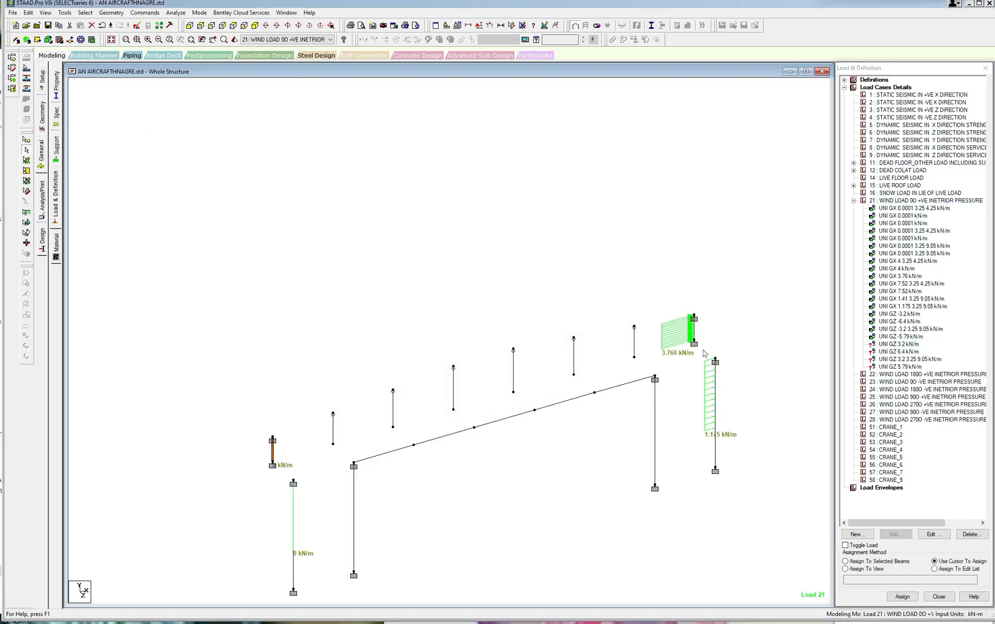
click(707, 351)
click(846, 561)
click(910, 595)
click(932, 361)
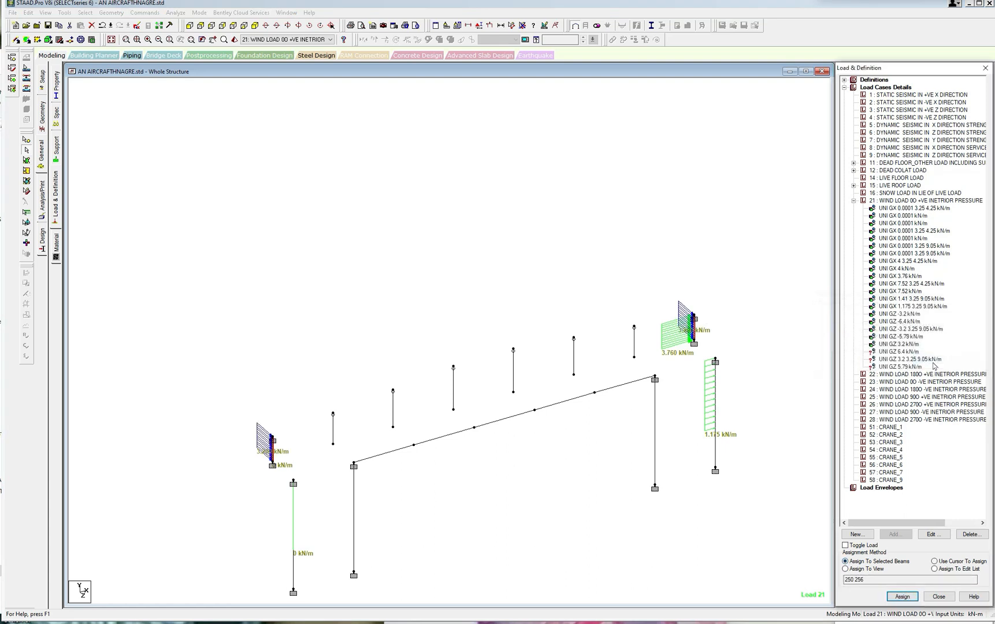
Assign the GZ 6.4 kN/m load to the six intermediate short upper columns of the front gable.
click(912, 352)
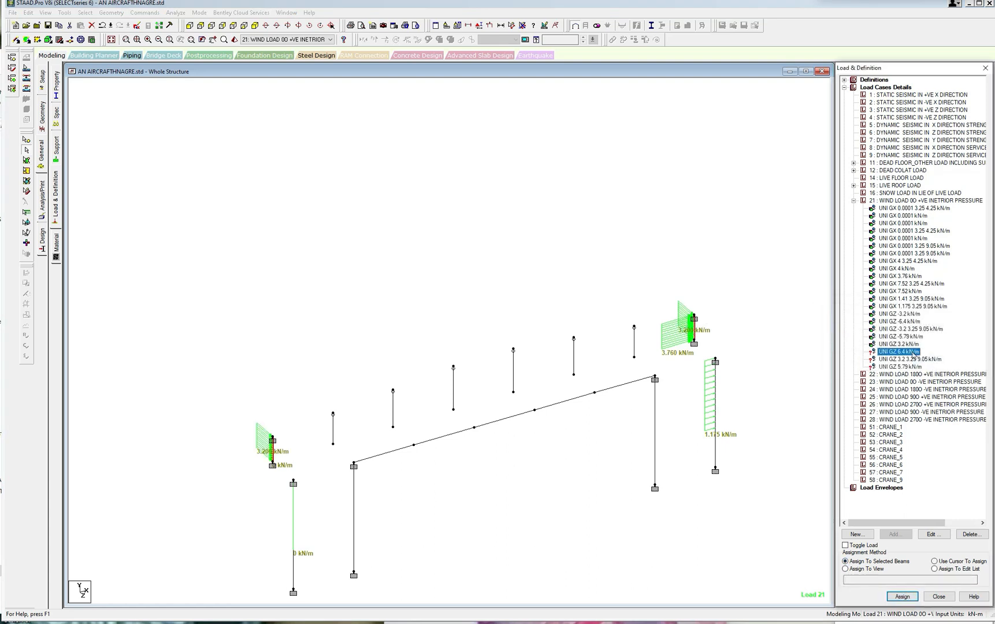
click(634, 342)
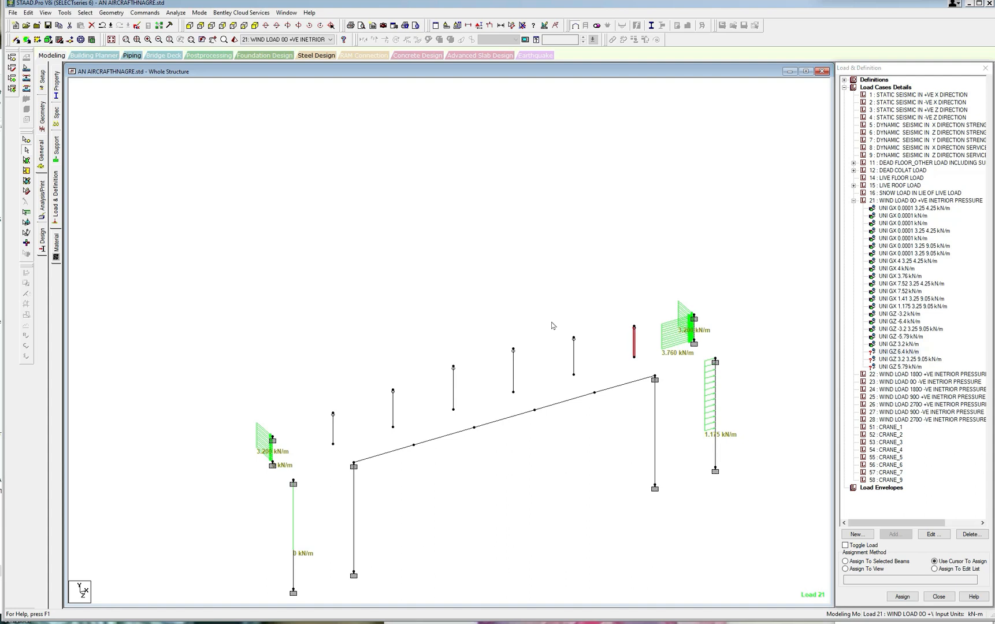
click(578, 364)
click(516, 373)
click(465, 397)
click(401, 412)
click(336, 418)
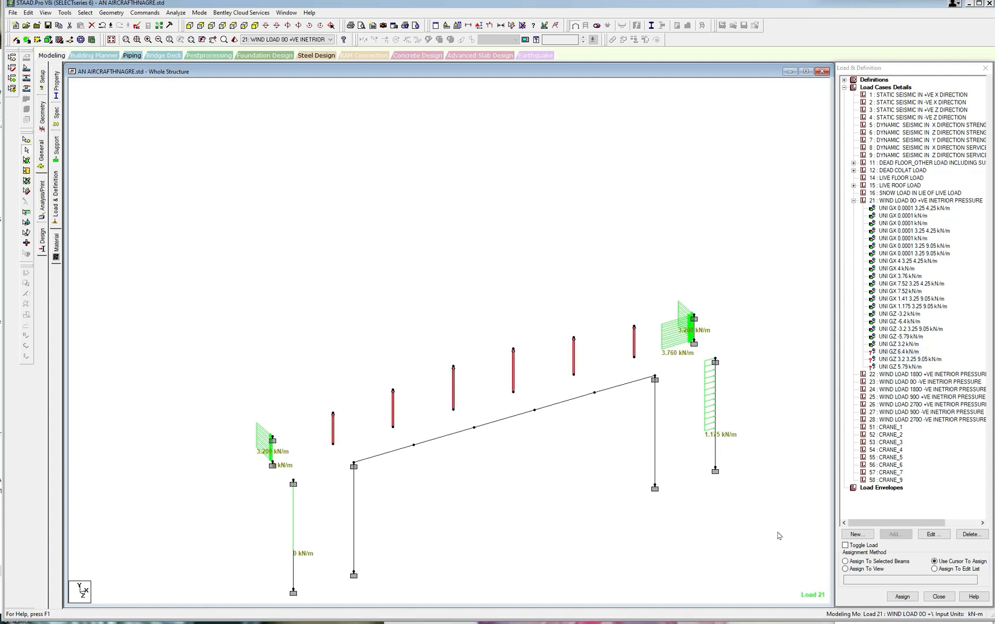
click(846, 562)
click(903, 596)
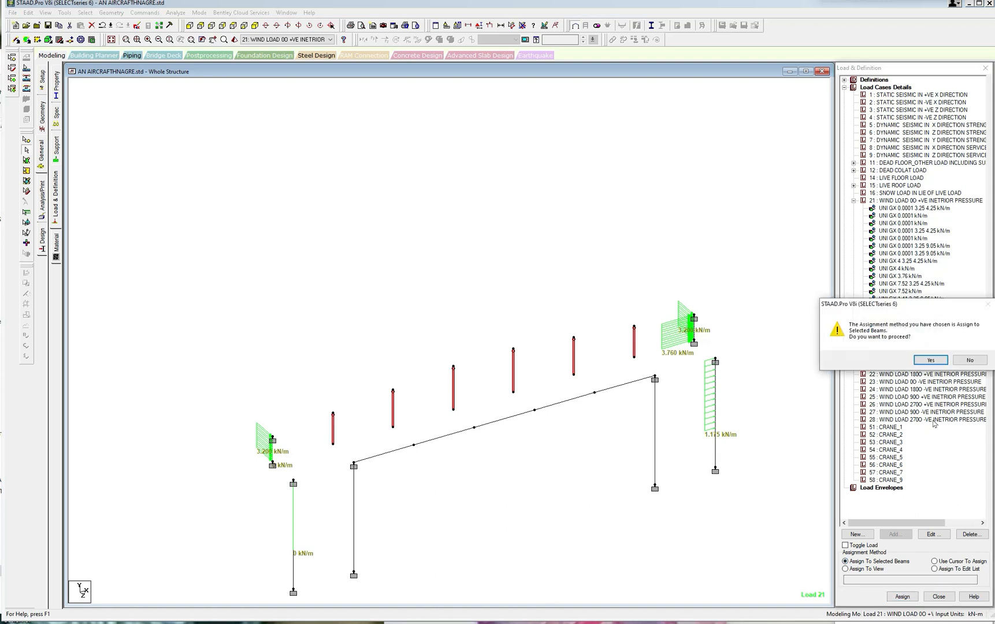
click(931, 360)
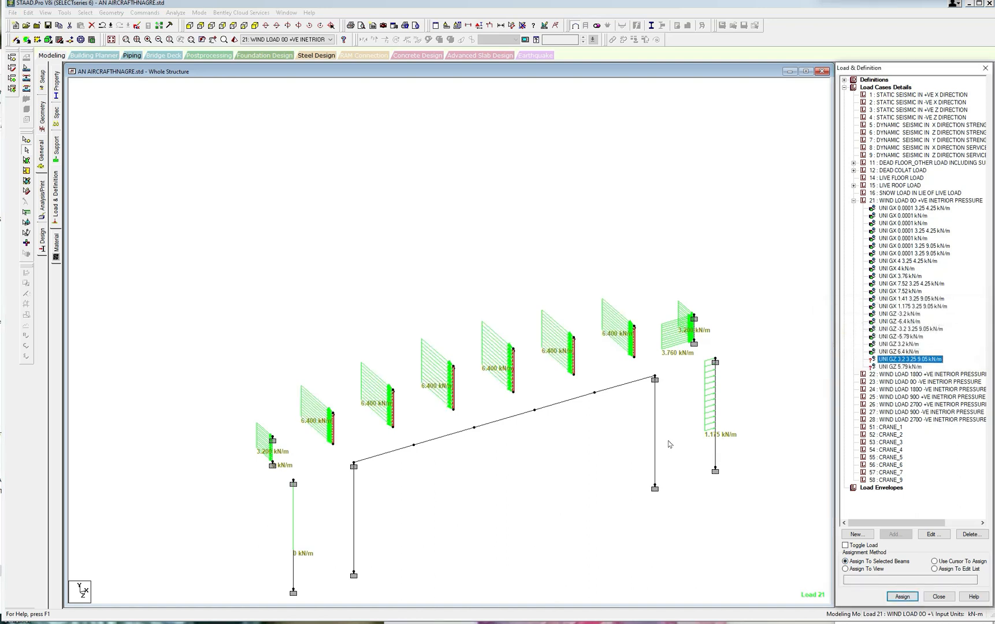
Try to assign the GZ 3.2 kN/m load from 3.25 to 9.05 m with the short columns still selected alongside the four tall ones.
click(301, 493)
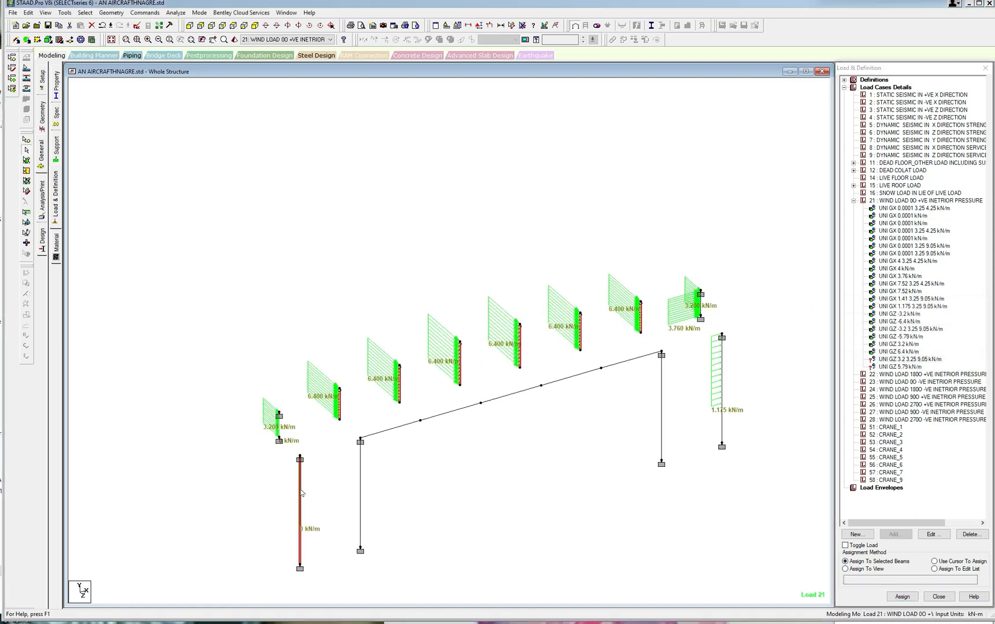
ctrl+click(359, 479)
ctrl+click(661, 412)
ctrl+click(722, 411)
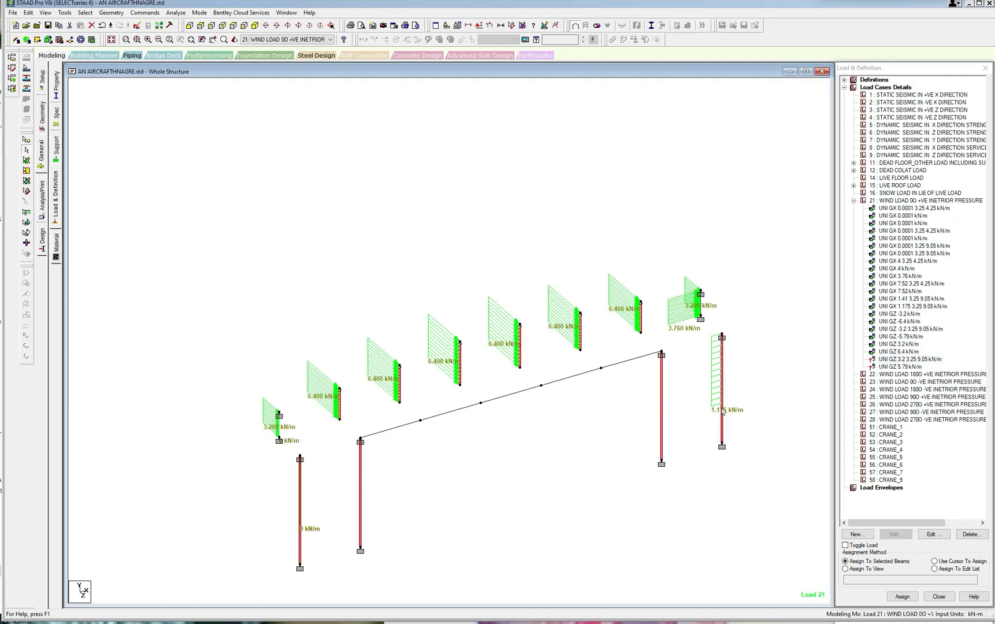
click(902, 596)
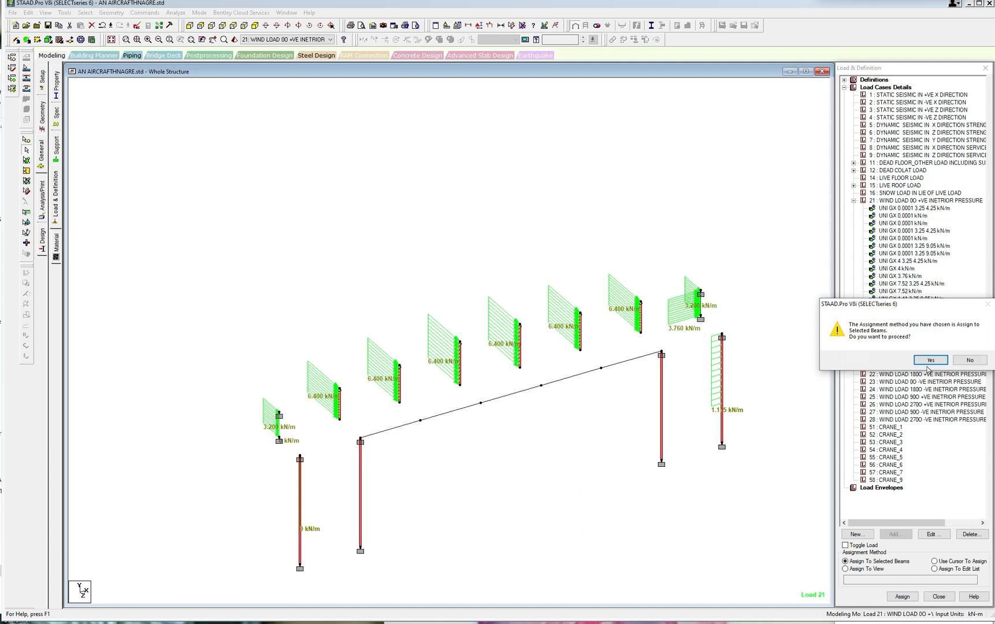
click(928, 362)
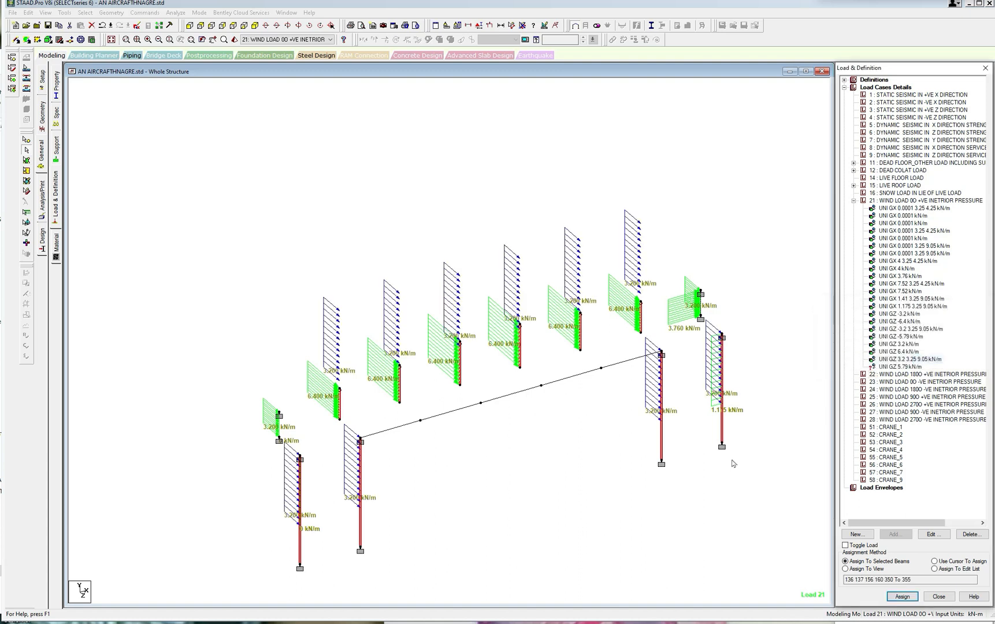
click(605, 487)
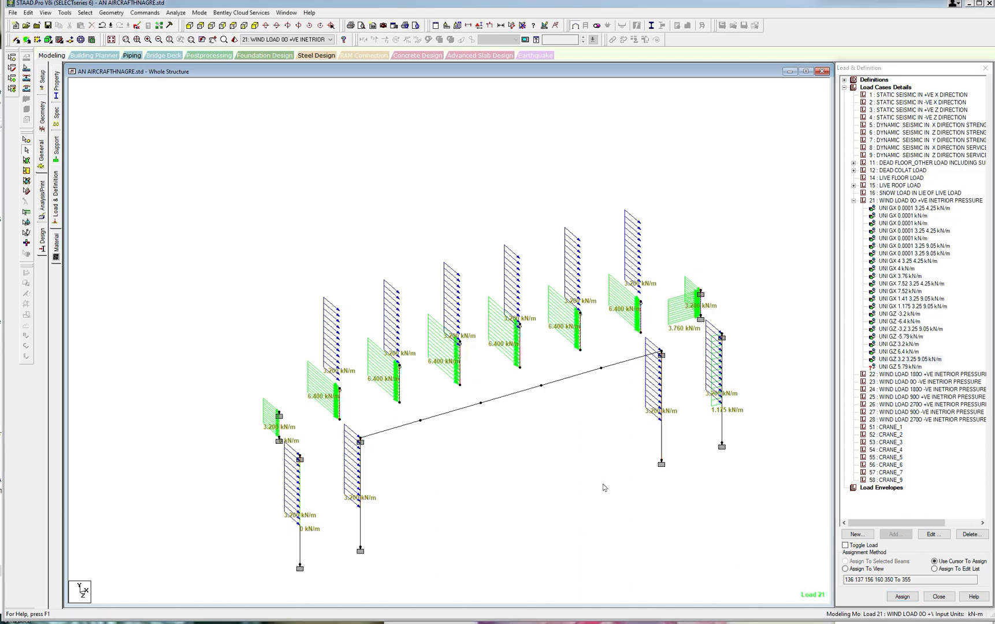
Assign the GZ 3.2 kN/m load acting from 3.25 to 9.05 m to only the four tall front gable columns.
click(360, 474)
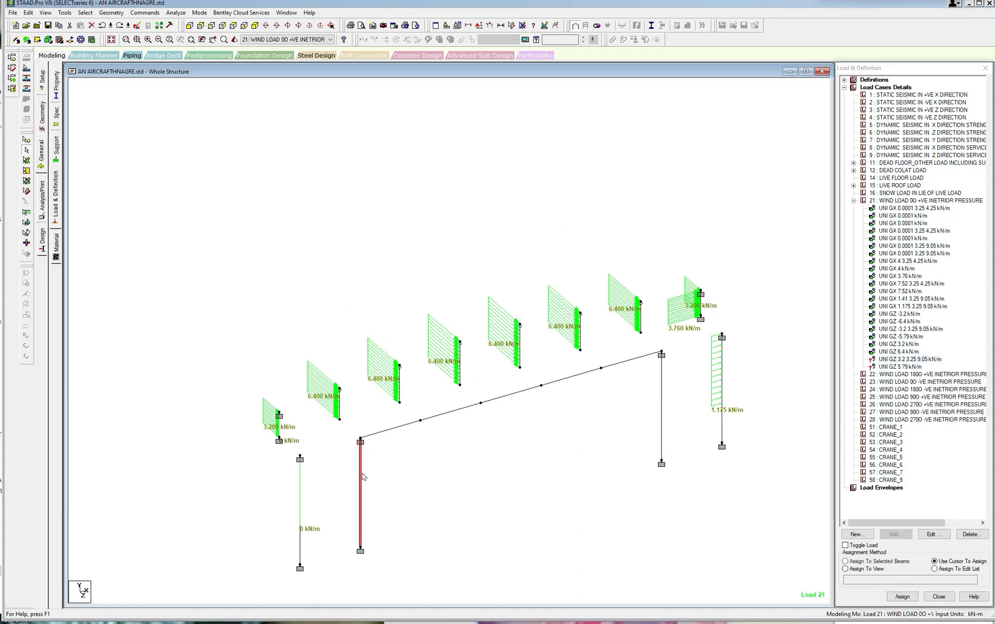
click(301, 491)
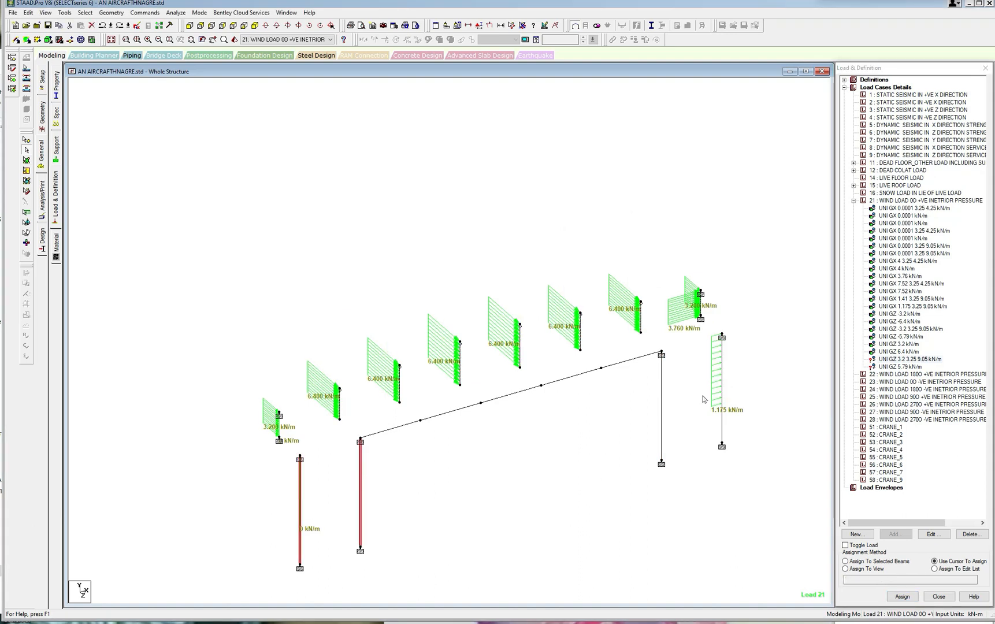
click(662, 406)
click(721, 406)
click(845, 561)
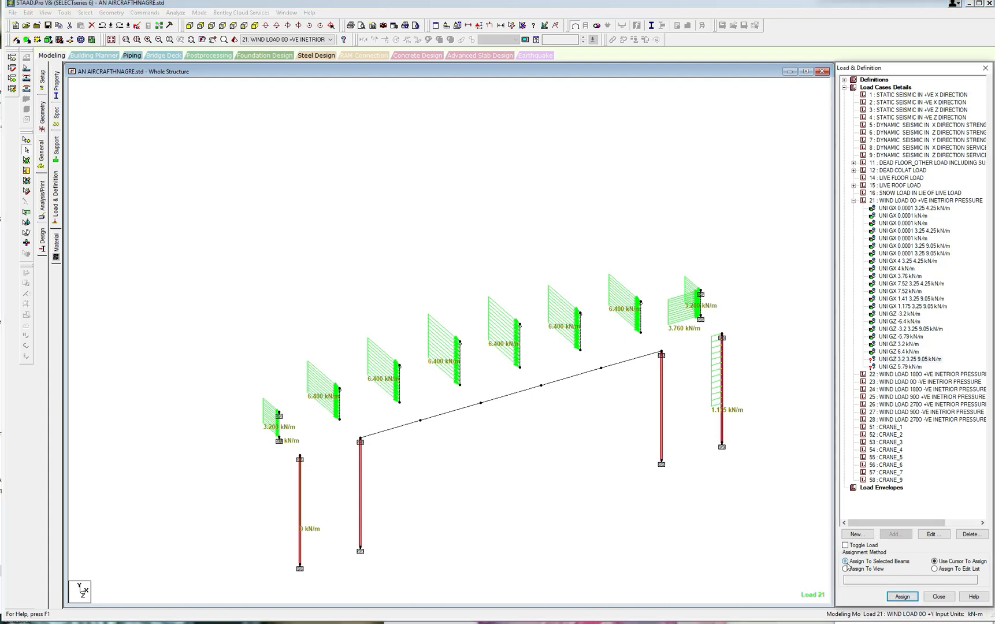
click(903, 597)
click(931, 360)
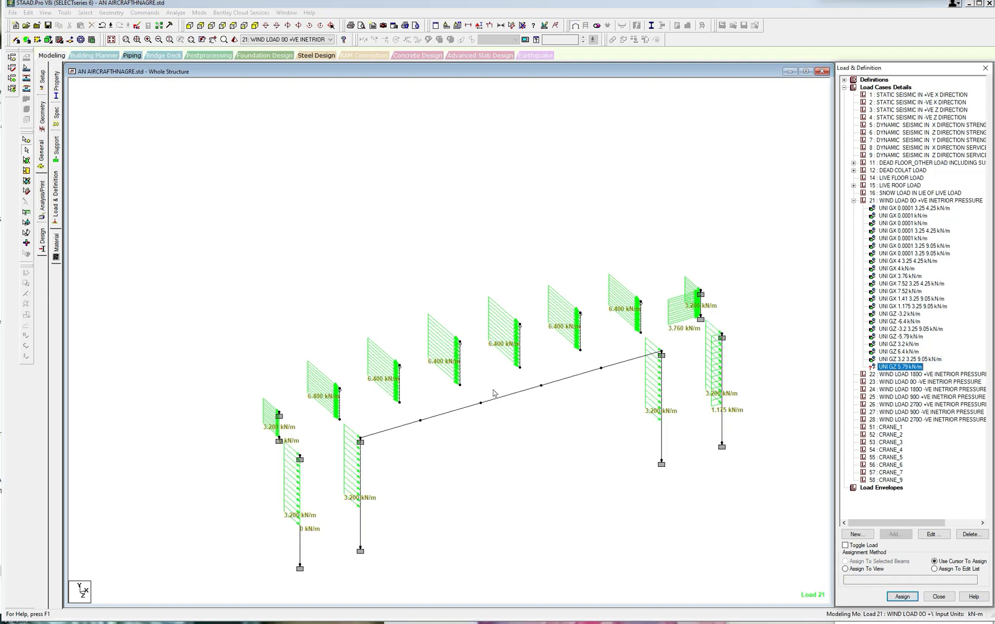
Assign the GZ 5.79 kN/m load to the five horizontal beam segments between the inner tall front gable columns.
ctrl+click(516, 392)
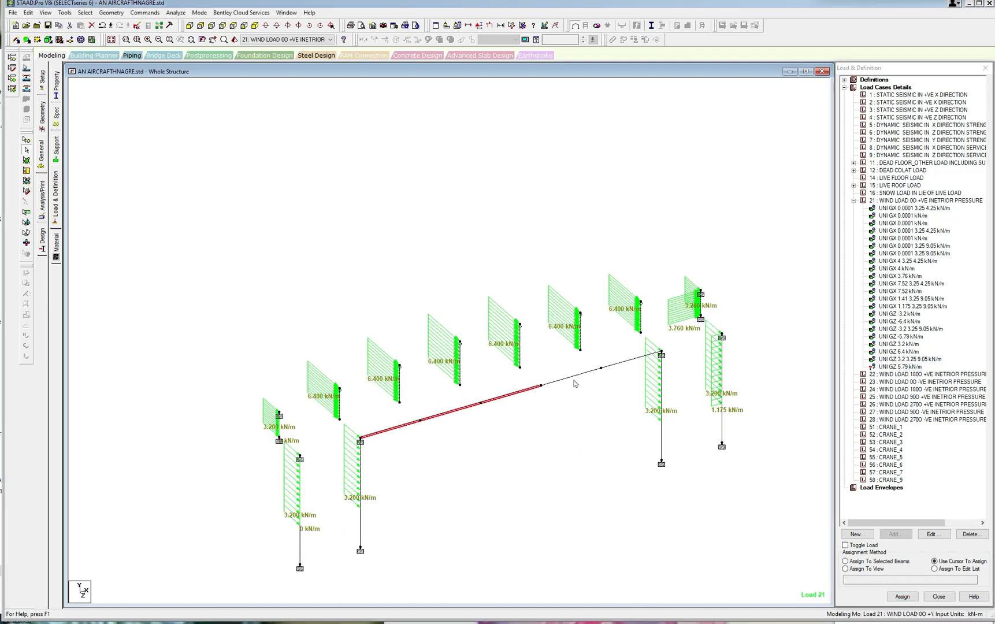
ctrl+click(573, 376)
ctrl+click(630, 360)
click(846, 561)
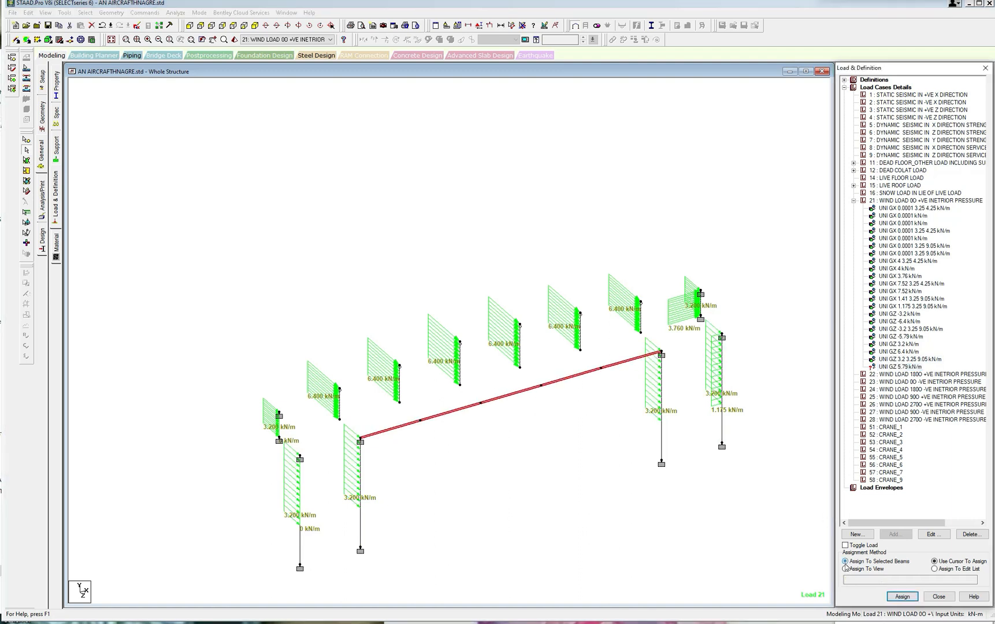
click(903, 596)
click(930, 360)
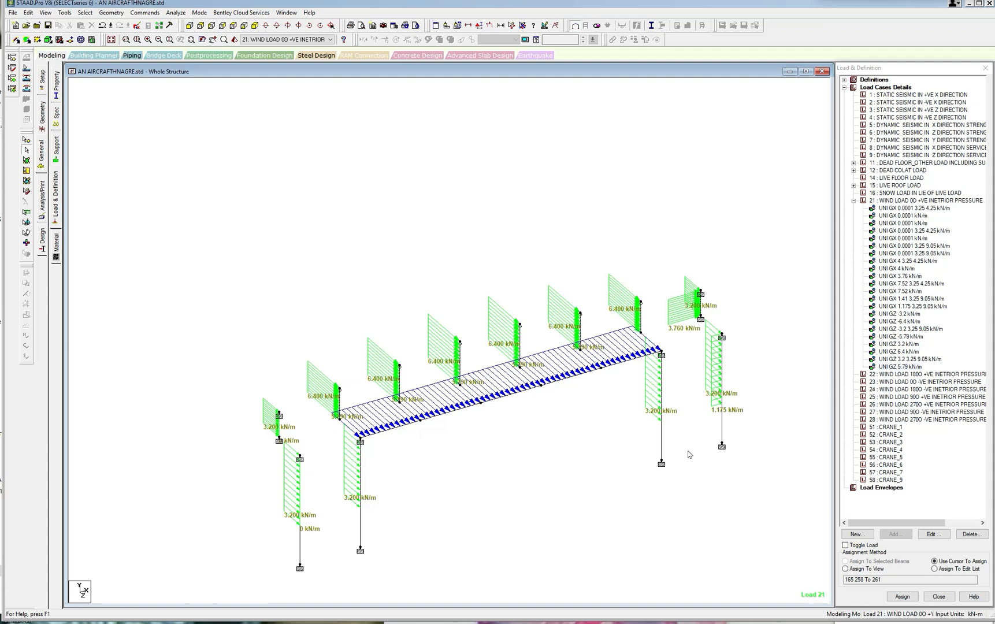
Redisplay the whole structure, isolate the roof rafters by selecting property 2 ISWB600H, and remove the displayed node-to-node dimensions.
click(46, 12)
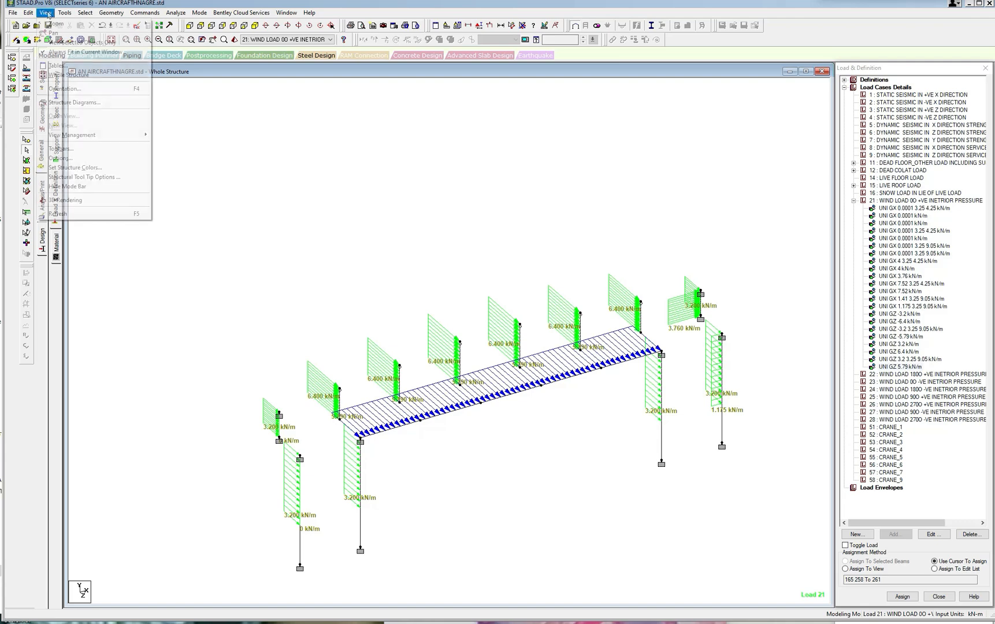
click(63, 77)
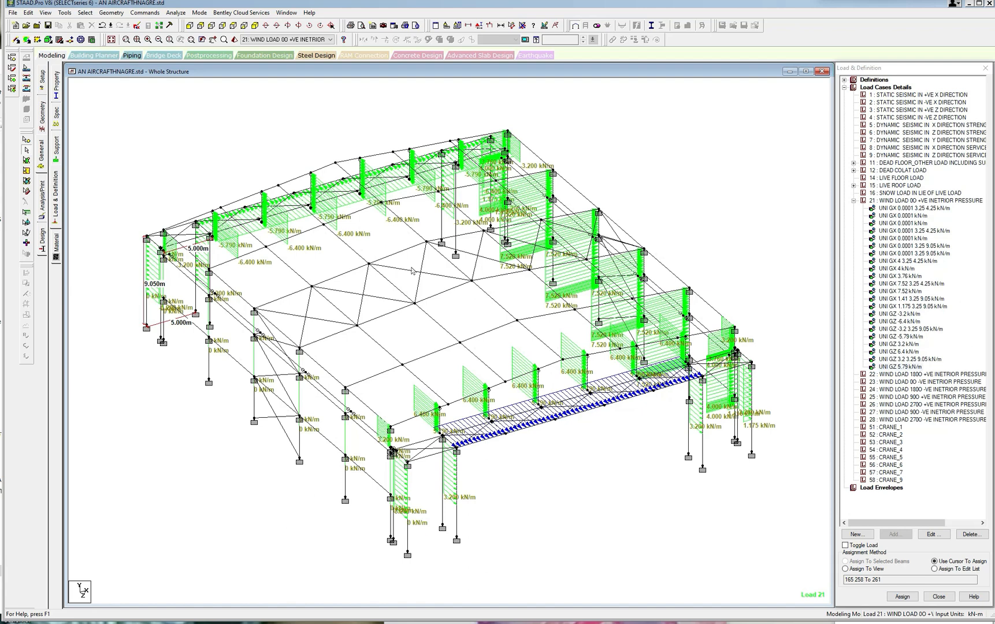
click(85, 13)
mouse_move(128, 188)
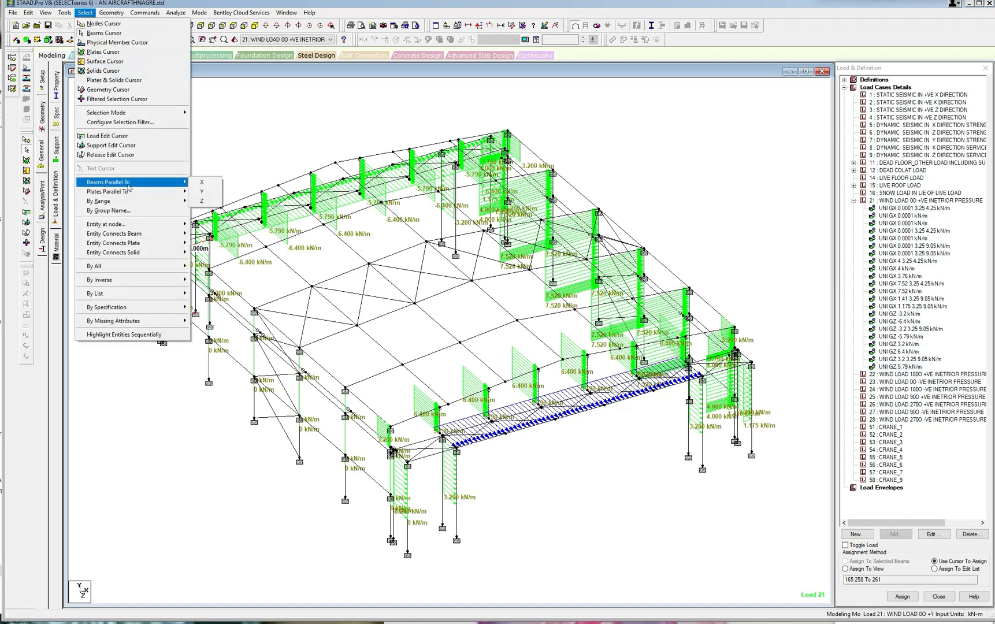
mouse_move(122, 309)
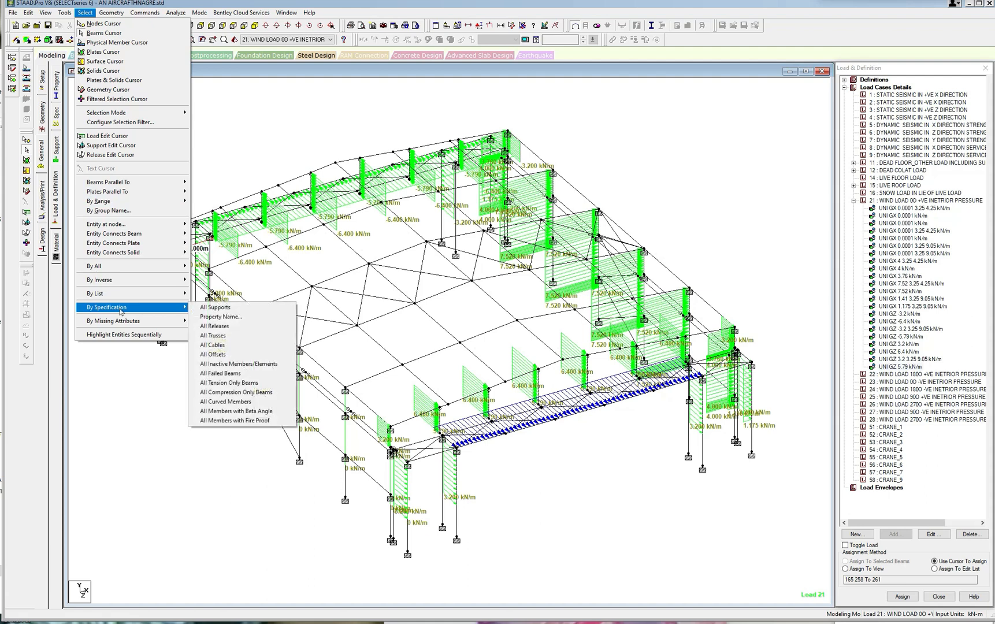
click(245, 317)
click(466, 274)
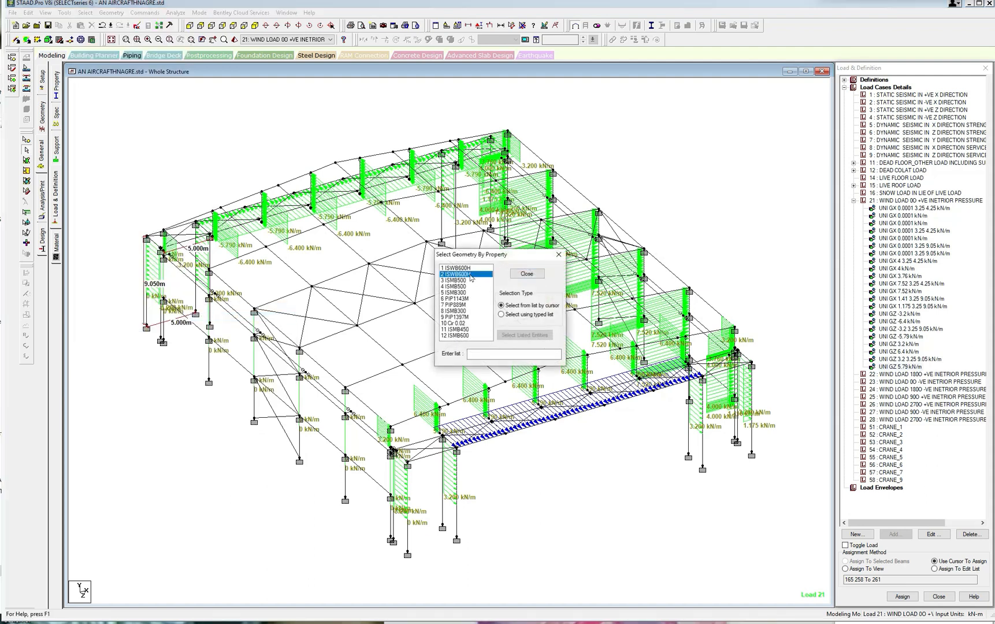
click(559, 255)
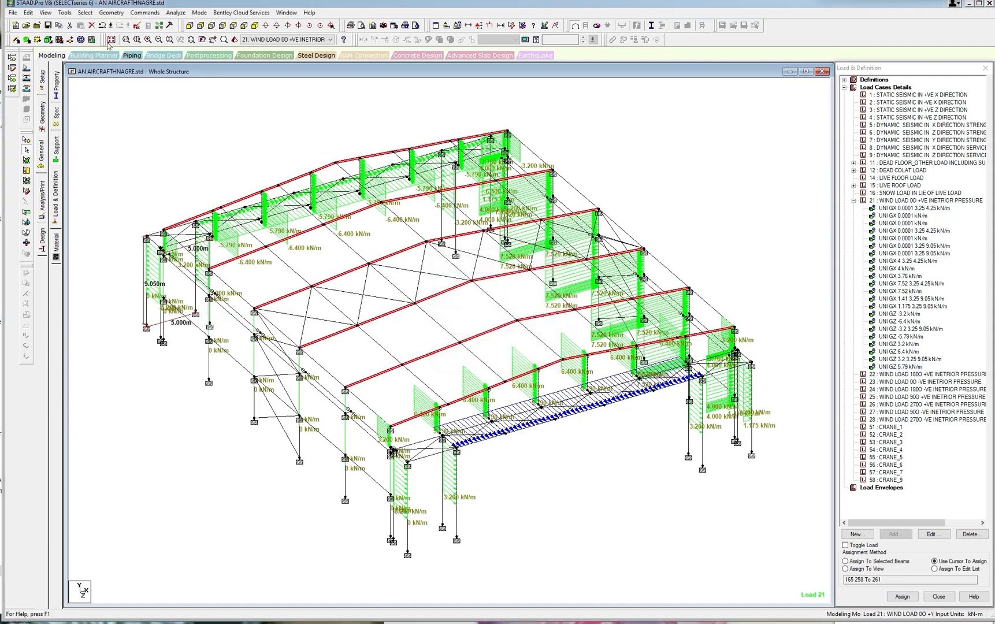
click(46, 12)
click(52, 41)
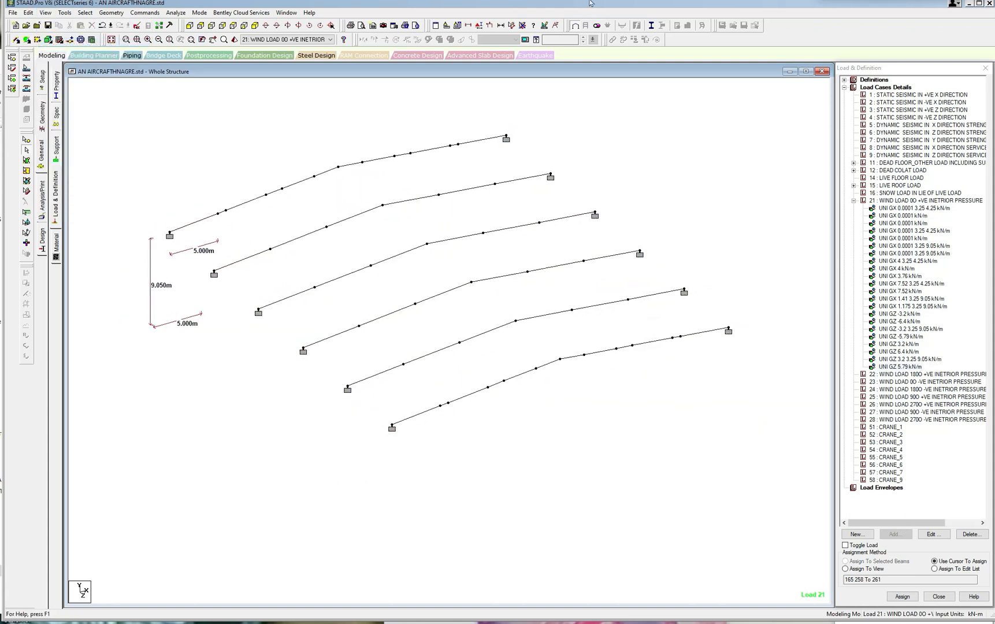
click(522, 26)
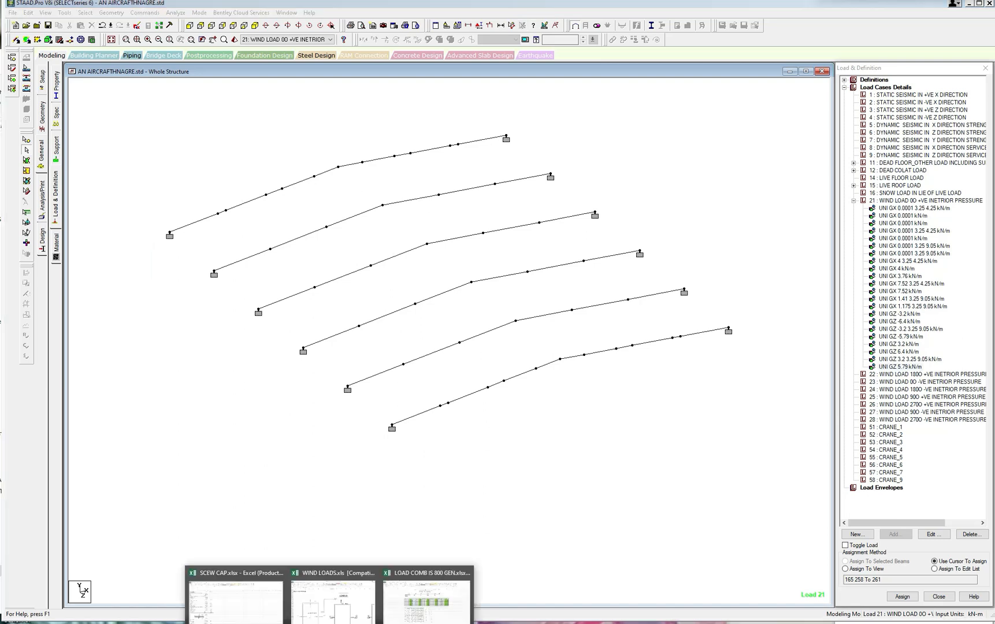
Switch to the WIND LOADS.xls workbook in Excel and review the LOAD 21 roof slope pressures.
click(344, 616)
scroll(600, 397, down, 5)
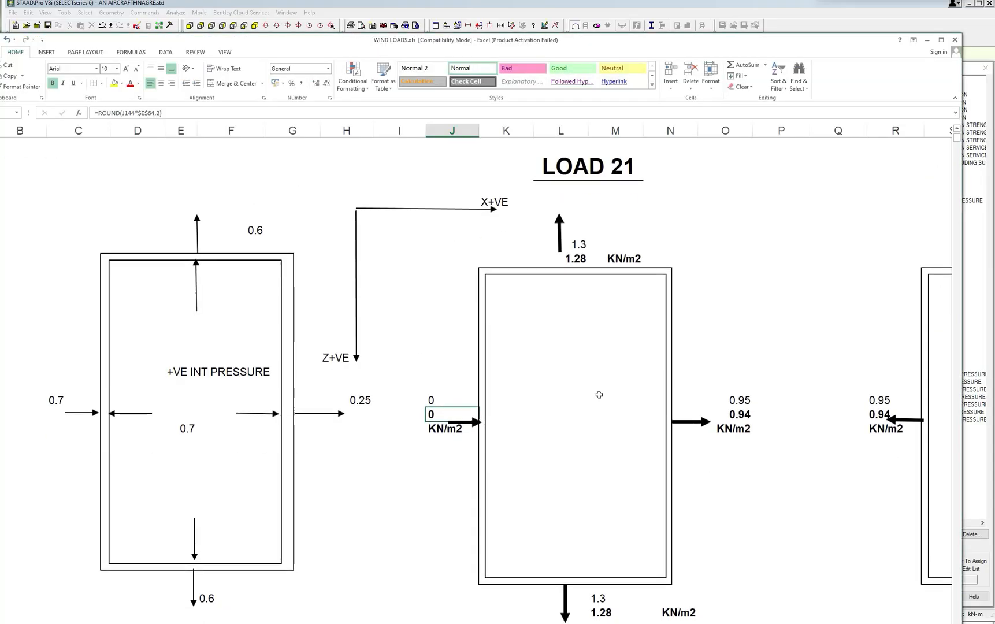
scroll(599, 396, up, 1)
scroll(599, 396, up, 3)
scroll(599, 396, down, 4)
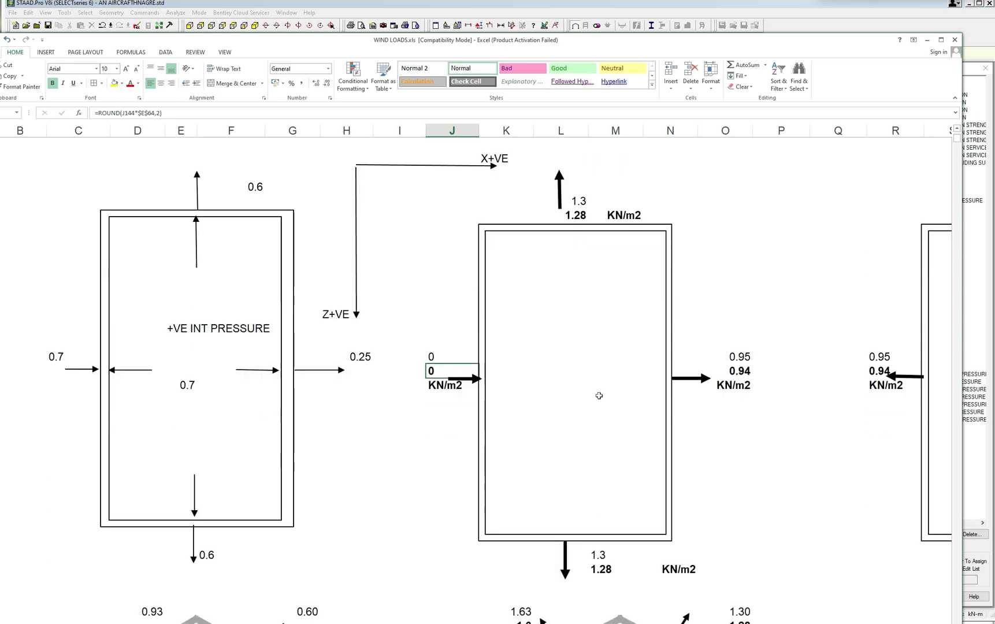
scroll(599, 396, down, 1)
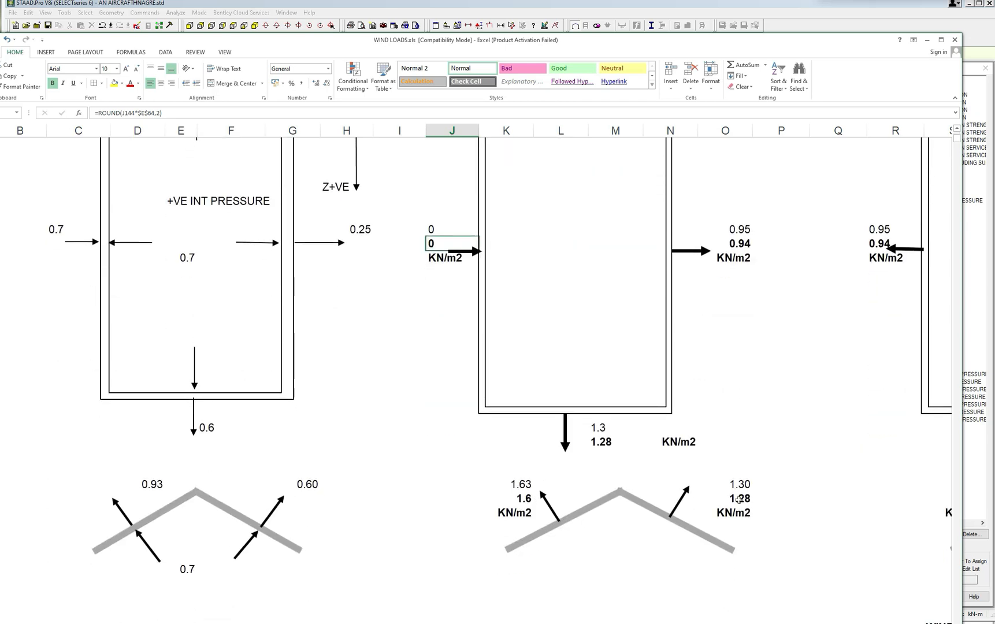
click(927, 40)
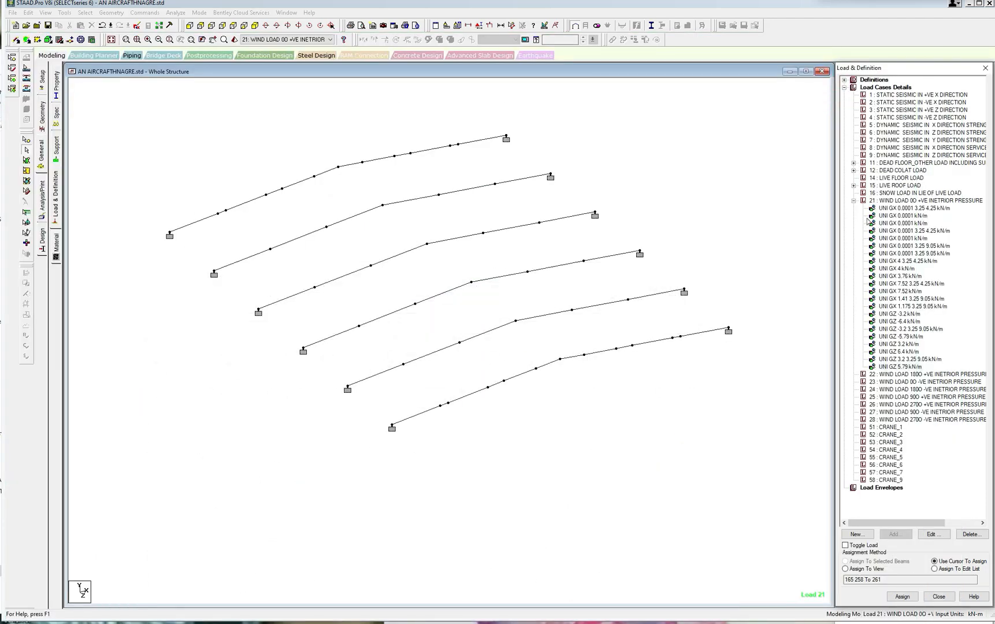
Add a full-length uniform member force of 6.4 kN/m in the local Y direction to load case 21.
scroll(449, 341, up, 1)
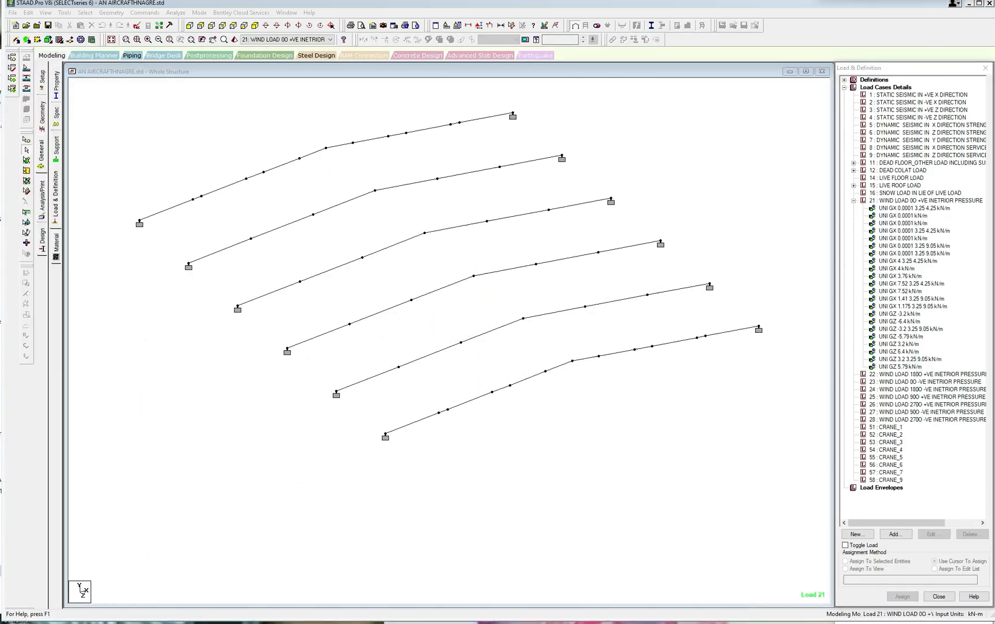
scroll(633, 400, up, 1)
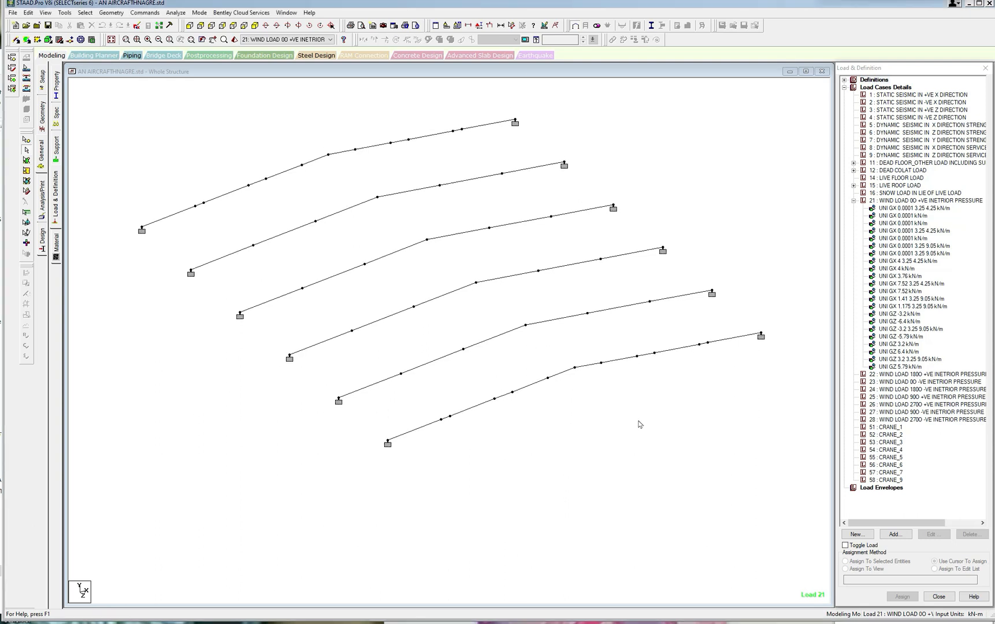
scroll(640, 425, down, 2)
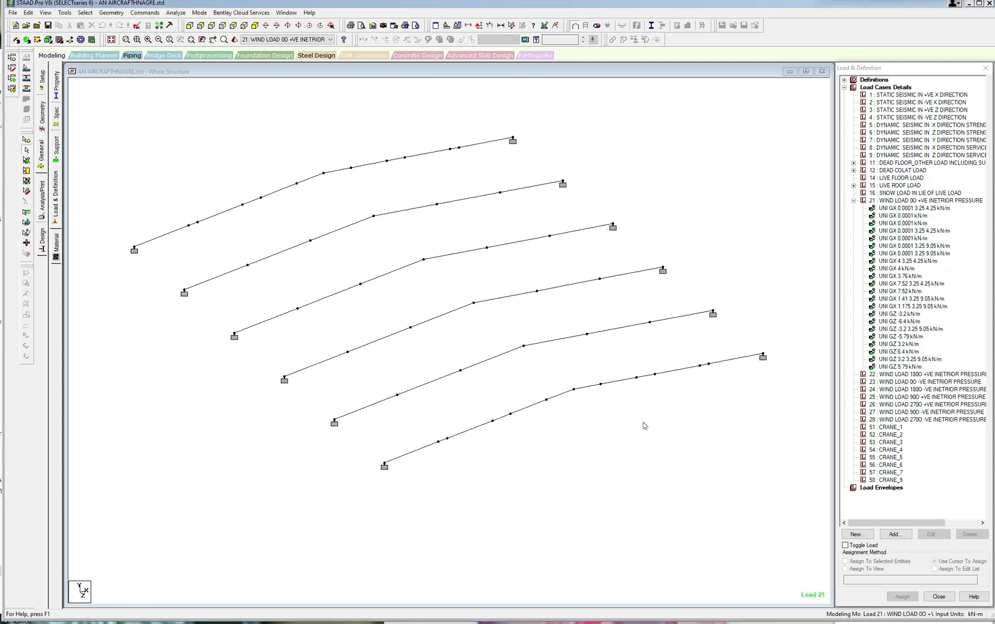
scroll(649, 427, up, 1)
click(901, 202)
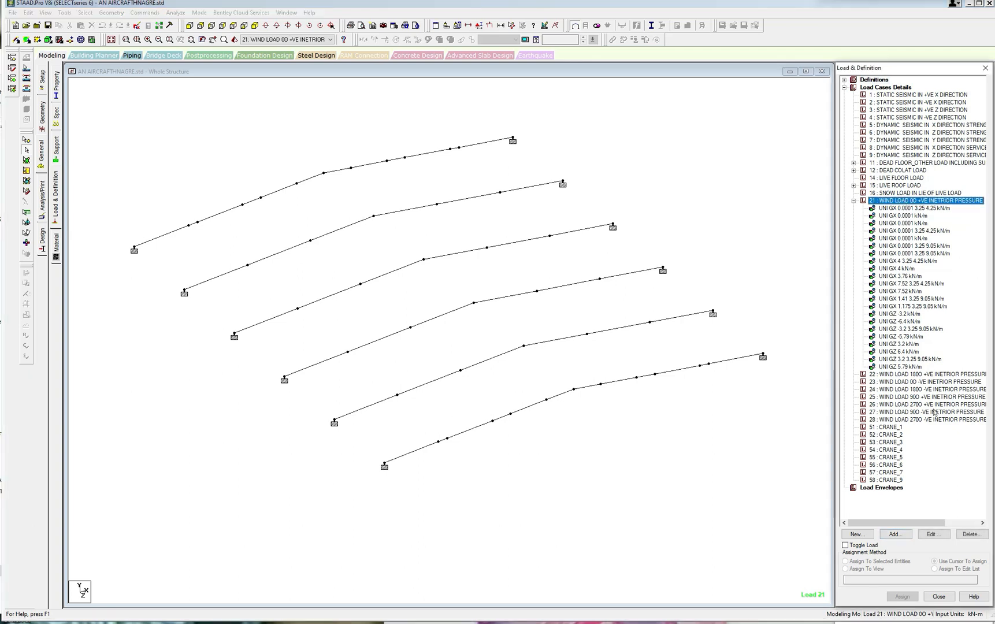
click(895, 534)
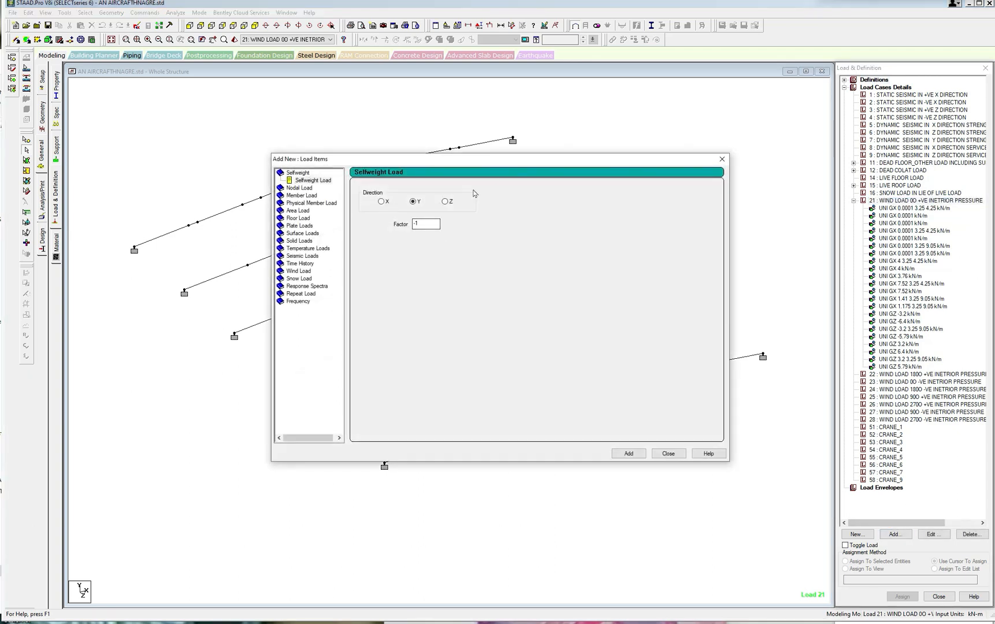
drag(554, 159, 710, 173)
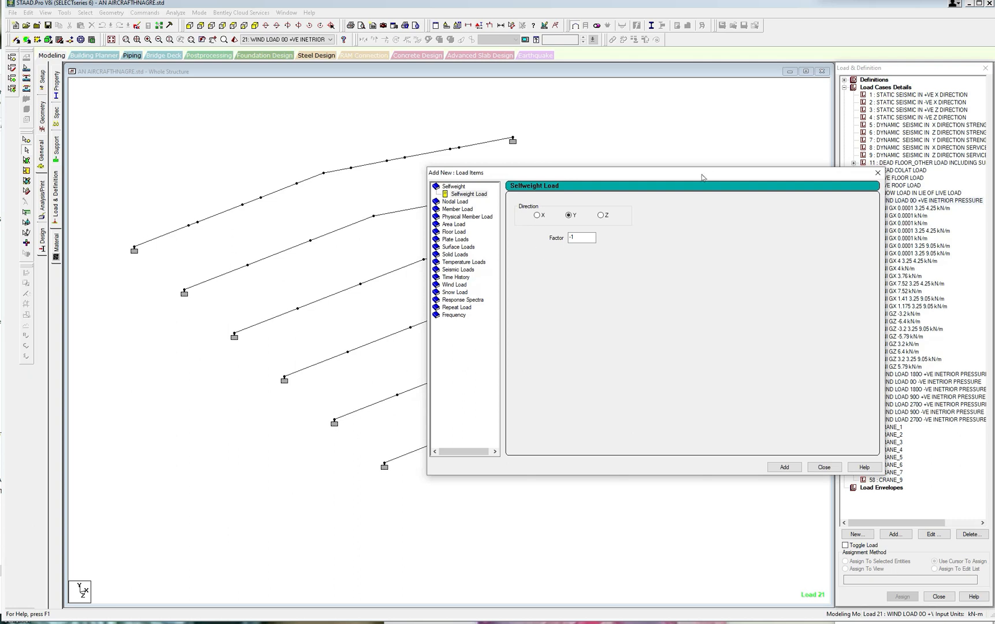
click(460, 210)
click(594, 284)
double_click(595, 226)
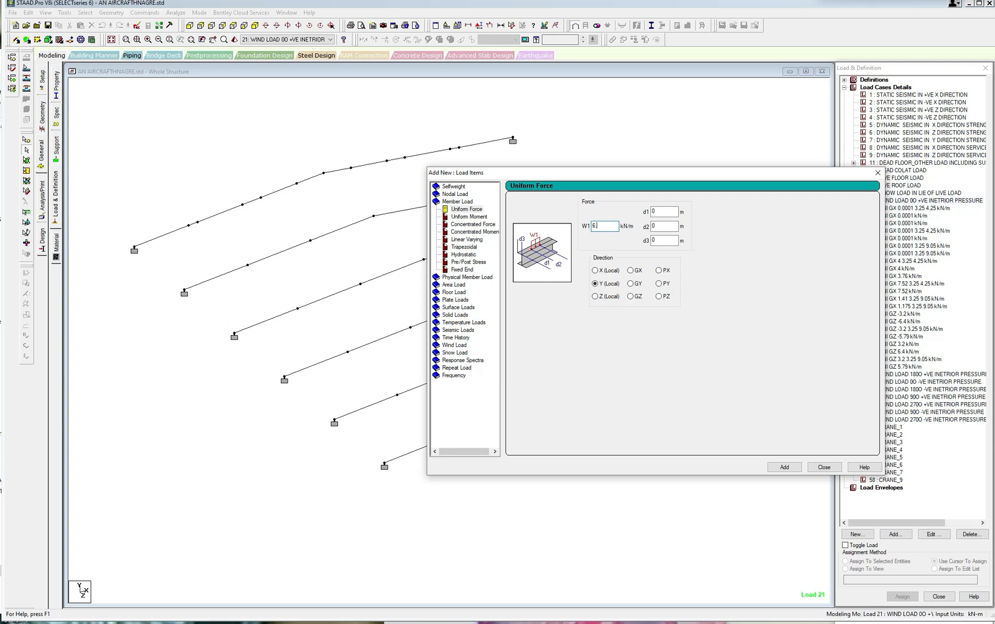
click(792, 468)
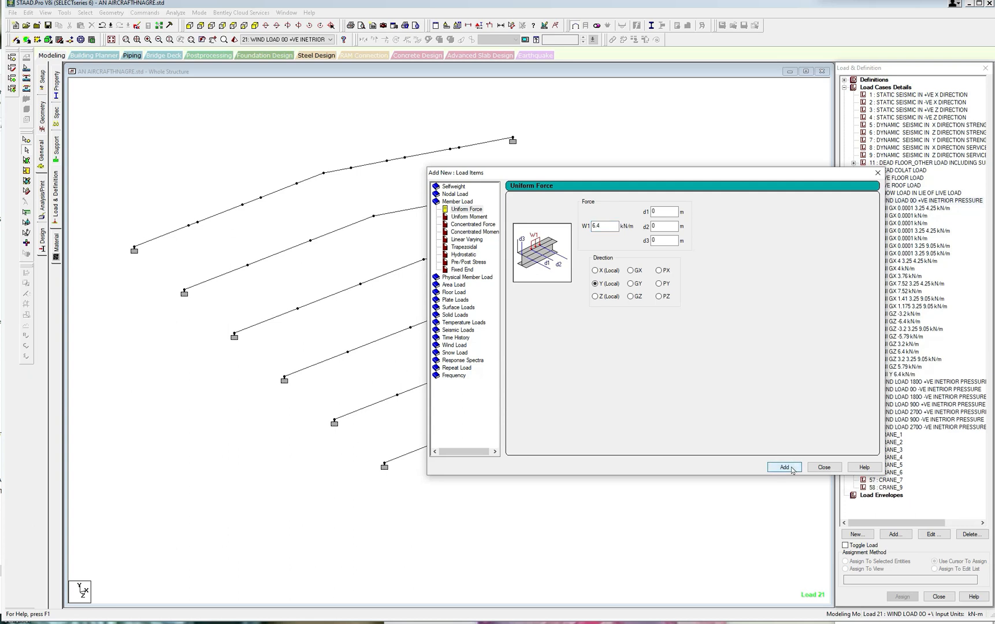
Add a uniform member force of 12.8 kN/m in local Y to load case 21.
double_click(600, 226)
drag(692, 177, 636, 190)
text(12)
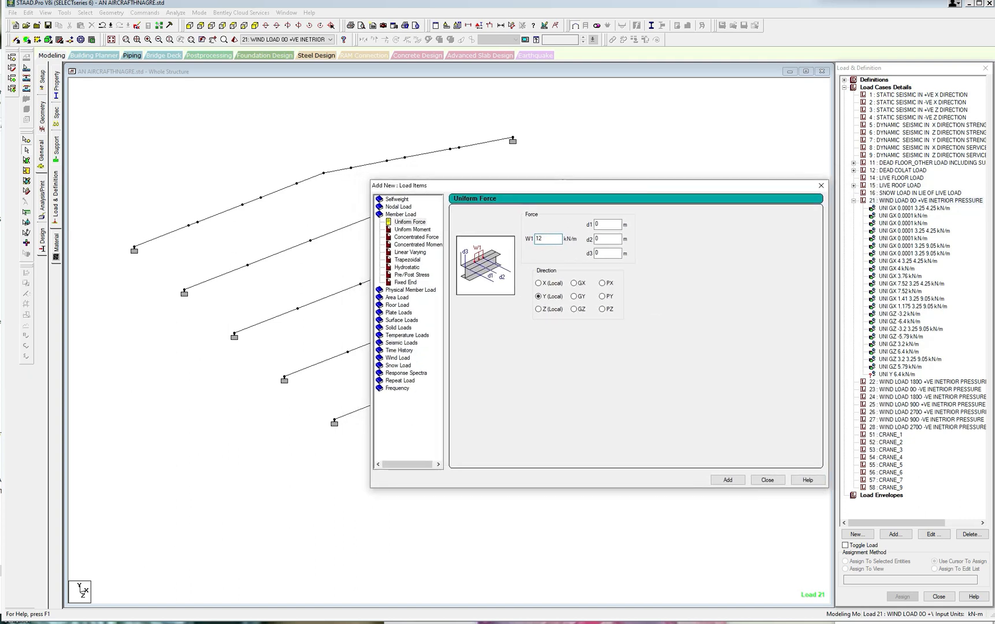
text(.8)
click(728, 480)
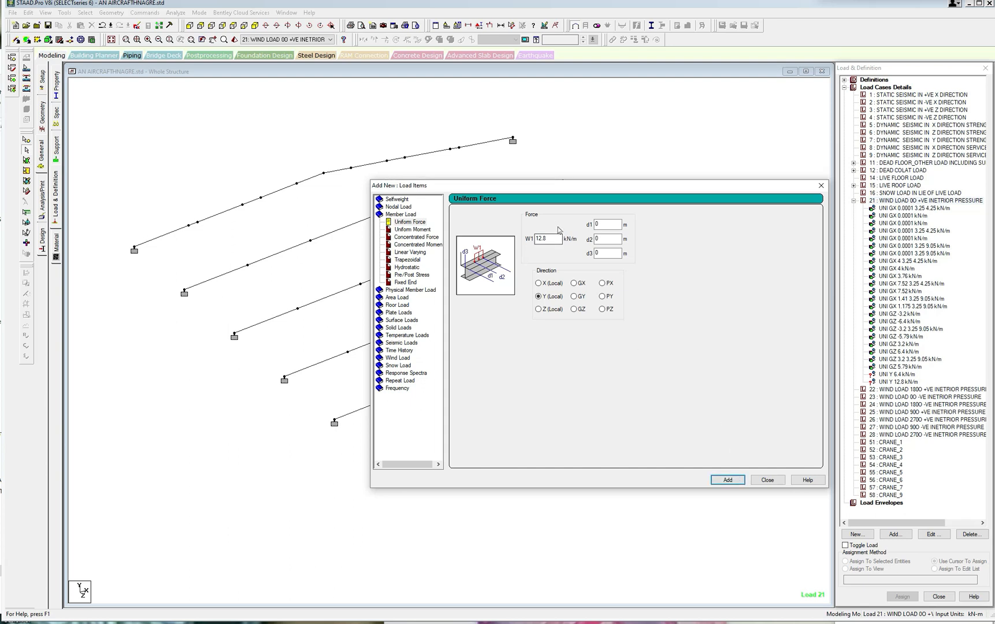
Add two more local Y uniform forces of 4.8 kN/m and 9.6 kN/m to load case 21 and finish adding load items.
double_click(541, 238)
text(4.)
click(734, 483)
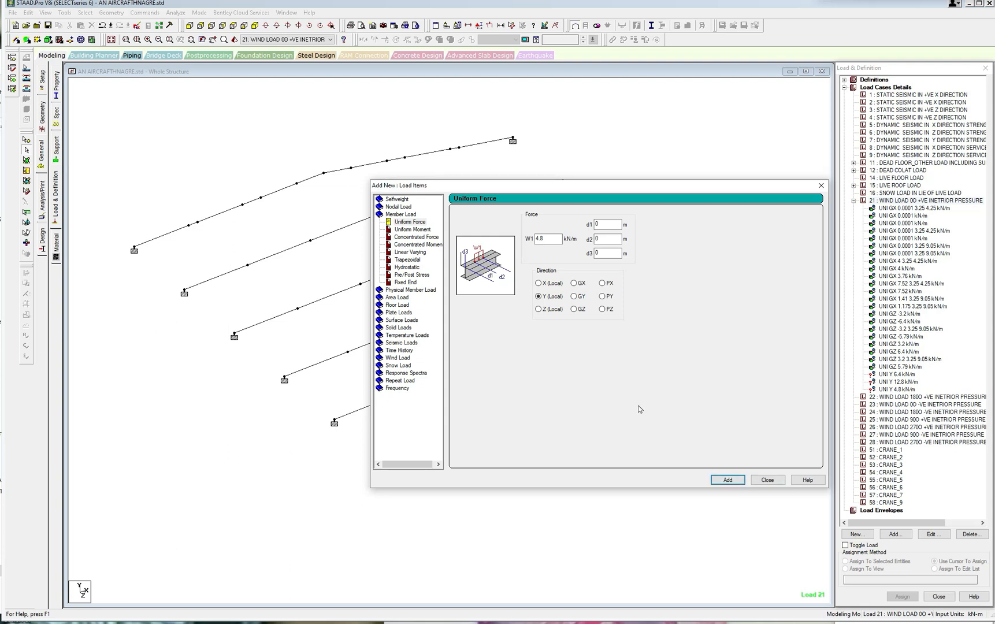
double_click(541, 238)
text(9.6)
click(728, 480)
click(767, 479)
Dimension one slope of the rear end rafter from the ridge node to the eave support in isometric view.
click(893, 375)
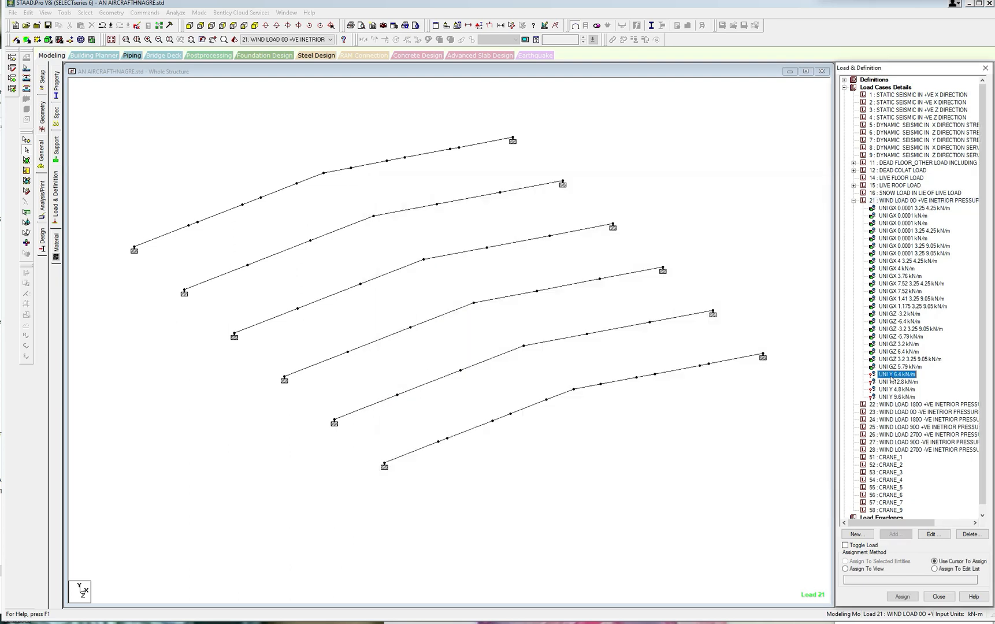
click(222, 27)
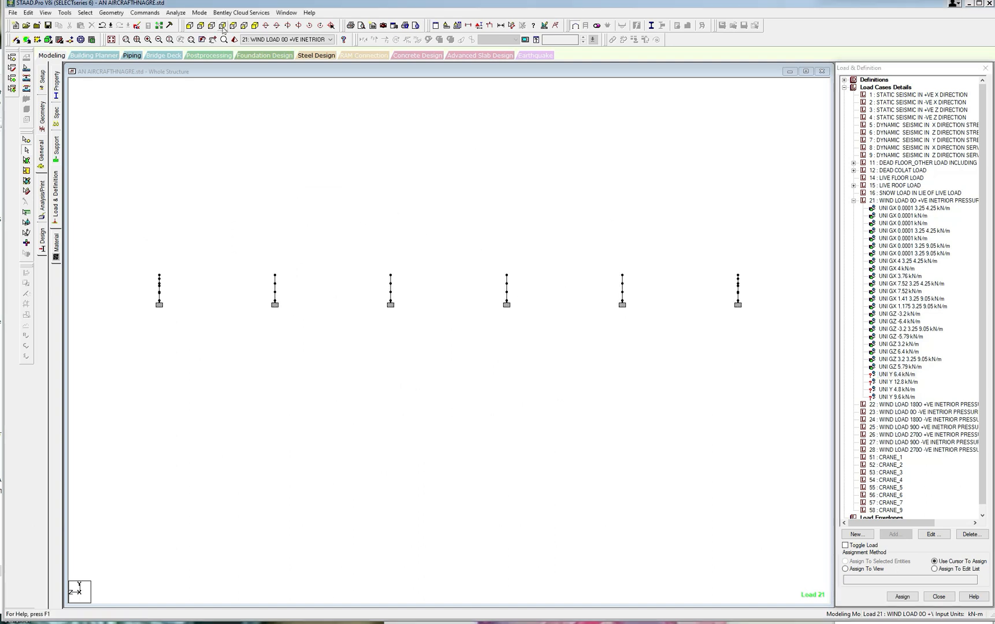
click(234, 26)
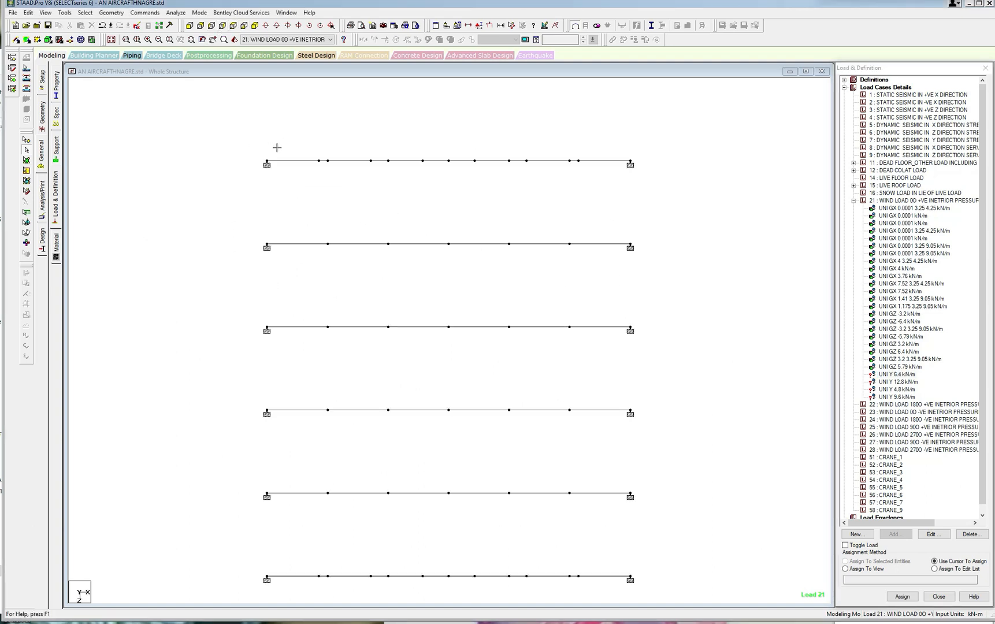
click(255, 25)
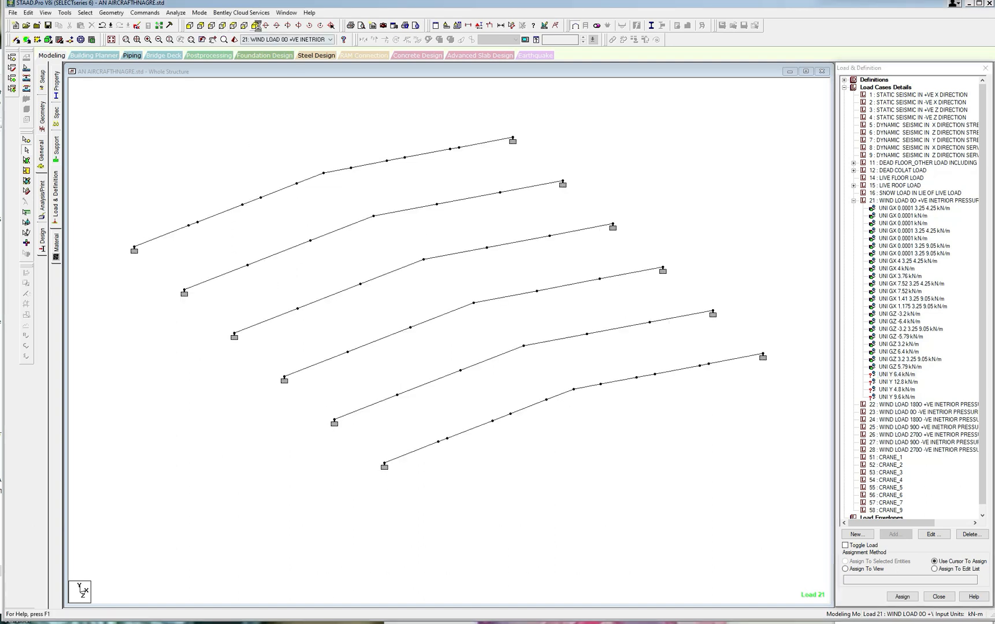
click(500, 26)
click(323, 173)
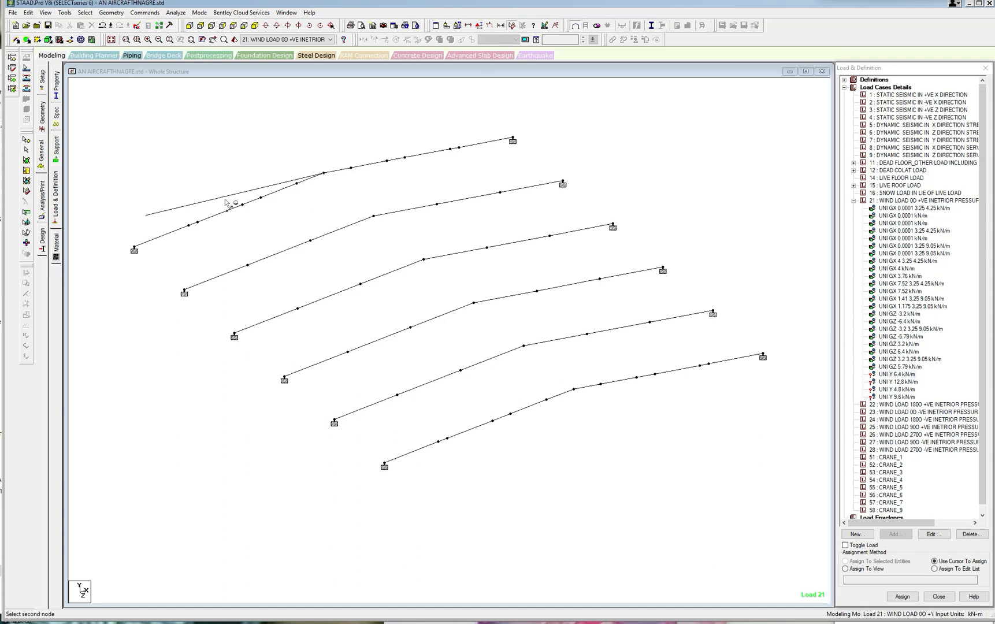
click(136, 250)
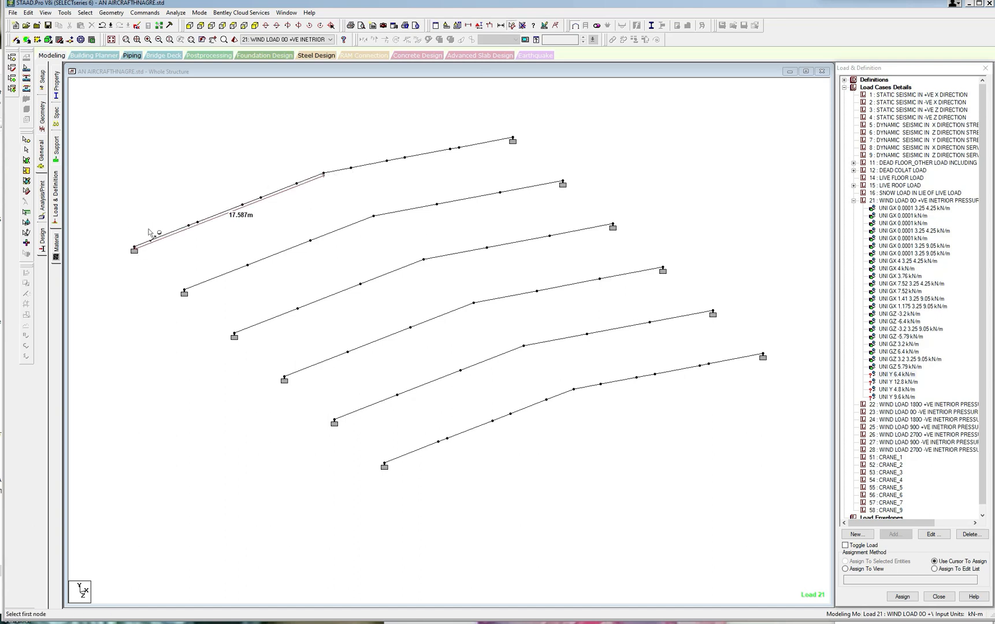
Assign the 6.4 kN/m local Y force to both end rafters on the dimensioned side of the ridge, working in plan view.
click(234, 25)
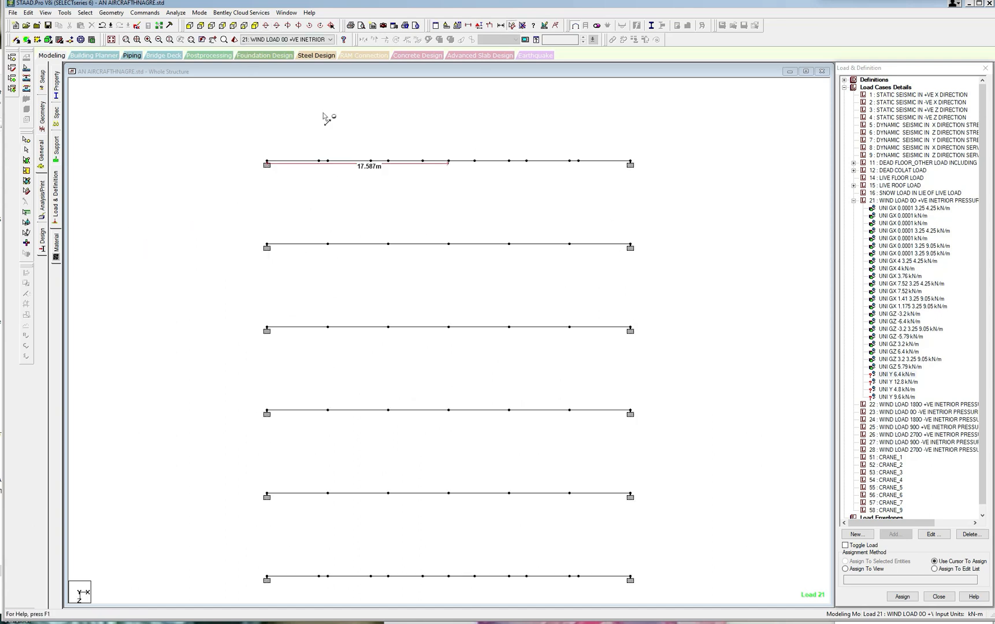
click(912, 375)
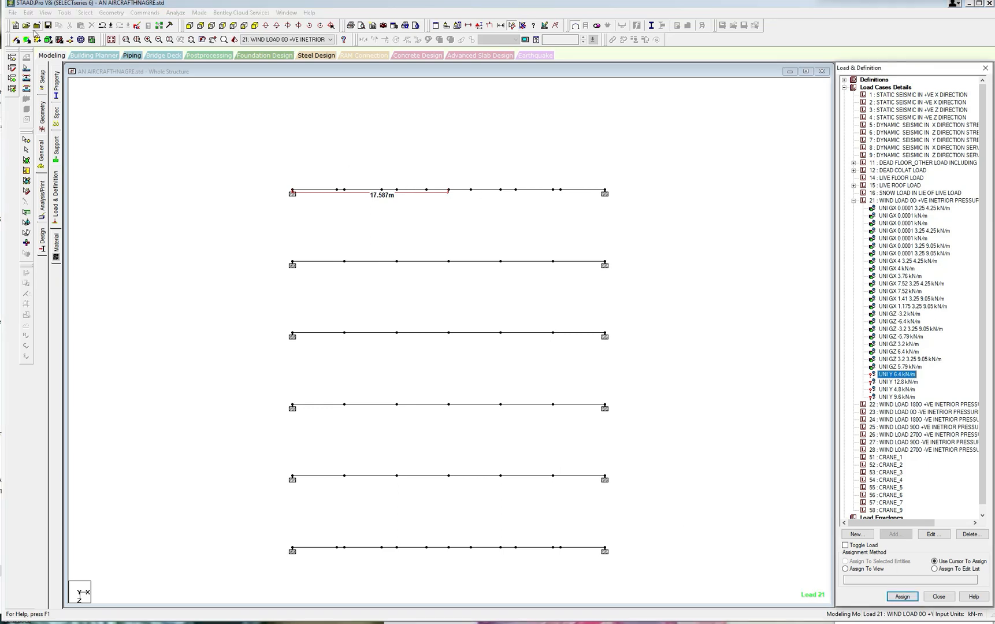
click(87, 14)
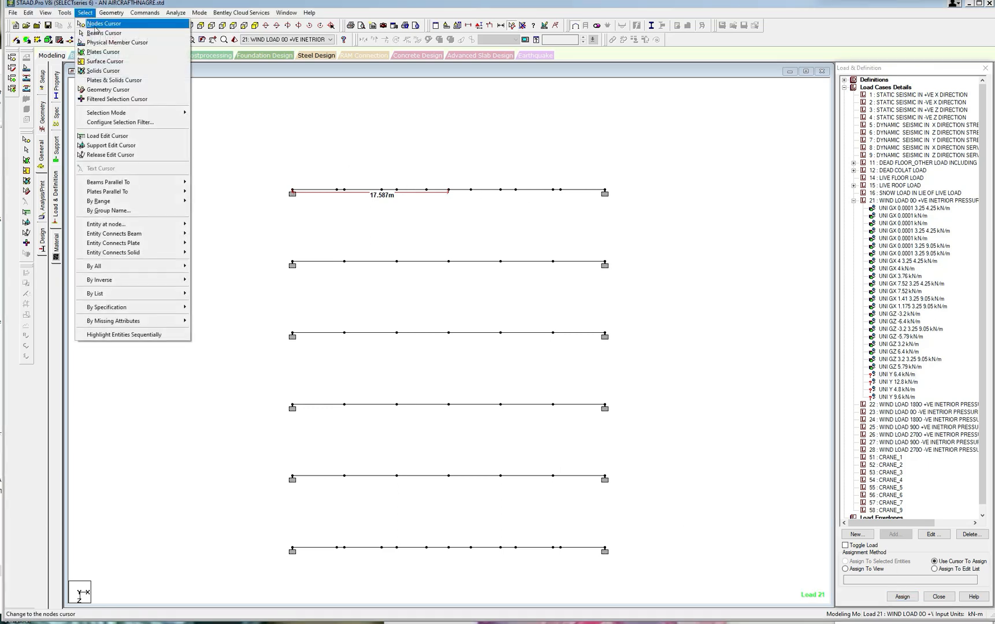
click(101, 33)
drag(278, 177, 449, 202)
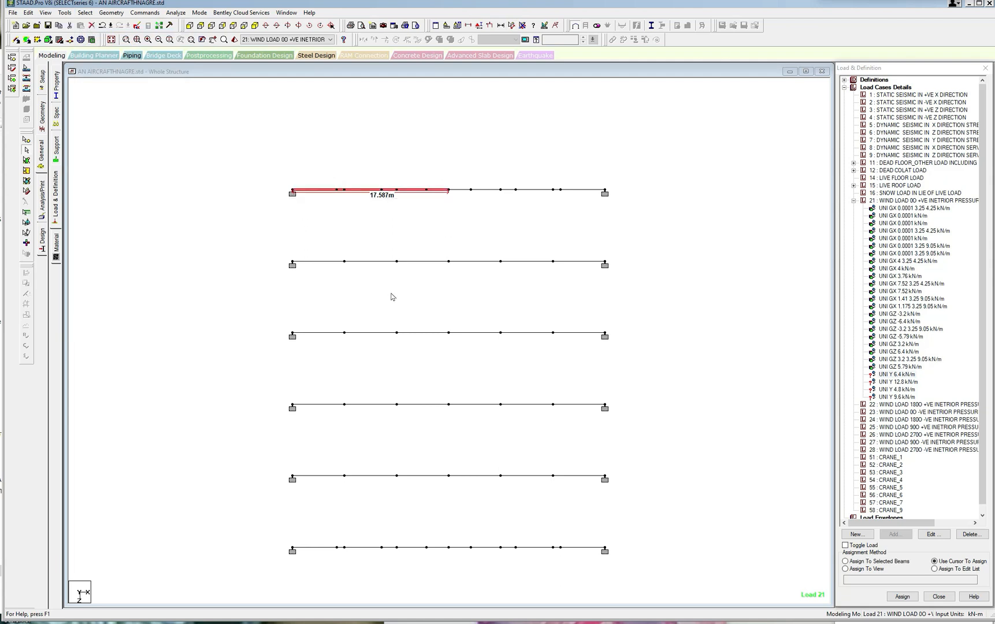
drag(272, 539, 451, 562)
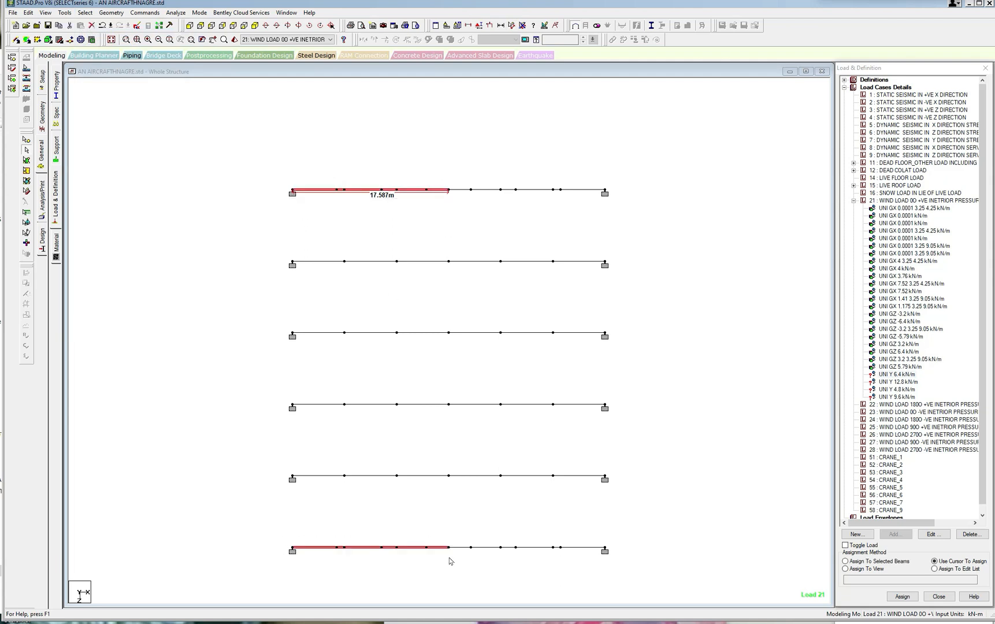
click(846, 561)
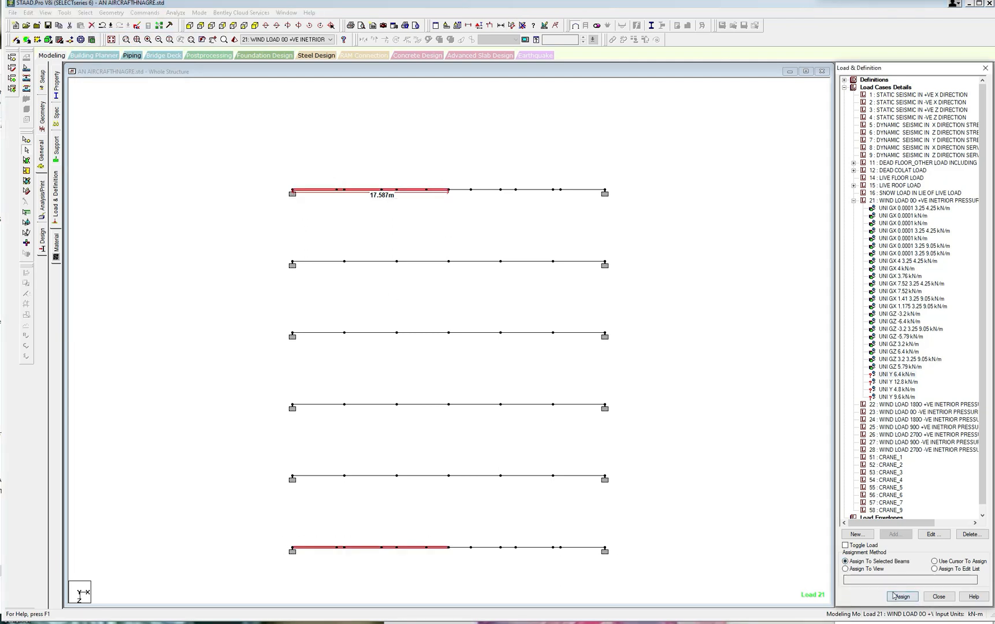
click(902, 596)
click(932, 360)
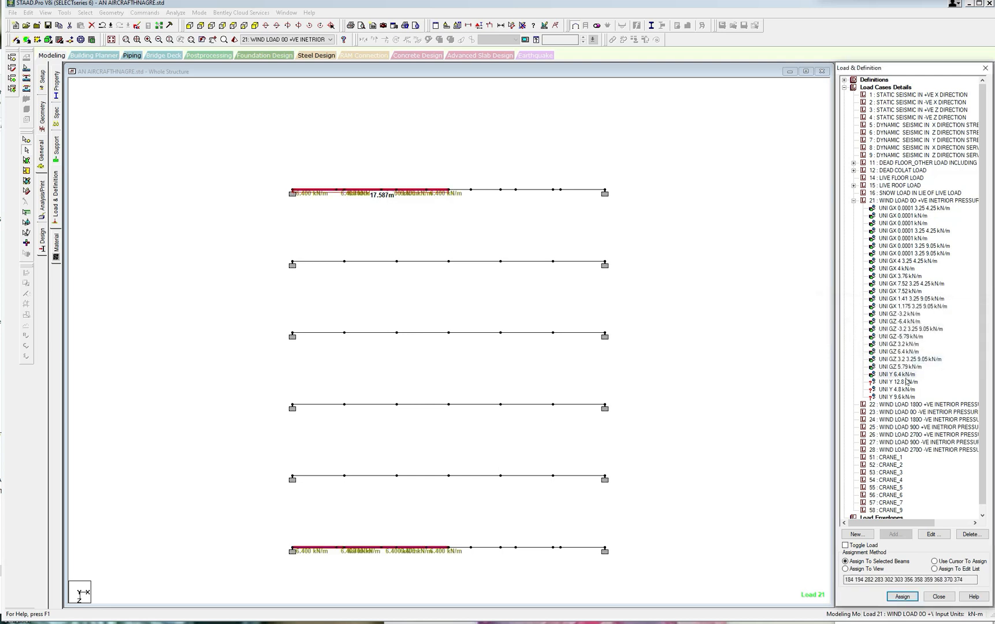
Try to assign the local Y force to the four interior rafters on the dimensioned side of the ridge, and undo the assignment.
click(905, 376)
drag(275, 244, 362, 366)
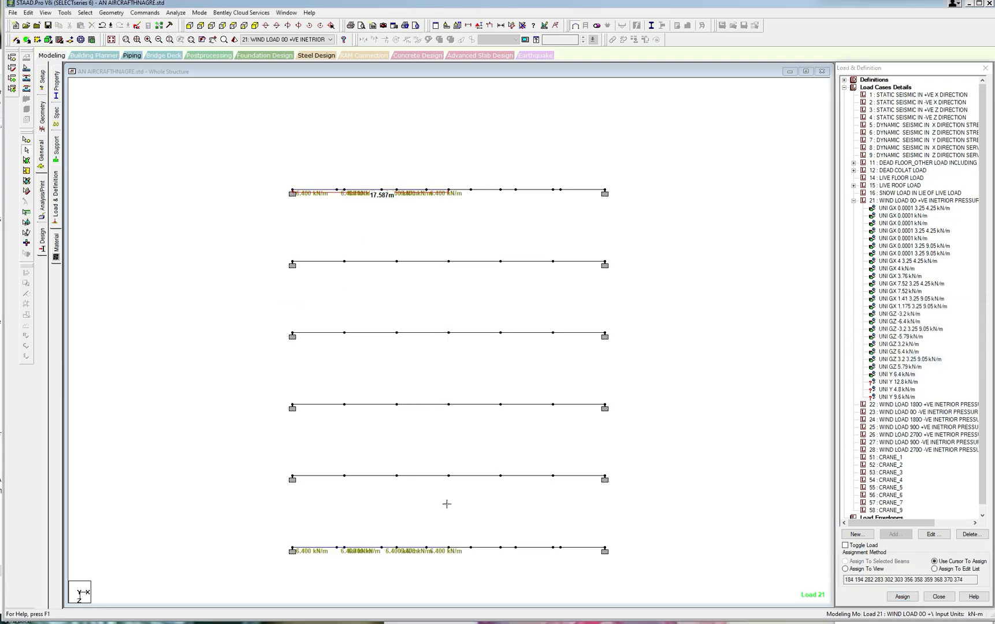
drag(447, 504, 452, 506)
click(845, 561)
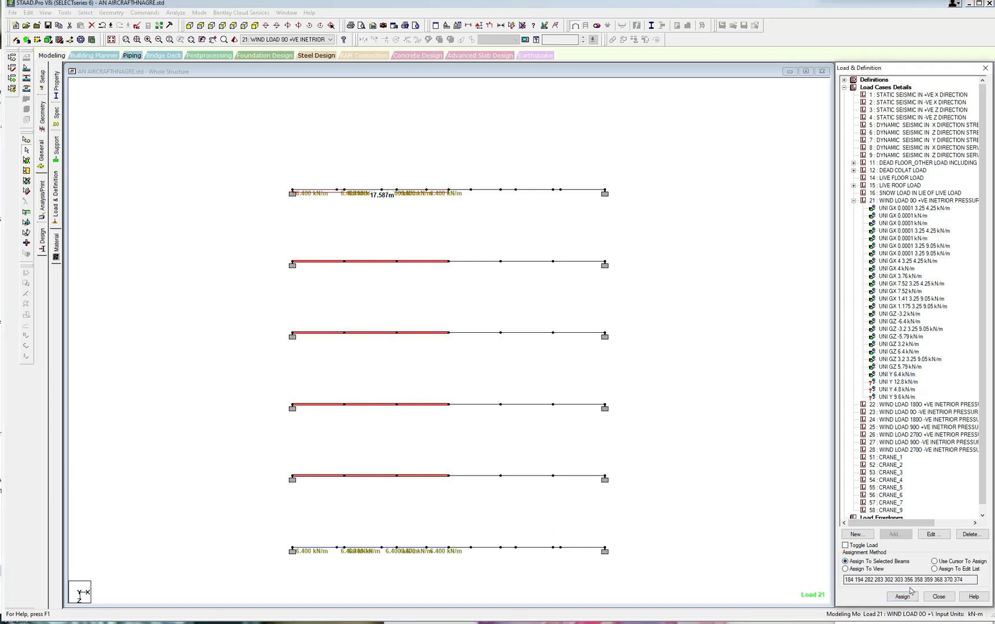
click(902, 597)
click(933, 360)
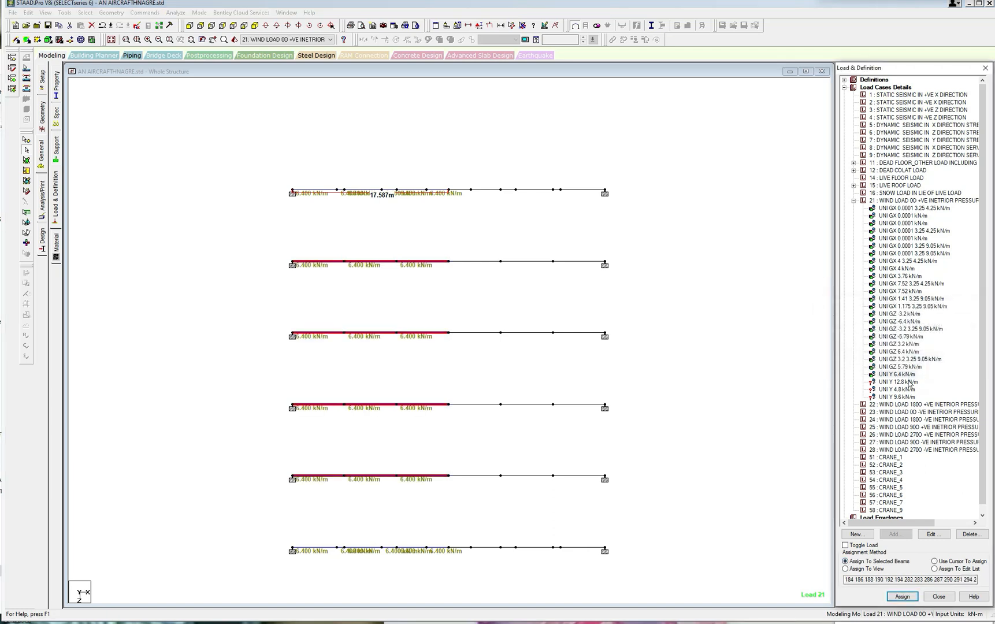
click(705, 350)
key(ctrl+z)
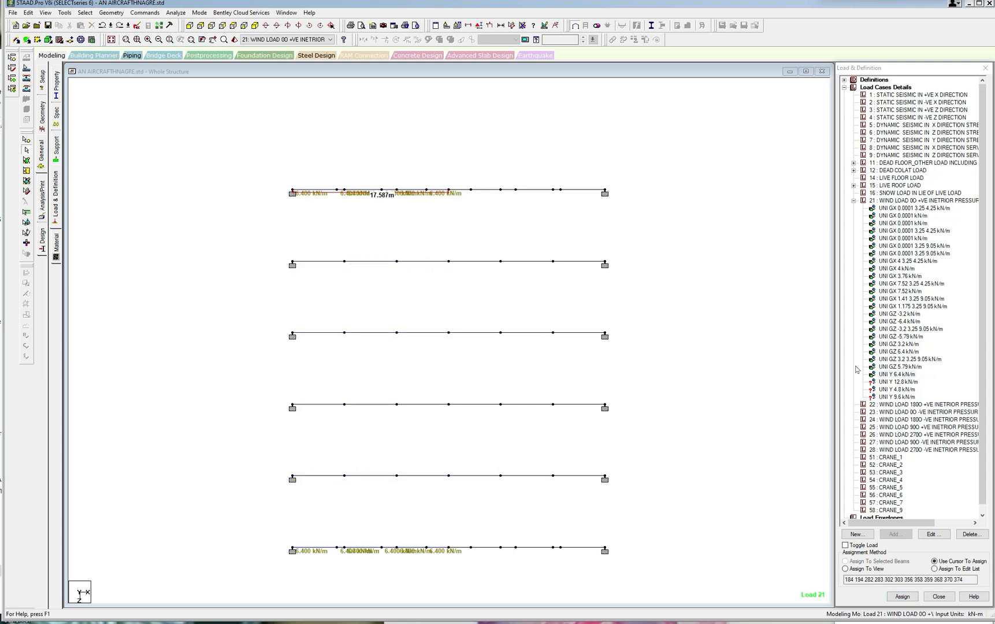
Assign the 12.8 kN/m local Y force to the four interior rafters on the dimensioned side of the ridge.
click(897, 382)
drag(268, 238, 452, 503)
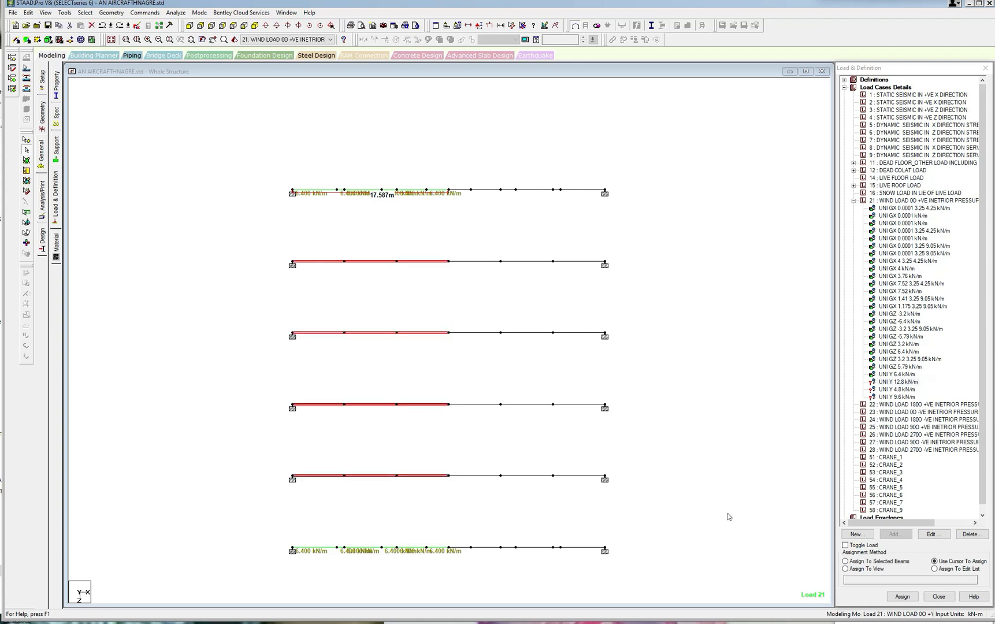
click(846, 561)
click(902, 596)
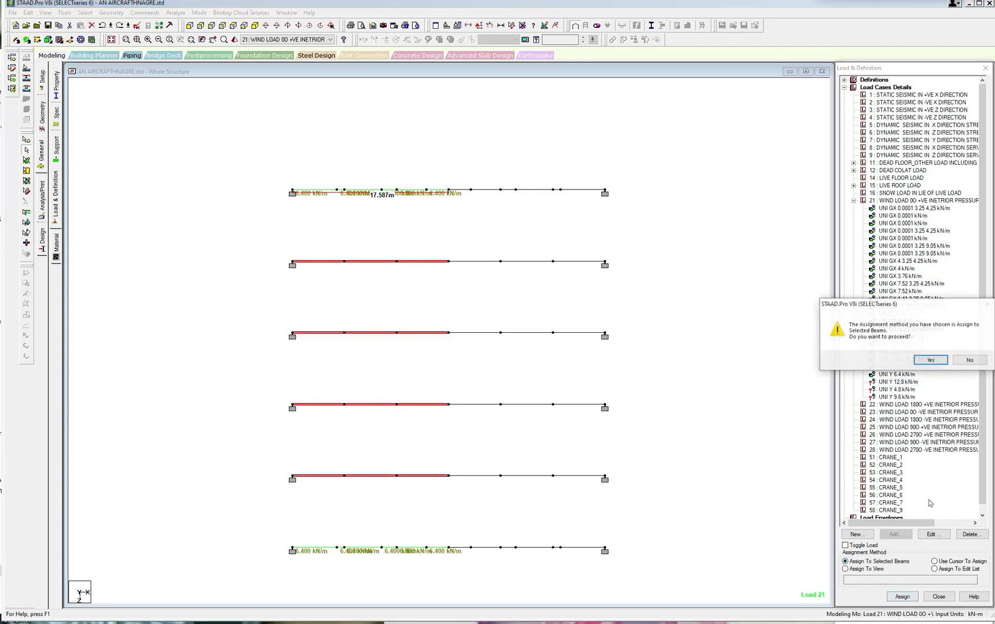
click(929, 359)
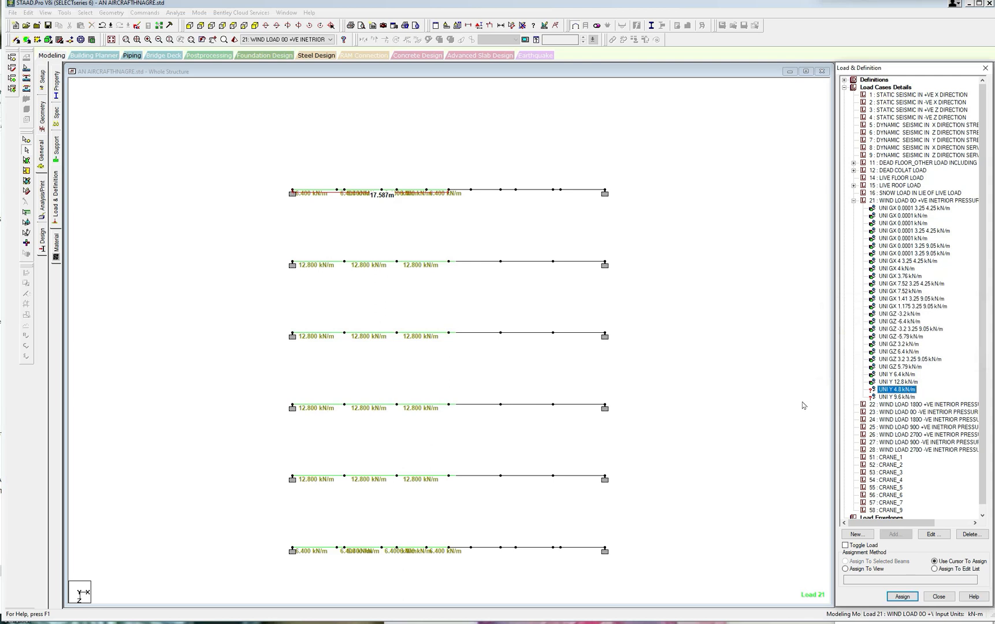
Assign the 4.8 kN/m local Y force to both end rafters on the side of the ridge opposite the dimensioned slope.
drag(450, 175, 629, 212)
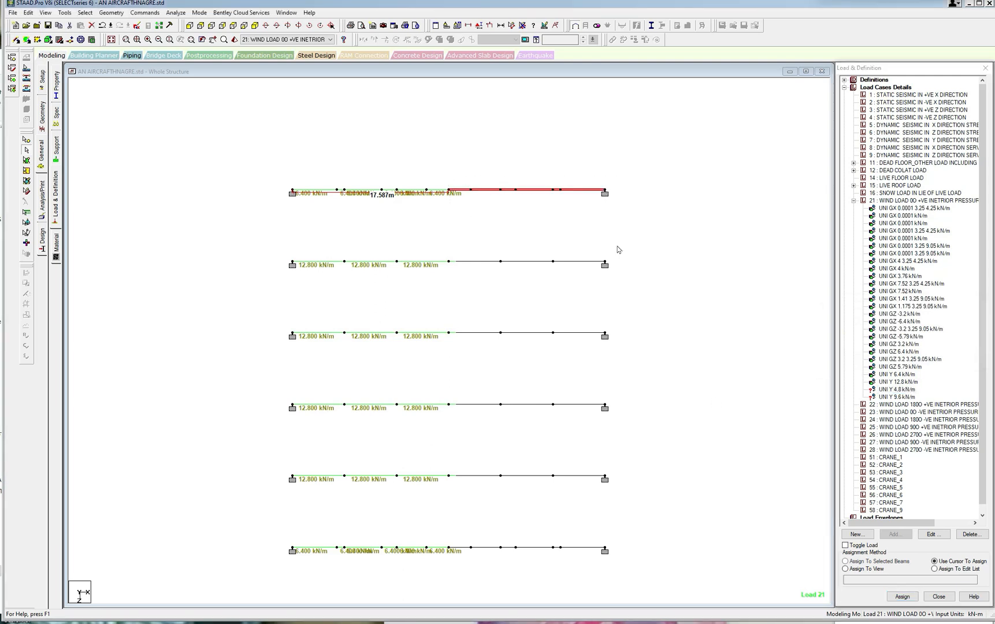
ctrl+drag(449, 531, 668, 578)
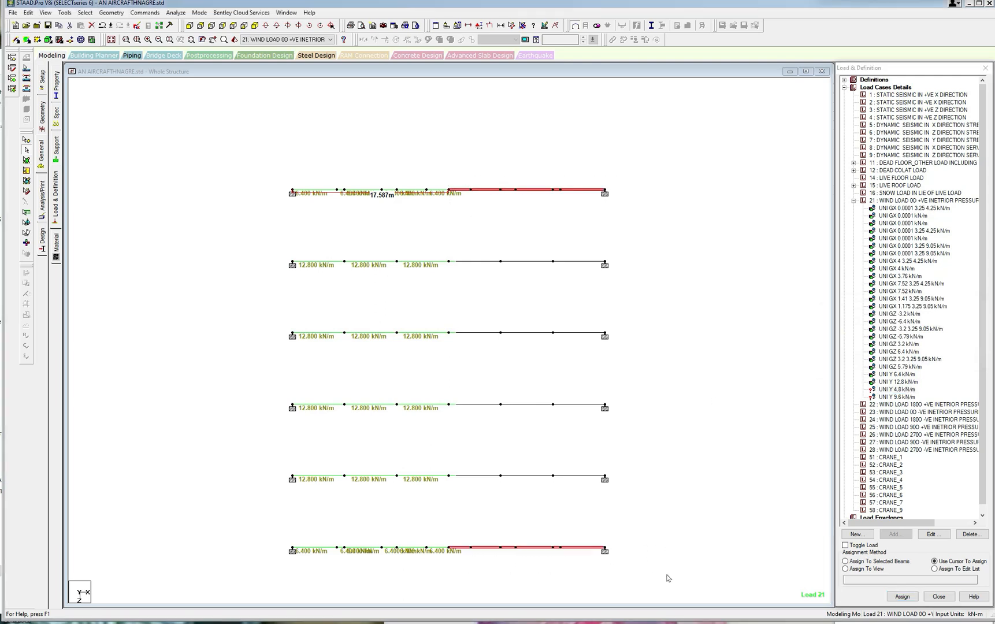
click(845, 562)
click(902, 597)
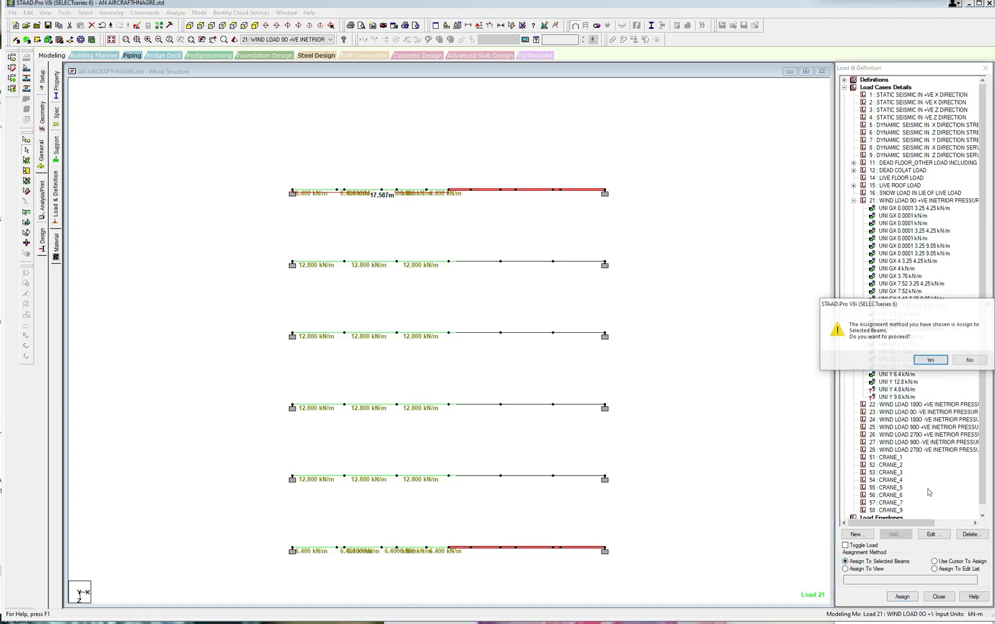
click(931, 364)
Assign the 9.6 kN/m local Y force to the four interior rafters on the side opposite the dimensioned slope.
click(897, 397)
click(767, 389)
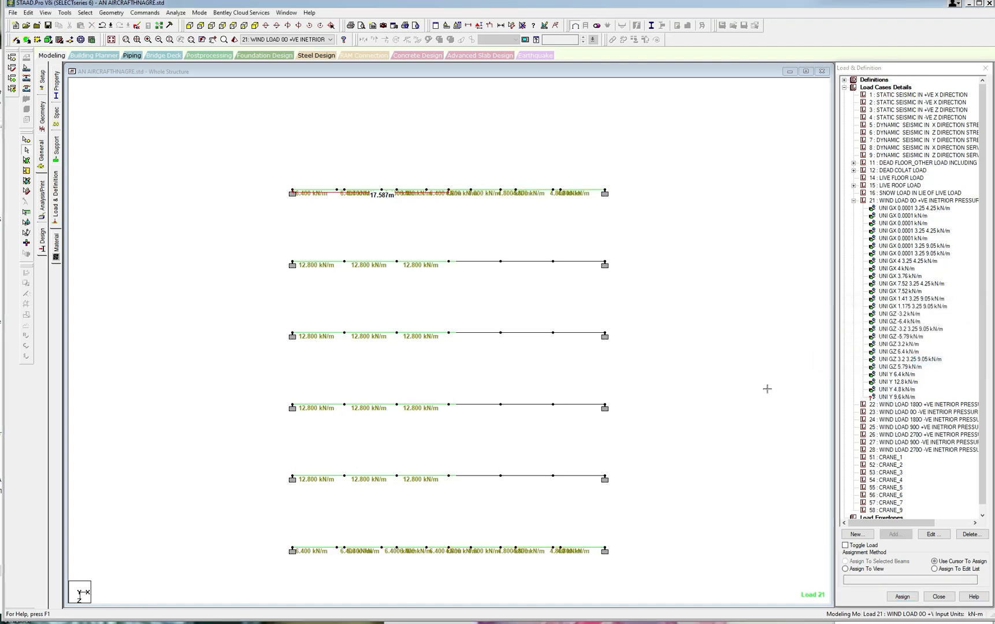
drag(449, 249, 611, 490)
click(845, 561)
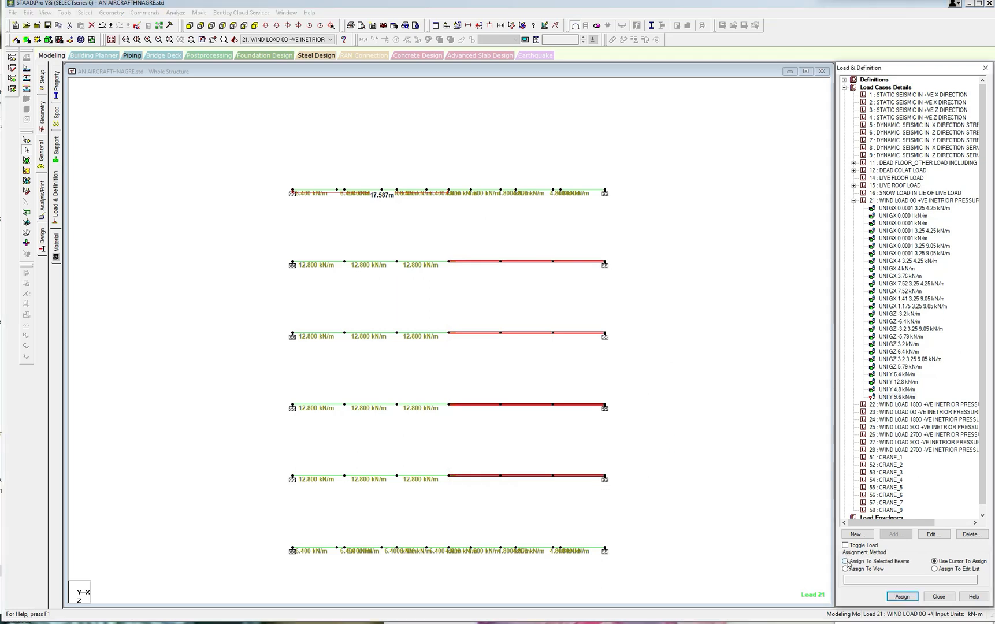
click(902, 596)
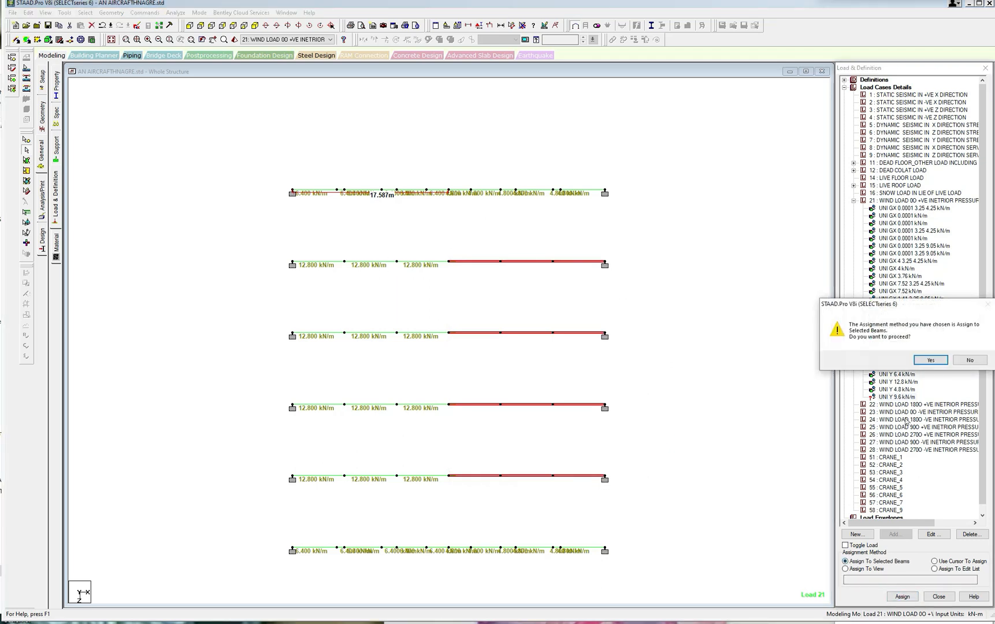
click(930, 360)
Show the loaded rafters in isometric view and set the distributed force display scale to 3 kN/m per m.
click(256, 28)
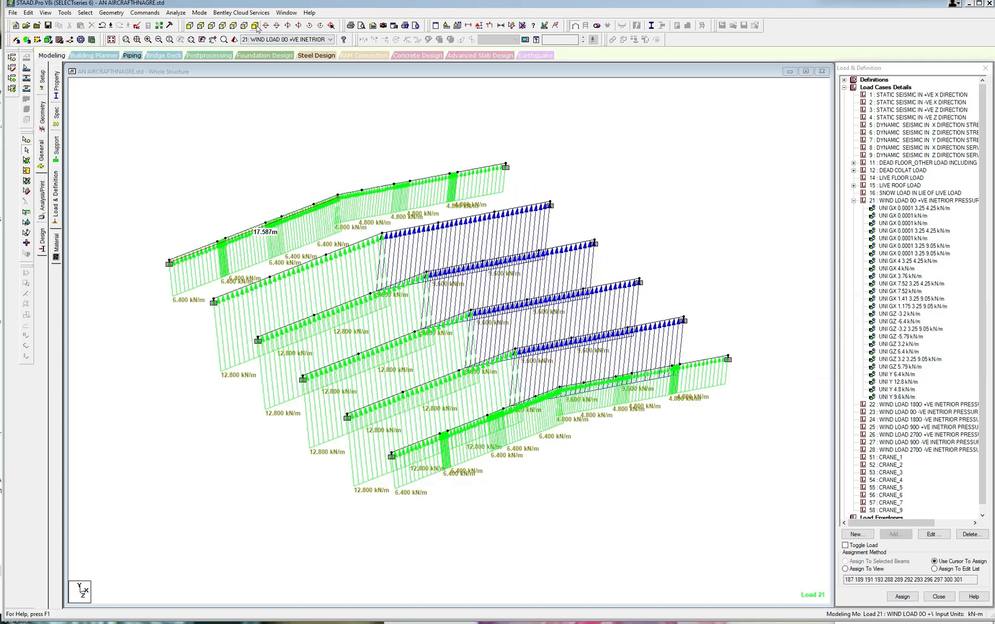
right_click(338, 112)
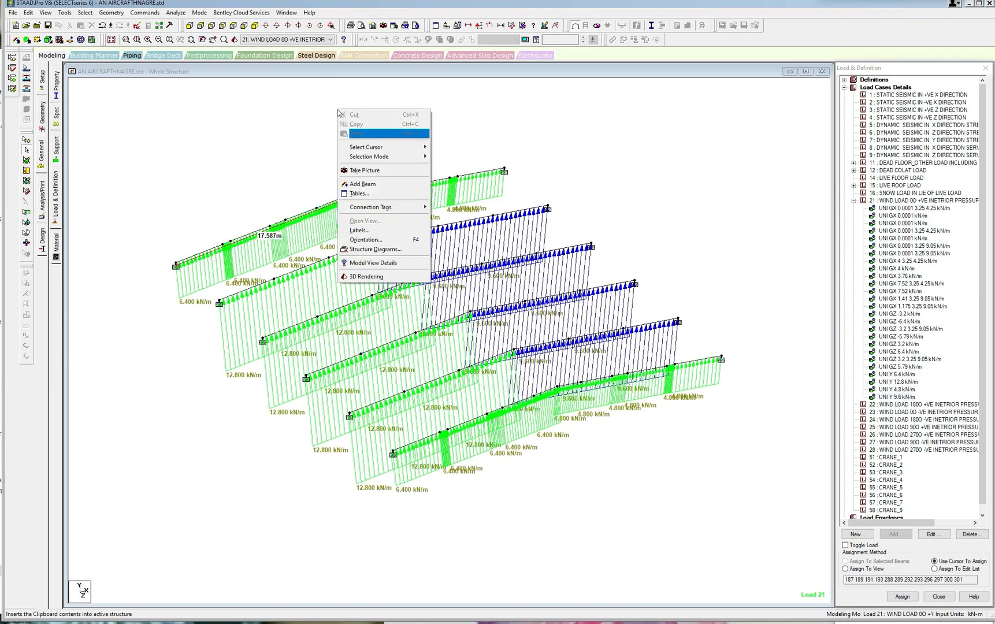
click(364, 227)
click(538, 187)
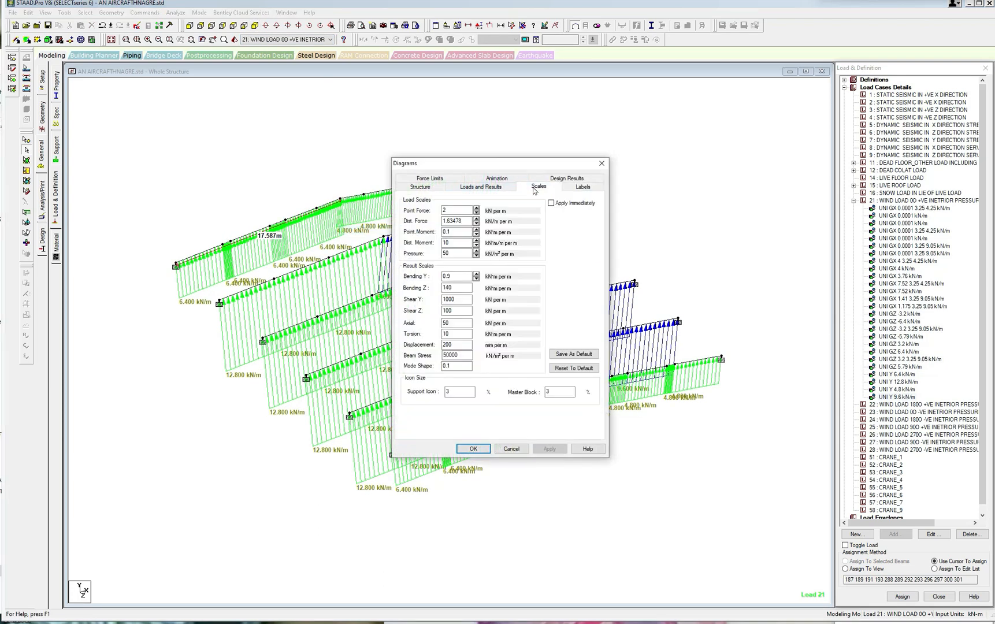
double_click(453, 221)
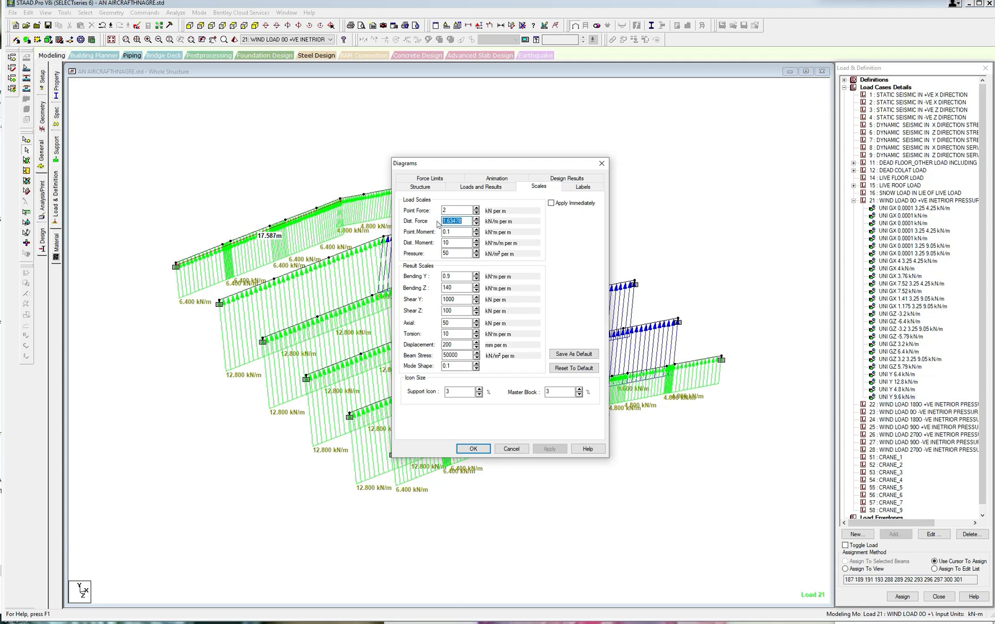
text(3)
click(549, 449)
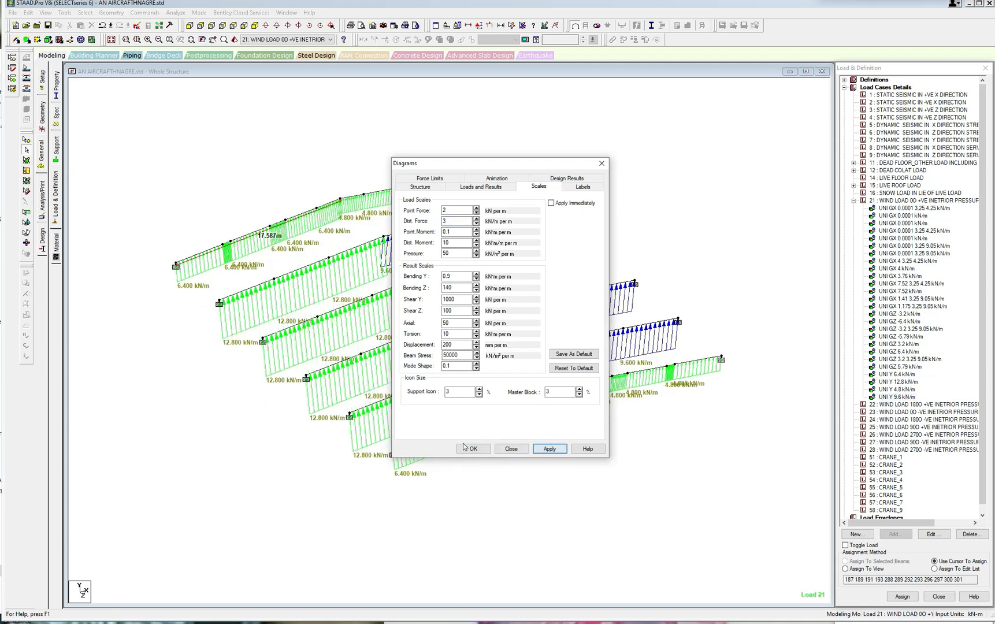
click(468, 448)
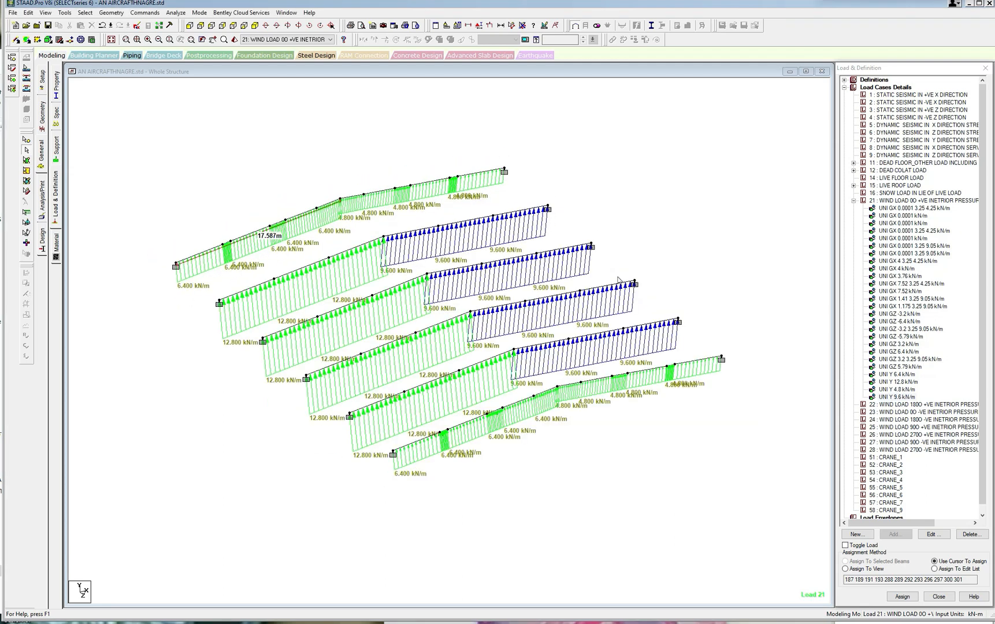
Restore the display of the whole hangar structure.
click(47, 13)
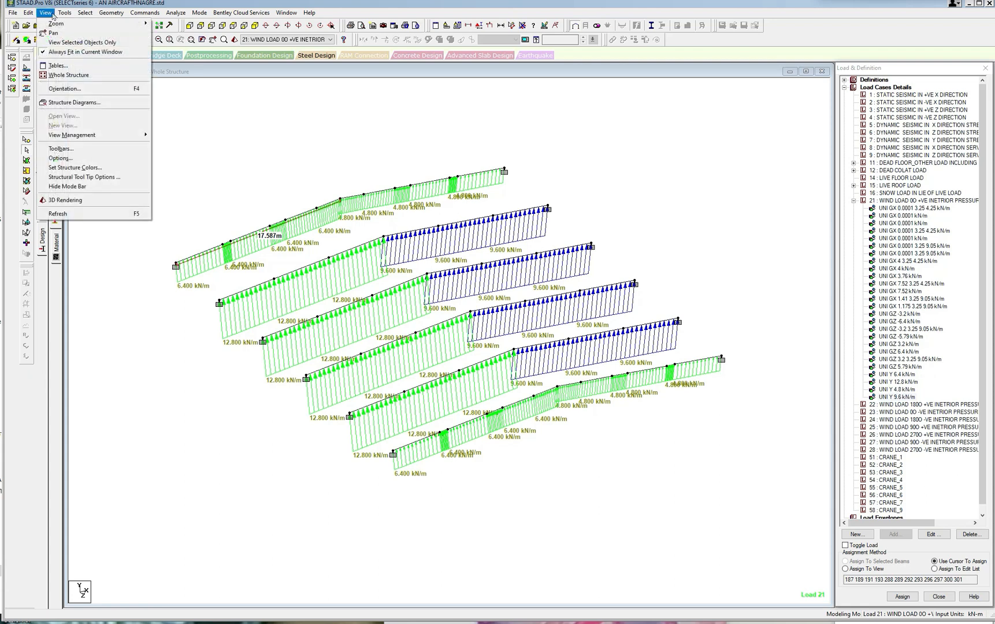
click(205, 120)
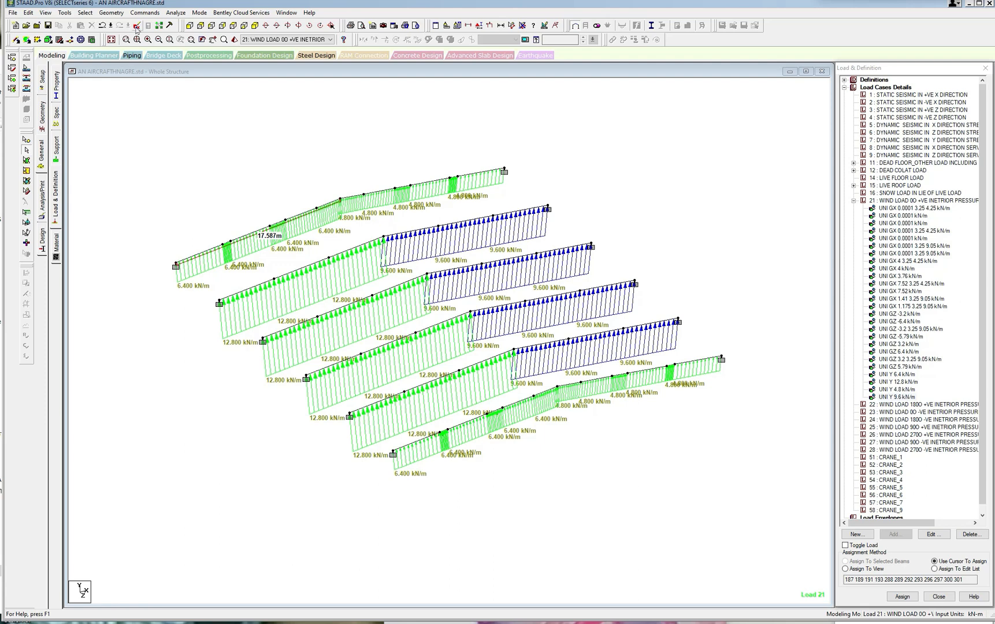
click(65, 12)
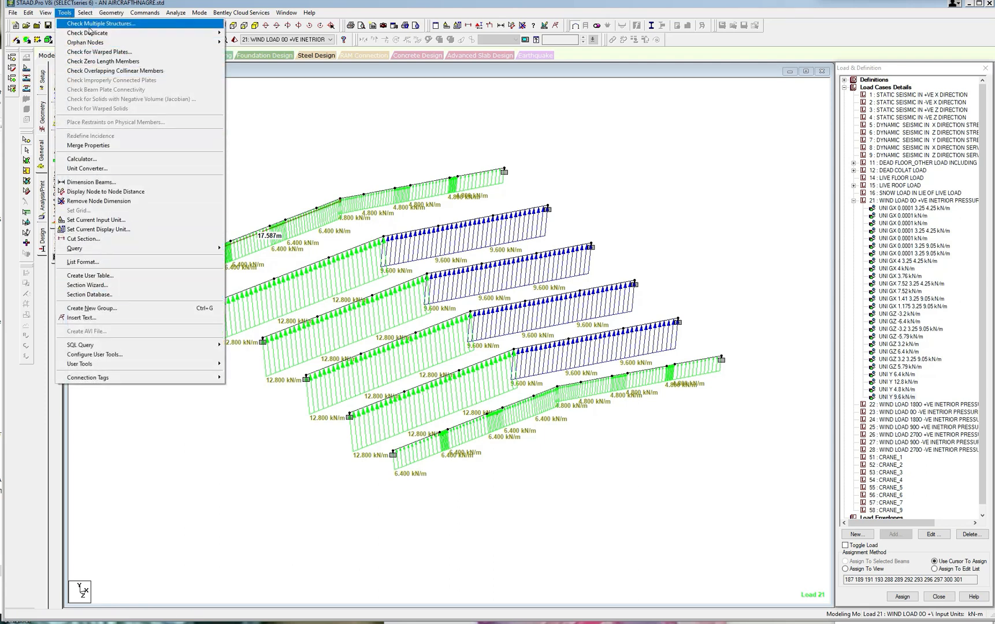
click(292, 128)
click(49, 14)
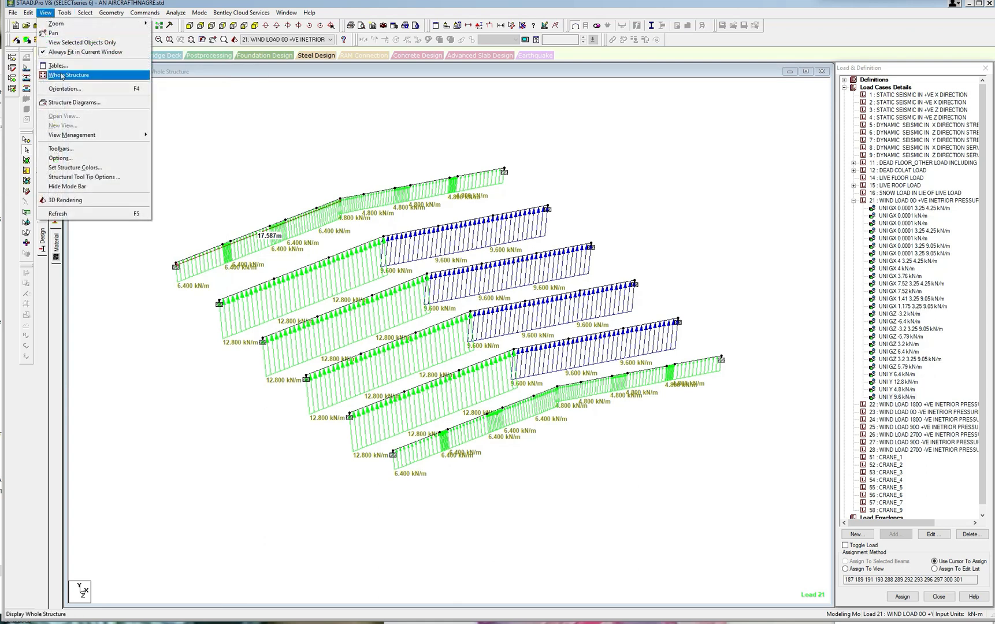
click(69, 74)
Query the eave corner node of the rear end frame, on the dimensioned slope's side, for its node number.
click(85, 12)
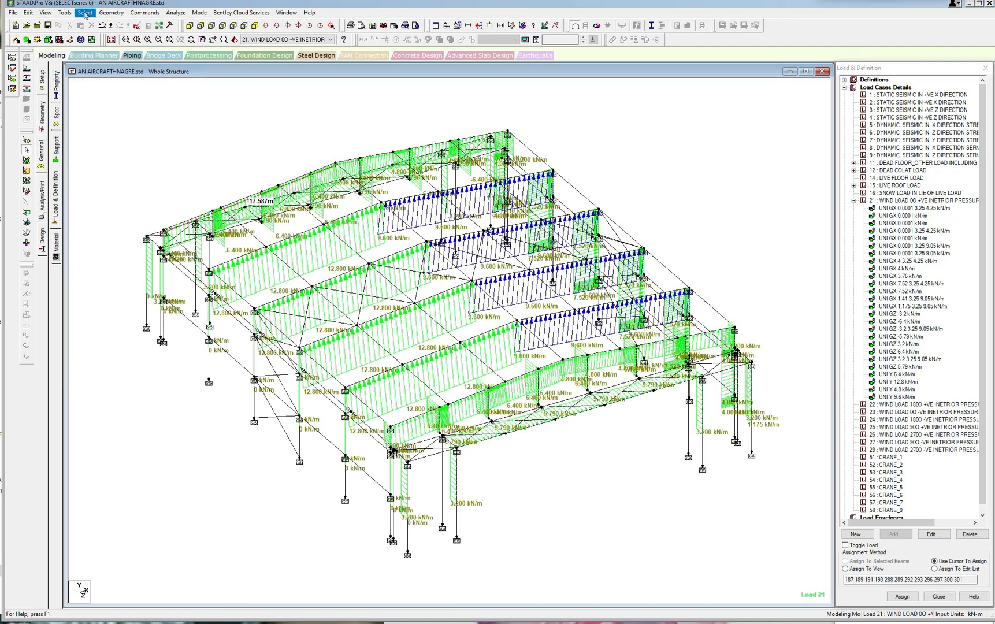
click(82, 24)
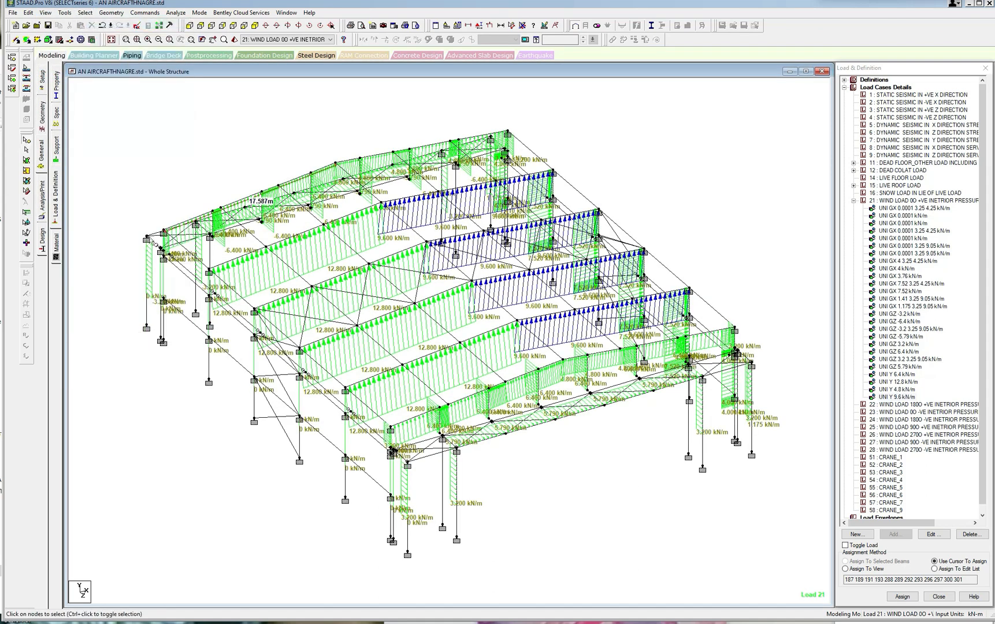
double_click(147, 237)
click(572, 256)
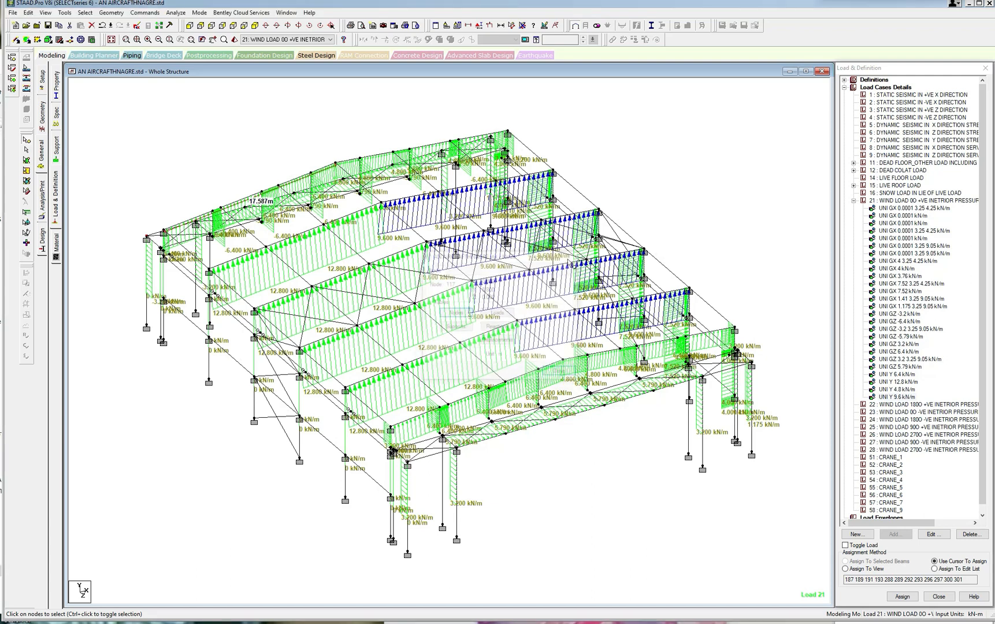
Cut an X-Z plane section through node 117 and view it in plan.
click(65, 13)
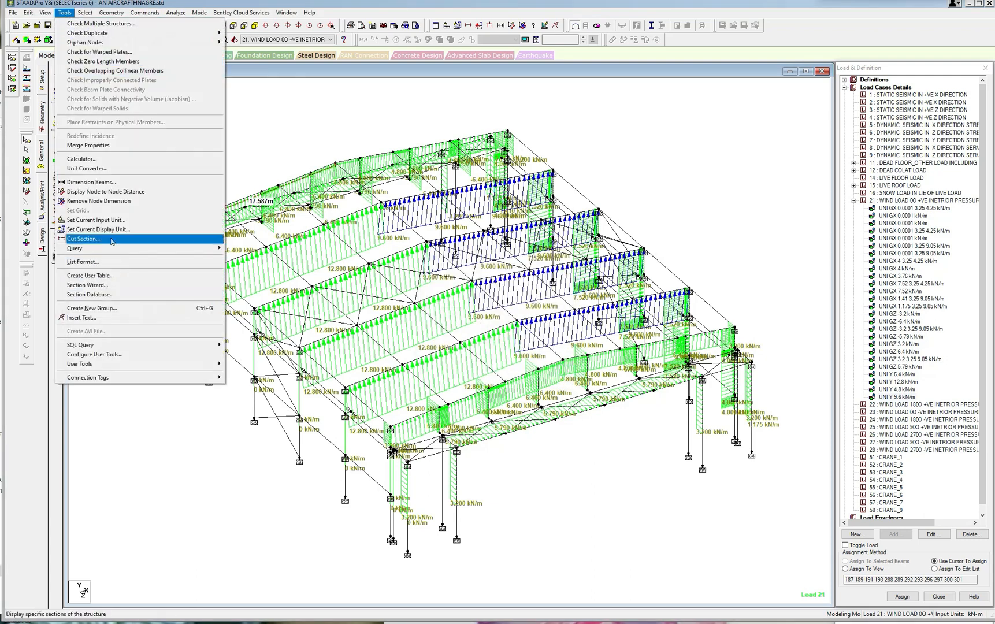
click(84, 239)
click(511, 309)
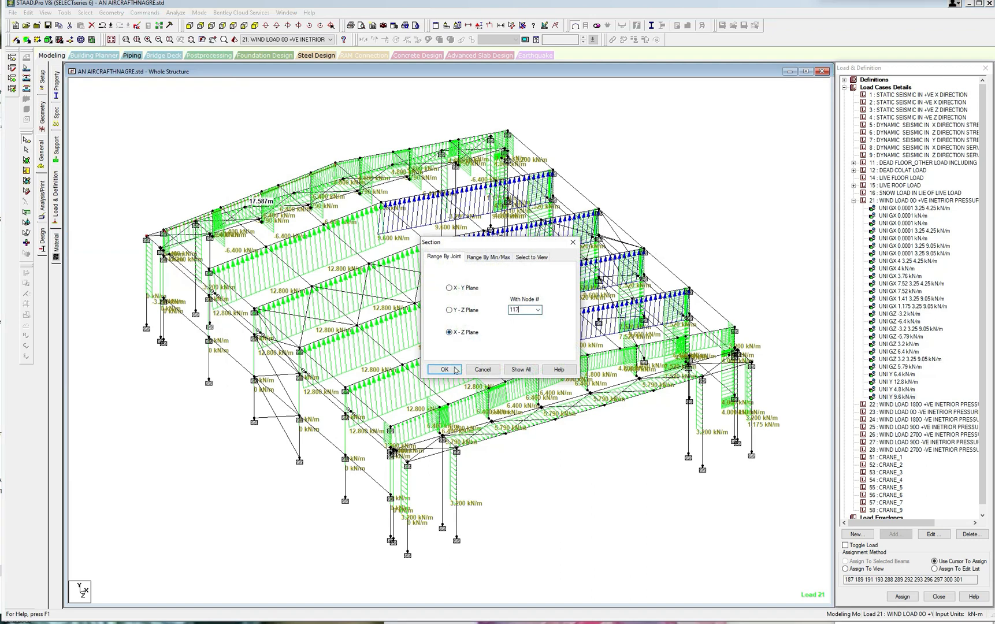
click(457, 370)
click(234, 26)
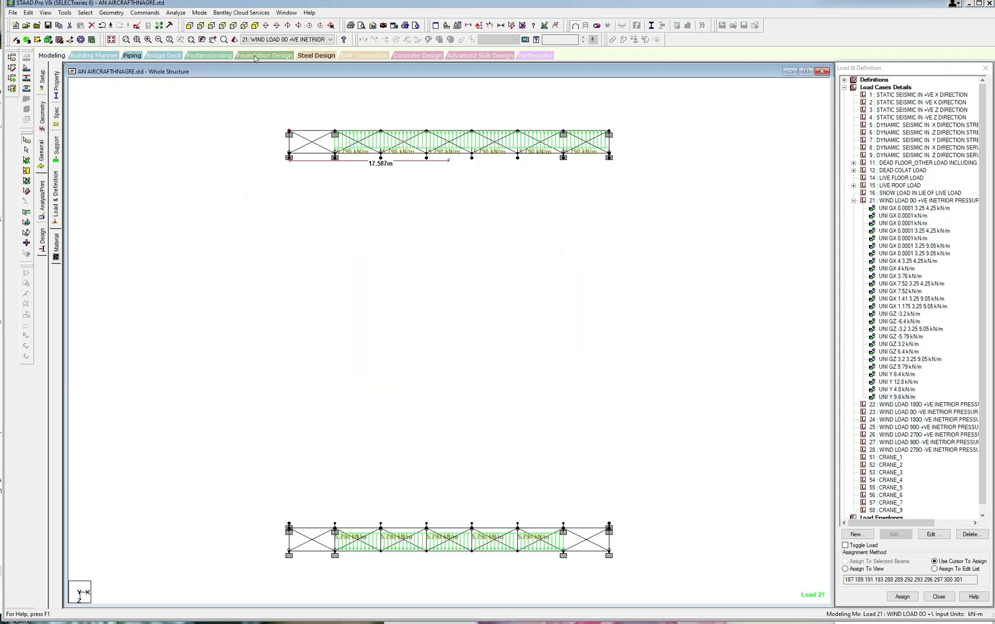
Isolate the beams parallel to Z so only those members of the eave-level section are displayed.
click(85, 14)
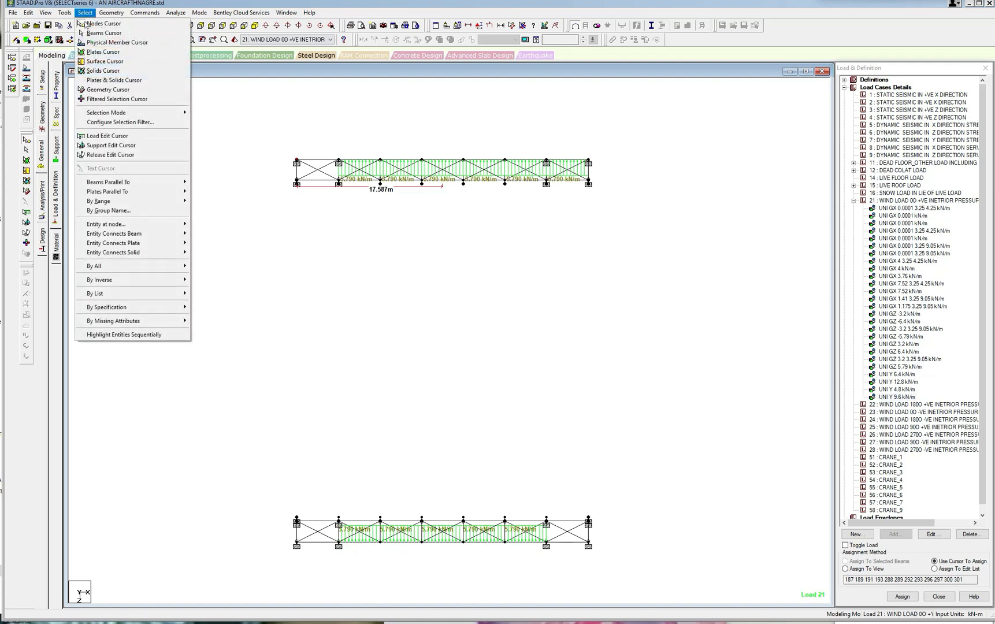
mouse_move(173, 182)
click(200, 201)
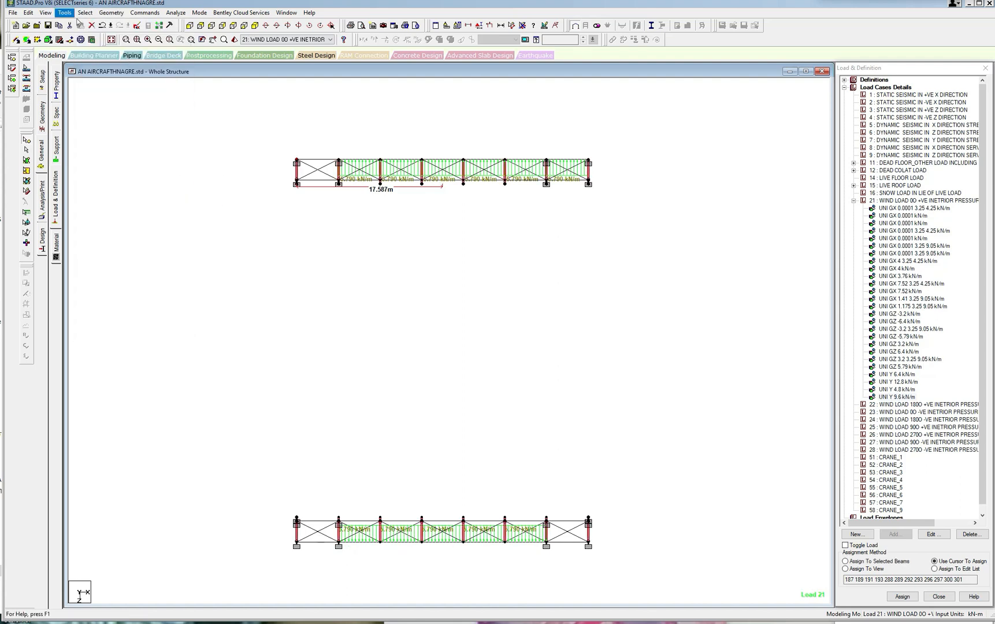
click(46, 13)
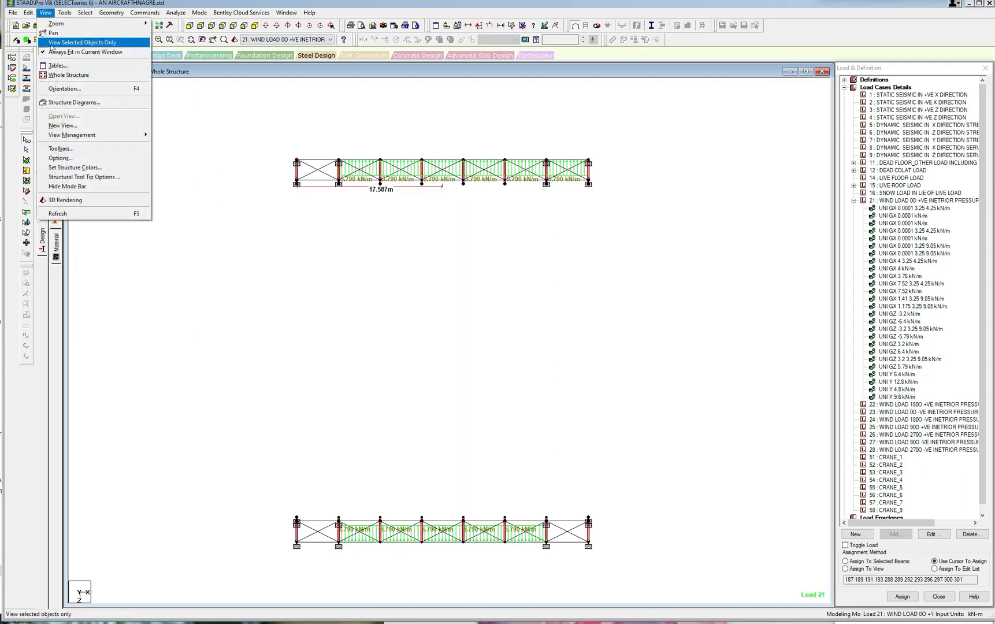
click(58, 42)
click(334, 209)
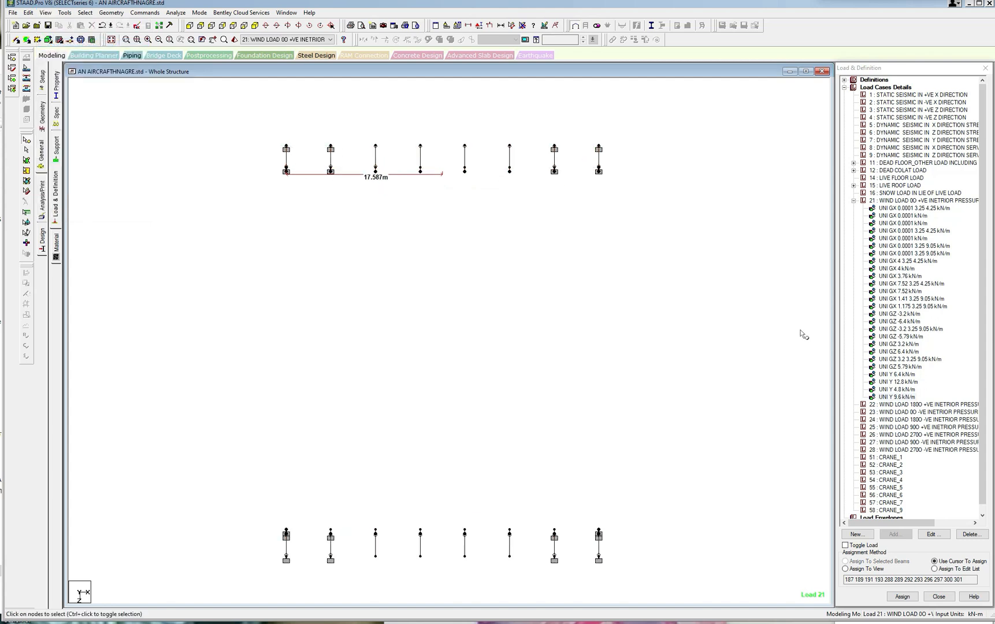
Remove the old node dimension and measure the first two bay spacings between outer nodes along the rear eave line.
click(522, 26)
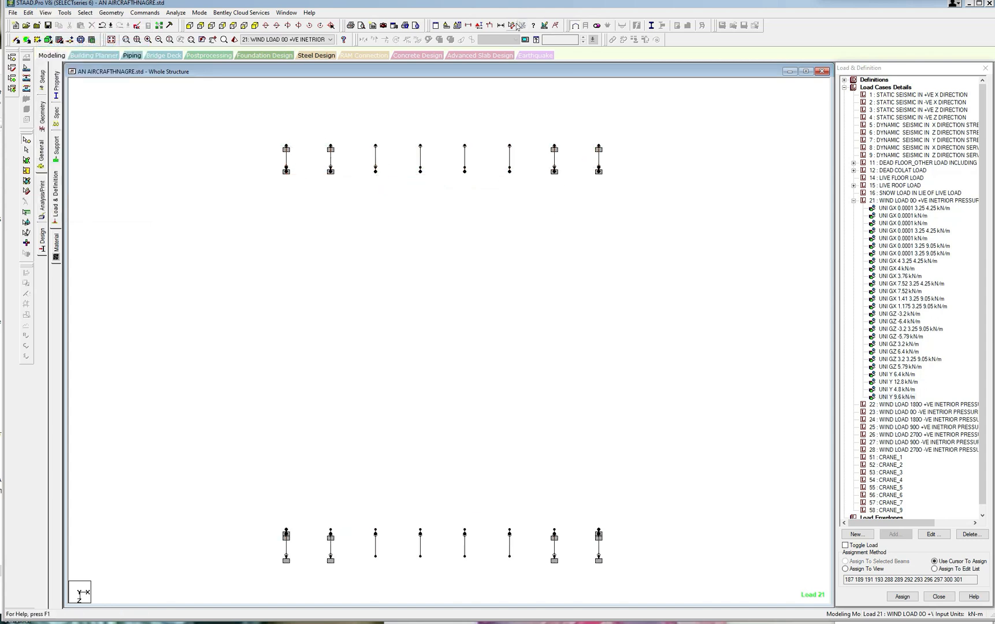
click(512, 26)
click(286, 145)
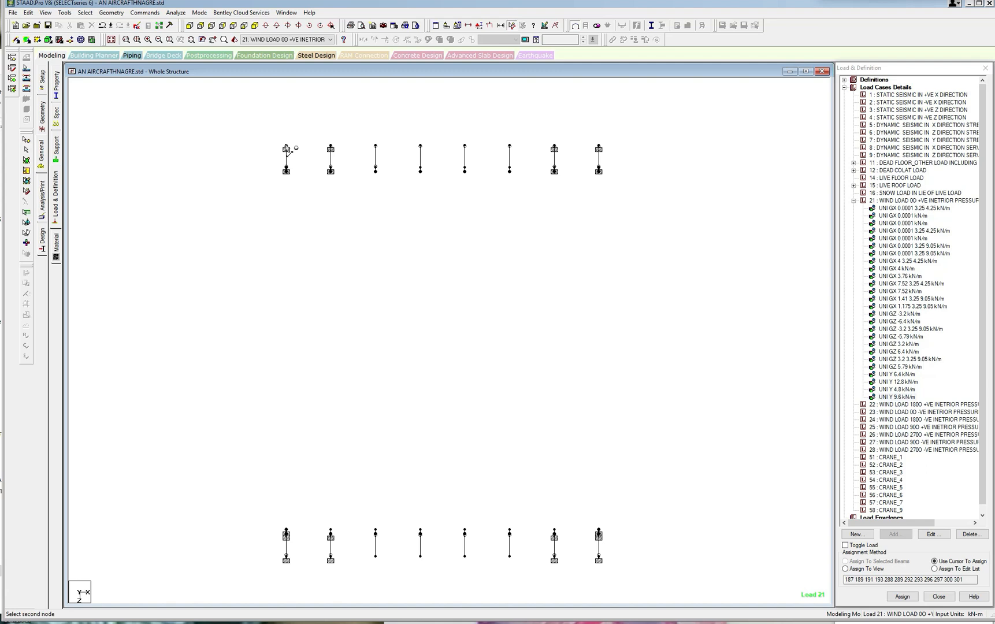
click(331, 145)
click(330, 145)
click(375, 145)
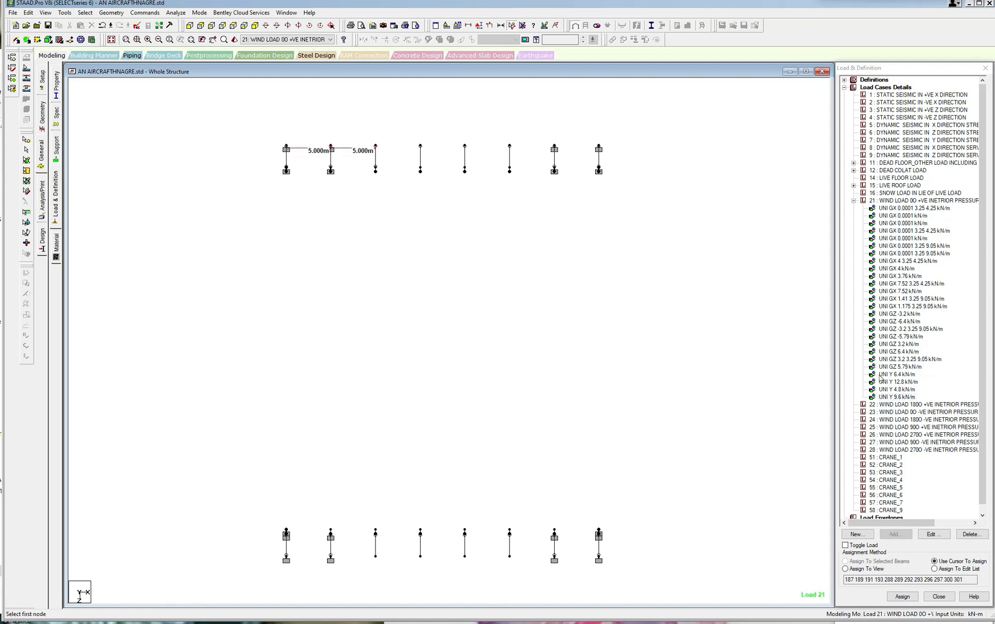
Begin a new uniform force member load in load case 21, opening its W1 force value for editing.
click(895, 200)
click(894, 534)
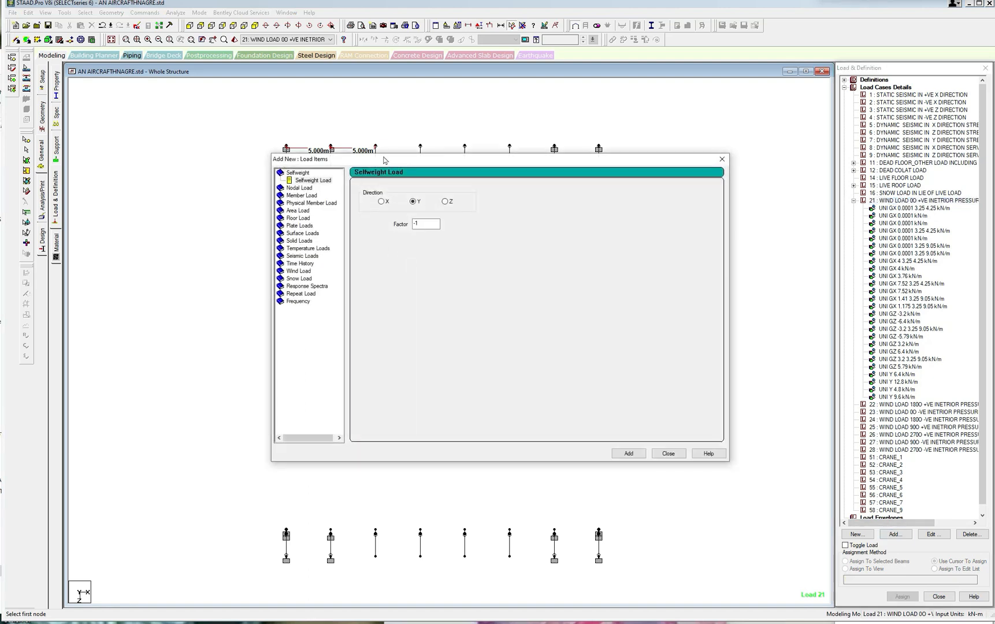
drag(385, 160, 497, 163)
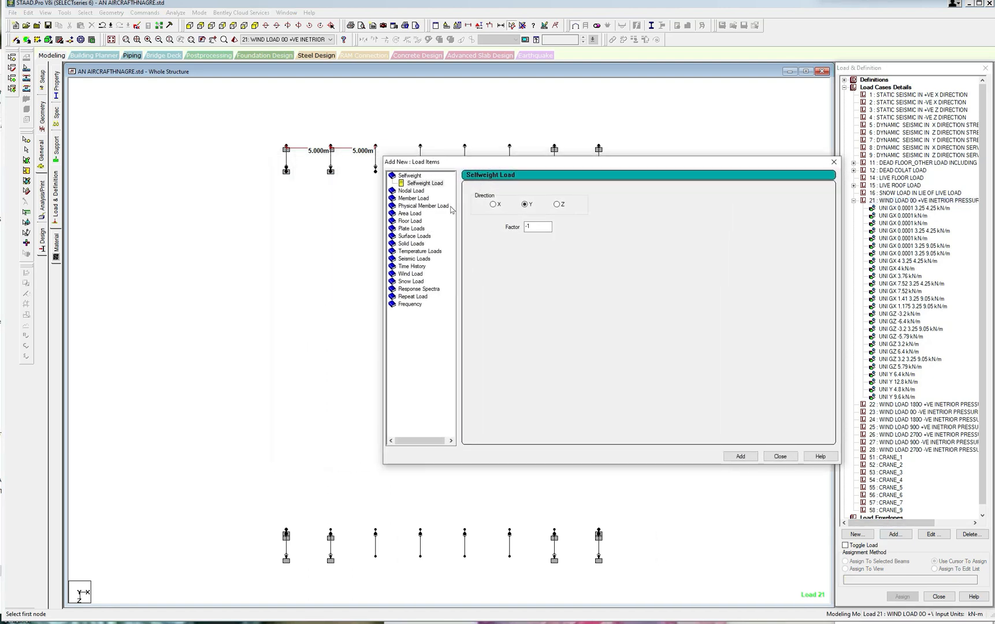
click(418, 199)
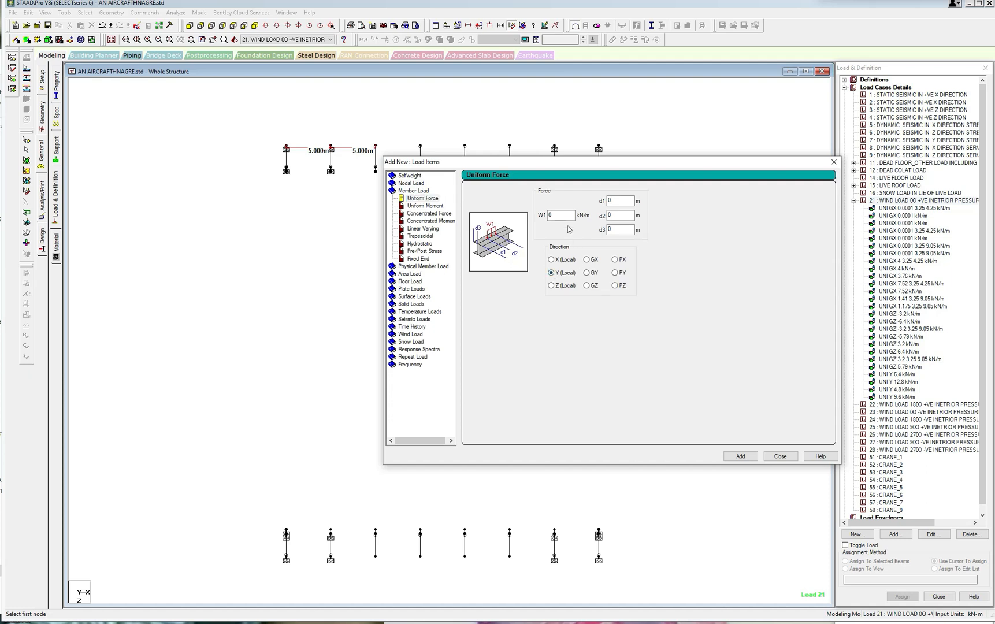
double_click(557, 215)
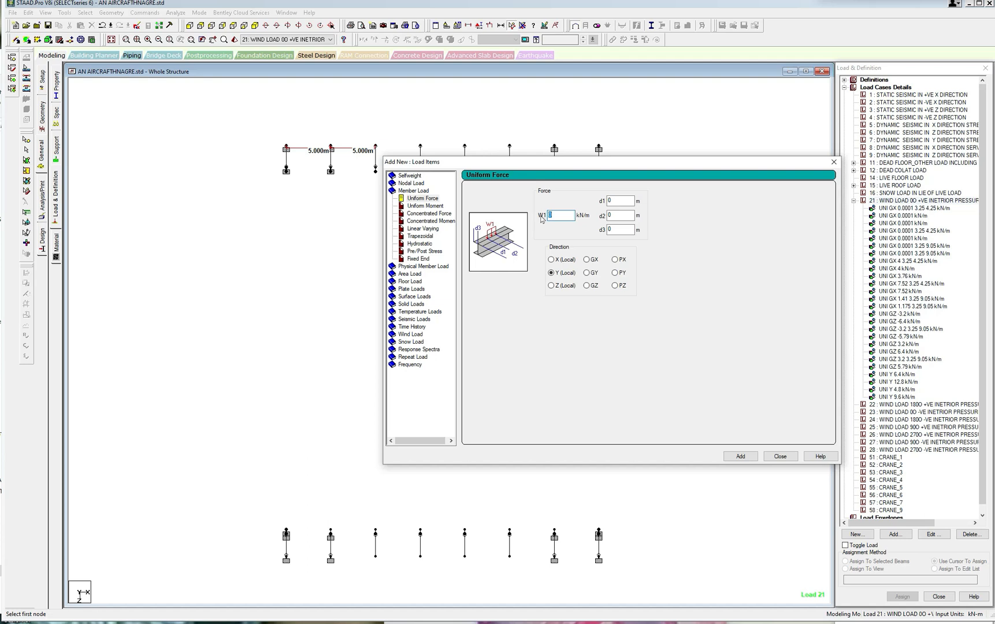
Add uniform member forces of 4, 8, 3 and 6 kN/m in the local Y direction to load case 21.
text(4)
click(741, 456)
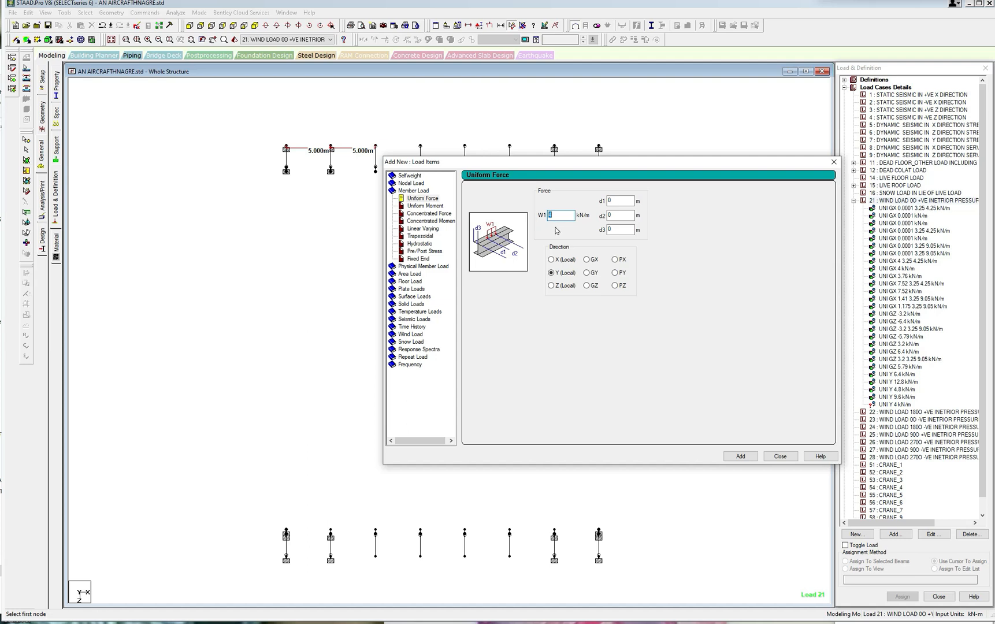
text(8)
click(741, 456)
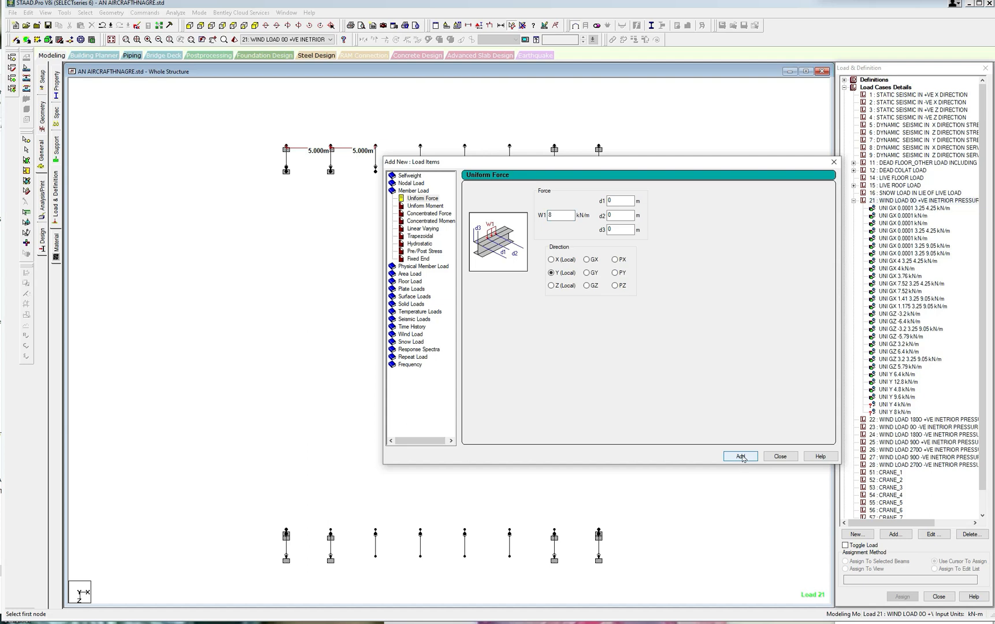
click(554, 215)
click(742, 456)
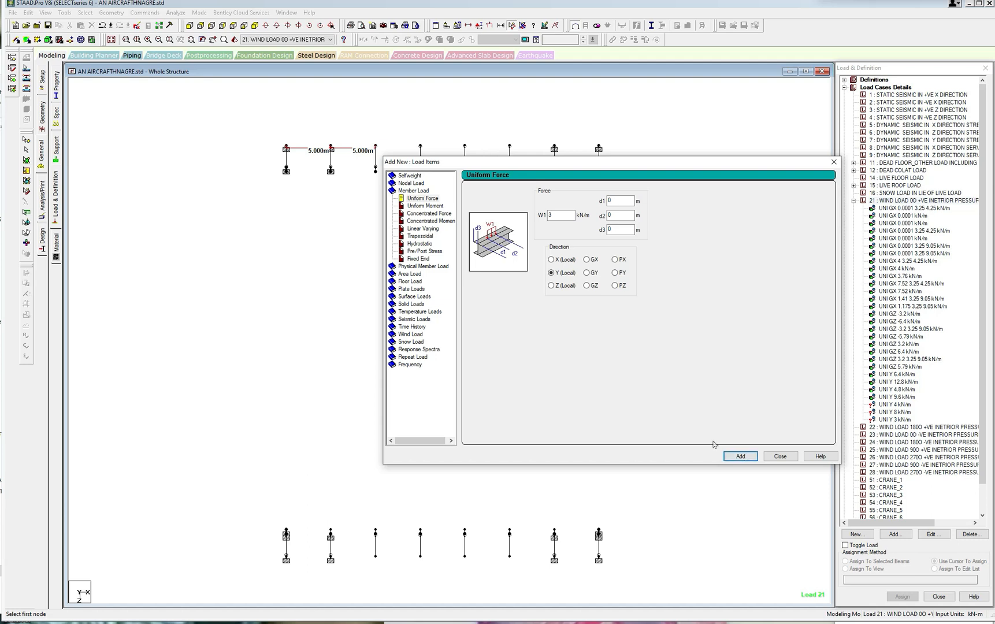
double_click(552, 215)
text(6)
click(740, 456)
click(780, 456)
Assign the 4 kN/m local Y uniform load to the leftmost members of both rows.
click(886, 406)
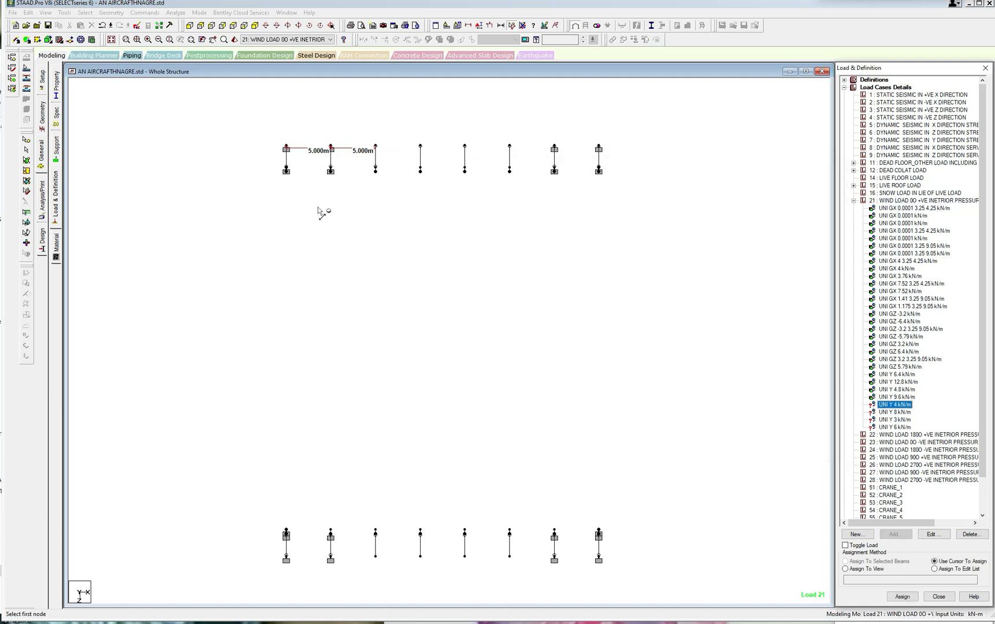
click(85, 13)
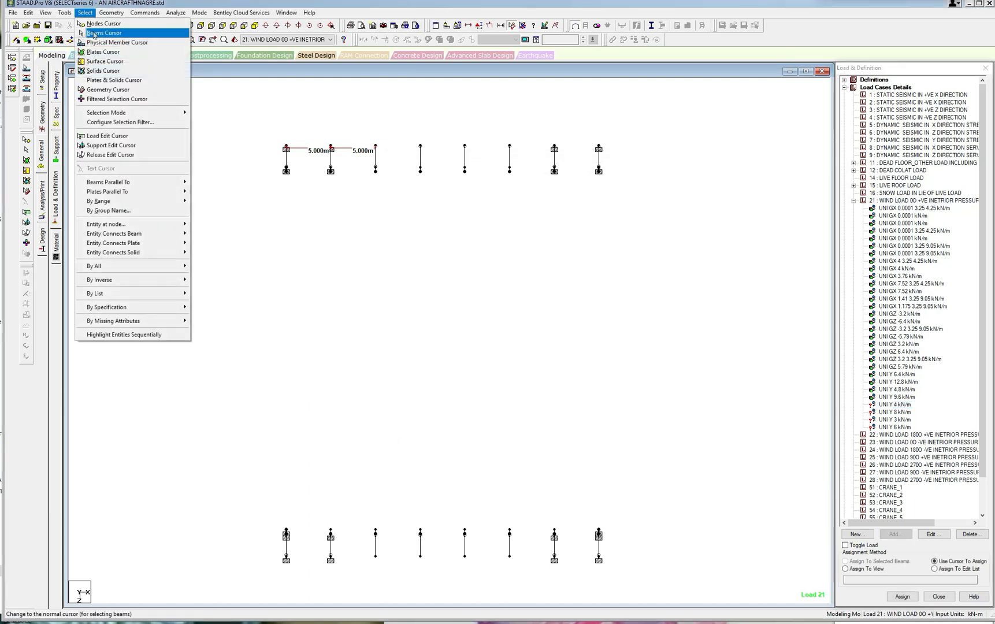
click(104, 33)
drag(268, 129, 317, 587)
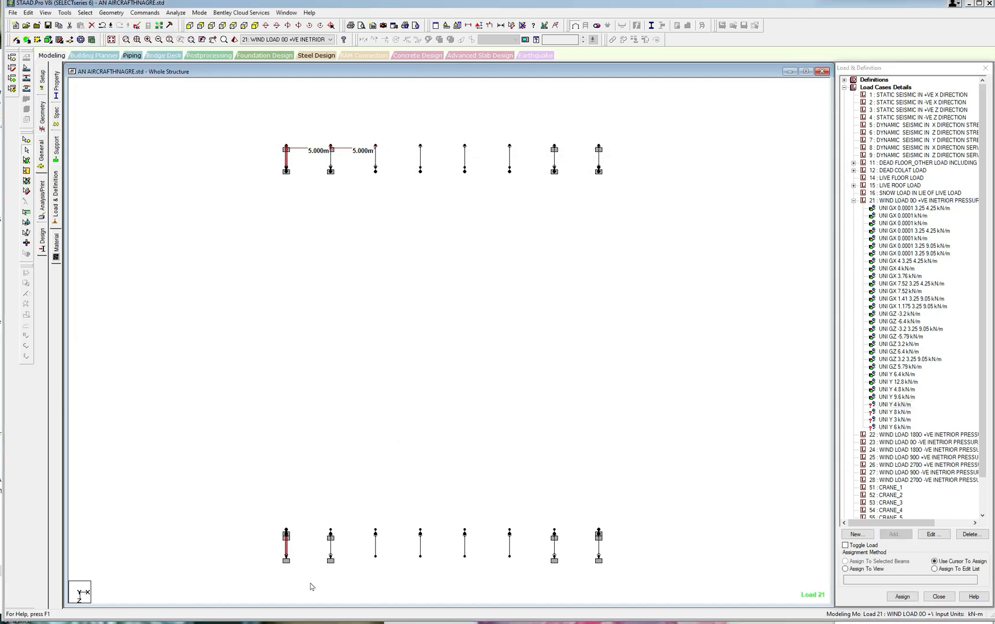
click(915, 598)
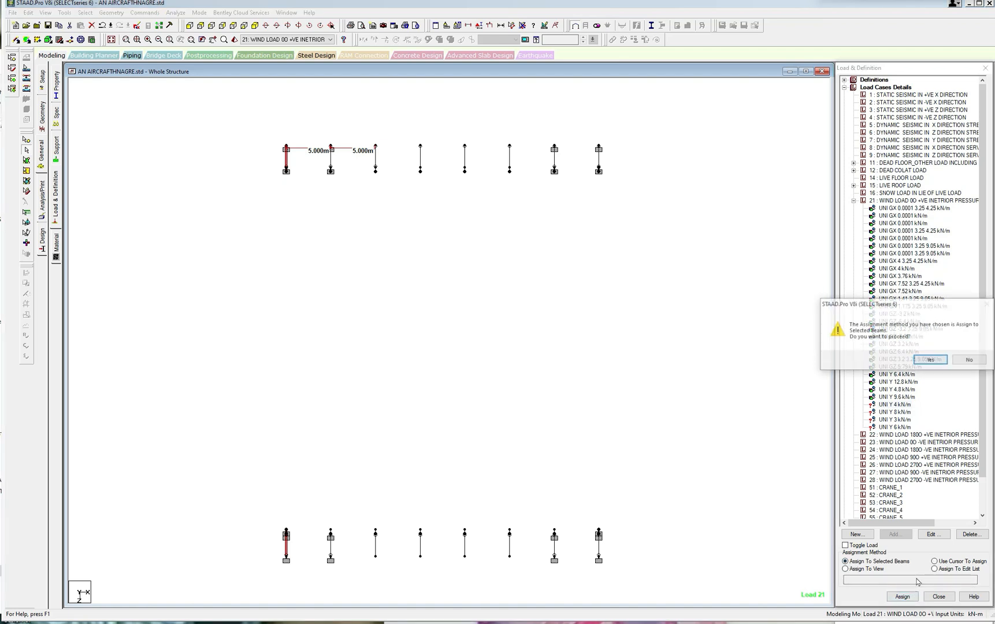
click(937, 357)
Assign the 8 kN/m local Y uniform load to the second, third and fourth members from the left in both rows.
click(896, 412)
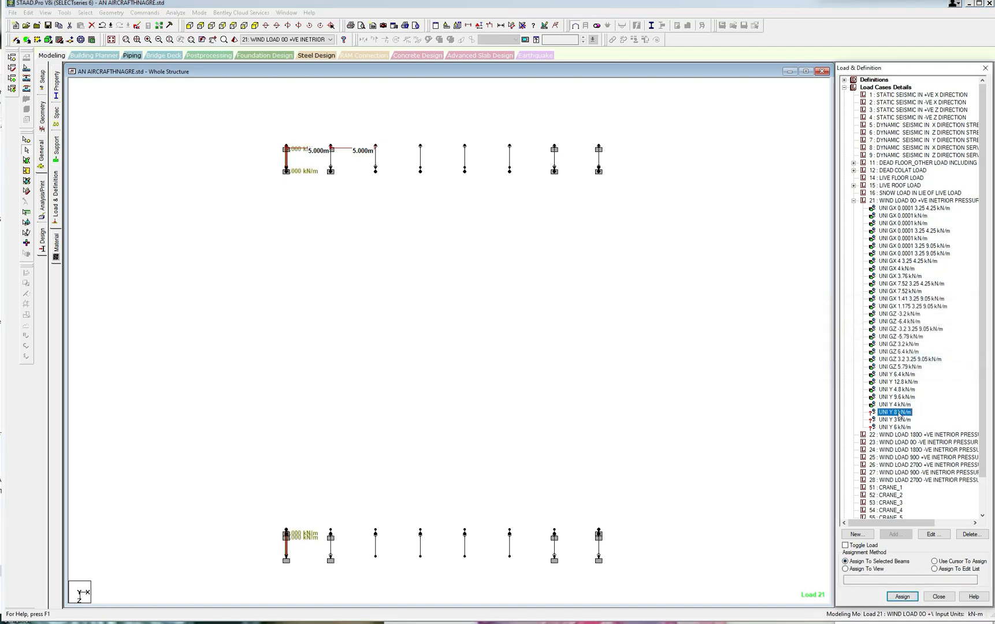
click(511, 313)
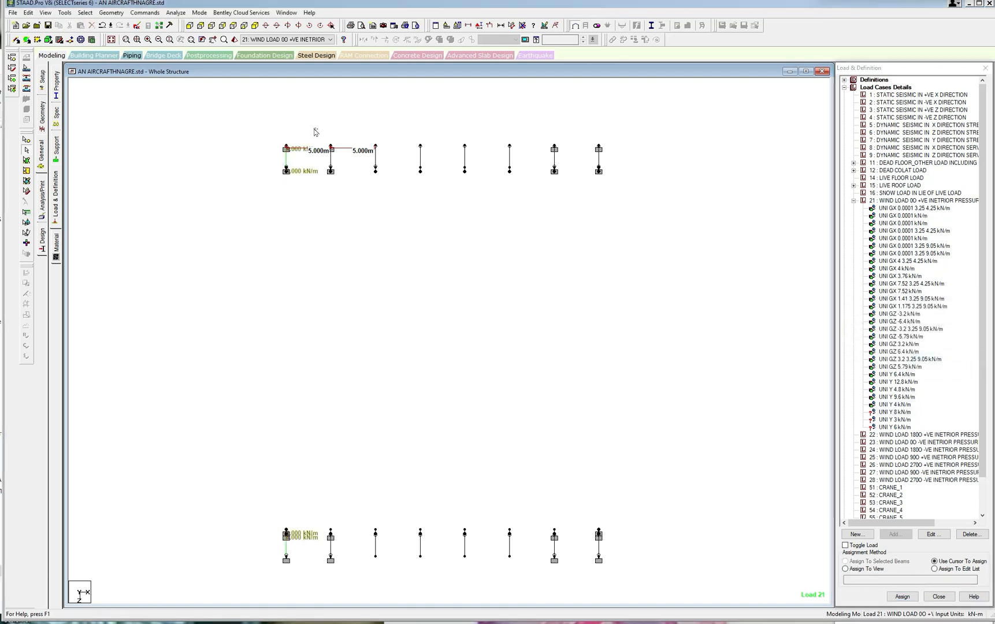
drag(314, 131, 436, 586)
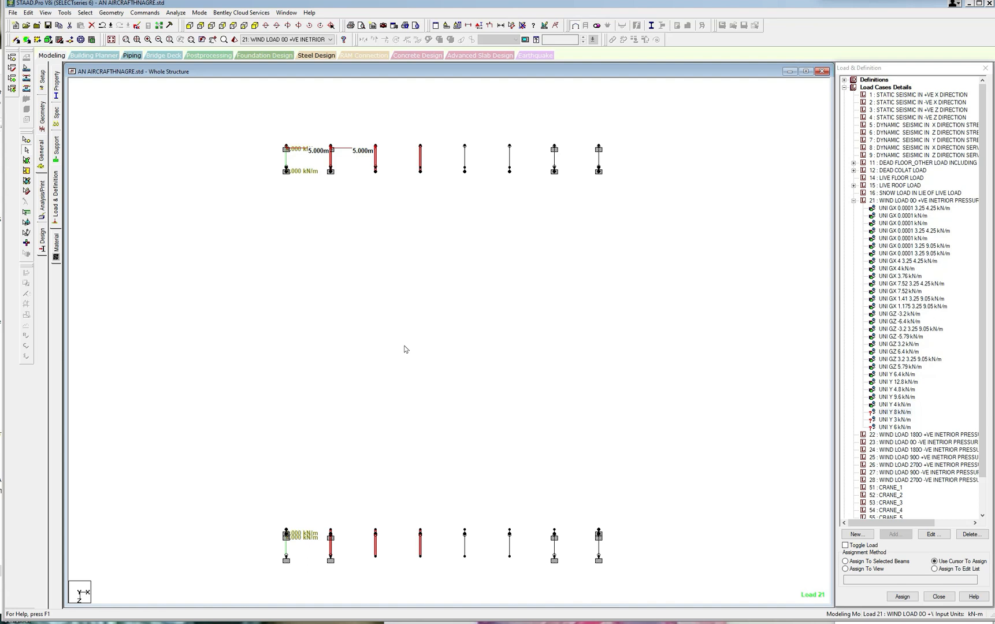
click(866, 562)
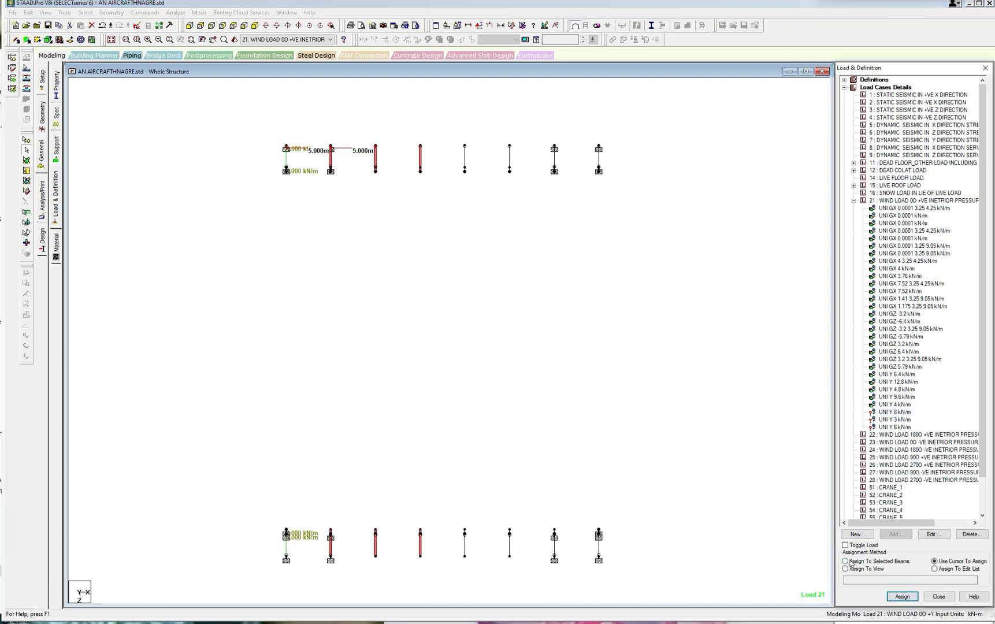
click(903, 597)
click(927, 362)
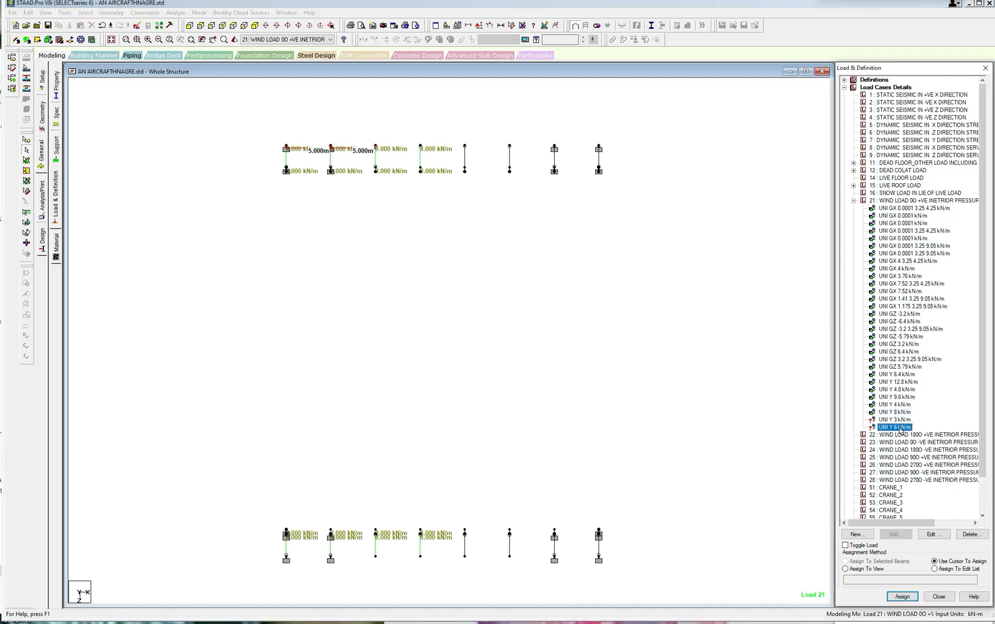
Assign the 3 kN/m local Y uniform load to the rightmost members of both rows.
click(901, 420)
drag(588, 140, 644, 597)
click(846, 561)
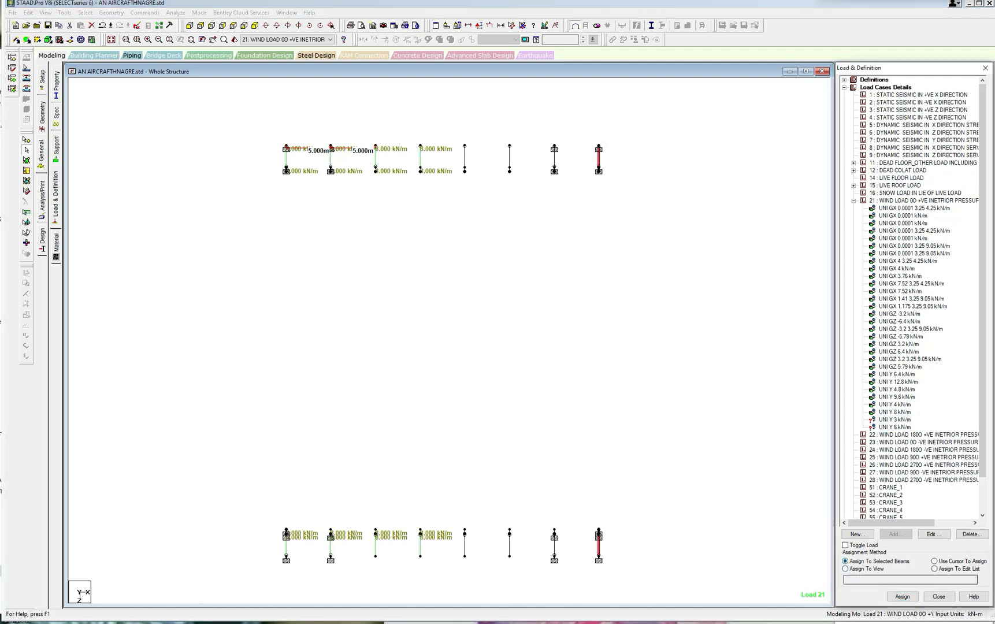
click(902, 596)
click(926, 362)
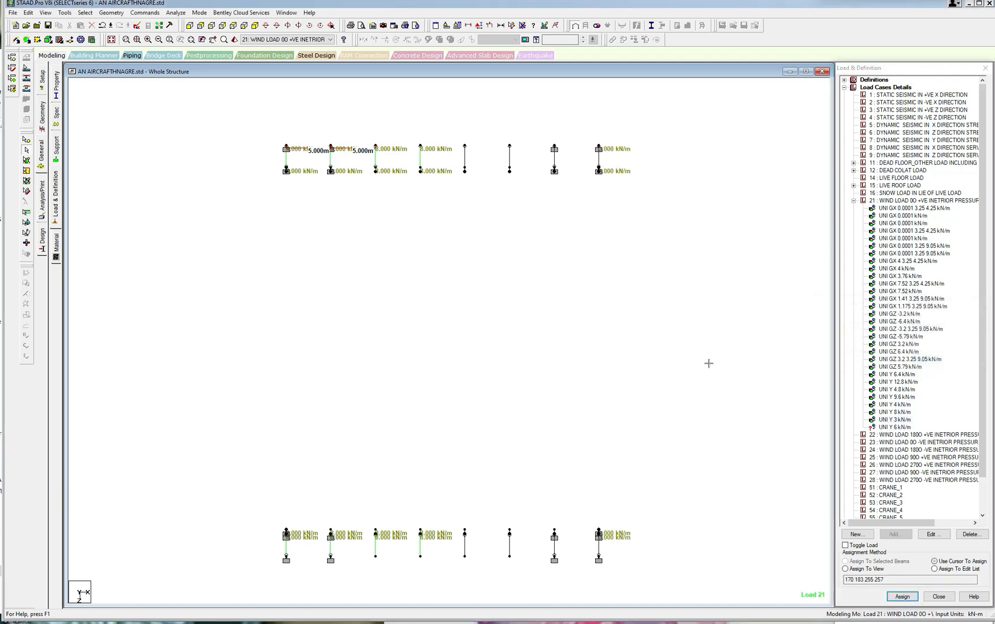
Assign the 6 kN/m local Y uniform load to the three remaining unloaded members in each row.
click(890, 428)
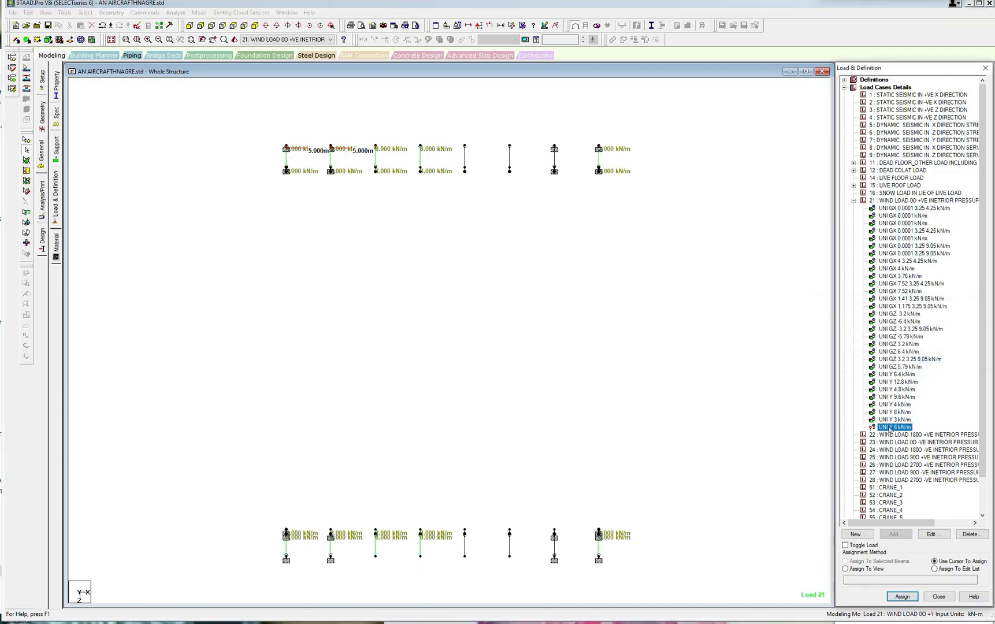
drag(442, 143, 576, 535)
click(846, 561)
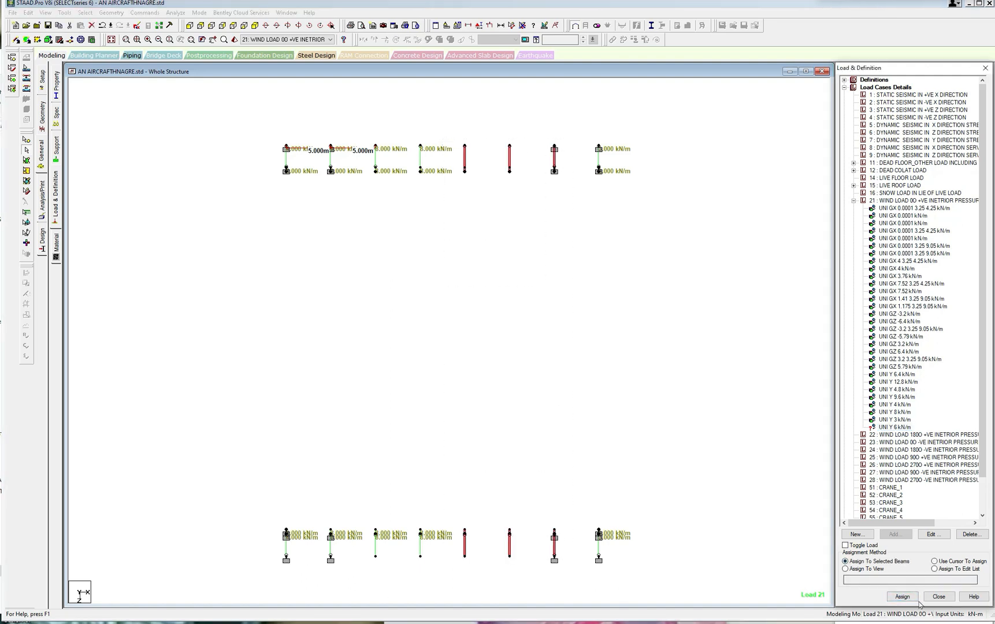
click(902, 596)
click(926, 363)
click(737, 368)
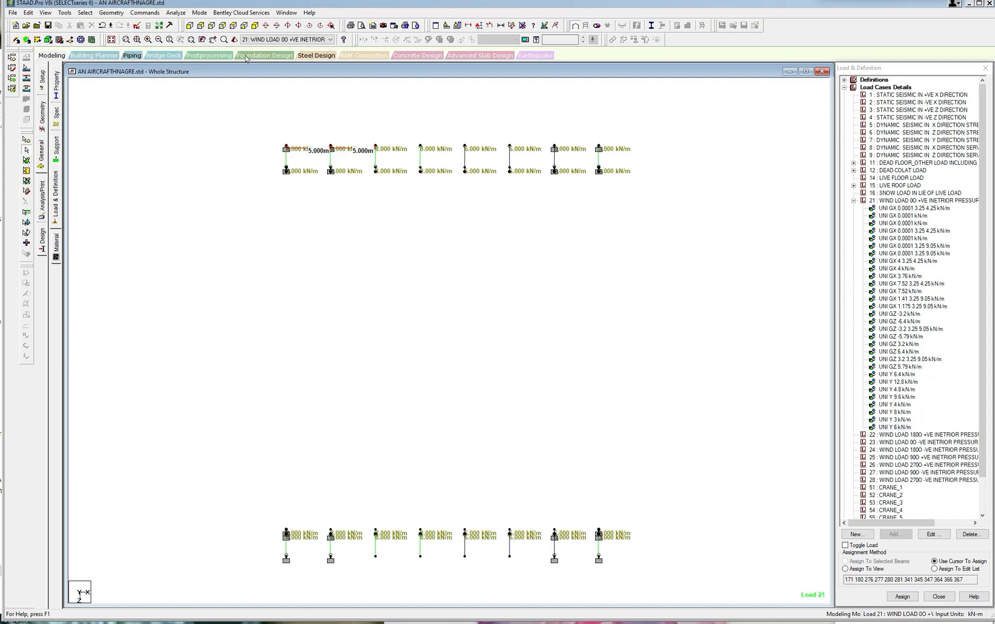
Display the whole structure with its load case 21 loads in the isometric view.
click(254, 26)
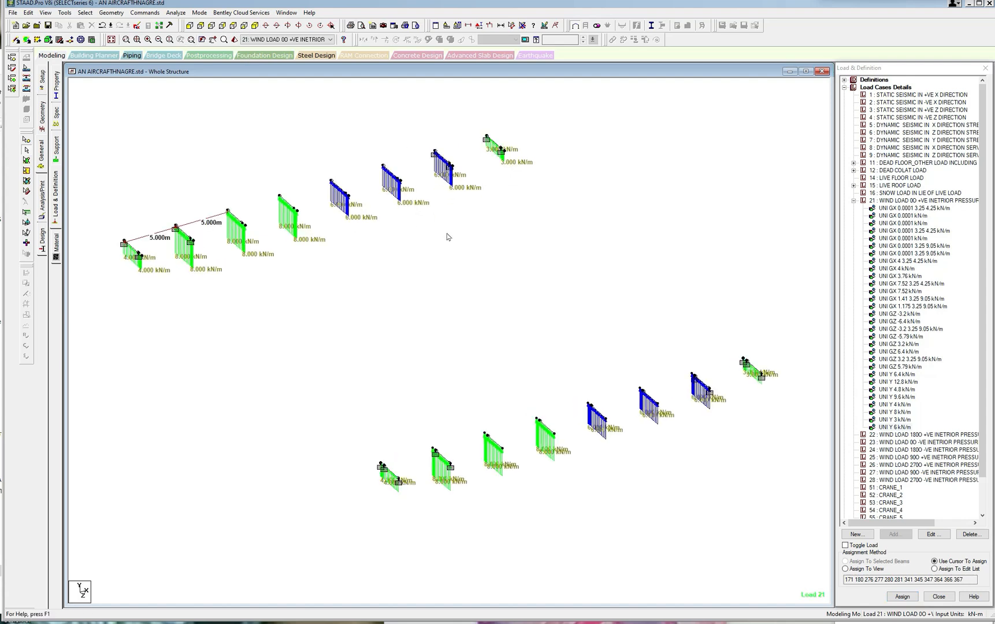
click(45, 13)
click(58, 72)
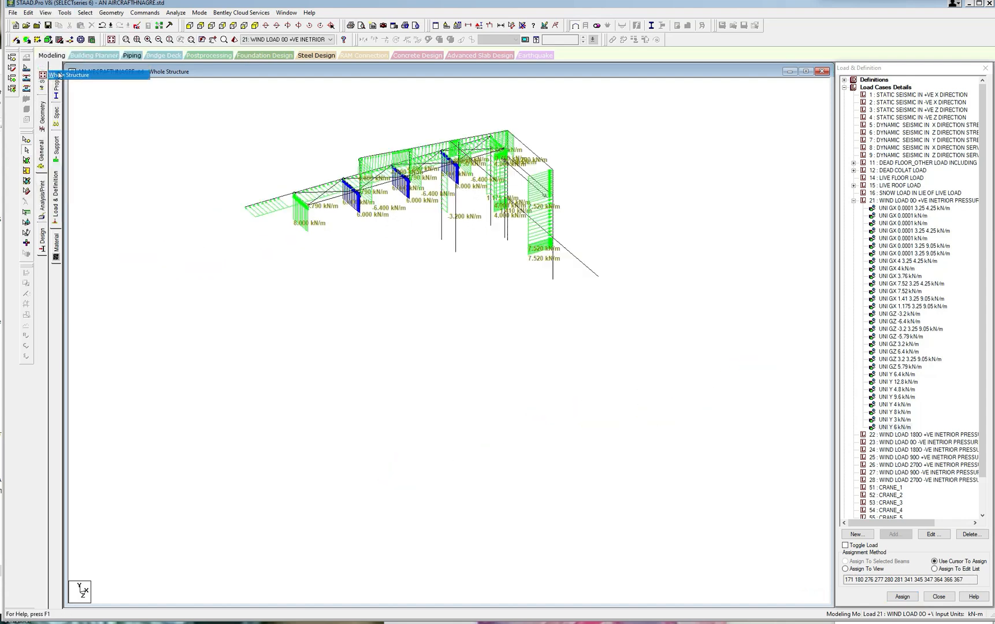
scroll(260, 190, up, 1)
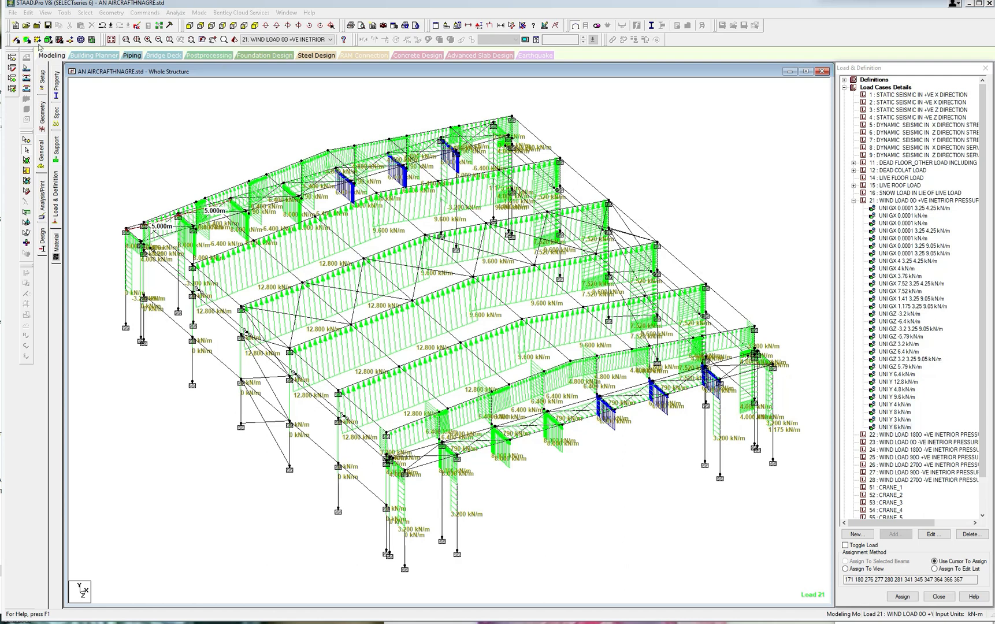
Look up the number of the bracket node on the second frame and cut an X-Z plane section through node 257.
click(29, 141)
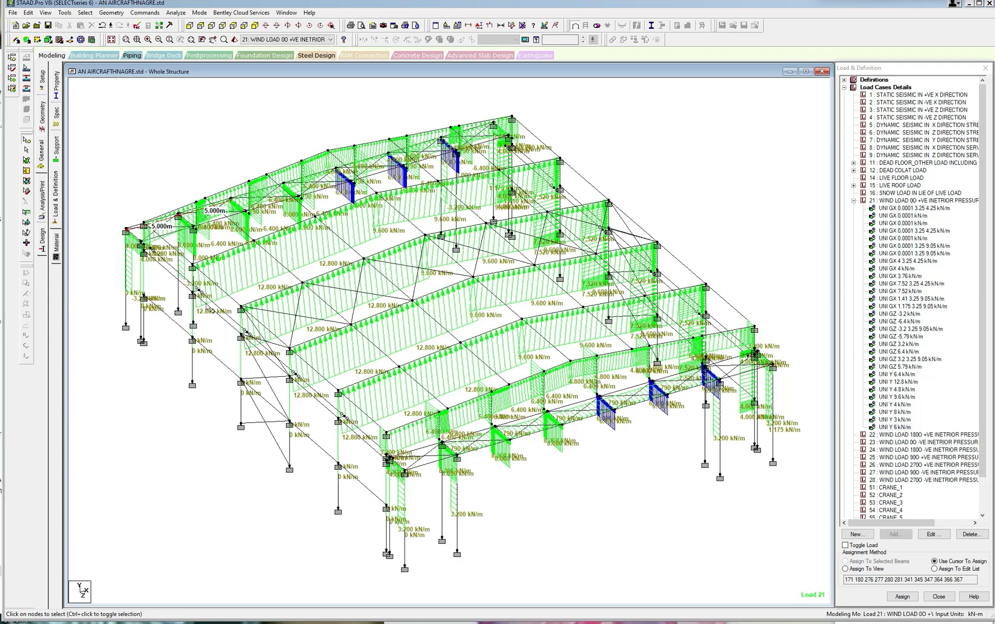
double_click(199, 292)
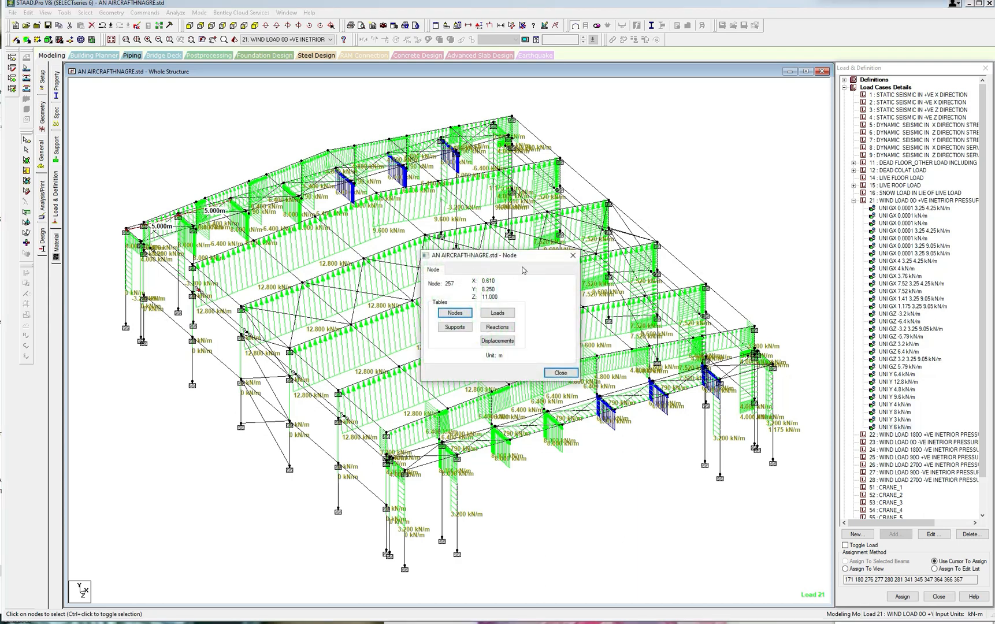
click(567, 258)
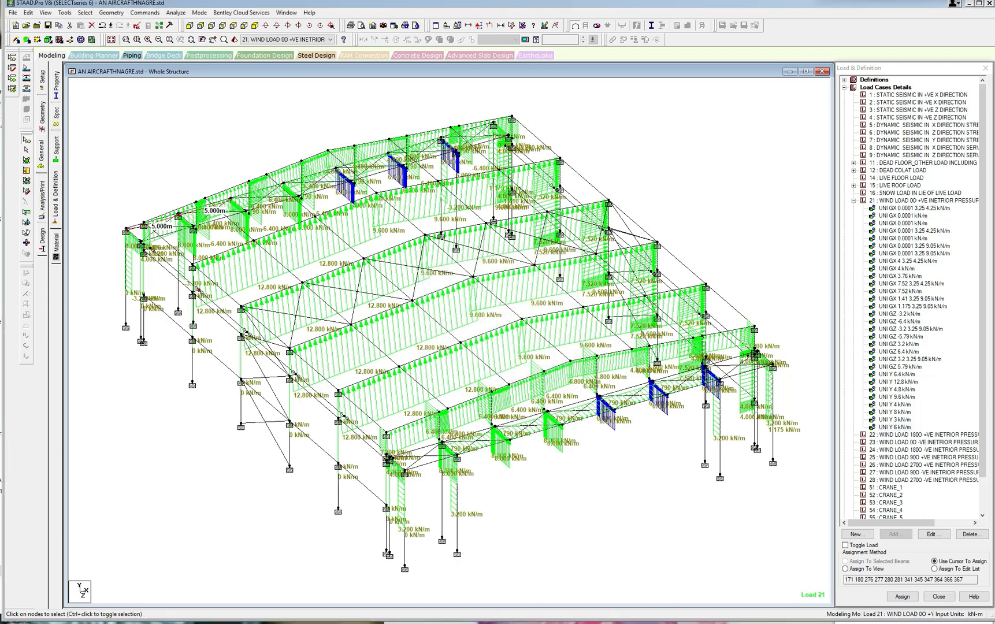
click(86, 13)
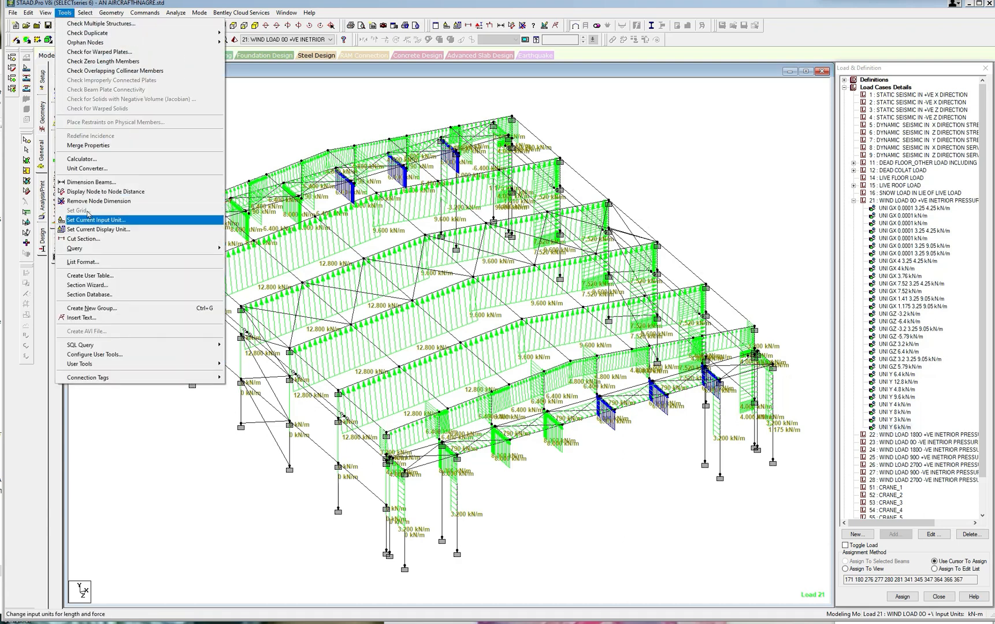
click(90, 239)
click(450, 332)
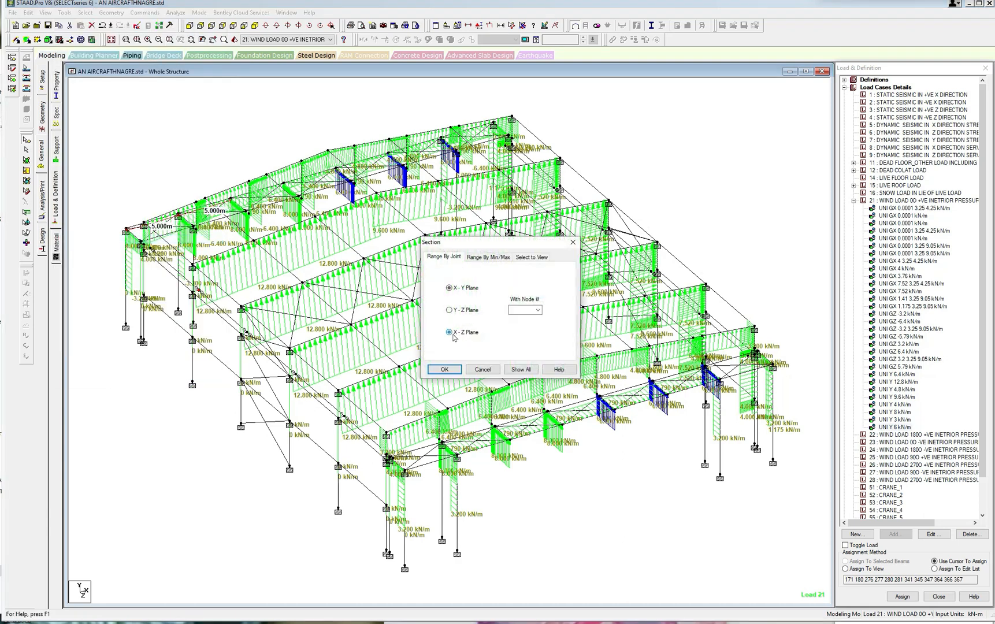
click(517, 309)
text(257)
click(445, 370)
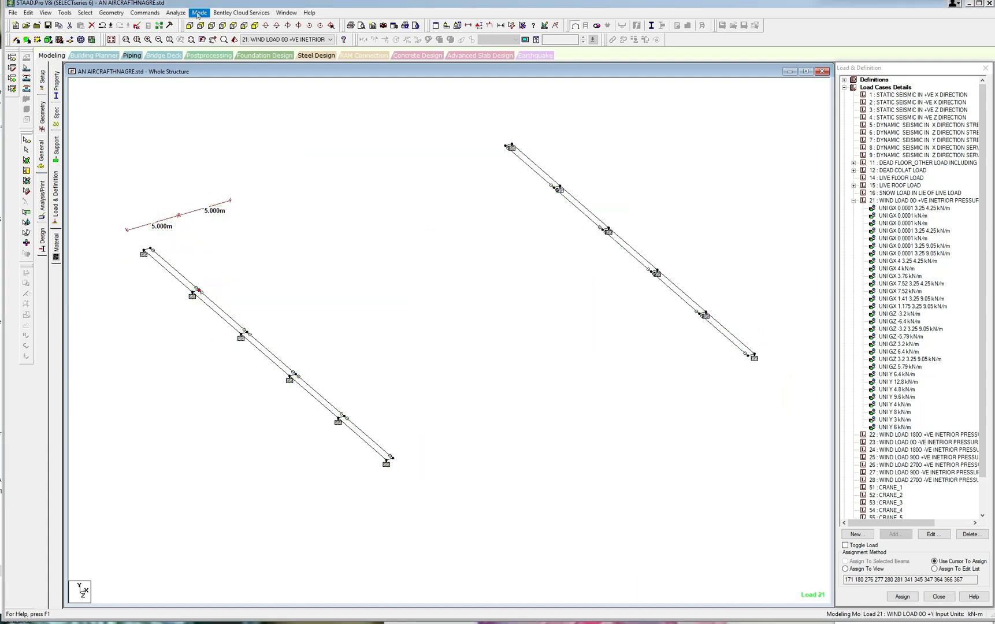
View the sectioned bracket level in plan from above and activate the node-to-node distance tool.
click(243, 27)
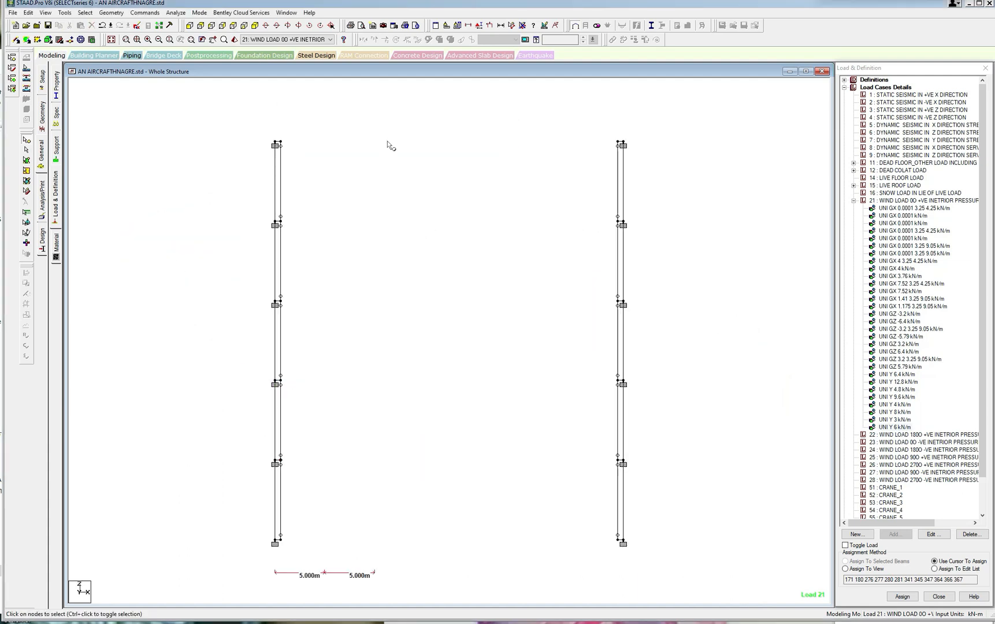
click(513, 26)
scroll(503, 136, down, 1)
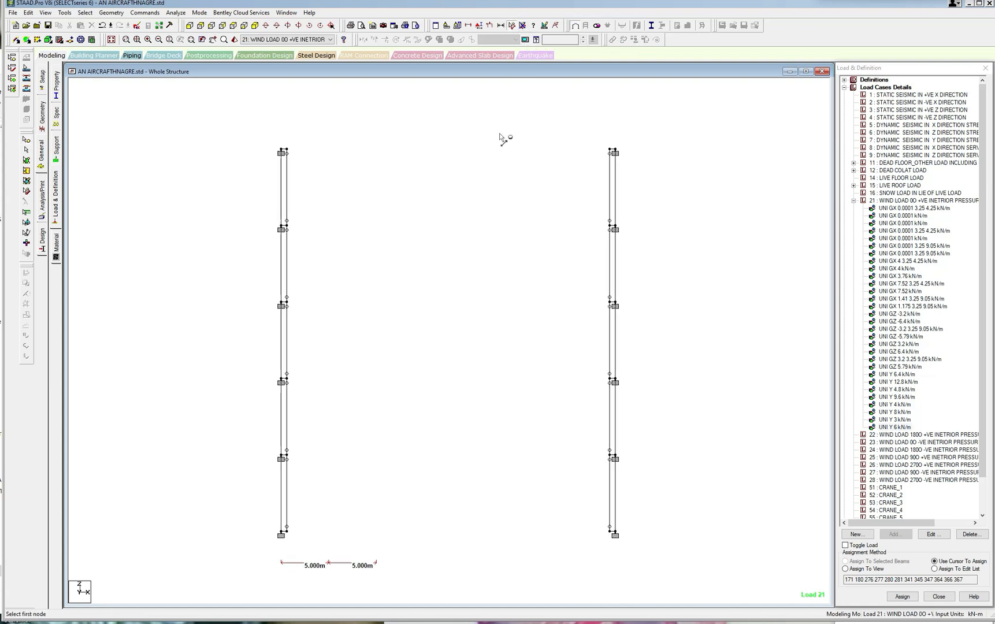
scroll(490, 202, up, 5)
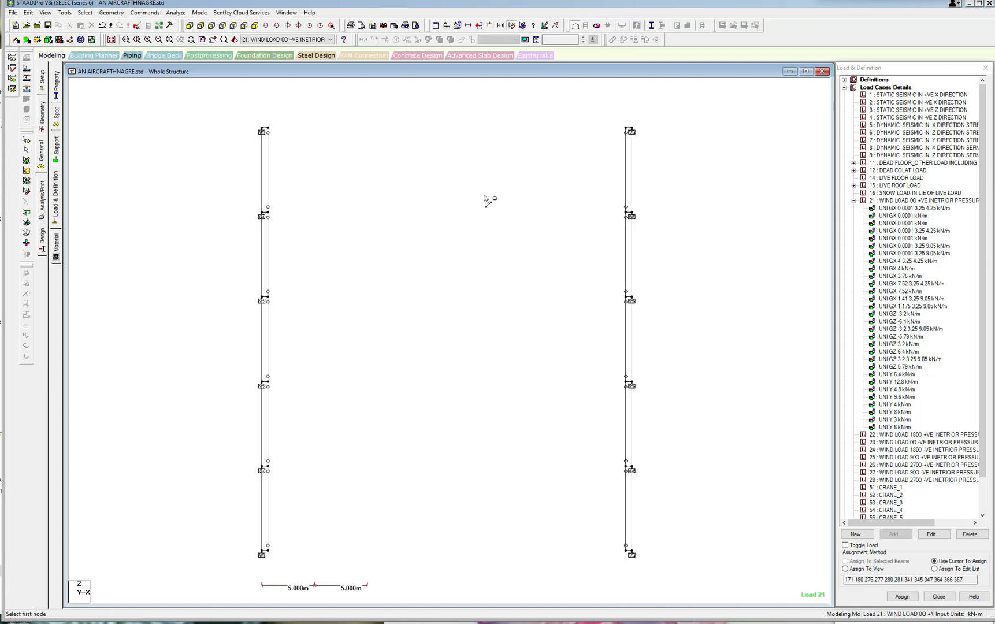
scroll(516, 189, down, 3)
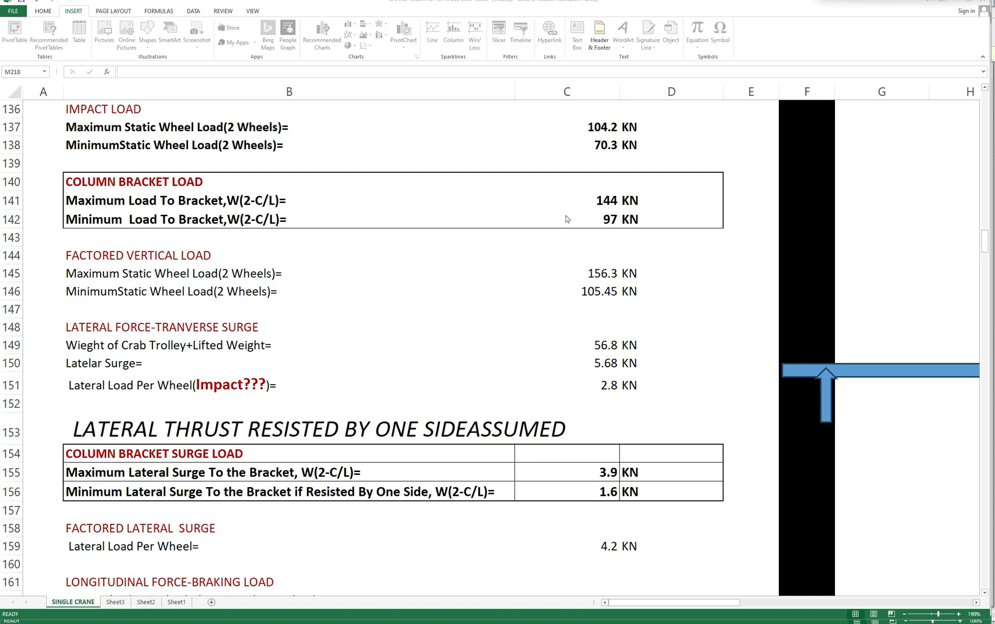
Switch to the Excel SINGLE CRANE sheet and review the column bracket vertical, lateral surge and longitudinal loads.
click(607, 201)
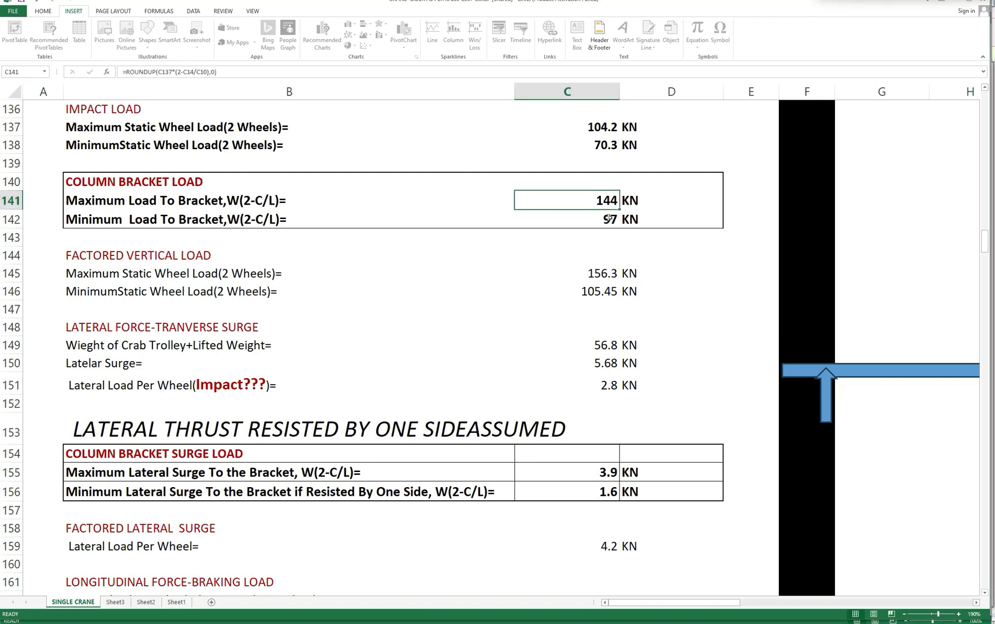
click(609, 218)
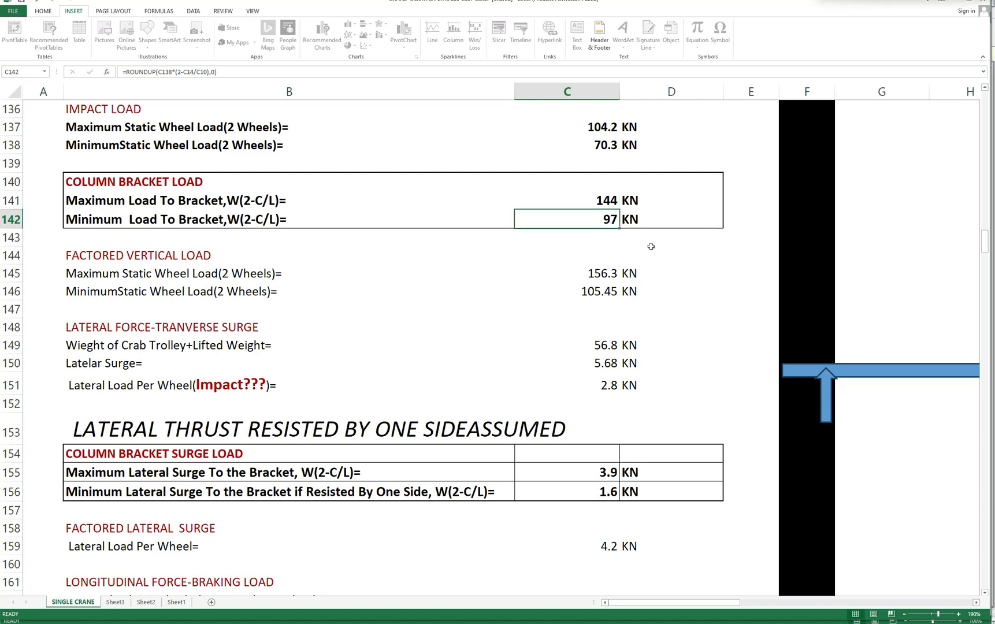
scroll(650, 248, down, 2)
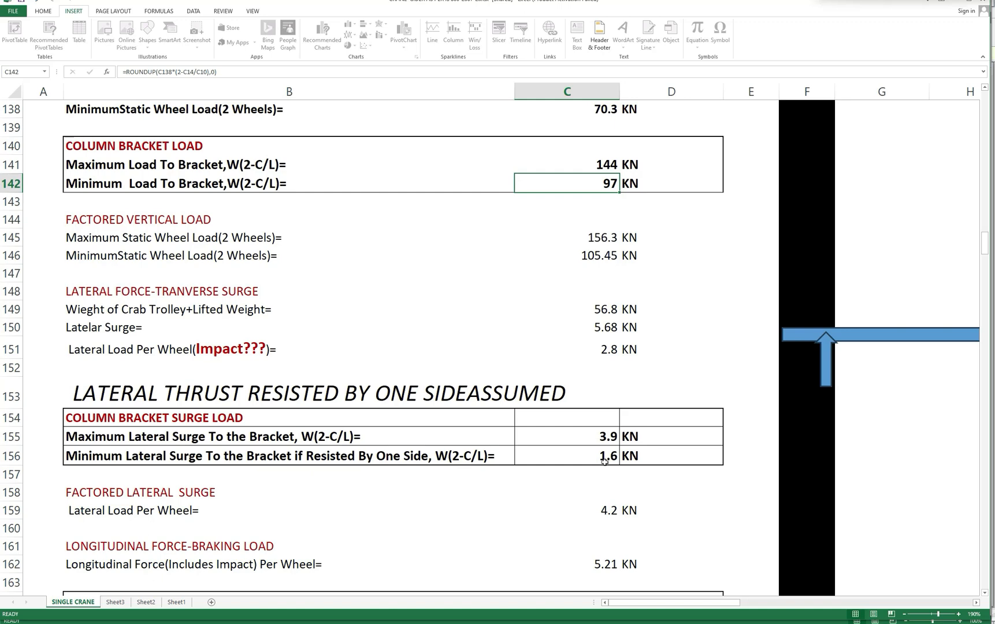
scroll(605, 461, down, 3)
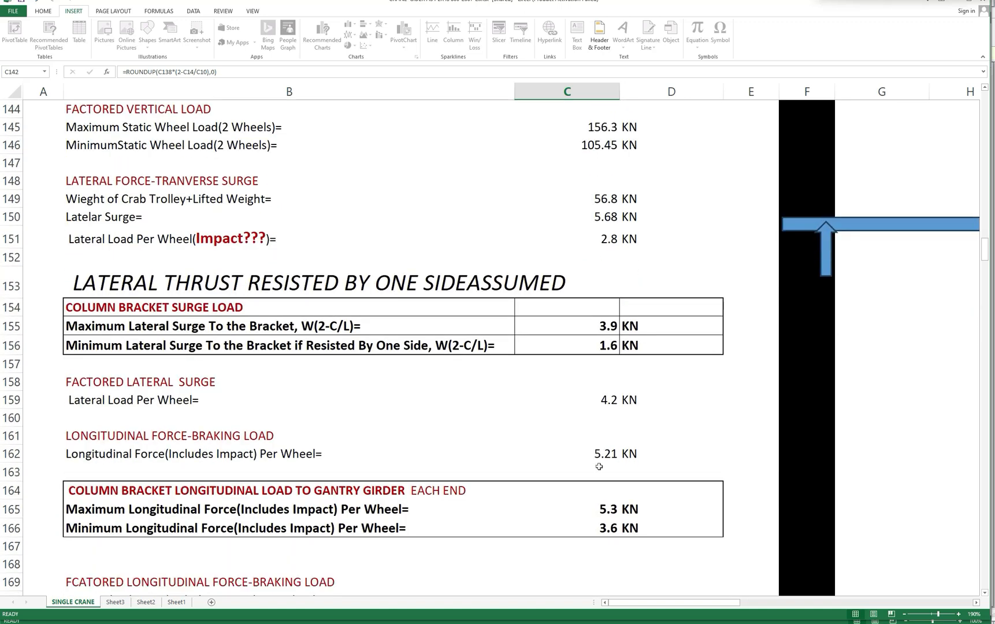
click(601, 473)
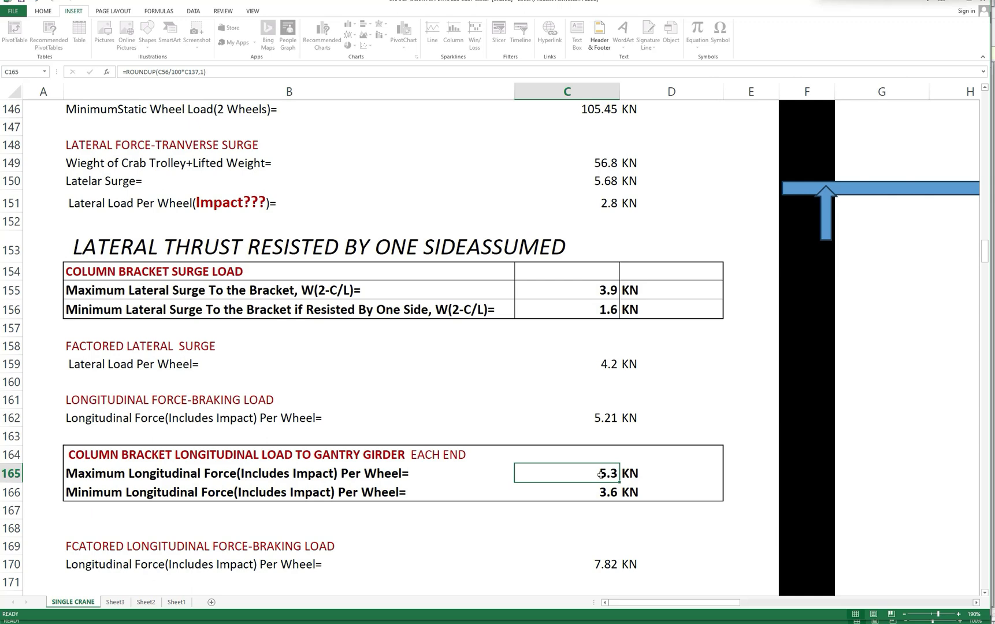
Compare the maximum and minimum column bracket longitudinal forces per wheel in the crane calculation.
click(610, 492)
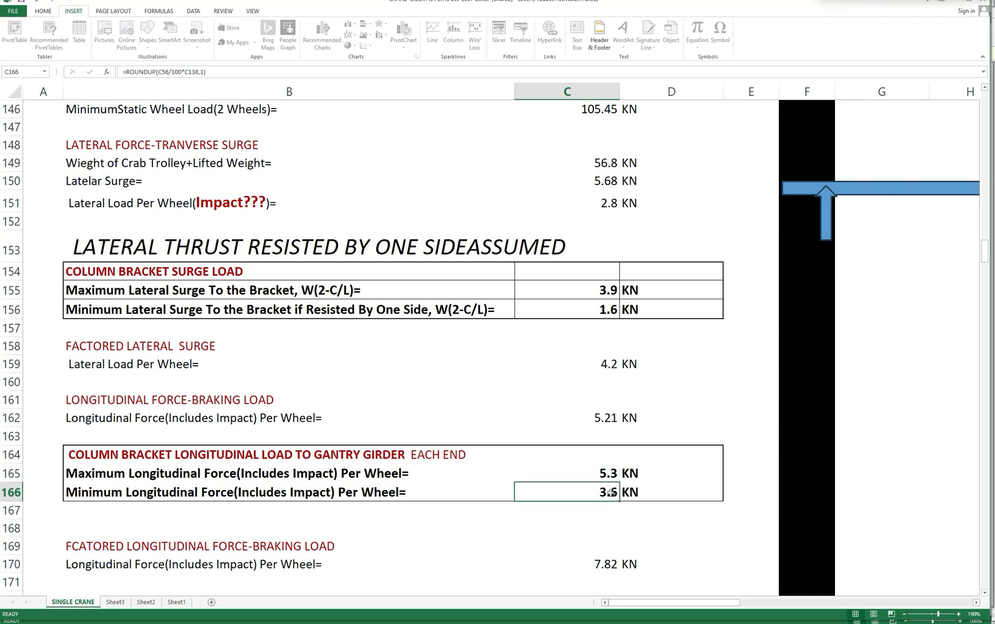
click(612, 477)
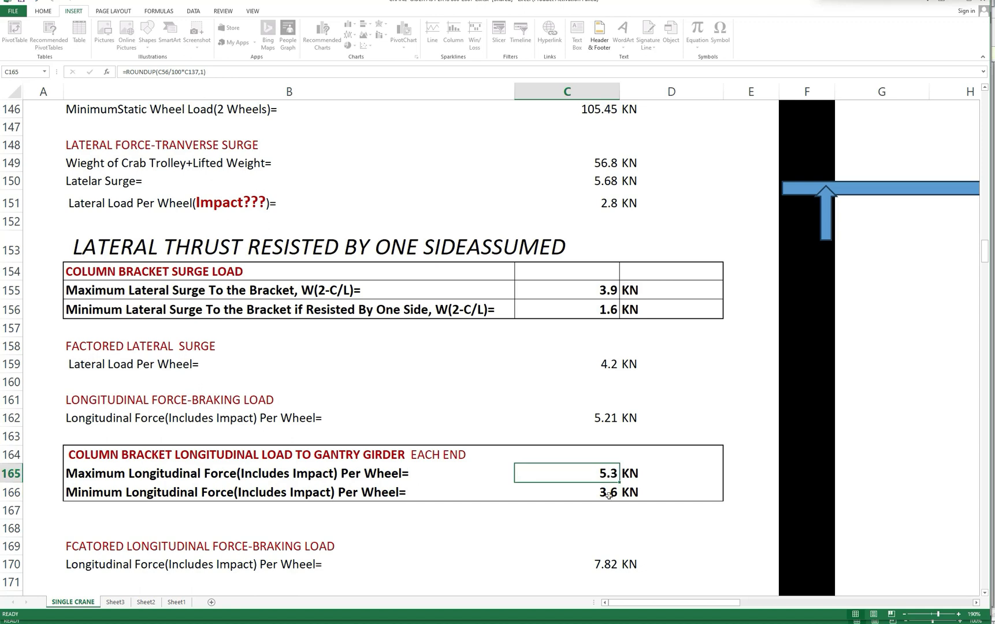
click(609, 495)
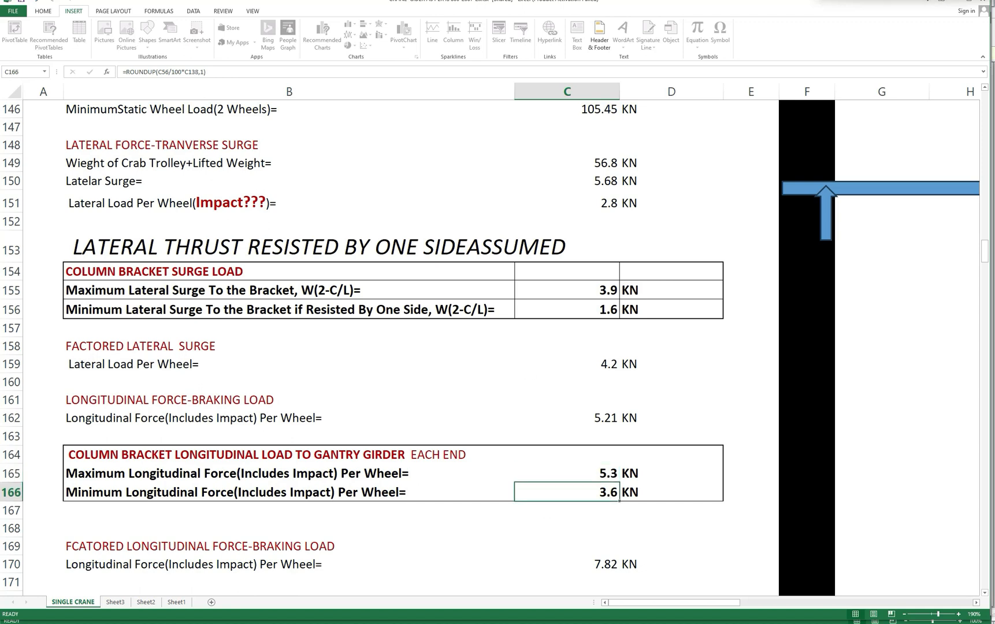
Switch to the Book3 crane load diagrams and review the FY, FZ and FX bracket forces of arrangement 1.
click(956, 2)
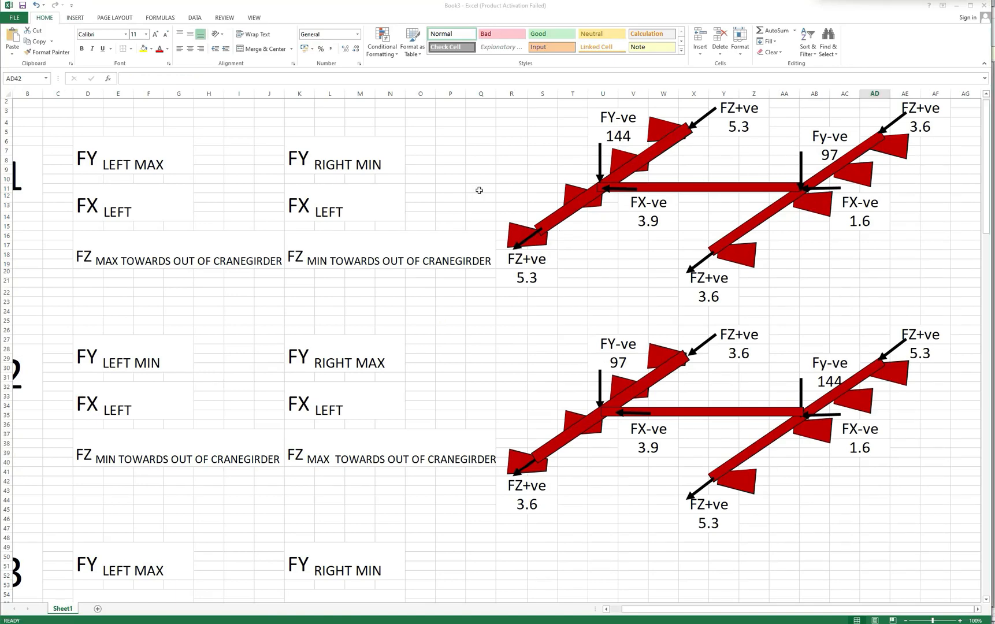
scroll(482, 198, up, 1)
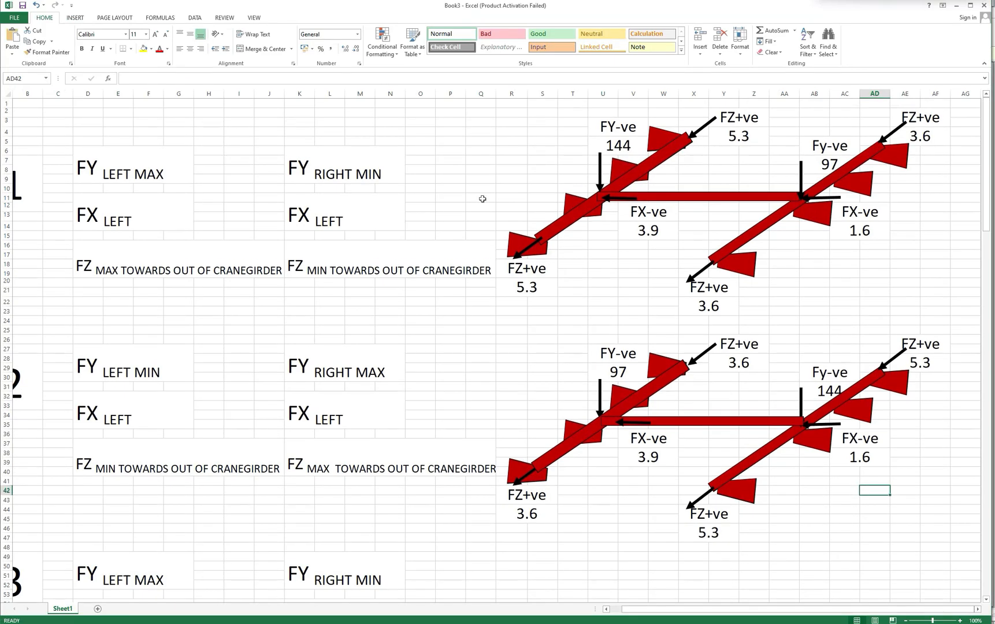
click(612, 146)
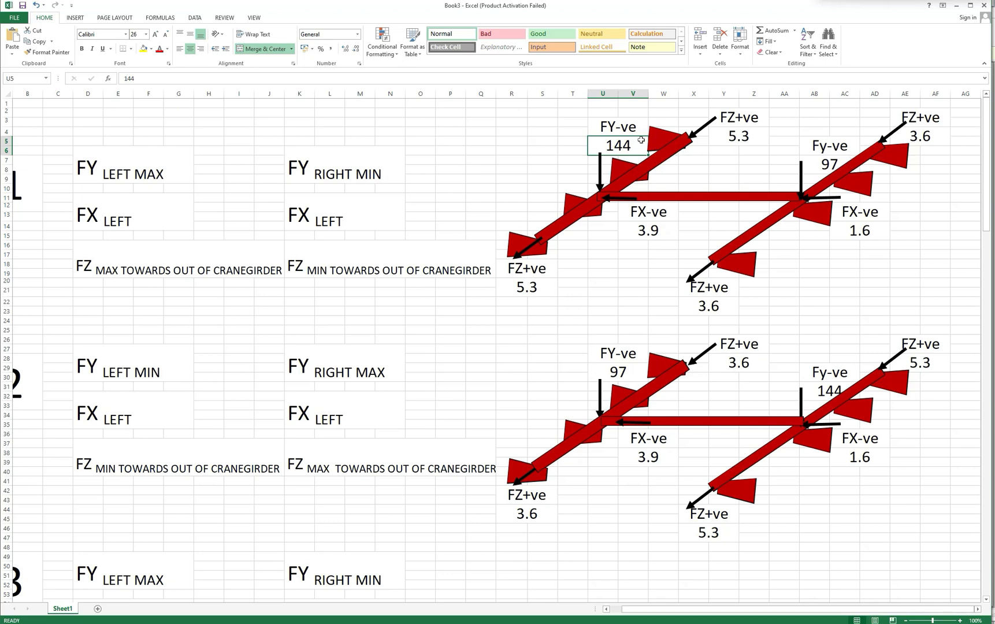
click(829, 145)
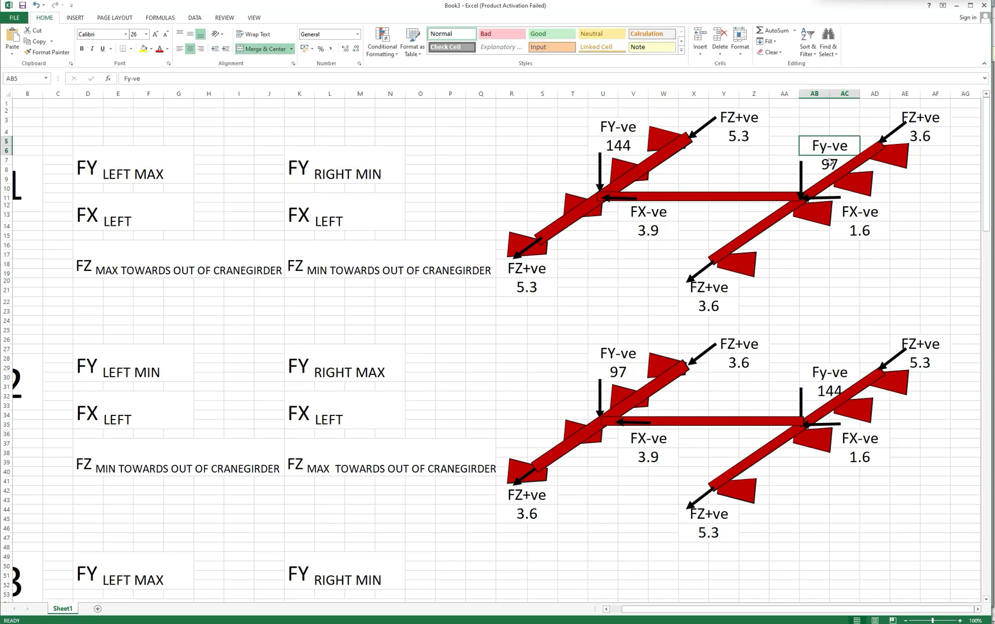
click(526, 284)
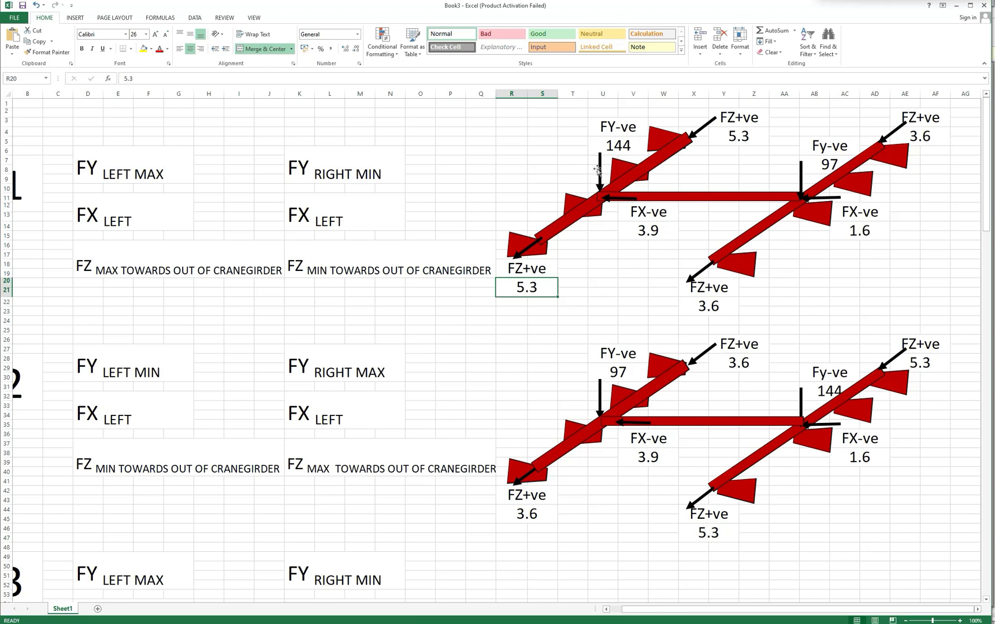
click(724, 309)
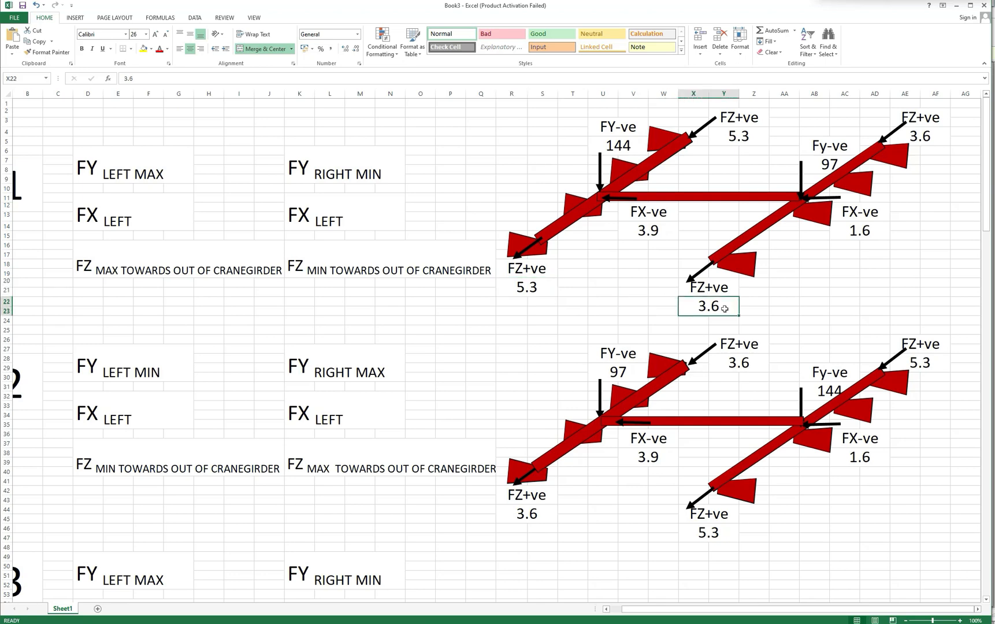
click(662, 232)
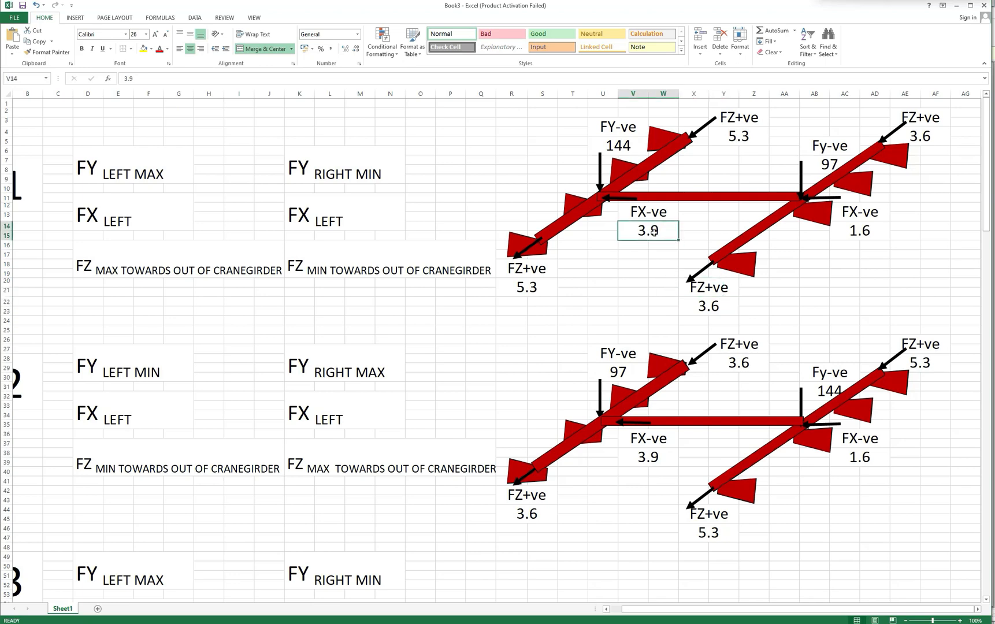
click(638, 200)
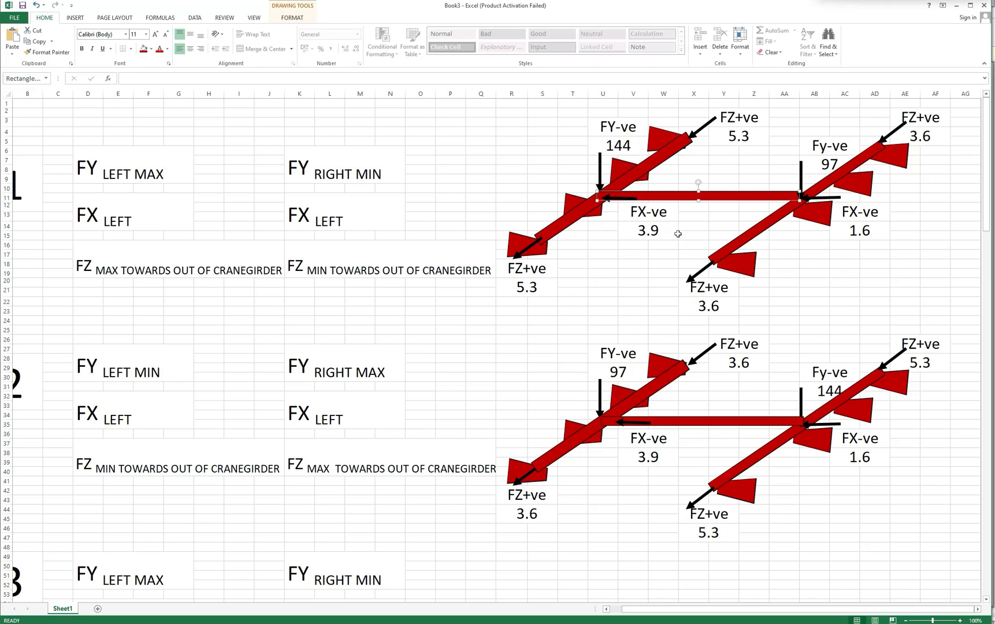
click(870, 233)
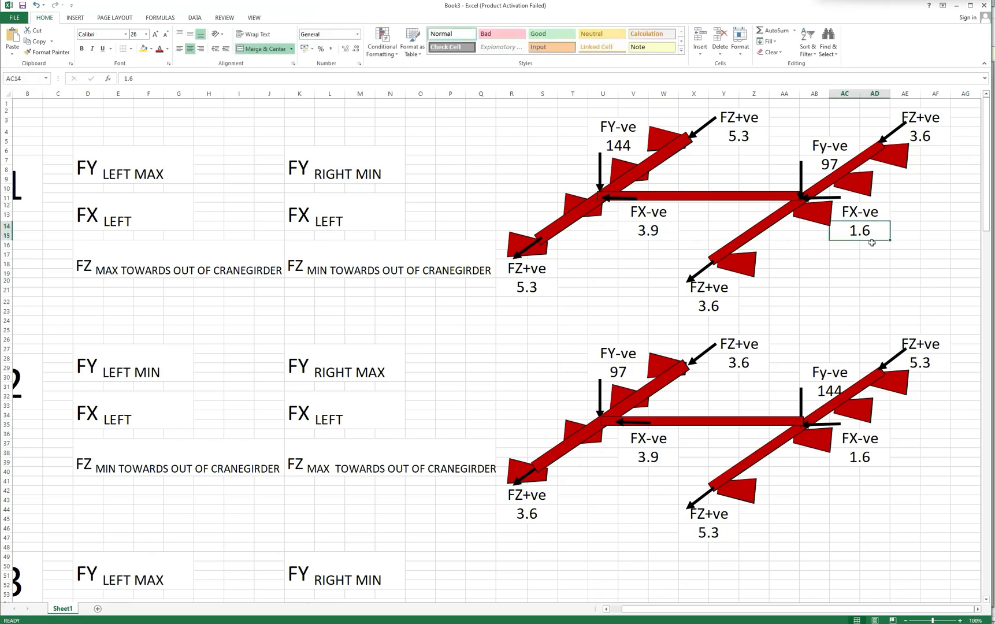
Compare the vertical and lateral bracket forces of crane arrangement 2 with those of arrangement 1.
scroll(805, 347, down, 2)
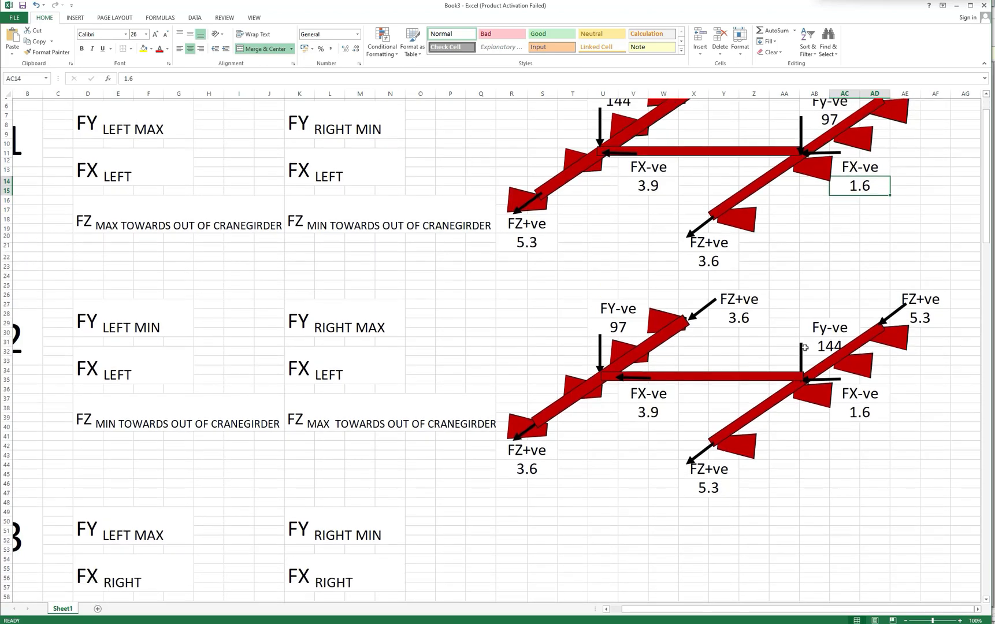
scroll(805, 347, up, 1)
scroll(805, 347, down, 2)
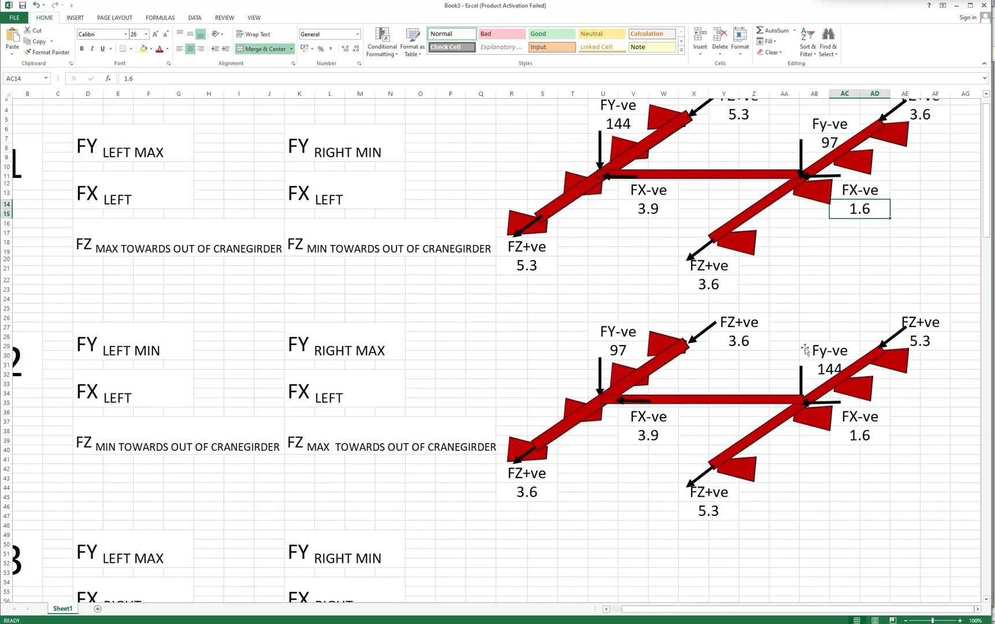
click(621, 312)
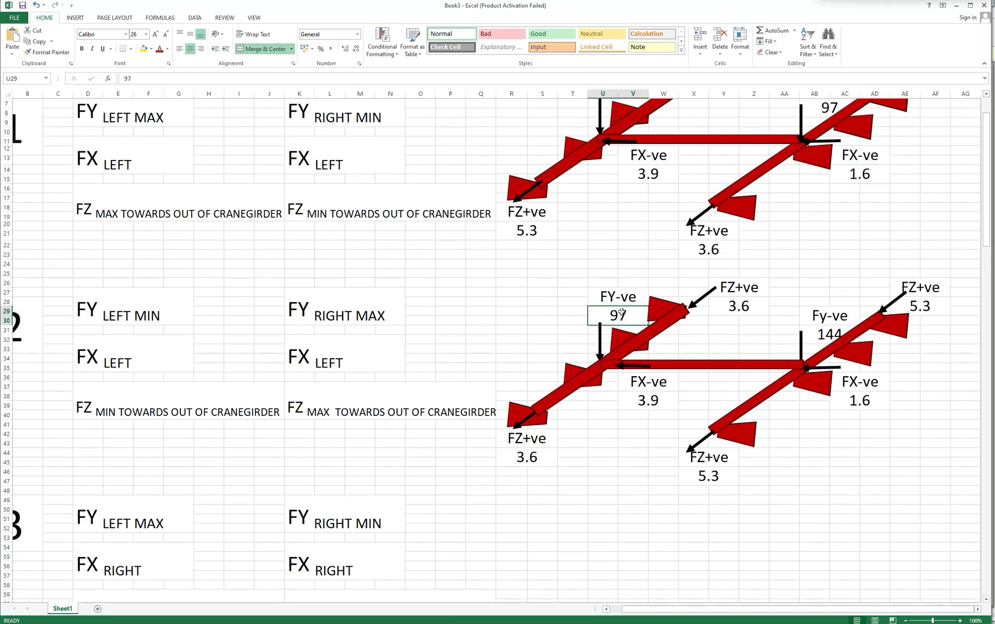
scroll(623, 314, up, 1)
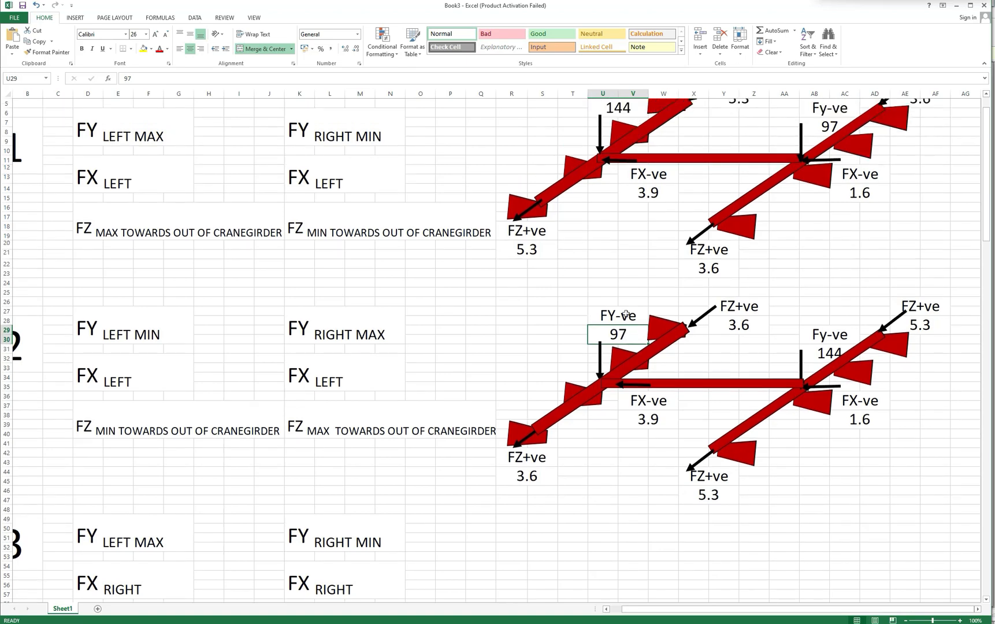
scroll(626, 314, up, 1)
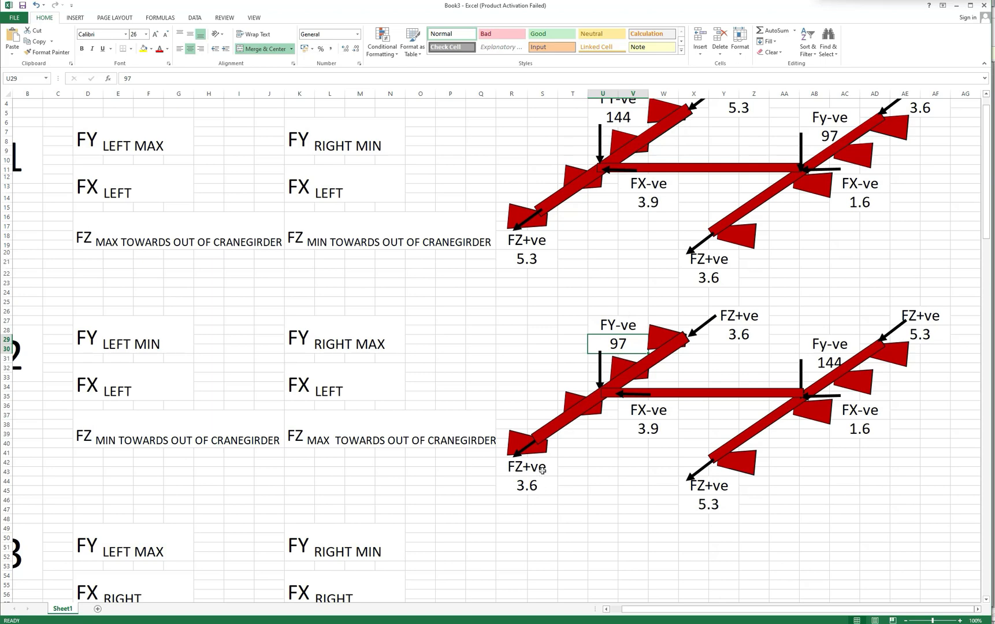
click(653, 415)
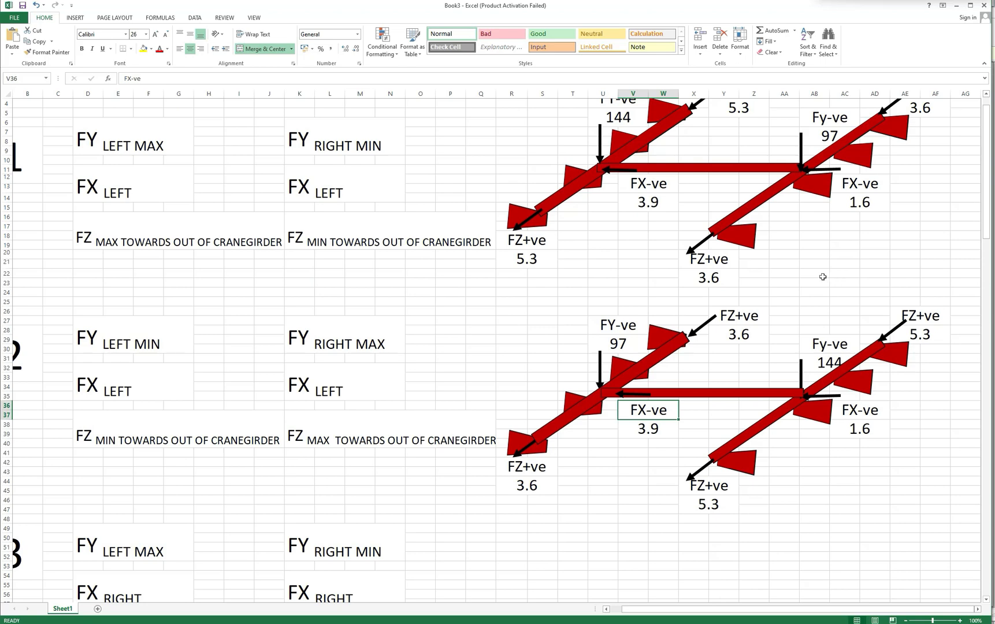
scroll(819, 278, down, 1)
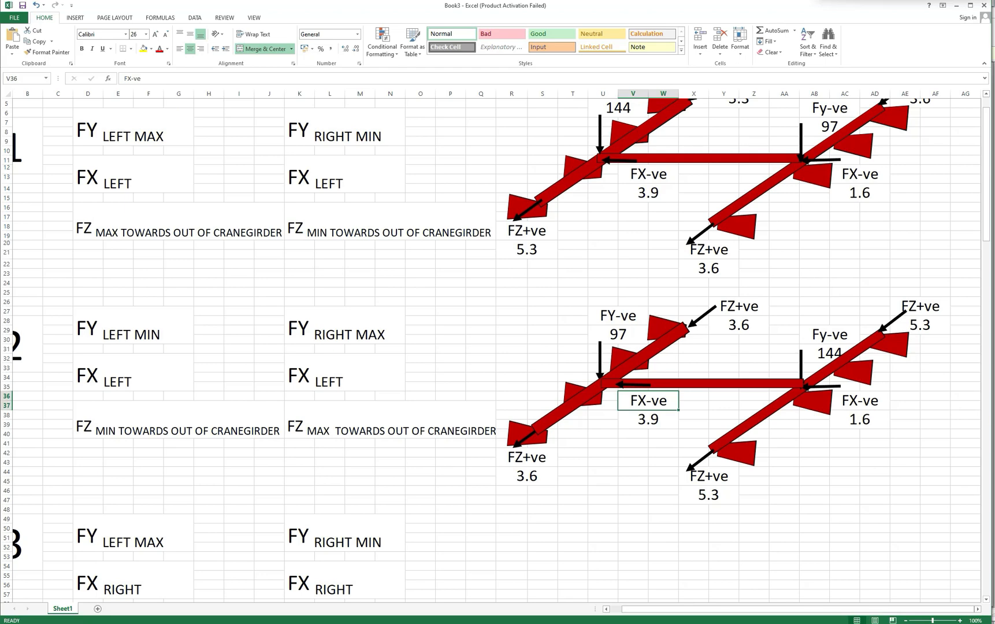
Switch to STAAD.Pro, activate load case 51 CRANE_1 and select the inner bracket nodes along the left column line.
click(329, 623)
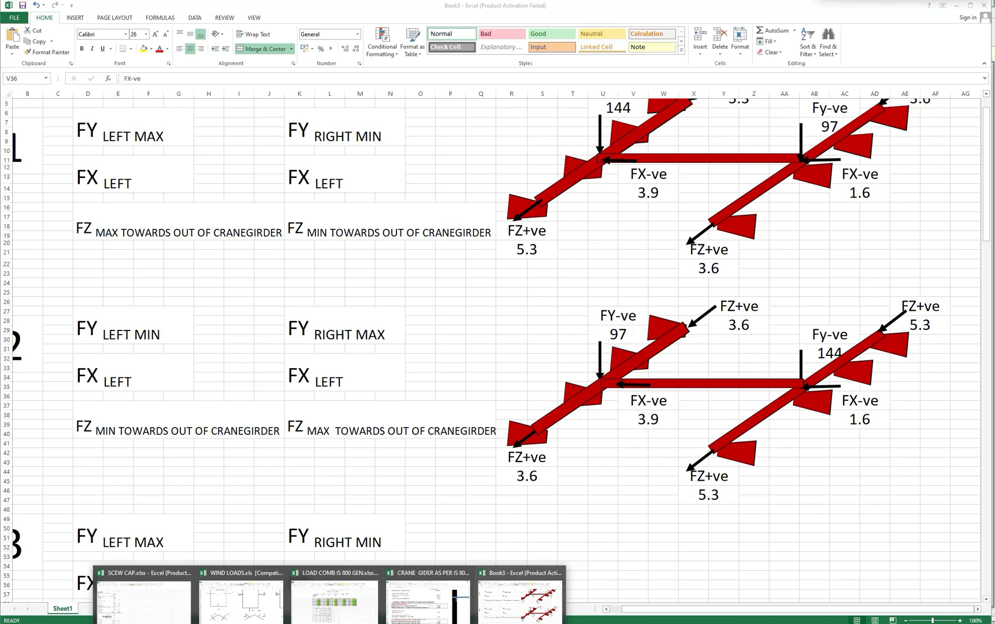
click(358, 623)
scroll(384, 448, up, 1)
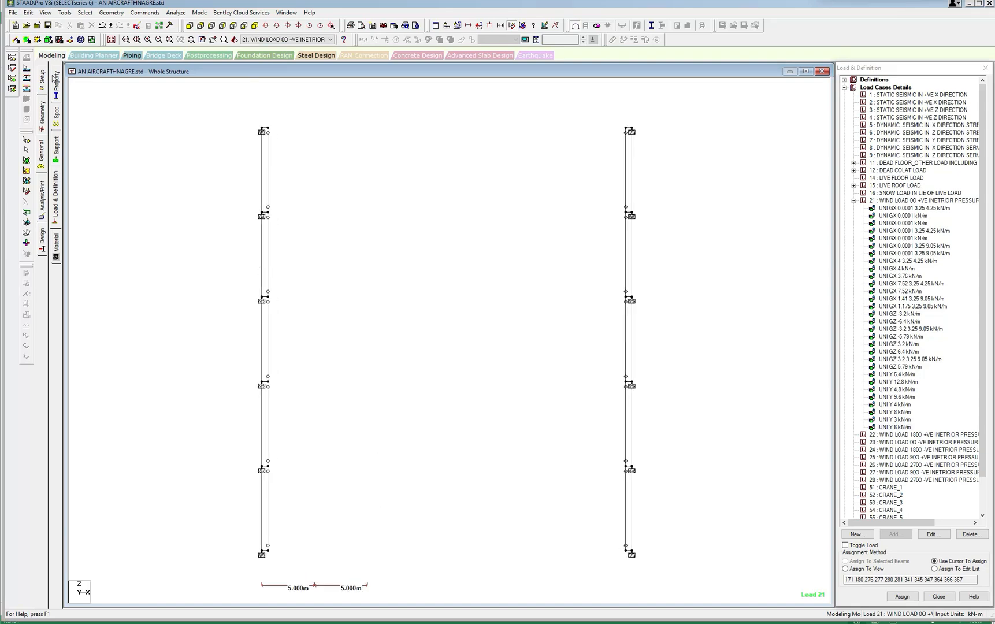
click(58, 207)
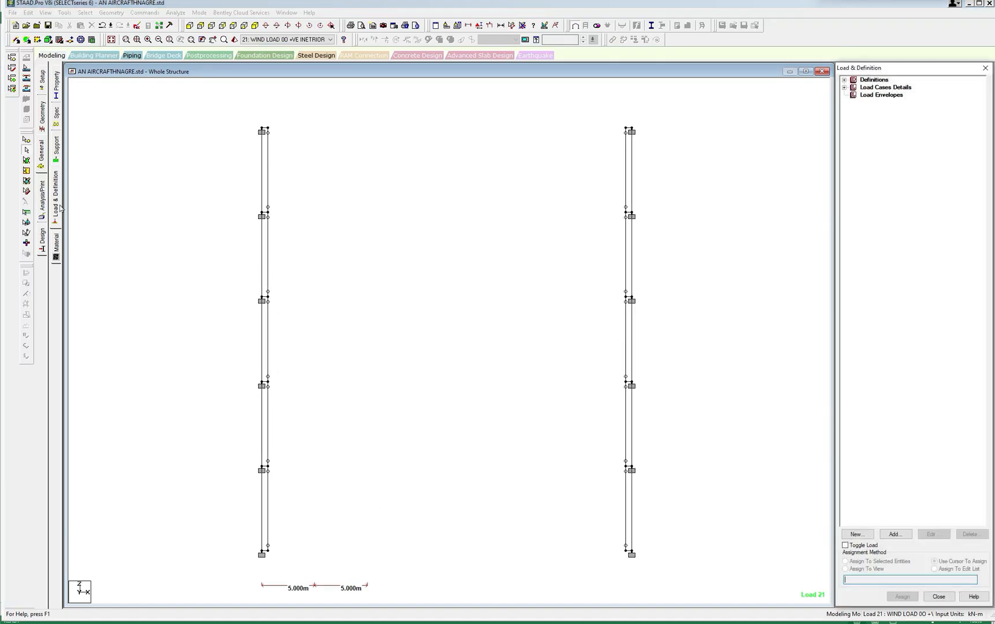
click(845, 88)
click(885, 262)
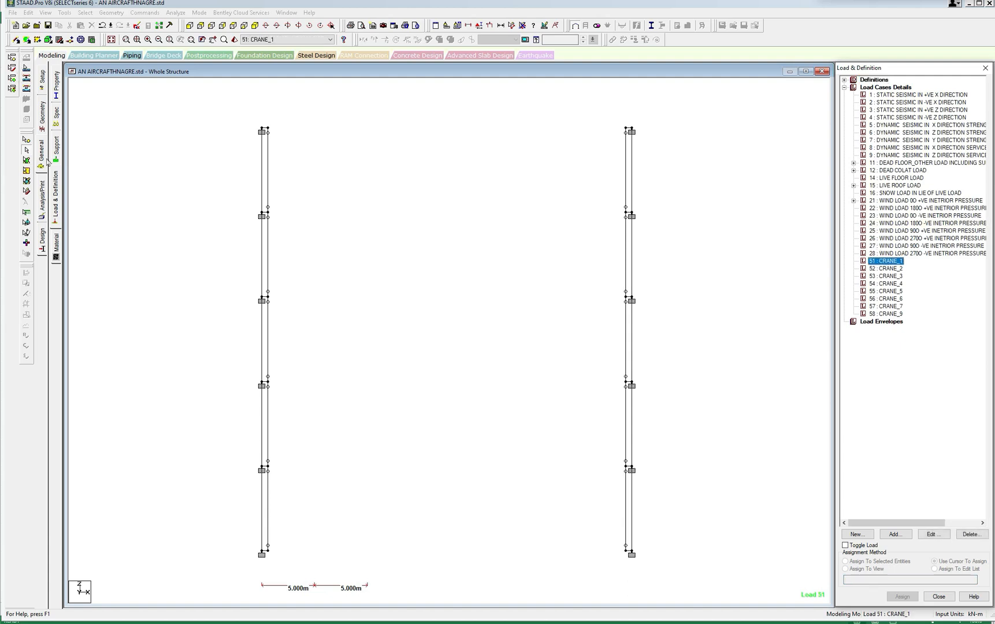
click(26, 139)
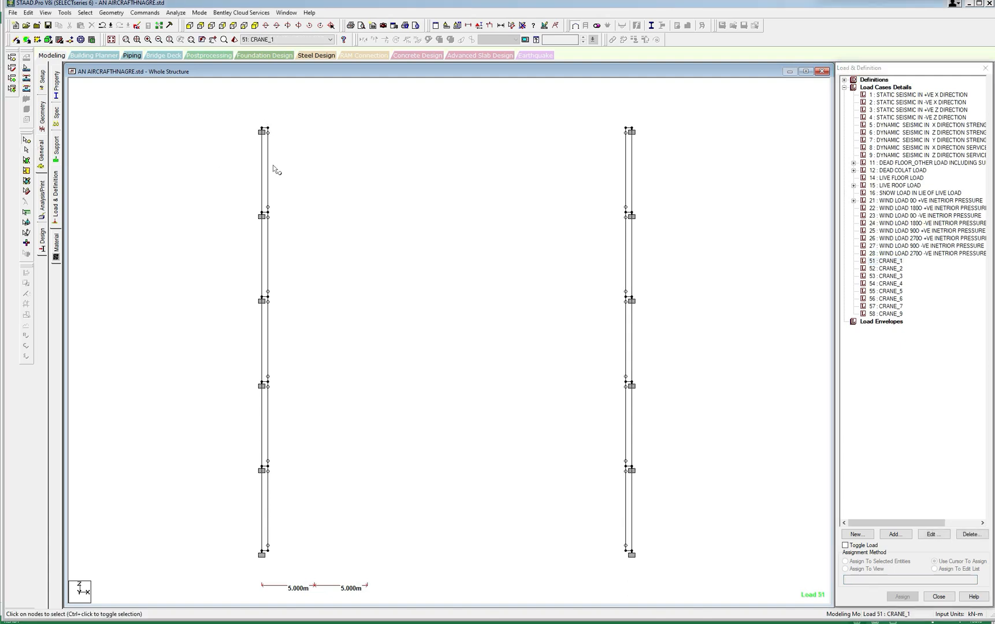
drag(267, 119, 318, 561)
Add uniform member forces of -144 kN/m and -97 kN/m in the GY direction to load case 51 CRANE_1.
click(902, 535)
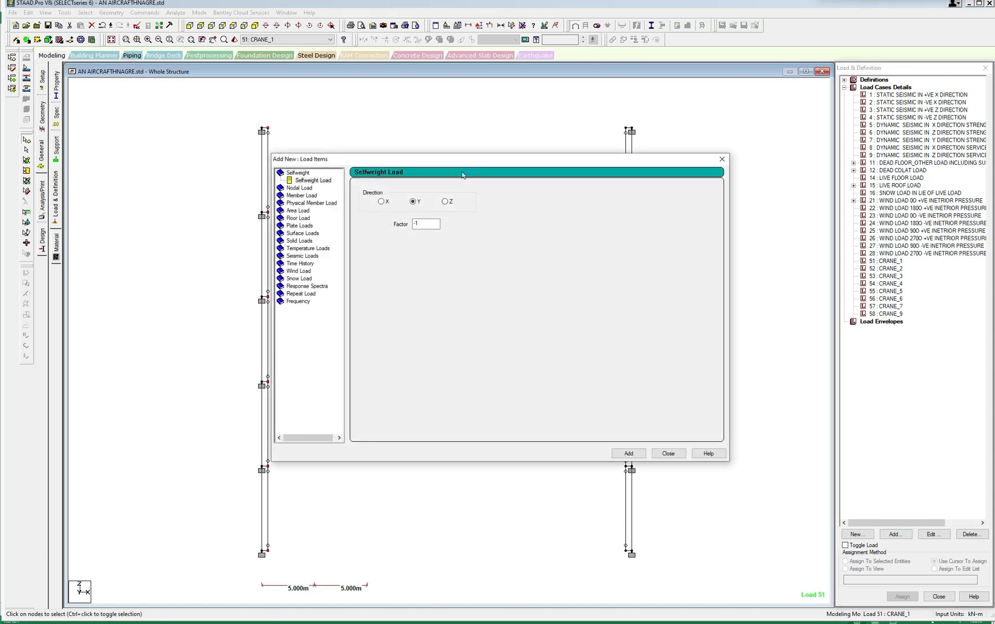
drag(481, 161, 556, 167)
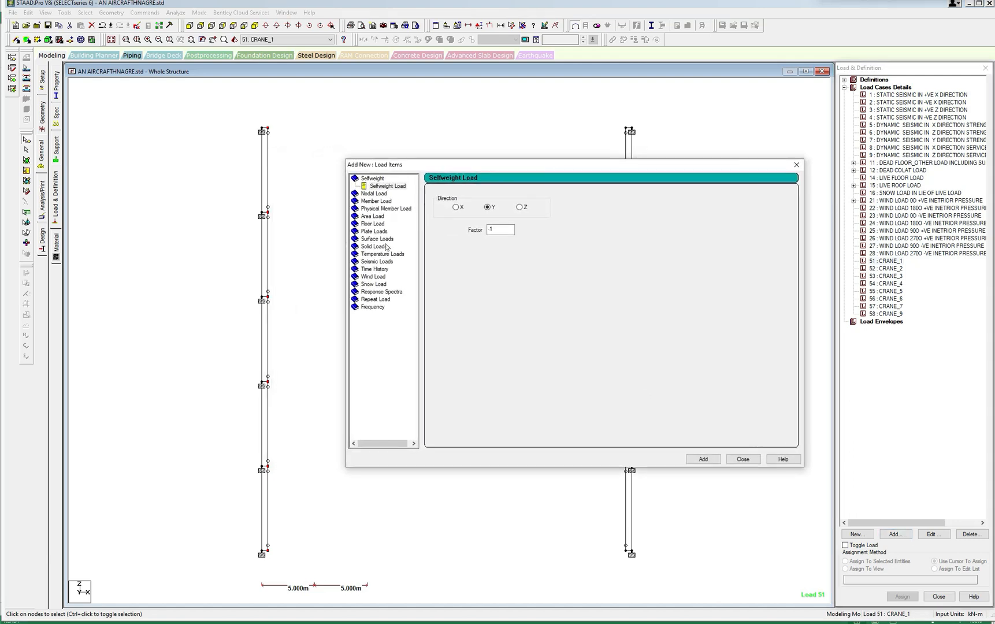
click(377, 201)
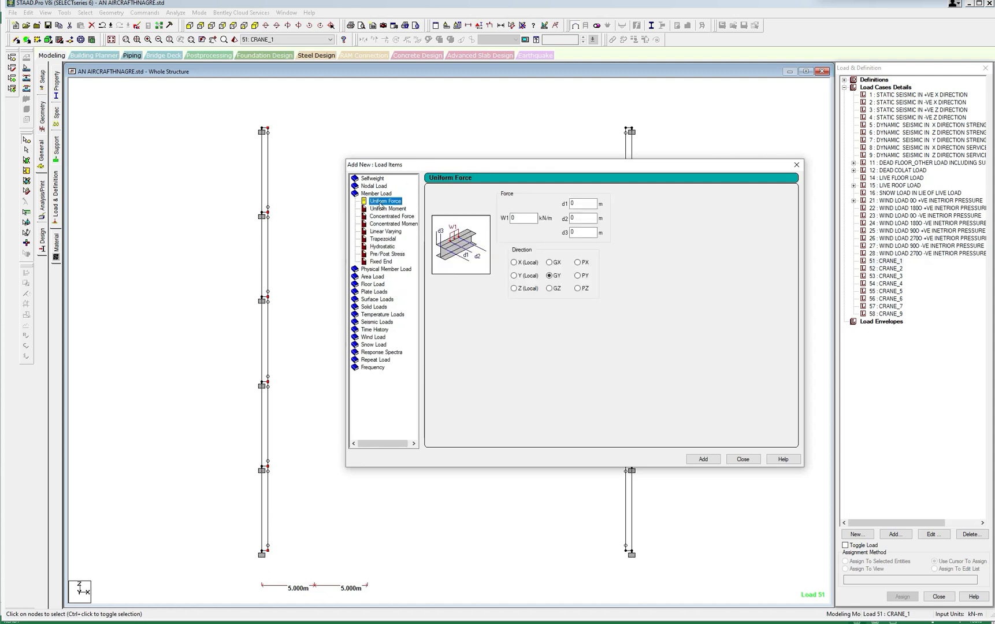
double_click(514, 218)
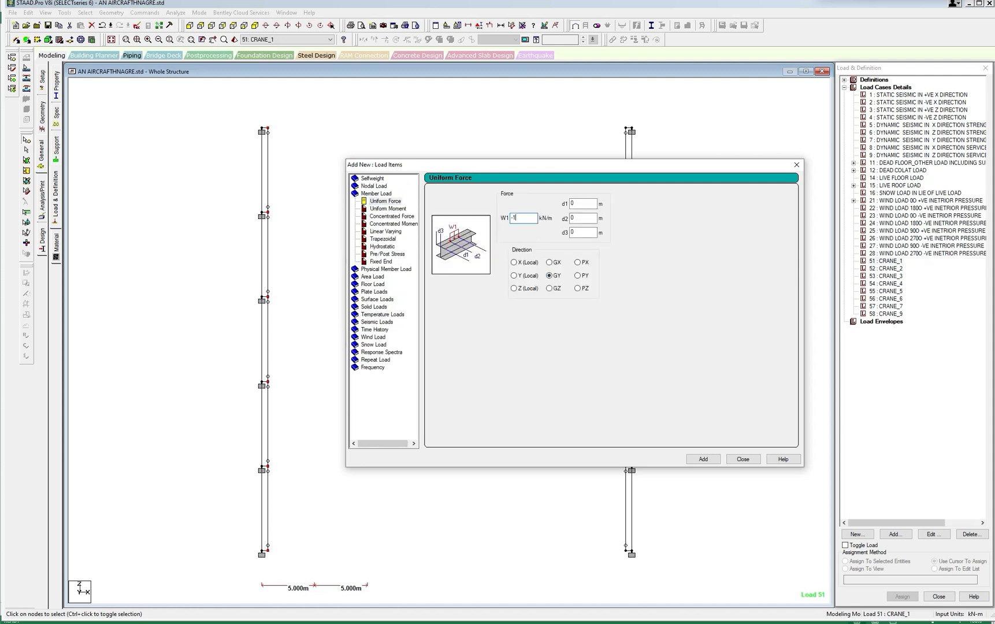
click(702, 459)
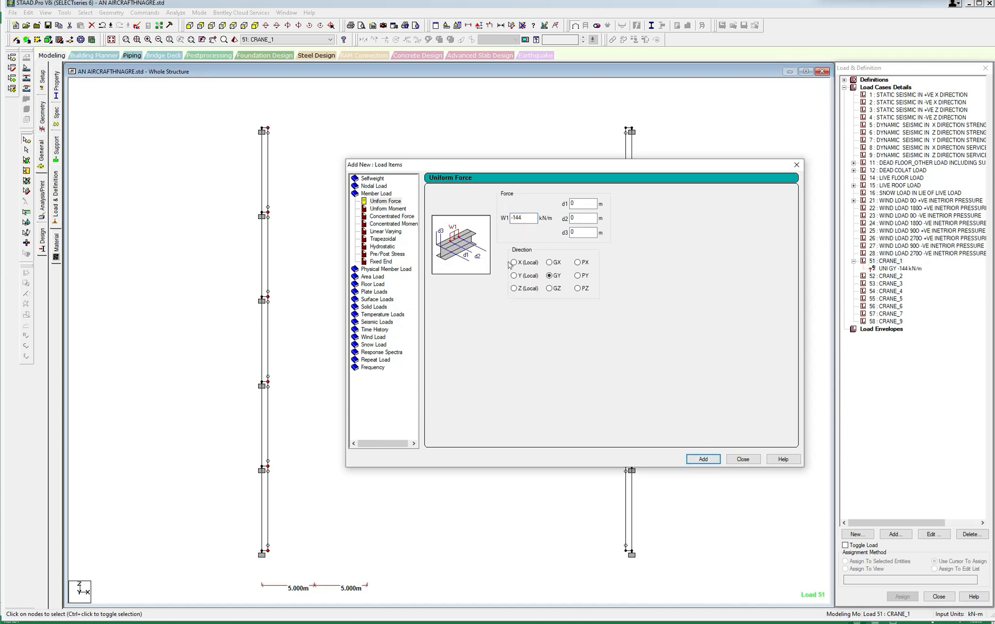
double_click(511, 219)
click(701, 458)
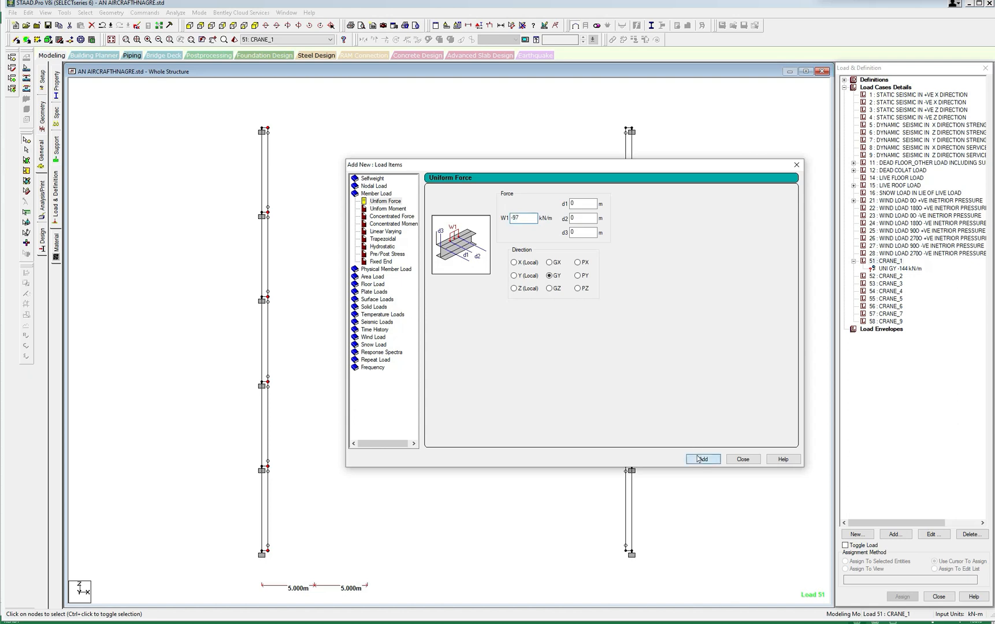
click(735, 459)
Delete both uniform GY member forces from load case 51 CRANE_1.
click(882, 269)
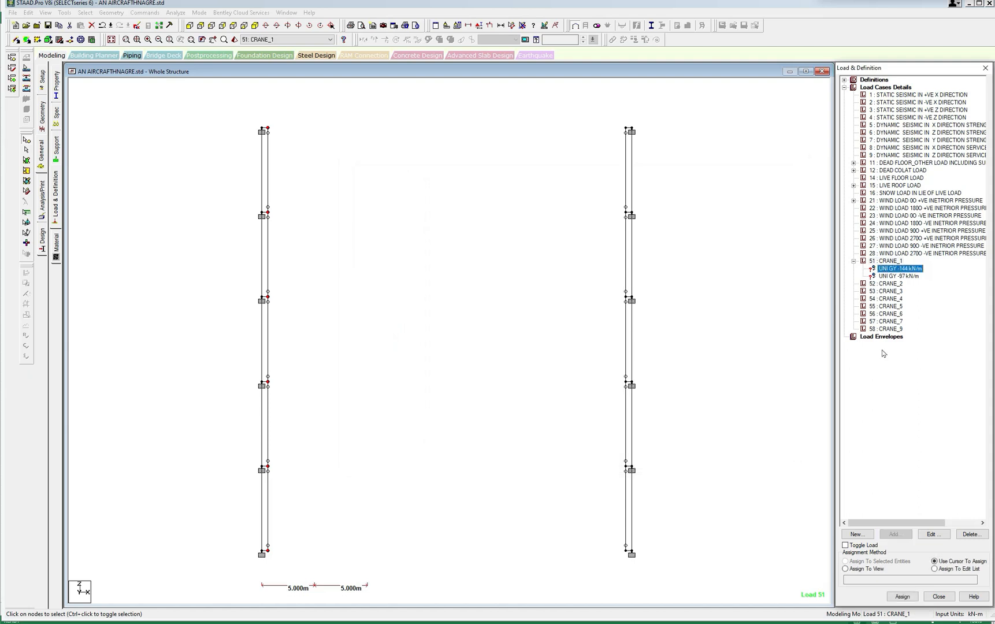
click(972, 534)
click(902, 269)
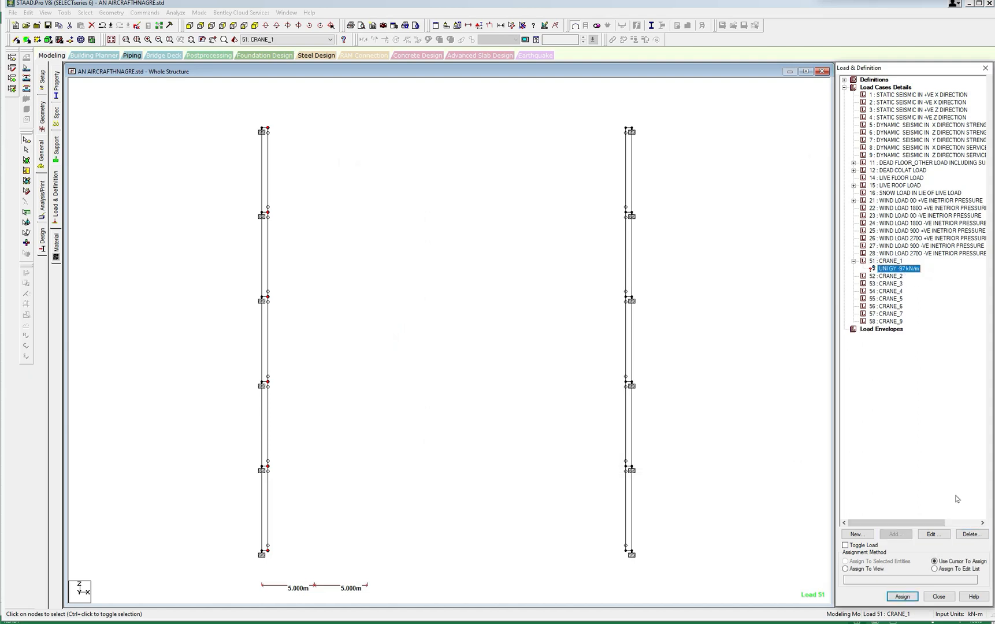
click(971, 533)
click(895, 270)
Add nodal loads with Fy of -144 kN and -97 kN to load case 51 CRANE_1.
click(893, 262)
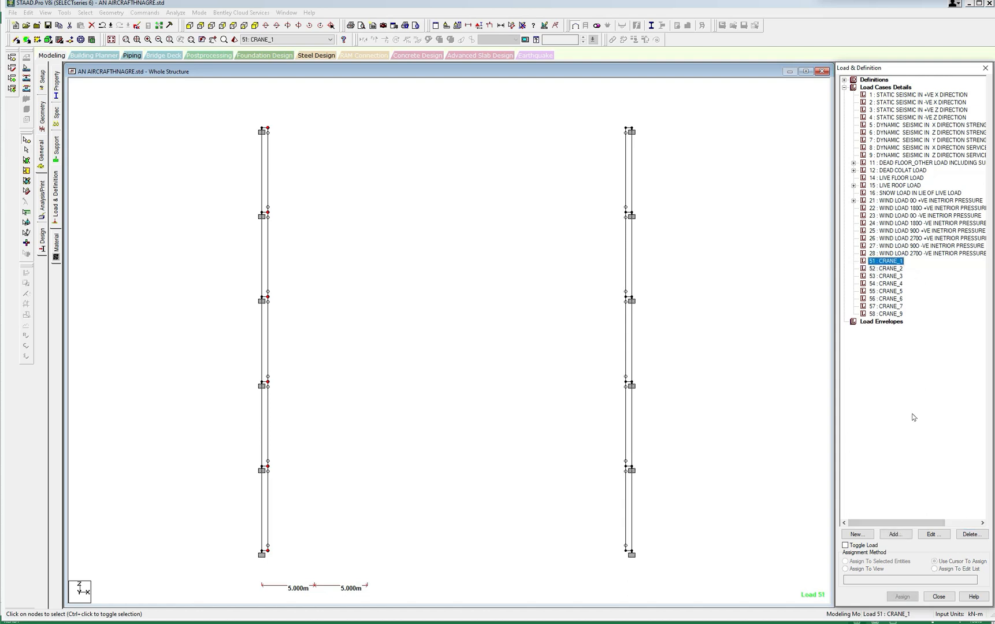
click(895, 534)
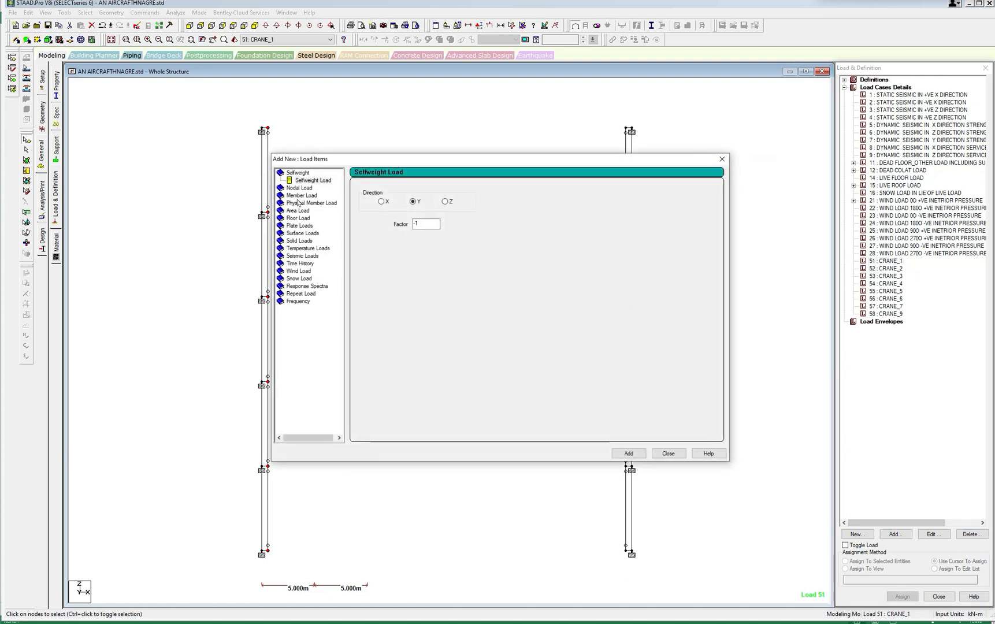
click(300, 187)
drag(386, 238, 361, 238)
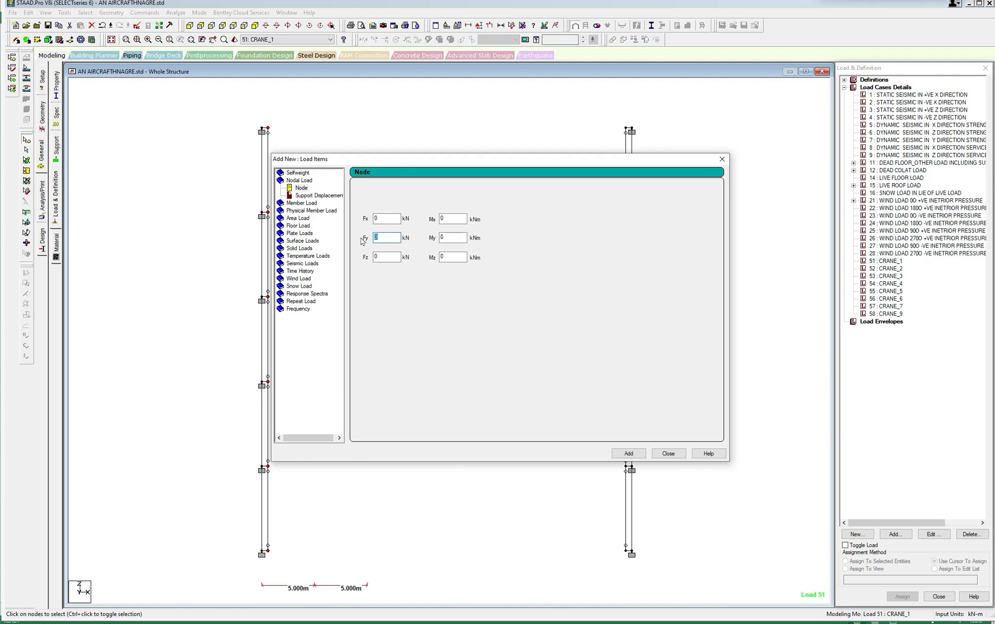
text(-144)
click(629, 453)
click(380, 237)
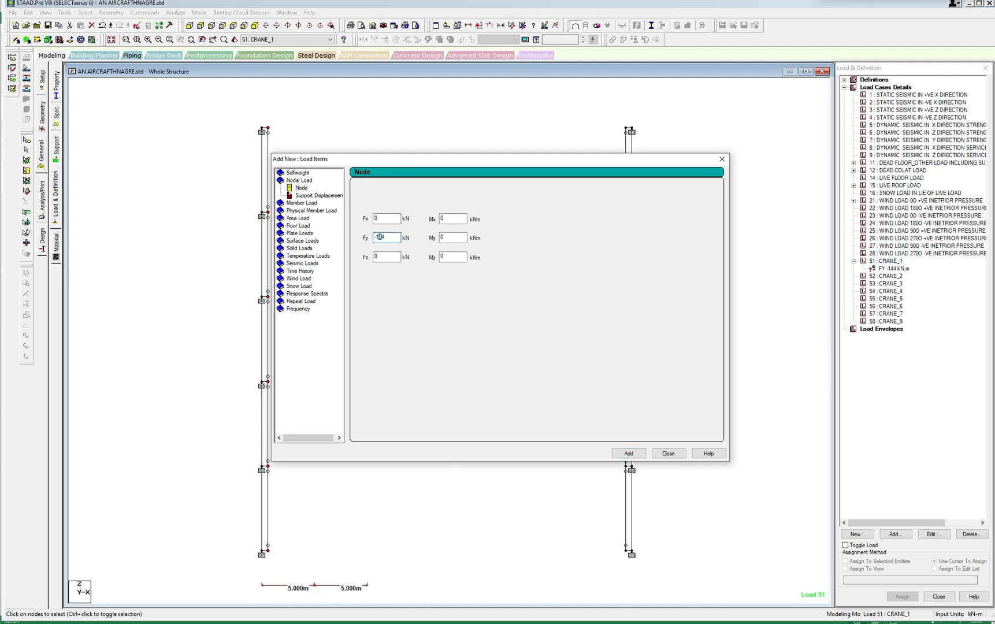
text(-97)
click(629, 453)
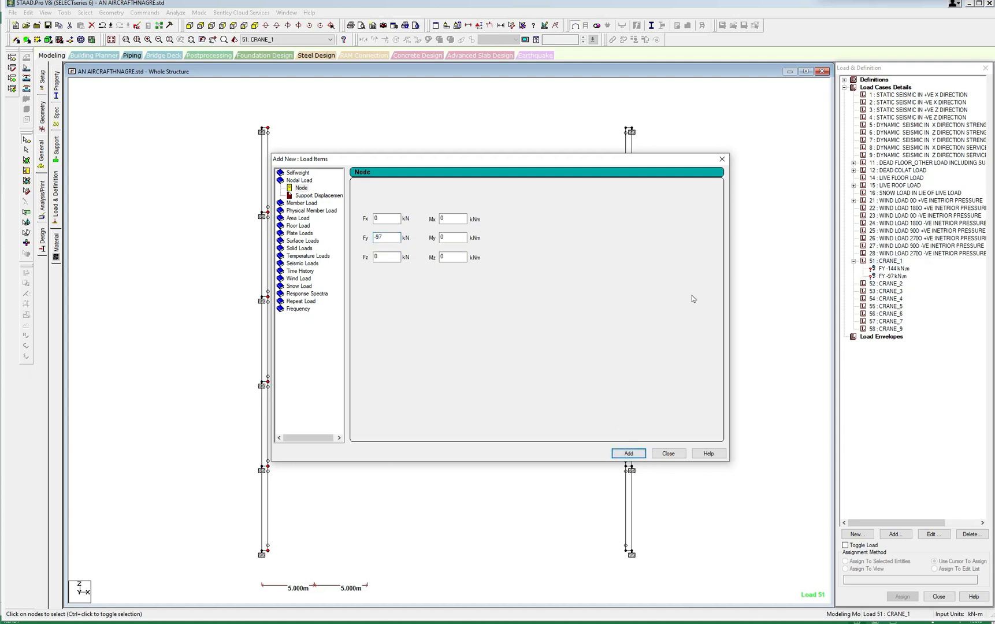
click(722, 159)
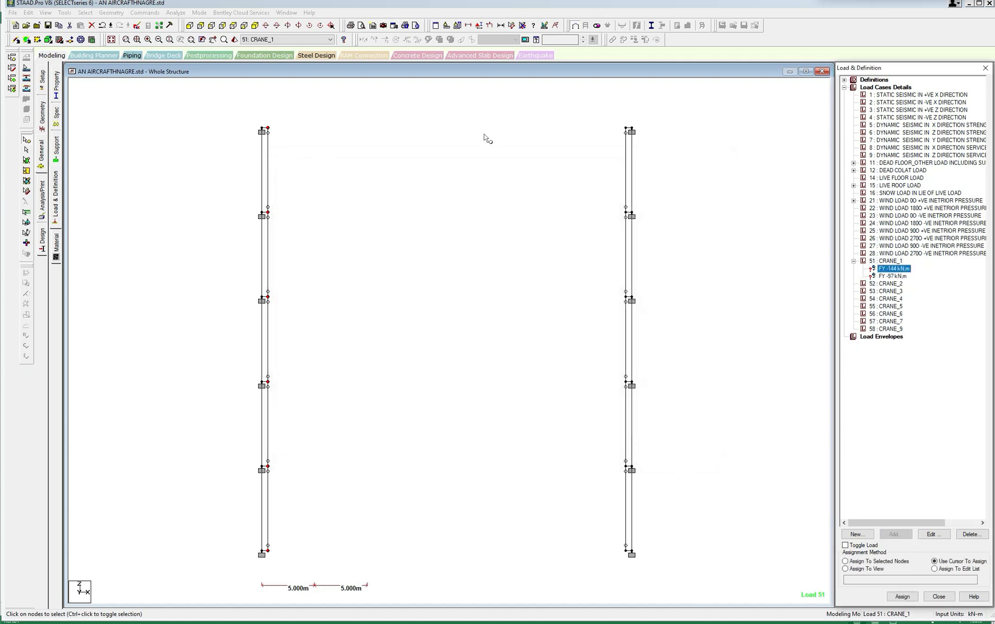
Assign the FY -144 kN nodal load to the selected inner bracket nodes along the left column line.
click(846, 561)
click(903, 597)
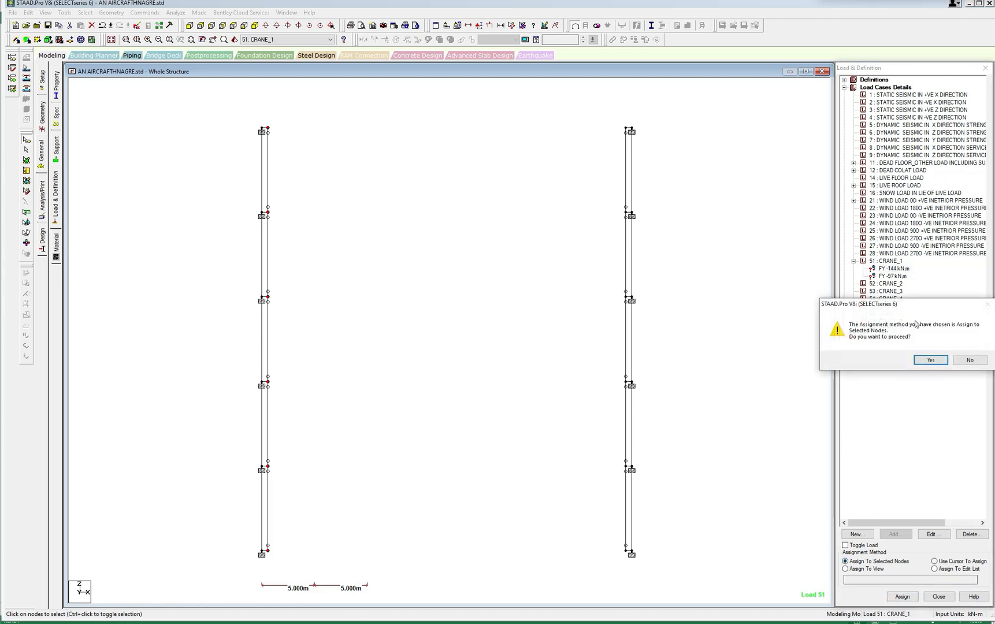
click(931, 360)
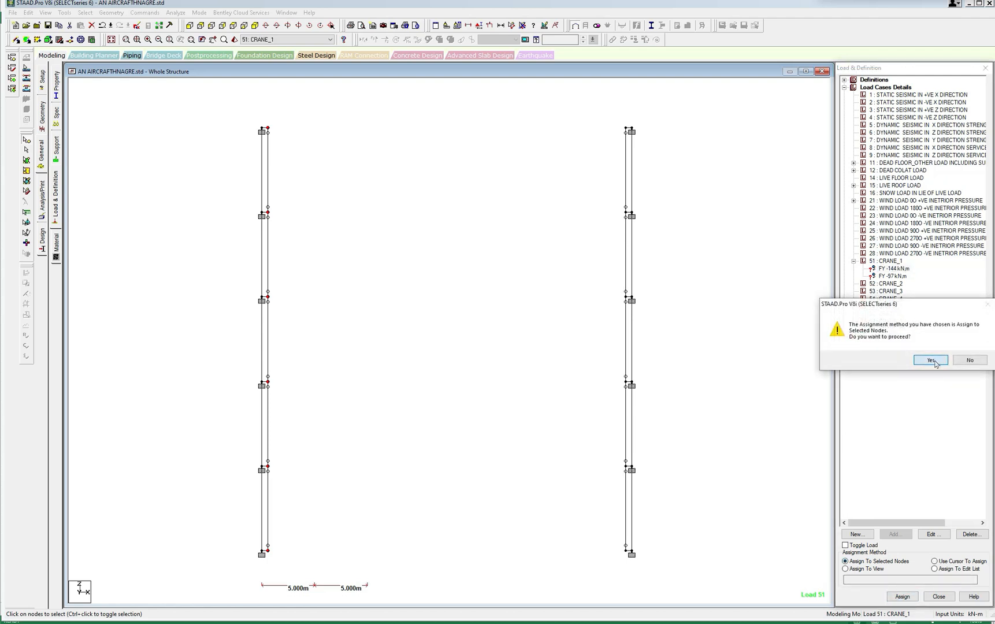
Assign the FY -97 kN nodal load to the inner bracket nodes along the right column line and reselect the left line's inner bracket nodes.
click(893, 277)
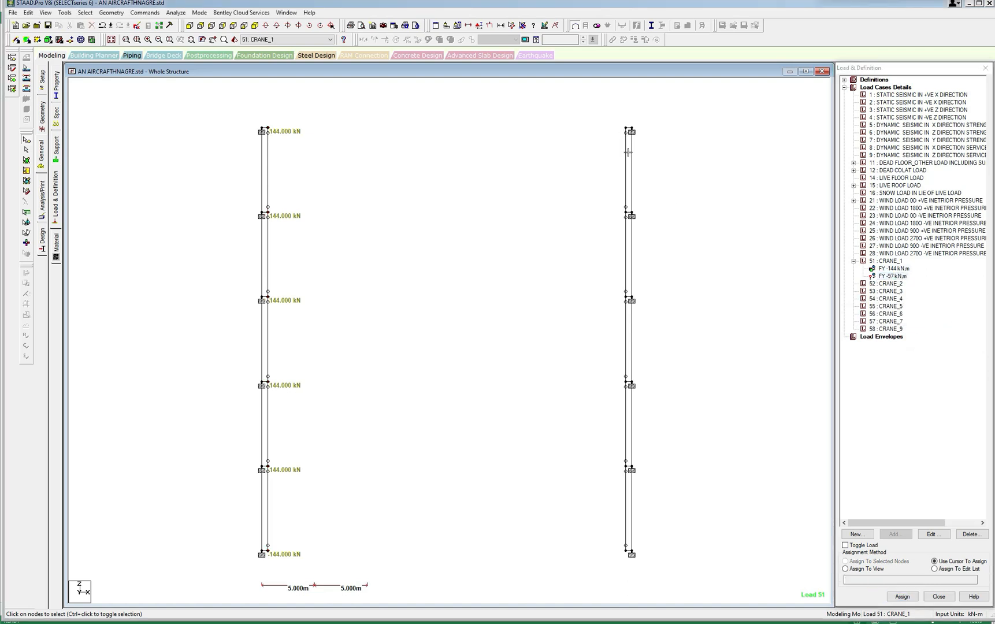
drag(615, 123, 634, 561)
click(846, 562)
click(902, 597)
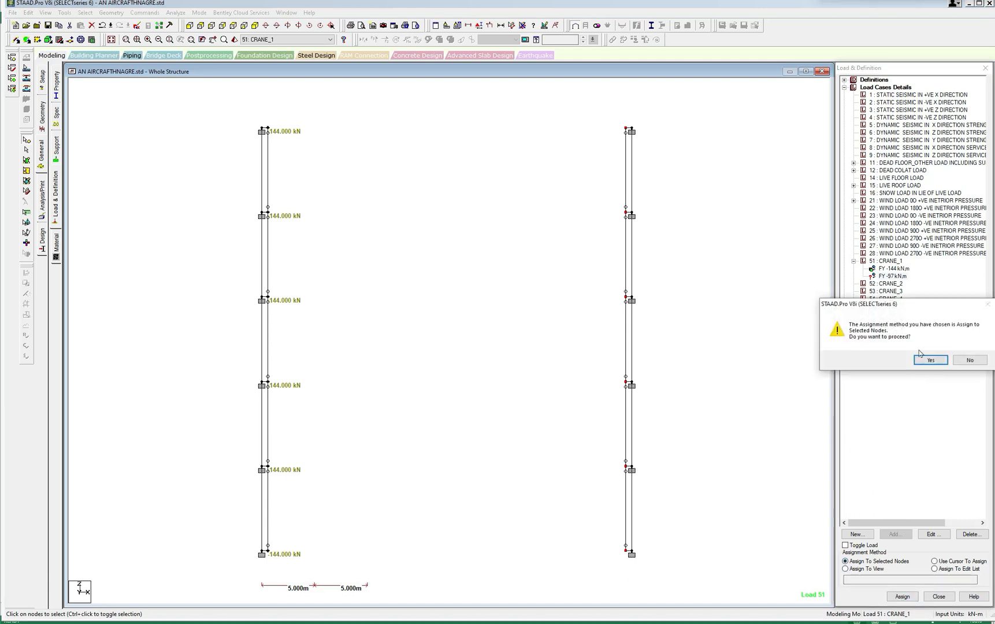
click(928, 359)
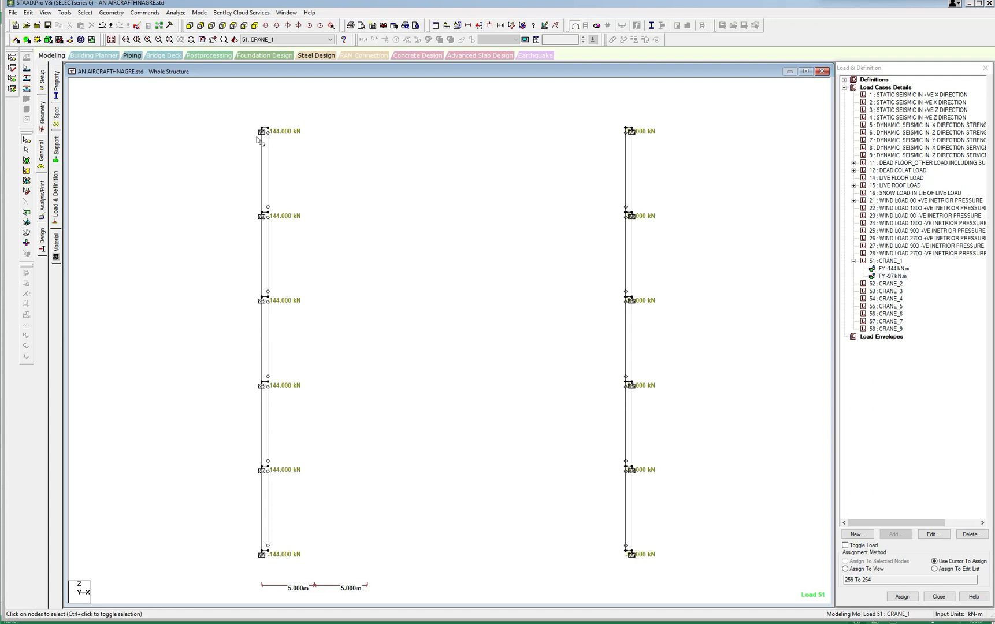
drag(266, 122, 282, 555)
click(893, 269)
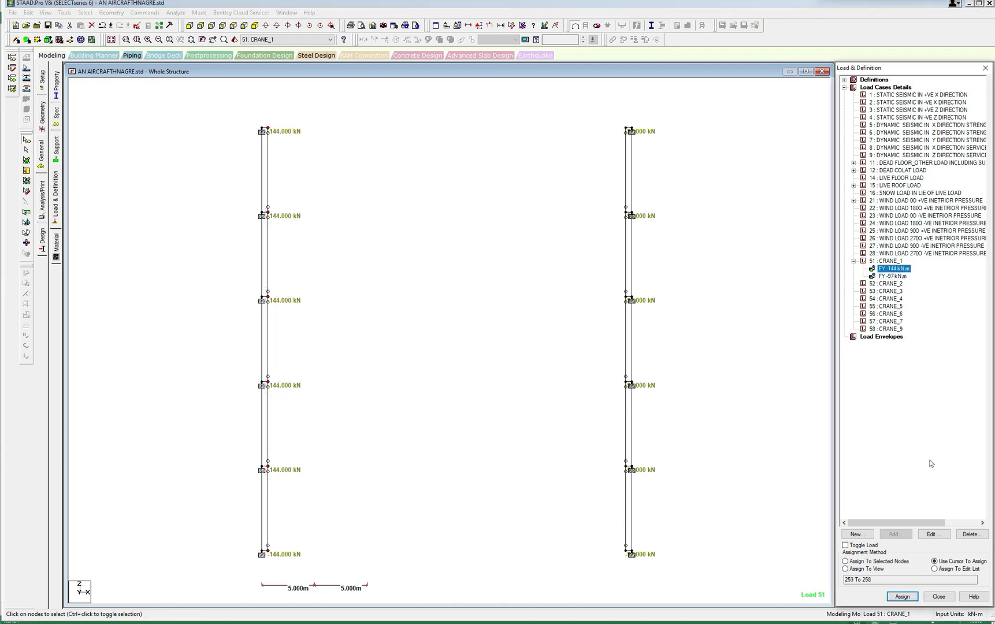
click(936, 535)
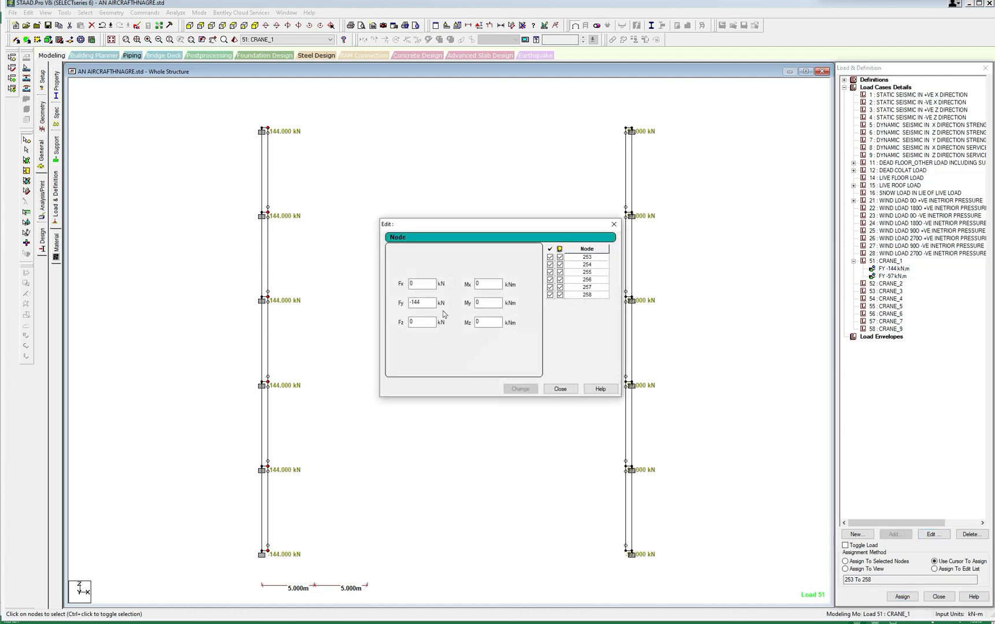
double_click(411, 283)
text(-3)
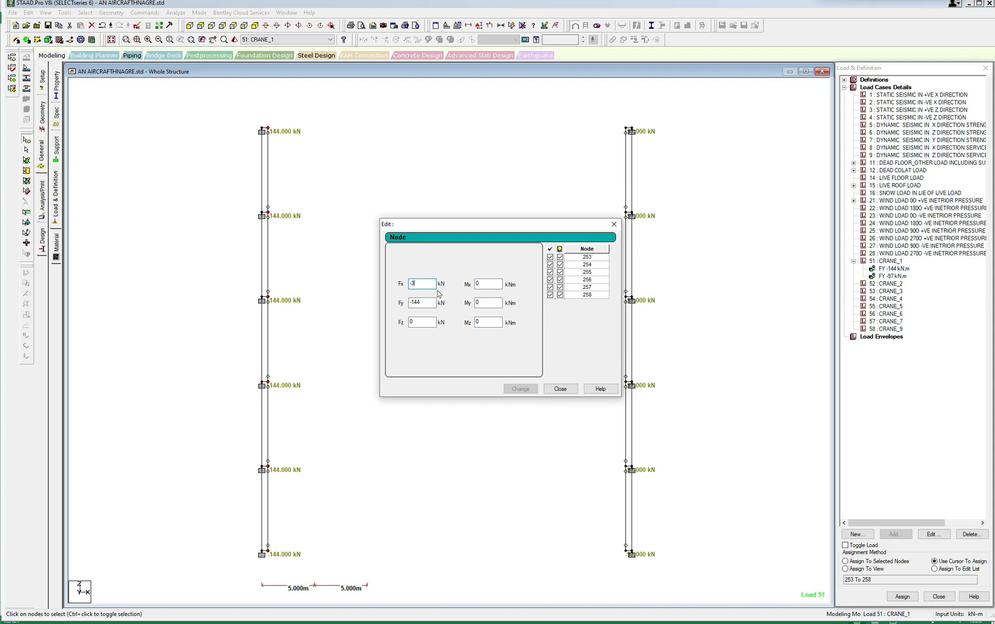
text(.9)
click(614, 224)
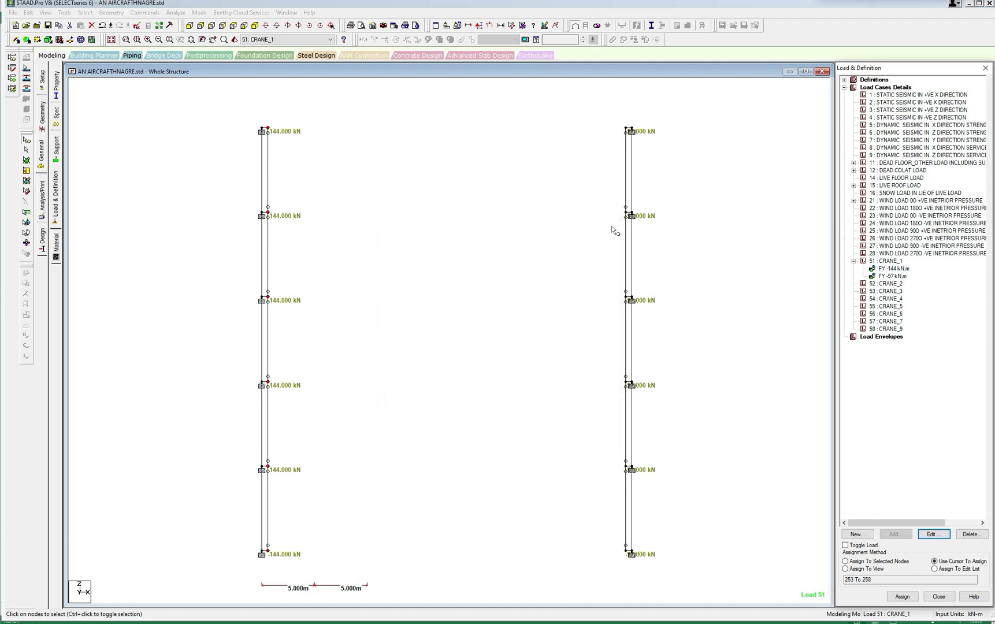
Add a nodal load with Fx of -3.9 kN to load case 51 CRANE_1.
click(896, 262)
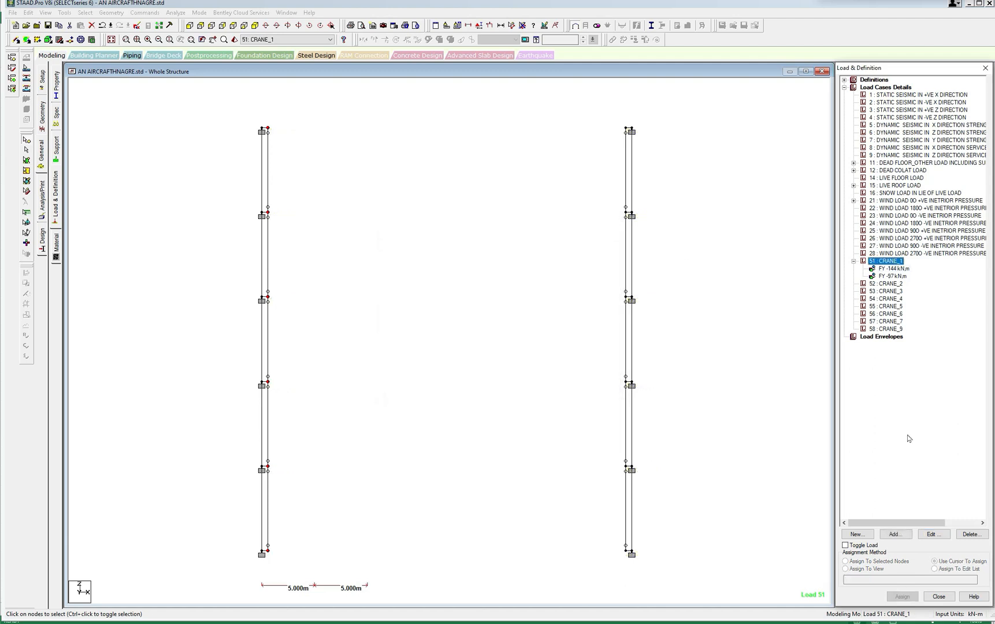
click(900, 535)
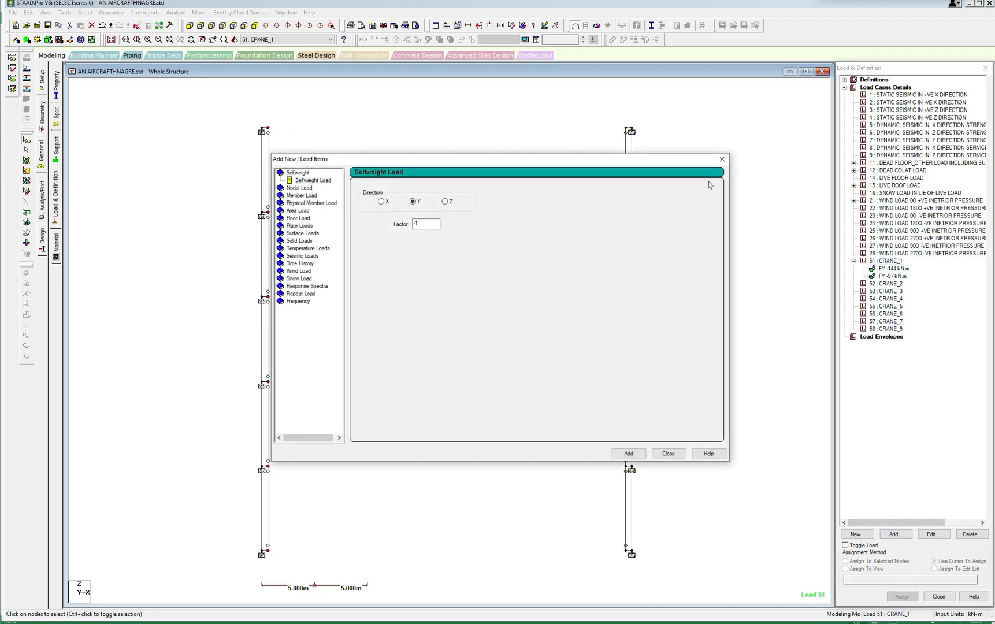
click(300, 189)
double_click(376, 220)
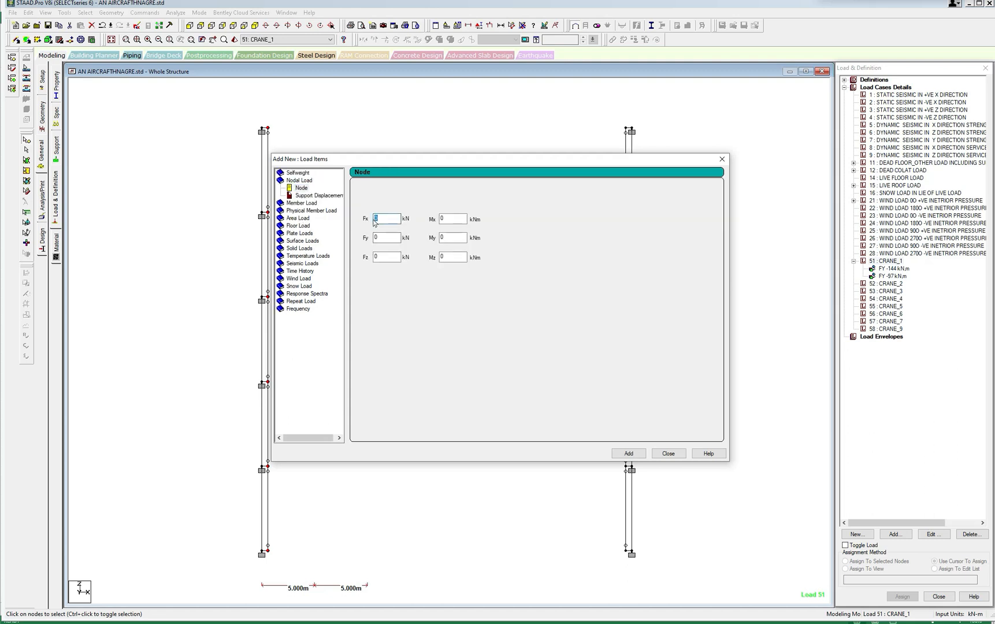
text(-3.9)
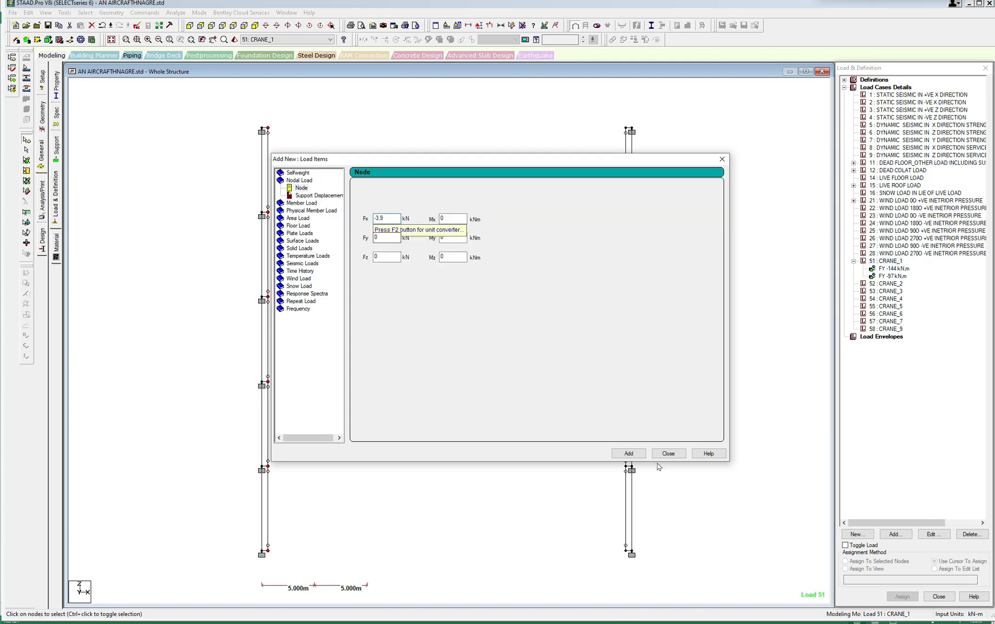
click(642, 458)
Add another nodal load to load case 51 CRANE_1 with Fx set to -1.6 kN.
drag(388, 220, 379, 220)
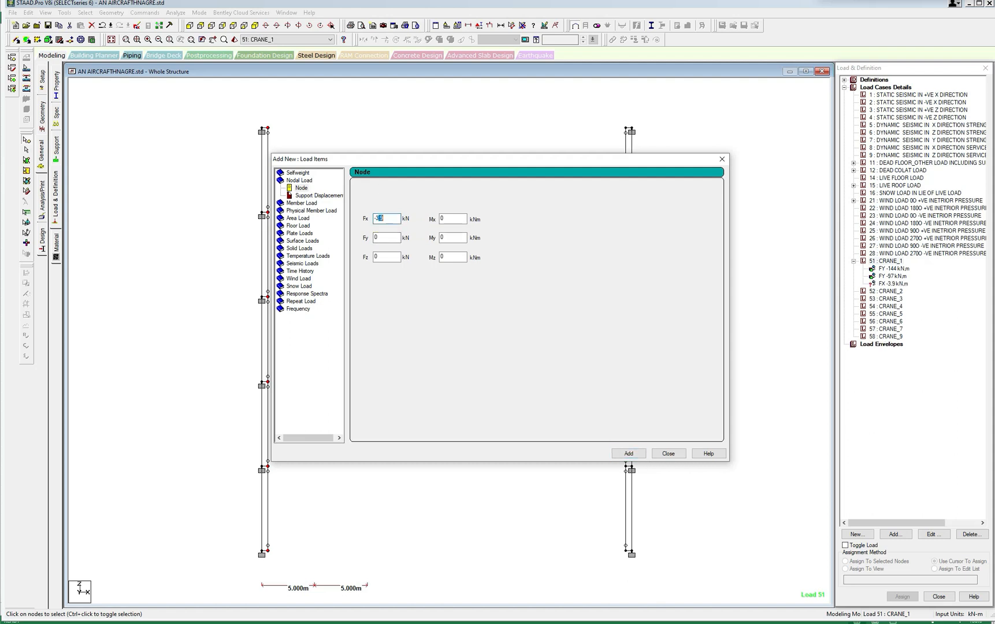
text(1.6)
double_click(376, 218)
text(-1.6)
click(628, 453)
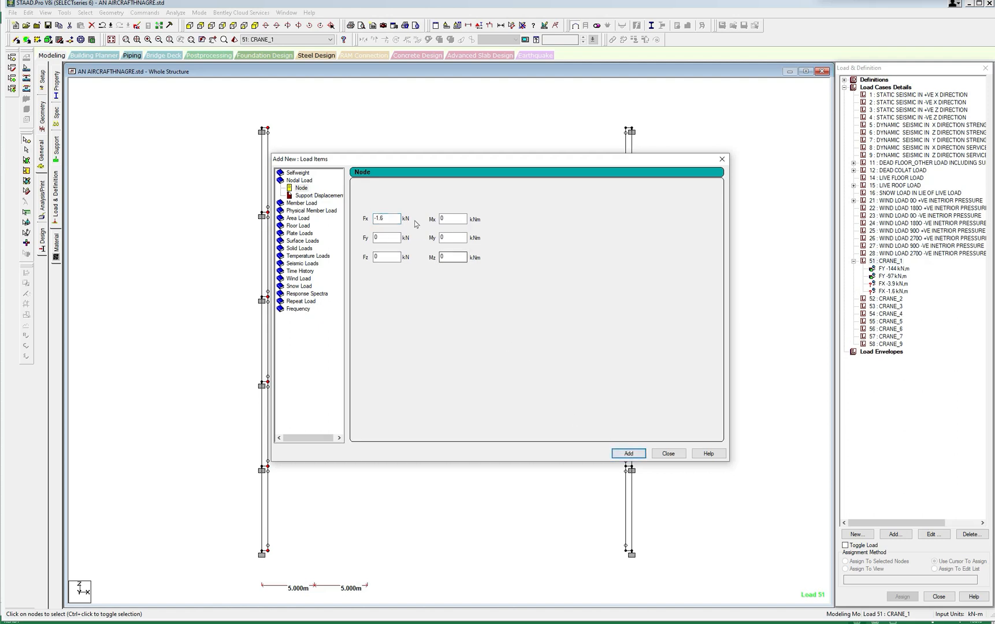
click(721, 159)
Add nodal loads with Fz of 5.3 kN and 3.6 kN to load case 51 CRANE_1.
click(890, 261)
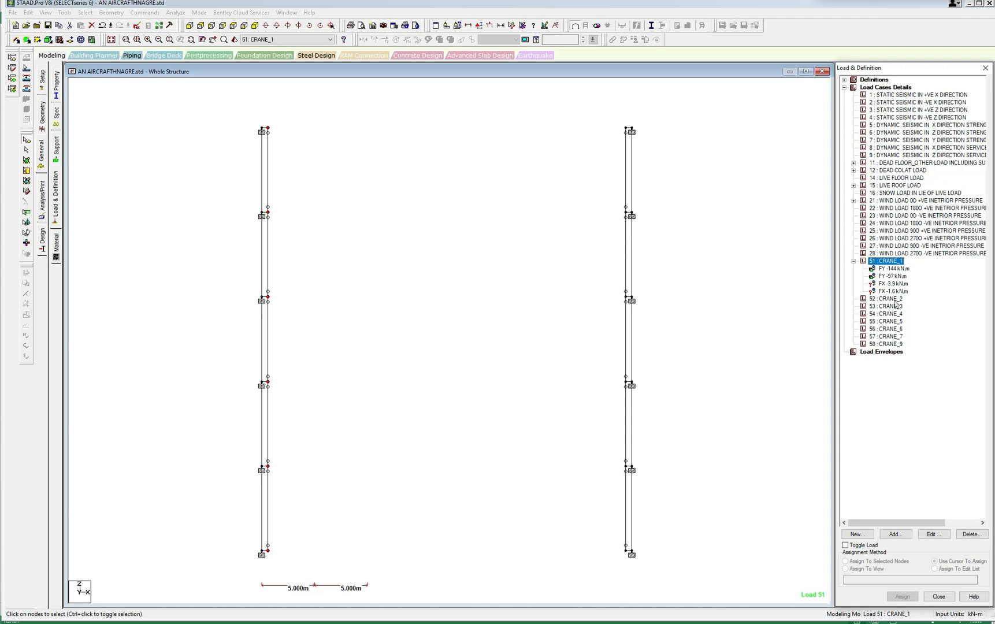
click(895, 535)
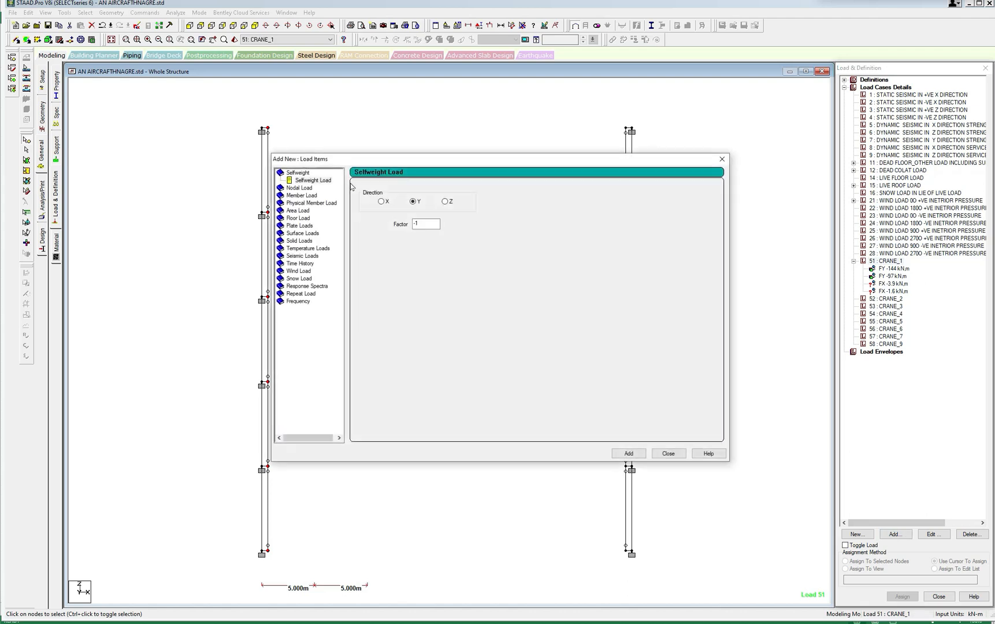
click(302, 191)
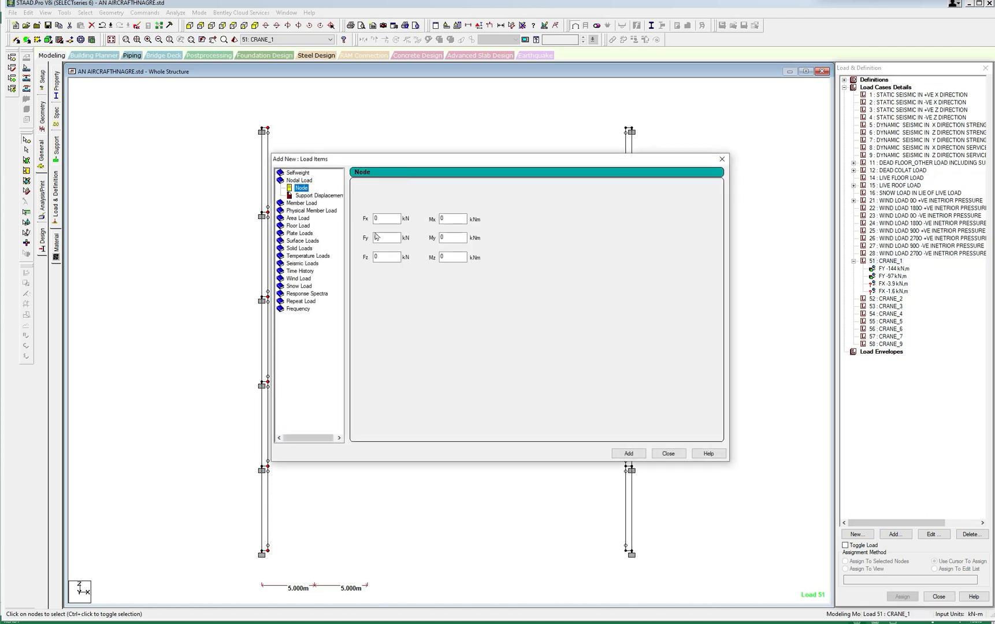
click(382, 257)
text(5.)
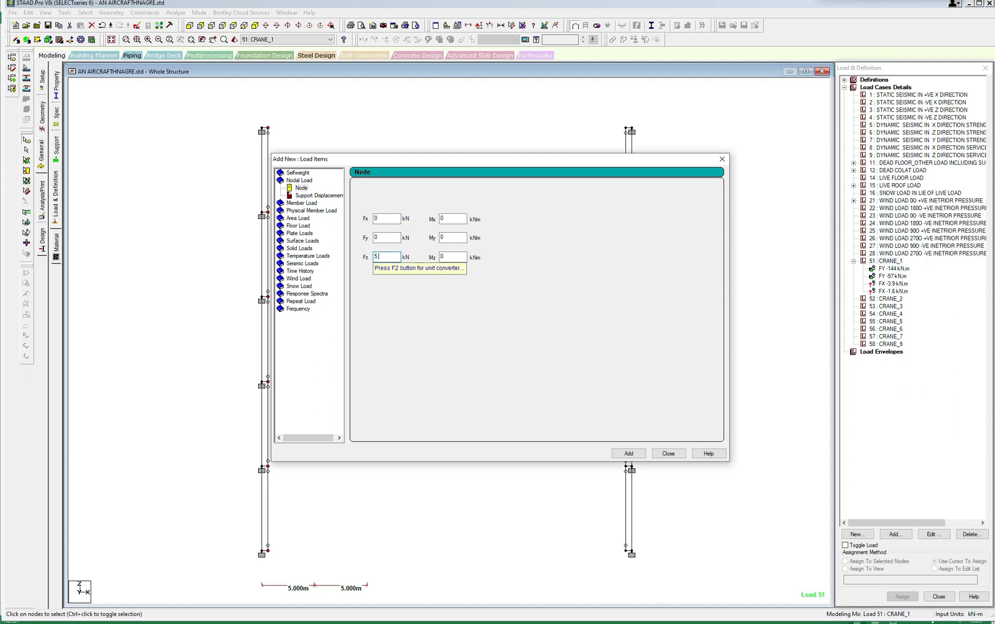
text(3)
click(628, 454)
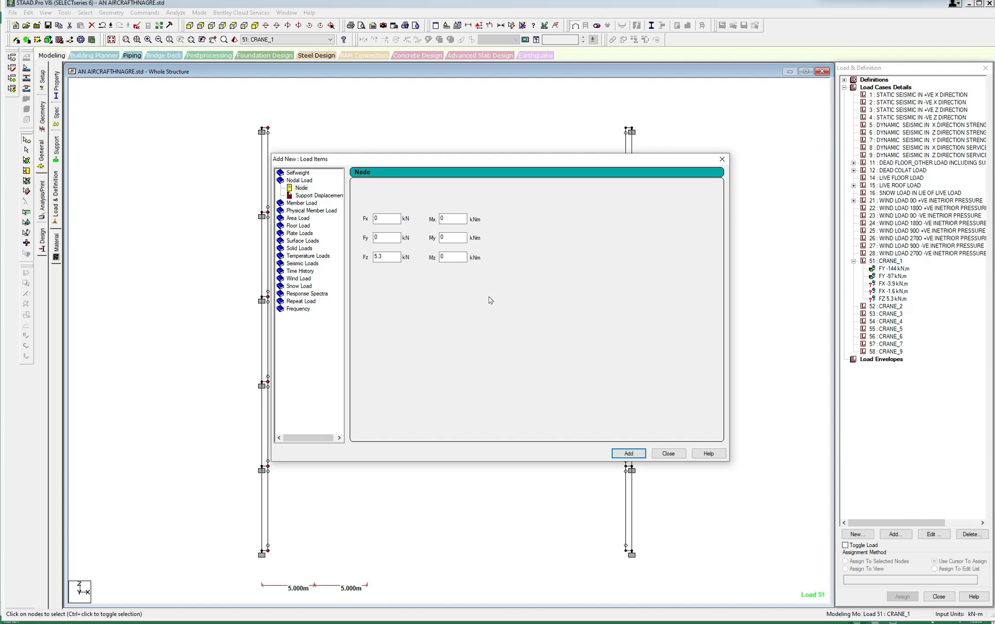
double_click(383, 257)
text(3.6)
click(627, 454)
click(668, 454)
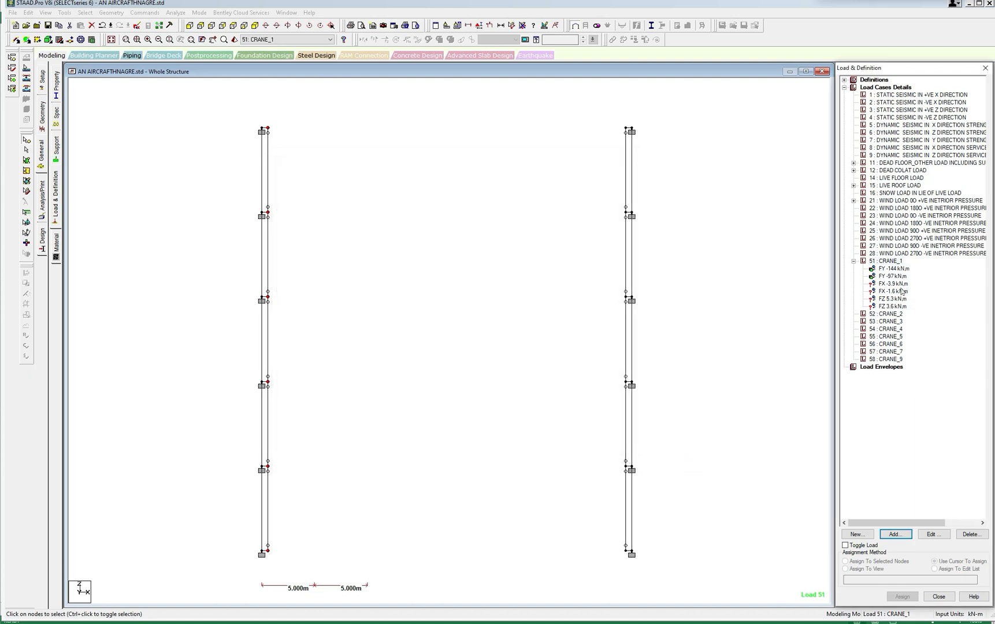
Assign the FX -3.9 kN nodal load to the selected inner bracket nodes along the left column line.
click(896, 269)
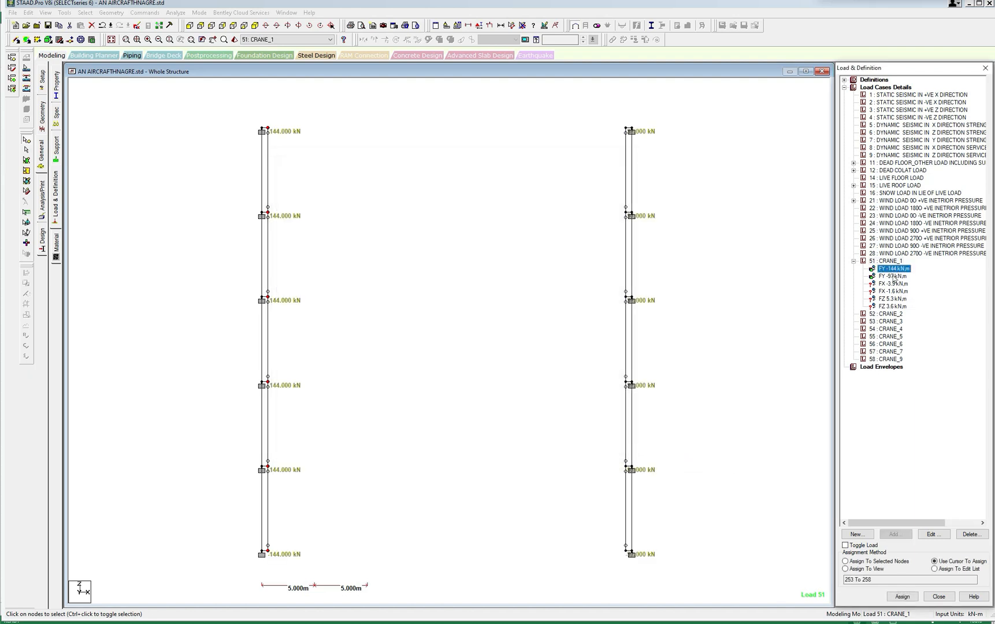
click(893, 284)
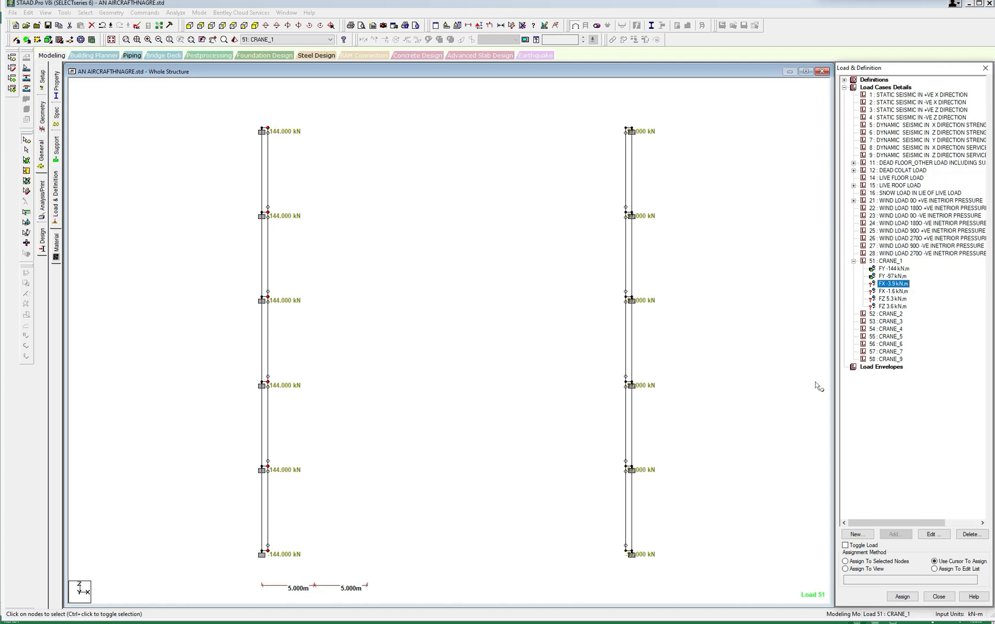
click(845, 561)
click(902, 597)
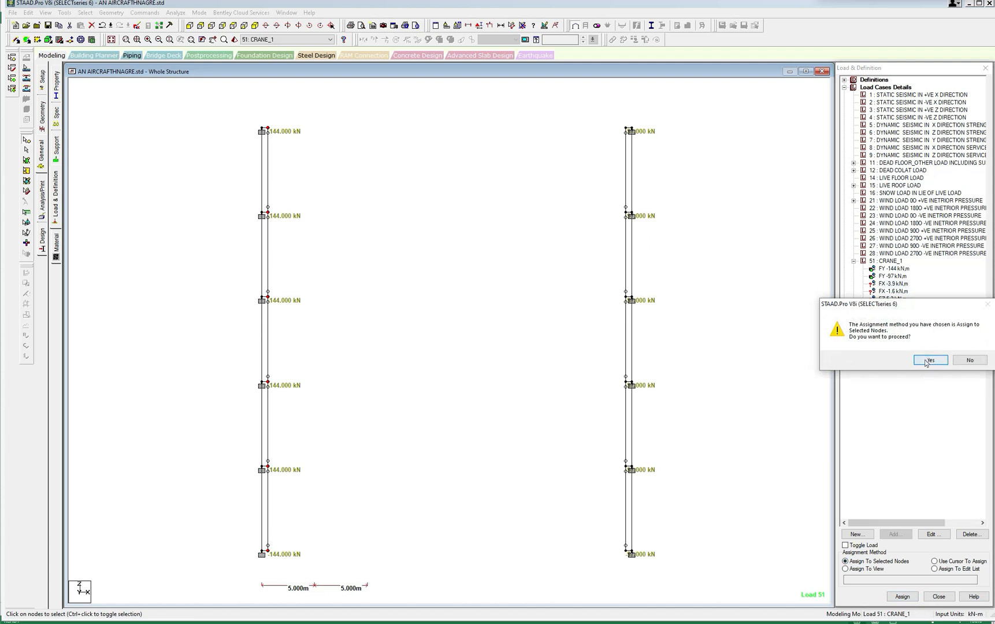
click(929, 360)
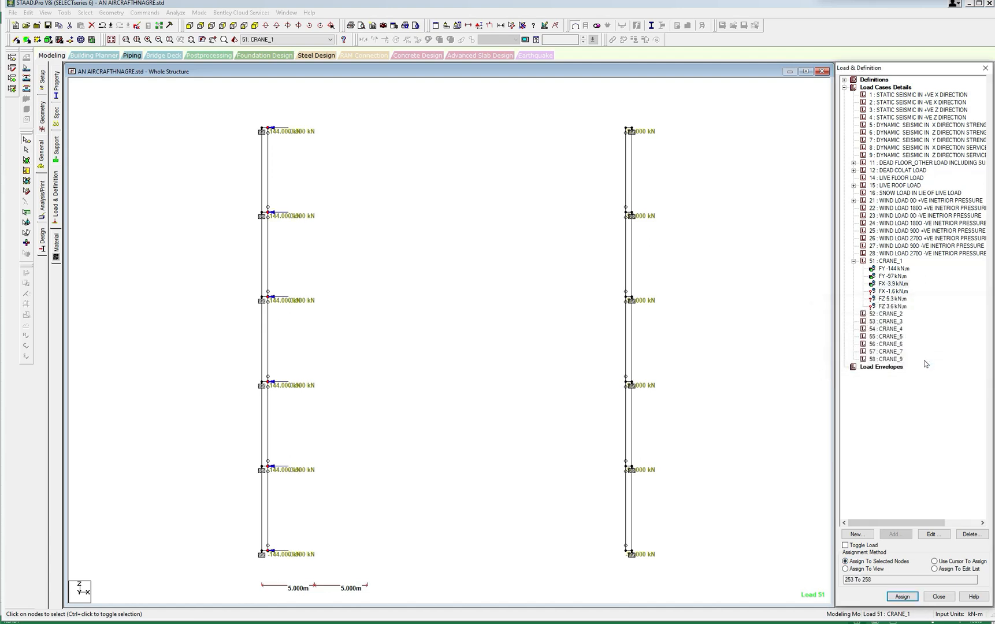
Assign the FX -1.6 kN nodal load to the inner bracket nodes along the right column line.
click(892, 298)
drag(617, 112, 622, 555)
click(845, 561)
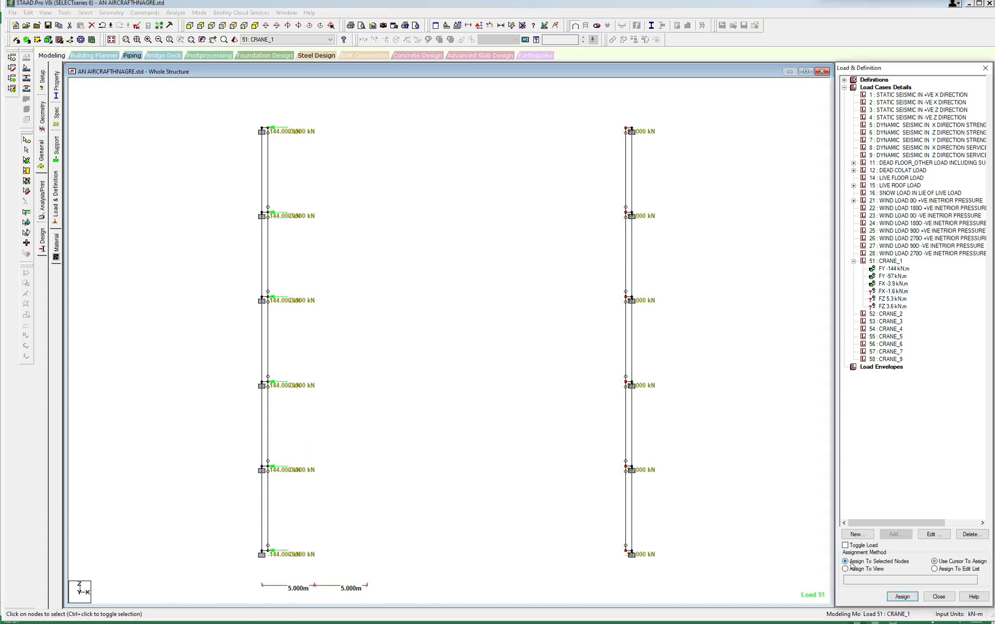
click(902, 597)
click(929, 360)
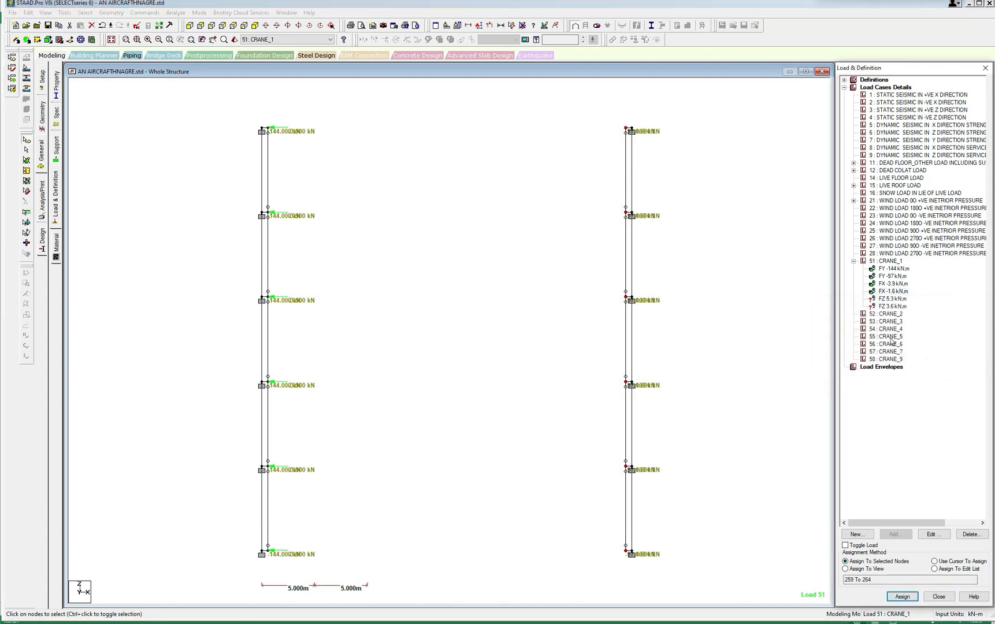
Assign the FZ 5.3 kN nodal load to the inner bracket nodes at both ends of the left column line.
click(892, 299)
drag(265, 115, 279, 143)
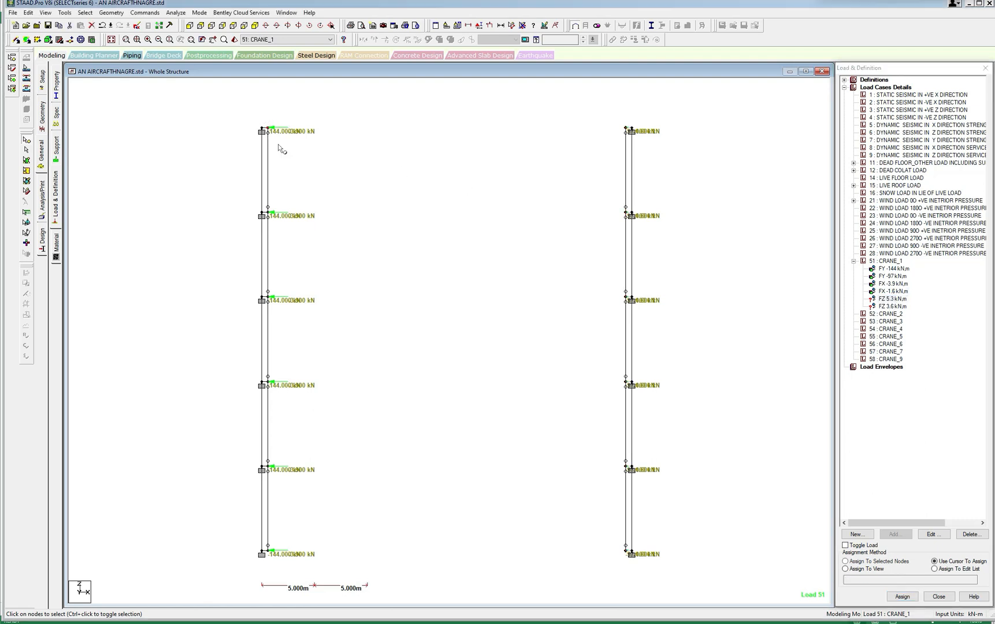
click(267, 548)
click(845, 562)
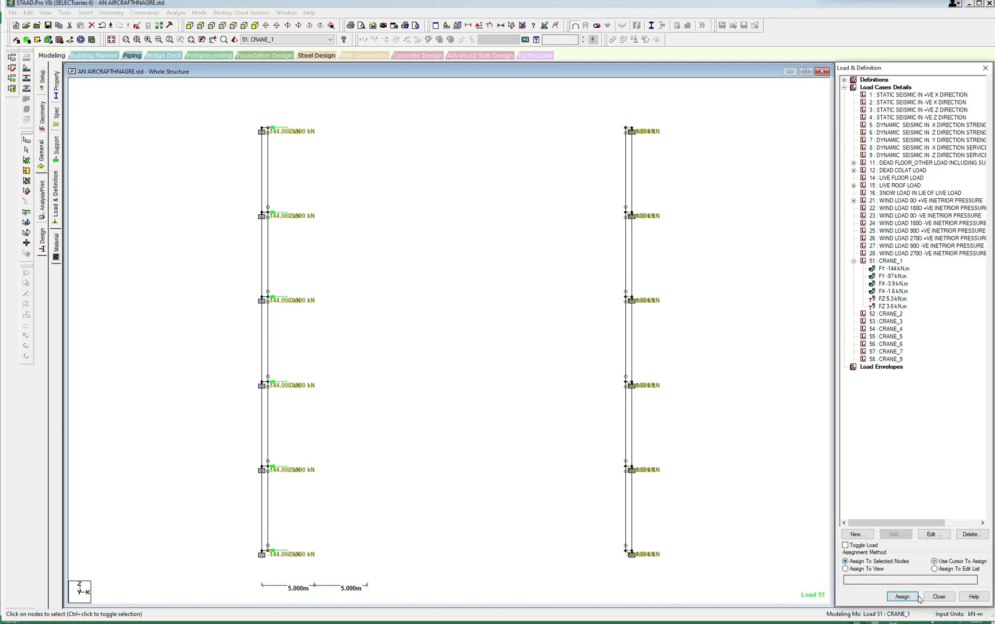
click(902, 596)
click(931, 361)
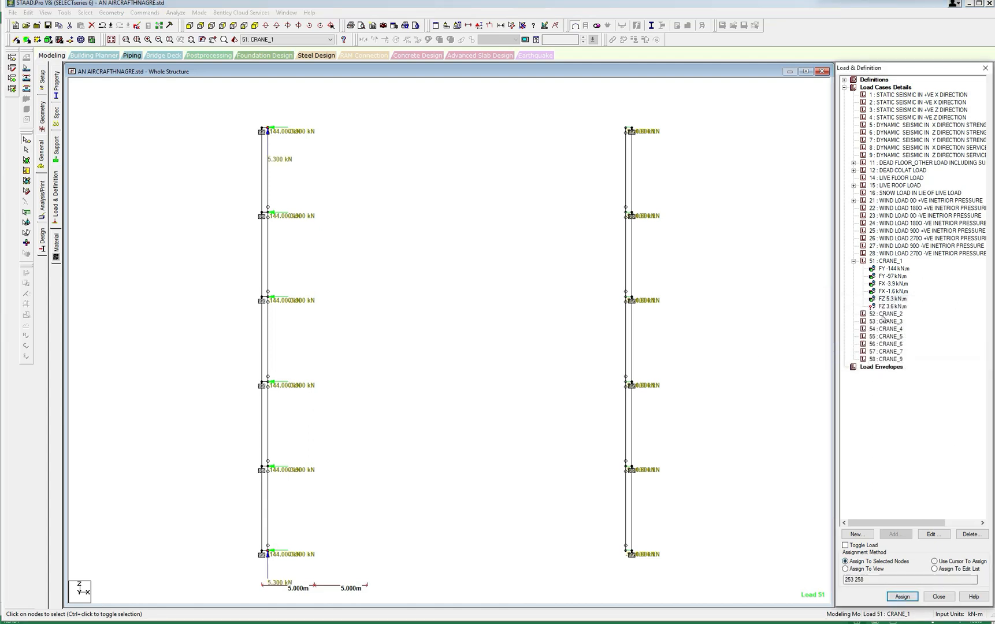
click(892, 300)
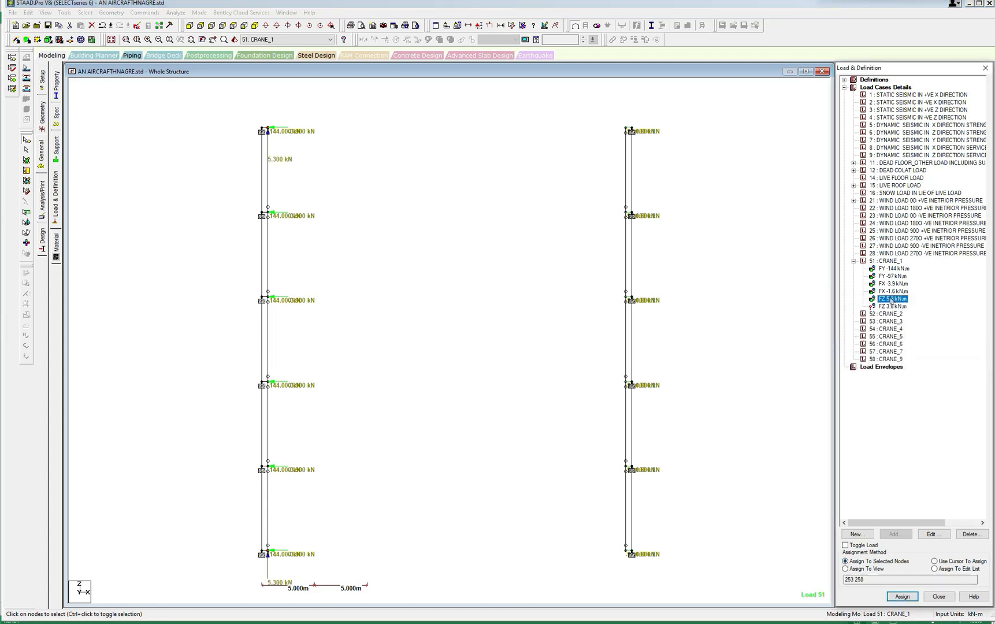
Assign the FZ 3.6 kN nodal load to the inner bracket nodes at both ends of the right column line.
click(232, 28)
click(232, 26)
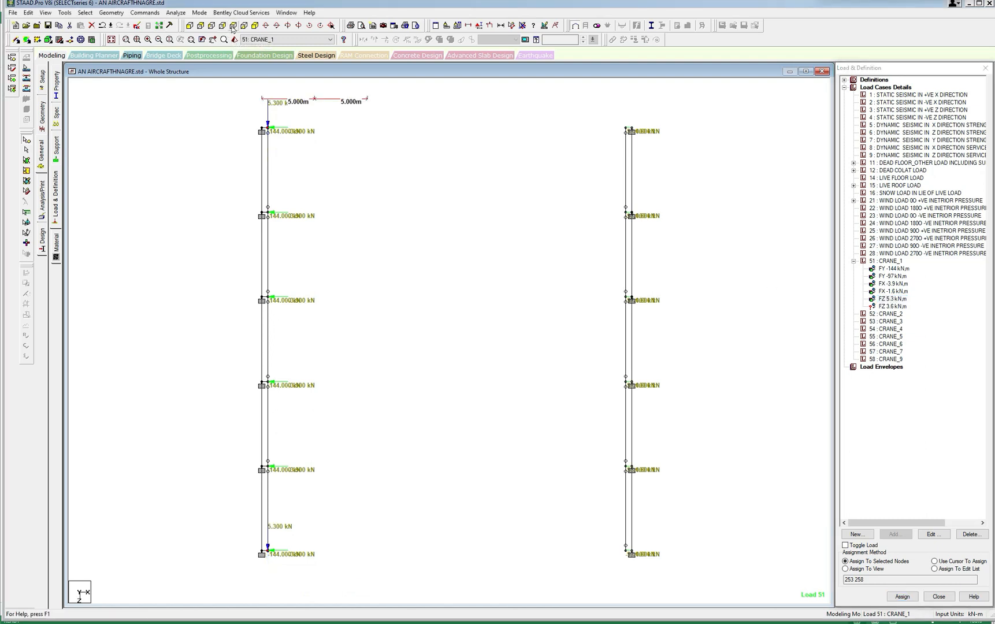
click(338, 154)
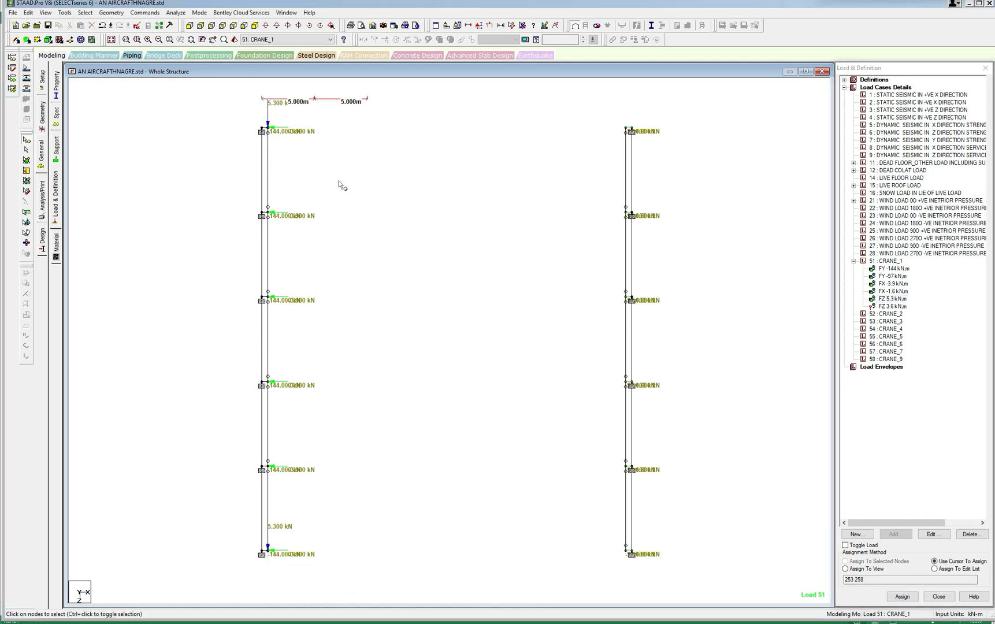
scroll(339, 182, up, 1)
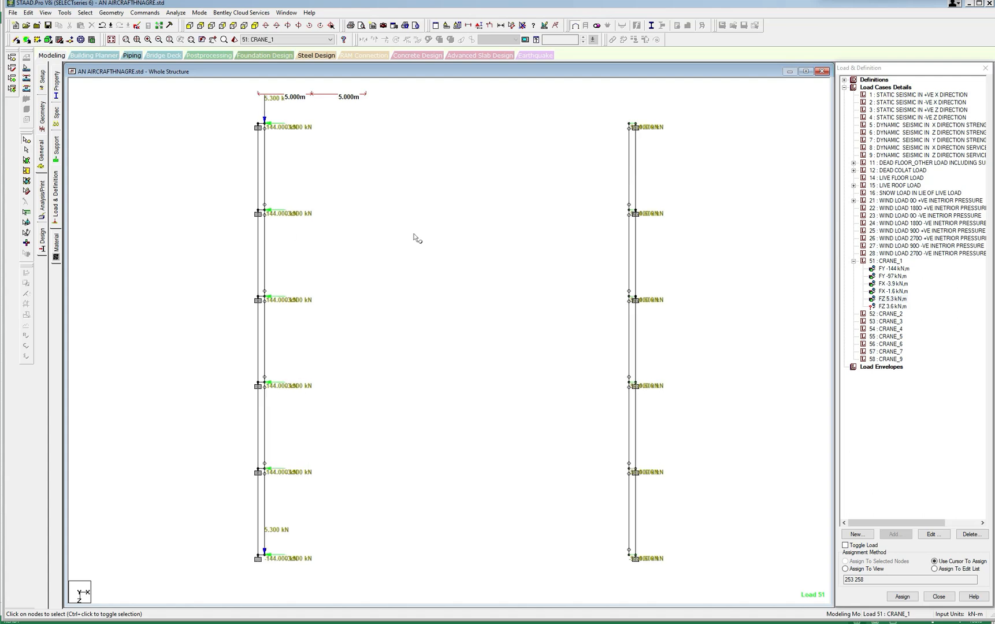
click(895, 307)
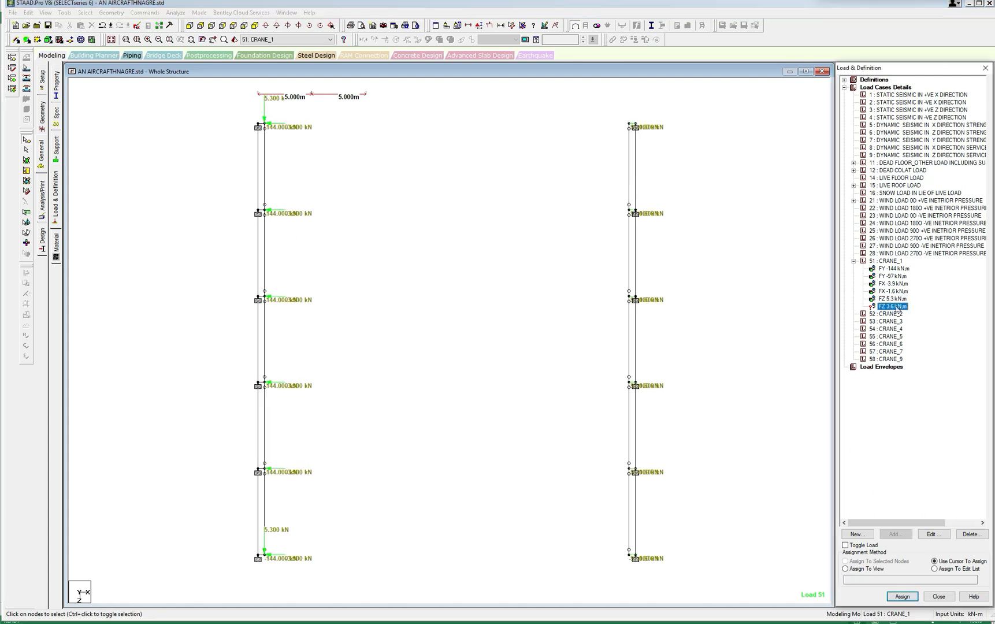
drag(623, 112, 629, 144)
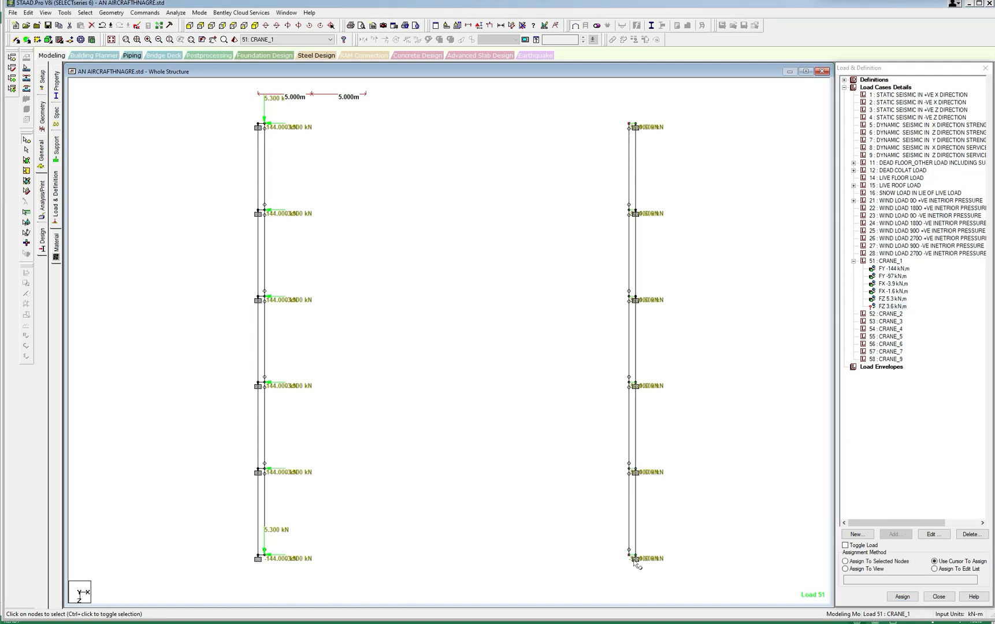
click(845, 562)
click(902, 596)
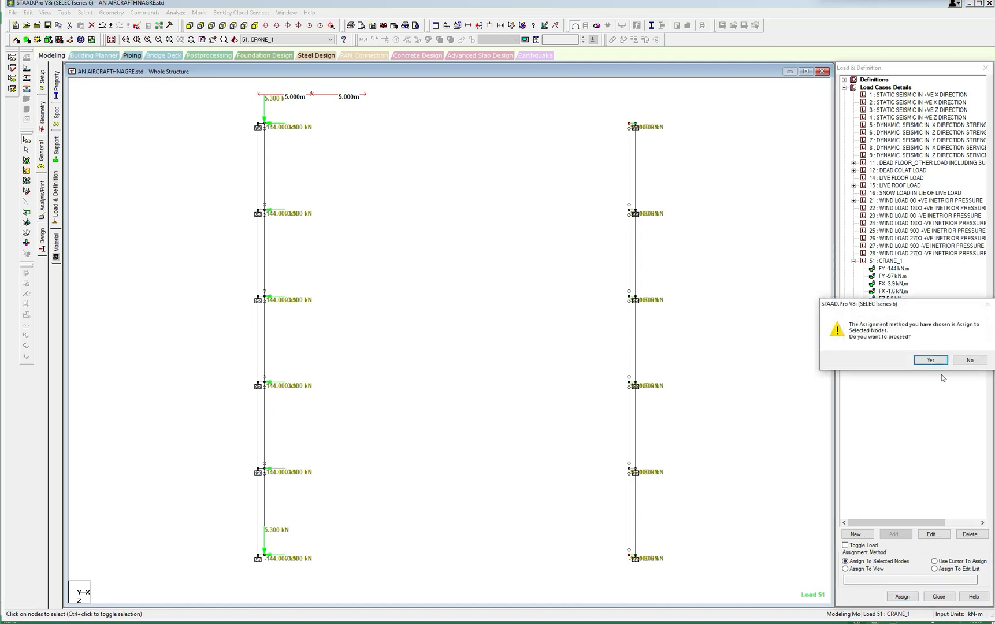
click(942, 360)
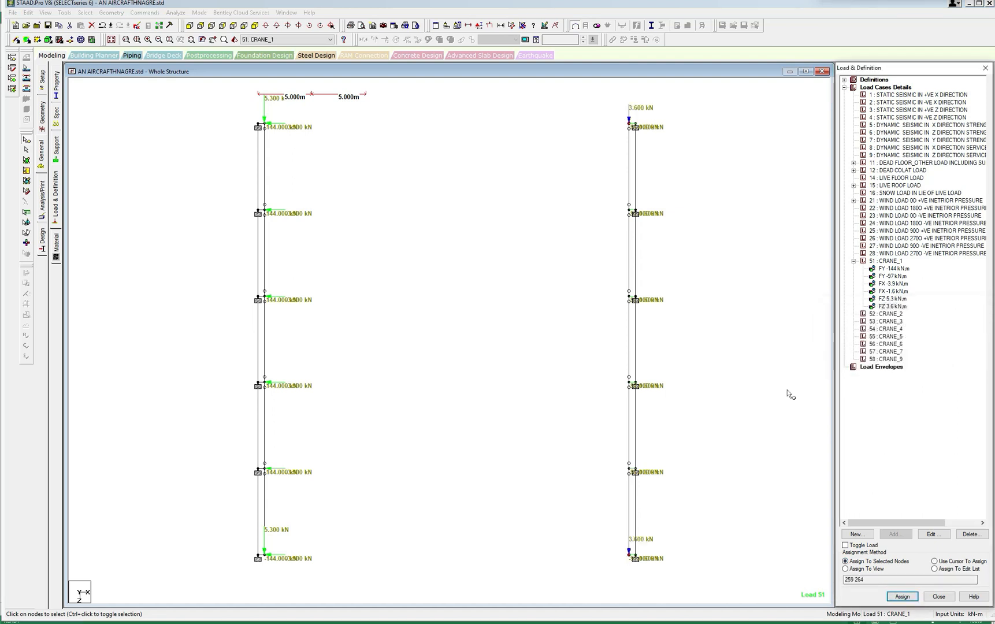
Save the modified structure and open its command file in the STAAD editor at the CRANE load cases, with the text enlarged.
click(255, 28)
scroll(372, 209, down, 4)
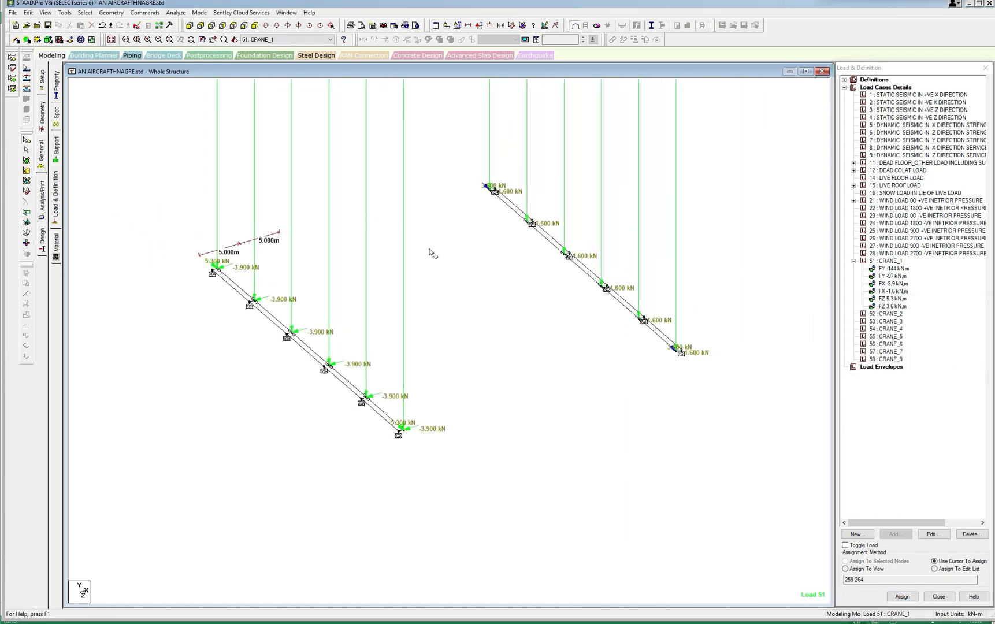
scroll(423, 272, down, 4)
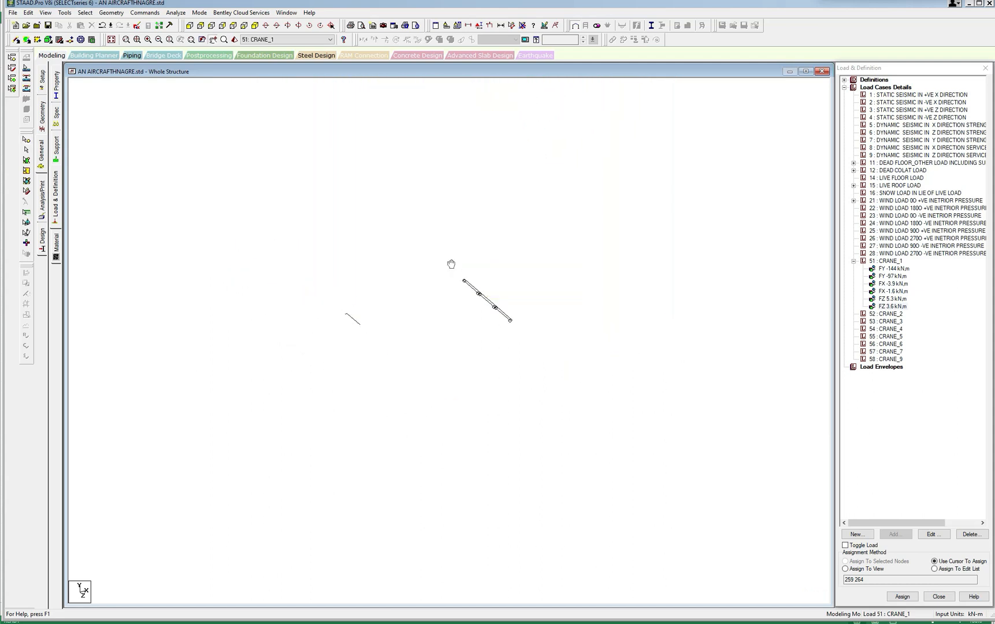
scroll(429, 296, up, 3)
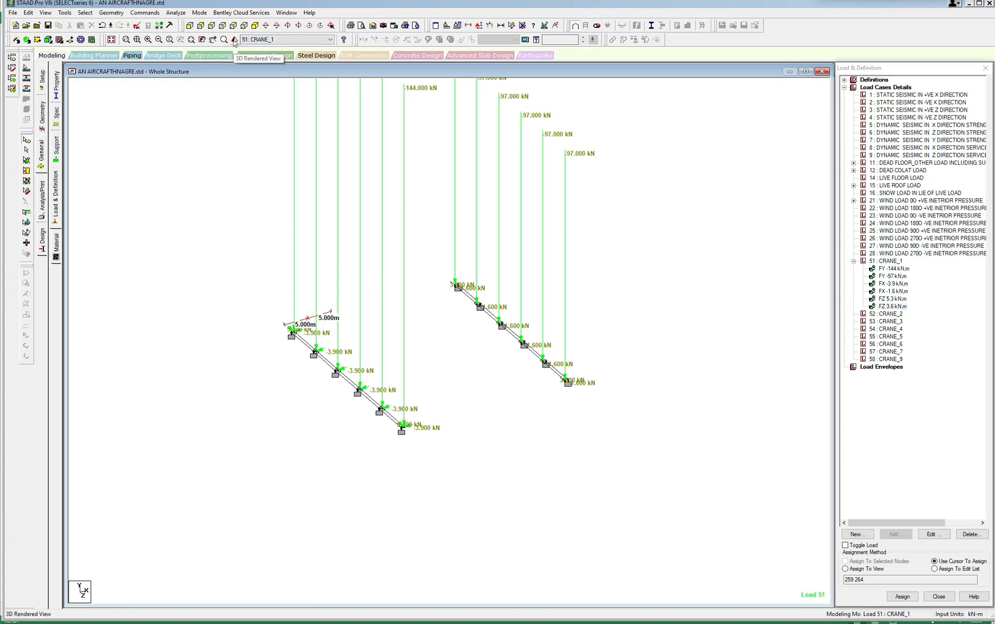
click(136, 27)
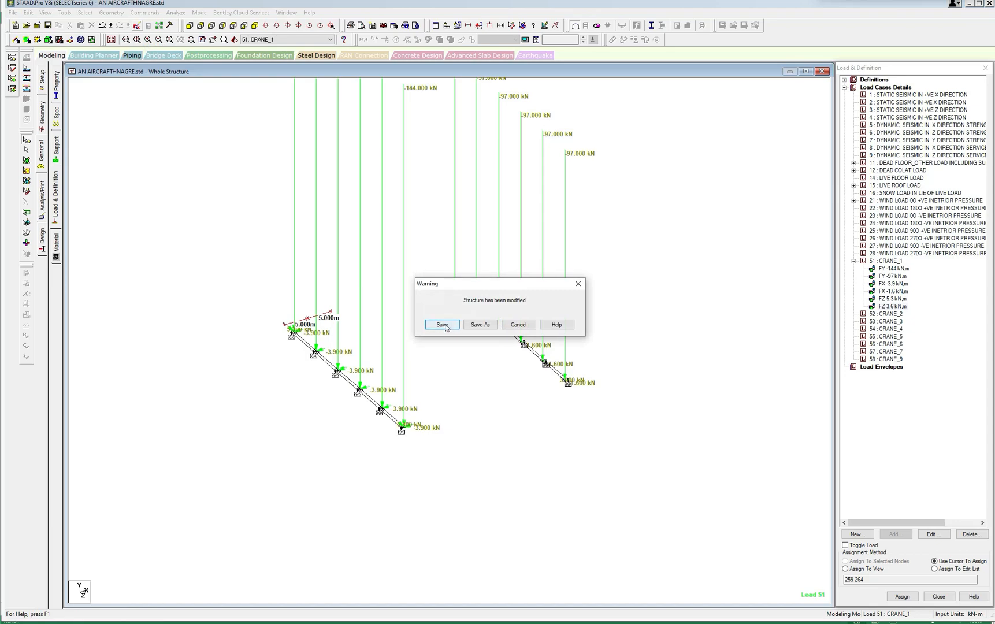
click(444, 326)
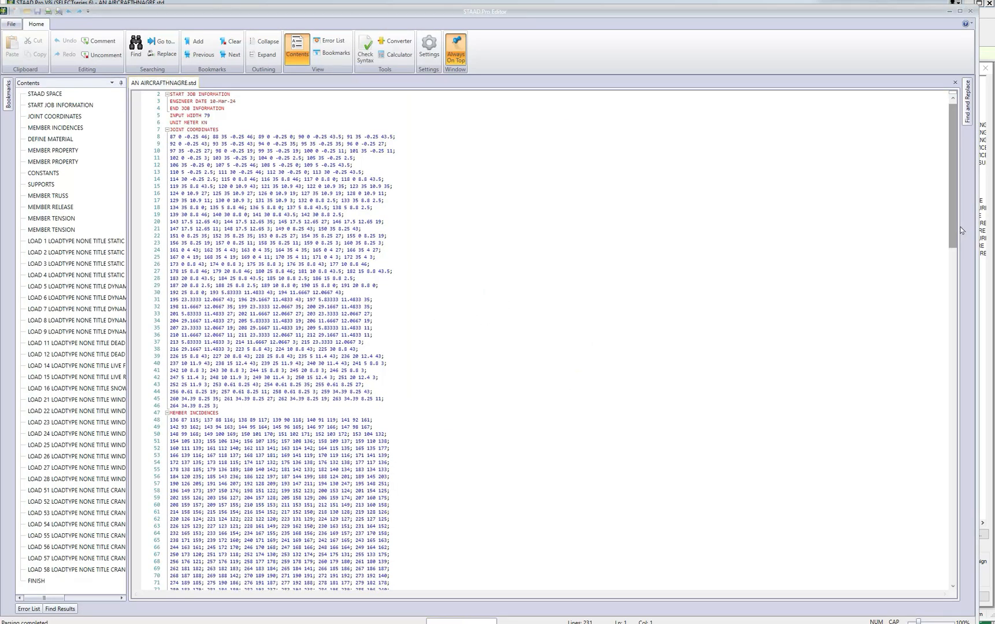
scroll(926, 467, down, 20)
scroll(926, 467, down, 13)
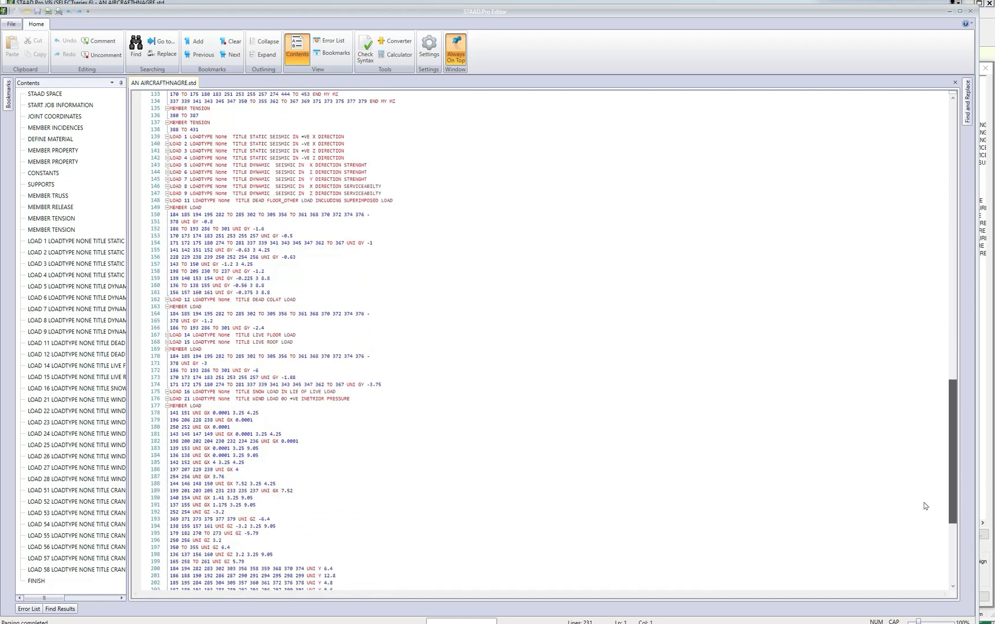
scroll(923, 546, down, 3)
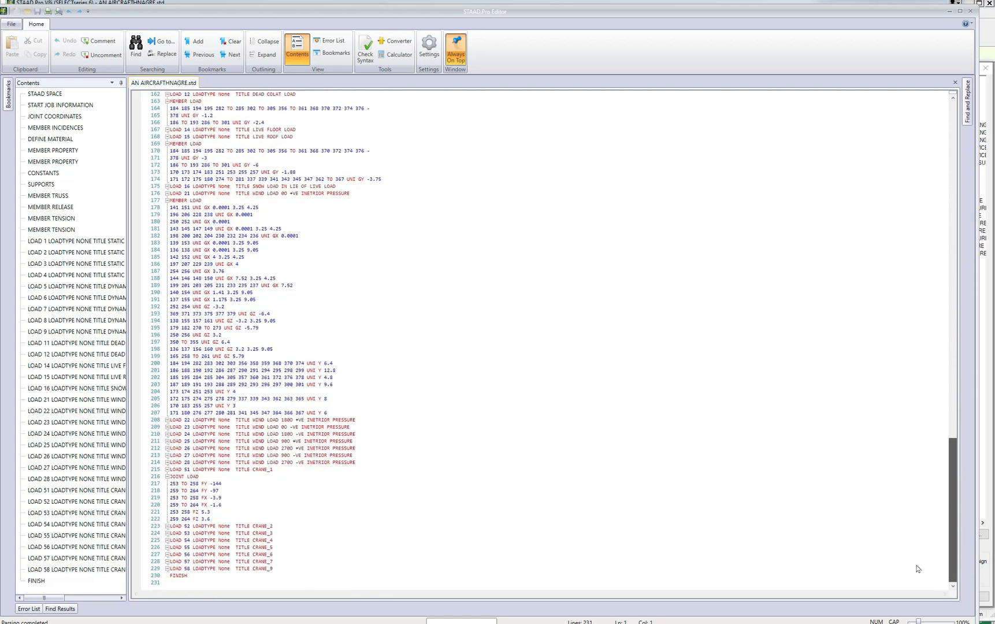
ctrl+scroll(545, 344, up, 10)
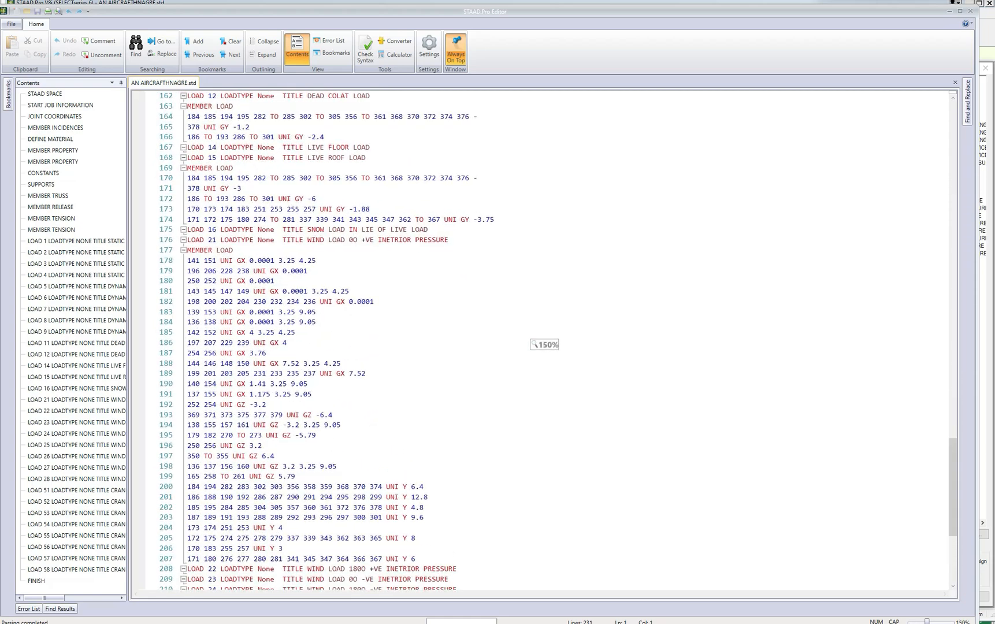
ctrl+scroll(544, 344, up, 8)
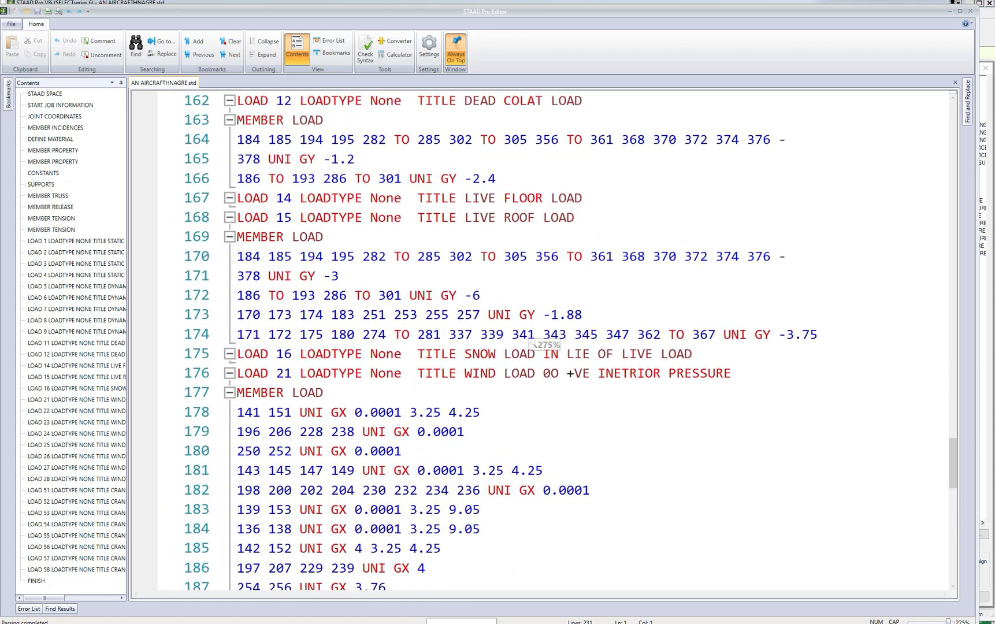
drag(951, 453, 947, 540)
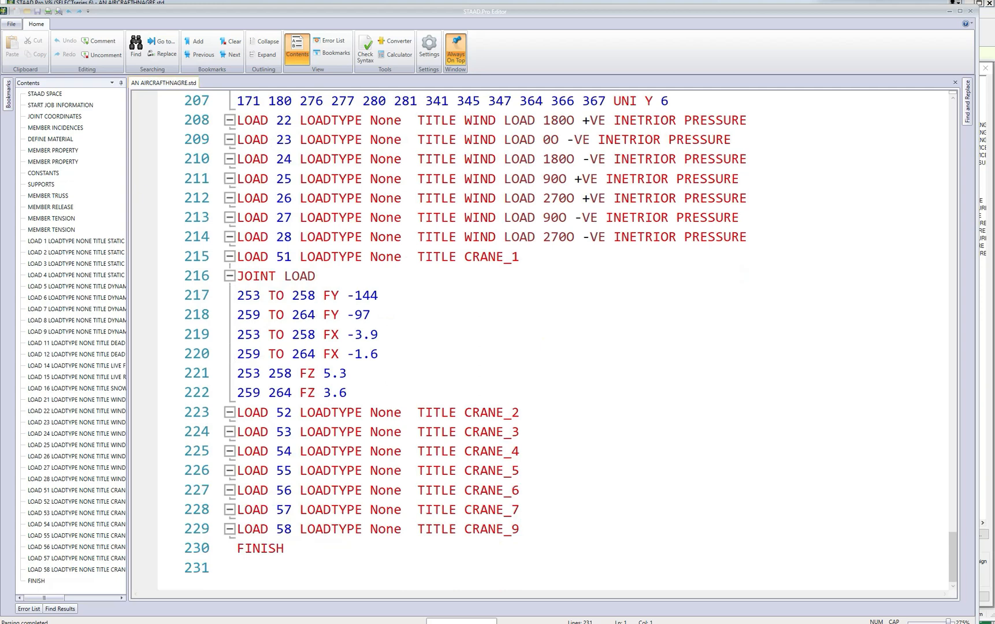
Copy the JOINT LOAD block of LOAD 51 CRANE_1 and insert it under LOAD 52 CRANE_2.
drag(237, 275, 347, 393)
key(ctrl+c)
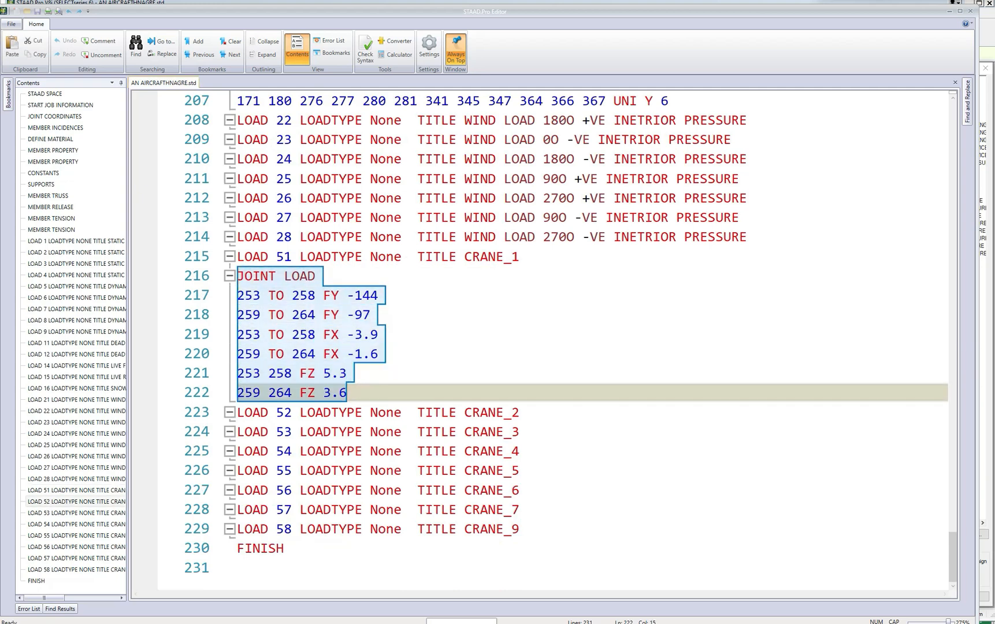
click(521, 412)
key(Return)
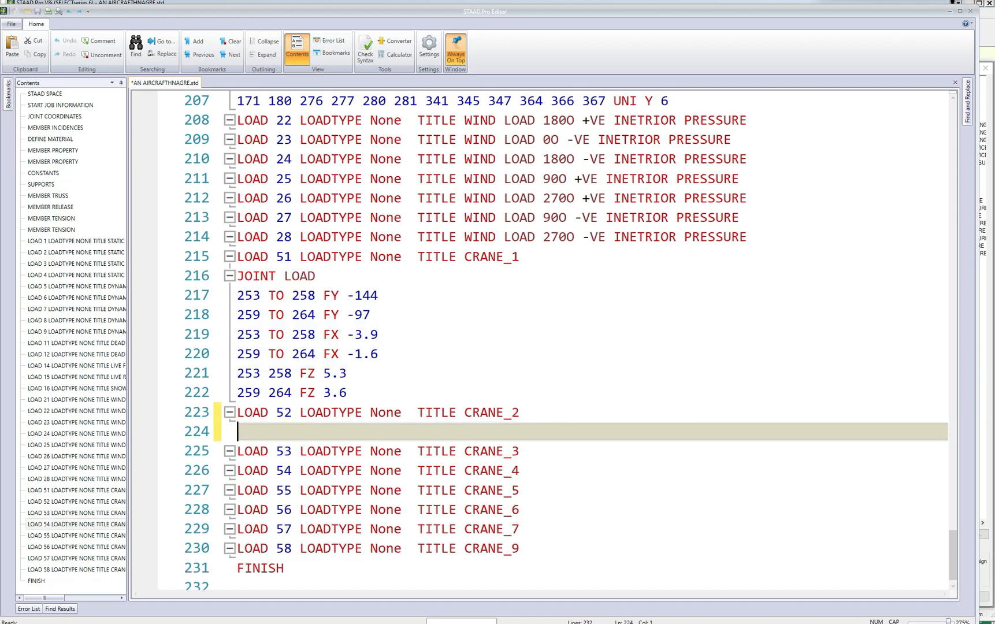
key(ctrl+v)
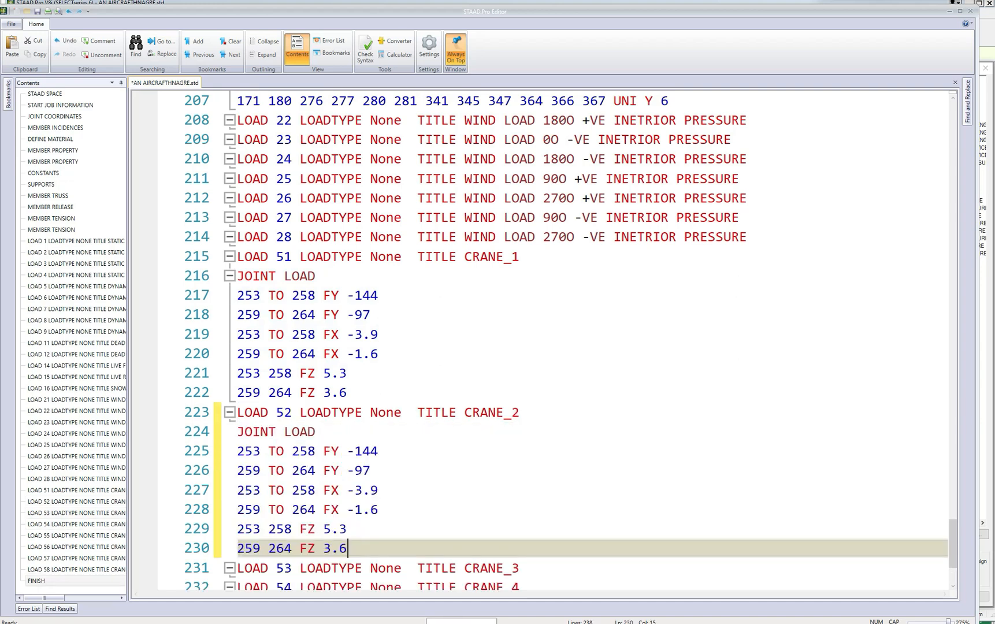
scroll(543, 341, down, 2)
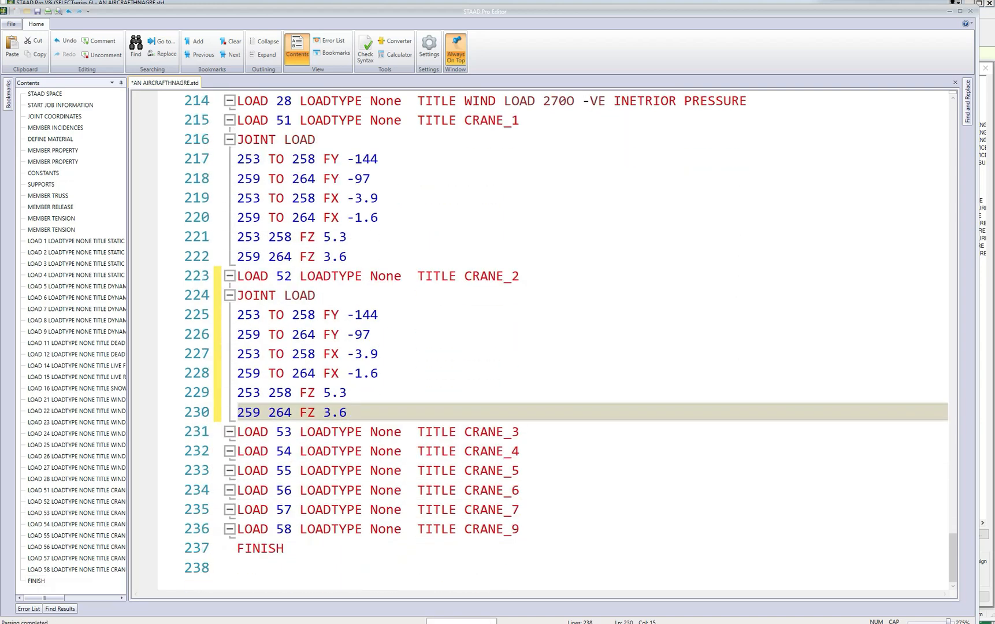
In CRANE_2, set FY to -97 for joints 253 to 258 and to -144 for joints 259 to 264.
drag(355, 315, 378, 315)
text(97)
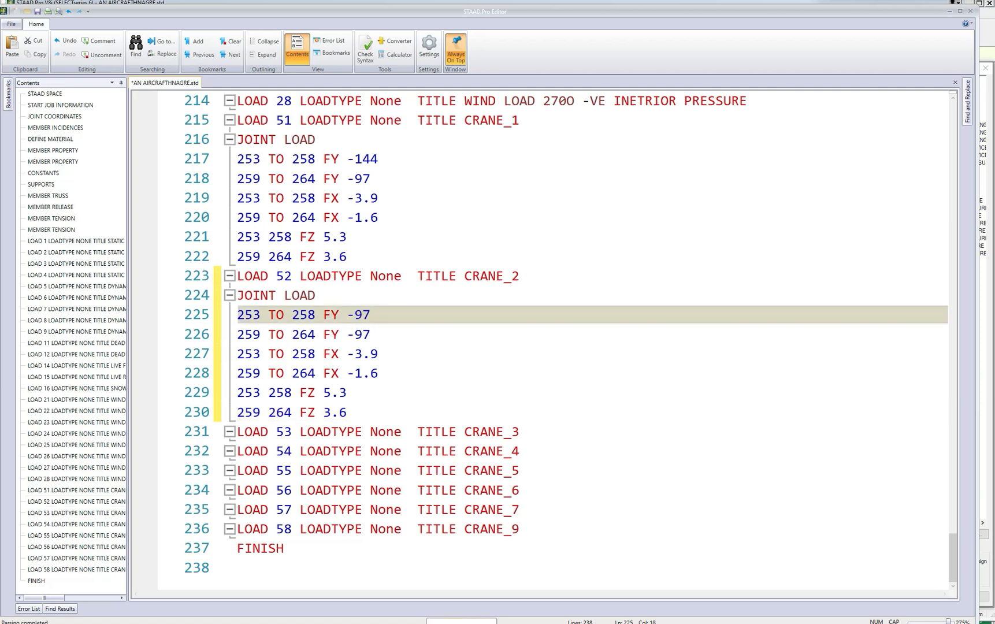
click(356, 334)
drag(356, 335, 371, 335)
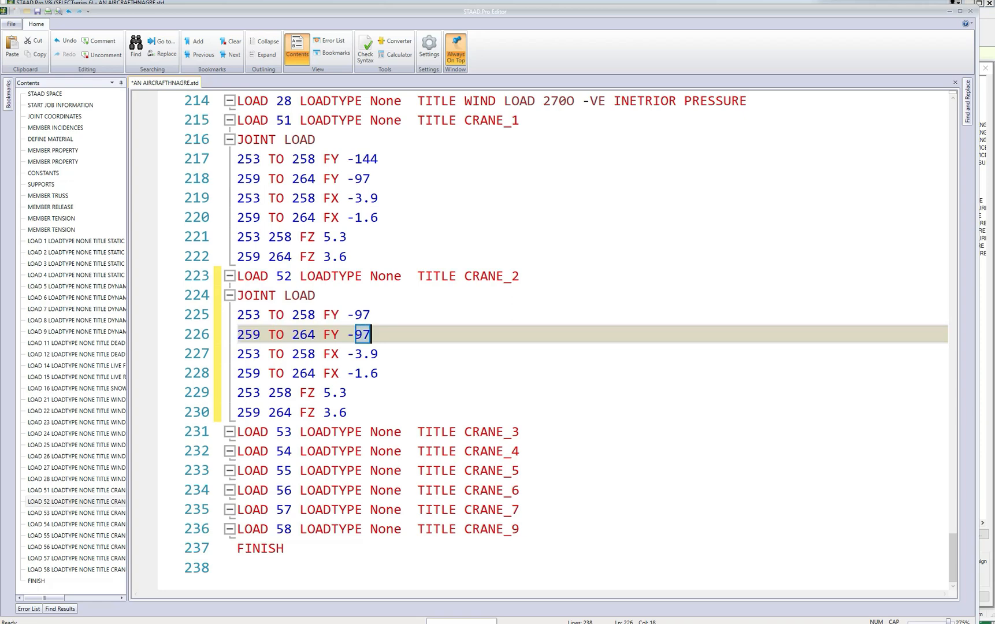
text(144)
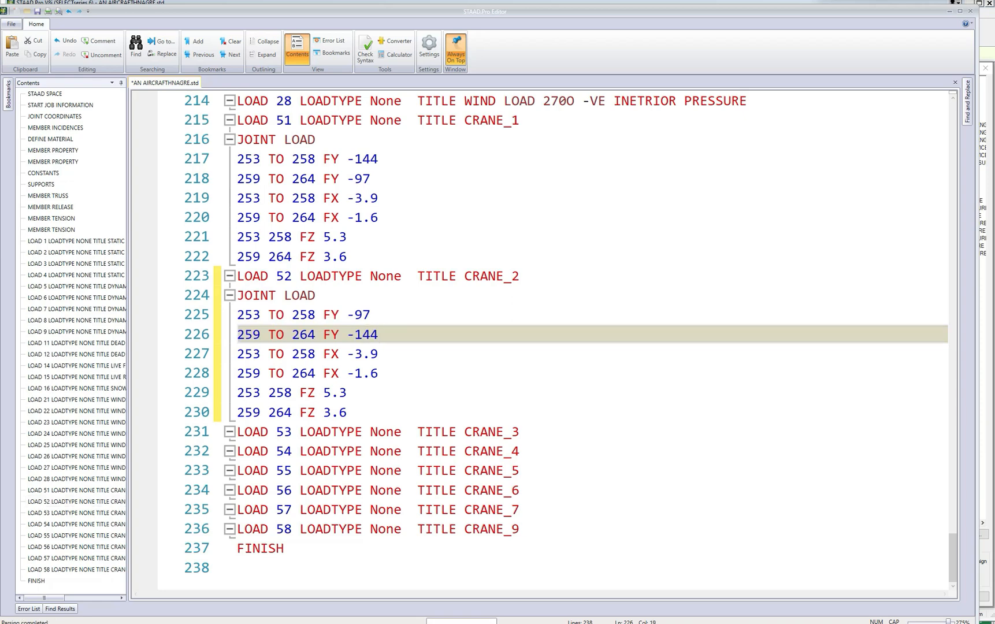
In CRANE_2, set FZ to 3.6 for joints 253 and 258 and to 5.3 for joints 259 and 264.
drag(325, 393, 348, 393)
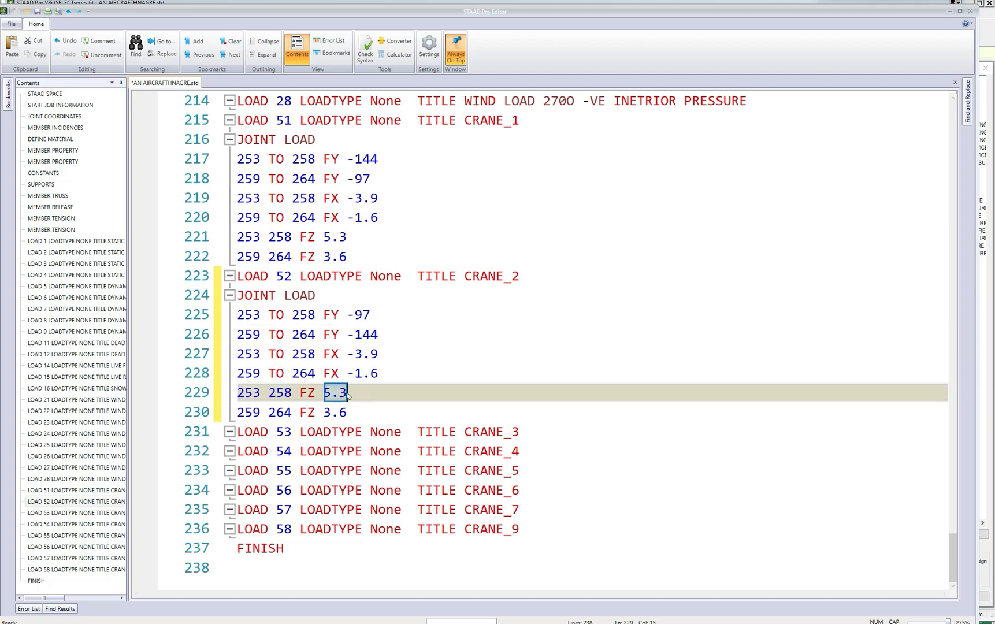
text(3.6)
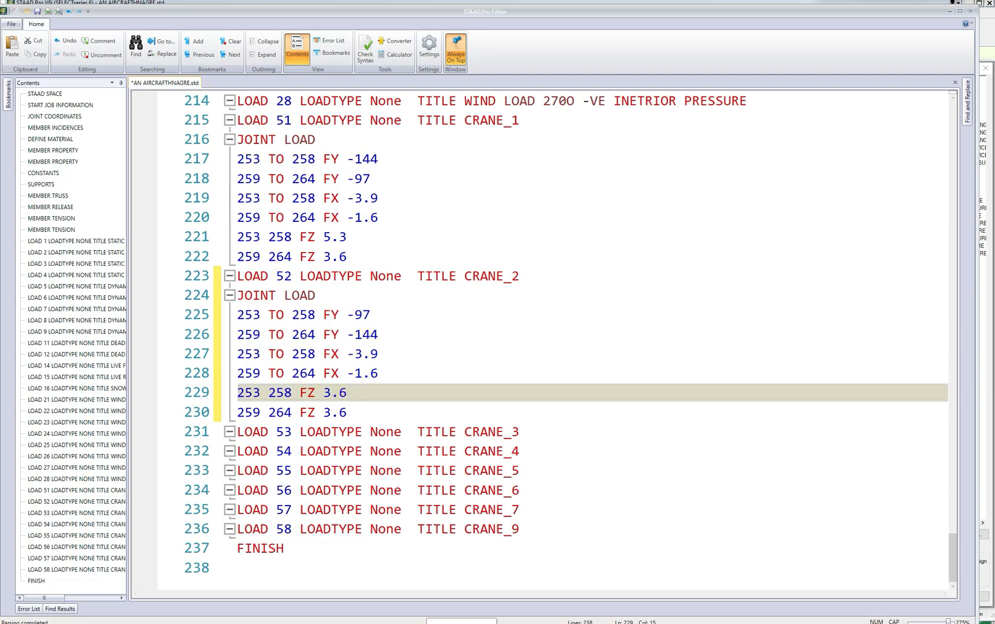
drag(324, 412, 348, 412)
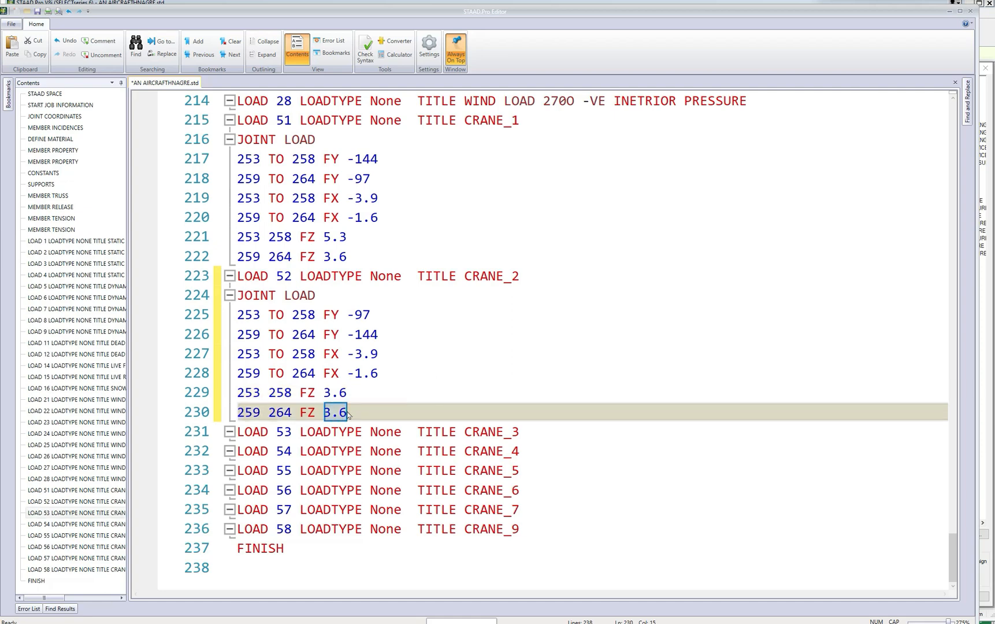
text(5.3)
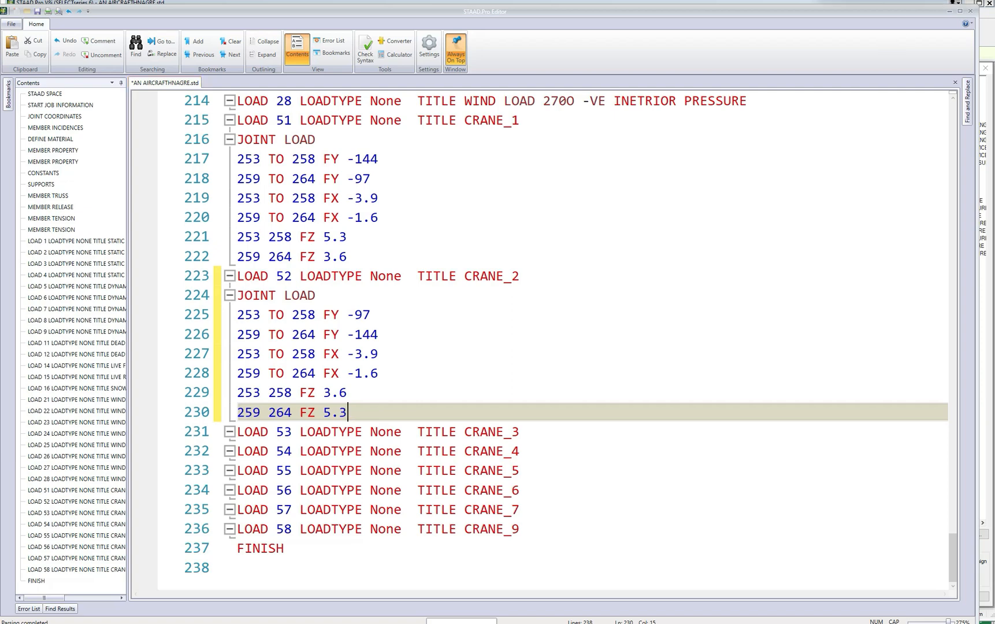
Copy the JOINT LOAD block of LOAD 51 CRANE_1 and insert it under LOAD 53 CRANE_3.
key(Down)
key(End)
key(Return)
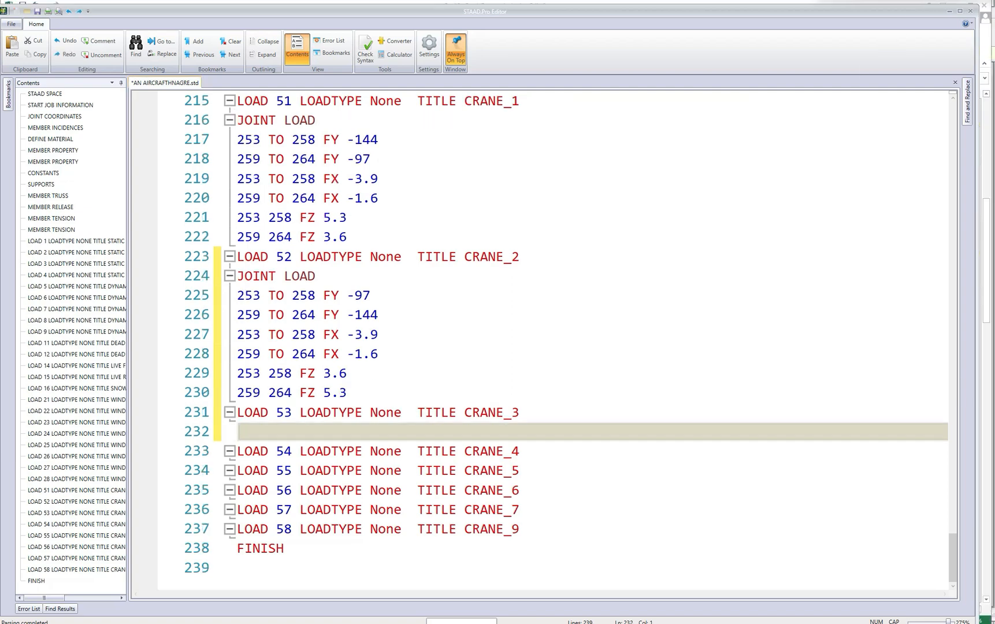
click(372, 295)
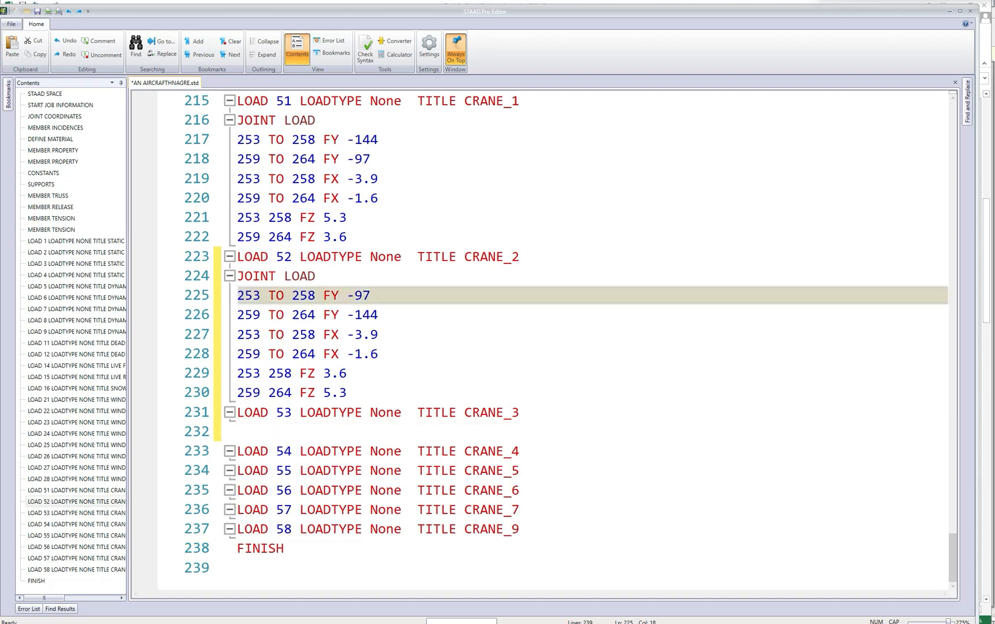
drag(238, 276, 350, 393)
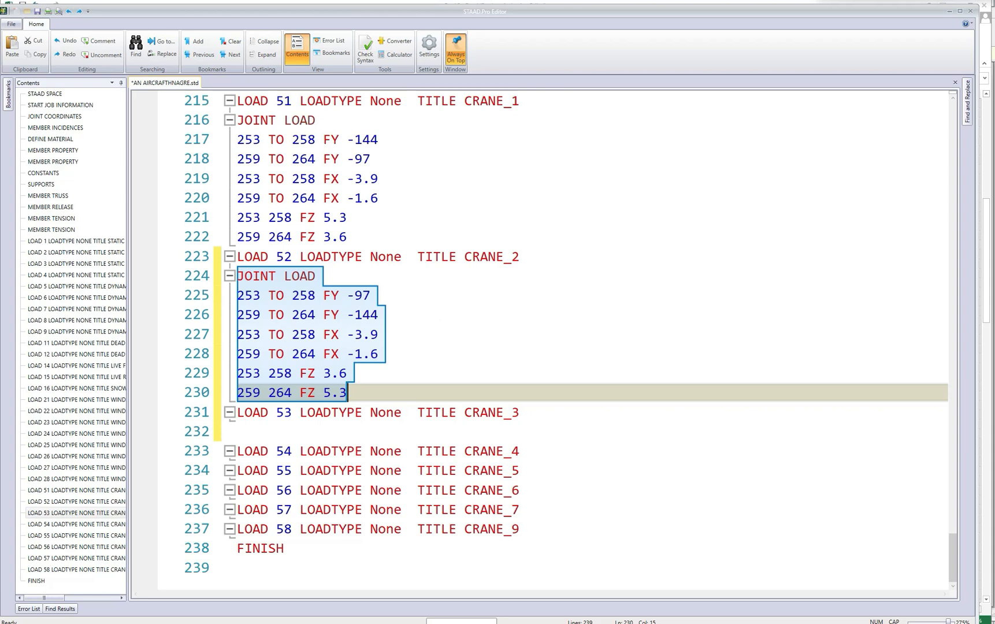
drag(238, 120, 357, 179)
click(340, 139)
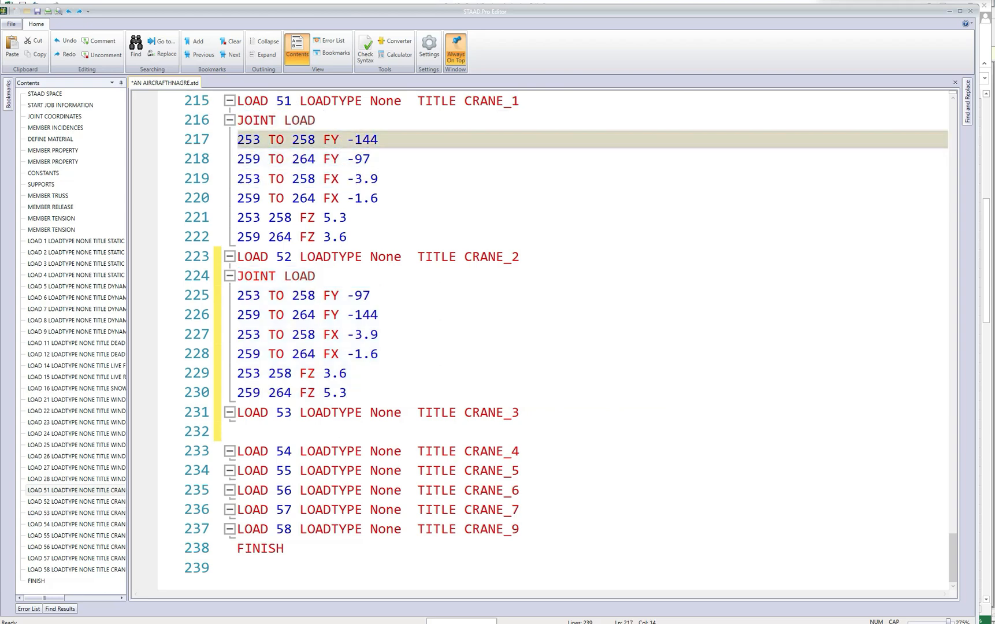
drag(237, 120, 347, 237)
key(ctrl+c)
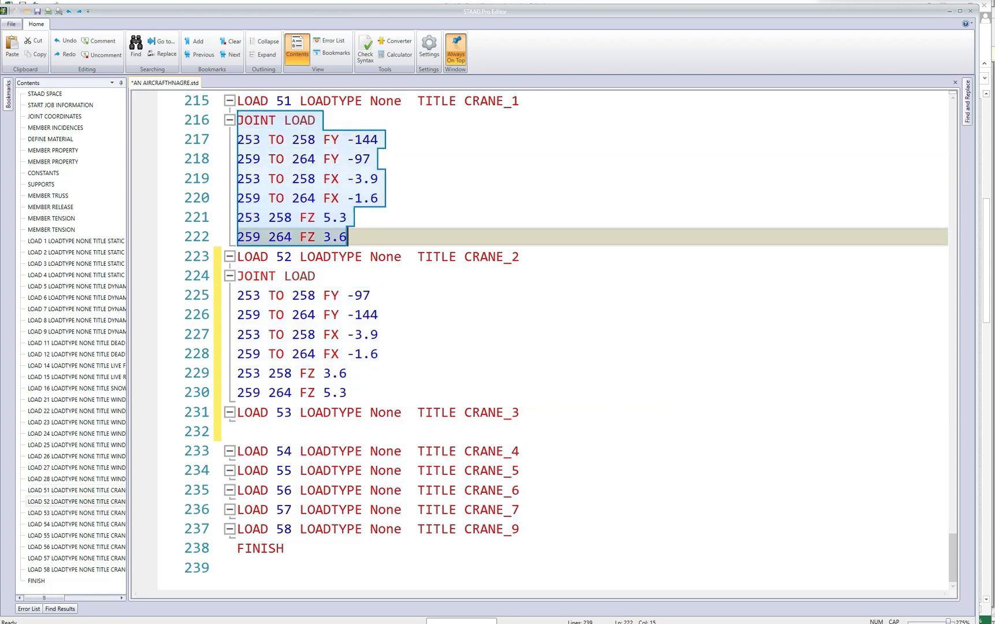
click(521, 413)
key(Return)
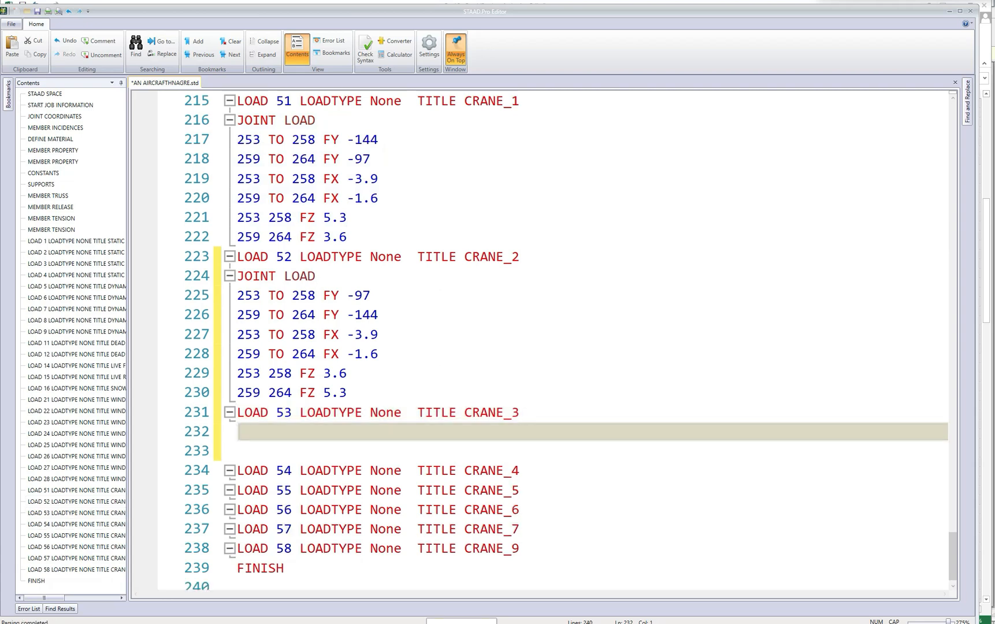
key(ctrl+v)
In CRANE_3, set FX to 3.9 for joints 259 to 264 and to 1.6 for joints 253 to 258.
scroll(537, 341, down, 2)
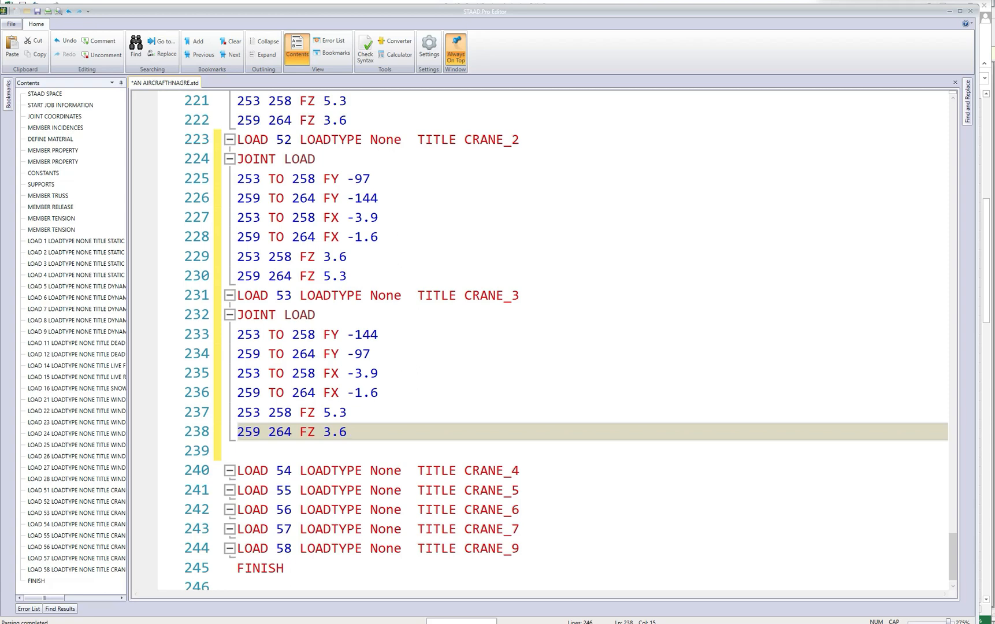
drag(356, 393, 379, 393)
text(3.9)
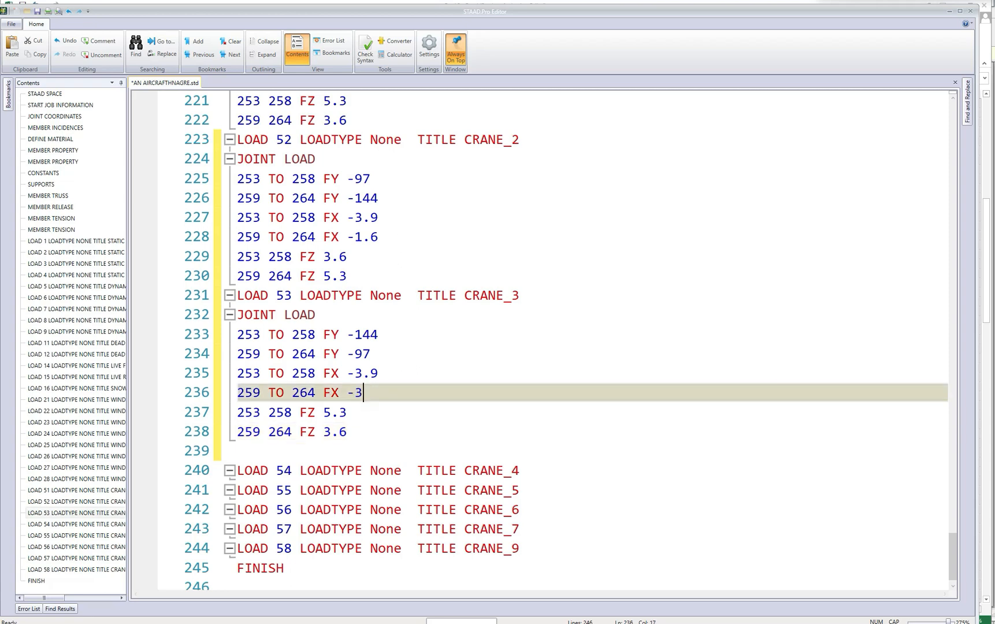
key(Left)
key(Left)
key(Left)
key(BackSpace)
key(Up)
key(shift+Right)
key(shift+Right)
key(shift+Right)
key(shift+Right)
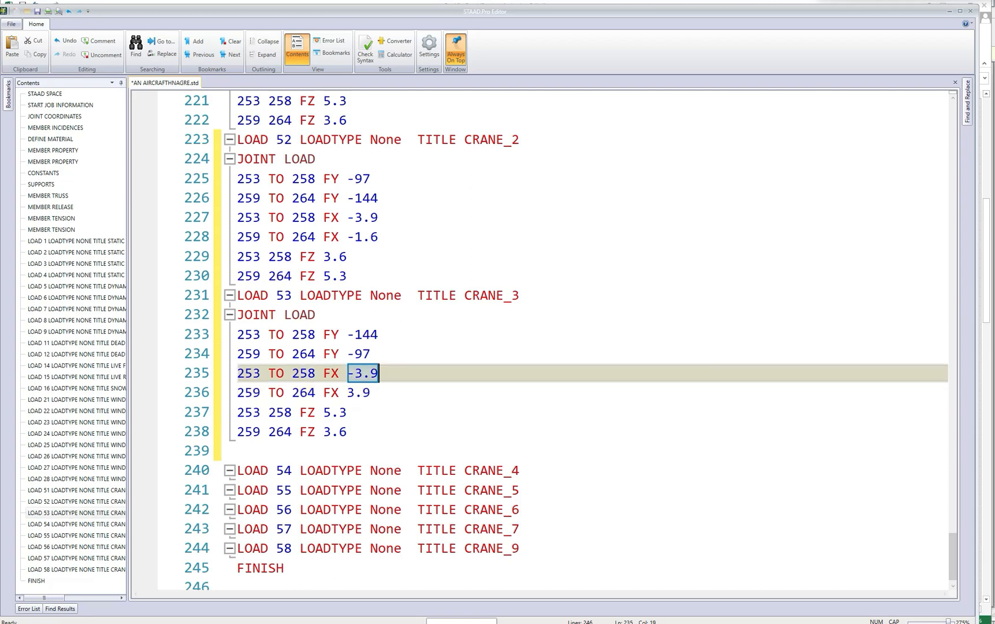
text(1.6)
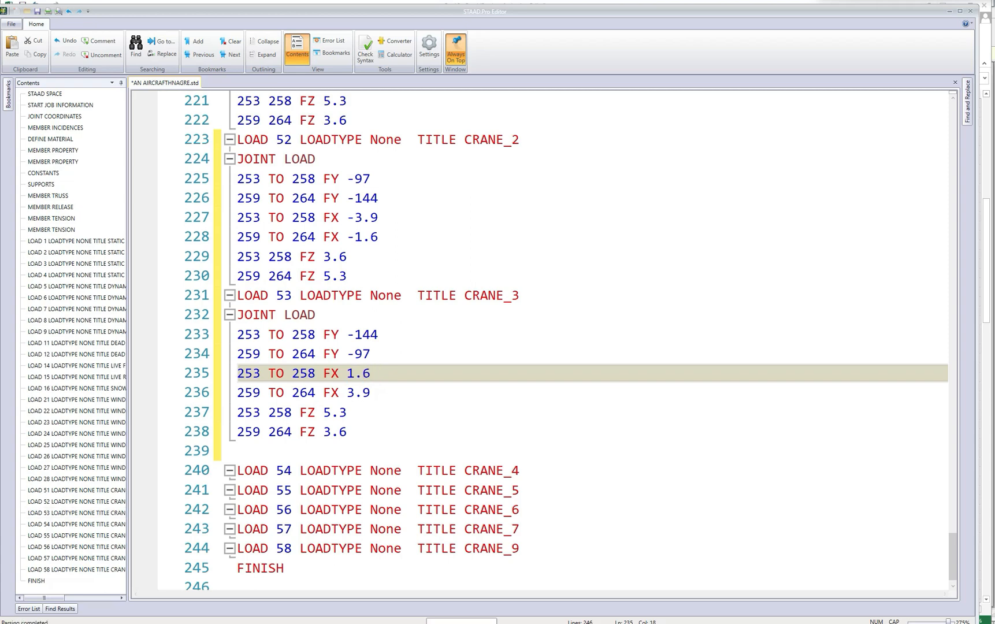
Copy the JOINT LOAD block of LOAD 52 CRANE_2 and insert it under LOAD 54 CRANE_4.
scroll(575, 343, up, 2)
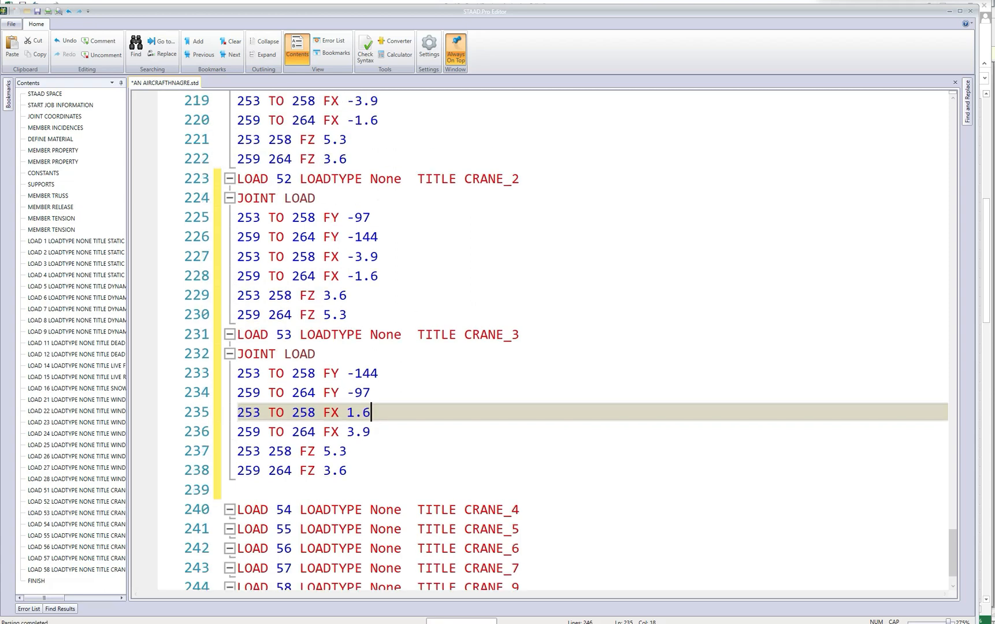
scroll(574, 341, down, 1)
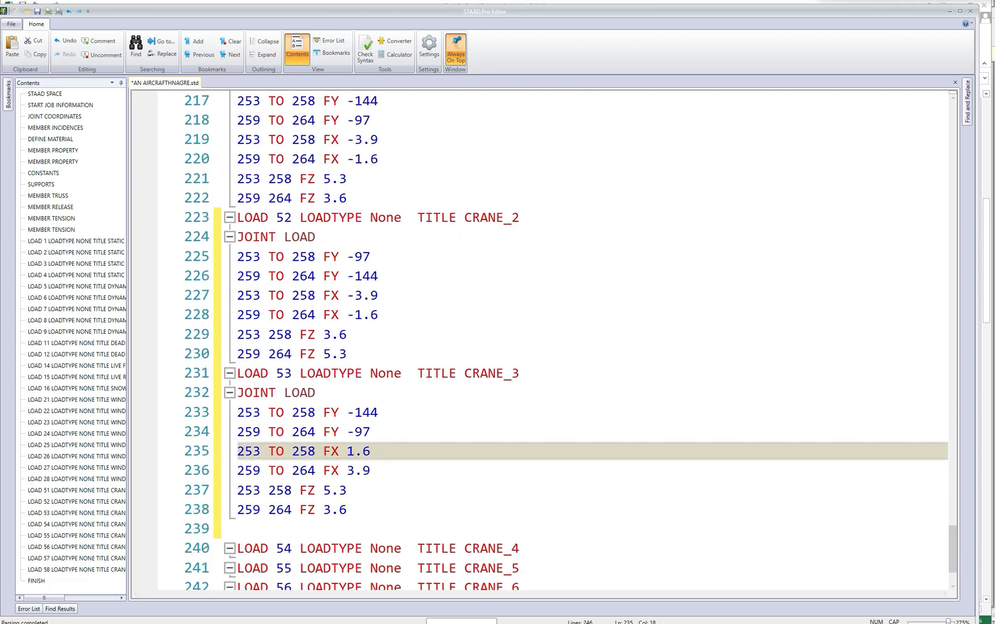
drag(237, 237, 349, 354)
key(ctrl+c)
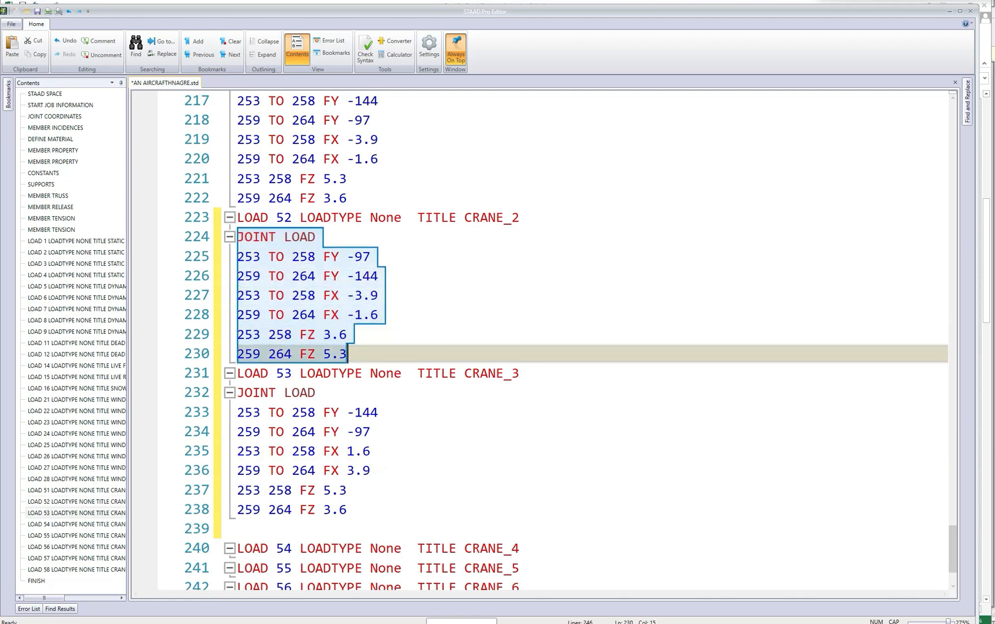
scroll(571, 343, down, 5)
click(521, 451)
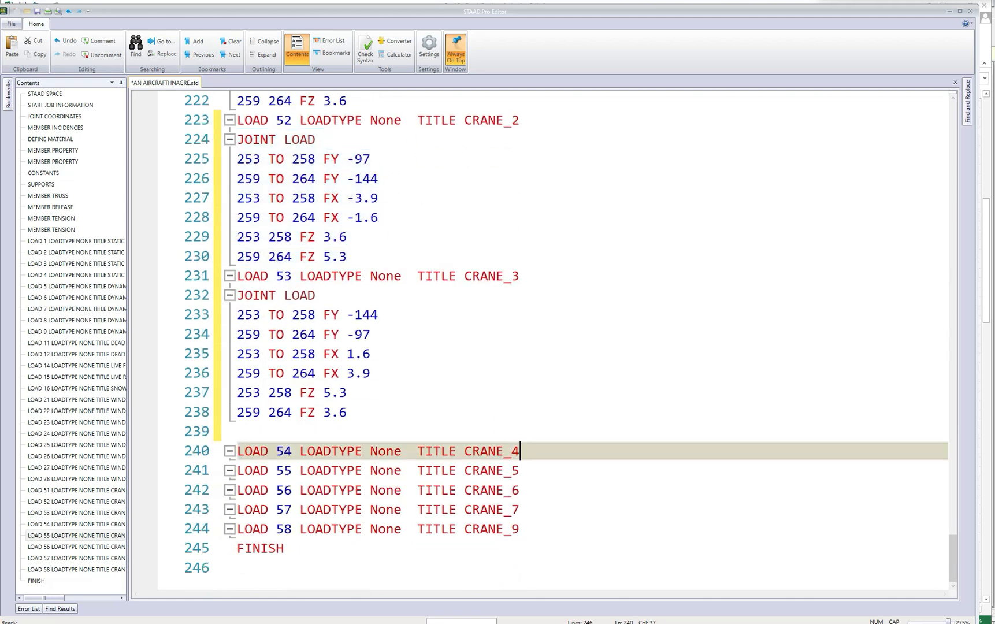
key(Return)
key(ctrl+v)
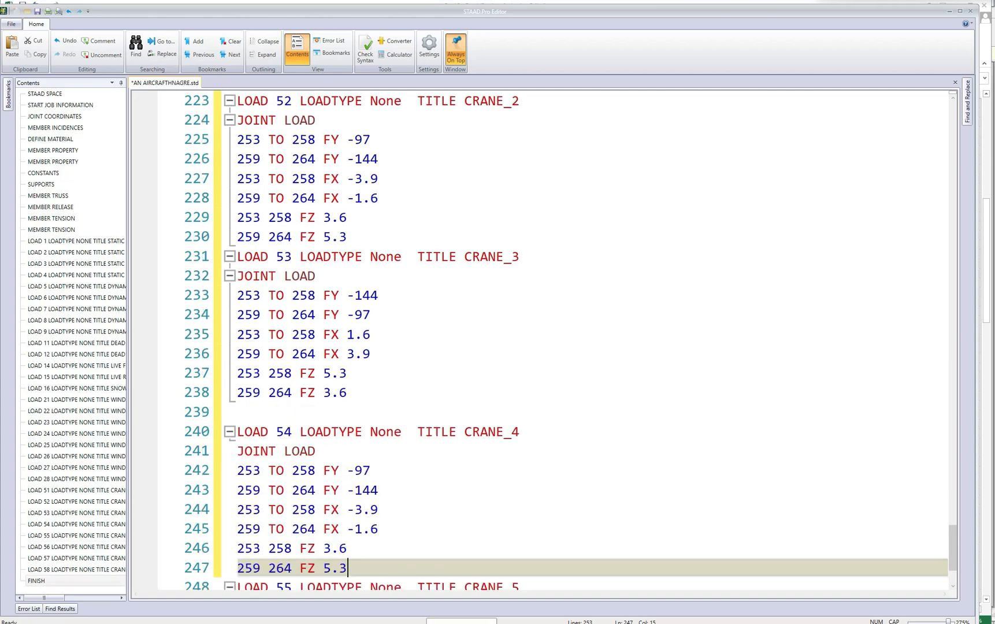
In CRANE_4, set FX to 1.6 for joints 253 to 258 and to 3.9 for joints 259 to 264.
scroll(566, 343, down, 2)
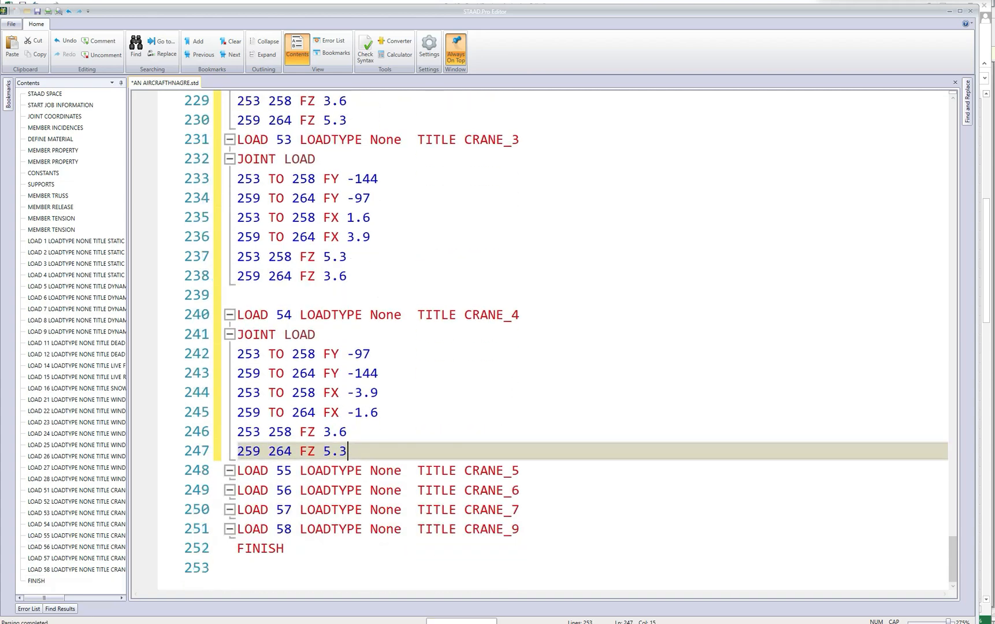
drag(348, 392, 378, 393)
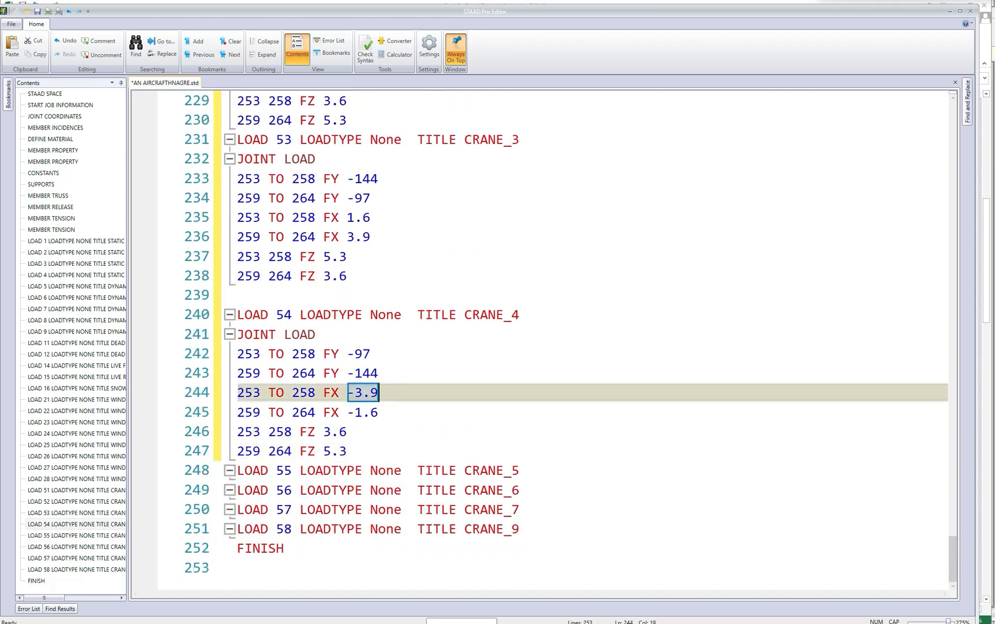
text(1.6)
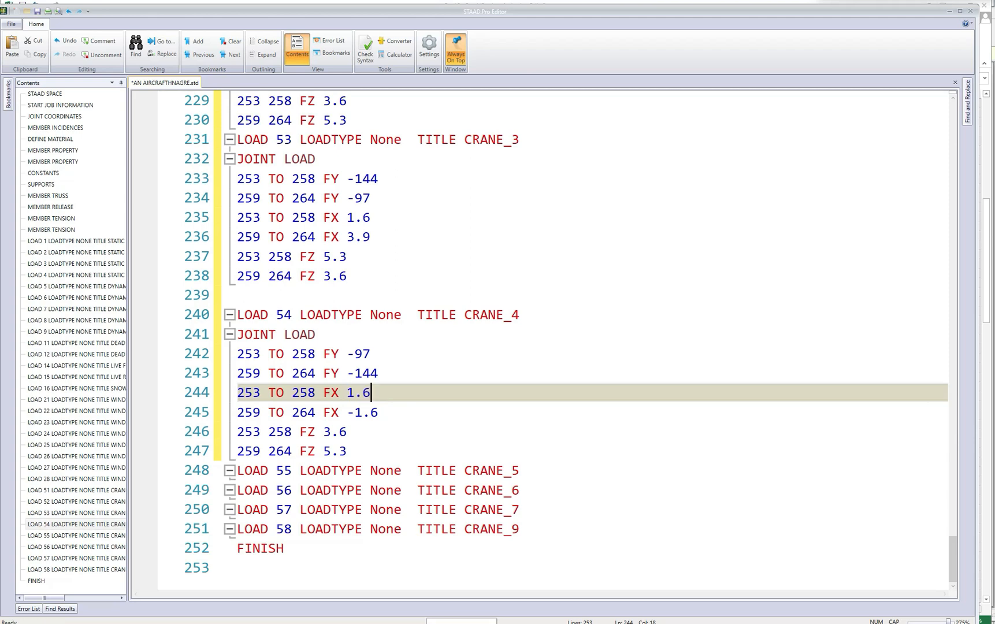
drag(348, 412, 379, 412)
text(3.9)
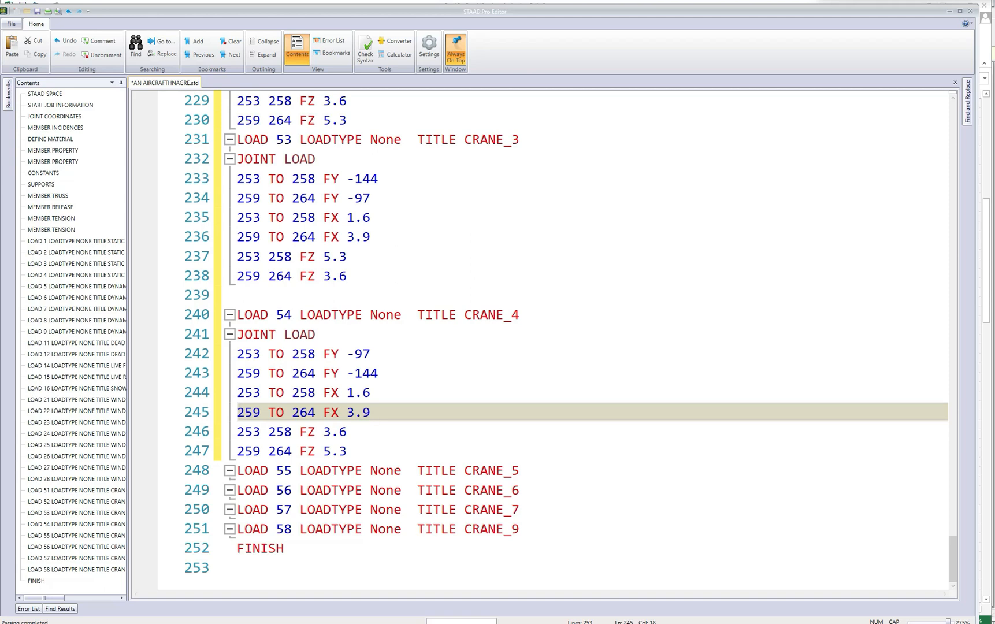
Copy the JOINT LOAD block of LOAD 51 CRANE_1 and insert it under LOAD 55 CRANE_5.
scroll(538, 341, up, 6)
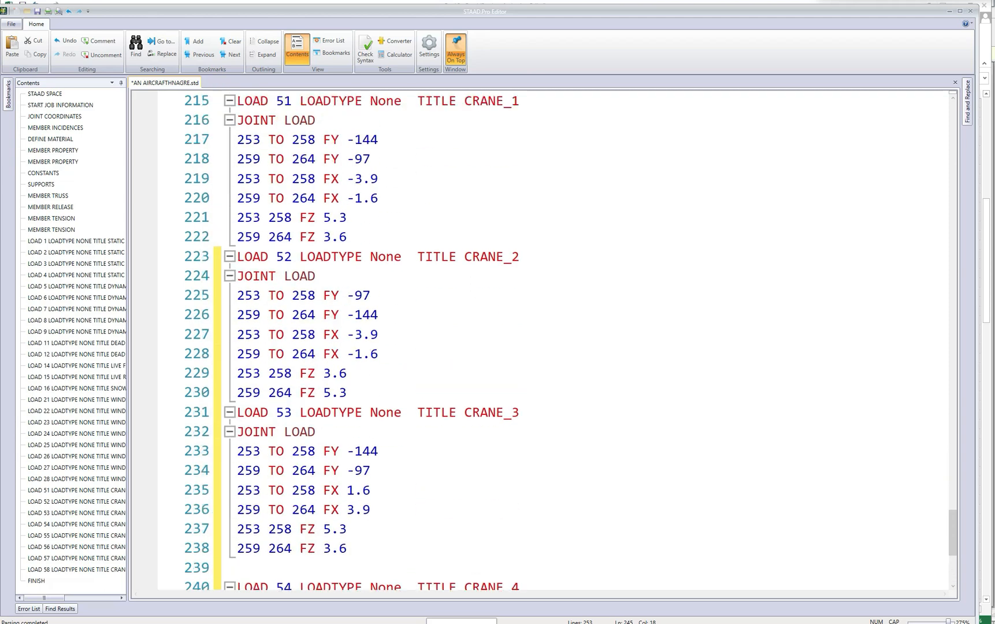
drag(238, 199, 347, 315)
key(ctrl+c)
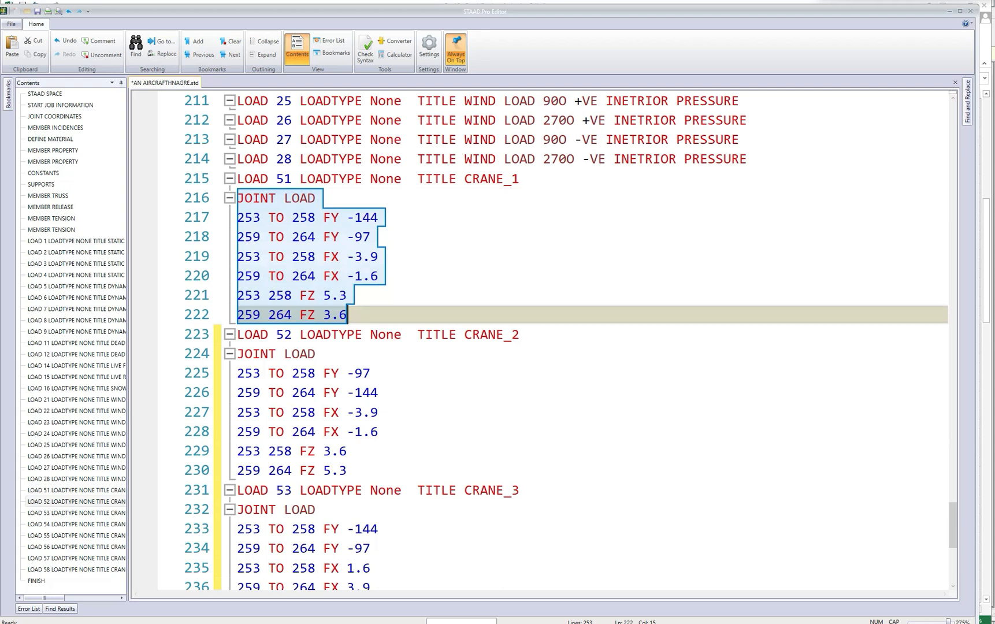
scroll(537, 341, down, 6)
click(522, 471)
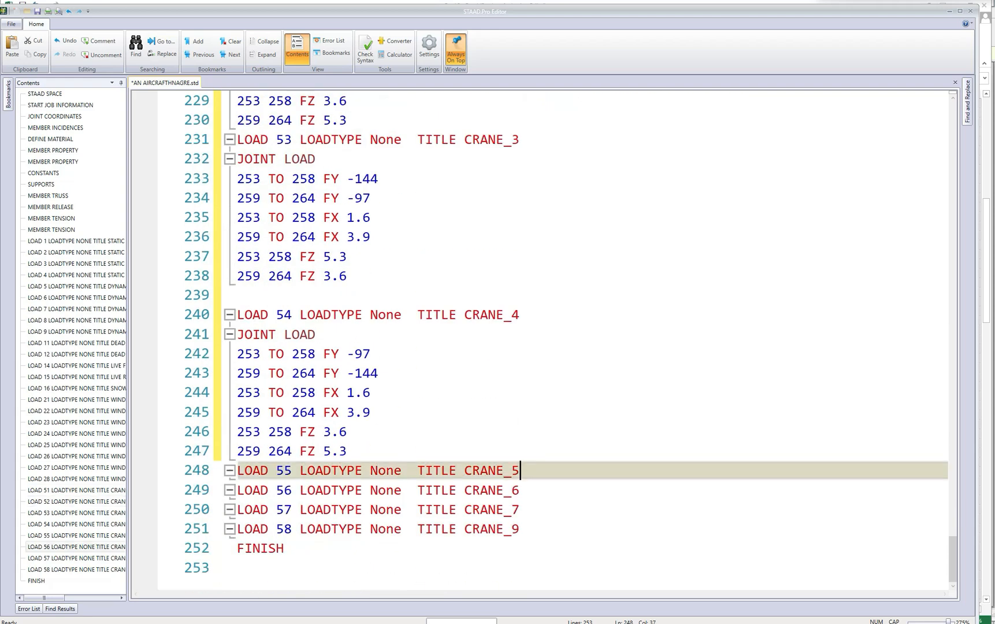
key(Return)
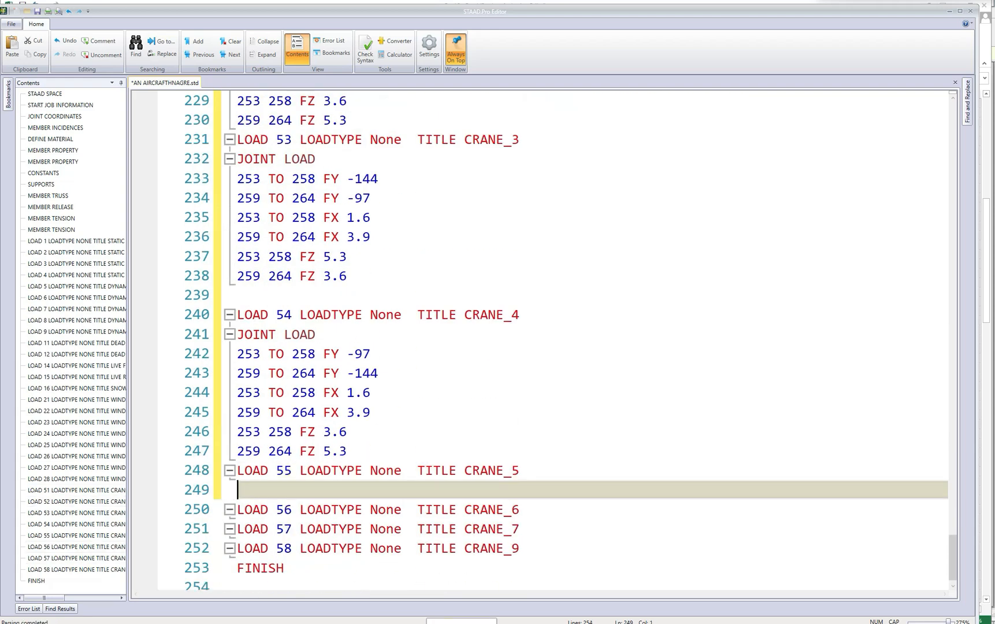
key(ctrl+v)
Try removing the minus signs from the FY and FX values in CRANE_5, and undo those edits.
scroll(538, 341, down, 2)
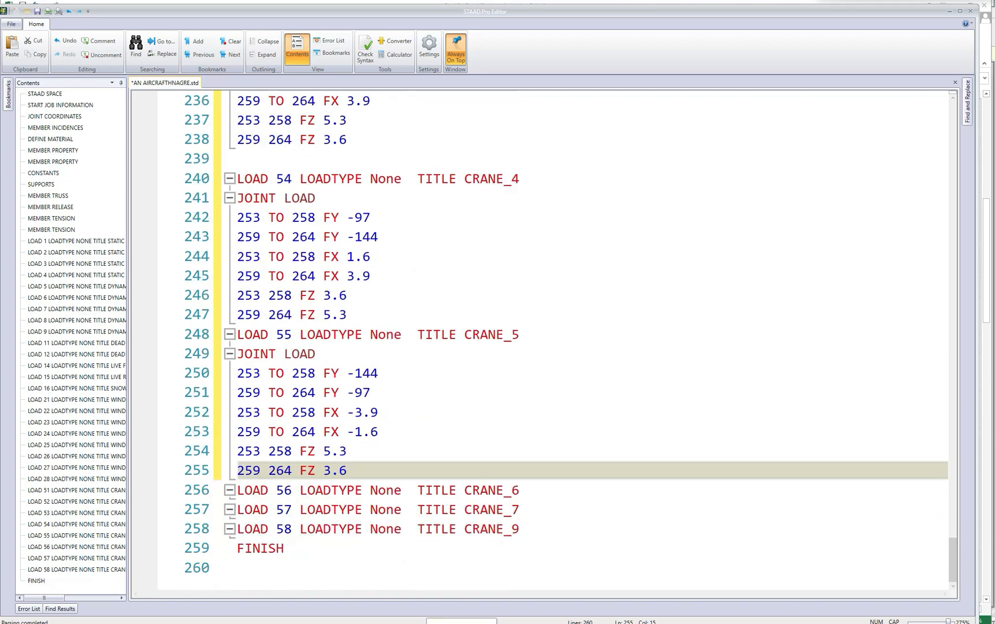
drag(348, 374, 355, 432)
key(BackSpace)
key(BackSpace)
key(BackSpace)
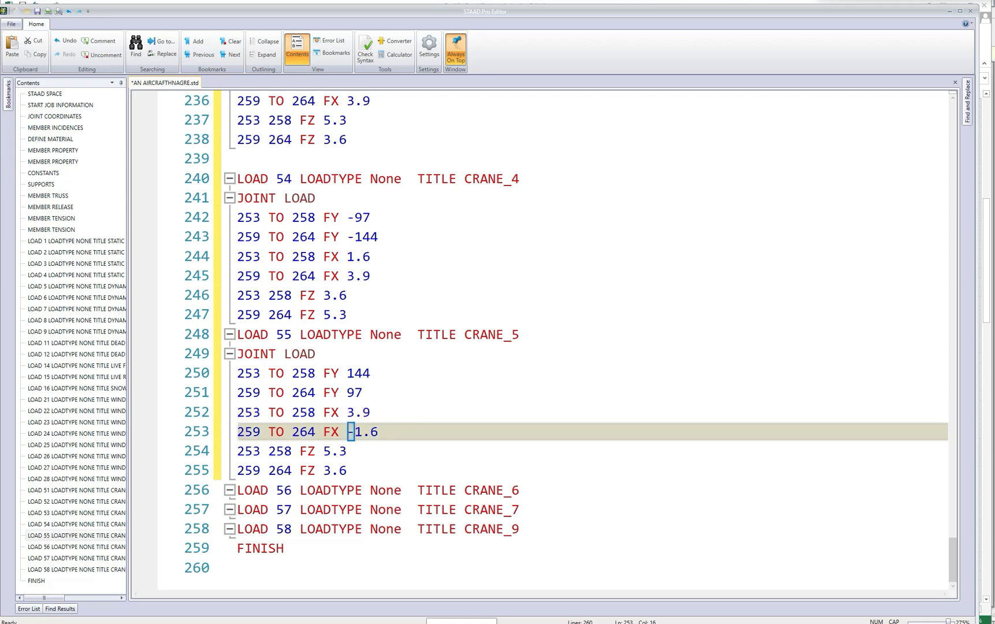
key(ctrl+z)
key(ctrl+z)
key(ctrl+z)
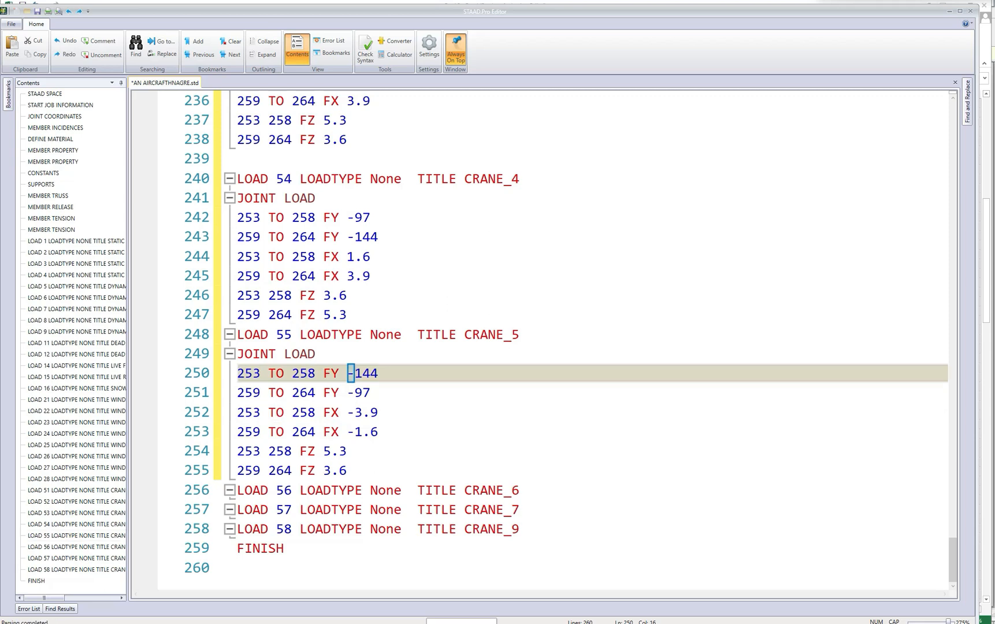
In CRANE_5, set FZ to -5.3 for joints 253 and 258 and to -3.6 for joints 259 and 264.
click(325, 451)
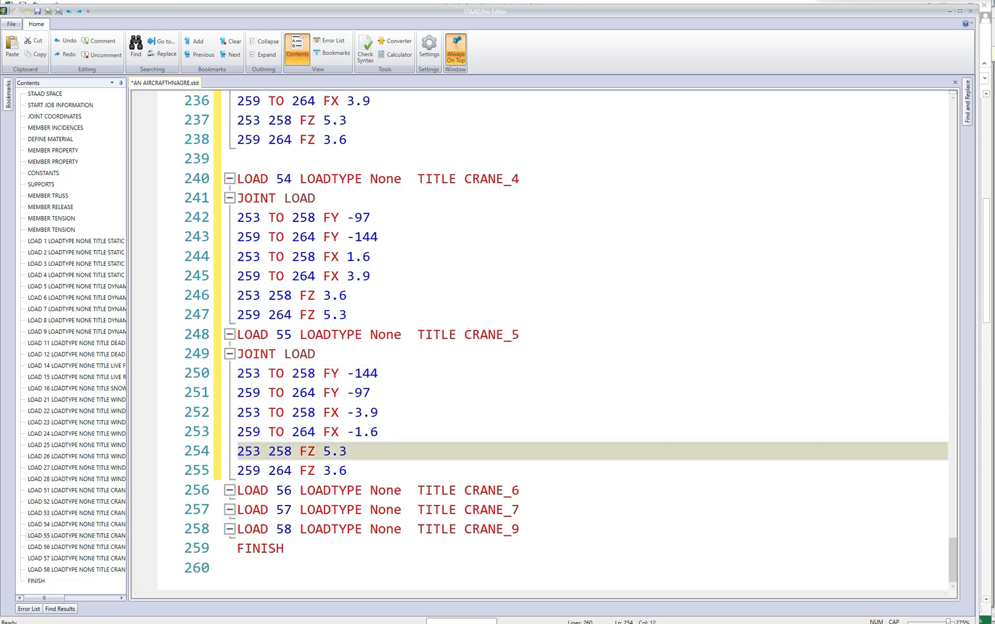
text(-)
click(325, 471)
text(-)
Copy the JOINT LOAD block of LOAD 52 CRANE_2 and insert it under LOAD 56 CRANE_6.
scroll(540, 341, up, 2)
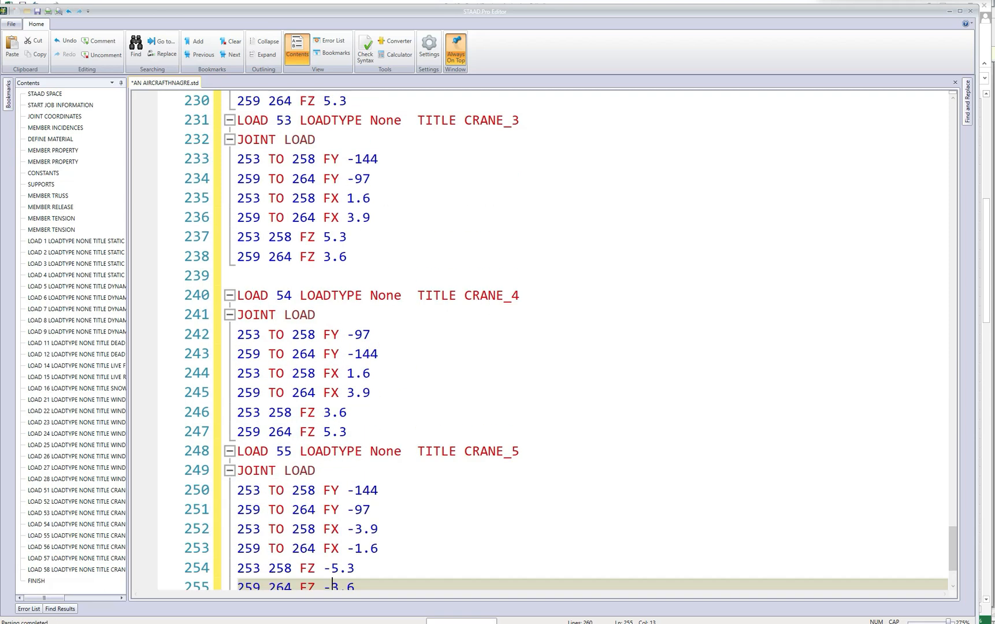
scroll(540, 341, up, 6)
scroll(540, 341, down, 1)
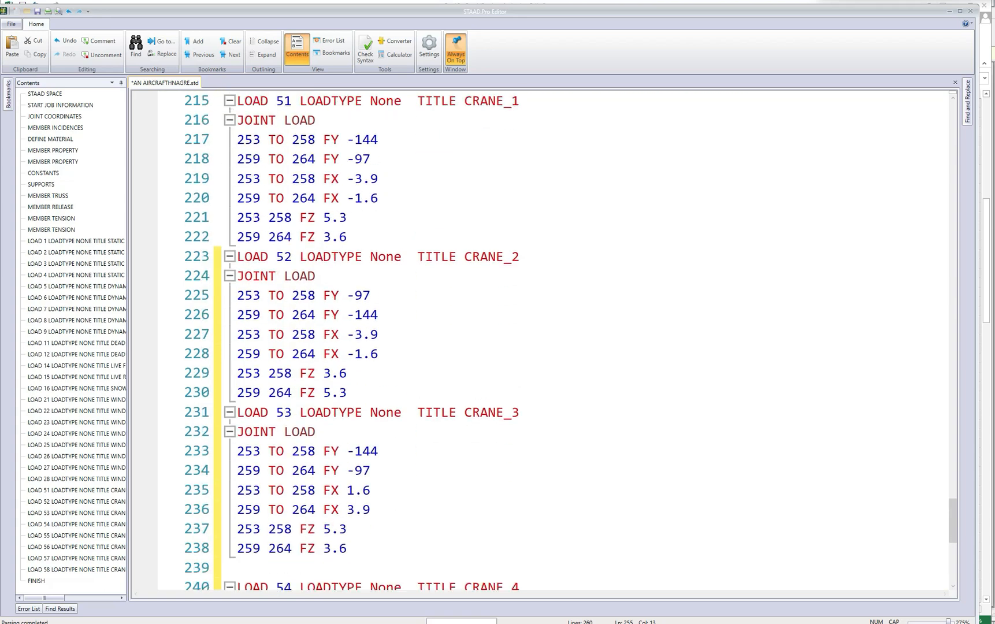
drag(237, 275, 347, 393)
key(ctrl+c)
scroll(541, 341, down, 7)
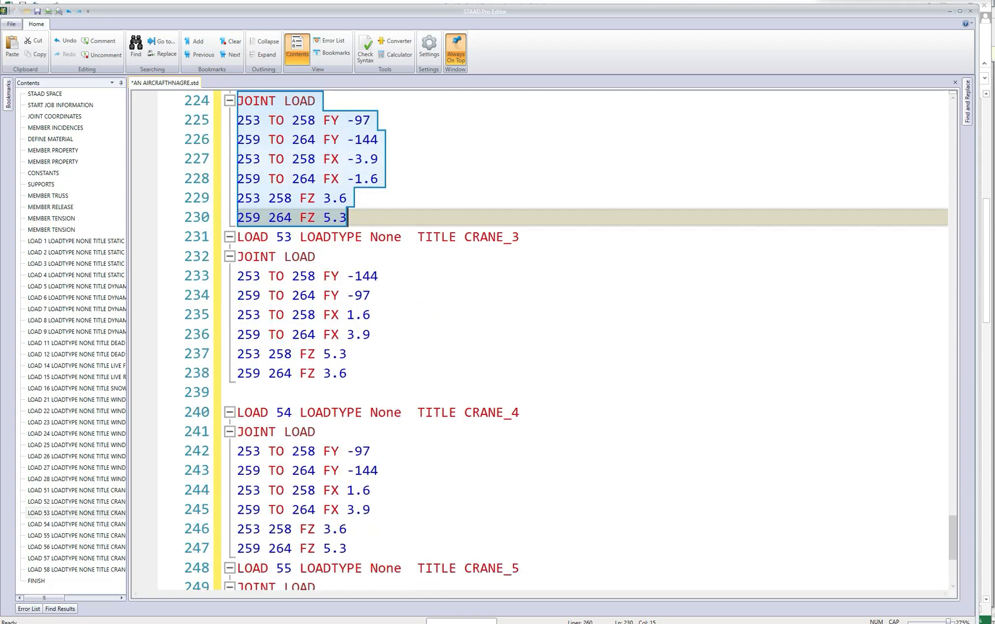
click(521, 490)
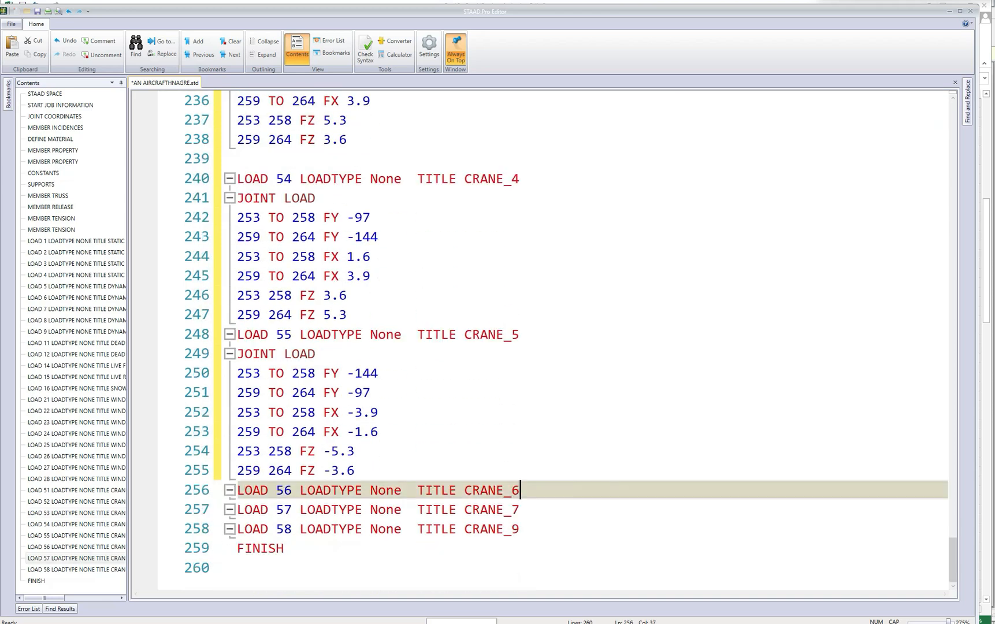
key(Return)
key(ctrl+v)
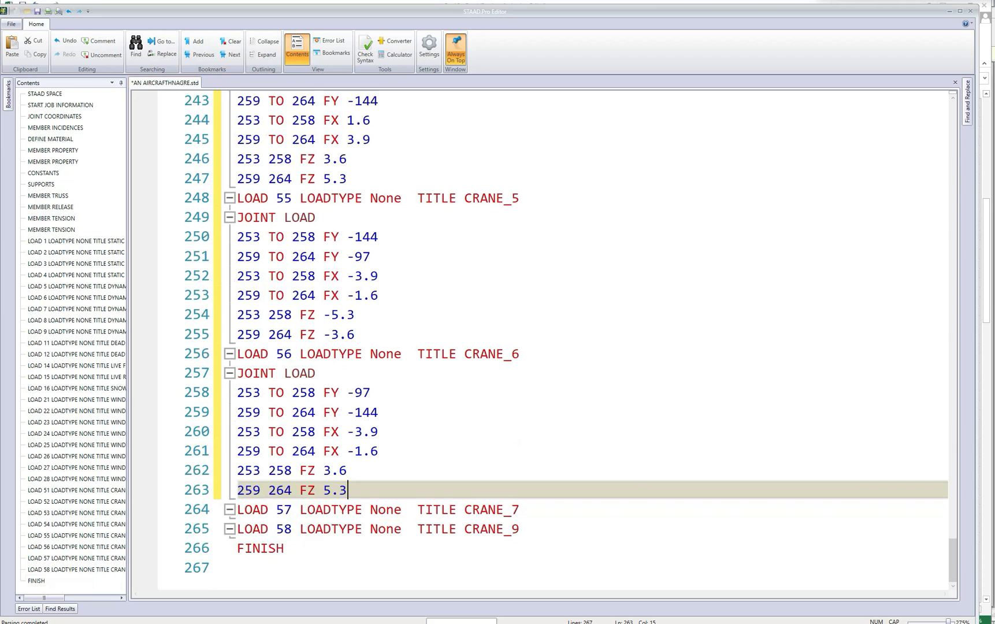
In CRANE_6, set FZ to -3.6 for joints 253 and 258 and to -5.3 for joints 259 and 264.
click(325, 470)
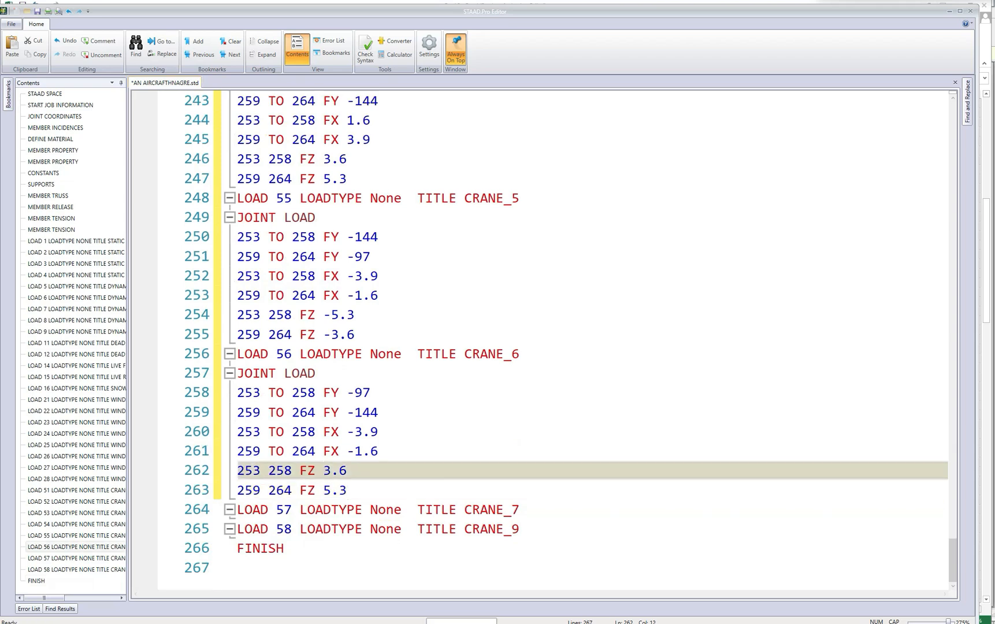
text(-)
click(325, 490)
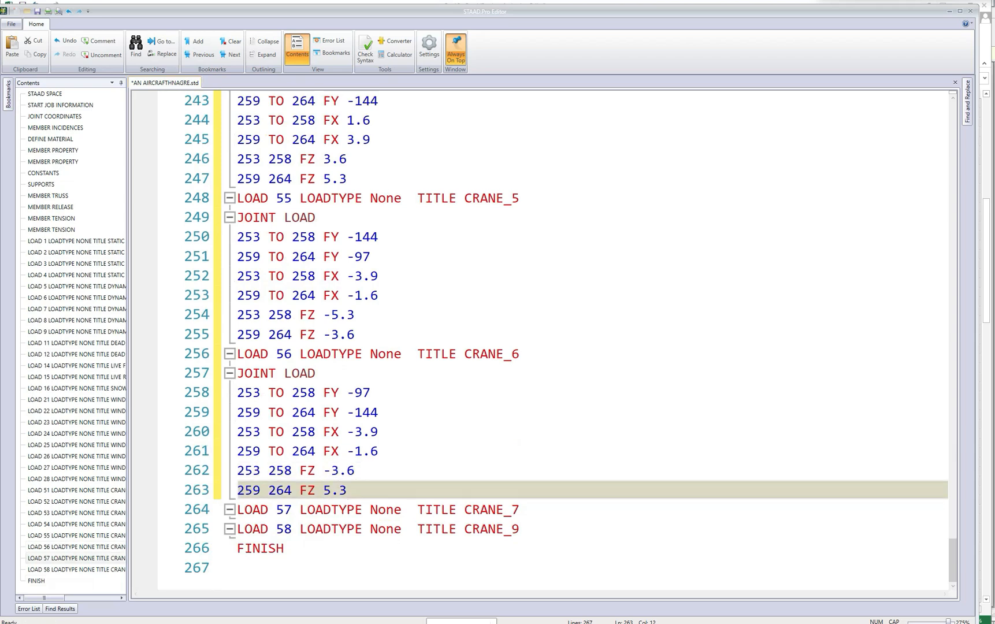
text(-)
scroll(540, 341, up, 4)
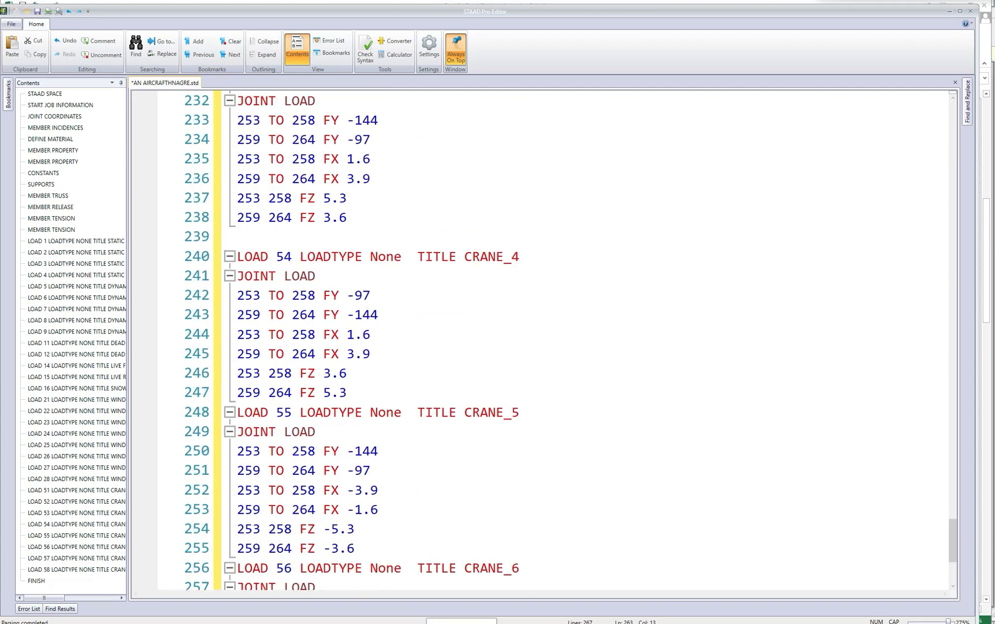
Copy the JOINT LOAD block of LOAD 53 CRANE_3 and insert it under LOAD 57 CRANE_7.
scroll(540, 341, up, 3)
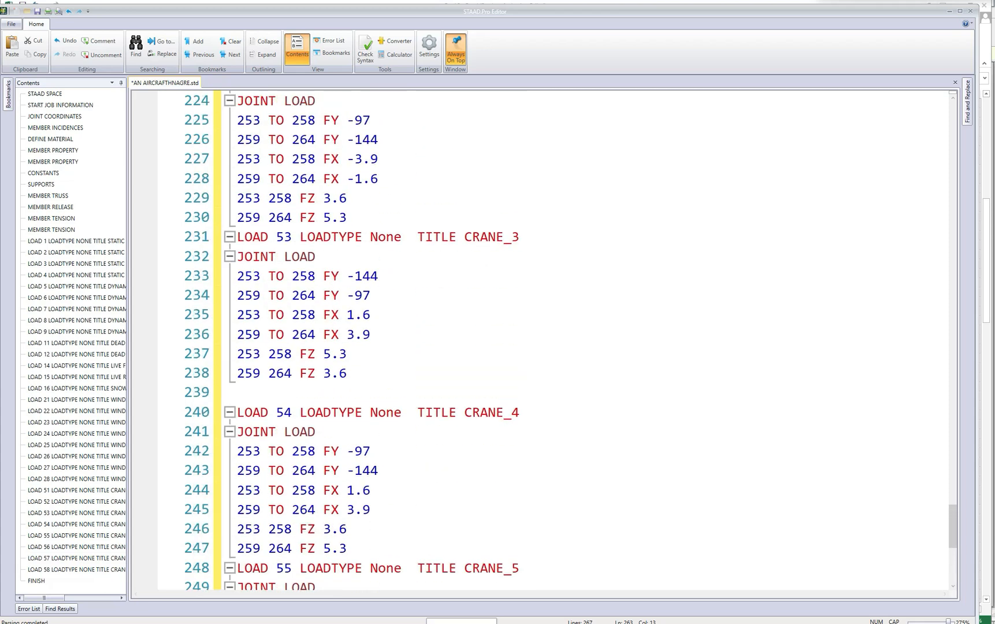
drag(238, 257, 348, 373)
key(ctrl+c)
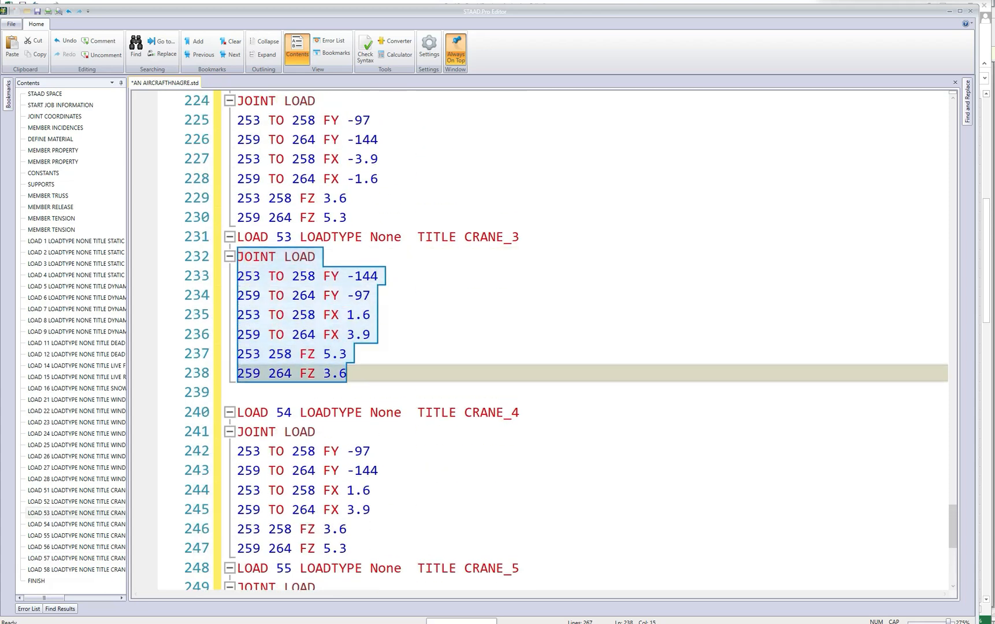
scroll(348, 374, down, 6)
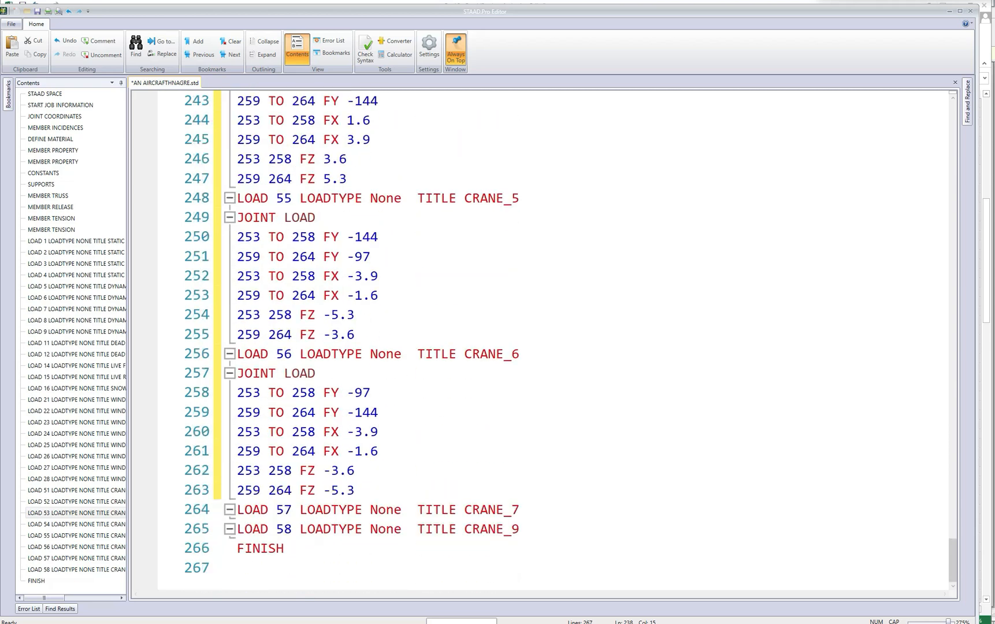
click(520, 509)
key(Return)
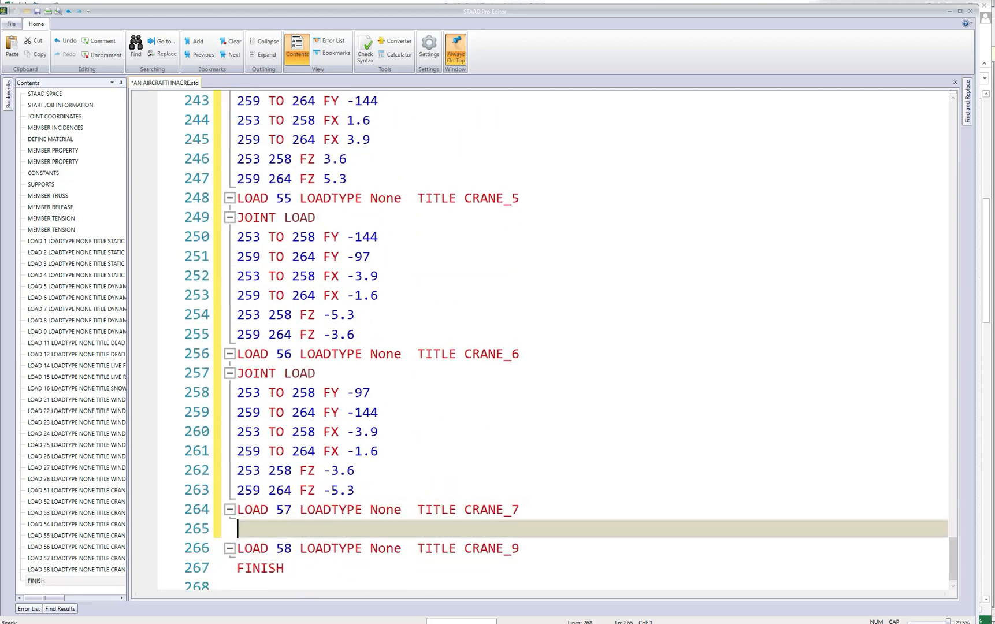
key(ctrl+v)
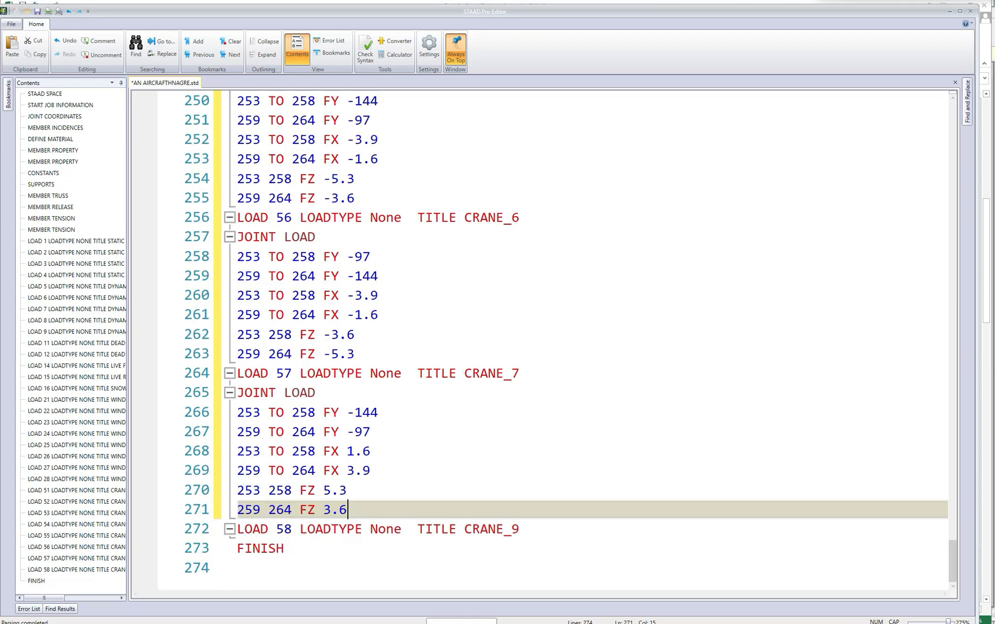
In CRANE_7, set FZ to -5.3 for joints 253 and 258 and to -3.6 for joints 259 and 264.
click(325, 490)
text(-)
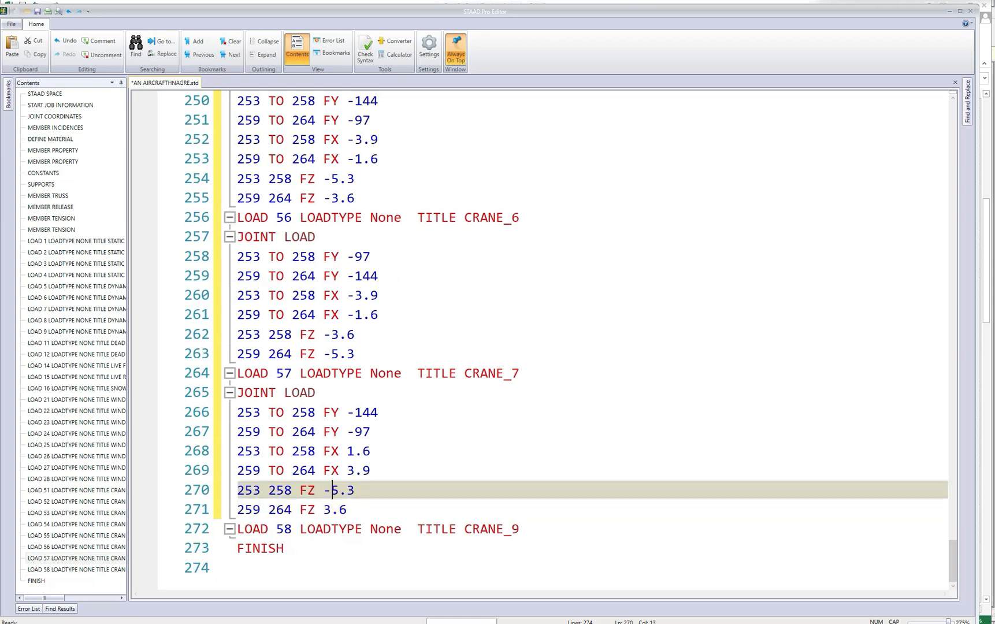
click(324, 509)
text(-)
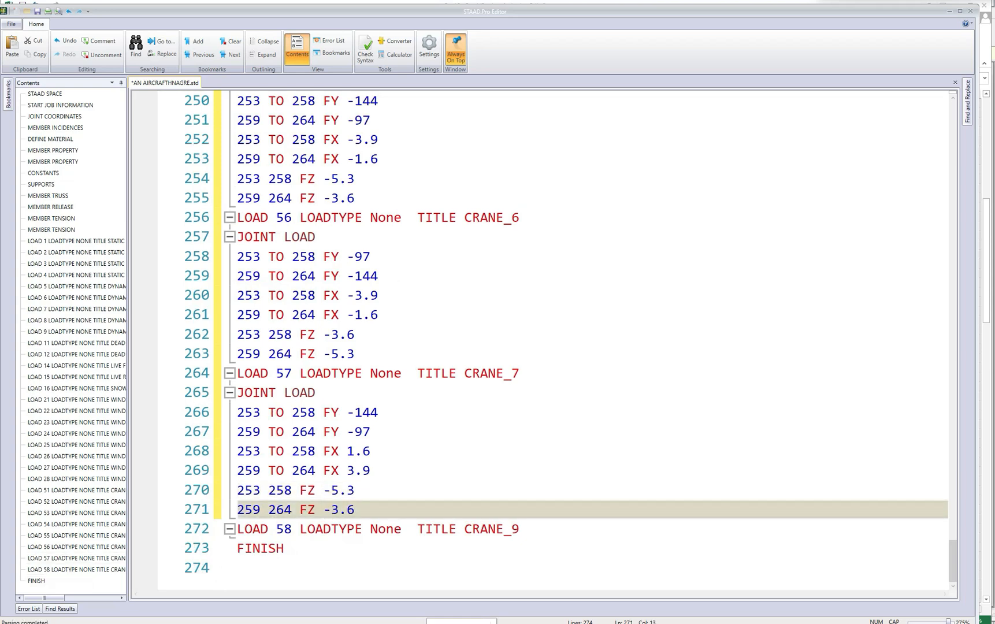
Retitle LOAD 58 as CRANE_8 and insert a copy of the CRANE_4 JOINT LOAD block under it.
scroll(537, 341, up, 3)
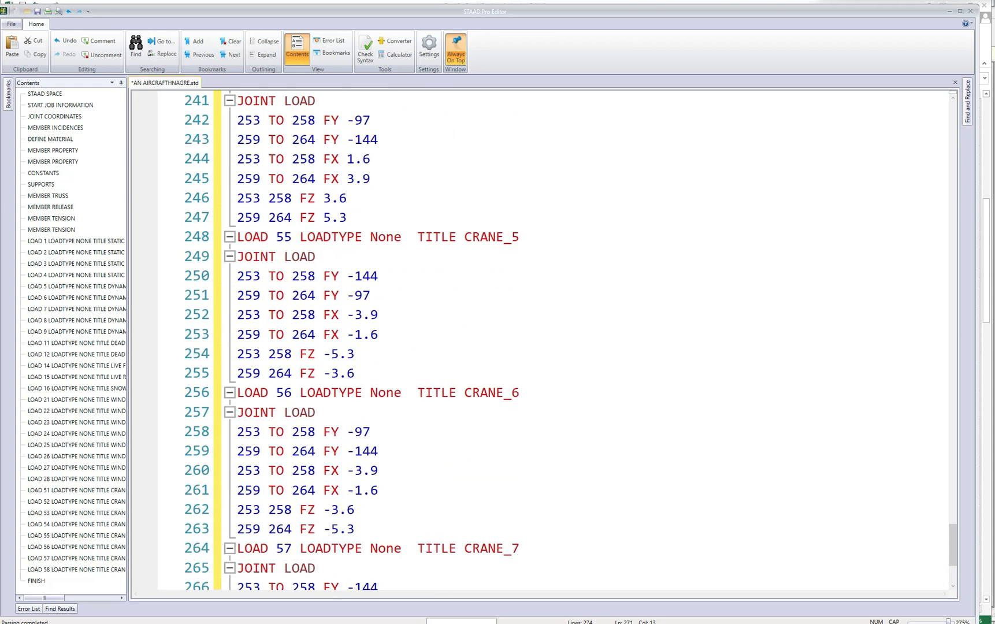
scroll(538, 341, up, 2)
scroll(540, 340, up, 1)
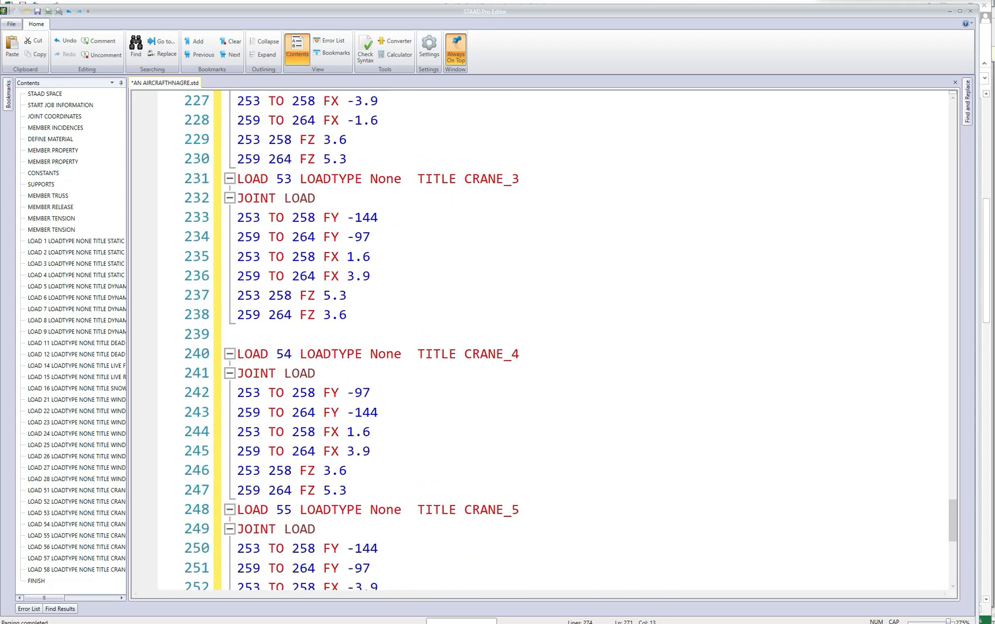
scroll(539, 340, down, 2)
drag(237, 295, 348, 412)
key(ctrl+c)
scroll(348, 412, down, 7)
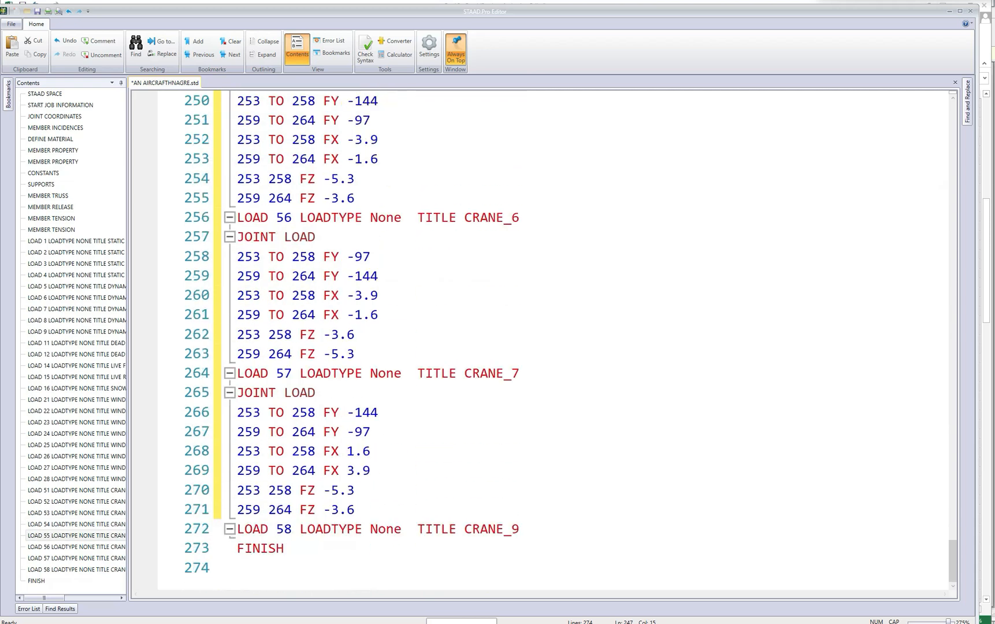
click(521, 529)
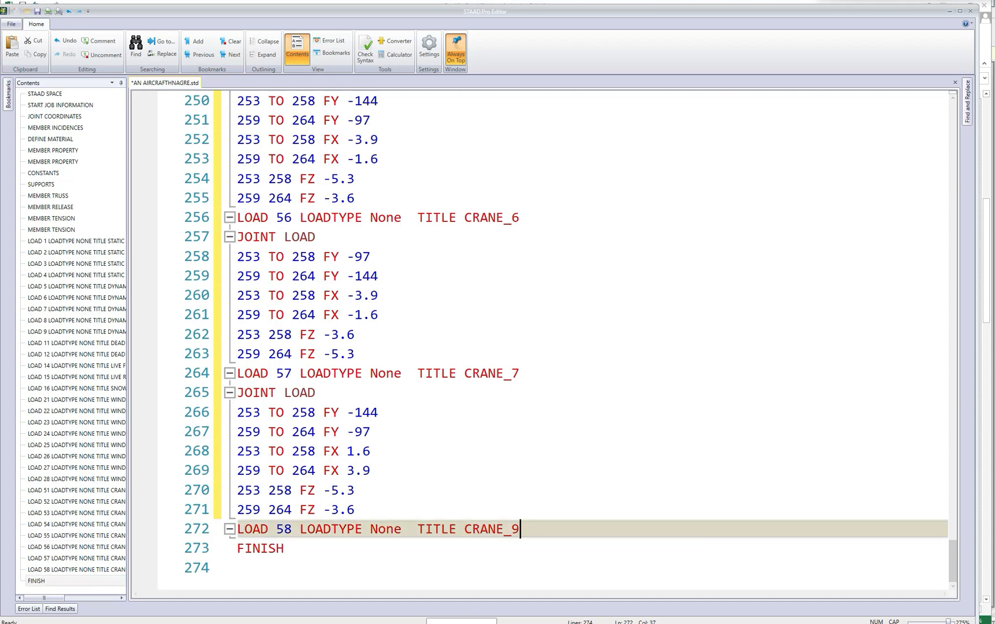
key(BackSpace)
text(8)
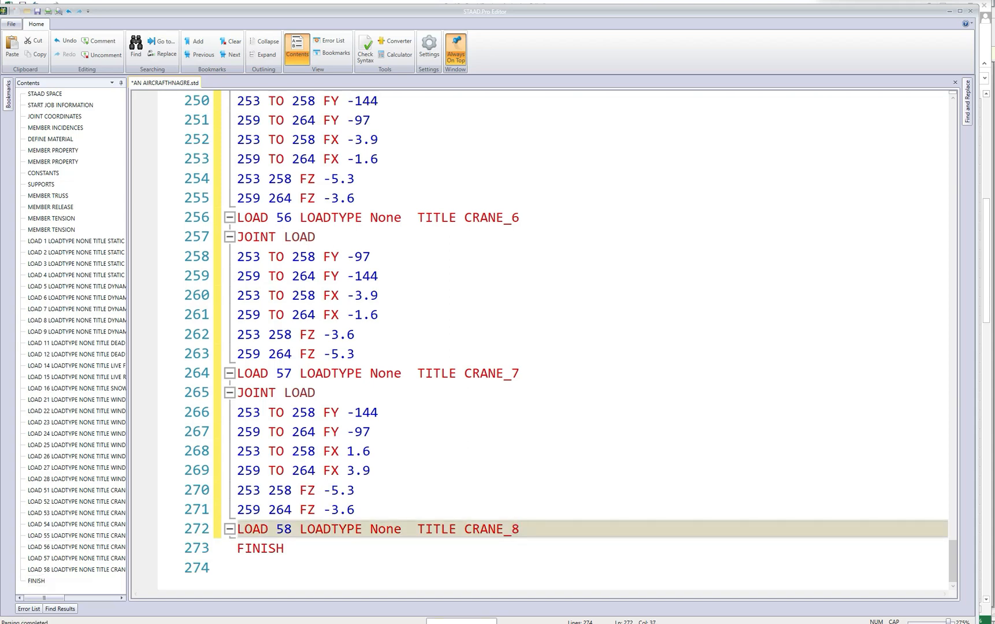
key(Return)
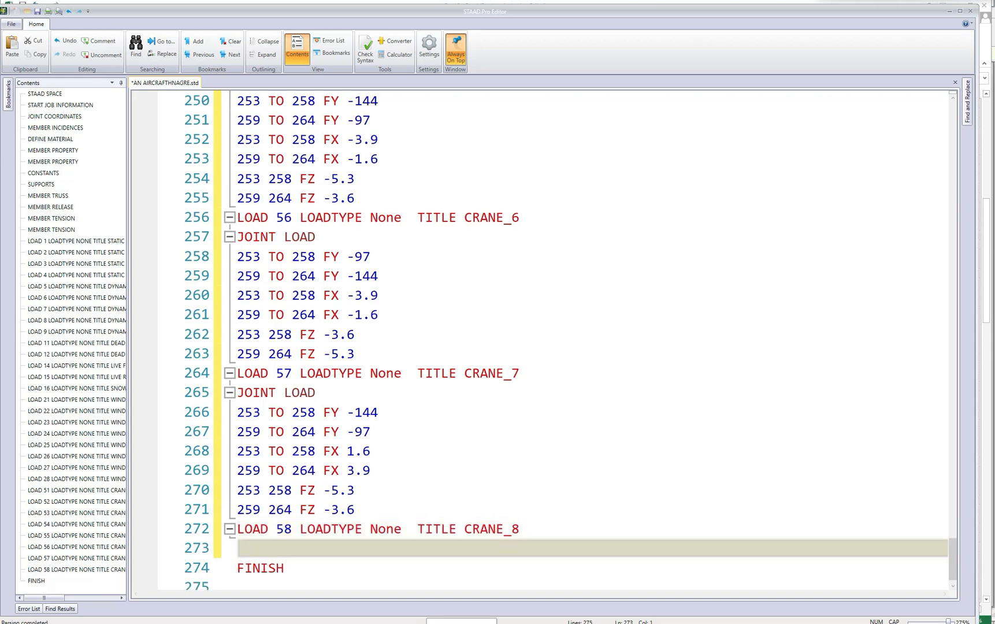
key(ctrl+v)
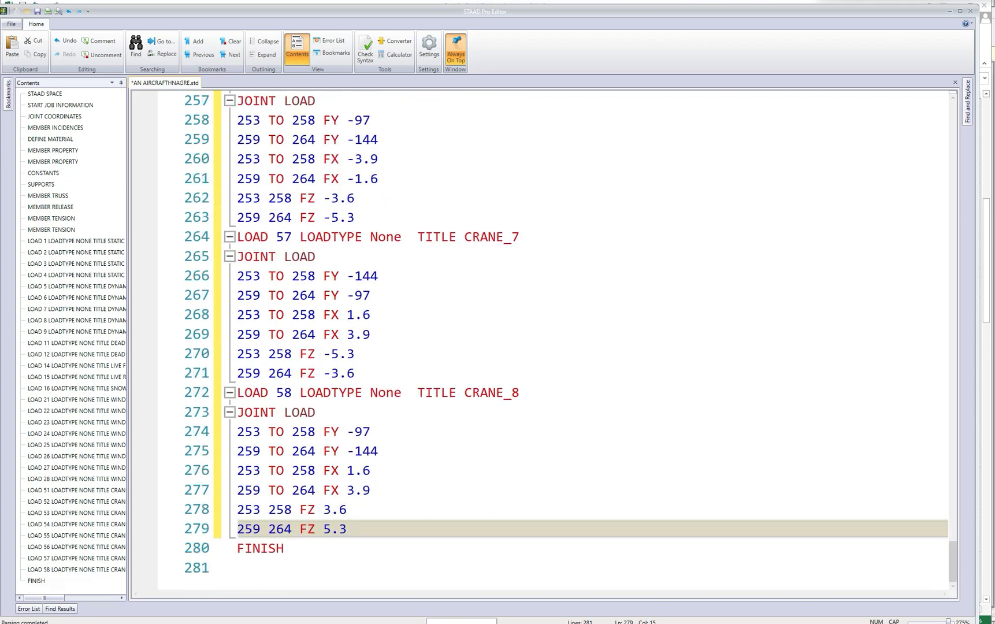
In CRANE_8, set FZ to -3.6 for joints 253 and 258 and to -5.3 for joints 259 and 264.
click(325, 509)
text(-)
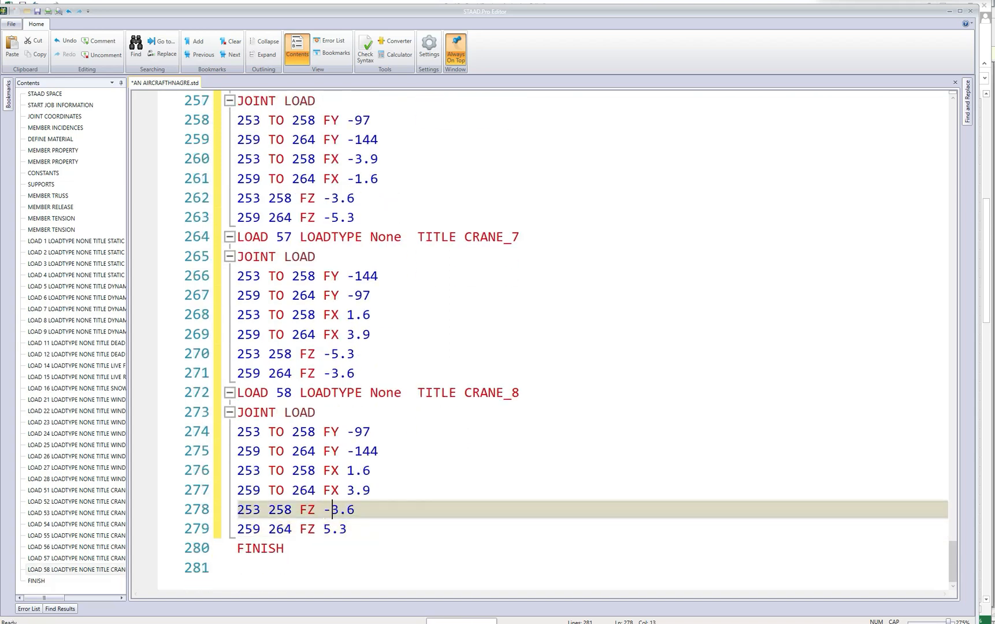
click(325, 530)
text(-)
Review the crane load blocks, save the input file, and close the editor to return to the STAAD.Pro model.
scroll(540, 341, up, 9)
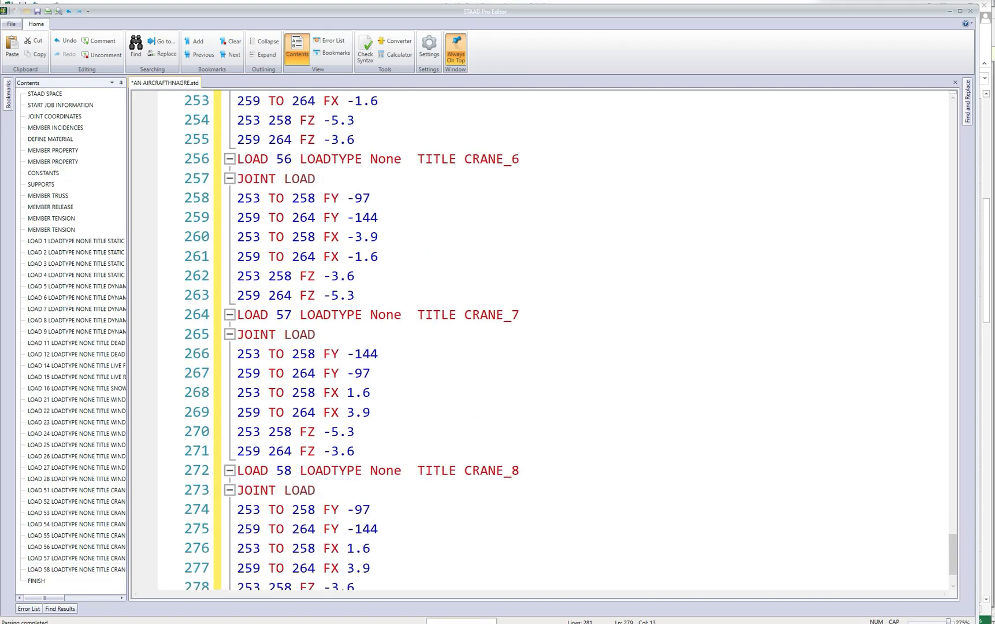
scroll(540, 341, up, 7)
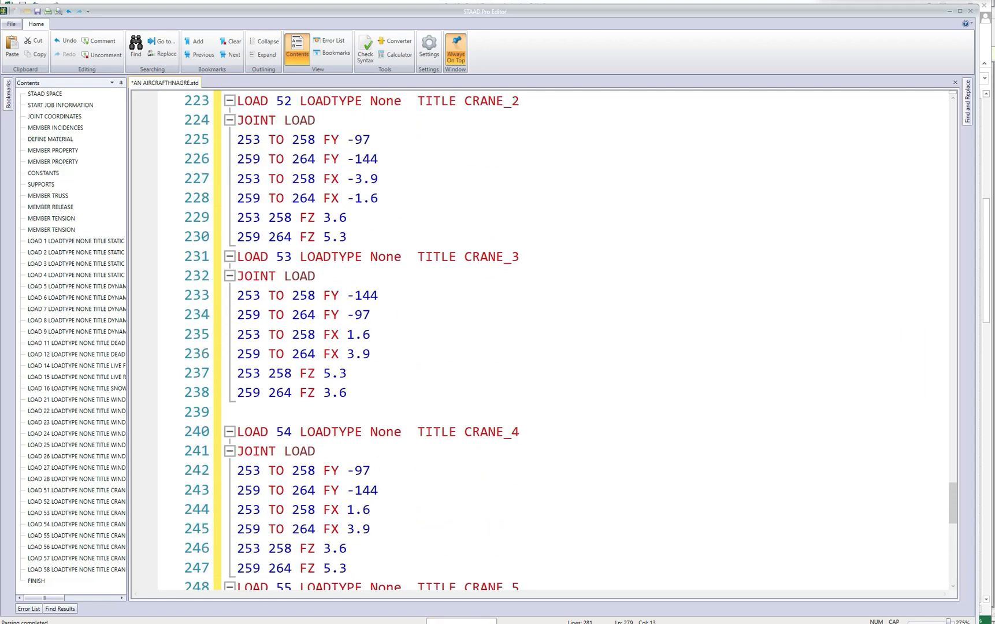
scroll(540, 341, down, 8)
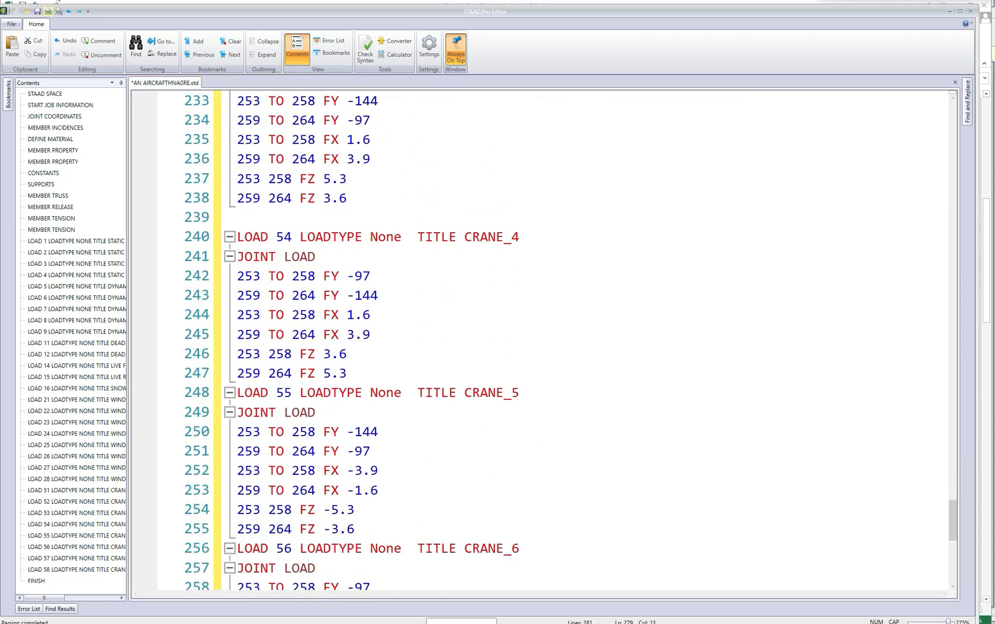
click(959, 11)
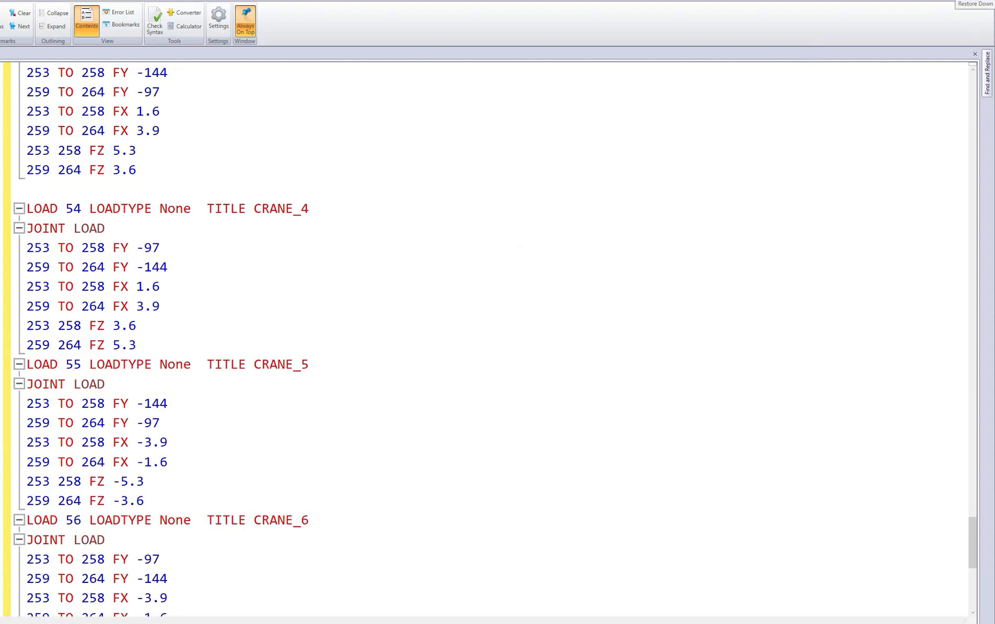
click(978, 1)
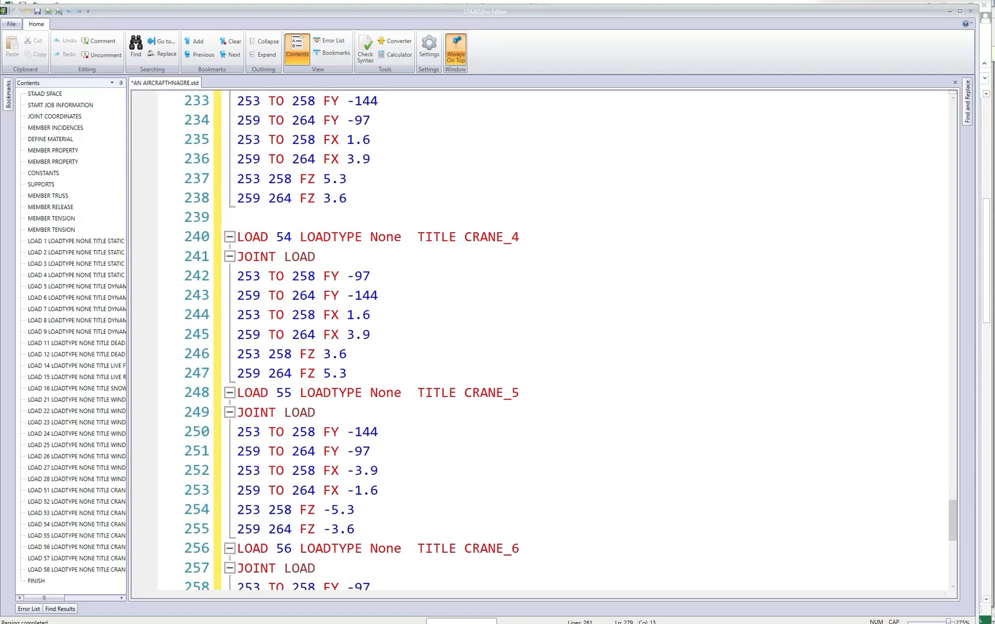
click(37, 11)
click(971, 13)
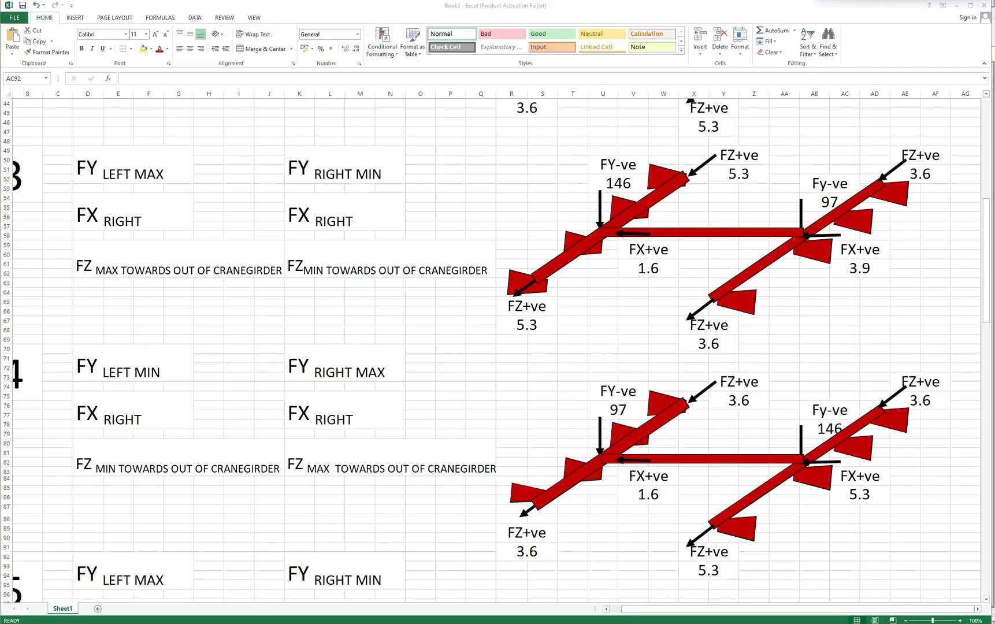
key(alt+Tab)
Expand load cases CRANE_1 to CRANE_4 and examine their nodal loads on the structure.
scroll(552, 278, up, 1)
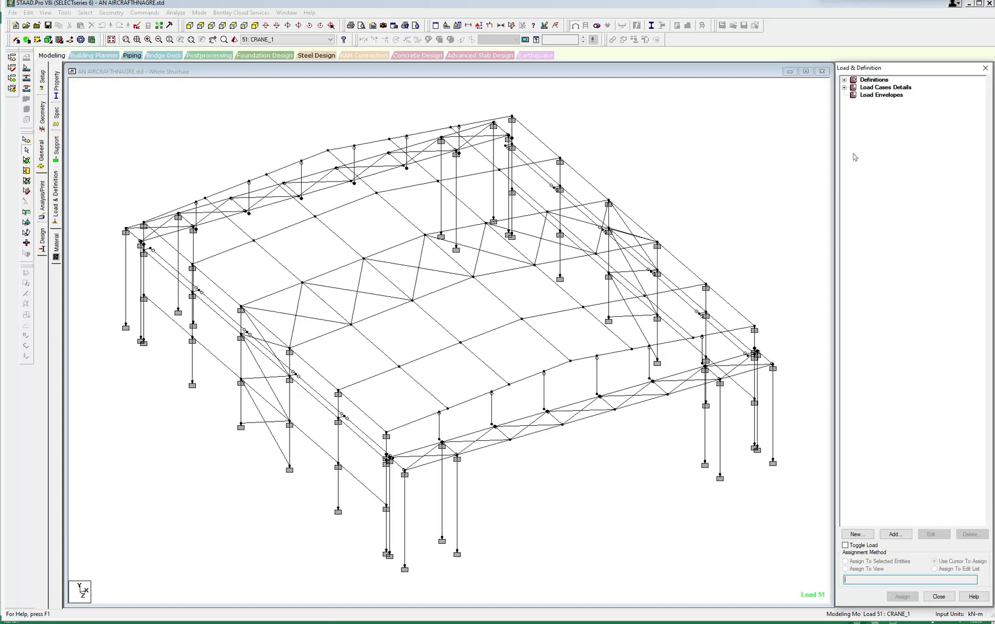
click(845, 88)
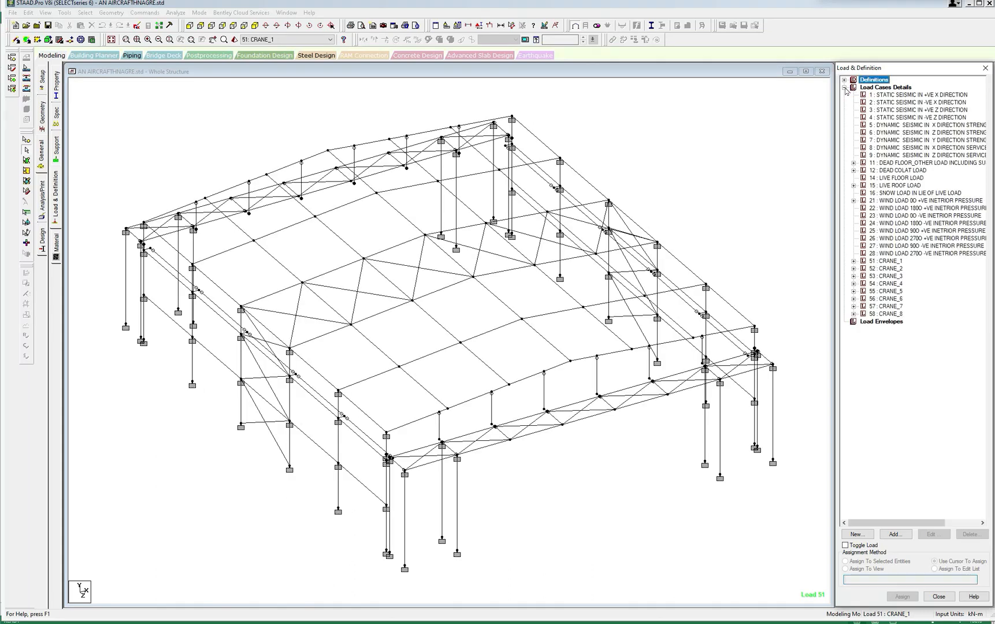
click(853, 261)
click(853, 314)
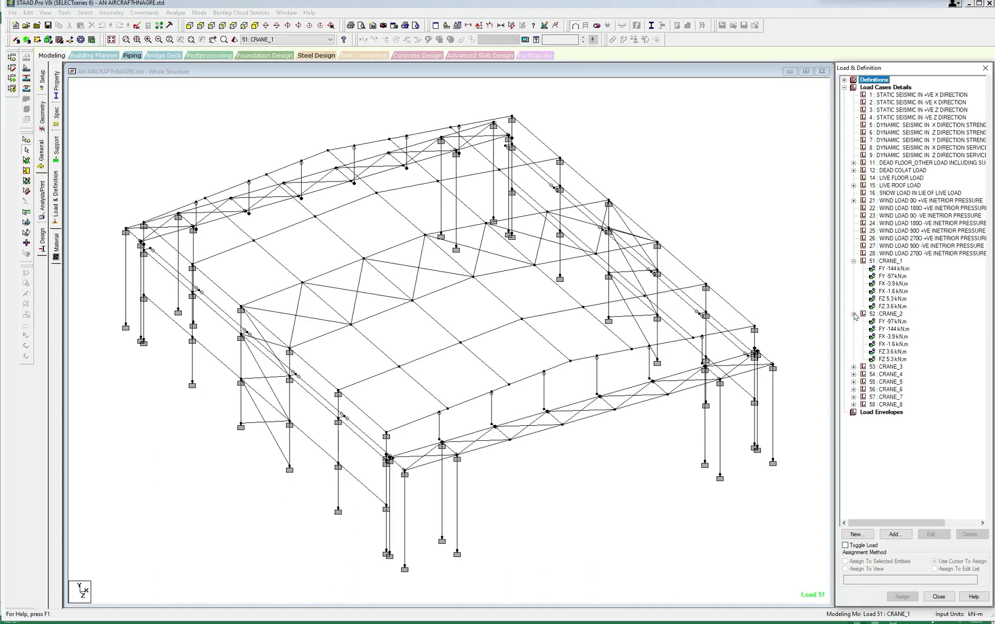
click(853, 366)
click(853, 420)
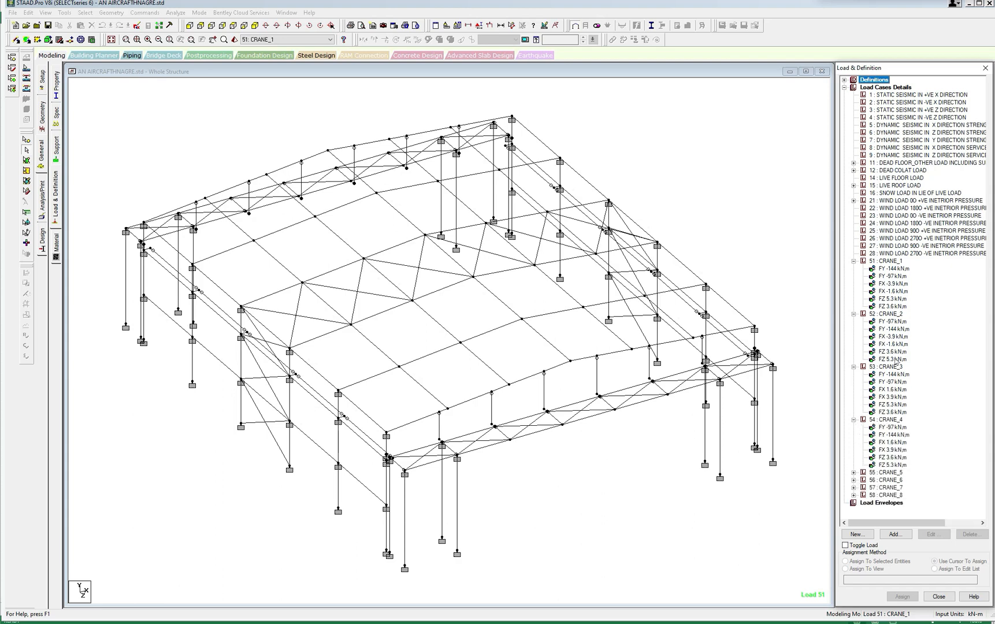
click(894, 269)
key(Down)
key(Down)
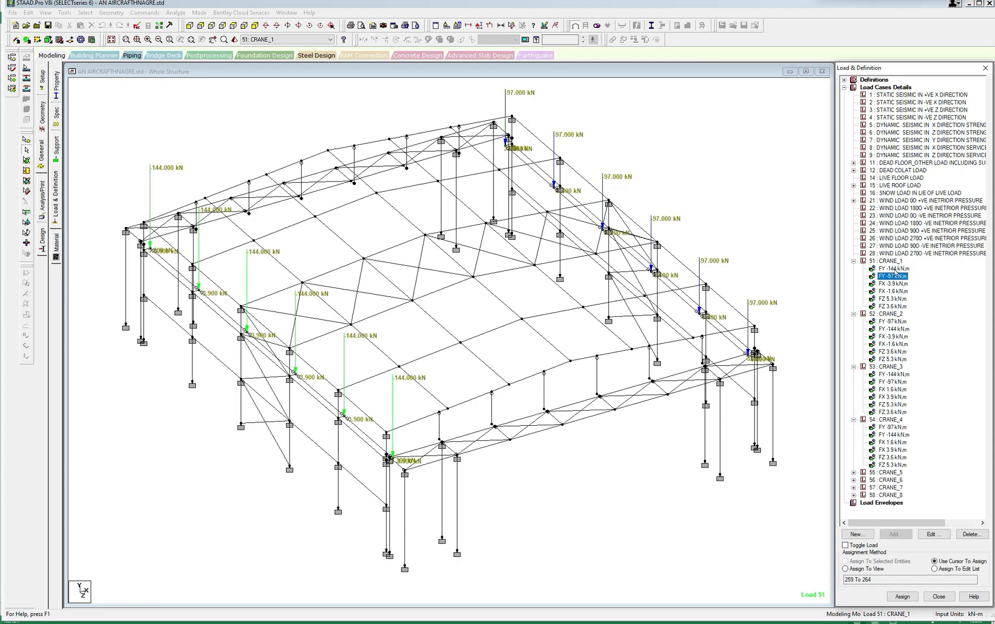
click(894, 329)
click(893, 382)
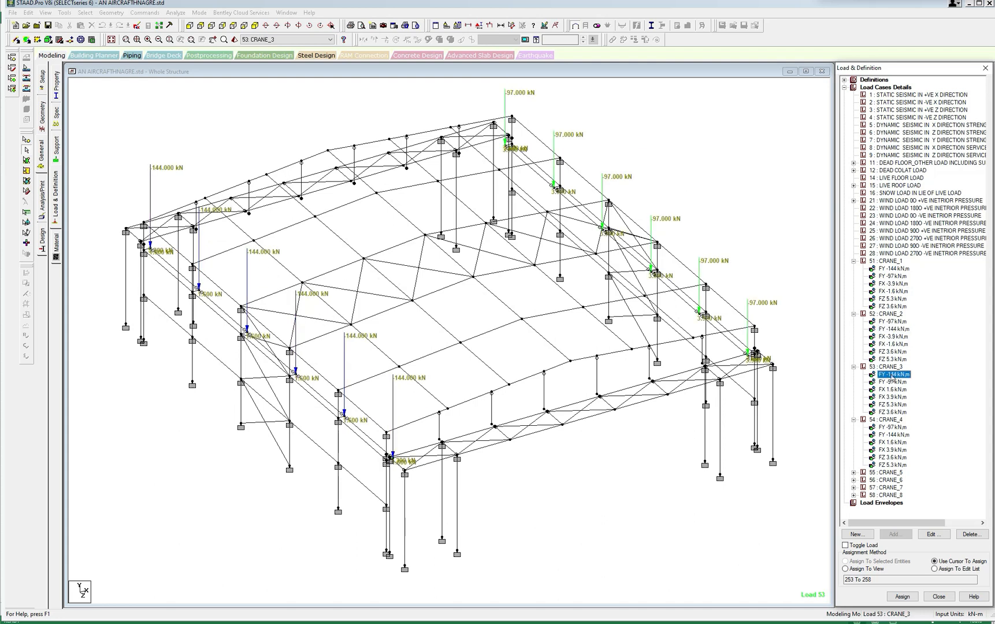
click(893, 428)
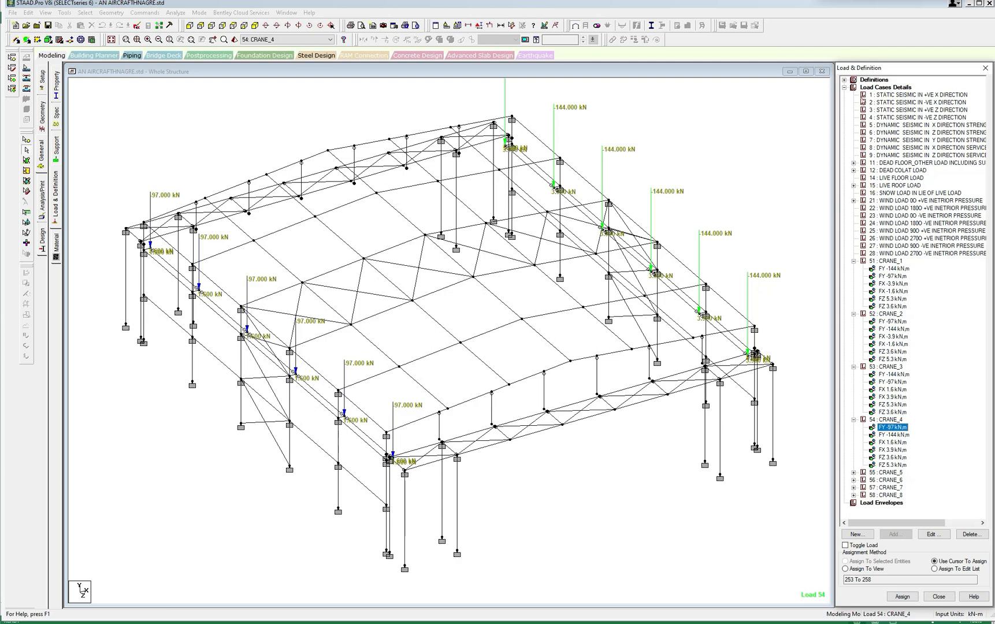
Add reference load definition 1 titled DEADLOADS, with loading type None.
click(844, 80)
click(905, 118)
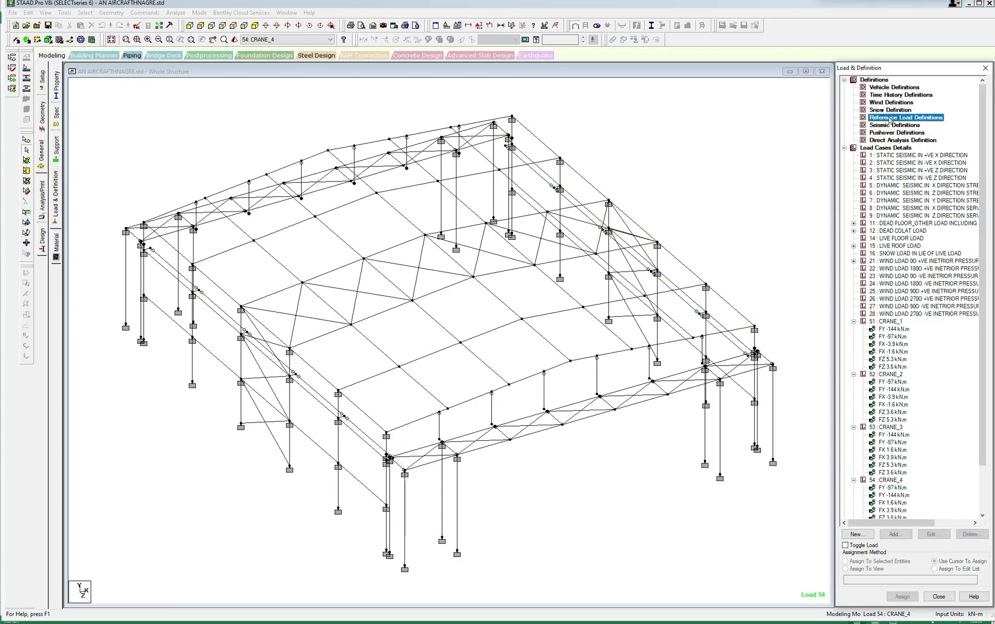
click(895, 534)
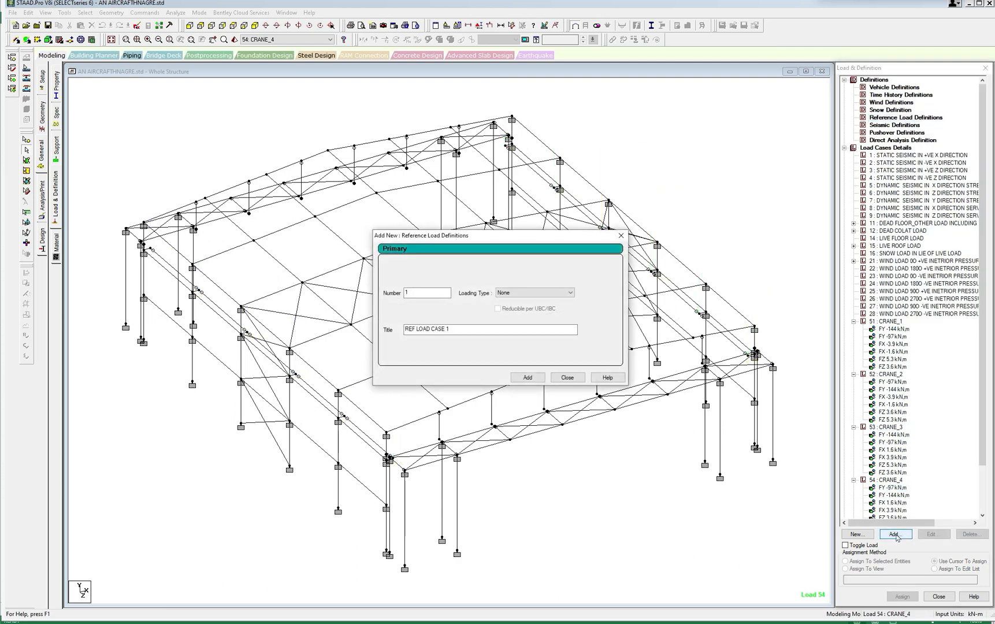
click(529, 295)
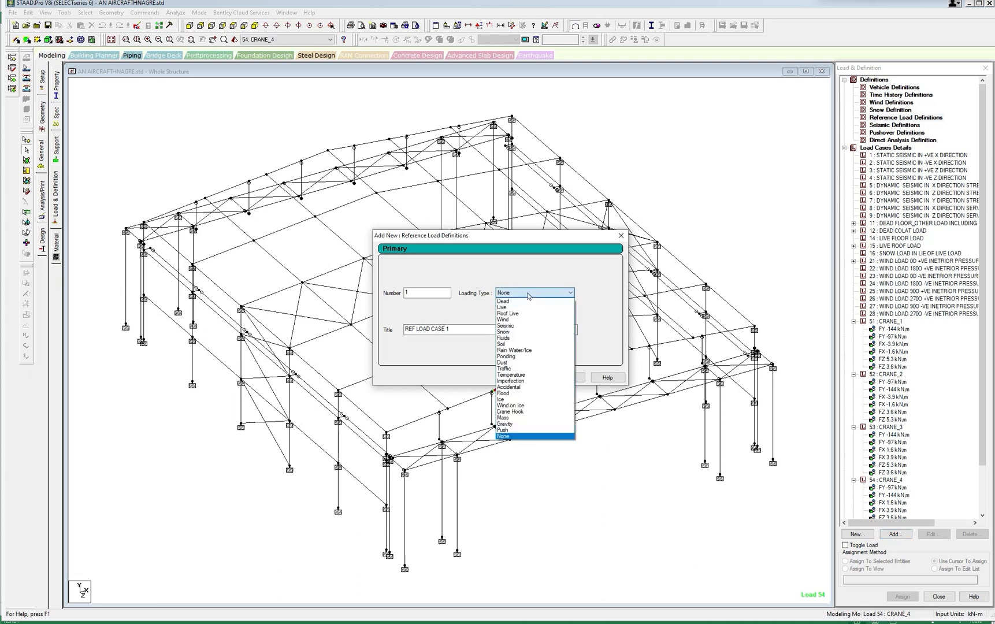
click(450, 330)
drag(453, 330, 399, 328)
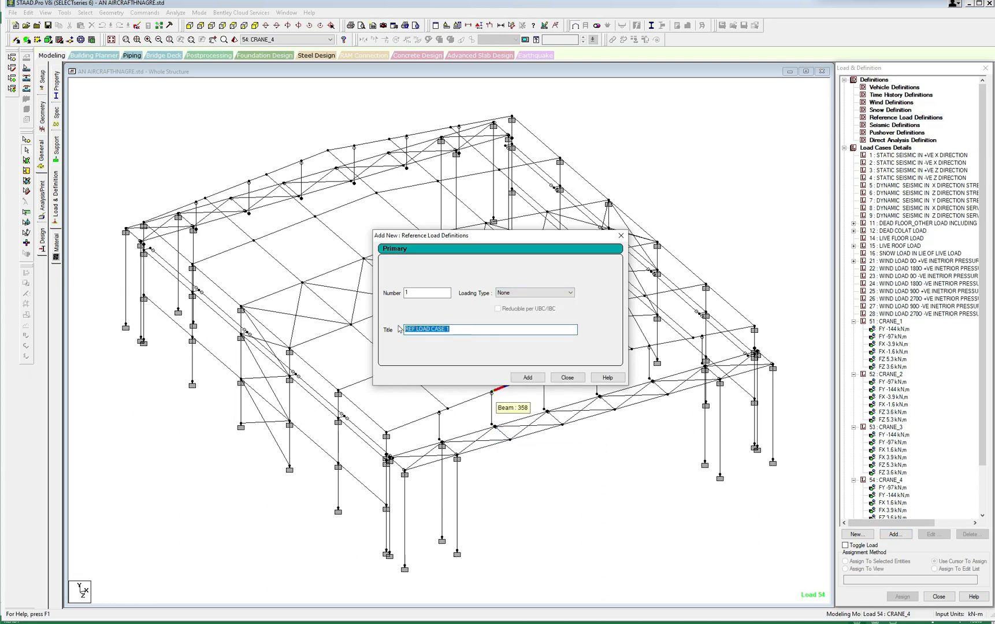
text(DEADLOAD)
click(537, 381)
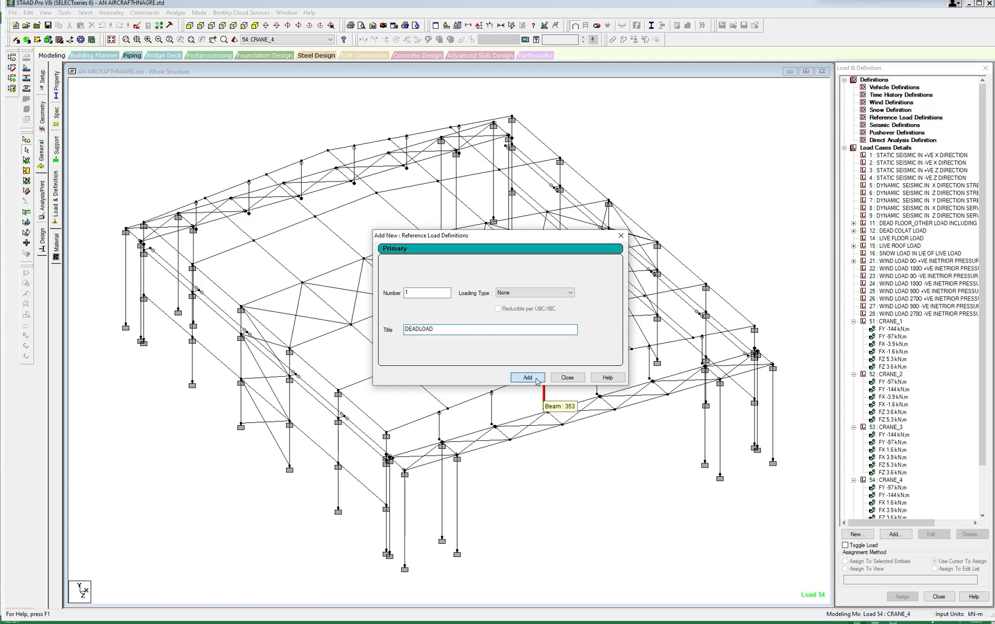
click(441, 330)
text(s)
text(S)
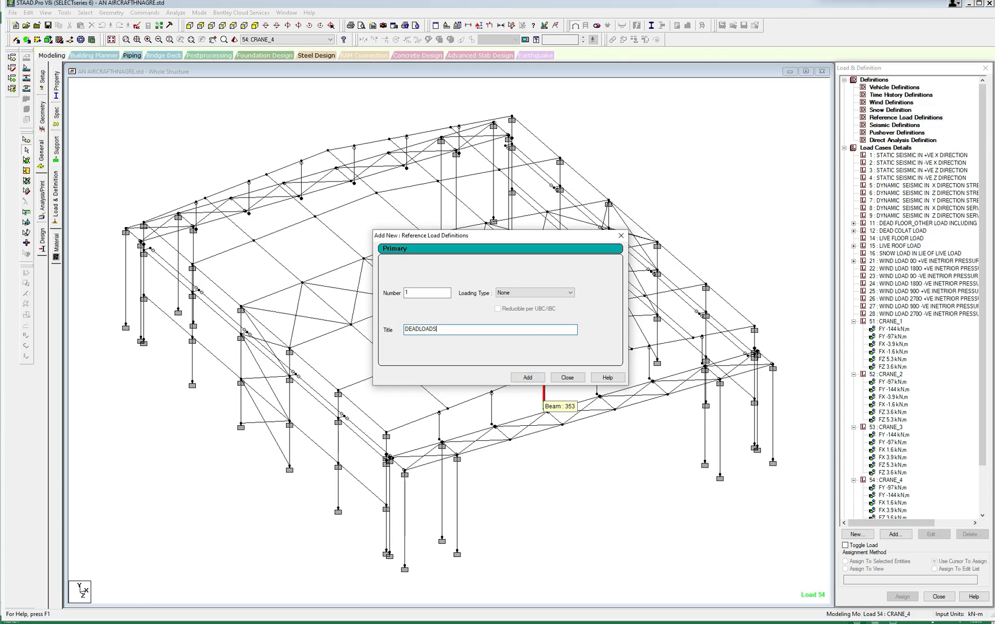
click(532, 379)
Add reference load definition 2 titled COLATLOAD, with loading type None.
click(565, 293)
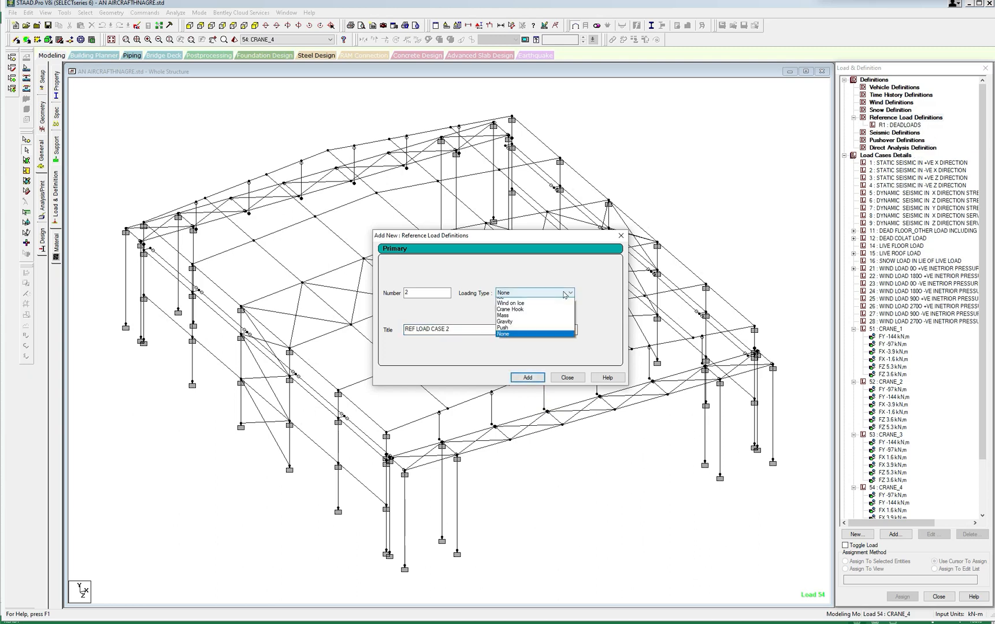
click(454, 327)
drag(455, 329, 403, 329)
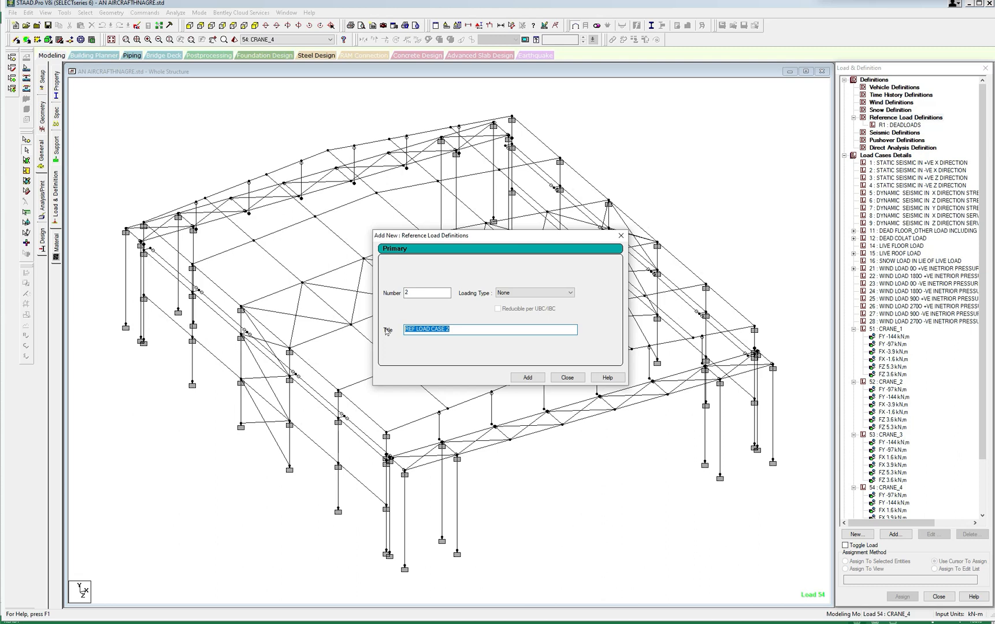
text(cal)
key(BackSpace)
key(BackSpace)
key(BackSpace)
text(COLATLOAD)
click(528, 377)
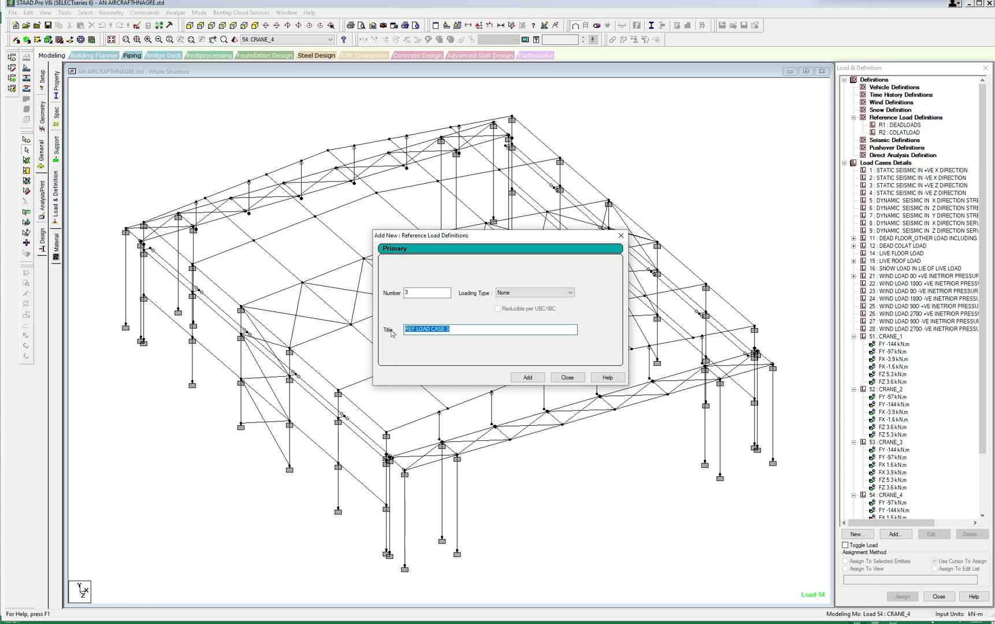
Add reference load definition 3 titled LIVEFLOORLOAD.
text(LIVEFLOORLOAD)
click(522, 378)
Add reference load definition 4 titled CRANELOADS and finish adding reference loads.
drag(451, 330, 402, 334)
text(CRANE)
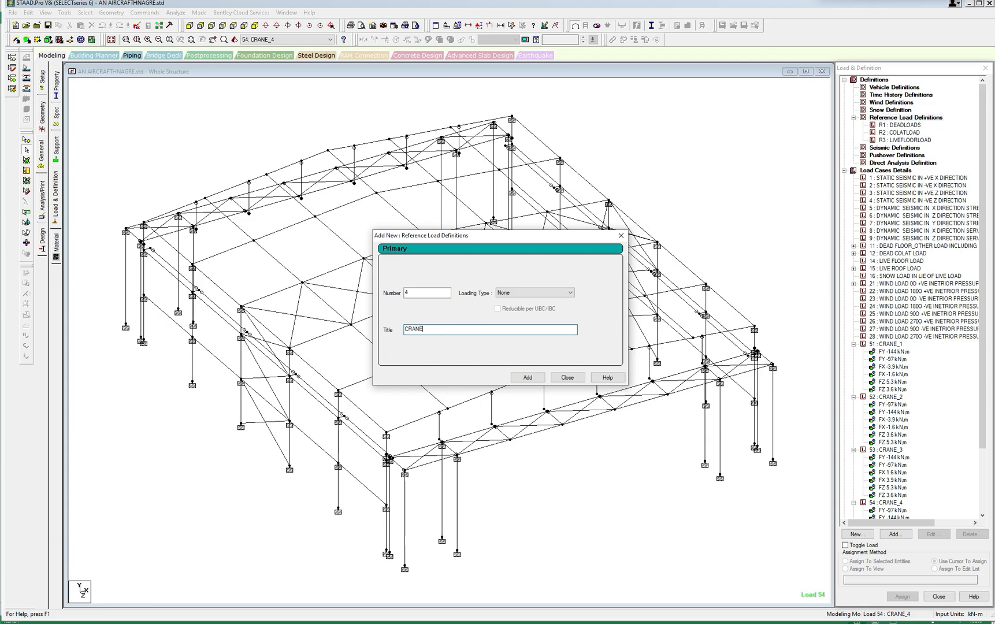
text(LOADS)
click(527, 377)
click(567, 377)
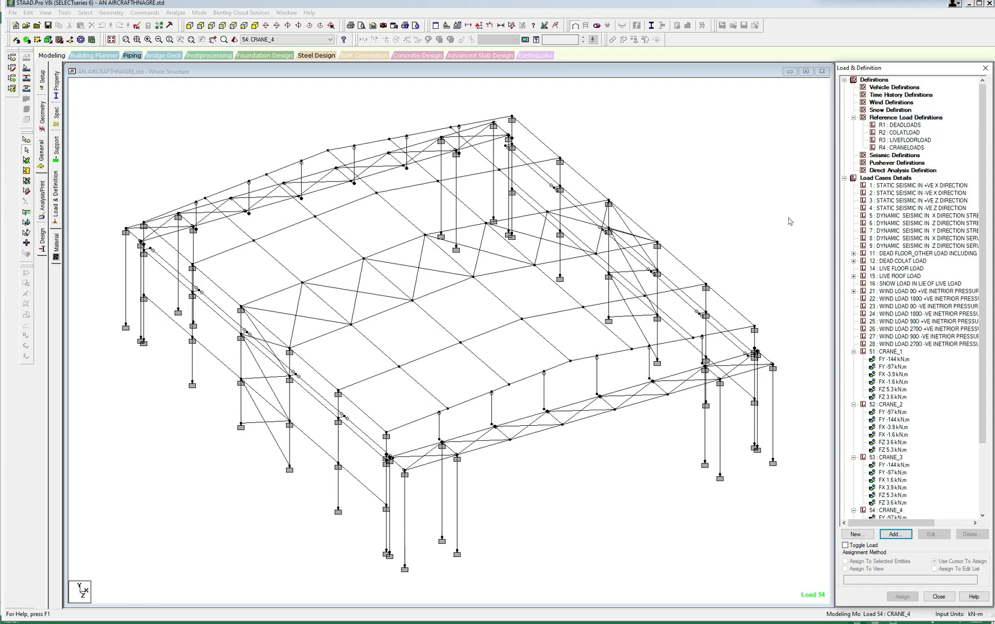
Open the hangar model's input file in the STAAD.Pro Editor.
click(685, 153)
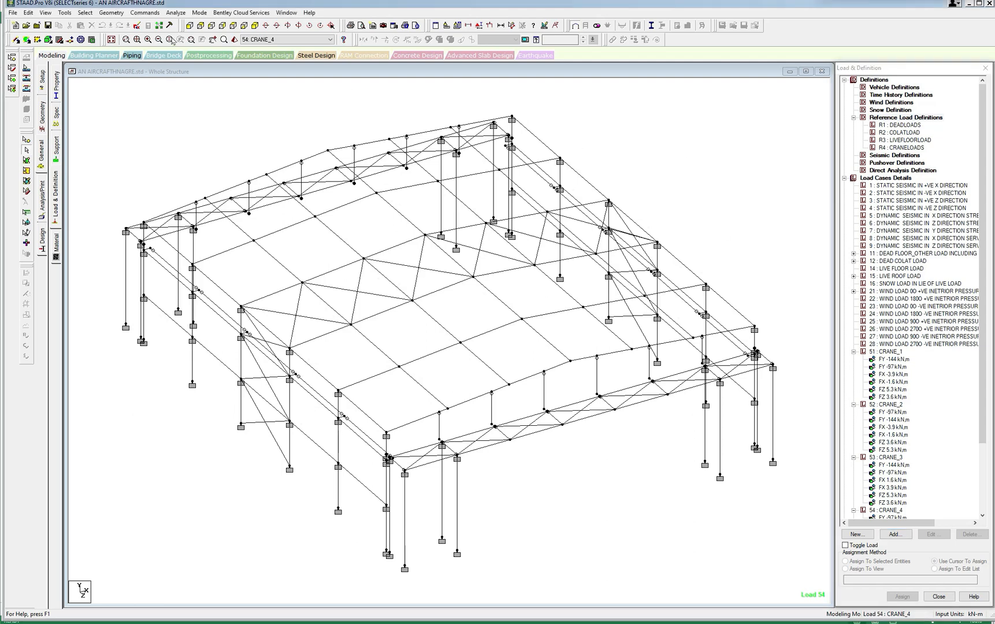
click(138, 26)
click(443, 325)
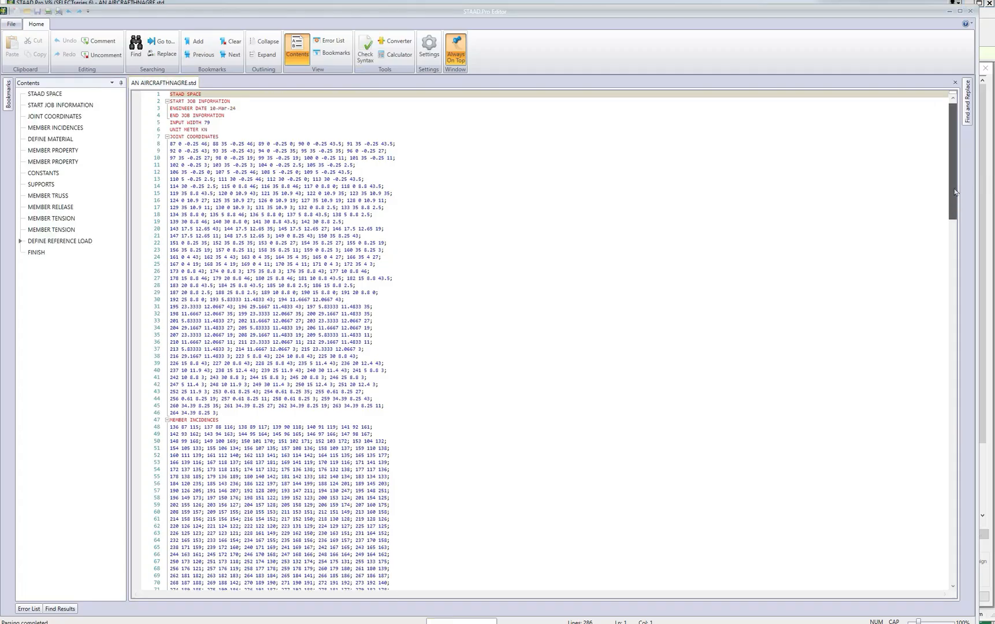
Copy the MEMBER LOAD block of LOAD 11 and insert it under reference load R1 DEADLOADS.
drag(953, 190, 950, 430)
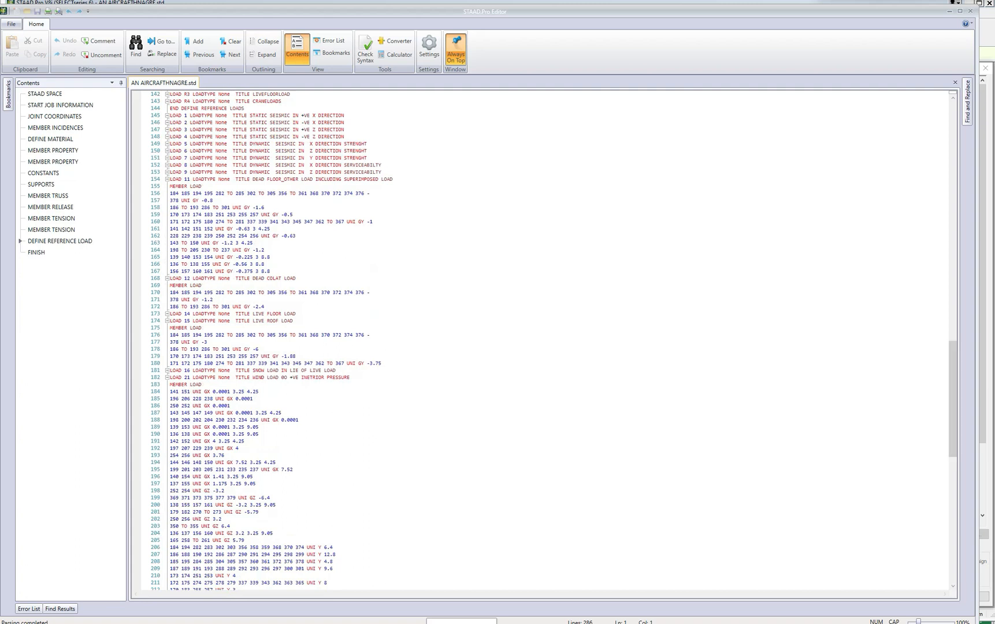
drag(170, 186, 264, 271)
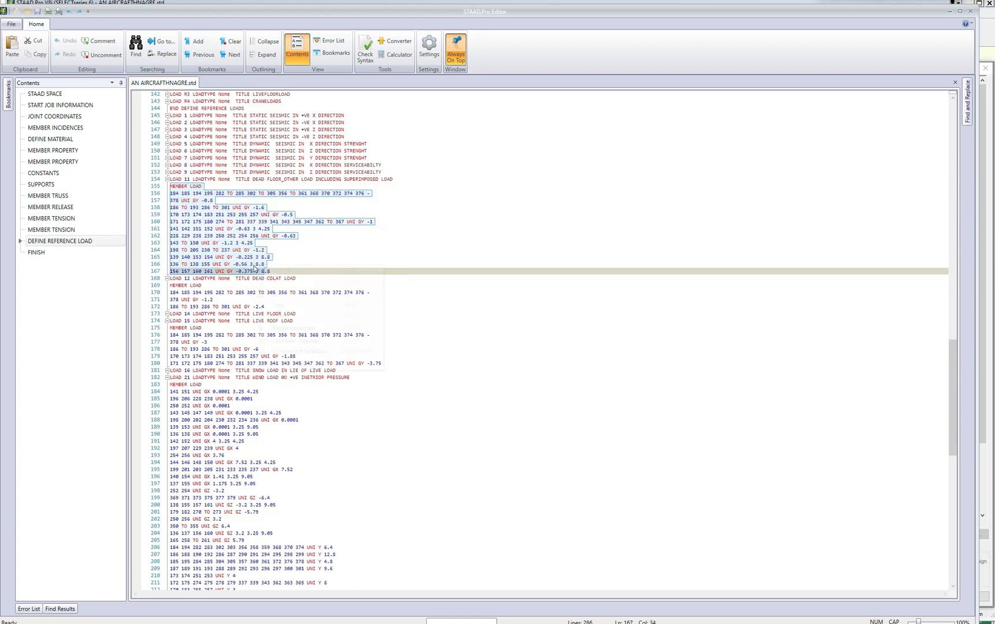
right_click(253, 266)
click(285, 307)
scroll(555, 338, up, 6)
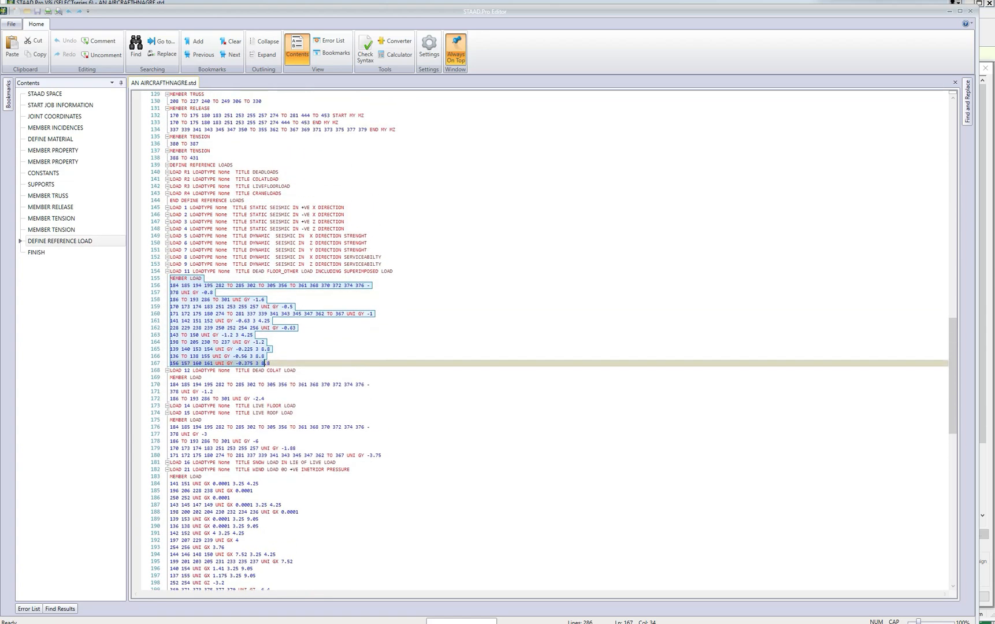
click(280, 201)
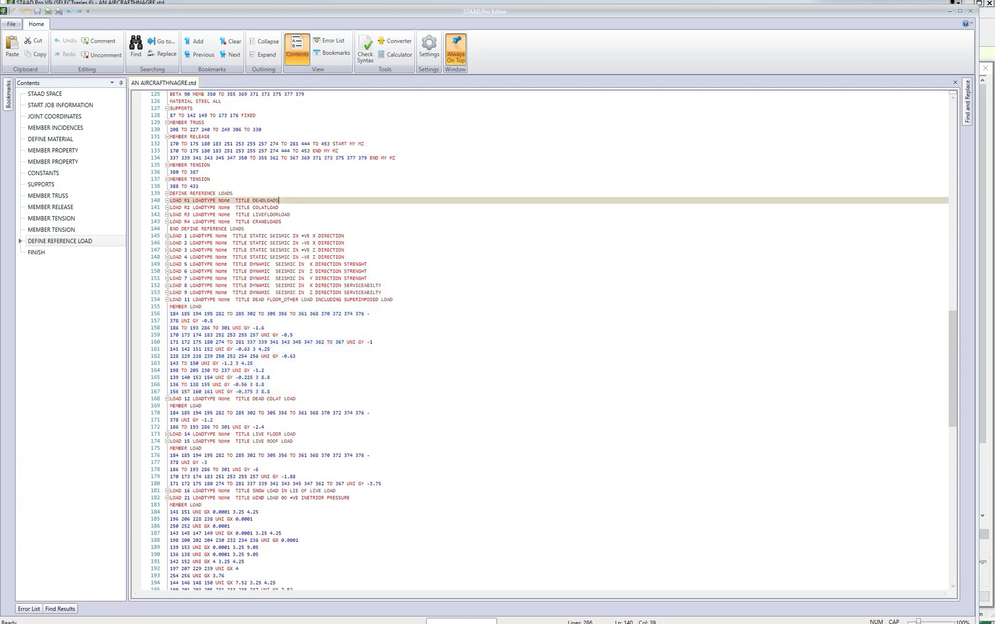
key(Return)
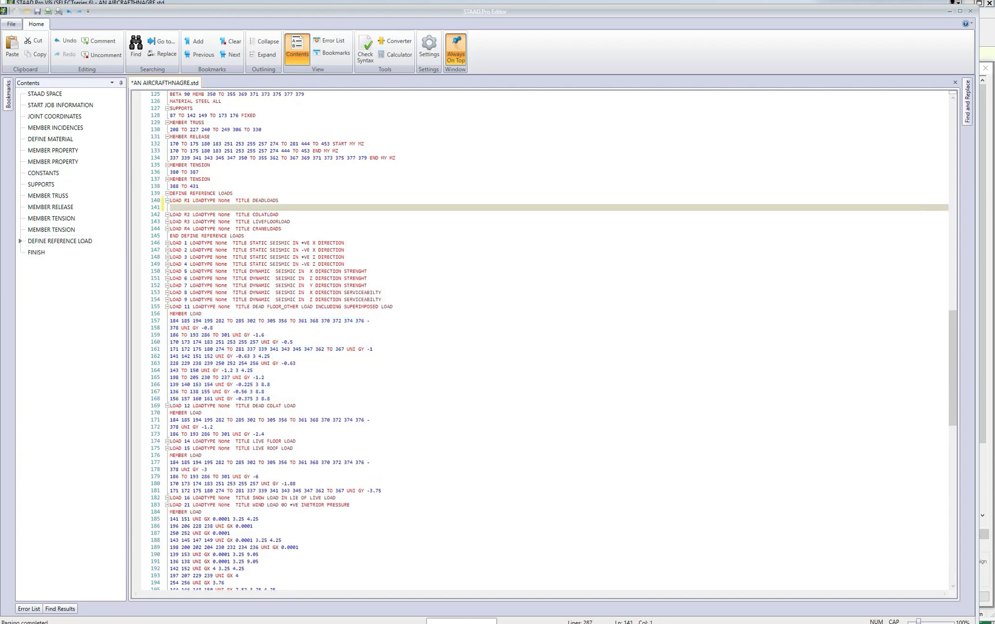
key(ctrl+v)
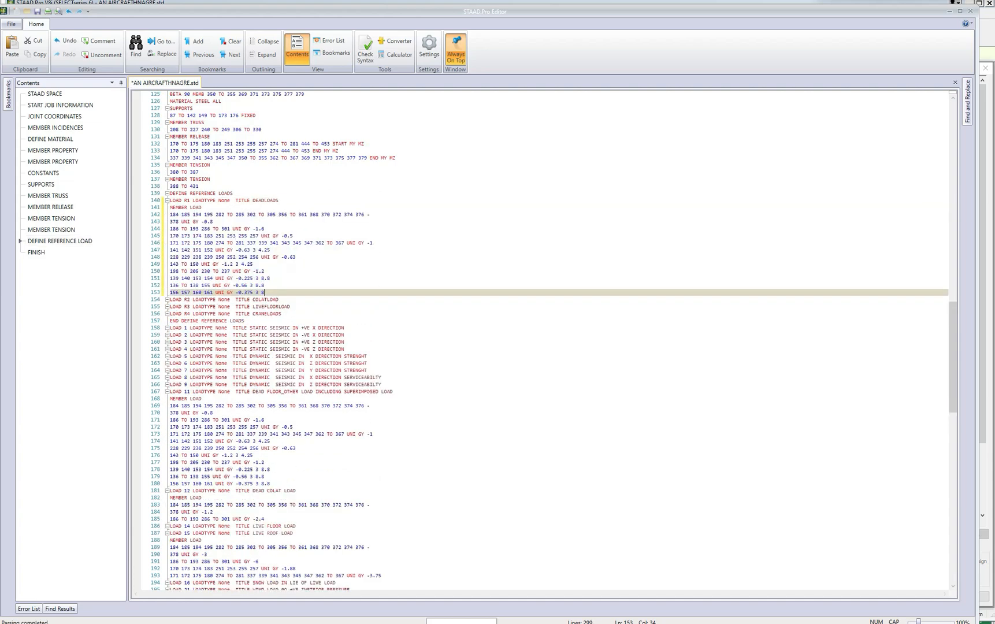
key(Return)
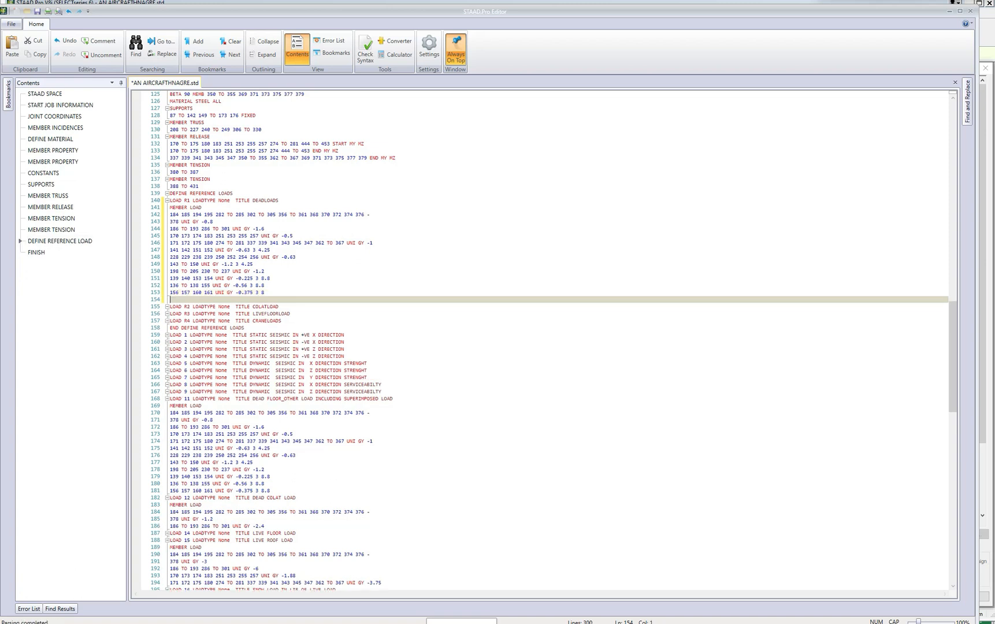
Make the first four member loads in R1 DEADLOADS positive, giving GY values of 0.8, 1.6, 0.5 and 1.
click(202, 221)
key(Delete)
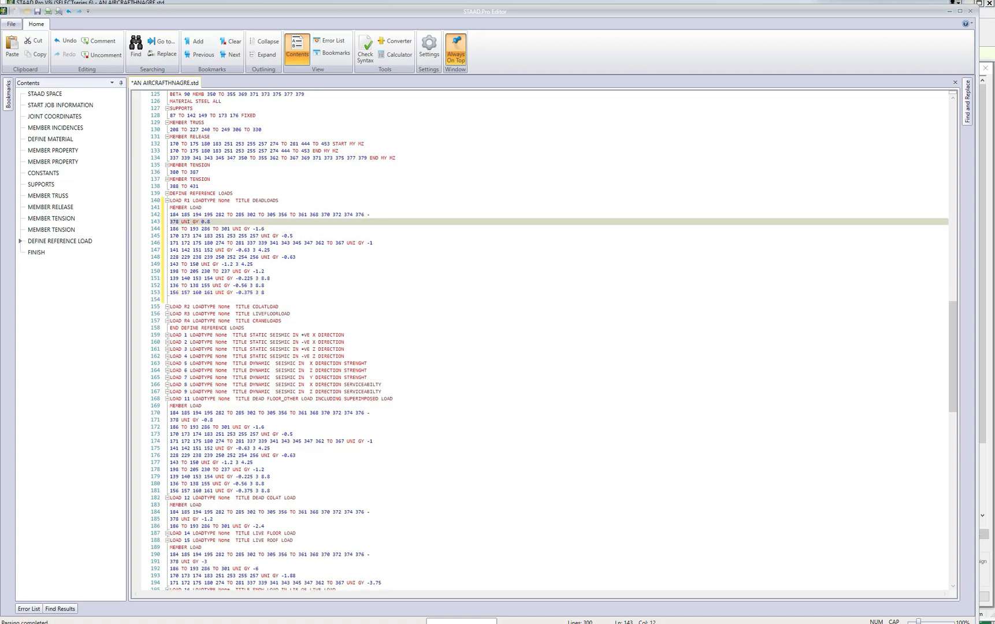
click(253, 228)
ctrl+scroll(543, 344, up, 10)
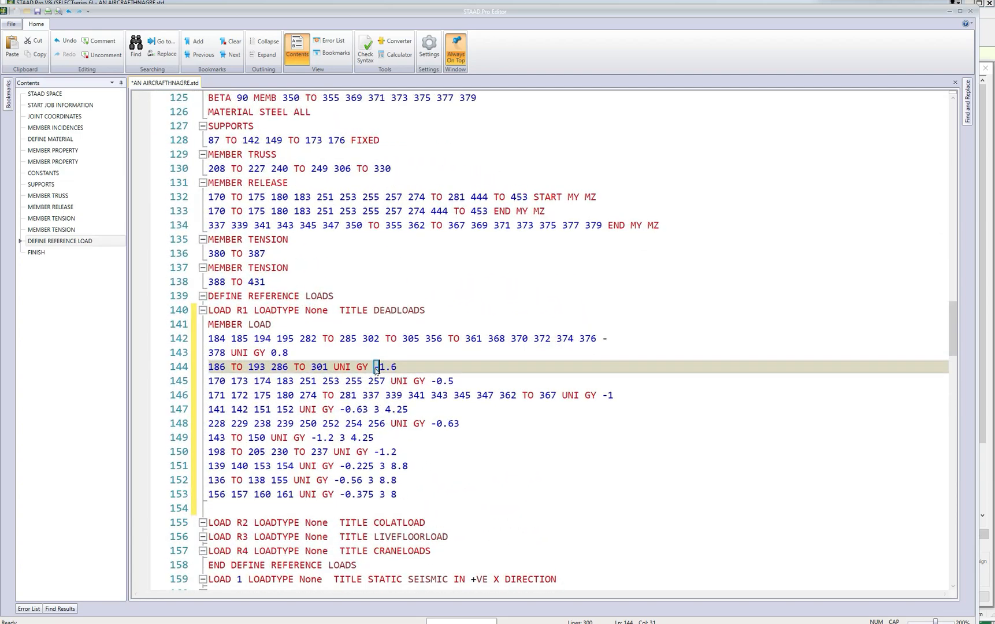
key(BackSpace)
click(436, 382)
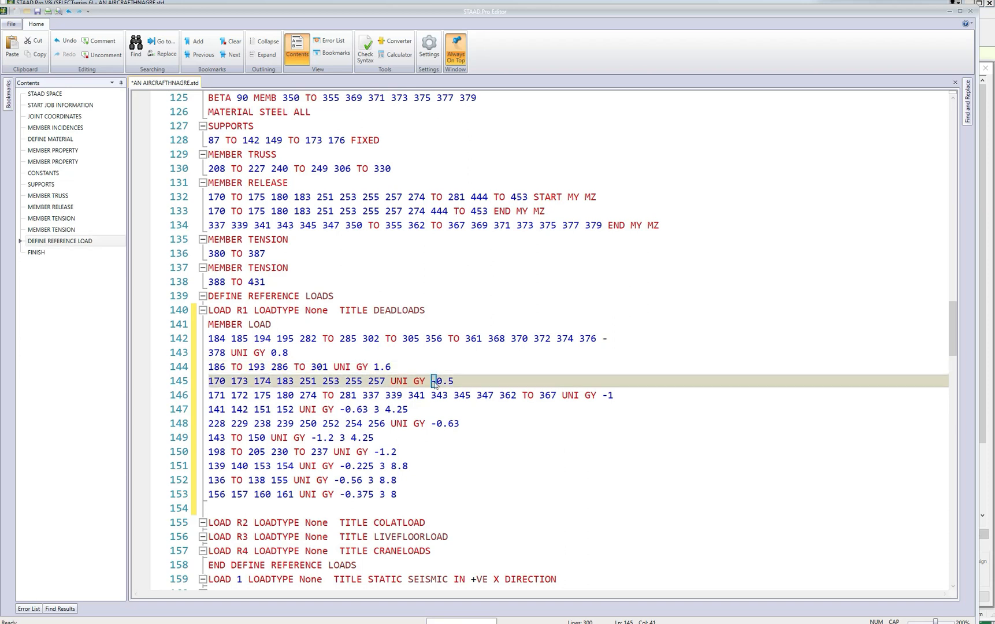
key(BackSpace)
click(608, 396)
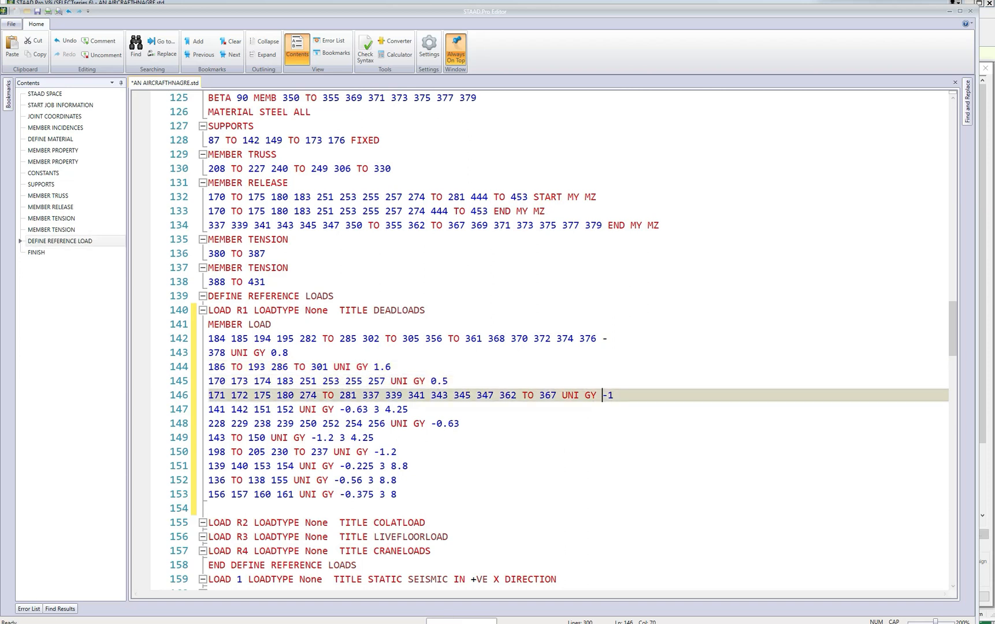
key(BackSpace)
click(341, 410)
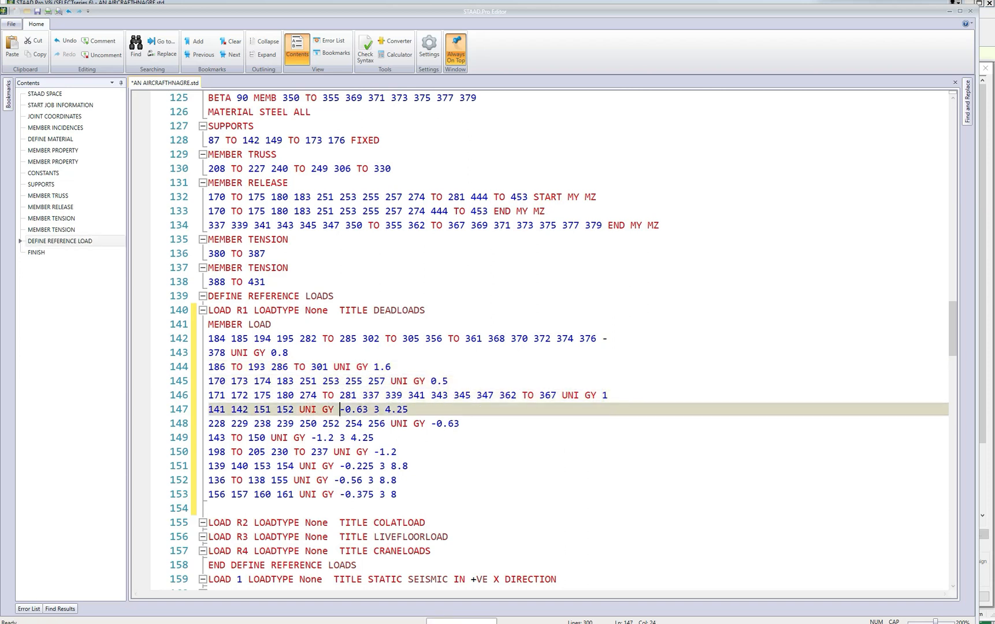
key(shift+Right)
key(BackSpace)
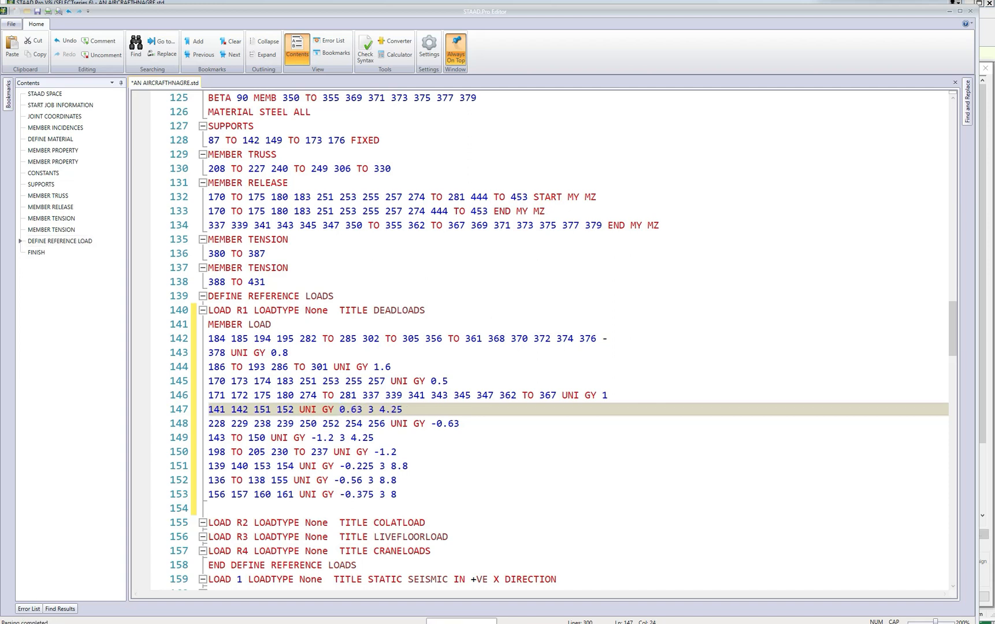
click(436, 423)
key(BackSpace)
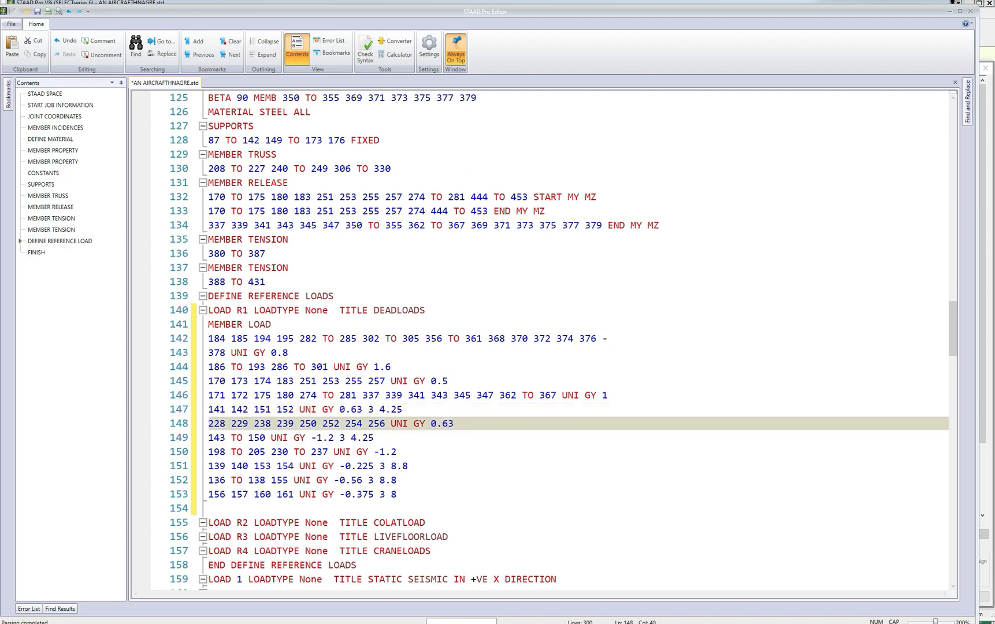
click(312, 438)
key(shift+Right)
key(BackSpace)
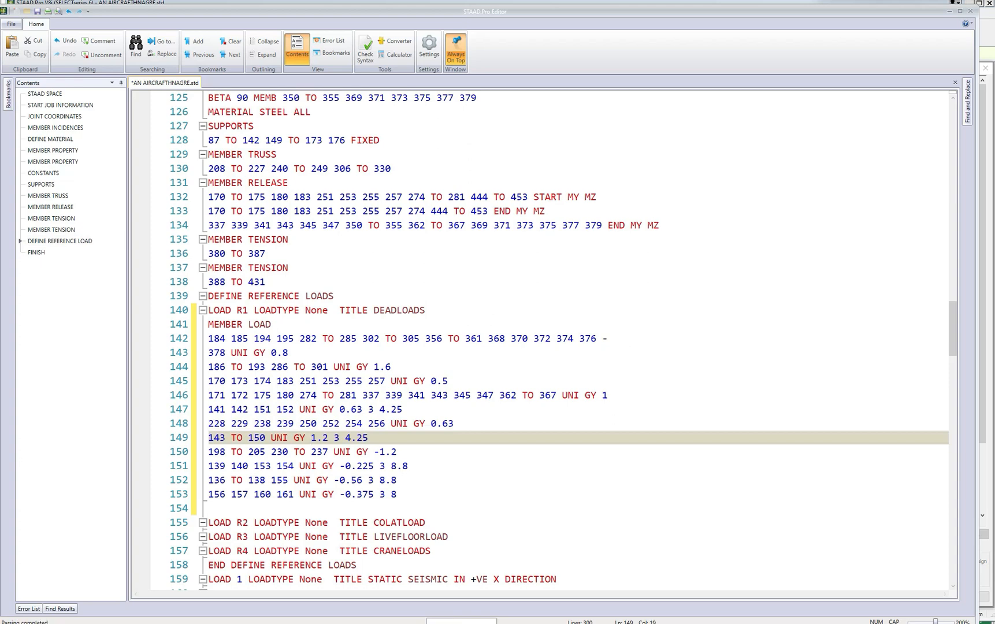
Make the last four member loads in R1 DEADLOADS positive, giving GY values of 1.2, 0.225, 0.56 and 0.375.
click(377, 452)
key(shift+Right)
key(BackSpace)
click(341, 466)
key(shift+Right)
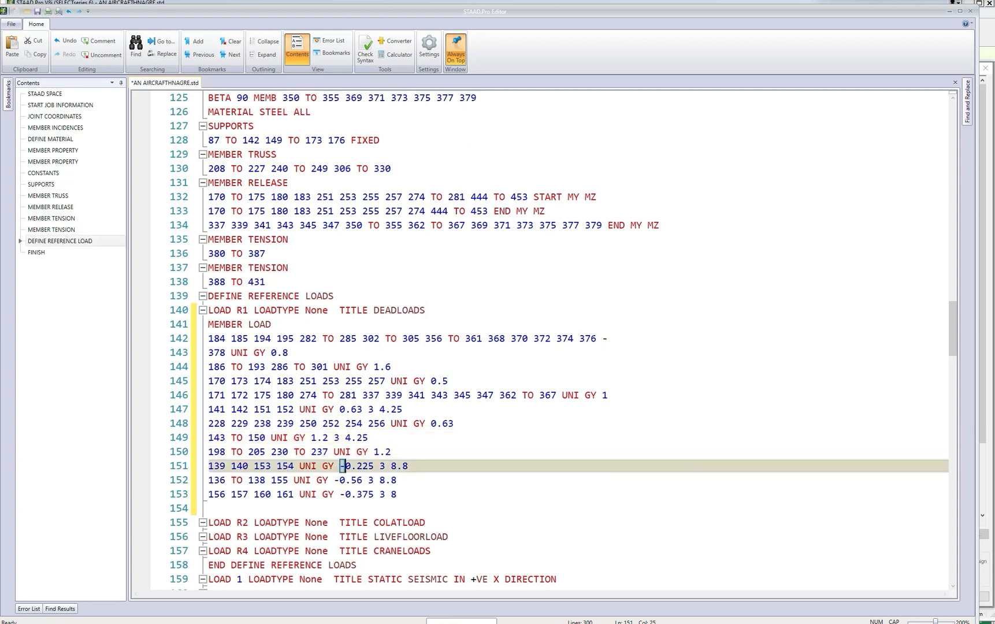
key(BackSpace)
click(335, 480)
key(shift+Right)
key(BackSpace)
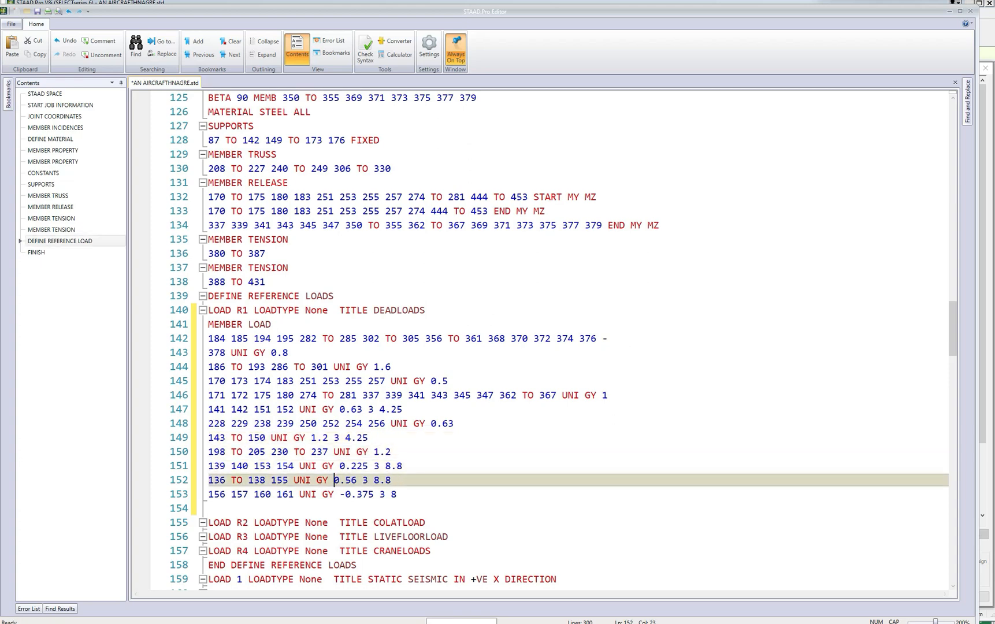
click(340, 495)
key(shift+Right)
key(BackSpace)
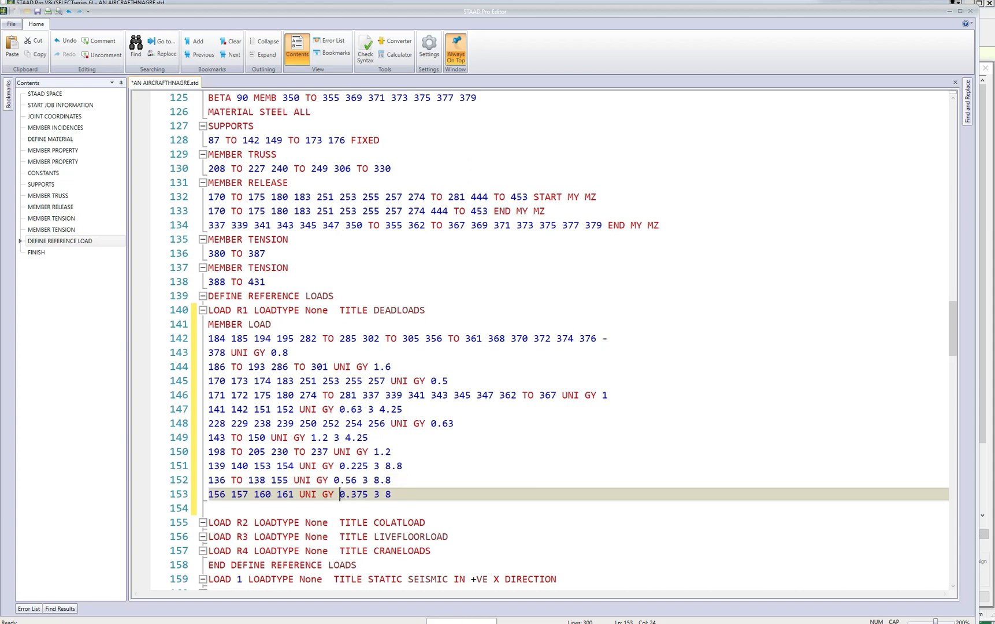
scroll(543, 338, down, 1)
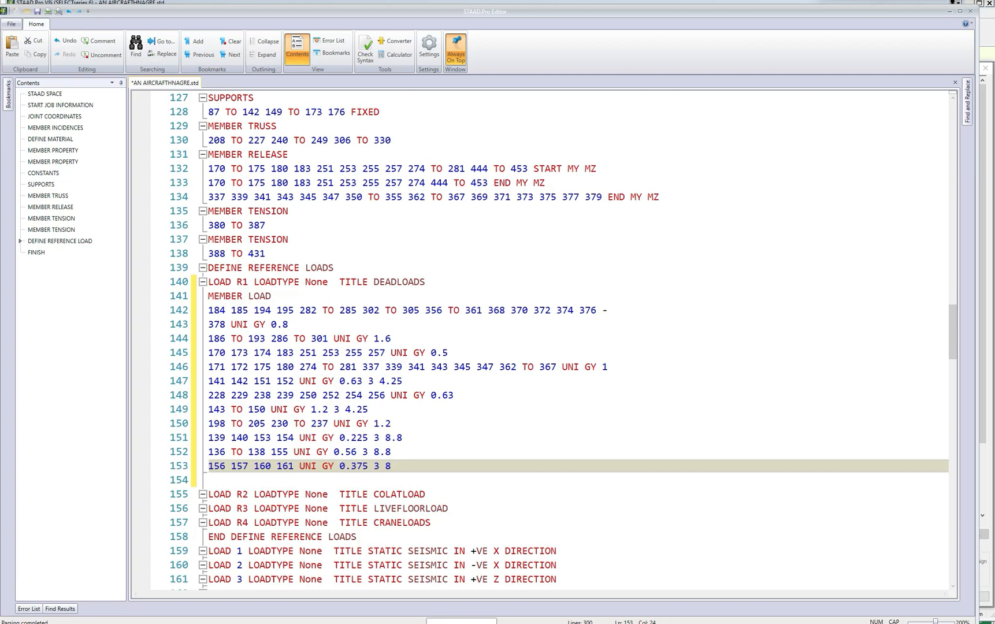
scroll(563, 337, down, 1)
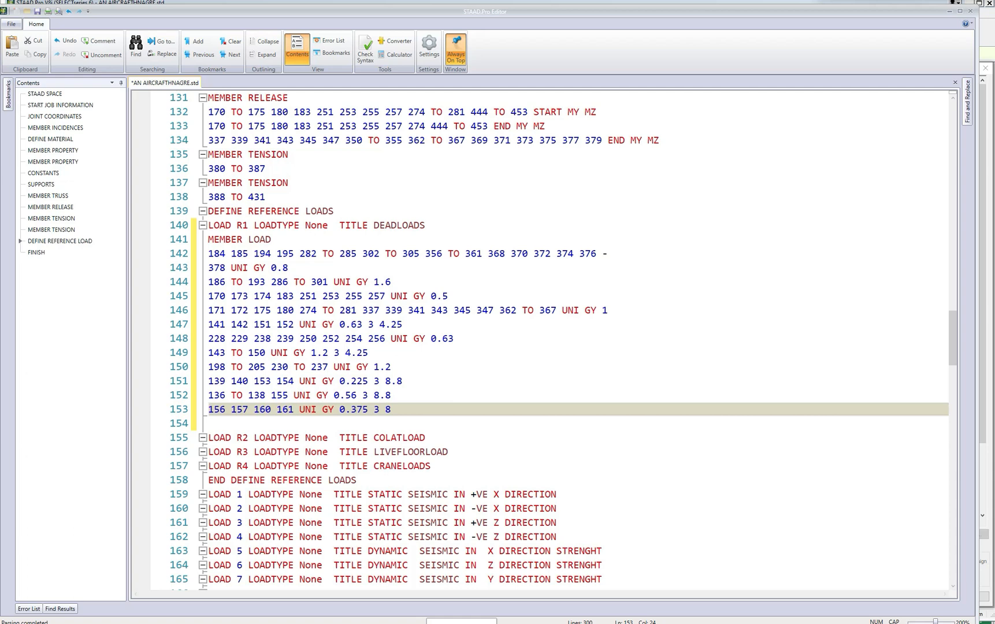
Copy the whole MEMBER LOAD block of LOAD 12 DEAD COLAT LOAD.
scroll(563, 336, down, 1)
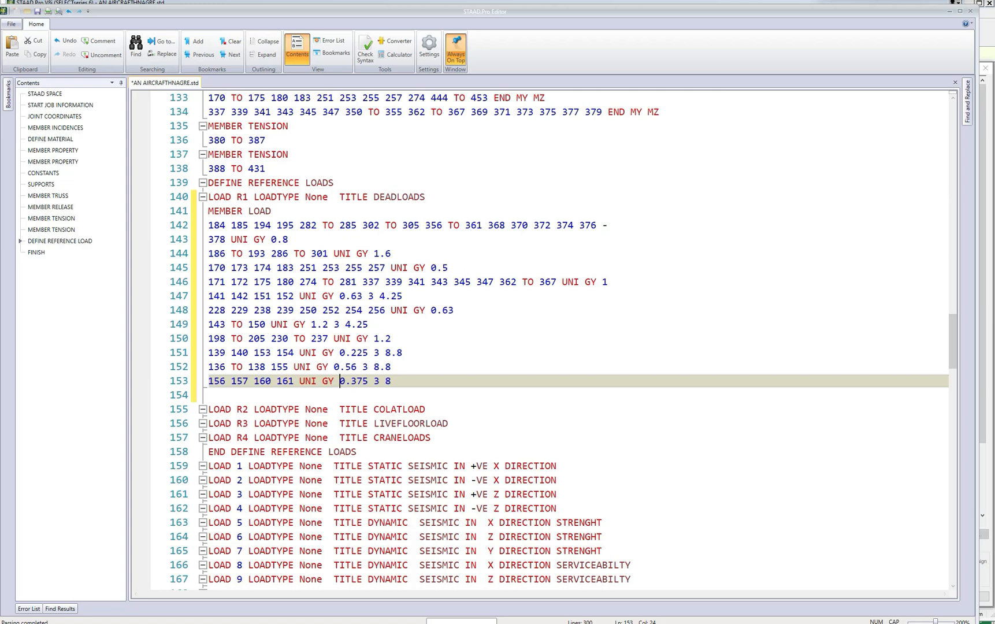
scroll(543, 338, down, 10)
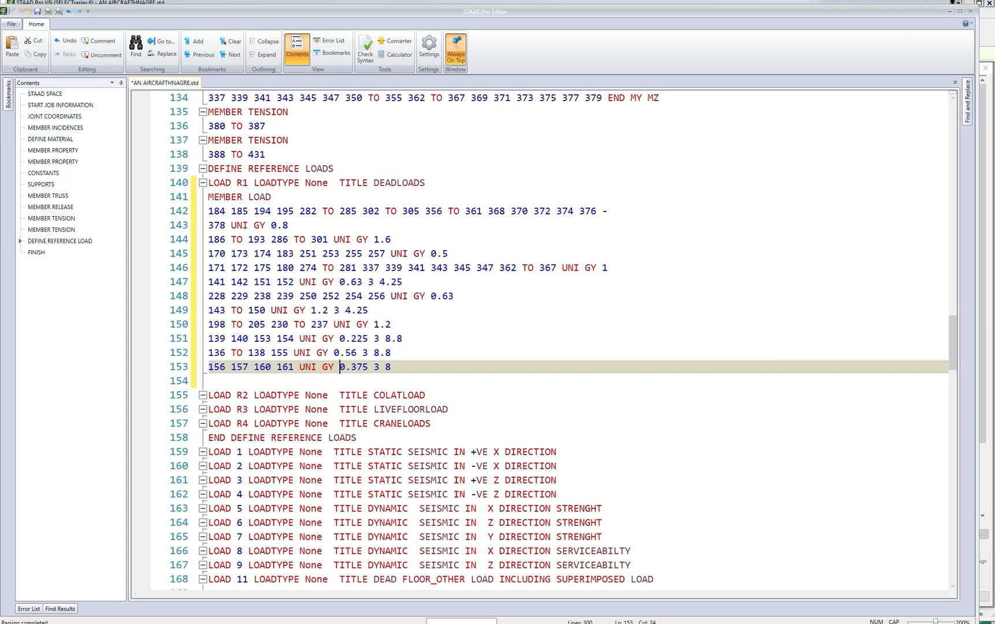
scroll(415, 338, down, 1)
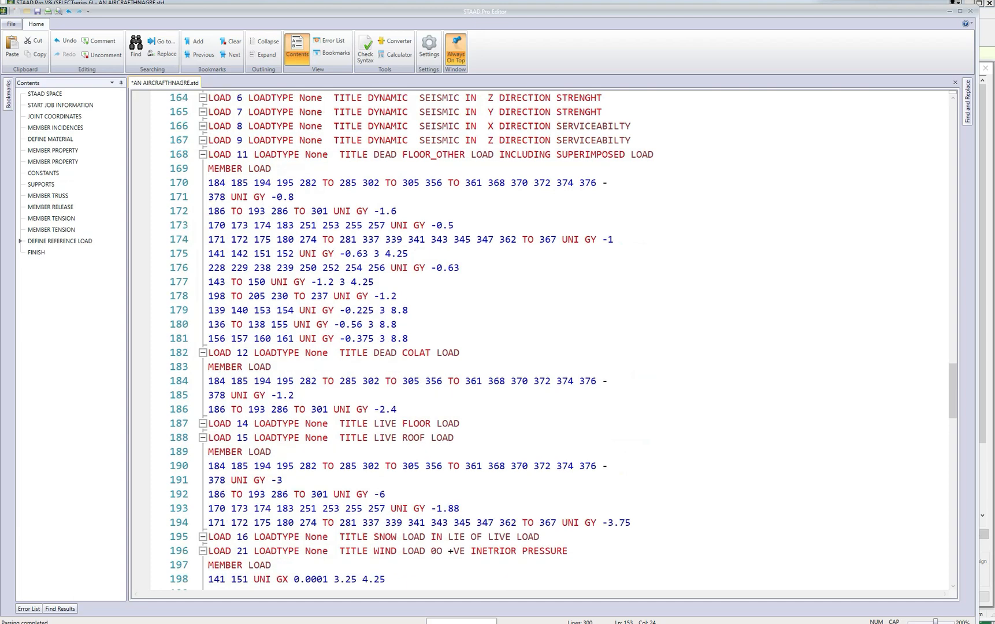
scroll(544, 338, down, 1)
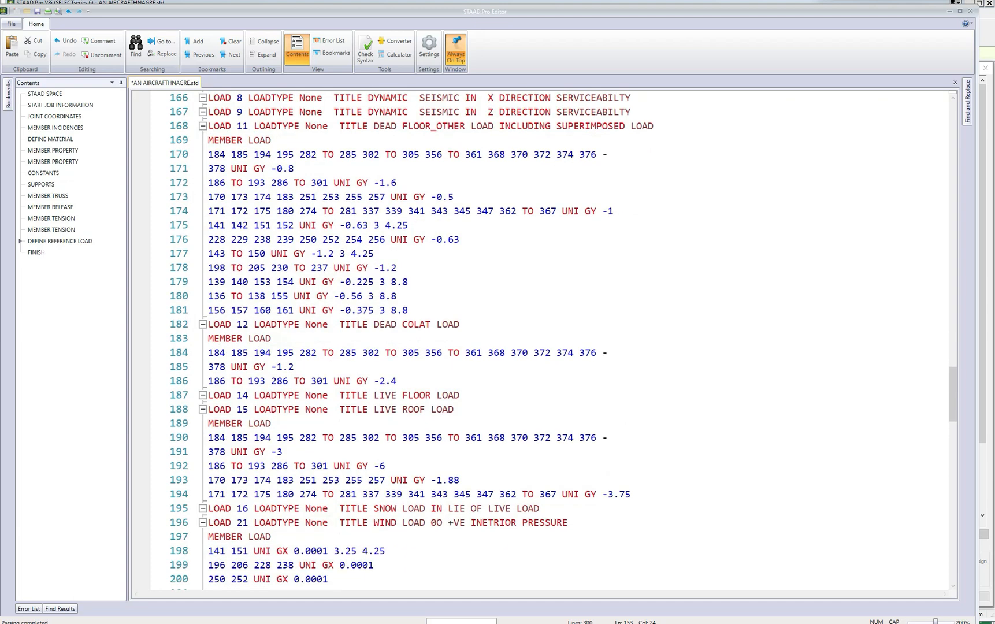
drag(209, 338, 378, 384)
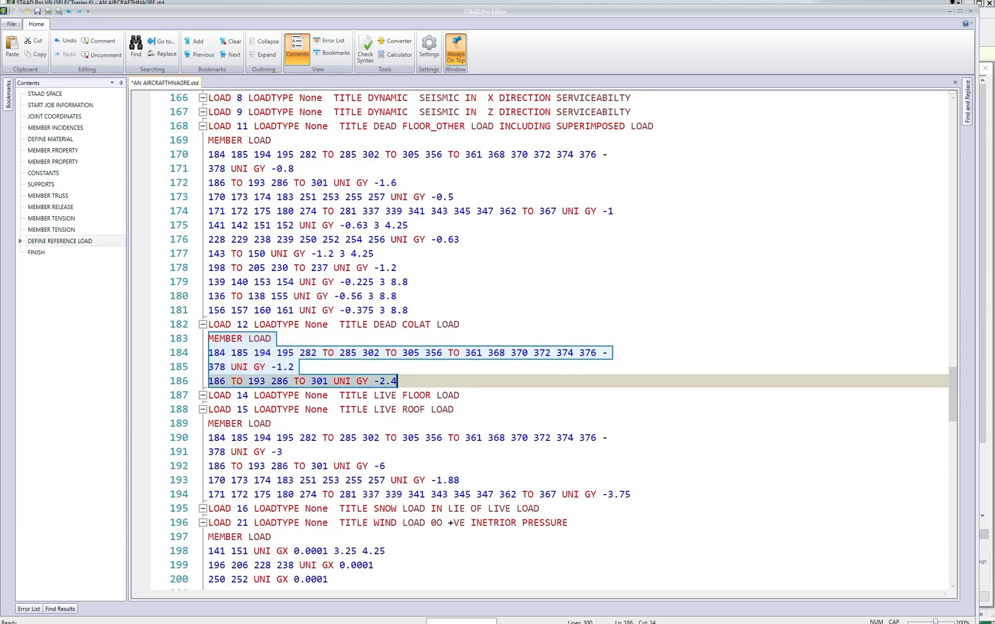
right_click(378, 383)
click(407, 417)
Insert the copied member loads on a new line under reference load R2 COLATLOAD.
scroll(407, 418, up, 5)
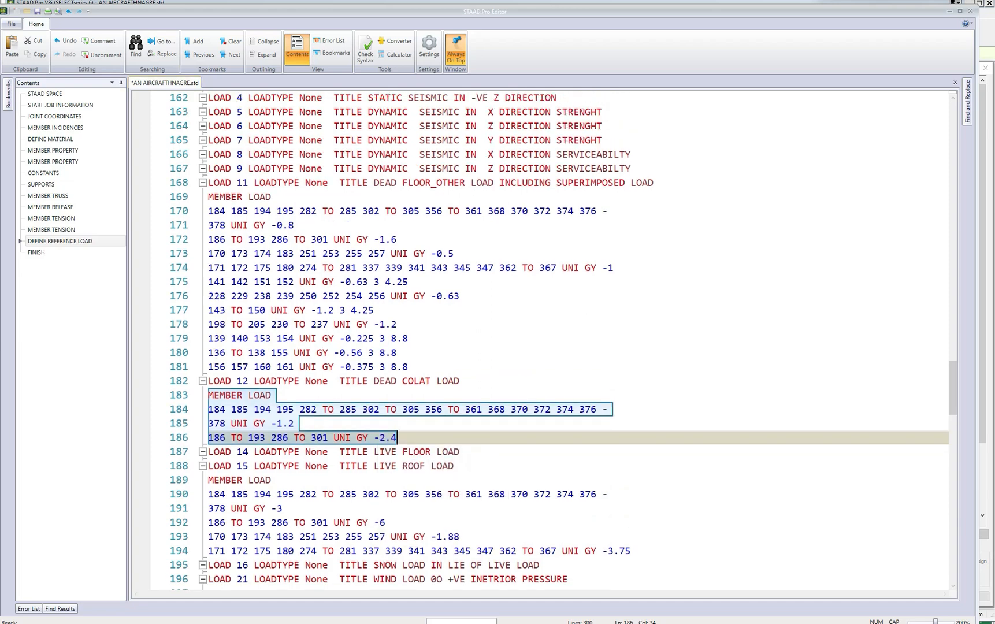
scroll(543, 338, up, 6)
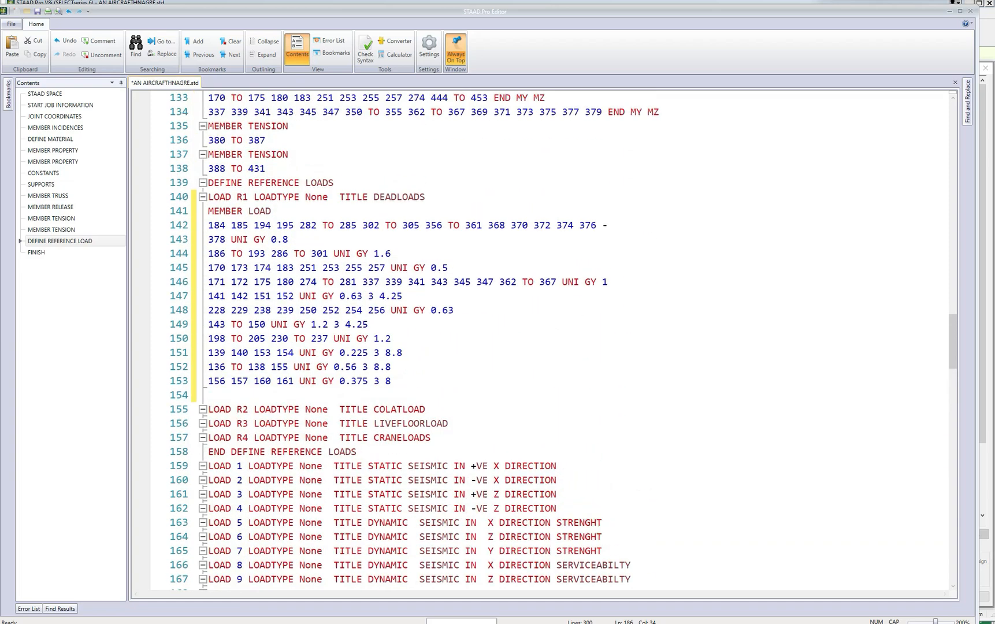
scroll(543, 338, down, 1)
click(426, 382)
key(Return)
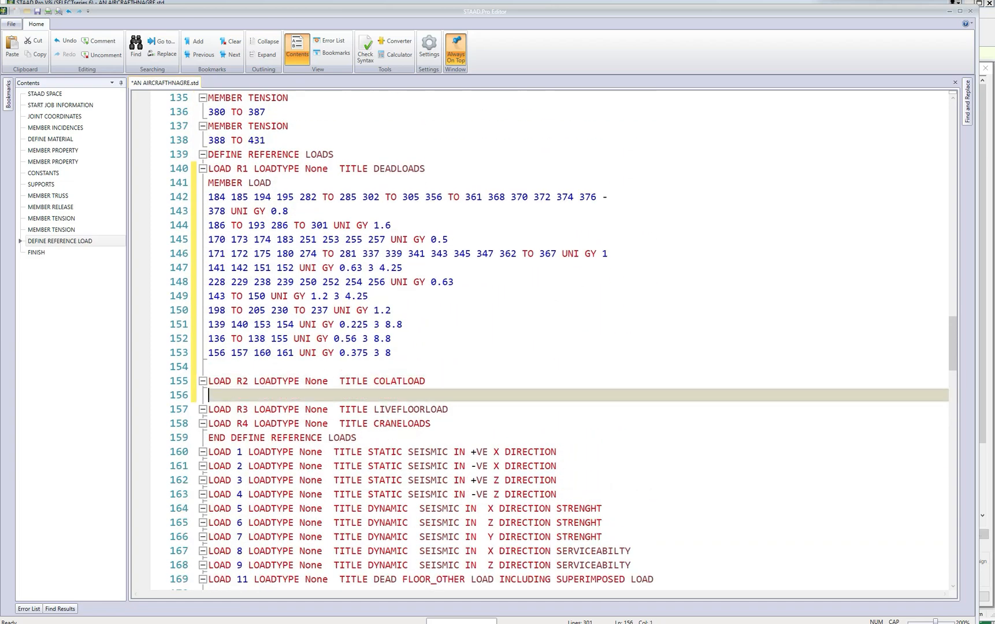
key(ctrl+v)
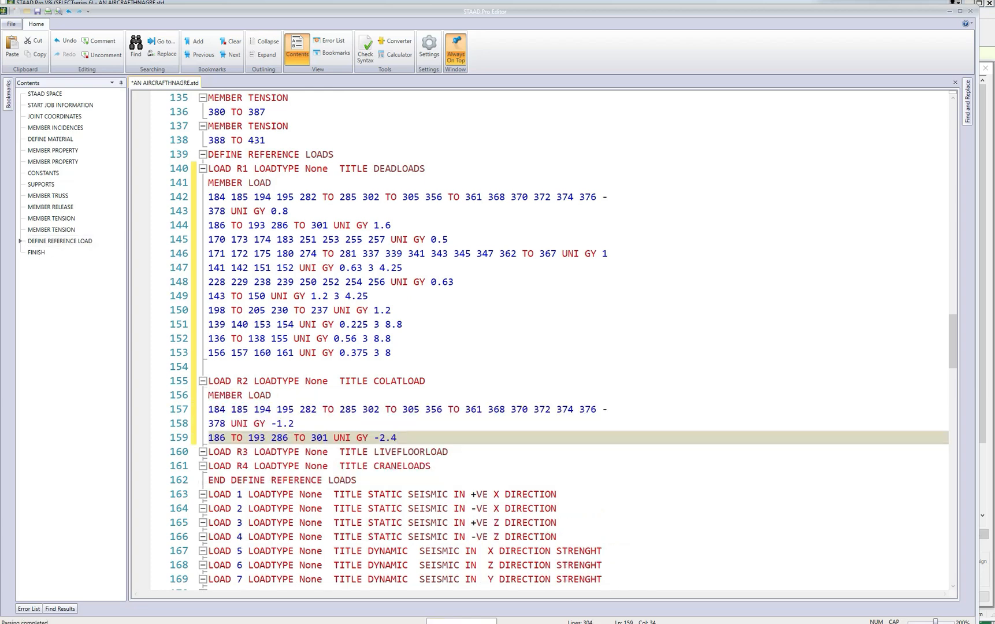
Make both member loads in R2 COLATLOAD positive, giving GY values of 1.2 and 2.4.
scroll(543, 338, down, 1)
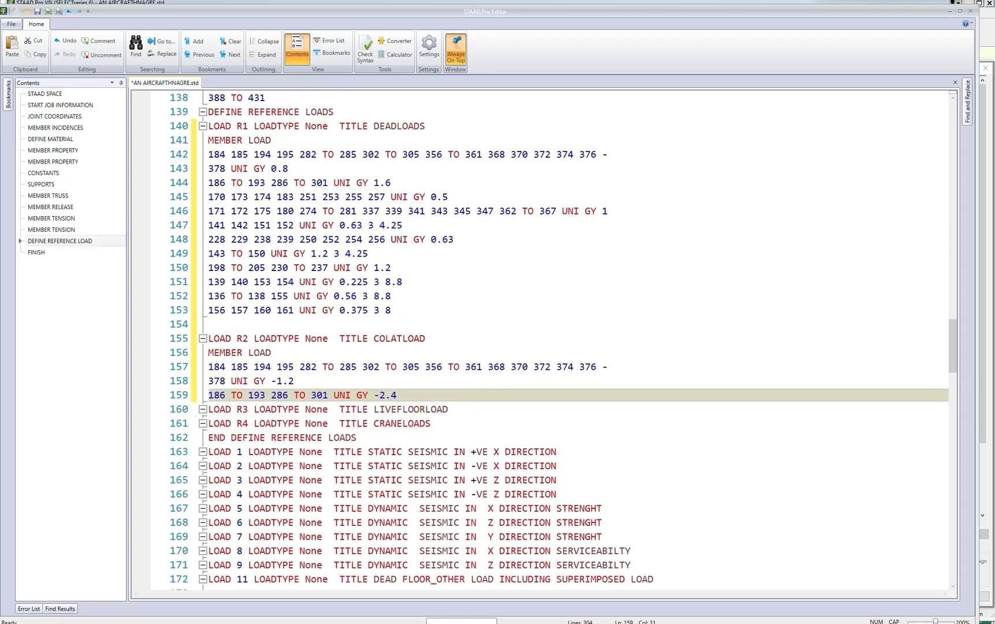
click(379, 395)
key(BackSpace)
click(274, 381)
key(BackSpace)
Review the dead, live floor, live roof and wind load cases for data the remaining reference loads need.
scroll(274, 381, down, 3)
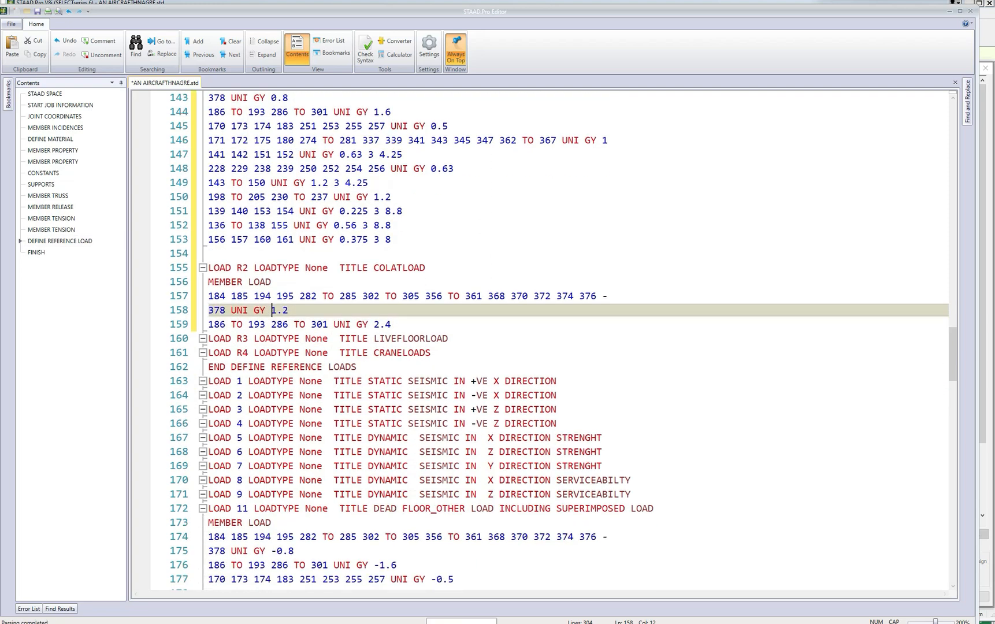
scroll(274, 381, down, 7)
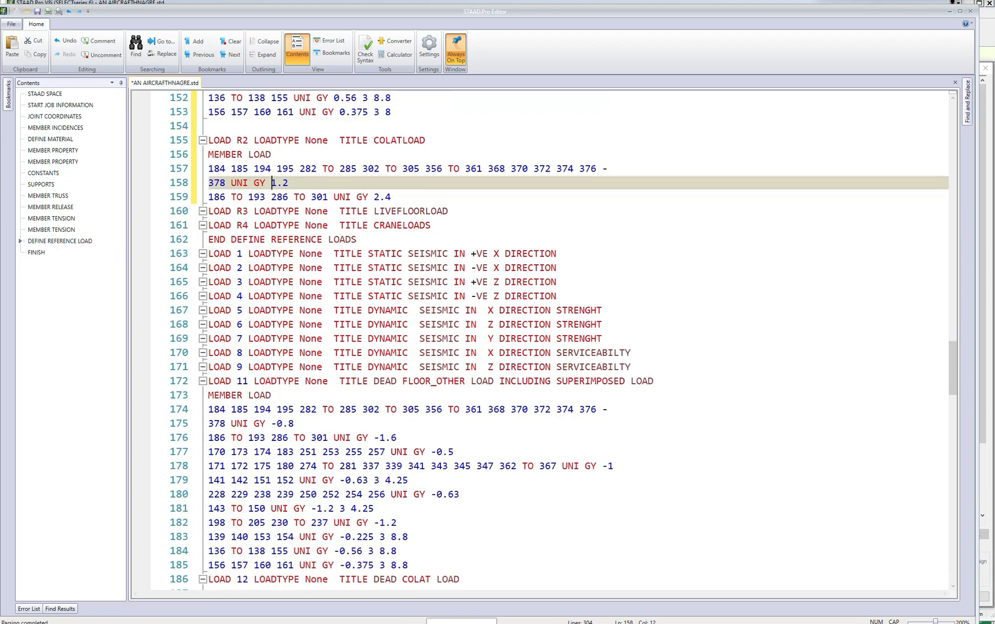
scroll(274, 381, down, 1)
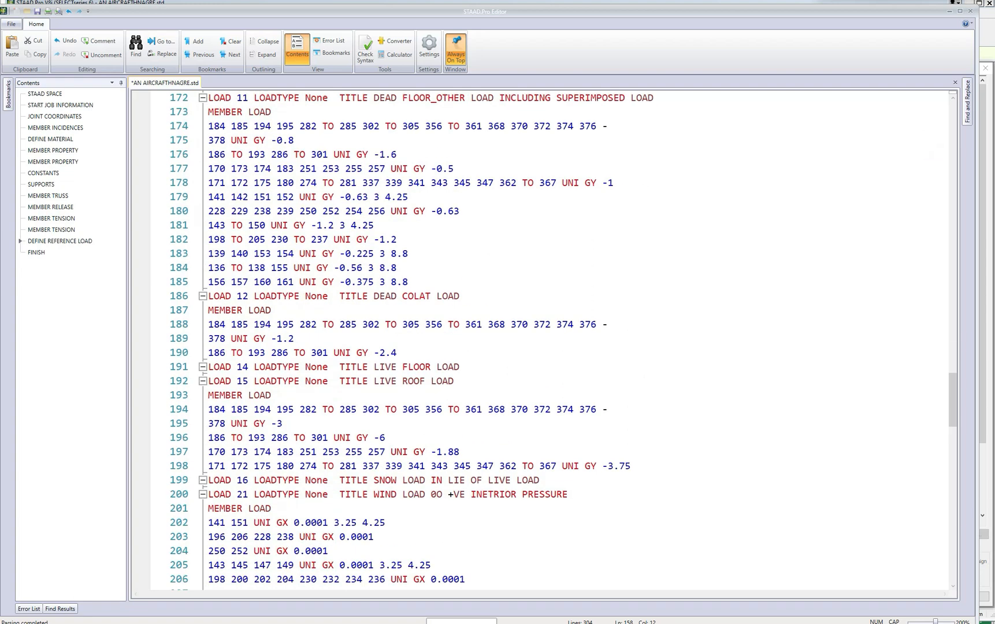
scroll(273, 381, down, 1)
scroll(274, 381, down, 1)
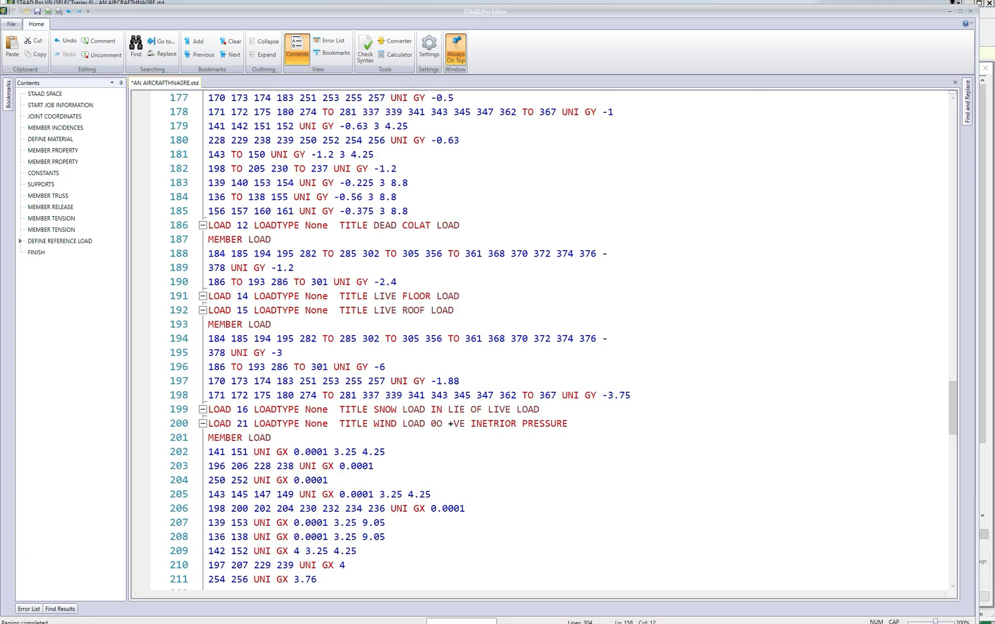
scroll(563, 338, up, 6)
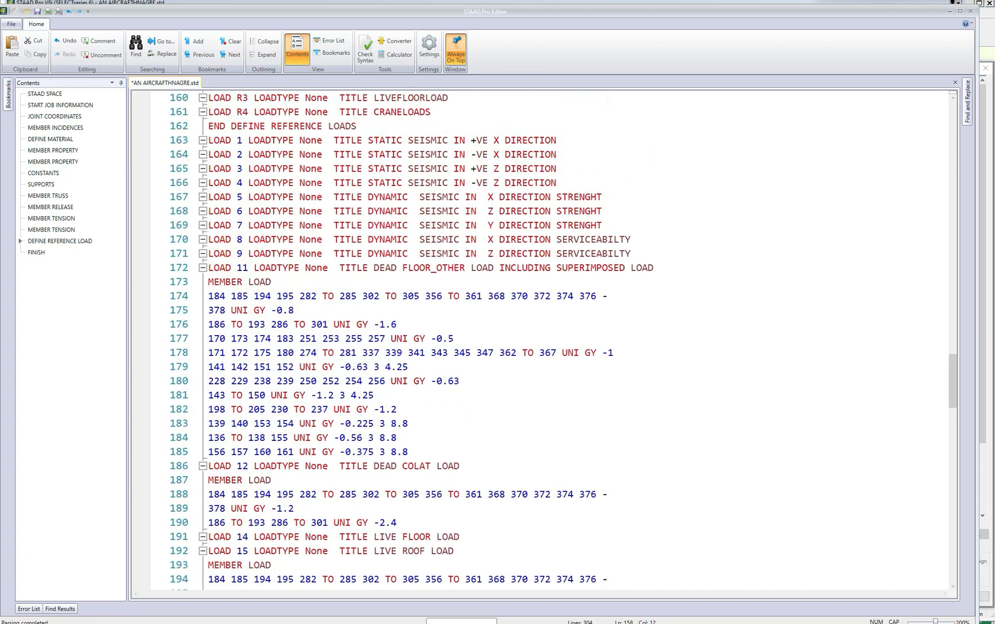
scroll(564, 338, up, 2)
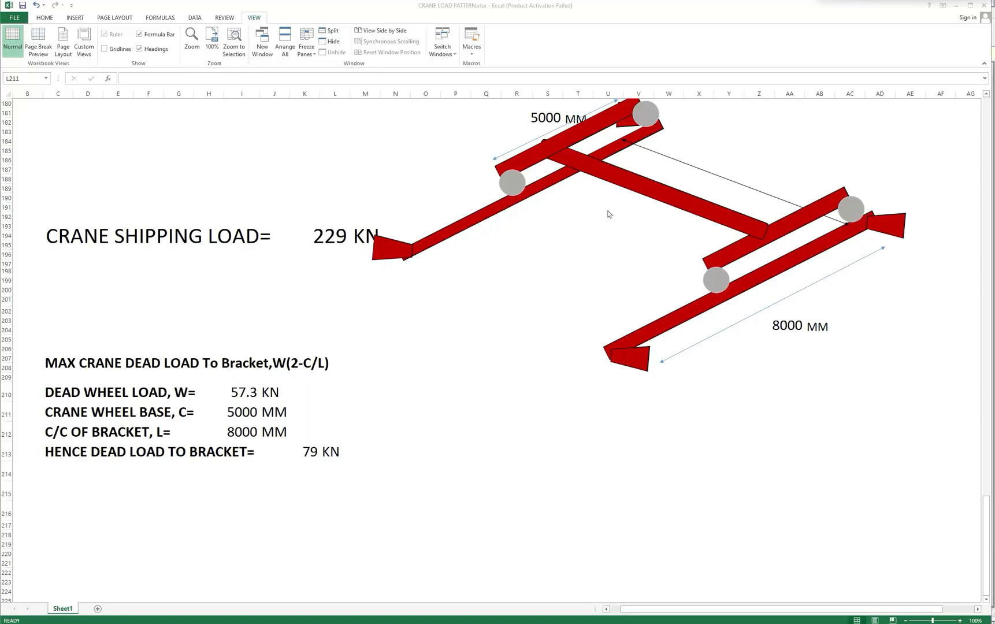
Examine the crane dead load to bracket calculation in the Excel workbook CRANE LOAD PATTERN.xlsx, and return to the STAAD.Pro Editor.
click(219, 275)
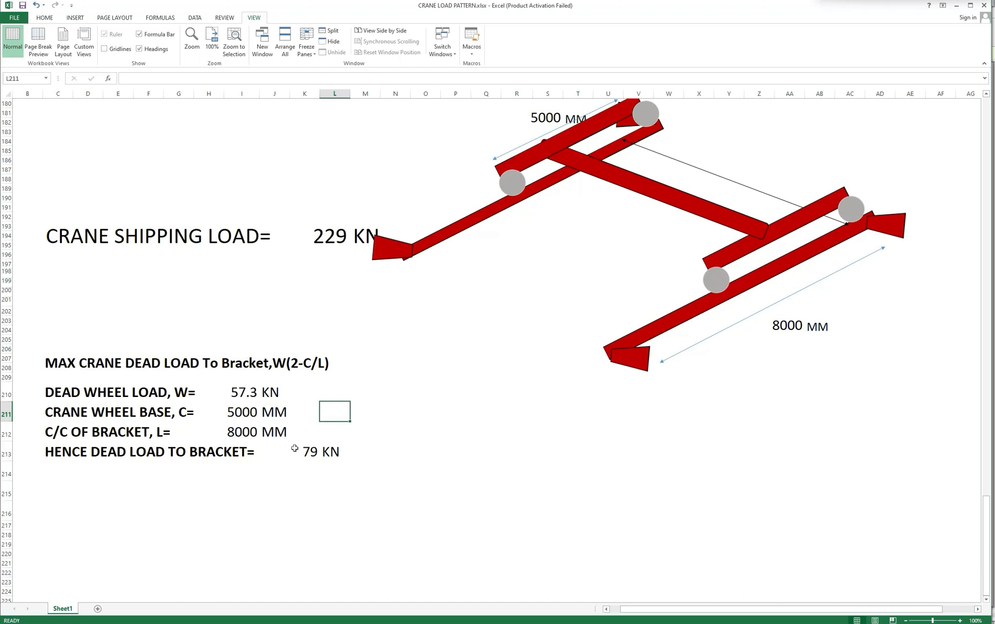
click(316, 452)
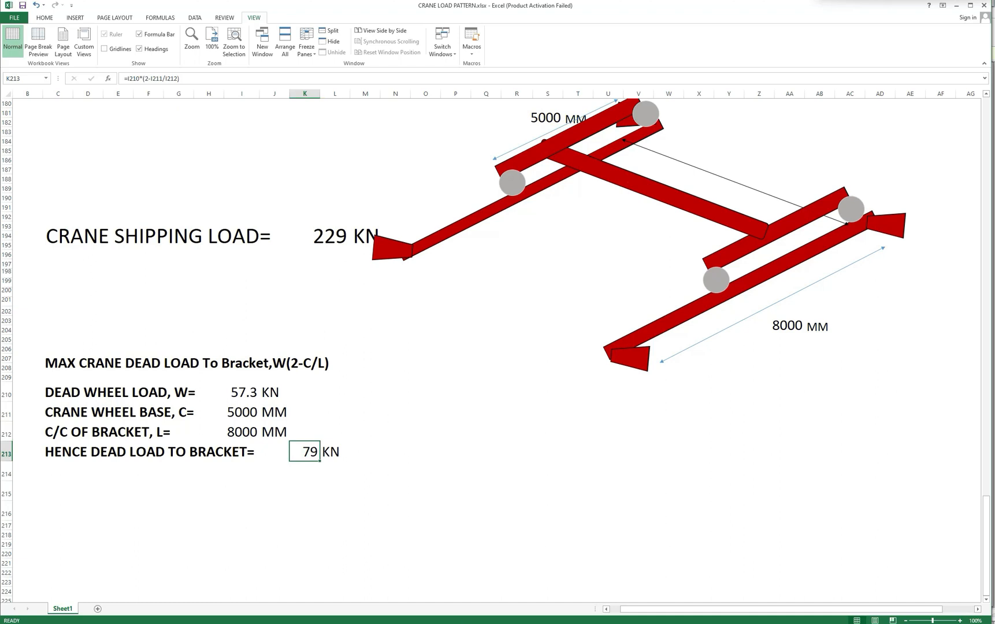
mouse_move(468, 623)
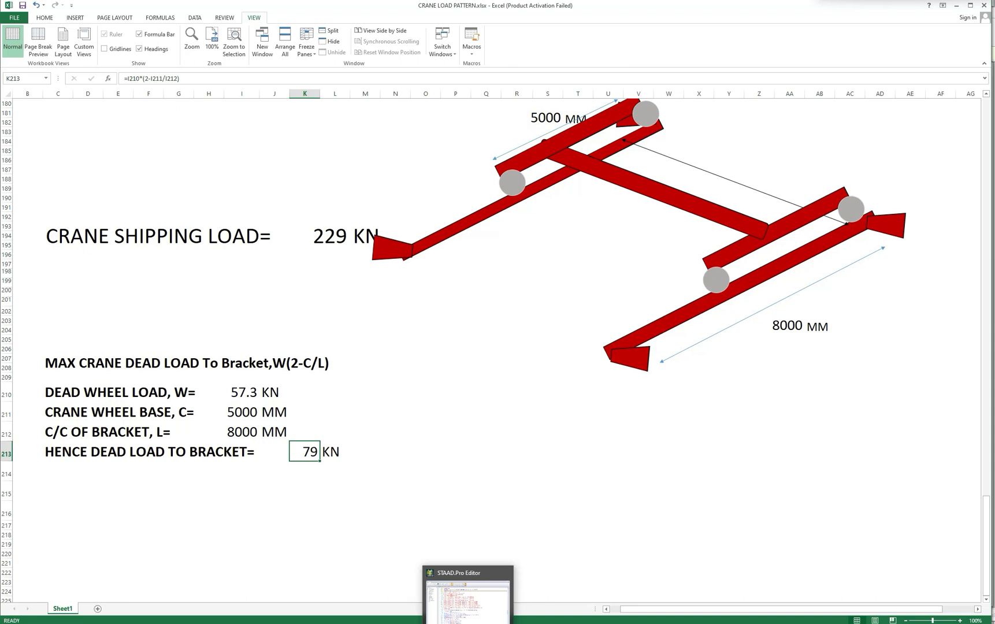
click(469, 618)
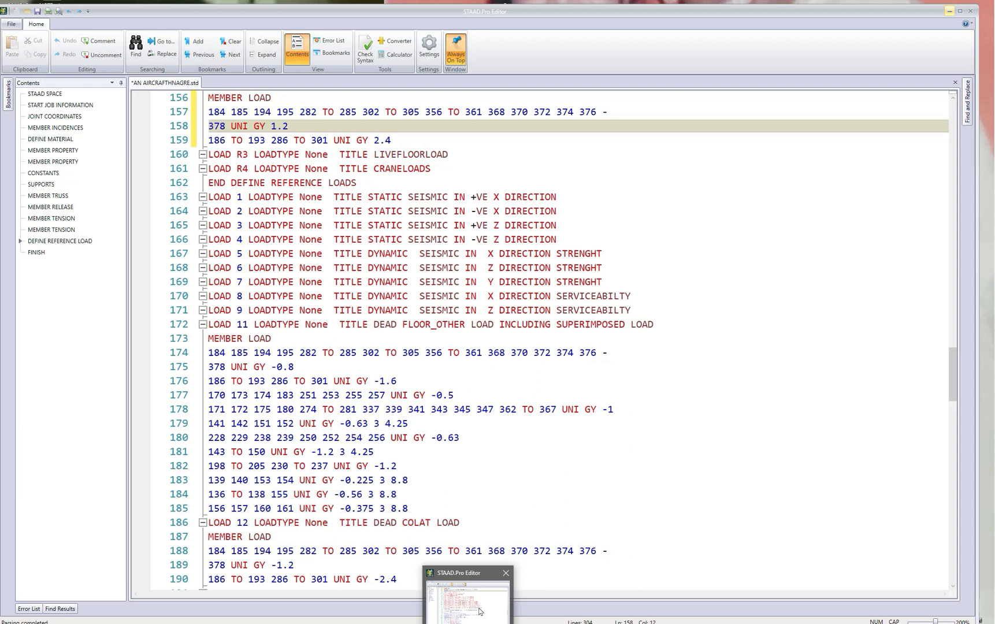
click(568, 510)
key(alt+Tab)
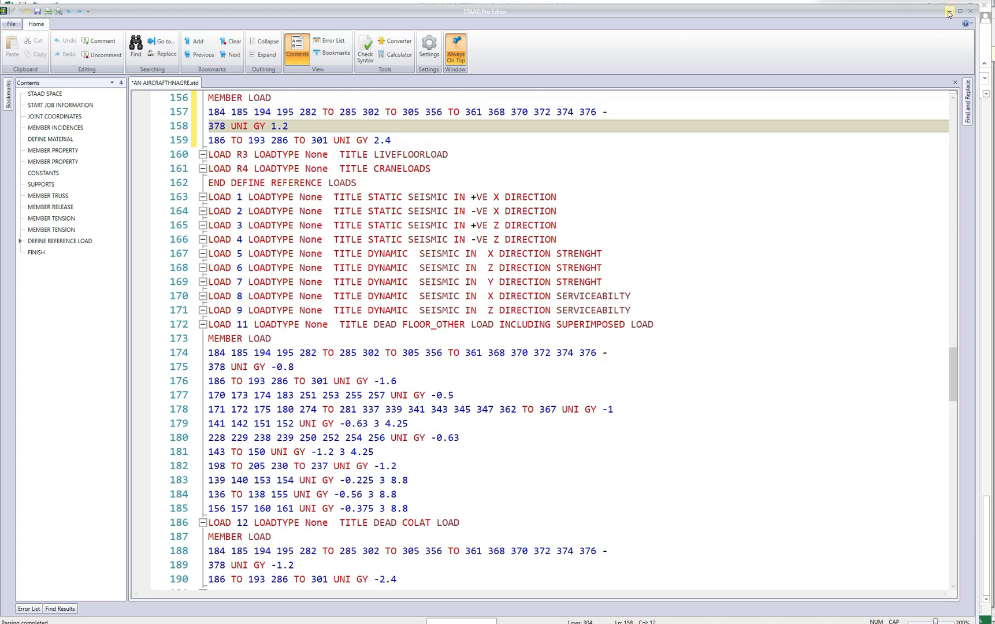
Copy the JOINT LOAD heading and the two FY load lines of LOAD 51 CRANE_1.
scroll(563, 337, up, 1)
scroll(563, 337, down, 13)
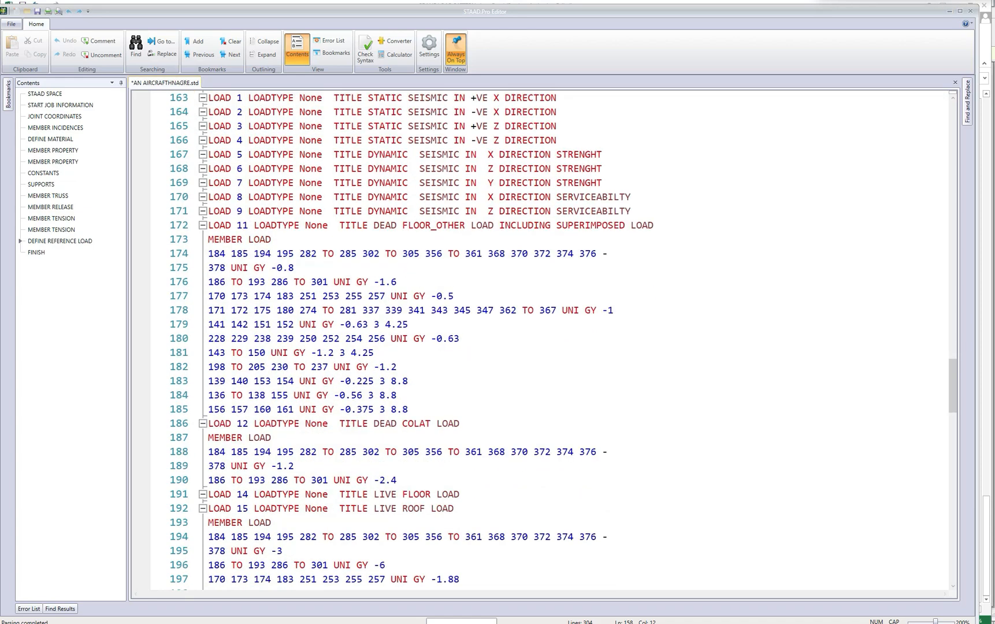
scroll(563, 338, down, 8)
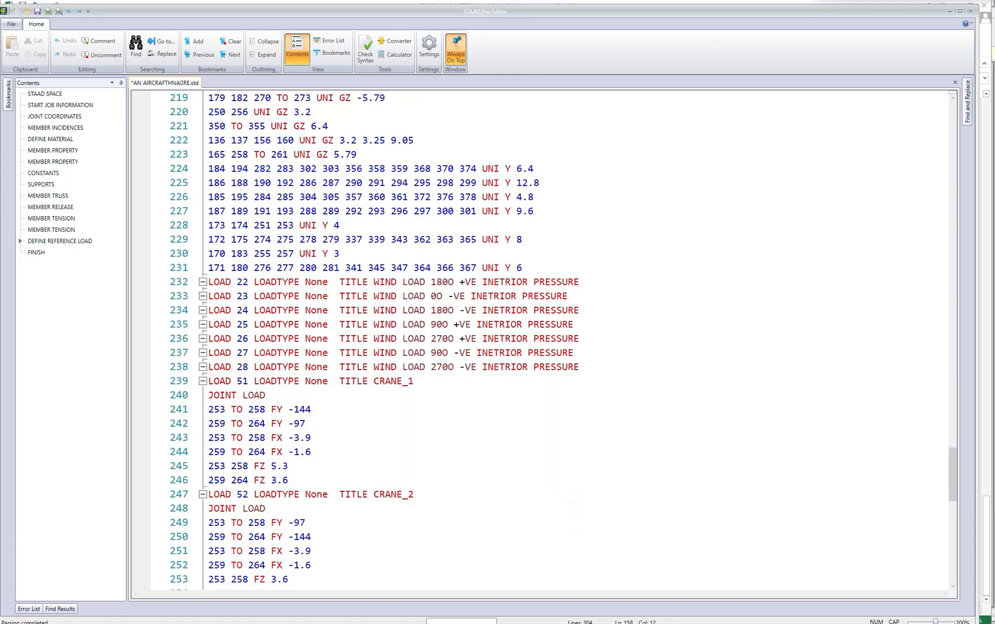
drag(208, 395, 298, 425)
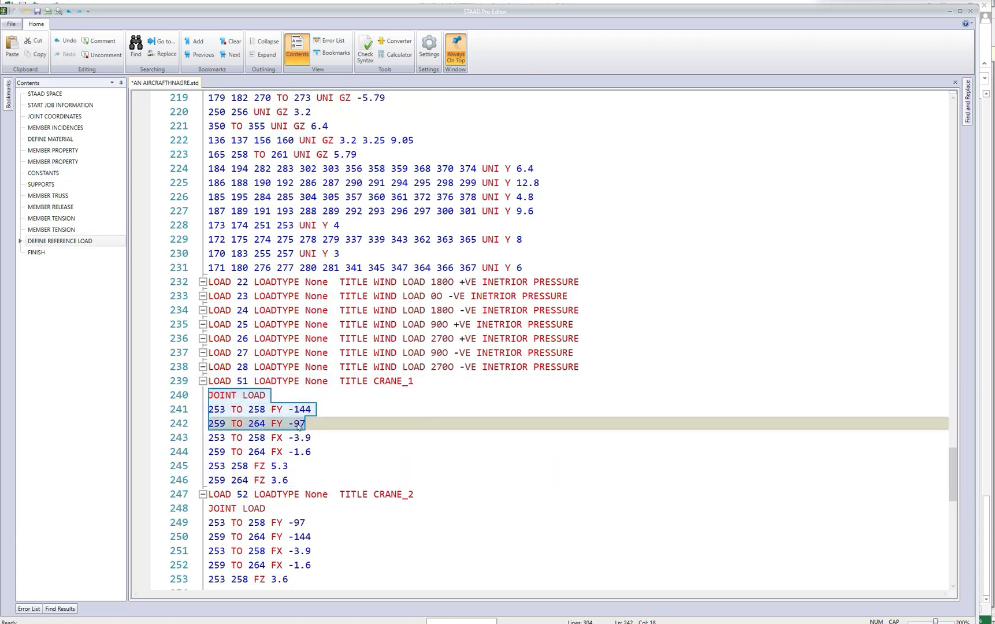
right_click(298, 426)
click(315, 464)
Insert the copied joint loads on a new line under reference load R4 CRANELOADS.
scroll(314, 465, up, 5)
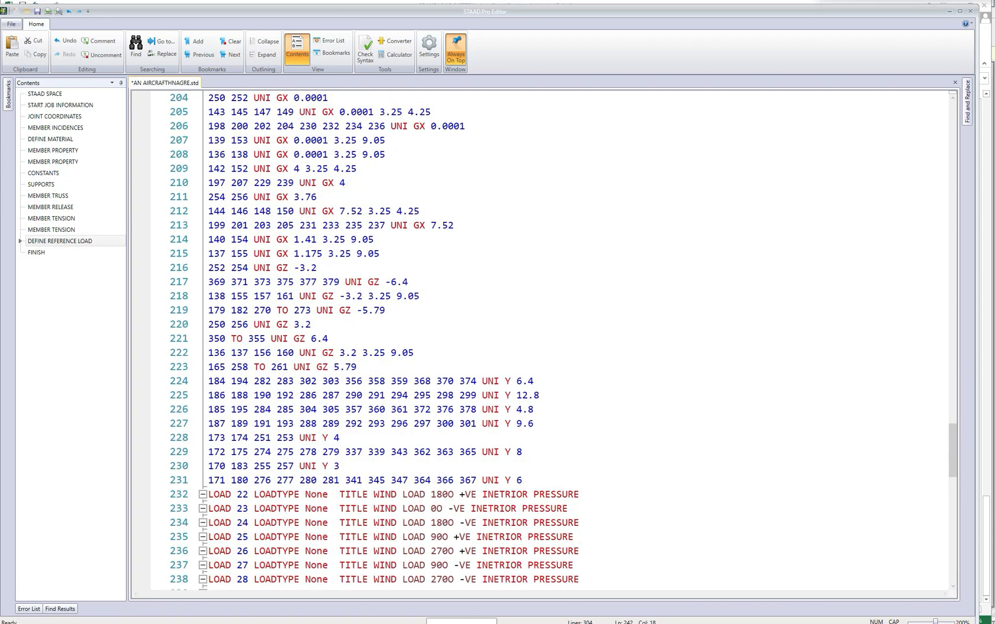
scroll(315, 465, up, 17)
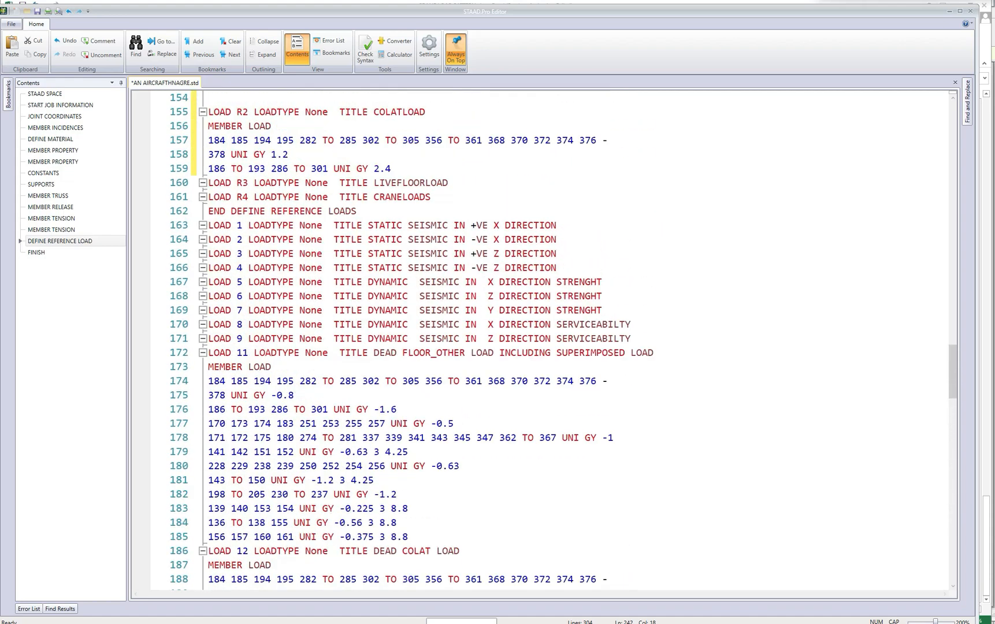
scroll(315, 465, up, 6)
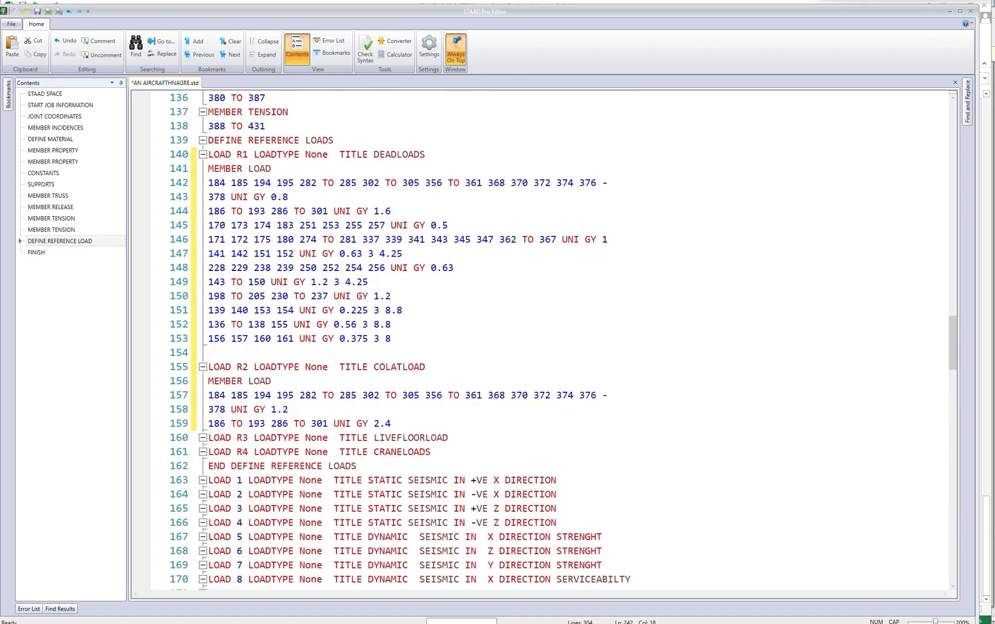
scroll(315, 465, down, 1)
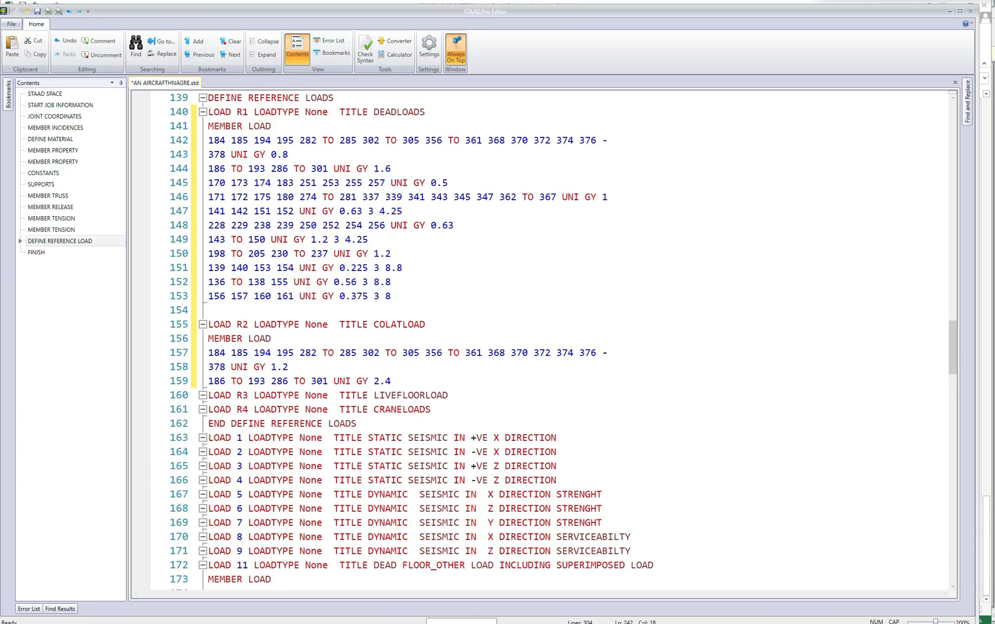
click(432, 410)
key(Return)
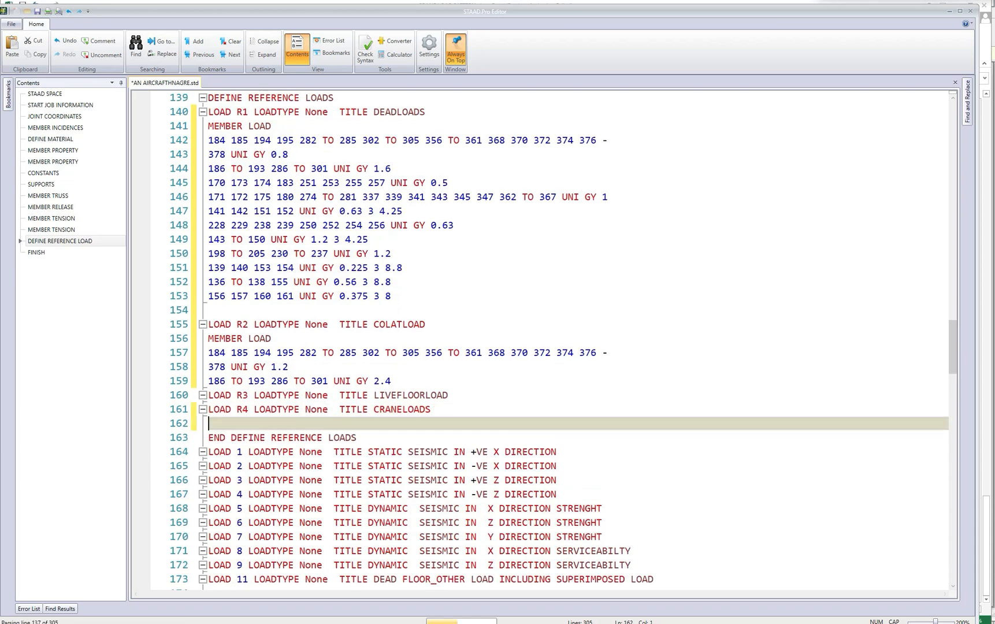
key(ctrl+v)
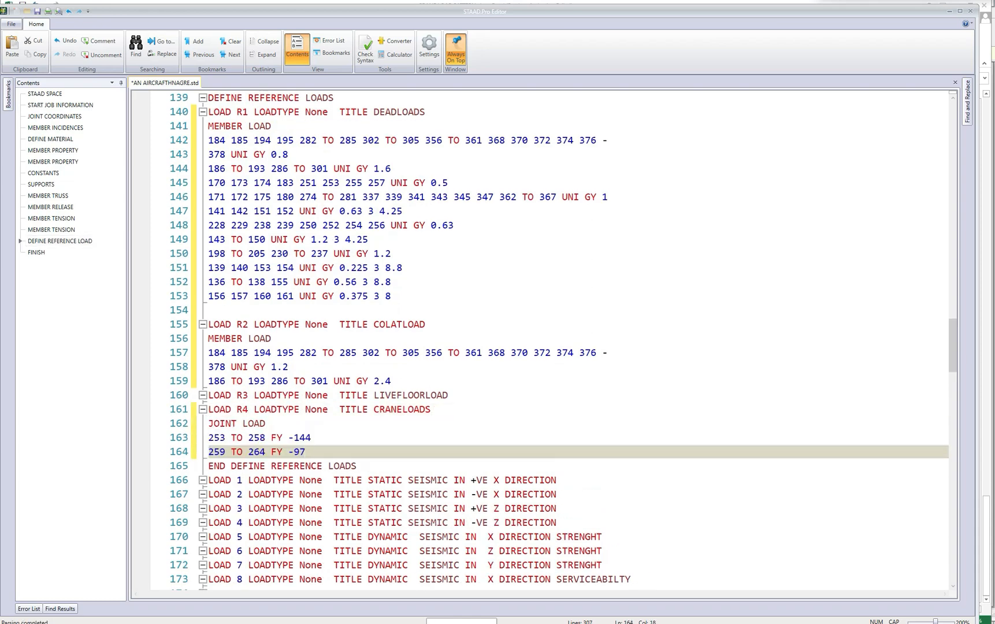
Make the joint loads in R4 CRANELOADS positive, giving FY 144 for joints 253 to 258 and FY 97 for 259 to 264.
drag(288, 438, 293, 452)
key(Delete)
key(Delete)
click(307, 438)
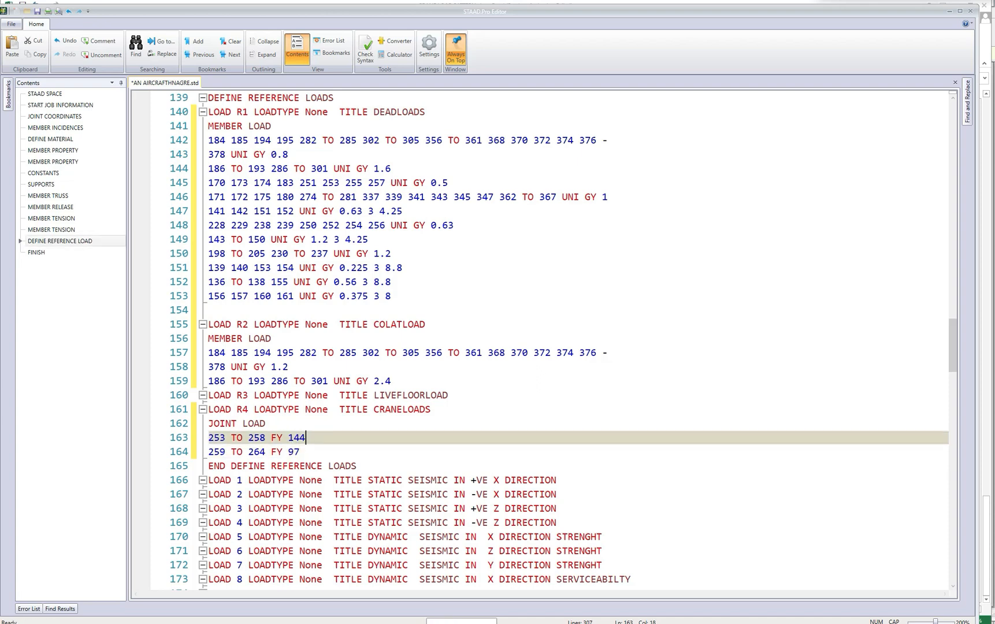
Review the completed reference load definitions and save the input file.
scroll(567, 338, down, 2)
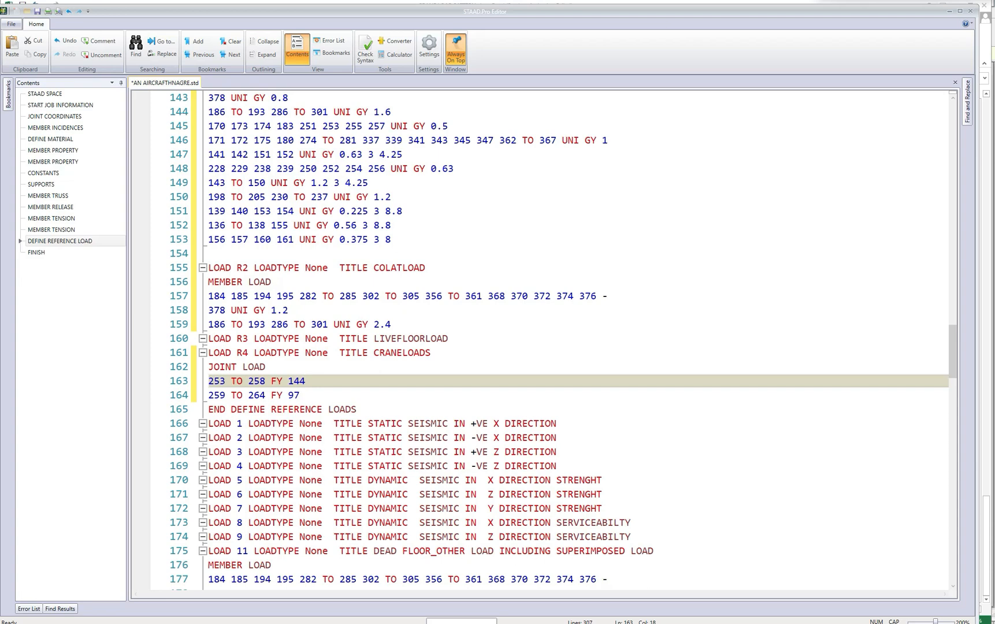
scroll(543, 338, down, 1)
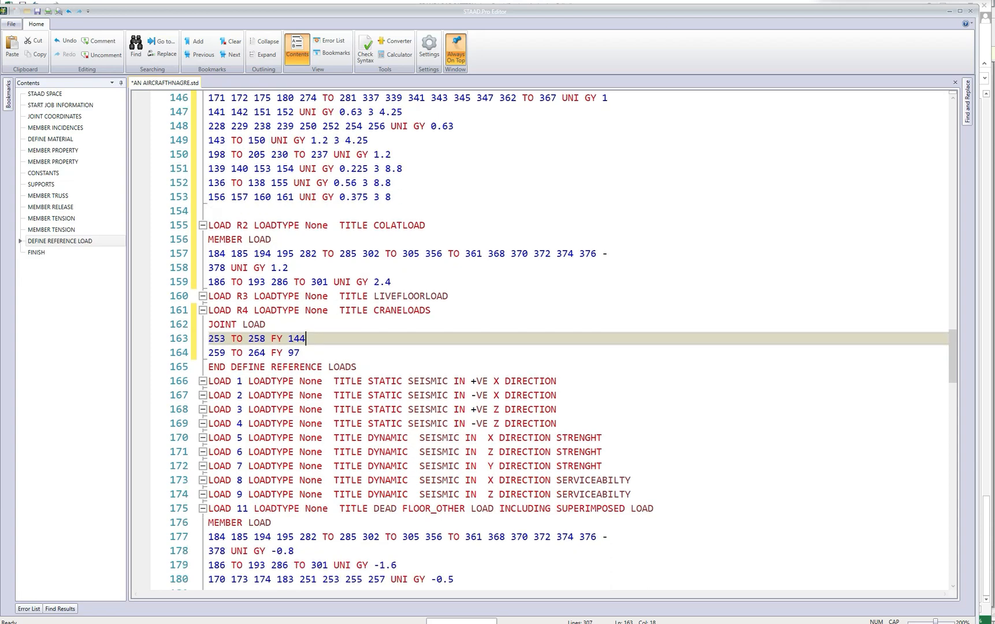
scroll(544, 338, up, 3)
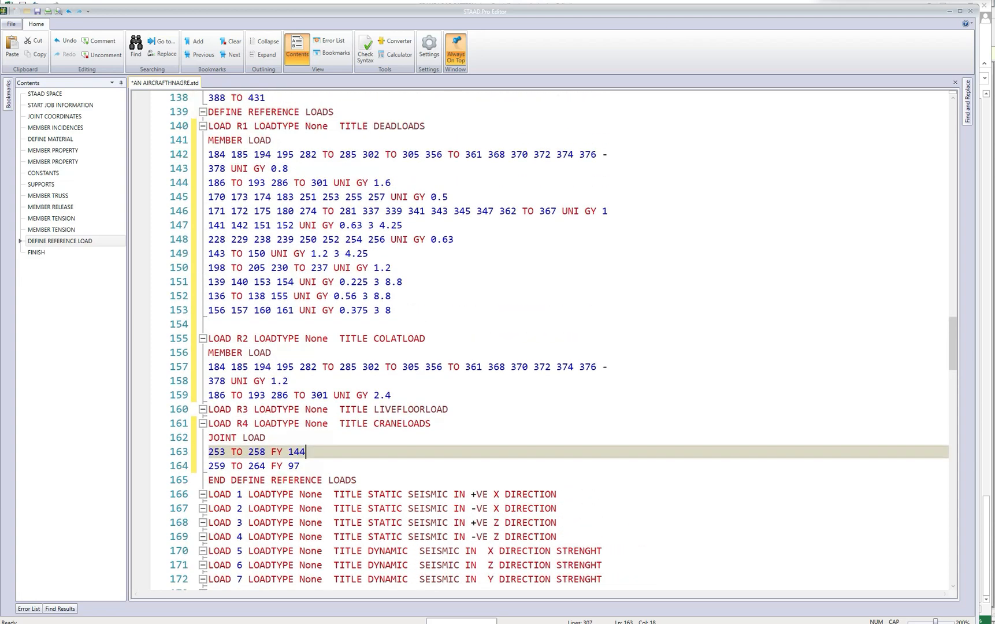
click(37, 11)
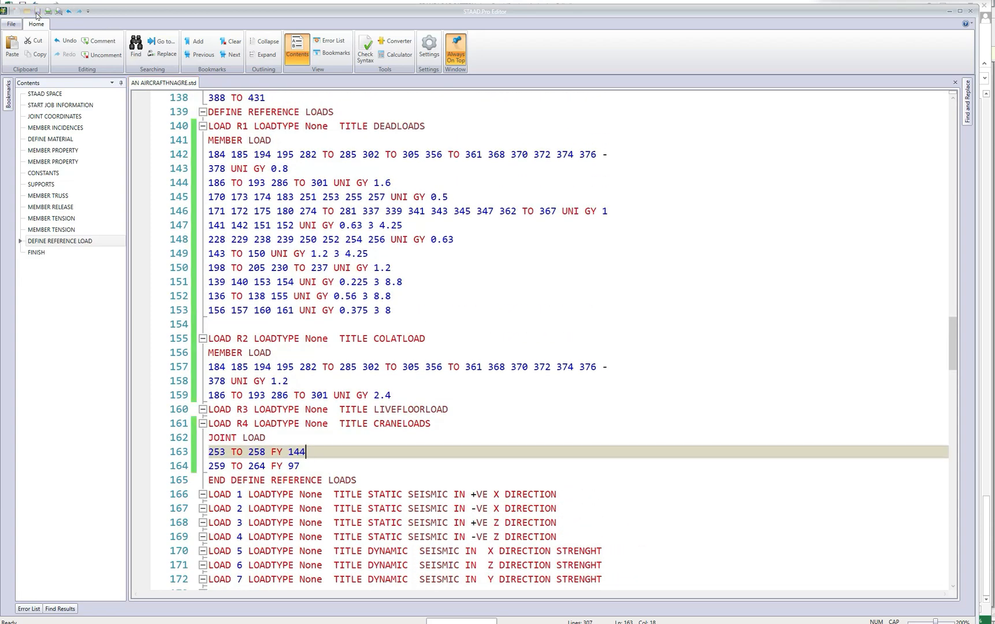
Leave the input file editor and start a new seismic definition in the hangar model using the Indian: IS 1893 - 2002/2005 code.
click(971, 12)
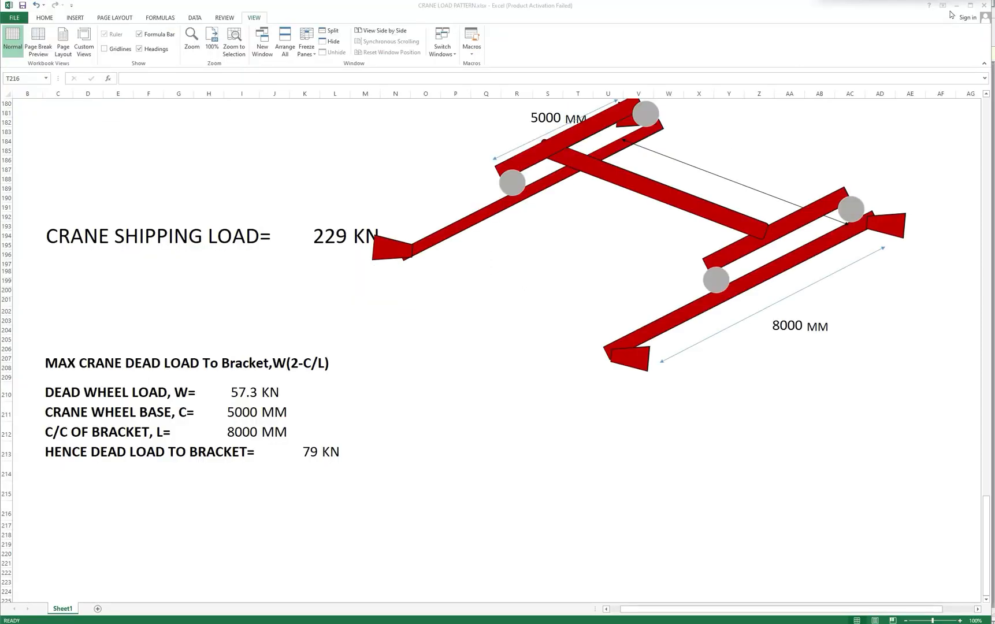
click(957, 5)
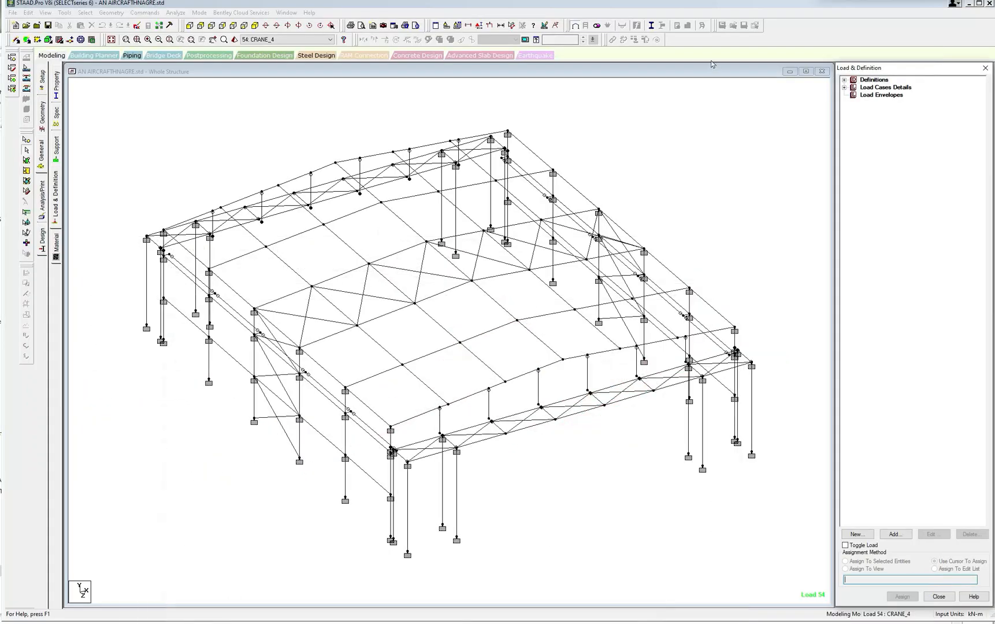
click(845, 88)
click(845, 79)
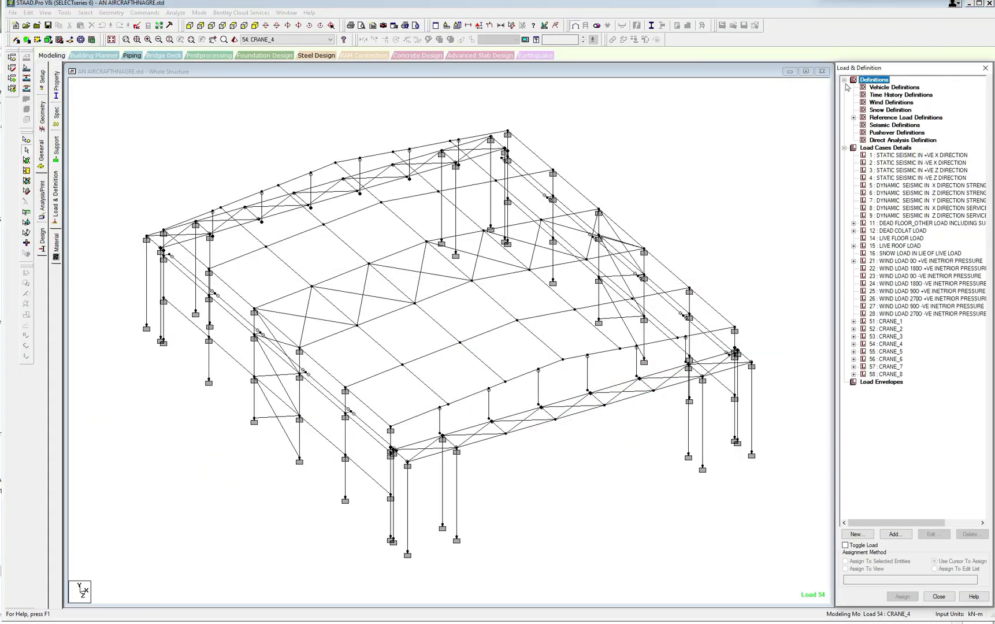
click(882, 125)
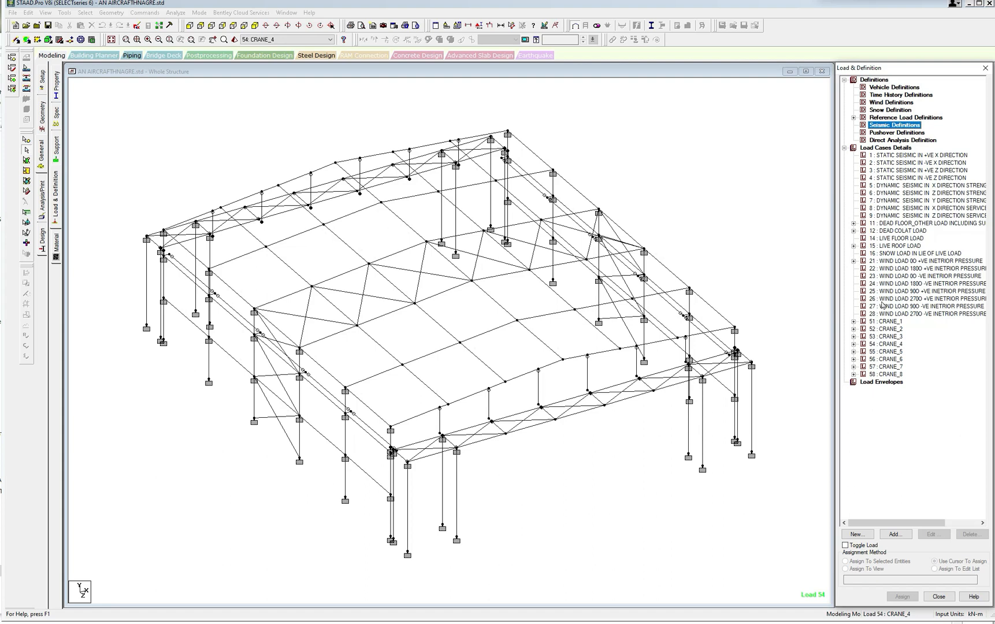
click(895, 534)
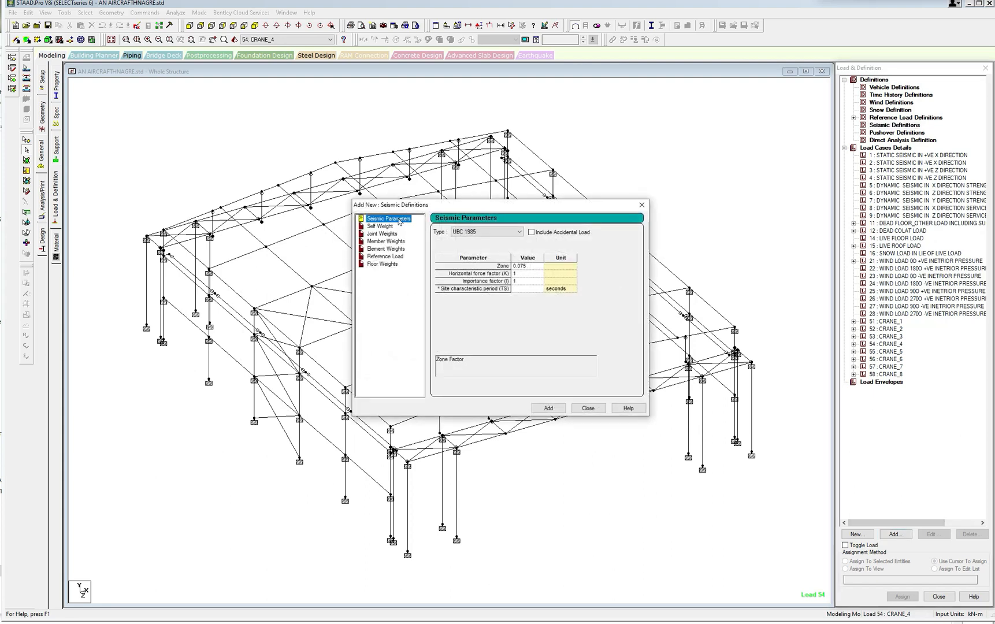
click(509, 231)
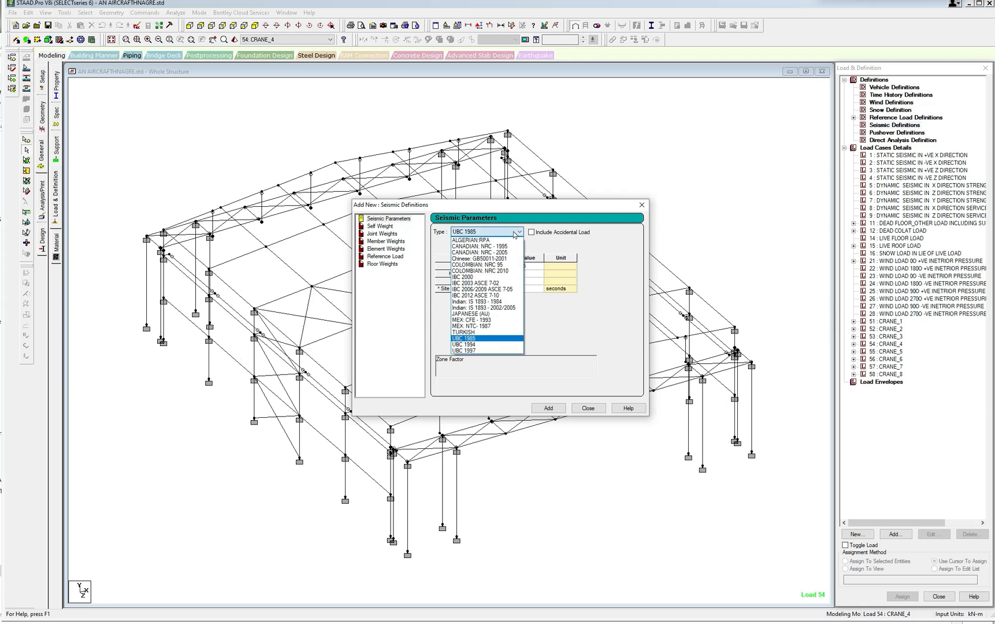
click(480, 309)
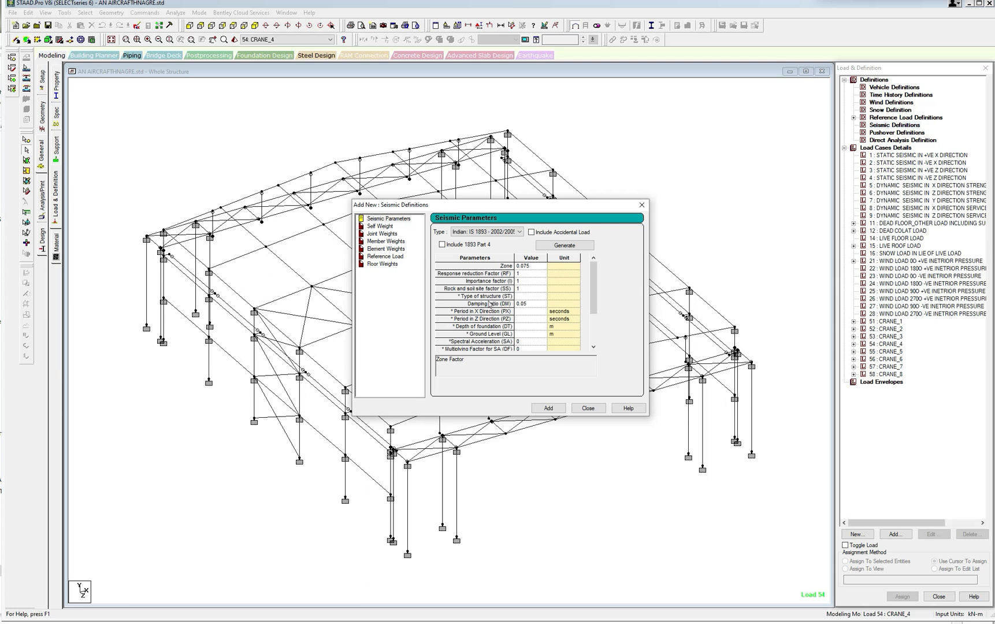
Set the zone factor to 0.24 and the response reduction factor to 3 in the seismic parameters.
click(537, 274)
click(537, 266)
key(BackSpace)
key(BackSpace)
key(BackSpace)
key(BackSpace)
key(BackSpace)
text(0.24)
key(Return)
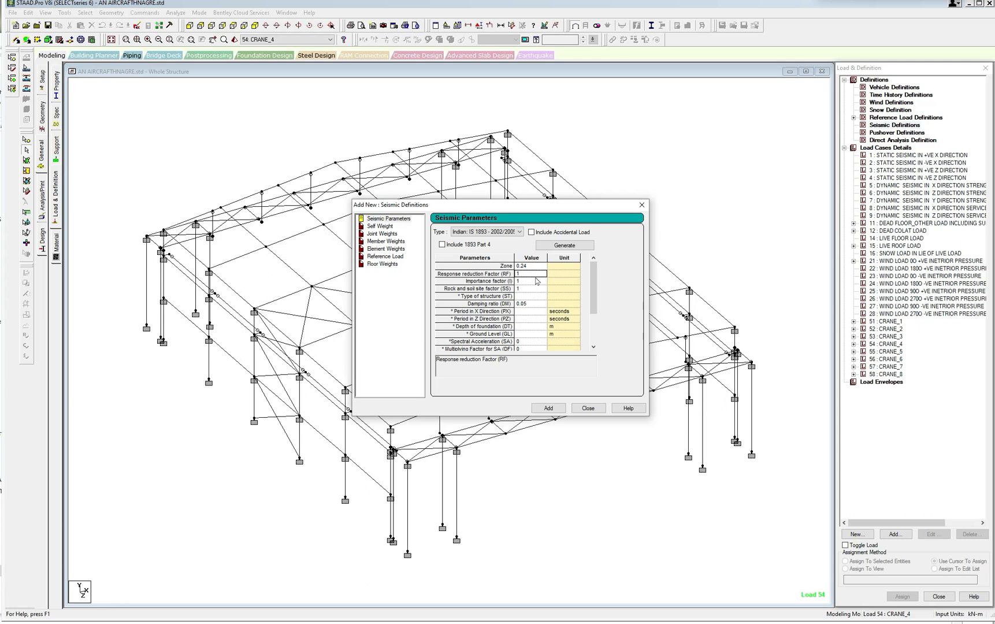
text(3)
key(Return)
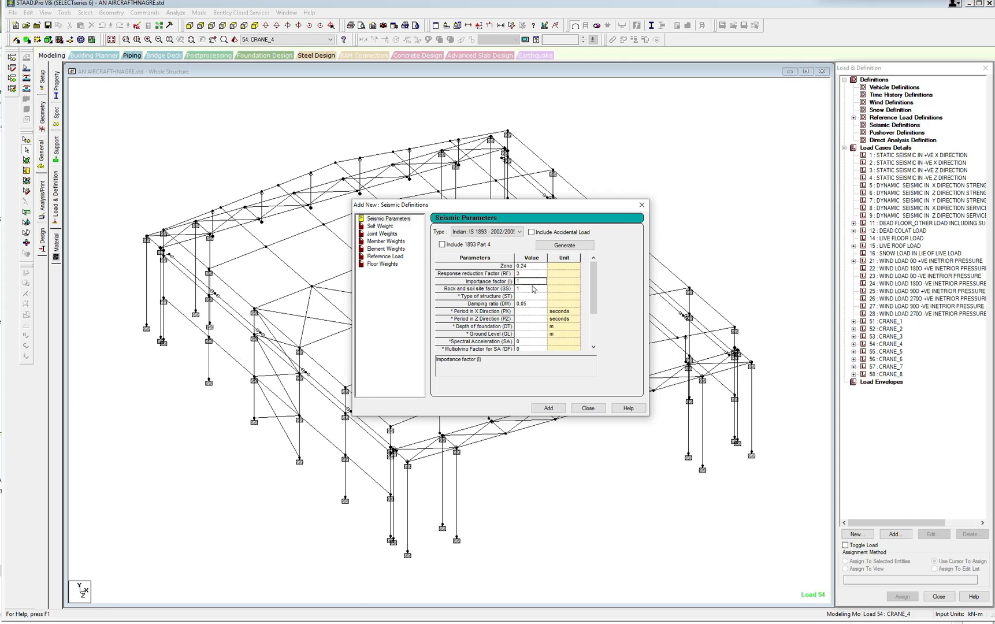
Set the type of structure to 2 and add the seismic parameters to the model's definitions.
click(533, 289)
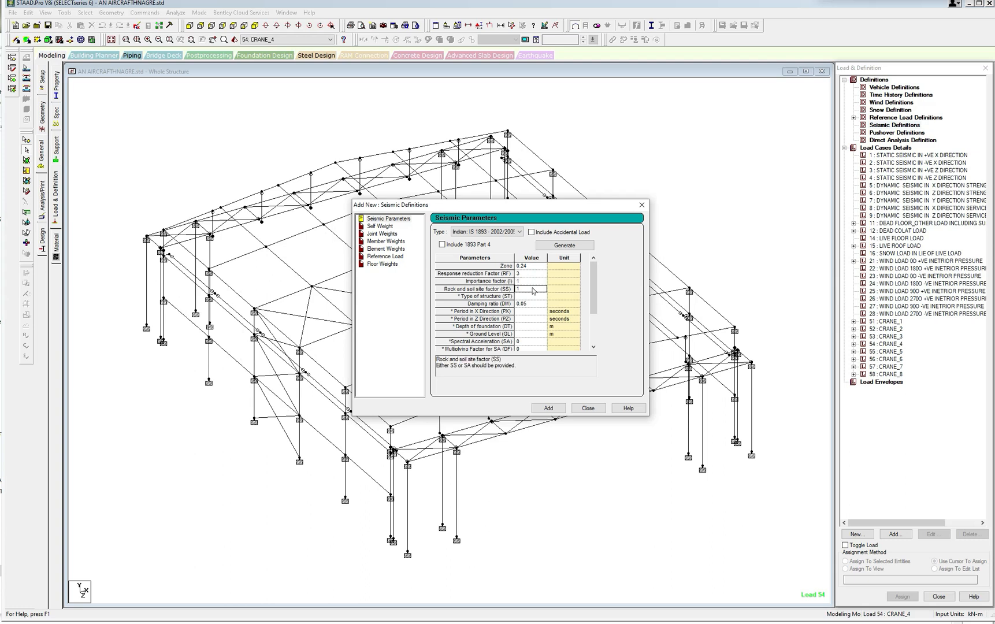
click(532, 296)
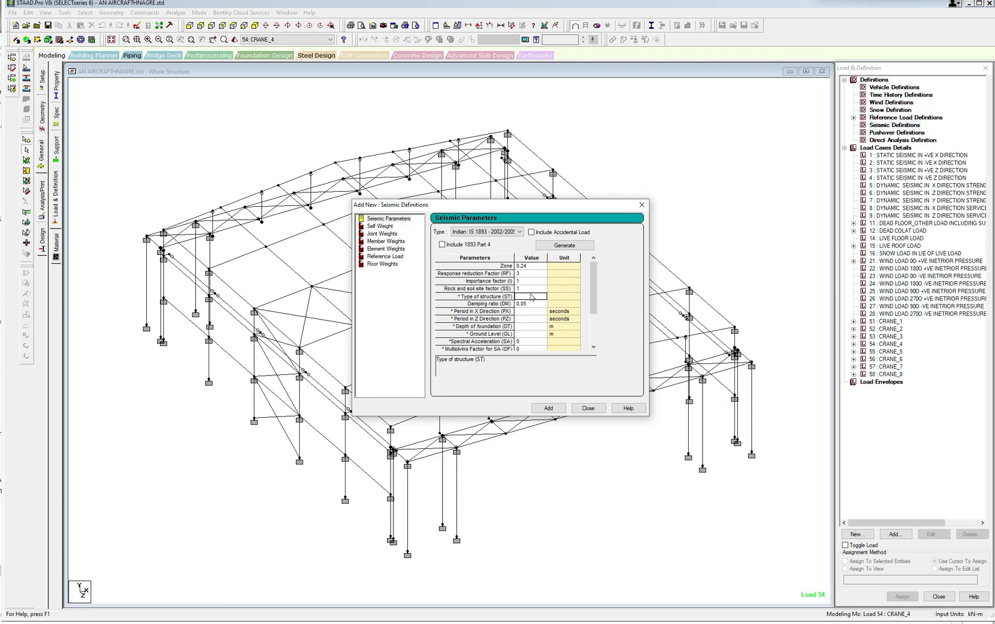
text(2)
click(534, 304)
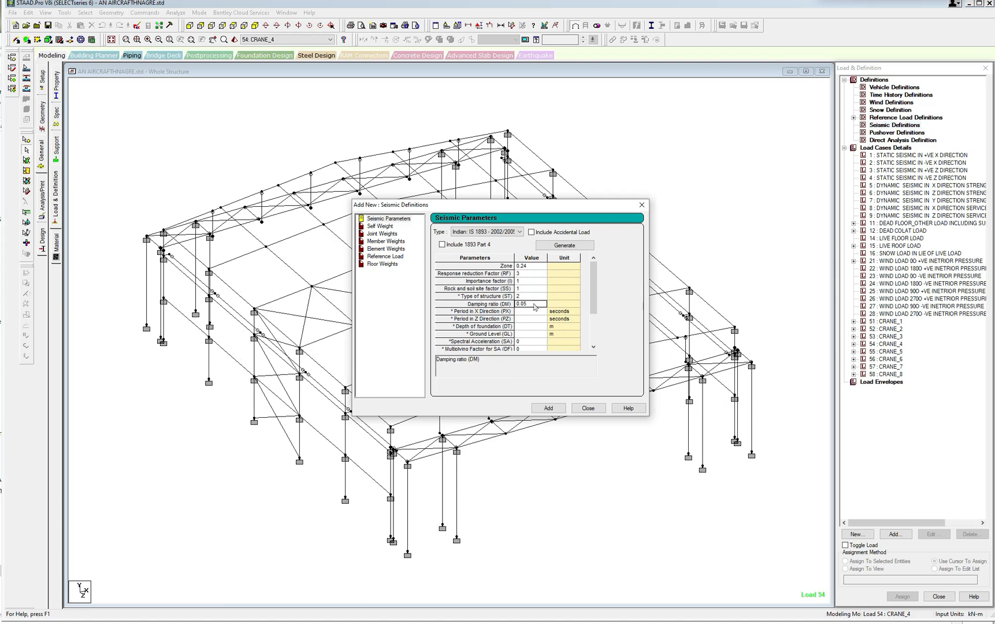
click(549, 409)
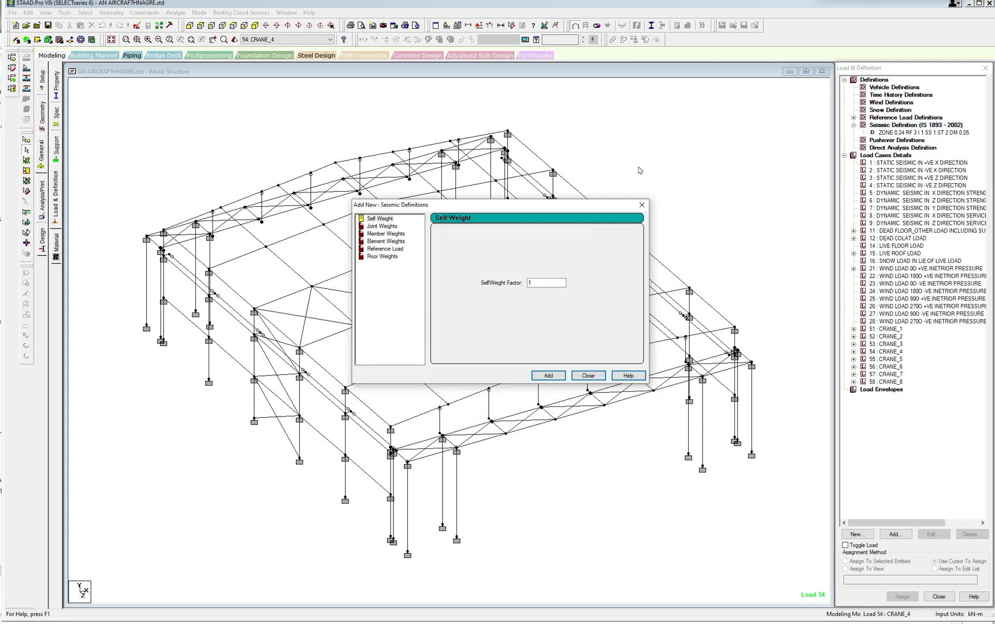
click(642, 205)
click(893, 133)
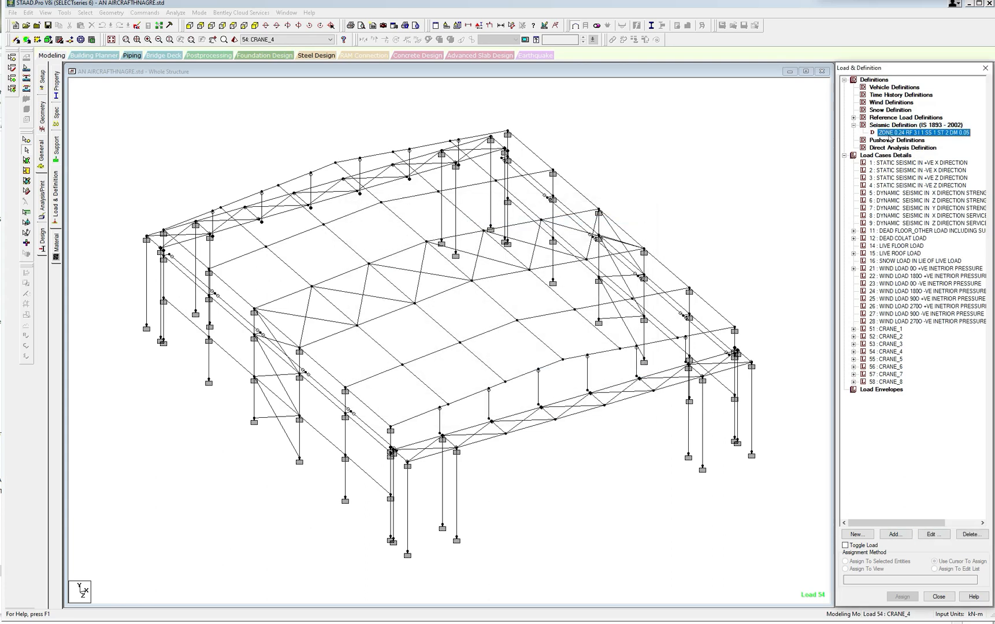
Save the model, open its input file and insert an empty line below the ZONE line of DEFINE 1893 LOAD.
click(137, 27)
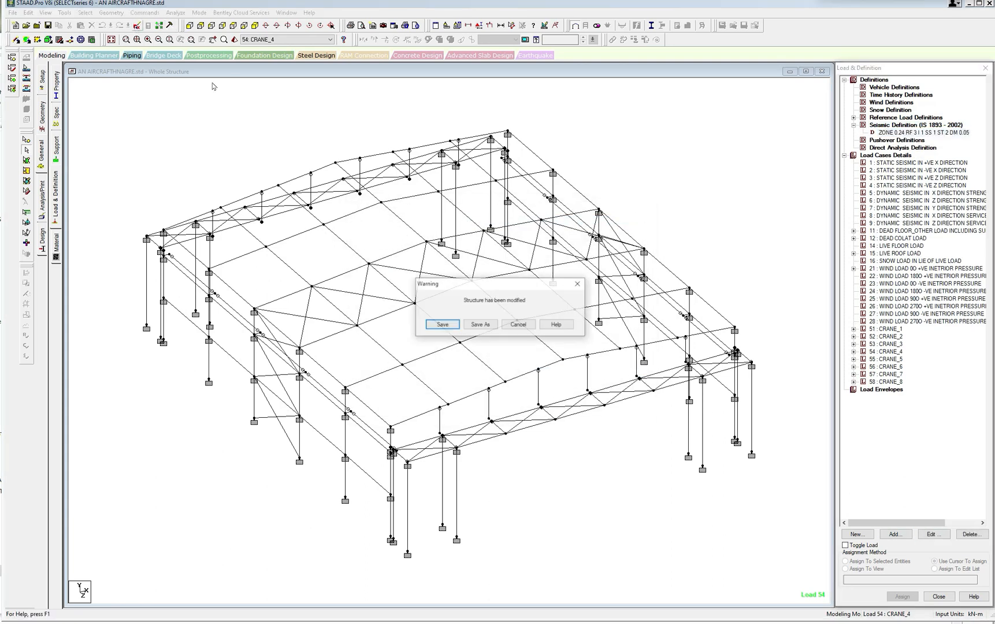
click(439, 324)
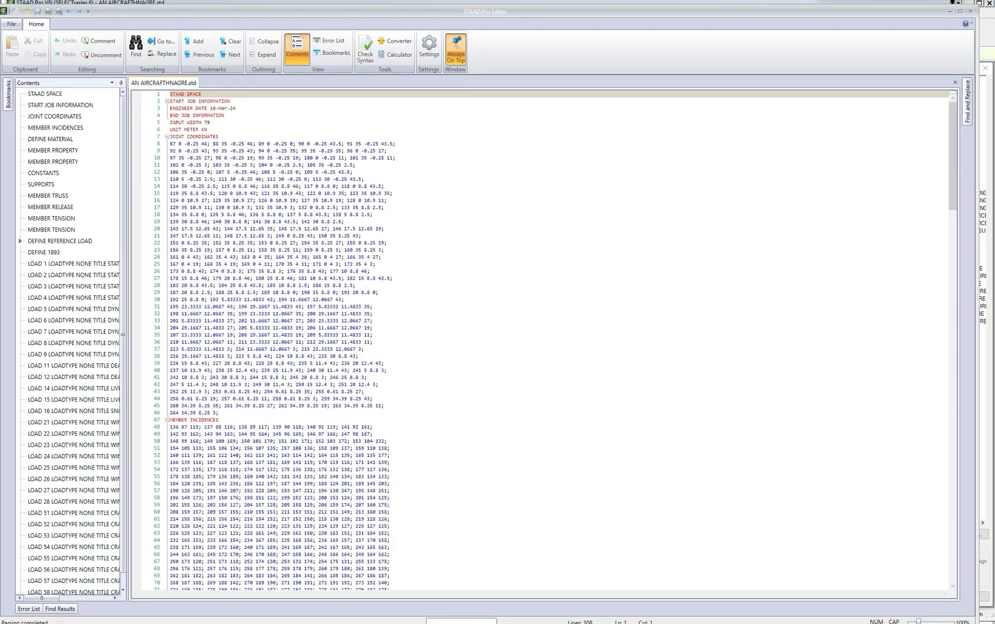
drag(953, 205, 921, 403)
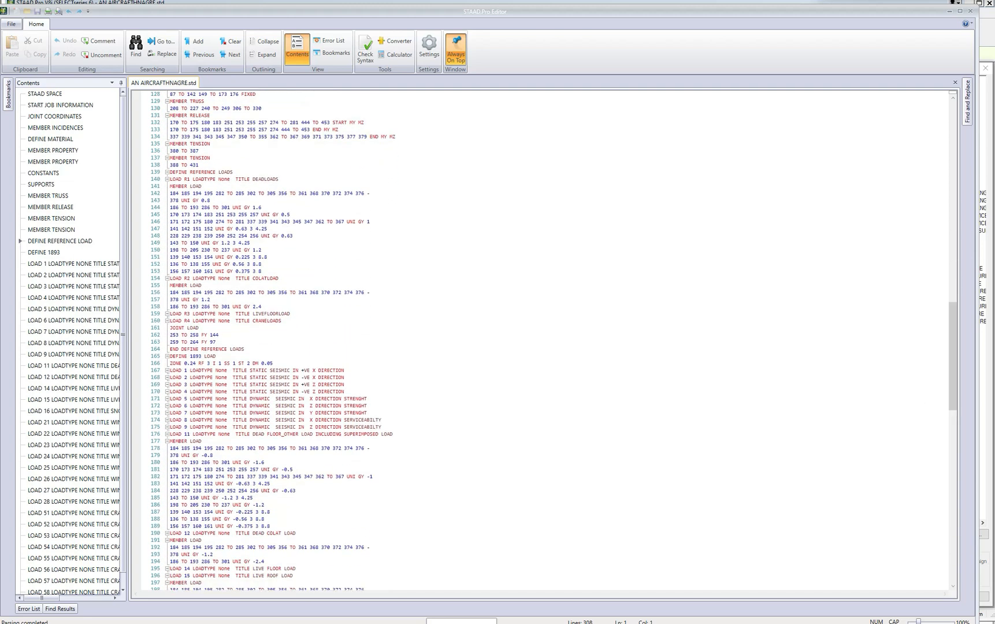
click(273, 364)
key(Return)
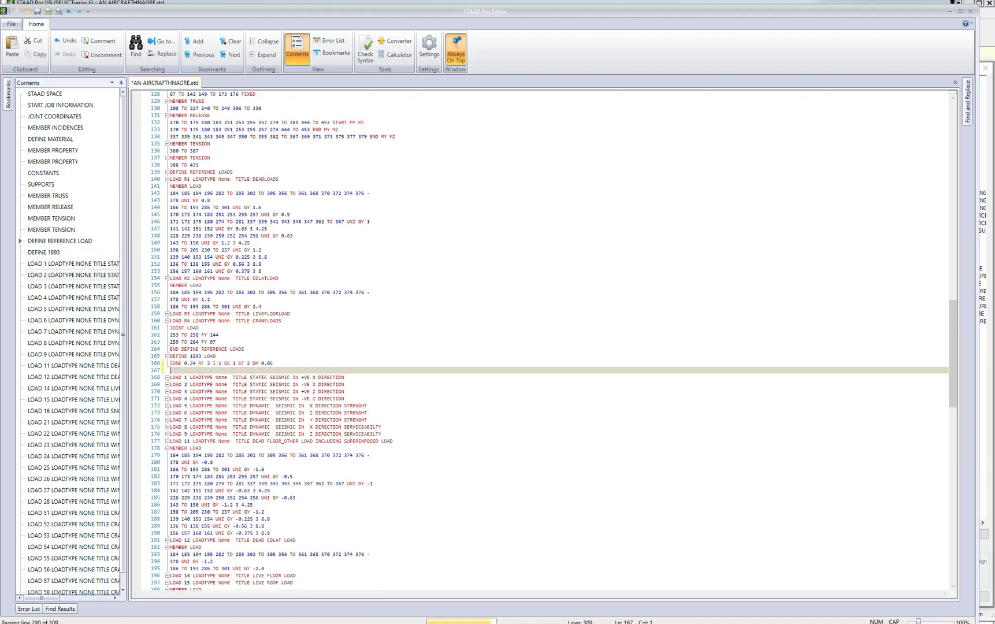
ctrl+scroll(540, 345, up, 5)
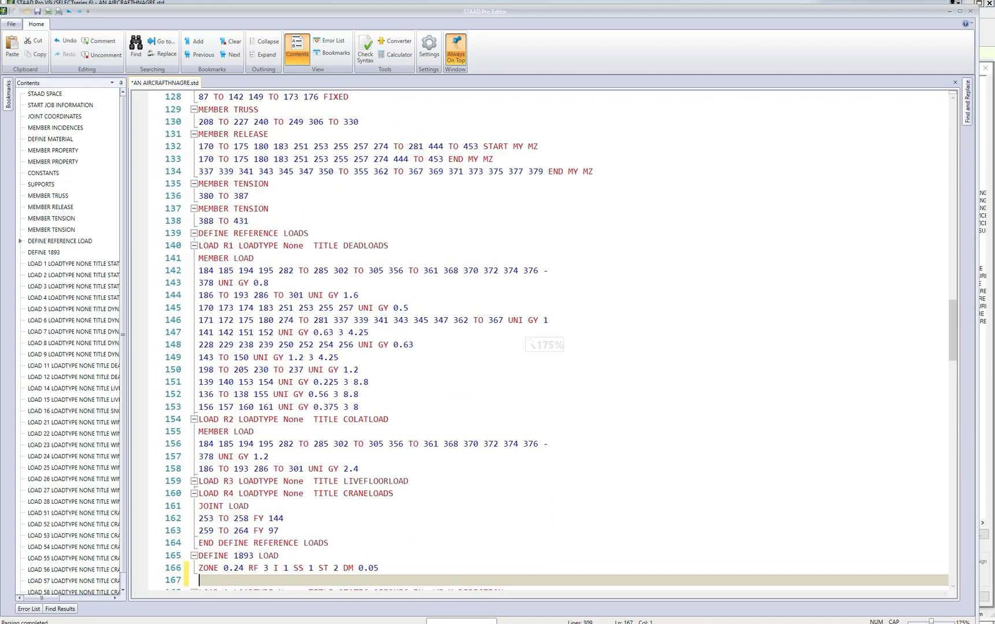
drag(954, 345, 955, 385)
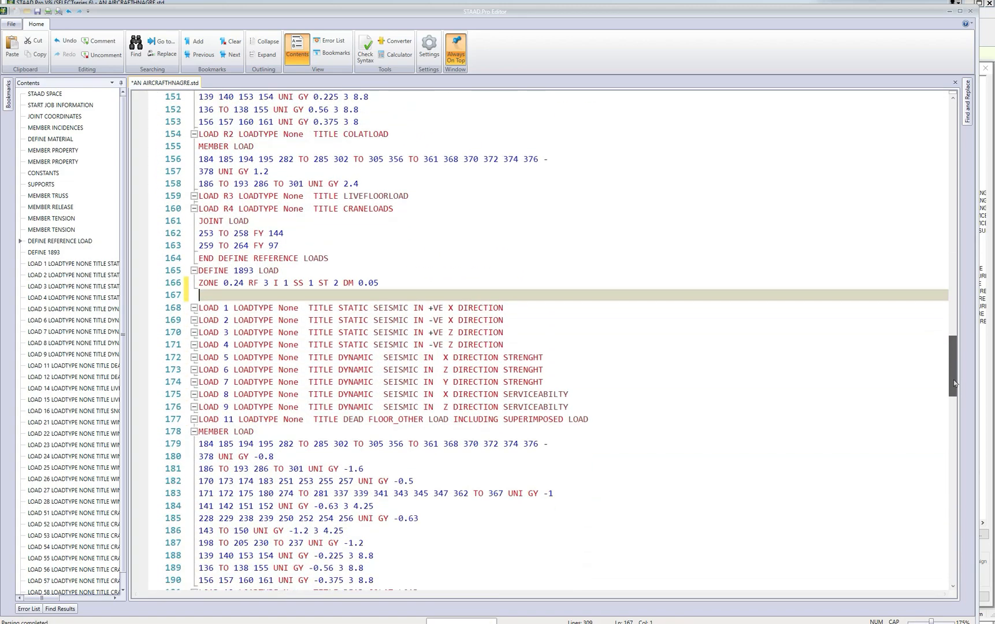
scroll(540, 344, down, 1)
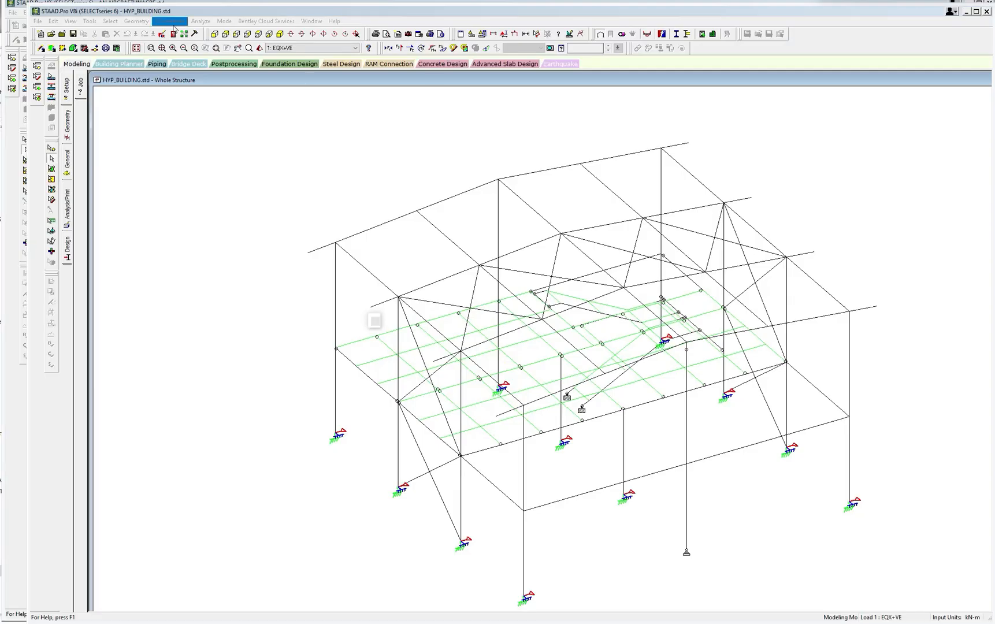
Open the HYP_BUILDING input file and copy the REFERENCE LOAD Y heading with its R1 to R4 factor line.
click(162, 36)
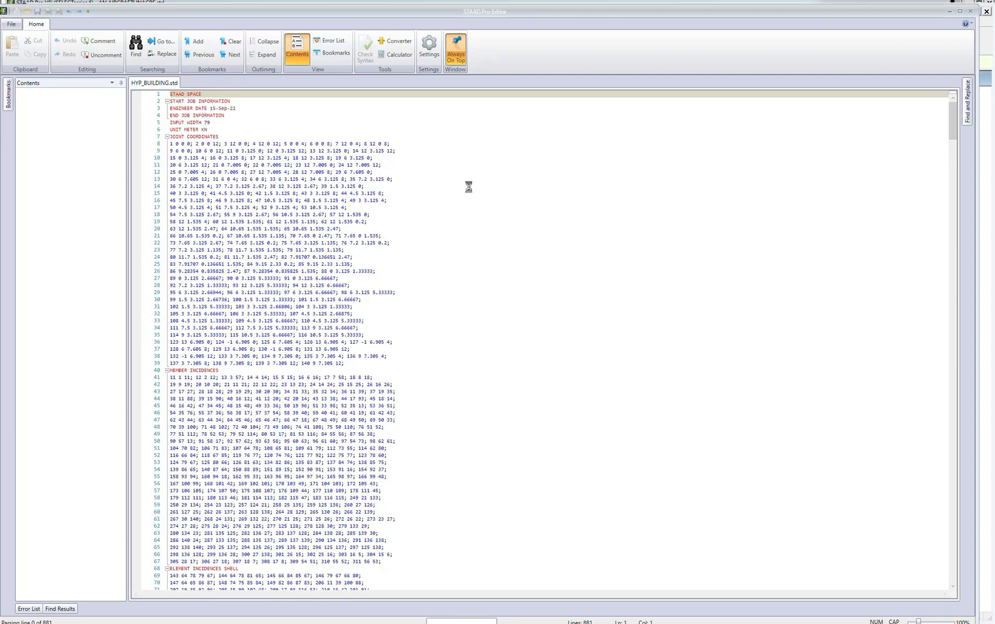
drag(952, 131, 942, 253)
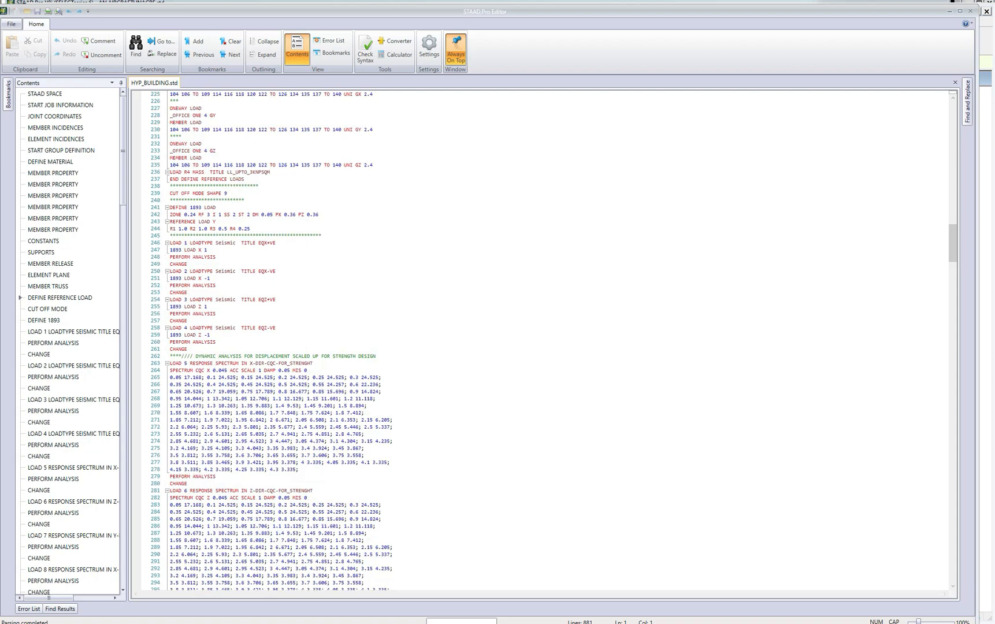
scroll(540, 341, up, 1)
drag(171, 229, 253, 236)
key(ctrl+c)
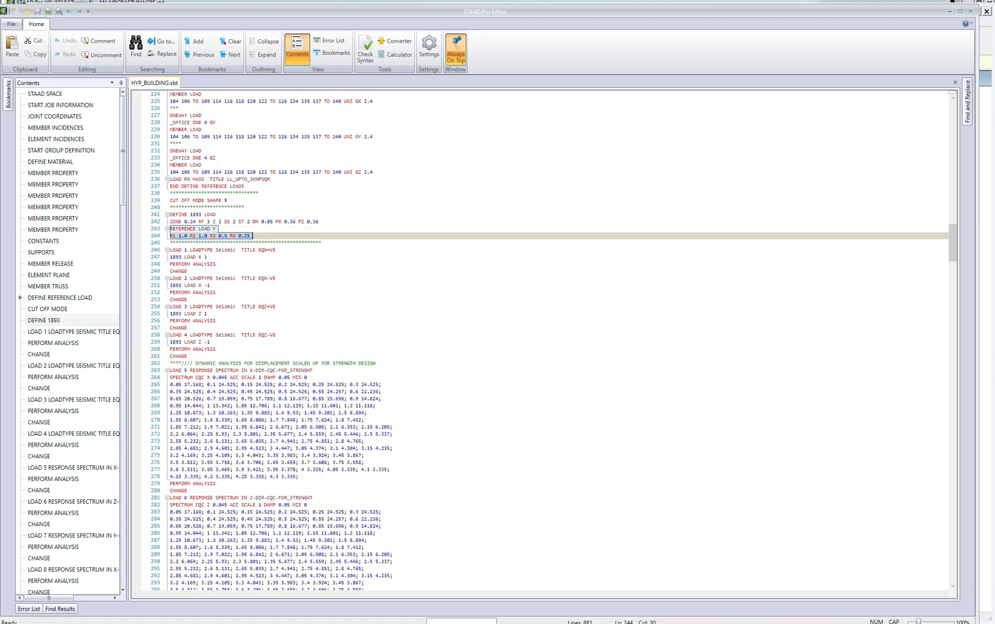
ctrl+scroll(543, 344, up, 3)
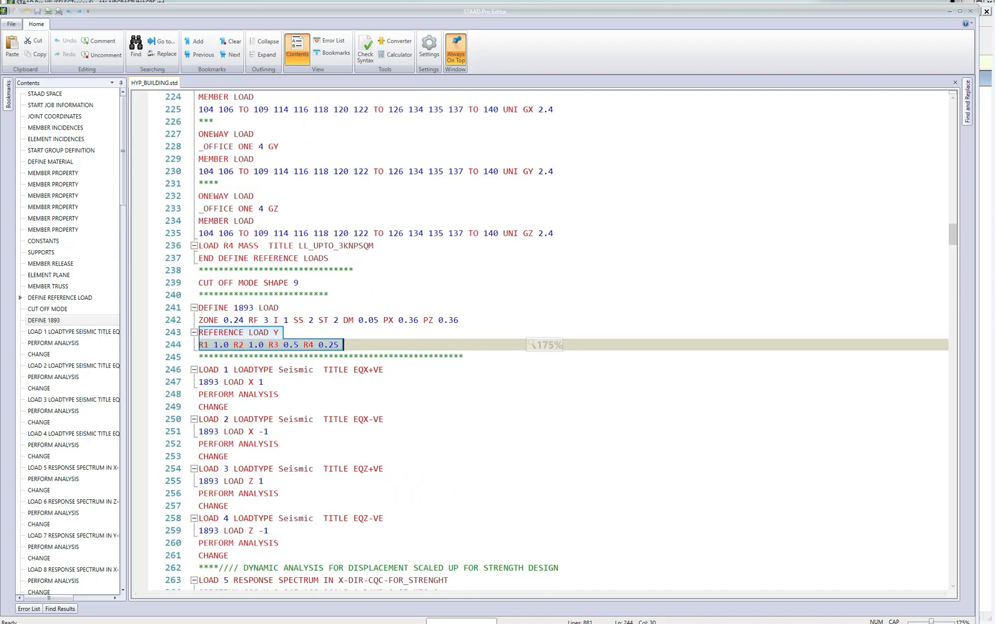
Paste the copied REFERENCE LOAD Y lines into the empty line under DEFINE 1893 LOAD in AN AIRCRAFTHNAGRE.std.
mouse_move(507, 619)
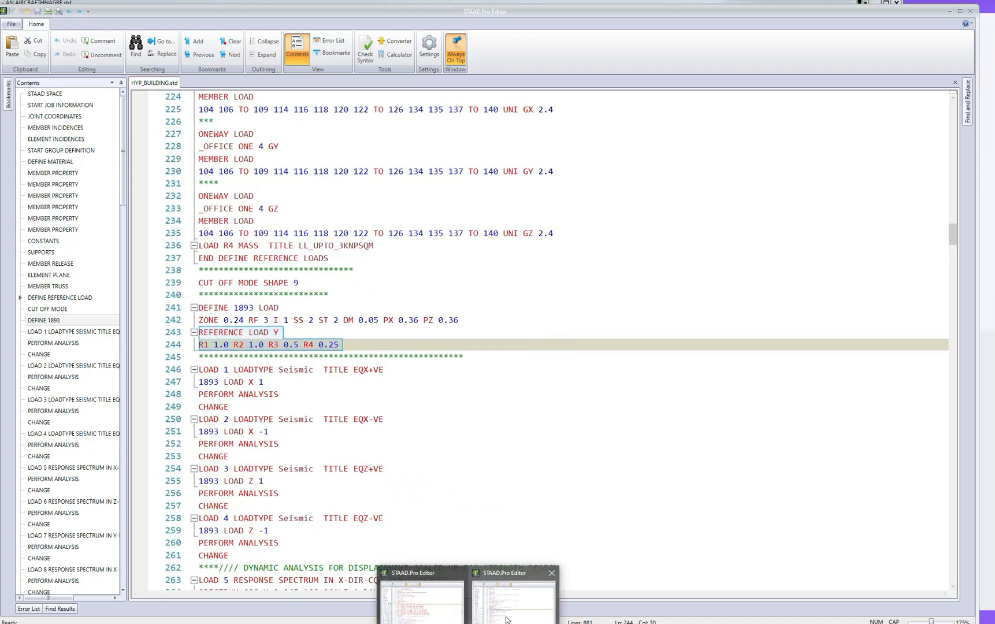
click(452, 614)
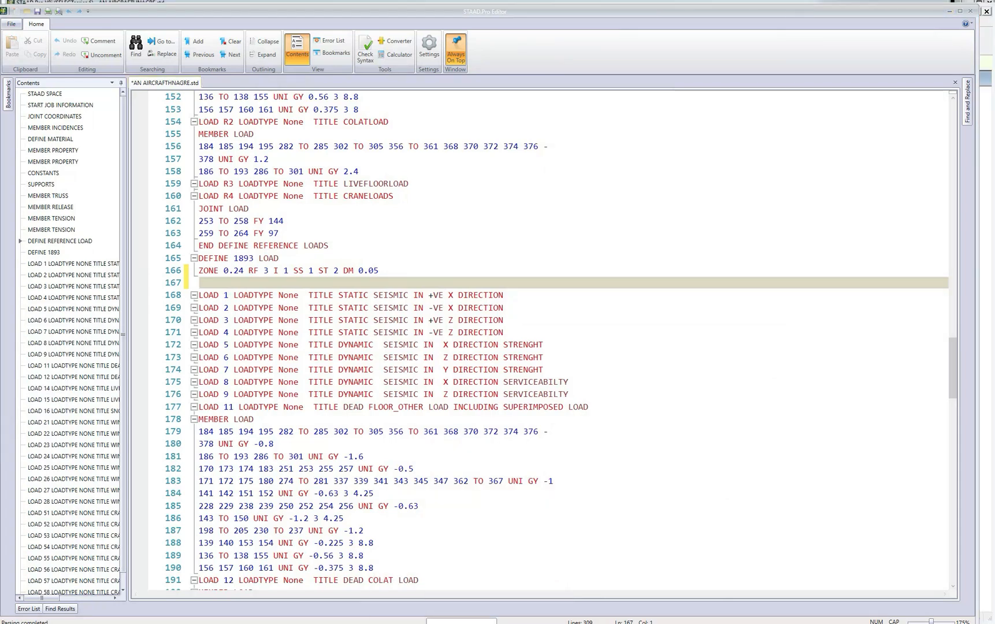
right_click(245, 283)
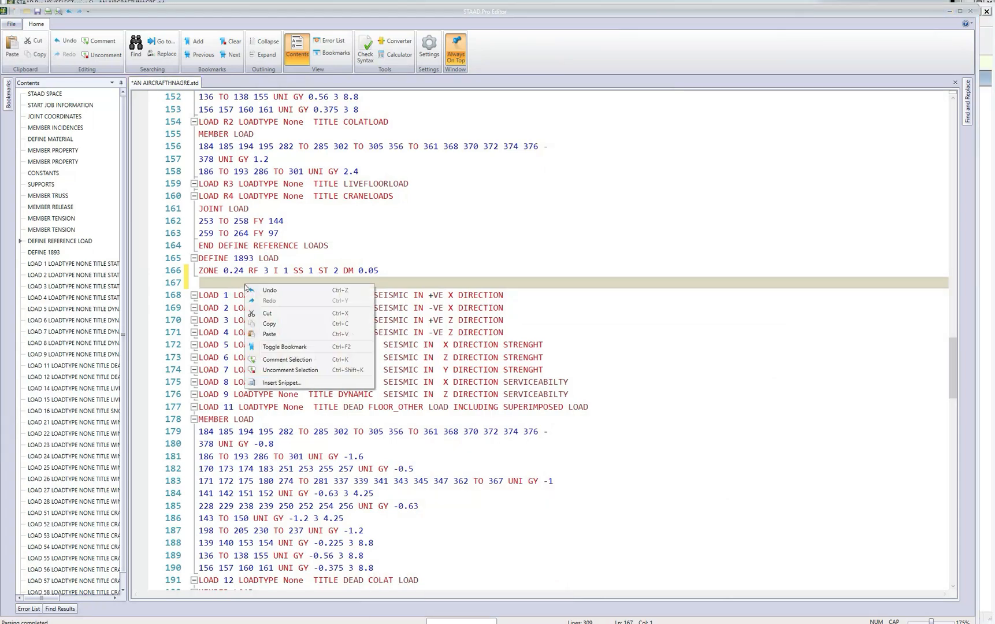
click(266, 334)
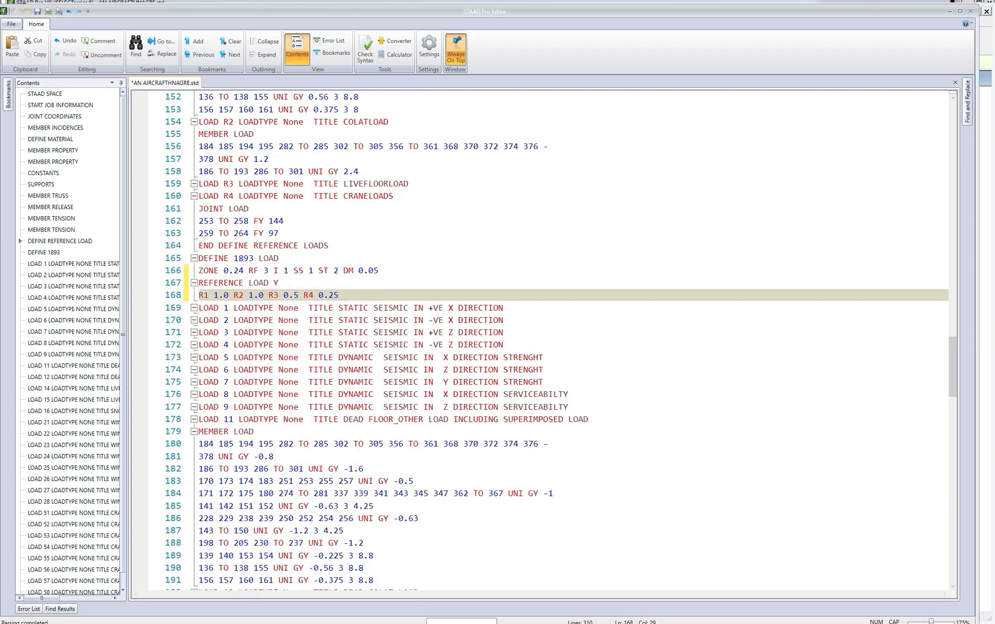
Remove the R3 factor from the pasted reference load line and set the R4 factor to 1.0.
click(284, 295)
drag(269, 295, 309, 295)
key(Delete)
text(1.)
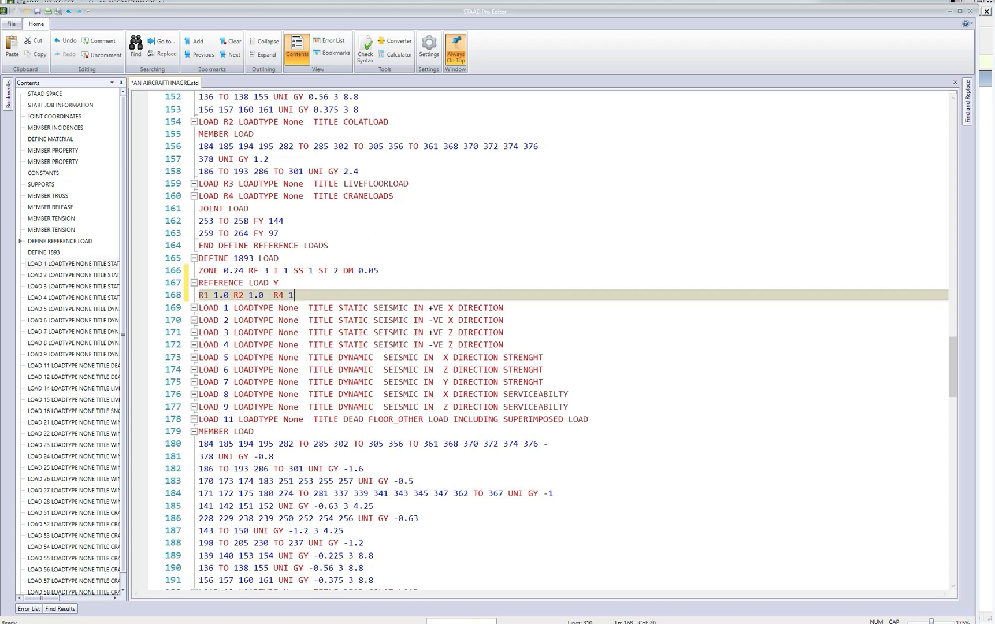
text(0)
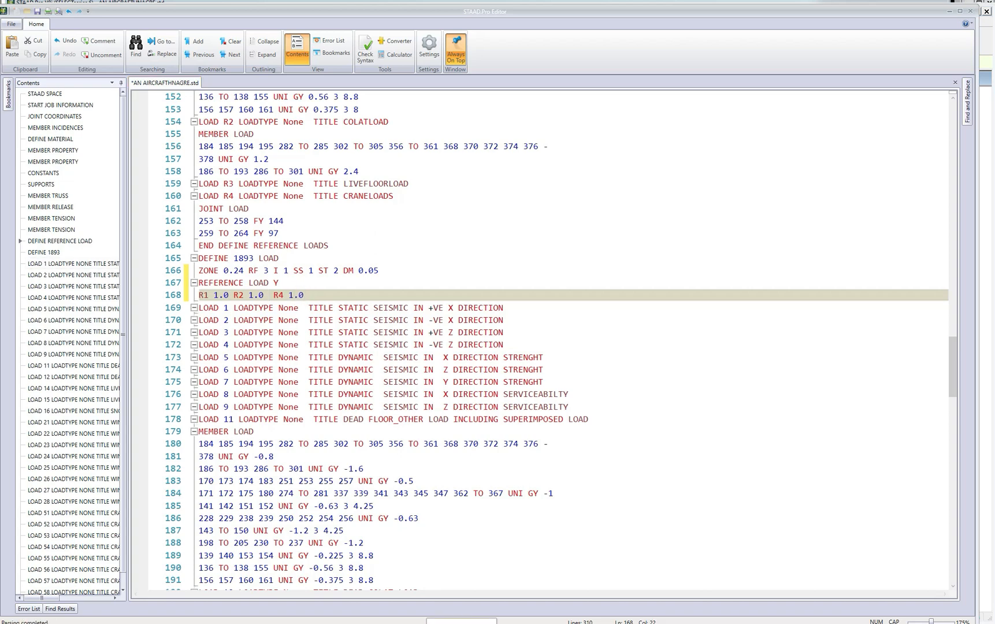
Copy the 1893 LOAD X 1, PERFORM ANALYSIS and CHANGE lines of LOAD 1 from HYP_BUILDING.std and return to the hangar input file.
mouse_move(469, 623)
click(516, 613)
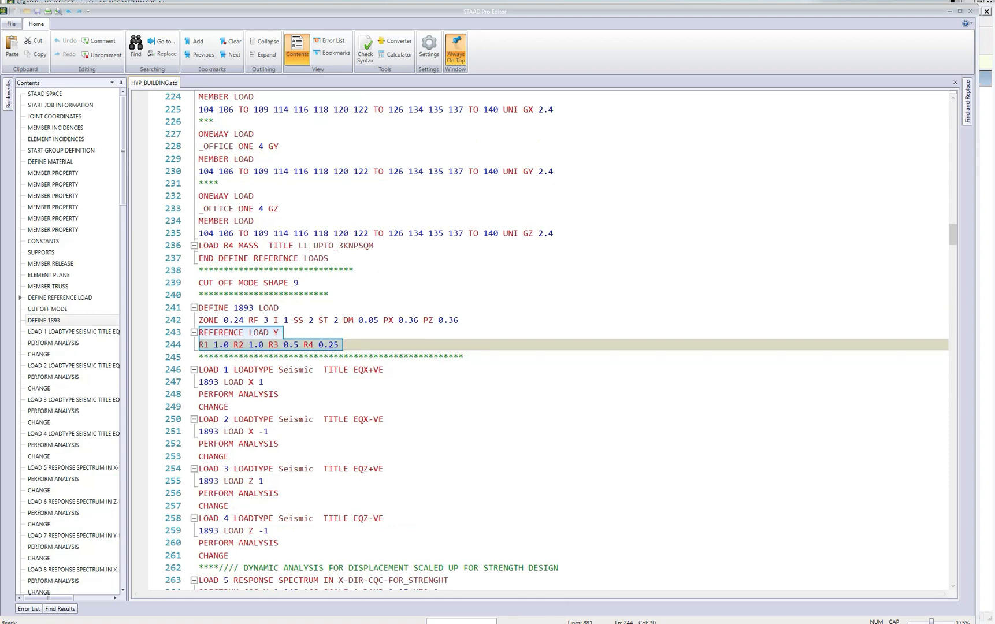
drag(203, 382, 228, 407)
click(259, 394)
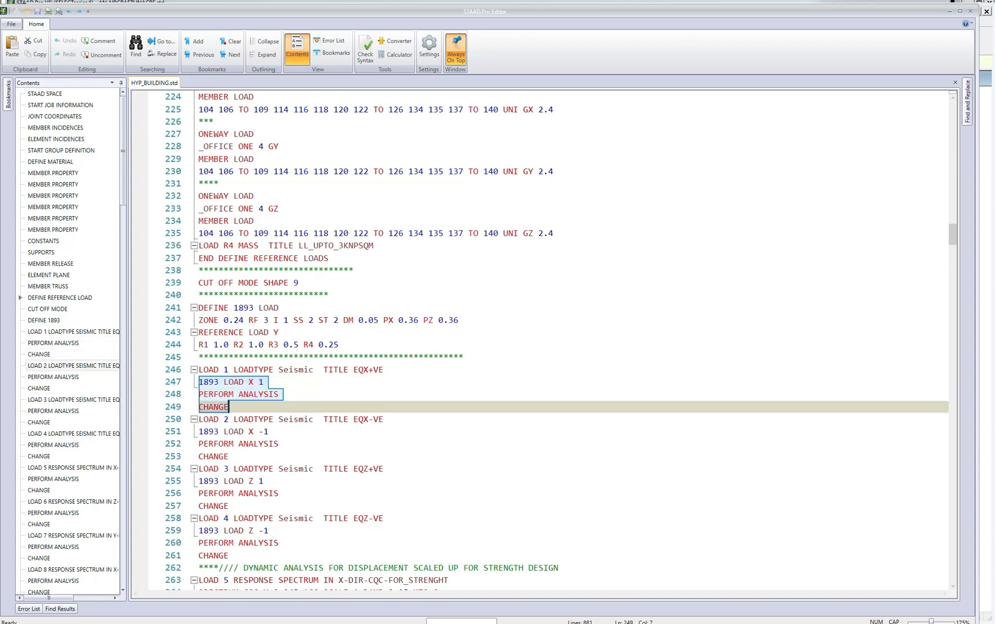
right_click(228, 398)
click(258, 436)
mouse_move(468, 623)
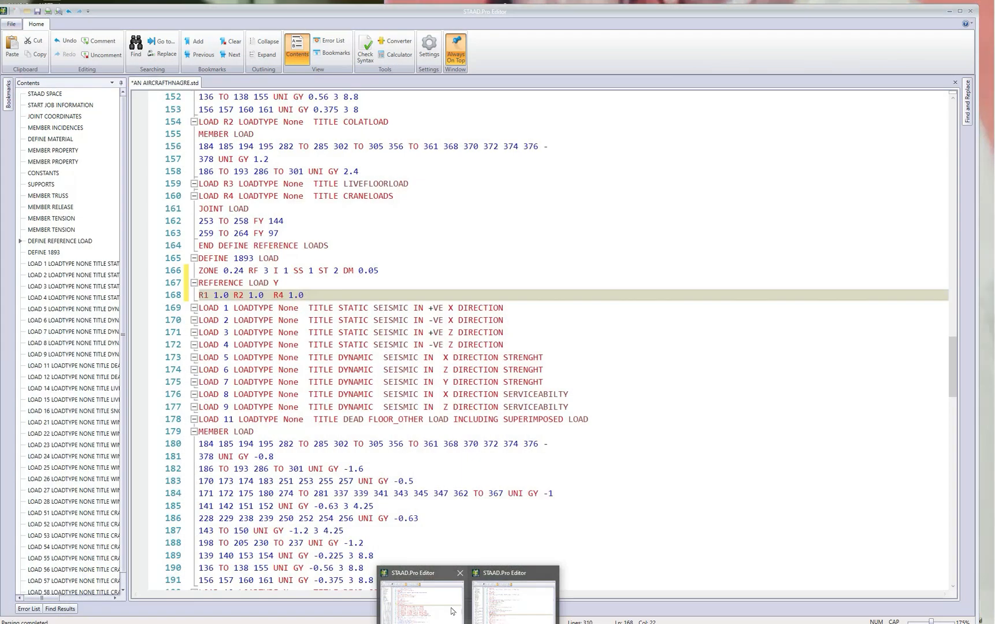
click(452, 611)
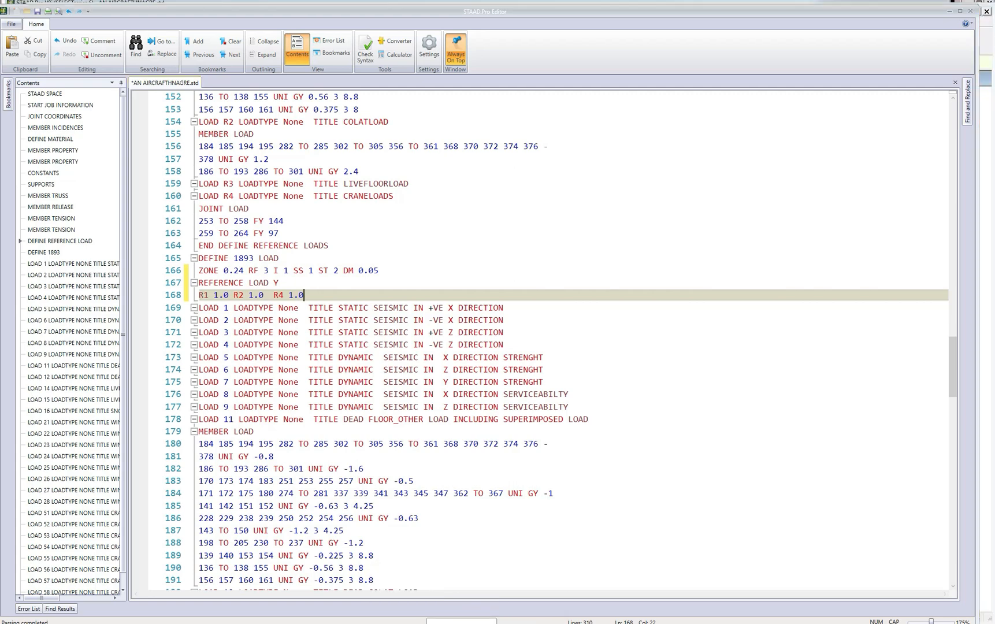
Paste the copied 1893 LOAD X 1, PERFORM ANALYSIS and CHANGE lines under the LOAD 1 heading.
key(Down)
key(End)
key(Return)
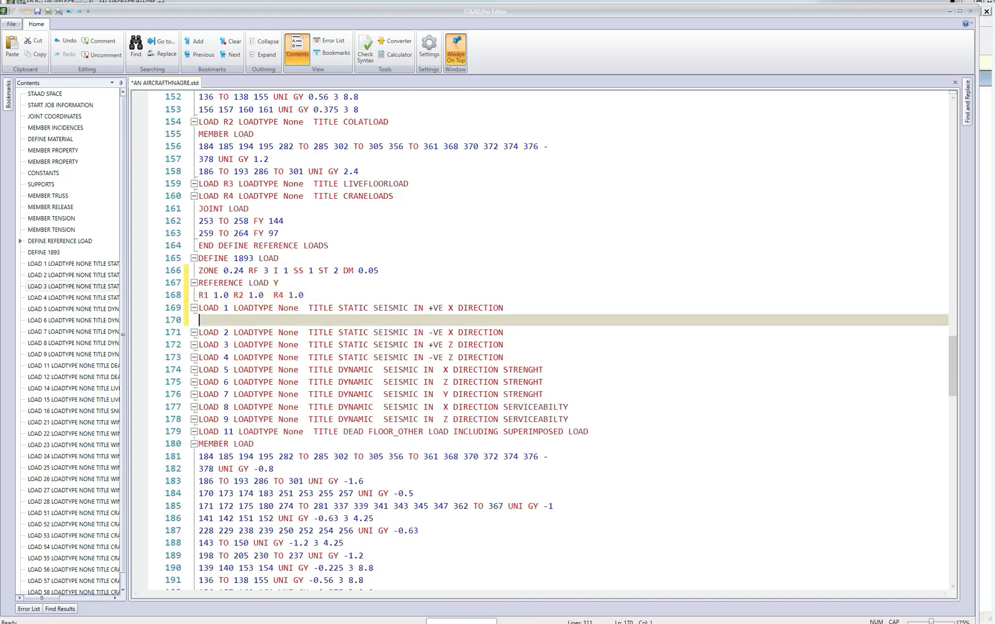
key(ctrl+v)
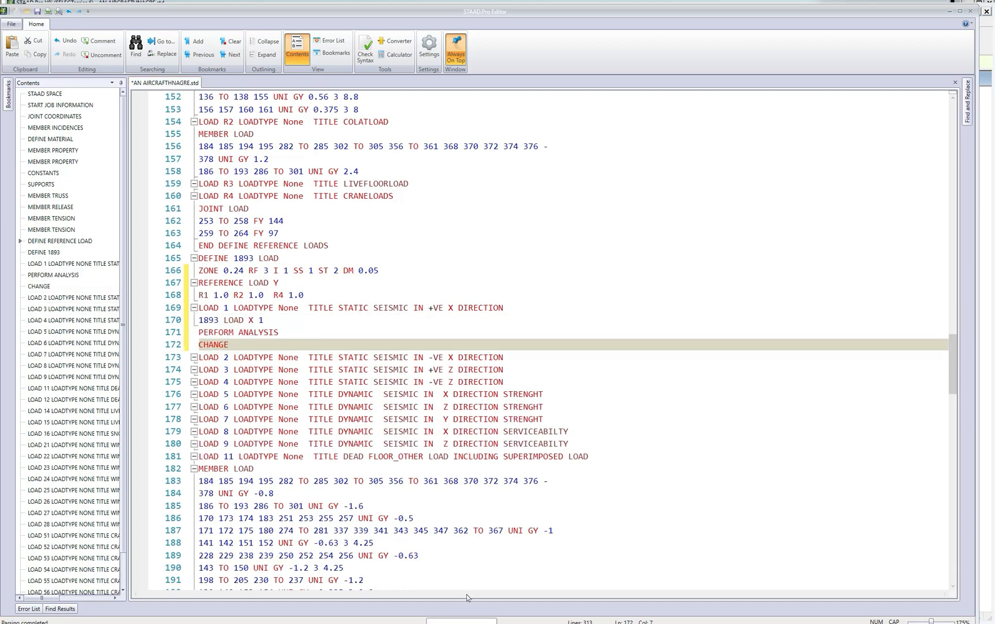
Copy the 1893 LOAD X -1, PERFORM ANALYSIS and CHANGE lines of LOAD 2 from HYP_BUILDING.std.
mouse_move(468, 623)
click(506, 613)
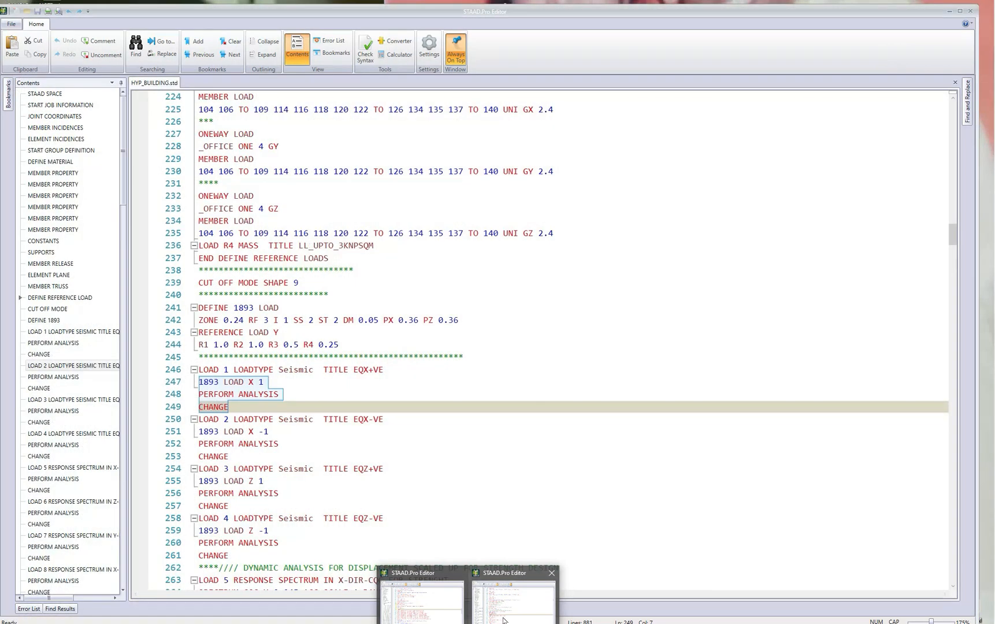
click(503, 620)
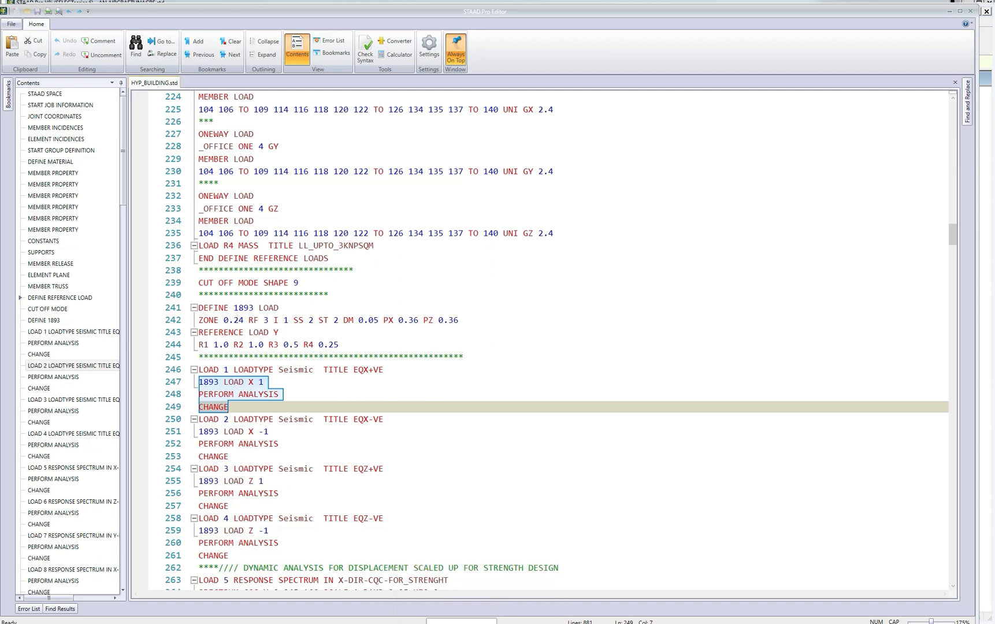
click(234, 444)
drag(199, 432, 229, 456)
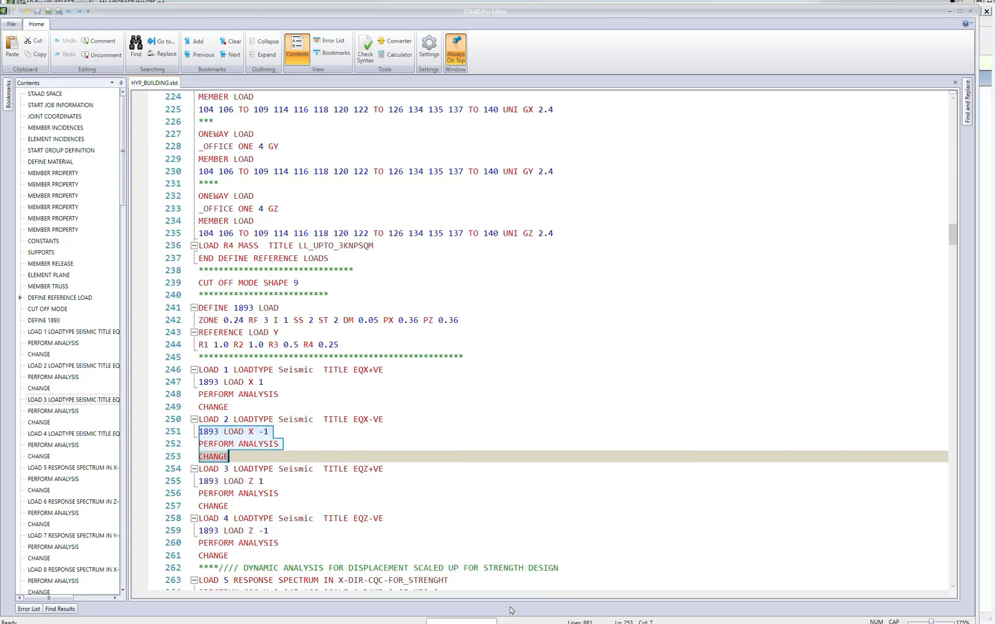
scroll(510, 610, down, 4)
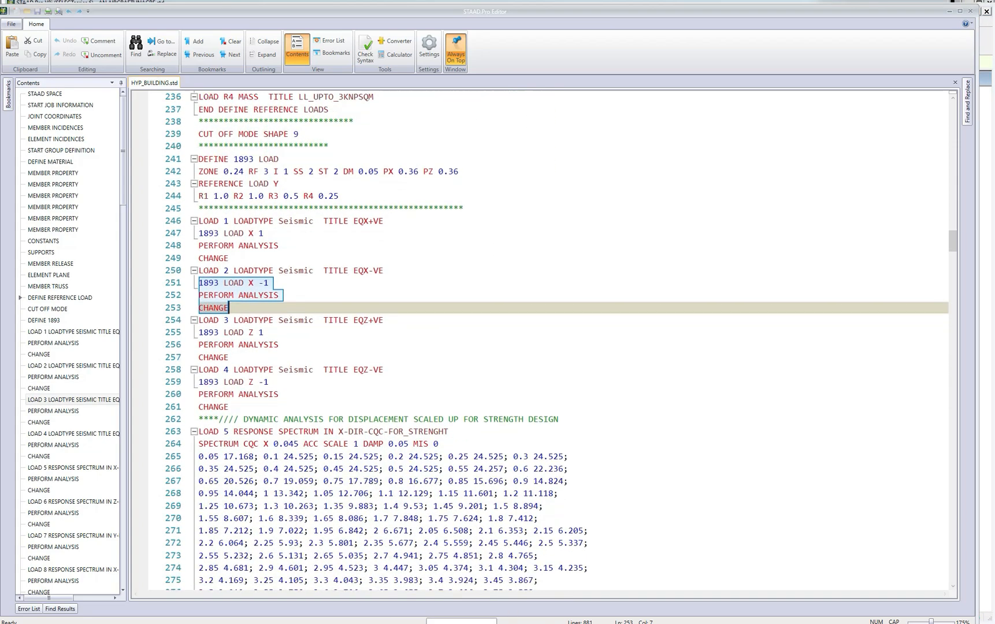
scroll(543, 341, down, 1)
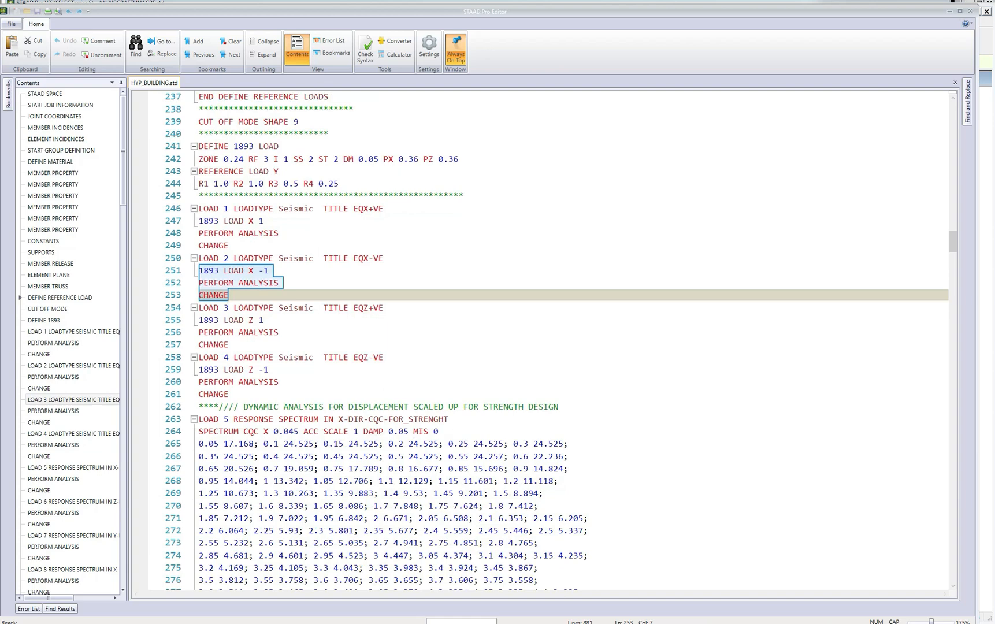
mouse_move(465, 620)
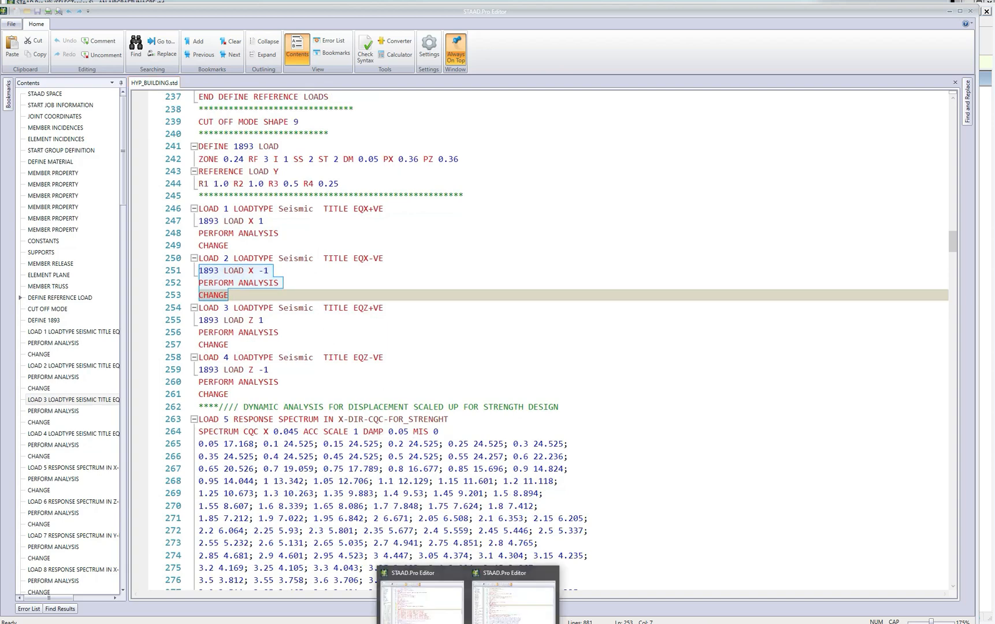
click(533, 616)
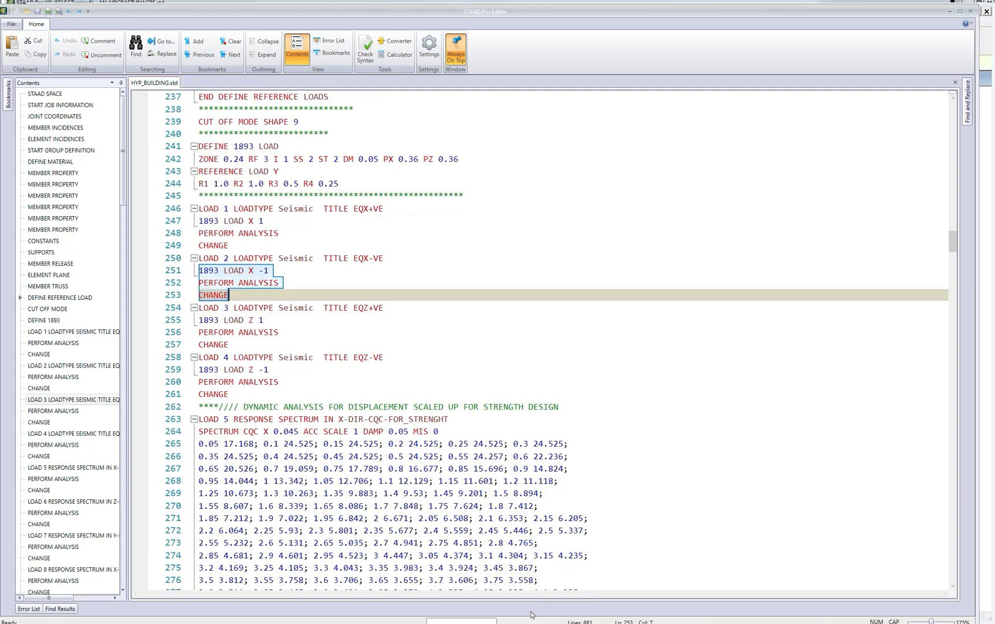
scroll(543, 341, down, 1)
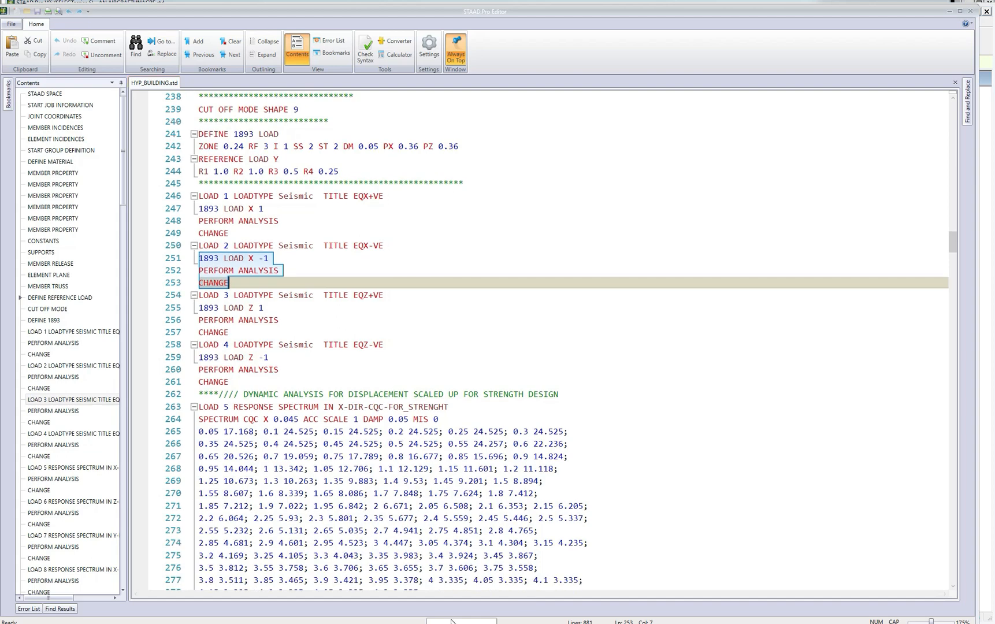
Return to AN AIRCRAFTHNAGRE.std and paste the copied 1893 LOAD X -1 block under the LOAD 2 heading.
mouse_move(451, 620)
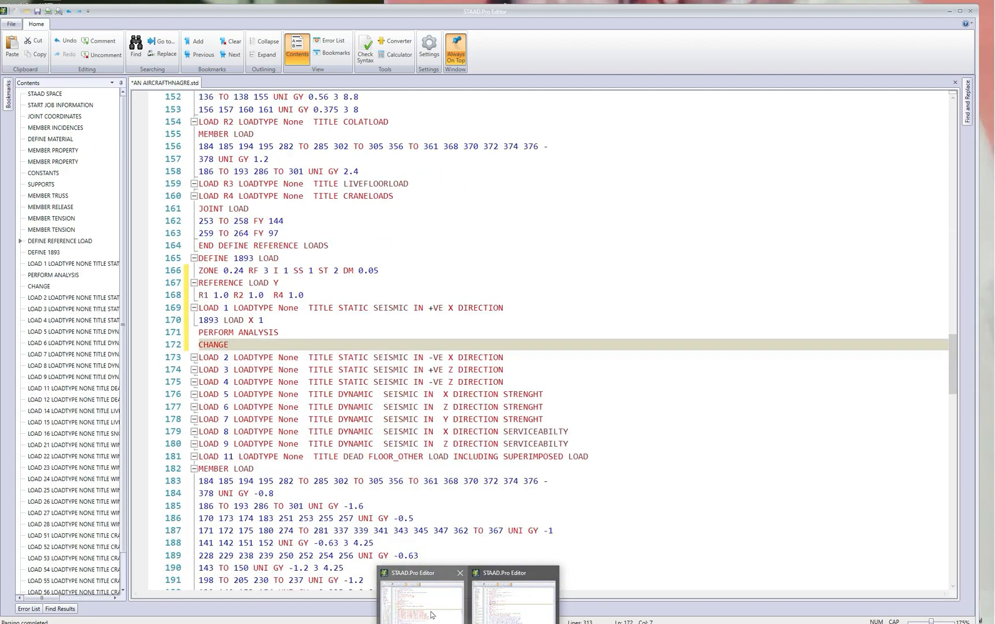
click(432, 614)
click(503, 357)
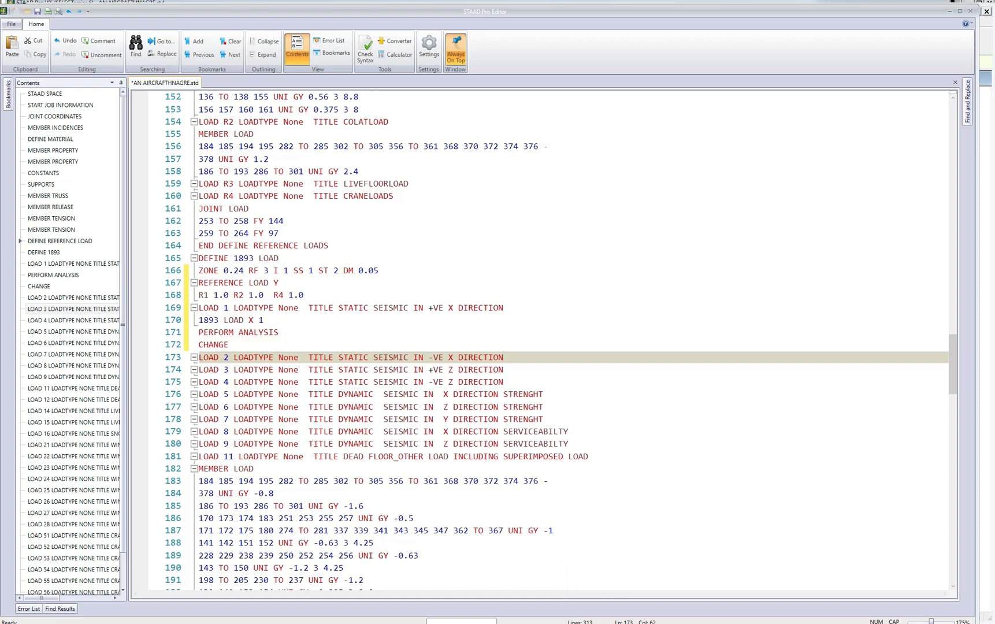
key(Return)
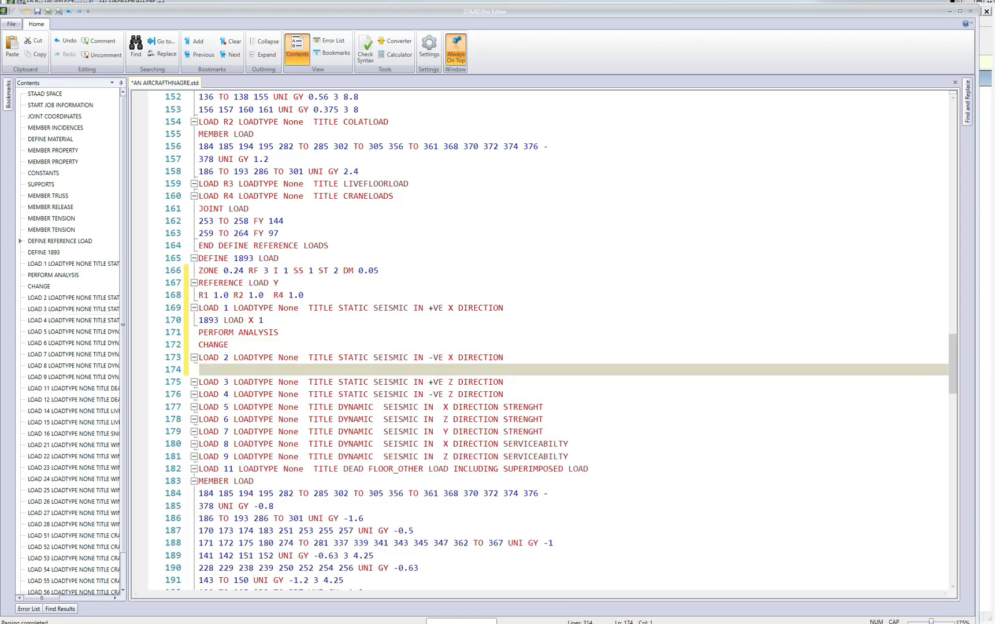
text(1893 LOAD X -1 PERFORM ANALYSIS CHANGE)
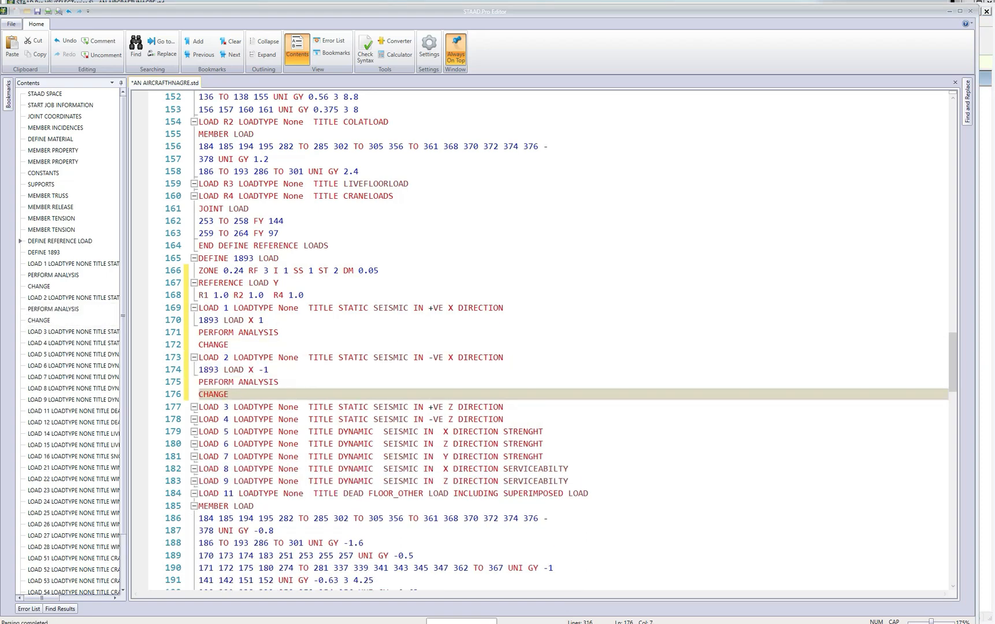
Copy the three seismic lines of LOAD 1 under the LOAD 3 heading and change the pasted direction to Z.
scroll(504, 357, down, 2)
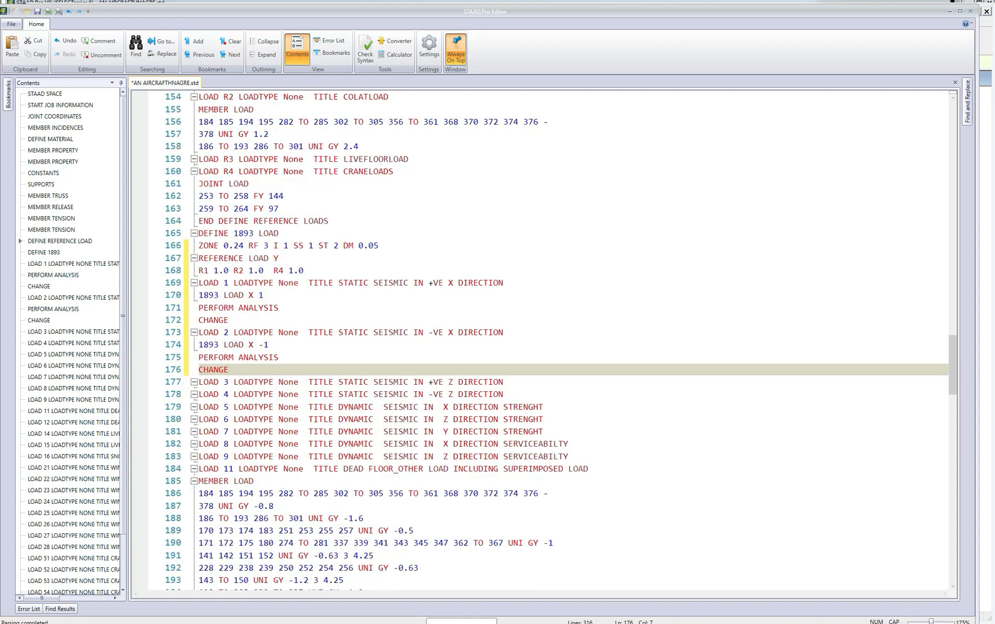
drag(199, 295, 229, 320)
key(ctrl+c)
click(244, 308)
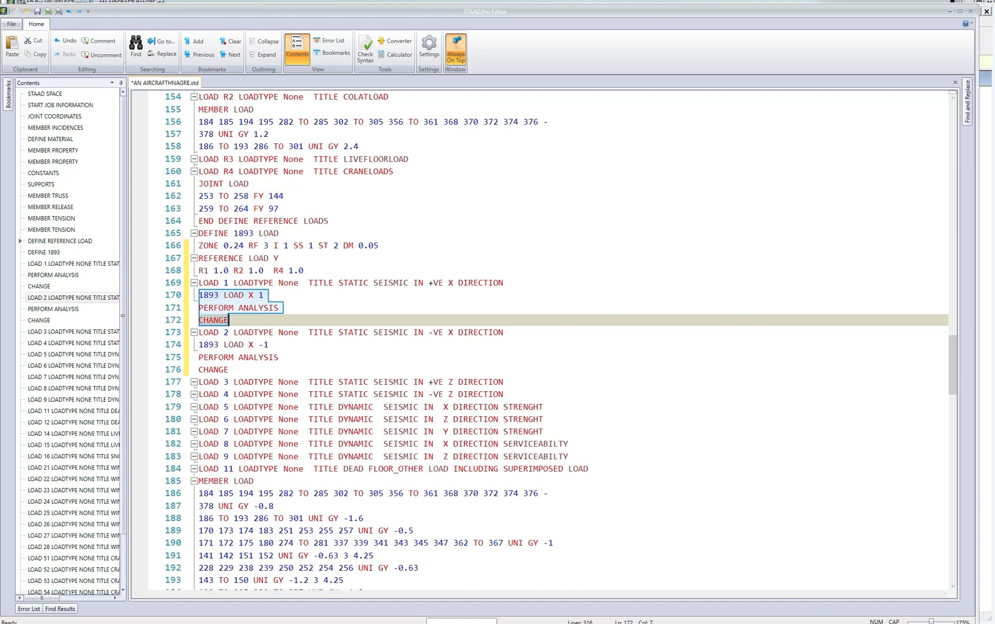
click(505, 382)
key(Return)
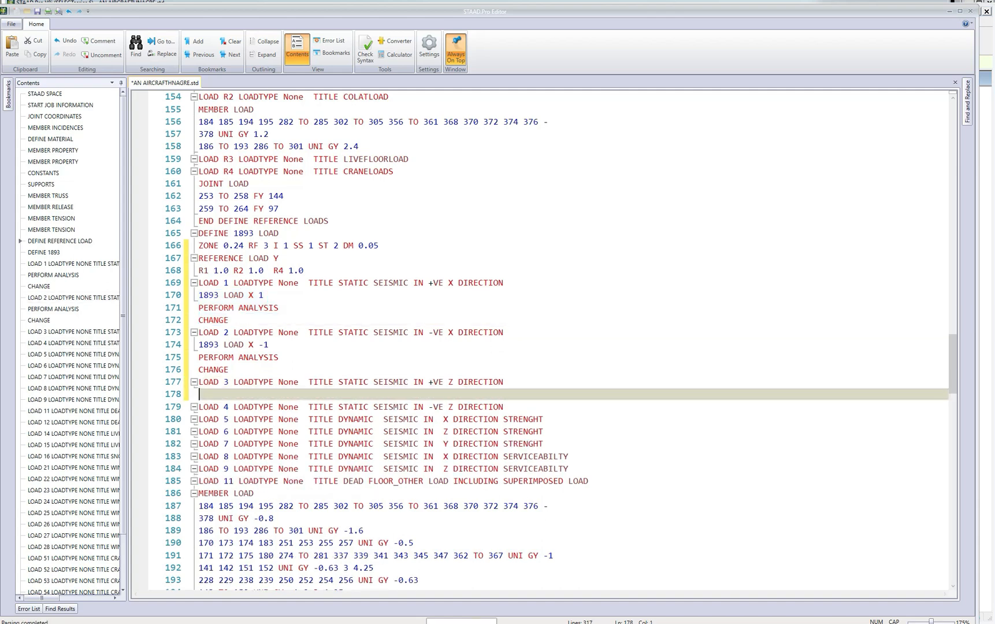
key(ctrl+v)
double_click(252, 394)
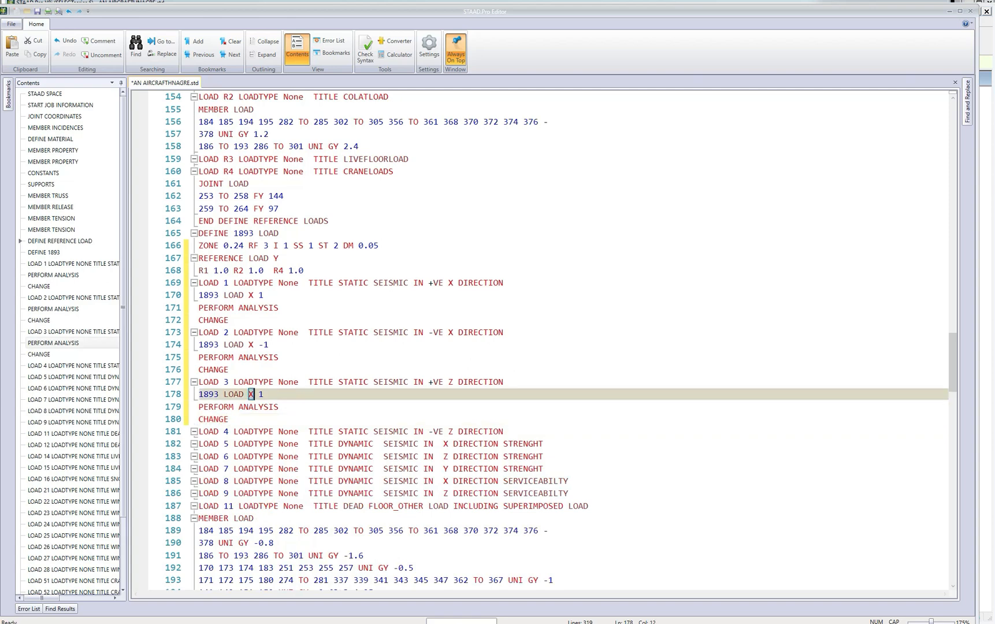
text(Z)
Copy the 1893 LOAD Z 1 block of LOAD 3 under the LOAD 4 heading and set the pasted factor to -1.
drag(199, 394, 229, 419)
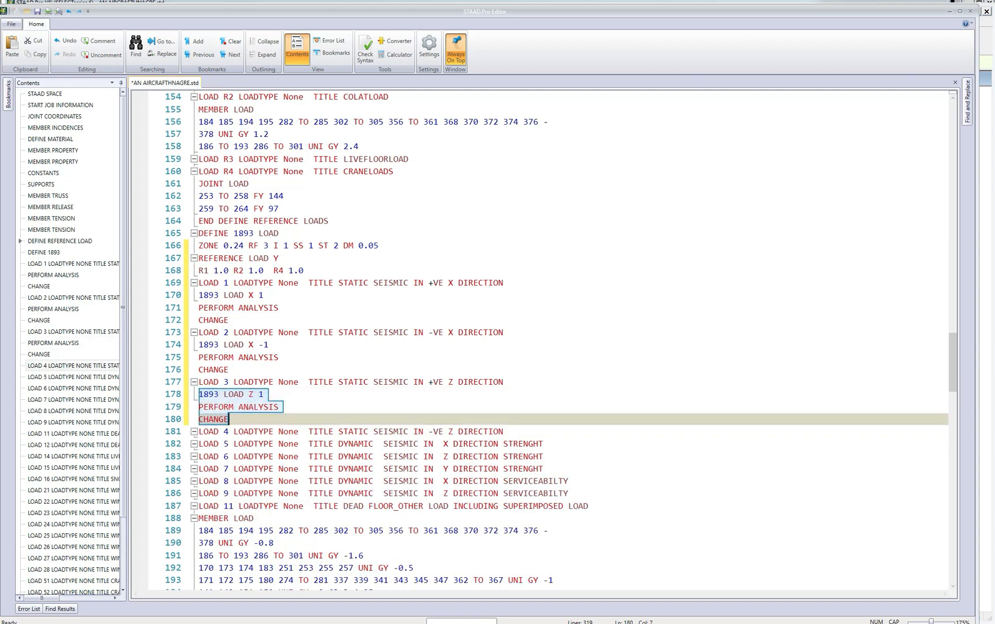
click(504, 431)
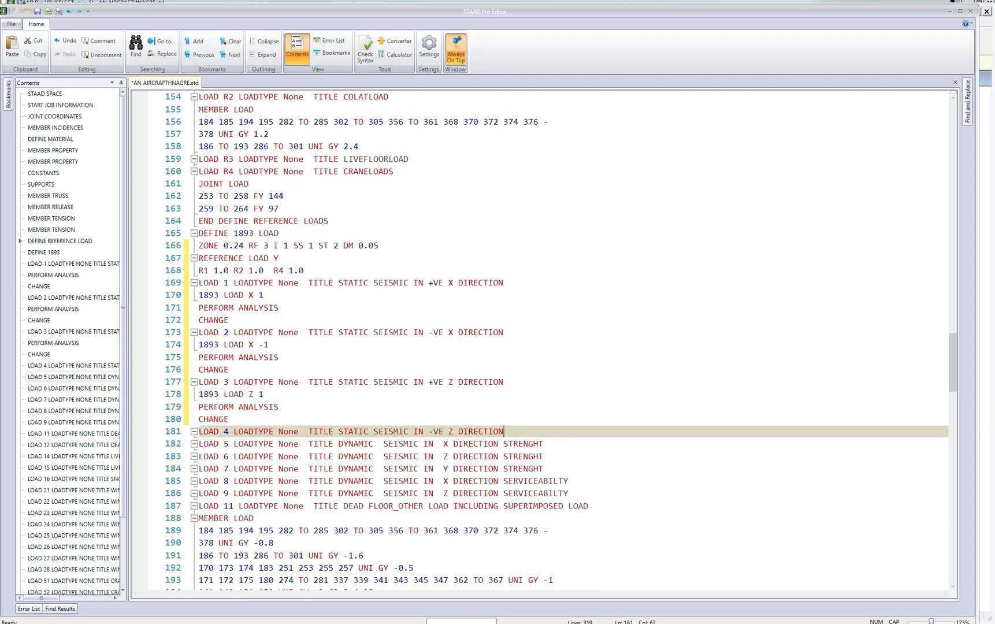
key(Return)
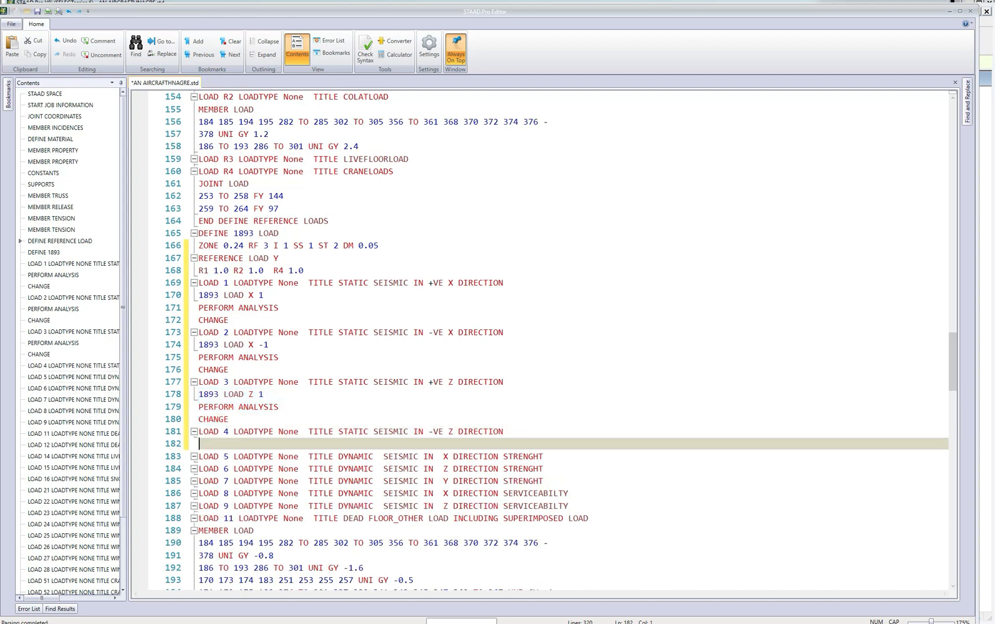
text(1893 LOAD Z 1 PERFORM ANALYSIS CHANGE)
click(260, 444)
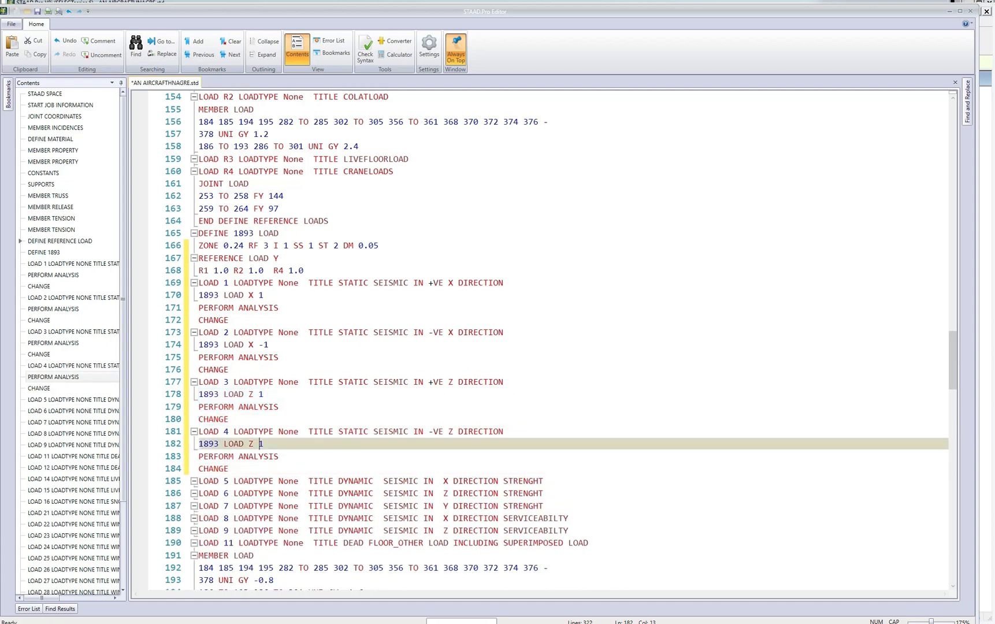
text(-)
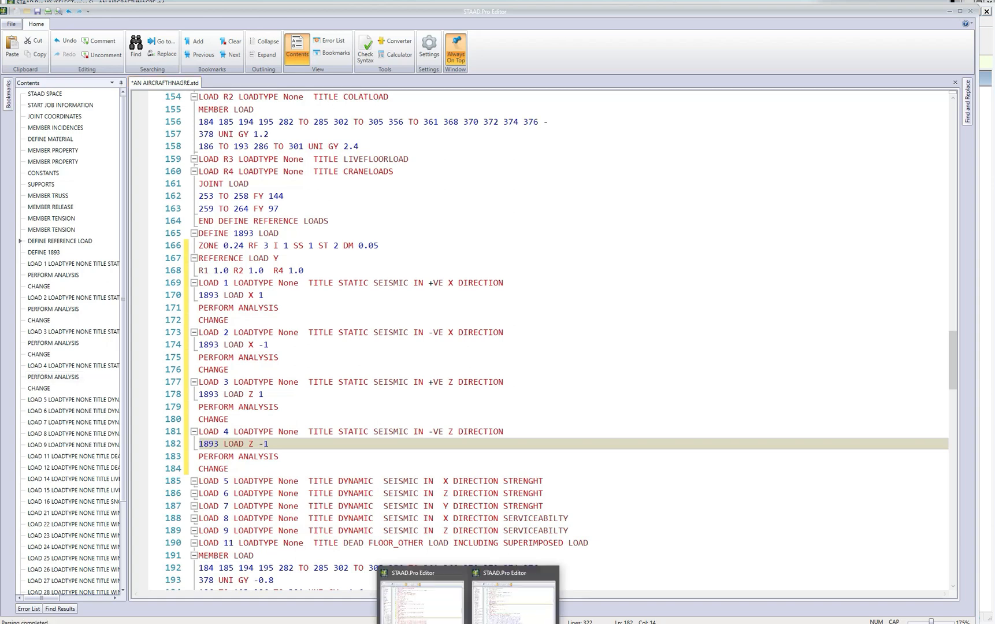
Select and copy the complete LOAD 5 to LOAD 9 response spectrum blocks in HYP_BUILDING.std, through the last spectrum line of LOAD 9.
click(497, 620)
scroll(563, 341, down, 3)
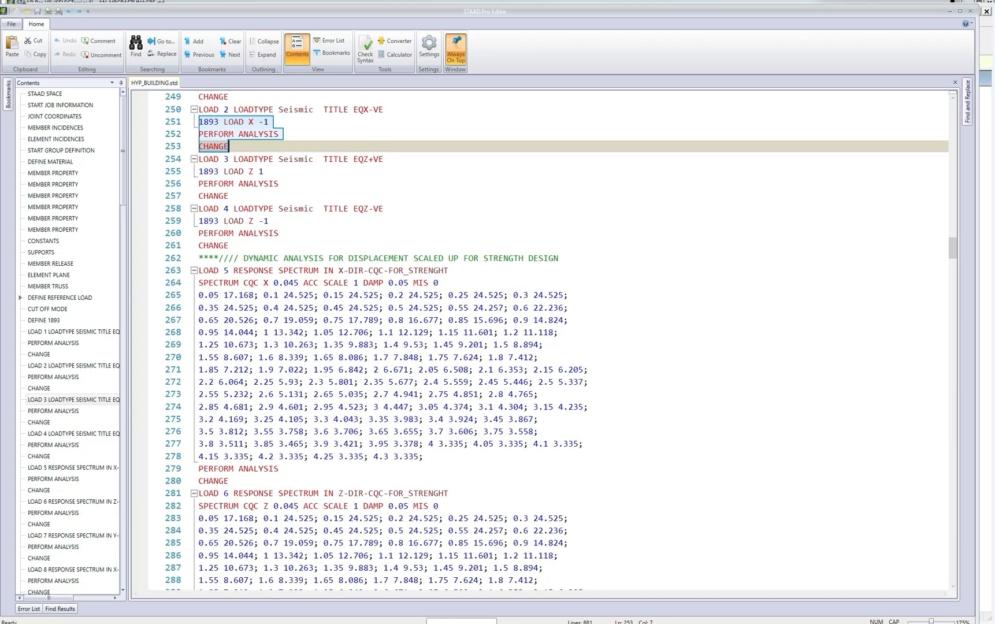
drag(198, 270, 384, 555)
scroll(384, 556, down, 14)
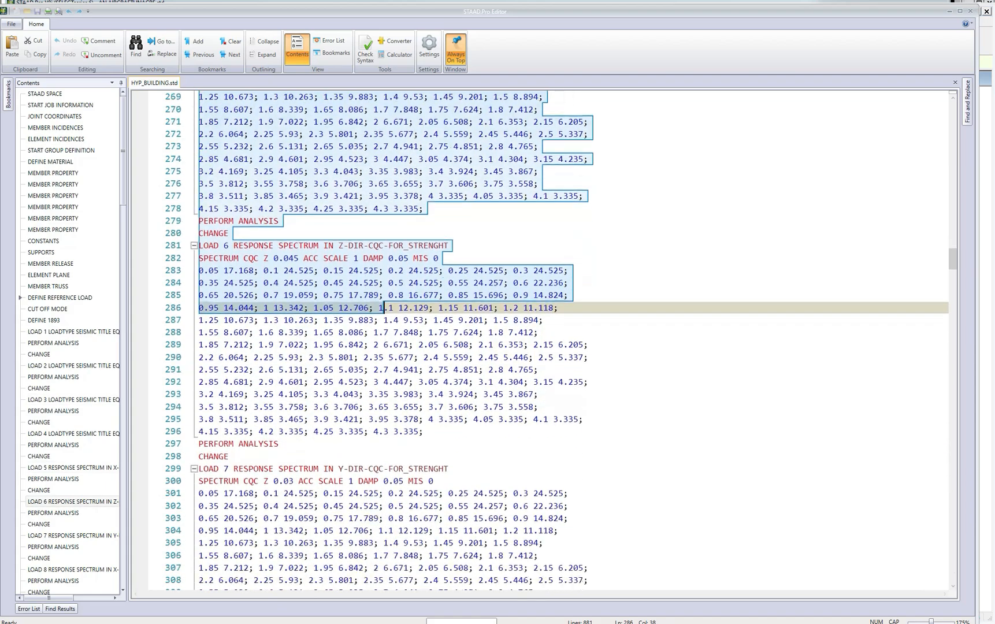
scroll(540, 341, down, 14)
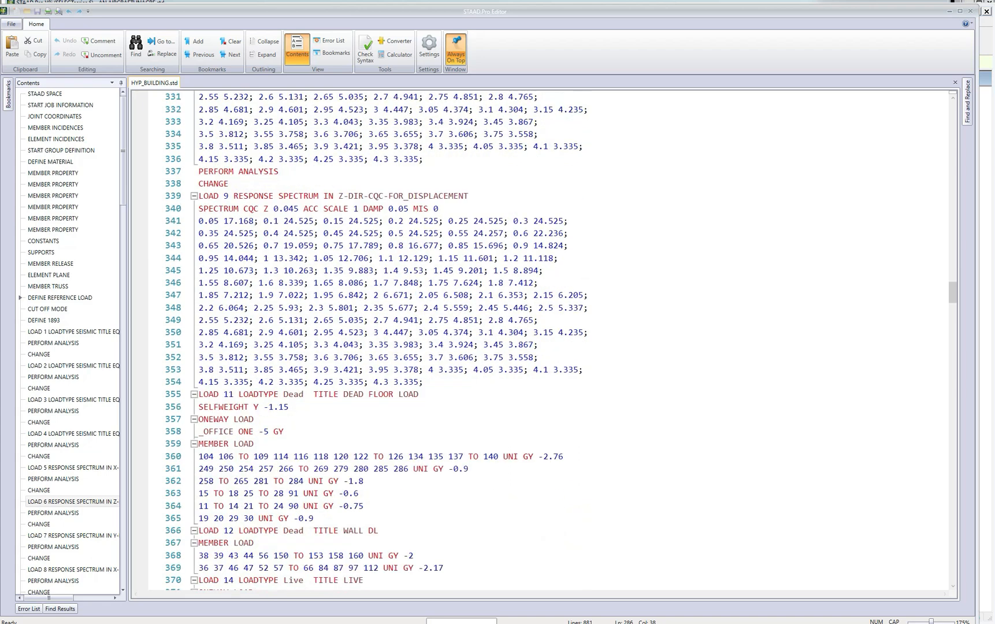
shift+click(424, 381)
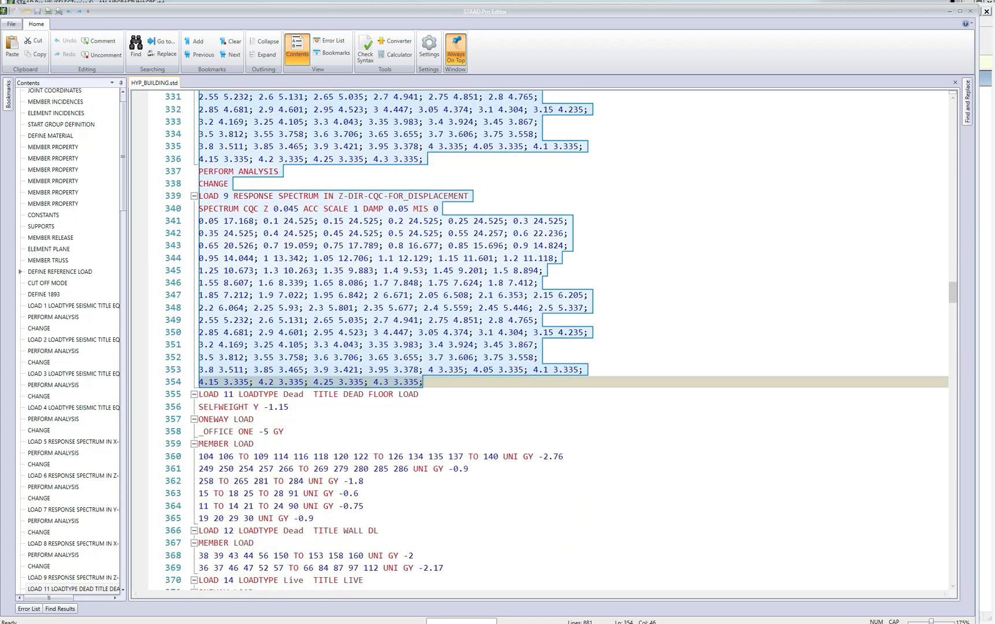
Replace the LOAD 5 to LOAD 9 dynamic seismic headings in AN AIRCRAFTHNAGRE.std with the copied response spectrum blocks and review the pasted text.
click(468, 623)
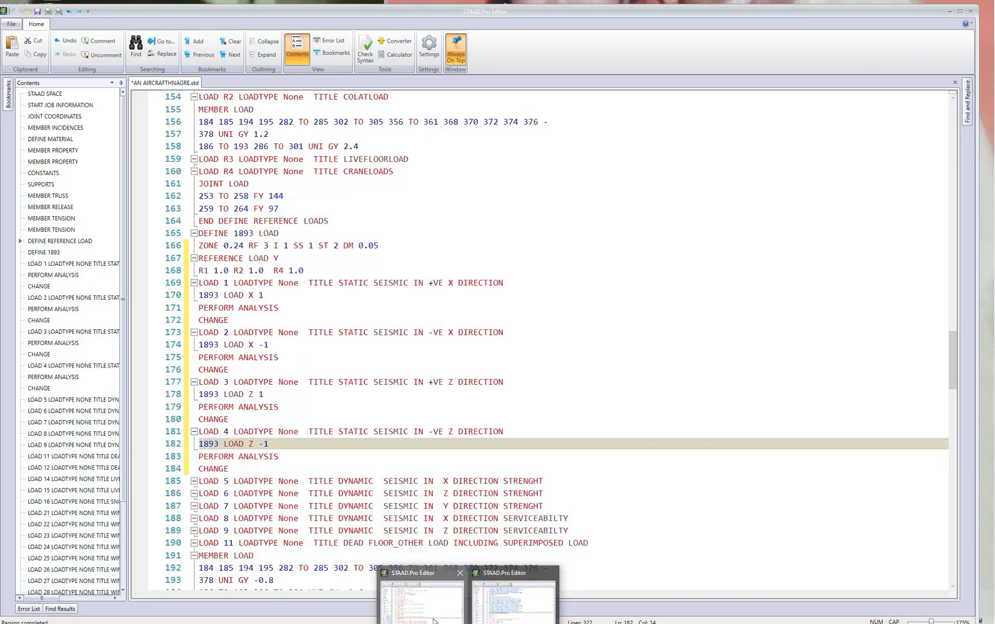
click(435, 621)
scroll(564, 341, down, 3)
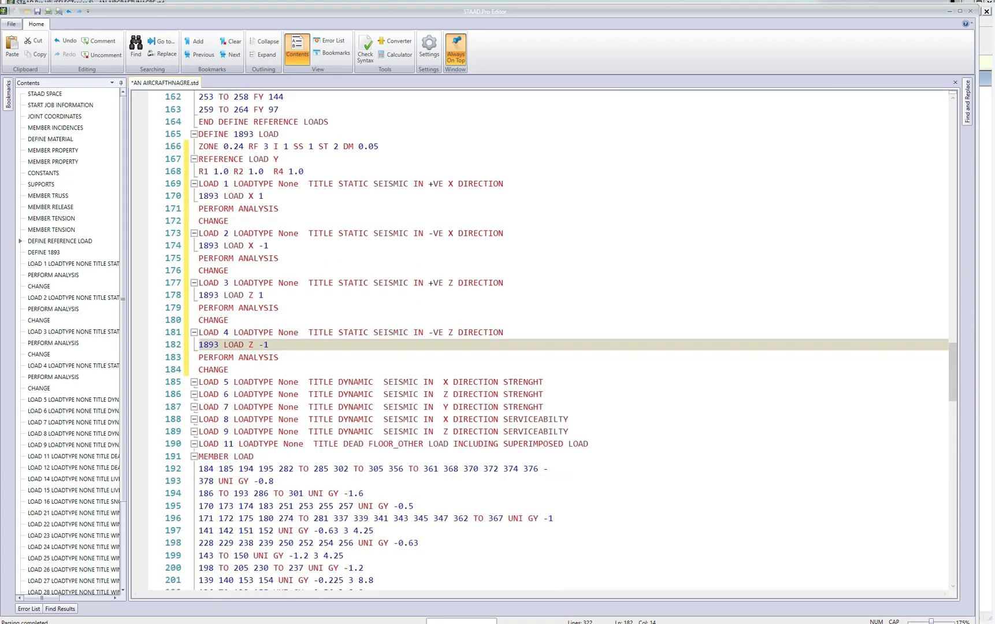
drag(199, 382, 569, 432)
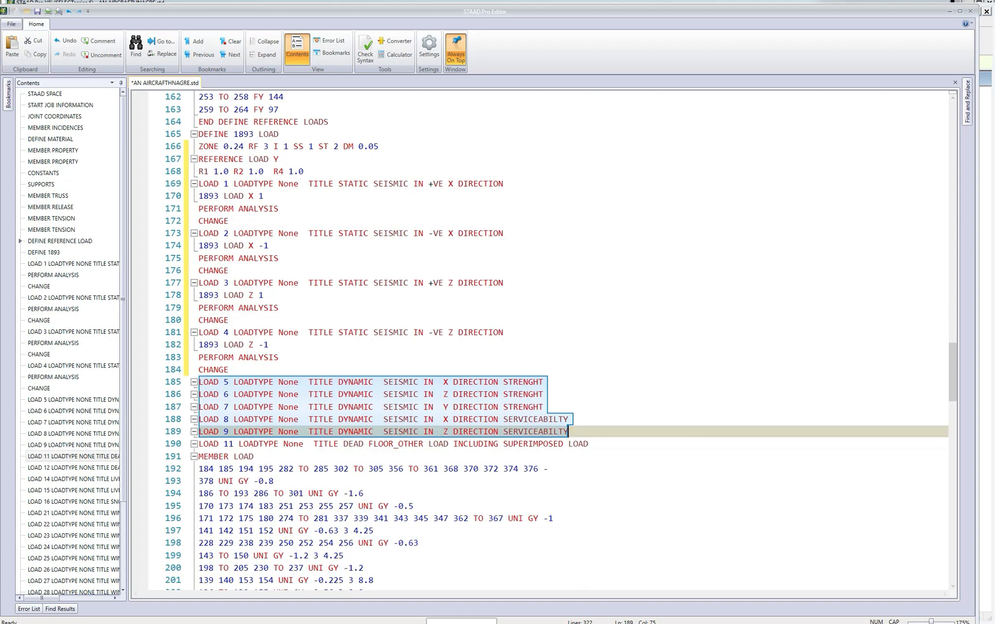
key(ctrl+v)
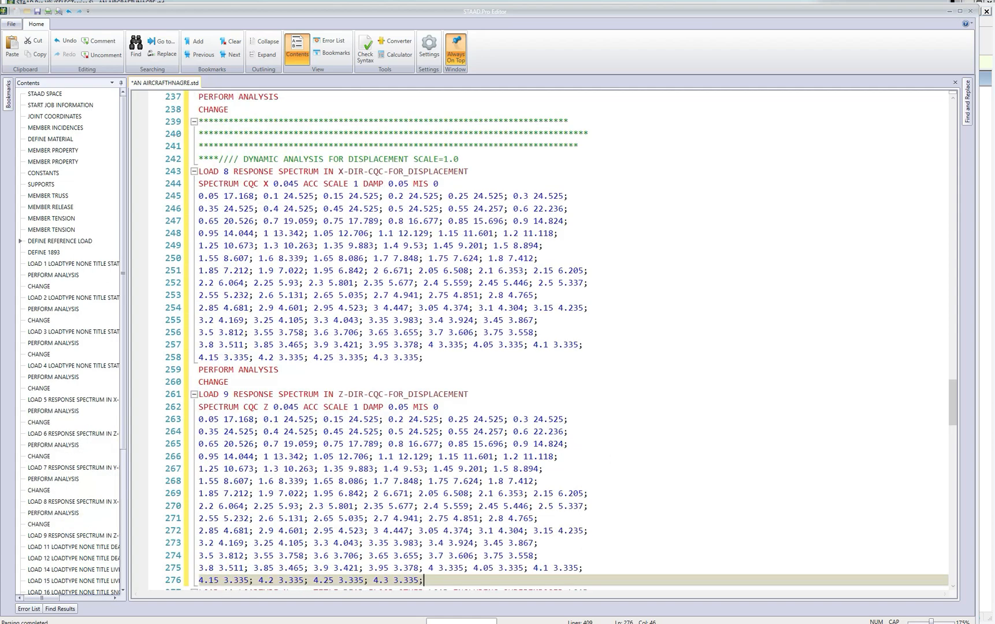
scroll(559, 341, up, 1)
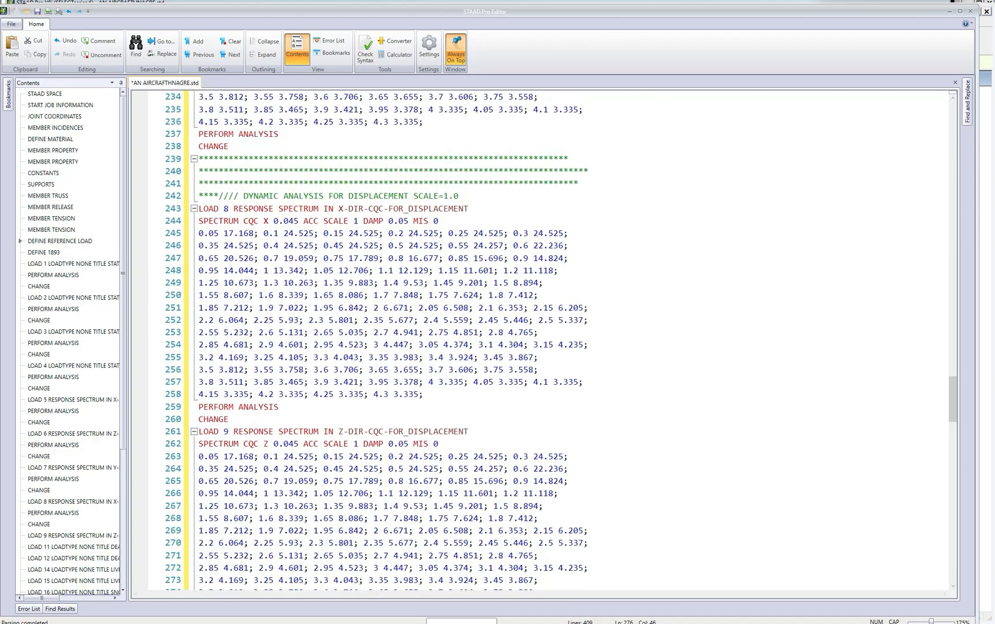
scroll(559, 340, up, 4)
scroll(559, 340, down, 4)
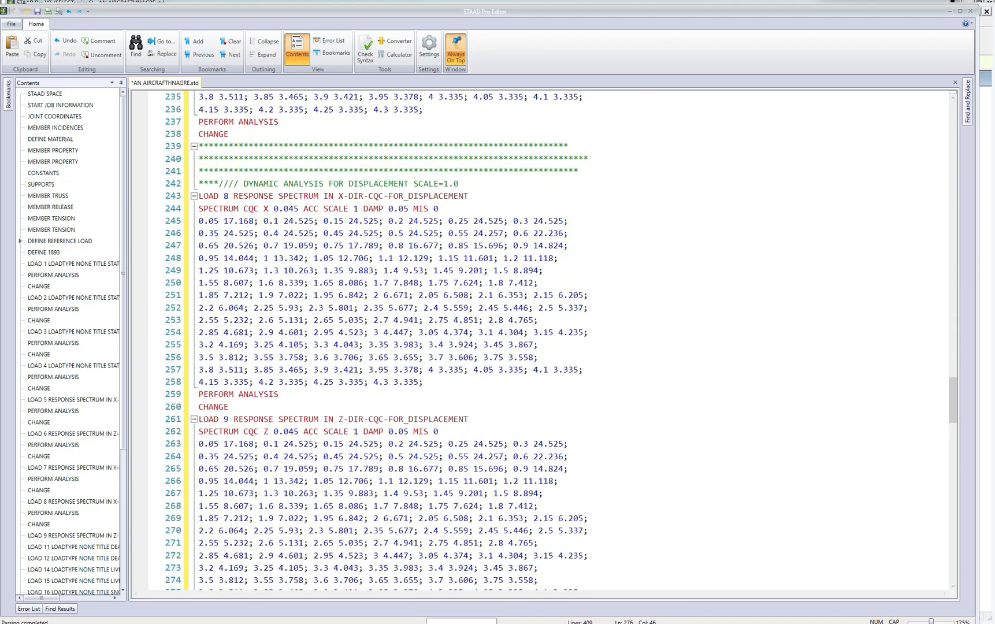
scroll(559, 341, down, 4)
scroll(559, 341, up, 8)
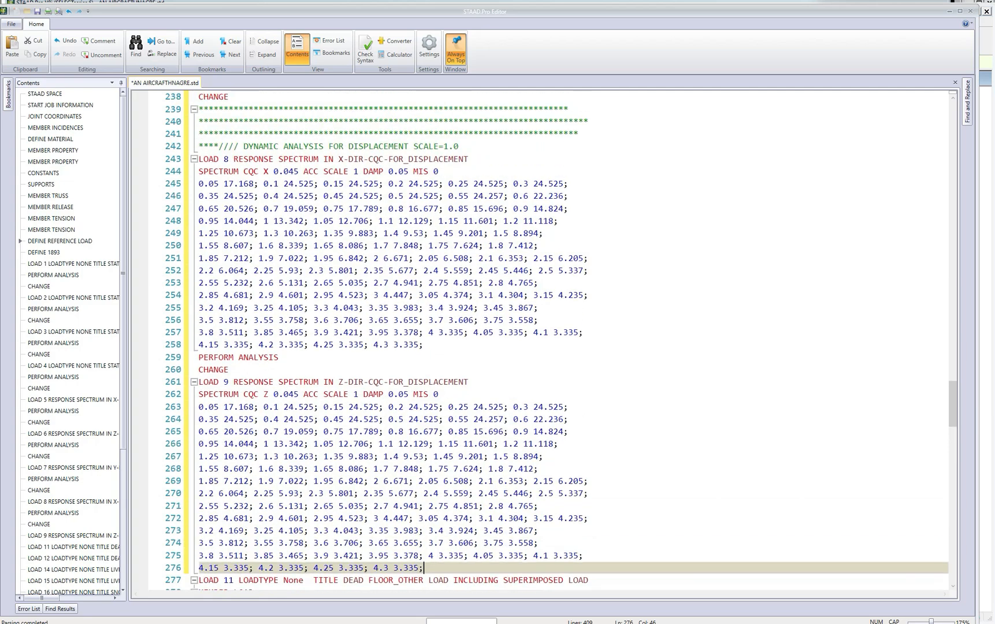
scroll(559, 340, up, 3)
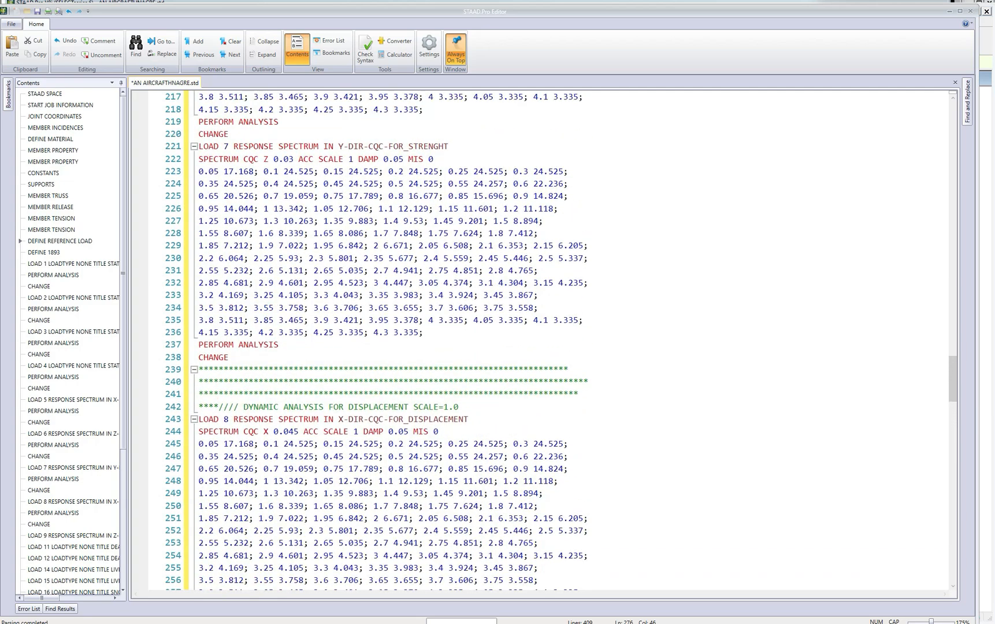
Set the X direction factor in the SPECTRUM CQC line of LOAD 5 to 0.04.
scroll(559, 340, up, 6)
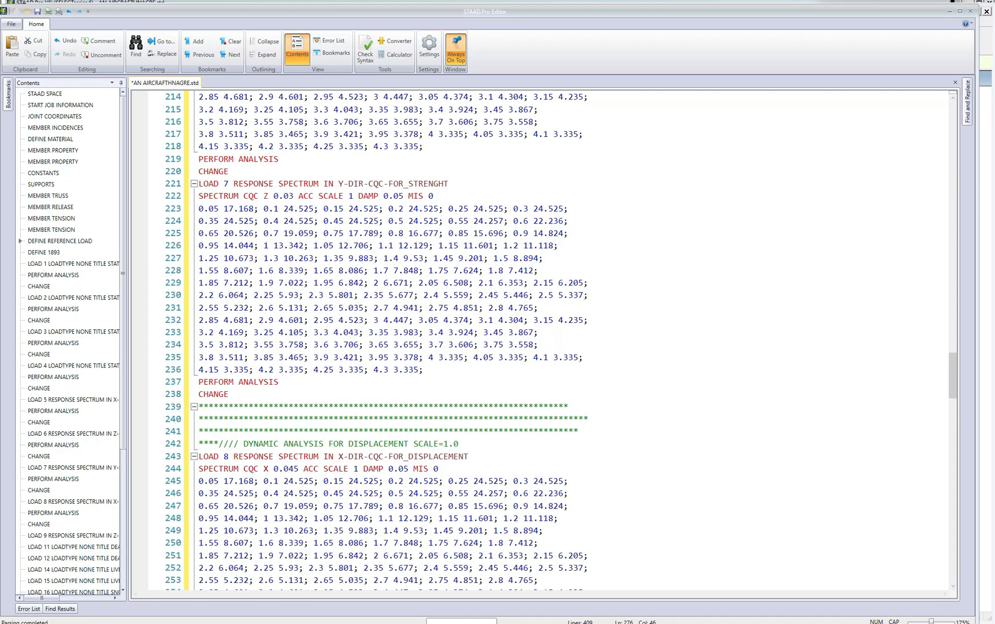
scroll(559, 340, up, 8)
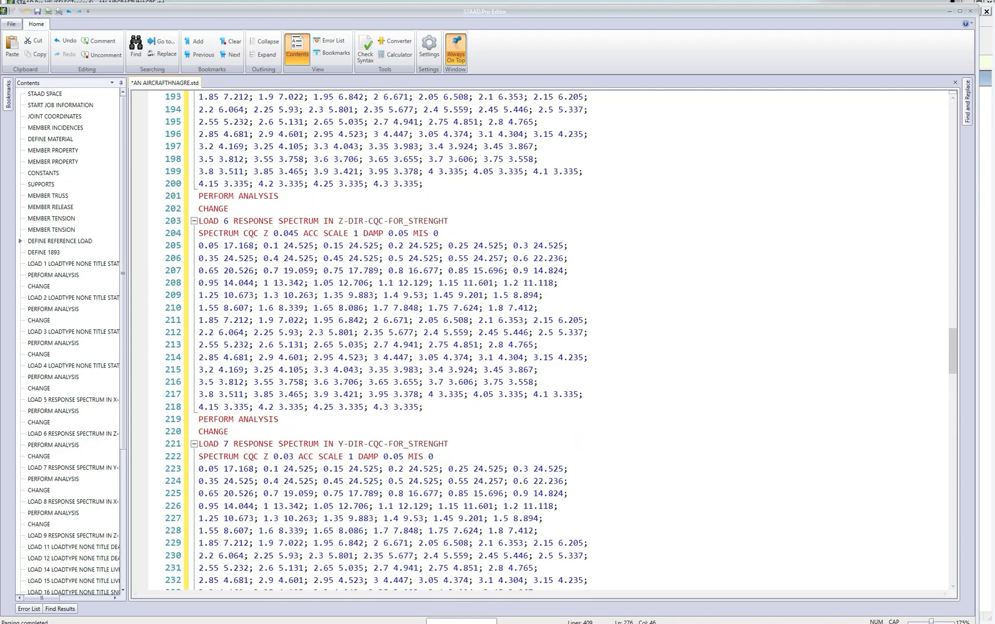
scroll(559, 340, up, 1)
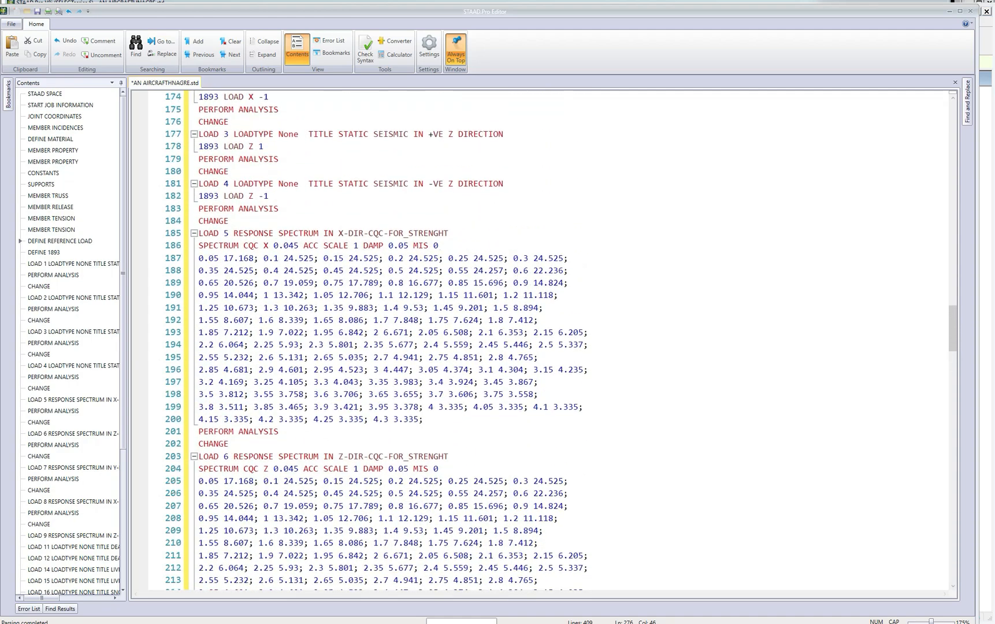
scroll(540, 340, up, 3)
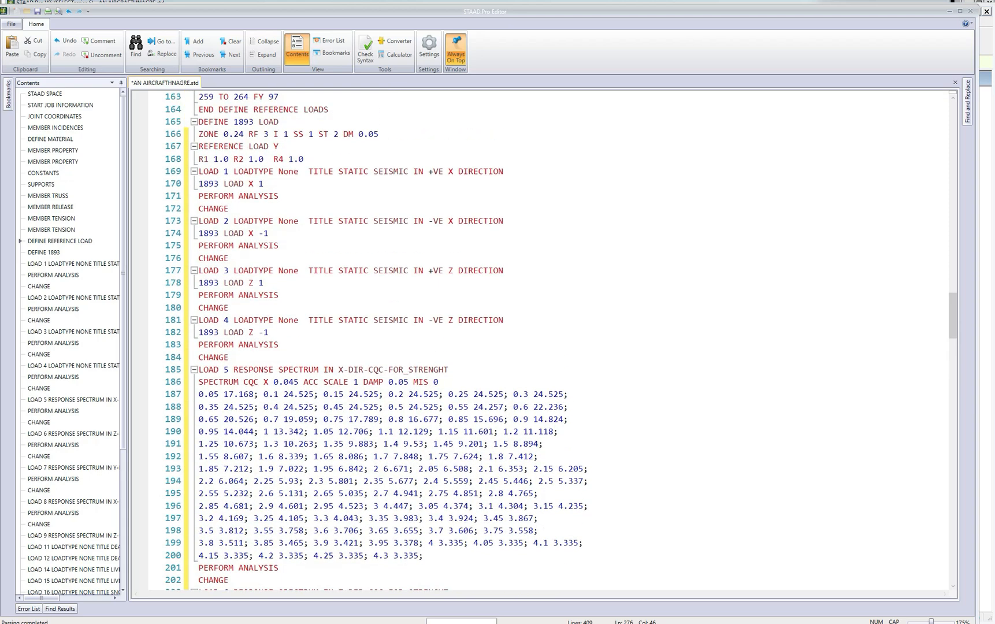
scroll(540, 340, down, 1)
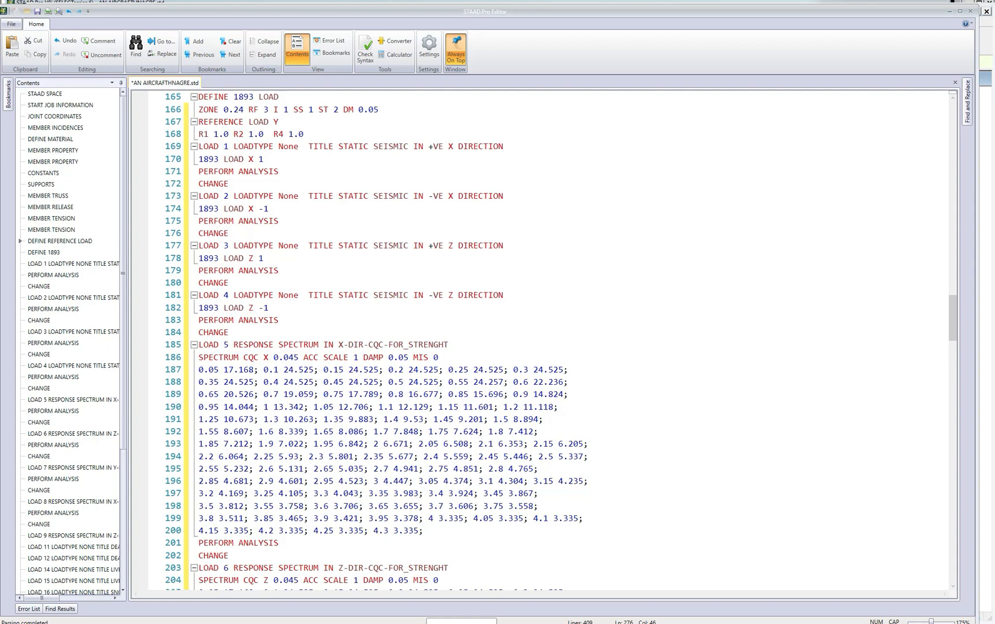
double_click(297, 359)
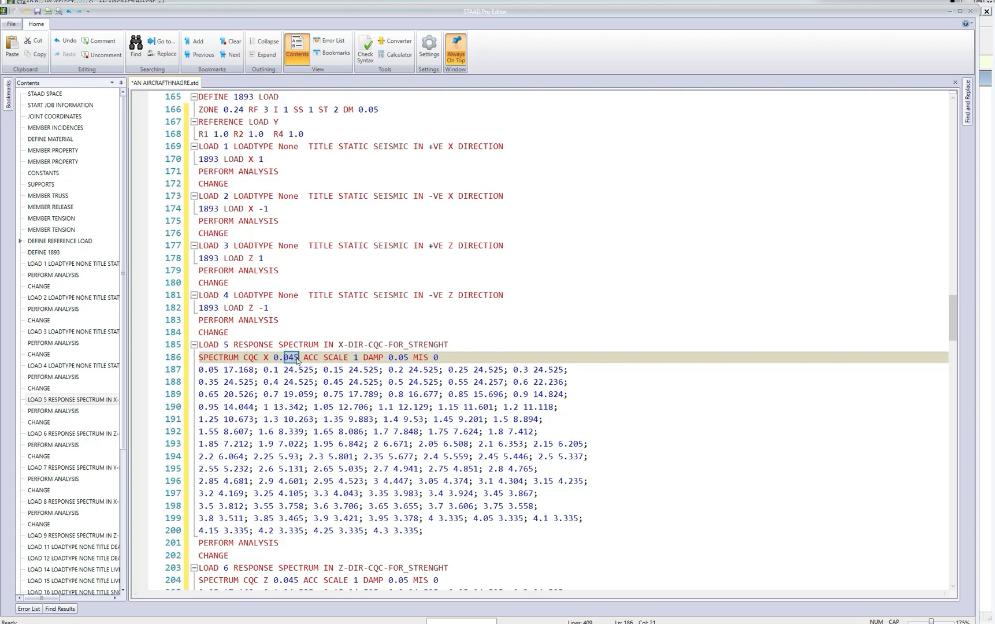
click(295, 358)
drag(296, 359, 298, 358)
key(Delete)
Set the SPECTRUM CQC Z factor to 0.04 in LOAD 6 and to 0.027 in LOAD 7.
scroll(298, 405, down, 3)
drag(295, 493, 297, 494)
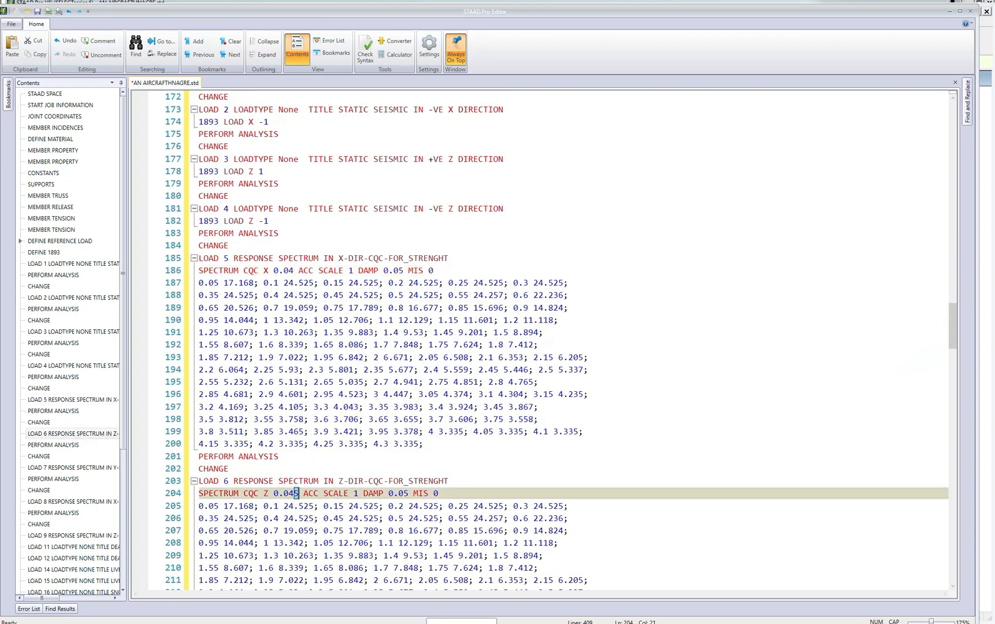
key(Delete)
scroll(298, 491, down, 5)
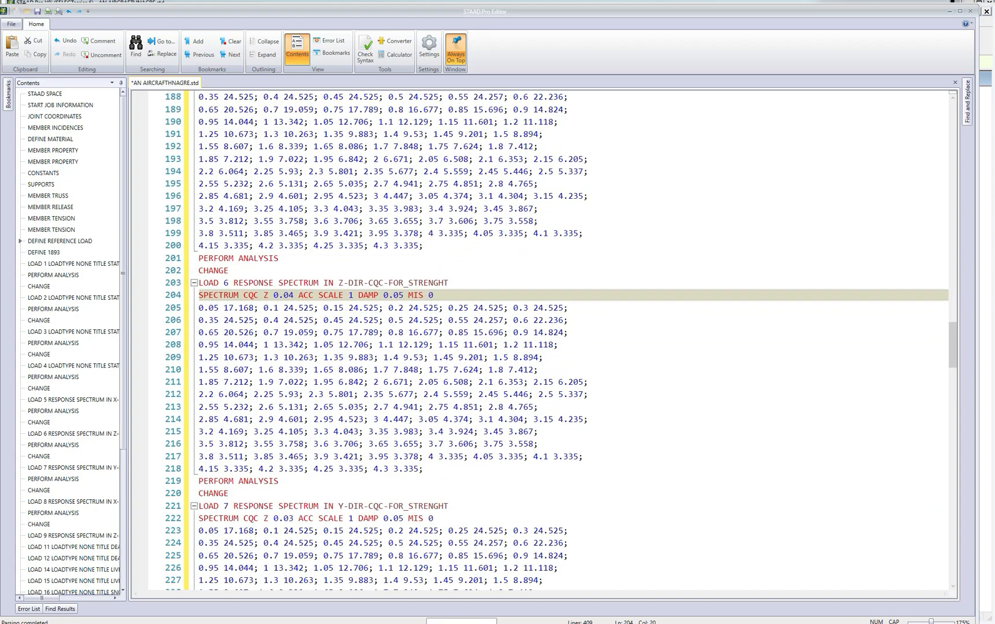
drag(289, 518, 295, 518)
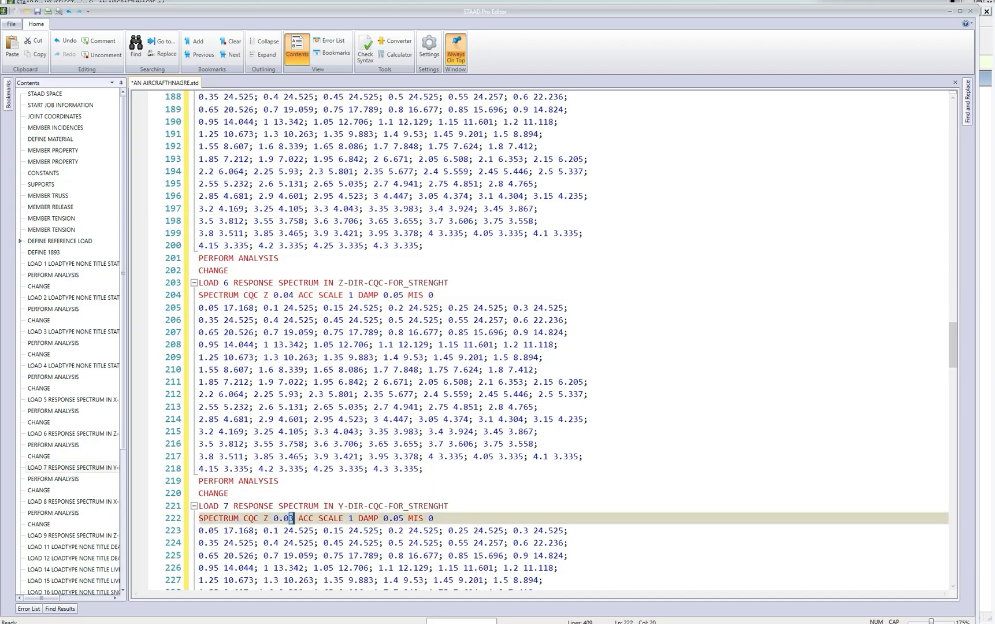
text(27)
Set the spectrum direction factors of the displacement cases to 0.04, X in LOAD 8 and Z in LOAD 9.
scroll(293, 523, down, 5)
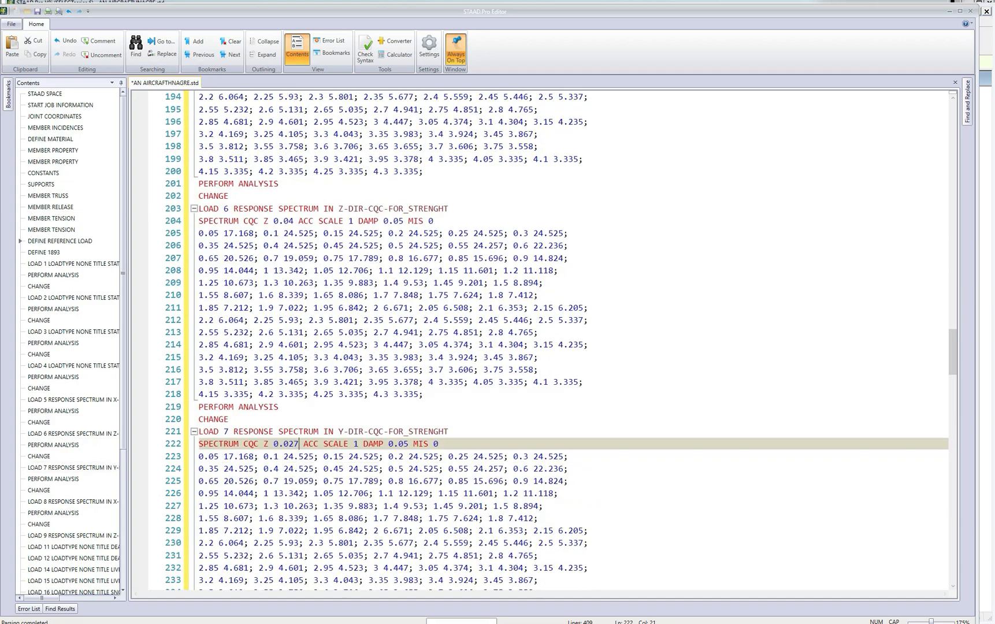
scroll(541, 341, down, 3)
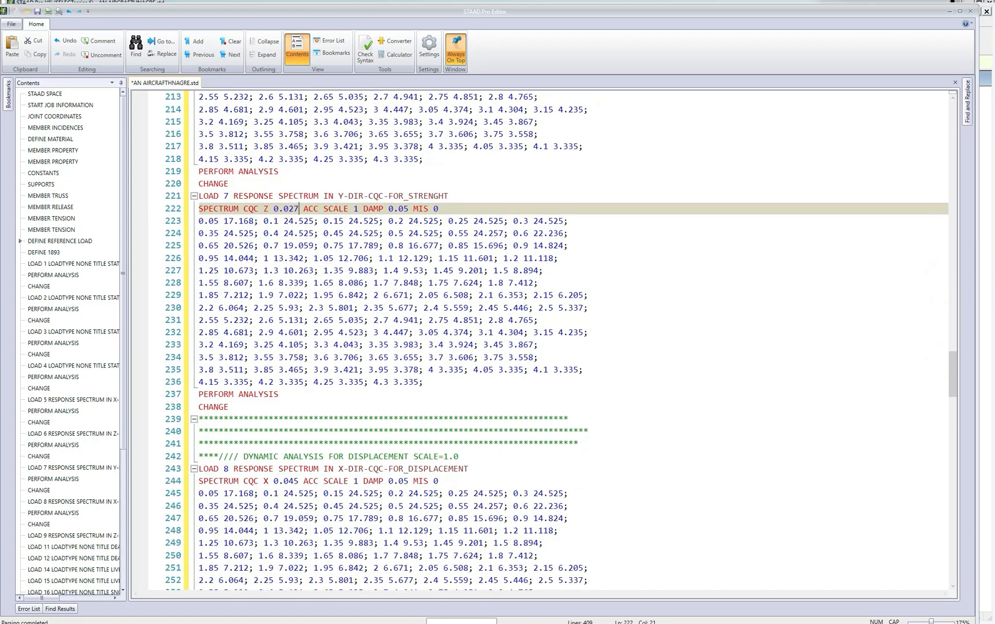
click(300, 481)
key(BackSpace)
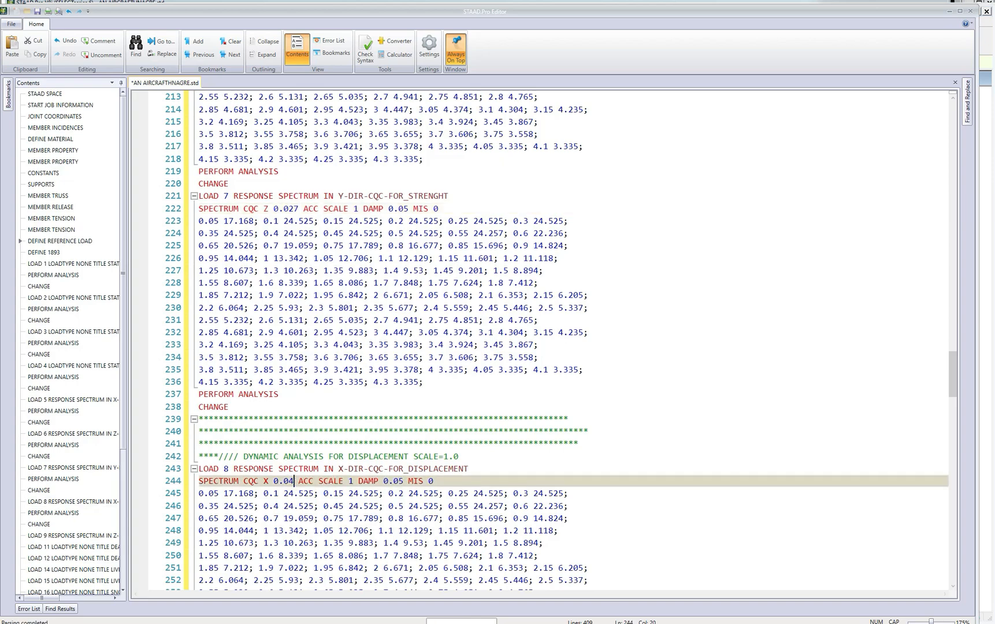
scroll(540, 341, down, 5)
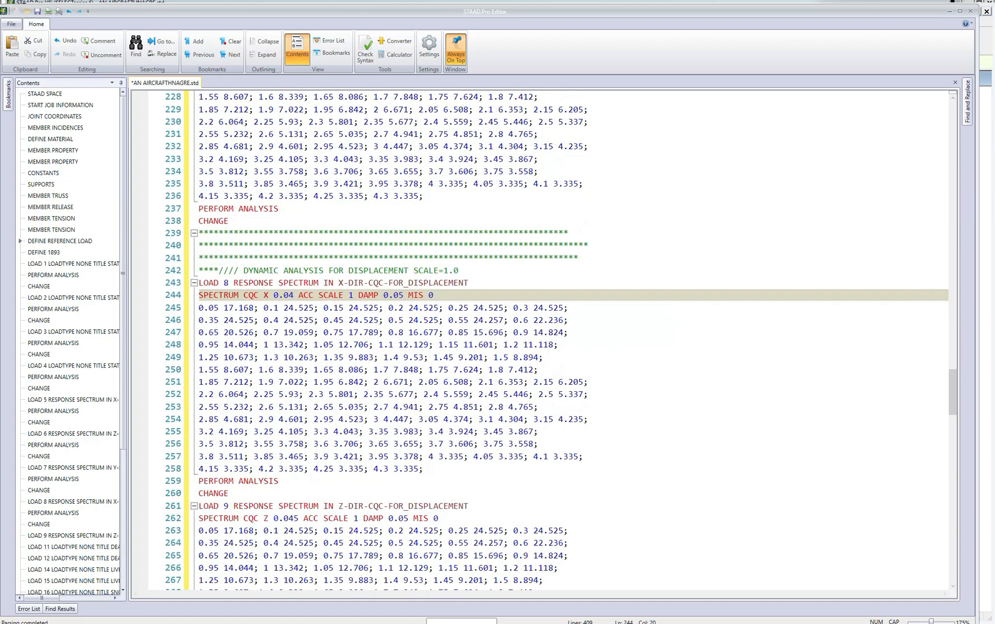
click(303, 518)
key(BackSpace)
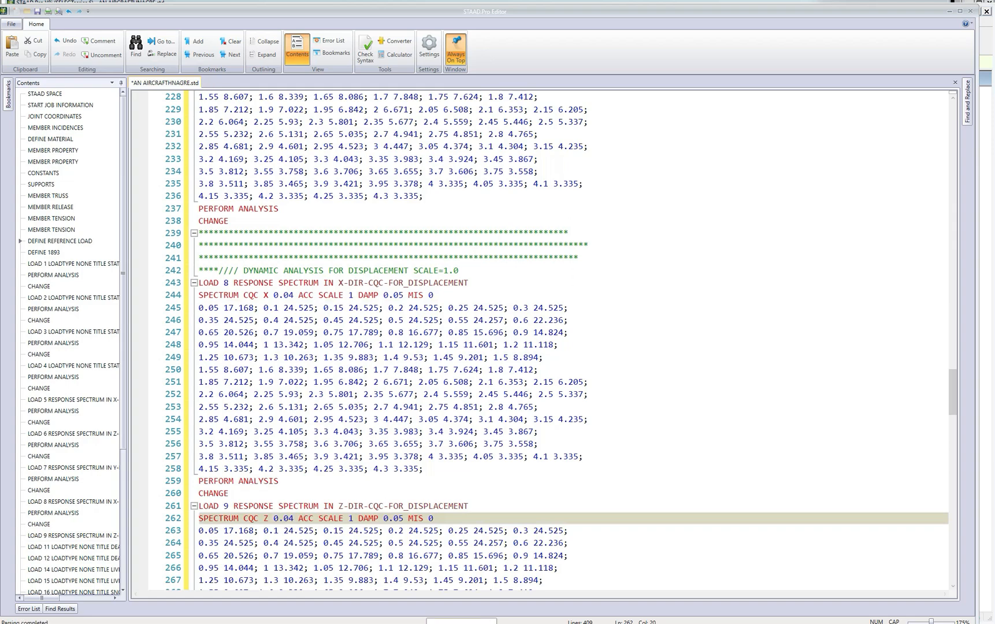
Check the end of the LOAD 9 block, save AN AIRCRAFTHNAGRE.std and close its editor.
scroll(540, 341, up, 2)
scroll(541, 341, down, 3)
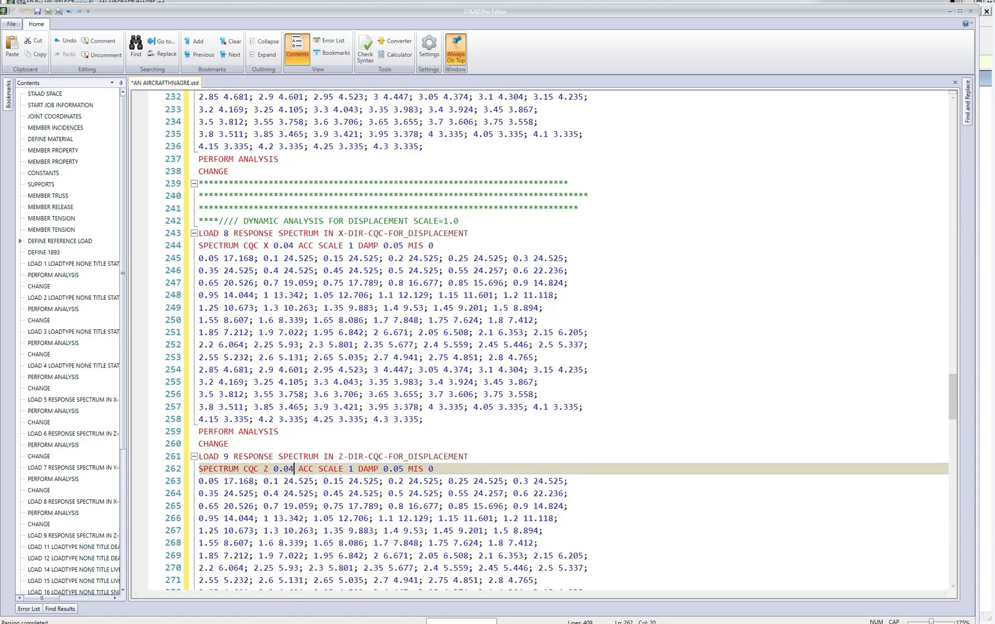
scroll(540, 341, down, 4)
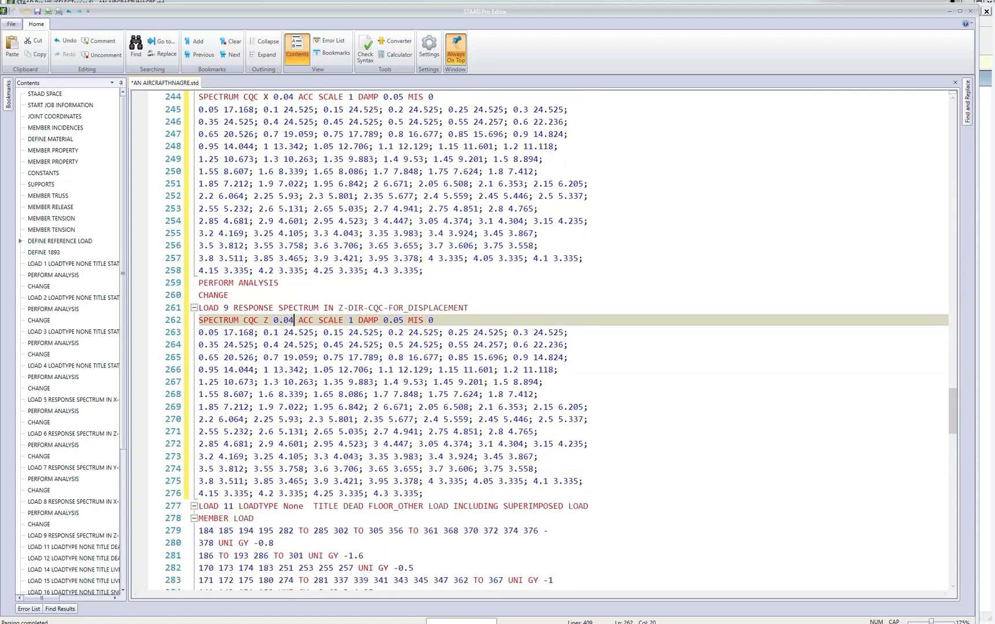
scroll(540, 341, down, 1)
scroll(540, 341, up, 1)
click(37, 11)
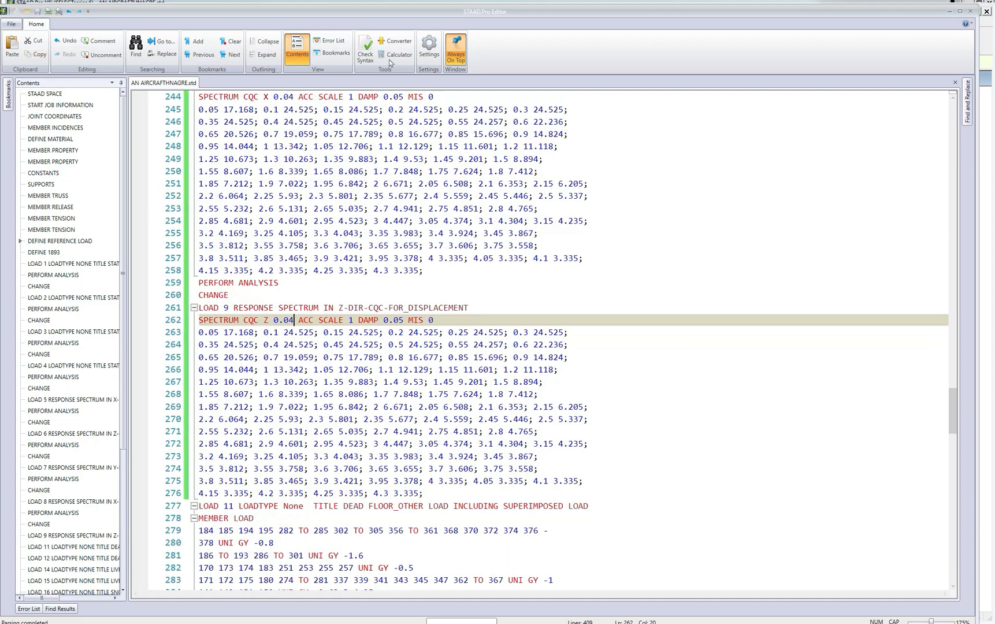
click(971, 11)
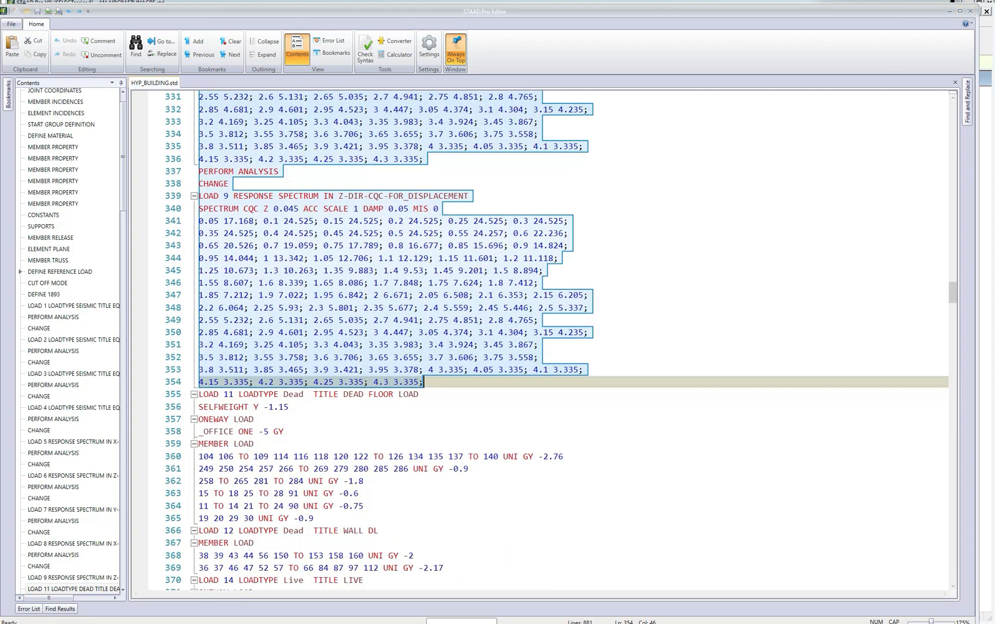
Close the HYP_BUILDING.std editor and its model window and return to the aircraft hangar model.
click(970, 11)
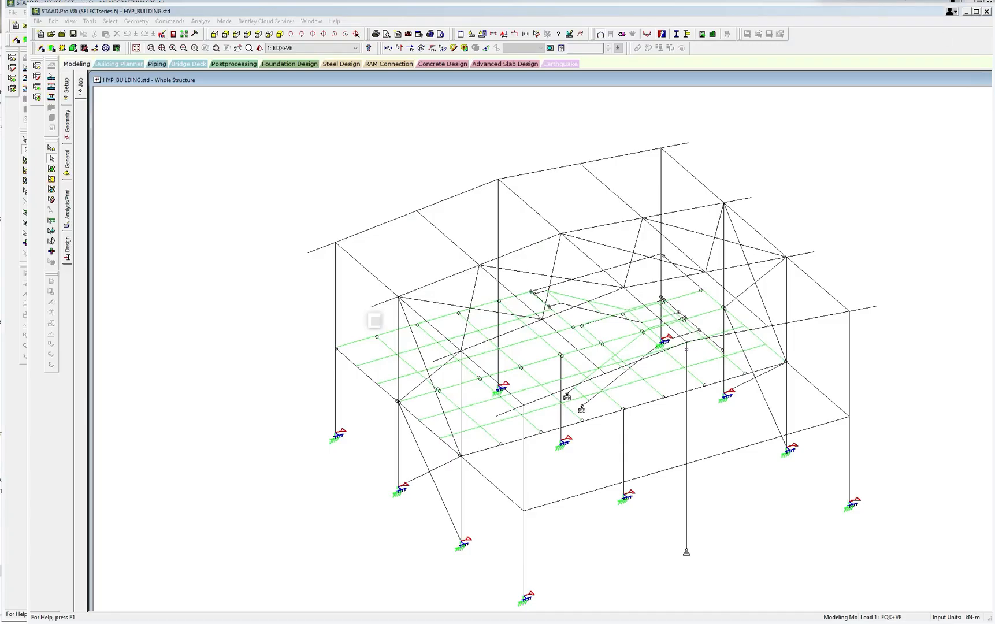
click(987, 12)
click(764, 202)
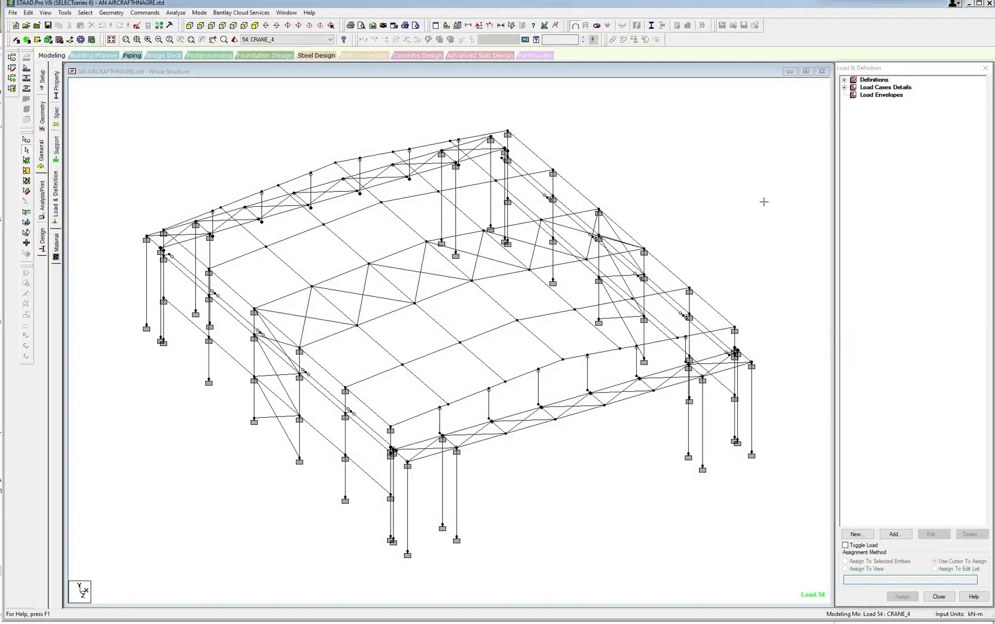
Expand the load case details and load cases 1 to 6 to check their static seismic and response spectrum entries.
click(845, 88)
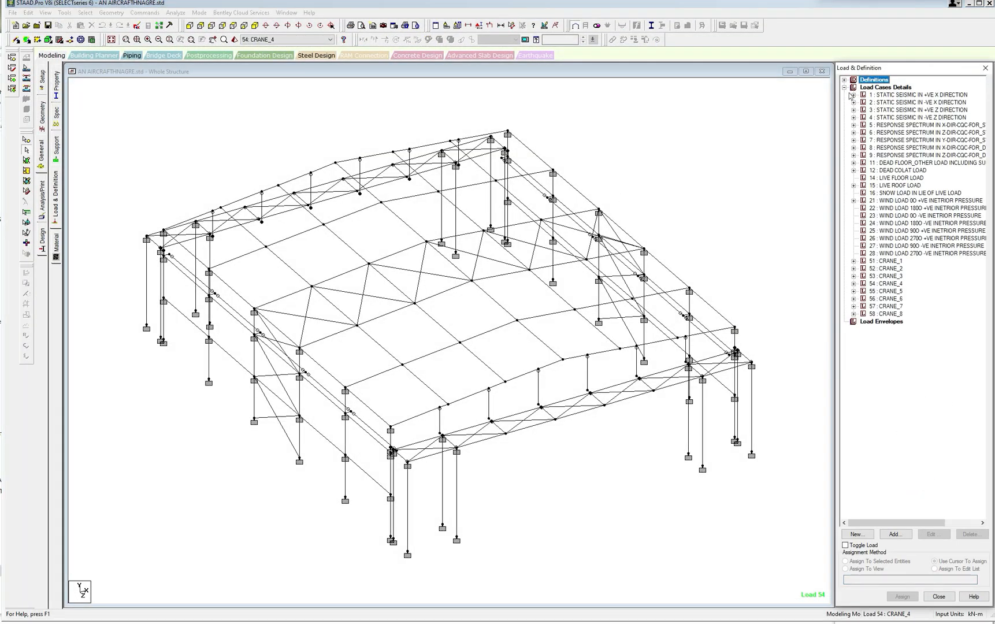
click(854, 95)
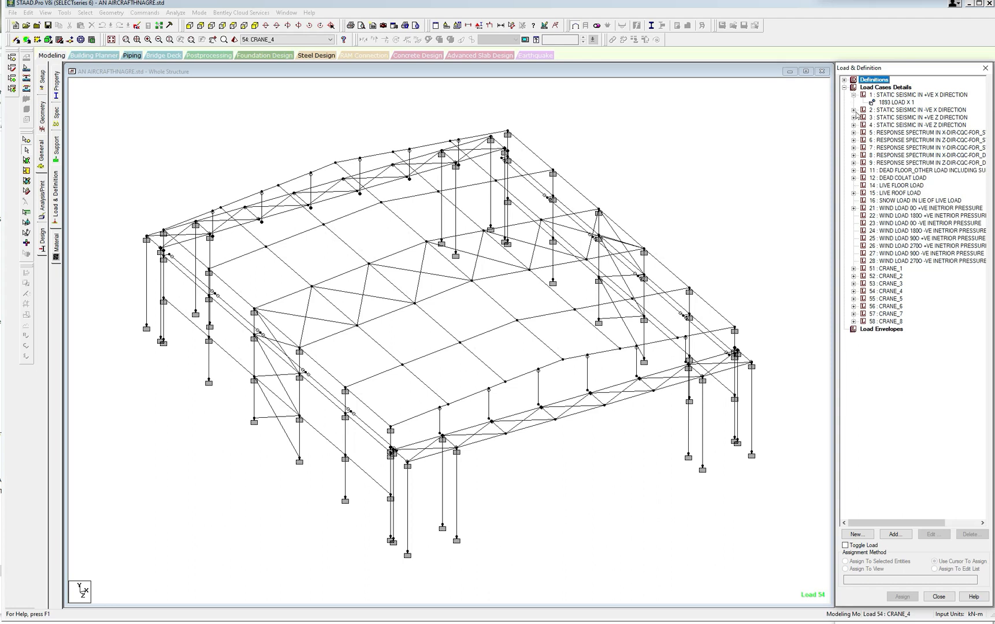
click(854, 110)
click(854, 133)
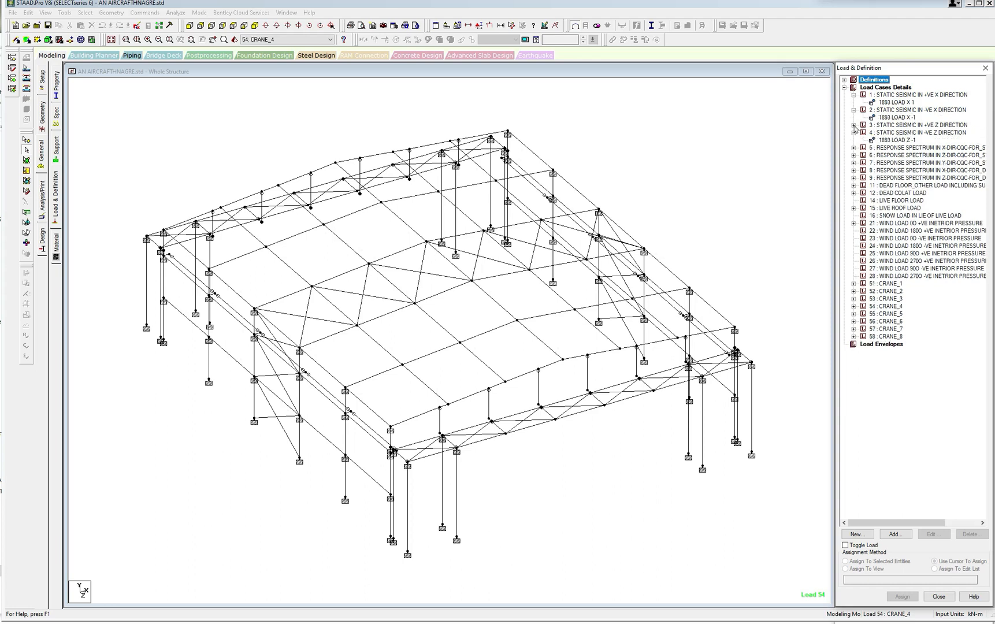
click(854, 125)
click(853, 155)
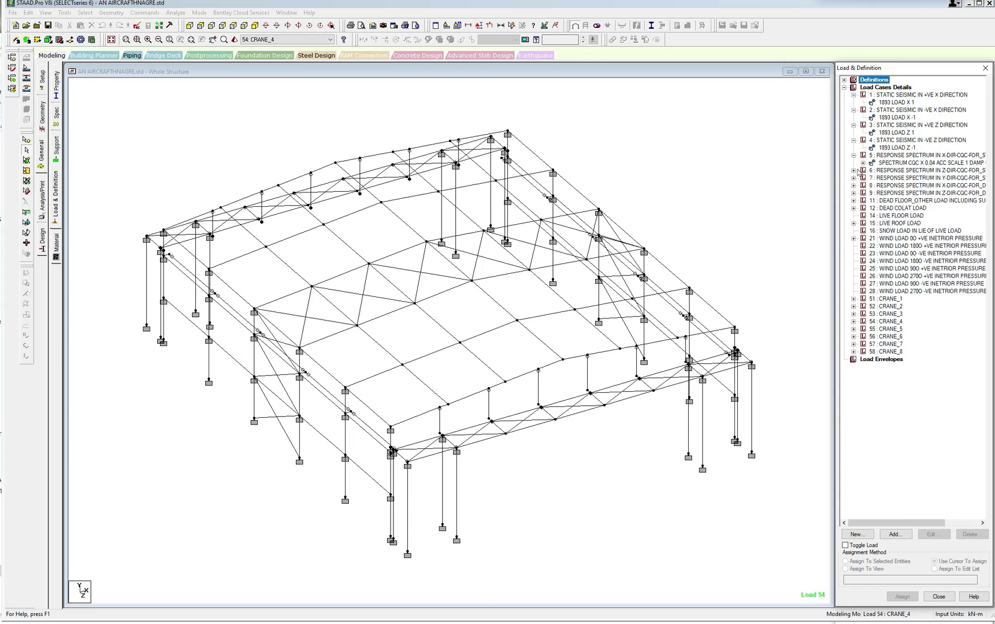
click(854, 170)
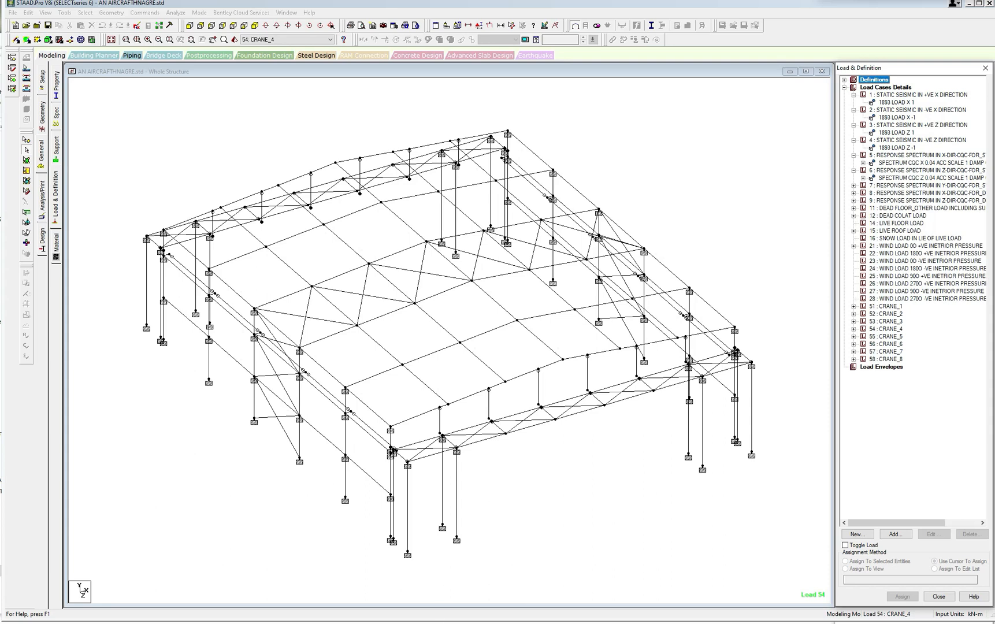